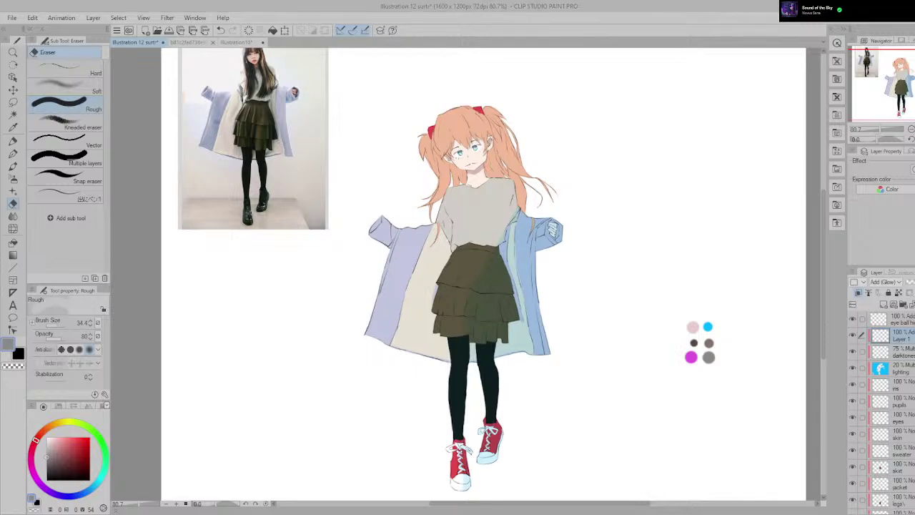
Step: Shade the inside of the lavender sleeve's cuff in grey on the Multiply darktones layer with the Milli pen
scroll(629, 243, up, 1)
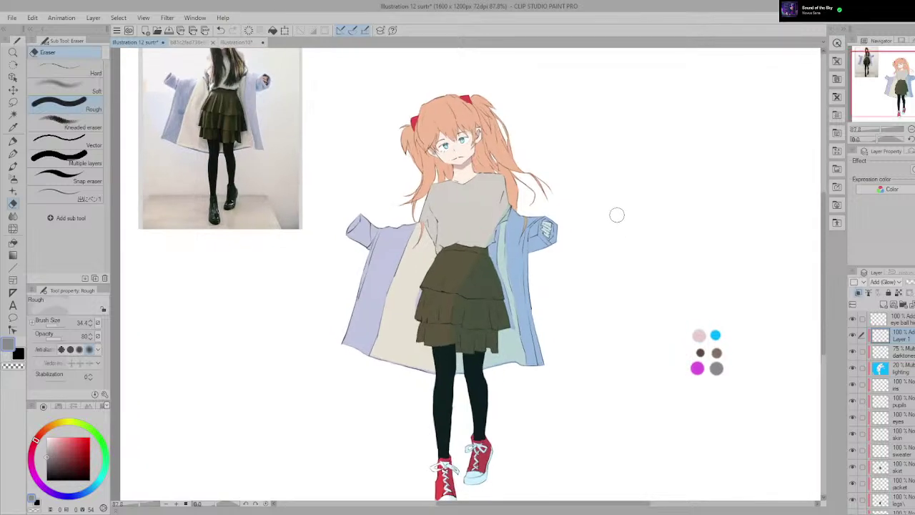
scroll(614, 216, up, 3)
drag(508, 263, 566, 339)
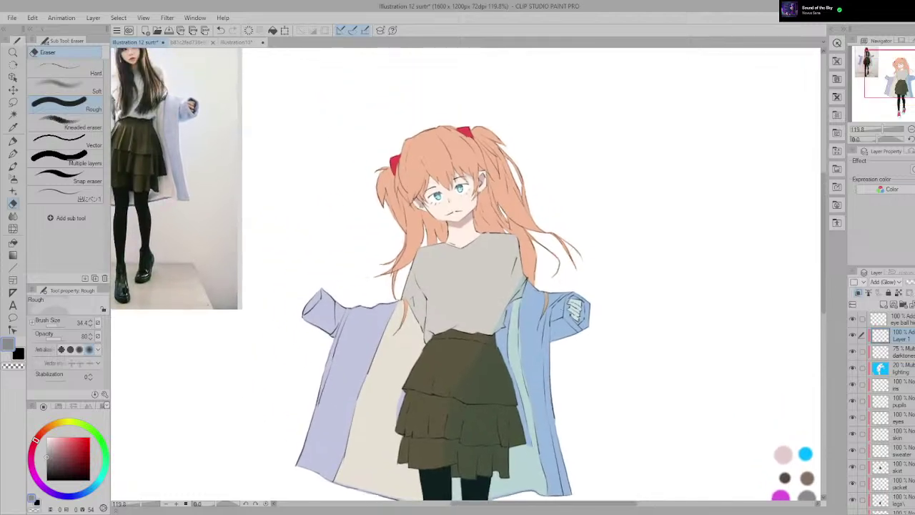
key(alt+bracketleft)
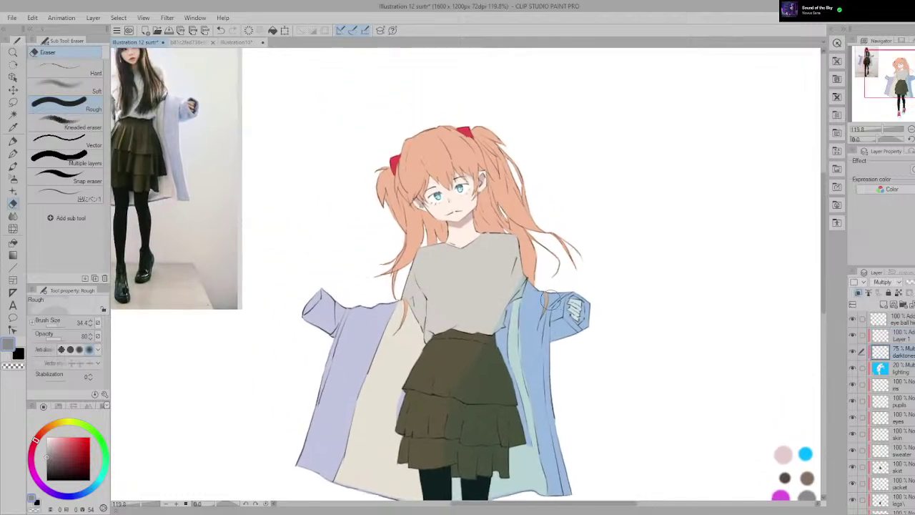
key(p)
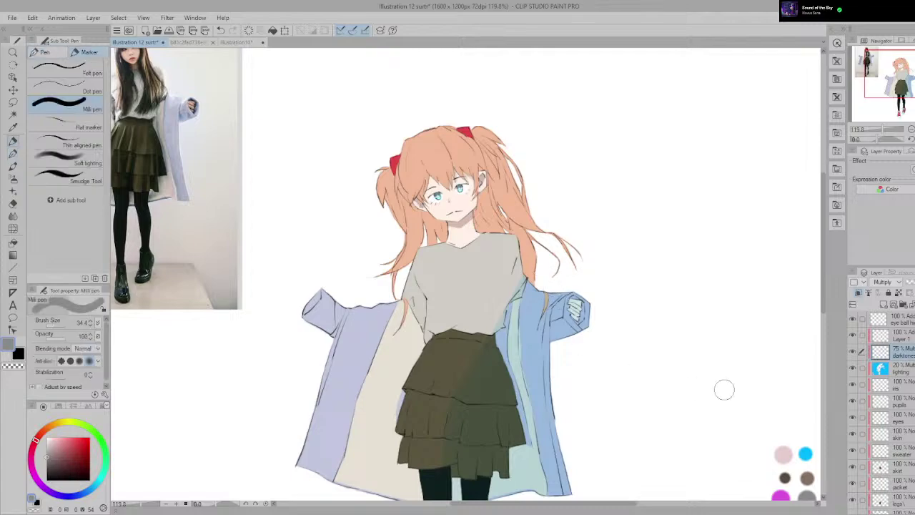
scroll(483, 193, up, 5)
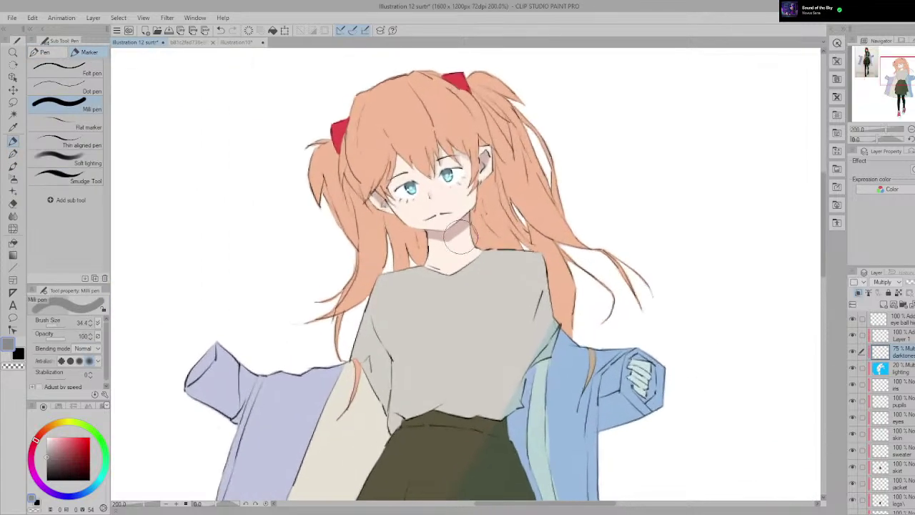
drag(423, 266, 462, 265)
mouse_move(315, 351)
mouse_down()
mouse_move(362, 325)
mouse_move(409, 270)
mouse_up()
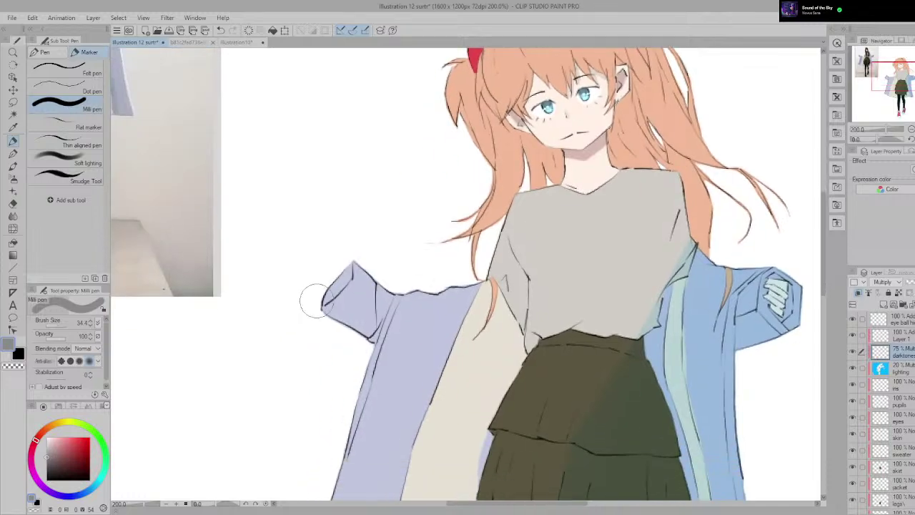
drag(340, 264, 314, 301)
Step: Trim the grey shading along the edges of the lavender cuff's opening with the Rough eraser
scroll(307, 304, up, 2)
key(w)
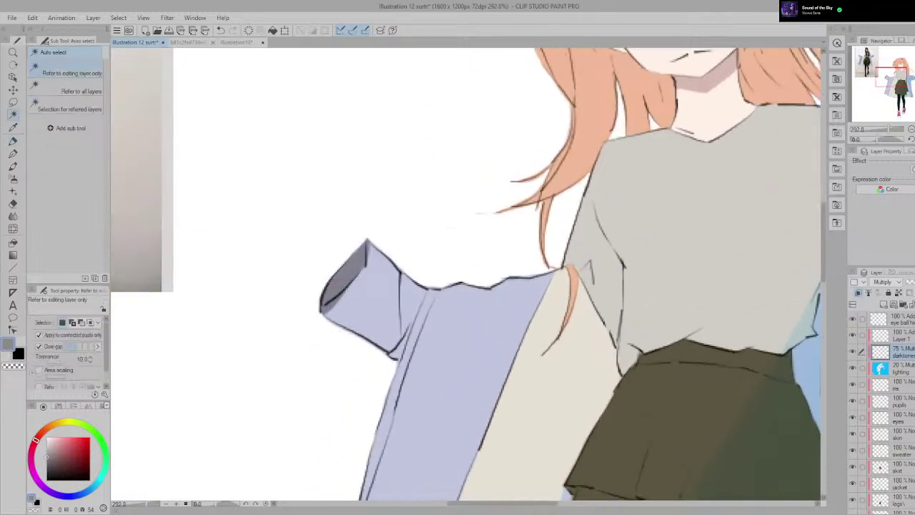
key(e)
scroll(393, 279, up, 1)
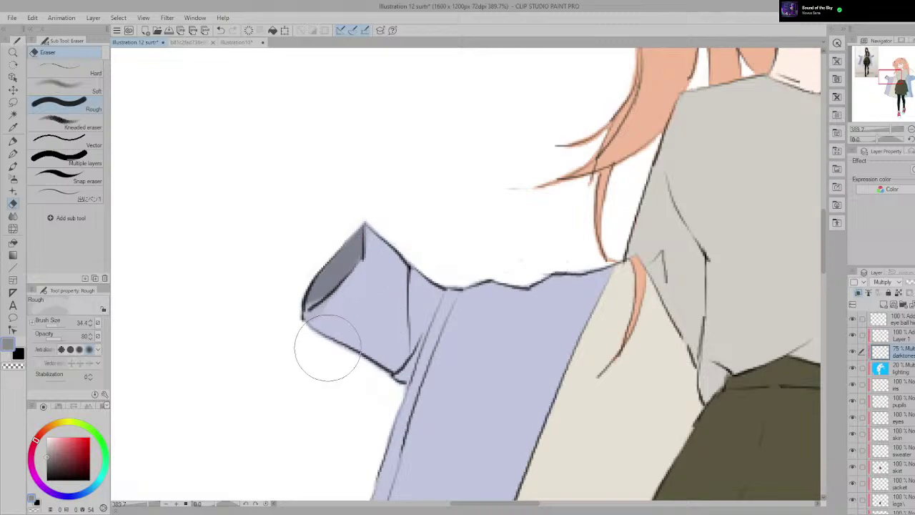
scroll(343, 331, down, 3)
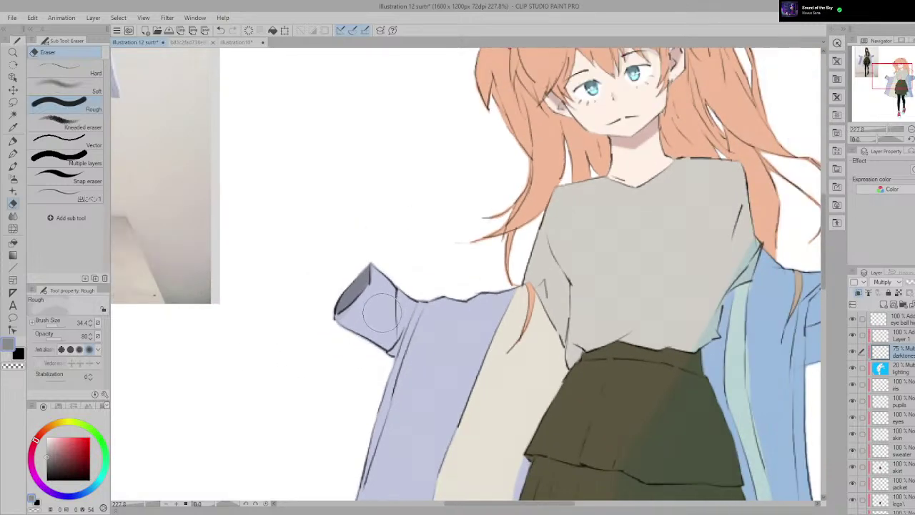
scroll(407, 292, down, 1)
scroll(358, 245, up, 3)
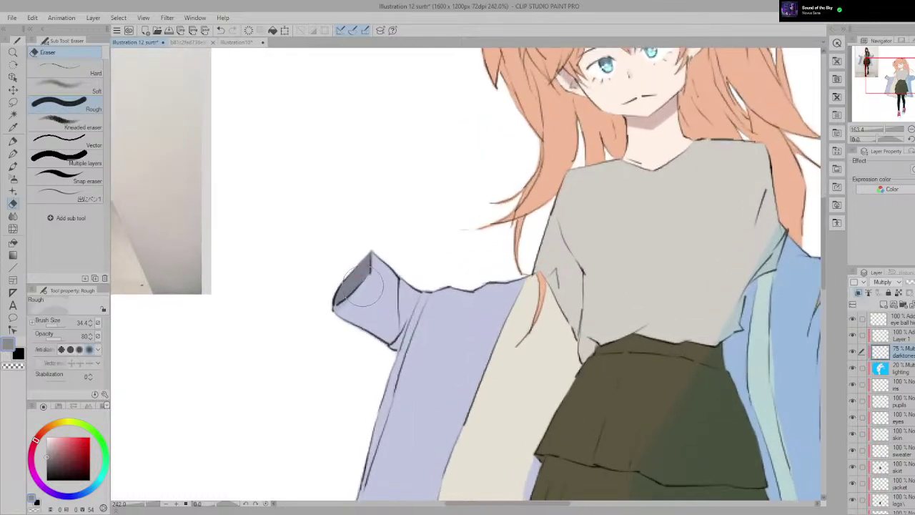
key(ctrl+alt+0)
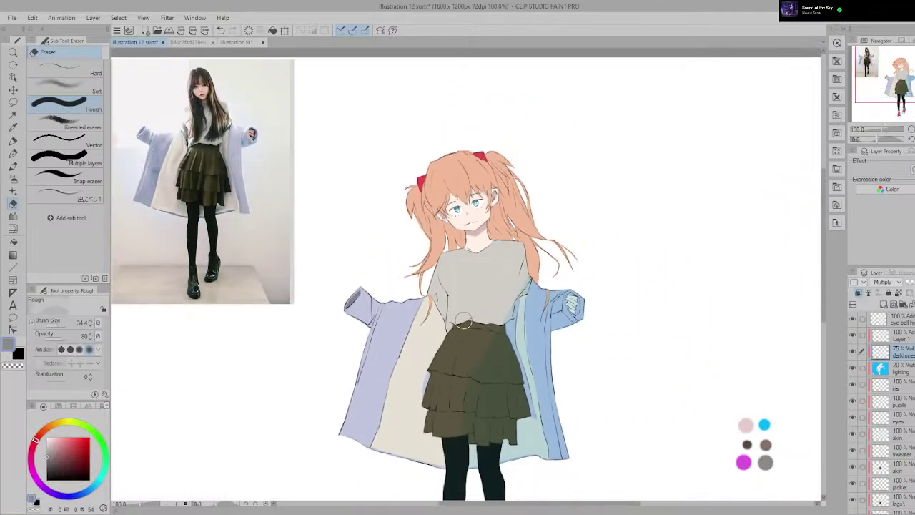
scroll(331, 351, up, 4)
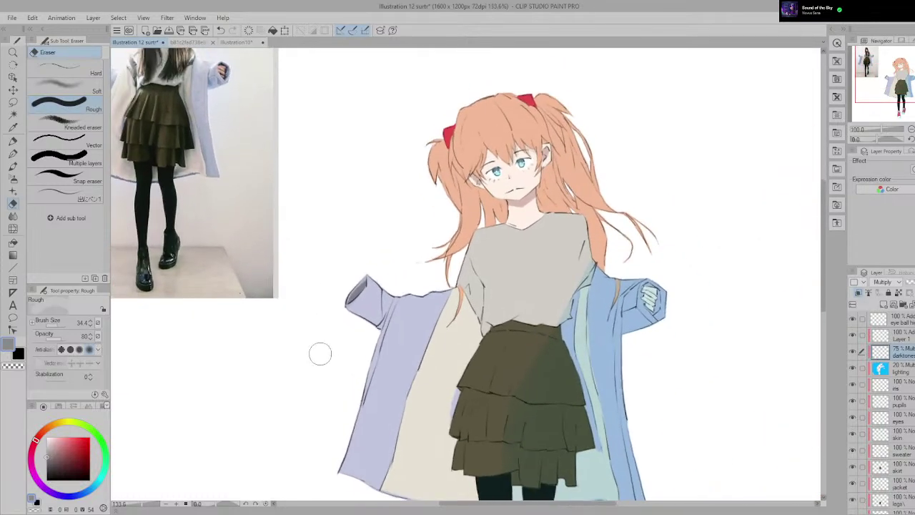
scroll(331, 351, up, 2)
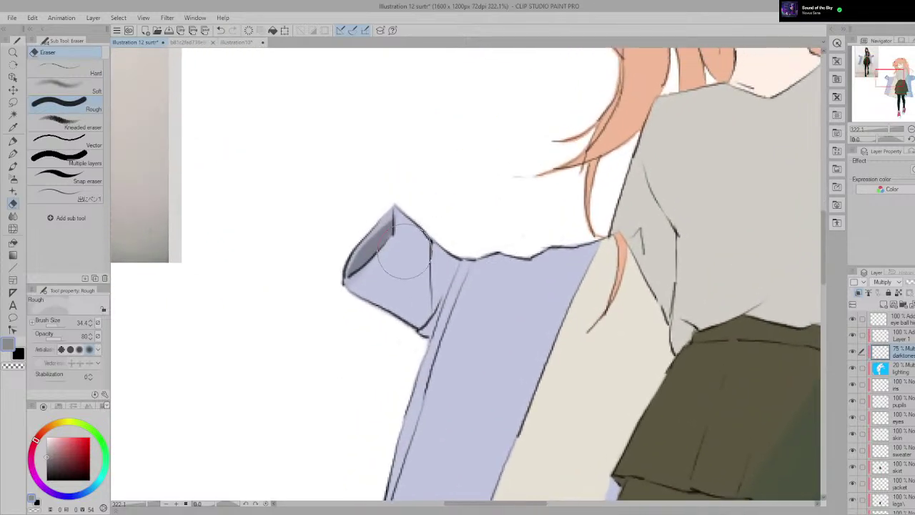
Step: Rotate the canvas slightly and repaint the shadow inside the lavender cuff with the Milli pen at size 34.4
key(minus)
key(p)
key(p)
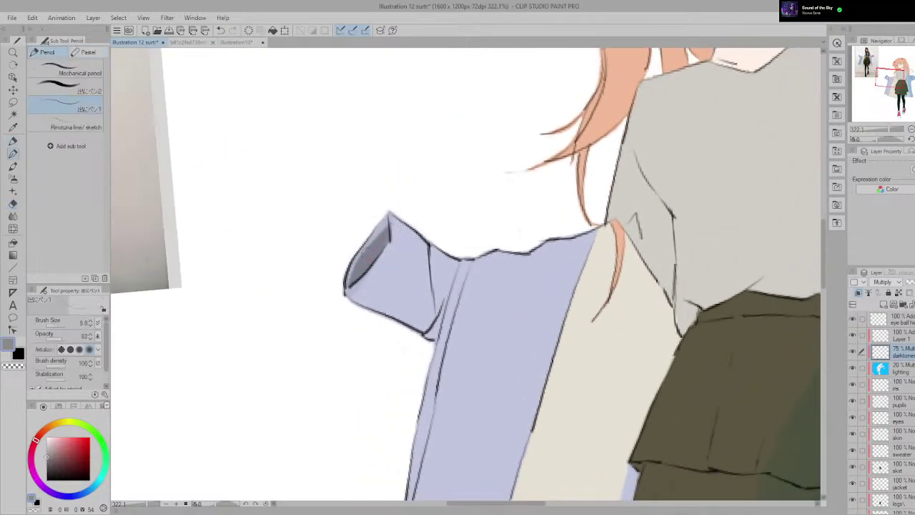
scroll(247, 288, down, 2)
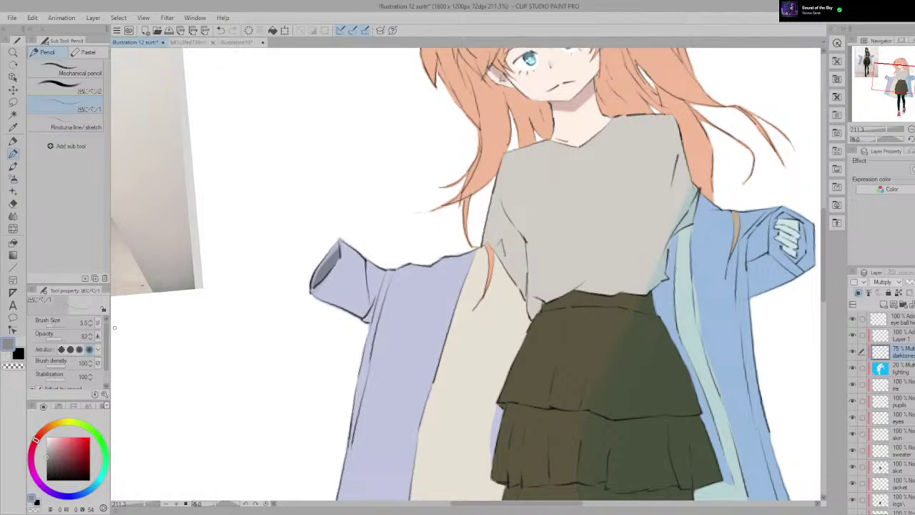
scroll(334, 254, up, 3)
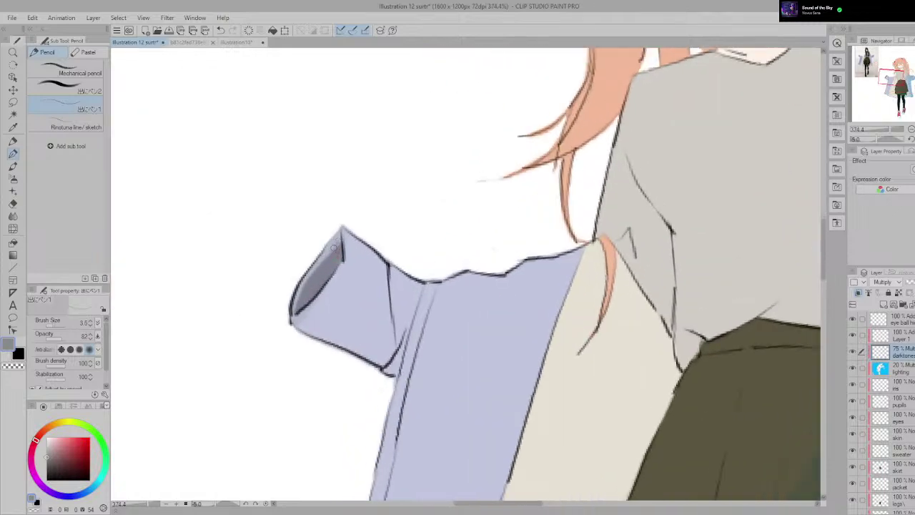
key(p)
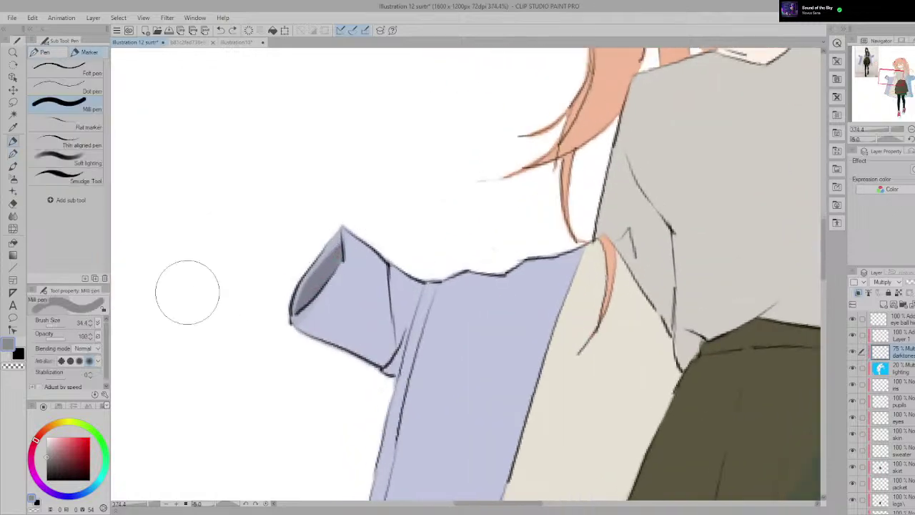
drag(329, 255, 317, 291)
Step: Clean up the edge of the repainted shadow inside the lavender cuff with the Rough eraser
key(w)
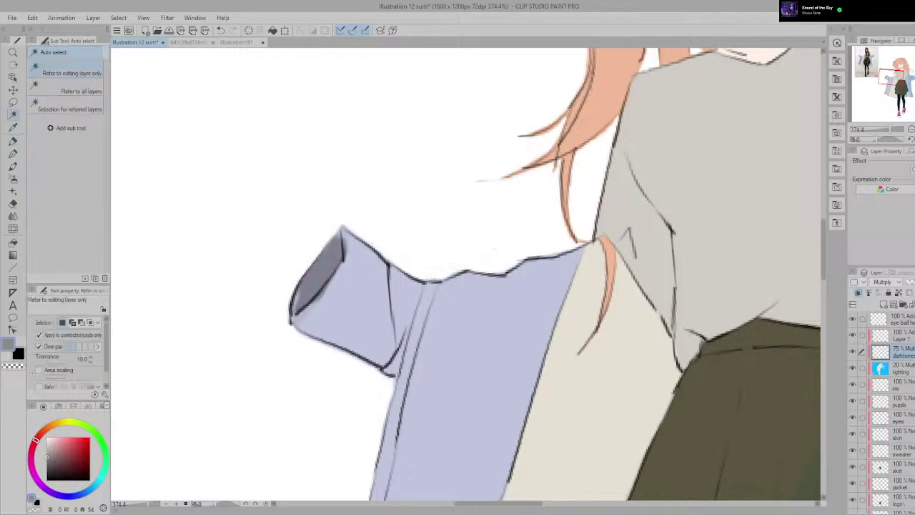
key(e)
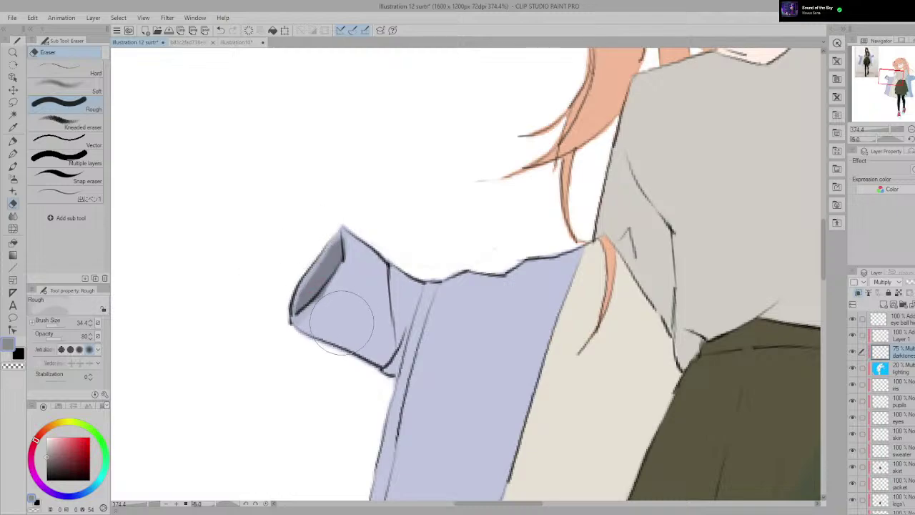
scroll(334, 326, down, 5)
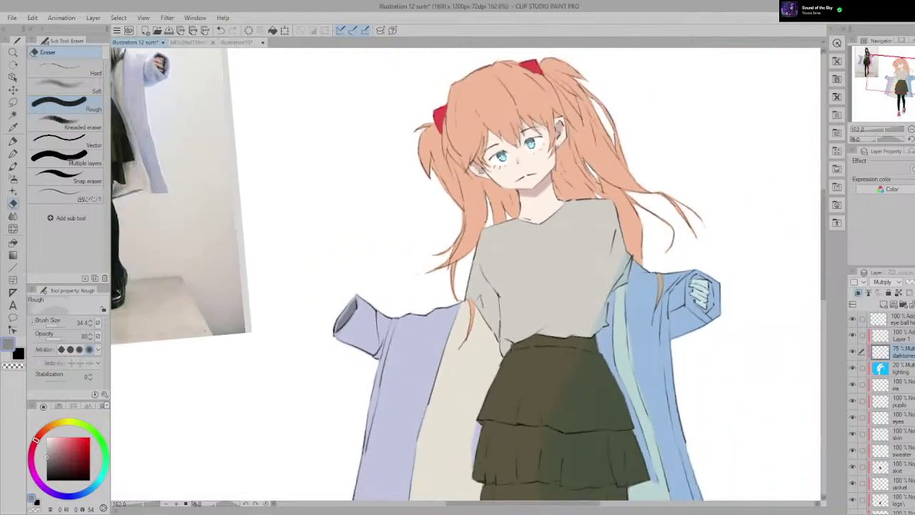
scroll(346, 270, up, 2)
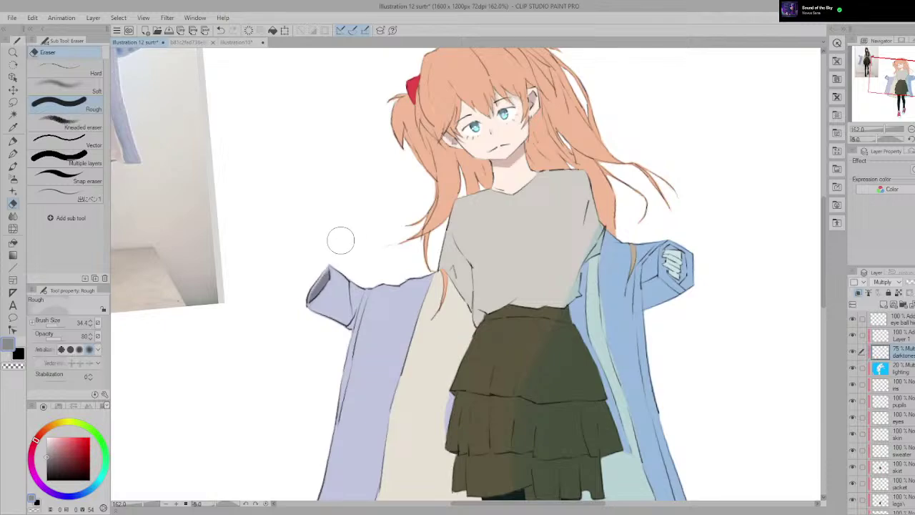
scroll(341, 236, down, 3)
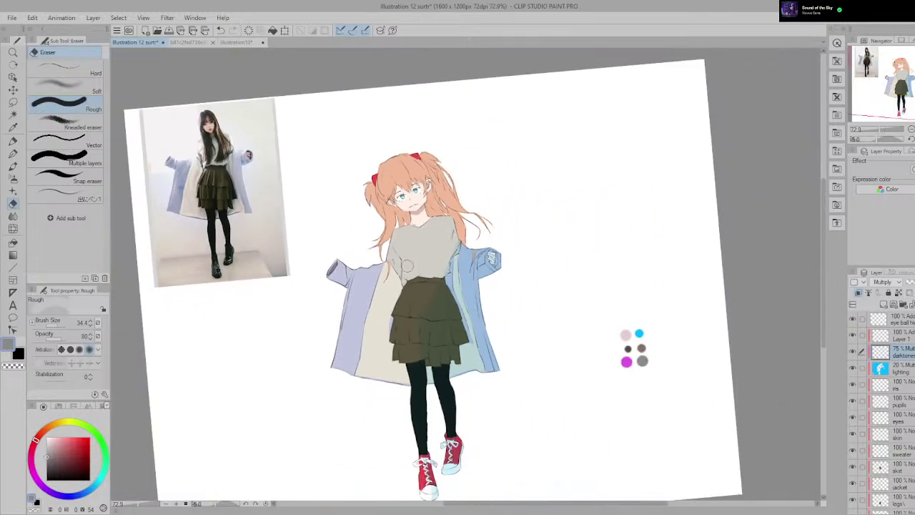
Step: Shade the blue sleeve's opening and the hand inside it with the Milli pen at size 16.1, and erase the overspill
scroll(409, 253, up, 4)
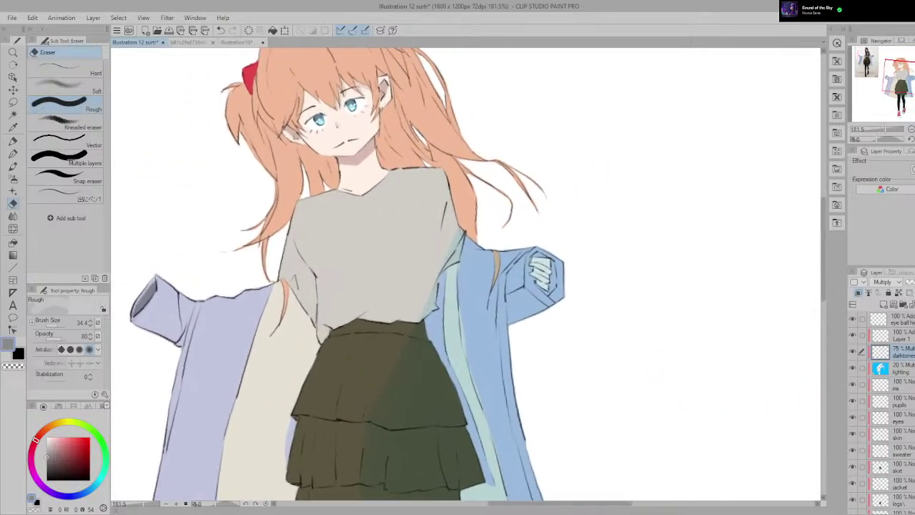
scroll(619, 257, up, 3)
key(p)
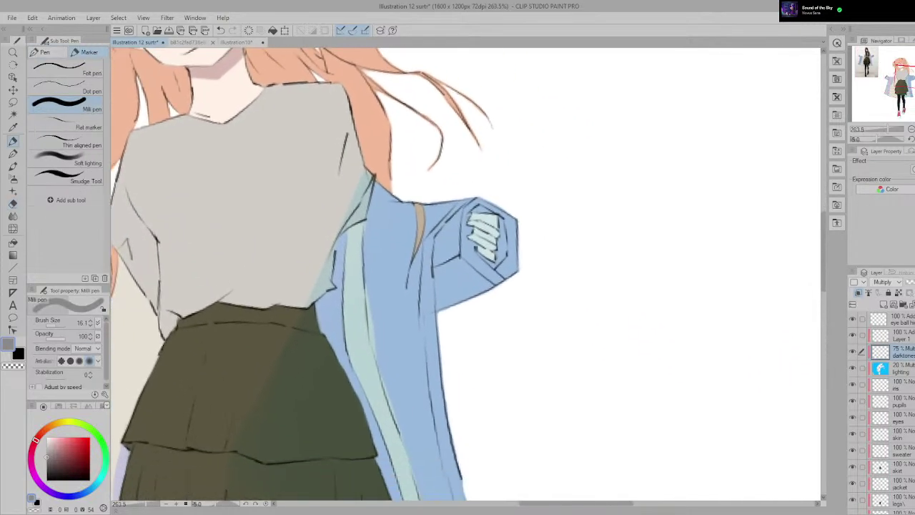
mouse_move(498, 261)
mouse_down()
mouse_move(481, 214)
mouse_move(490, 220)
mouse_move(482, 219)
mouse_move(476, 239)
mouse_move(496, 270)
mouse_move(493, 243)
mouse_up()
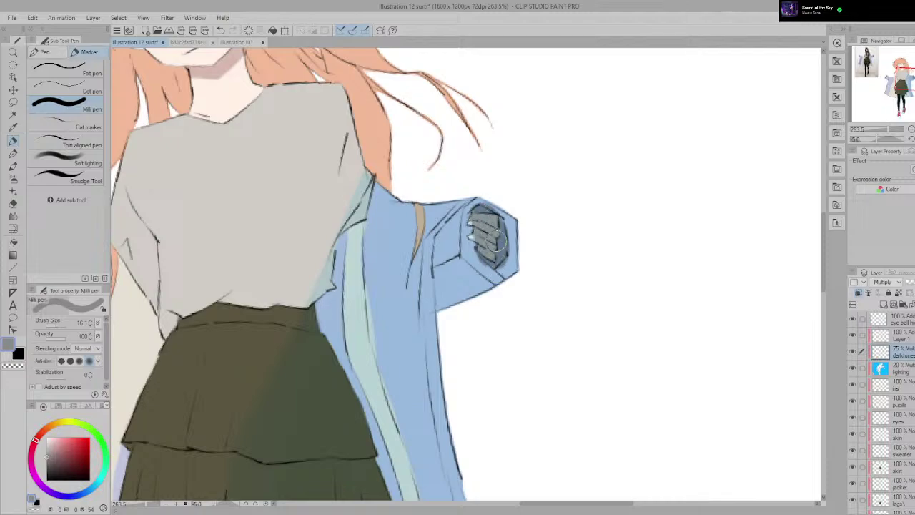
scroll(494, 229, up, 3)
key(e)
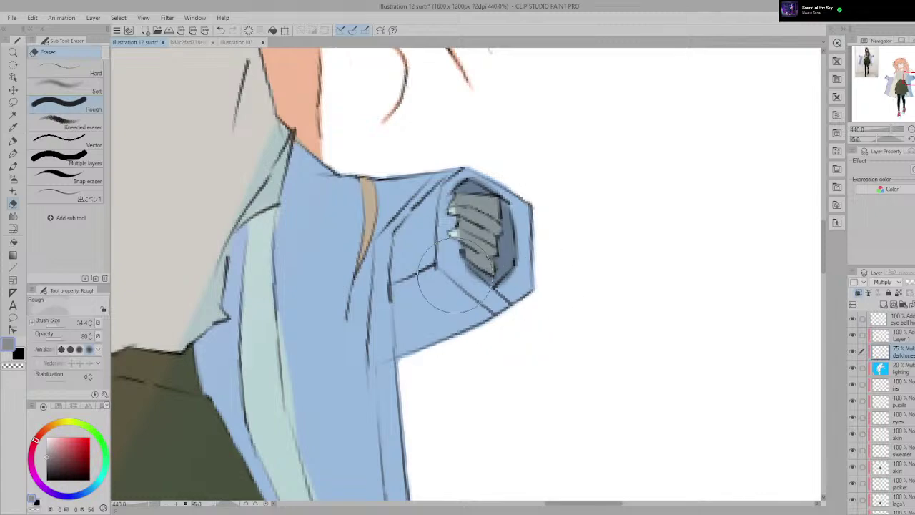
scroll(422, 283, down, 3)
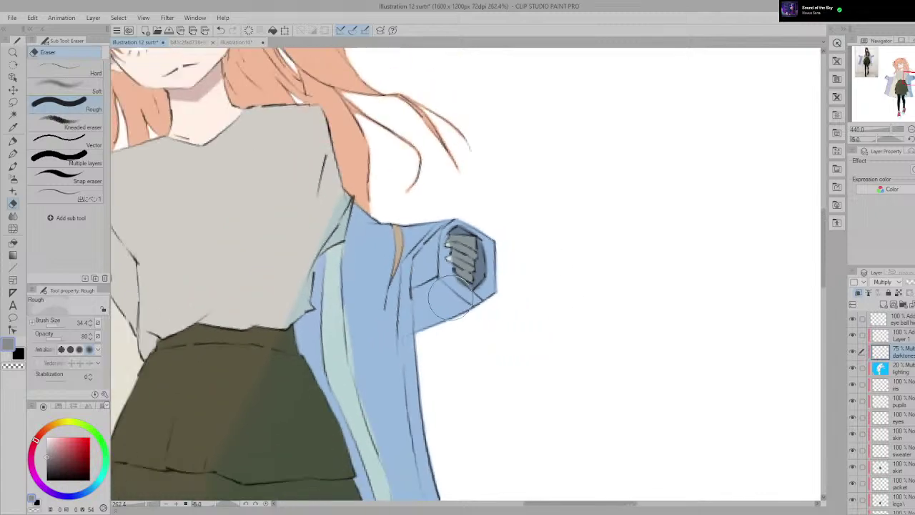
scroll(427, 282, up, 2)
scroll(427, 280, up, 3)
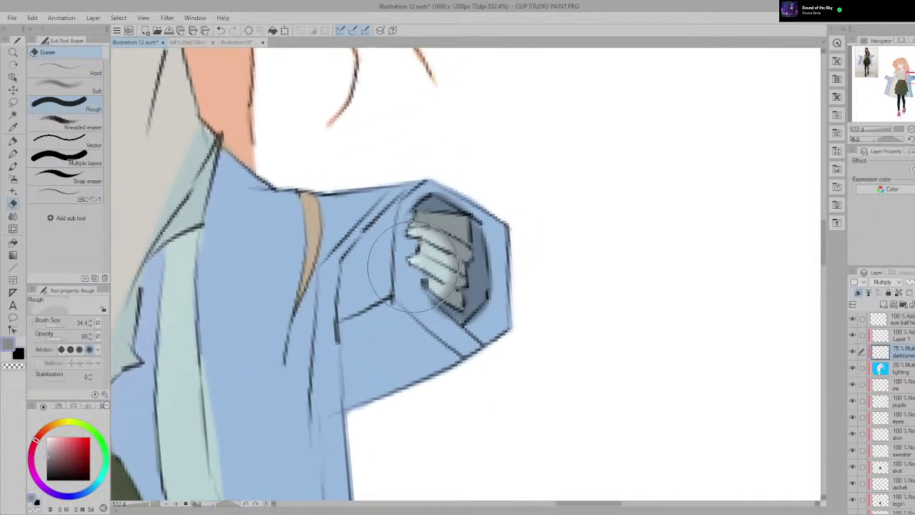
key(ctrl+z)
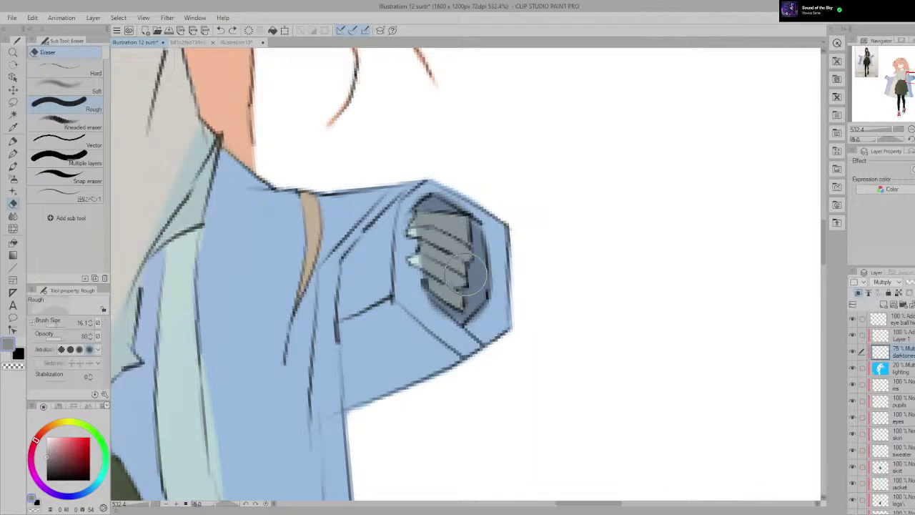
Step: Erase the grey shading from the fingers in the blue cuff with the Rough eraser at size 16.1, refining at size 4.5
scroll(409, 255, down, 13)
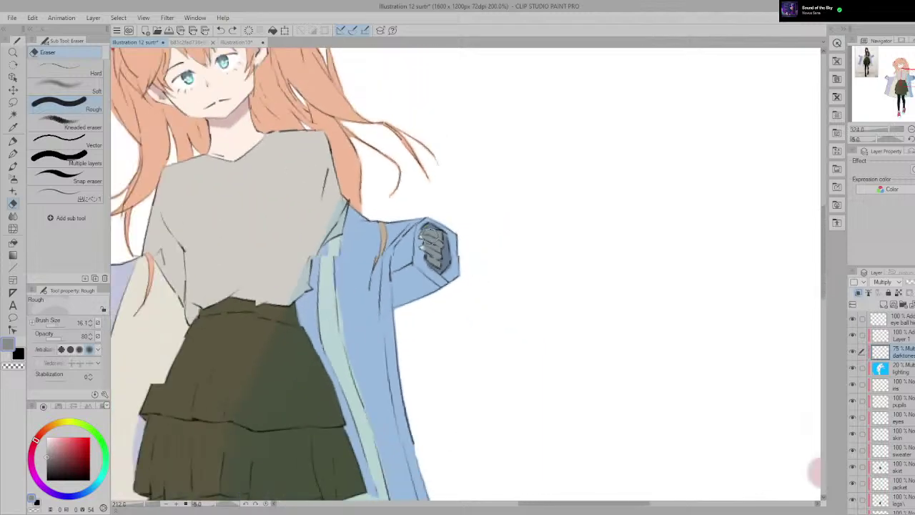
drag(451, 198, 451, 221)
scroll(442, 239, up, 4)
scroll(442, 238, up, 3)
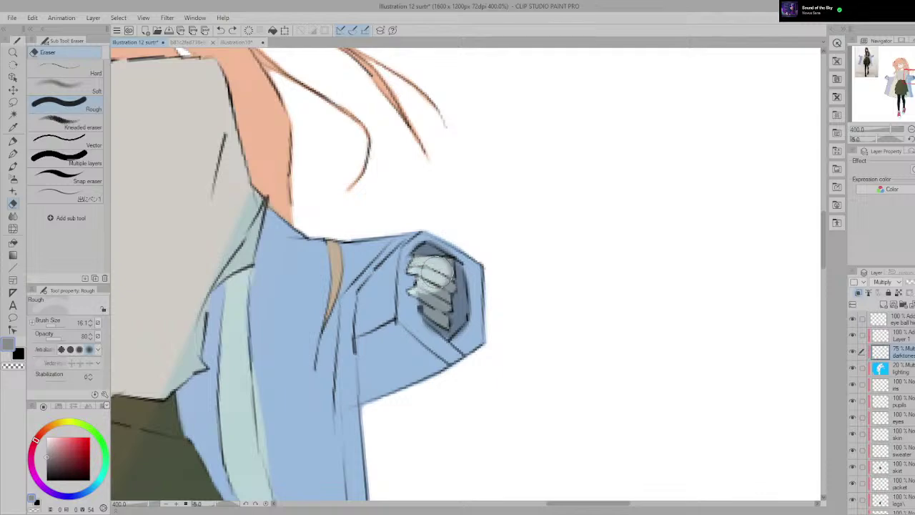
mouse_move(439, 283)
mouse_down()
mouse_move(441, 269)
mouse_move(428, 294)
mouse_move(434, 304)
mouse_up()
key(ctrl+z)
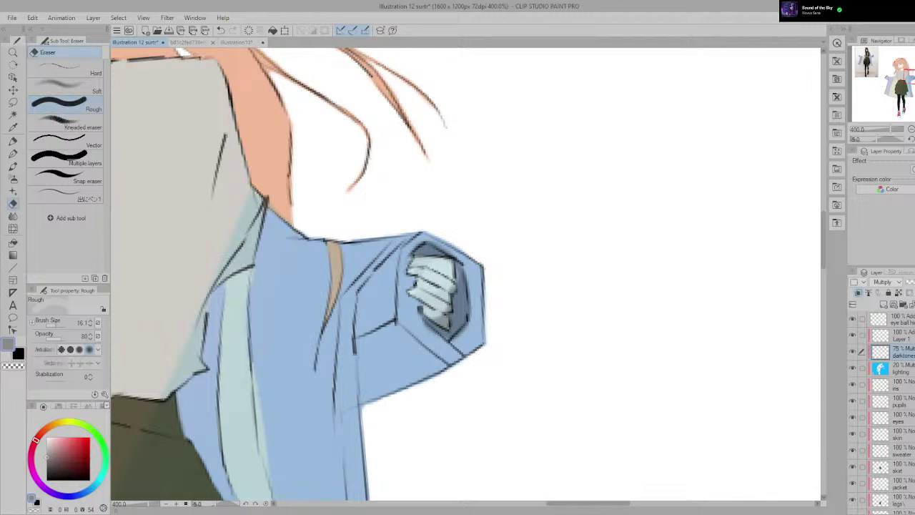
click(46, 324)
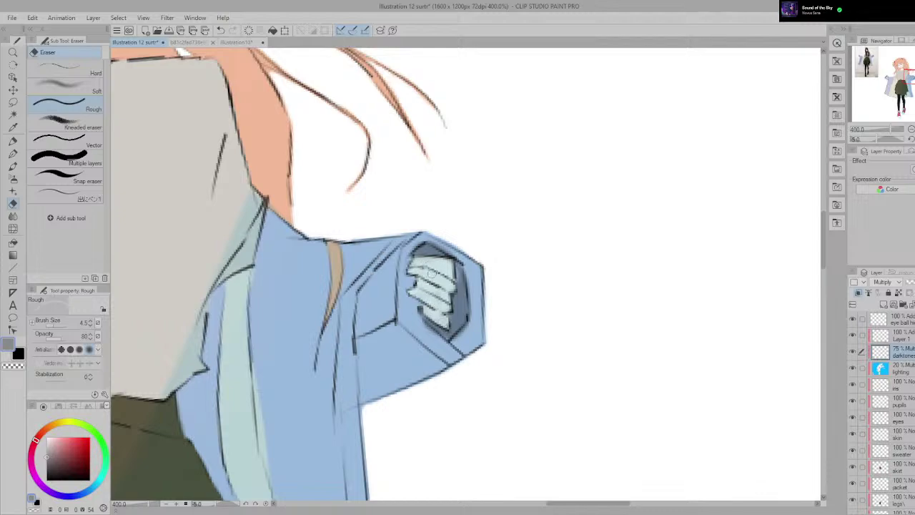
Step: Extend the shadow along the inner edge of the blue cuff's opening with the Milli pen at size 9.7
key(p)
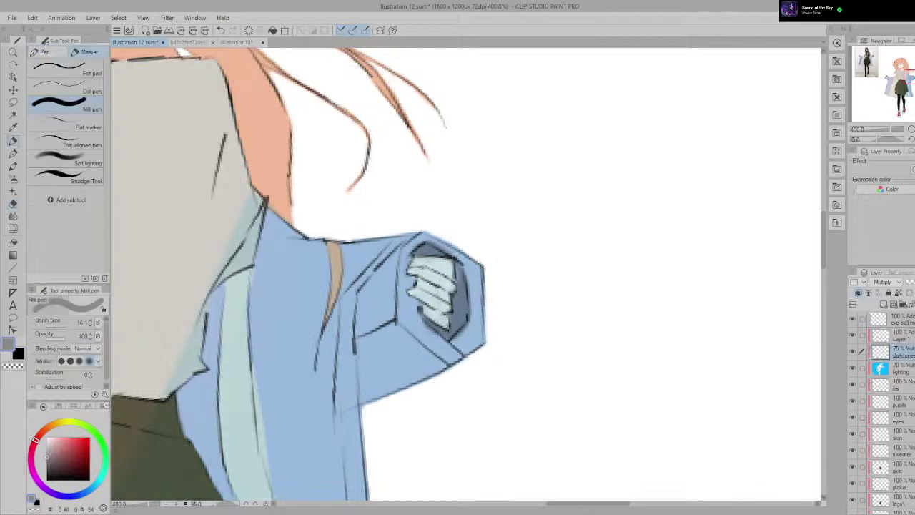
key(bracketleft)
key(bracketleft)
scroll(451, 298, up, 3)
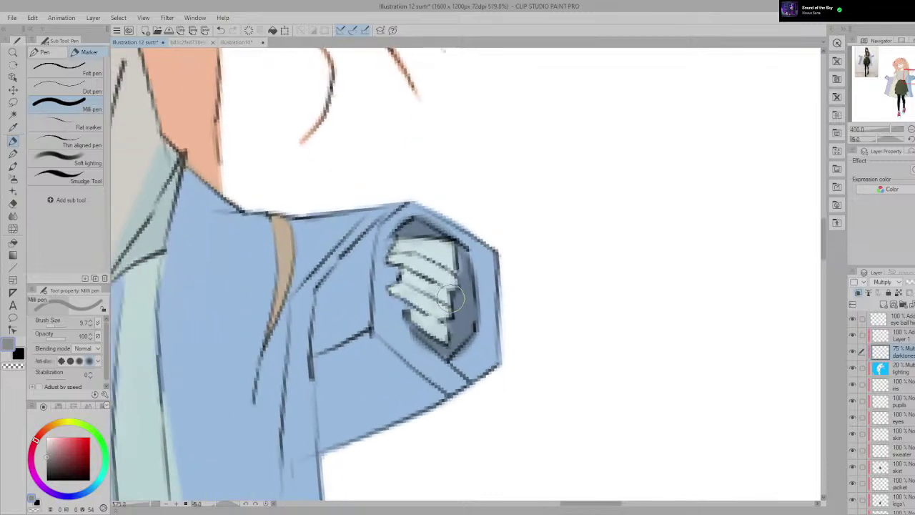
drag(481, 250, 463, 344)
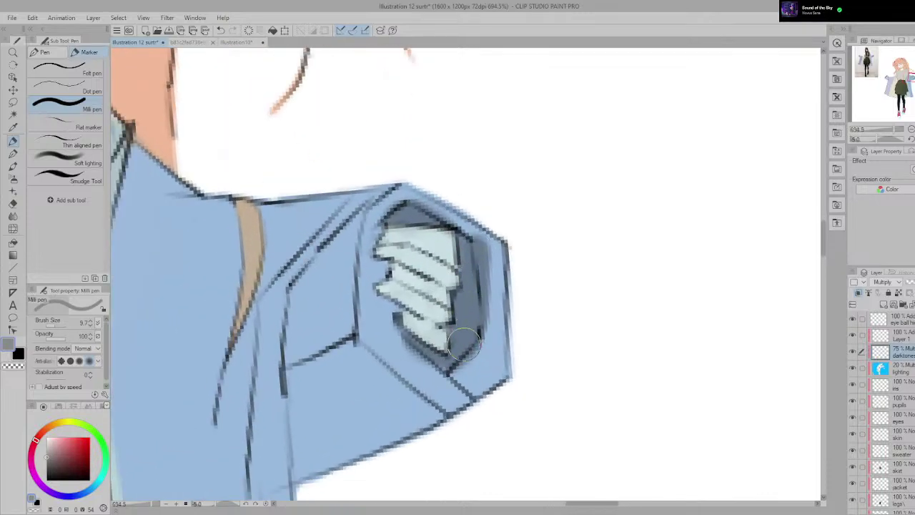
Step: Erase the shadow overspill around the edge of the blue cuff's opening with the Rough eraser at size 4.5
key(e)
mouse_move(487, 301)
mouse_down()
mouse_move(485, 248)
mouse_move(476, 251)
mouse_move(492, 360)
mouse_up()
key(ctrl+z)
drag(481, 222, 480, 330)
scroll(486, 329, down, 5)
scroll(491, 321, down, 5)
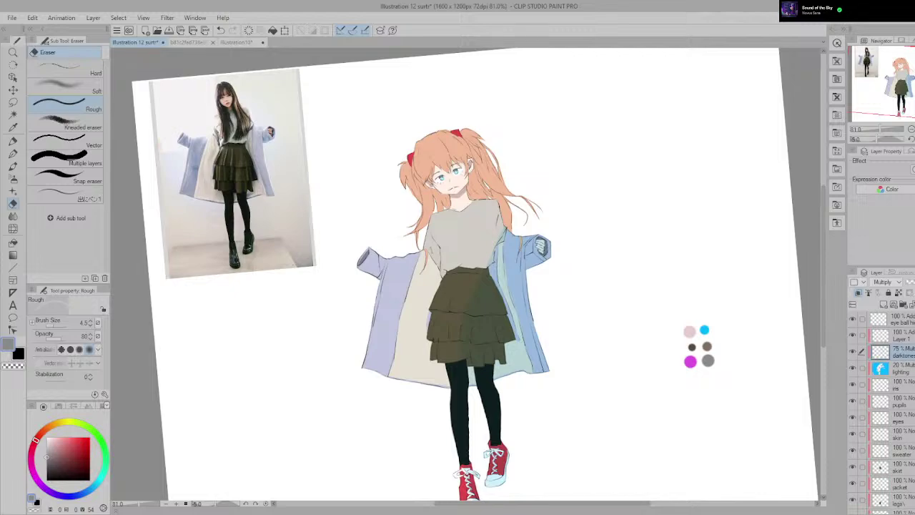
Step: Reset the canvas rotation and shade the jacket lining between the legs below the skirt with the Milli pen at size 12.5
key(asciicircum)
scroll(672, 234, down, 2)
scroll(565, 271, up, 3)
key(p)
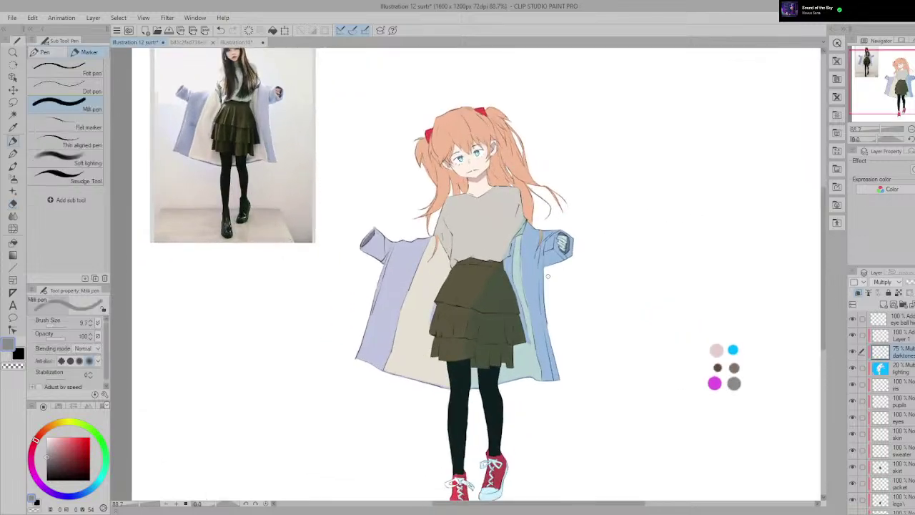
scroll(547, 276, up, 2)
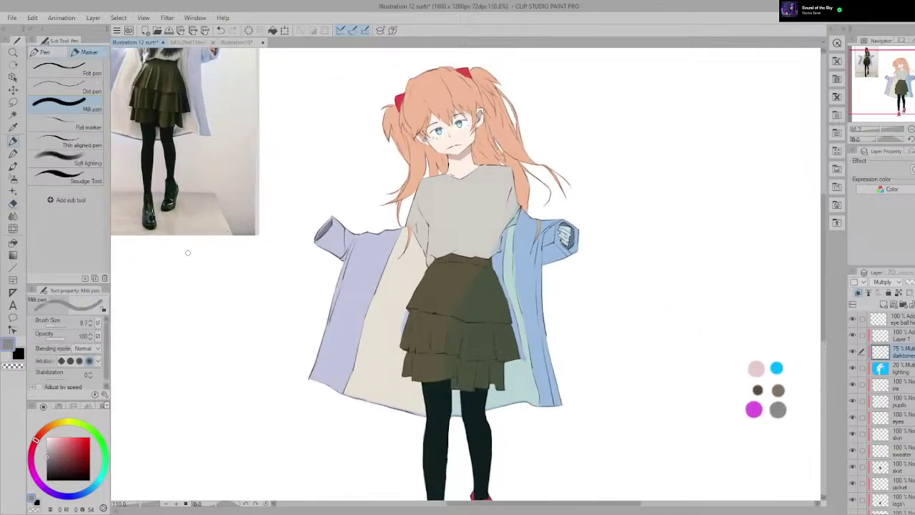
click(56, 324)
key(bracketleft)
key(bracketleft)
key(bracketleft)
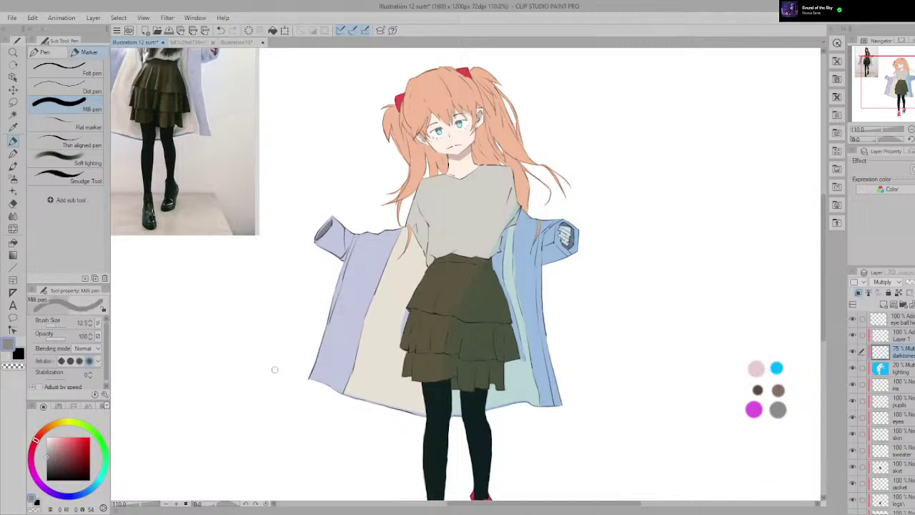
scroll(372, 295, down, 2)
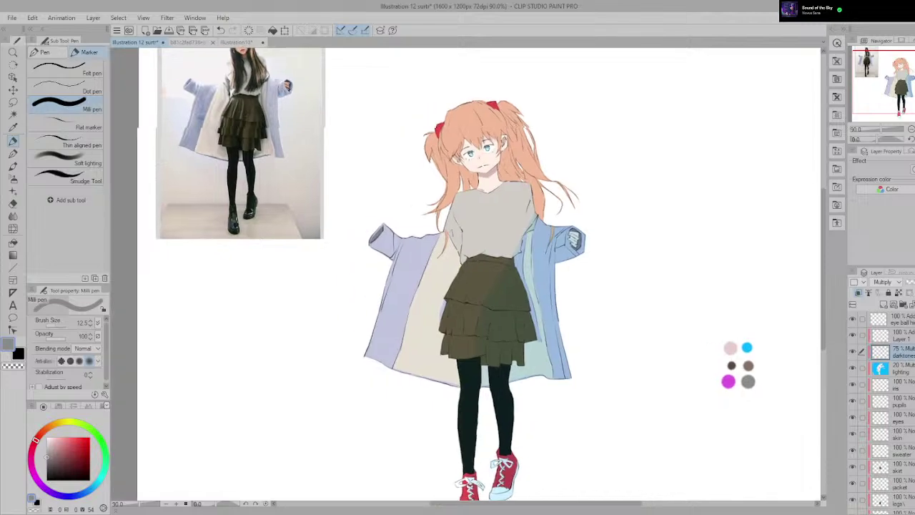
scroll(476, 275, up, 4)
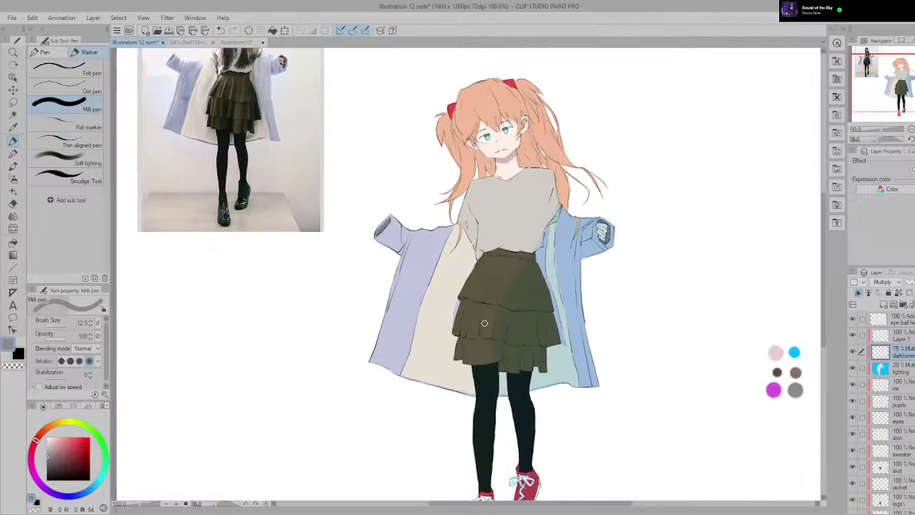
drag(533, 337, 492, 221)
scroll(493, 225, up, 1)
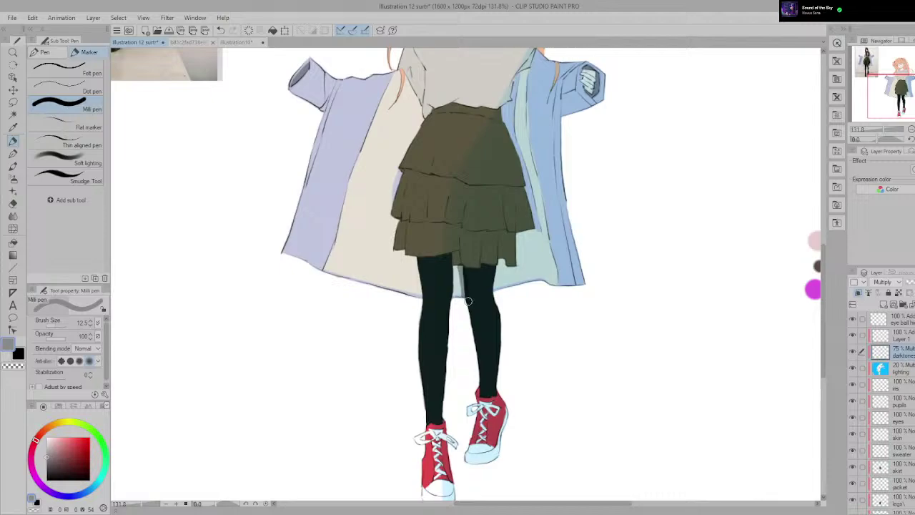
drag(457, 271, 455, 267)
Step: Set the Rough eraser's brush size to 12.5
key(e)
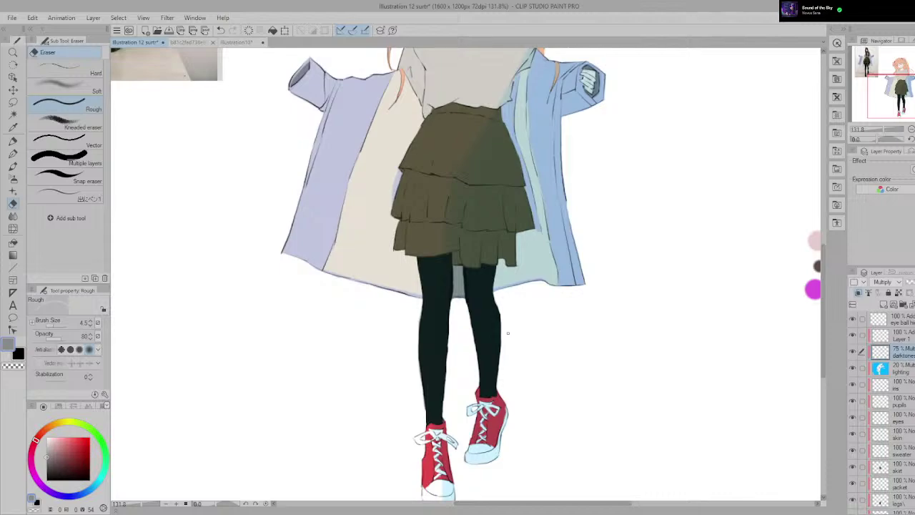
scroll(508, 333, down, 5)
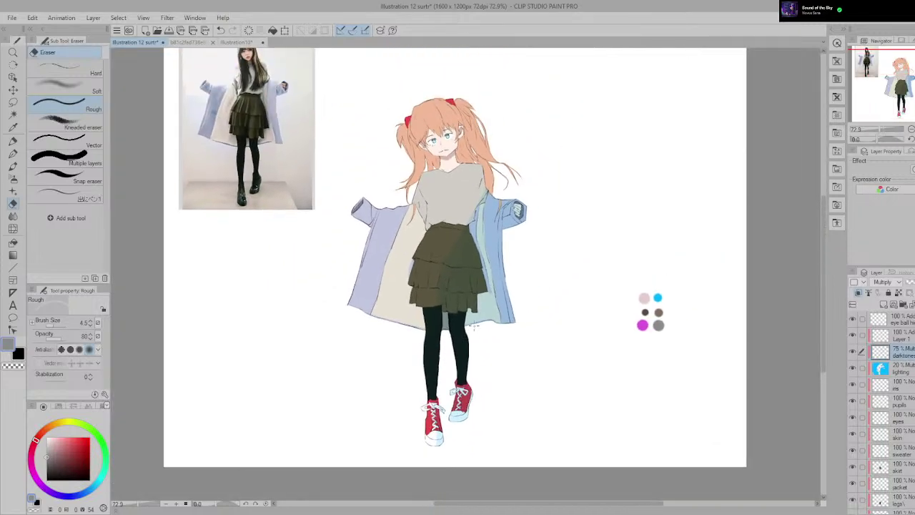
scroll(472, 325, up, 5)
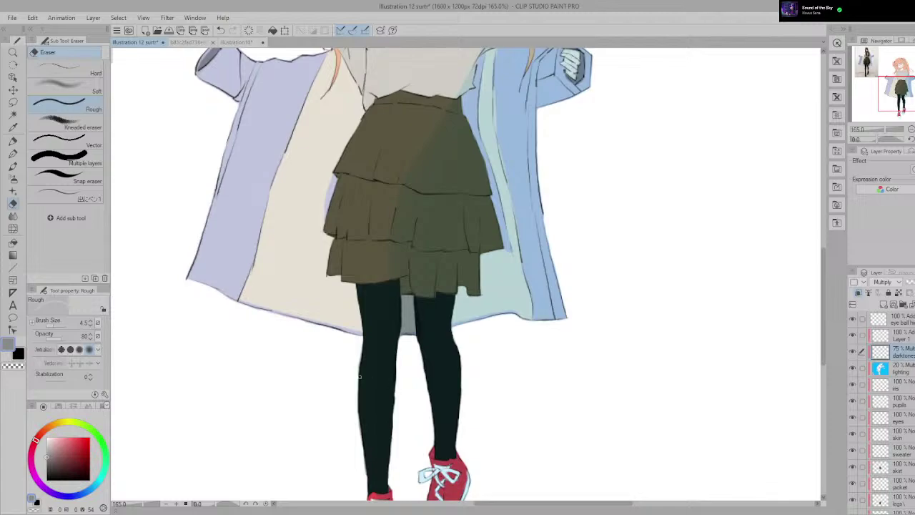
key(bracketright)
key(bracketright)
key(bracketright)
key(bracketright)
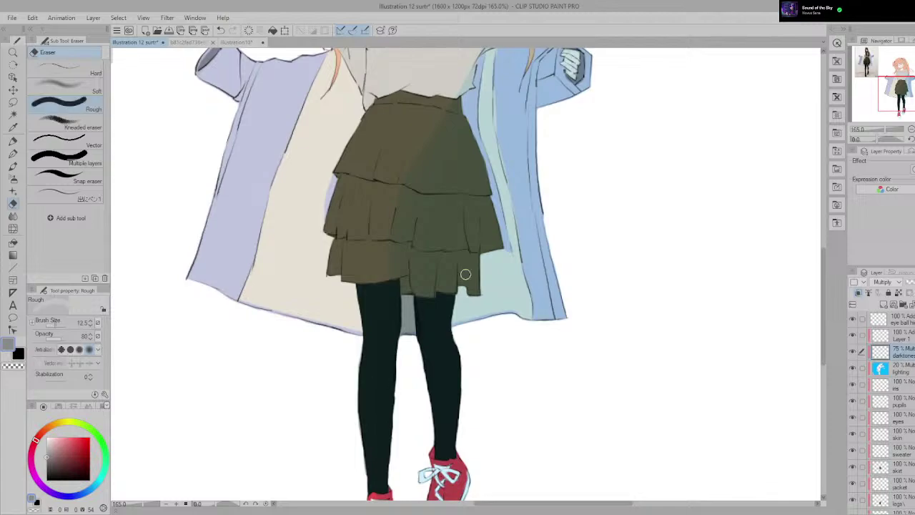
scroll(420, 350, up, 1)
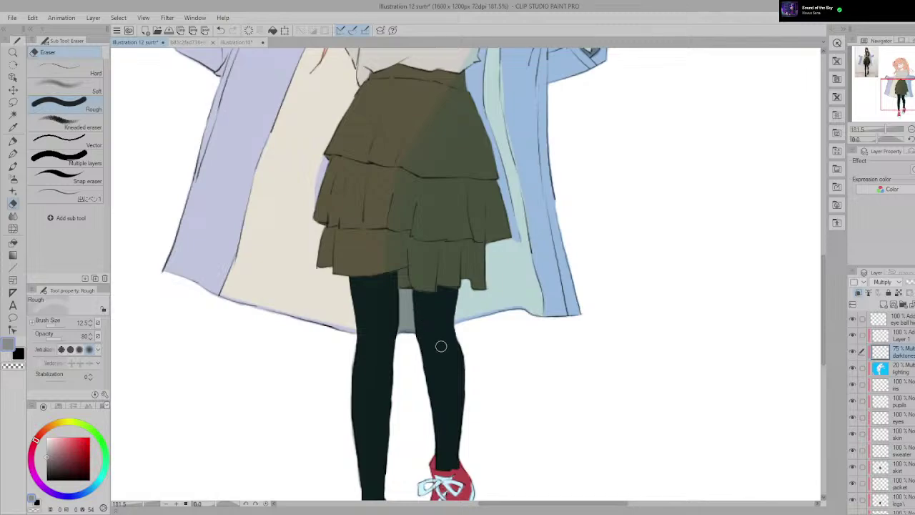
scroll(441, 346, down, 5)
Step: Paint a cast shadow on the mint jacket lining under the skirt hem beside the leg with the Milli pen at size 12.5
key(p)
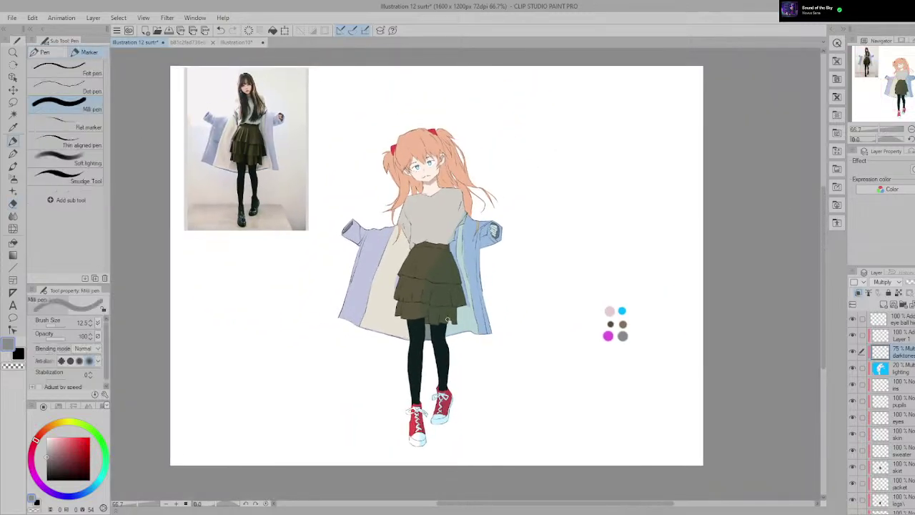
scroll(447, 320, up, 3)
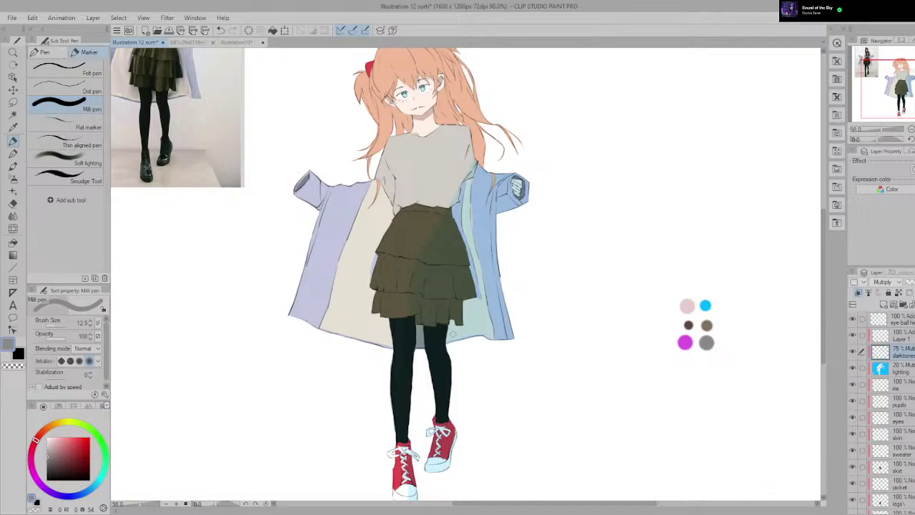
drag(444, 339, 464, 320)
scroll(432, 325, up, 5)
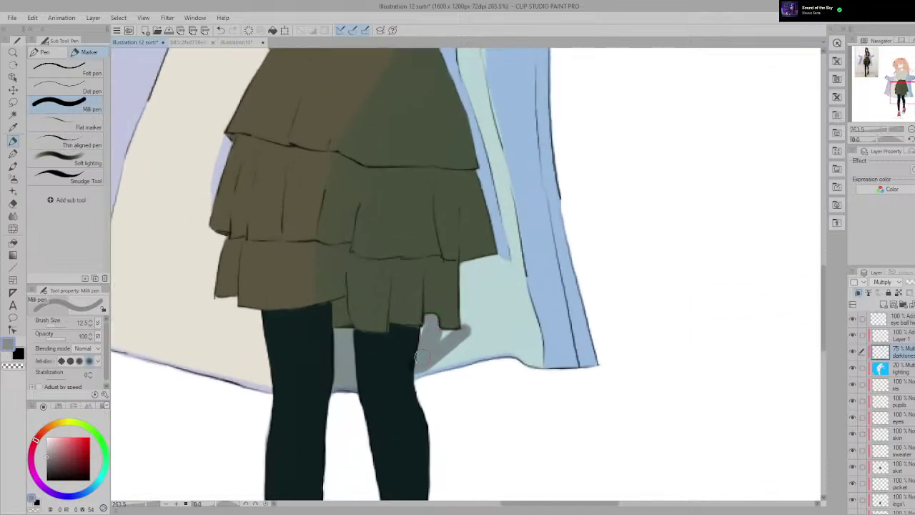
scroll(451, 329, down, 5)
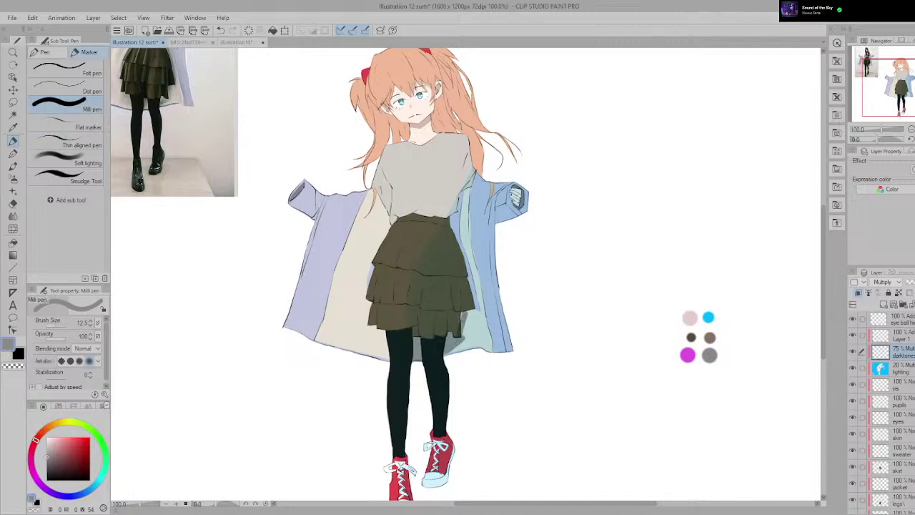
Step: Extend the cast shadow upward on the mint lining alongside the skirt's bottom ruffle with the Milli pen
scroll(468, 334, down, 6)
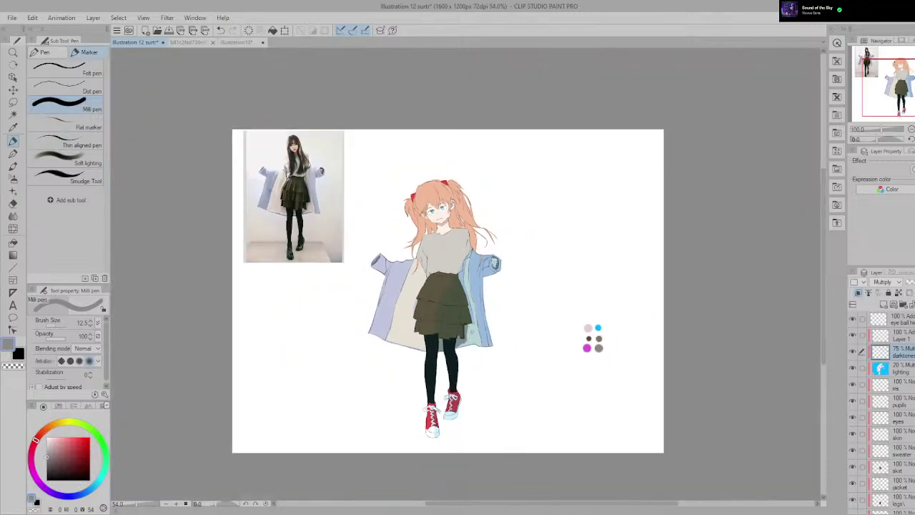
scroll(469, 313, up, 4)
scroll(465, 288, up, 1)
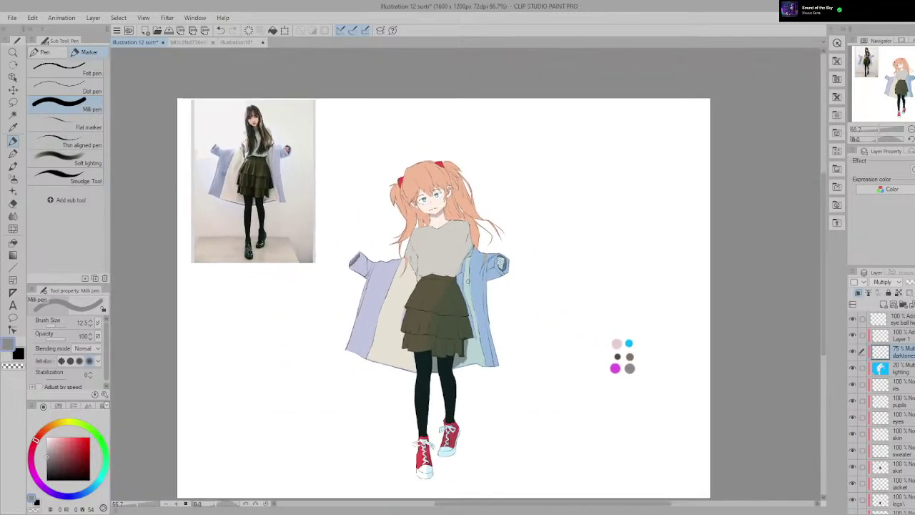
scroll(468, 281, up, 5)
key(e)
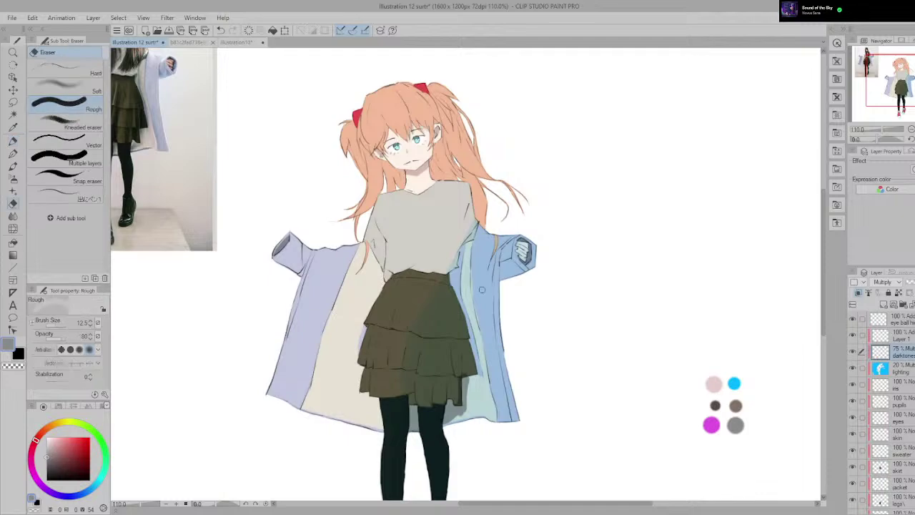
drag(483, 289, 523, 265)
scroll(503, 319, up, 3)
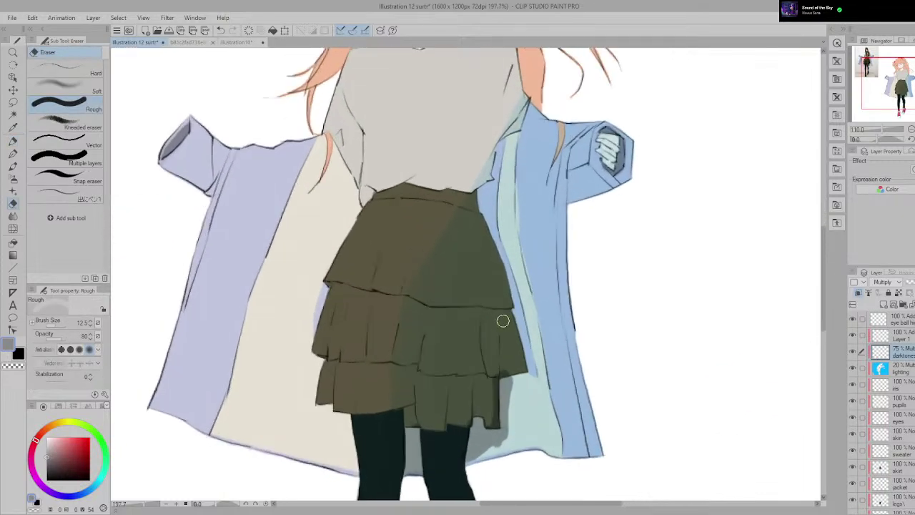
key(p)
scroll(500, 315, down, 2)
drag(505, 242, 509, 295)
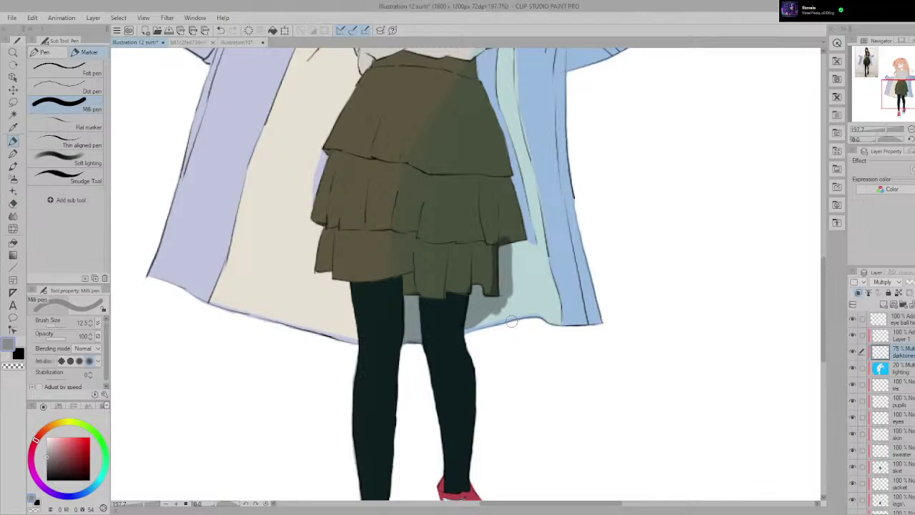
Step: Erase the shadow overspill from the skirt's ruffles with the Rough eraser at size 12.5, raising its opacity to 100
key(e)
scroll(483, 315, down, 8)
scroll(485, 326, up, 3)
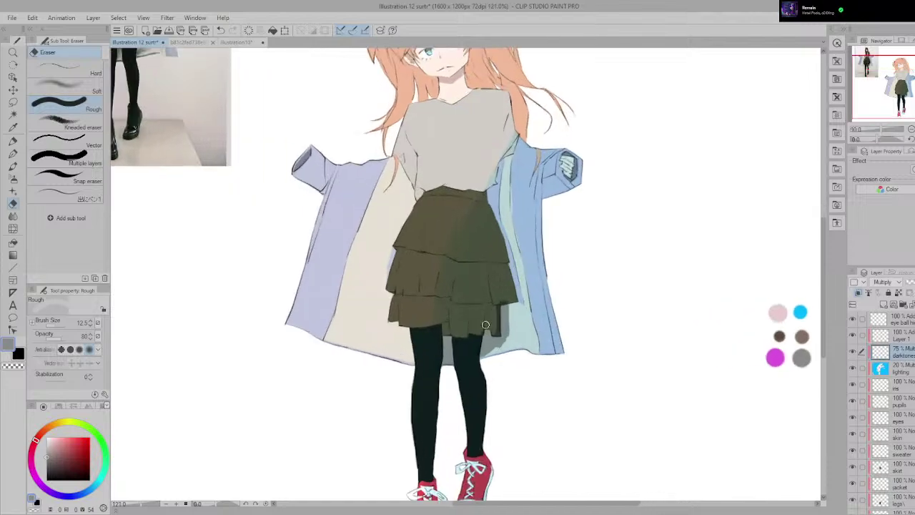
scroll(485, 325, up, 3)
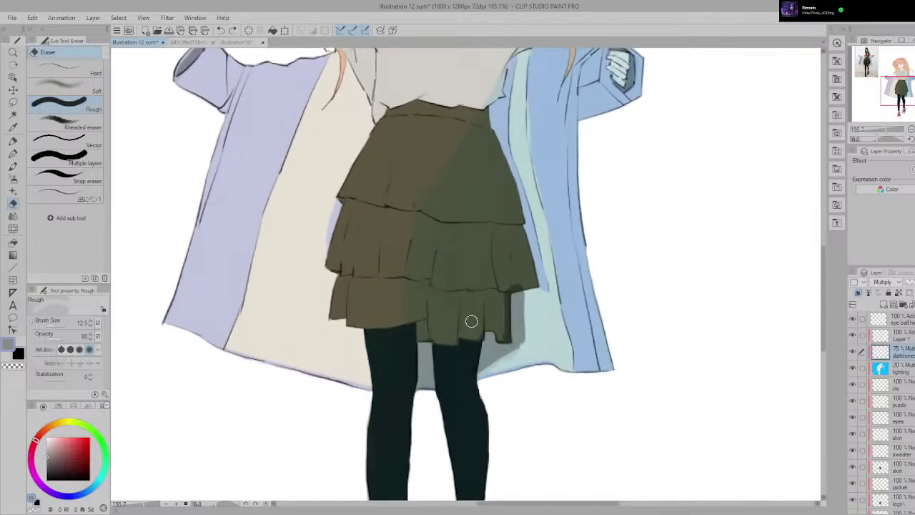
scroll(467, 392, up, 2)
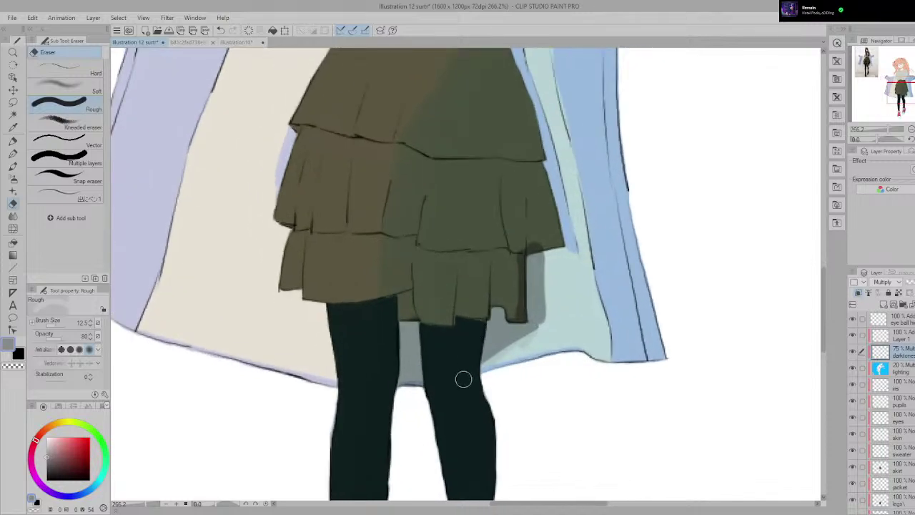
drag(522, 354, 496, 360)
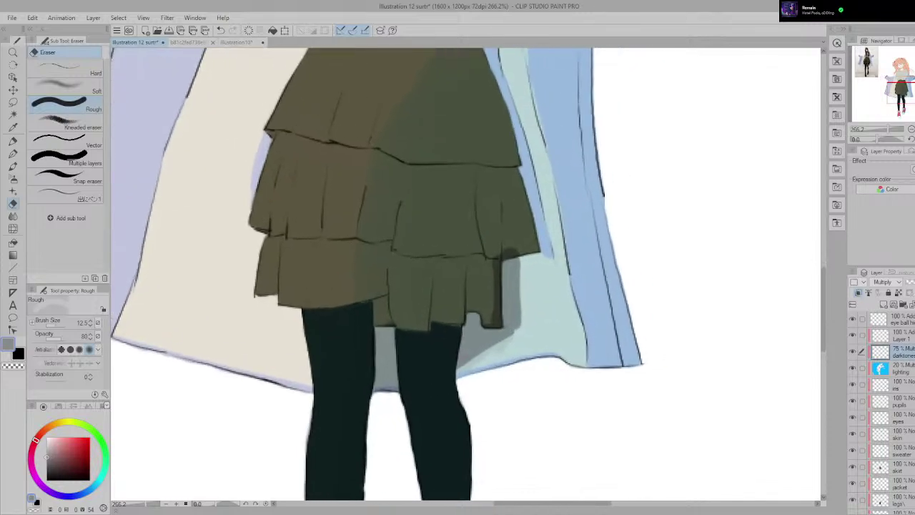
drag(515, 249, 511, 256)
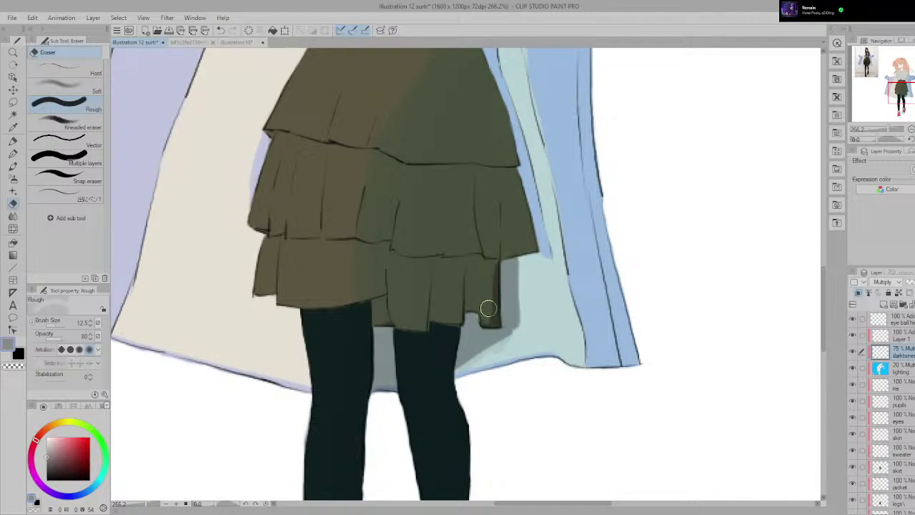
drag(489, 322, 492, 264)
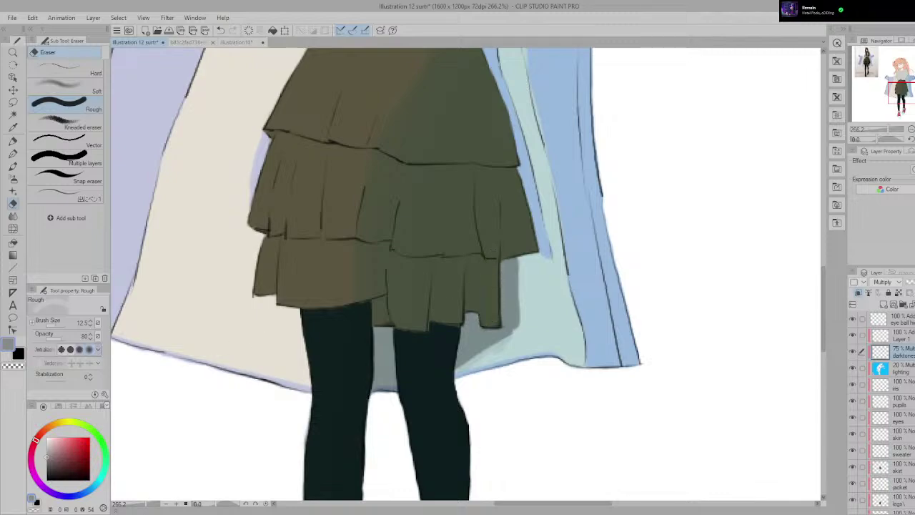
click(65, 337)
drag(468, 286, 462, 253)
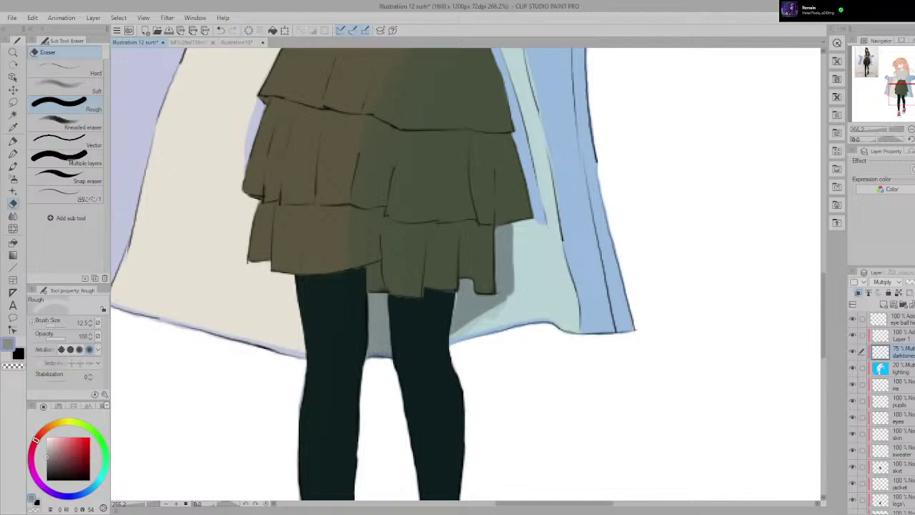
Step: Trim the outer edge of the skirt's cast shadow on the mint lining into a smoother curve with the Rough eraser
scroll(483, 256, down, 10)
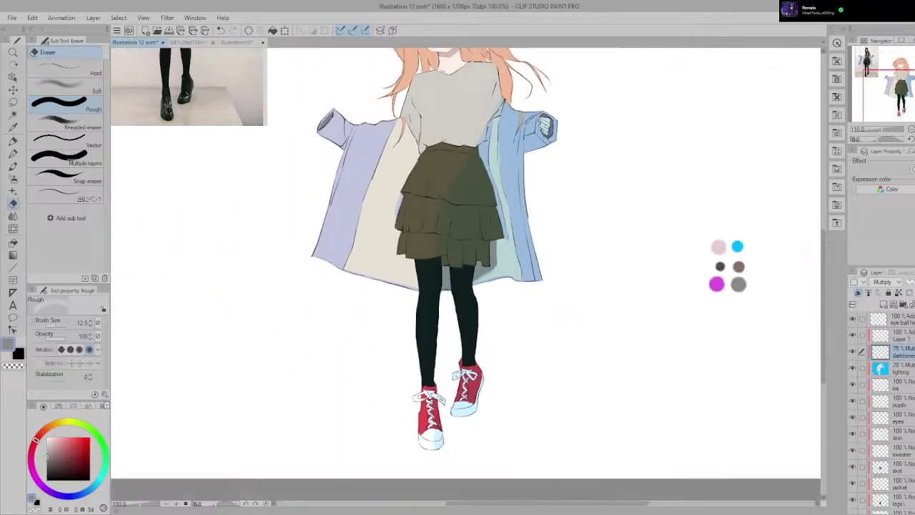
drag(476, 223, 472, 312)
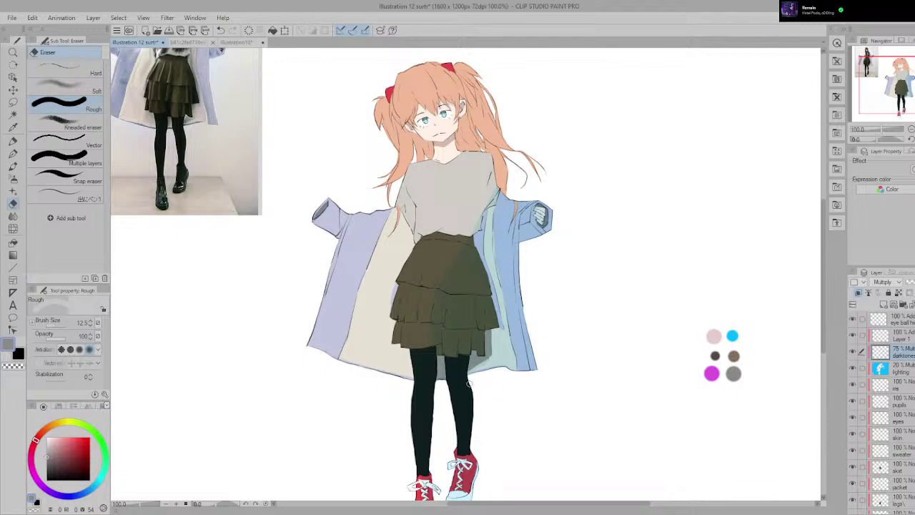
key(ctrl+z)
drag(491, 361, 445, 382)
scroll(496, 360, up, 2)
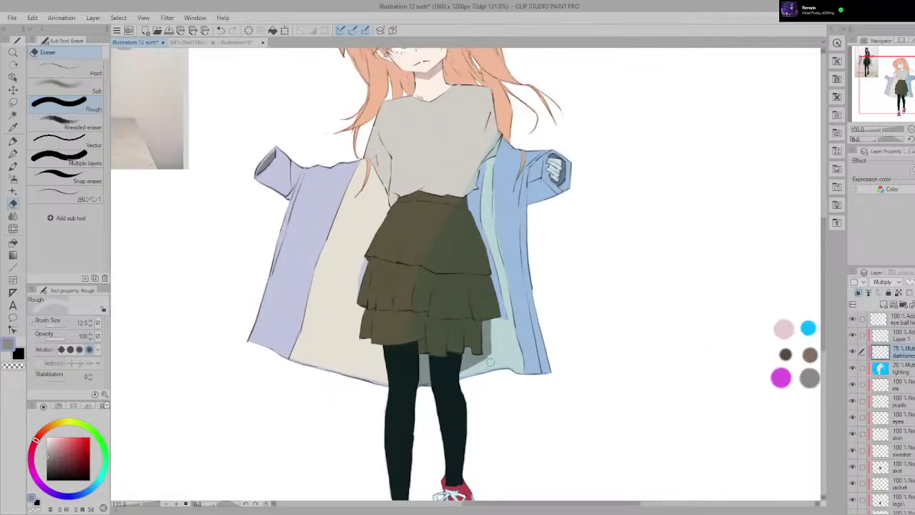
mouse_move(496, 360)
mouse_down()
mouse_move(579, 437)
mouse_move(530, 354)
mouse_move(604, 391)
mouse_move(550, 364)
mouse_up()
key(p)
key(e)
scroll(539, 380, up, 2)
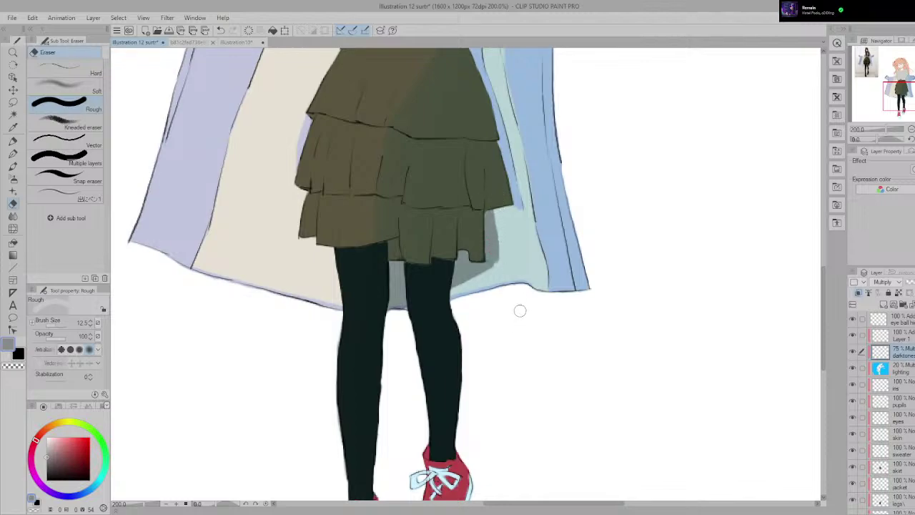
Step: Erase the cast shadow overspill from the stocking just below the skirt's hem with the Rough eraser at size 12.5
key(p)
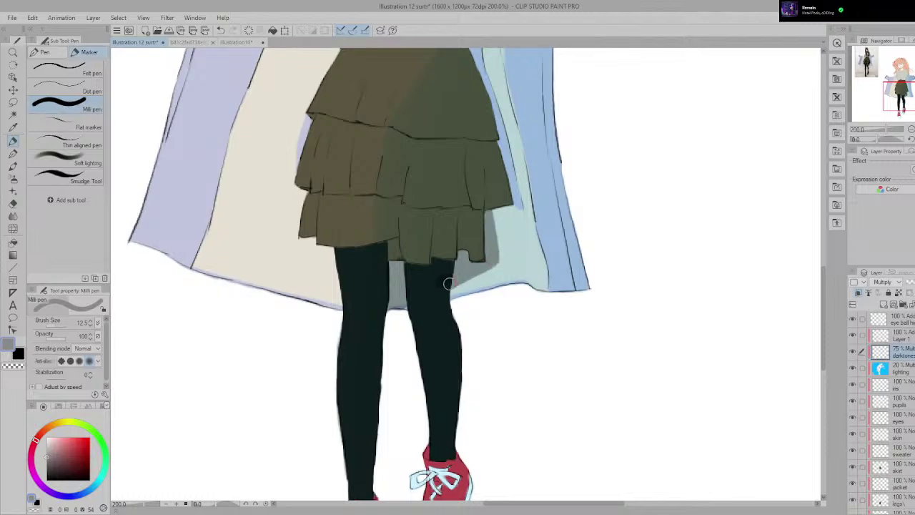
key(e)
mouse_move(445, 268)
mouse_down()
mouse_move(451, 262)
mouse_move(441, 309)
mouse_move(449, 266)
mouse_move(440, 297)
mouse_up()
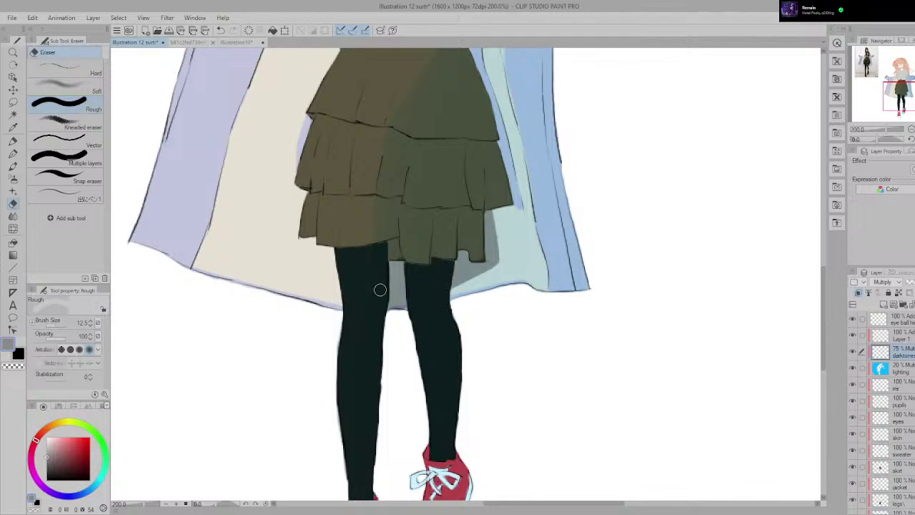
scroll(381, 288, down, 7)
drag(427, 264, 467, 343)
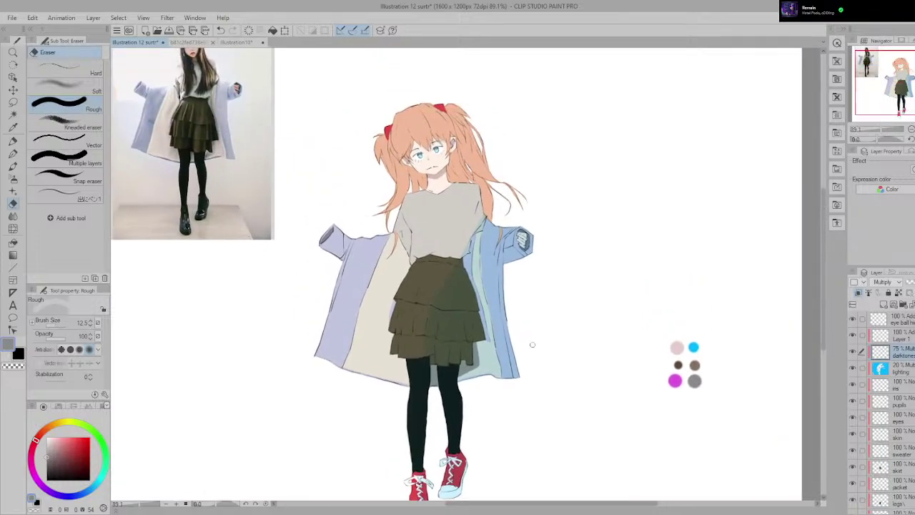
Step: Flip the canvas view horizontally back and forth to check the figure's shading and proportions
key(h)
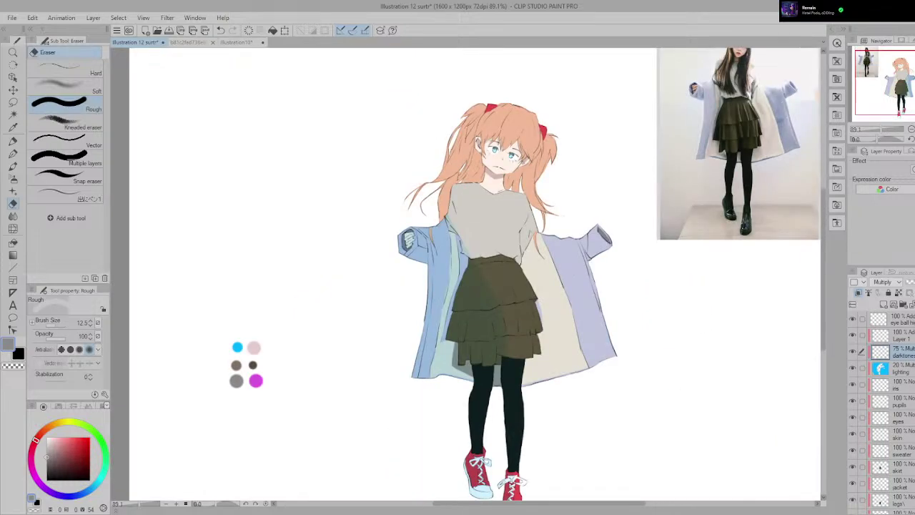
key(h)
key(h)
key(h)
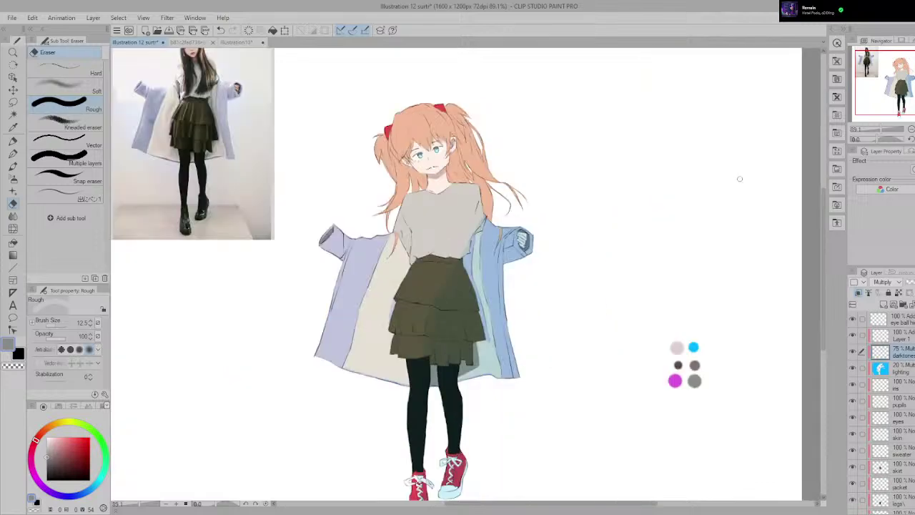
Step: Erase the shadow overspill along the jacket hem and stocking edges between the legs with the Rough eraser
key(p)
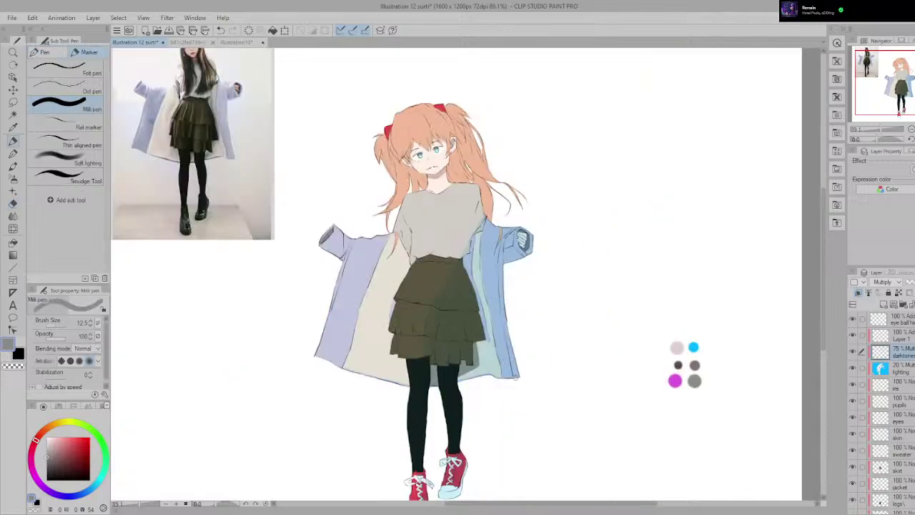
scroll(513, 375, up, 2)
mouse_move(507, 372)
mouse_down()
mouse_move(665, 419)
mouse_move(633, 400)
mouse_up()
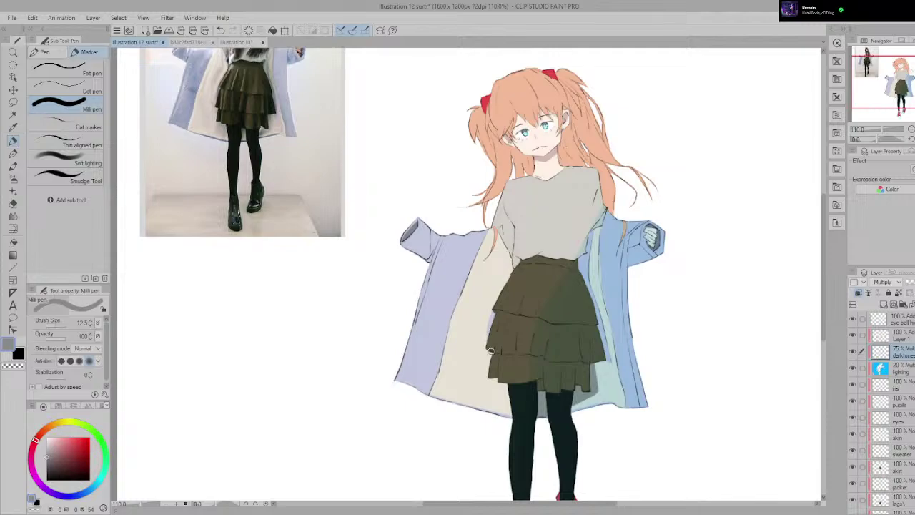
key(e)
scroll(625, 419, up, 3)
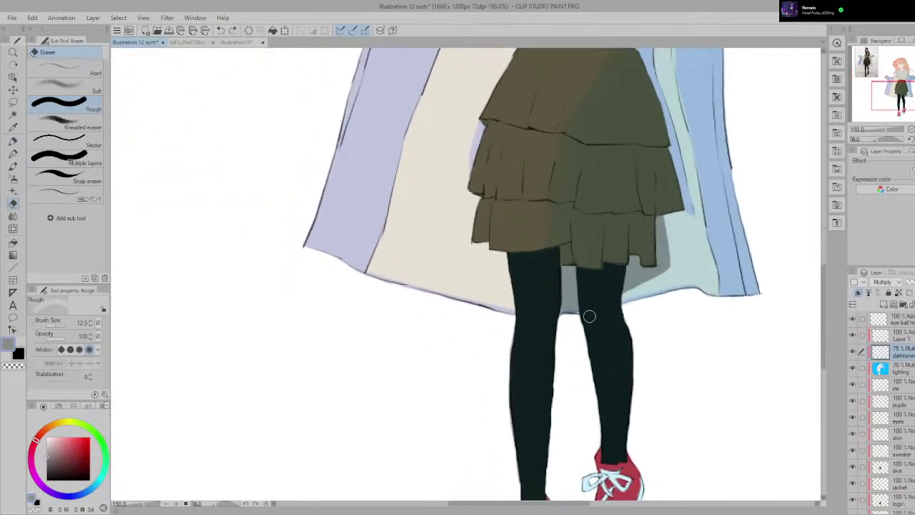
drag(588, 315, 529, 315)
scroll(522, 340, down, 4)
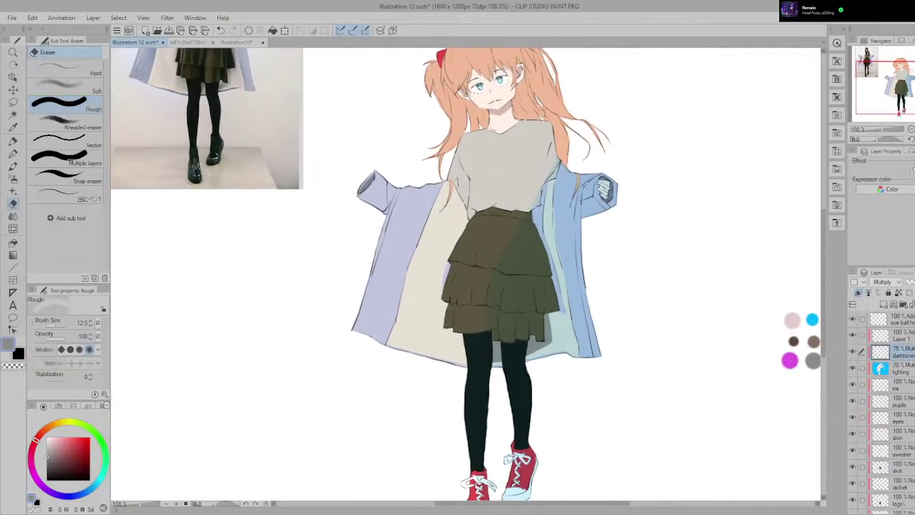
scroll(457, 400, down, 3)
scroll(479, 378, up, 2)
drag(479, 378, 509, 362)
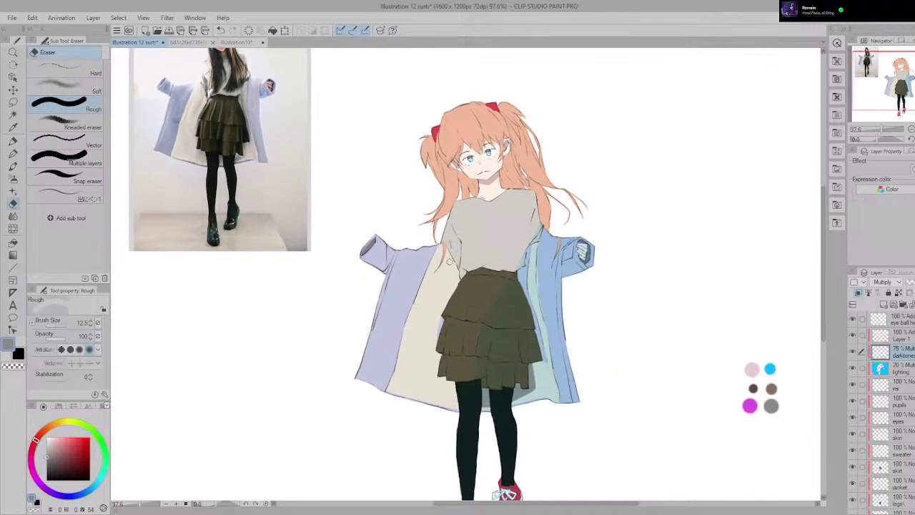
key(p)
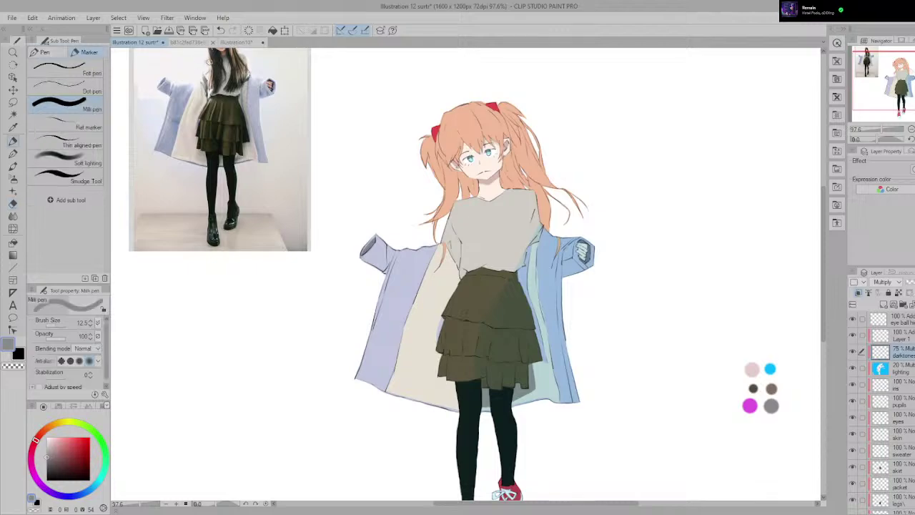
Step: Examine the shading in the Illustration10 drawing by toggling its midtone layer's visibility, and return to Illustration 12
click(236, 42)
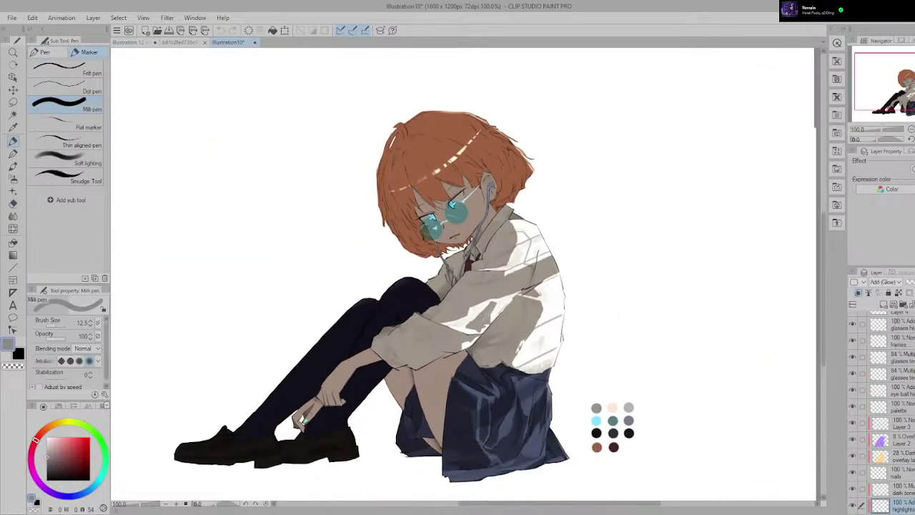
drag(472, 286, 454, 264)
scroll(883, 415, down, 3)
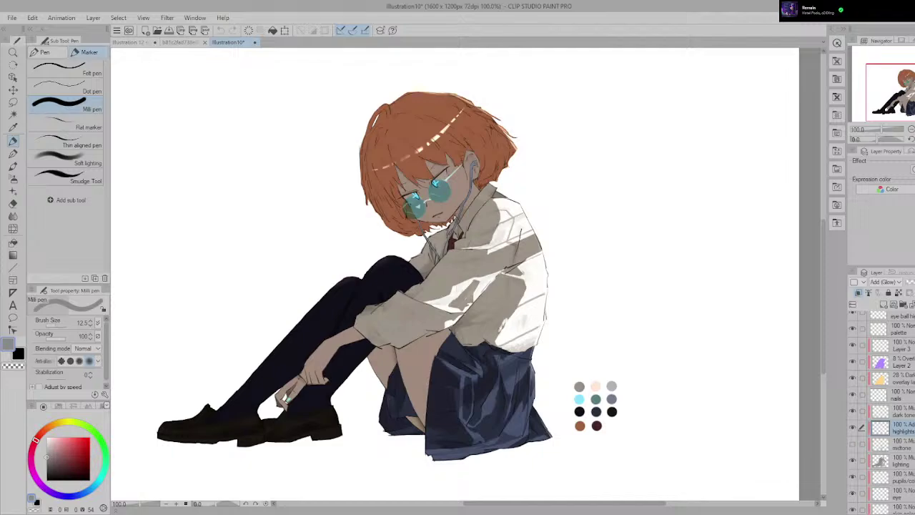
click(851, 444)
click(902, 444)
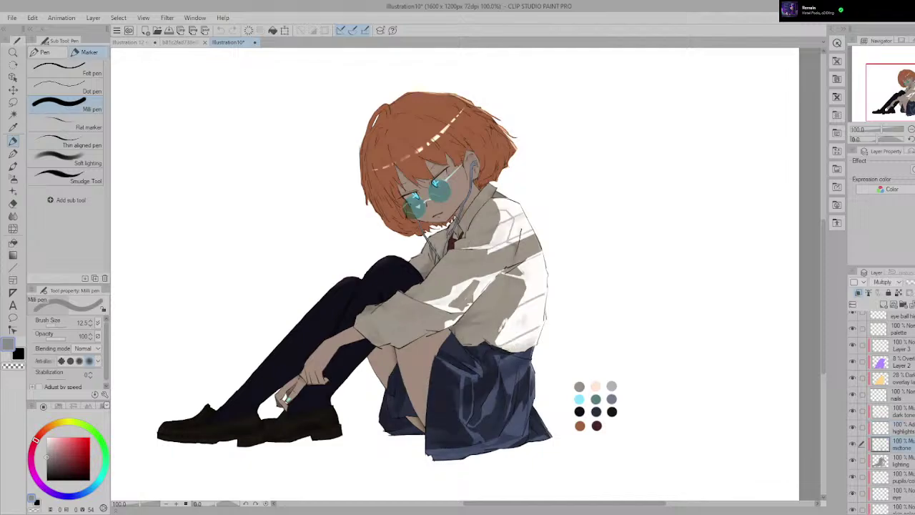
click(852, 444)
click(851, 444)
click(851, 444)
click(852, 443)
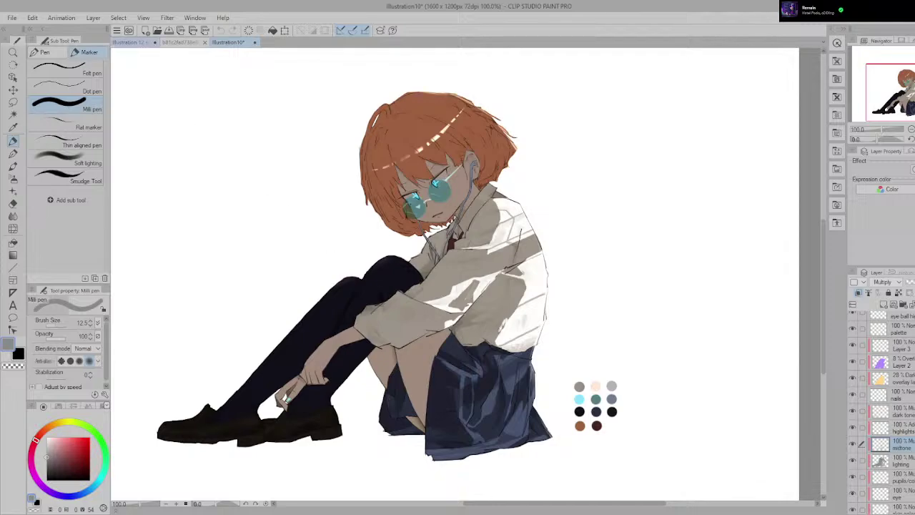
click(143, 42)
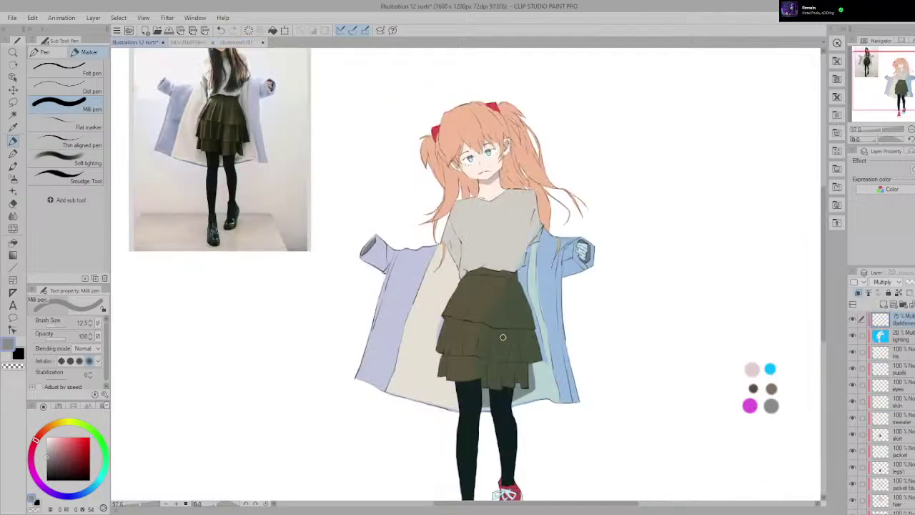
Step: Try to soften the skirt's cast shadow on the mint lining with the Smudge Tool, and undo it
click(65, 179)
scroll(622, 418, up, 2)
scroll(575, 395, up, 1)
drag(575, 395, 633, 342)
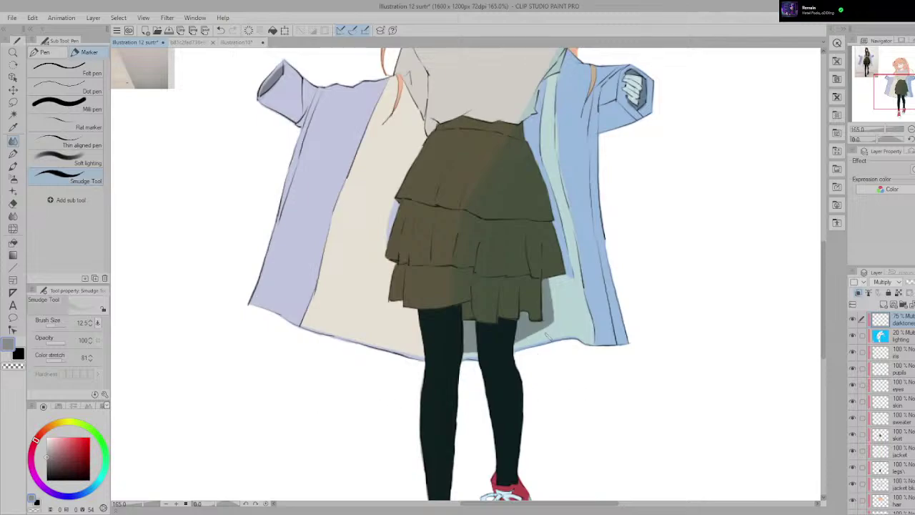
key(ctrl+z)
scroll(562, 333, down, 4)
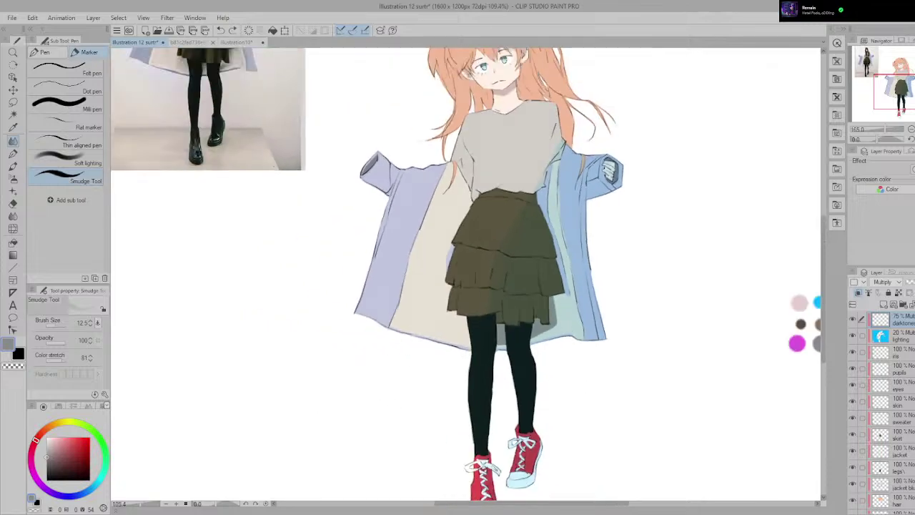
drag(561, 333, 570, 364)
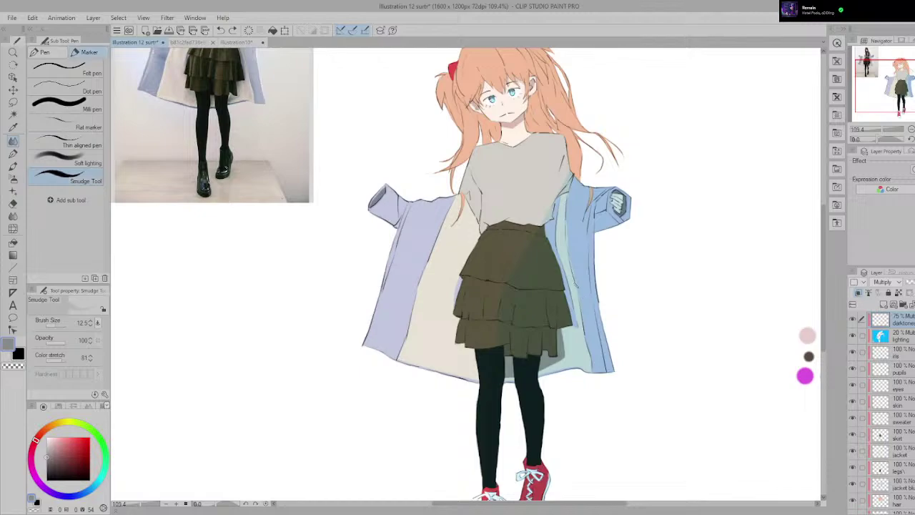
drag(583, 330, 612, 373)
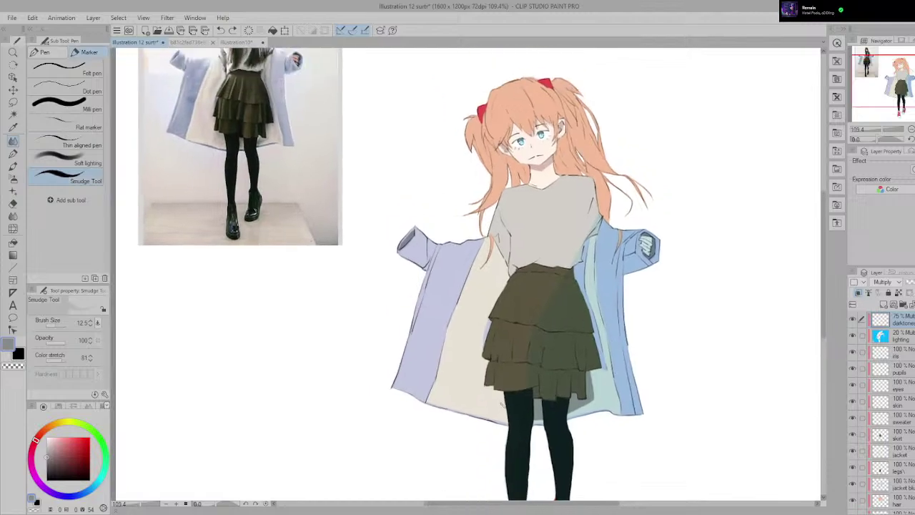
Step: Try a bent cast shadow stroke on the cream jacket lining beside the sweater with the Milli pen at size 12.5
key(p)
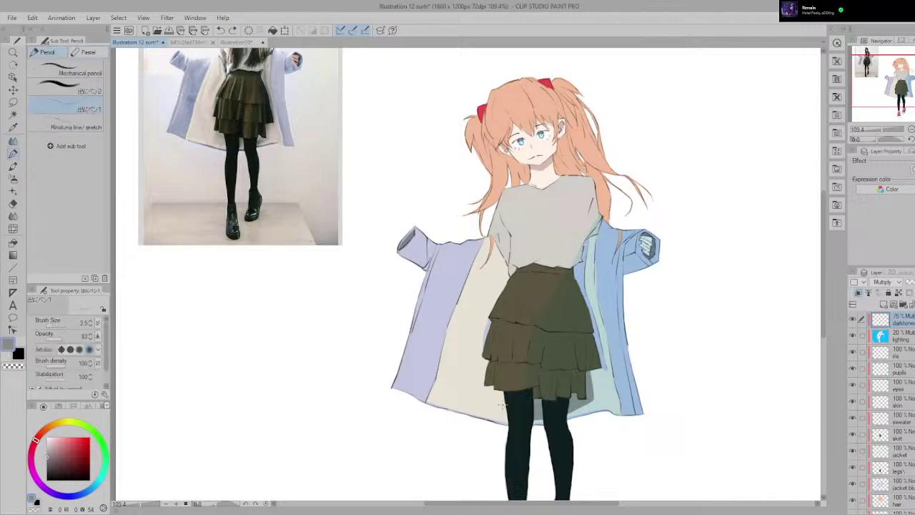
key(j)
click(65, 105)
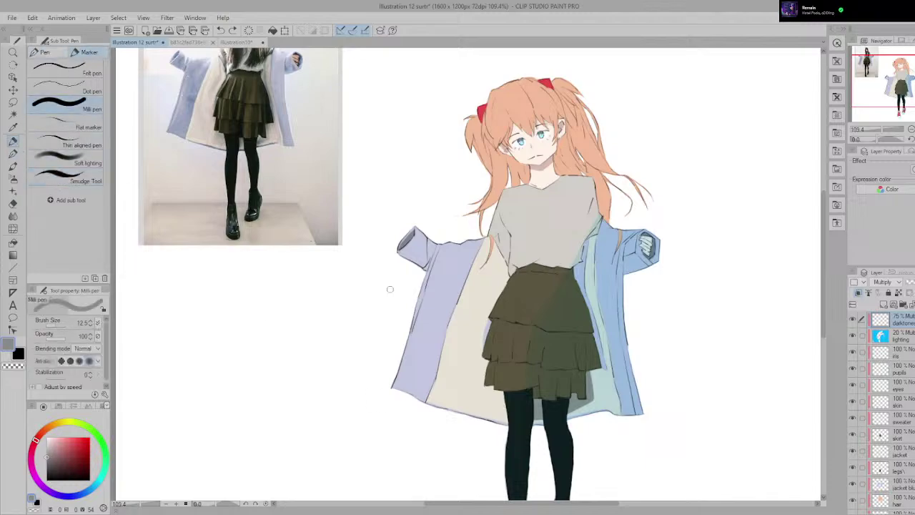
mouse_move(438, 236)
mouse_down()
mouse_move(430, 263)
mouse_move(423, 258)
mouse_up()
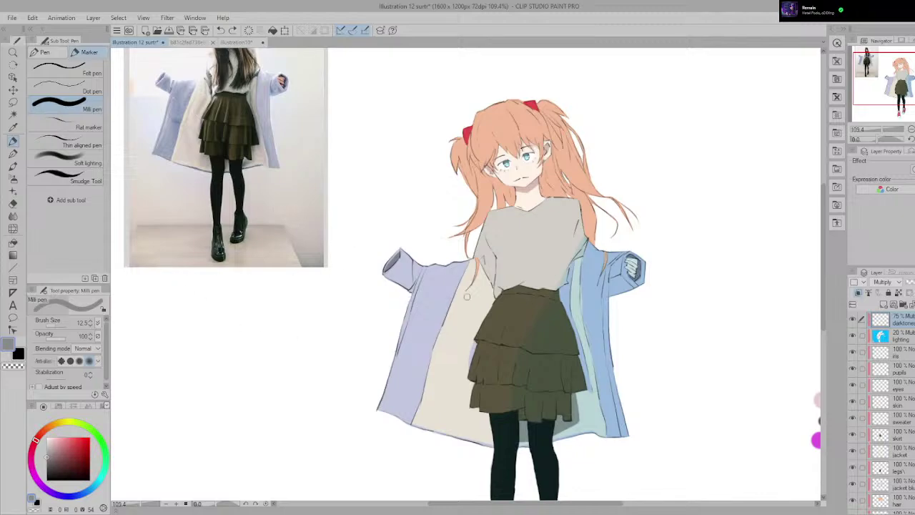
mouse_move(477, 255)
mouse_down()
mouse_move(479, 303)
mouse_move(455, 339)
mouse_up()
Step: Erase the shadow stroke from the cream jacket lining beside the sweater with the Rough eraser
key(e)
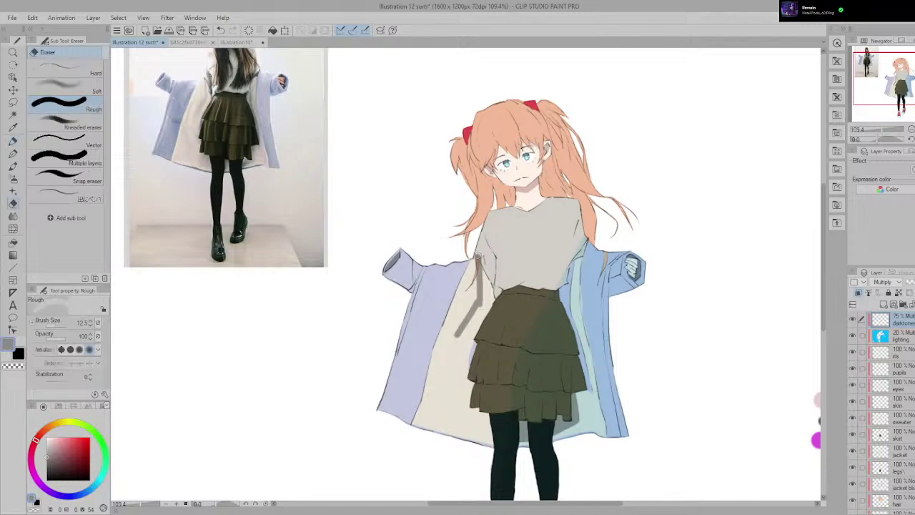
mouse_move(478, 256)
mouse_down()
mouse_move(485, 304)
mouse_move(484, 296)
mouse_move(460, 339)
mouse_up()
key(ctrl+z)
mouse_move(492, 293)
mouse_down()
mouse_move(448, 358)
mouse_move(451, 348)
mouse_up()
scroll(486, 298, down, 2)
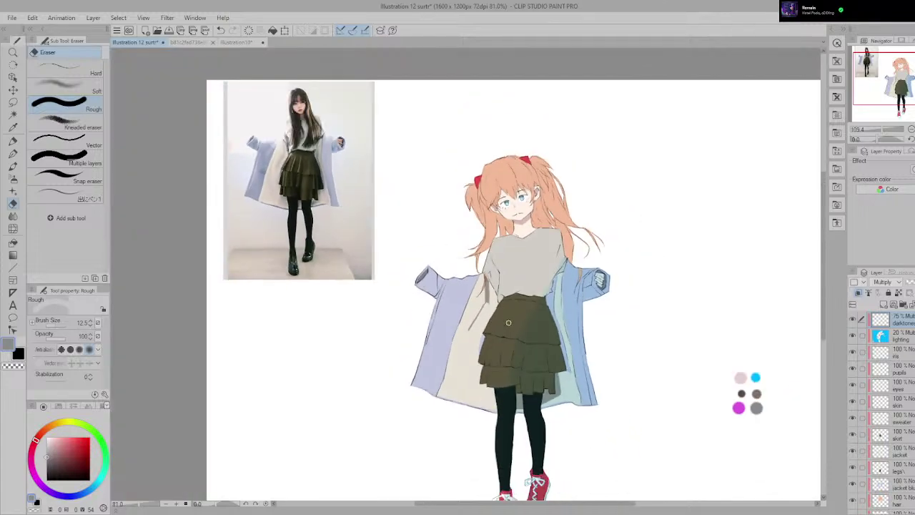
drag(471, 329, 486, 271)
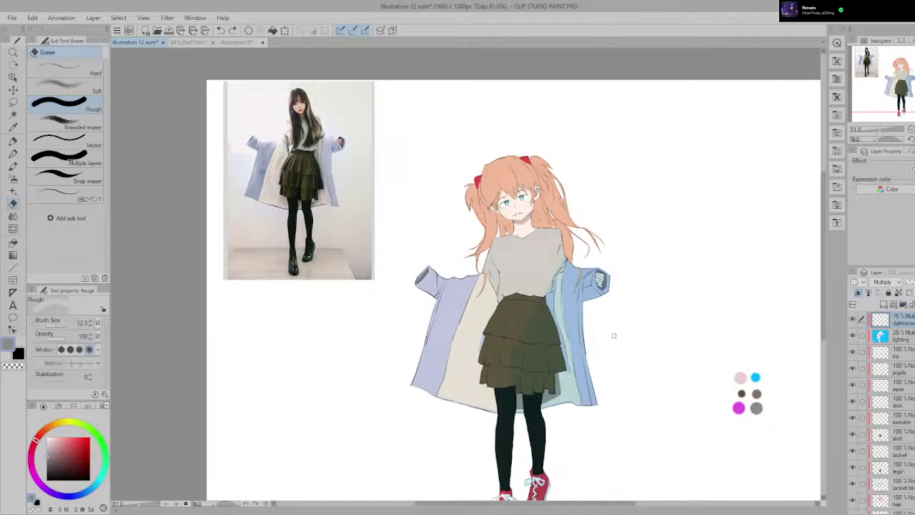
Step: Pick the magenta palette swatch as the drawing color and activate the Add (Glow) layer named Layer 1 for the Milli pen
scroll(613, 335, up, 2)
click(902, 336)
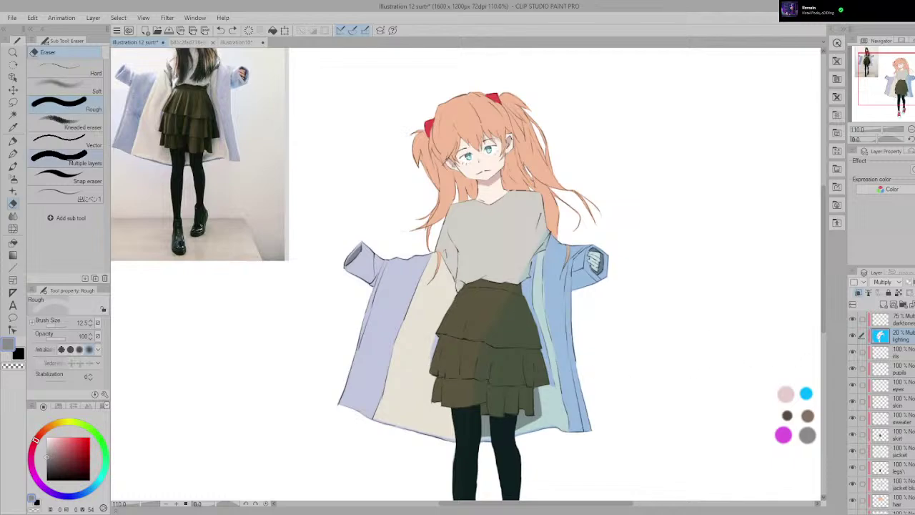
click(13, 126)
click(783, 434)
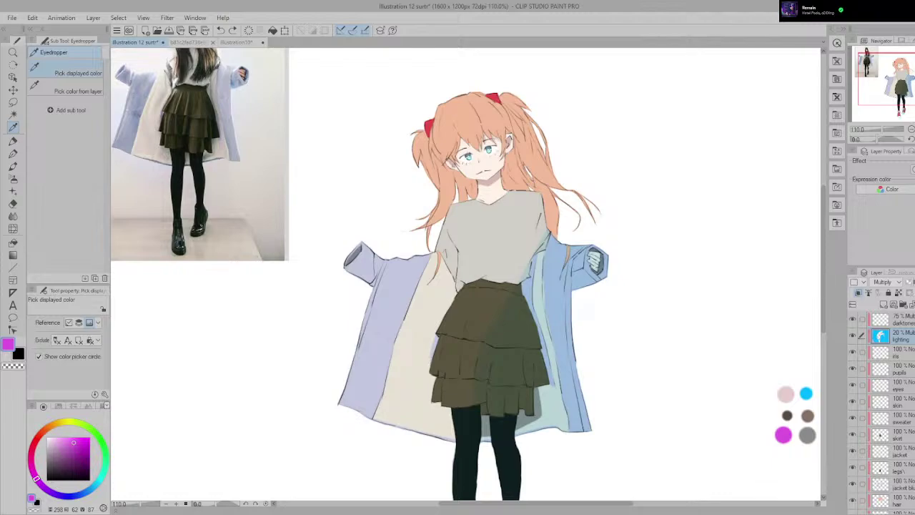
scroll(883, 393, up, 2)
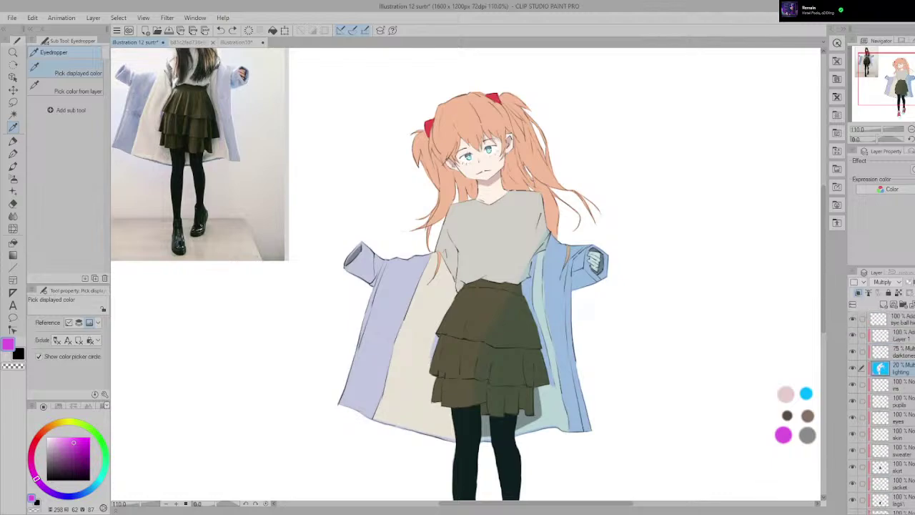
click(900, 319)
click(901, 336)
key(p)
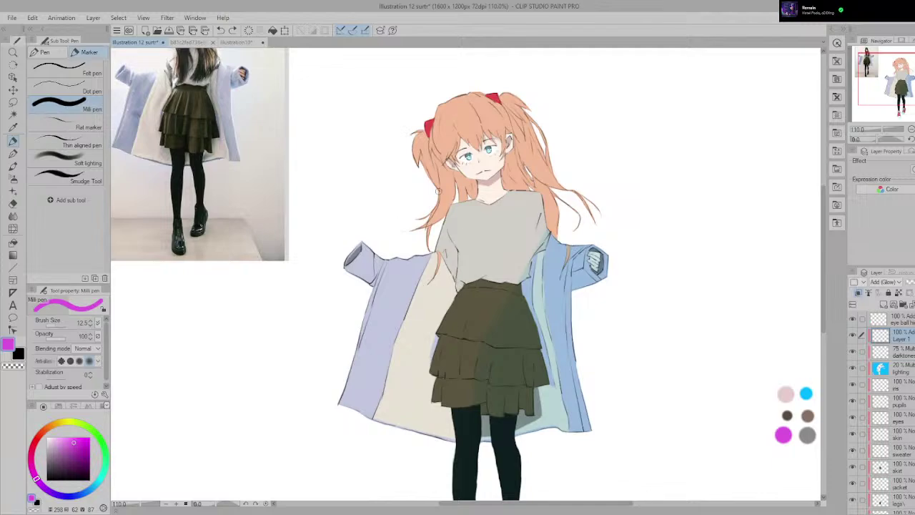
Step: Try a short glowing highlight stroke across the hair above the bangs with the Milli pen, and undo it
scroll(378, 129, up, 1)
drag(485, 149, 381, 193)
scroll(381, 192, up, 1)
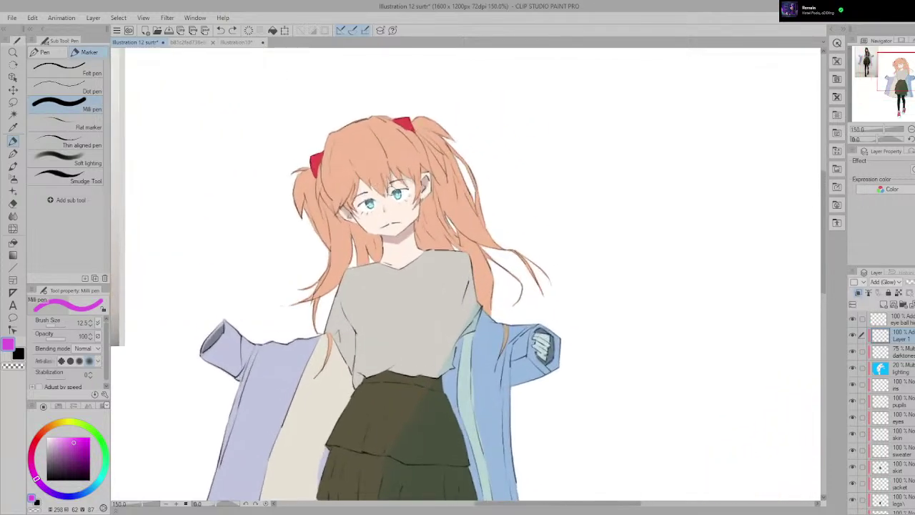
drag(300, 188, 322, 195)
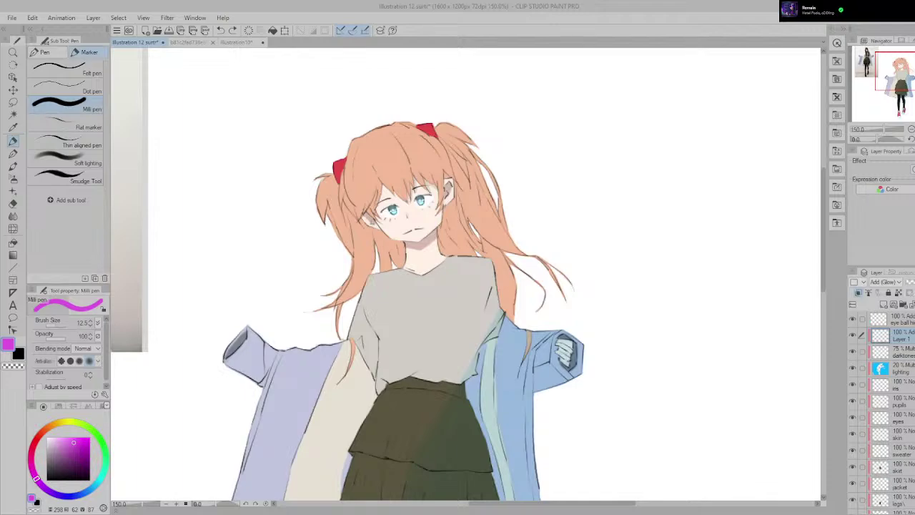
drag(412, 160, 424, 161)
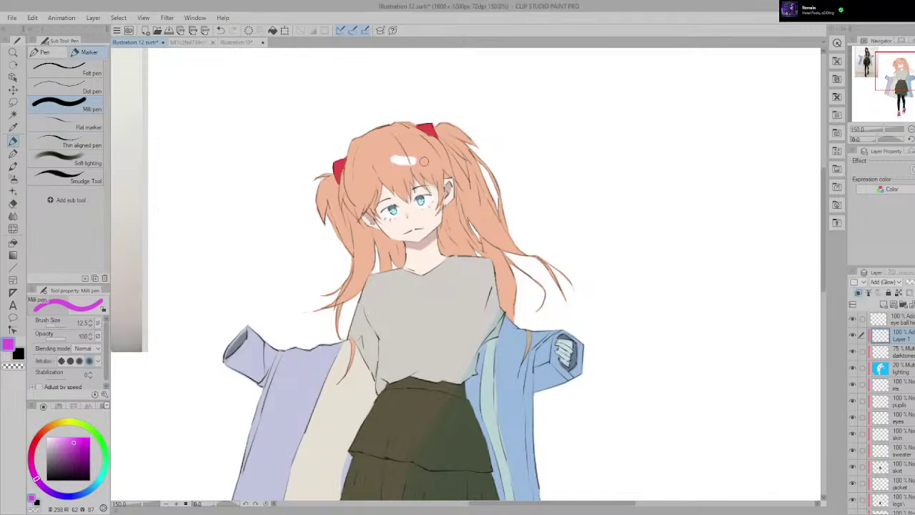
key(ctrl+z)
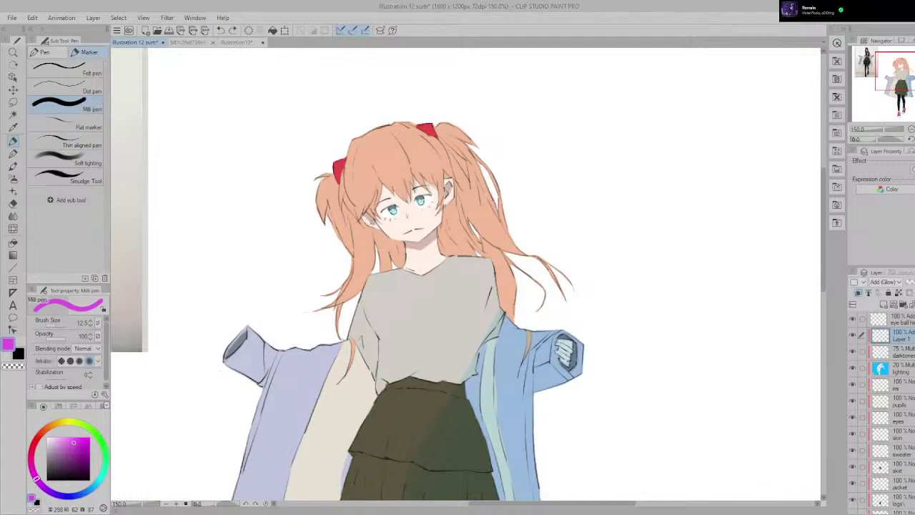
scroll(397, 210, up, 1)
drag(429, 209, 408, 218)
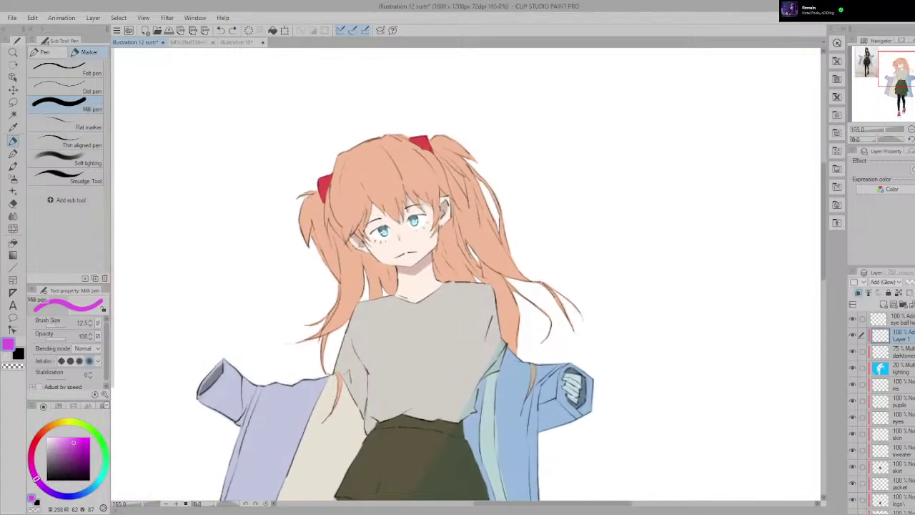
Step: Draw a glowing highlight band across the hair above the bangs, from the hair clip to the opposite pigtail, with the size 12.5 Milli pen
scroll(425, 217, down, 1)
scroll(426, 217, up, 2)
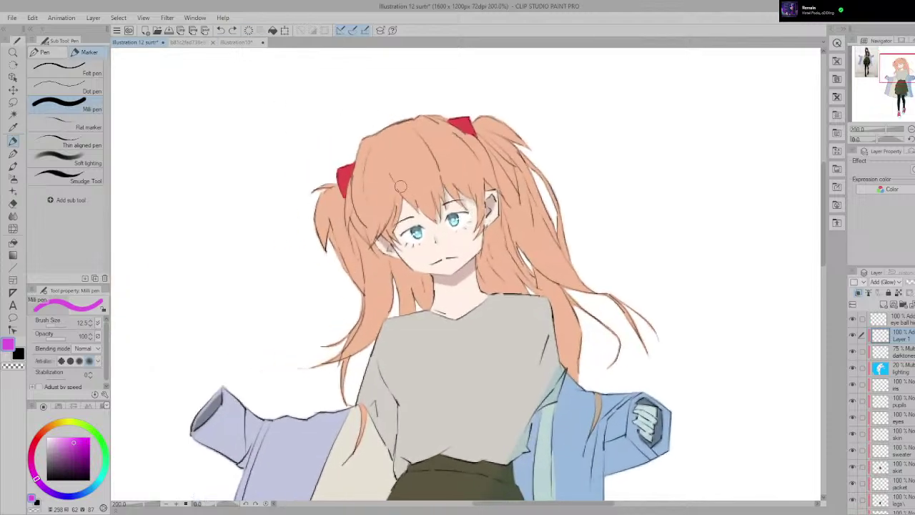
drag(348, 191, 519, 134)
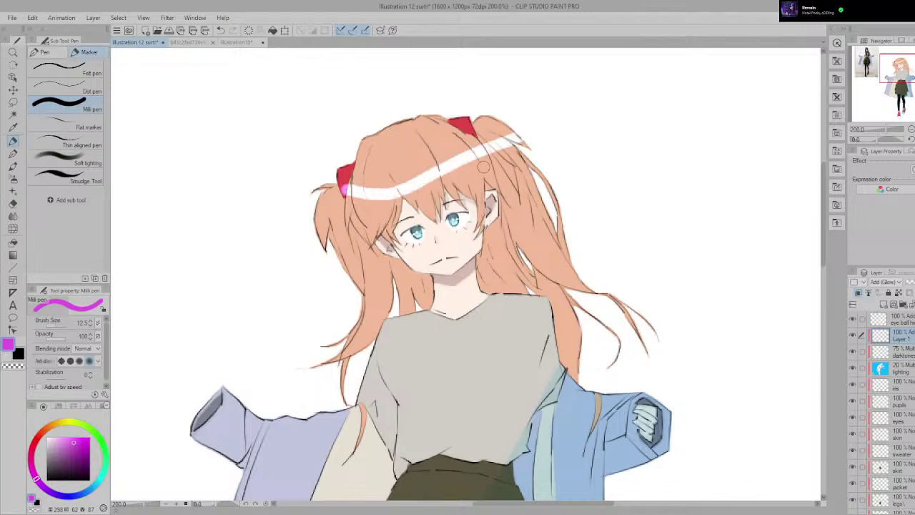
key(ctrl+z)
mouse_move(347, 189)
mouse_down()
mouse_move(403, 193)
mouse_move(385, 188)
mouse_move(480, 131)
mouse_move(460, 168)
mouse_move(506, 123)
mouse_up()
Step: Set the Rough eraser's opacity to 85 and trim the end of the hair highlight band beside the hair clip on the small pigtail's side
key(e)
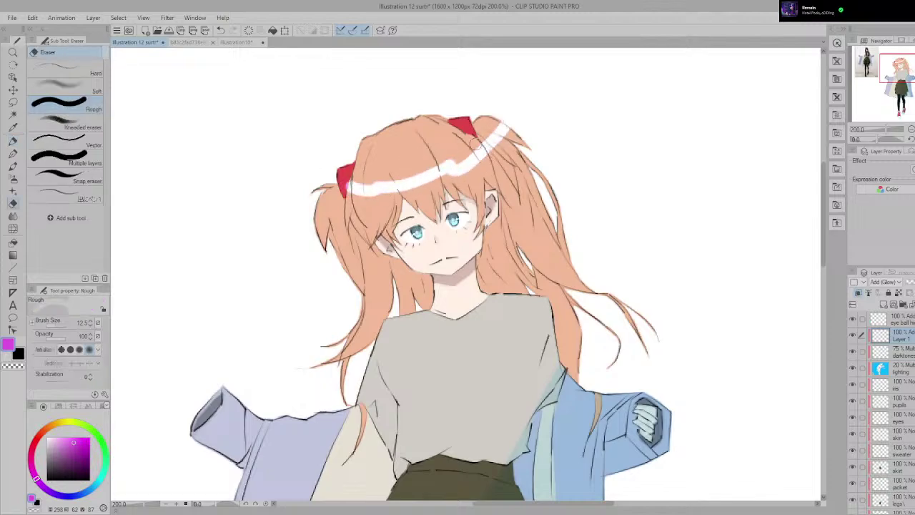
drag(65, 338, 63, 337)
drag(456, 159, 378, 183)
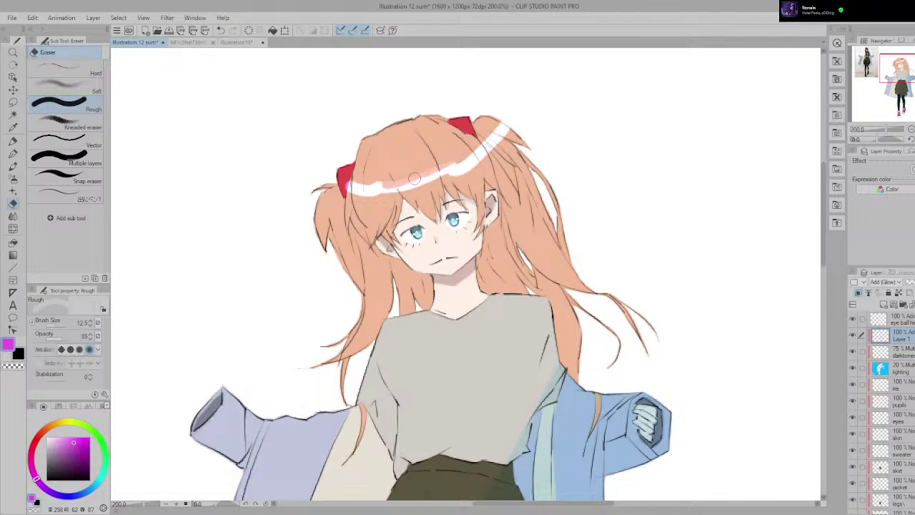
scroll(416, 180, down, 1)
scroll(397, 180, up, 4)
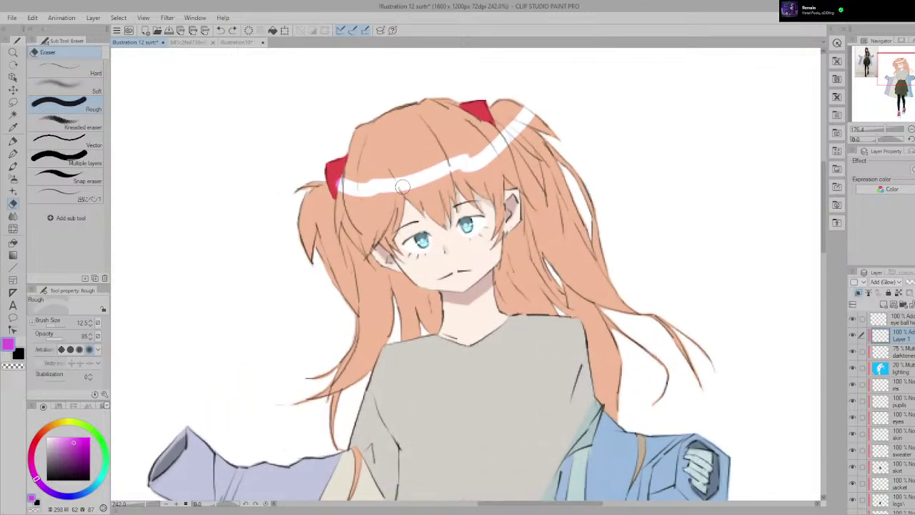
drag(359, 208, 286, 183)
drag(338, 169, 286, 163)
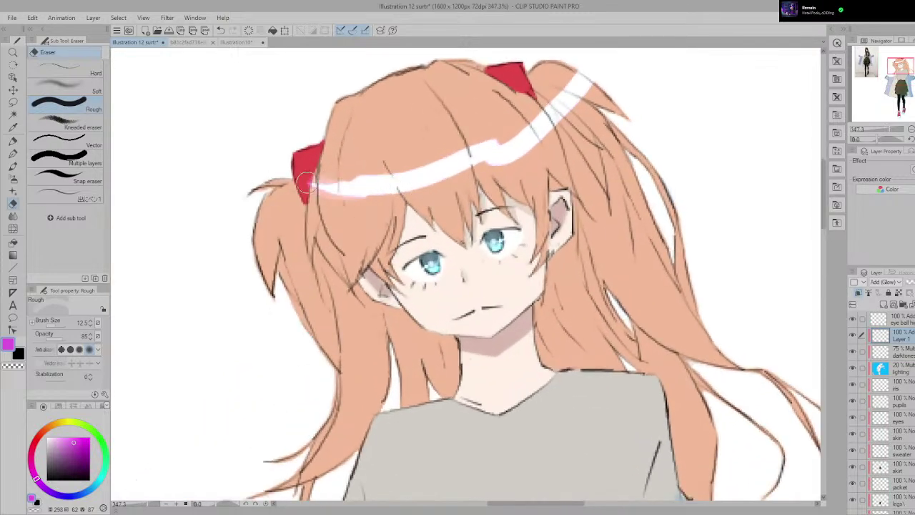
drag(373, 218, 249, 173)
Step: Set the Rough eraser's opacity to 100 and thin the upper edge of the highlight band above the bangs
drag(63, 336, 67, 336)
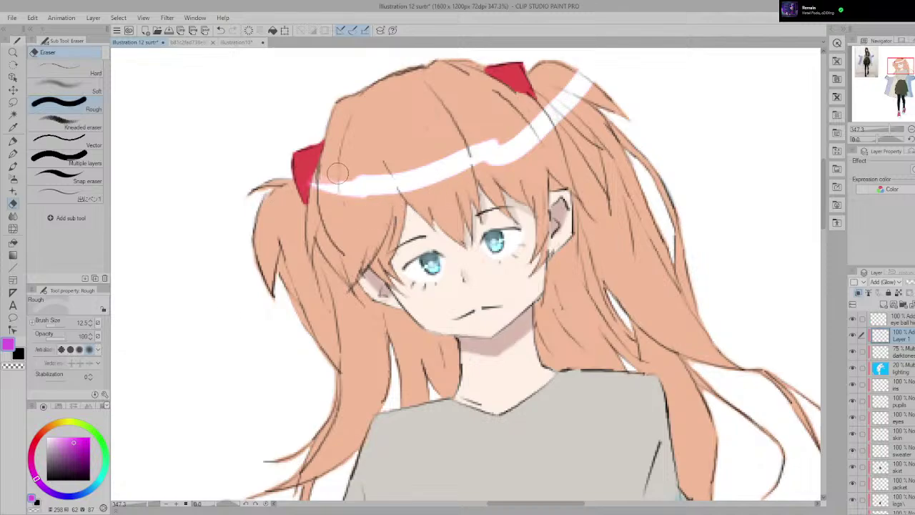
mouse_move(337, 173)
mouse_down()
mouse_move(404, 169)
mouse_move(466, 133)
mouse_move(397, 164)
mouse_move(536, 116)
mouse_up()
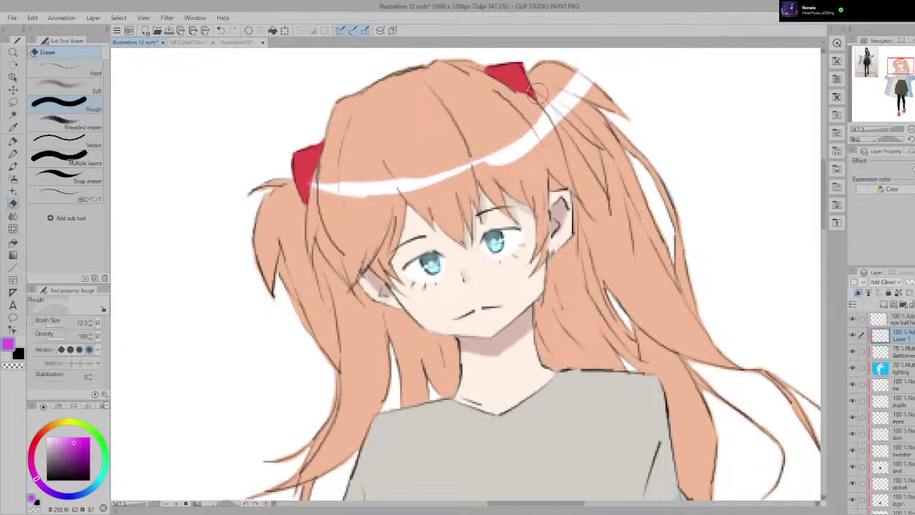
key(ctrl+z)
mouse_move(415, 163)
mouse_down()
mouse_move(519, 101)
mouse_move(465, 147)
mouse_move(586, 54)
mouse_up()
key(ctrl+z)
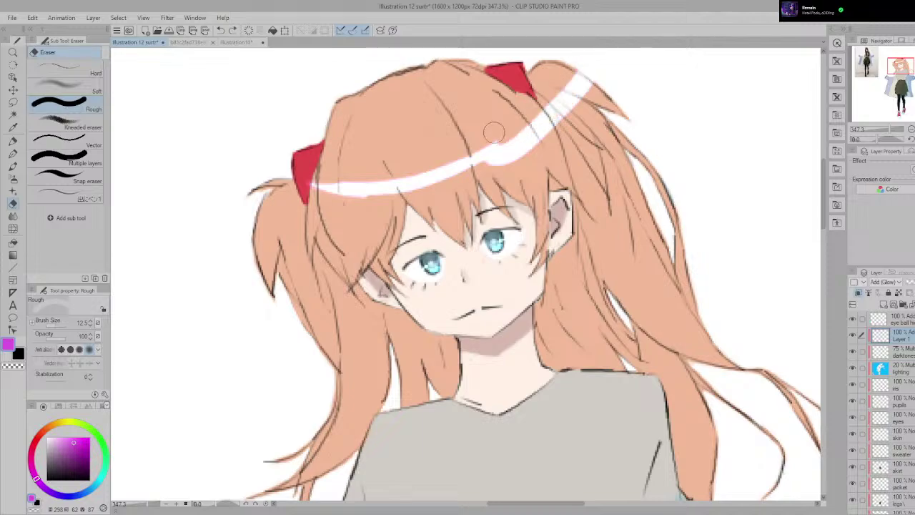
Step: Try trimming the highlight band's upper edge toward the hair clip on the large pigtail's side, and undo each attempt
drag(492, 134, 549, 93)
key(ctrl+z)
drag(456, 151, 542, 55)
key(ctrl+z)
Step: Narrow the highlight band between the central bangs and the large pigtail into a thin, smooth curve with the Rough eraser
scroll(609, 163, down, 2)
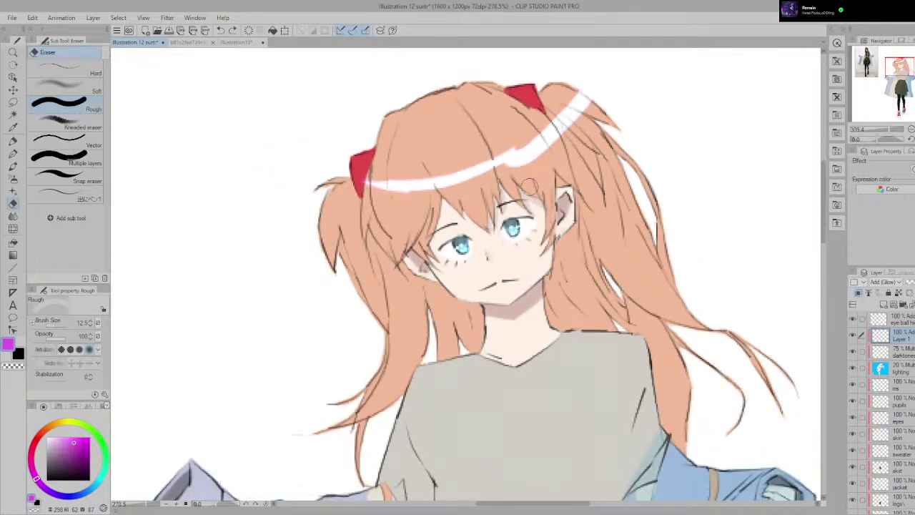
mouse_move(503, 174)
mouse_down()
mouse_move(589, 127)
mouse_move(594, 112)
mouse_up()
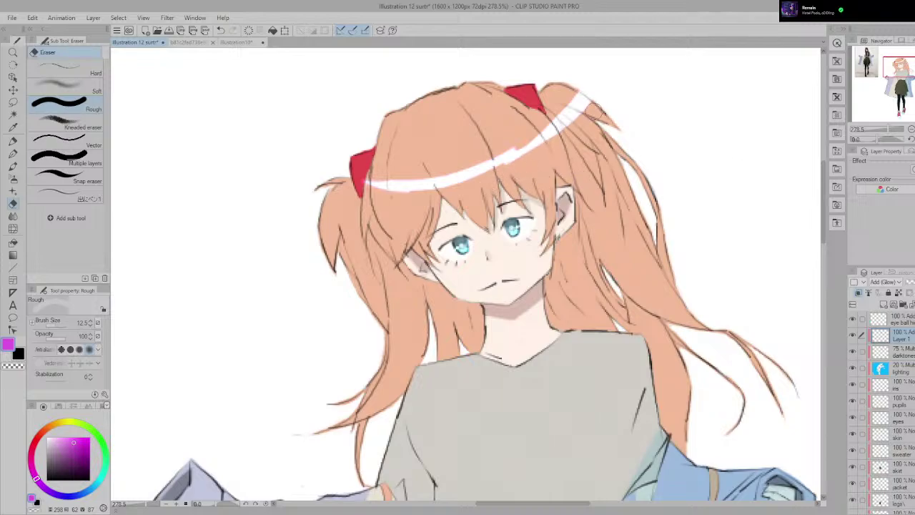
mouse_move(508, 168)
mouse_down()
mouse_move(599, 92)
mouse_move(581, 113)
mouse_move(530, 161)
mouse_move(595, 82)
mouse_move(577, 126)
mouse_move(543, 159)
mouse_move(615, 54)
mouse_move(574, 122)
mouse_up()
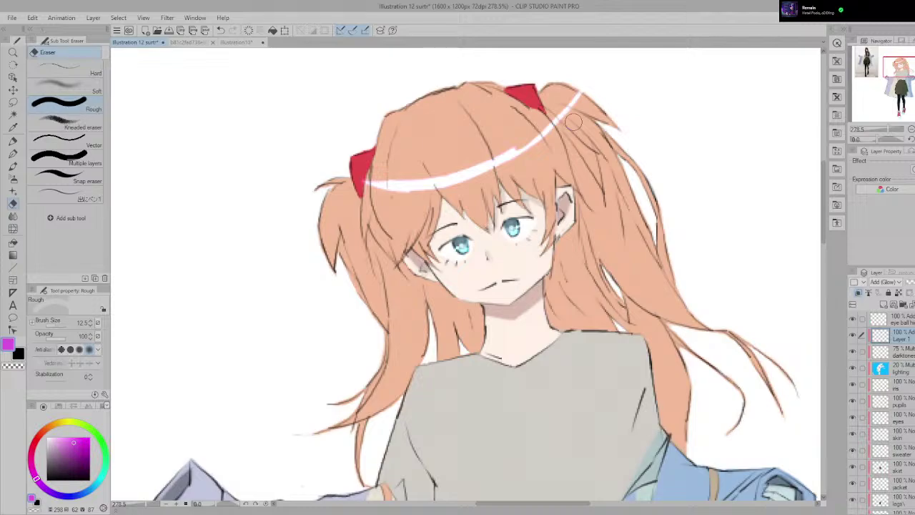
Step: Try erasing the part of the highlight band that crosses the large pigtail, and undo the erasure
drag(545, 149, 586, 79)
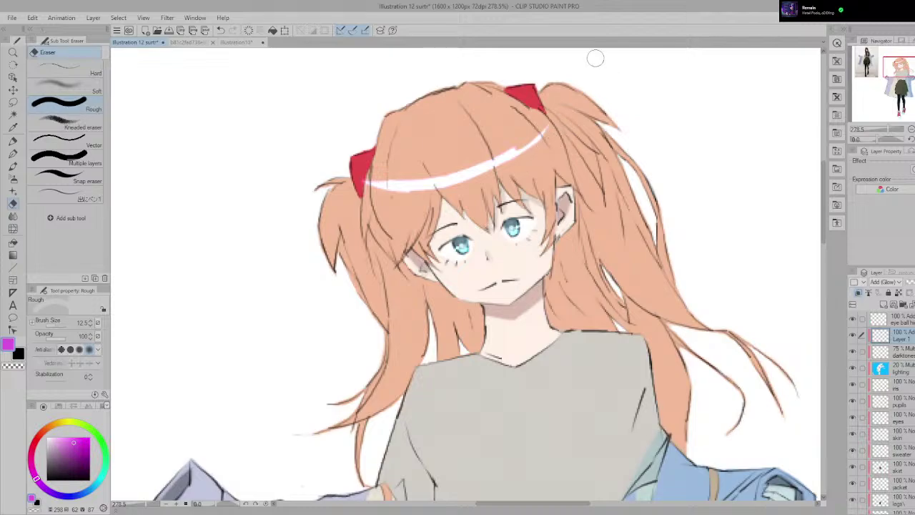
scroll(586, 68, down, 4)
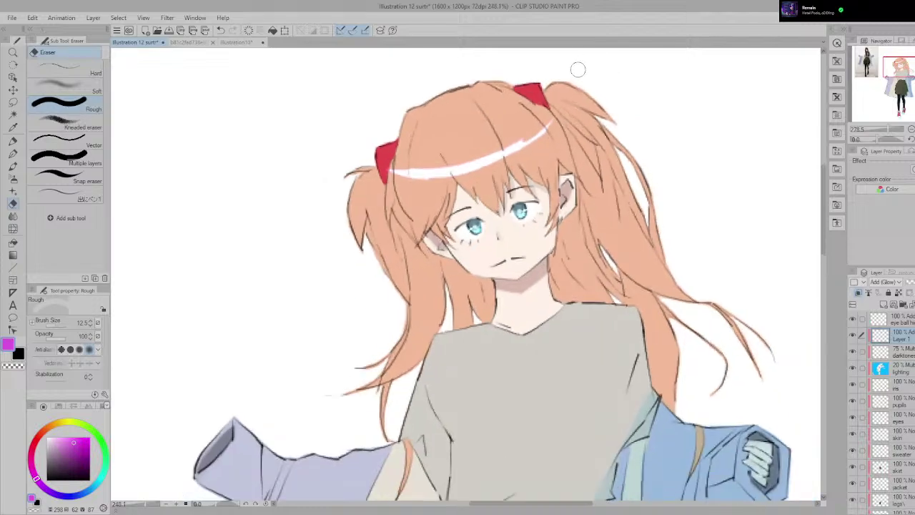
scroll(578, 117, down, 3)
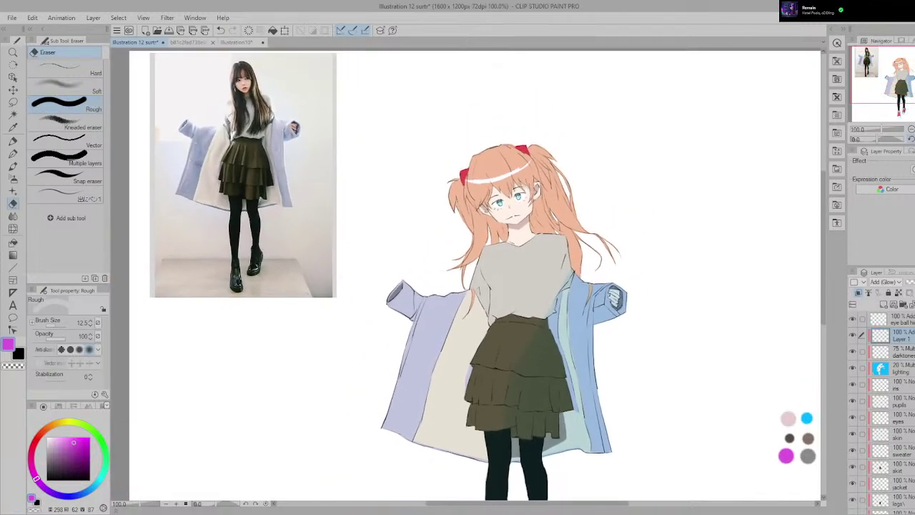
key(h)
scroll(612, 181, up, 3)
drag(469, 193, 487, 200)
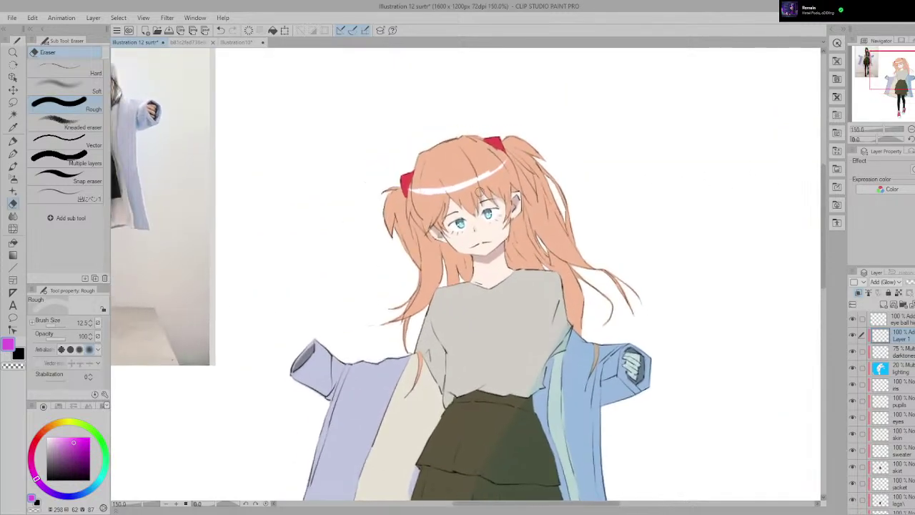
key(ctrl+z)
Step: Refine the highlight band's upper edge and cut a small gap in it near the small pigtail's hair clip with the Rough eraser
scroll(493, 185, up, 2)
scroll(503, 180, down, 1)
scroll(503, 181, up, 7)
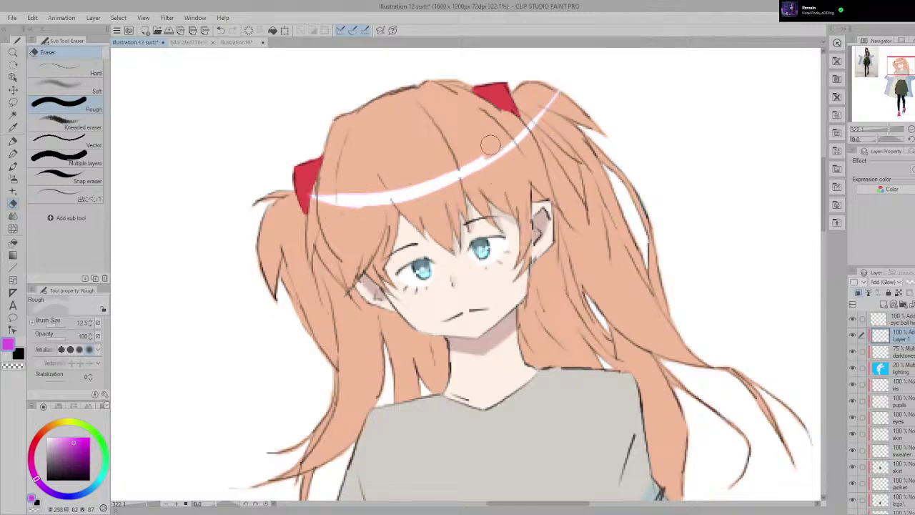
click(479, 149)
click(343, 197)
Step: Lower the Rough eraser's opacity to 44 and fade the whole highlight band across the hair
click(61, 336)
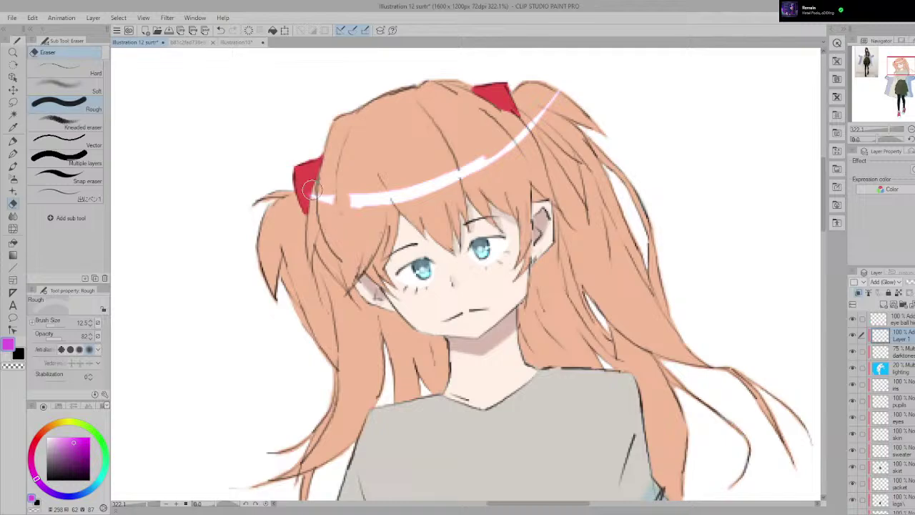
drag(62, 336, 55, 335)
mouse_move(343, 202)
mouse_down()
mouse_move(429, 178)
mouse_move(543, 122)
mouse_up()
scroll(495, 187, down, 1)
scroll(494, 187, down, 7)
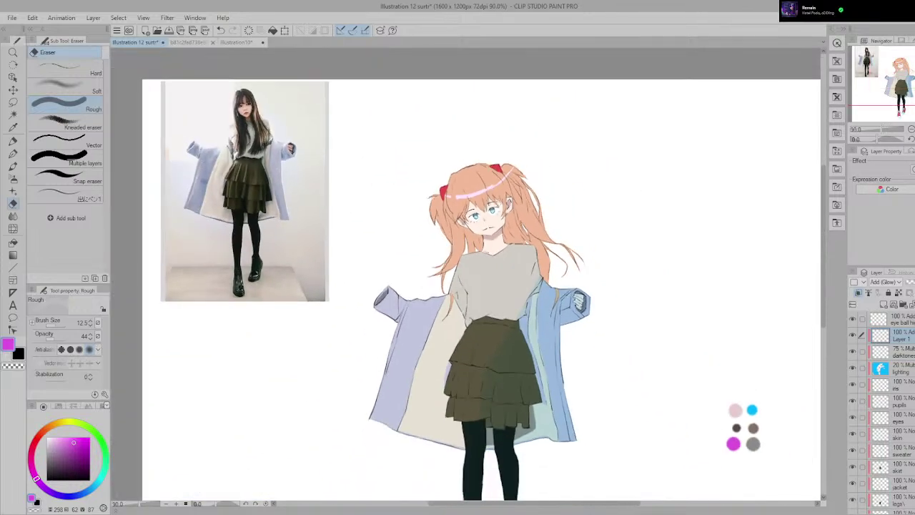
scroll(339, 226, up, 6)
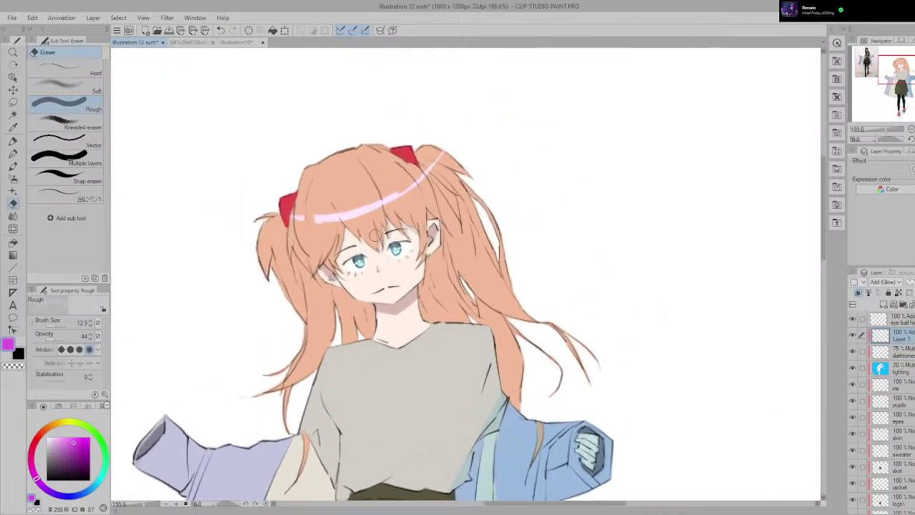
Step: Restore the Rough eraser's opacity to 100 and cut gaps that break the highlight band into separate segments along the bangs and large pigtail
drag(54, 338, 97, 346)
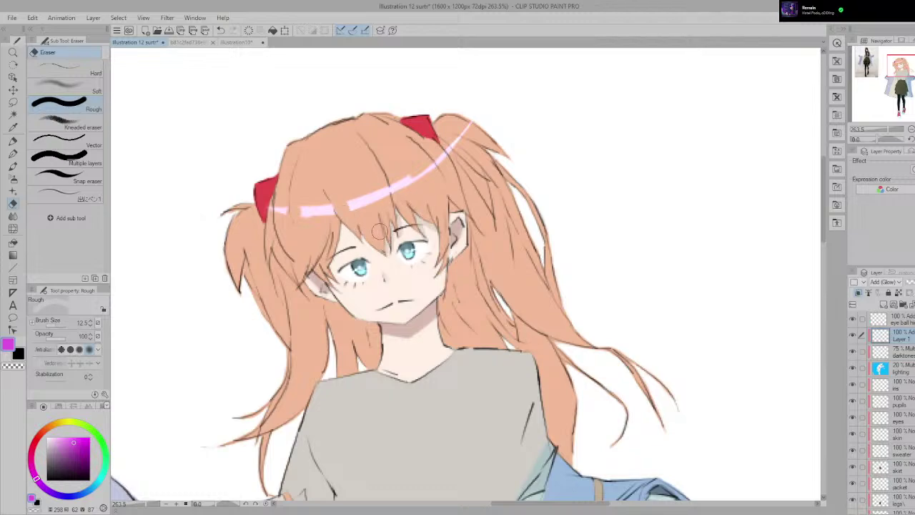
drag(382, 228, 321, 238)
mouse_move(328, 207)
mouse_down()
mouse_move(393, 219)
mouse_move(366, 218)
mouse_move(390, 203)
mouse_move(347, 172)
mouse_move(383, 188)
mouse_up()
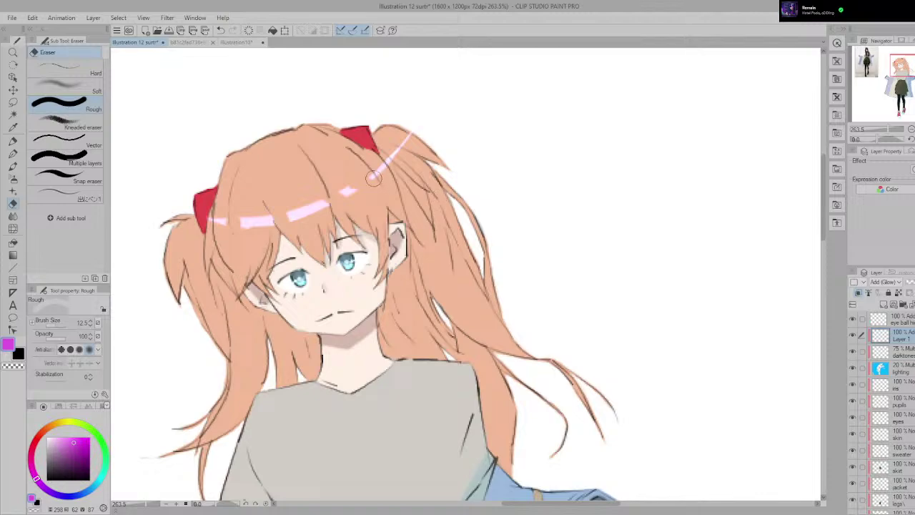
drag(381, 151, 398, 162)
scroll(467, 176, down, 3)
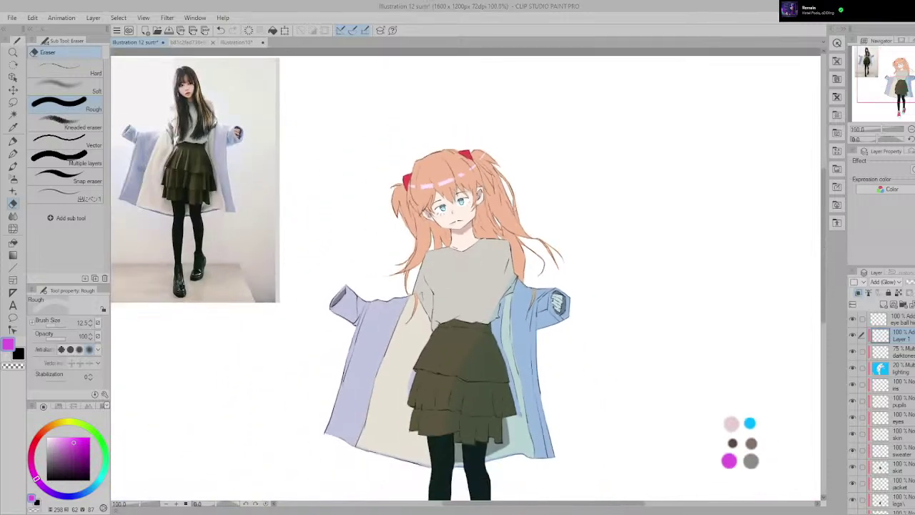
scroll(443, 221, up, 4)
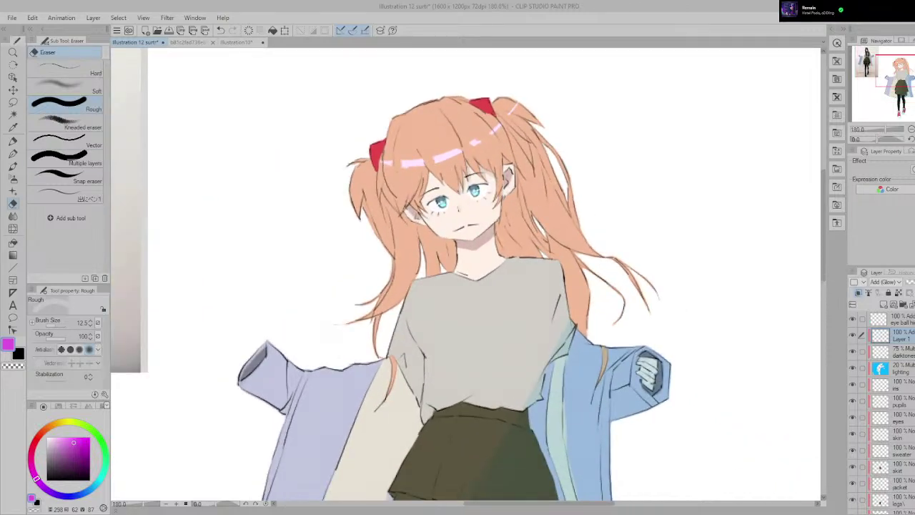
Step: Try blending the highlight segments above the bangs into each other with the Smudge Tool
key(p)
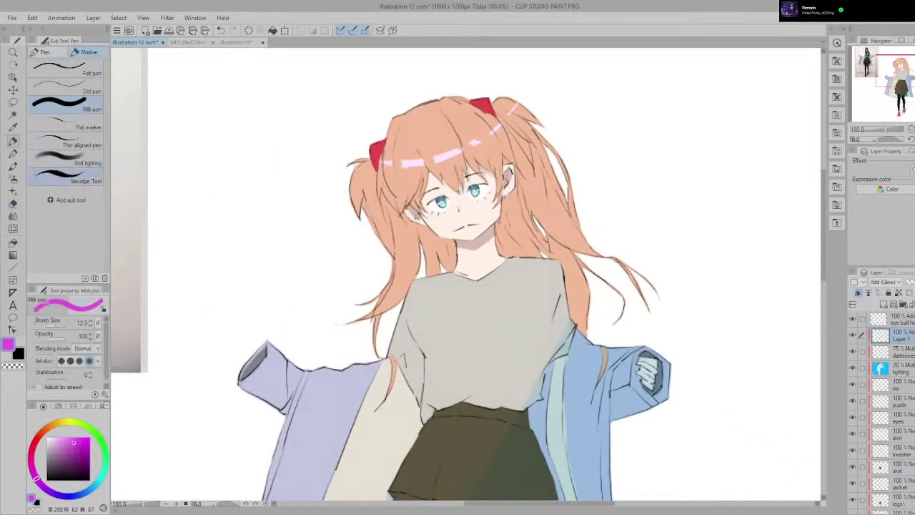
click(66, 177)
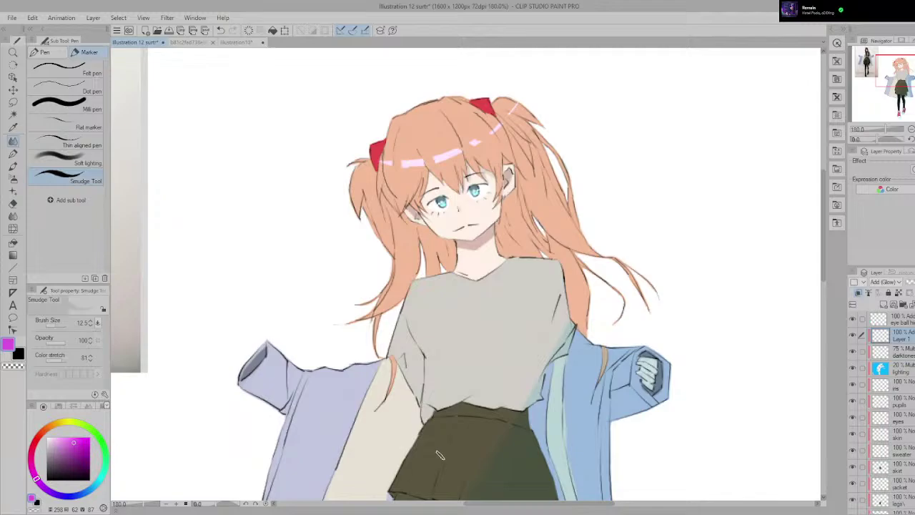
scroll(447, 293, up, 6)
drag(428, 222, 374, 363)
scroll(373, 363, down, 1)
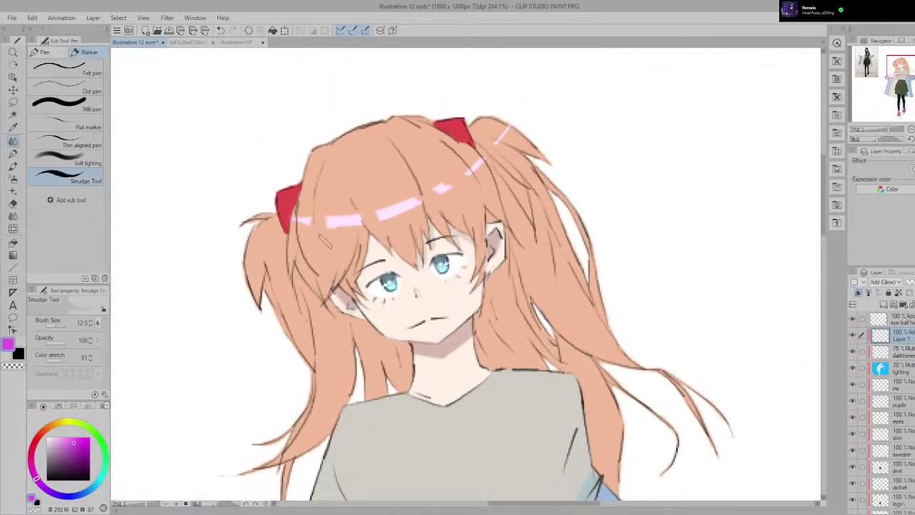
scroll(325, 243, up, 5)
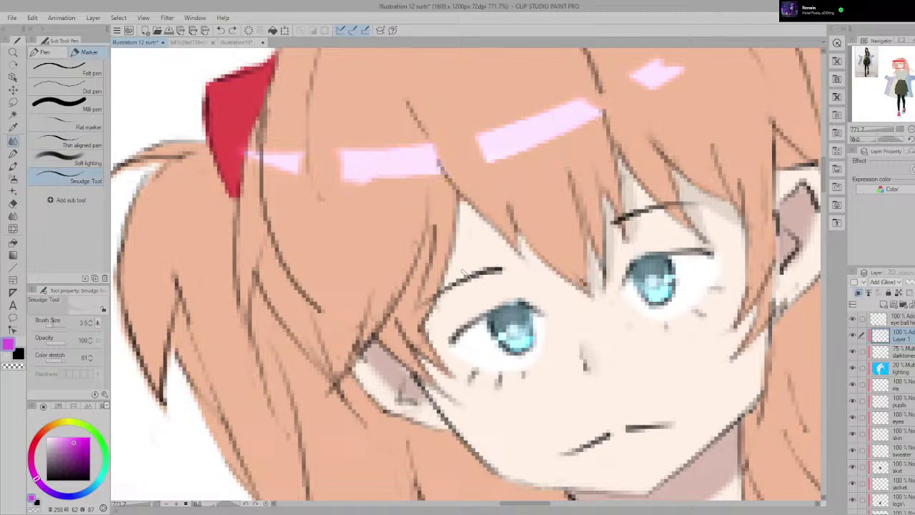
mouse_move(364, 168)
mouse_down()
mouse_move(470, 150)
mouse_move(646, 91)
mouse_up()
scroll(646, 123, down, 4)
mouse_move(647, 123)
mouse_down()
mouse_move(471, 201)
mouse_move(398, 211)
mouse_up()
scroll(425, 222, down, 3)
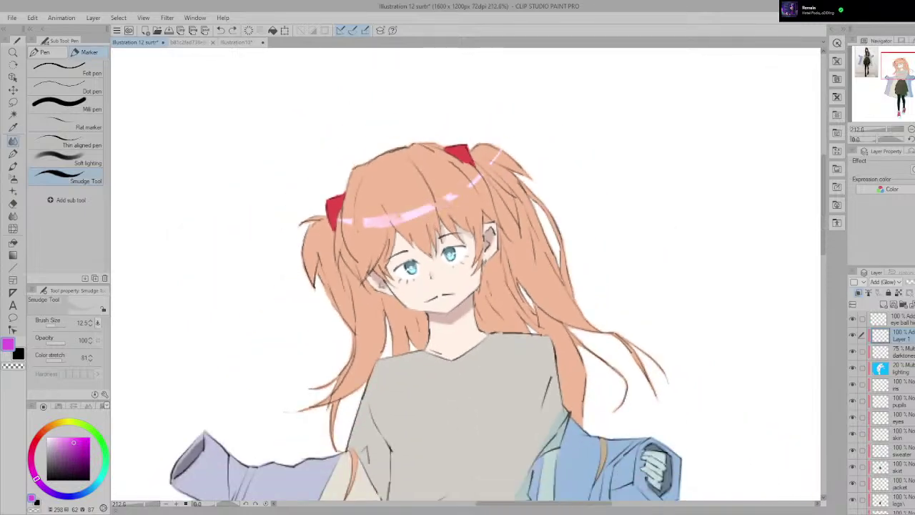
Step: Try repeated Smudge Tool strokes on the hair highlight from the hair clip across the bangs, undoing the unwanted ones
scroll(454, 234, up, 2)
mouse_move(280, 209)
mouse_down()
mouse_move(340, 208)
mouse_move(400, 186)
mouse_move(504, 121)
mouse_up()
key(ctrl+z)
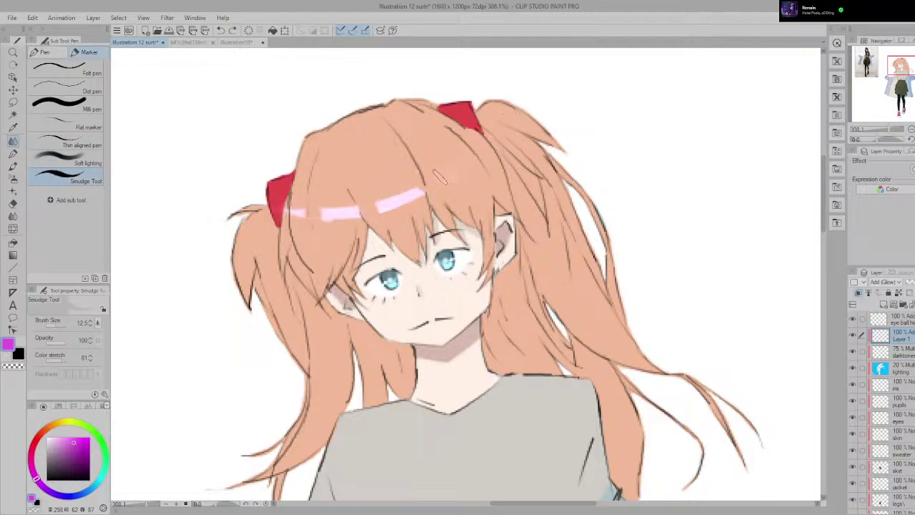
mouse_move(349, 204)
mouse_down()
mouse_move(326, 222)
mouse_move(373, 211)
mouse_up()
key(ctrl+z)
key(ctrl+z)
drag(300, 215, 362, 214)
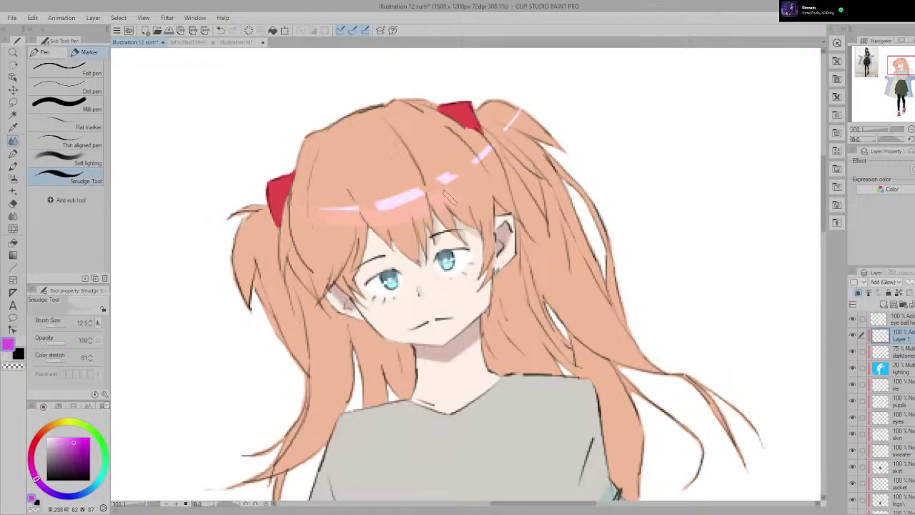
key(ctrl+z)
mouse_move(269, 211)
mouse_down()
mouse_move(340, 213)
mouse_move(458, 174)
mouse_move(298, 230)
mouse_up()
Step: Switch back to the Rough eraser and undo the smudging on the hair highlight segments
scroll(441, 193, up, 8)
key(e)
scroll(429, 247, down, 6)
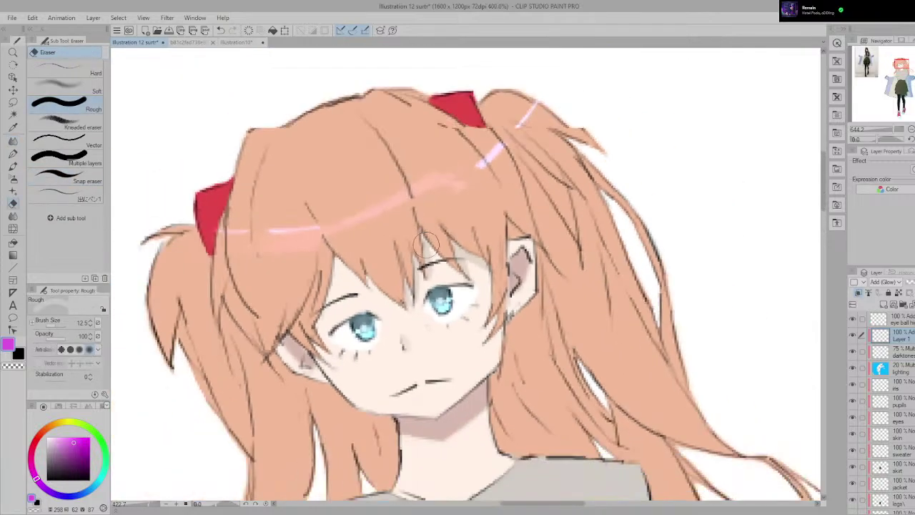
key(ctrl+z)
scroll(394, 231, down, 2)
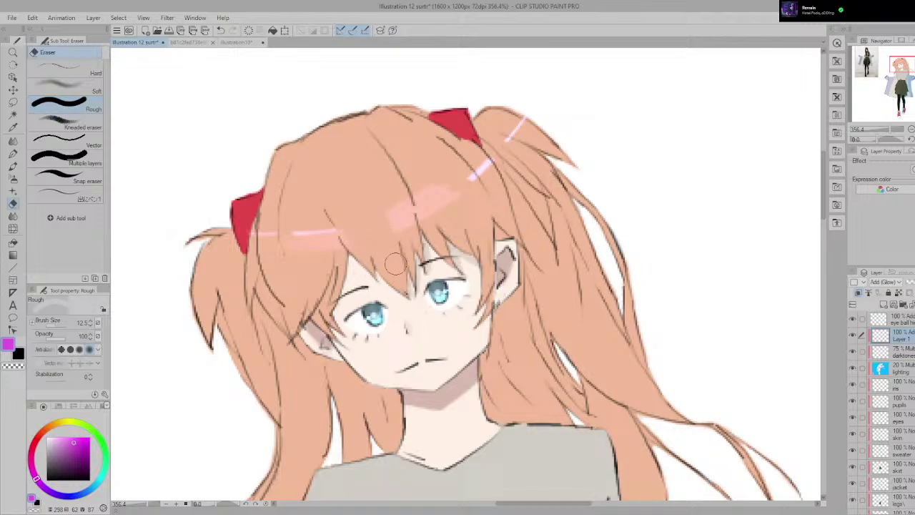
scroll(401, 298, down, 1)
drag(434, 295, 475, 179)
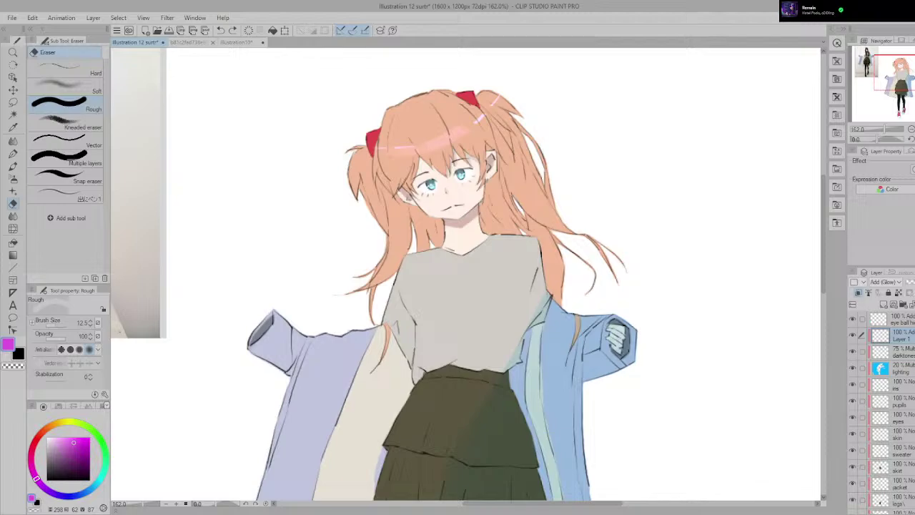
key(ctrl+z)
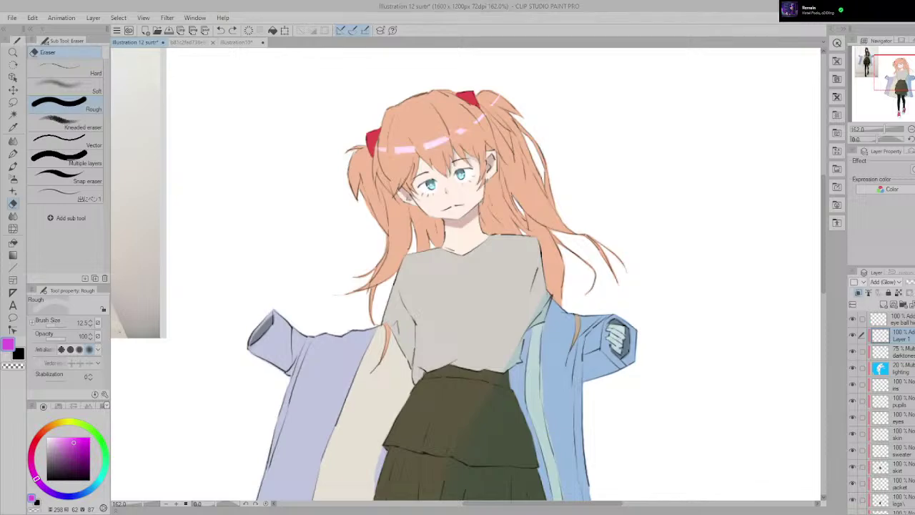
Step: Lasso the central highlight segment above the bangs, move it slightly toward the large pigtail, apply the transformation and deselect
scroll(429, 175, up, 5)
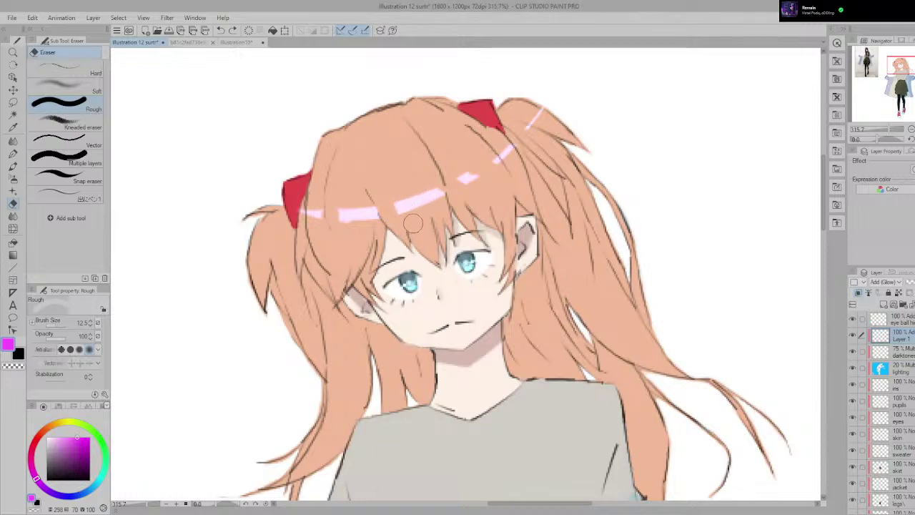
click(13, 103)
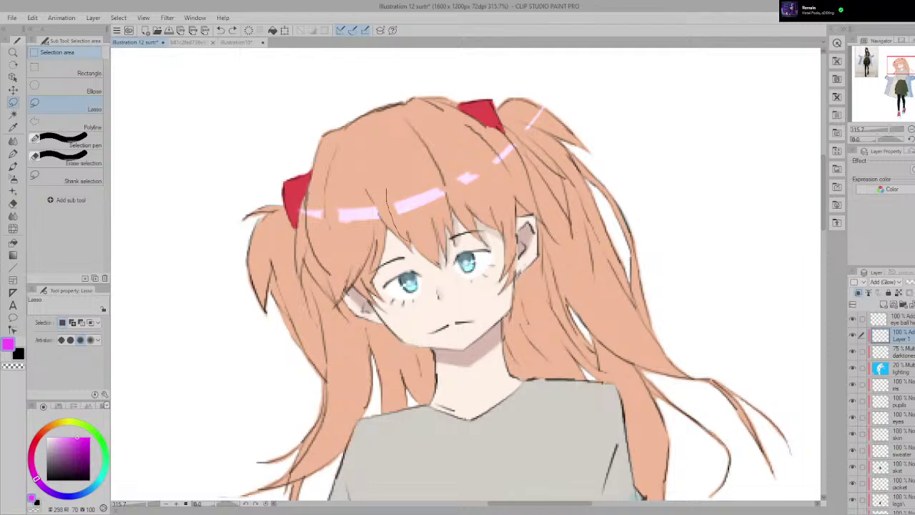
drag(442, 223, 411, 243)
click(459, 262)
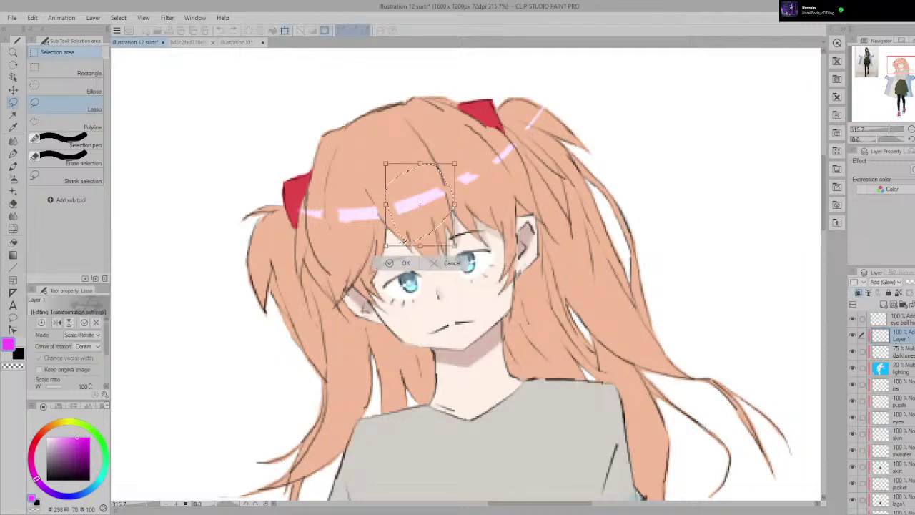
drag(420, 204, 429, 203)
click(409, 261)
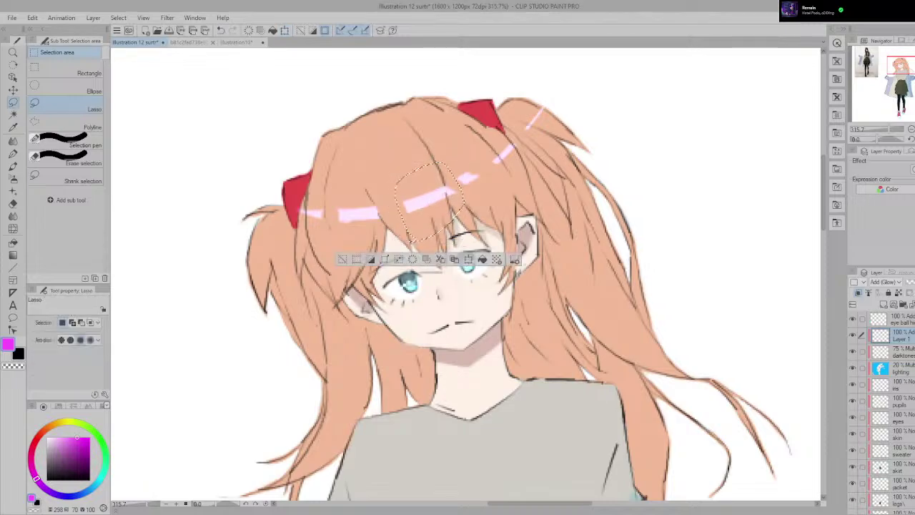
key(ctrl+d)
Step: Set the Rough eraser's opacity to 80 and trim the edges of the highlight segments above the bangs, undoing the unwanted erasure
scroll(486, 215, up, 2)
scroll(365, 228, up, 1)
key(e)
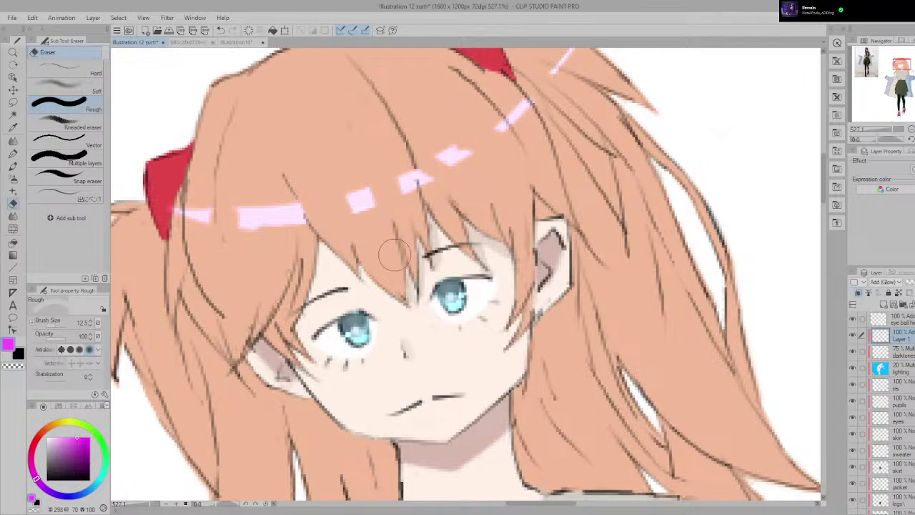
mouse_move(338, 198)
mouse_down()
mouse_move(344, 220)
mouse_move(353, 213)
mouse_up()
click(60, 336)
drag(421, 173, 428, 189)
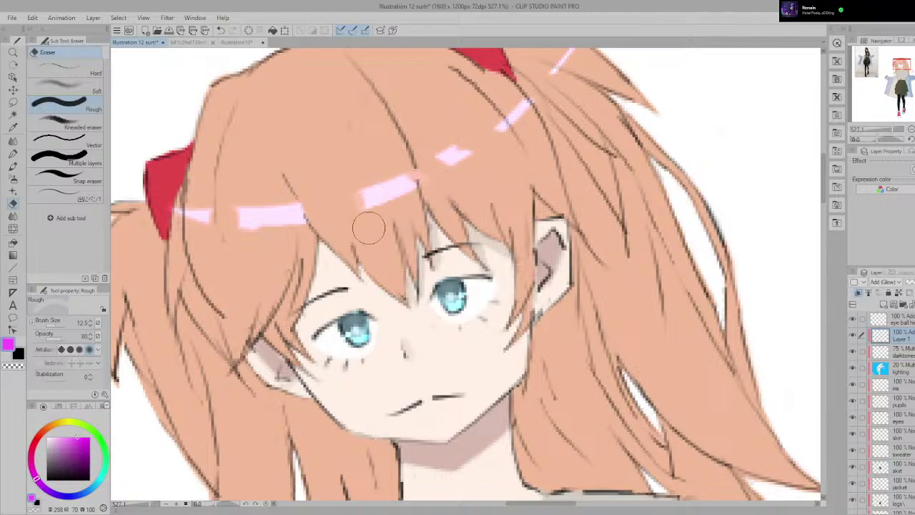
drag(355, 229, 448, 186)
drag(309, 236, 238, 239)
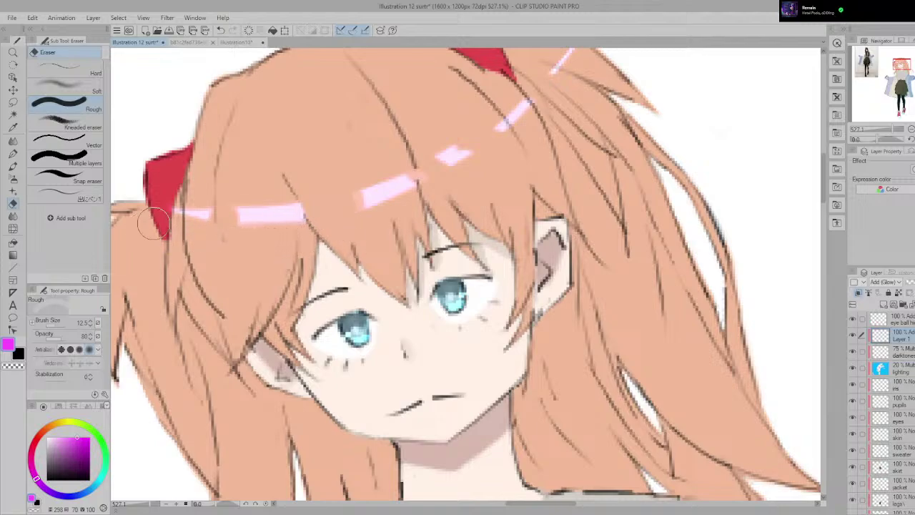
drag(498, 188, 440, 223)
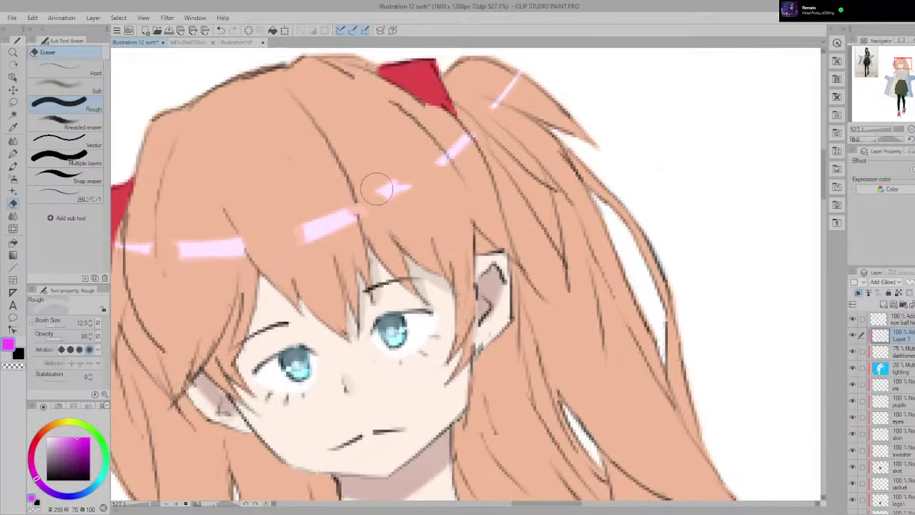
click(339, 215)
click(323, 228)
key(ctrl+z)
Step: Enlarge the Rough eraser to 57.2 and fade the whole highlight band from the hair clip to the large pigtail
scroll(548, 62, down, 5)
scroll(572, 97, down, 4)
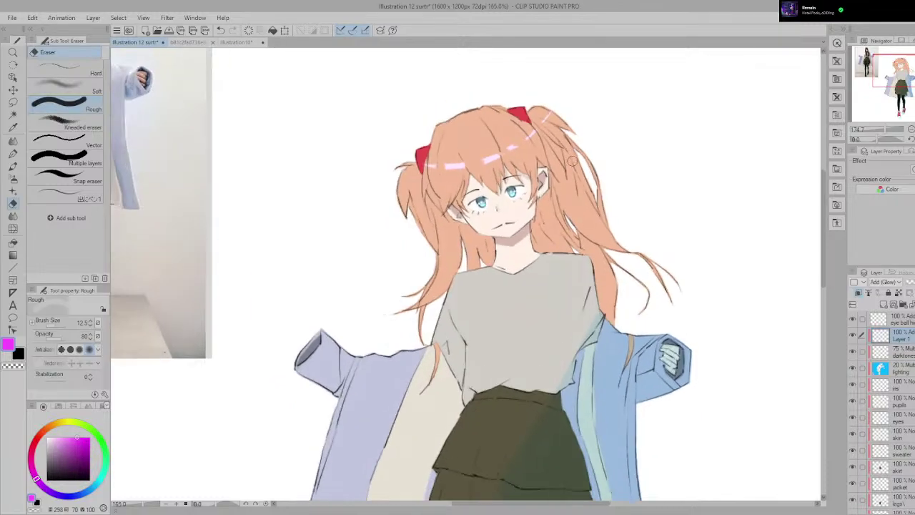
scroll(721, 58, up, 3)
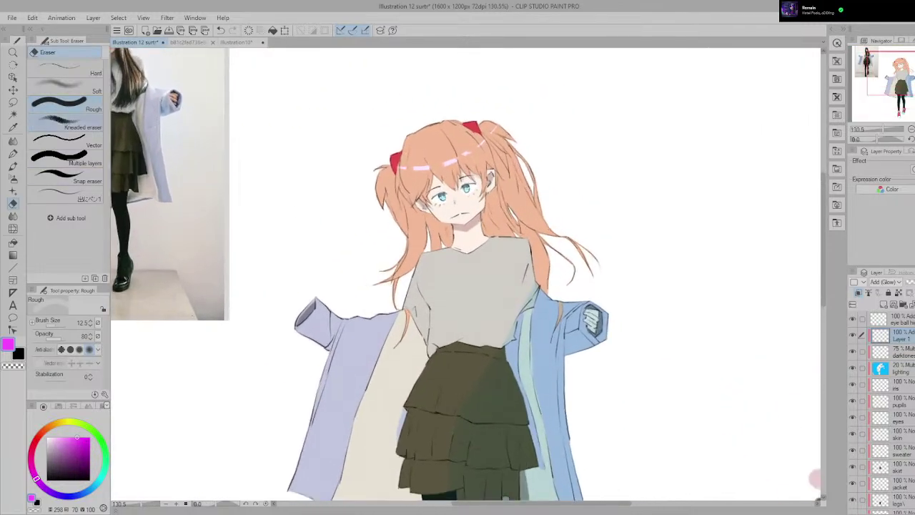
click(66, 326)
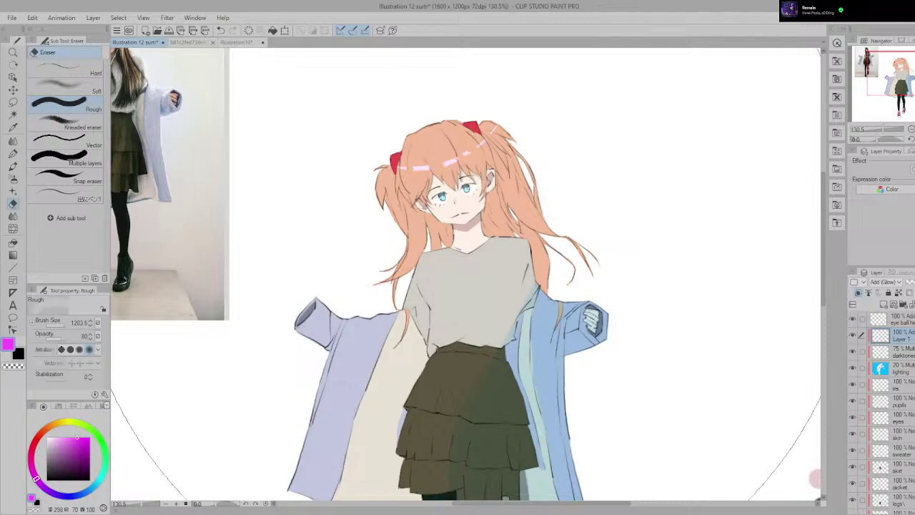
key(bracketleft)
key(bracketleft)
key(bracketleft)
key(bracketleft)
key(bracketleft)
key(bracketleft)
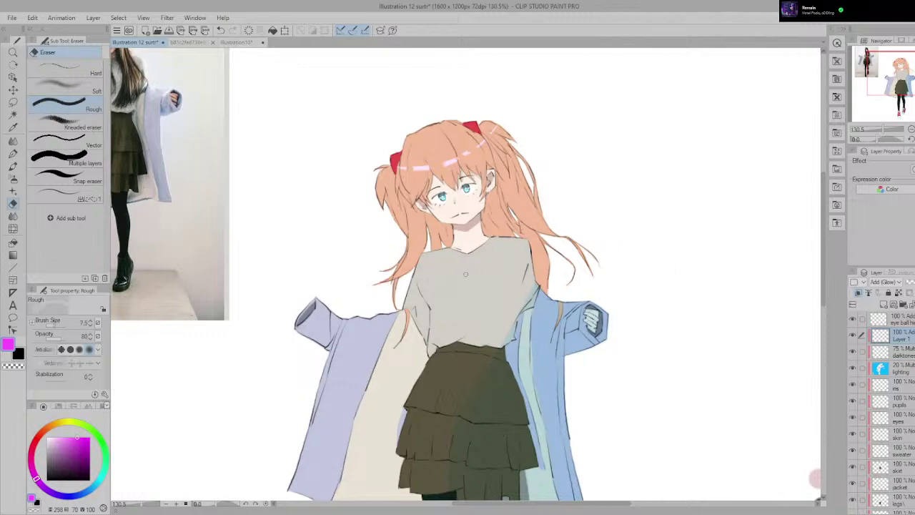
drag(466, 274, 483, 274)
mouse_move(397, 171)
mouse_down()
mouse_move(426, 172)
mouse_move(499, 137)
mouse_up()
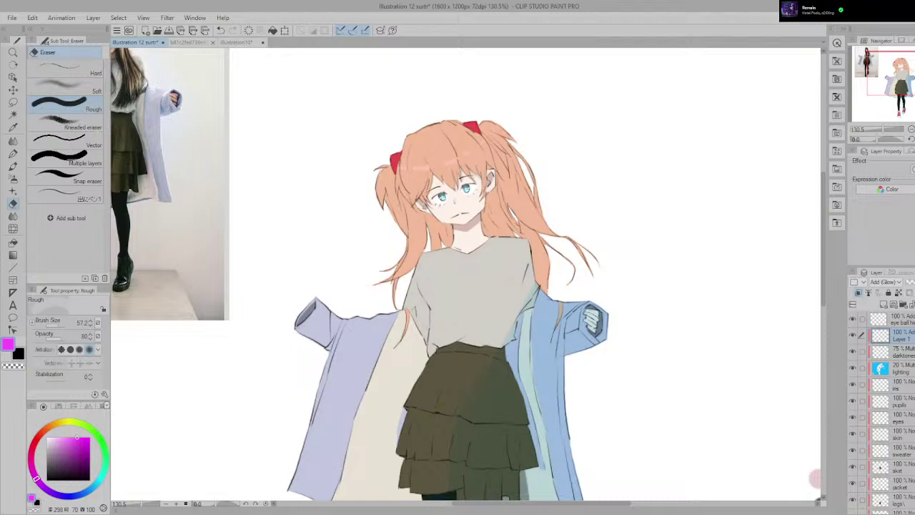
Step: Duplicate the glowing hair highlight layer
key(ctrl+c)
key(ctrl+v)
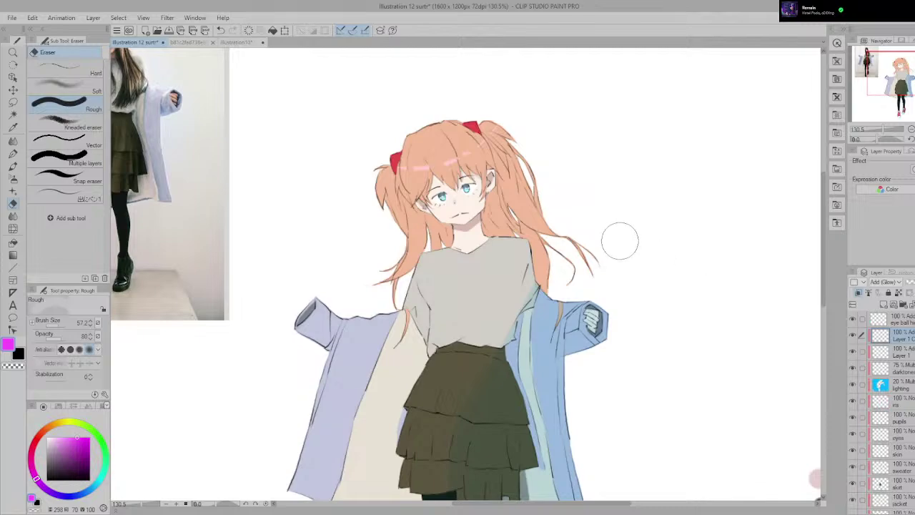
scroll(620, 241, up, 4)
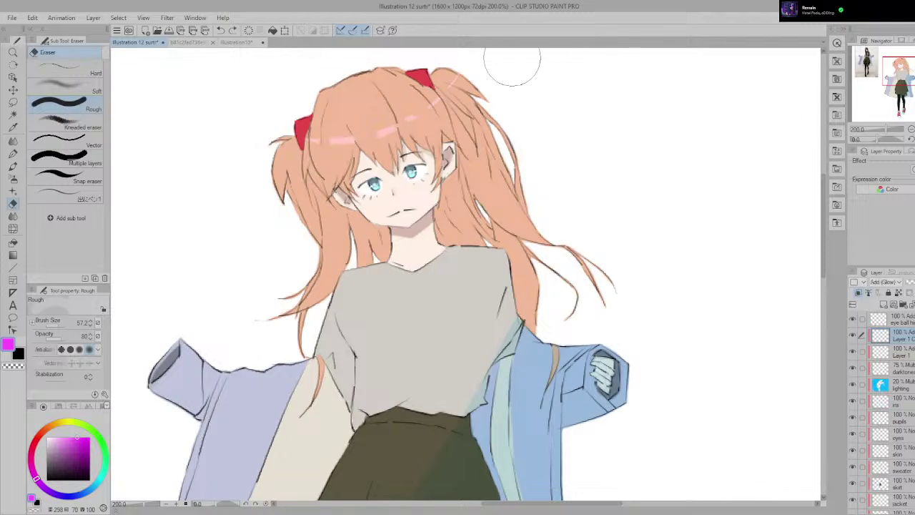
scroll(441, 152, up, 2)
drag(441, 151, 448, 195)
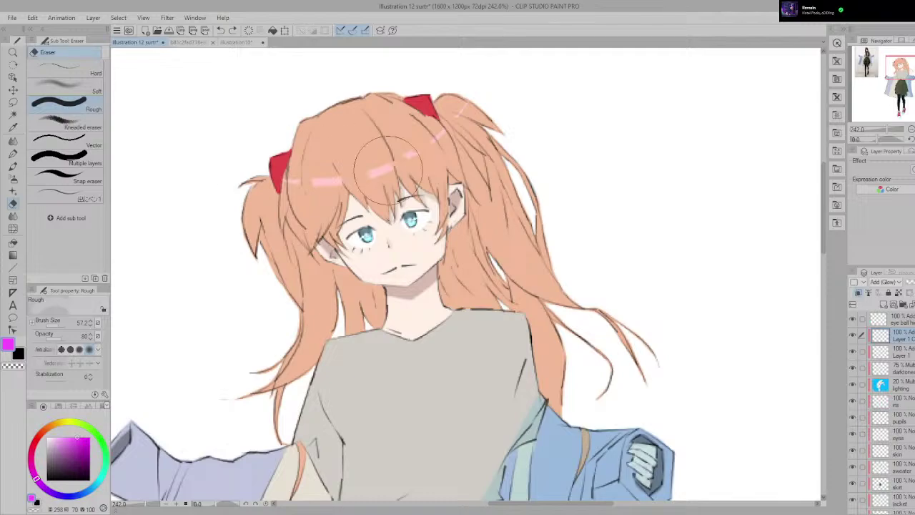
Step: Paint a magenta Milli pen stroke on the duplicated layer from the hair clip across the first highlight segment, replacing the overlong first attempt
key(p)
scroll(343, 172, up, 2)
key(p)
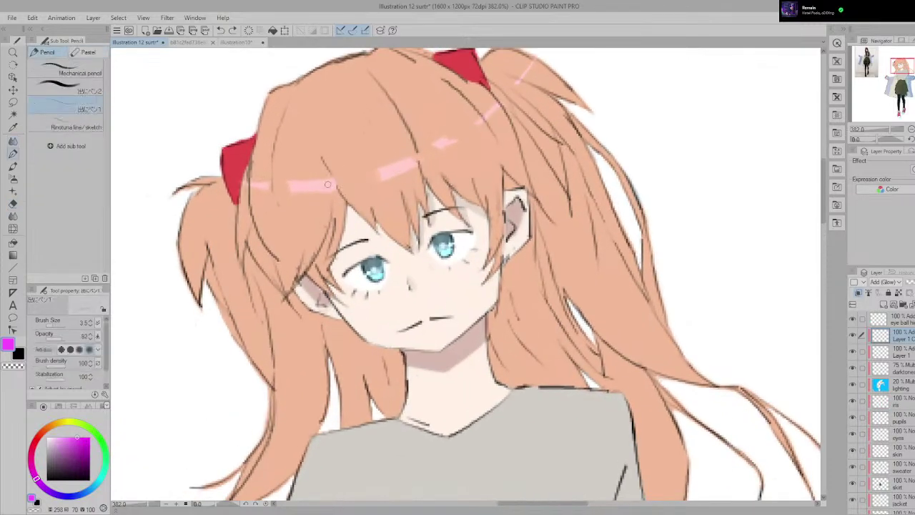
key(p)
click(67, 107)
click(361, 178)
key(ctrl+z)
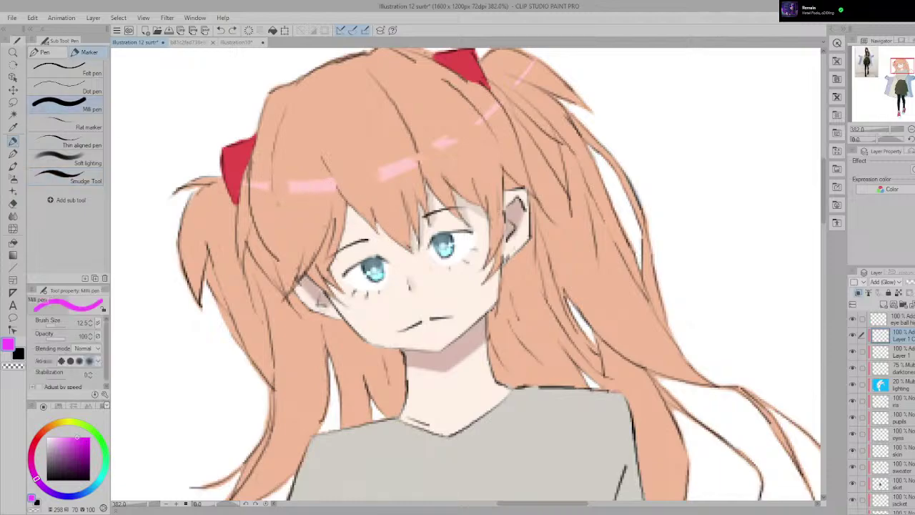
drag(266, 193, 424, 135)
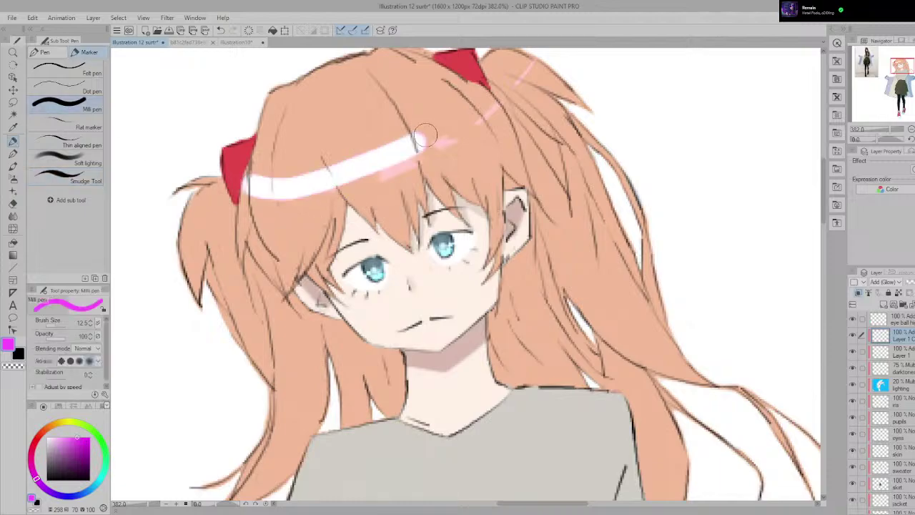
key(ctrl+z)
drag(239, 182, 351, 185)
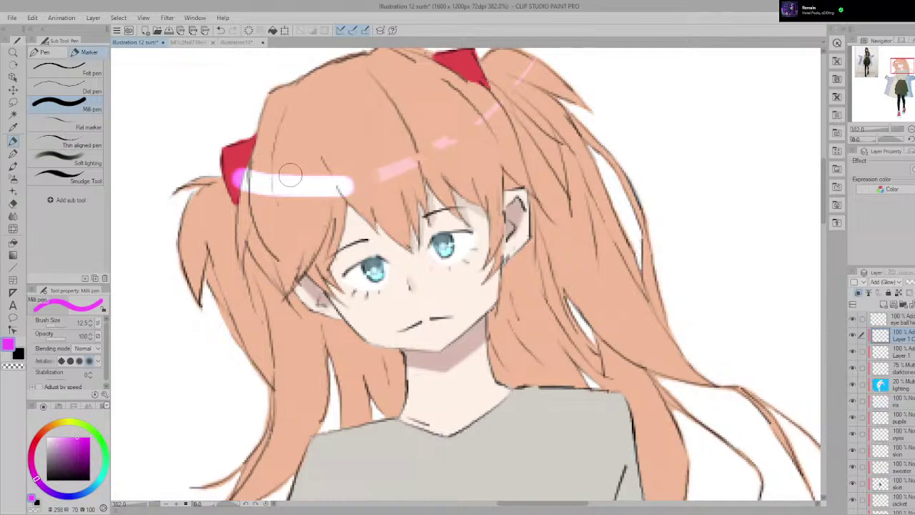
Step: Set the Rough eraser's opacity to 100 and trim the new stroke into a thin tapered streak clear of the hair clip
key(e)
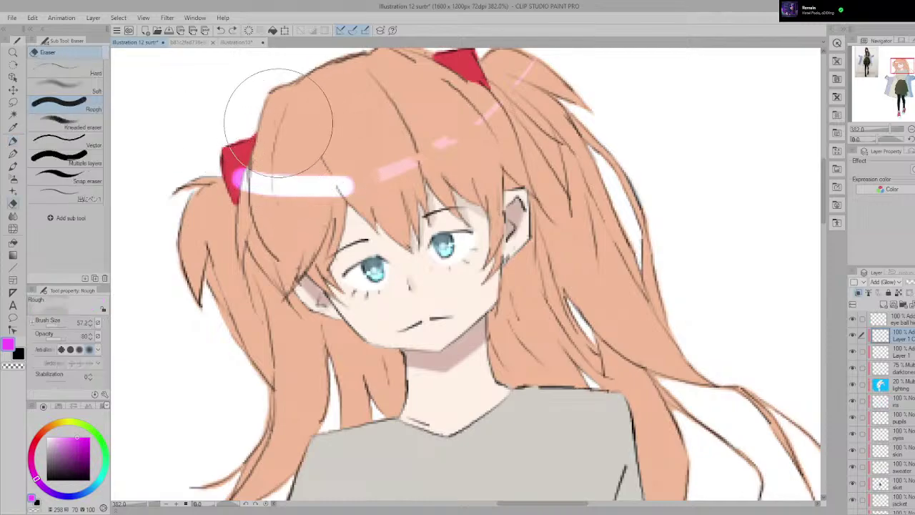
click(86, 338)
drag(307, 129, 245, 130)
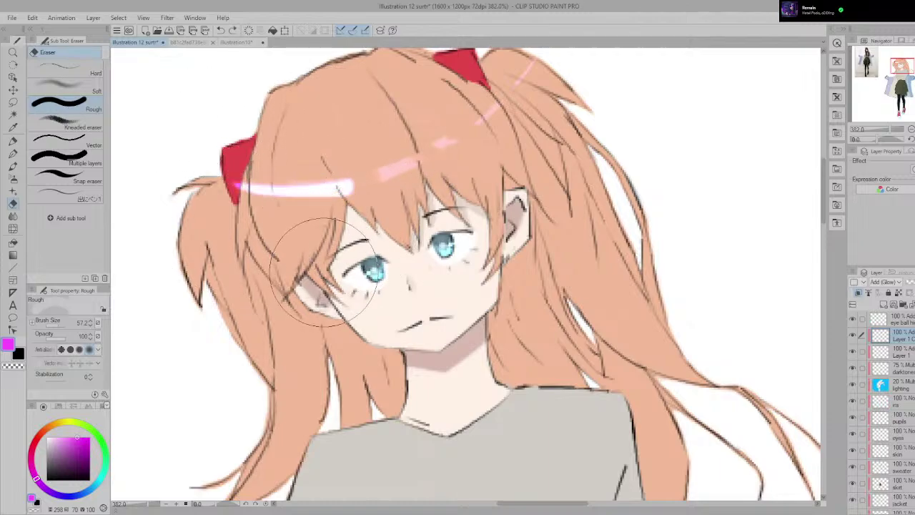
key(ctrl+z)
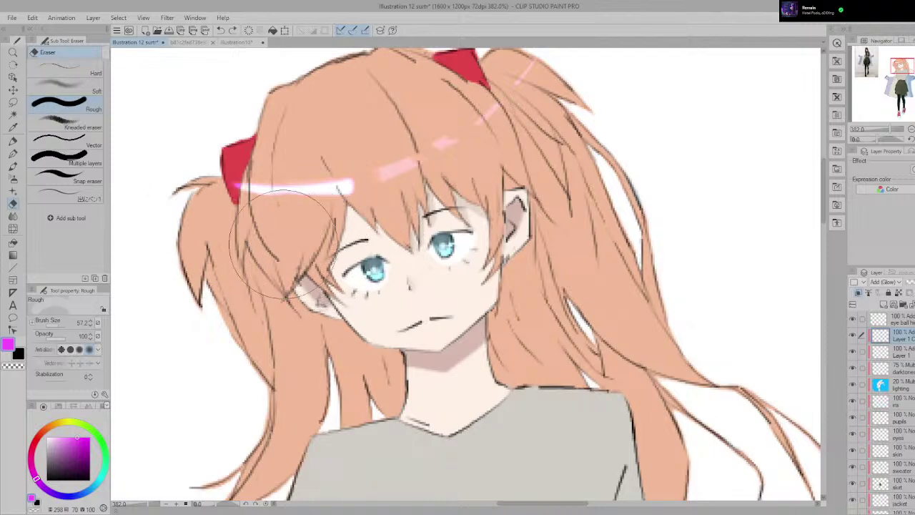
drag(283, 248, 195, 221)
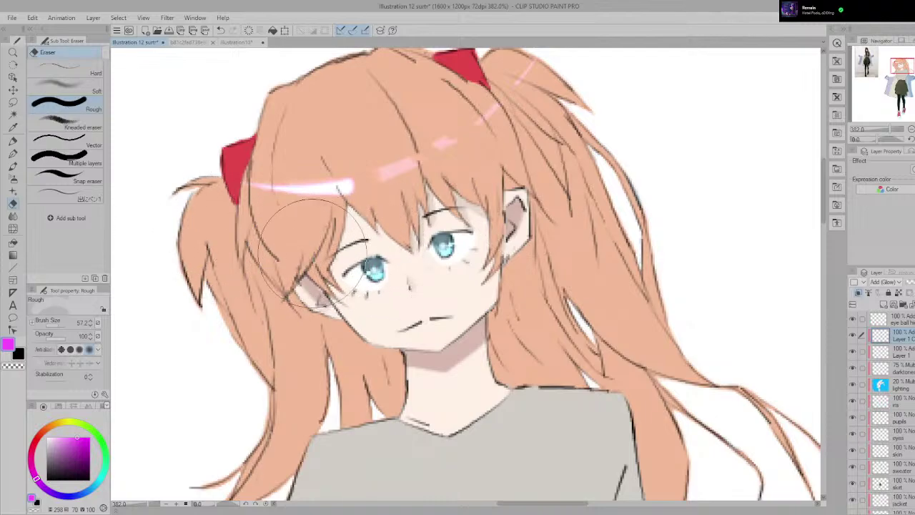
Step: Lower the Rough eraser's opacity to 54 and soften the thin highlight streak
scroll(365, 243, down, 3)
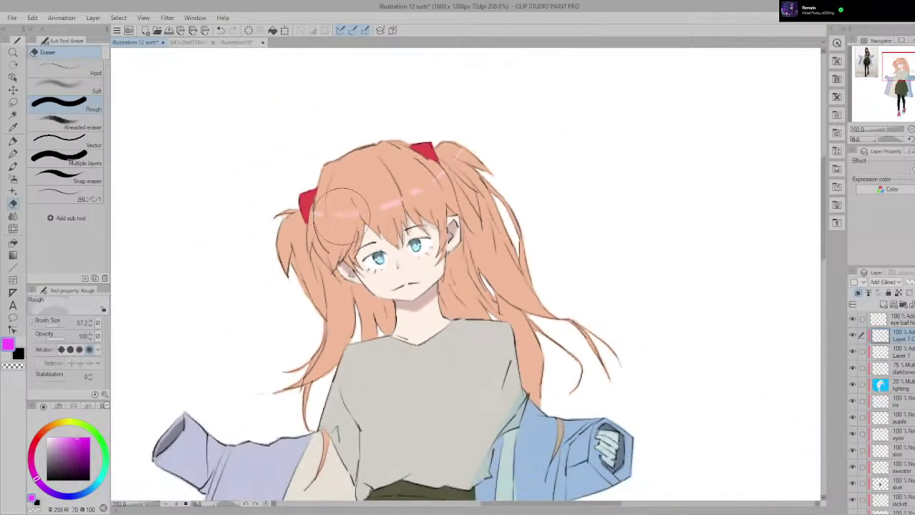
scroll(350, 225, up, 2)
click(52, 336)
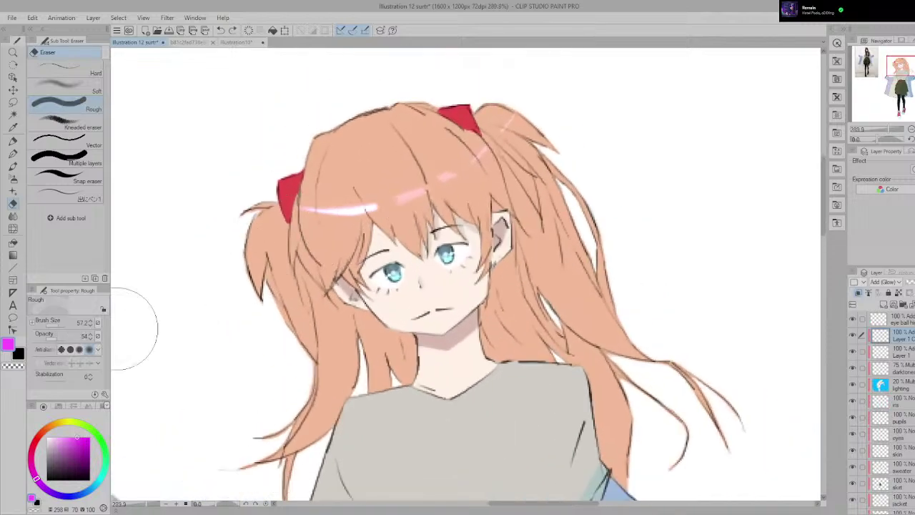
drag(351, 230, 376, 217)
Step: Paint a curved Milli pen highlight stroke from the center of the bangs up across the large pigtail
scroll(423, 238, down, 3)
scroll(421, 243, up, 2)
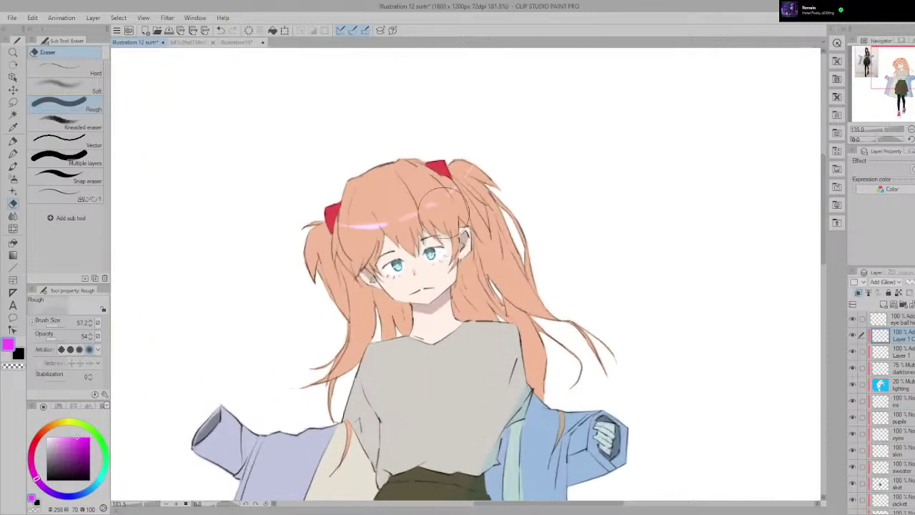
key(p)
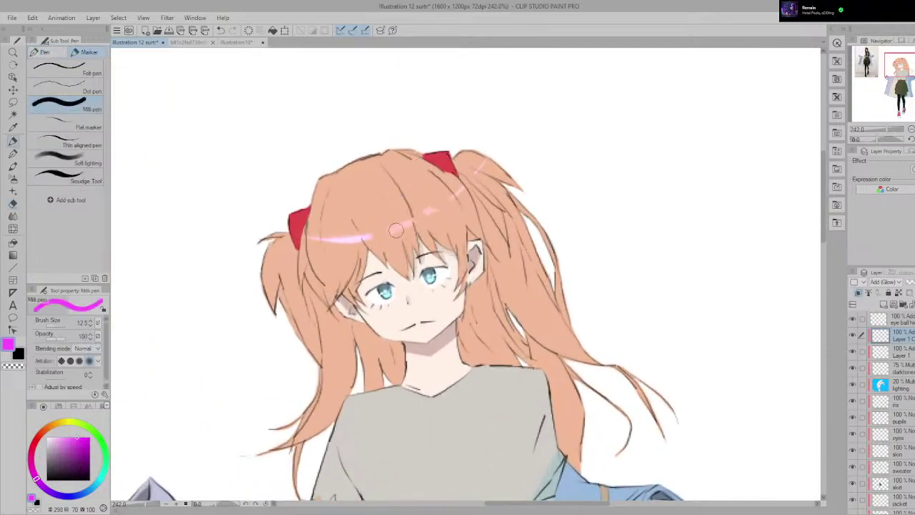
mouse_move(383, 237)
mouse_down()
mouse_move(455, 198)
mouse_move(493, 156)
mouse_move(442, 201)
mouse_move(384, 233)
mouse_up()
key(e)
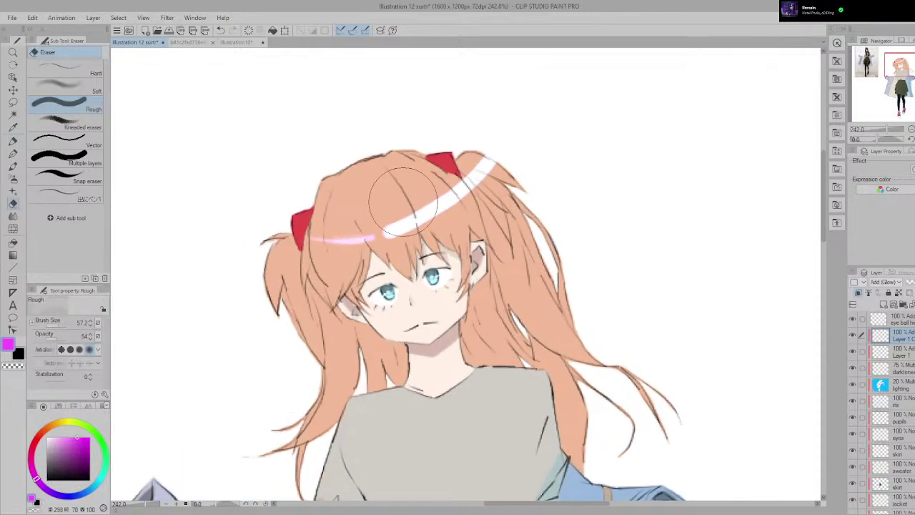
scroll(402, 200, up, 1)
drag(357, 203, 486, 146)
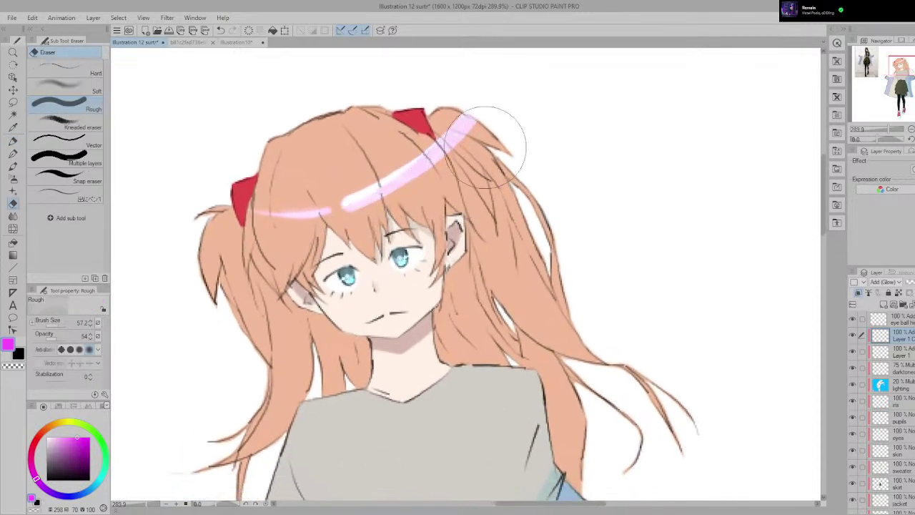
scroll(439, 207, down, 1)
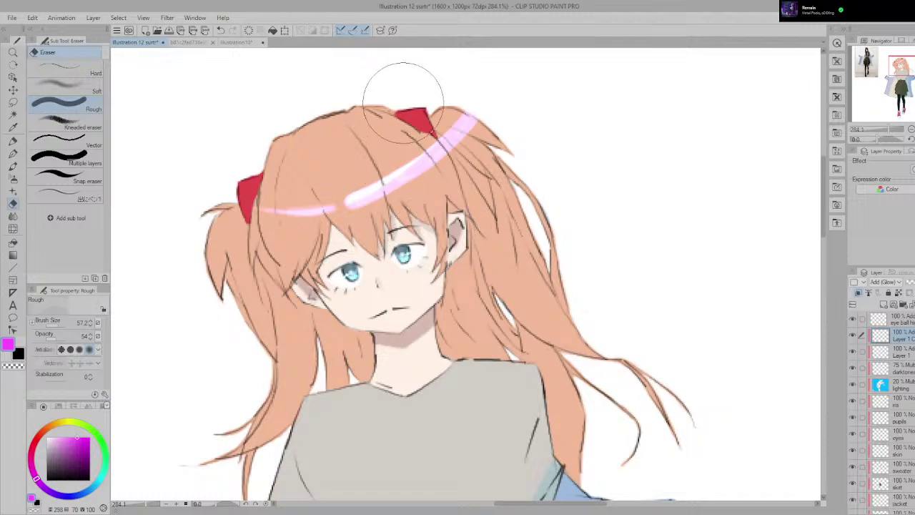
drag(423, 96, 347, 167)
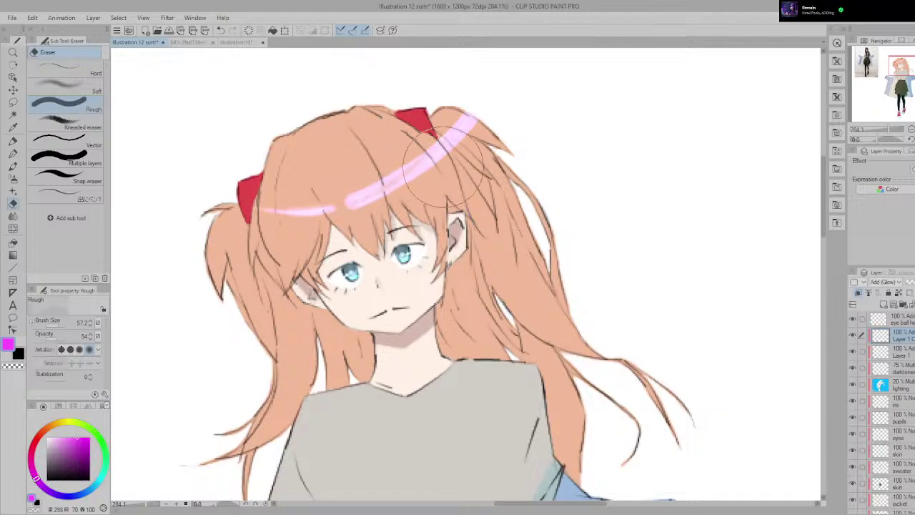
scroll(411, 170, up, 2)
key(ctrl+z)
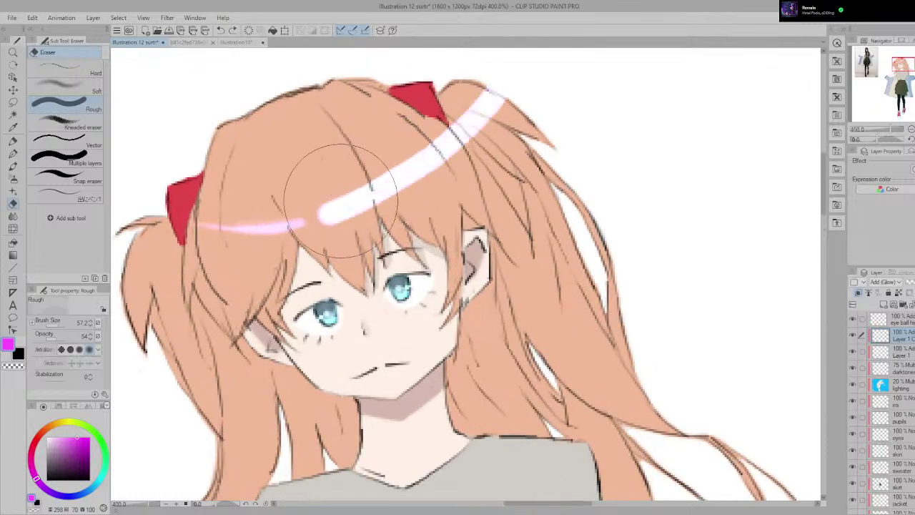
mouse_move(363, 196)
mouse_down()
mouse_move(422, 162)
mouse_move(477, 106)
mouse_up()
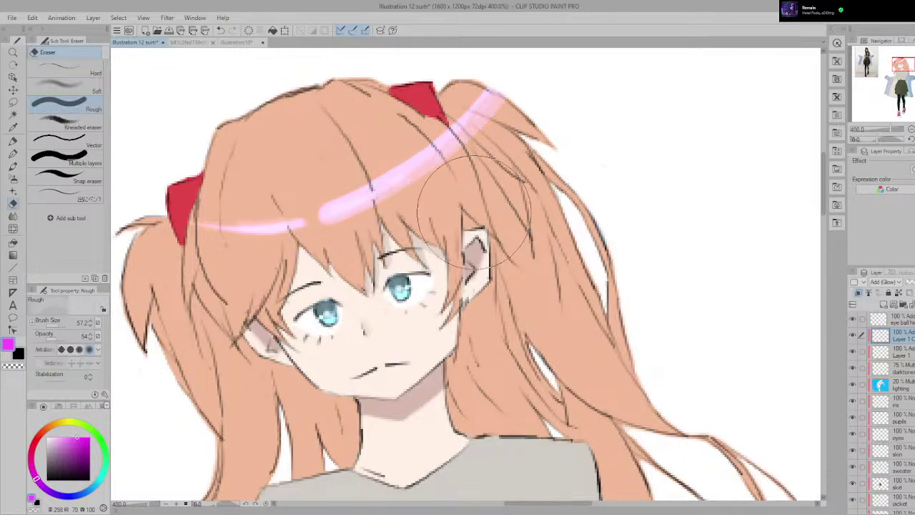
scroll(474, 213, down, 3)
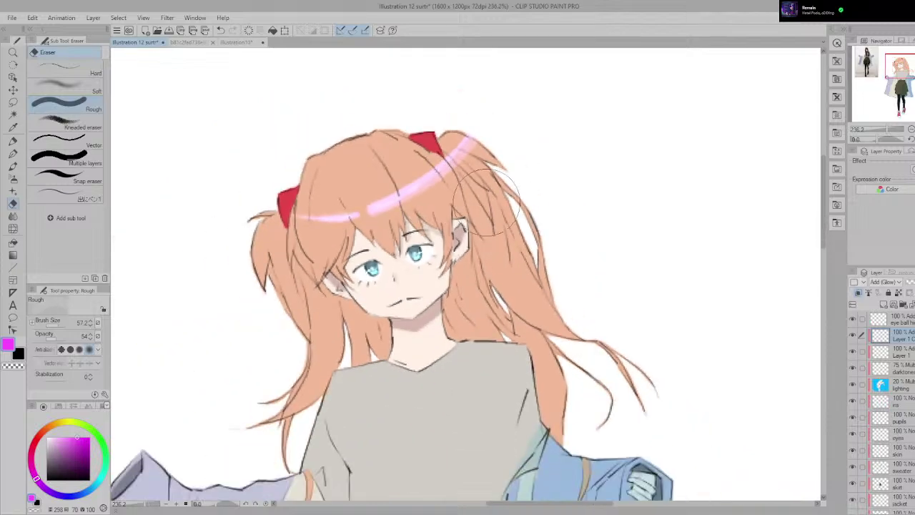
scroll(403, 189, up, 2)
scroll(428, 217, down, 1)
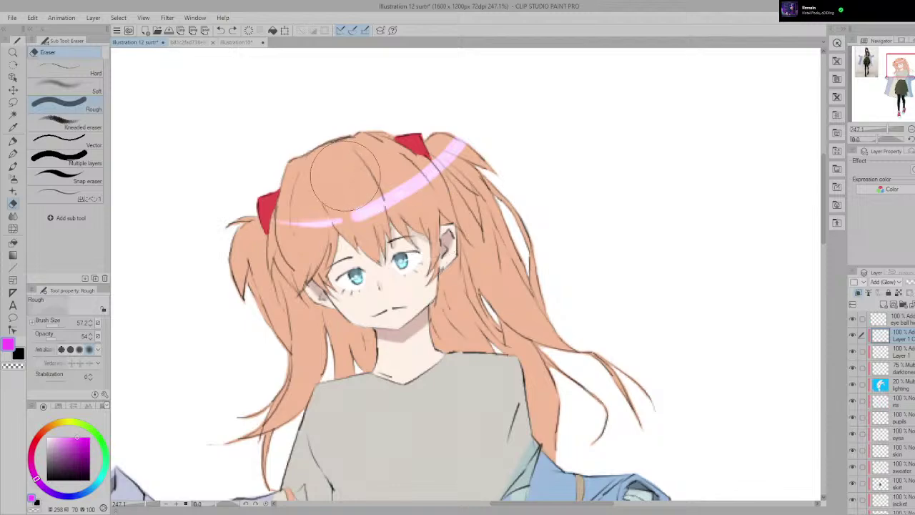
key(ctrl+z)
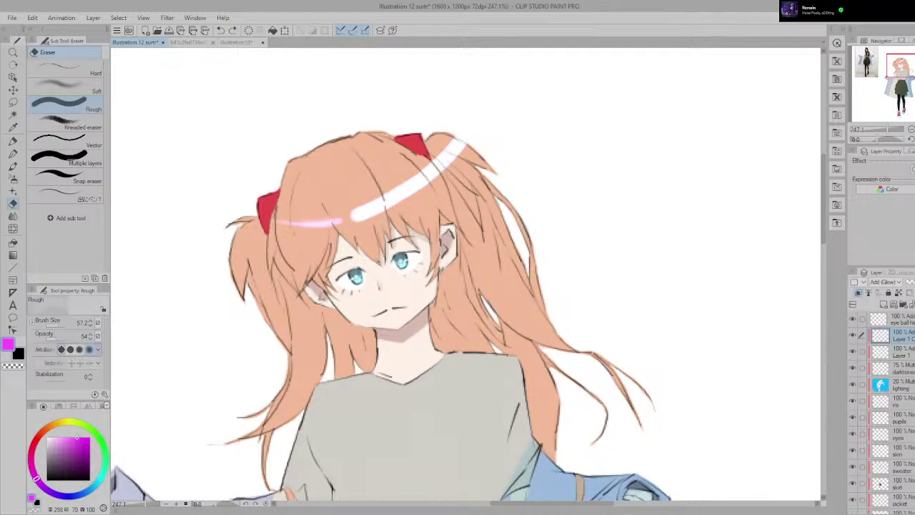
Step: Set the Rough eraser's opacity to 39 and soften the wide highlight stroke running from the bangs to the large pigtail
drag(56, 337, 53, 336)
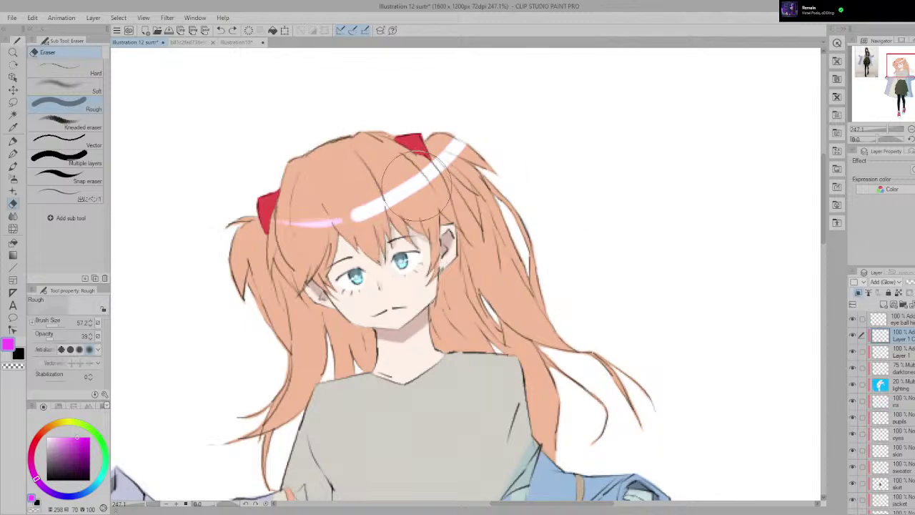
drag(382, 203, 460, 107)
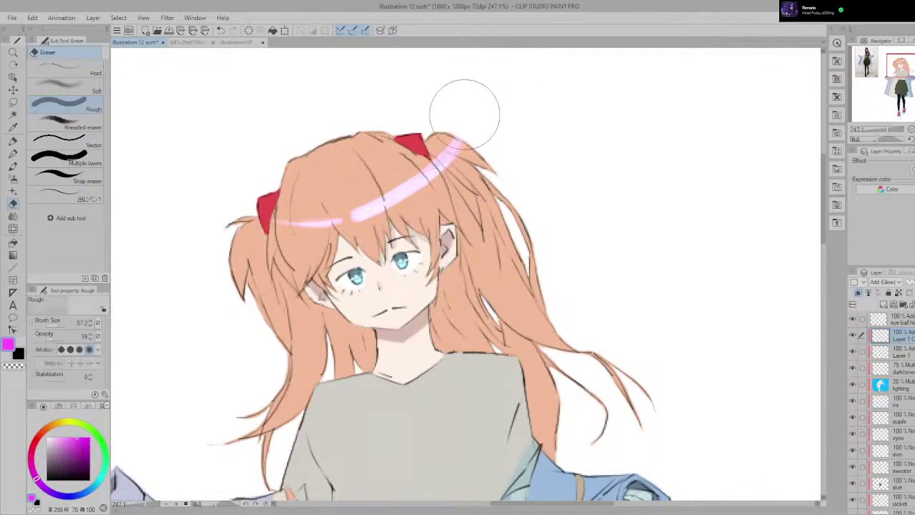
scroll(462, 115, up, 5)
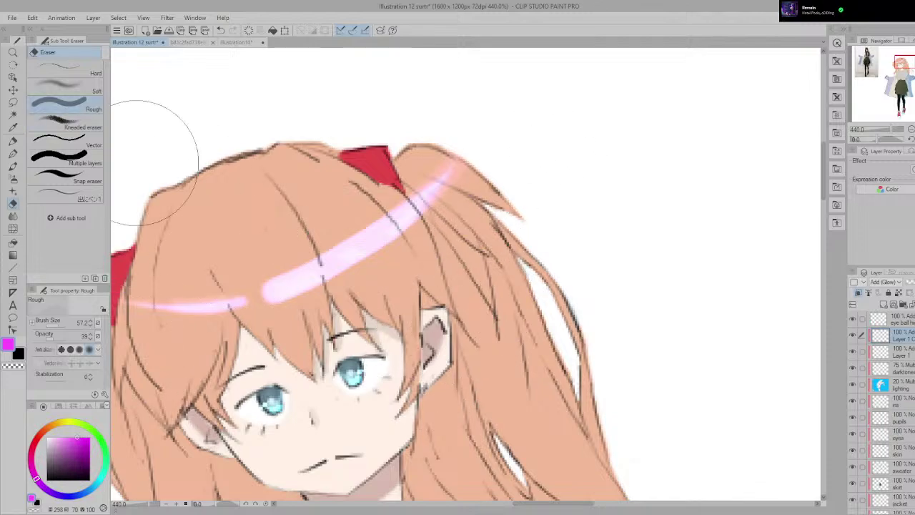
Step: Fade the highlight's pigtail end with the Soft eraser at brush density 100, reducing its brush size to 44.3
click(64, 89)
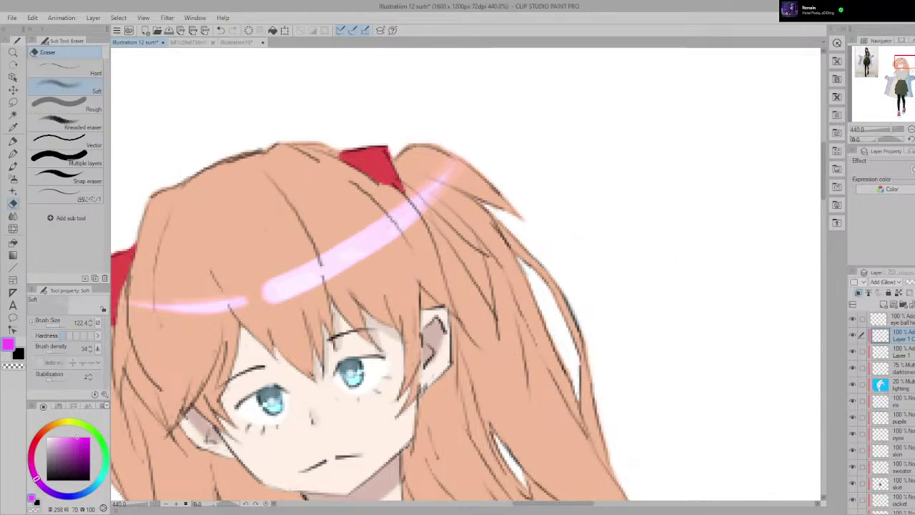
drag(52, 351, 94, 348)
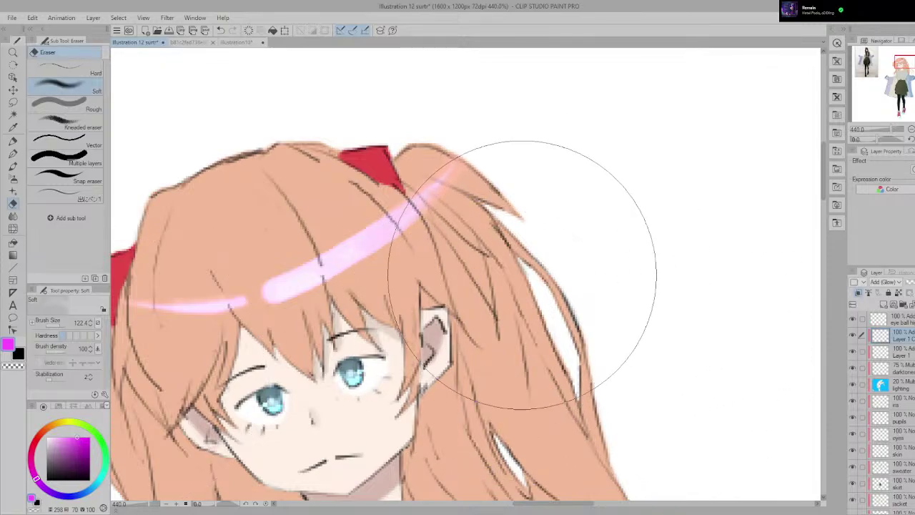
scroll(521, 275, down, 3)
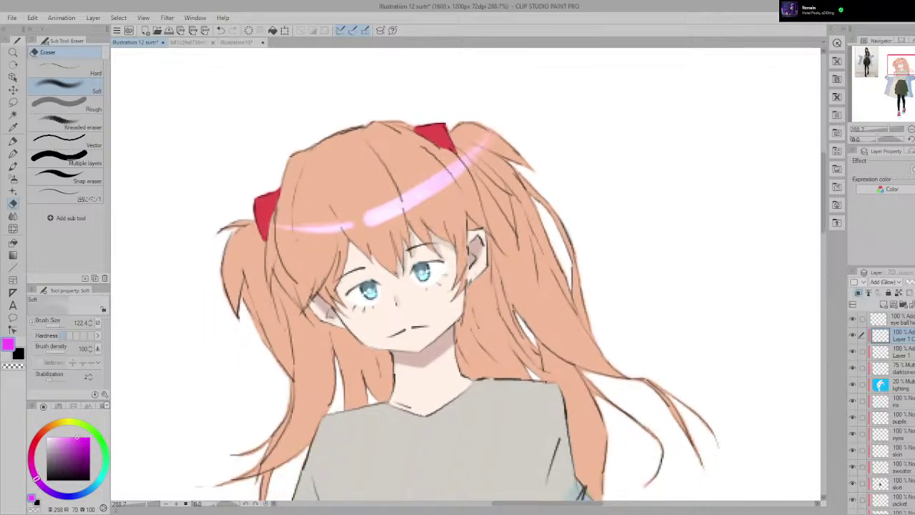
drag(62, 328, 58, 328)
scroll(522, 140, down, 1)
scroll(523, 140, down, 5)
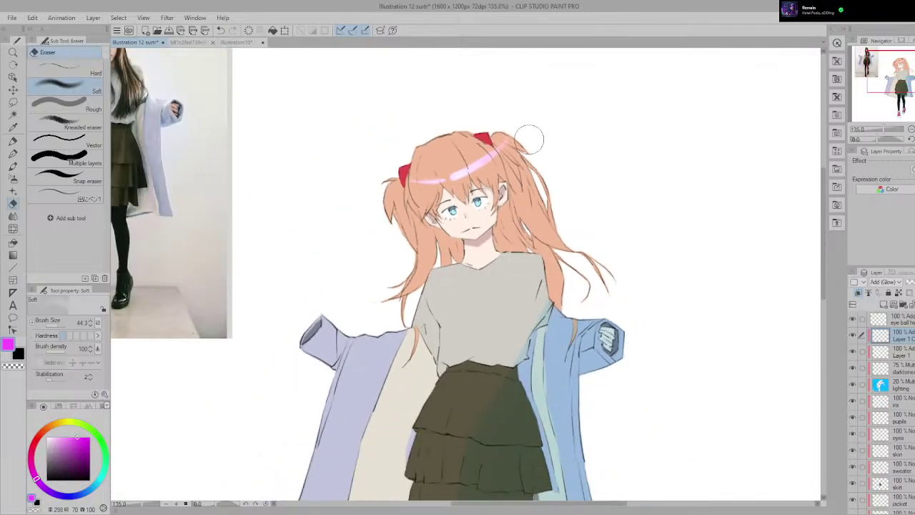
scroll(510, 153, up, 1)
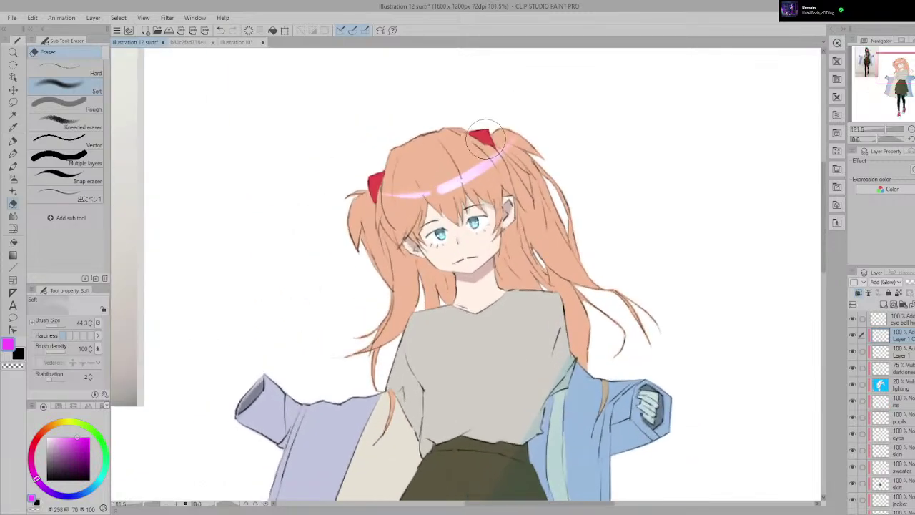
scroll(581, 146, up, 3)
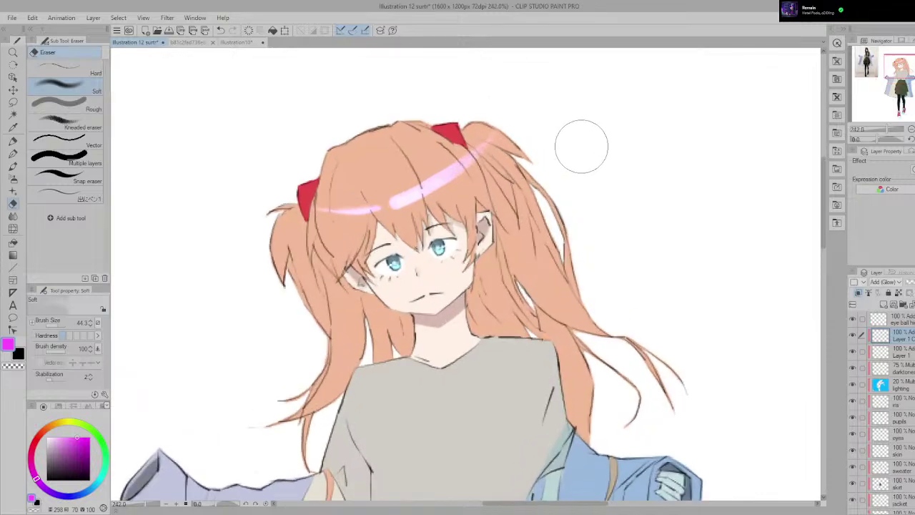
drag(576, 172, 612, 127)
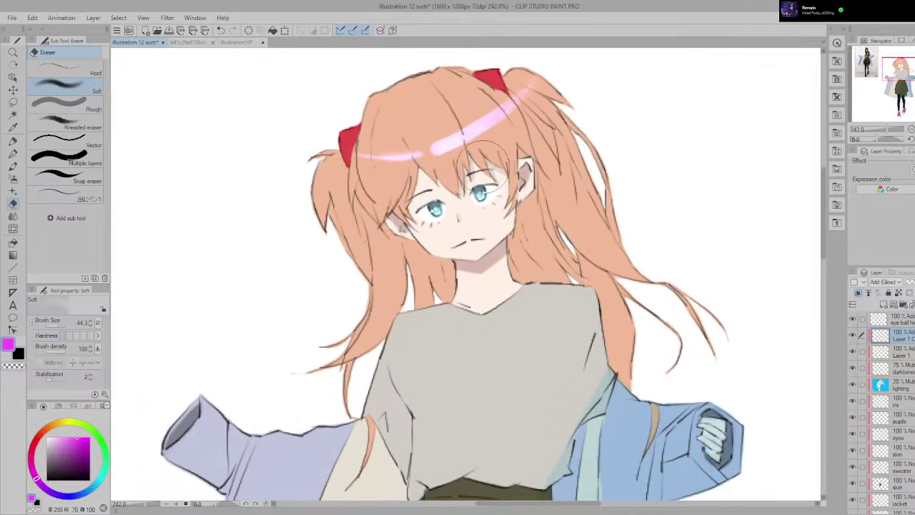
Step: Return to the Rough eraser, set its opacity to 100 and reduce its brush size to 26.7
scroll(480, 160, up, 4)
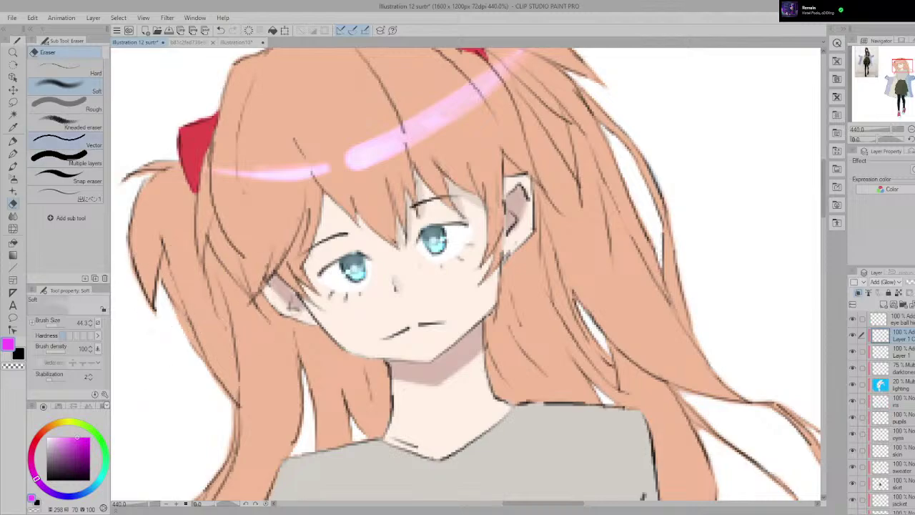
click(65, 105)
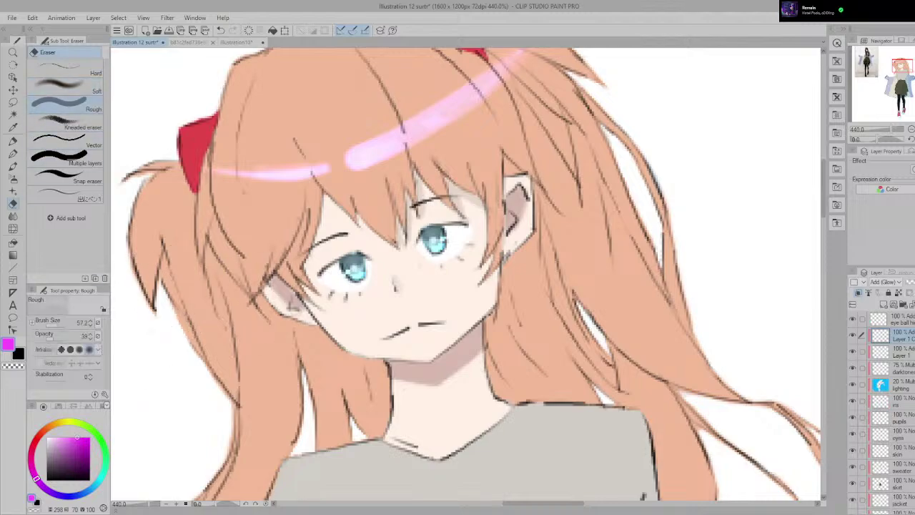
click(62, 326)
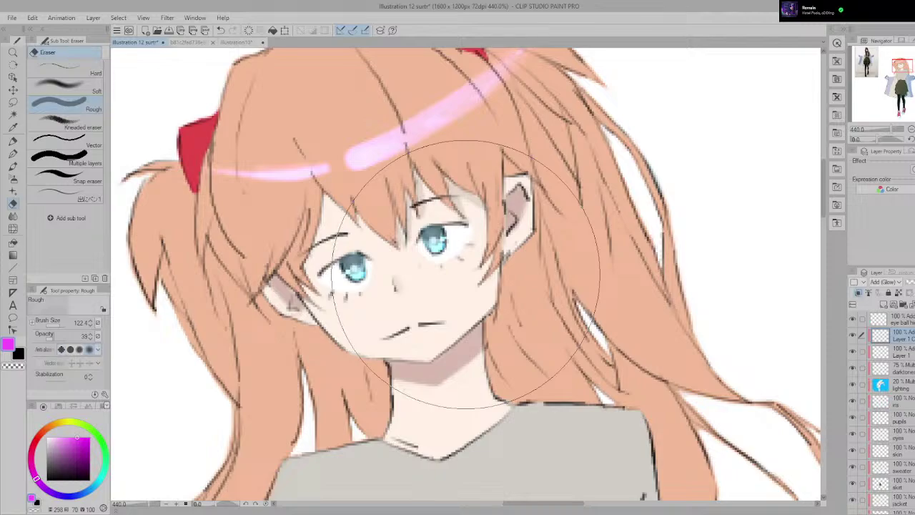
click(53, 338)
drag(52, 338, 58, 339)
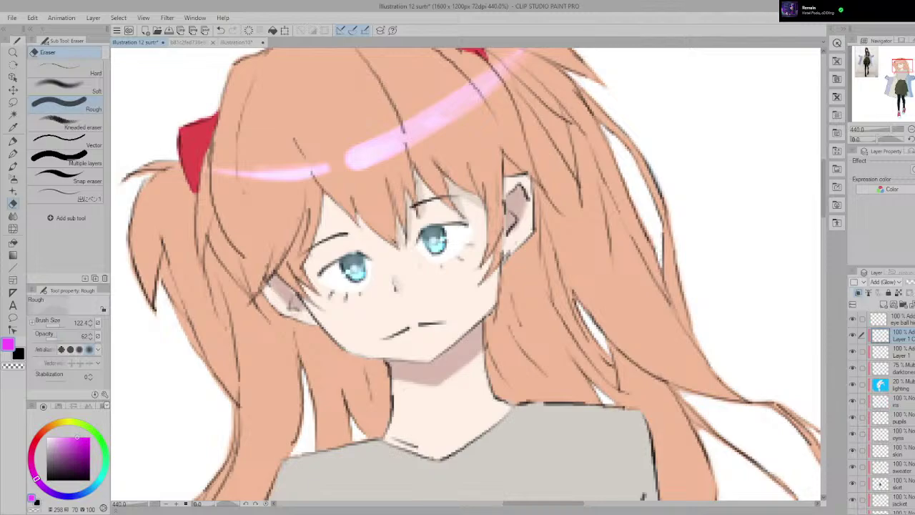
key(bracketleft)
key(bracketleft)
key(bracketleft)
key(bracketleft)
drag(57, 336, 67, 336)
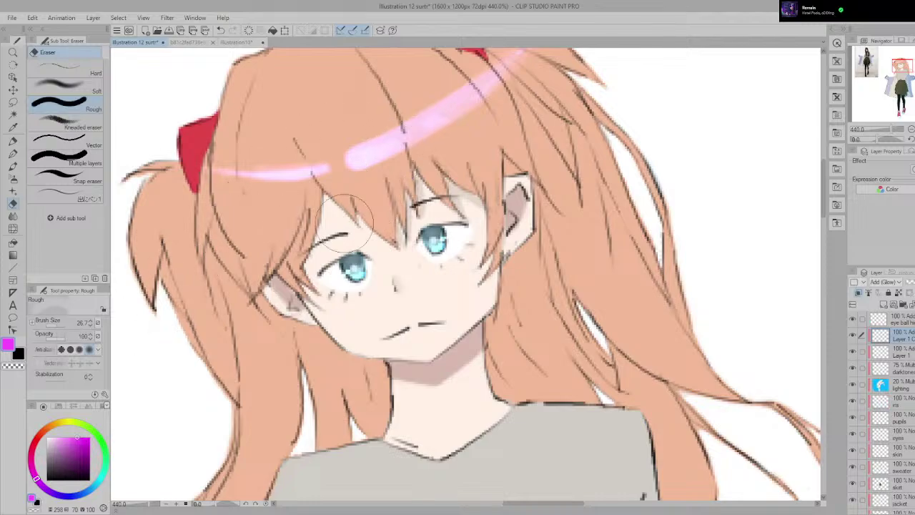
Step: Set the Rough eraser's brush size to 5.8 and cut thin diagonal gaps through the wide highlight stroke
click(54, 325)
mouse_move(349, 175)
mouse_down()
mouse_move(350, 148)
mouse_move(370, 172)
mouse_up()
drag(438, 165, 388, 189)
scroll(370, 190, down, 3)
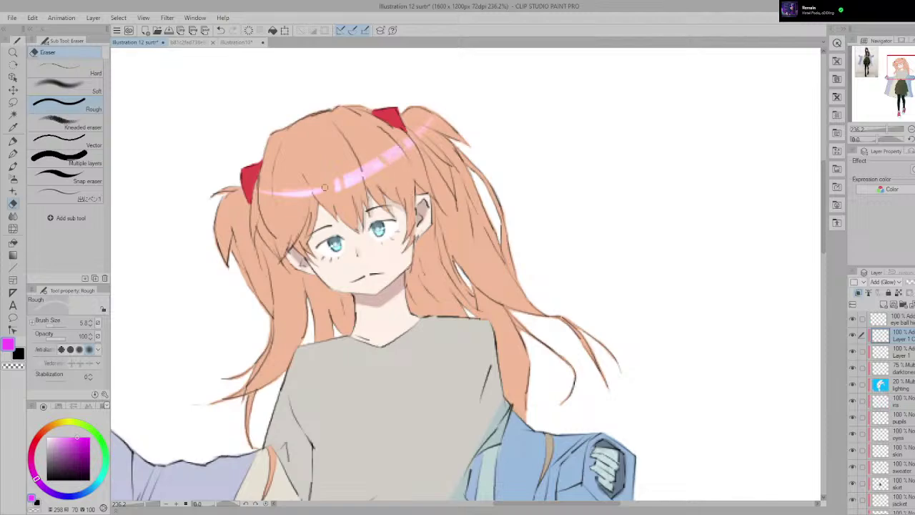
Step: Lasso the wide highlight segment from the bangs to the pigtail, then scale it down slightly and reposition it along the hair
scroll(323, 187, down, 2)
key(m)
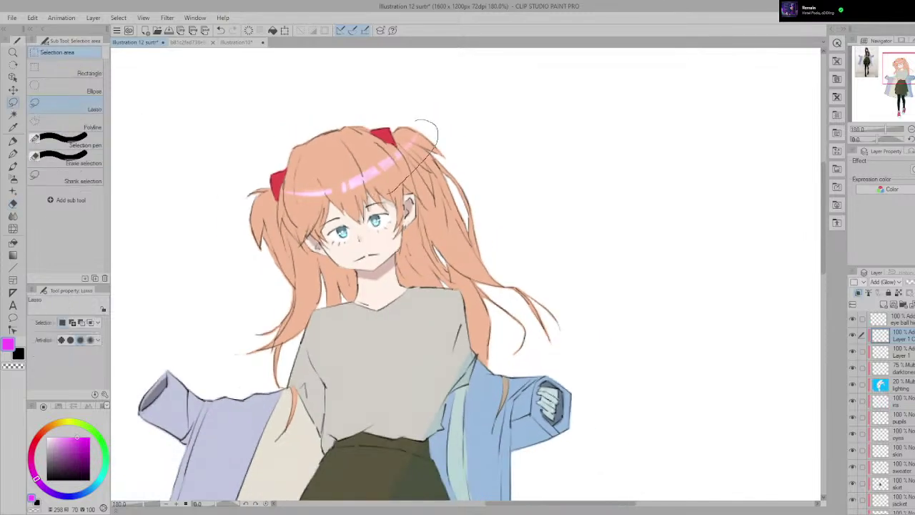
drag(380, 204, 390, 191)
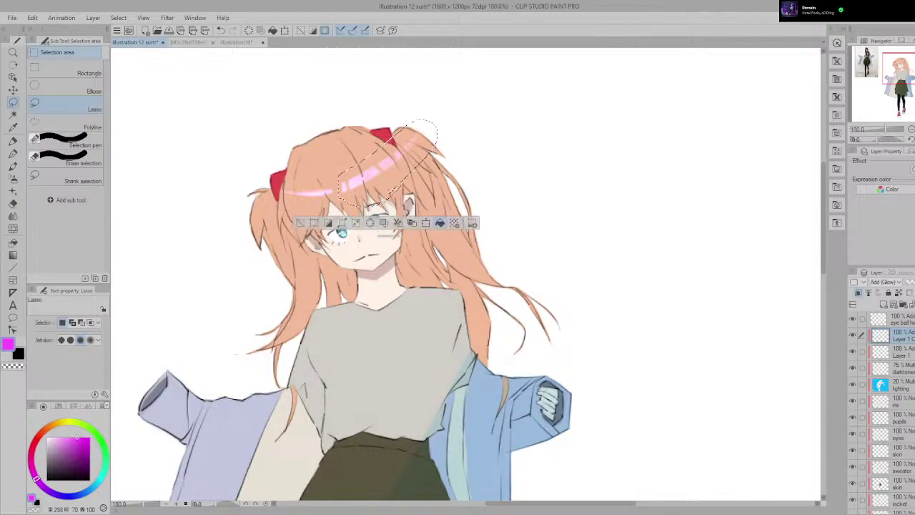
click(425, 222)
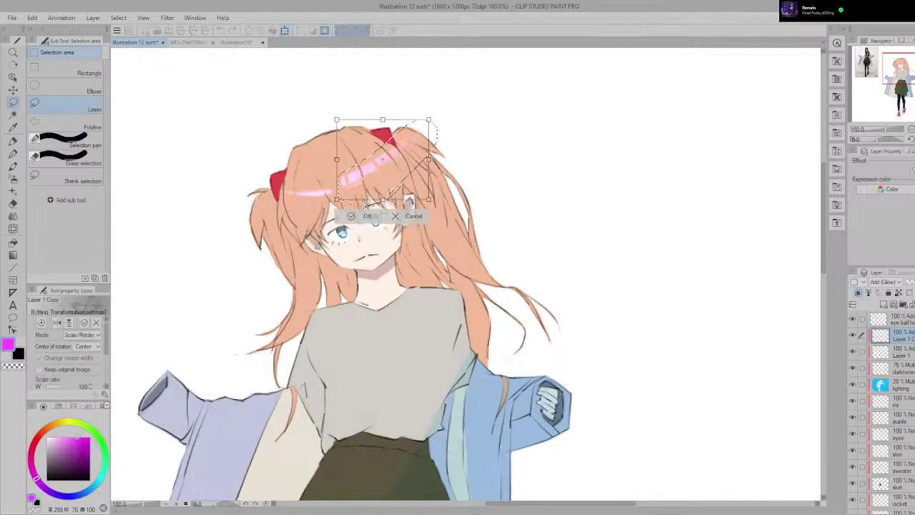
drag(394, 176, 429, 170)
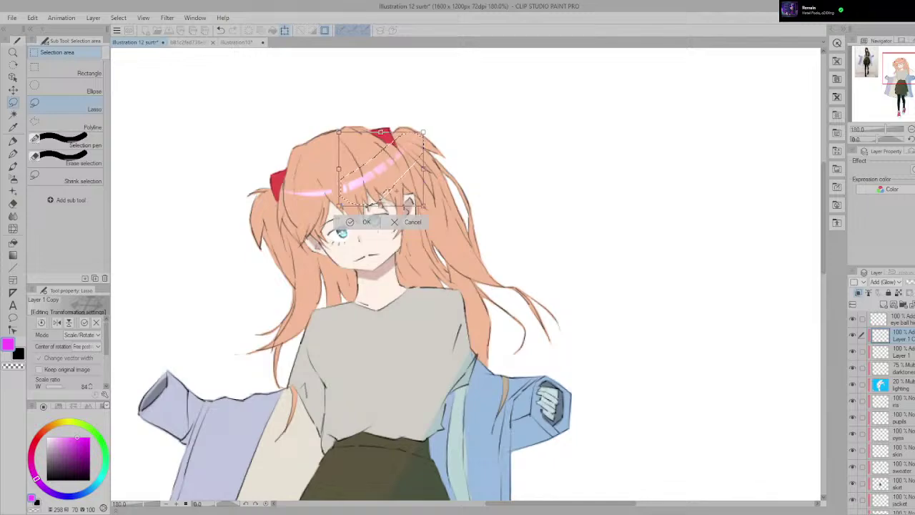
key(Return)
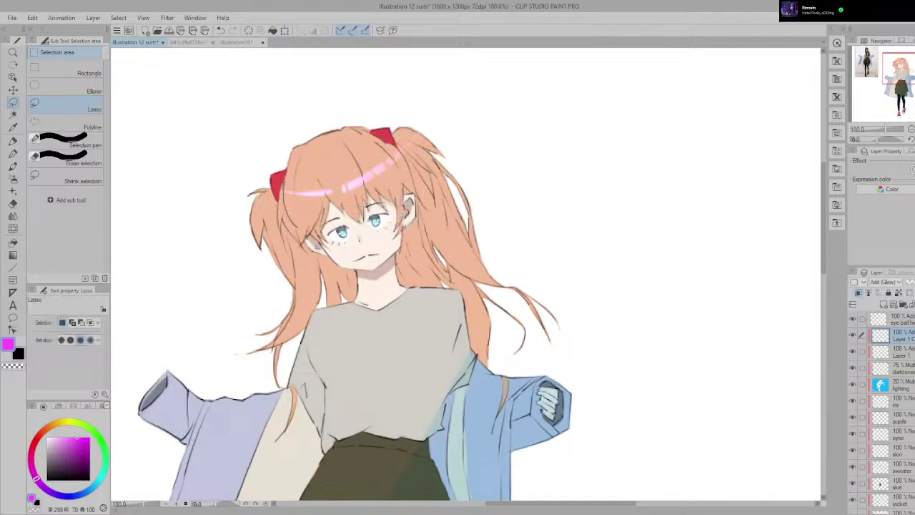
Step: Lasso the highlight piece on the large pigtail and rotate it slightly counterclockwise
drag(404, 129, 405, 127)
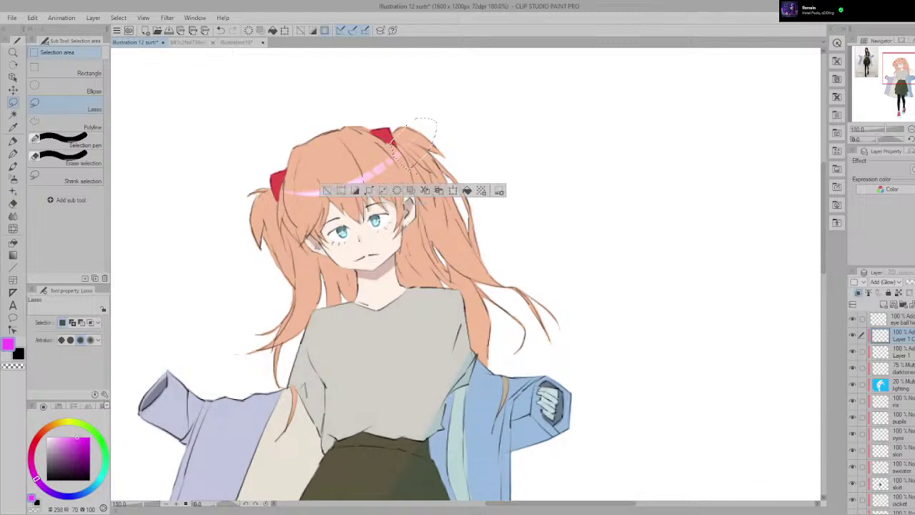
key(ctrl+t)
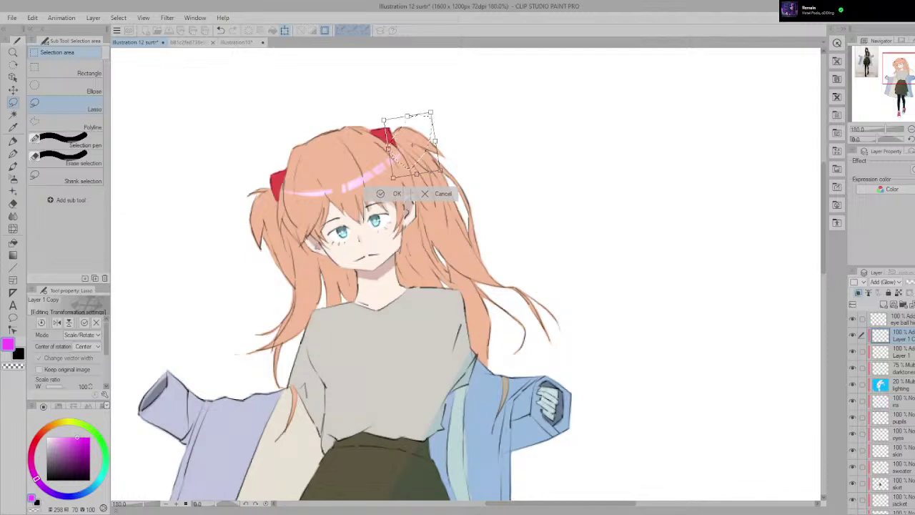
key(Return)
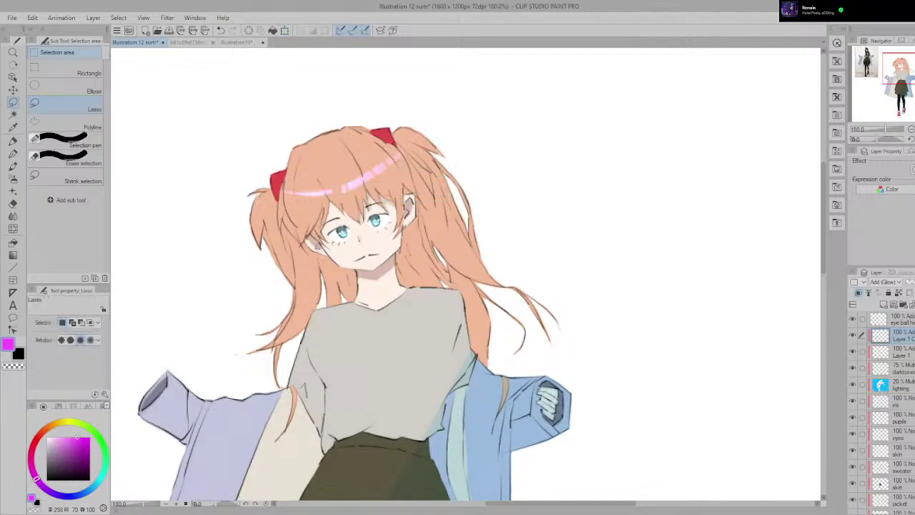
Step: Switch to the Soft eraser and set its brush density to 67 for softening the hair highlight
scroll(541, 275, down, 9)
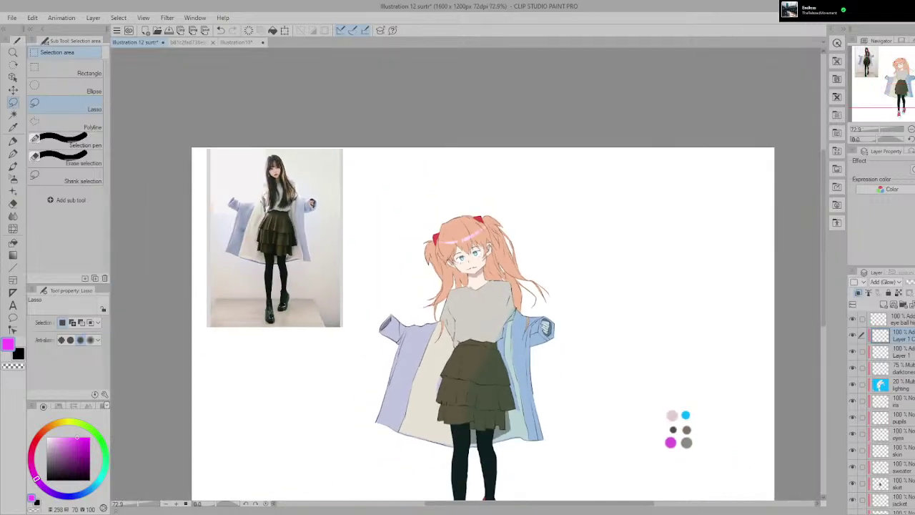
scroll(465, 286, up, 3)
key(e)
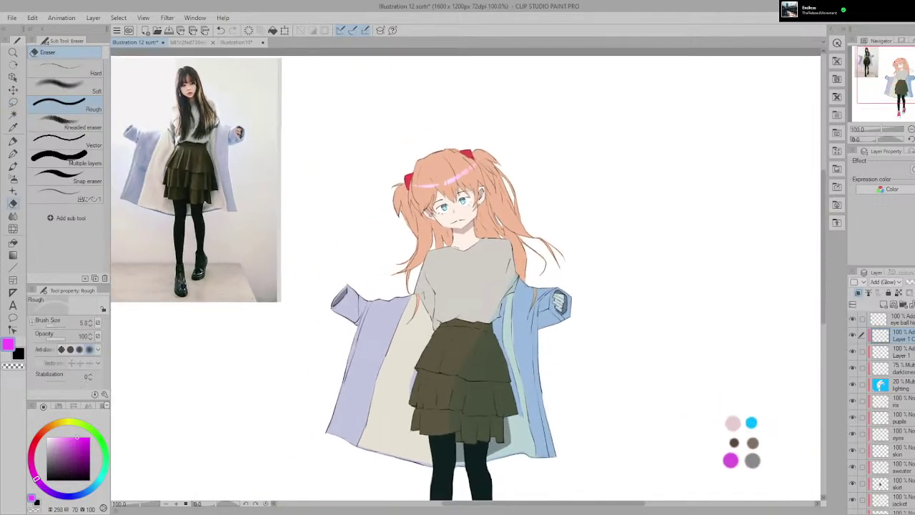
drag(465, 286, 473, 305)
click(66, 86)
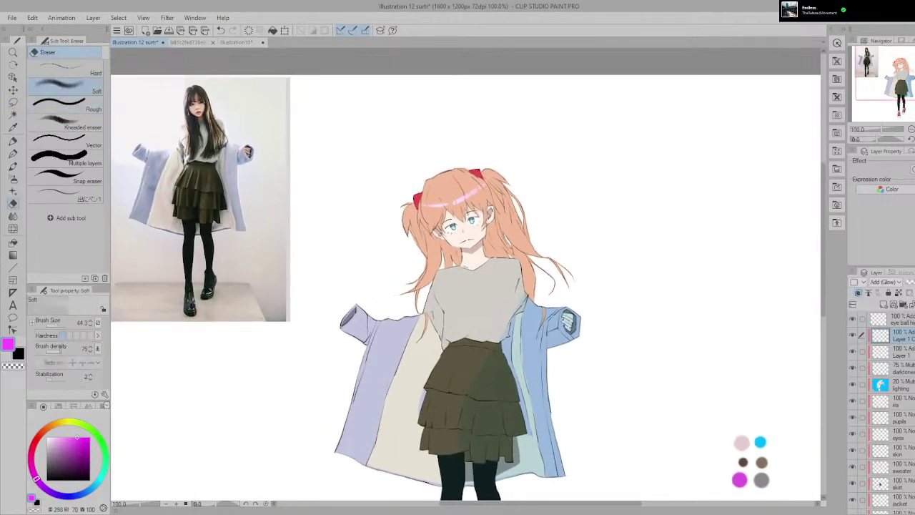
scroll(482, 233, up, 1)
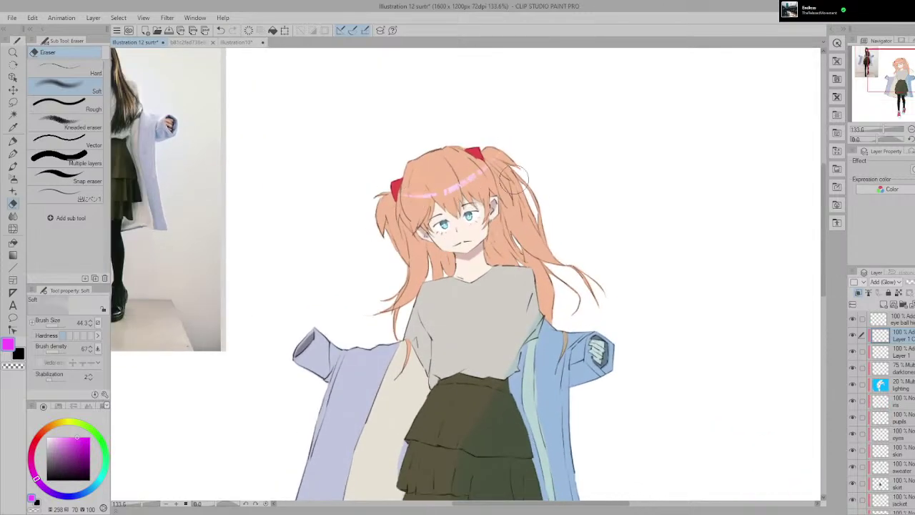
scroll(511, 175, up, 1)
scroll(453, 215, up, 2)
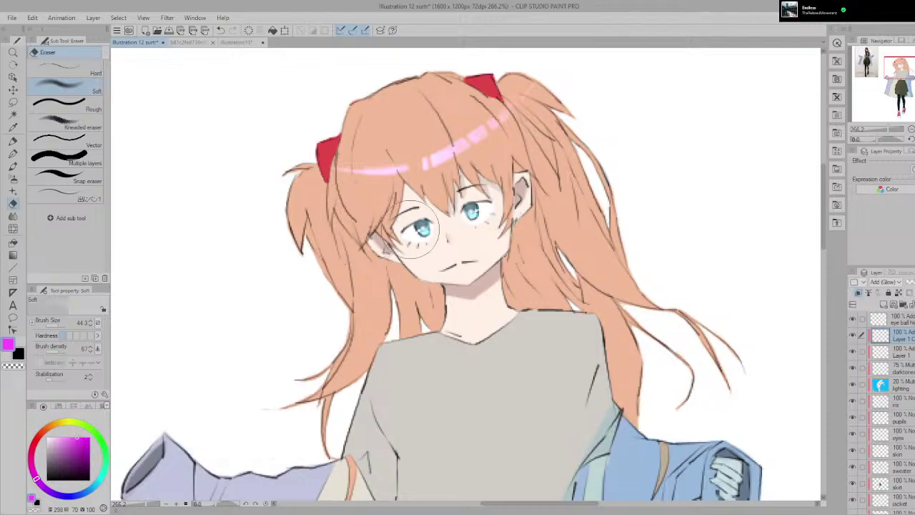
scroll(421, 236, down, 2)
scroll(464, 200, up, 3)
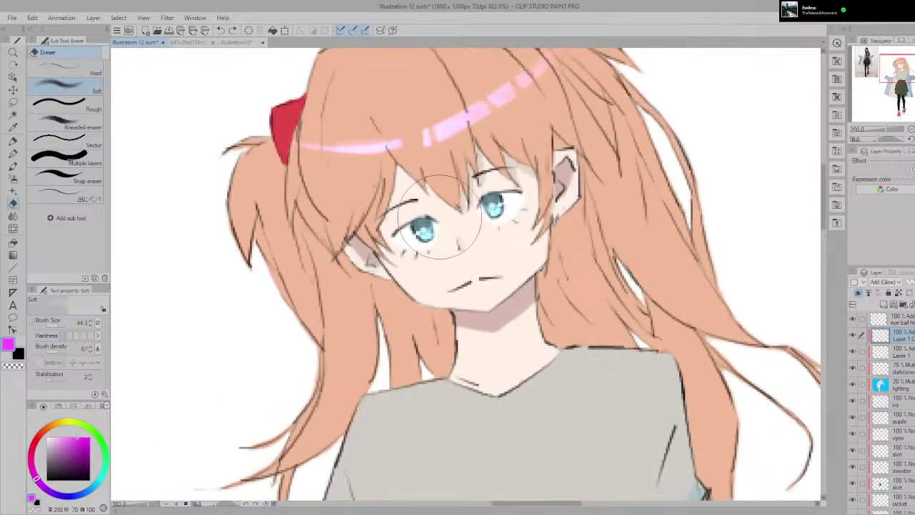
Step: Cut thin gaps into the narrow highlight near the smaller pigtail with the Rough eraser, then lasso the highlight and scale it to 109
click(63, 104)
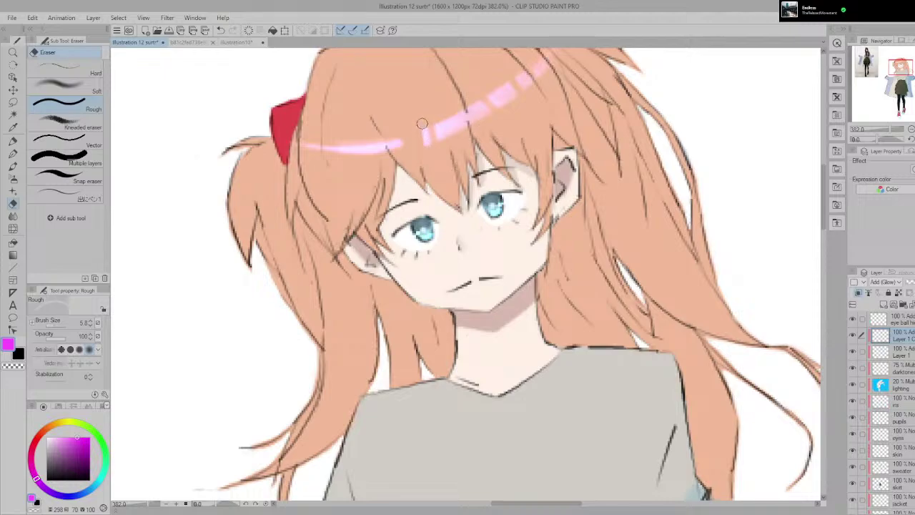
click(344, 148)
click(13, 103)
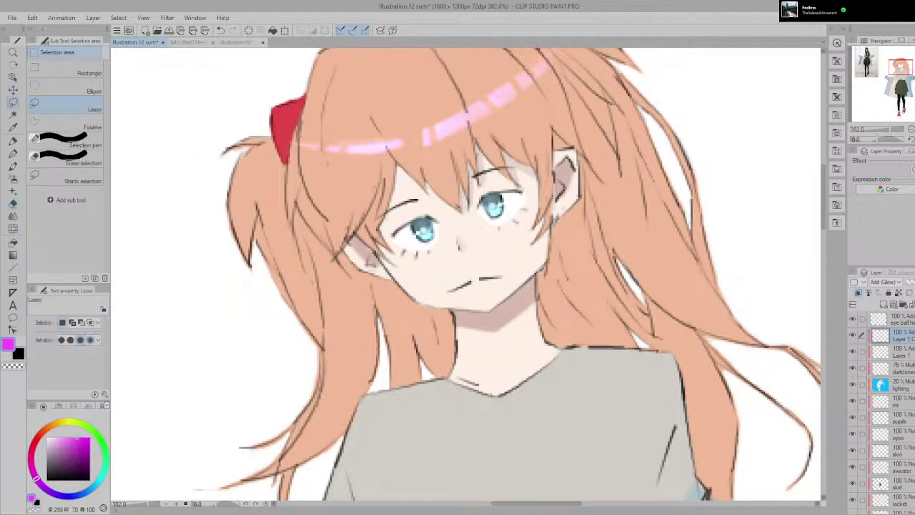
drag(379, 191, 405, 133)
key(ctrl+t)
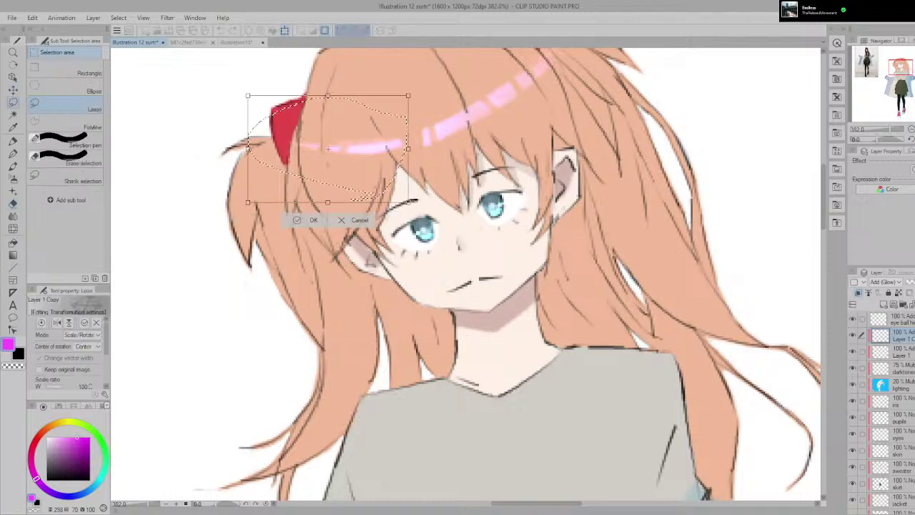
drag(408, 96, 420, 88)
drag(353, 147, 348, 147)
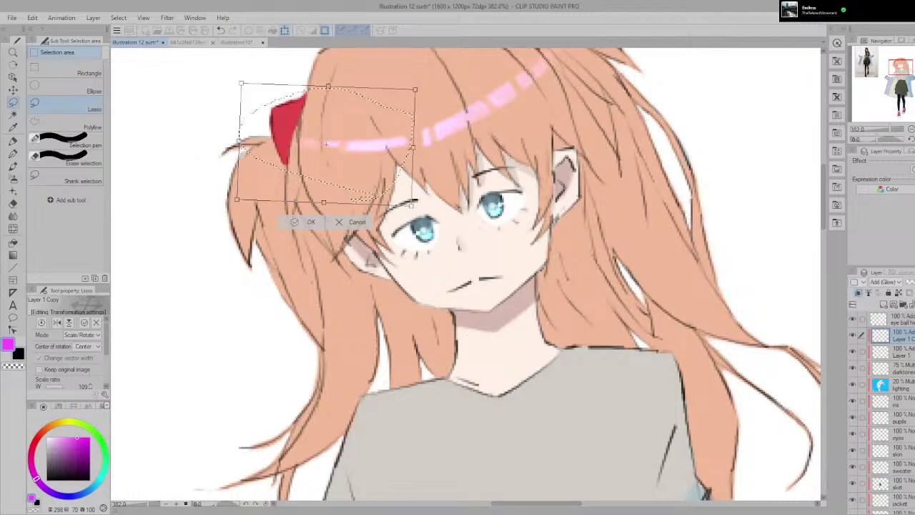
key(Return)
key(e)
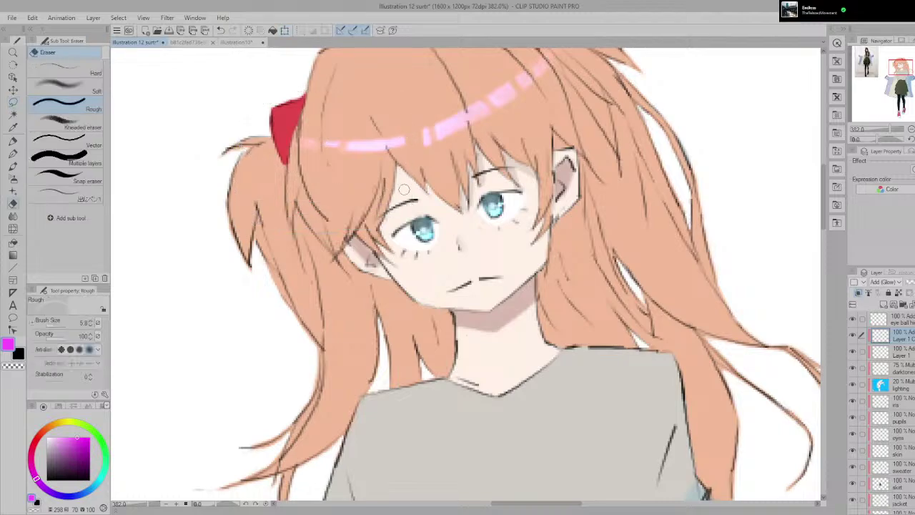
scroll(409, 201, down, 3)
scroll(486, 188, down, 3)
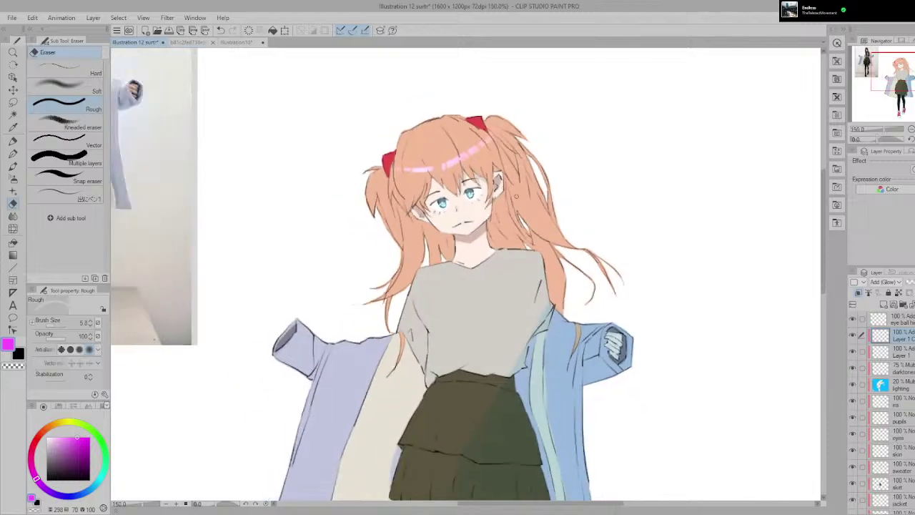
Step: Mirror the canvas view and try thickening the narrow highlight segment with a Milli pen stroke, then undo the stroke
key(h)
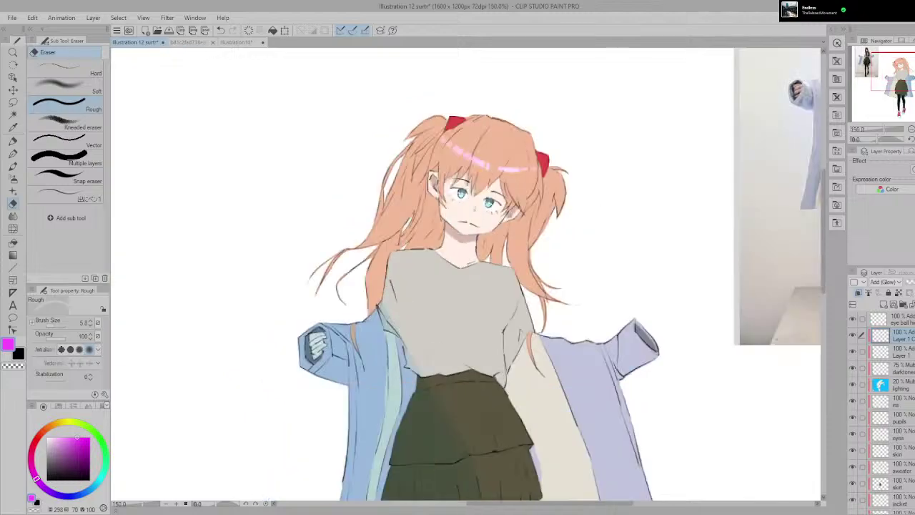
scroll(563, 183, up, 5)
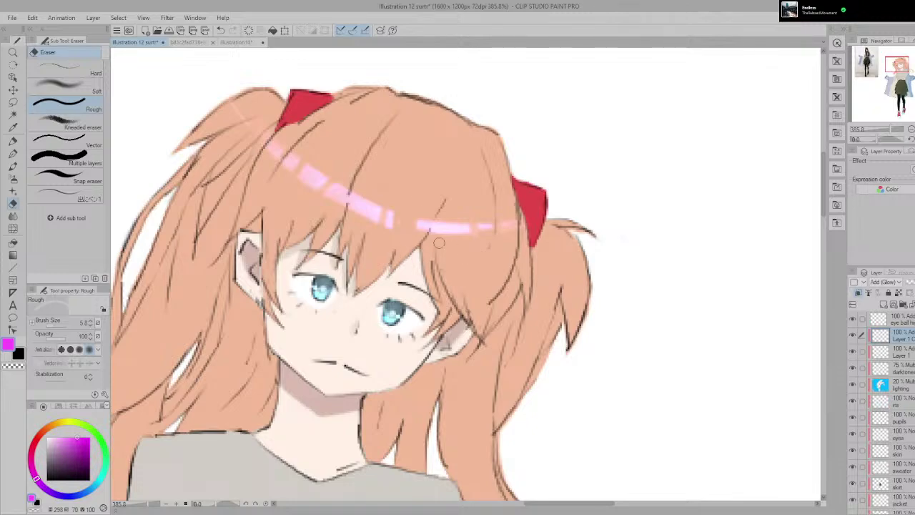
key(p)
drag(418, 228, 446, 226)
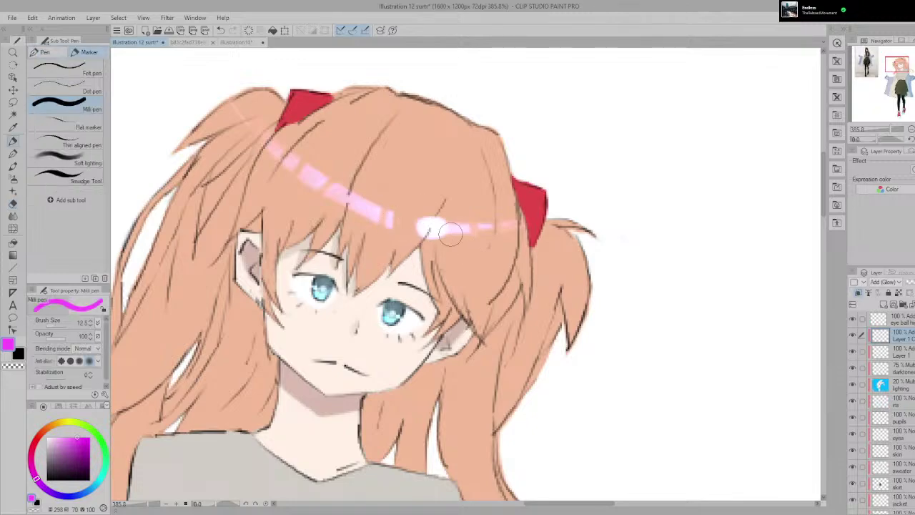
key(ctrl+z)
Step: Lasso the narrow highlight segments beside the smaller pigtail, scale them to 130, reposition and slightly rotate them, and restore the unmirrored view
key(m)
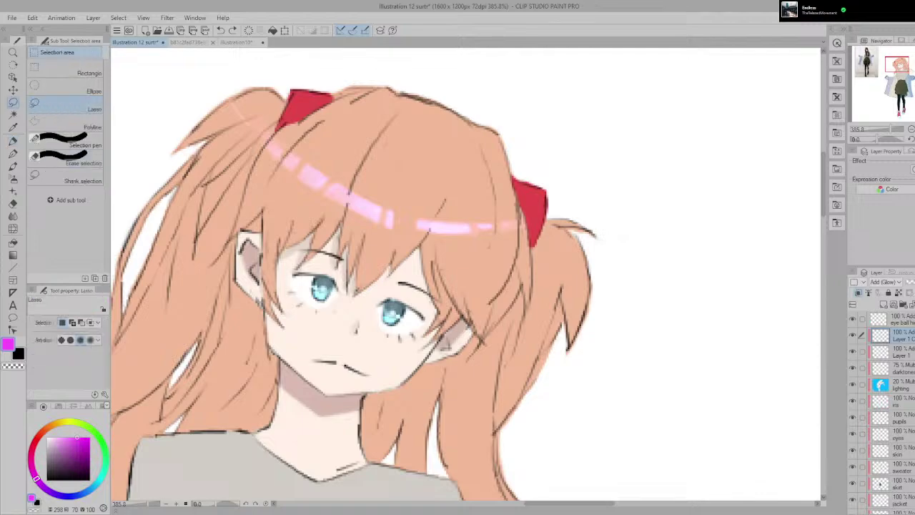
mouse_move(412, 208)
mouse_down()
mouse_move(533, 214)
mouse_move(421, 273)
mouse_up()
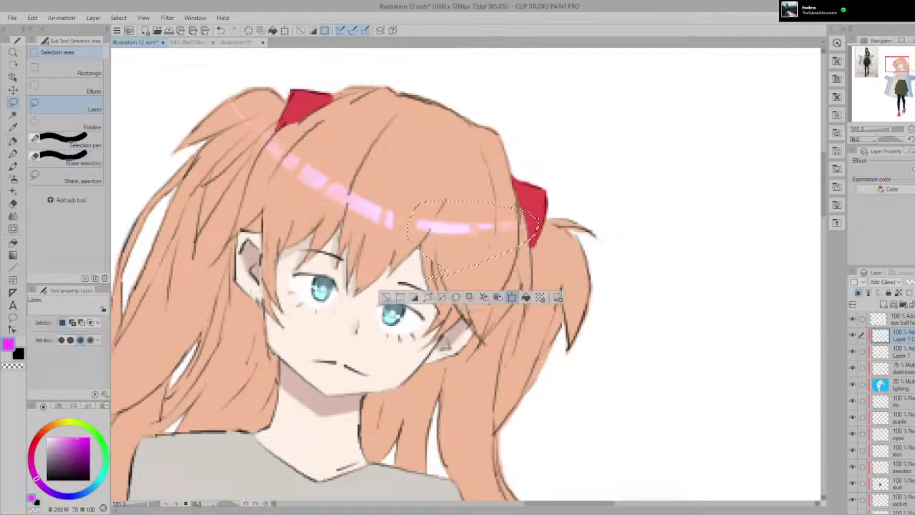
key(ctrl+t)
drag(541, 198, 581, 174)
drag(493, 227, 493, 251)
drag(597, 187, 593, 182)
key(h)
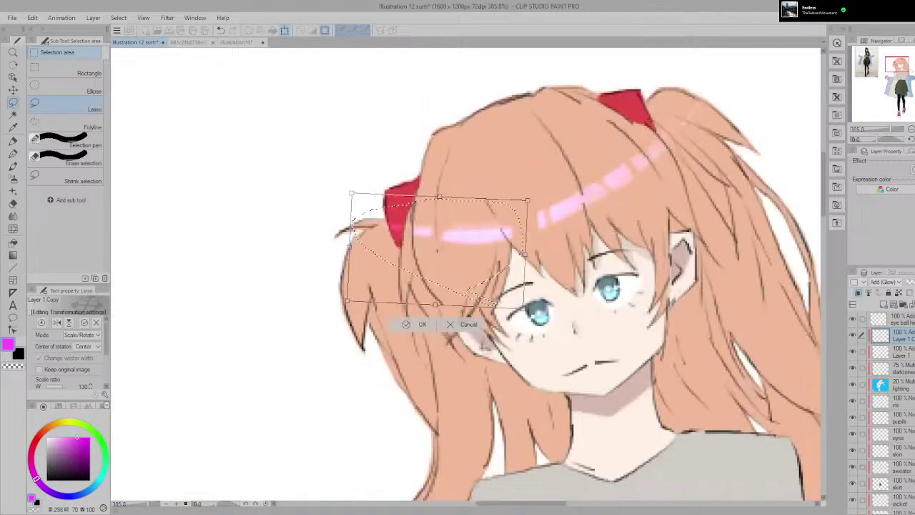
key(Return)
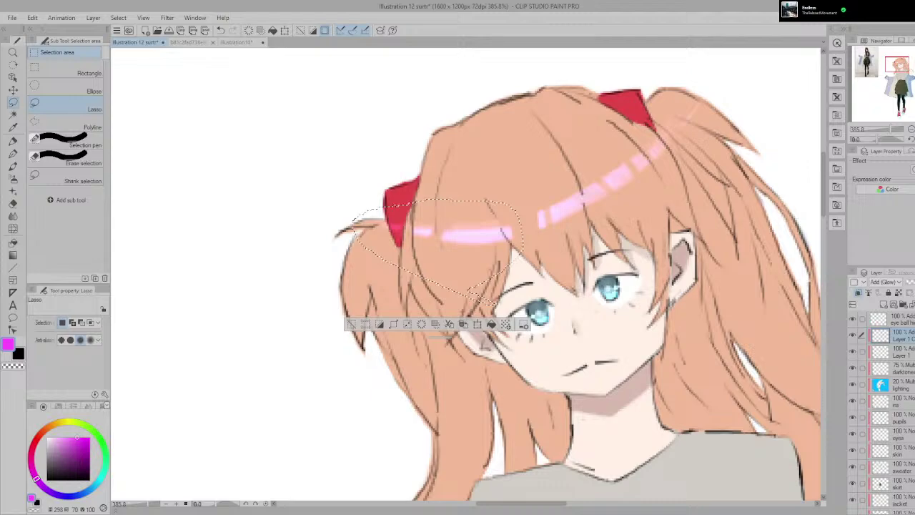
key(ctrl+d)
key(e)
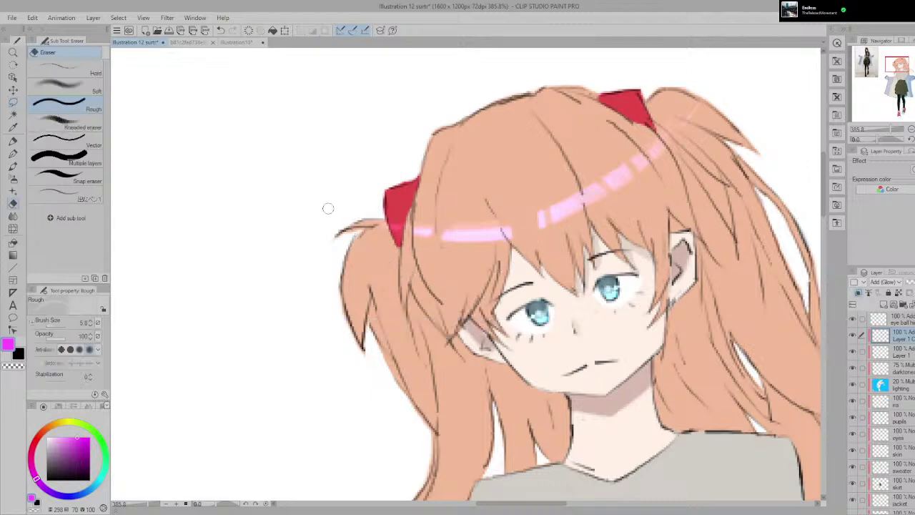
Step: Cut a thin gap near the inner end of the enlarged highlight segment with the Rough eraser
scroll(472, 266, down, 4)
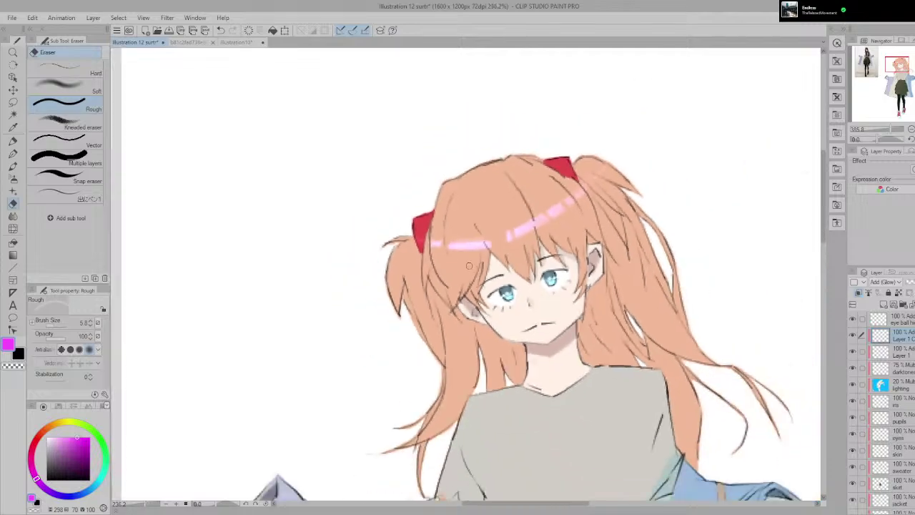
drag(472, 266, 431, 246)
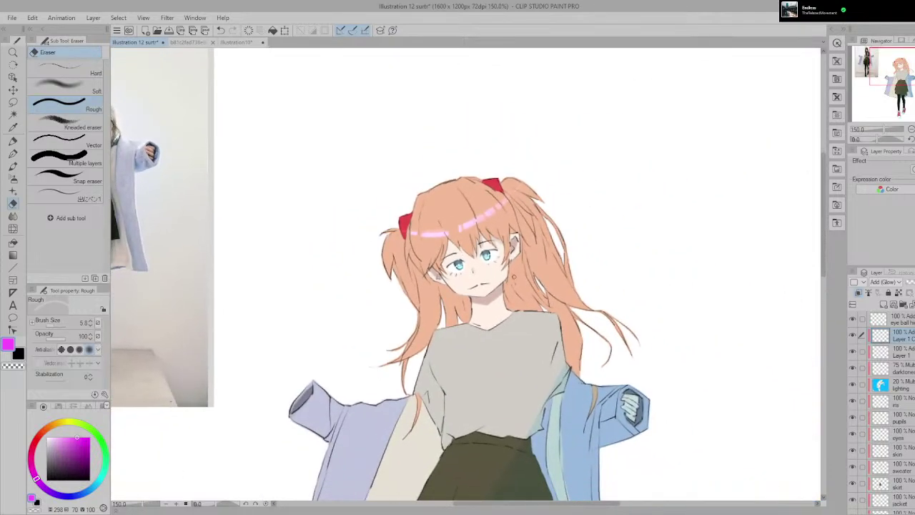
scroll(513, 276, up, 3)
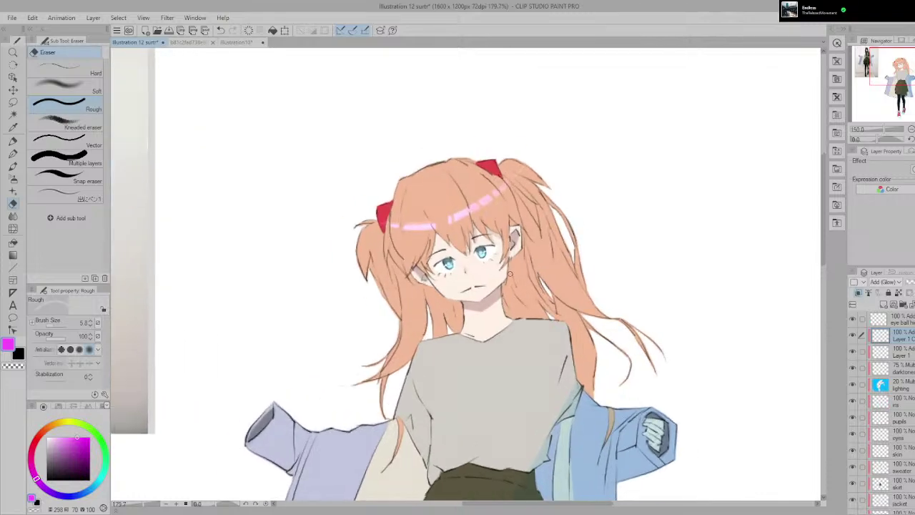
scroll(443, 236, up, 2)
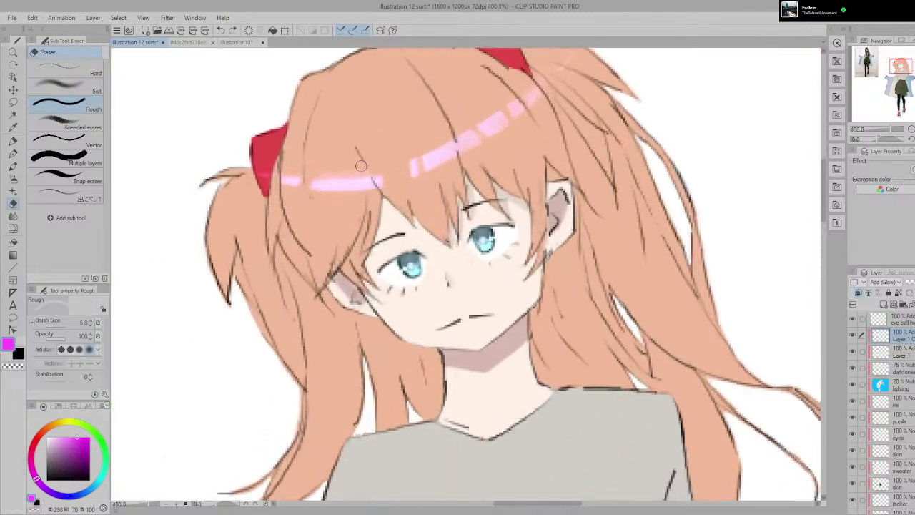
scroll(390, 223, down, 2)
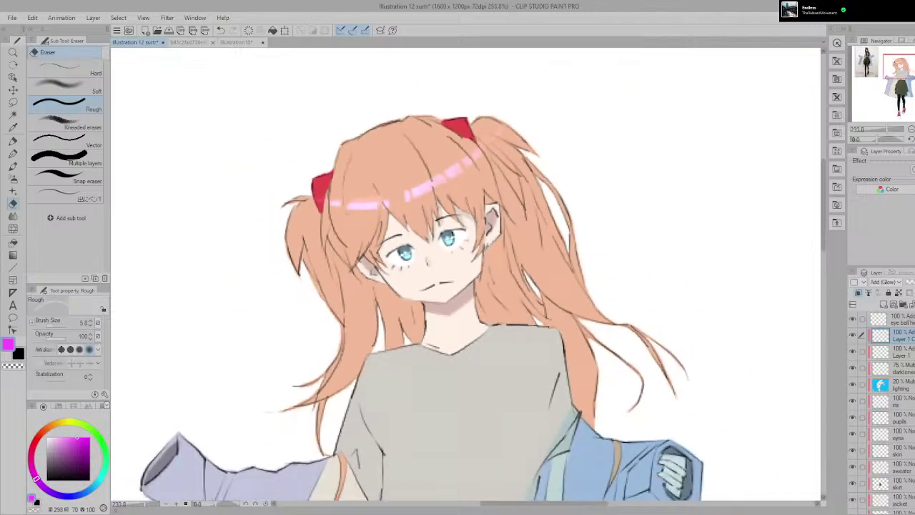
Step: Lasso the small separated highlight piece at the bangs, scale it to 105, and rotate and move it toward the wide highlight
click(13, 103)
scroll(368, 268, up, 2)
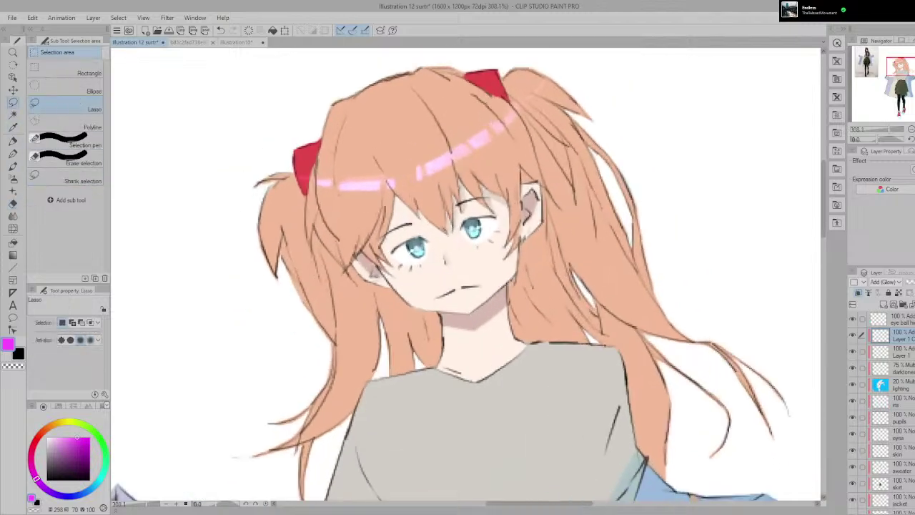
mouse_move(384, 163)
mouse_down()
mouse_move(393, 181)
mouse_move(422, 181)
mouse_move(403, 177)
mouse_up()
key(ctrl+t)
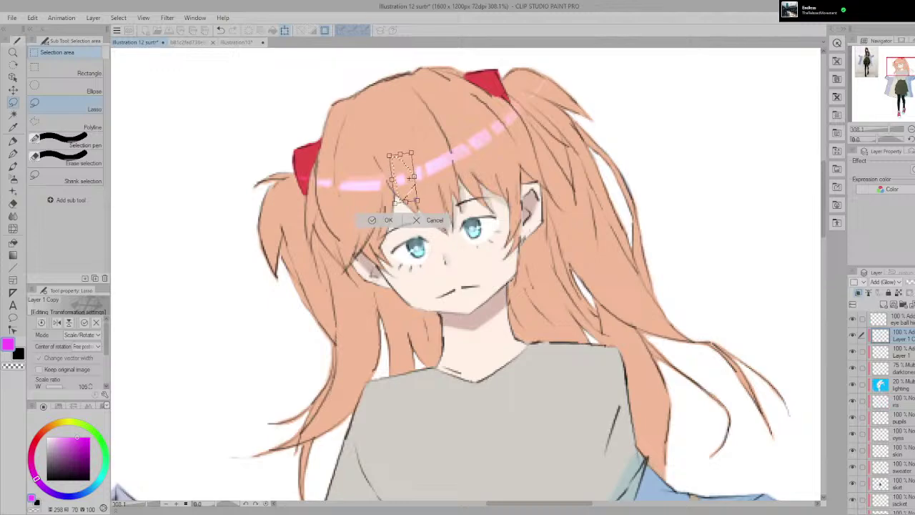
drag(396, 203, 414, 177)
key(Return)
Step: Lasso the long highlight segment above the bangs, rotate it slightly counterclockwise and nudge it toward the small inner piece
scroll(429, 157, down, 3)
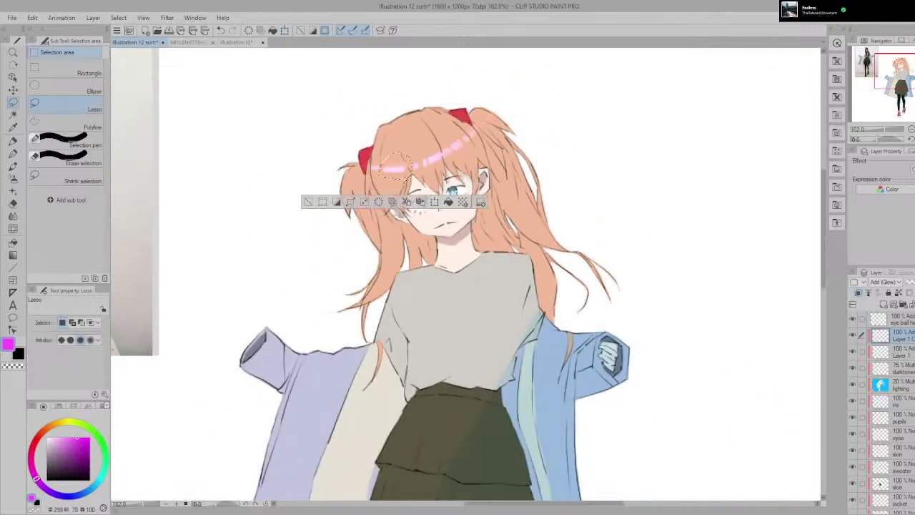
key(ctrl+t)
scroll(386, 168, up, 1)
scroll(397, 184, up, 2)
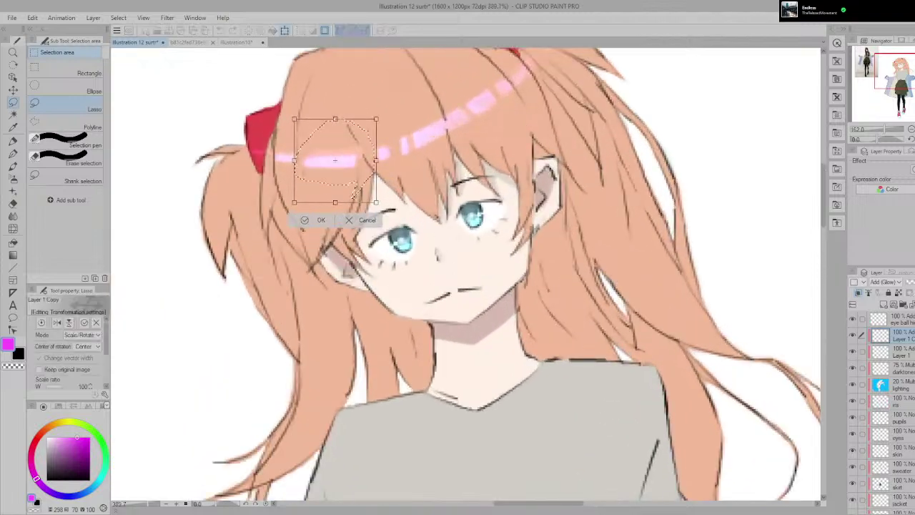
drag(390, 187, 390, 182)
drag(335, 161, 350, 161)
drag(356, 192, 362, 190)
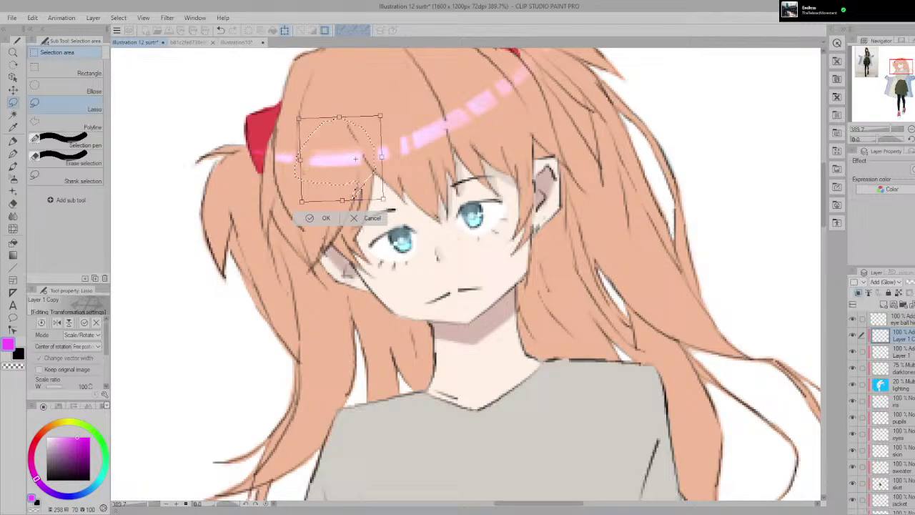
key(Return)
key(ctrl+d)
Step: Lasso the outermost highlight piece beside the smaller pigtail's red clip and rotate it slightly clockwise
scroll(363, 154, down, 3)
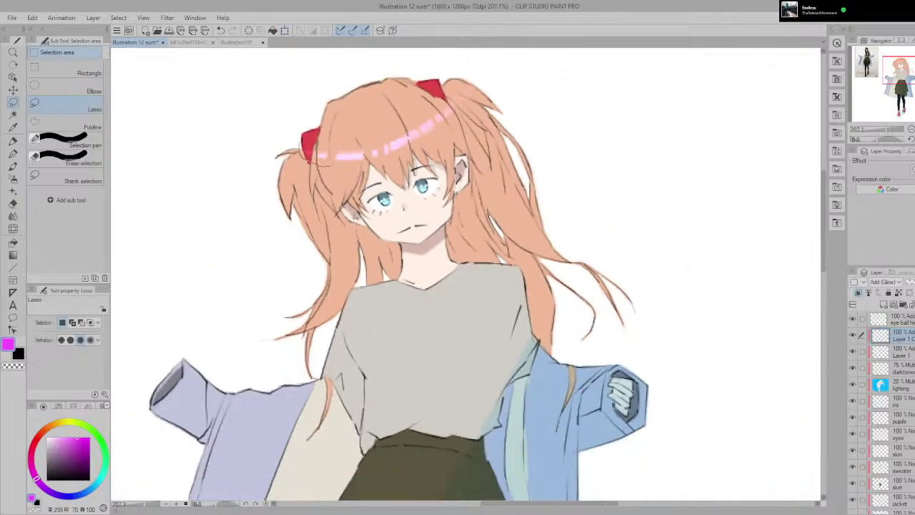
mouse_move(331, 166)
mouse_down()
mouse_move(332, 143)
mouse_move(344, 162)
mouse_move(327, 150)
mouse_up()
click(354, 184)
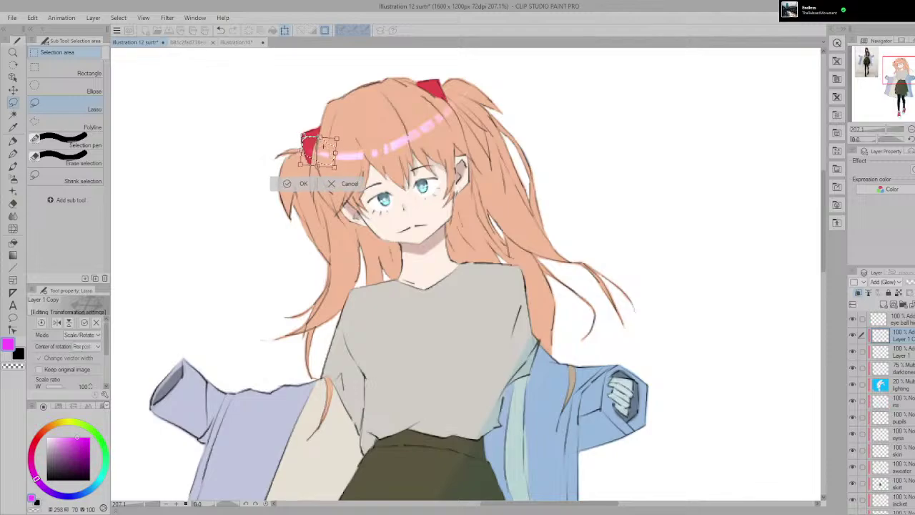
key(Return)
scroll(436, 264, down, 4)
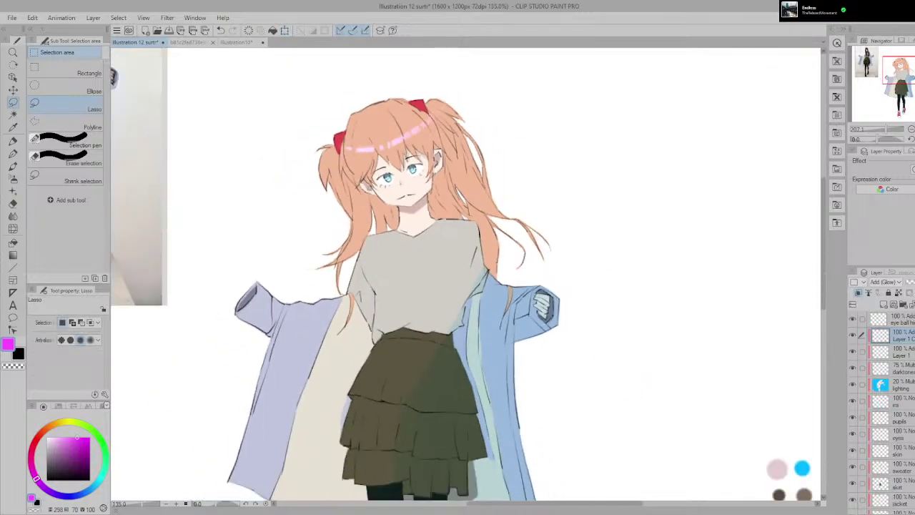
scroll(464, 165, up, 3)
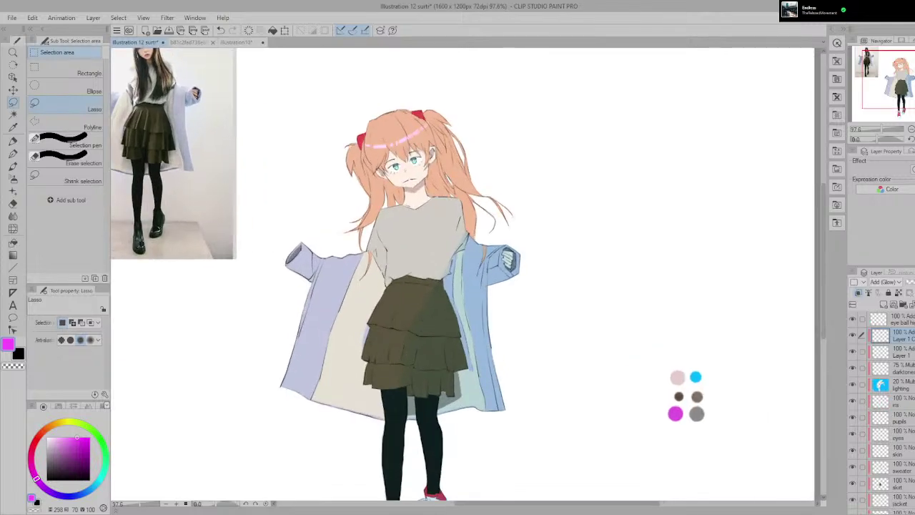
key(e)
scroll(455, 161, up, 1)
scroll(455, 161, down, 1)
drag(456, 161, 453, 204)
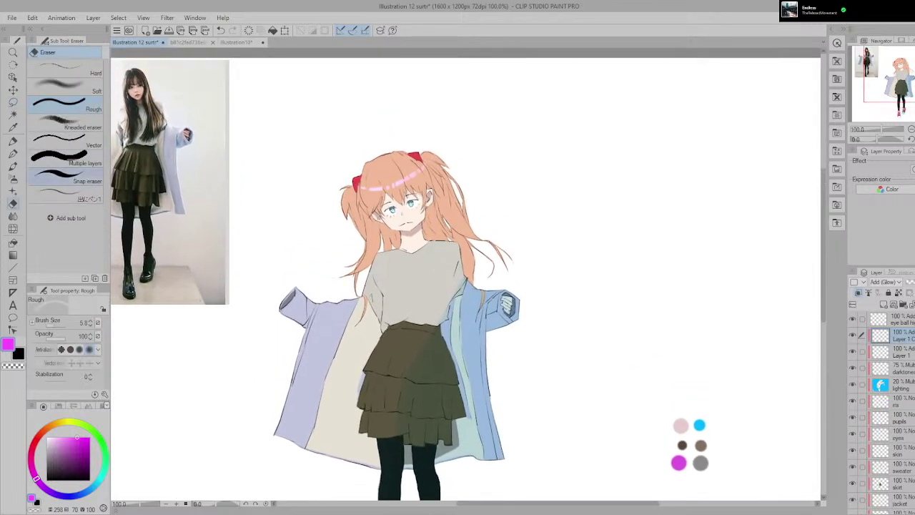
Step: Switch to the Soft eraser and set its brush density to 42 for softening the hair highlight
click(64, 86)
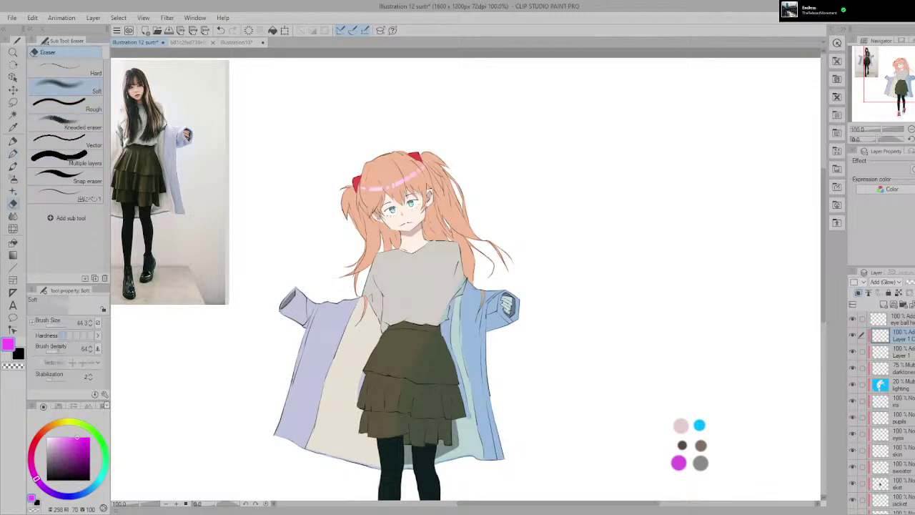
drag(62, 351, 65, 351)
scroll(365, 209, up, 3)
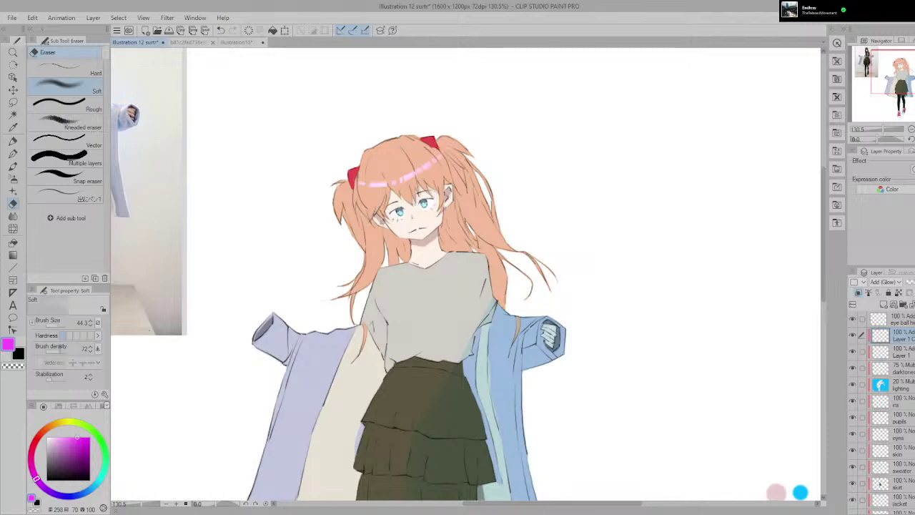
click(53, 351)
scroll(471, 167, up, 1)
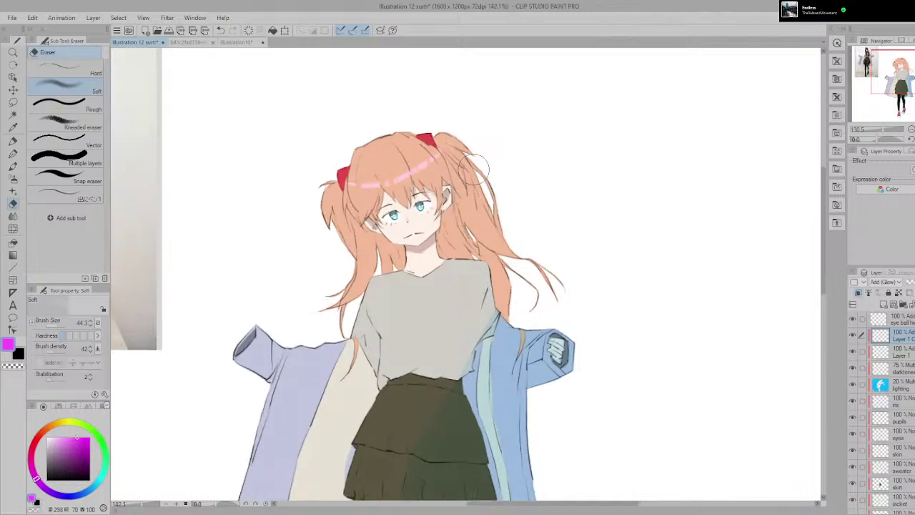
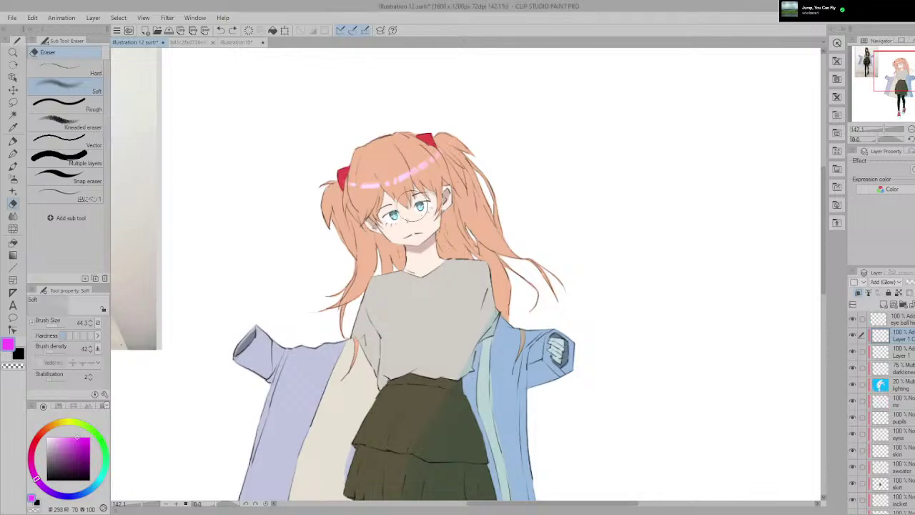
Step: Duplicate the hair highlight layer and merge the copies down into Layer 1
scroll(329, 220, up, 2)
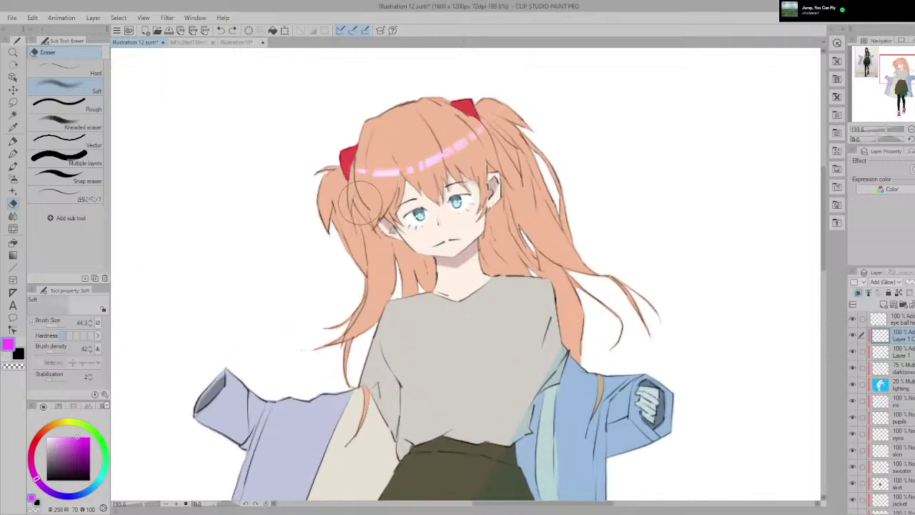
scroll(674, 208, up, 1)
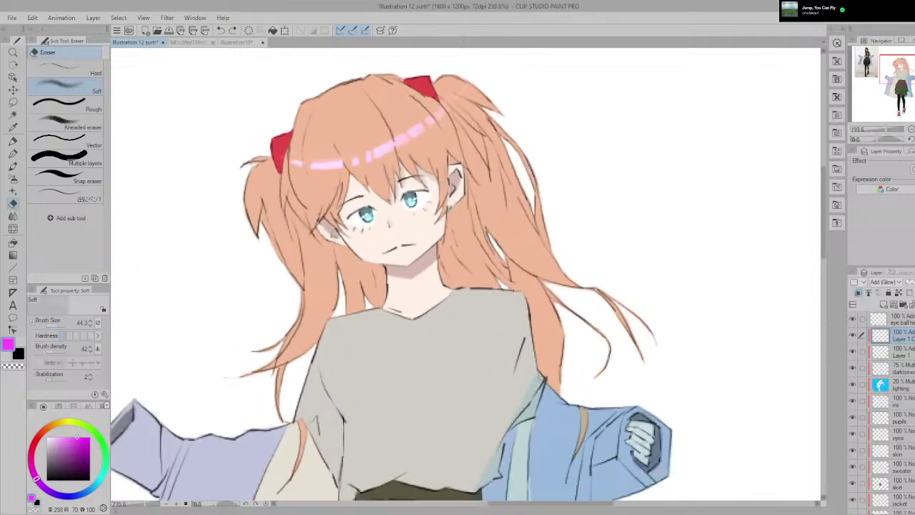
scroll(433, 217, up, 2)
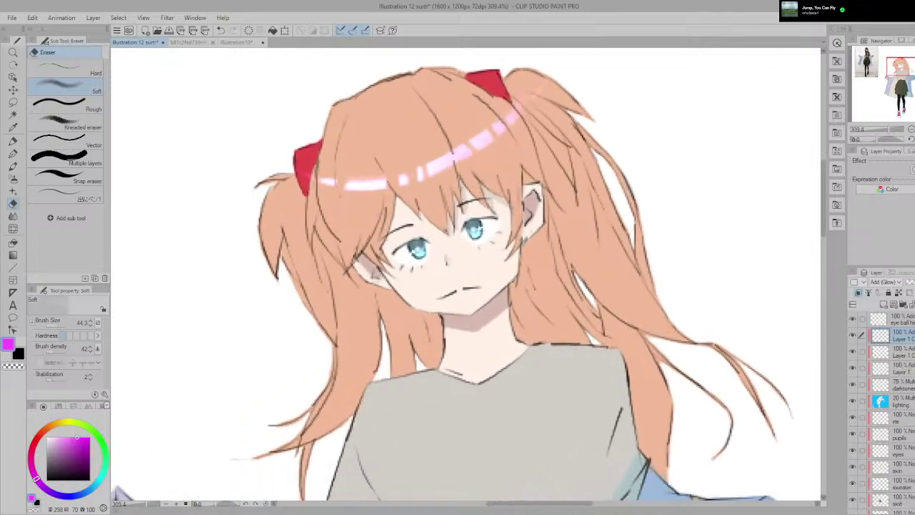
scroll(608, 263, down, 3)
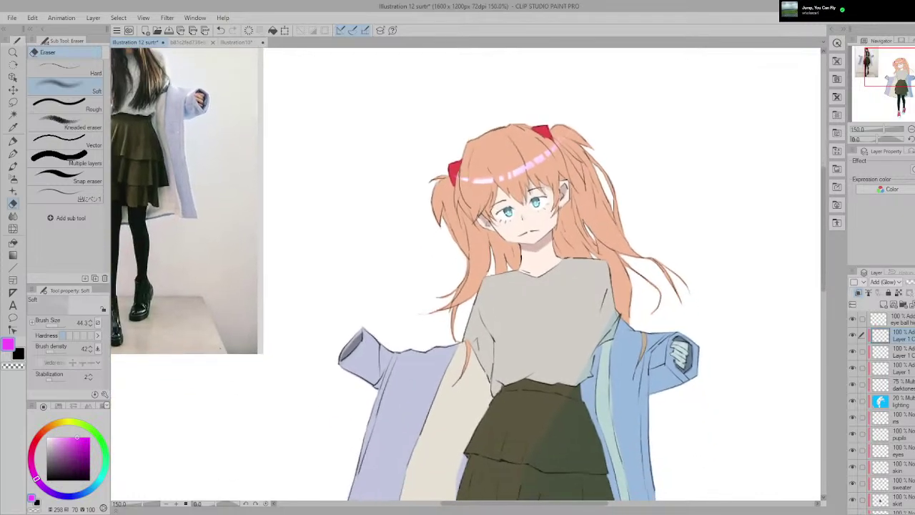
scroll(619, 218, down, 2)
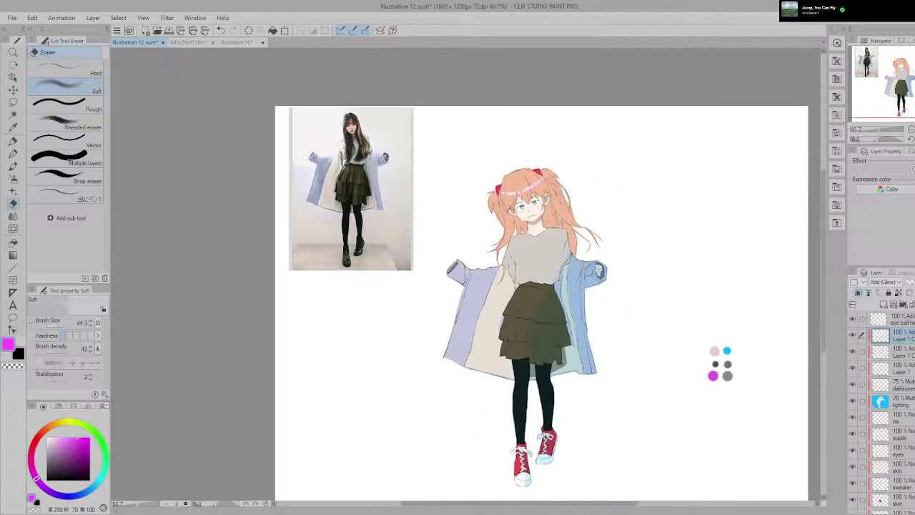
scroll(563, 243, up, 1)
drag(575, 248, 546, 230)
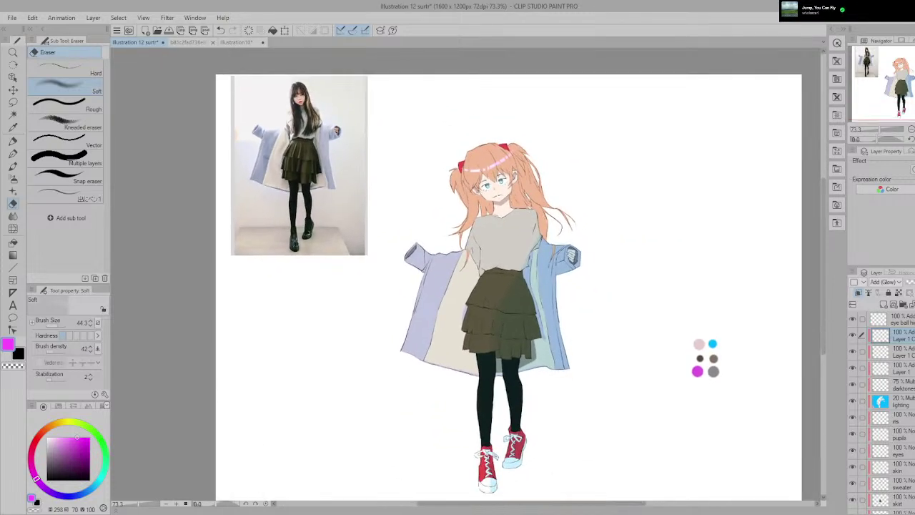
key(ctrl+e)
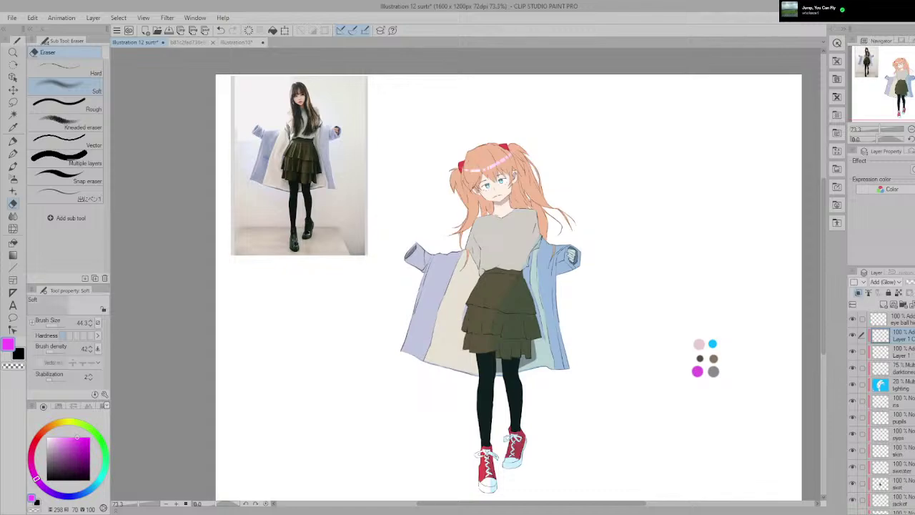
key(ctrl+e)
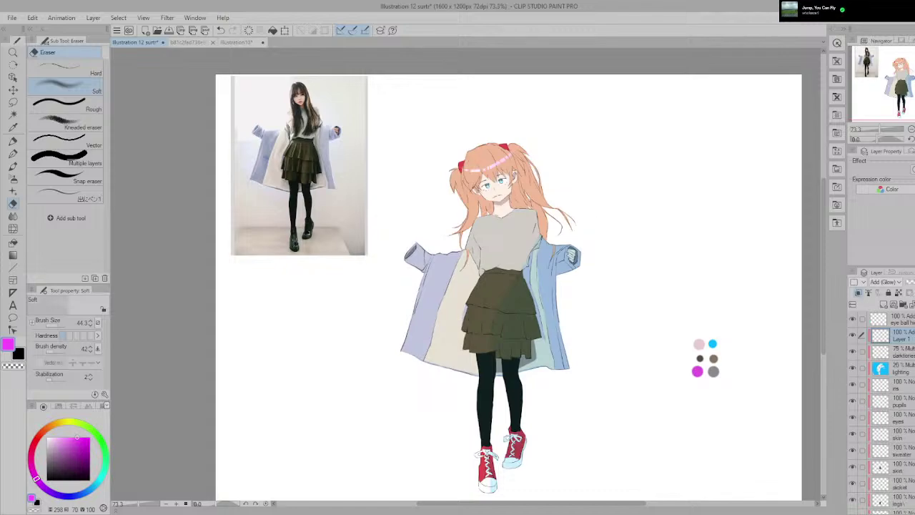
Step: Examine the merged hair highlight up close and against the whole figure
scroll(543, 202, up, 4)
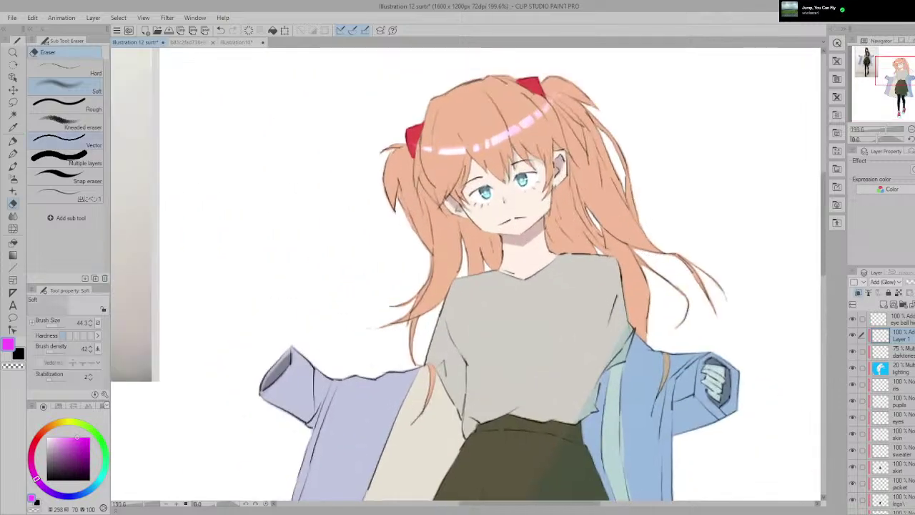
click(63, 103)
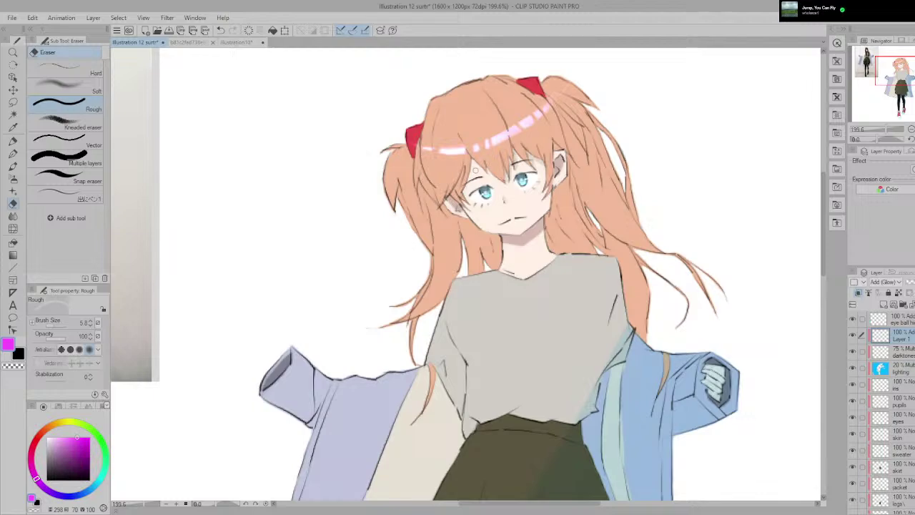
click(64, 84)
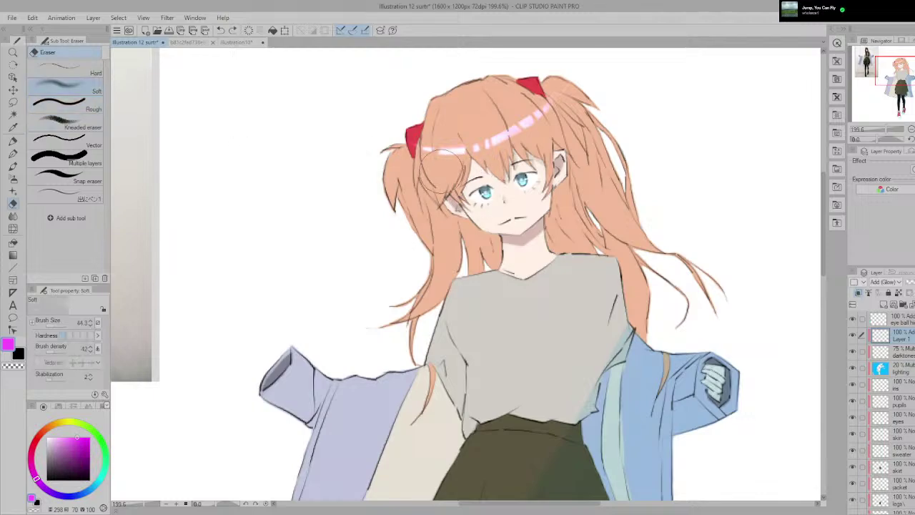
scroll(469, 182, down, 4)
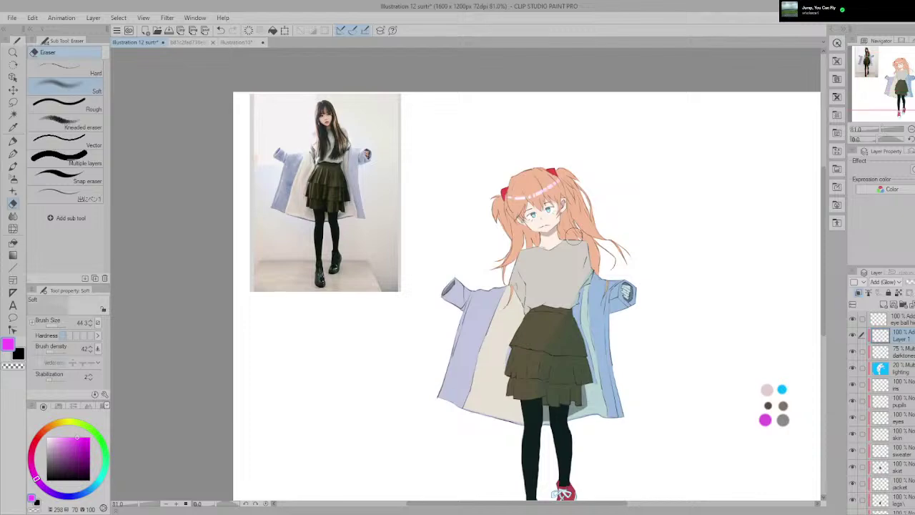
drag(608, 253, 556, 189)
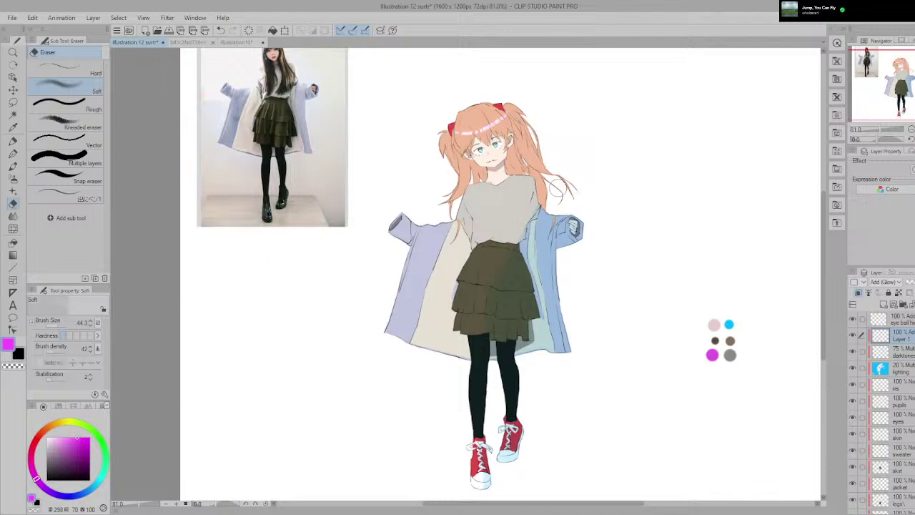
scroll(550, 269, up, 2)
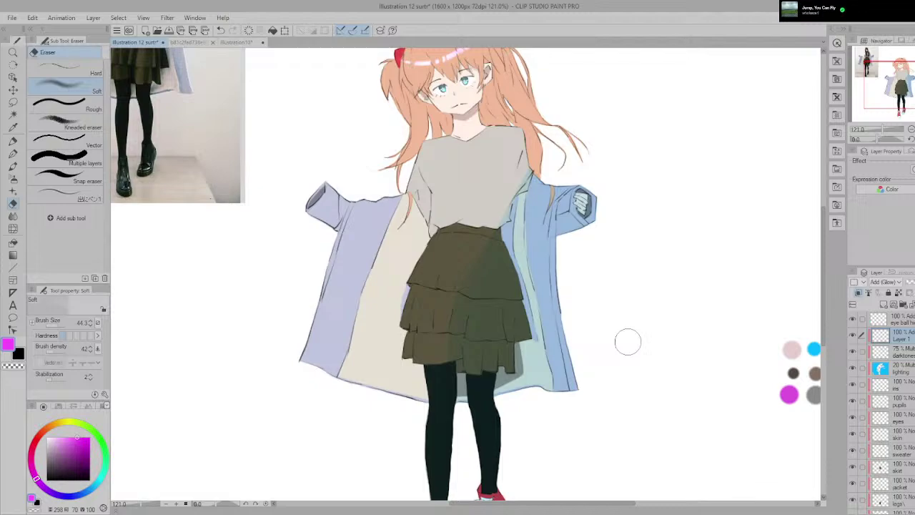
scroll(628, 341, down, 1)
drag(482, 256, 524, 316)
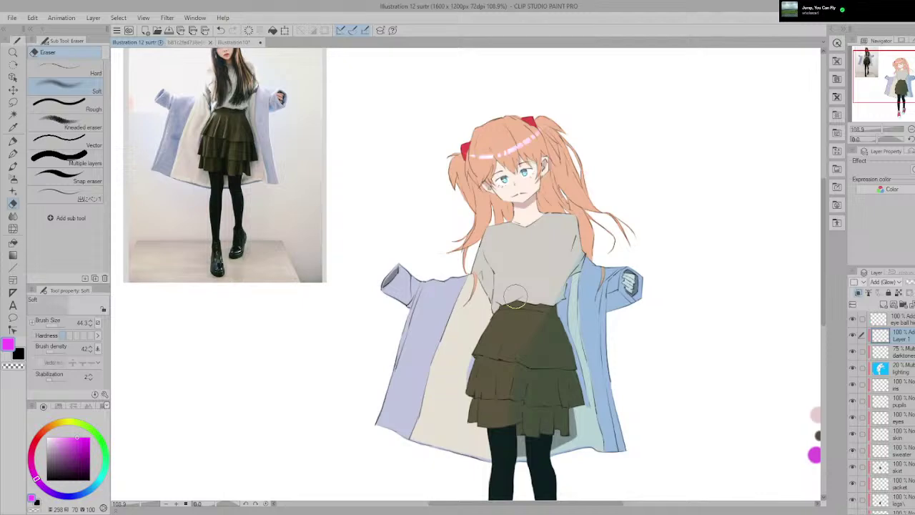
scroll(517, 306, down, 1)
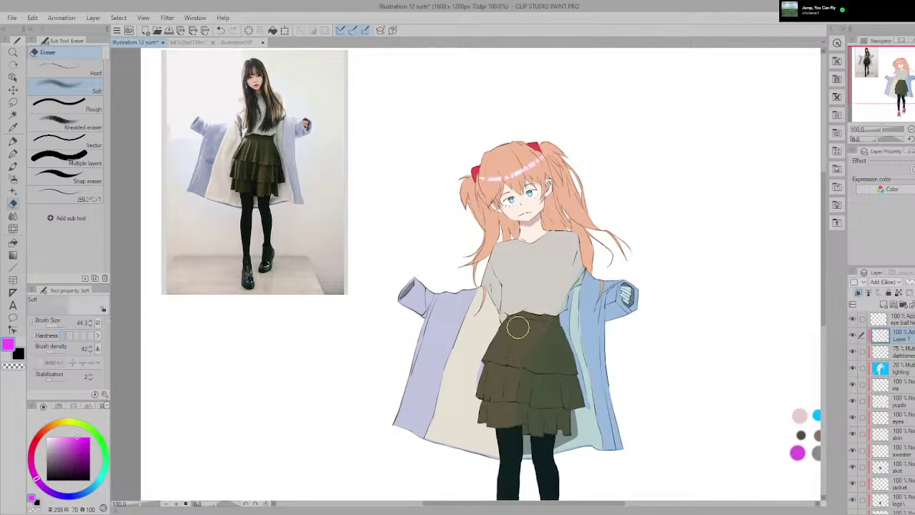
scroll(464, 200, up, 4)
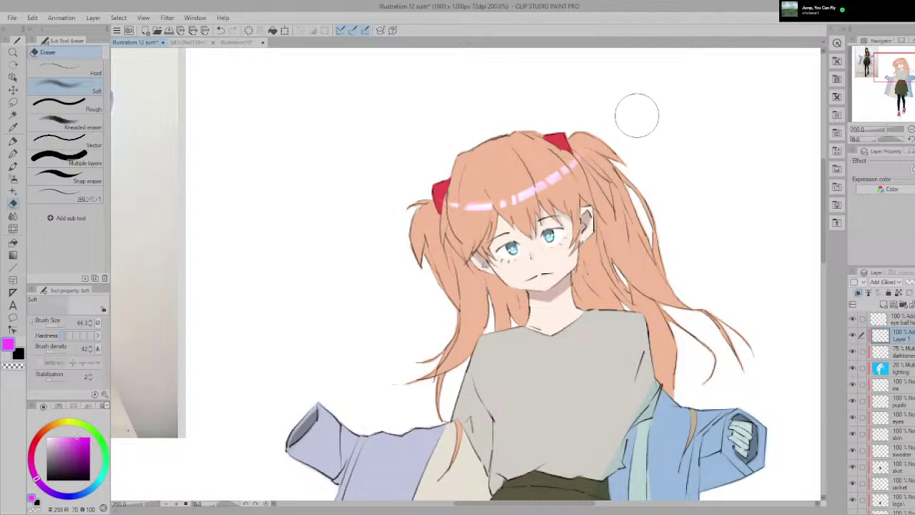
scroll(637, 116, down, 4)
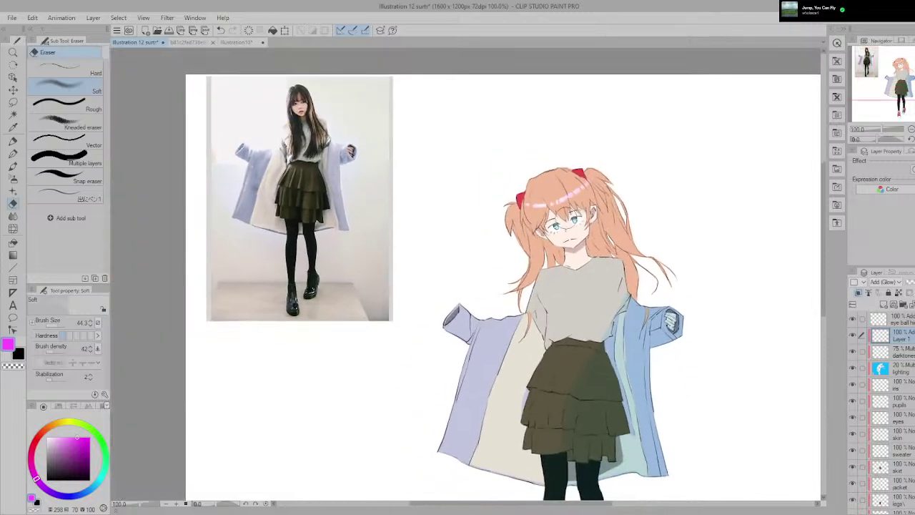
Step: Cut thin gaps through the long highlight segment nearer the smaller pigtail with the Soft eraser at brush size 3.5
scroll(561, 227, up, 4)
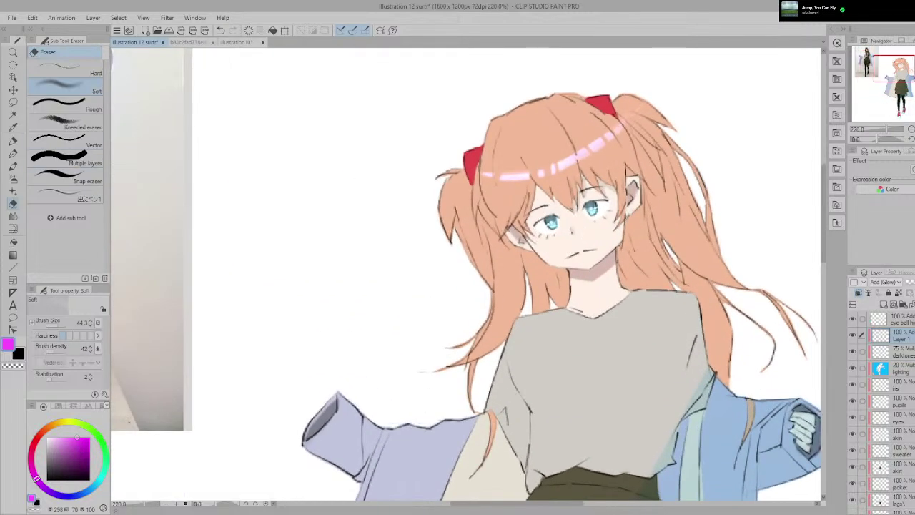
scroll(599, 245, up, 2)
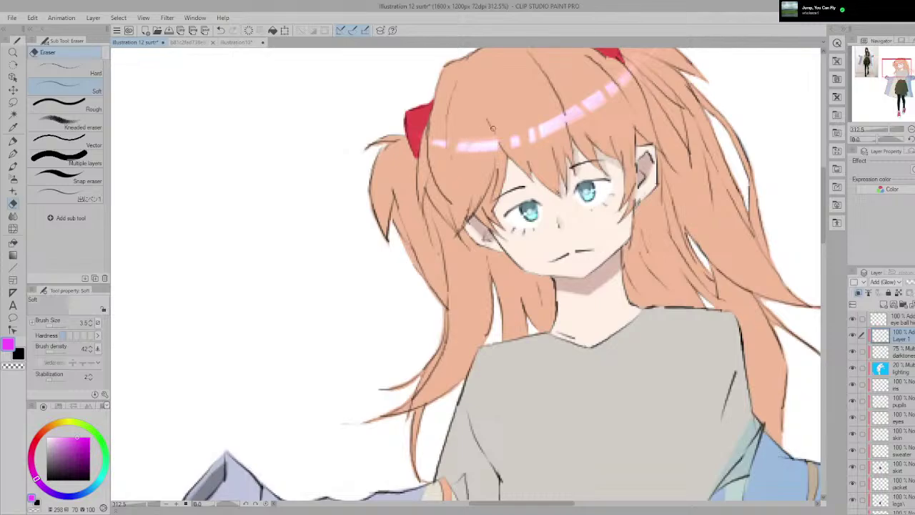
scroll(483, 190, down, 2)
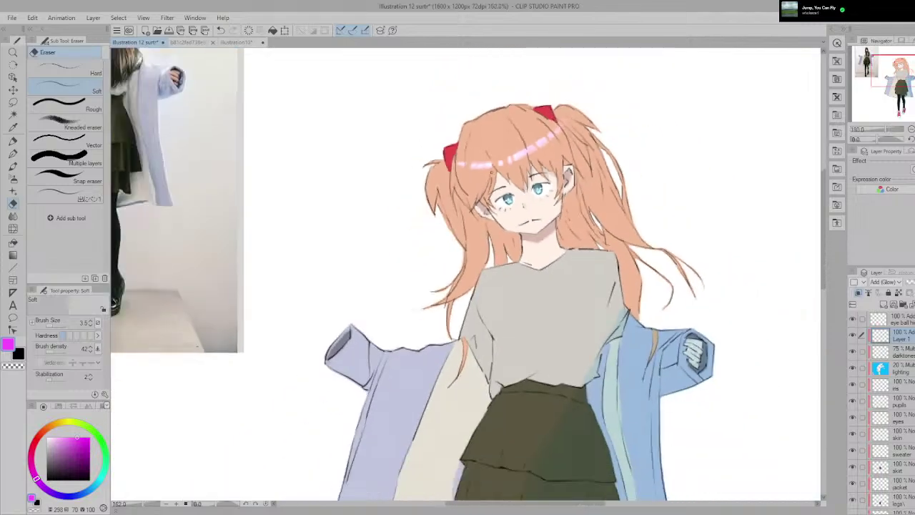
scroll(485, 172, up, 3)
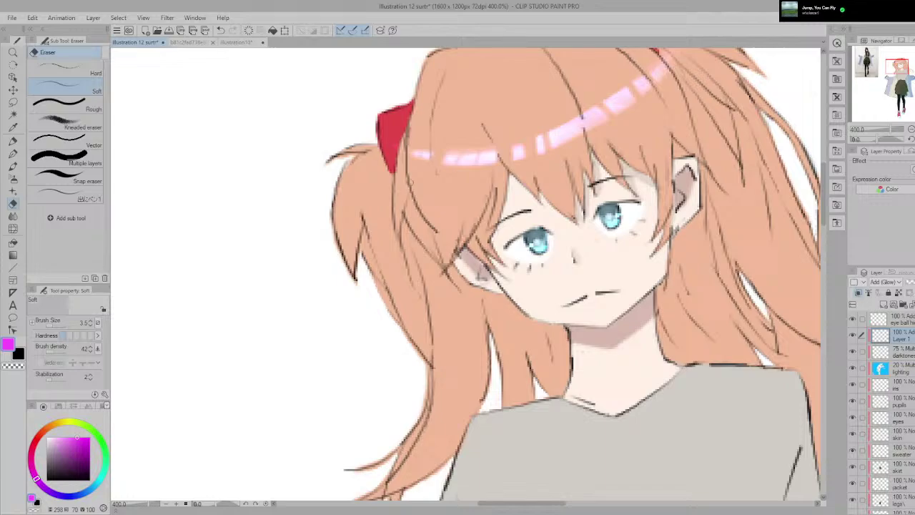
scroll(417, 190, down, 5)
scroll(417, 189, up, 5)
Step: Lasso the outermost highlight piece beside the smaller pigtail's red clip, nudge it slightly inward and clear the selection
key(m)
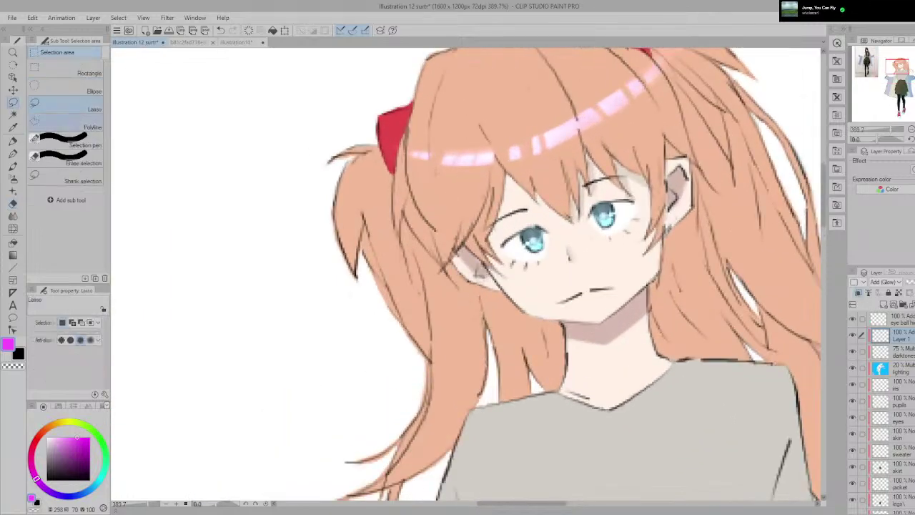
mouse_move(411, 178)
mouse_down()
mouse_move(443, 146)
mouse_move(427, 175)
mouse_move(457, 181)
mouse_up()
click(441, 200)
drag(427, 154, 429, 153)
scroll(429, 153, down, 3)
key(Return)
key(ctrl+d)
scroll(428, 153, down, 3)
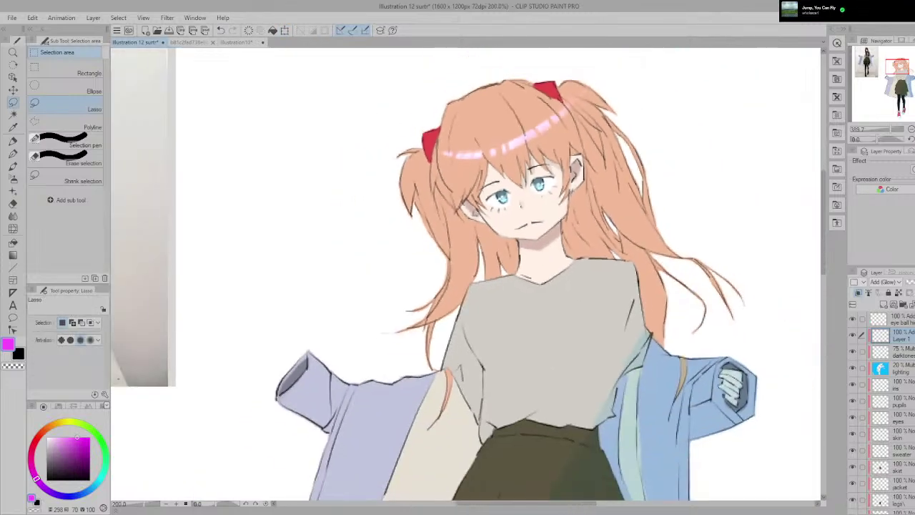
Step: Examine the hair highlight's shape and balance with the canvas view mirrored horizontally and in its normal orientation
scroll(428, 153, up, 5)
scroll(474, 160, up, 1)
drag(455, 135, 417, 183)
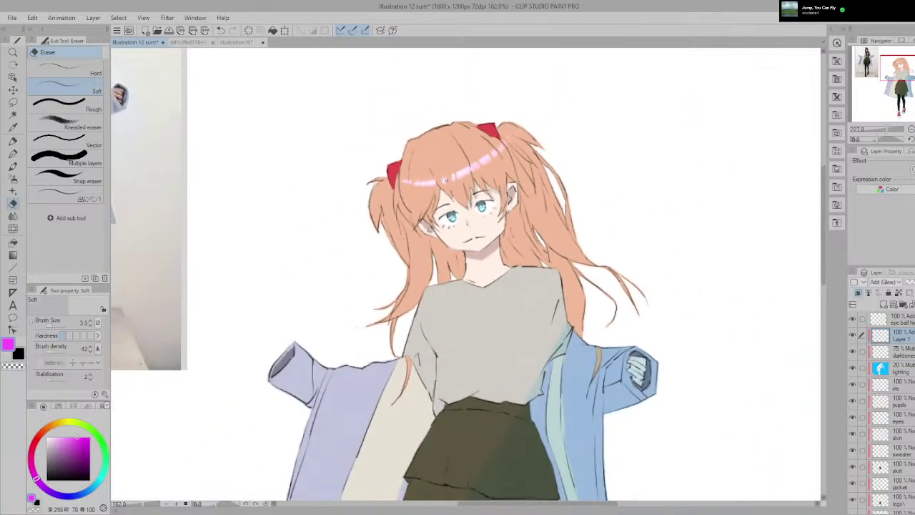
scroll(478, 165, up, 1)
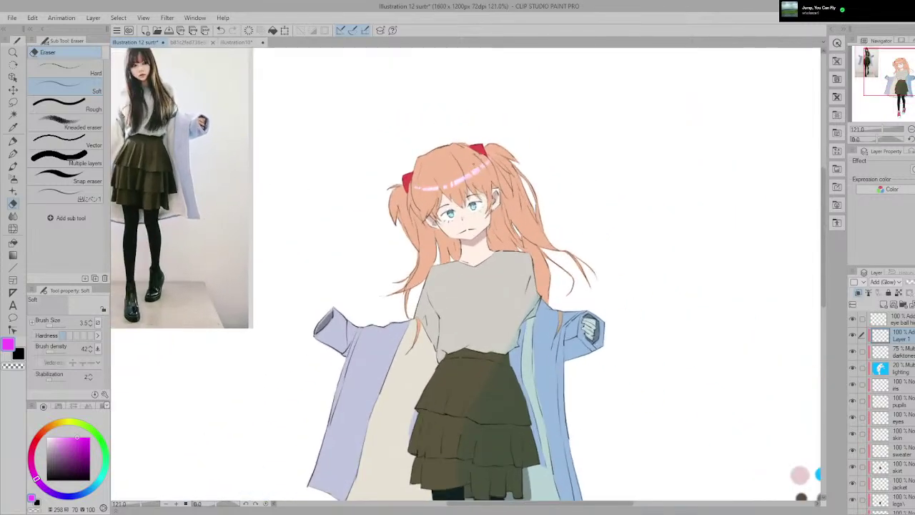
scroll(477, 188, up, 5)
key(h)
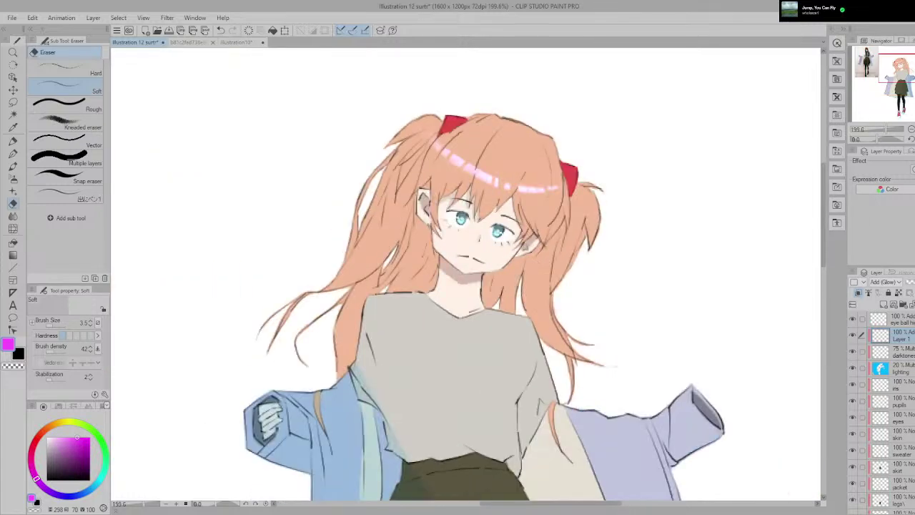
key(h)
key(h)
key(h)
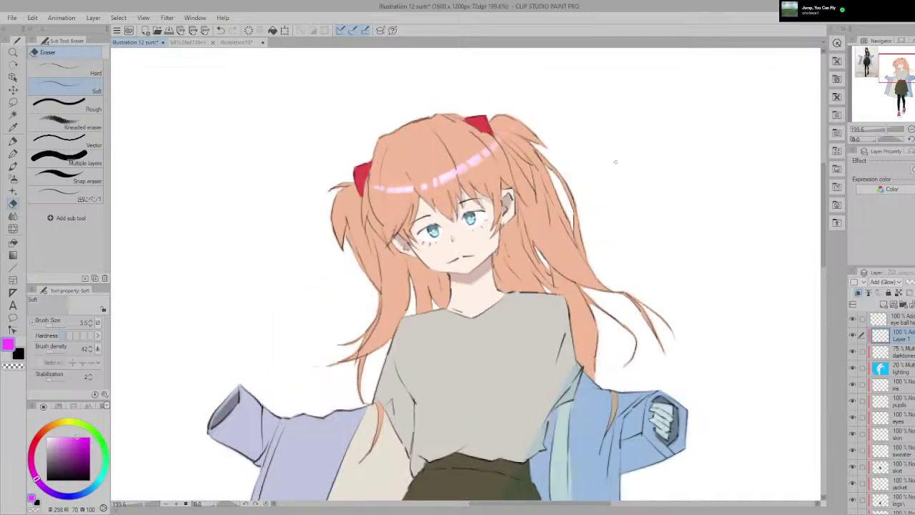
scroll(470, 148, up, 3)
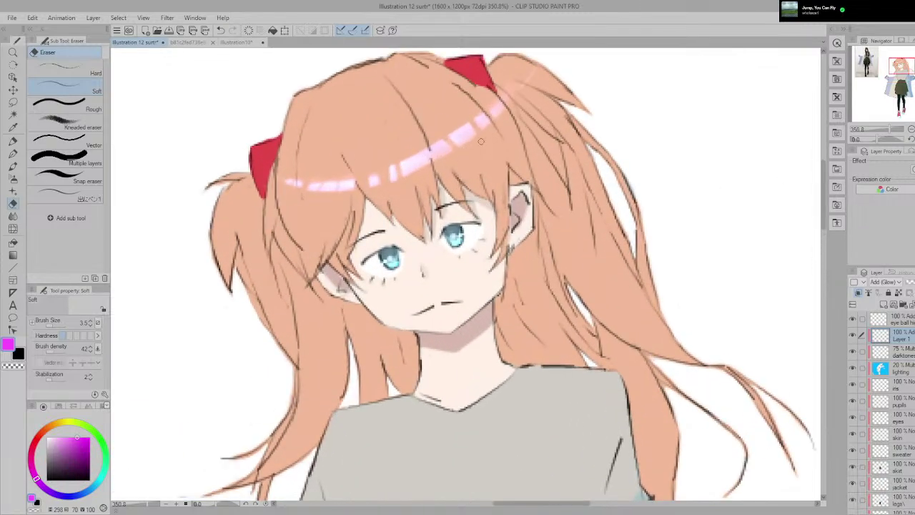
scroll(451, 327, down, 5)
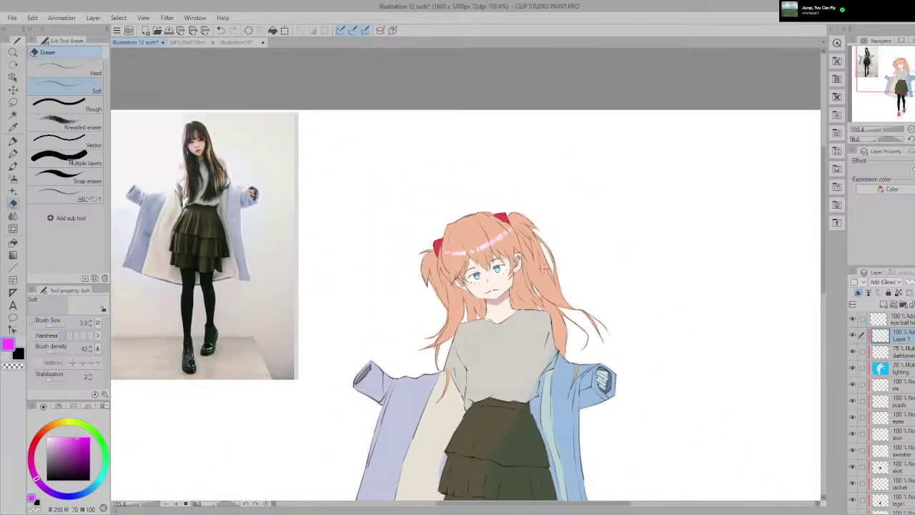
Step: Add a new layer directly above the eyeball highlight layer
scroll(452, 328, up, 3)
key(m)
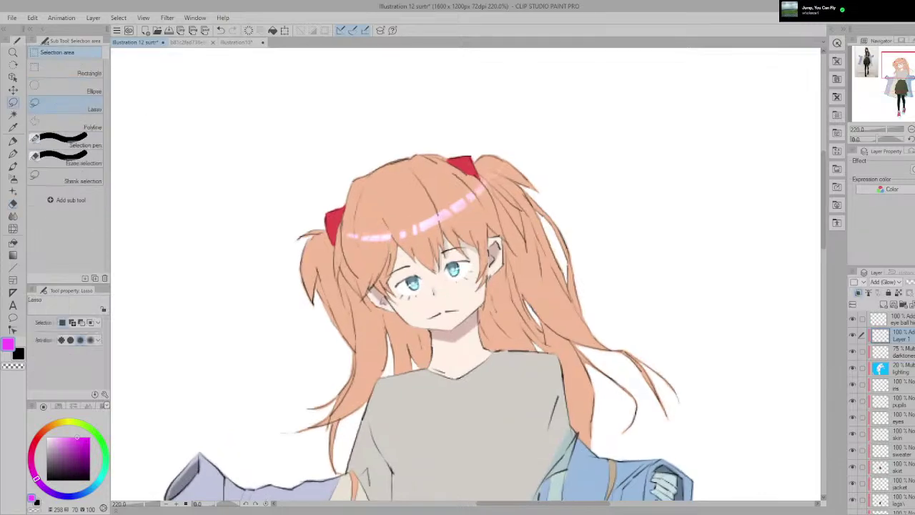
scroll(464, 322, down, 2)
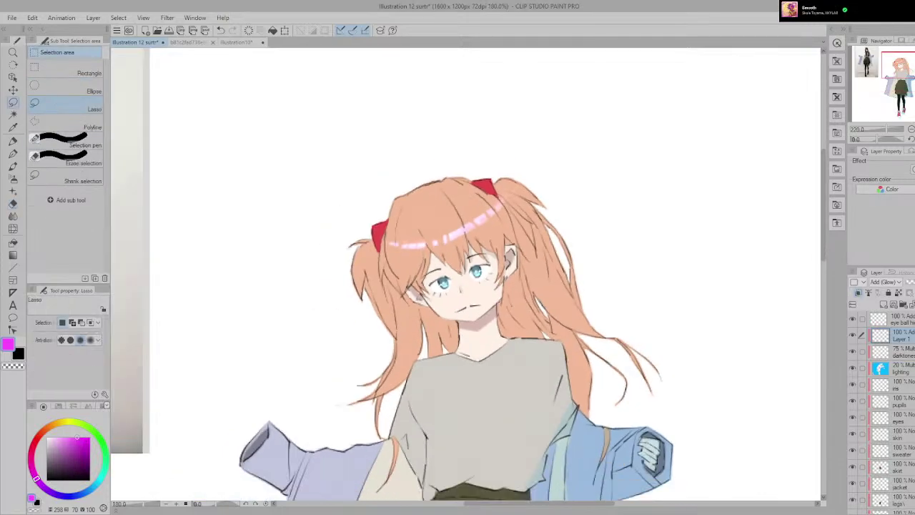
scroll(603, 294, down, 1)
drag(602, 294, 550, 182)
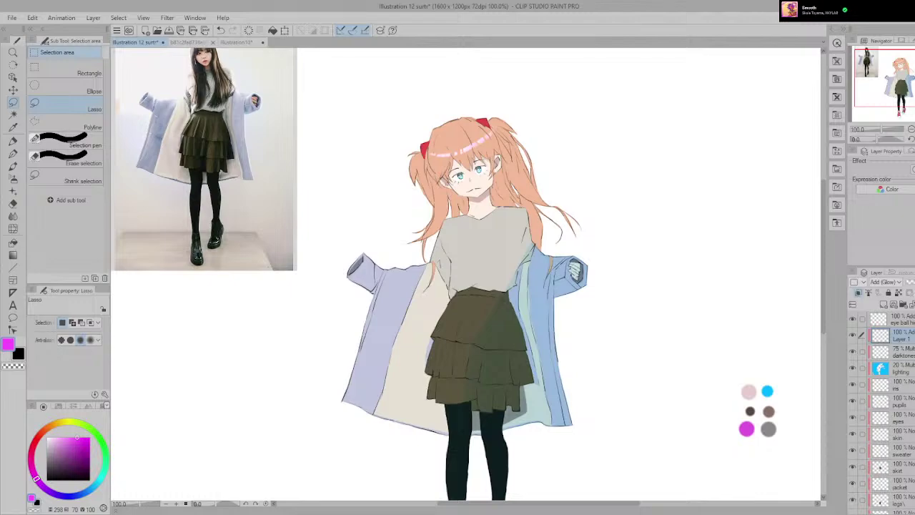
click(902, 320)
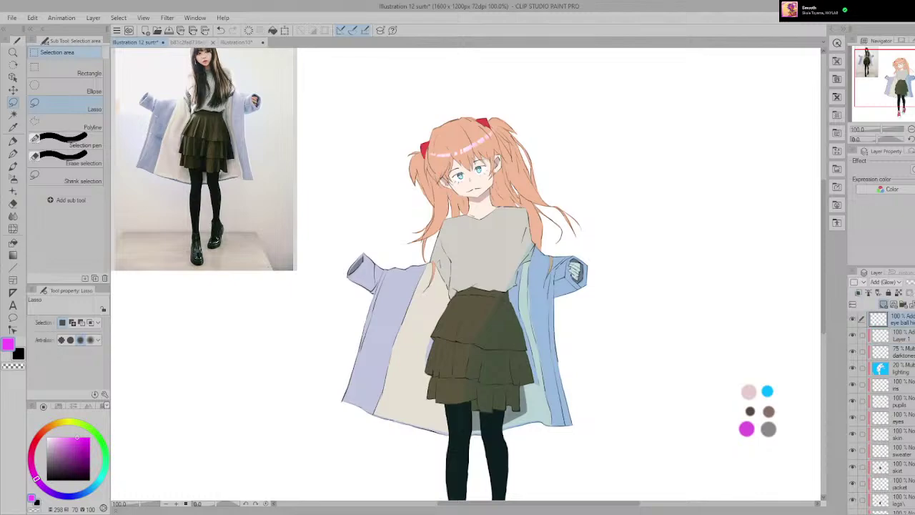
click(883, 304)
Step: Examine the seated figure in Illustration10 as a colour reference and return to the Illustration 12 canvas
click(229, 42)
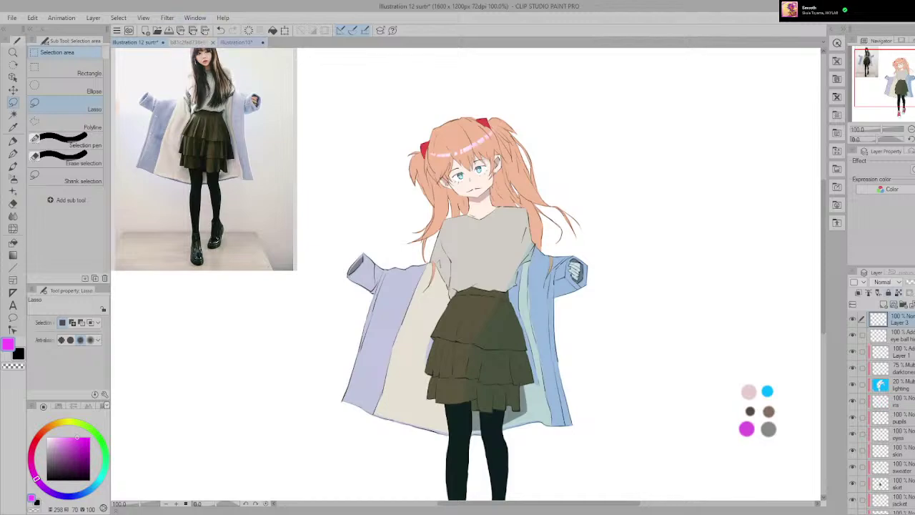
scroll(458, 256, down, 1)
scroll(893, 407, up, 3)
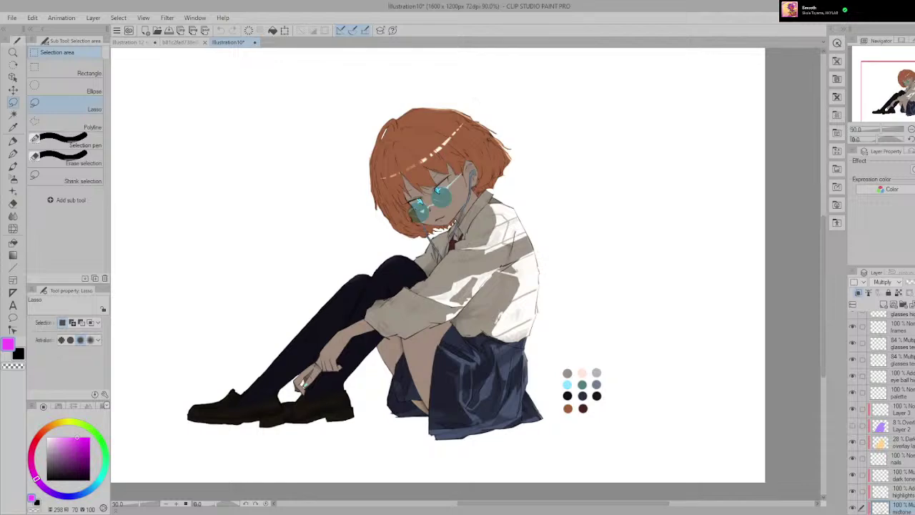
click(135, 42)
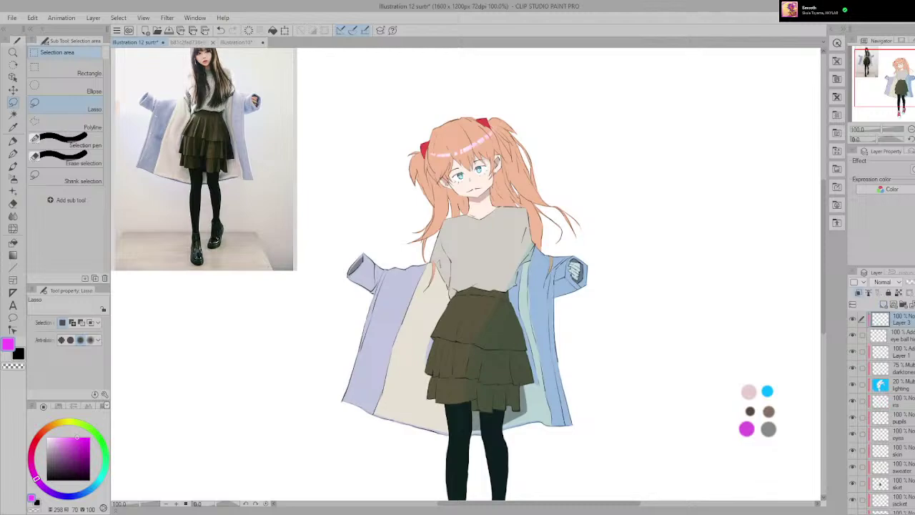
Step: Clip the new layer, set it to Overlay, and mix a muted blue from the palette's blue dot for the Milli pen
key(p)
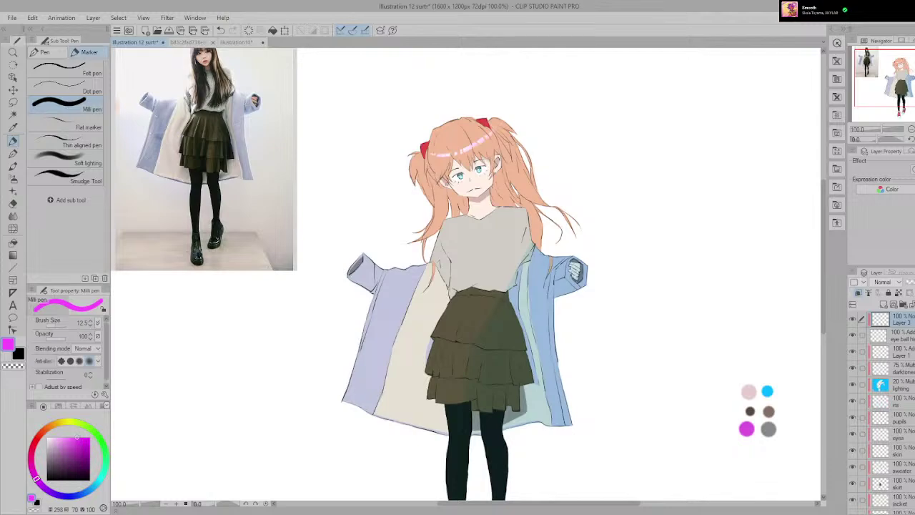
scroll(633, 301, down, 3)
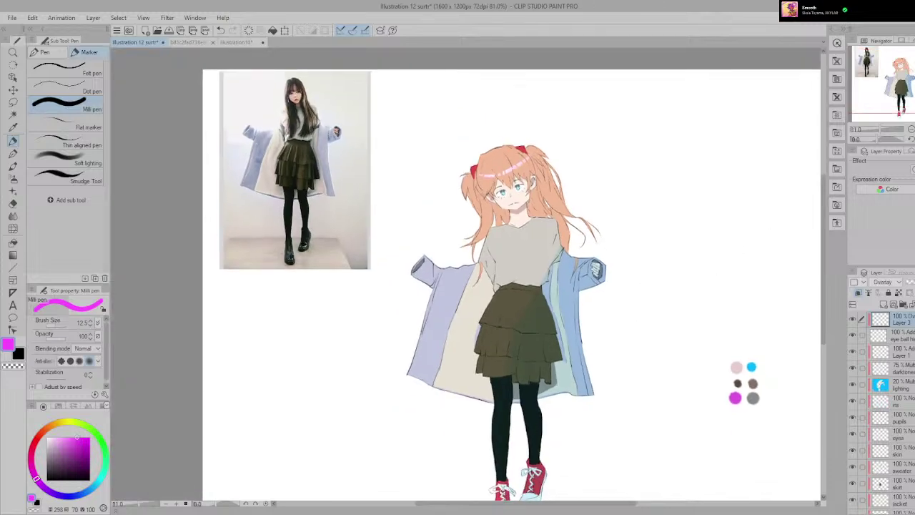
scroll(563, 270, up, 1)
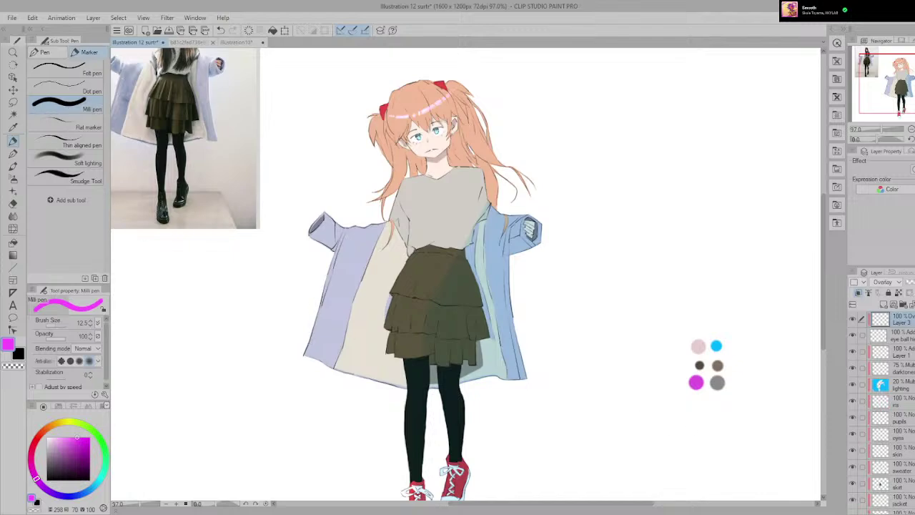
click(100, 478)
click(12, 127)
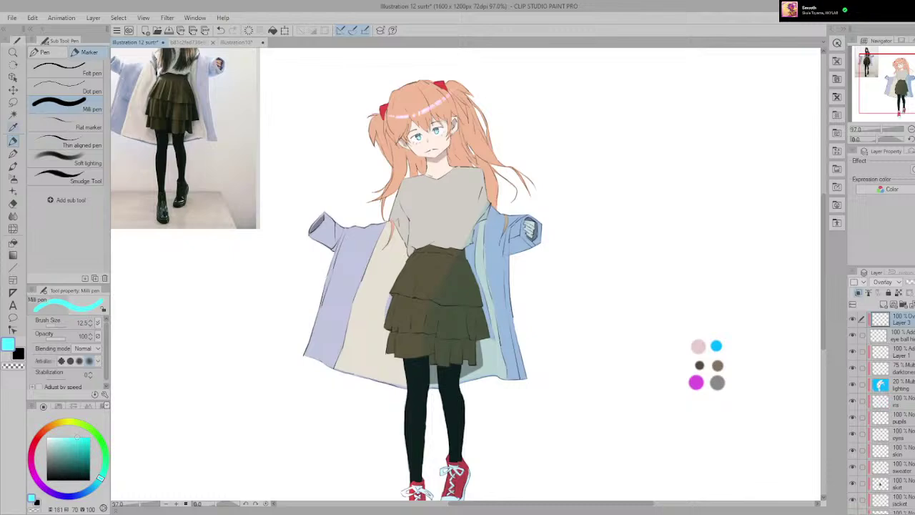
click(717, 347)
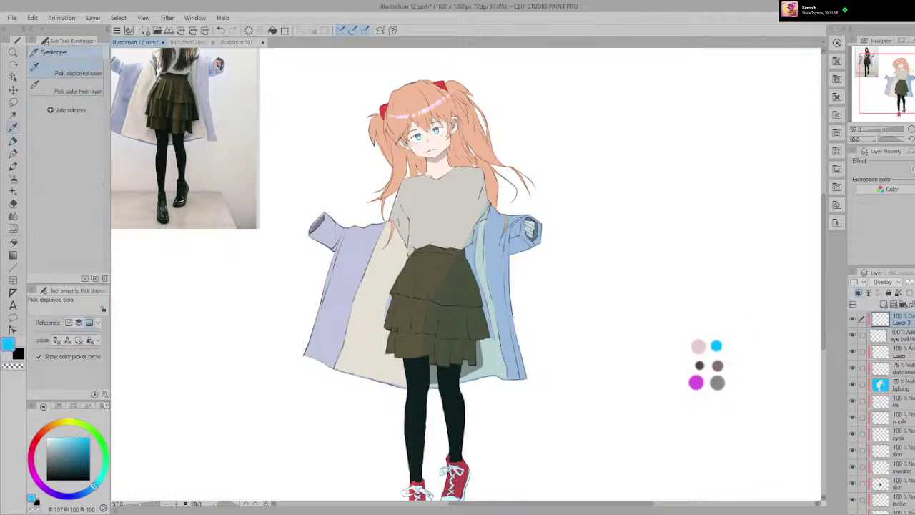
click(76, 448)
key(p)
Step: Move the Overlay layer beneath the eyeball highlight layer and set its opacity to 64%
drag(371, 344, 354, 367)
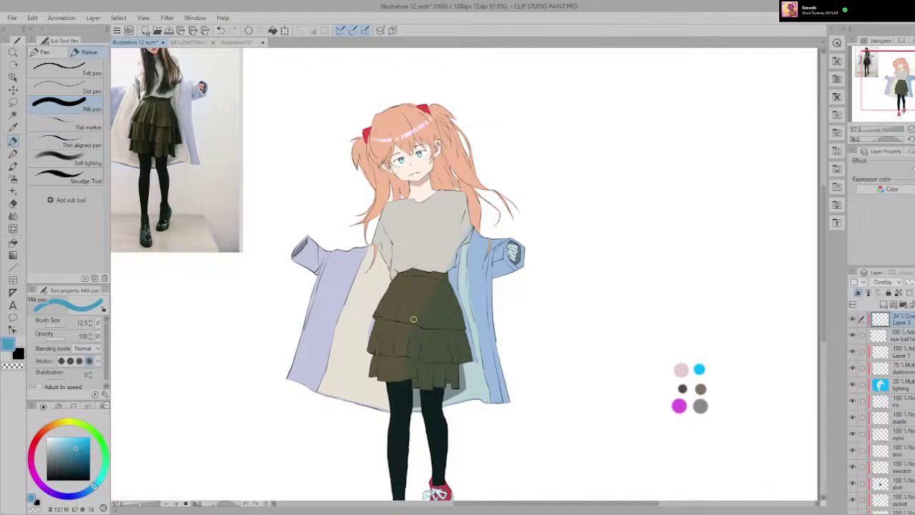
scroll(524, 323, up, 3)
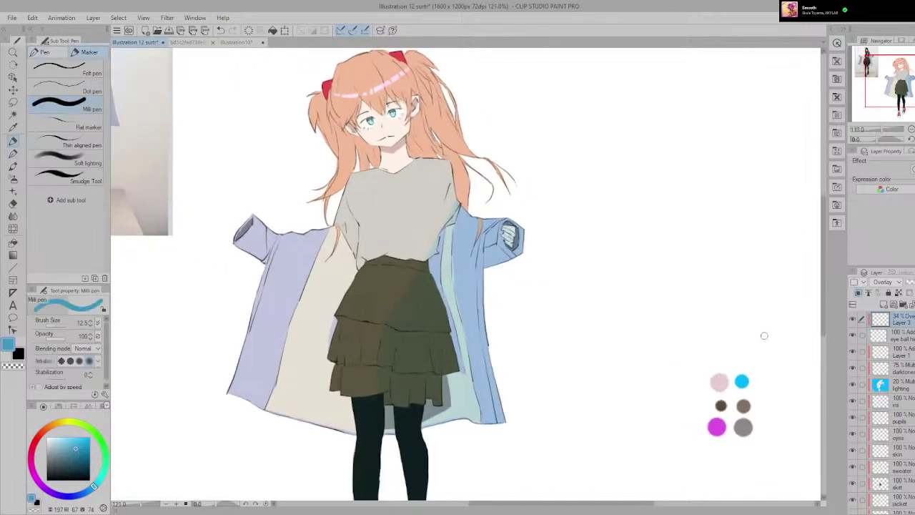
drag(886, 319, 886, 344)
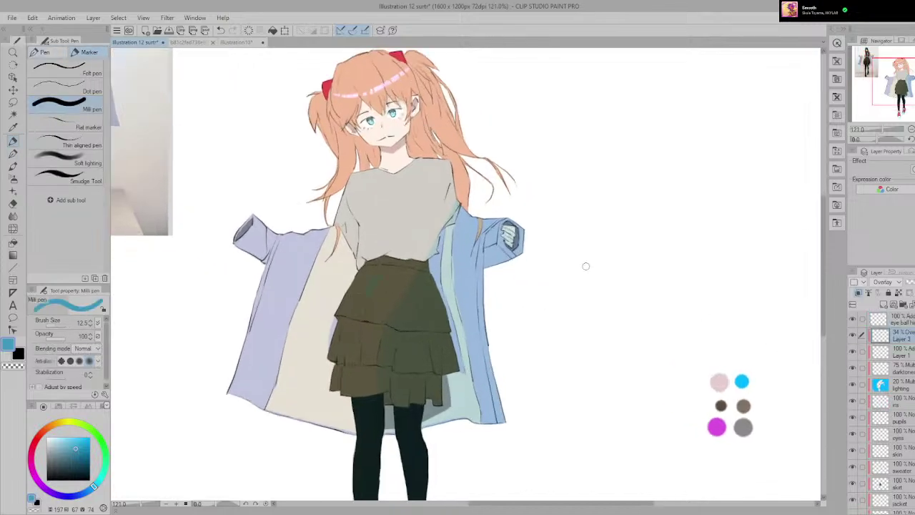
scroll(441, 187, down, 3)
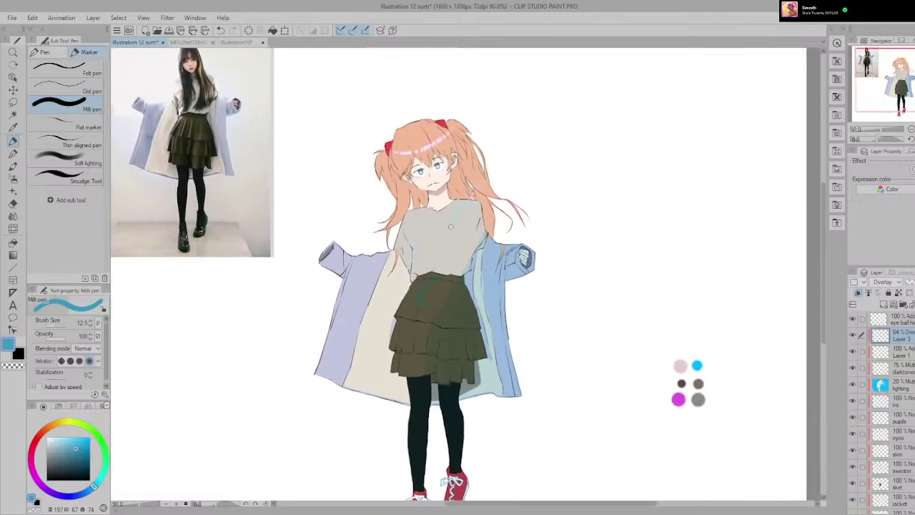
scroll(451, 227, up, 1)
Step: Try a blue Overlay wash across the hair, sweater, skirt and darker coat side with the Milli pen at brush size 73.7
drag(56, 323, 94, 323)
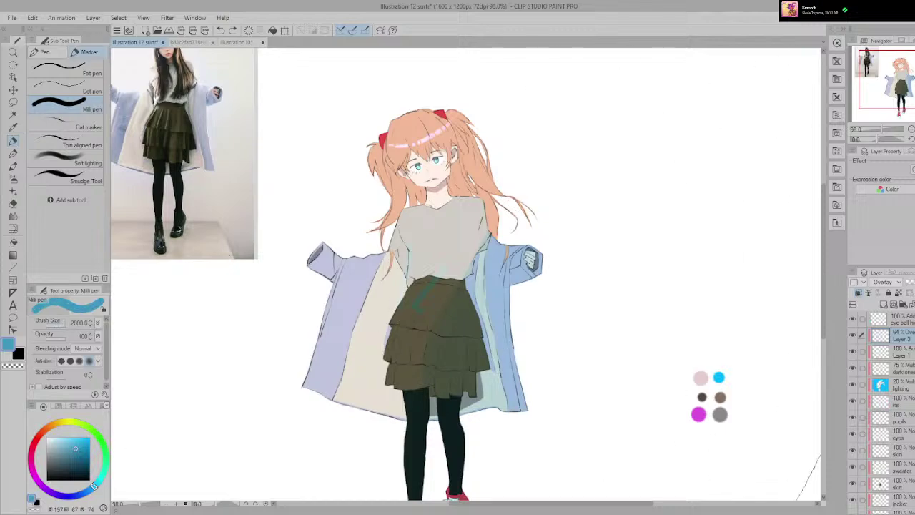
click(58, 325)
mouse_move(395, 128)
mouse_down()
mouse_move(493, 204)
mouse_move(522, 283)
mouse_move(517, 357)
mouse_move(440, 334)
mouse_move(531, 407)
mouse_move(453, 323)
mouse_move(473, 396)
mouse_up()
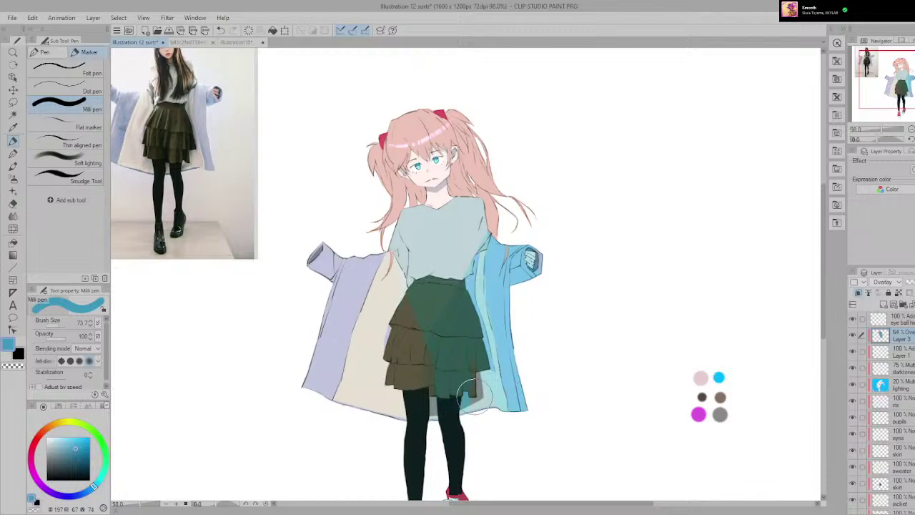
key(ctrl+z)
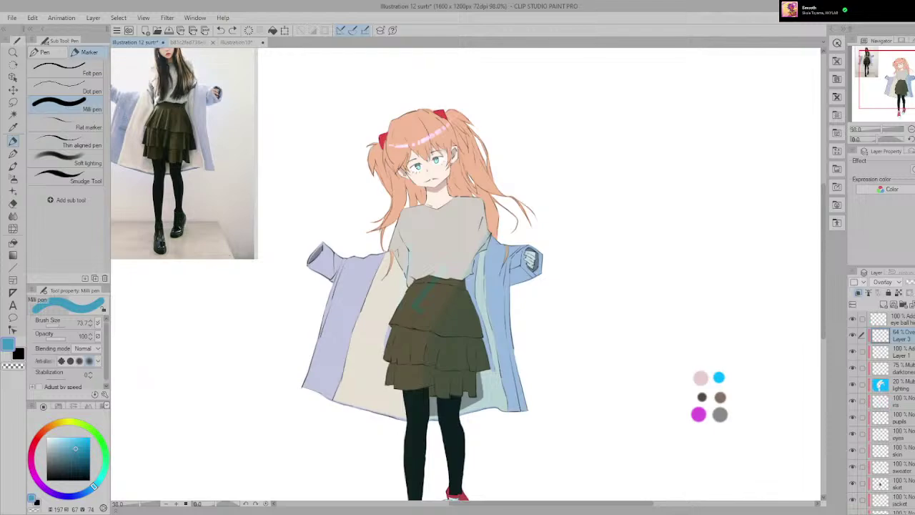
Step: Try a muted orange Overlay wash on the larger pigtail
click(50, 426)
drag(450, 111, 502, 187)
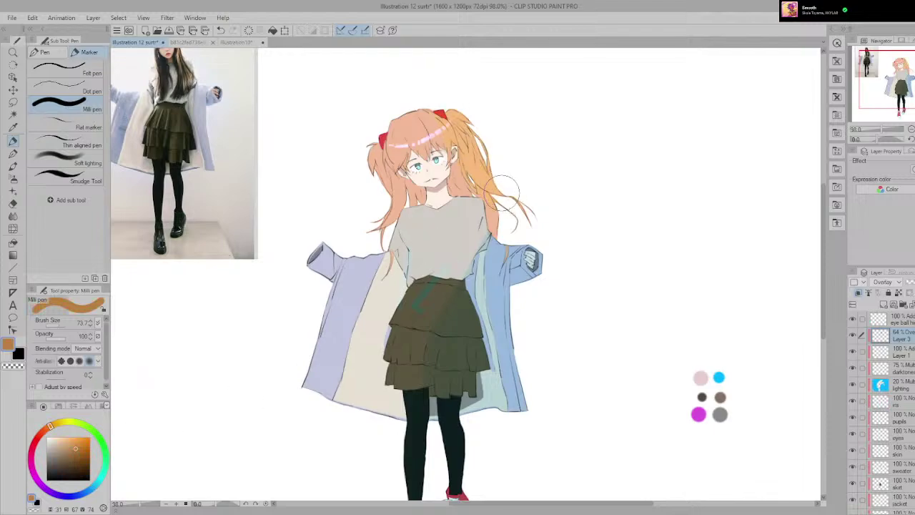
key(ctrl+z)
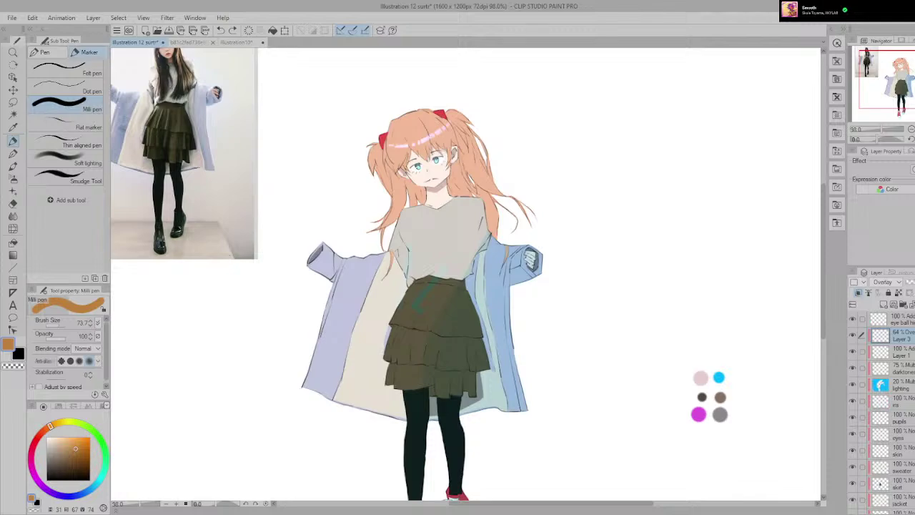
Step: Choose a bright orange (hue 31, saturation 77, value 100) and paint it over the figure's hair and clothes on the Overlay layer
drag(76, 448, 80, 438)
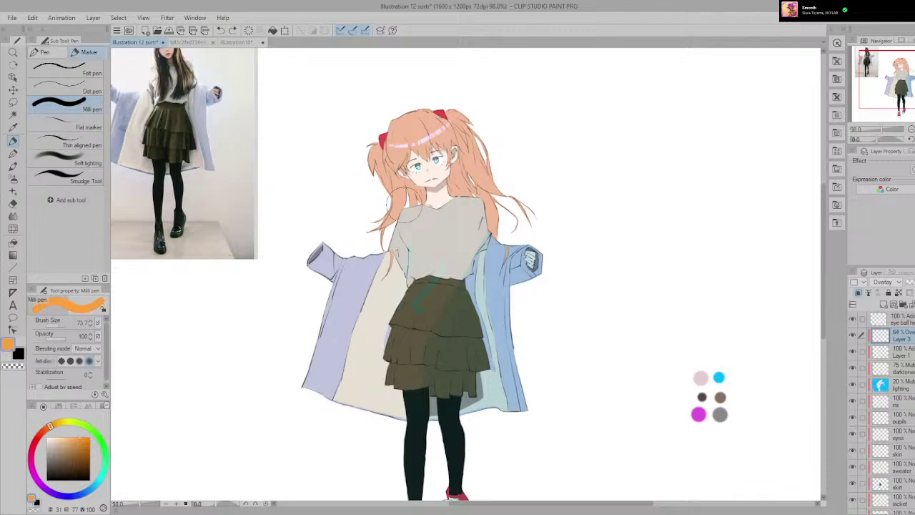
drag(422, 128, 510, 194)
key(ctrl+z)
mouse_move(420, 77)
mouse_down()
mouse_move(397, 112)
mouse_move(457, 242)
mouse_move(559, 348)
mouse_move(576, 388)
mouse_move(484, 386)
mouse_move(506, 403)
mouse_move(413, 230)
mouse_move(424, 220)
mouse_move(379, 257)
mouse_up()
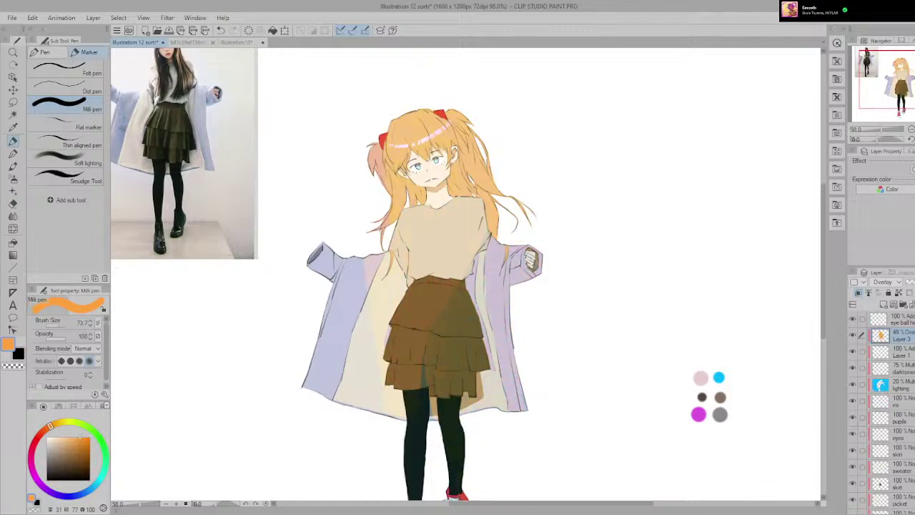
mouse_move(429, 290)
mouse_down()
mouse_move(393, 280)
mouse_move(374, 304)
mouse_move(341, 297)
mouse_move(367, 261)
mouse_up()
Step: Lower the orange Overlay layer's opacity to 18% while judging the tint across the whole figure
scroll(443, 368, down, 2)
drag(450, 369, 453, 285)
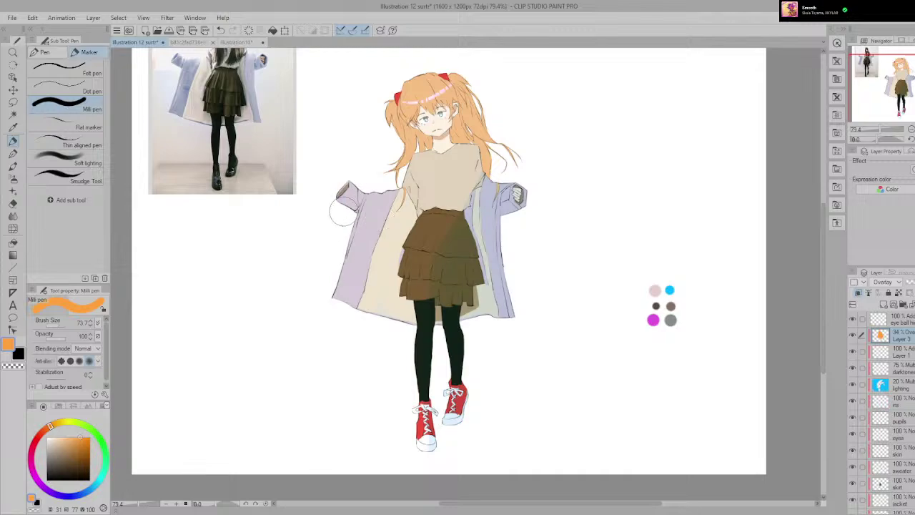
scroll(473, 319, up, 3)
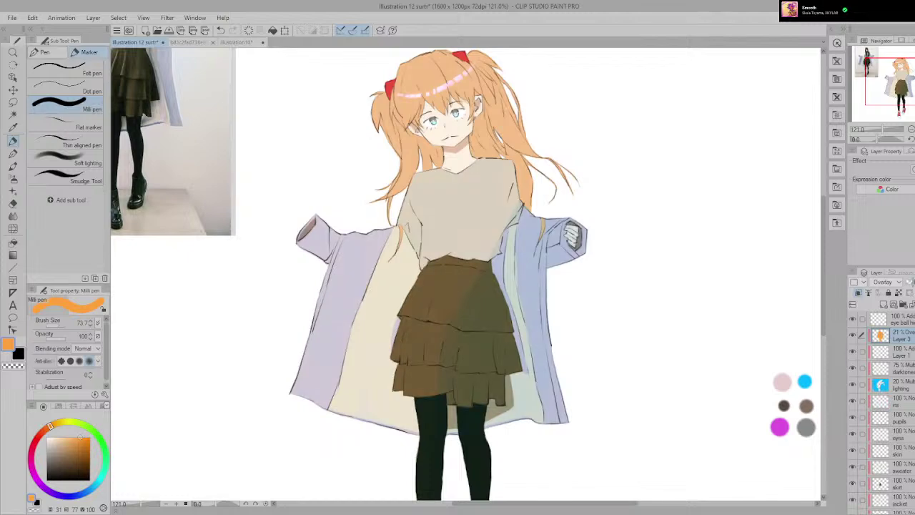
scroll(558, 294, down, 2)
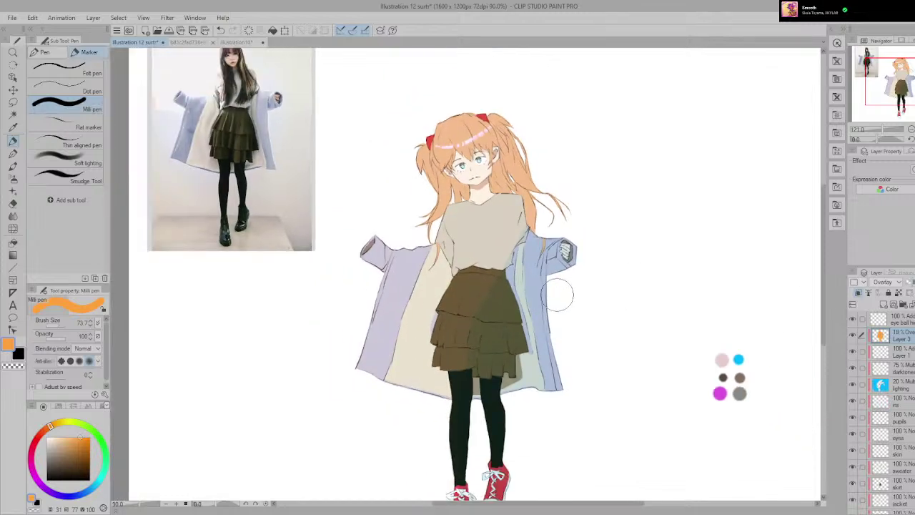
scroll(558, 295, up, 1)
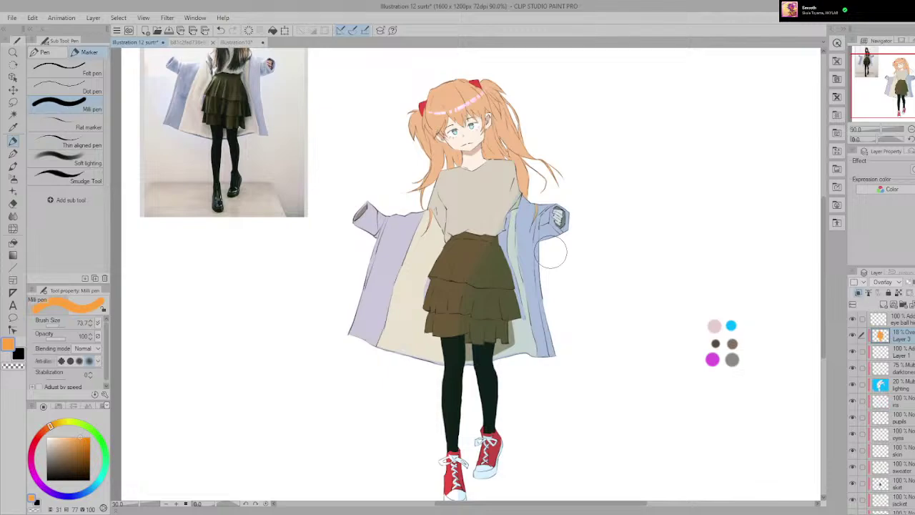
scroll(490, 280, up, 1)
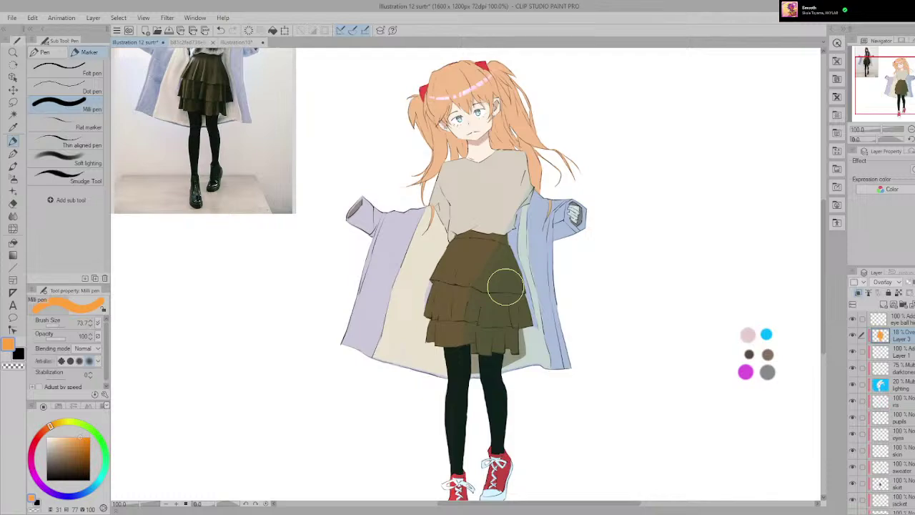
Step: Add a new layer above the orange Overlay layer and clip it to the layer below
scroll(709, 226, up, 3)
drag(736, 298, 764, 411)
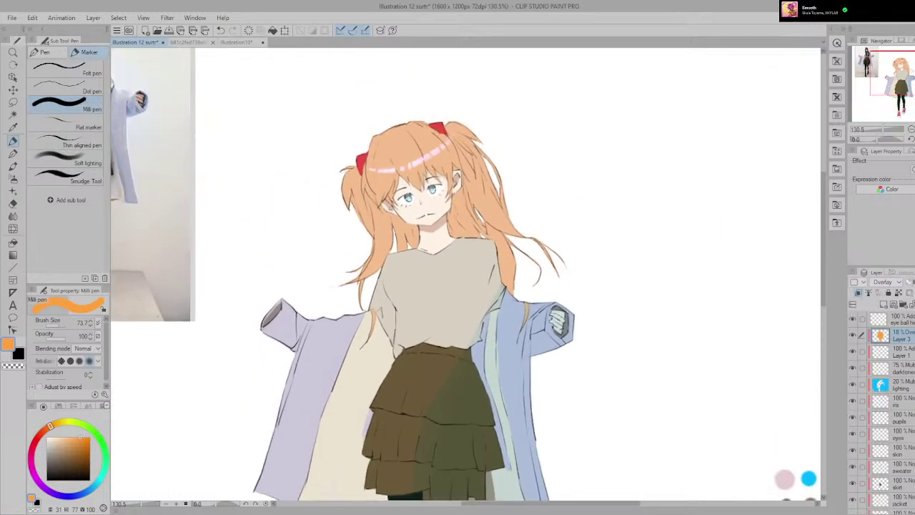
click(882, 304)
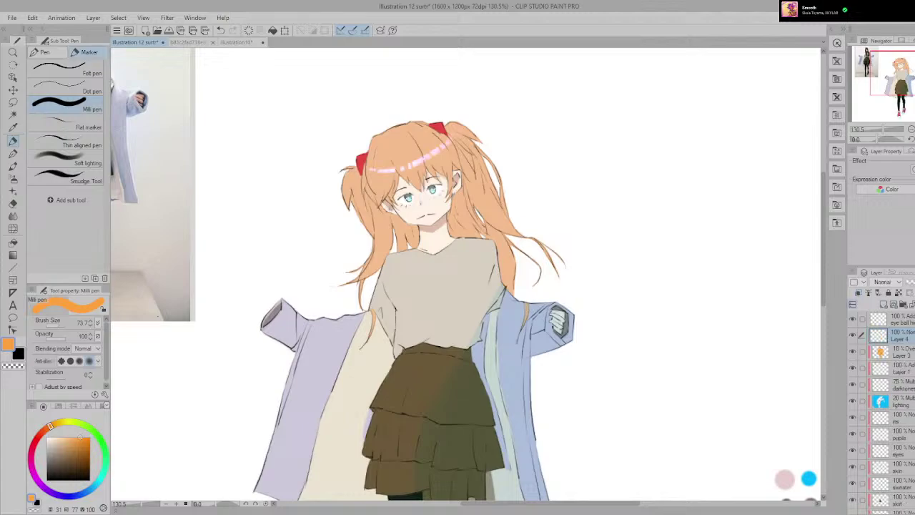
click(858, 292)
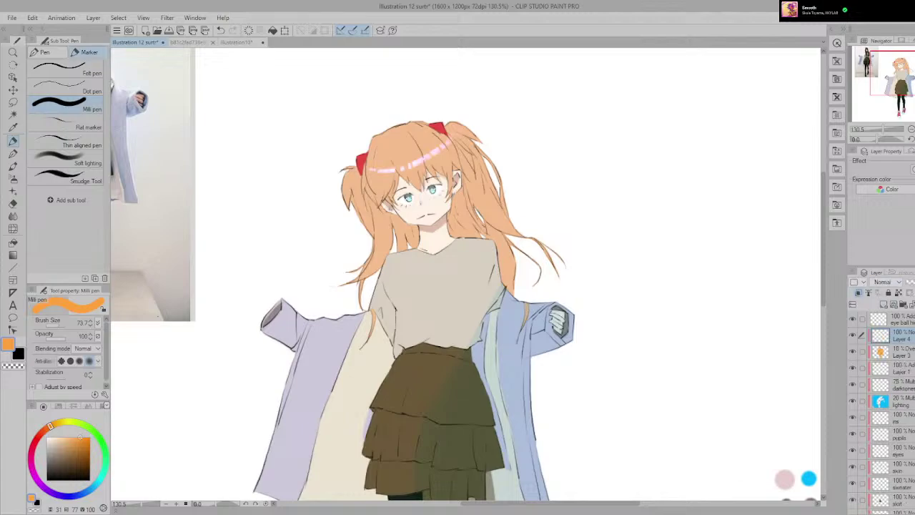
Step: Examine Illustration10 beside the current drawing in a split view and dock the documents back into one tab row
drag(237, 42, 240, 54)
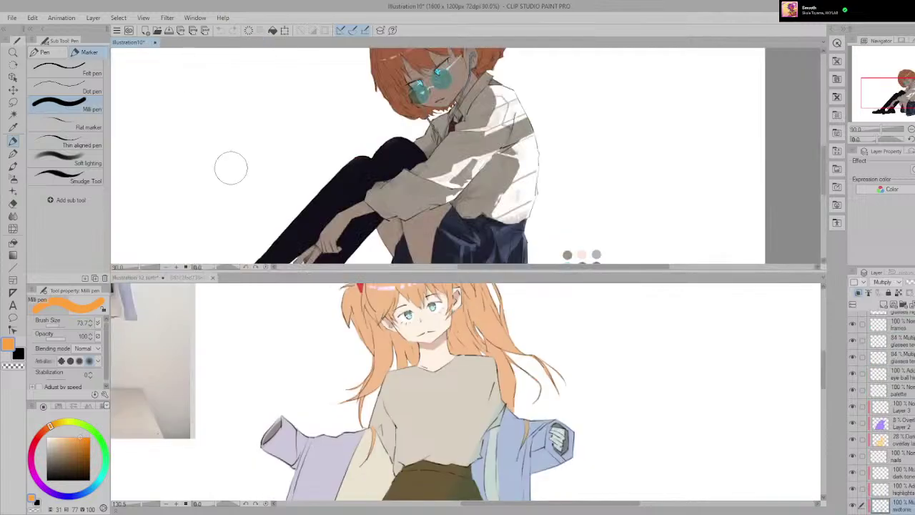
scroll(356, 259, down, 3)
scroll(347, 231, up, 4)
drag(341, 223, 670, 225)
scroll(494, 188, down, 2)
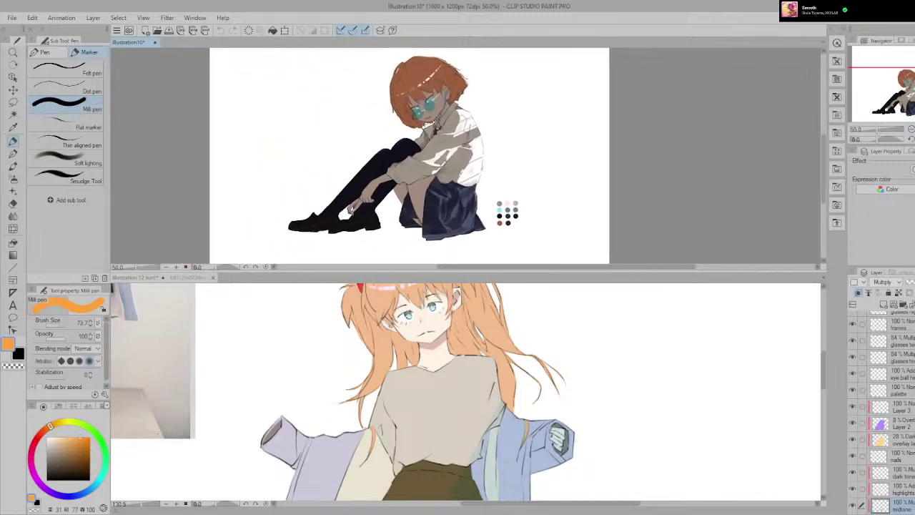
drag(449, 271, 429, 63)
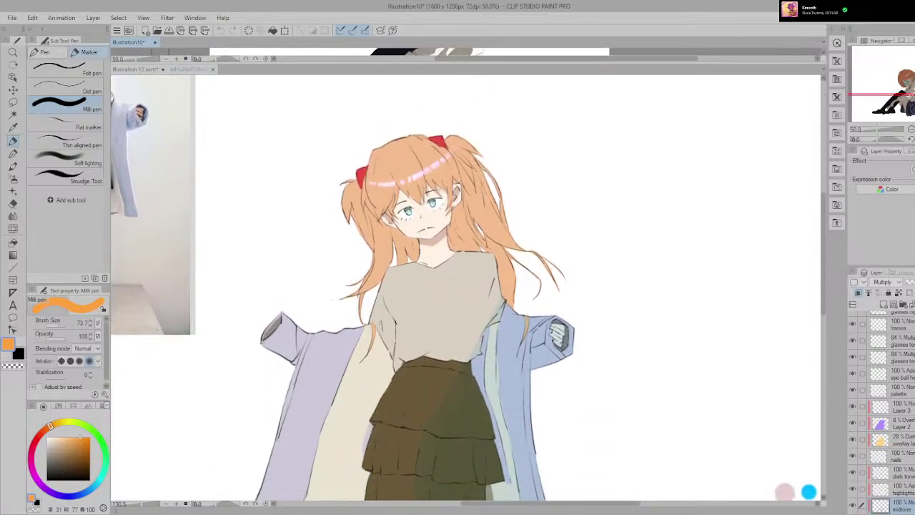
drag(133, 43, 237, 70)
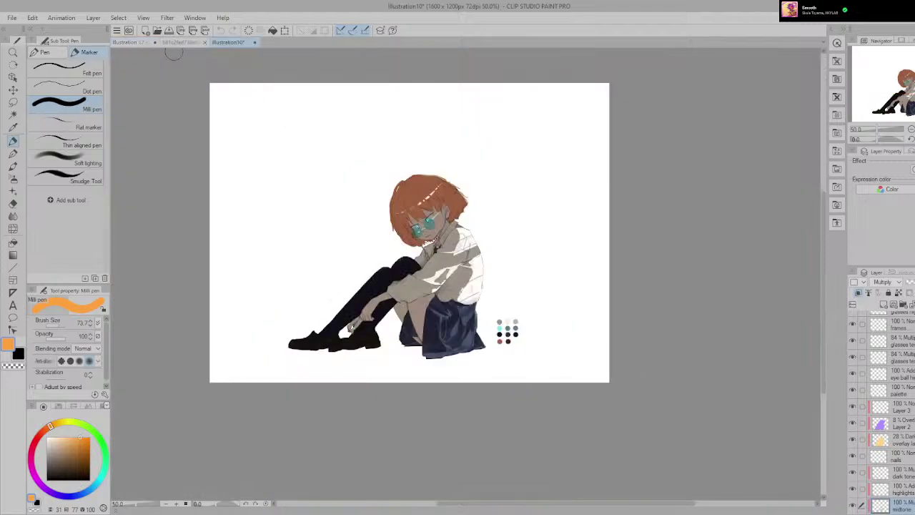
Step: Compare Illustration10 with the current drawing and inspect its 2% Color dodge layer among the colour-adjustment layers
click(135, 42)
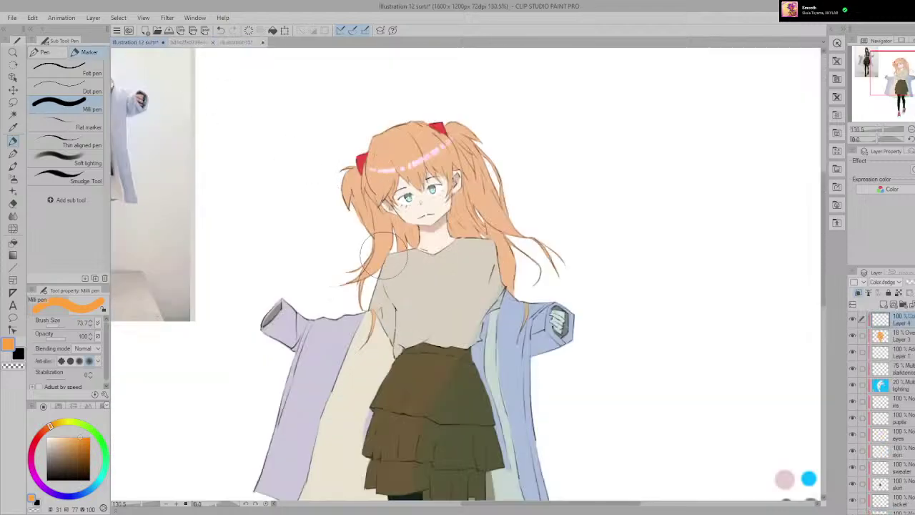
click(236, 43)
scroll(486, 271, up, 4)
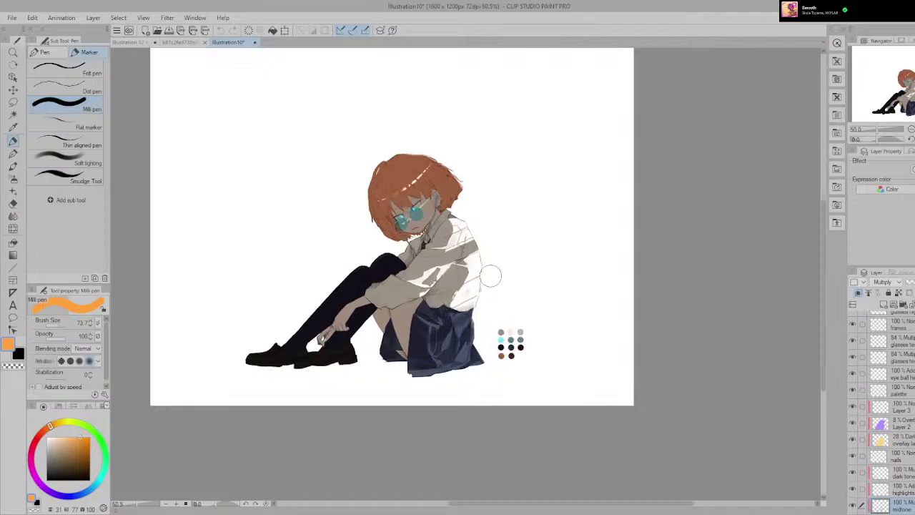
scroll(358, 189, up, 3)
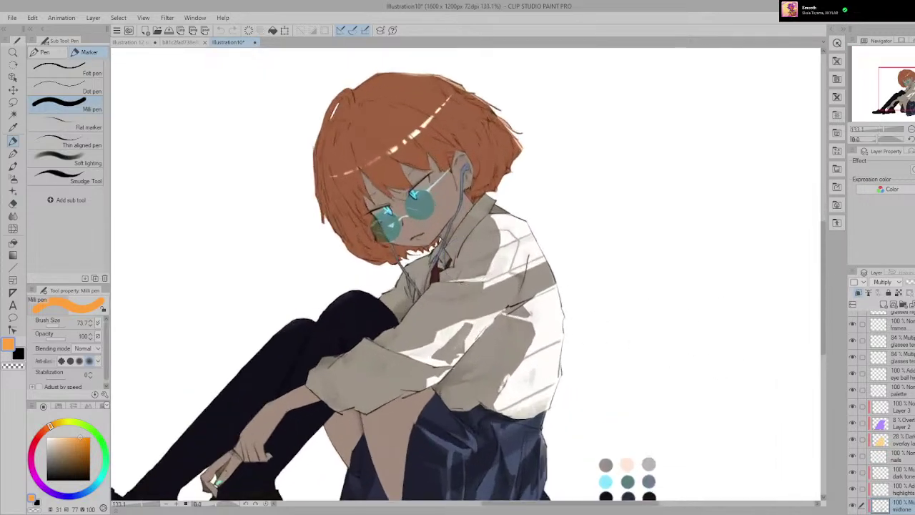
scroll(890, 408, up, 3)
click(901, 333)
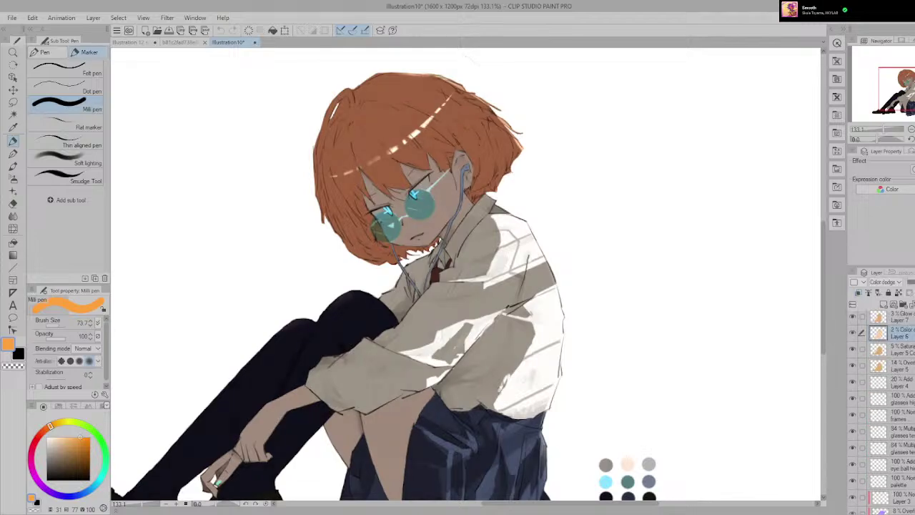
click(135, 42)
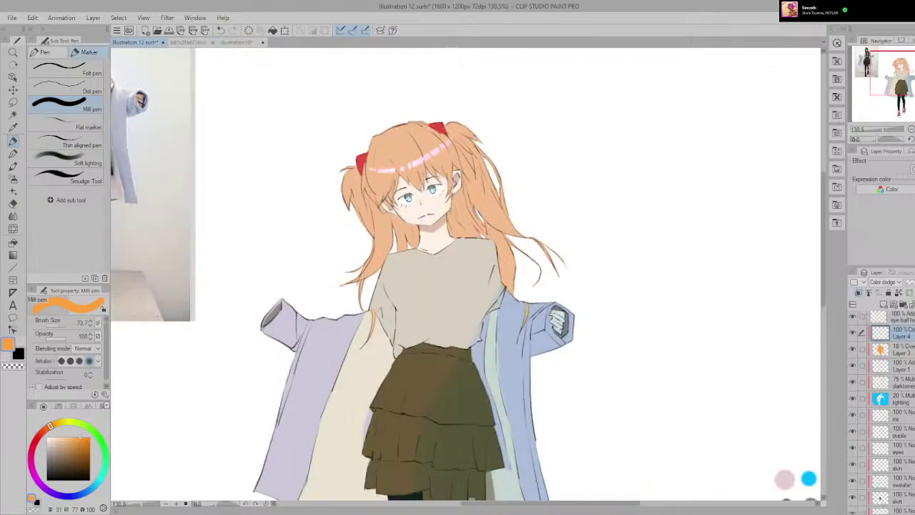
Step: Try a stroke of the bright orange over the hair on the Color dodge layer and lower the layer's opacity to 46%
drag(415, 183, 387, 252)
key(ctrl+z)
scroll(510, 300, down, 2)
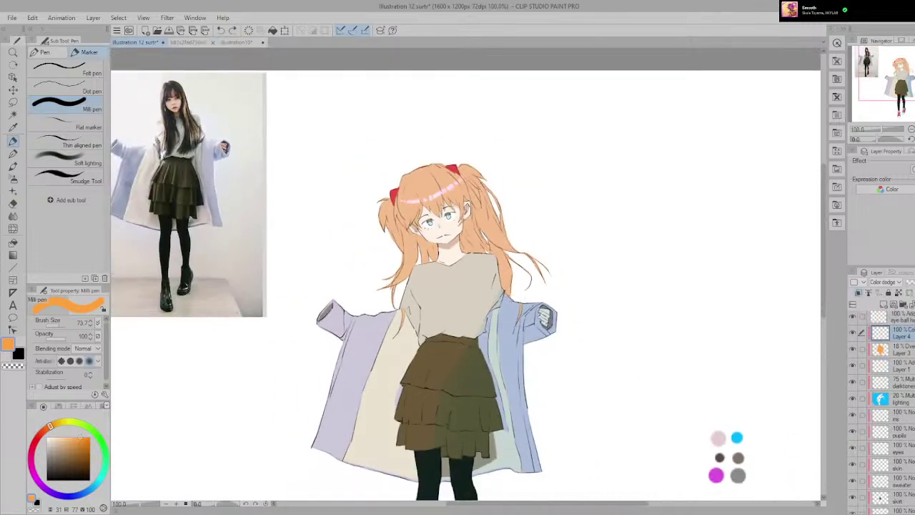
drag(510, 300, 505, 307)
click(914, 282)
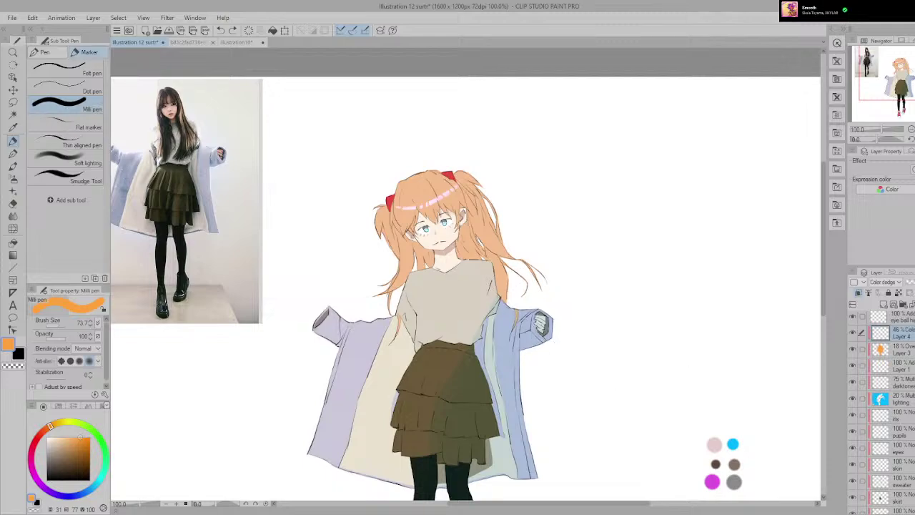
Step: Choose a light orange (hue 31, saturation 49, value 100) and try it over the hair on the Color dodge layer
drag(71, 436, 61, 437)
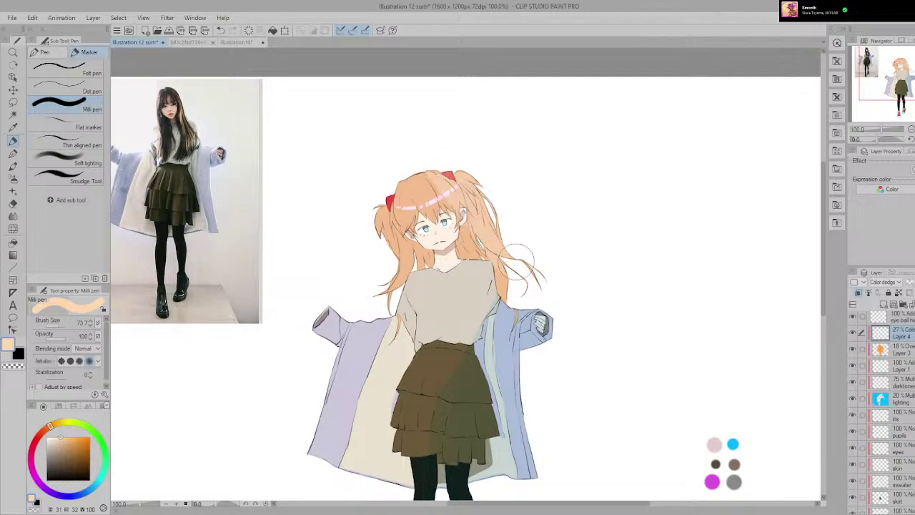
key(ctrl+z)
click(66, 437)
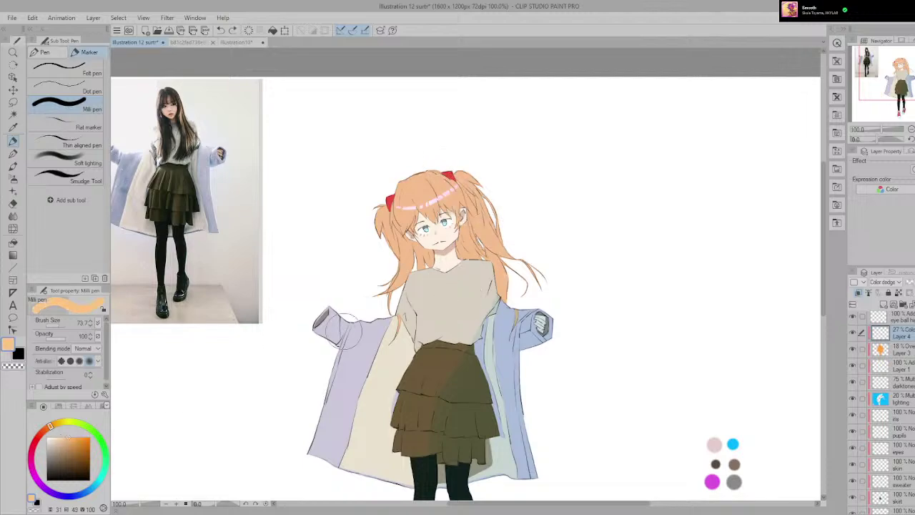
drag(423, 180, 515, 276)
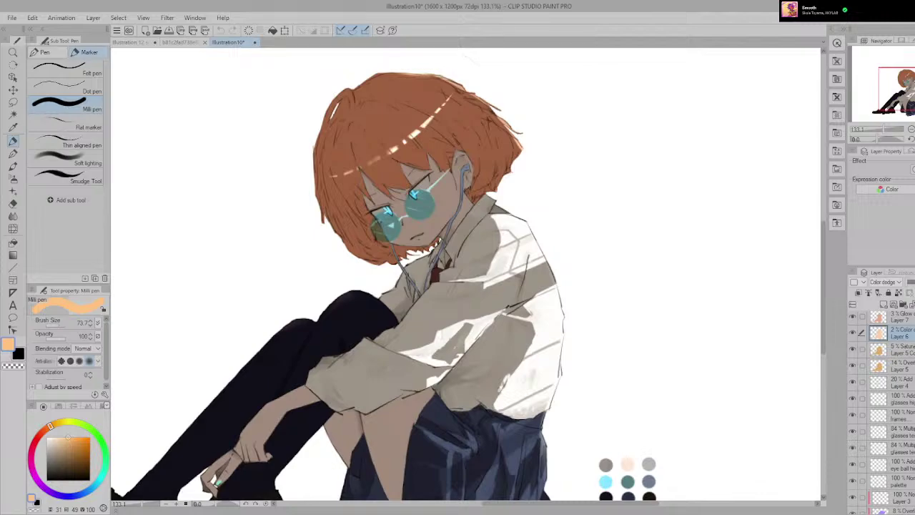
Step: Check the Saturation and Color dodge layers in Illustration10 and return to the current drawing
click(901, 349)
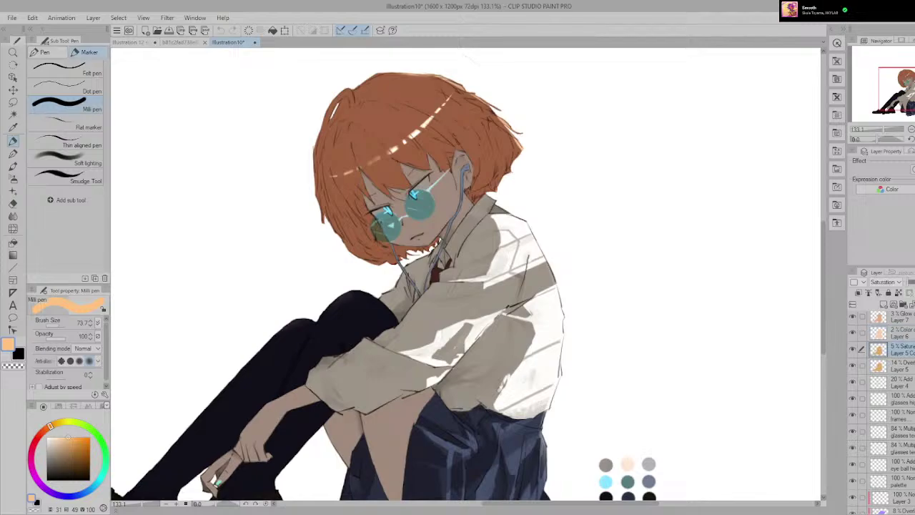
click(902, 333)
click(136, 43)
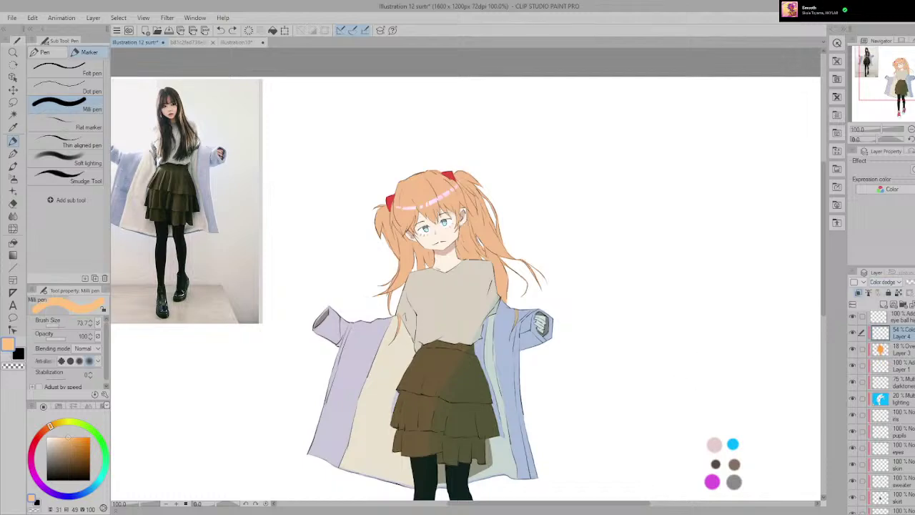
Step: Switch Layer 4 to the Saturation blending mode and paint the light orange over the whole figure
click(887, 486)
scroll(499, 242, down, 2)
scroll(500, 242, up, 8)
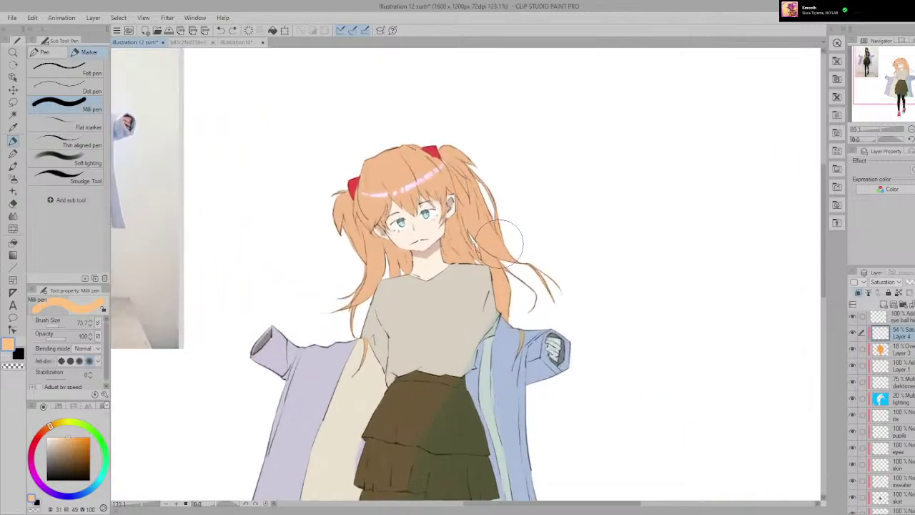
scroll(499, 247, down, 3)
scroll(544, 231, down, 2)
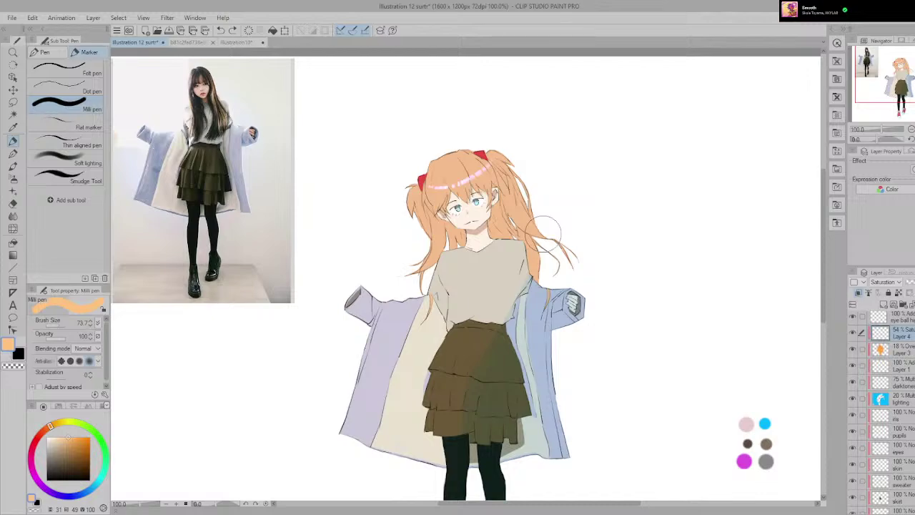
mouse_move(543, 233)
mouse_down()
mouse_move(509, 164)
mouse_move(543, 258)
mouse_move(460, 183)
mouse_move(506, 411)
mouse_move(476, 397)
mouse_move(461, 221)
mouse_up()
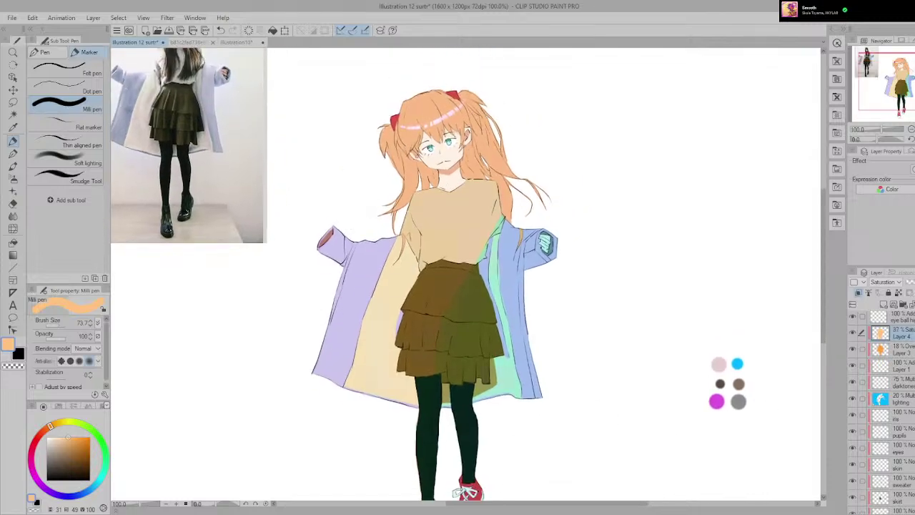
Step: Lower the Saturation layer's opacity to 9% and the orange Overlay layer's opacity to 16%, judging the whole figure
drag(913, 282, 906, 281)
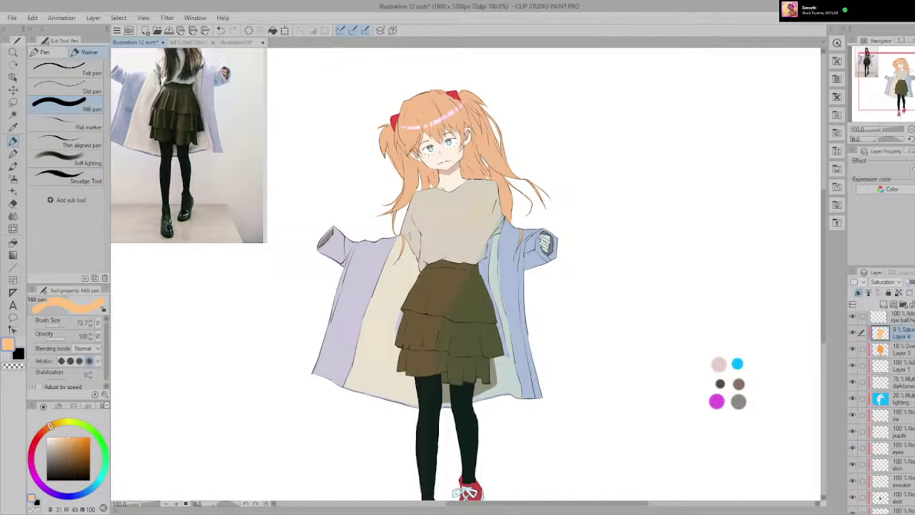
click(903, 349)
drag(912, 281, 910, 282)
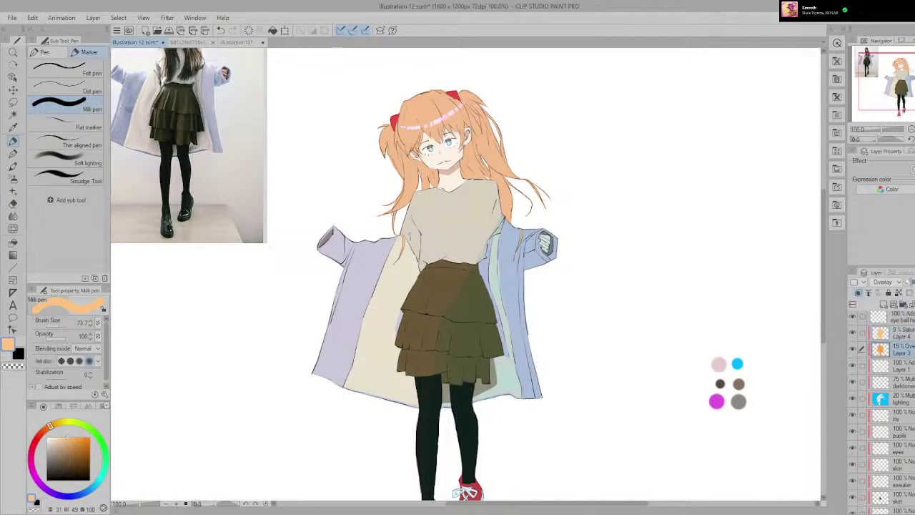
click(902, 318)
click(889, 333)
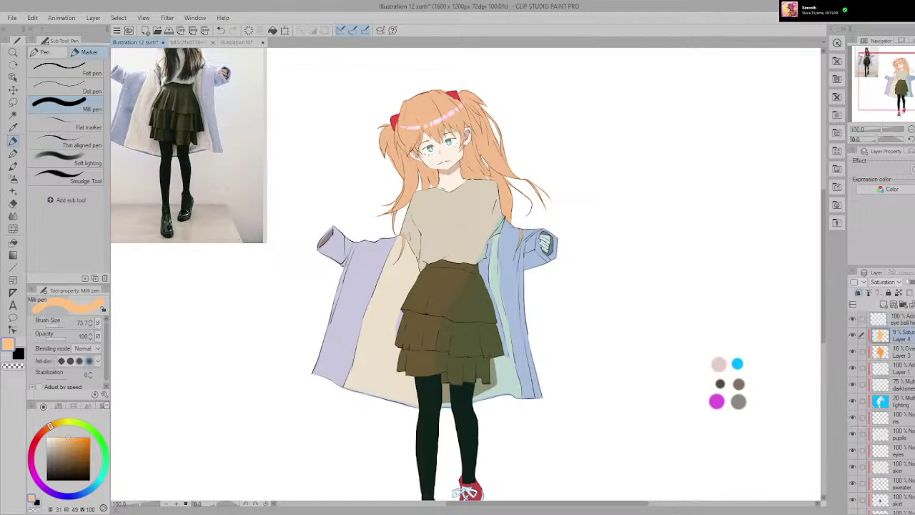
scroll(760, 301, down, 2)
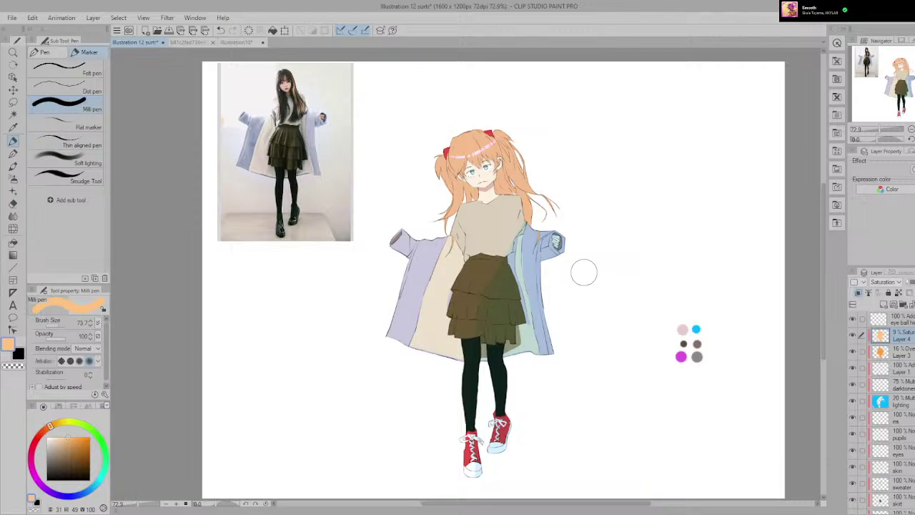
scroll(552, 140, up, 4)
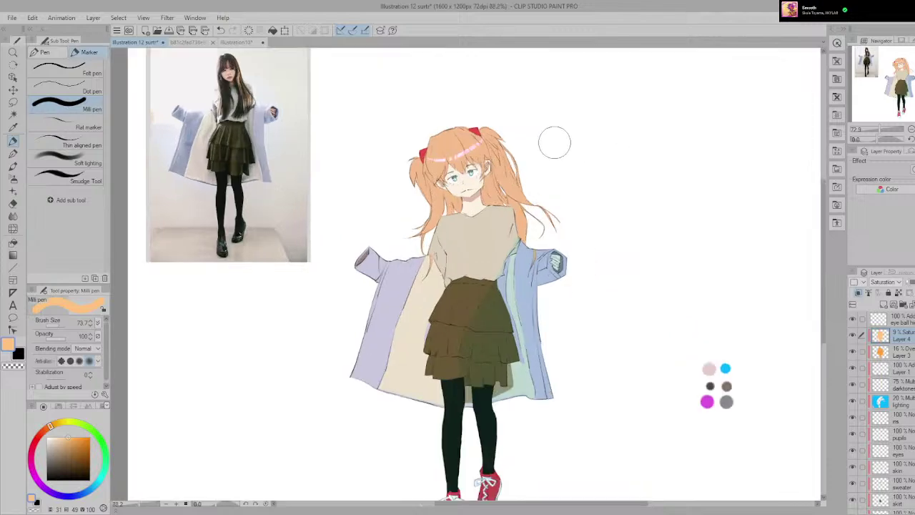
scroll(367, 45, up, 2)
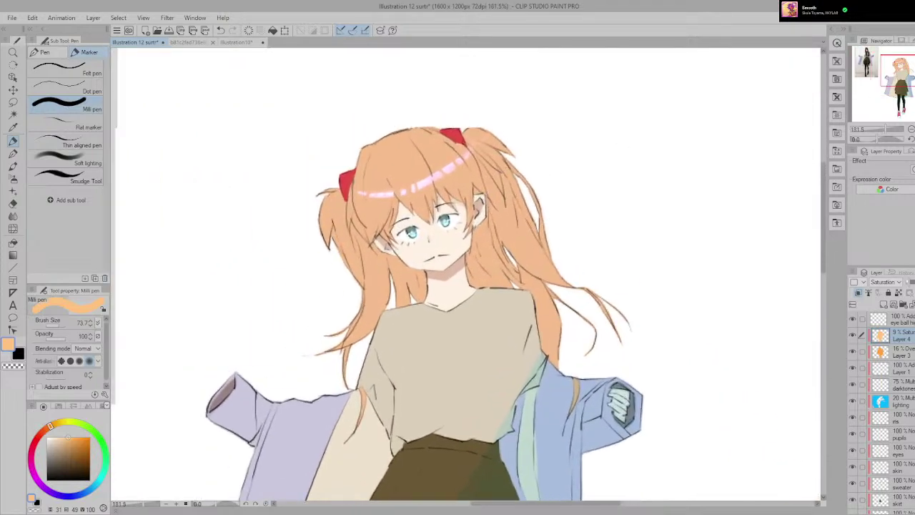
Step: Lasso the part of the pink hair highlight on the fringe beside the lower red hair clip
click(902, 402)
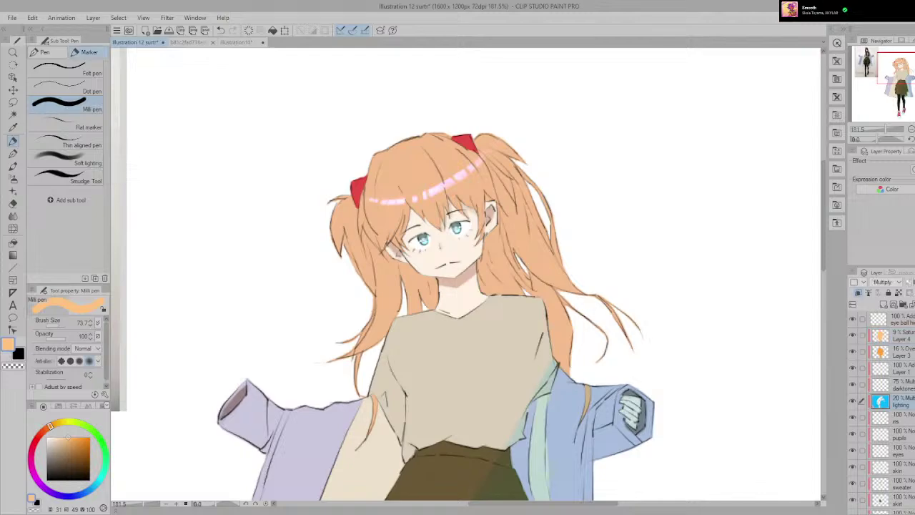
click(886, 318)
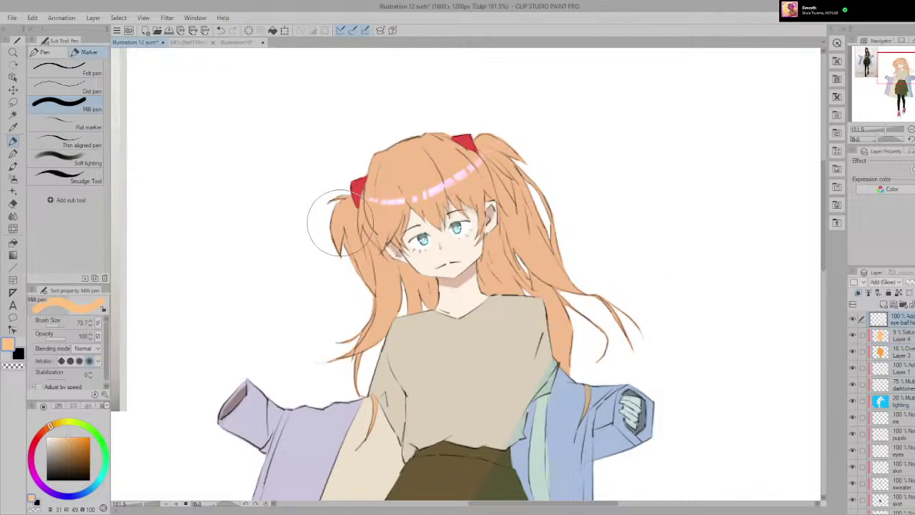
scroll(340, 223, up, 1)
scroll(339, 223, up, 2)
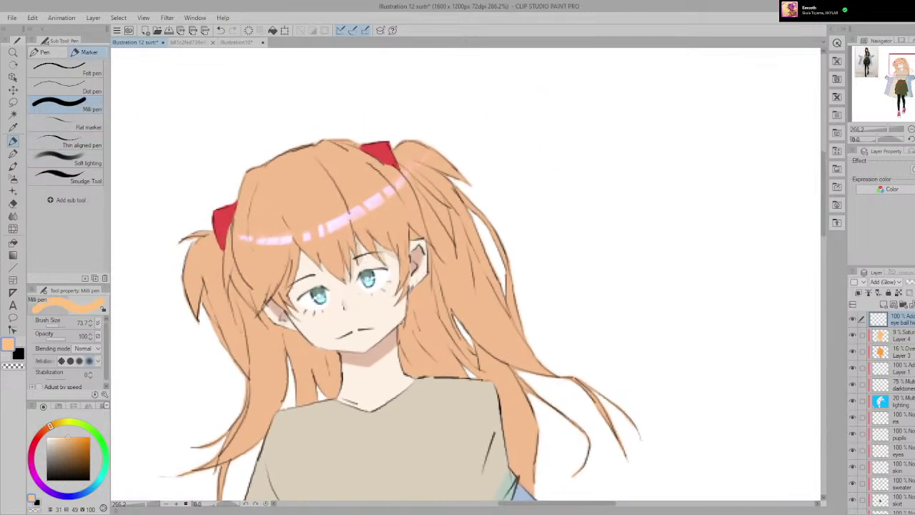
click(13, 102)
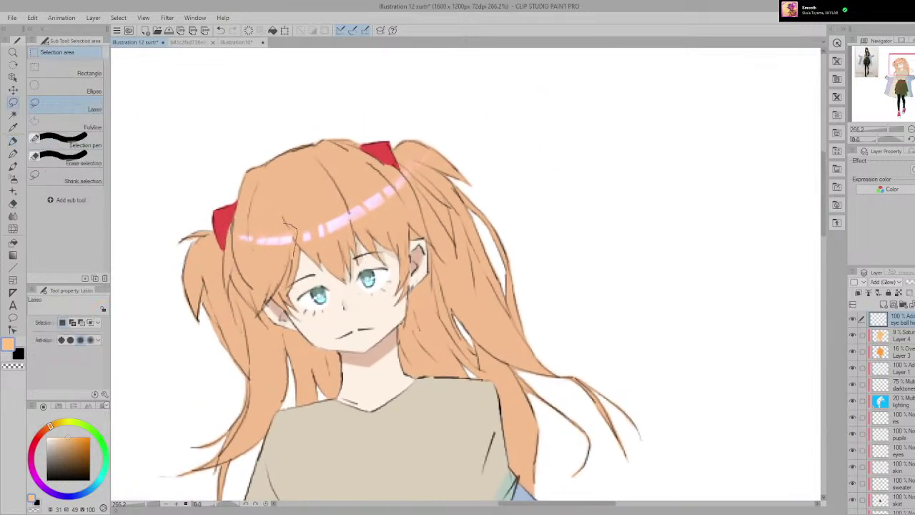
drag(293, 257, 236, 257)
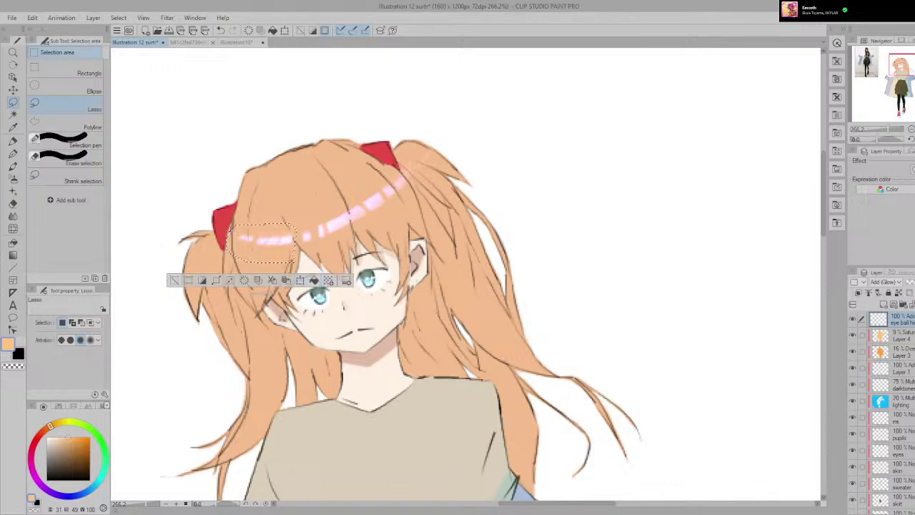
Step: Find the layer that holds the hair highlight and make Layer 1, set to Add (Glow), active
click(901, 384)
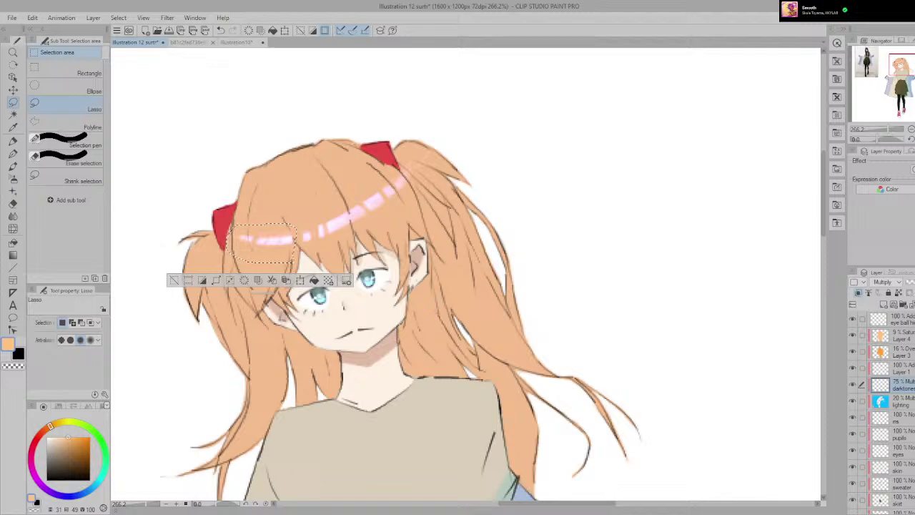
click(902, 401)
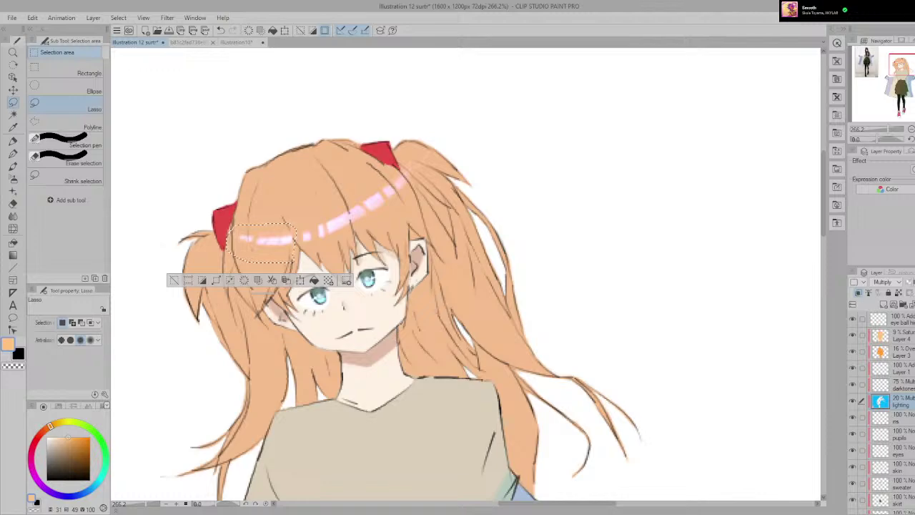
scroll(883, 407, down, 1)
scroll(883, 408, up, 1)
click(899, 319)
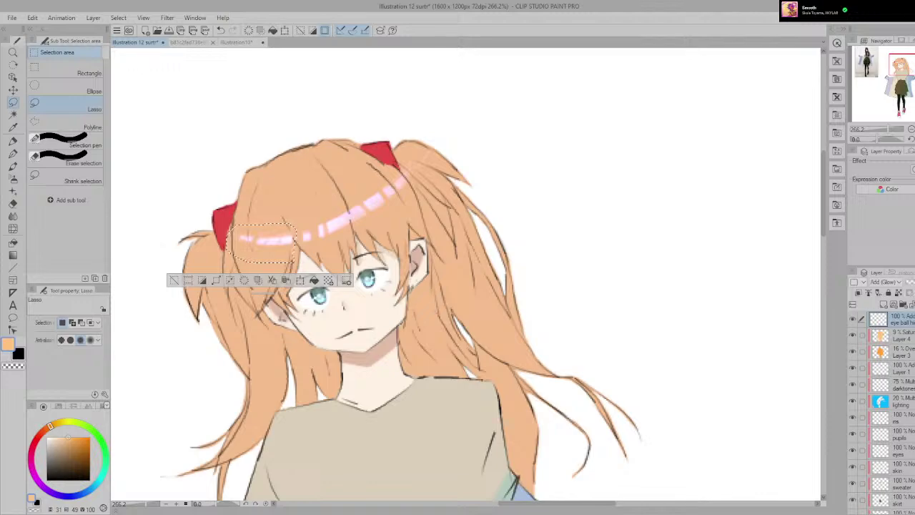
click(899, 368)
Step: Rotate the lassoed highlight segment slightly clockwise, nudge it into line with the hair's curve, and deselect it
scroll(256, 332, down, 2)
scroll(255, 332, up, 6)
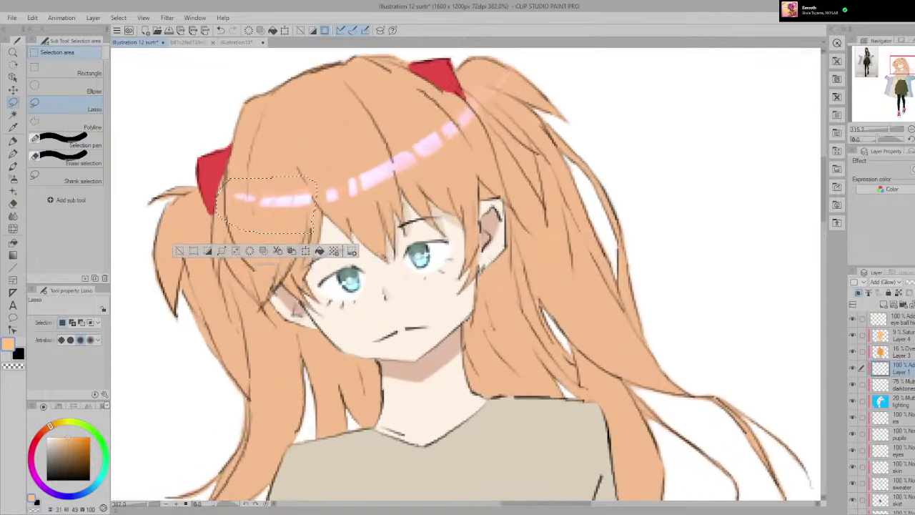
key(ctrl+t)
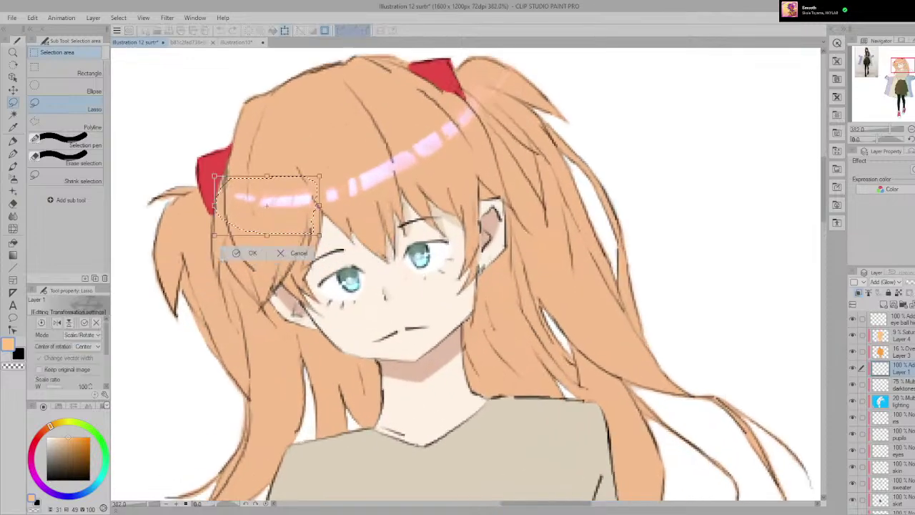
drag(332, 172, 335, 180)
drag(275, 209, 271, 207)
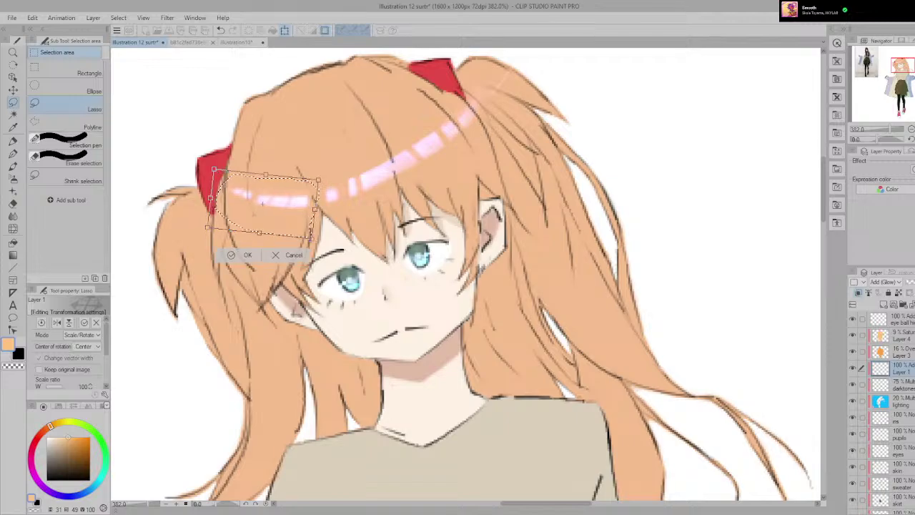
key(Return)
key(ctrl+d)
Step: Lasso the long part of the hair highlight from mid-fringe to the upper hair clip, scale it down slightly, and deselect it
scroll(400, 238, down, 3)
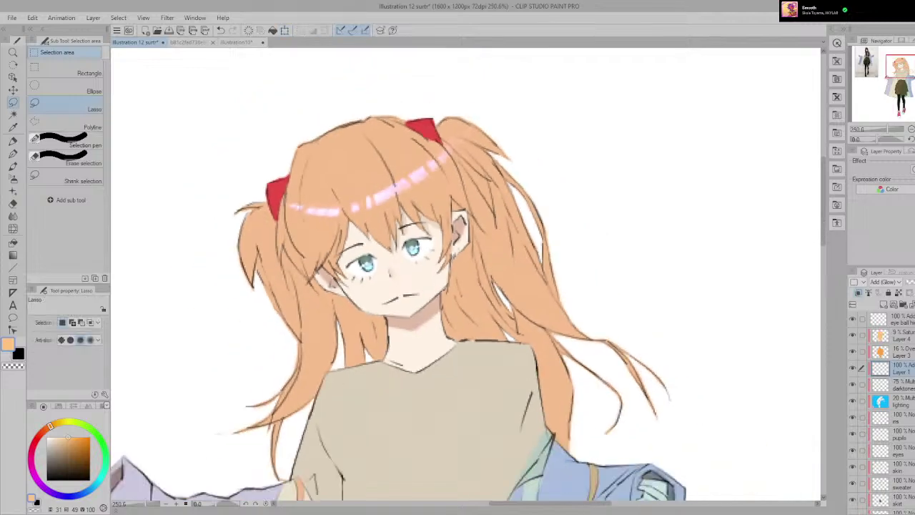
mouse_move(348, 214)
mouse_down()
mouse_move(349, 187)
mouse_move(425, 132)
mouse_move(417, 219)
mouse_move(358, 218)
mouse_up()
click(465, 237)
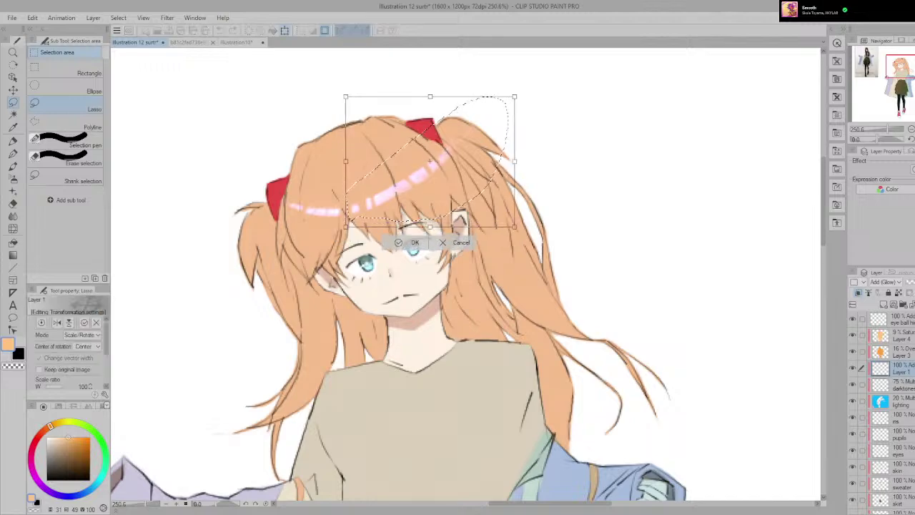
key(ctrl+z)
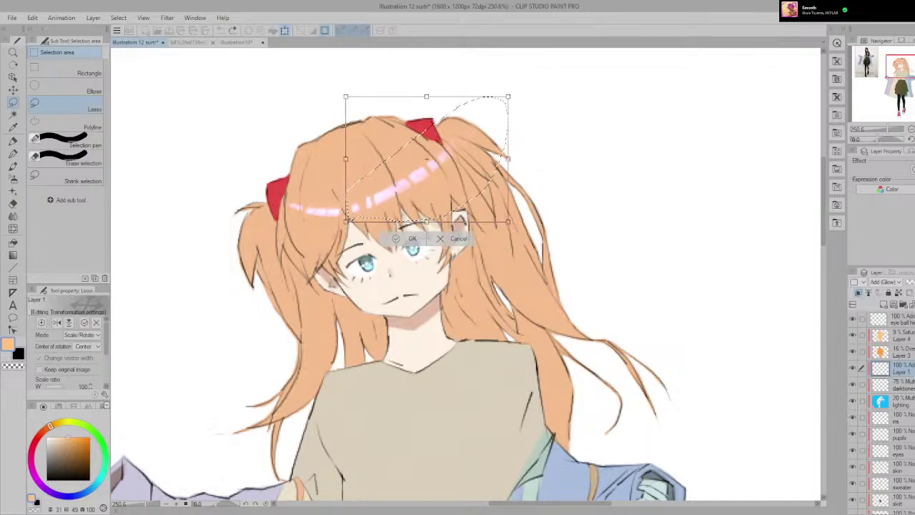
key(Return)
key(ctrl+d)
scroll(421, 229, up, 4)
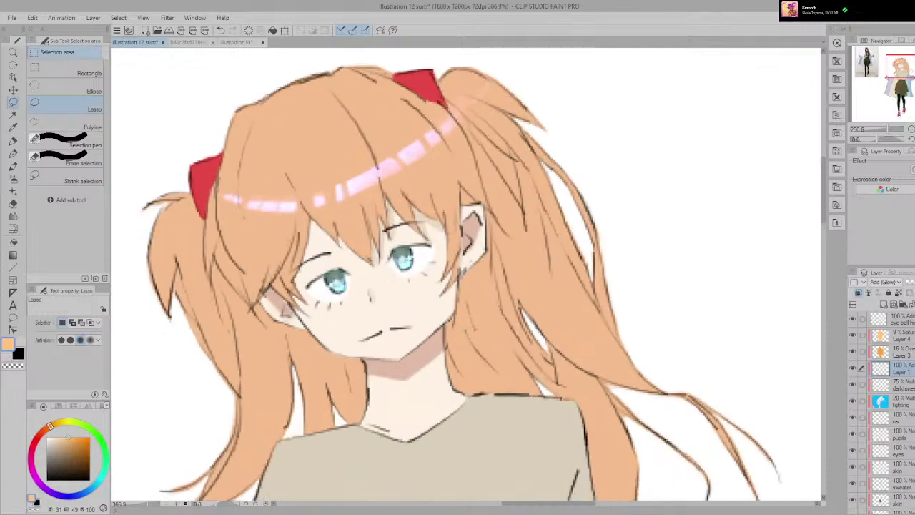
scroll(427, 258, down, 3)
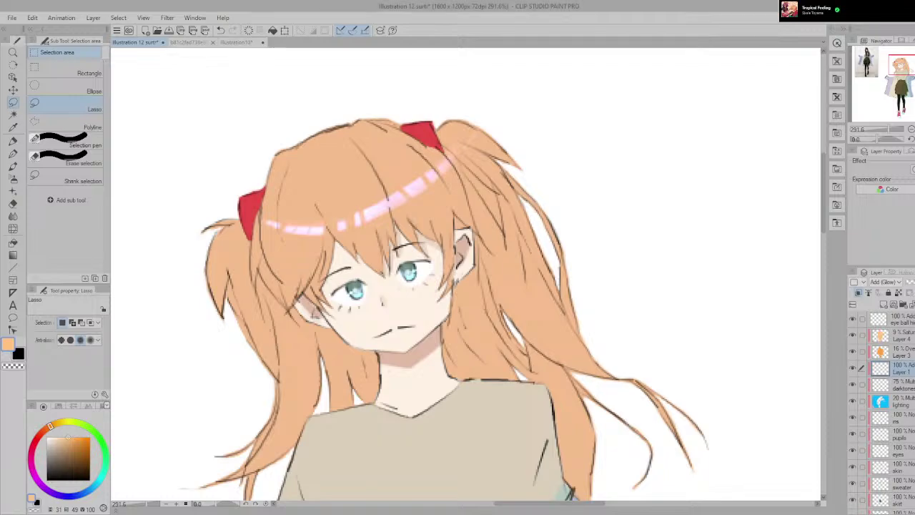
scroll(486, 219, up, 5)
mouse_move(320, 265)
mouse_down()
mouse_move(566, 229)
mouse_move(539, 231)
mouse_up()
scroll(565, 228, down, 3)
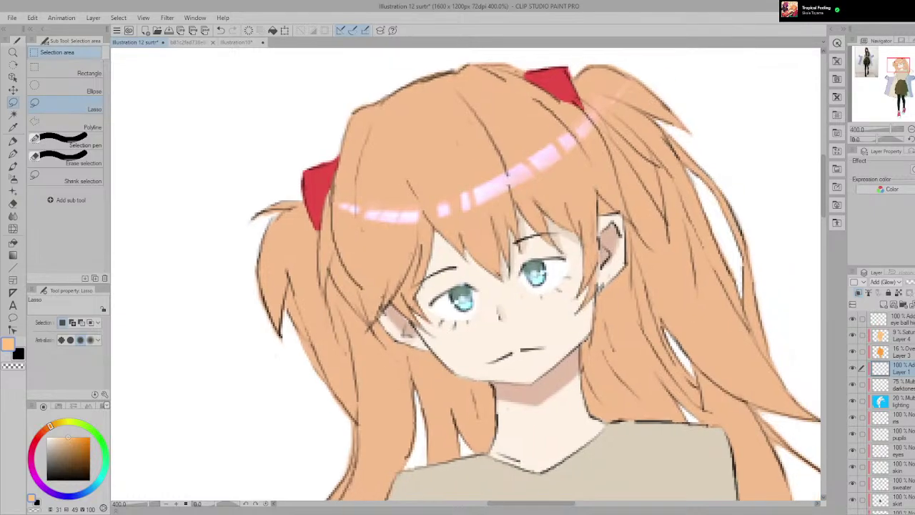
drag(437, 228, 563, 181)
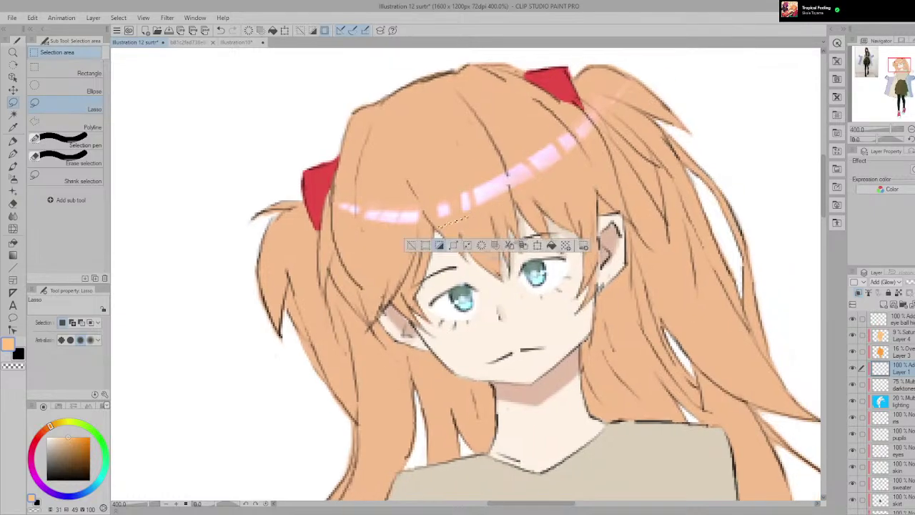
click(411, 245)
Step: Touch up the middle of the pink hair highlight with the Soft eraser at size 3.5
key(e)
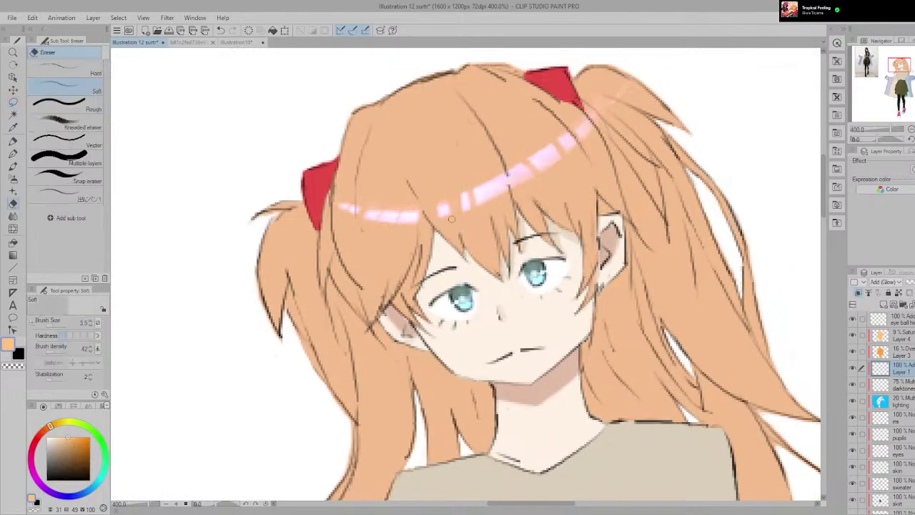
drag(508, 172, 466, 192)
scroll(451, 210, down, 3)
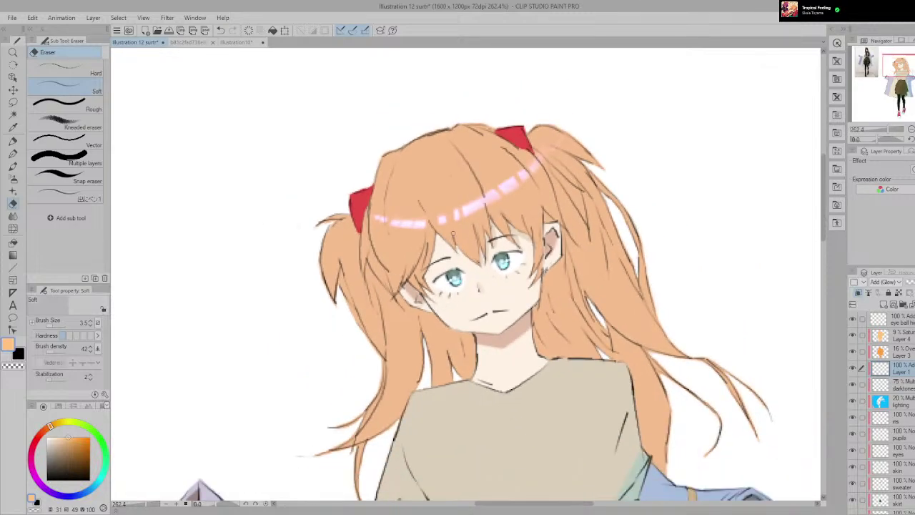
Step: Try a thin curved second highlight across the hair above the pink one with the Milli pen at size 3.5
key(p)
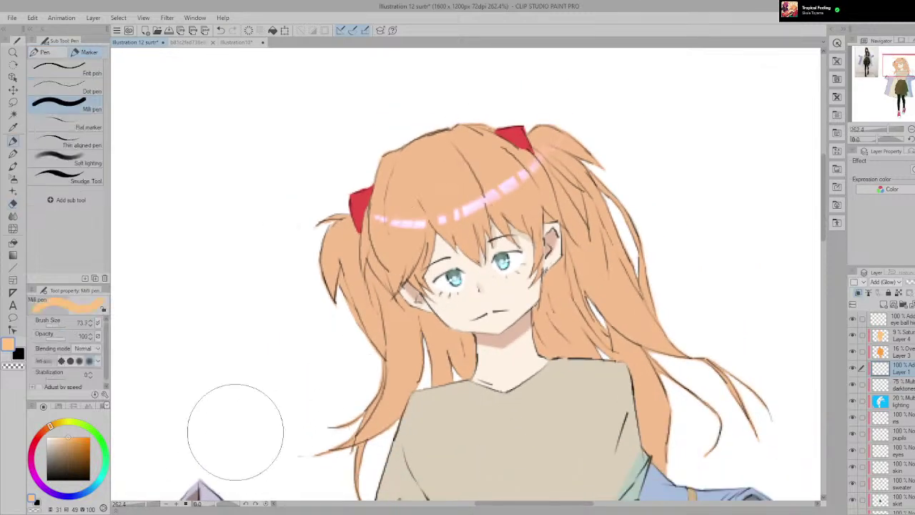
click(50, 326)
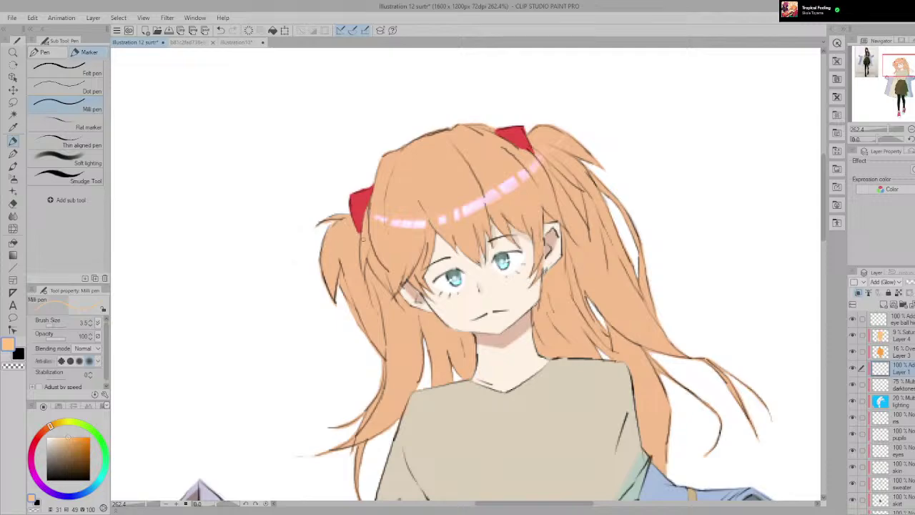
drag(416, 187, 464, 174)
scroll(464, 175, up, 2)
key(ctrl+z)
drag(352, 202, 550, 133)
key(ctrl+z)
drag(336, 193, 470, 160)
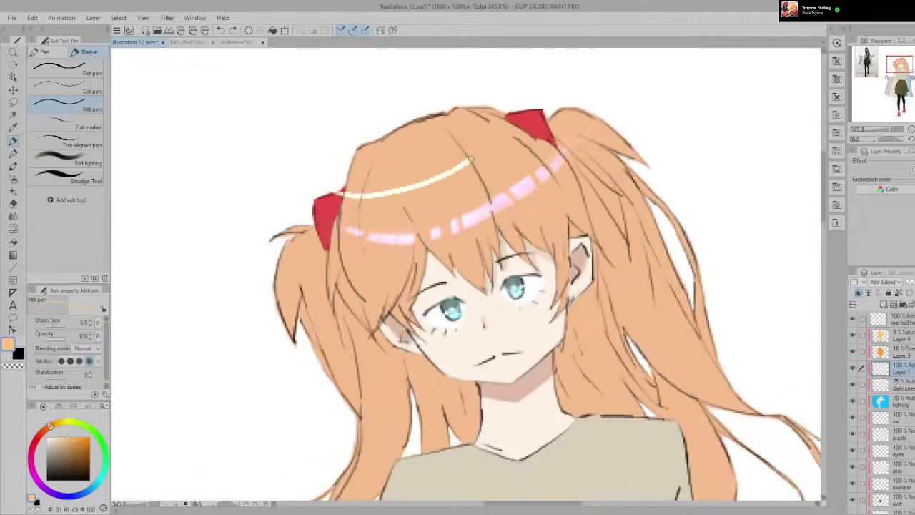
key(e)
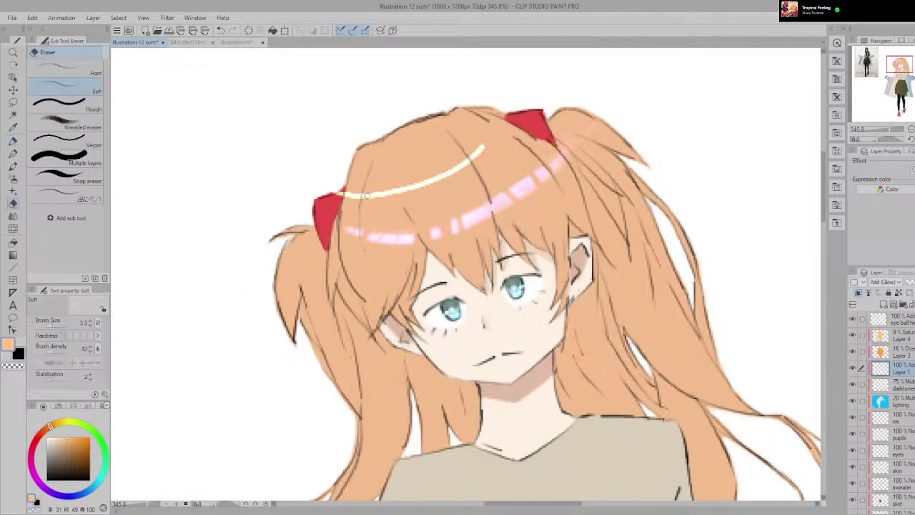
scroll(468, 211, down, 1)
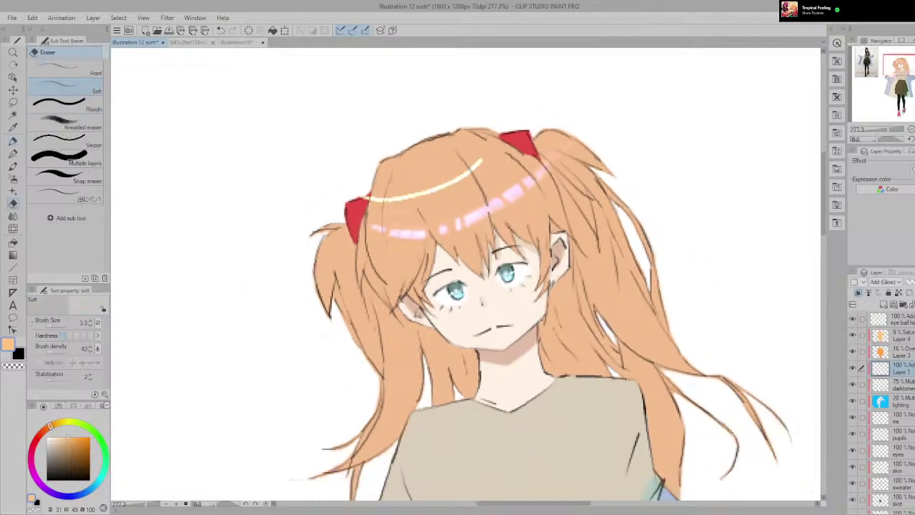
key(ctrl+z)
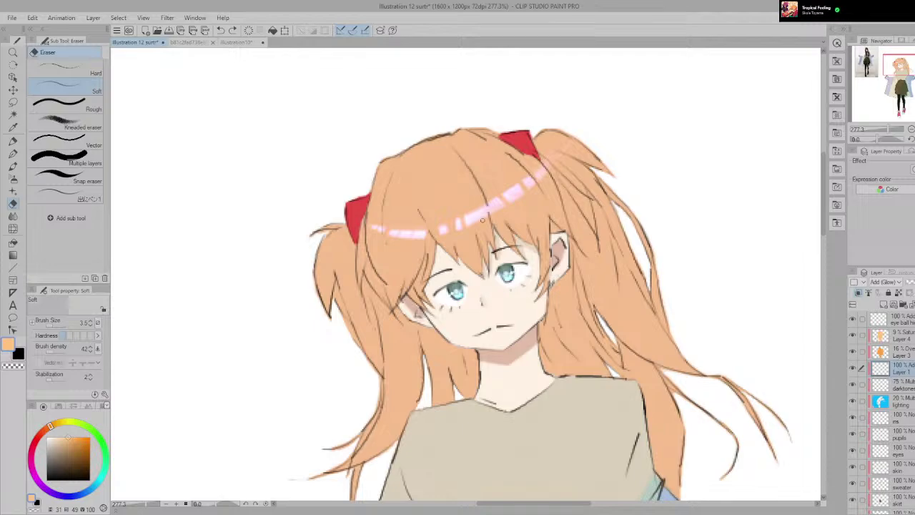
Step: Try fading the middle of the hair highlight with the Soft eraser enlarged to size 26.7
scroll(521, 194, up, 1)
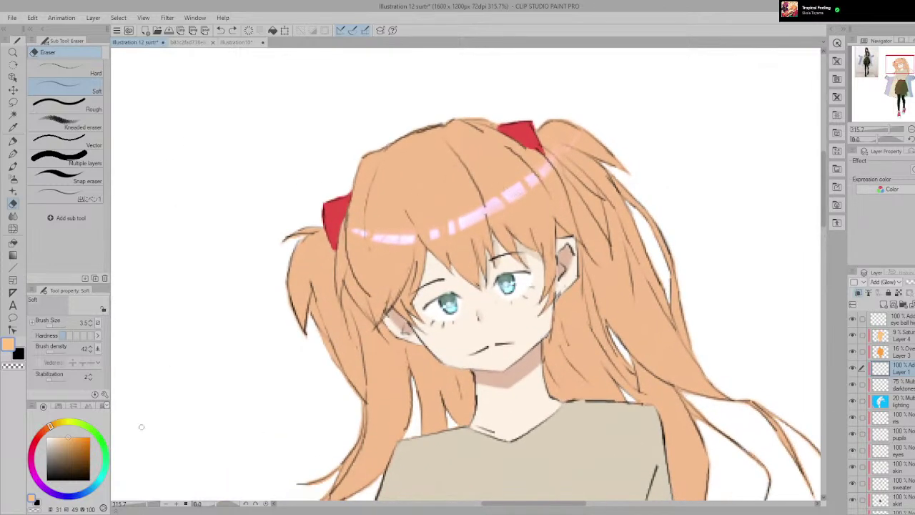
mouse_move(466, 274)
mouse_down()
mouse_move(524, 274)
mouse_move(478, 274)
mouse_move(486, 274)
mouse_up()
mouse_move(465, 231)
mouse_down()
mouse_move(490, 209)
mouse_move(476, 212)
mouse_up()
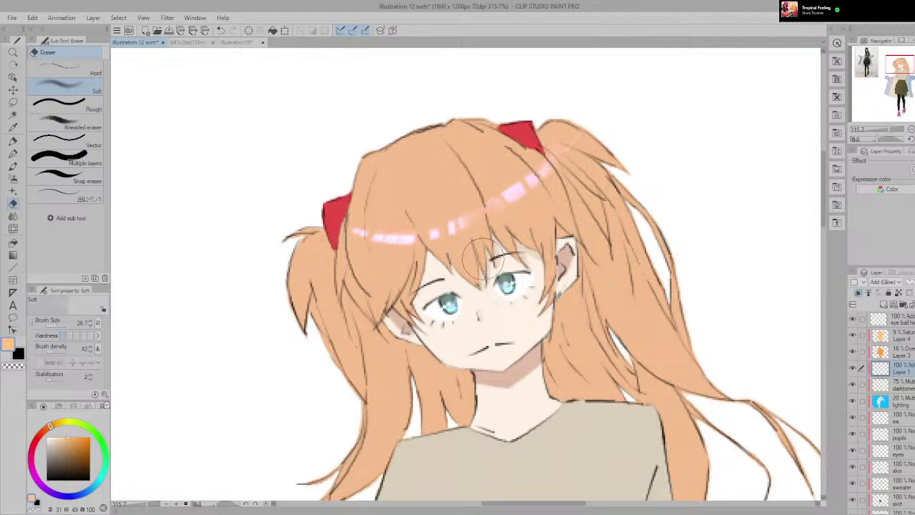
key(ctrl+z)
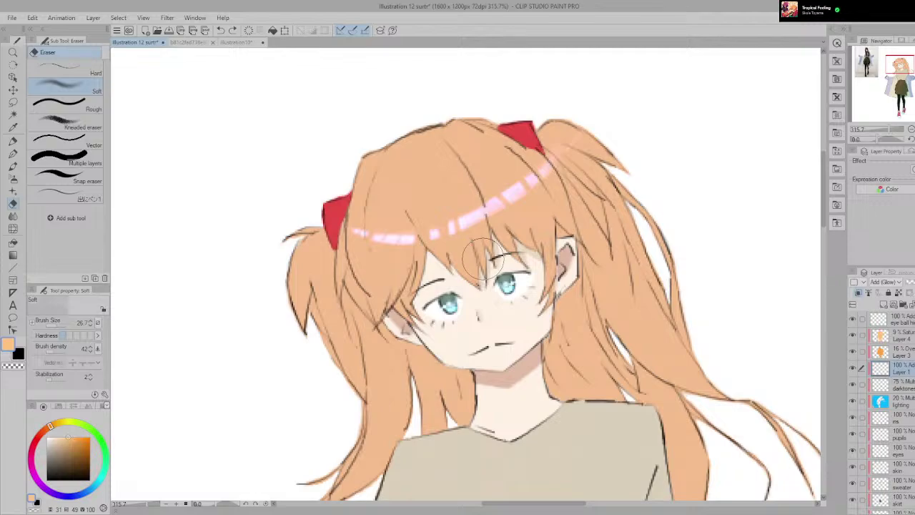
Step: Cut a gap into the highlight segment nearest the lower hair clip with the Rough eraser, and check the drawing in a mirrored view
scroll(484, 257, down, 5)
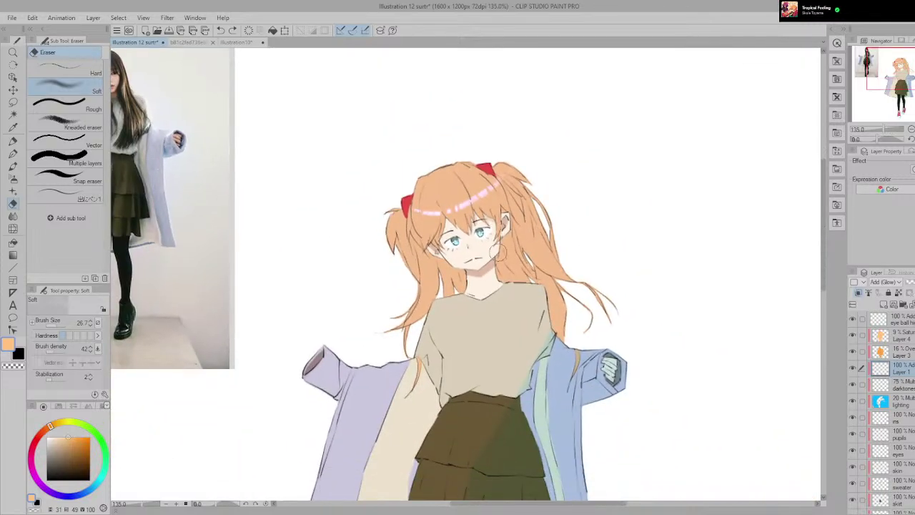
scroll(501, 251, up, 5)
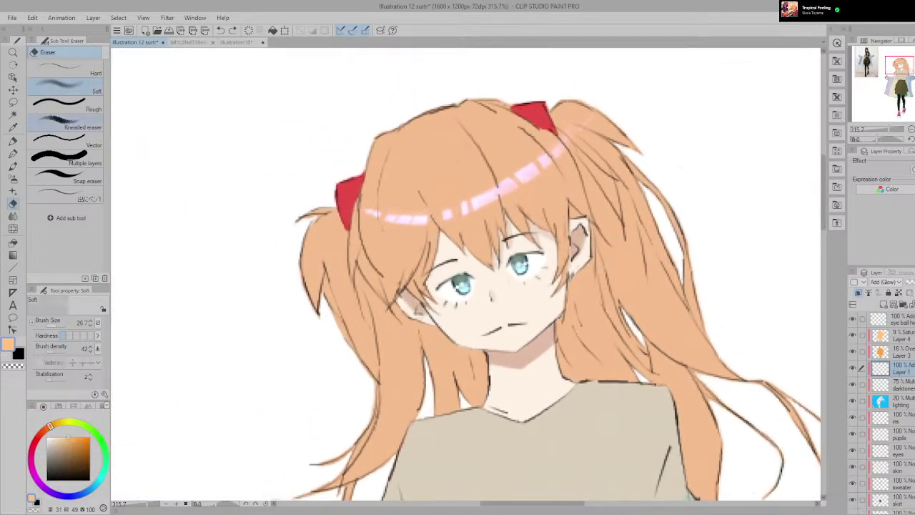
click(58, 109)
scroll(421, 229, down, 1)
scroll(427, 229, up, 2)
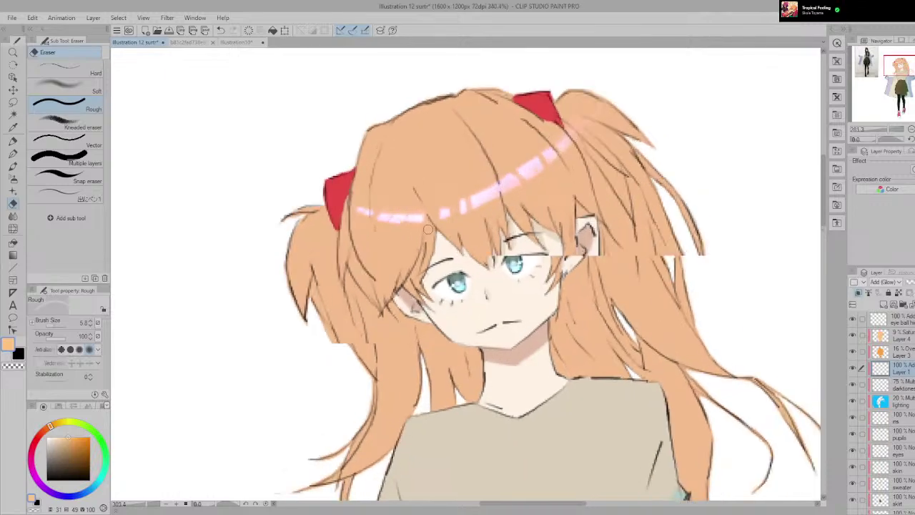
scroll(427, 229, up, 3)
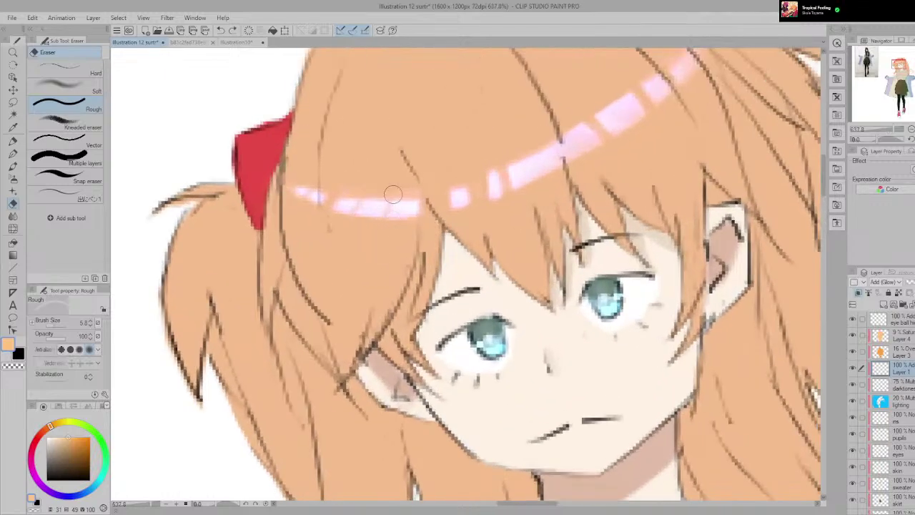
scroll(392, 193, down, 2)
scroll(417, 241, down, 1)
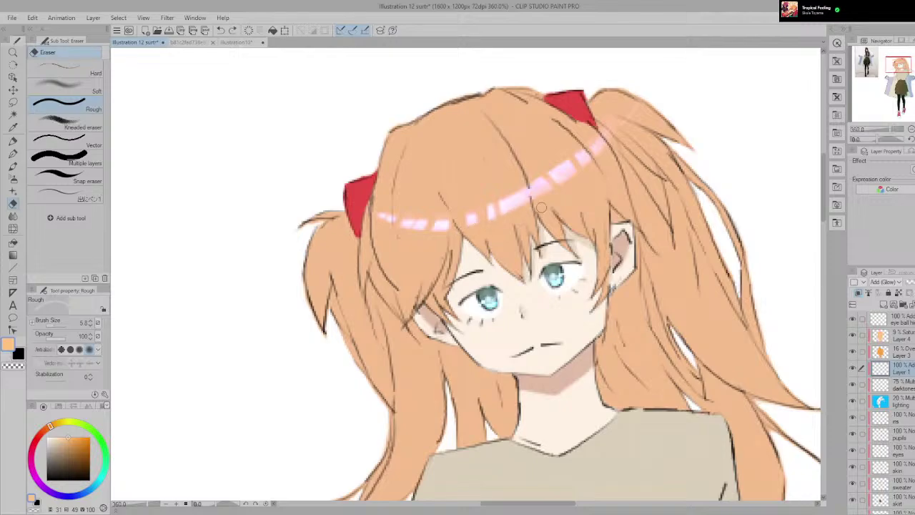
key(h)
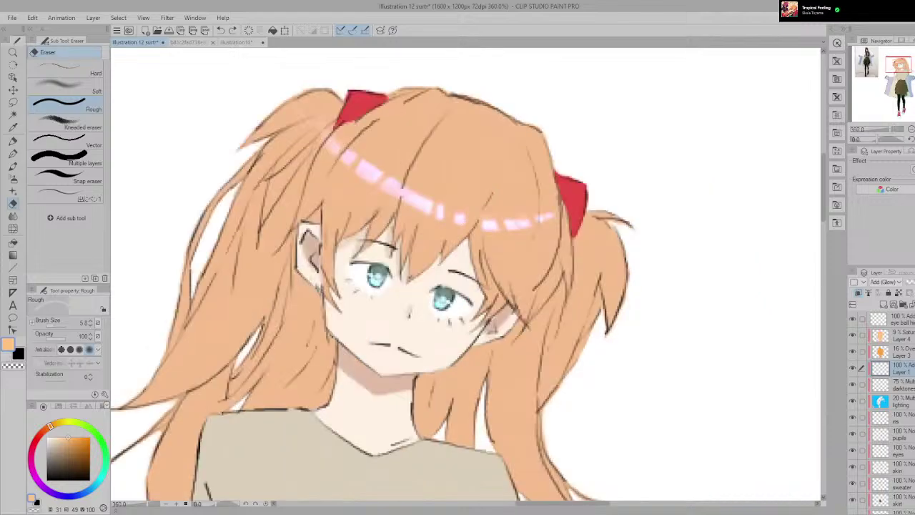
key(h)
scroll(570, 138, down, 2)
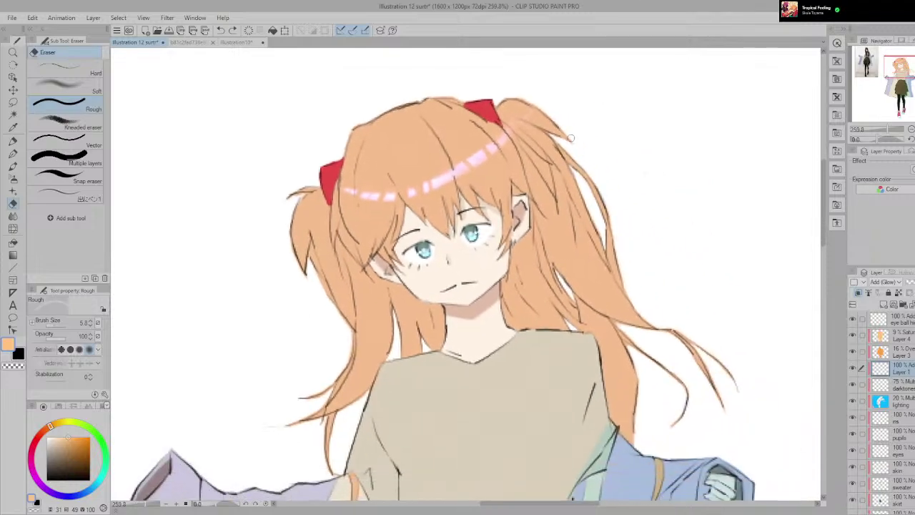
scroll(441, 157, up, 2)
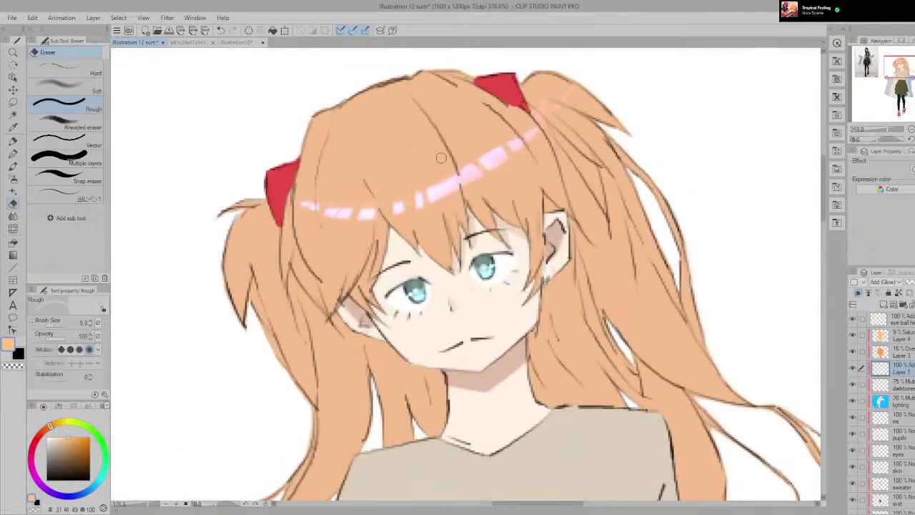
Step: Try trimming the middle and upper parts of the hair highlight with the Rough eraser at full opacity
drag(410, 197, 475, 164)
key(ctrl+z)
drag(523, 130, 482, 157)
key(ctrl+z)
key(ctrl+z)
Step: Set the Rough eraser's opacity to 64 and lightly trim the middle segments of the hair highlight
click(58, 338)
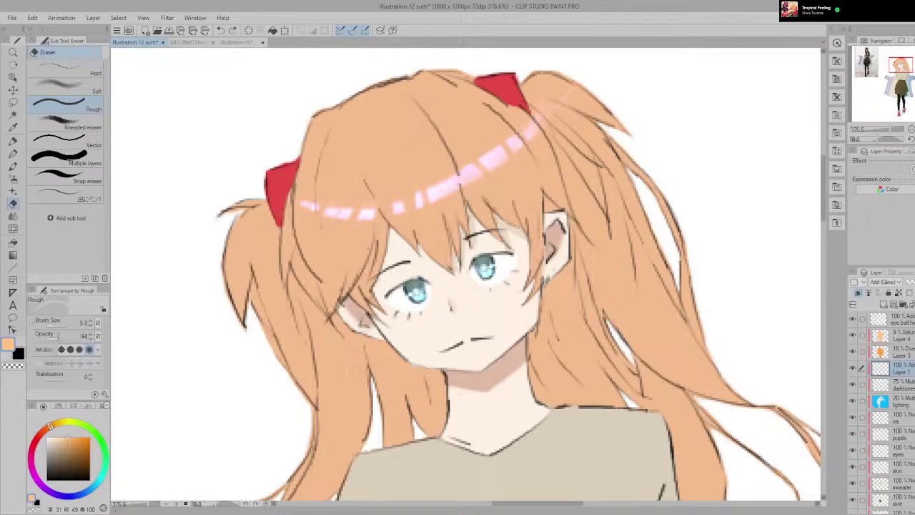
drag(429, 203, 480, 178)
key(ctrl+z)
drag(413, 212, 462, 189)
scroll(489, 192, up, 3)
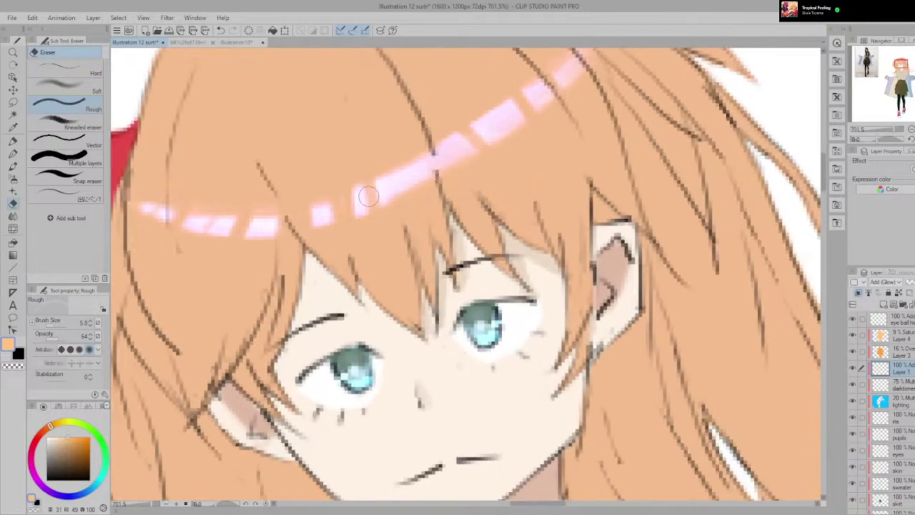
scroll(494, 220, down, 2)
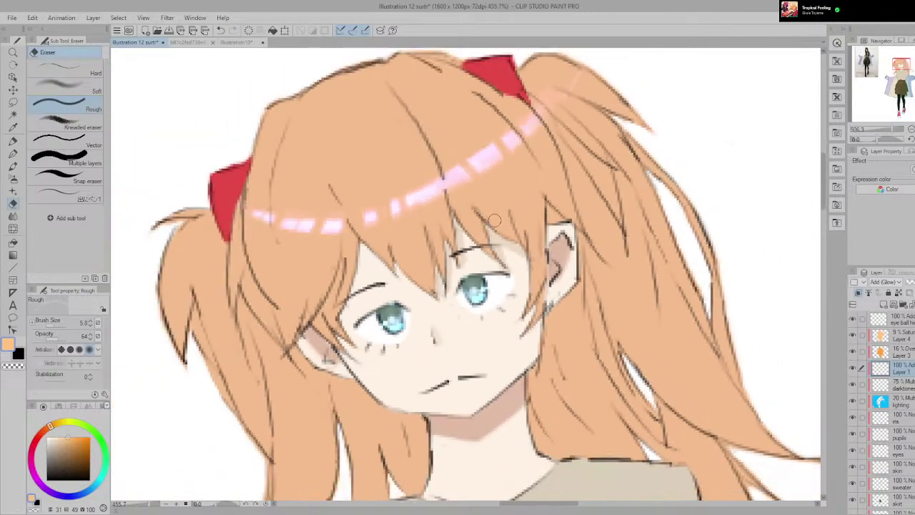
scroll(493, 220, down, 2)
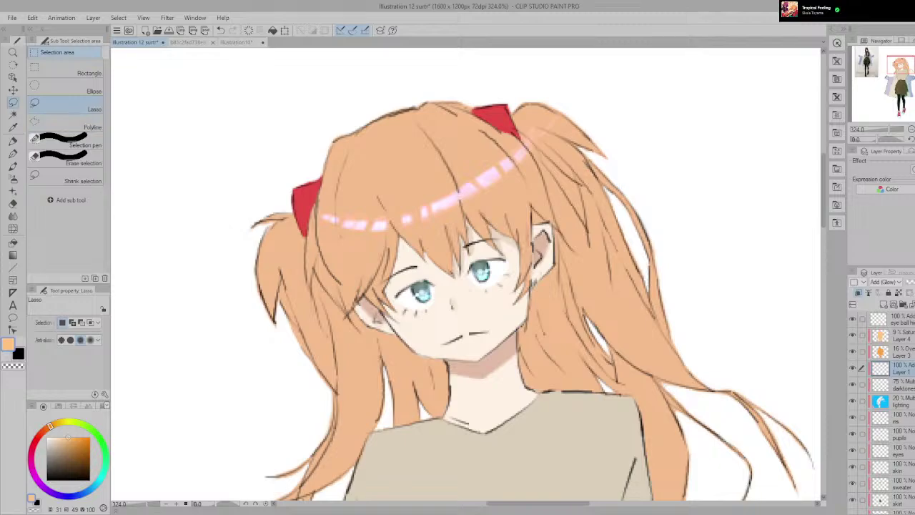
Step: Lasso the highlight's end near the upper hair clip, rotate it slightly counterclockwise, shift it along the hair's curve, and deselect it
scroll(489, 236, up, 2)
drag(482, 178, 533, 77)
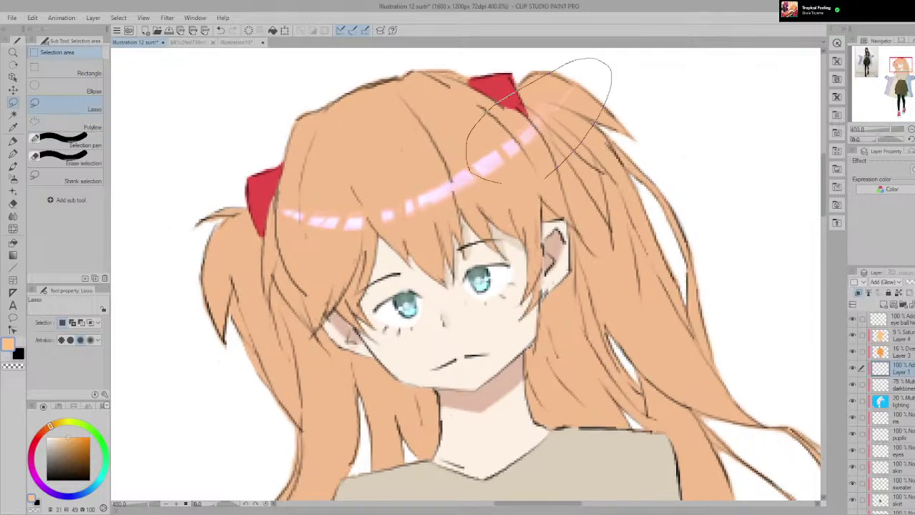
drag(530, 193, 523, 193)
click(577, 212)
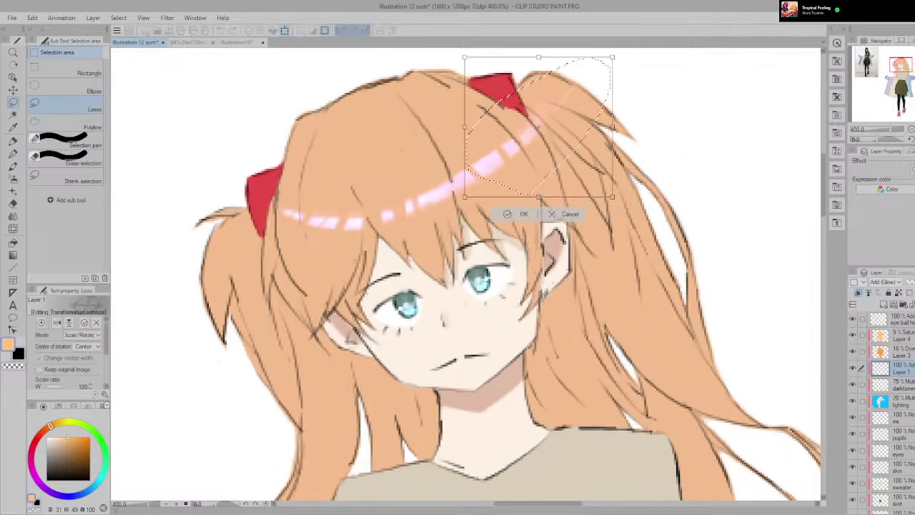
drag(613, 154, 623, 148)
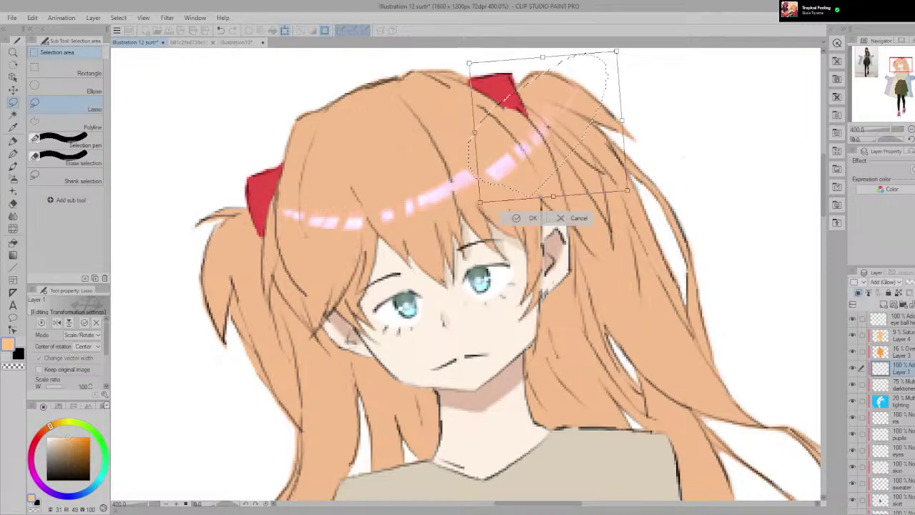
key(Return)
key(ctrl+d)
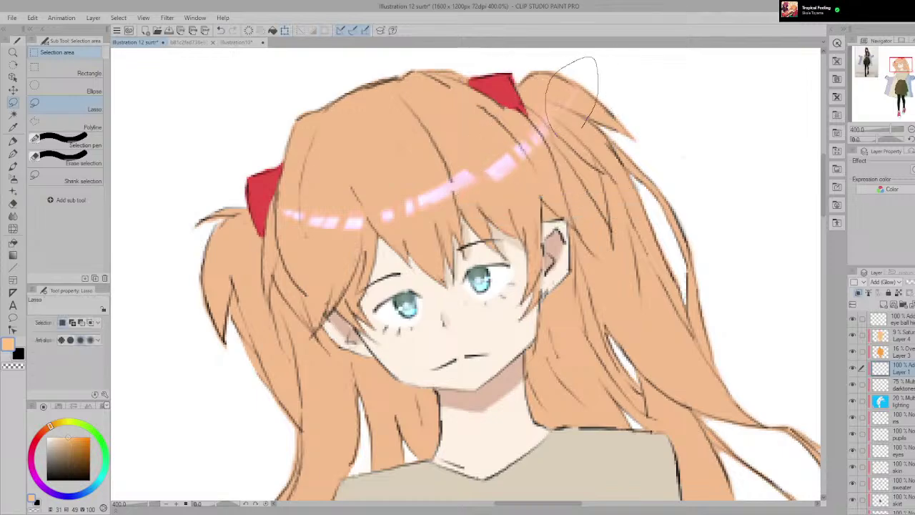
Step: Lasso the faint highlight tip beyond the upper hair clip, rotate it slightly counterclockwise, shift it a little upward, and deselect it
drag(582, 127, 565, 152)
click(612, 169)
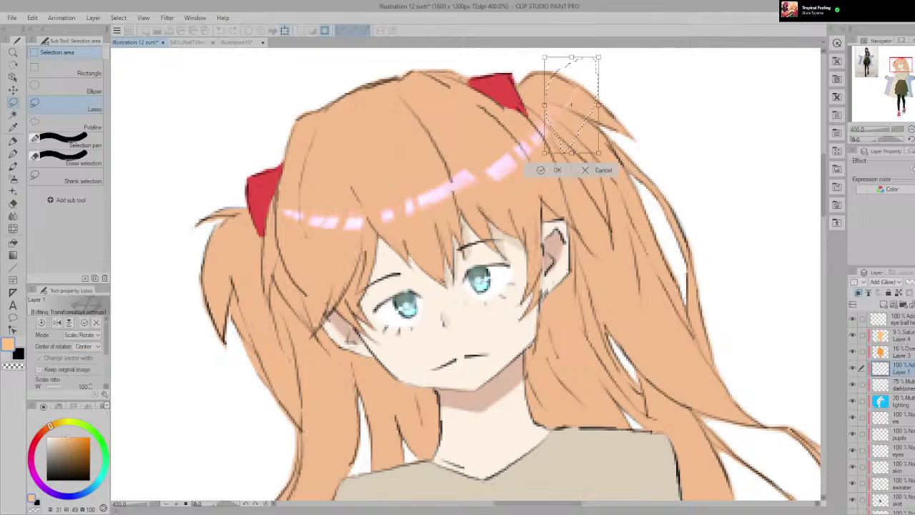
drag(613, 136, 615, 133)
drag(572, 107, 571, 104)
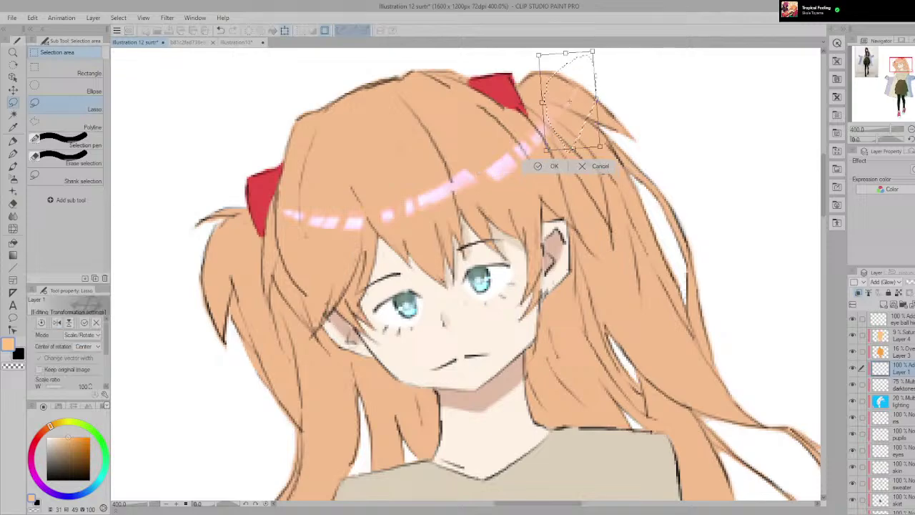
drag(592, 52, 591, 50)
key(Return)
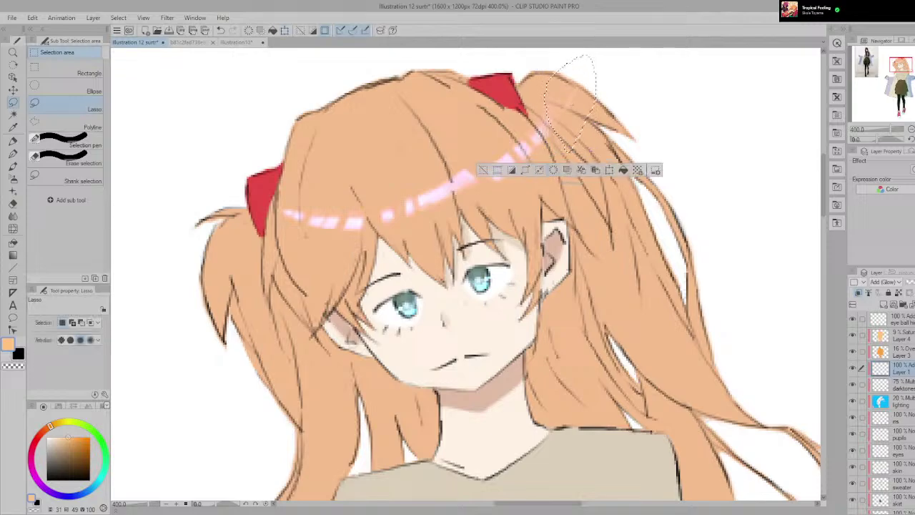
key(ctrl+d)
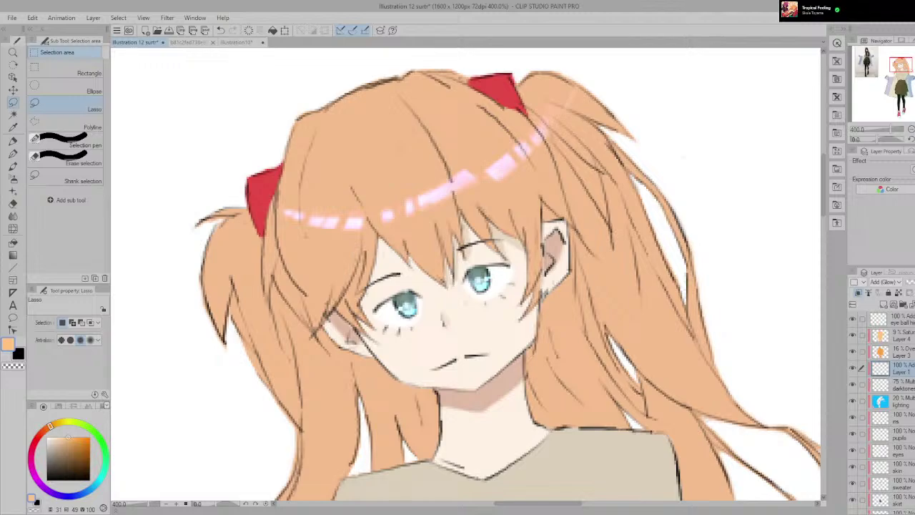
Step: Lasso the middle segments of the hair highlight, rotate them slightly clockwise, shift them a little downward, and deselect them
mouse_move(477, 151)
mouse_down()
mouse_move(378, 195)
mouse_move(443, 240)
mouse_move(493, 206)
mouse_up()
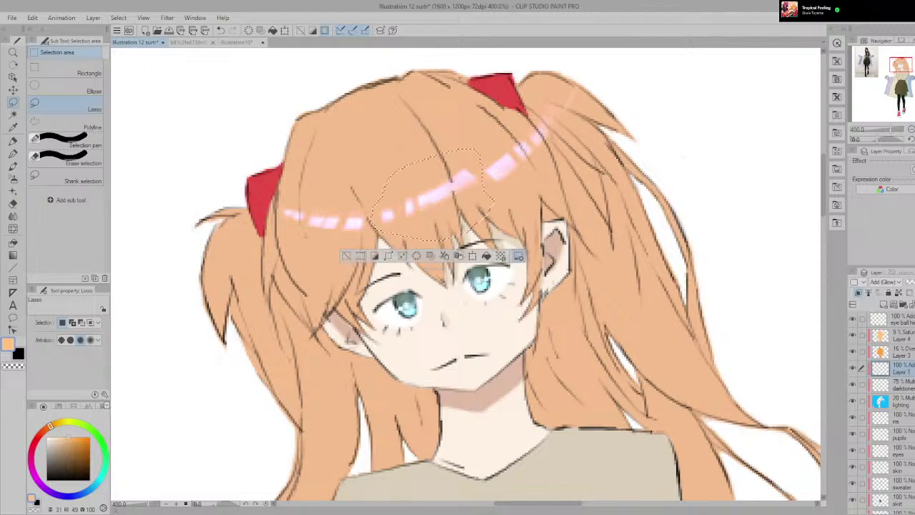
key(ctrl+t)
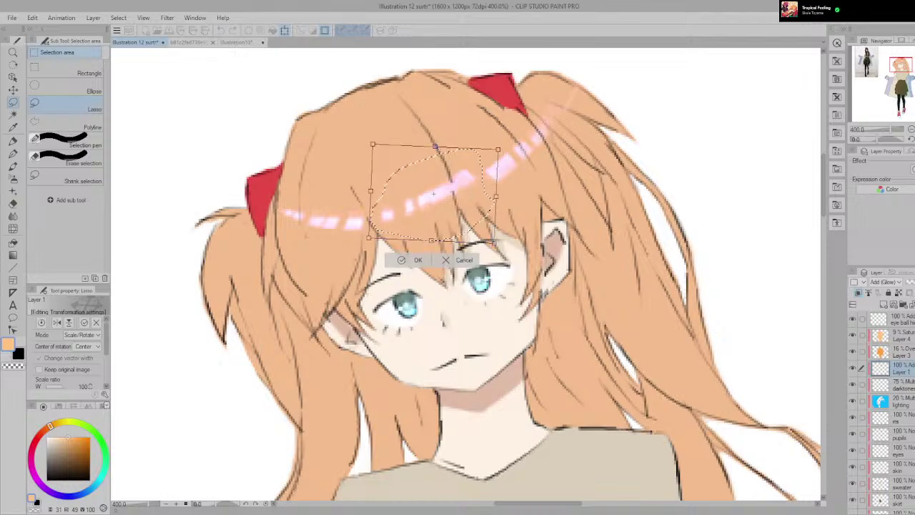
drag(433, 193, 435, 200)
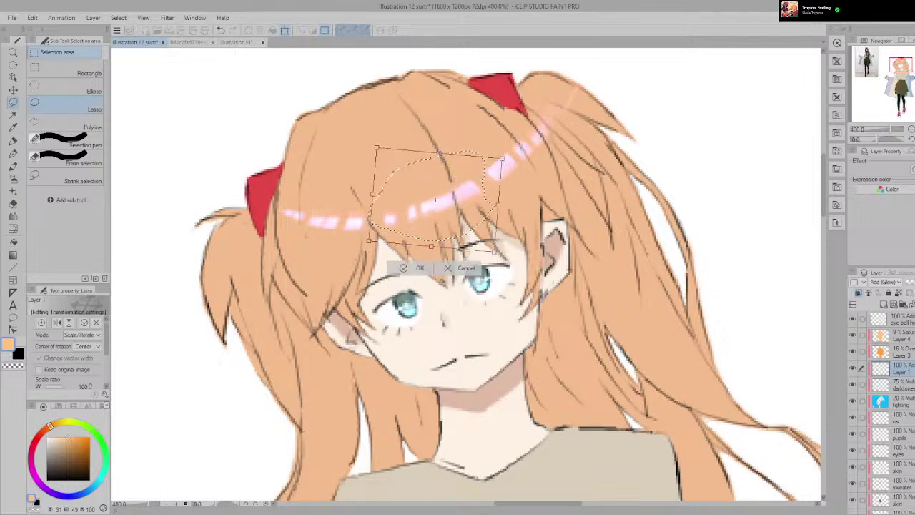
key(Return)
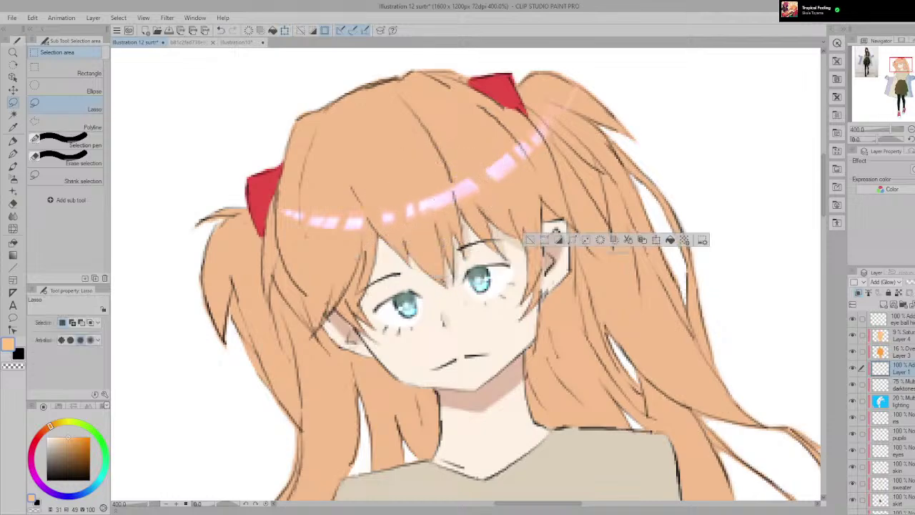
scroll(582, 236, down, 1)
click(525, 240)
Step: Examine the hair highlight's curve up close, against the whole figure and in a mirrored view
scroll(516, 181, down, 1)
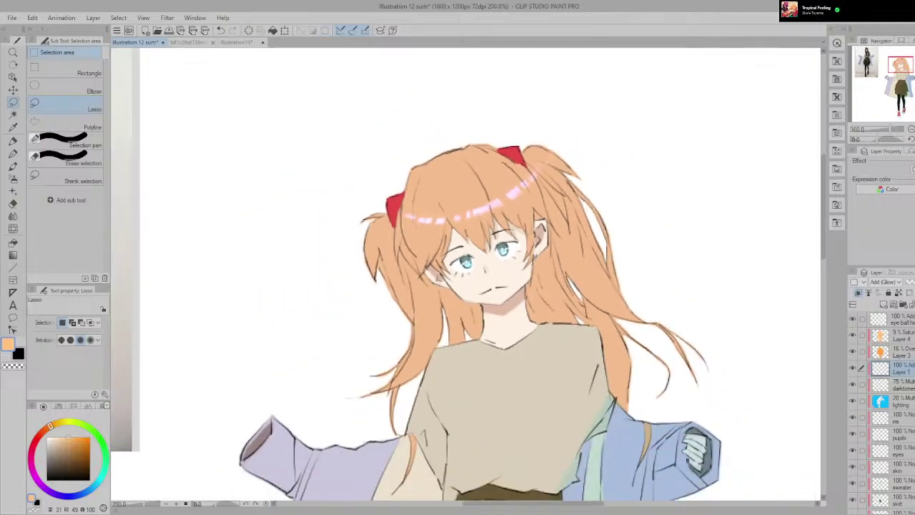
scroll(516, 181, up, 2)
key(e)
scroll(470, 178, up, 1)
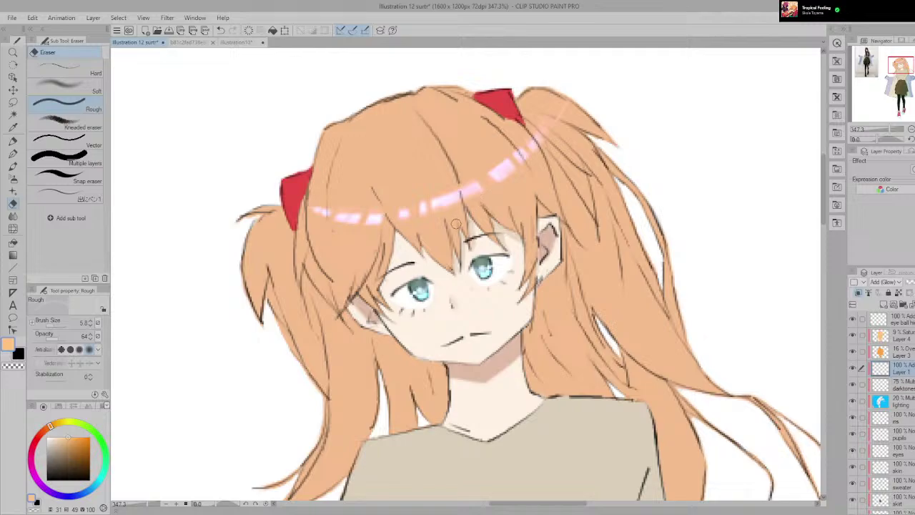
drag(458, 225, 432, 202)
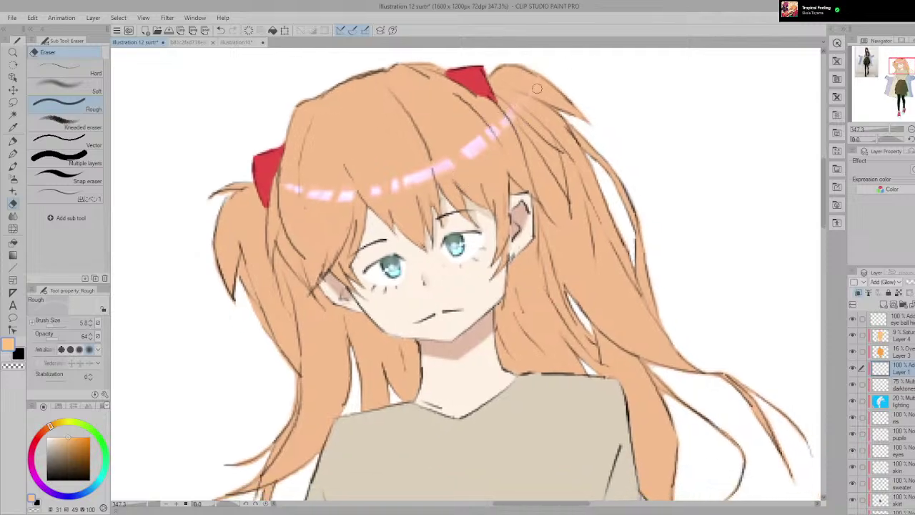
scroll(523, 127, down, 5)
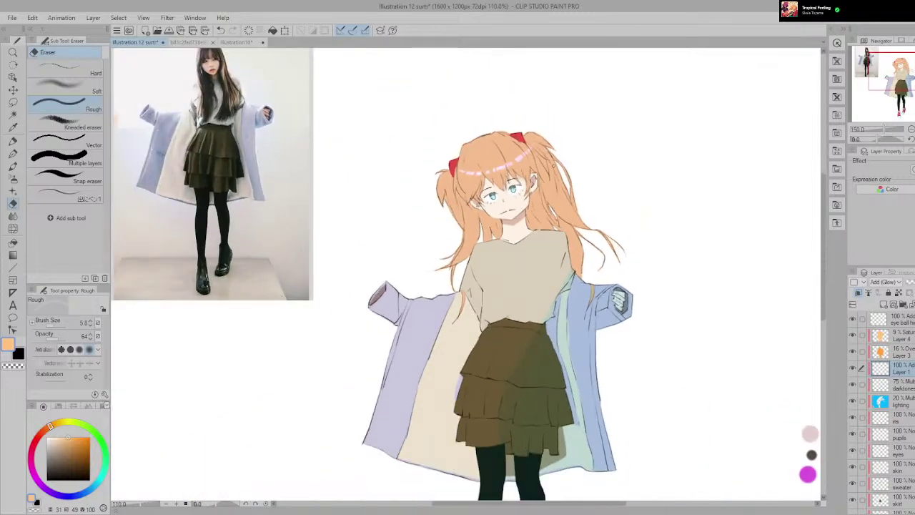
scroll(541, 172, down, 1)
drag(537, 262, 552, 396)
scroll(484, 193, up, 7)
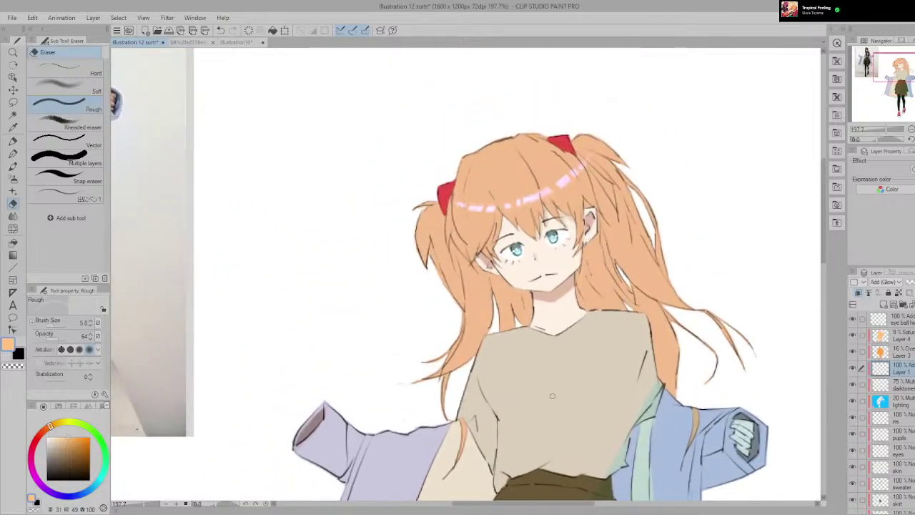
key(h)
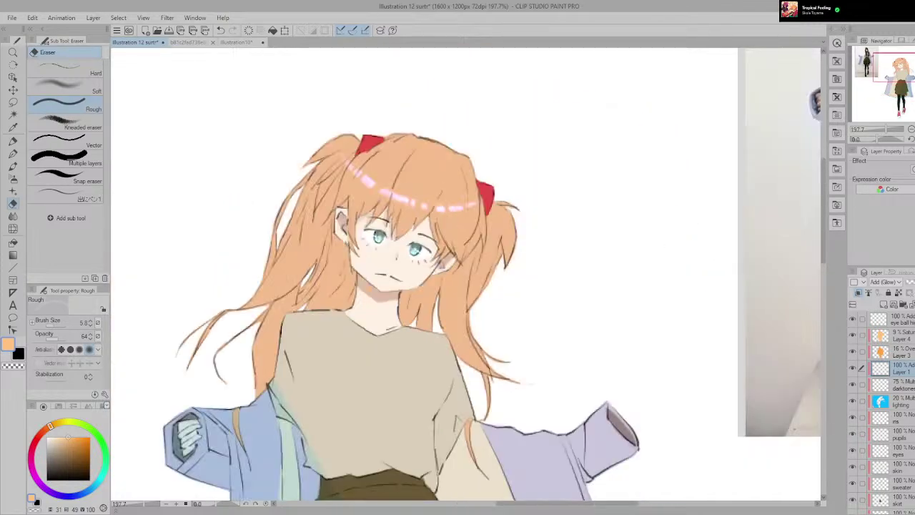
key(h)
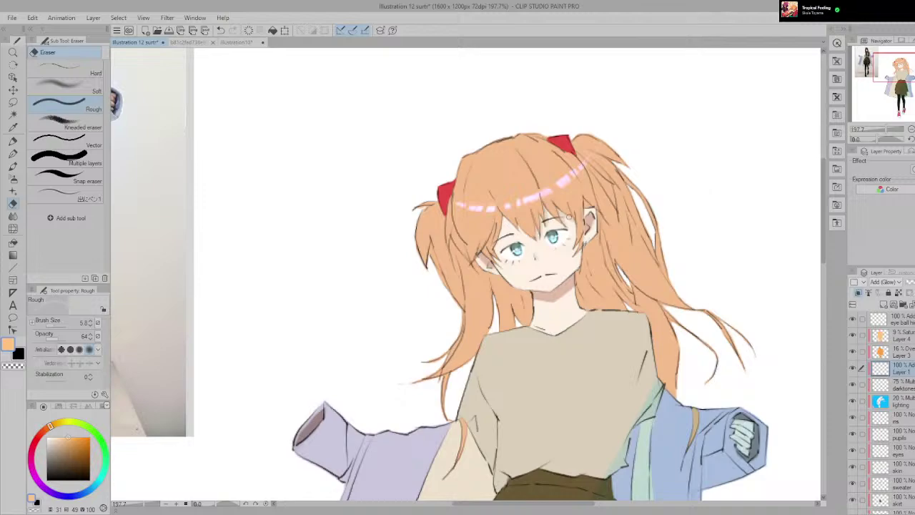
Step: Lasso the long middle segment of the hair highlight, nudge it along the curve, rotate it slightly counterclockwise, and deselect it
scroll(569, 217, up, 3)
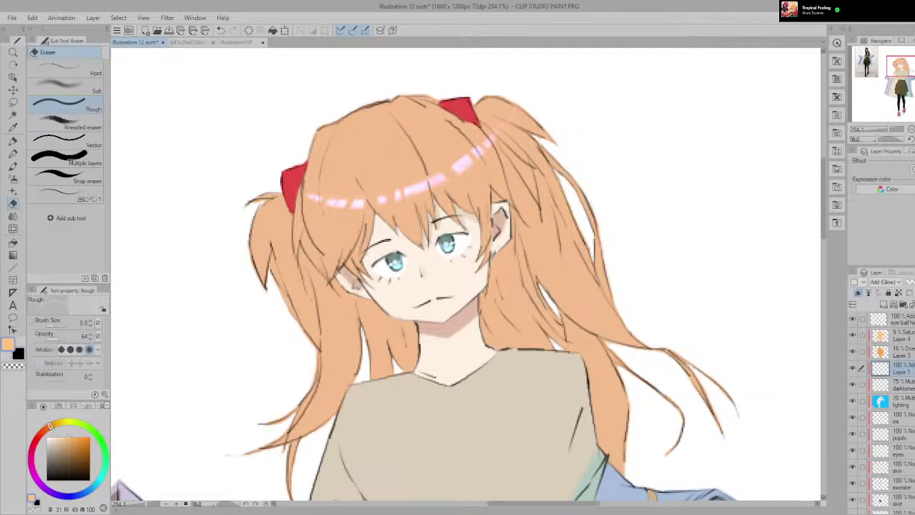
scroll(387, 197, up, 3)
mouse_move(387, 197)
mouse_down()
mouse_move(298, 205)
mouse_move(336, 159)
mouse_up()
click(13, 102)
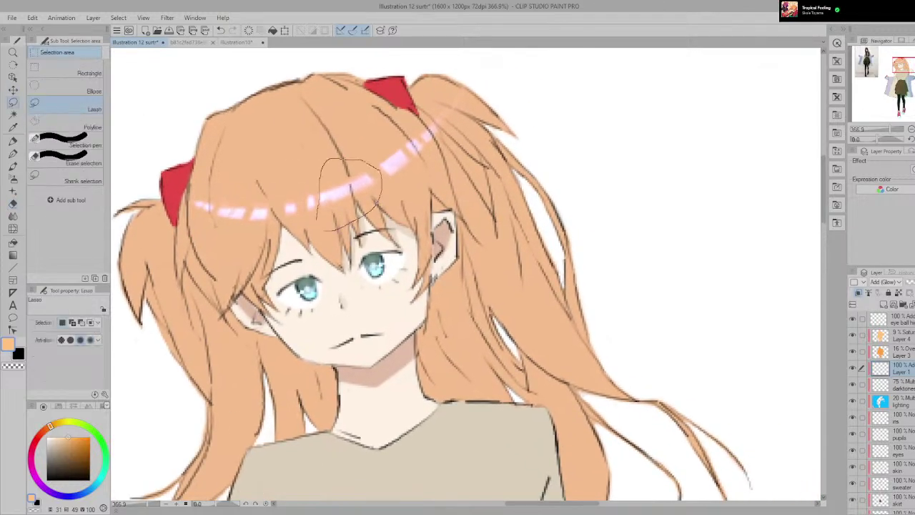
key(ctrl+t)
key(Right)
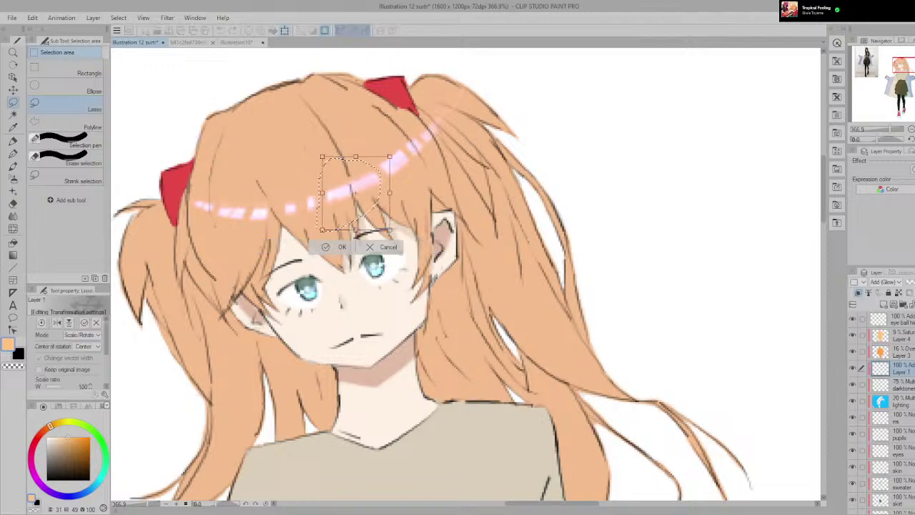
key(Left)
key(Left)
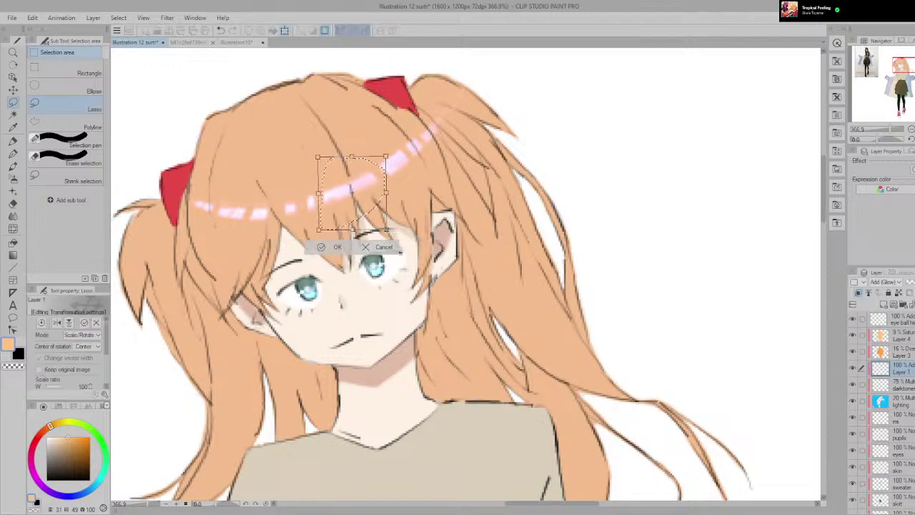
key(Left)
drag(350, 189, 354, 190)
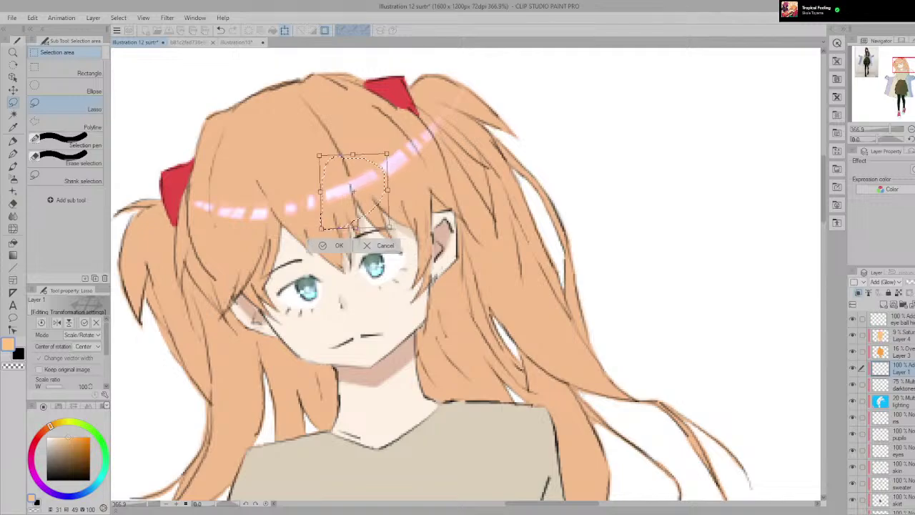
key(Return)
scroll(352, 190, down, 5)
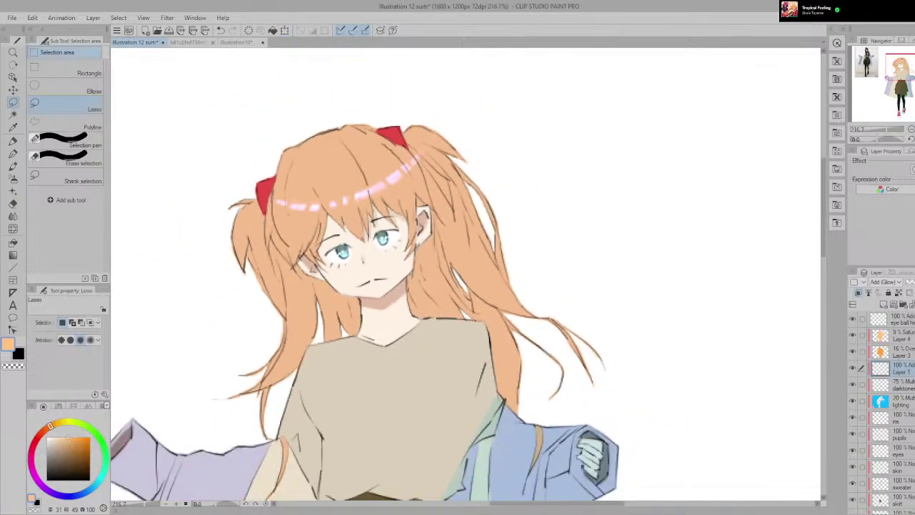
scroll(396, 208, up, 3)
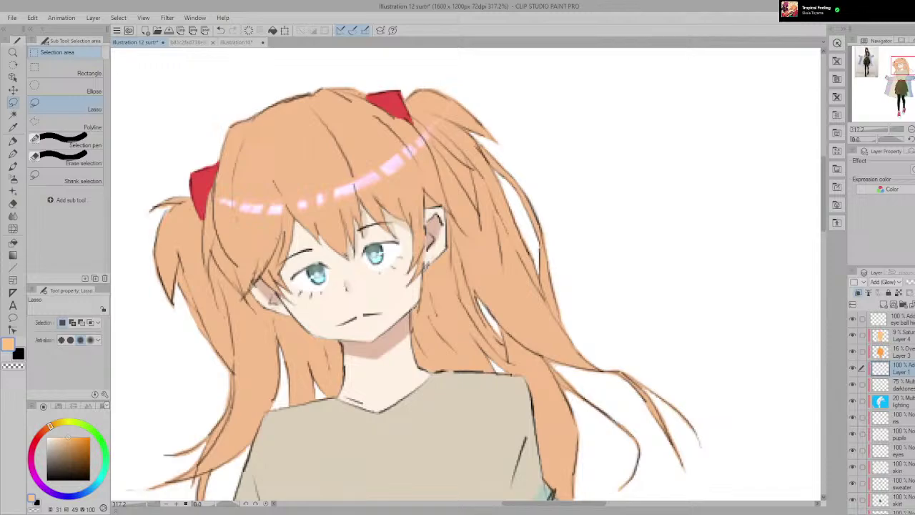
Step: Lasso the left part of the hair highlight, shift it slightly left and rotate it slightly clockwise
scroll(393, 260, up, 3)
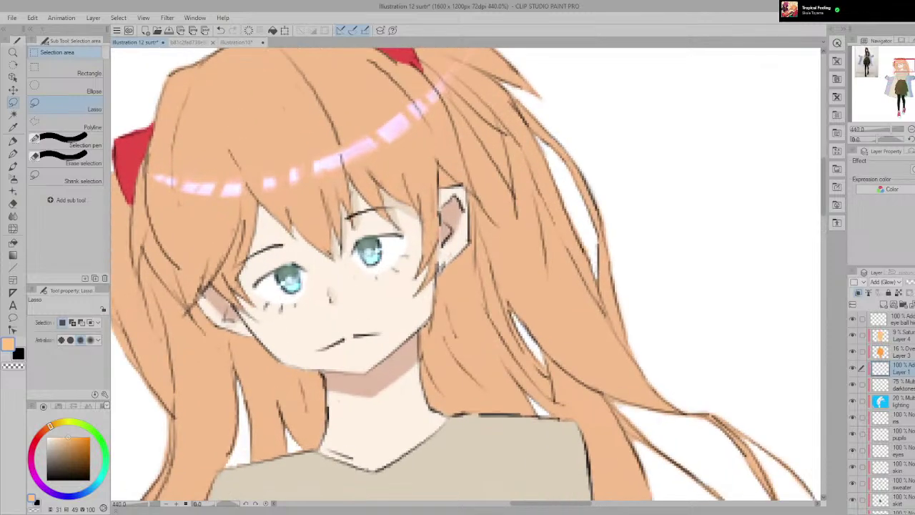
drag(286, 236, 353, 253)
mouse_move(279, 254)
mouse_down()
mouse_move(186, 169)
mouse_move(367, 164)
mouse_up()
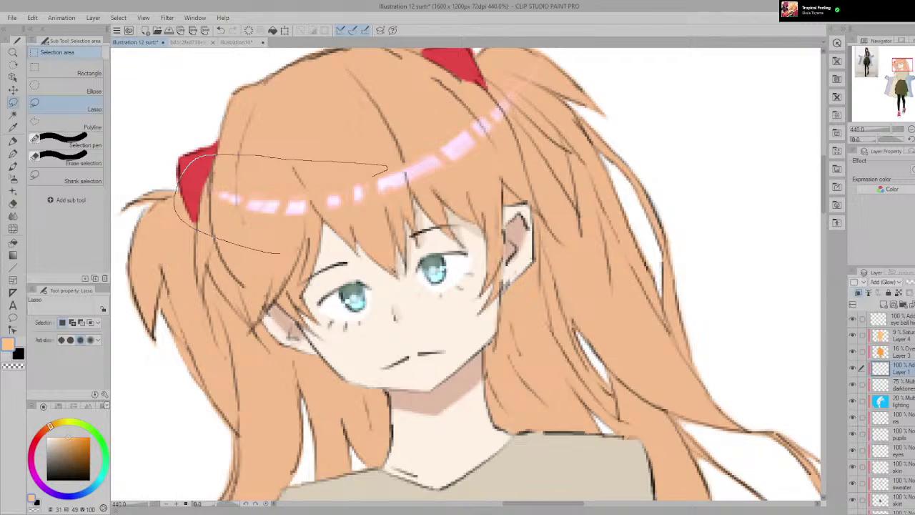
drag(352, 230, 329, 242)
key(ctrl+t)
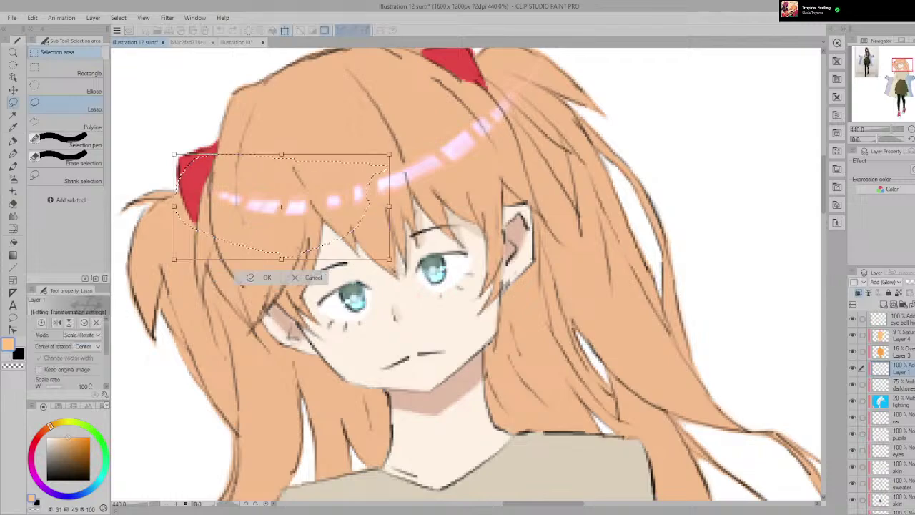
drag(413, 208, 412, 212)
drag(293, 204, 277, 207)
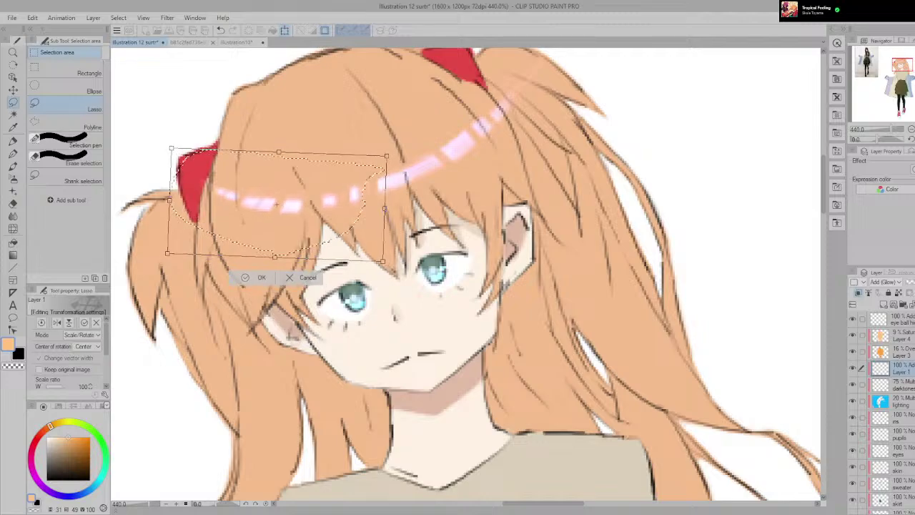
key(Return)
key(ctrl+d)
scroll(427, 190, down, 5)
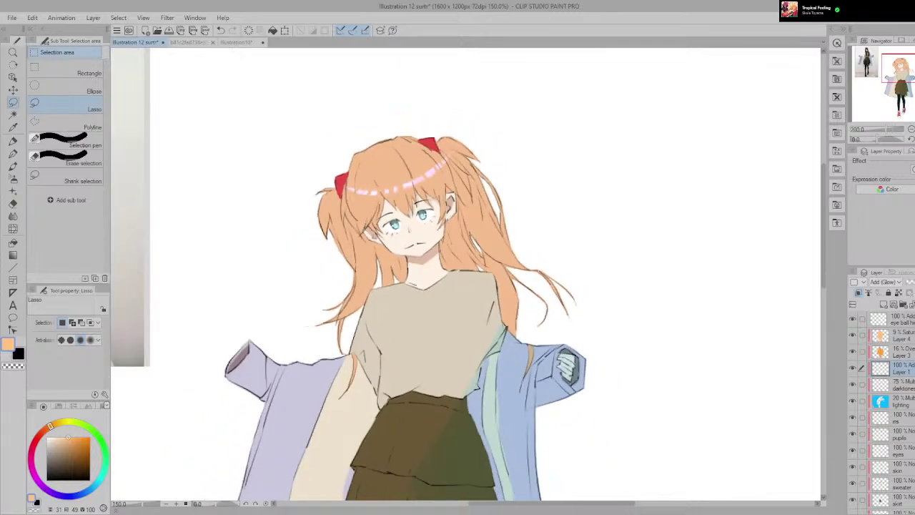
Step: Restore the selection around the left part of the hair highlight and rotate that part slightly counter-clockwise
scroll(428, 190, down, 2)
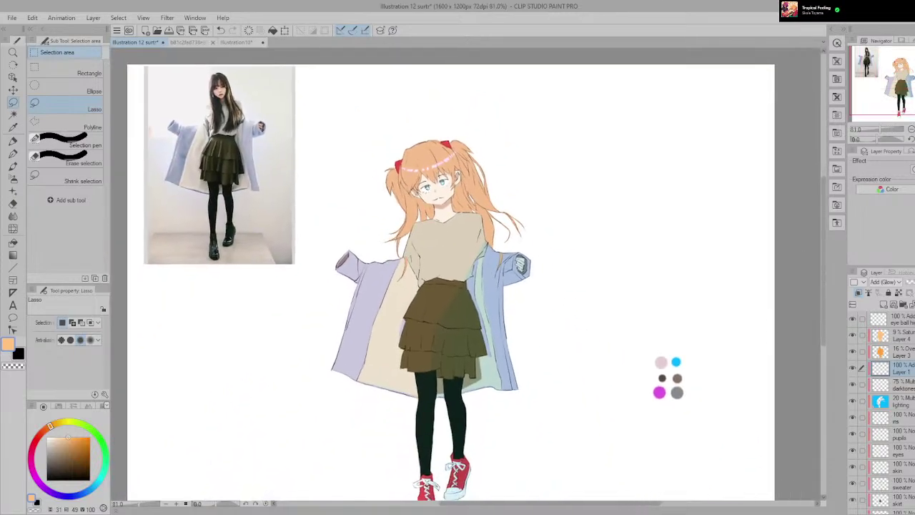
scroll(449, 188, down, 1)
scroll(449, 188, up, 3)
key(ctrl+z)
scroll(449, 189, up, 3)
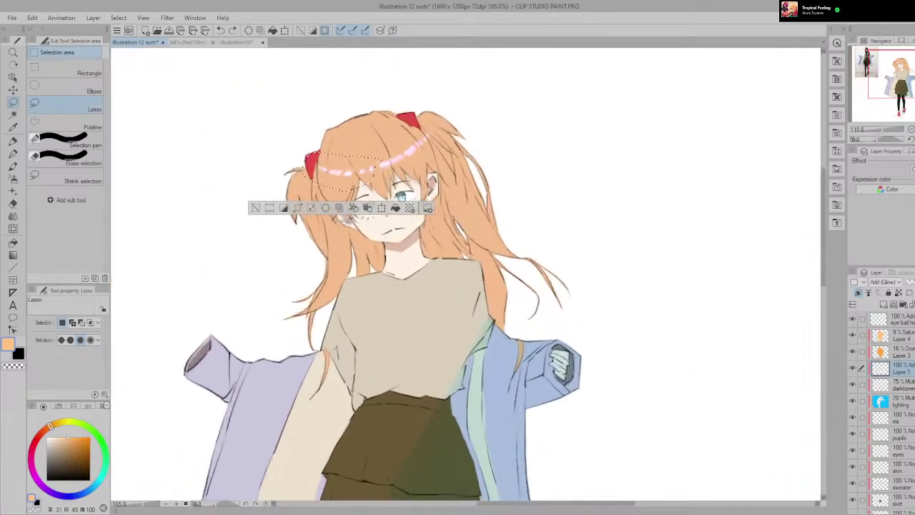
key(ctrl+t)
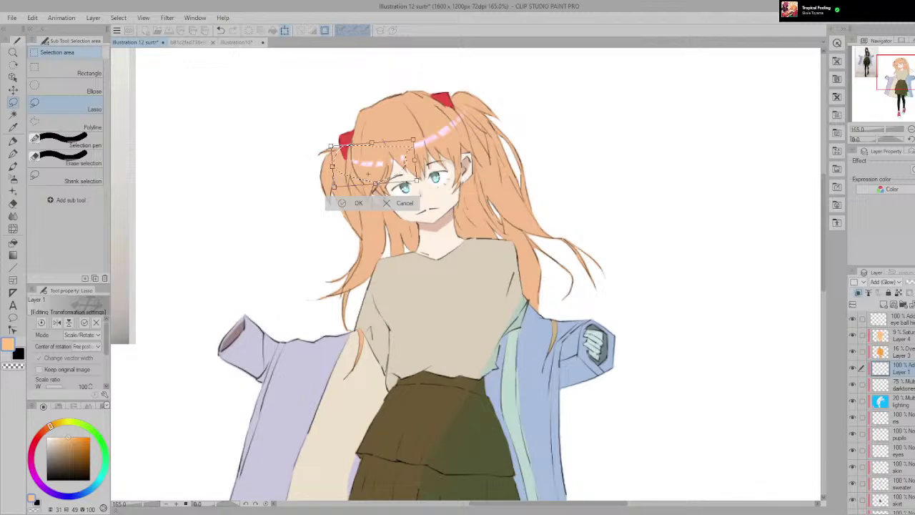
key(Return)
key(ctrl+d)
Step: Lasso the right part of the hair highlight and shift it slightly right and down with a small tilt
mouse_move(411, 107)
mouse_down()
mouse_move(493, 93)
mouse_move(425, 172)
mouse_up()
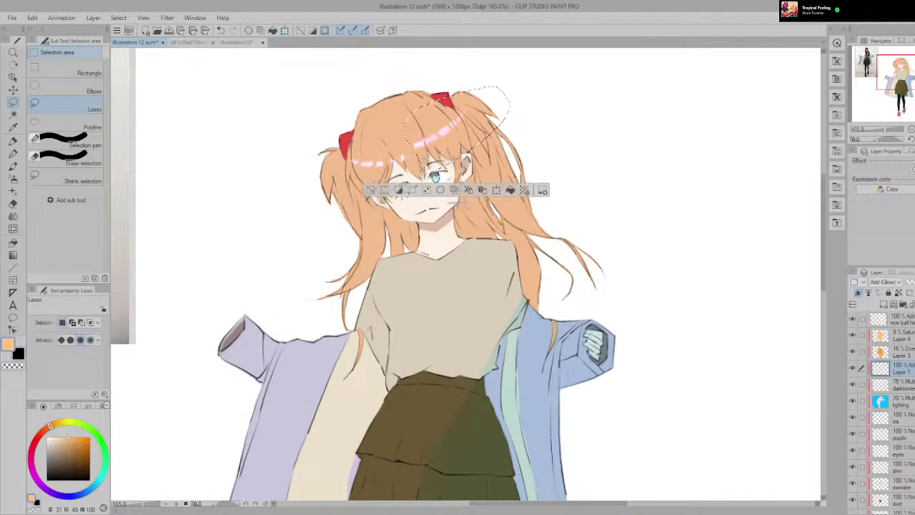
key(ctrl+t)
drag(465, 143, 471, 150)
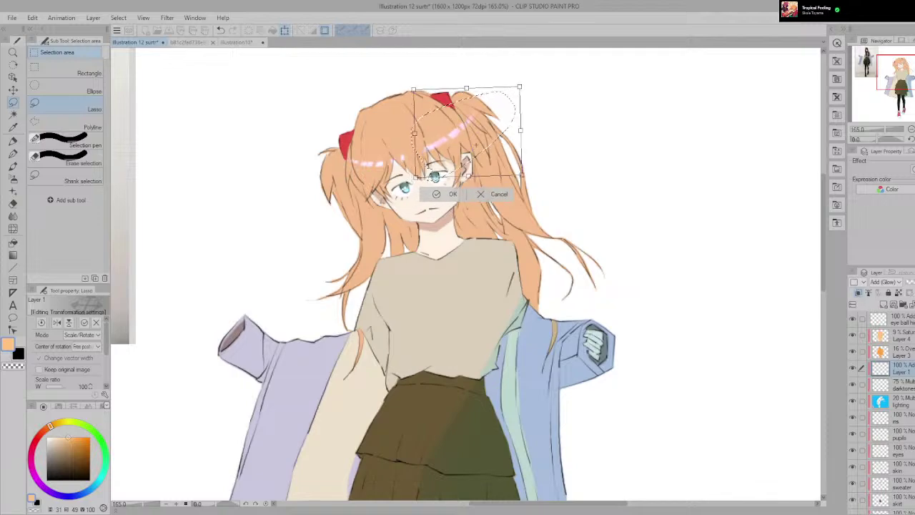
click(443, 197)
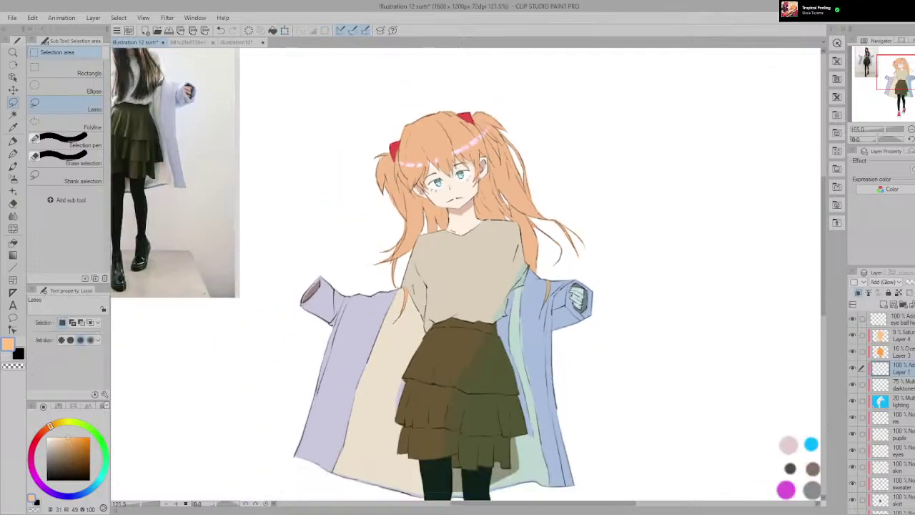
scroll(523, 173, down, 4)
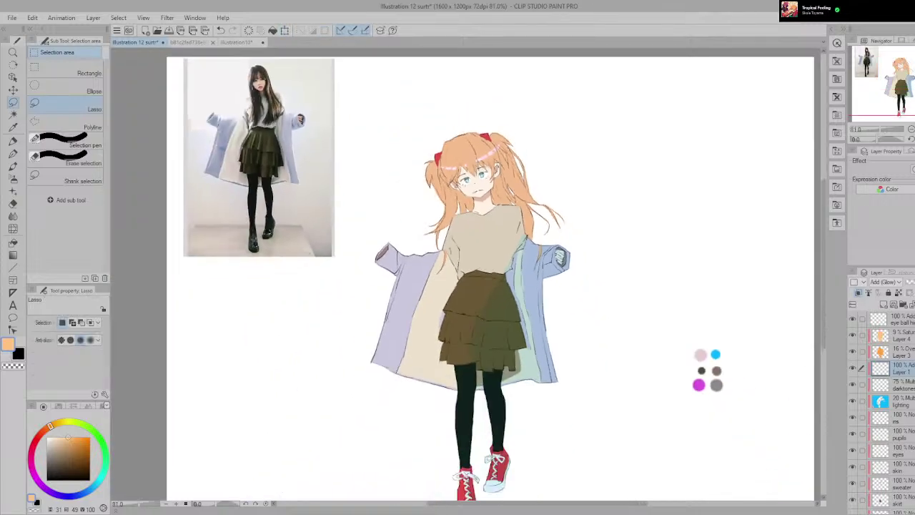
scroll(524, 178, up, 12)
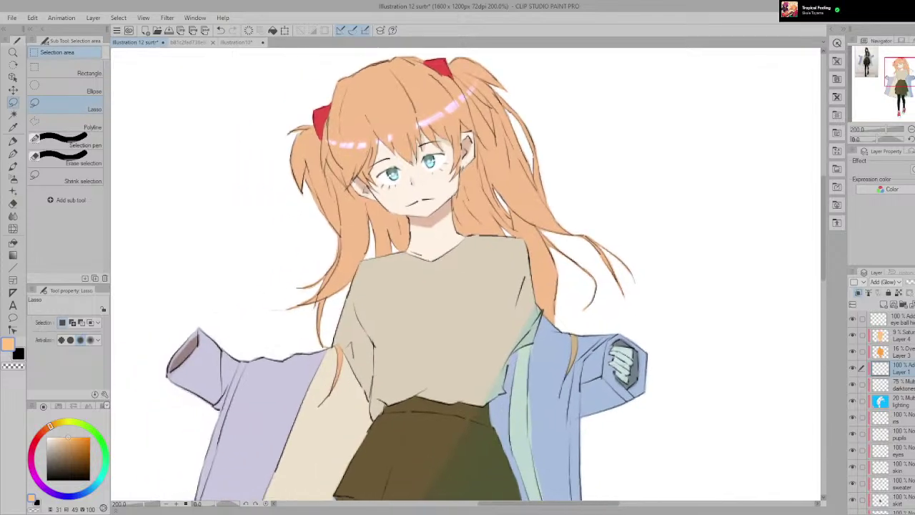
Step: Erase one of the two small highlight dashes at the centre of the fringe with the Rough eraser
key(e)
key(ctrl+plus)
key(ctrl+plus)
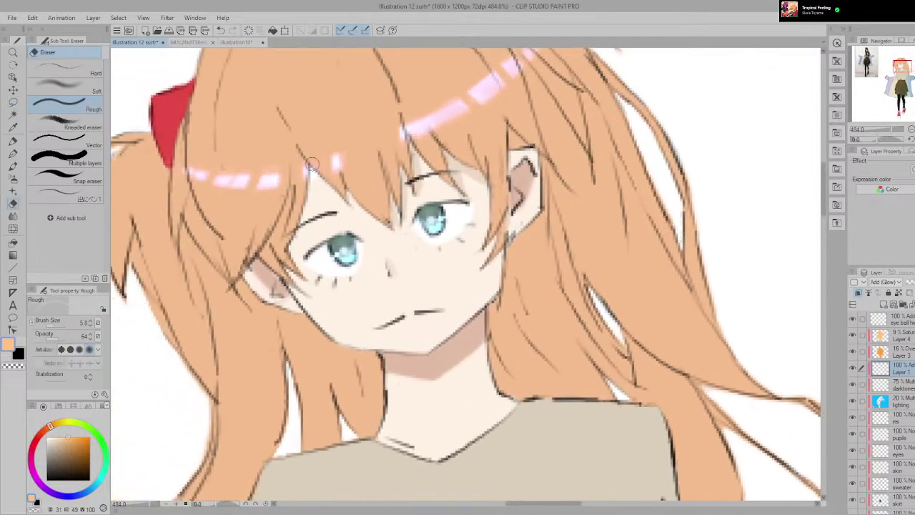
key(ctrl+minus)
key(ctrl+minus)
key(ctrl+minus)
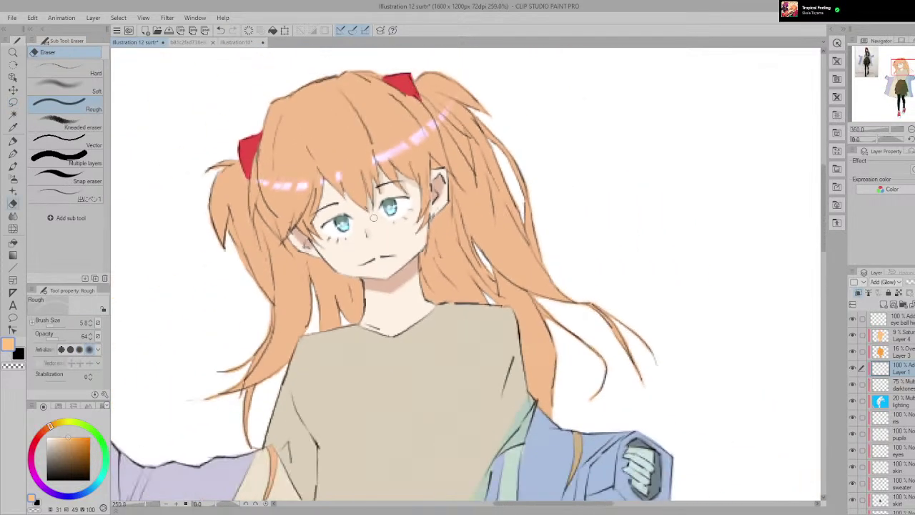
scroll(239, 190, down, 1)
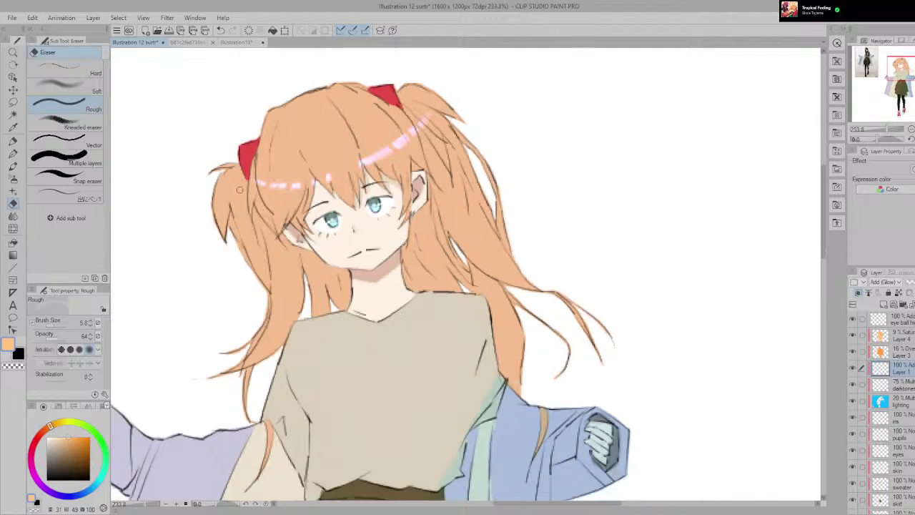
drag(346, 218, 363, 218)
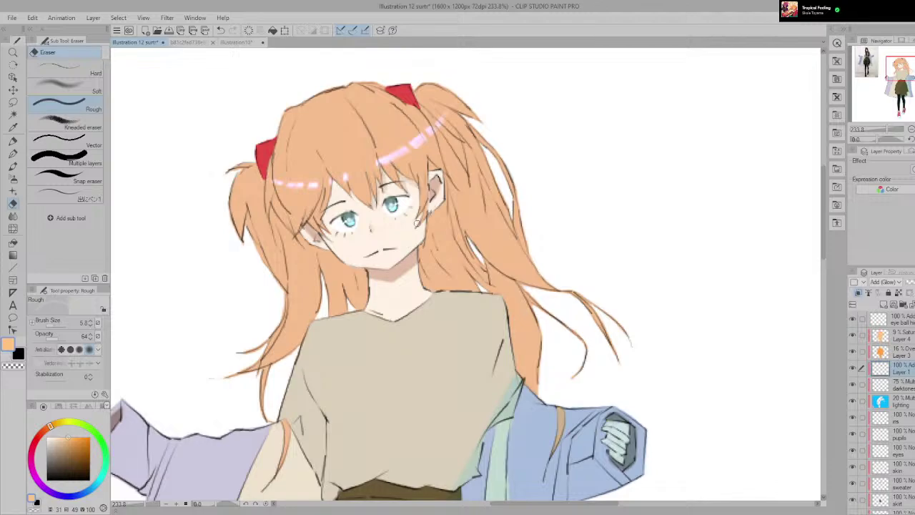
scroll(423, 209, up, 3)
drag(425, 207, 414, 277)
Step: Lasso the right part of the hair highlight again, move it slightly right and rotate it slightly counter-clockwise
click(13, 102)
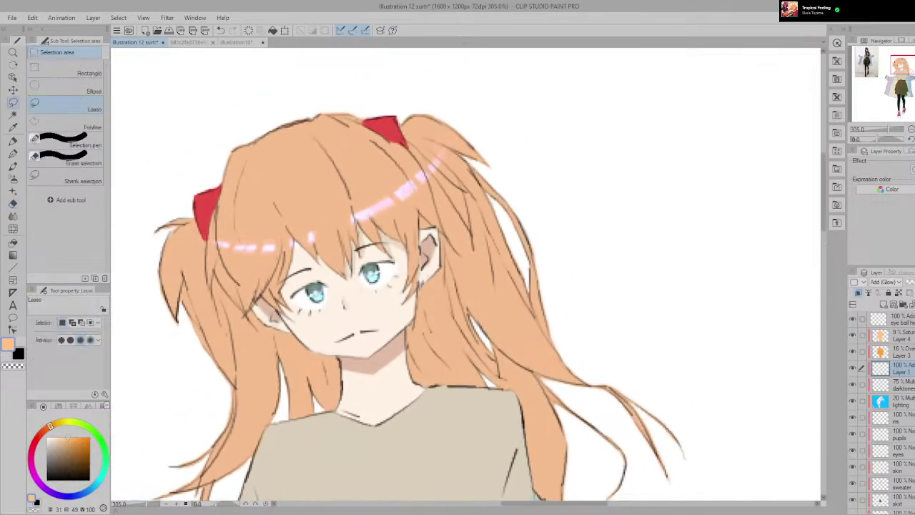
drag(337, 257, 338, 254)
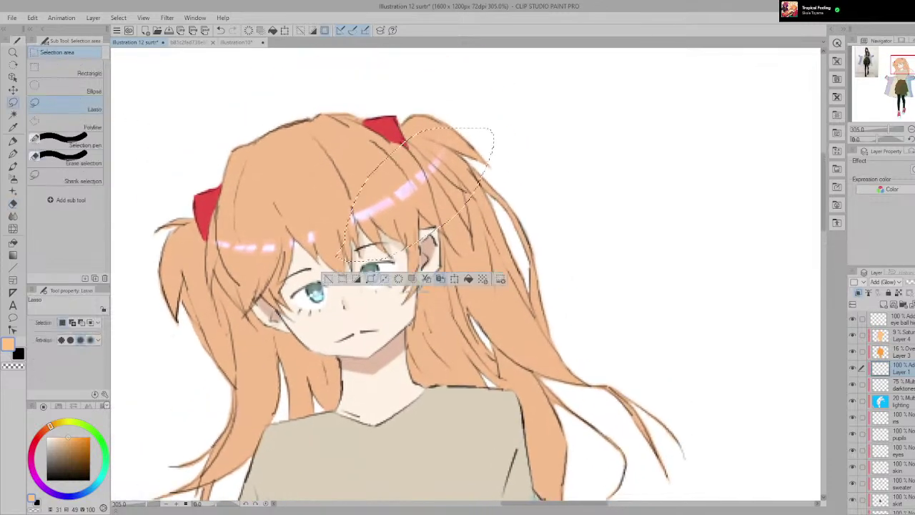
click(455, 279)
mouse_move(414, 195)
mouse_down()
mouse_move(427, 188)
mouse_move(417, 193)
mouse_up()
drag(507, 254, 513, 245)
drag(454, 207, 457, 203)
key(Return)
key(ctrl+d)
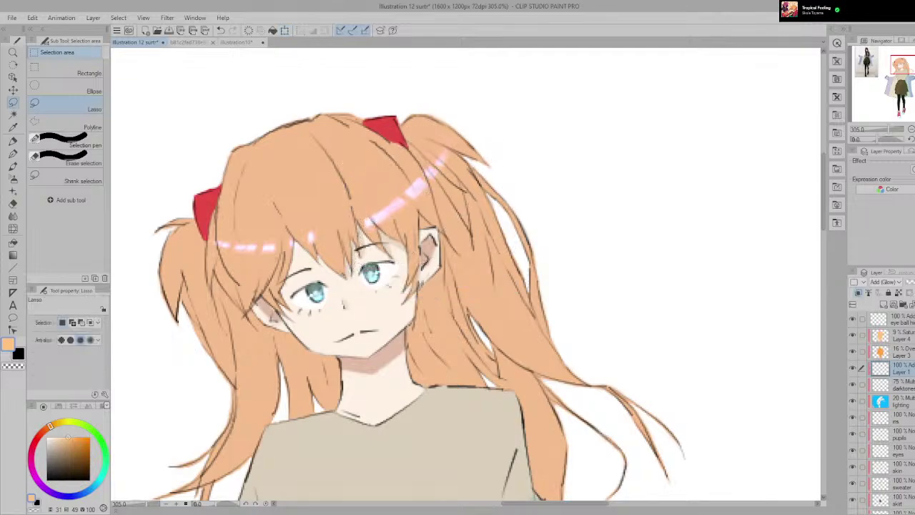
Step: Erase a small gap near the inner end of the right hair highlight and undo the last eraser strokes
scroll(449, 257, up, 2)
key(e)
scroll(363, 239, down, 3)
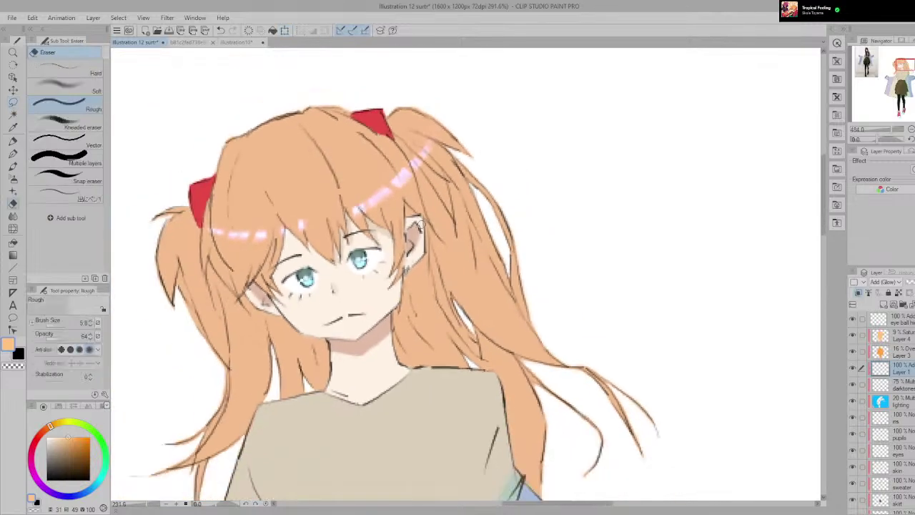
mouse_move(364, 216)
mouse_down()
mouse_move(426, 178)
mouse_move(417, 171)
mouse_up()
key(ctrl+z)
key(ctrl+z)
scroll(463, 169, down, 2)
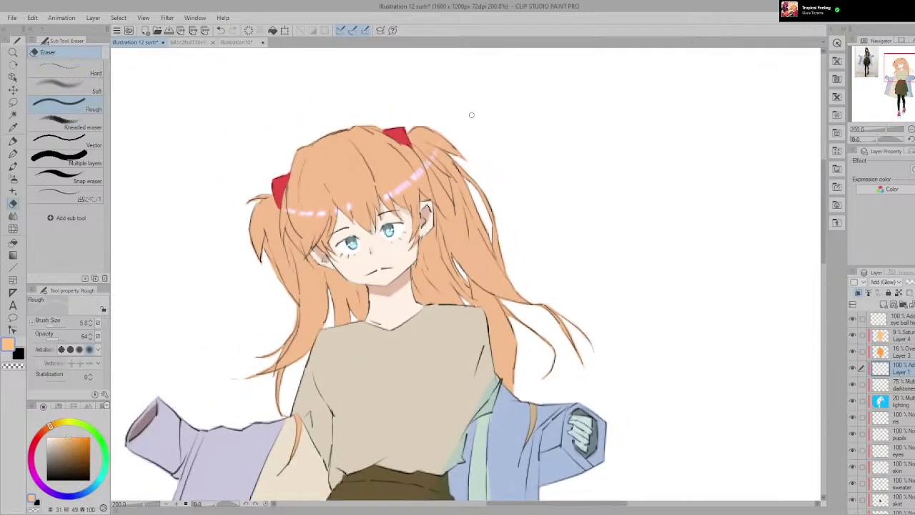
scroll(471, 115, down, 4)
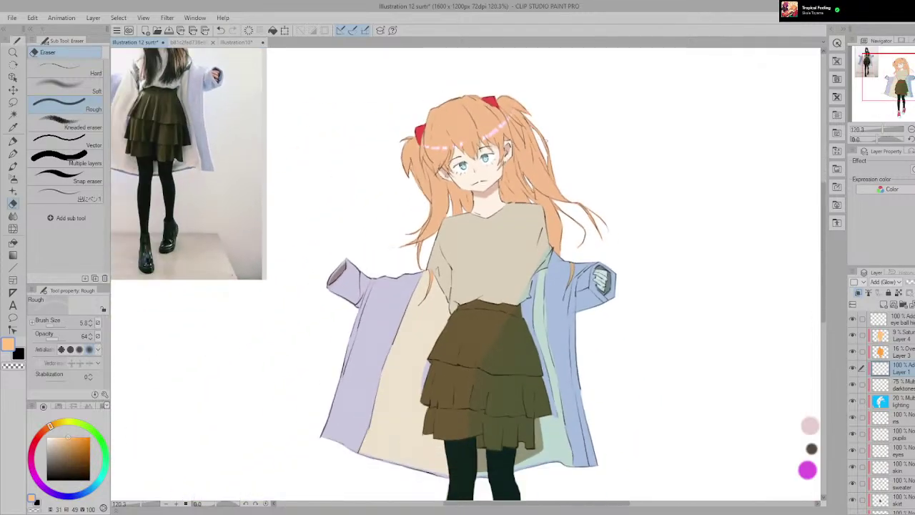
scroll(546, 144, down, 3)
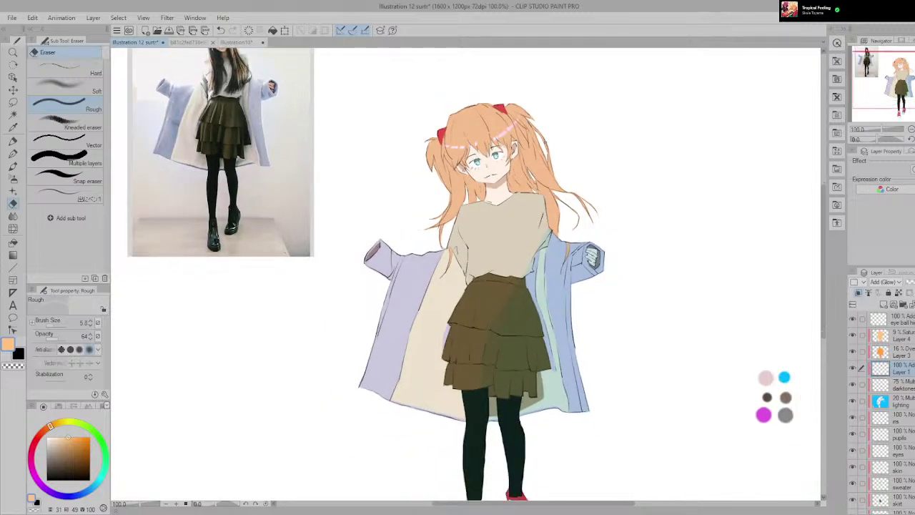
scroll(529, 114, up, 4)
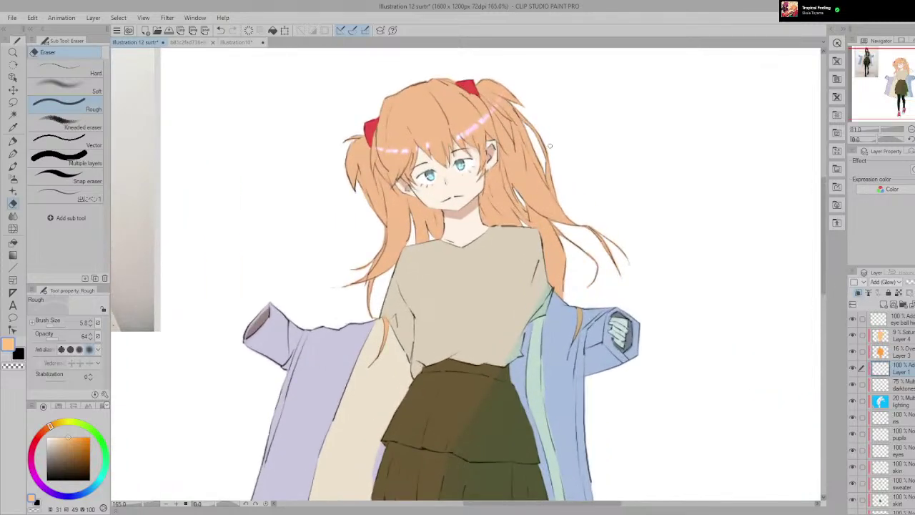
Step: Duplicate the small inner dash of the right hair highlight and move the copy onto the central fringe lock
key(m)
scroll(511, 254, up, 1)
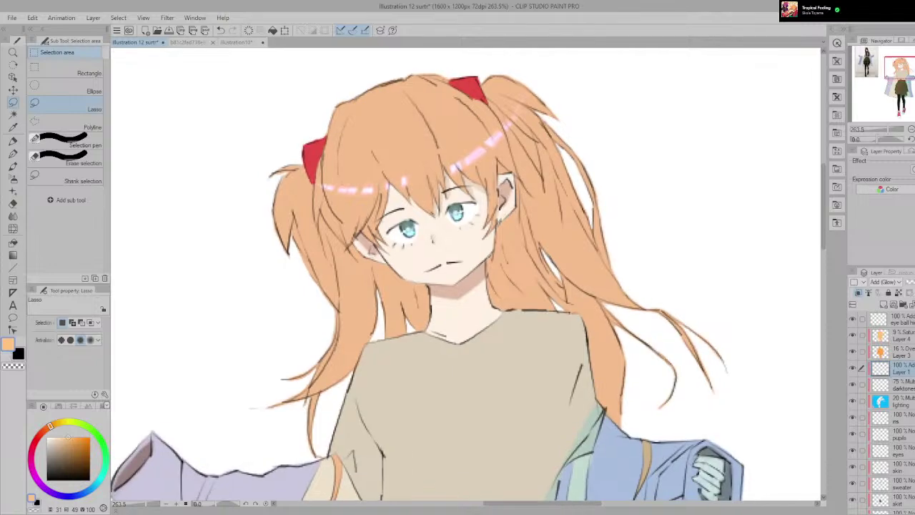
drag(452, 155, 457, 172)
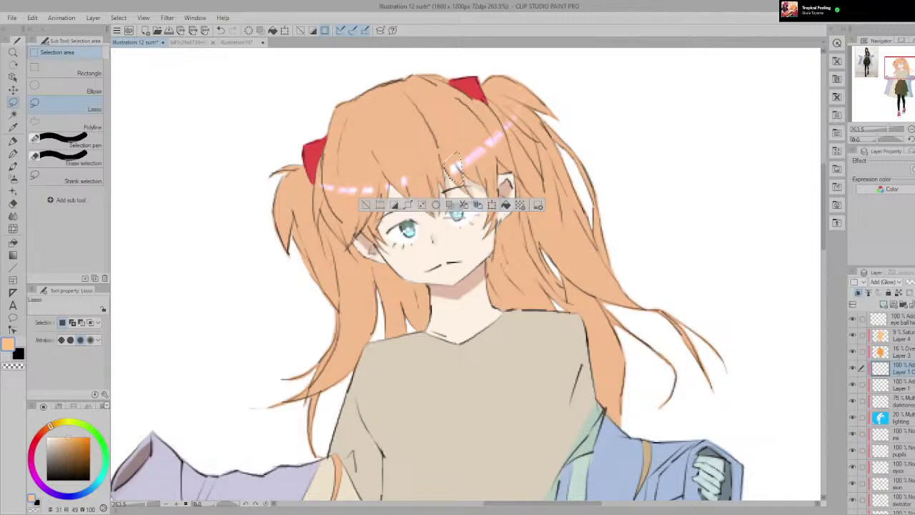
key(ctrl+t)
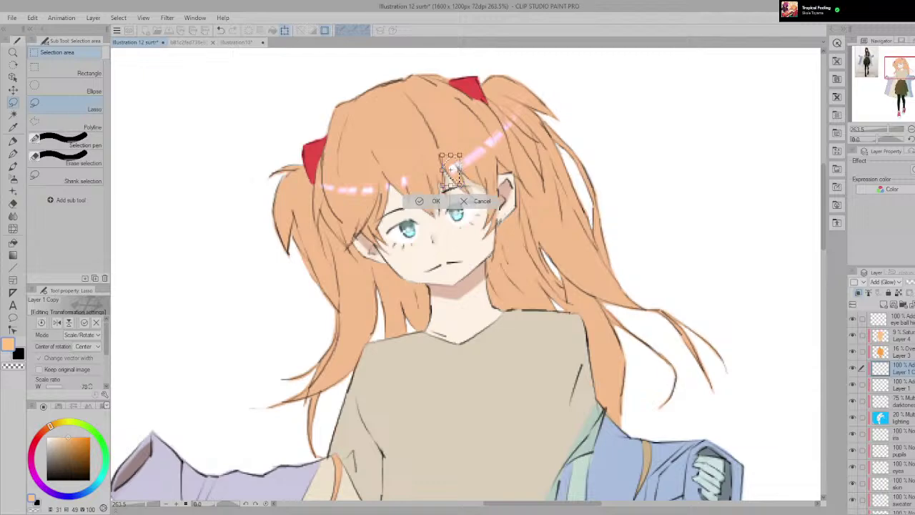
key(ctrl+z)
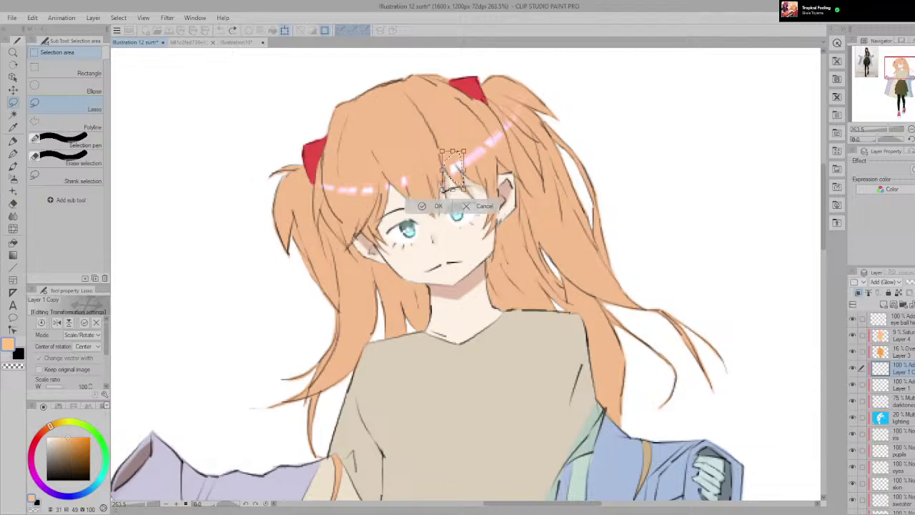
mouse_move(453, 170)
mouse_down()
mouse_move(420, 183)
mouse_move(441, 159)
mouse_move(419, 183)
mouse_up()
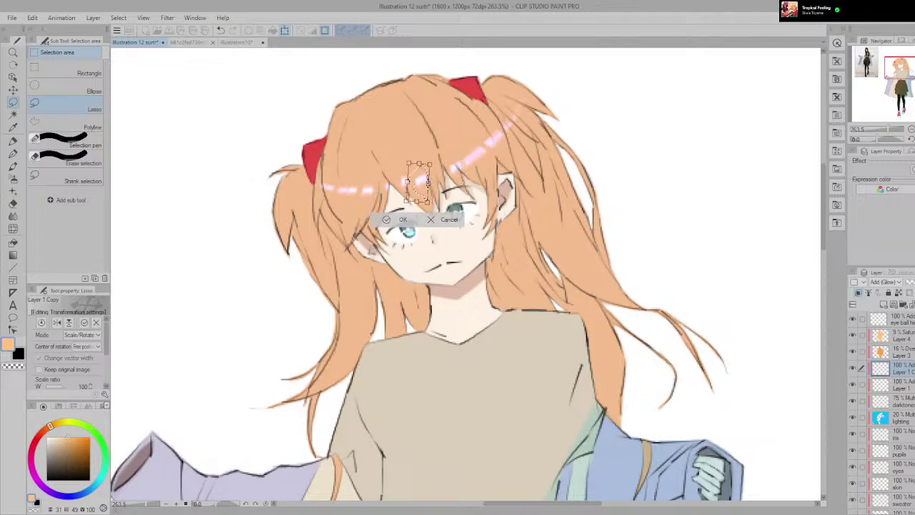
key(Return)
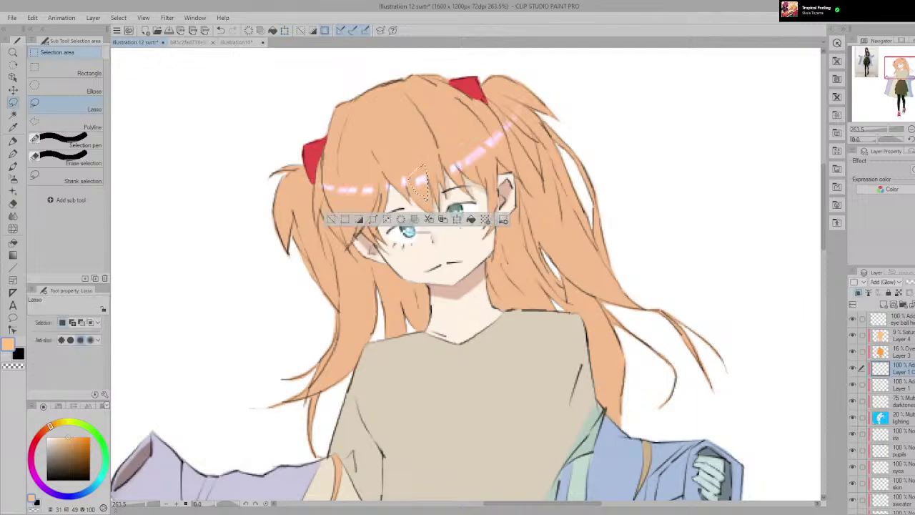
key(ctrl+d)
scroll(475, 259, down, 4)
scroll(475, 259, up, 3)
scroll(485, 217, up, 2)
drag(412, 157, 417, 200)
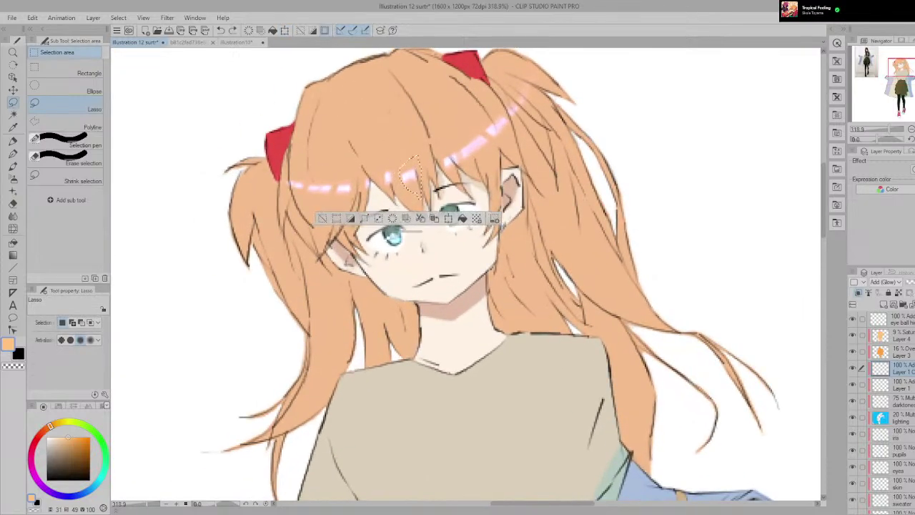
click(319, 219)
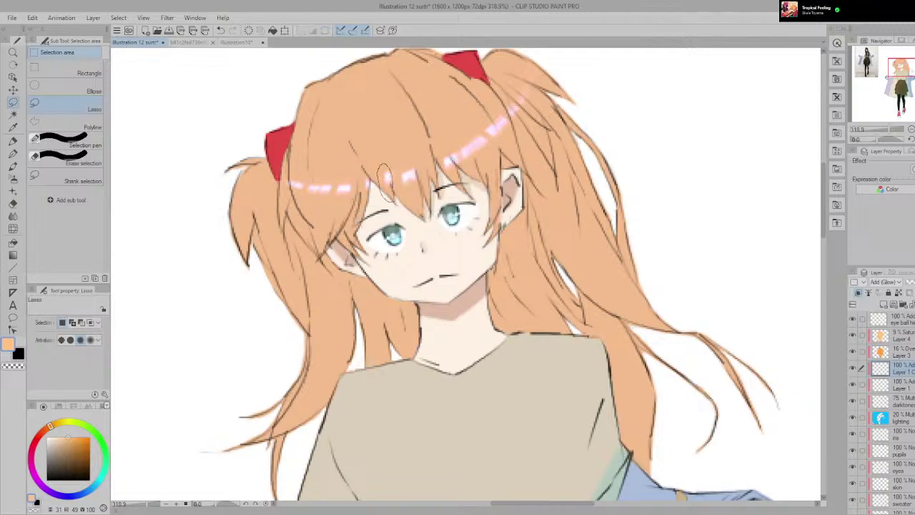
Step: Lasso the highlight dash on the central fringe lock and move it slightly down on Layer 1
drag(389, 202, 392, 195)
key(ctrl+d)
click(902, 385)
key(ctrl+t)
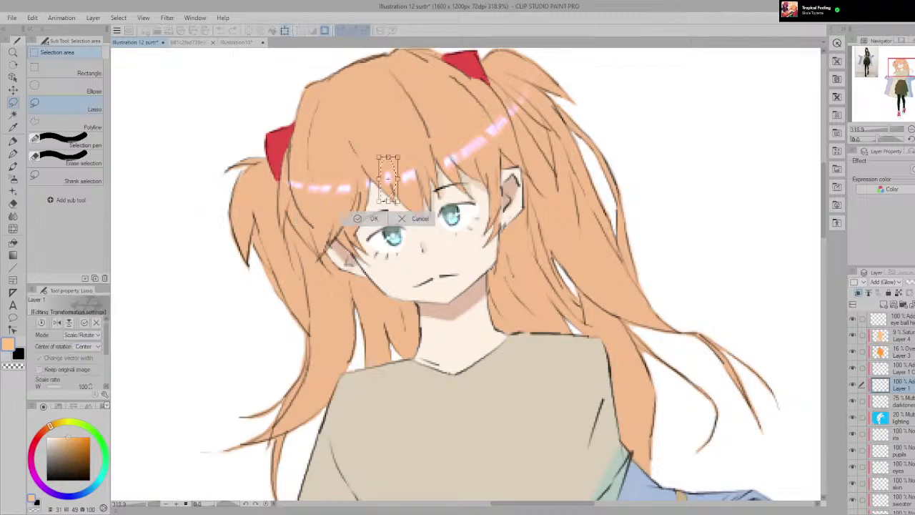
drag(392, 188, 392, 193)
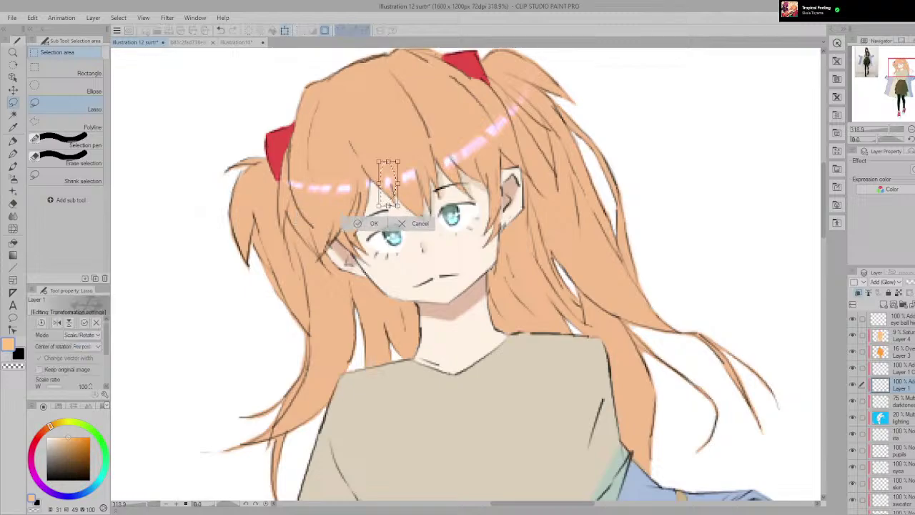
key(Return)
key(ctrl+d)
Step: Examine the hair highlight up close, across the whole figure and in a mirrored canvas view
scroll(437, 143, down, 1)
scroll(437, 143, up, 2)
key(e)
scroll(437, 143, up, 1)
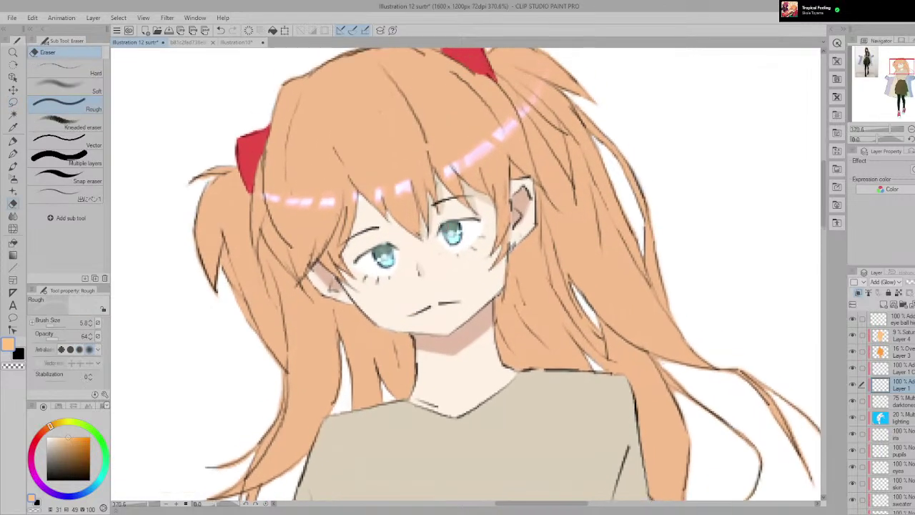
scroll(372, 186, up, 3)
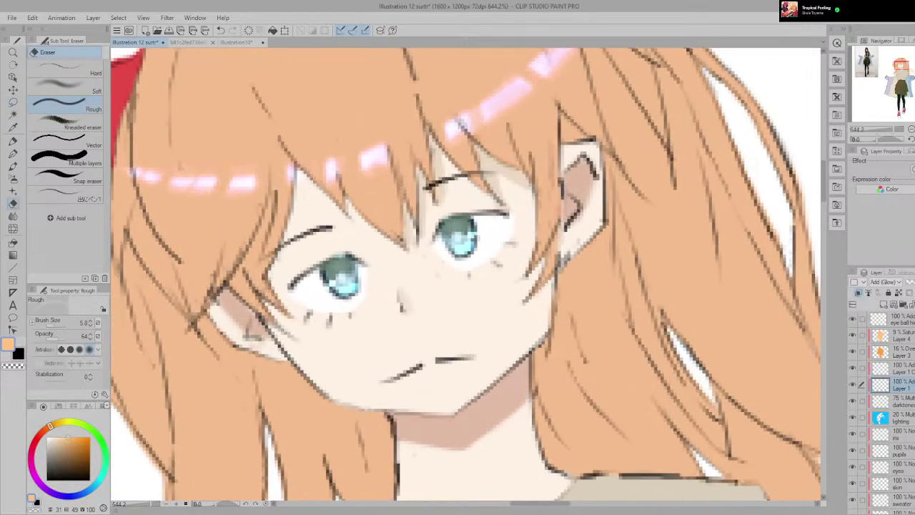
click(901, 368)
scroll(322, 125, down, 2)
scroll(361, 149, down, 3)
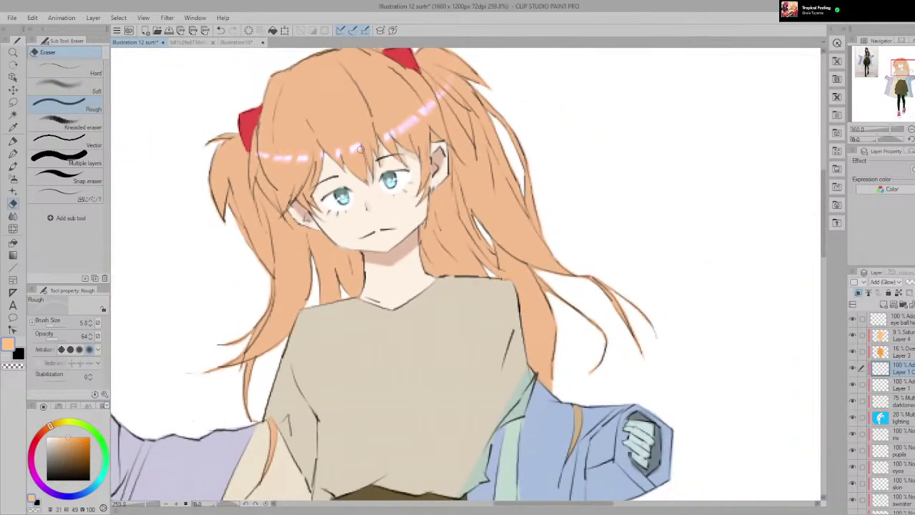
scroll(360, 148, down, 1)
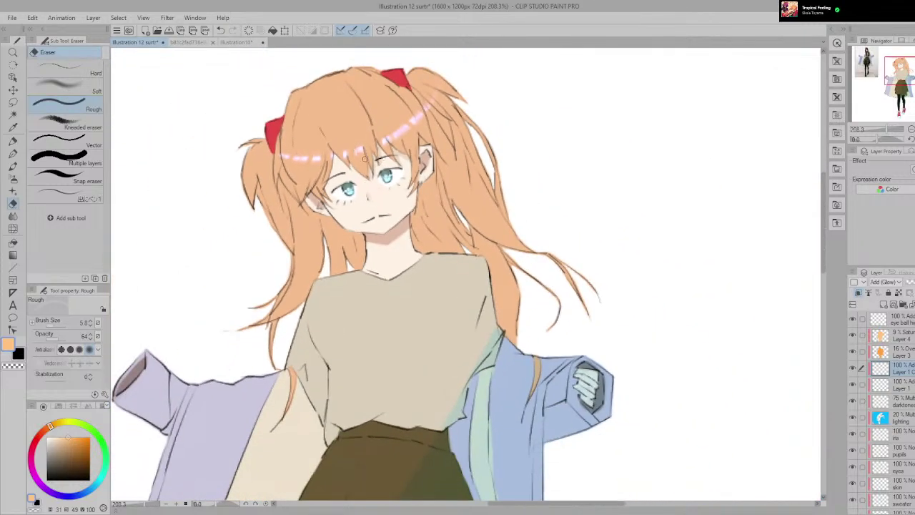
scroll(366, 159, down, 5)
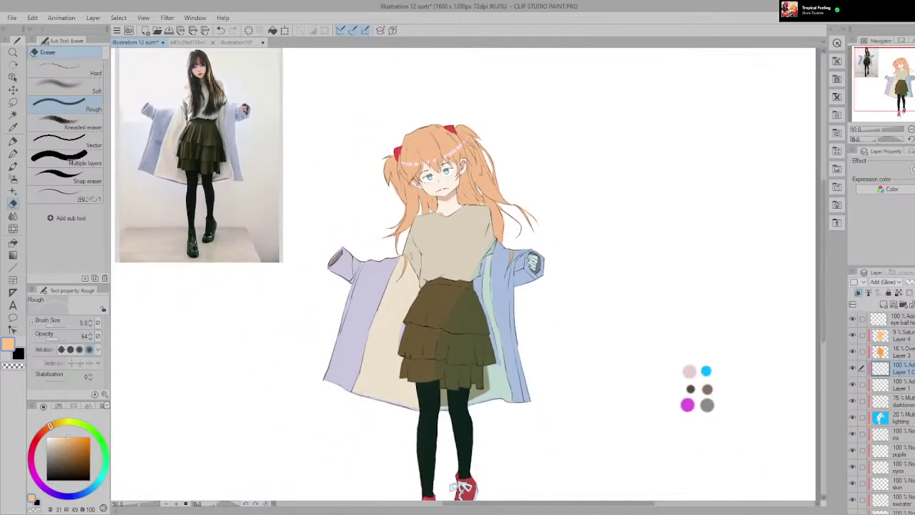
drag(481, 173, 504, 138)
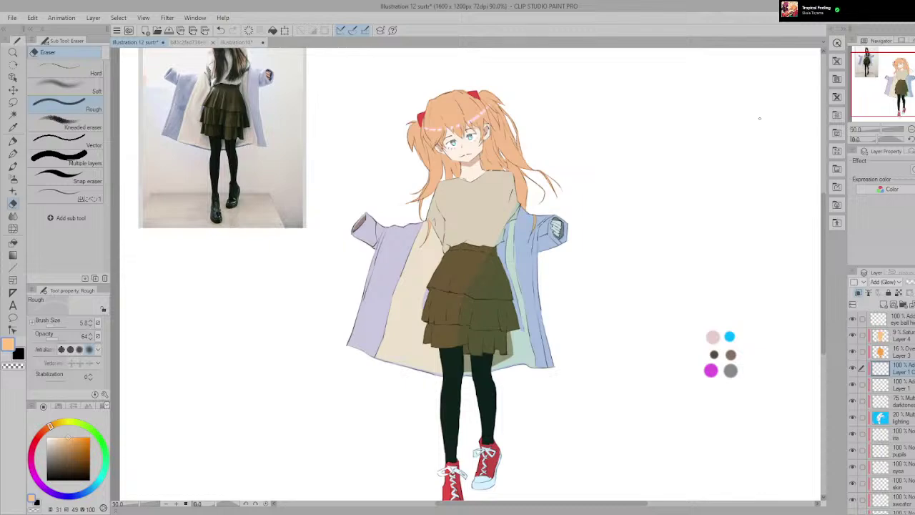
key(h)
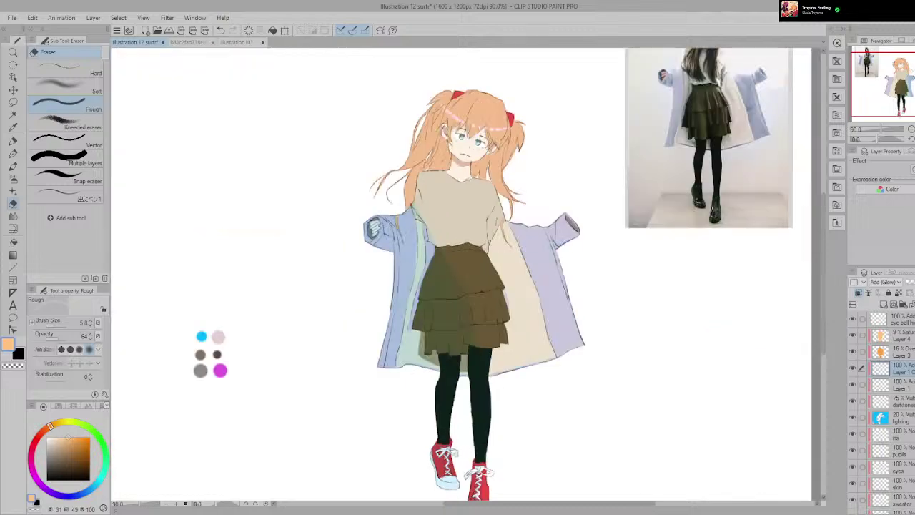
key(h)
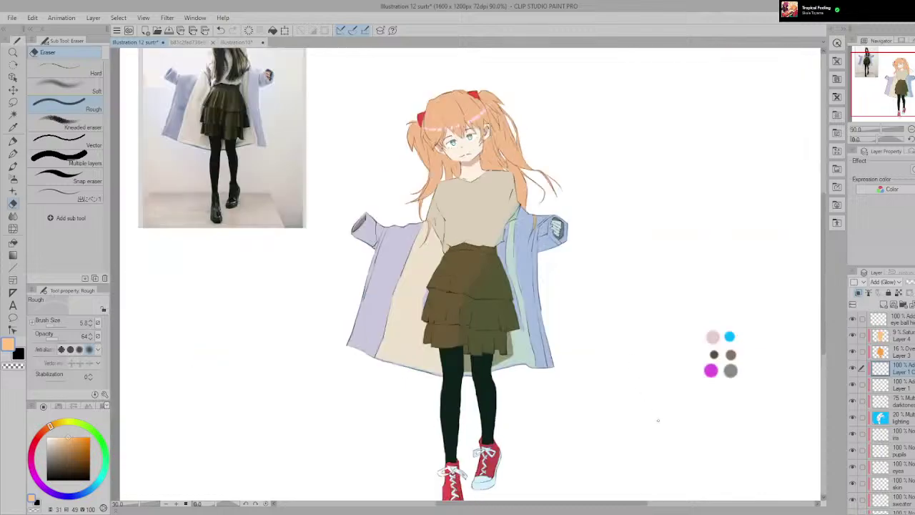
scroll(659, 286, up, 3)
drag(586, 214, 773, 402)
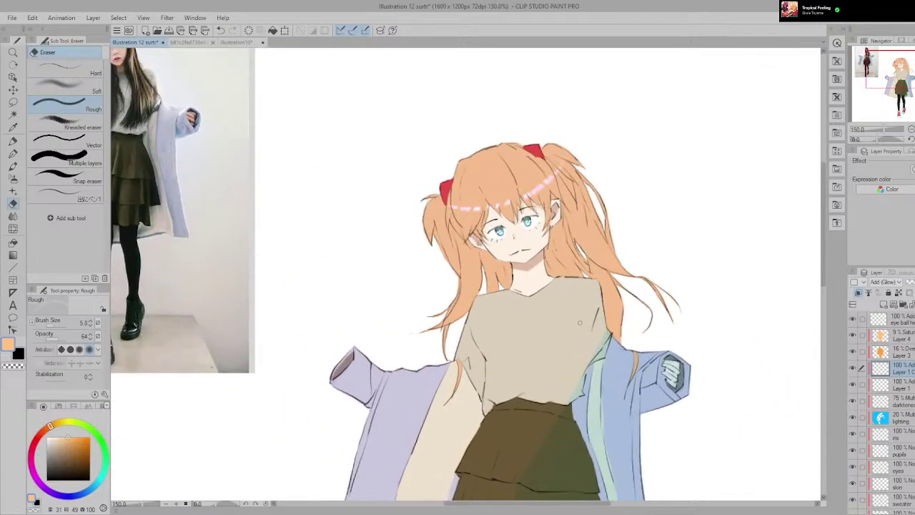
drag(586, 286, 657, 288)
Step: Switch to the Illustration10 document and compare the drawing with its lighting layer hidden and shown
click(239, 42)
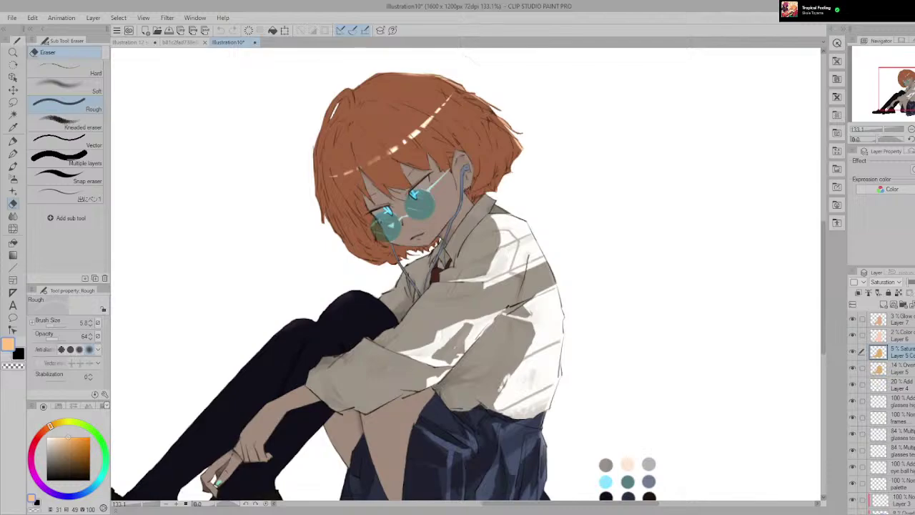
scroll(882, 411, down, 5)
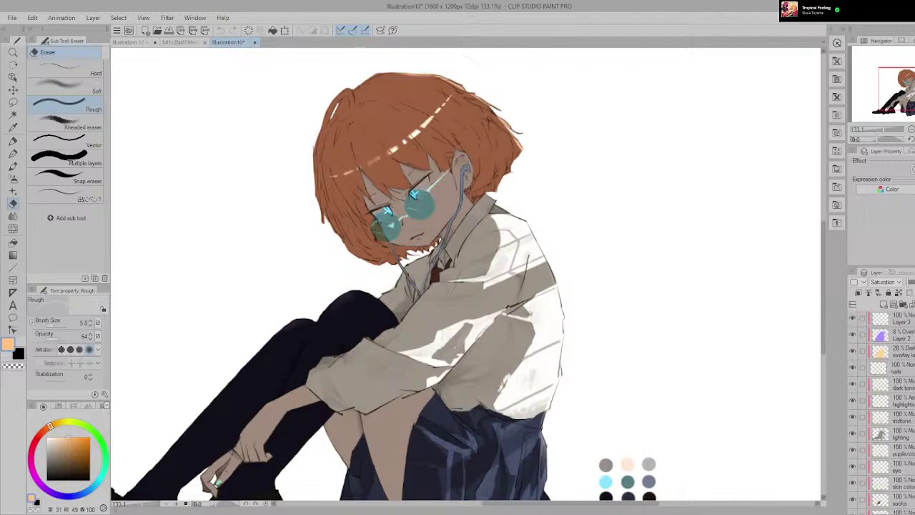
scroll(882, 411, up, 5)
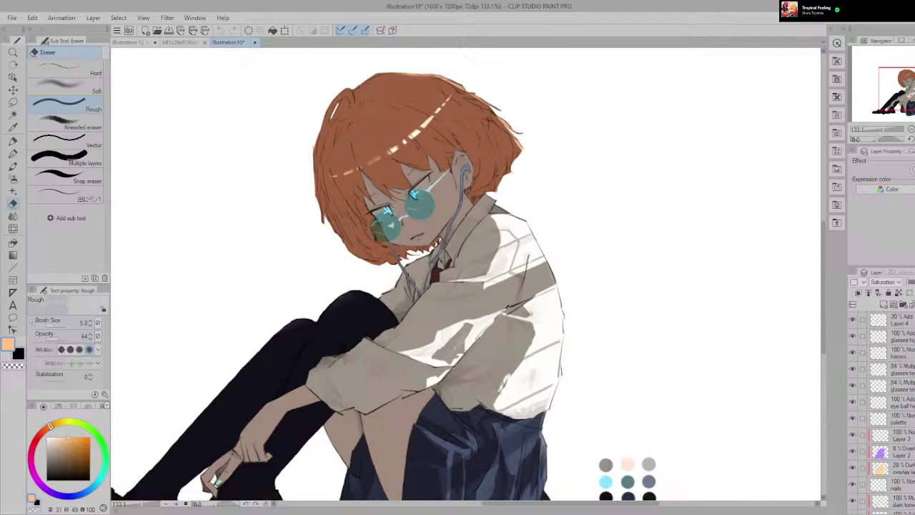
scroll(882, 411, down, 3)
scroll(882, 411, down, 3)
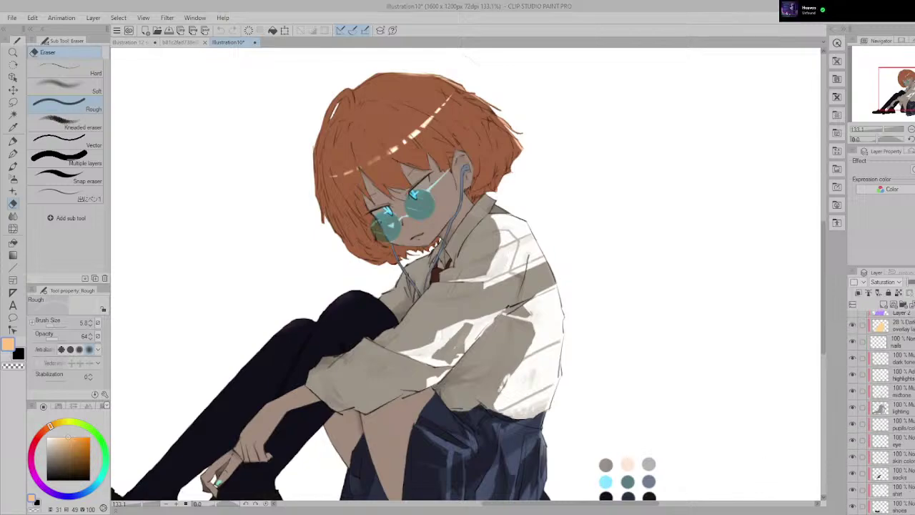
scroll(883, 411, down, 1)
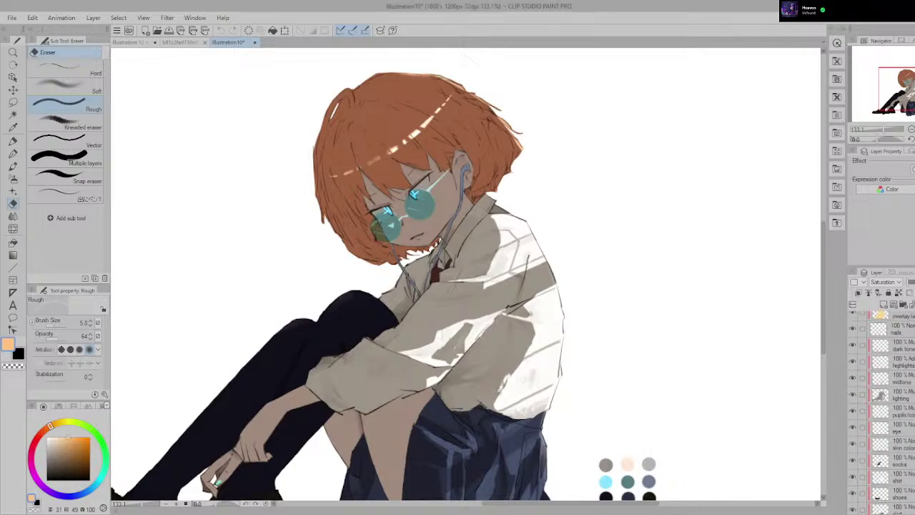
click(852, 378)
click(852, 378)
click(852, 394)
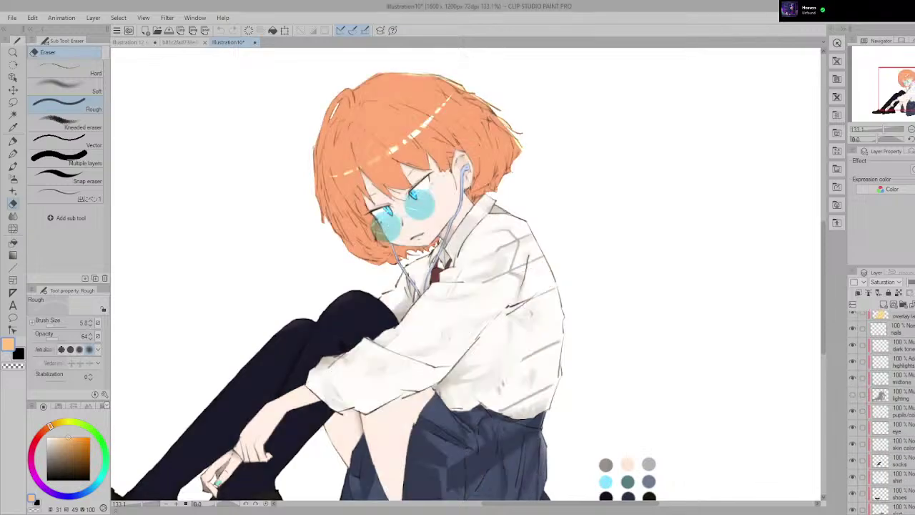
click(852, 395)
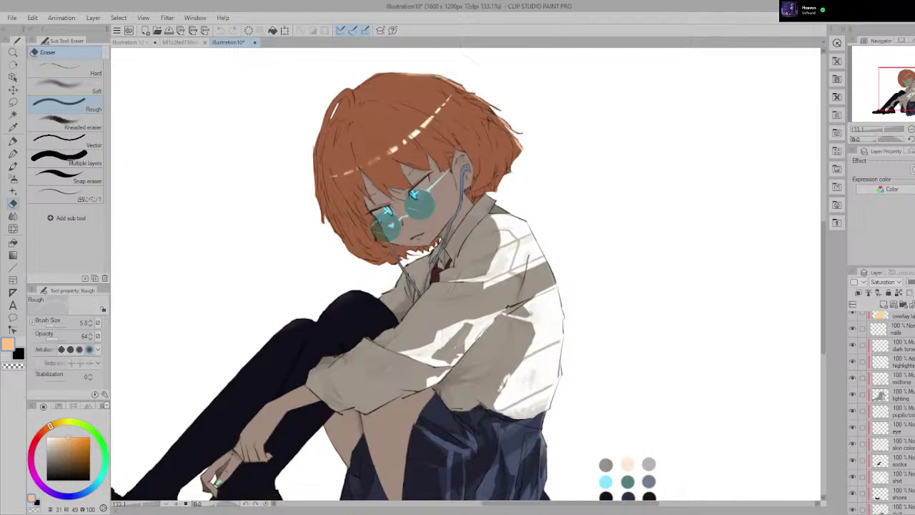
Step: Toggle the visibility of the midtone layer in Illustration10 repeatedly to examine its shading
click(852, 378)
click(852, 378)
click(852, 378)
click(852, 378)
click(852, 378)
click(852, 378)
click(852, 378)
click(852, 378)
Step: Return to Illustration 12, select the darktones layer and pick the grey swatch of the colour palette with the Eyedropper
click(132, 42)
scroll(661, 336, down, 2)
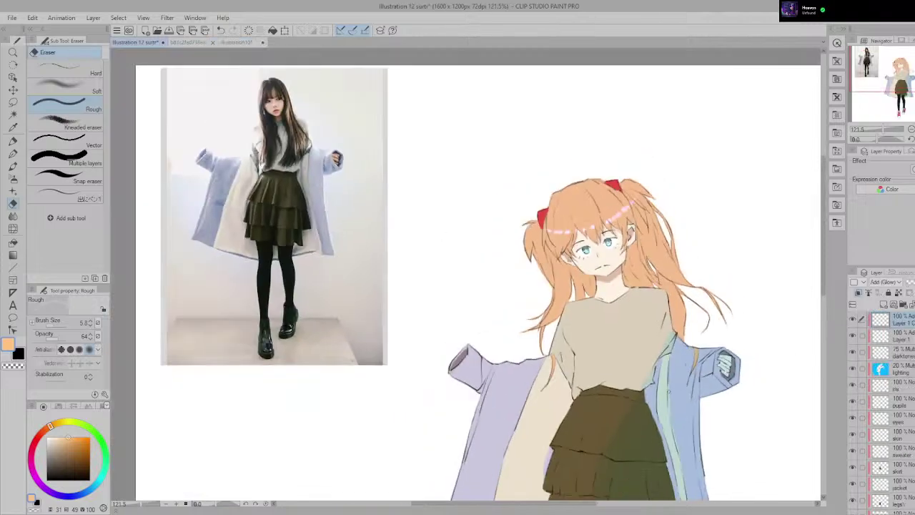
drag(667, 390, 622, 332)
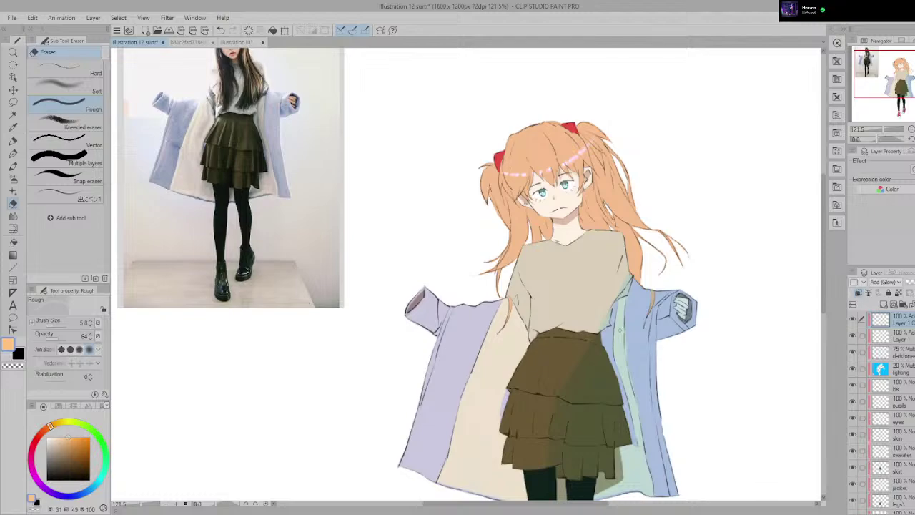
click(901, 352)
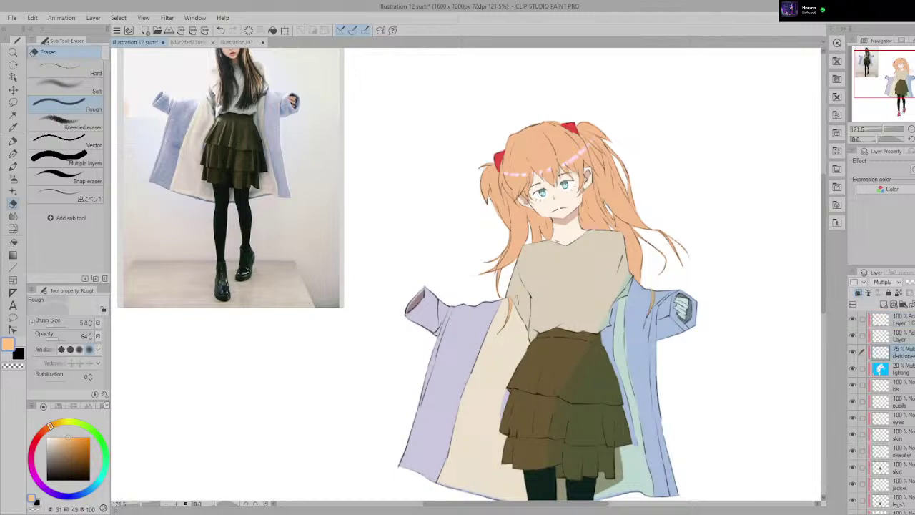
click(13, 128)
scroll(416, 245, down, 3)
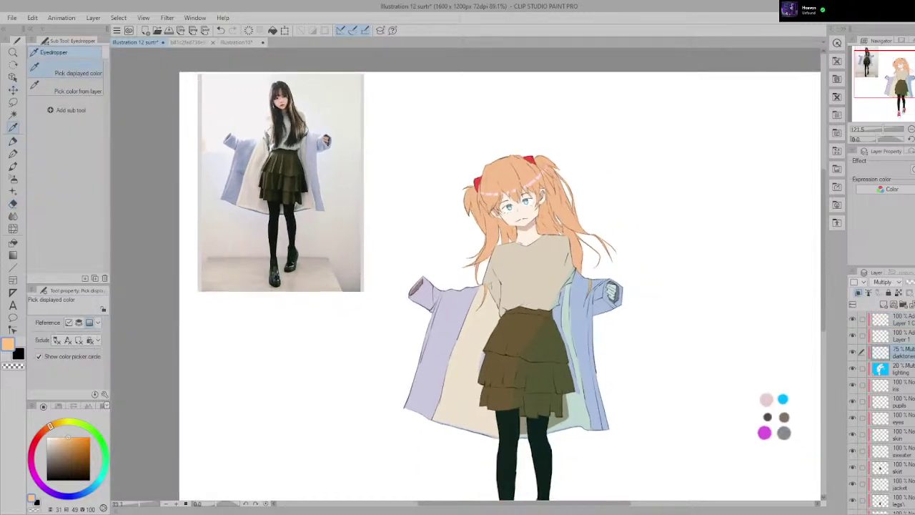
drag(498, 316, 417, 245)
click(704, 365)
Step: Add a new layer above the copy of Layer 1 and set its blending mode to Multiply
scroll(476, 231, up, 5)
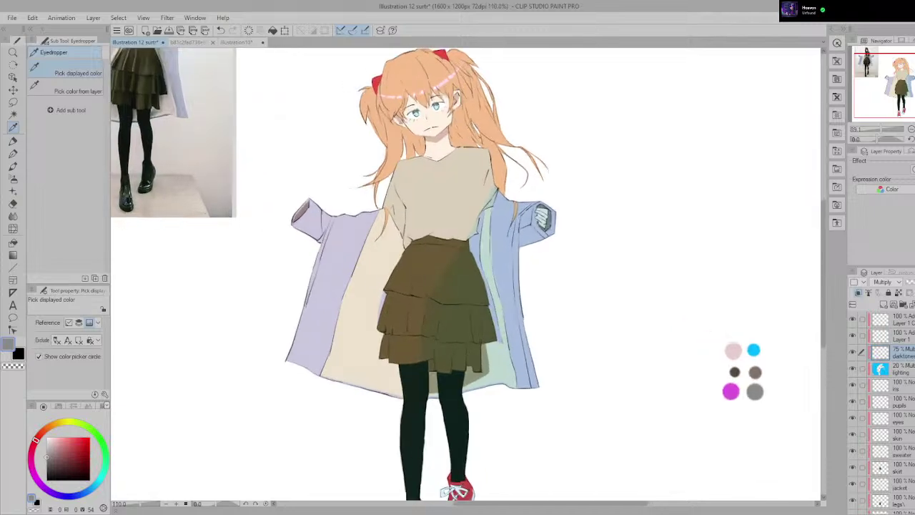
drag(476, 230, 605, 230)
click(902, 336)
click(902, 319)
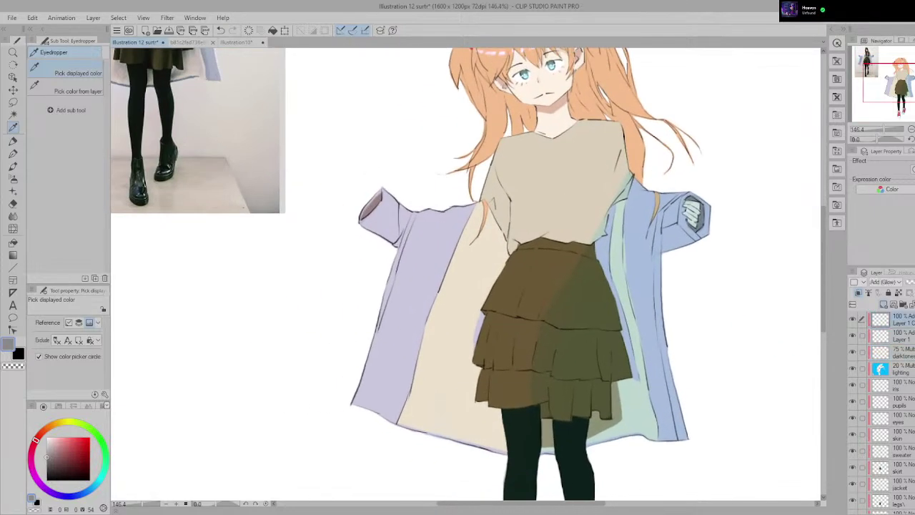
click(884, 305)
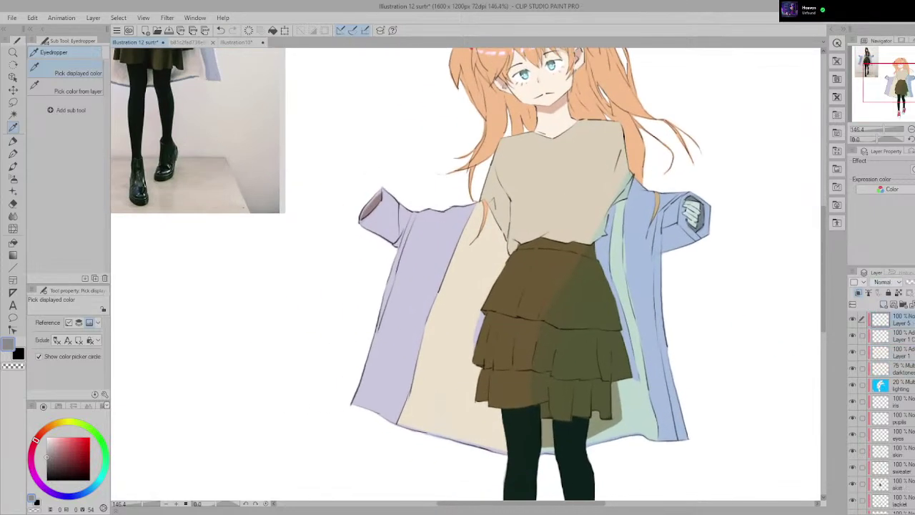
click(886, 313)
scroll(653, 258, down, 1)
Step: Switch back to Illustration10, browse its layer stack and select the midtone layer
click(237, 42)
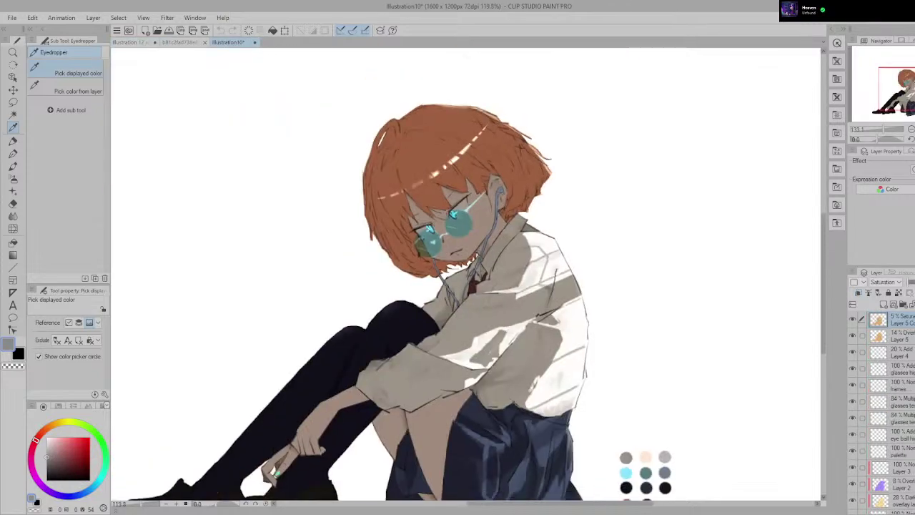
scroll(886, 411, down, 4)
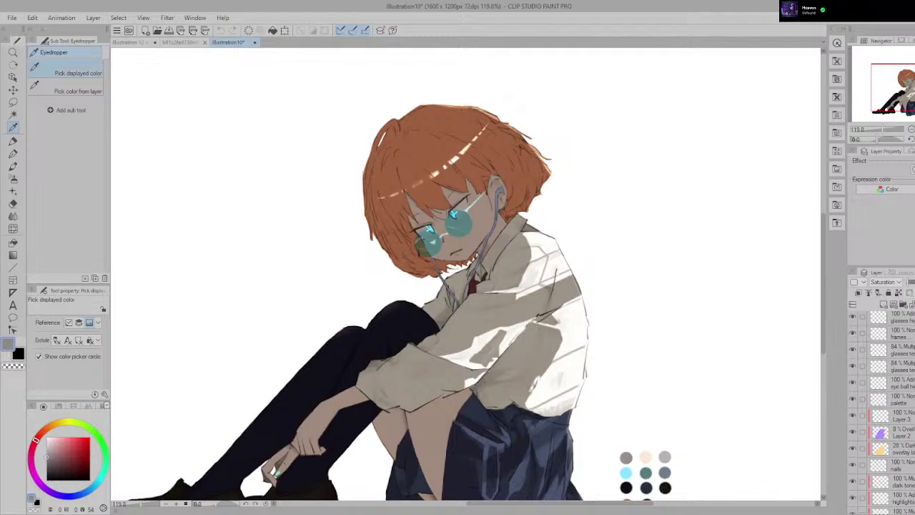
scroll(878, 407, up, 5)
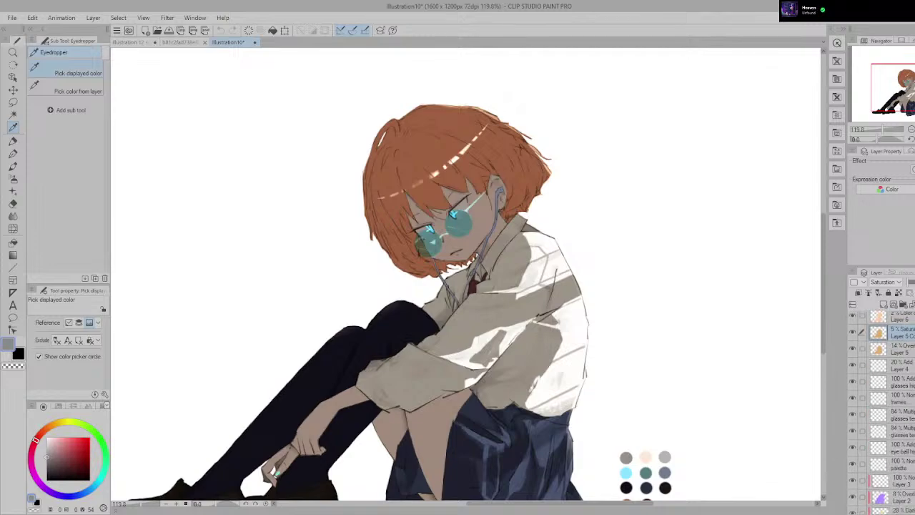
click(900, 372)
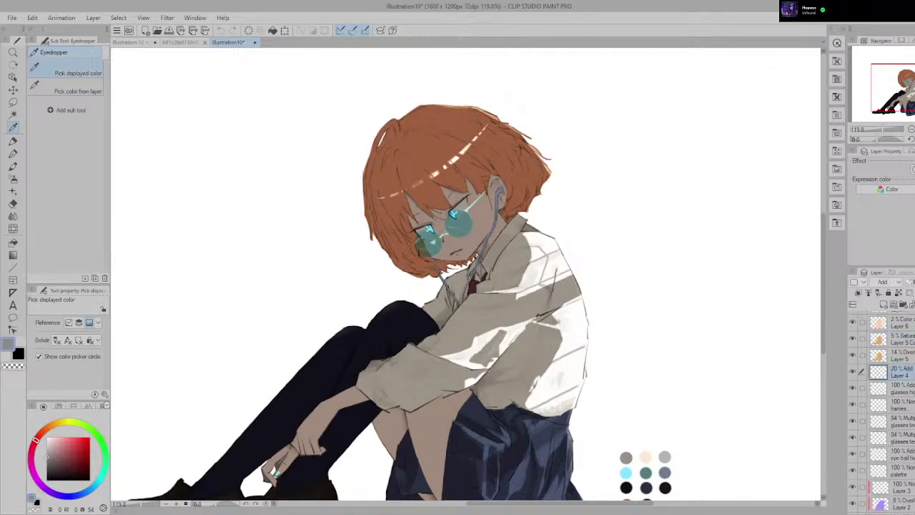
click(900, 388)
click(900, 405)
scroll(882, 407, down, 5)
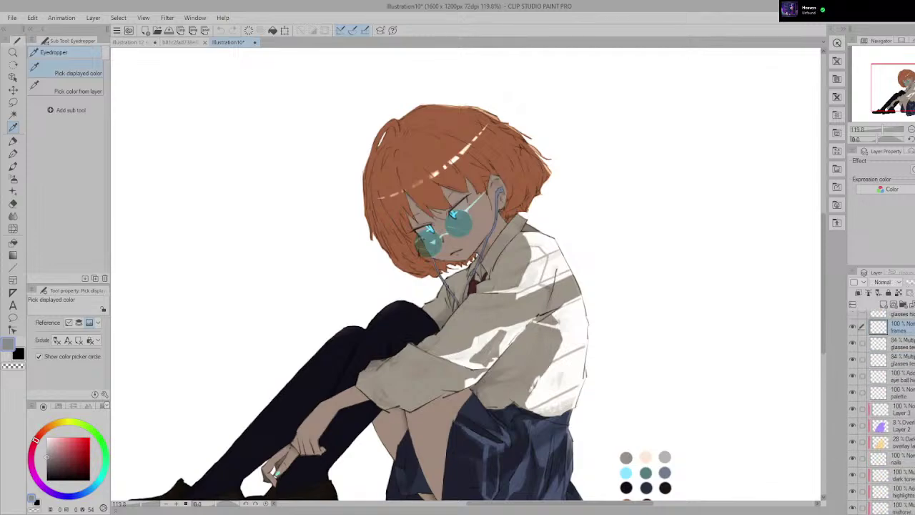
scroll(883, 408, down, 3)
click(900, 443)
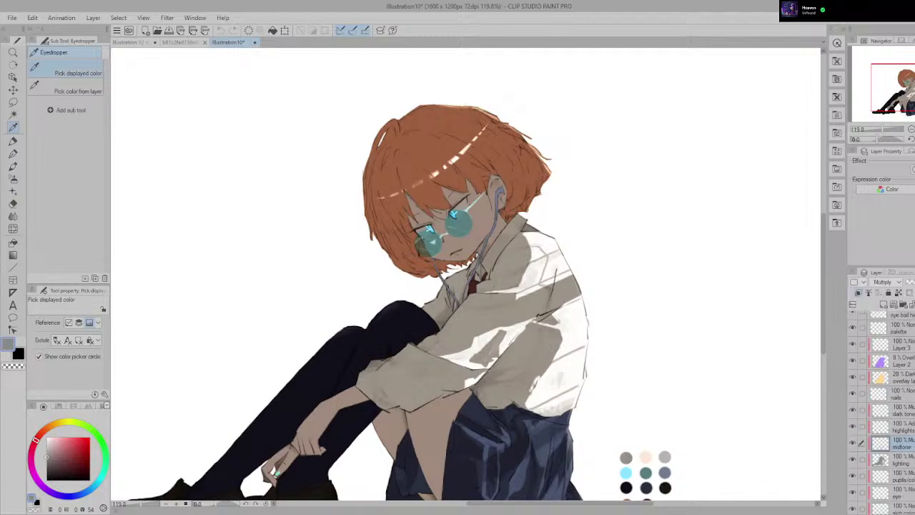
Step: Turn the selected midtone layer off and on, also with the lighting layer hidden, to study its effect
click(852, 443)
click(852, 443)
click(852, 443)
click(851, 443)
click(852, 443)
click(851, 443)
click(852, 443)
click(851, 443)
click(852, 443)
click(852, 443)
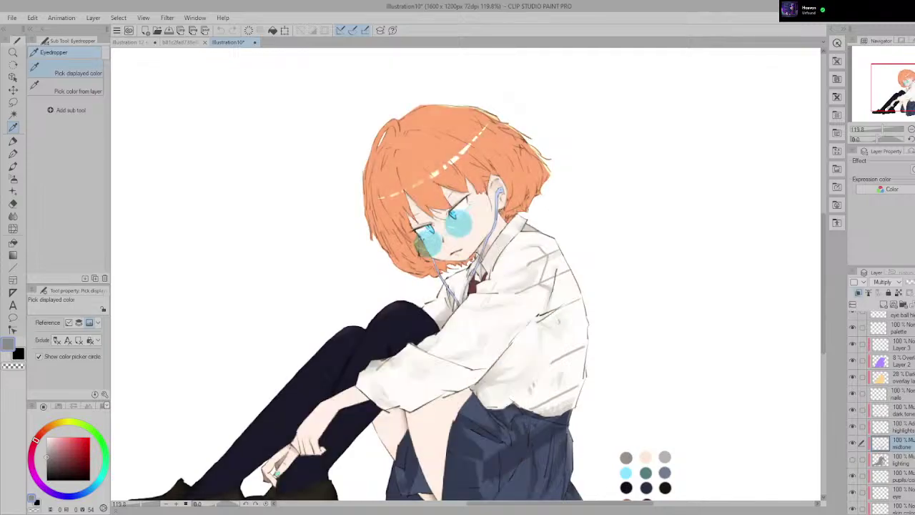
click(852, 443)
click(852, 443)
click(851, 443)
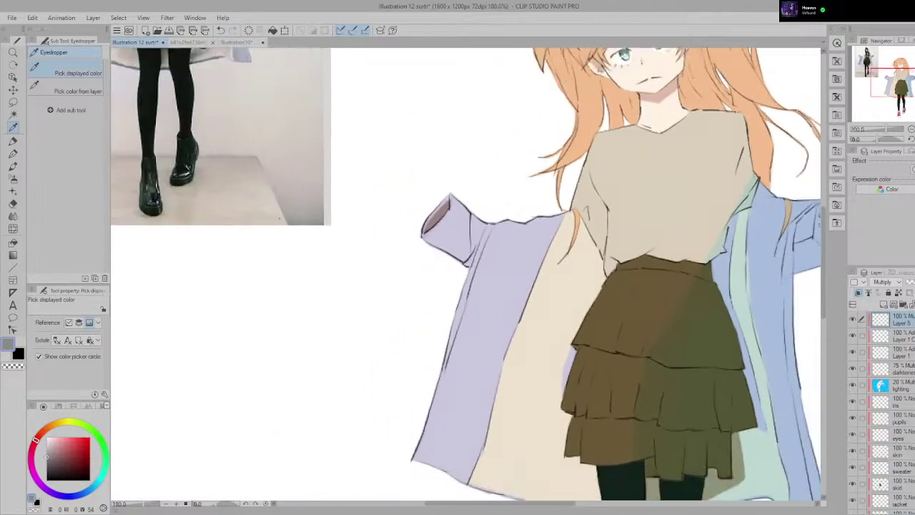
Step: Try a thin curved shadow stroke on the left of the skirt's upper tier with the Milli pen
scroll(648, 257, down, 3)
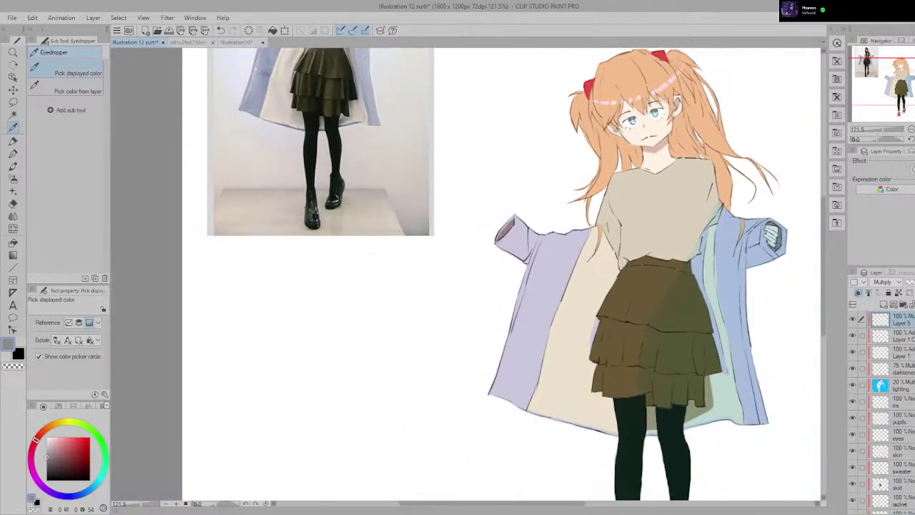
key(p)
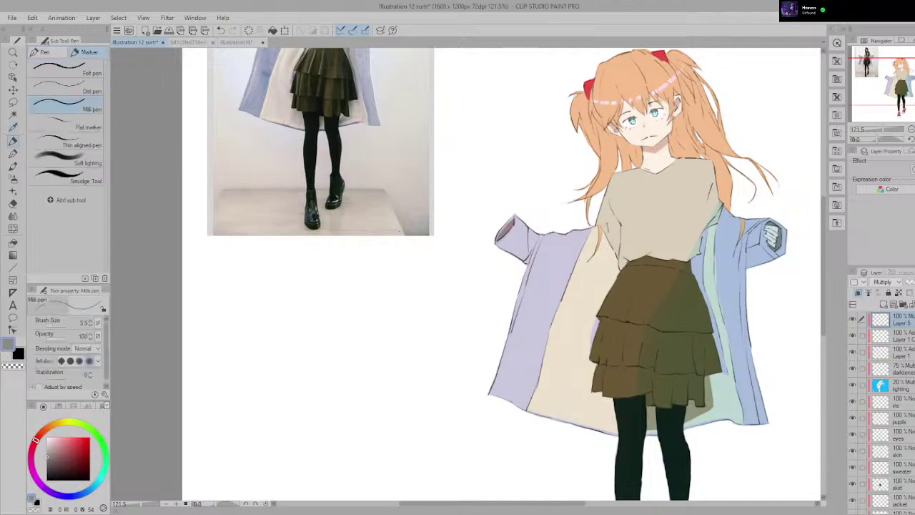
drag(648, 257, 609, 278)
scroll(587, 278, up, 3)
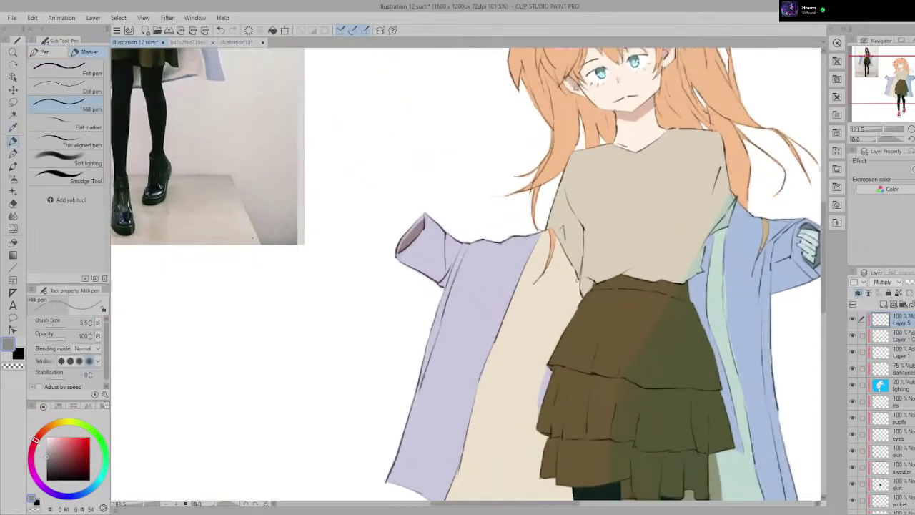
scroll(587, 336, up, 1)
mouse_move(587, 336)
mouse_down()
mouse_move(493, 275)
mouse_move(408, 307)
mouse_move(437, 267)
mouse_up()
scroll(436, 267, up, 4)
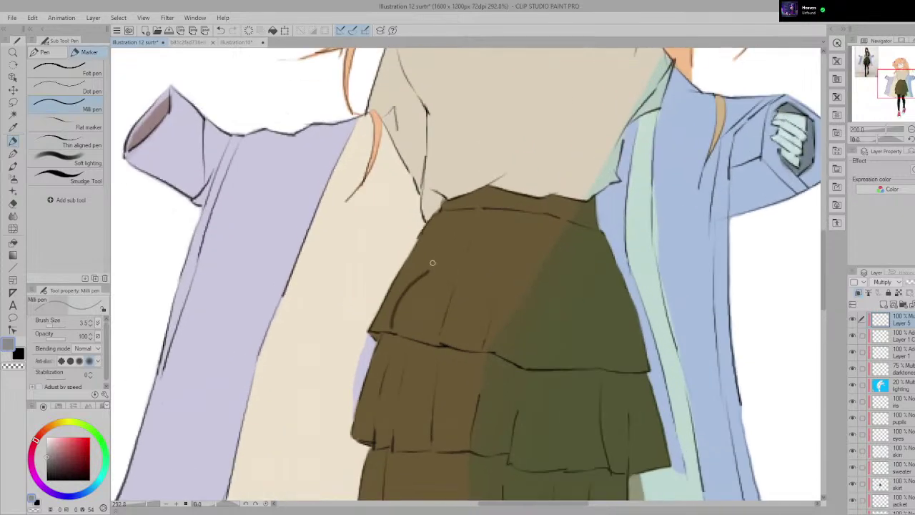
Step: Enlarge the Milli pen to size 7.5 and paint a dark shadow stroke along the left edge of the skirt's upper tier
key(bracketright)
key(bracketright)
key(bracketright)
key(bracketright)
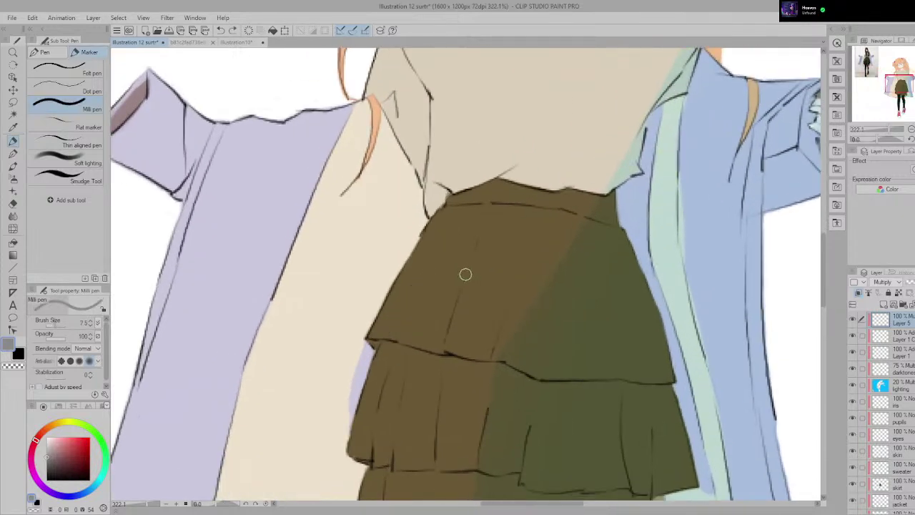
drag(384, 332, 440, 264)
key(ctrl+z)
mouse_move(382, 337)
mouse_down()
mouse_move(436, 239)
mouse_move(721, 427)
mouse_move(576, 313)
mouse_up()
scroll(433, 259, down, 4)
scroll(465, 276, down, 3)
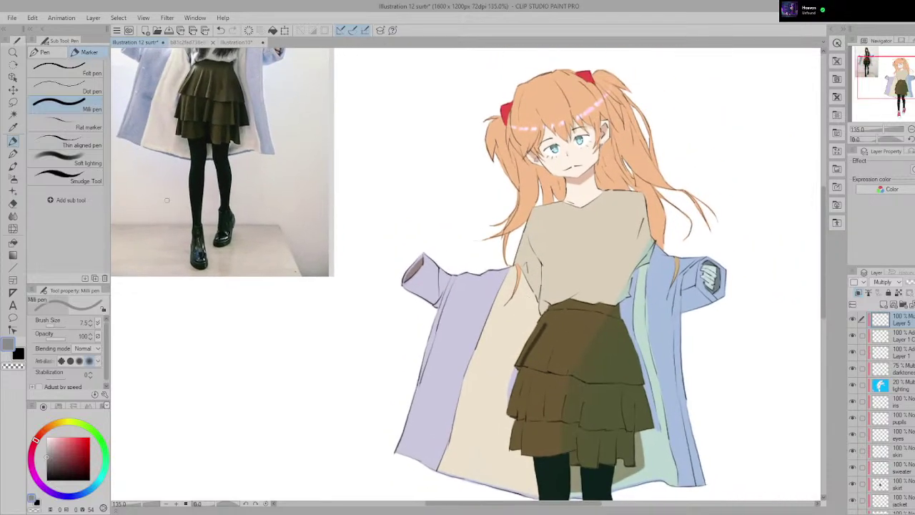
Step: Blend the shadow stroke across the left part of the skirt's upper tier with the Smudge Tool, redoing the first pass
click(68, 176)
scroll(529, 347, up, 4)
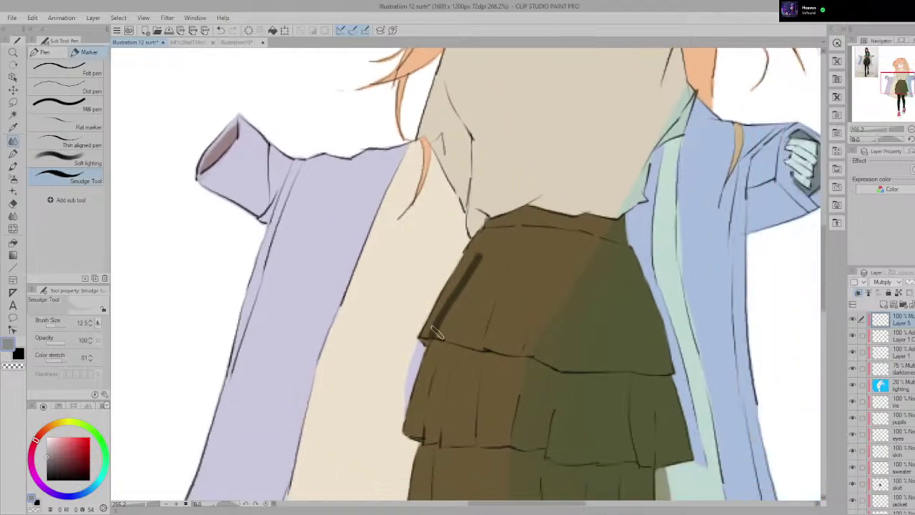
drag(437, 333, 498, 244)
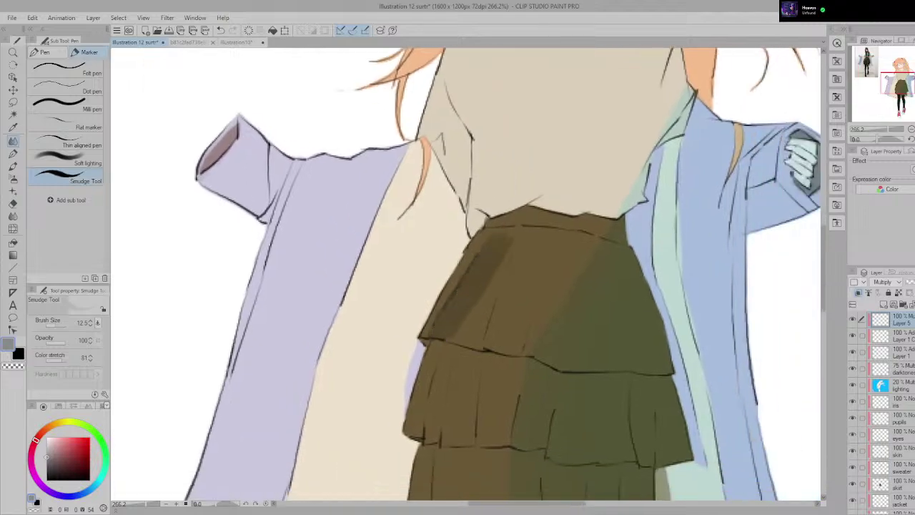
key(ctrl+z)
drag(486, 275, 439, 336)
scroll(447, 330, down, 4)
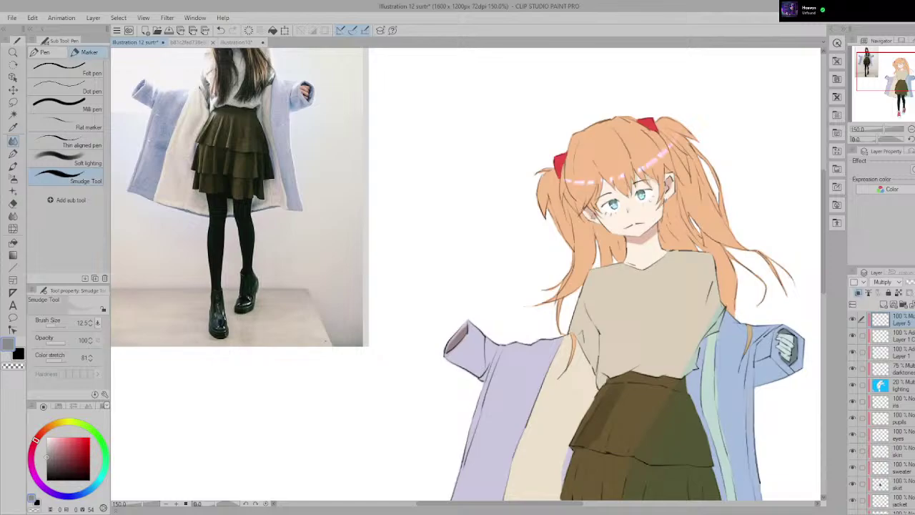
drag(597, 356, 574, 282)
scroll(561, 303, down, 1)
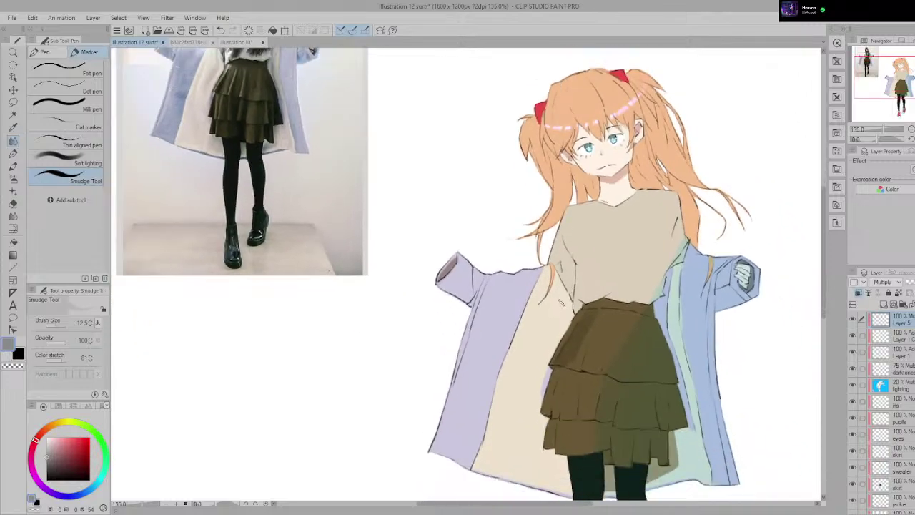
key(e)
scroll(562, 308, up, 3)
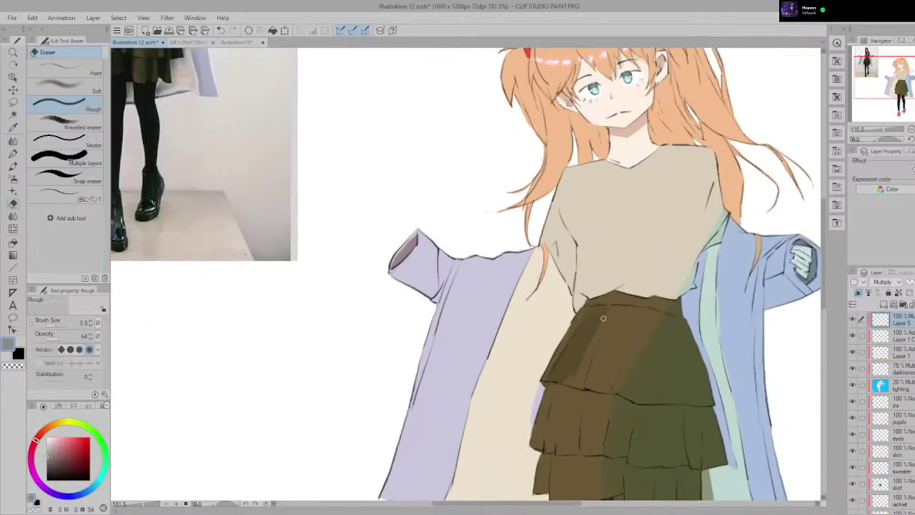
scroll(616, 304, down, 2)
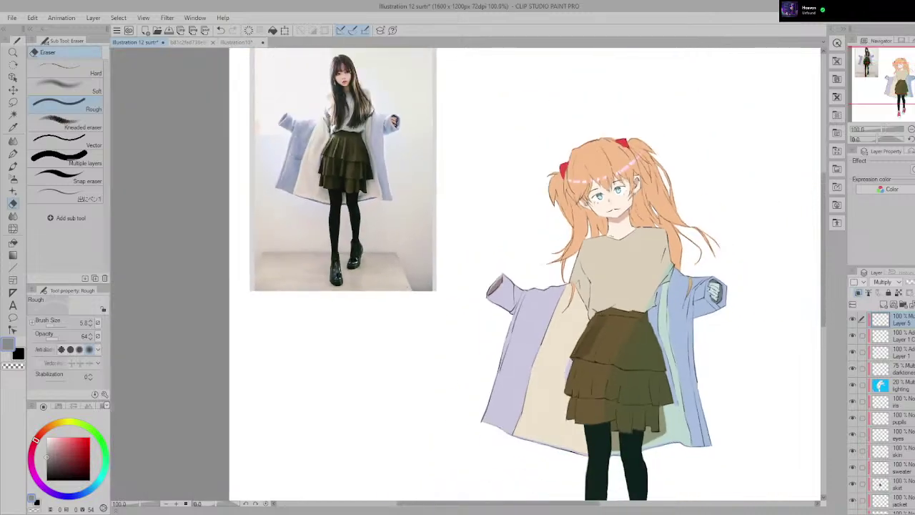
scroll(570, 294, up, 2)
scroll(569, 294, down, 1)
scroll(571, 294, up, 2)
Step: Paint a dark fold stroke over the blended shadow on the skirt's upper tier with the Milli pen, undoing and redrawing unsatisfactory attempts
key(p)
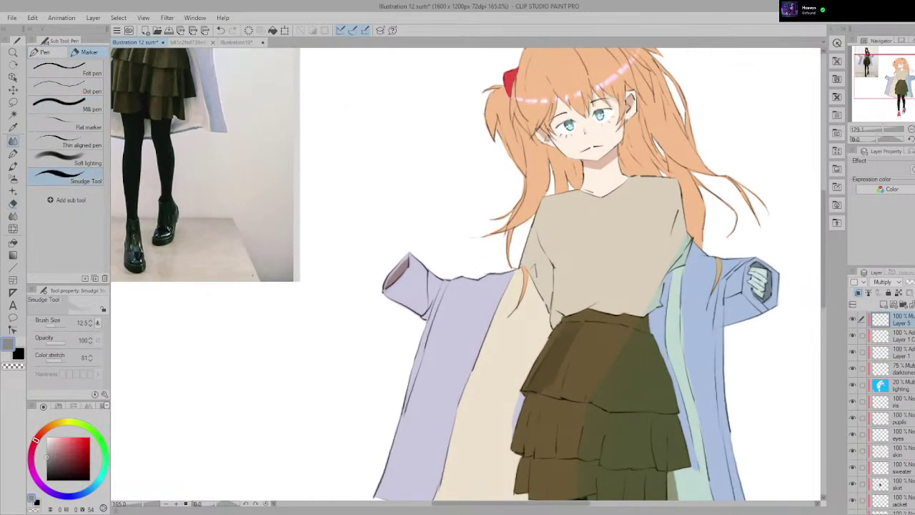
drag(572, 294, 491, 169)
click(65, 106)
scroll(493, 218, up, 5)
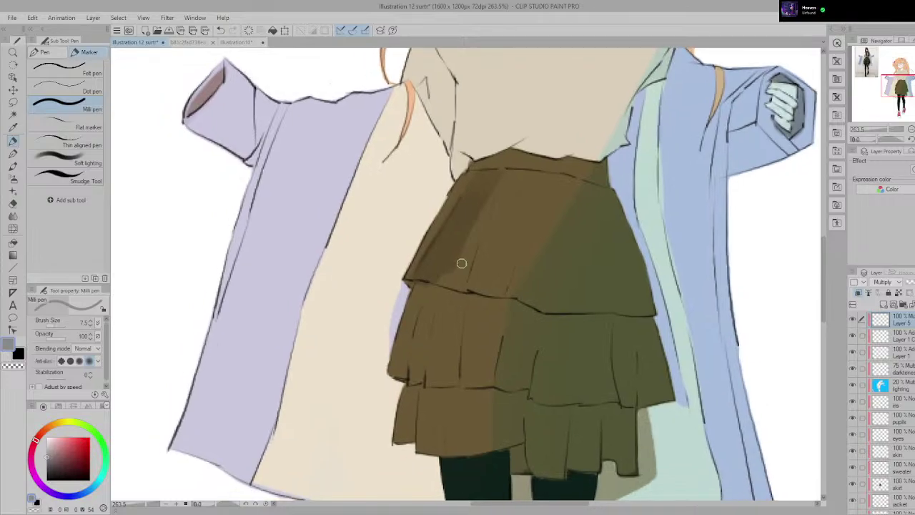
drag(456, 276, 486, 192)
scroll(486, 229, down, 4)
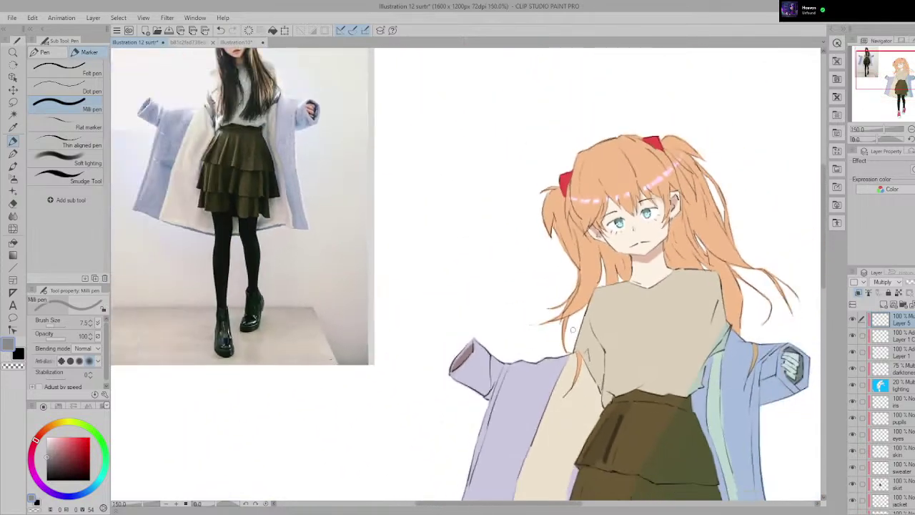
drag(572, 330, 568, 275)
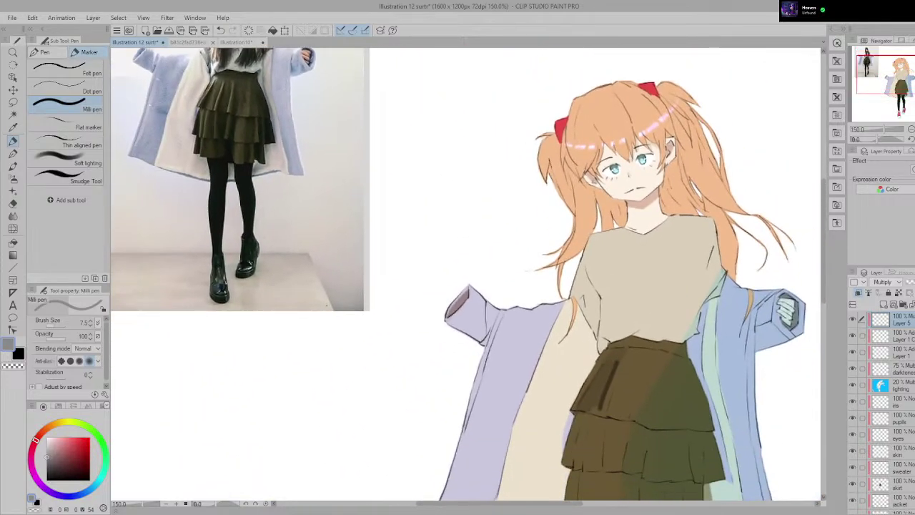
key(ctrl+z)
drag(591, 410, 611, 361)
key(ctrl+z)
drag(594, 413, 614, 355)
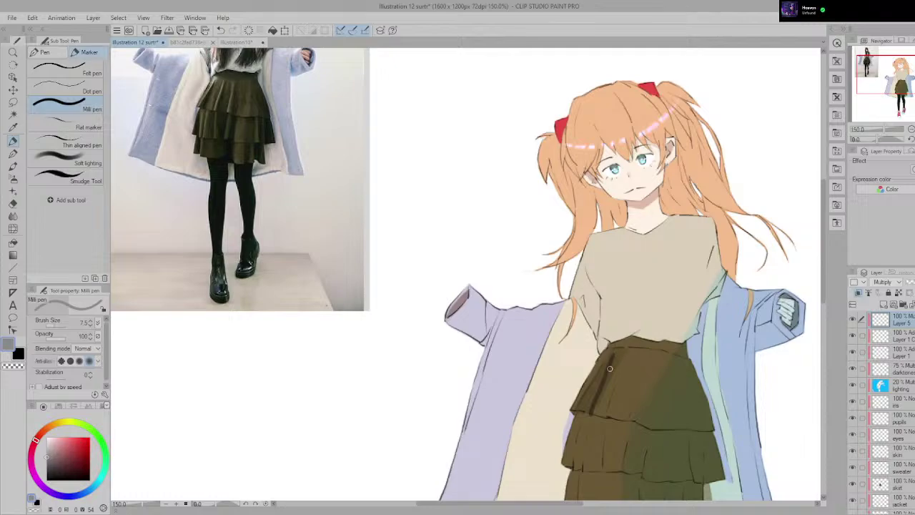
key(ctrl+z)
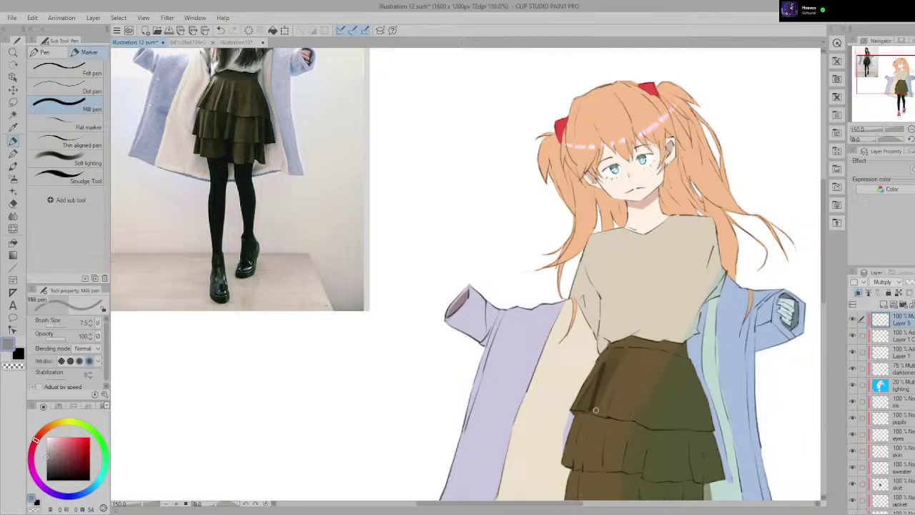
Step: Try to blend the dark fold stroke down the skirt's upper tier with the Smudge Tool
scroll(605, 398, up, 1)
scroll(605, 398, up, 5)
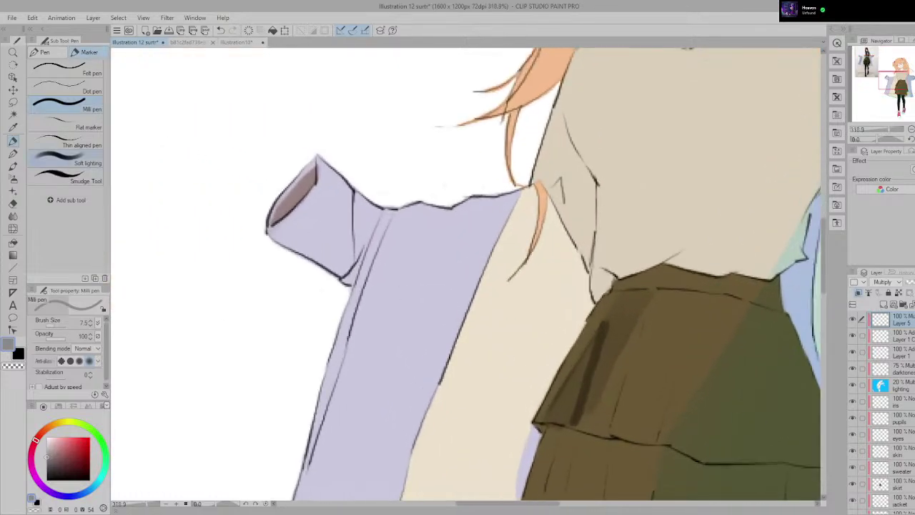
click(72, 177)
scroll(608, 350, up, 1)
drag(598, 354, 533, 187)
drag(539, 155, 491, 323)
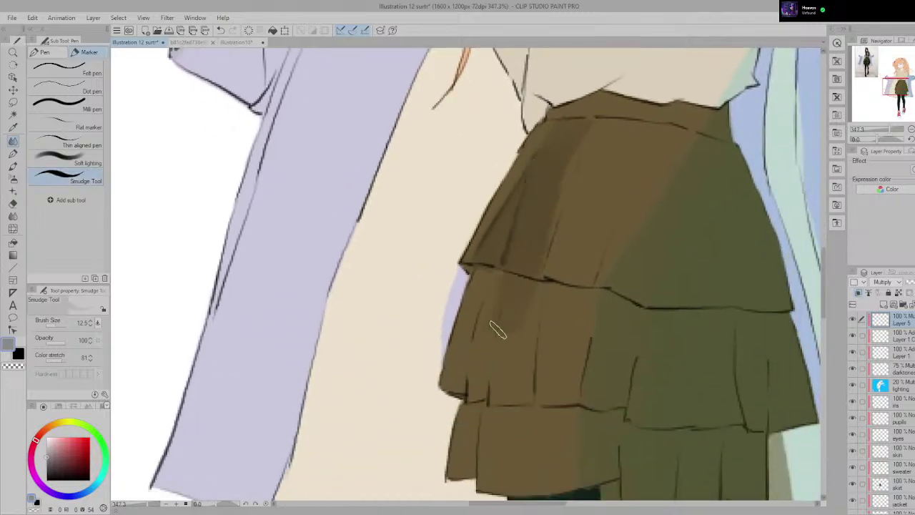
scroll(527, 276, down, 3)
drag(559, 229, 638, 362)
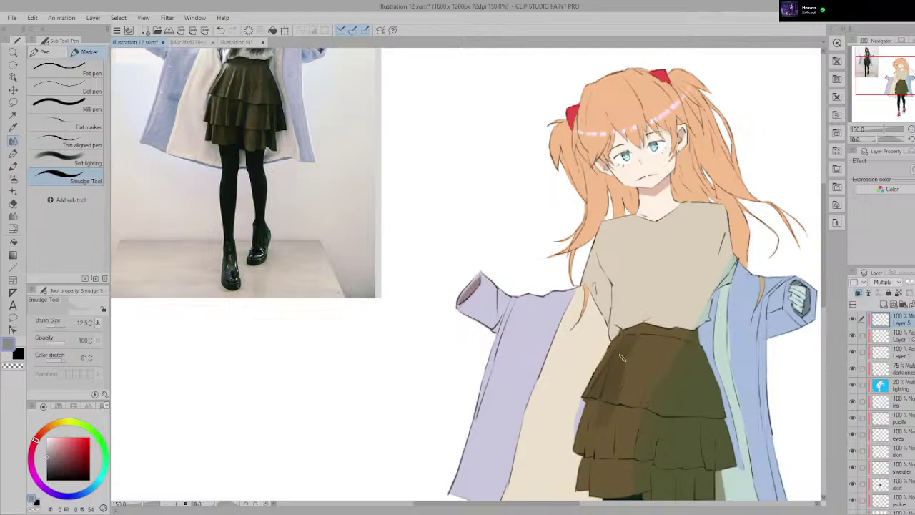
scroll(626, 365, down, 1)
Step: Smudge the fold stroke downward in repeated passes so it blends into the upper tier's shadow and the tier below
scroll(626, 366, up, 10)
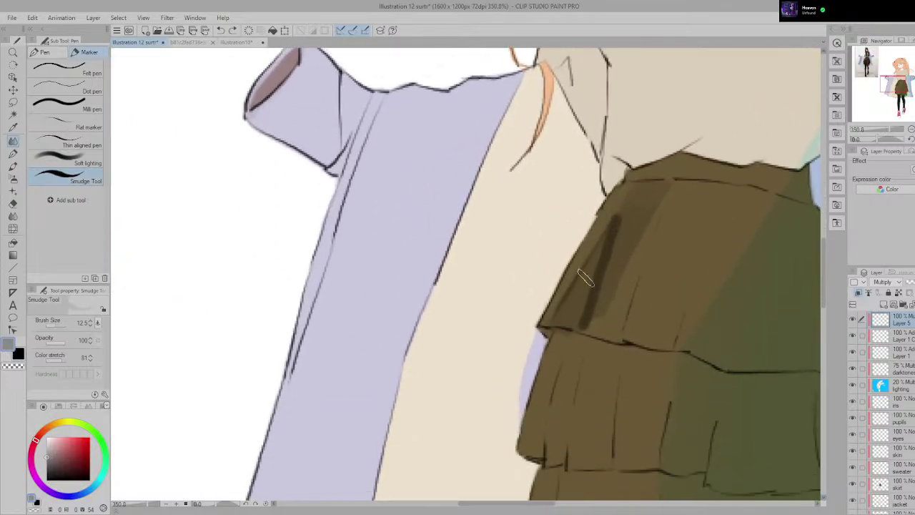
mouse_move(600, 230)
mouse_down()
mouse_move(552, 378)
mouse_move(579, 355)
mouse_up()
drag(627, 224, 585, 361)
key(ctrl+z)
drag(634, 212, 576, 362)
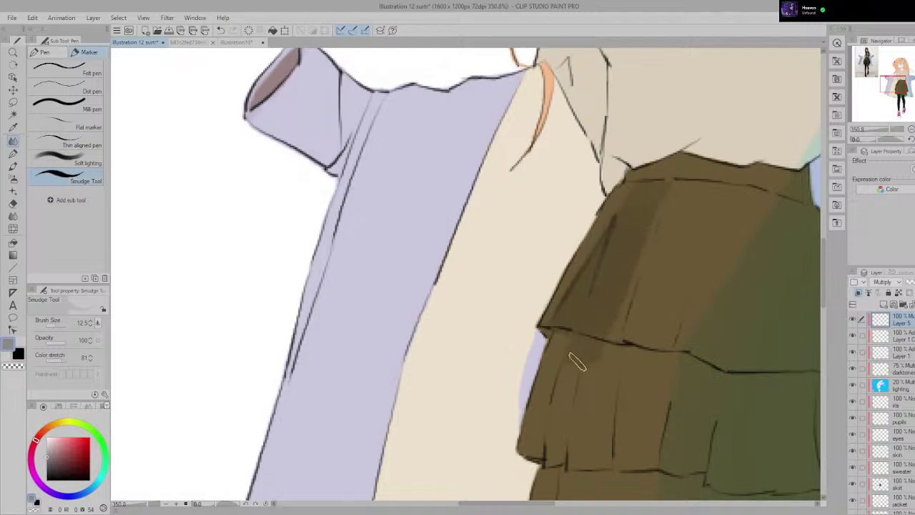
mouse_move(629, 277)
mouse_down()
mouse_move(637, 222)
mouse_move(589, 360)
mouse_move(621, 297)
mouse_move(640, 216)
mouse_move(592, 371)
mouse_up()
drag(637, 205, 567, 382)
scroll(604, 358, down, 5)
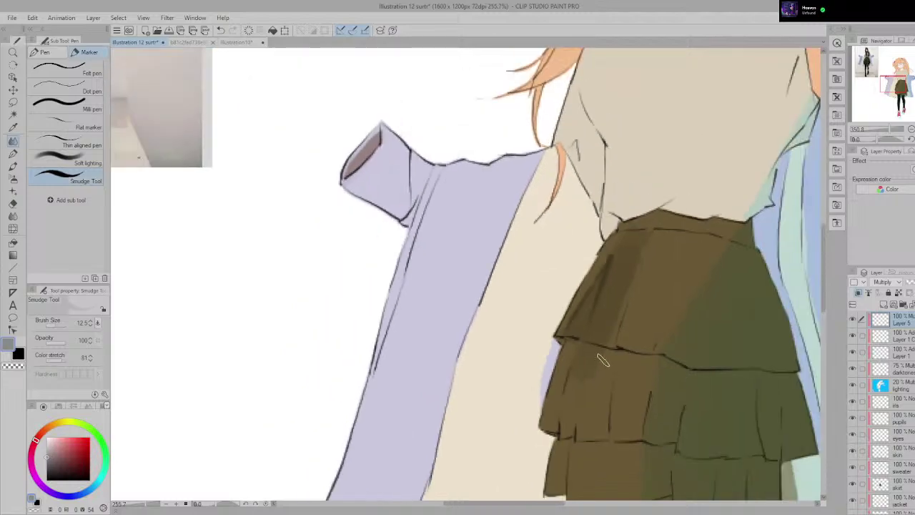
drag(626, 275, 618, 369)
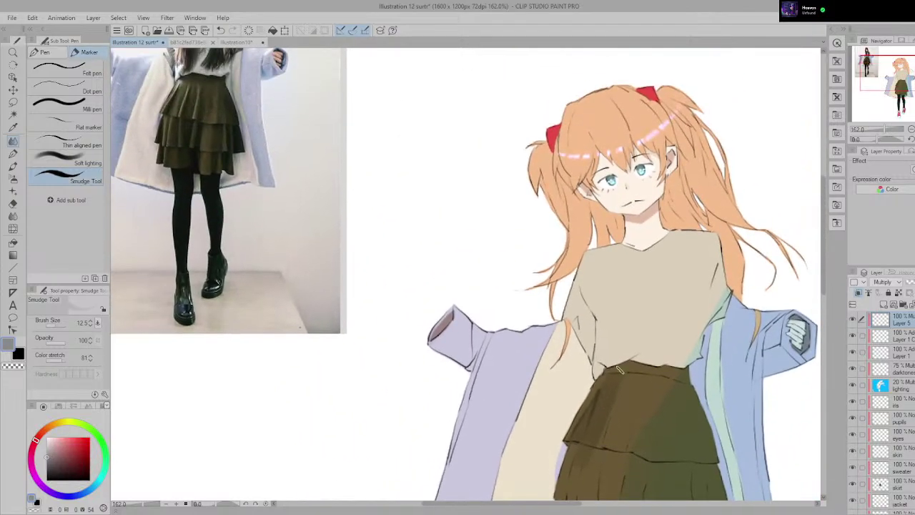
Step: Clean up the blended shadow along the left edge of the skirt's upper tier with the Rough eraser
scroll(619, 368, up, 1)
scroll(619, 368, up, 4)
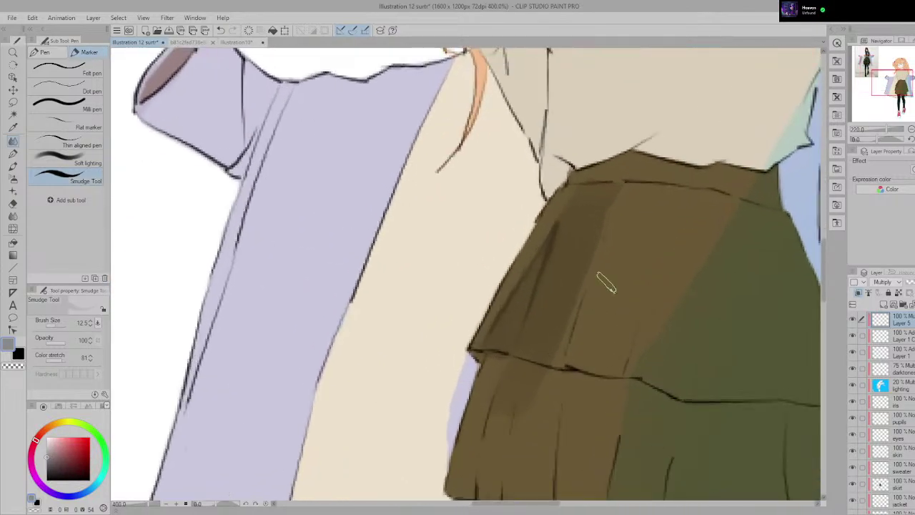
key(e)
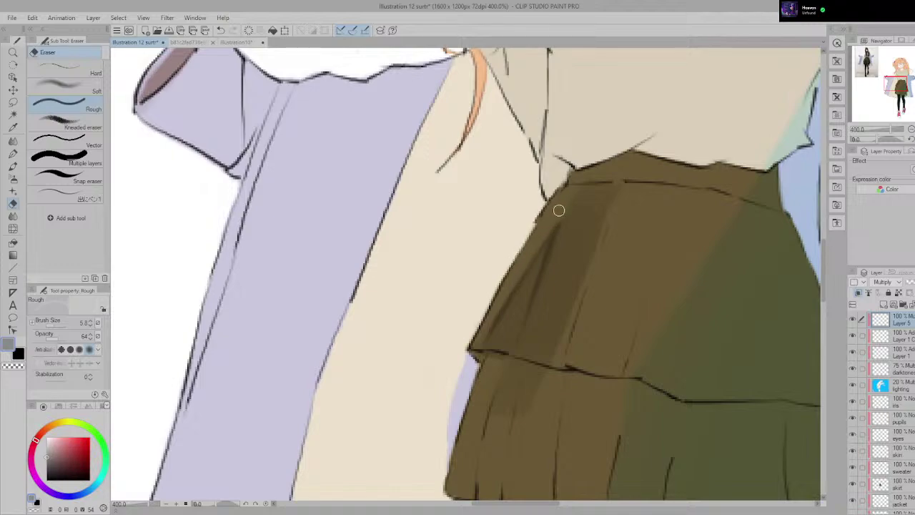
scroll(464, 327, down, 1)
scroll(453, 357, down, 2)
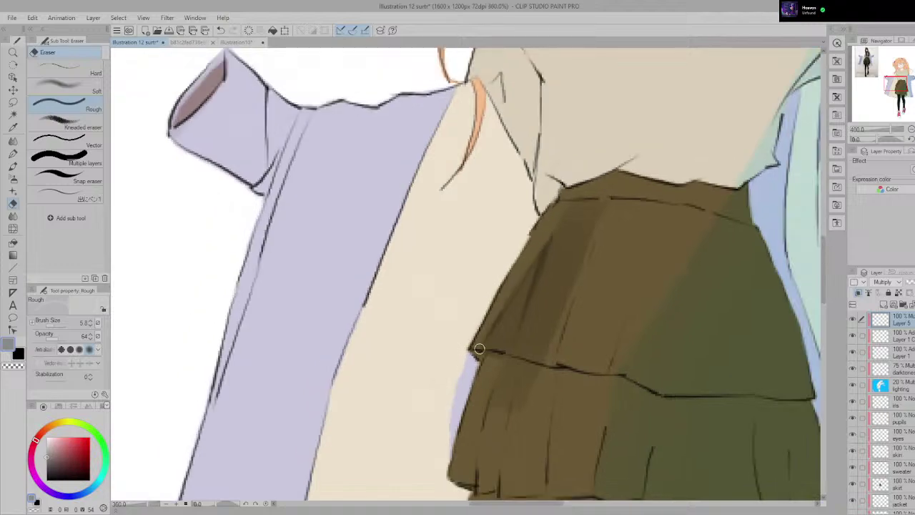
scroll(516, 359, down, 2)
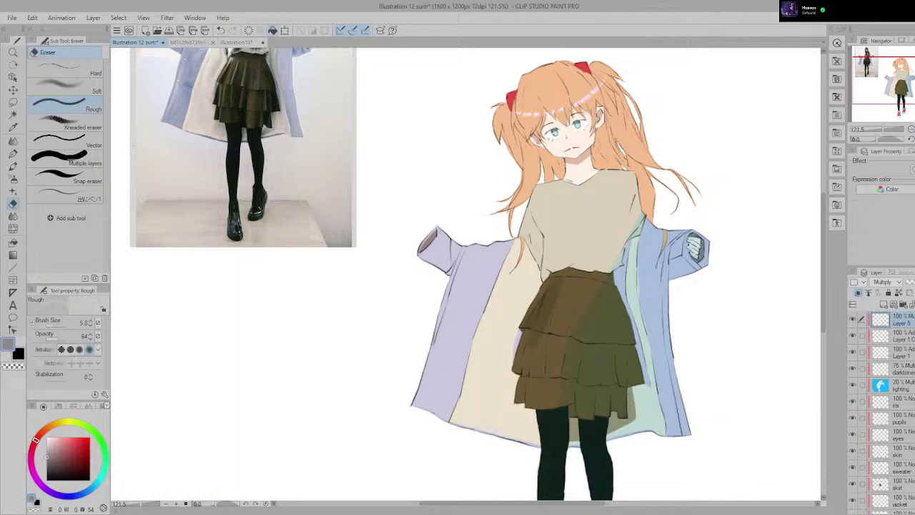
Step: Sample a pale yellowish grey near the skirt in the reference photo and ready the Milli pen with it
click(13, 127)
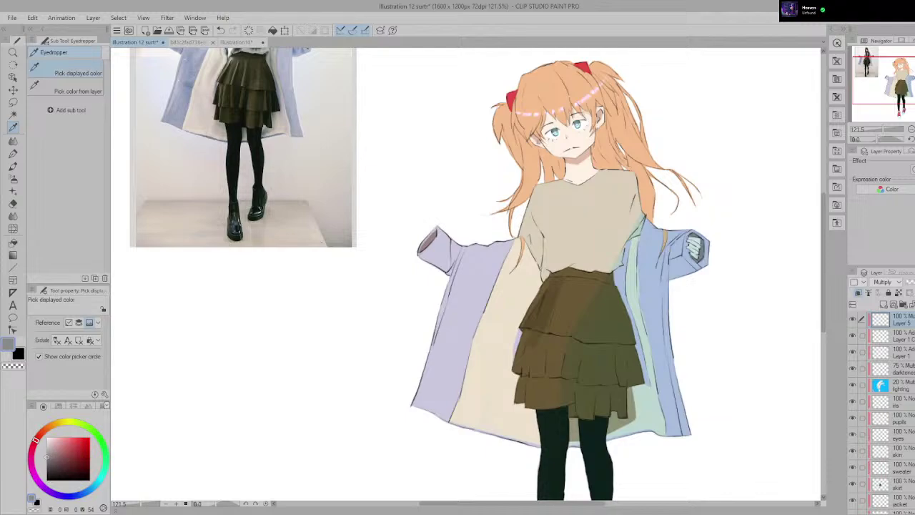
drag(228, 71, 230, 68)
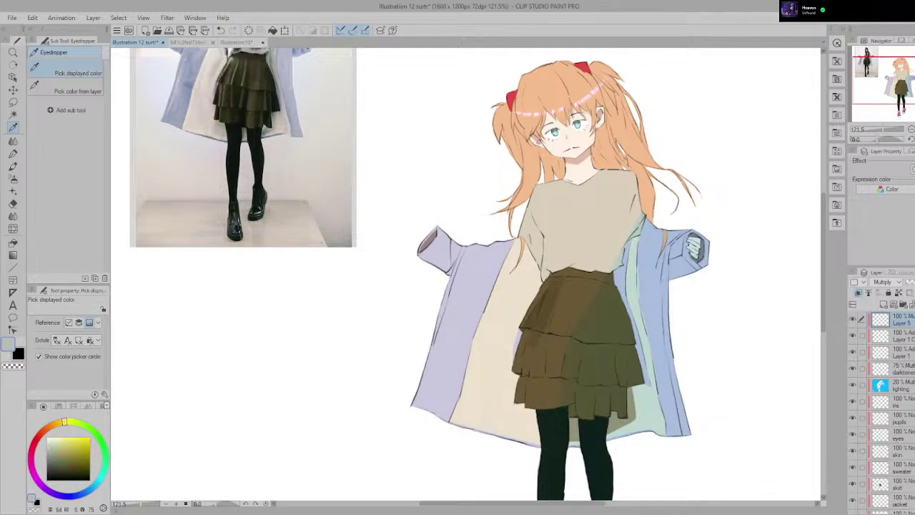
key(p)
scroll(504, 253, up, 5)
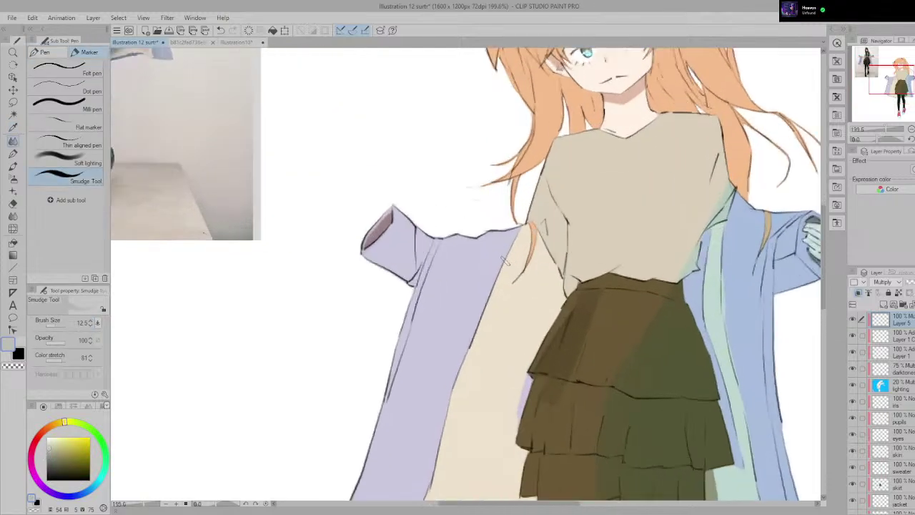
key(p)
click(68, 108)
scroll(665, 383, up, 1)
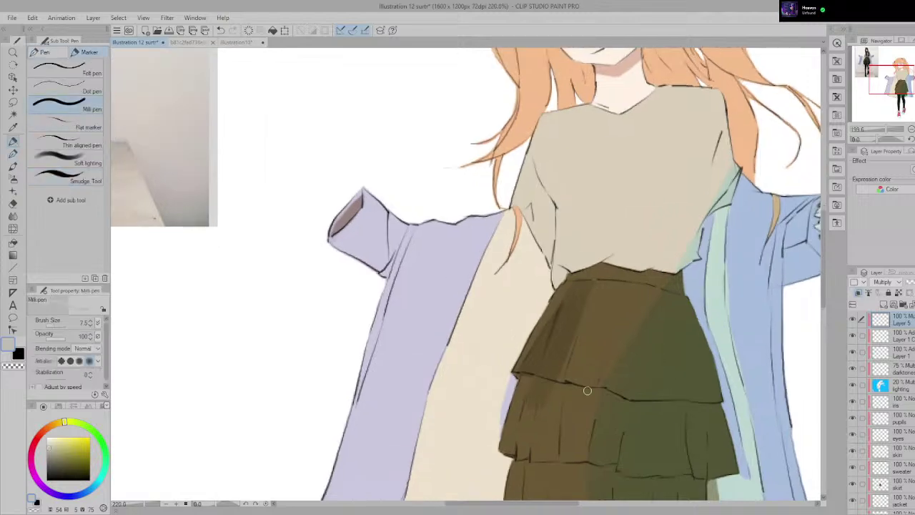
Step: Lighten the shadow along the left edge of the skirt's upper tier with the Rough eraser
drag(588, 388, 596, 309)
scroll(554, 291, up, 3)
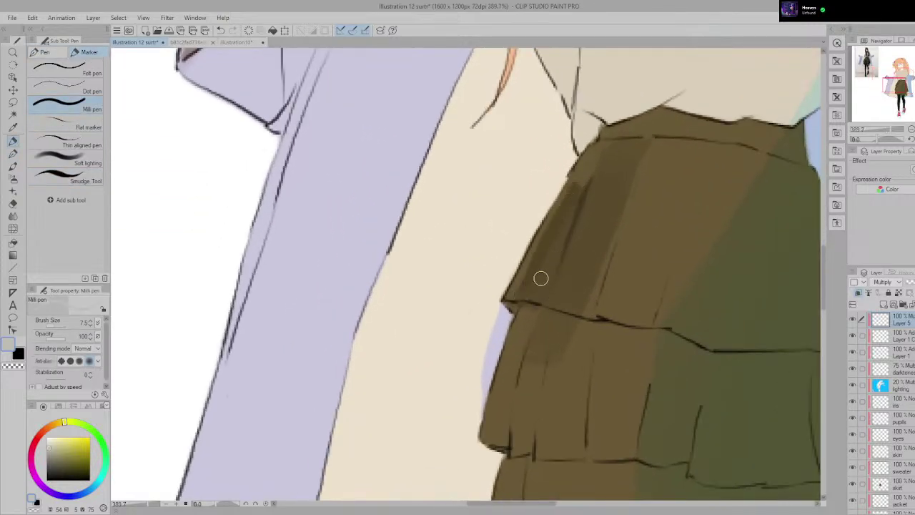
key(e)
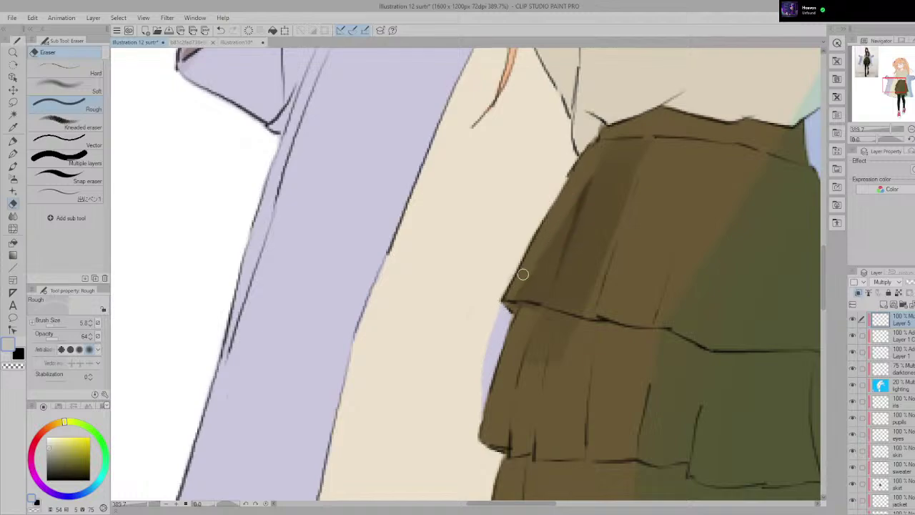
scroll(520, 295, down, 6)
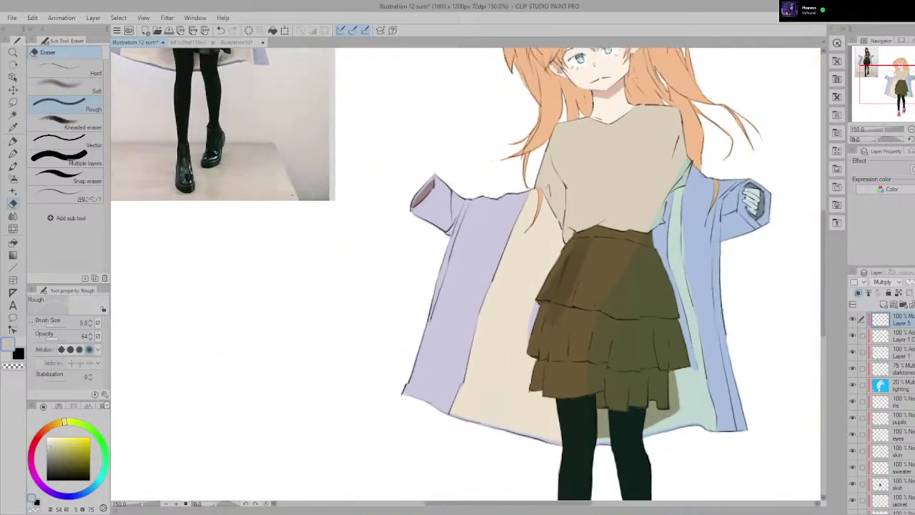
Step: Try to blend the shading along the upper tier's left edge with the Smudge Tool at size 12.5
key(p)
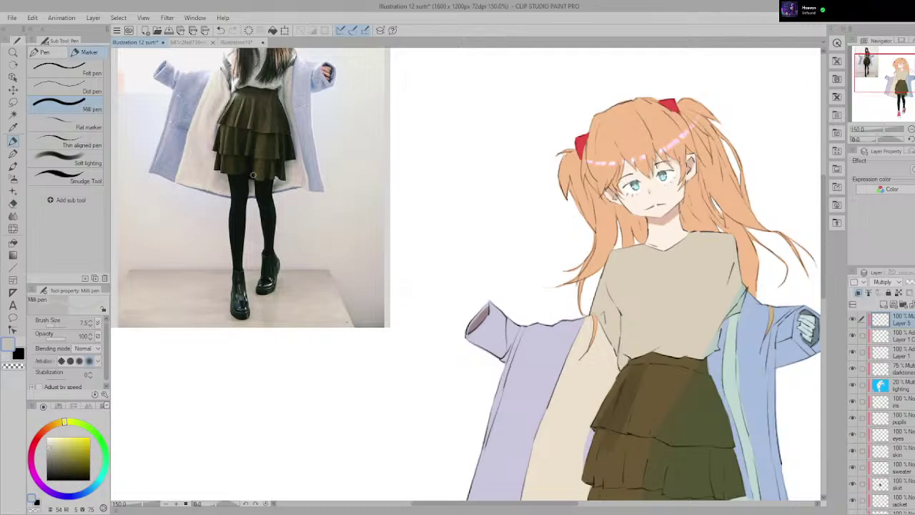
drag(662, 406, 613, 374)
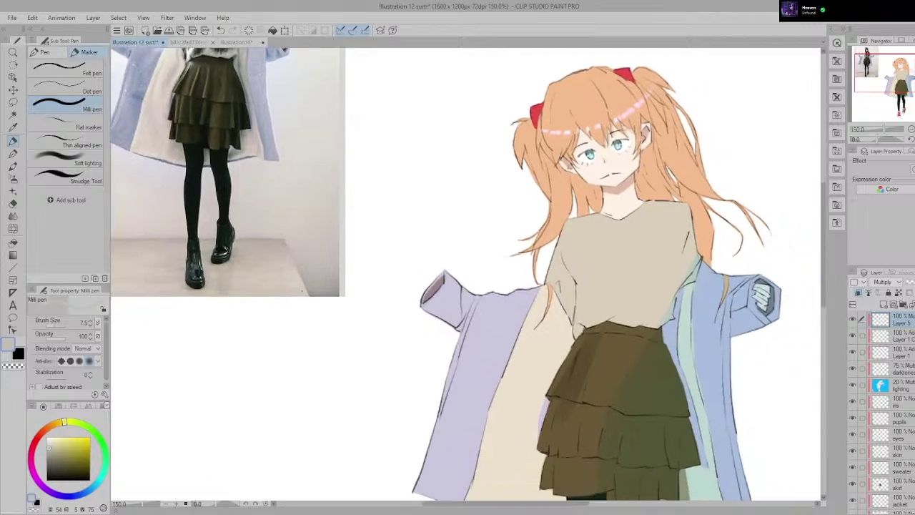
scroll(602, 365, up, 8)
click(66, 177)
scroll(524, 389, up, 1)
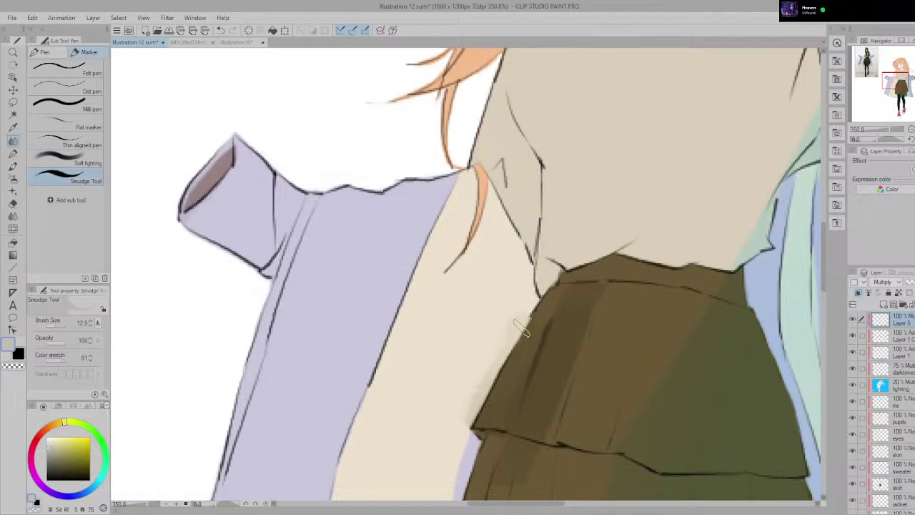
key(ctrl+z)
mouse_move(475, 432)
mouse_down()
mouse_move(559, 284)
mouse_move(505, 422)
mouse_move(498, 405)
mouse_move(525, 351)
mouse_up()
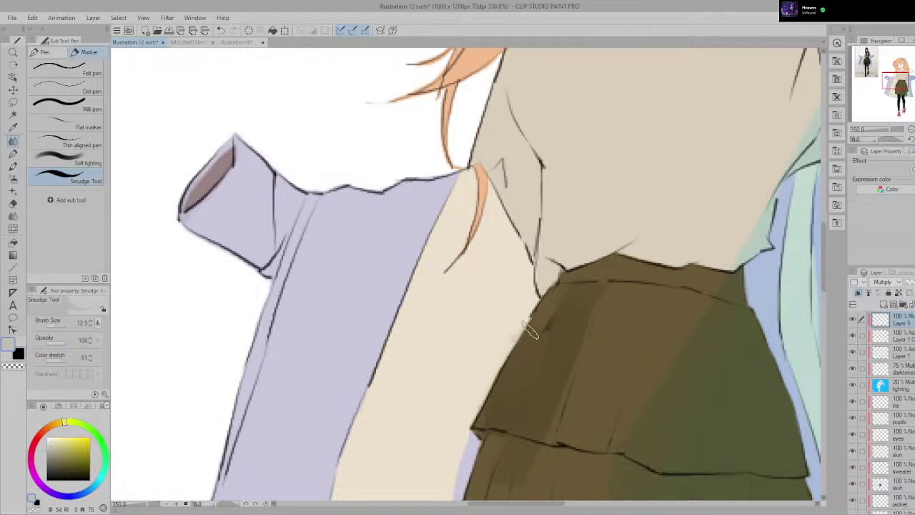
key(p)
key(p)
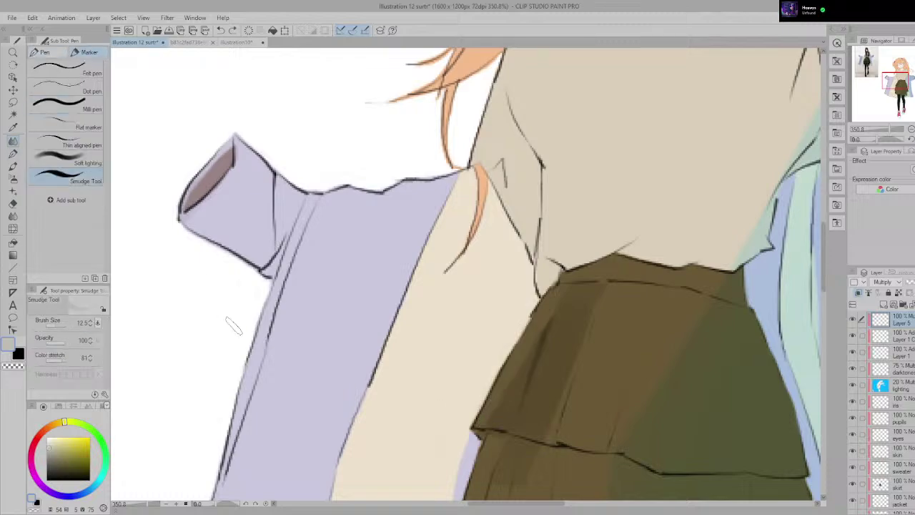
Step: Paint a Milli pen fold stroke down the upper tier's left edge and blend it with the Smudge Tool
drag(532, 325, 473, 427)
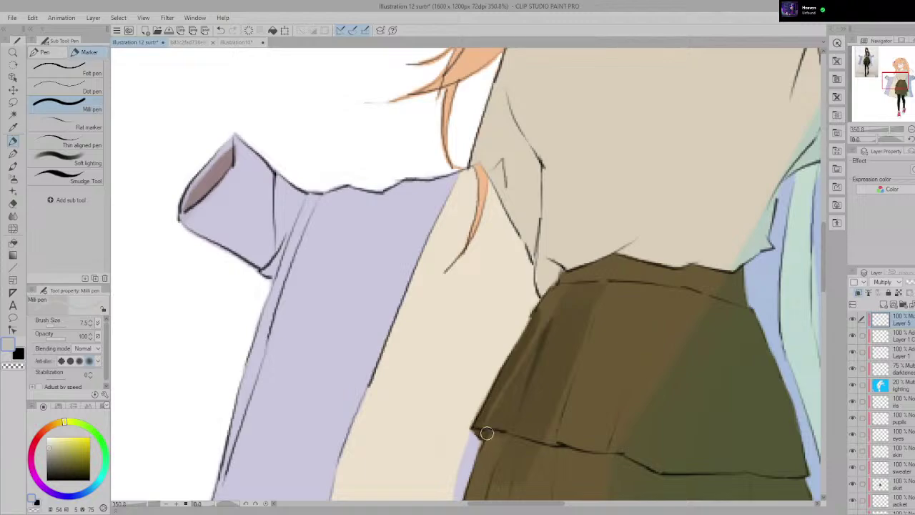
key(p)
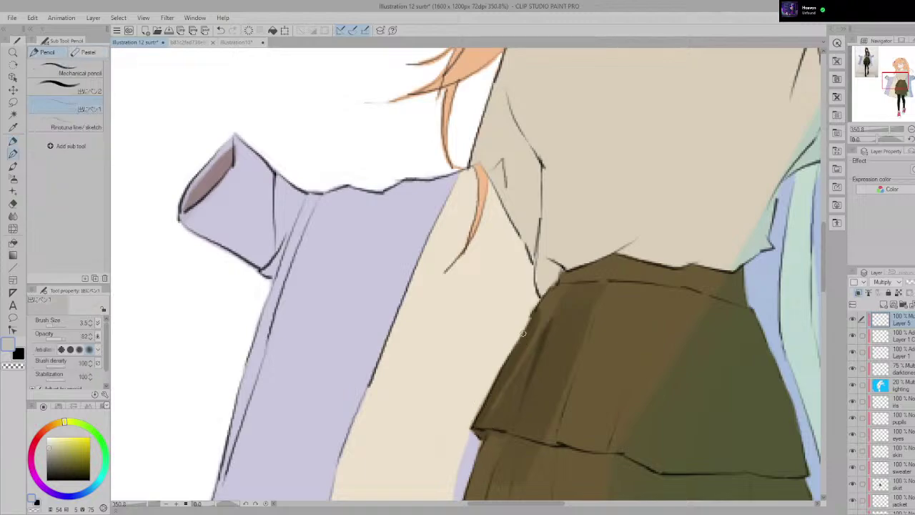
key(p)
click(60, 177)
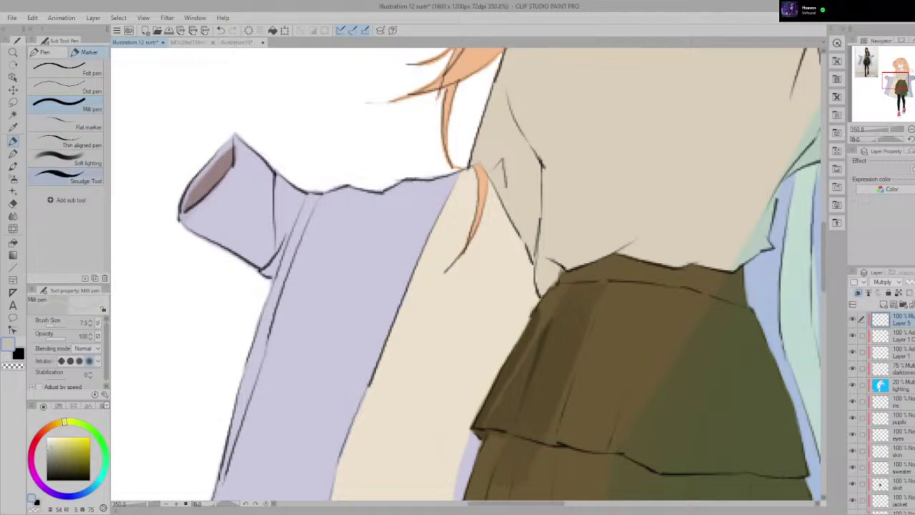
drag(556, 397, 490, 266)
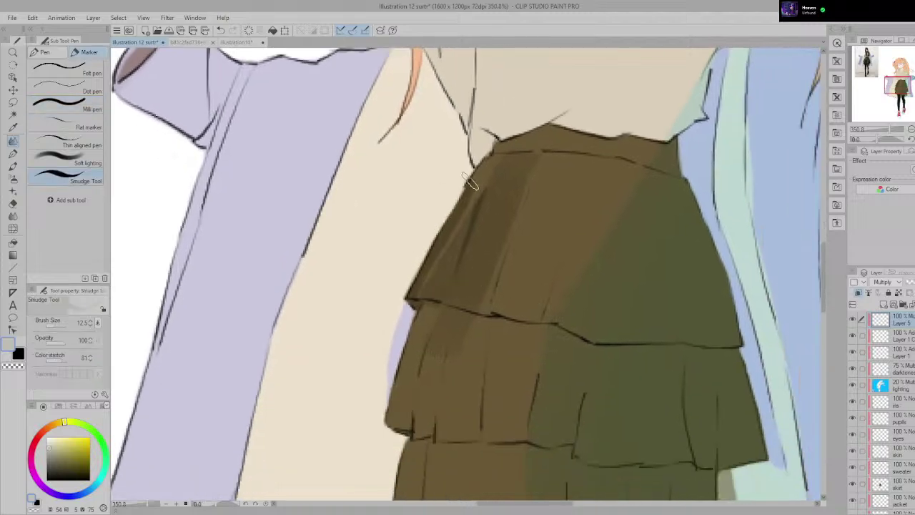
mouse_move(469, 182)
mouse_down()
mouse_move(457, 216)
mouse_move(451, 227)
mouse_move(463, 180)
mouse_move(400, 296)
mouse_move(421, 280)
mouse_move(425, 242)
mouse_up()
Step: Enlarge the Rough eraser to 57.2 and erase the shading smudged outside the skirt onto the coat lining
key(e)
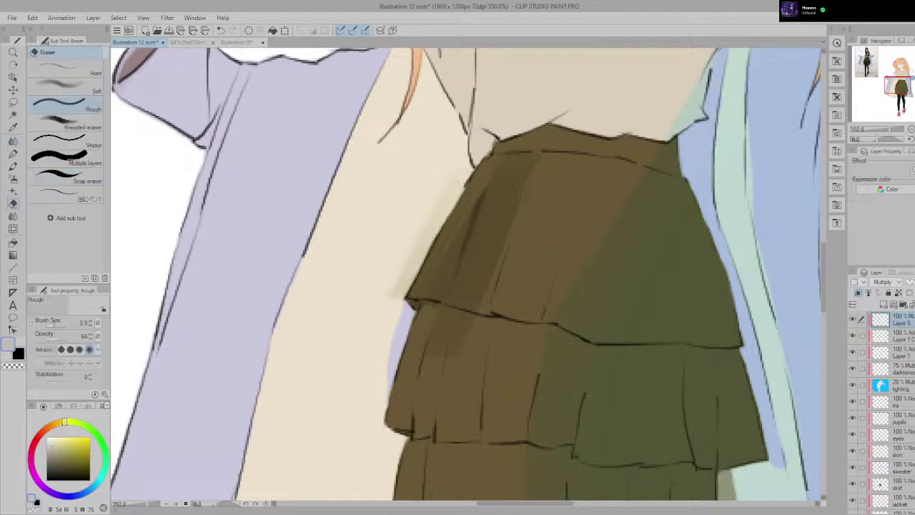
drag(67, 327, 60, 327)
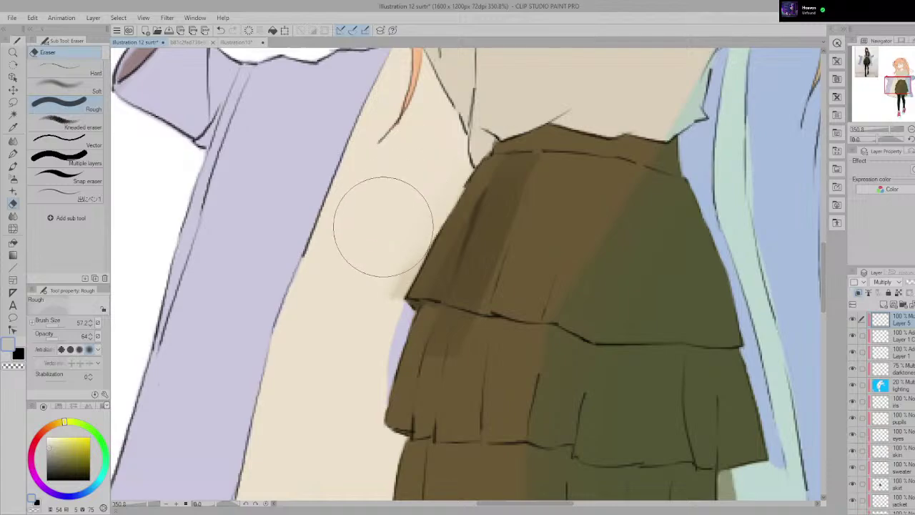
scroll(371, 237, down, 3)
scroll(441, 220, down, 4)
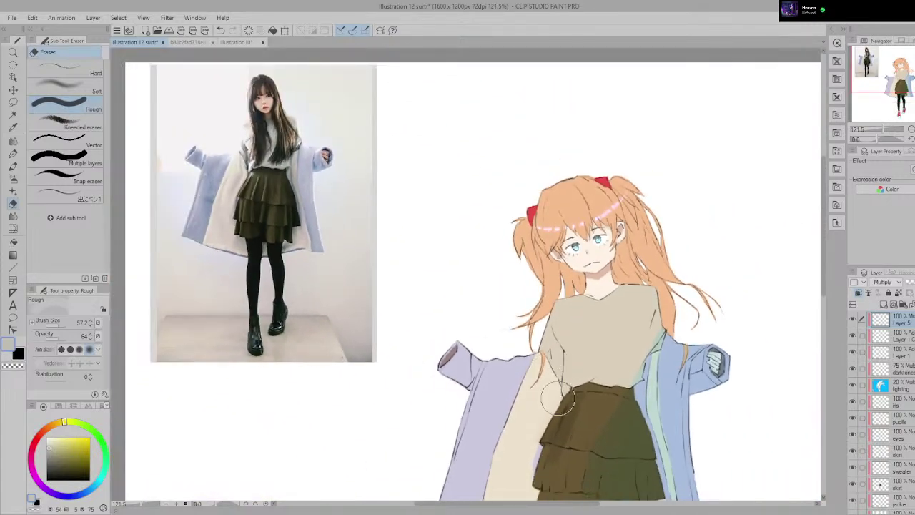
scroll(558, 398, up, 3)
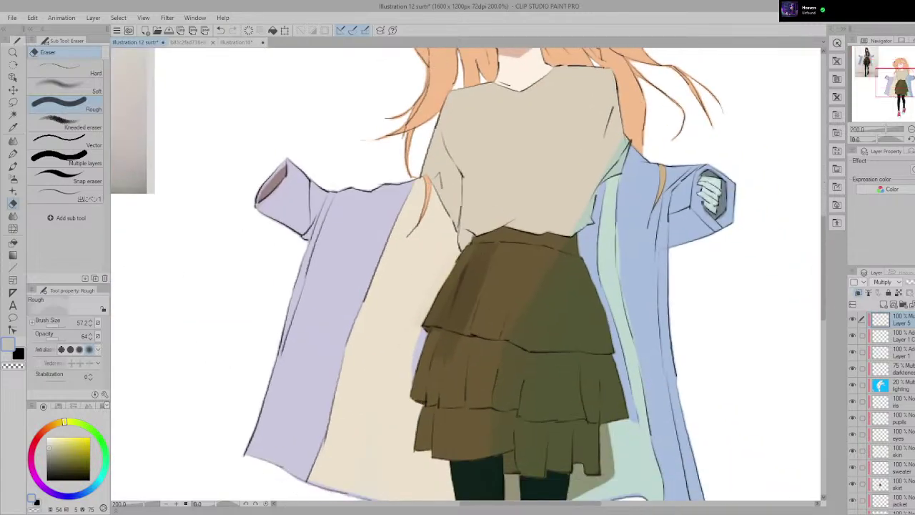
Step: Reduce the Rough eraser to 7.5 and clean up the remaining spill along the upper tier's left edge
key(bracketleft)
key(bracketleft)
key(bracketleft)
key(bracketleft)
key(bracketleft)
key(bracketleft)
key(bracketleft)
key(bracketleft)
scroll(455, 321, up, 3)
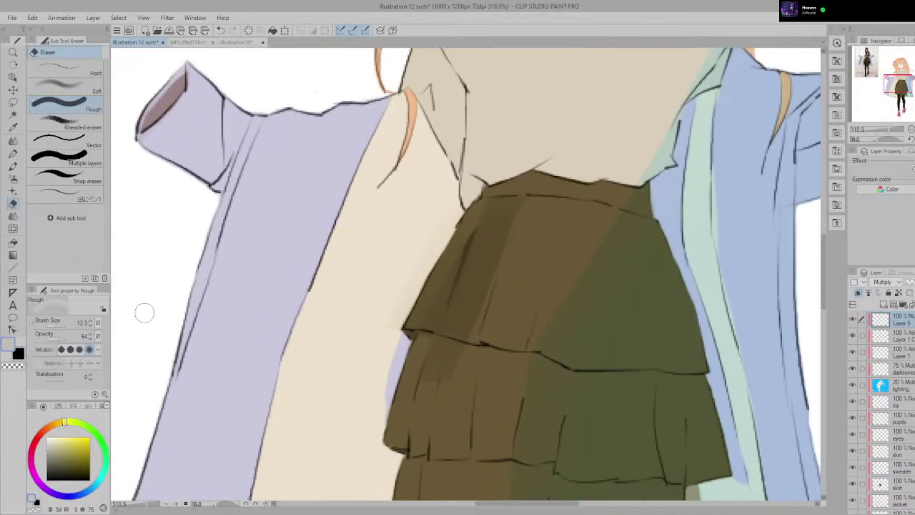
key(bracketleft)
key(bracketleft)
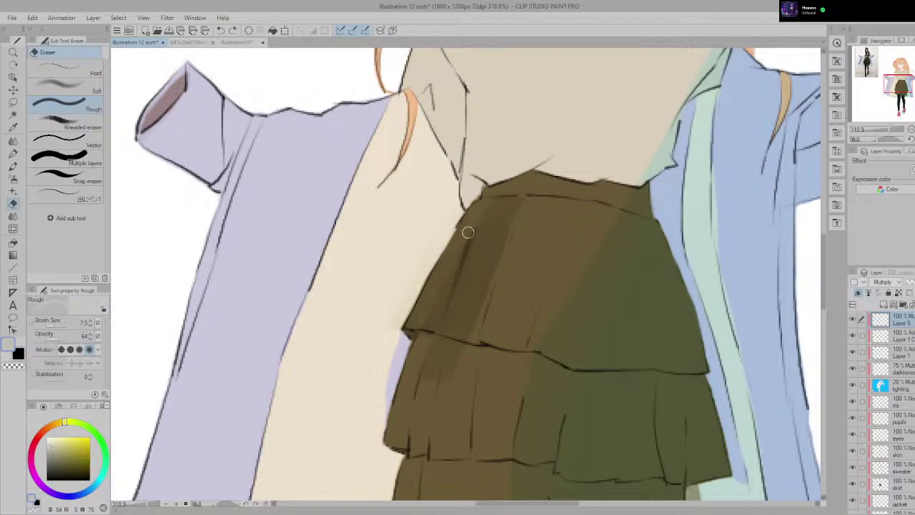
scroll(444, 305, down, 3)
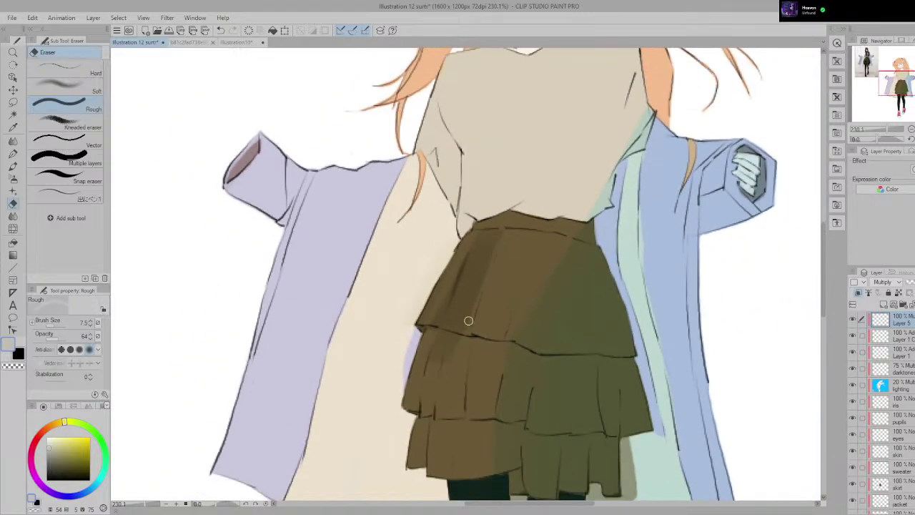
Step: Smudge the shading down around the lower left corner of the skirt's upper tier
scroll(468, 320, up, 5)
key(p)
scroll(457, 300, up, 2)
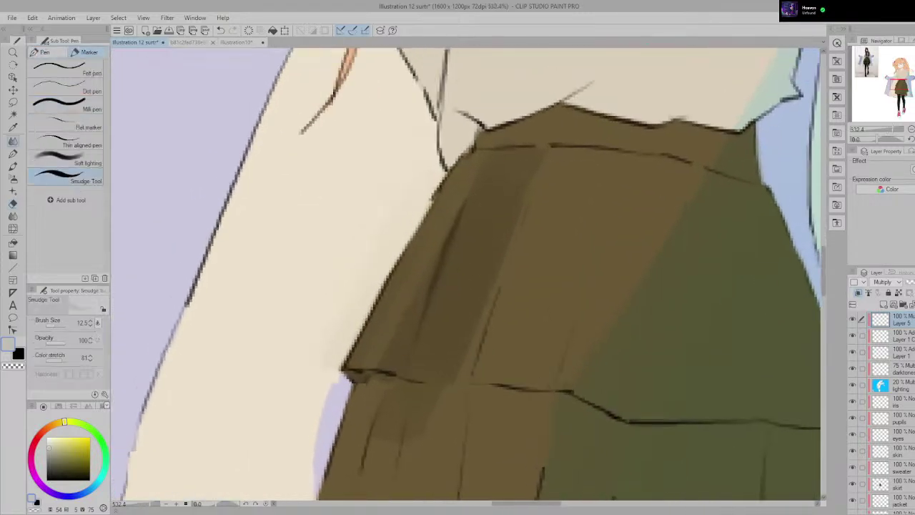
mouse_move(358, 371)
mouse_down()
mouse_move(349, 406)
mouse_move(362, 418)
mouse_up()
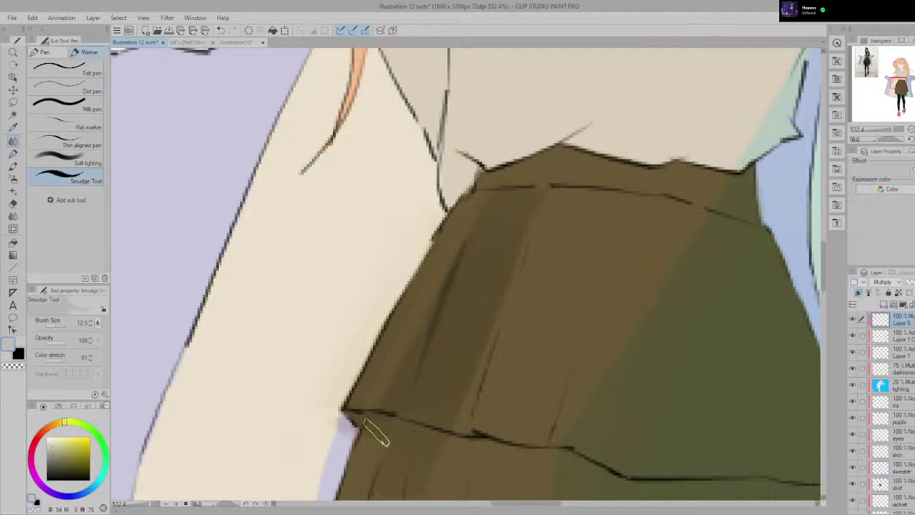
Step: Erase the smudged spill beside the upper tier's lower left corner with the Rough eraser at size 7.5
key(e)
scroll(365, 357, down, 4)
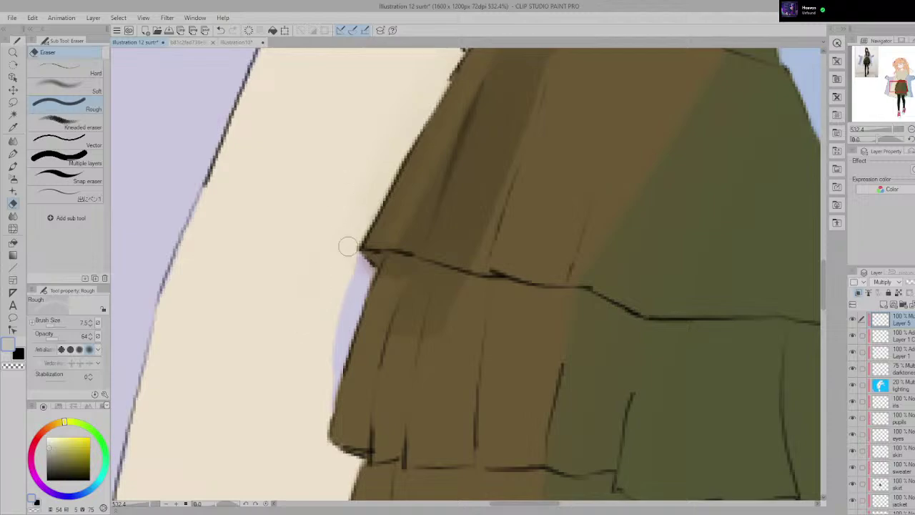
scroll(347, 245, up, 2)
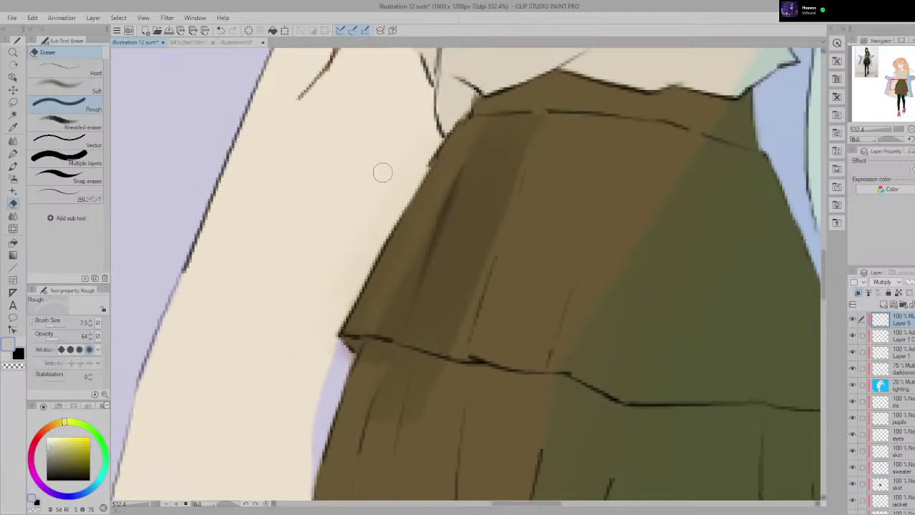
scroll(382, 172, down, 4)
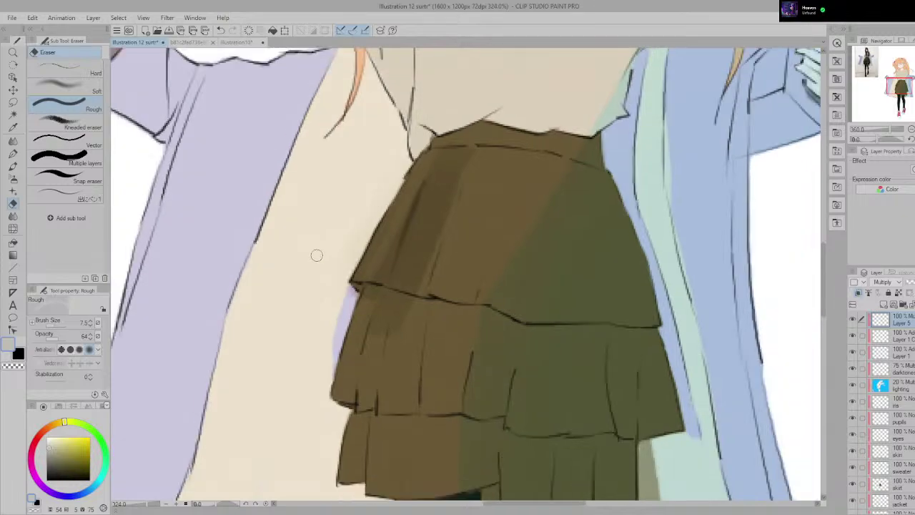
scroll(317, 255, down, 6)
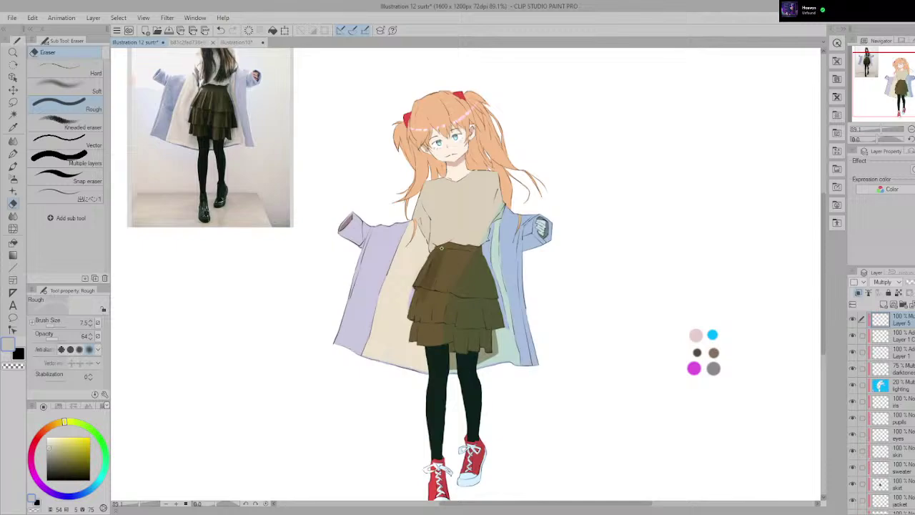
scroll(441, 248, up, 3)
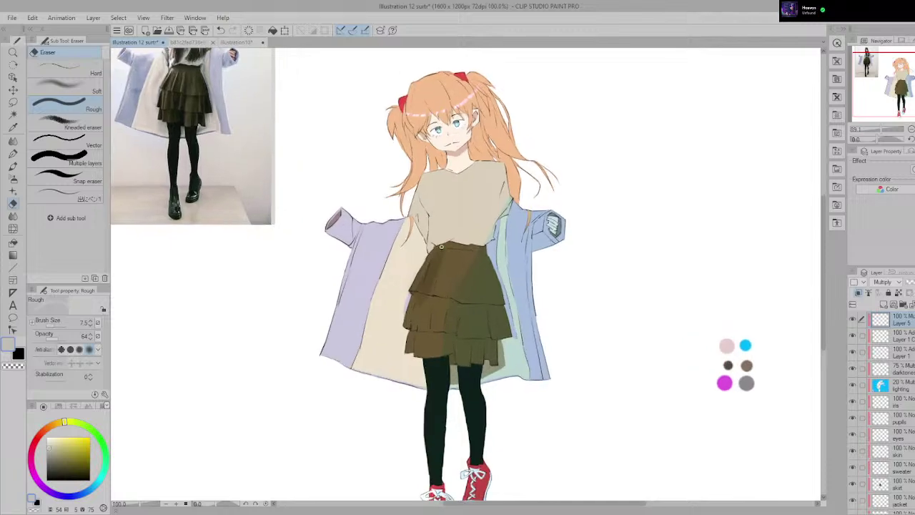
drag(439, 247, 544, 325)
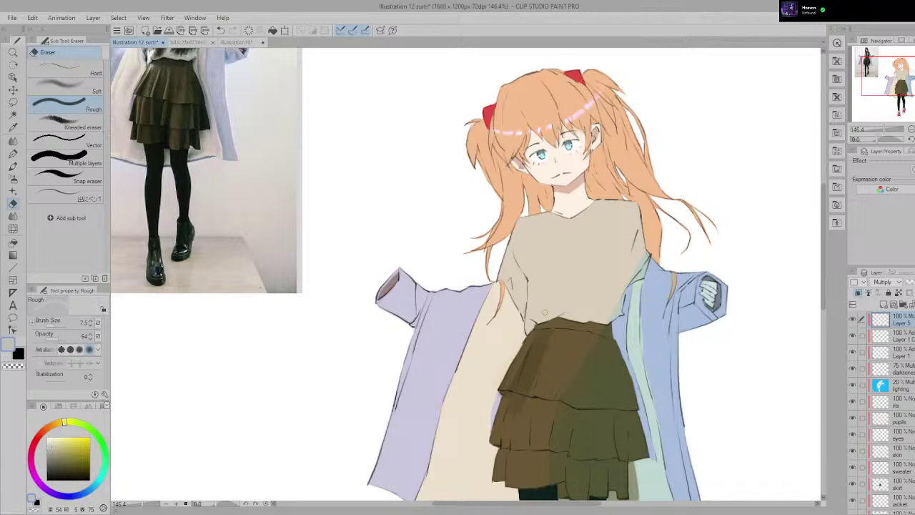
Step: Set the Smudge Tool to size 57.2 and opacity 85, and try blending the upper tier's shadow with it
key(j)
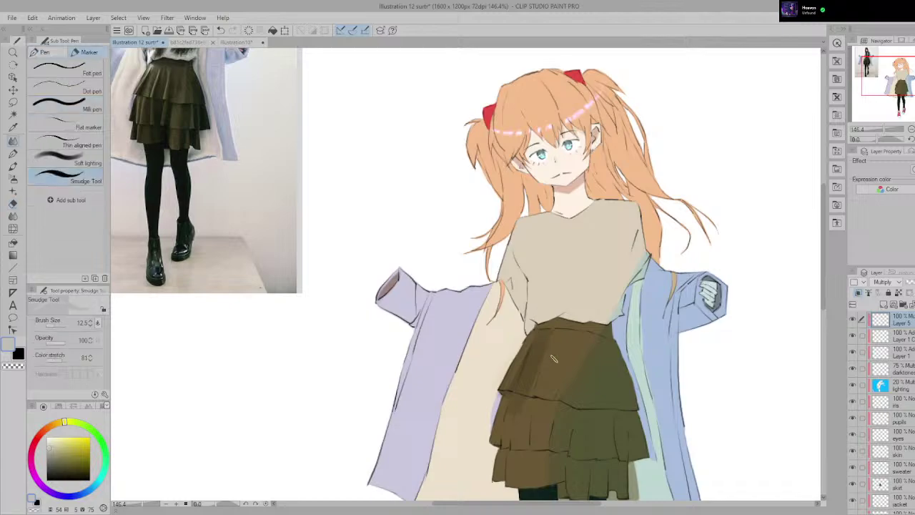
click(57, 104)
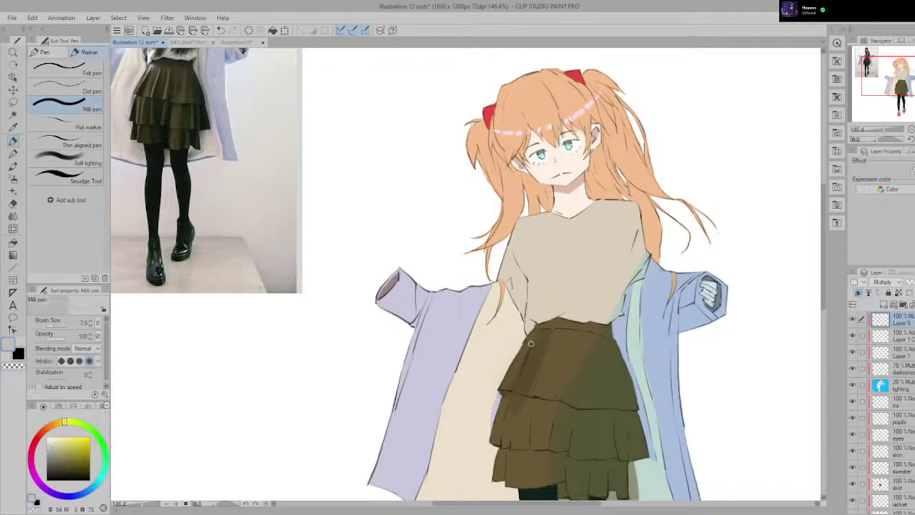
click(71, 175)
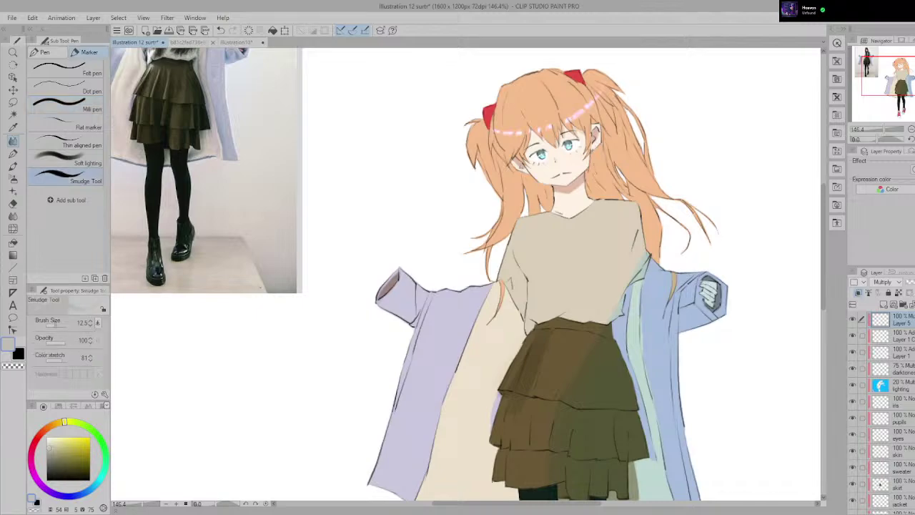
click(59, 327)
click(62, 340)
drag(201, 156, 223, 85)
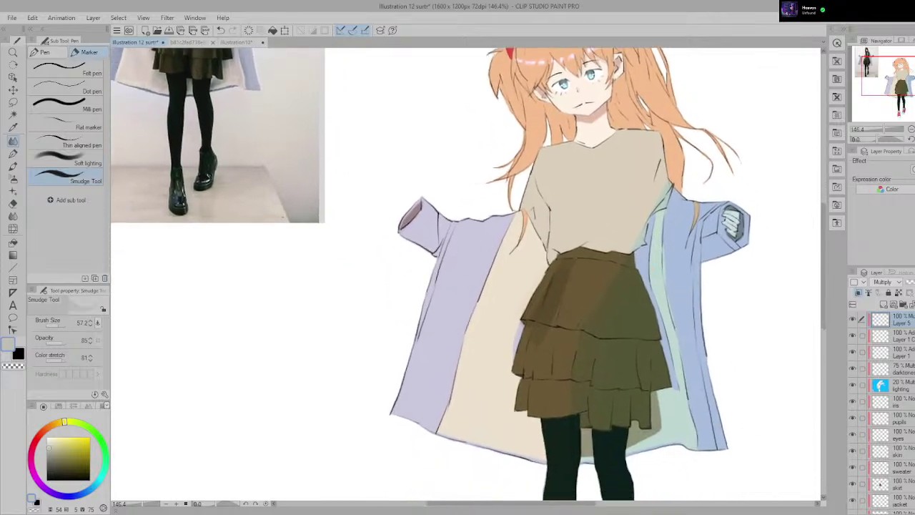
drag(617, 356, 437, 291)
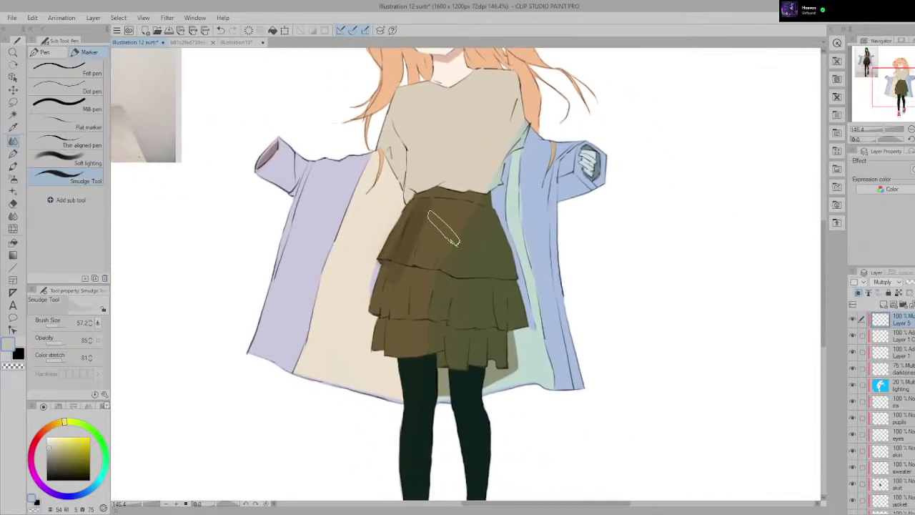
scroll(442, 286, up, 4)
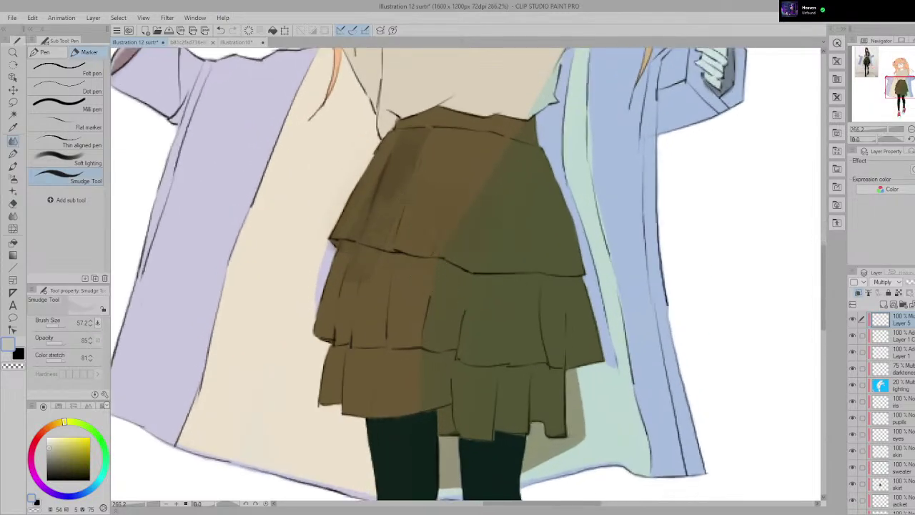
Step: Undo the last broad smudge on the skirt and set the Smudge Tool's size to 16.1
key(ctrl+z)
click(57, 325)
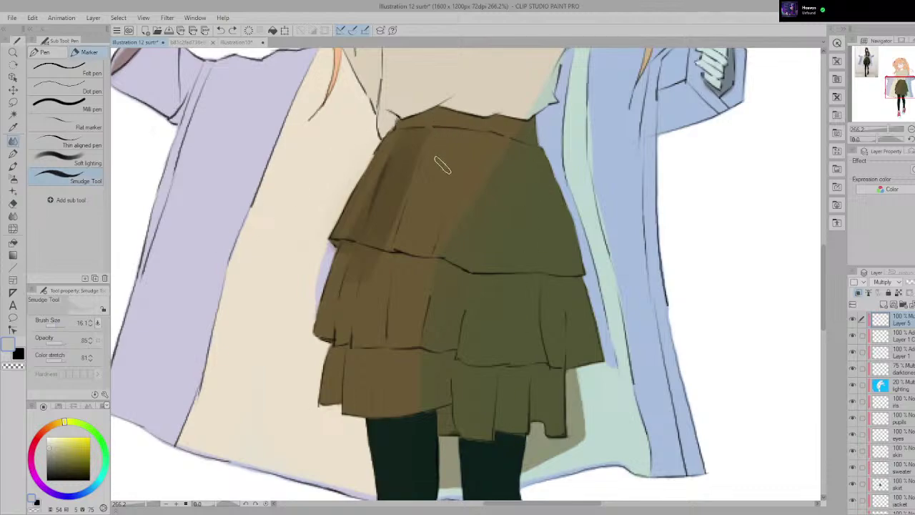
scroll(442, 164, up, 1)
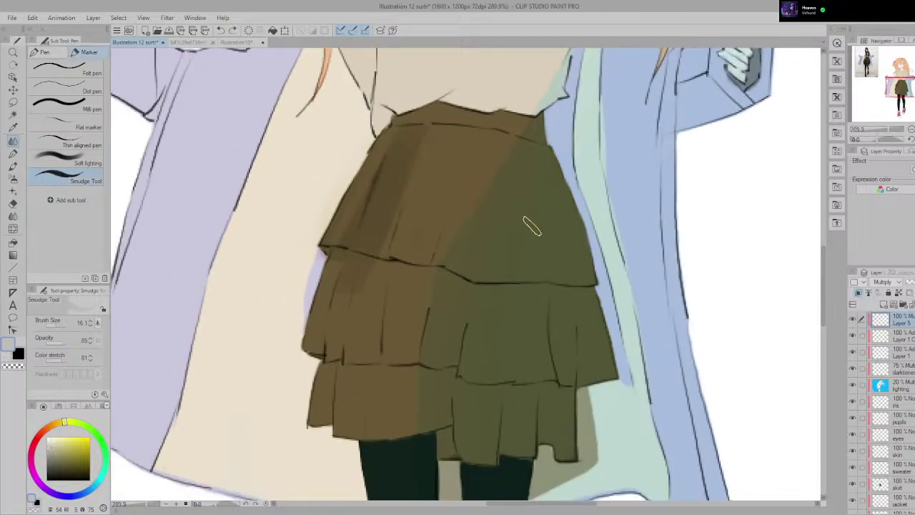
Step: Paint a shadow band down the right edge of the skirt's upper tier with the Milli pen at size 7.5
key(p)
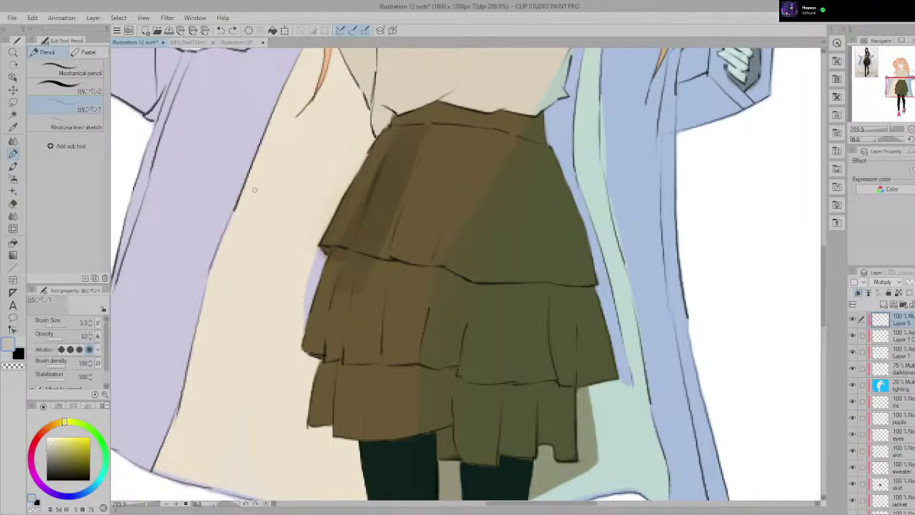
key(p)
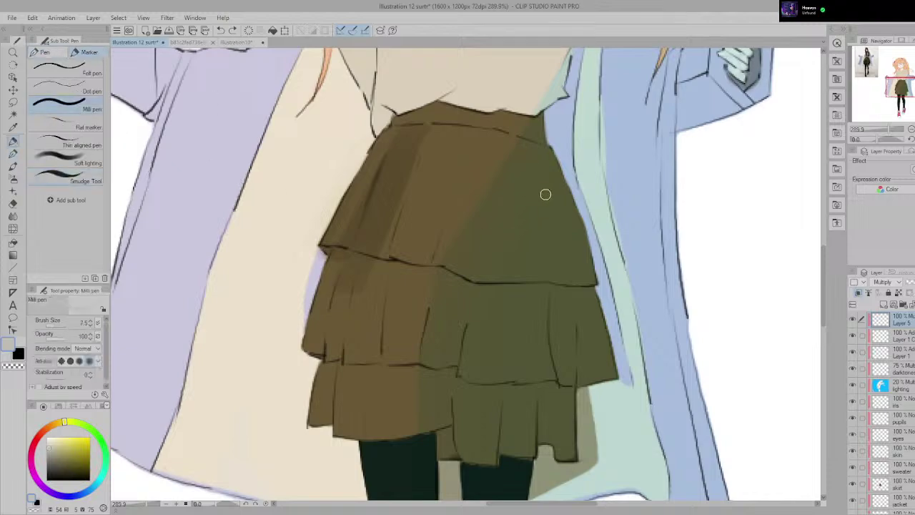
drag(544, 146, 571, 249)
drag(542, 146, 567, 213)
mouse_move(551, 166)
mouse_down()
mouse_move(568, 227)
mouse_move(549, 176)
mouse_move(581, 250)
mouse_move(568, 196)
mouse_move(590, 282)
mouse_move(581, 235)
mouse_move(582, 281)
mouse_move(569, 241)
mouse_up()
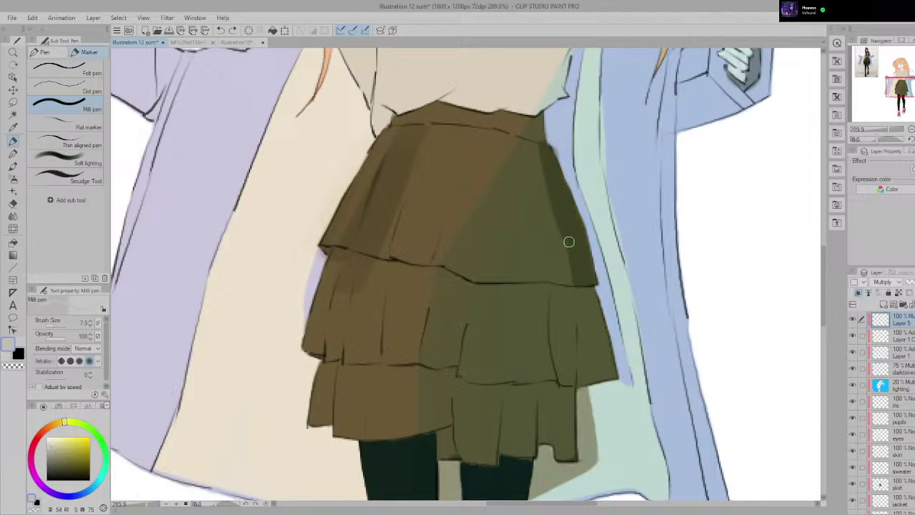
Step: Blend the shadow band along the upper tier's right edge with the Smudge Tool at size 16.1
key(p)
key(p)
click(50, 128)
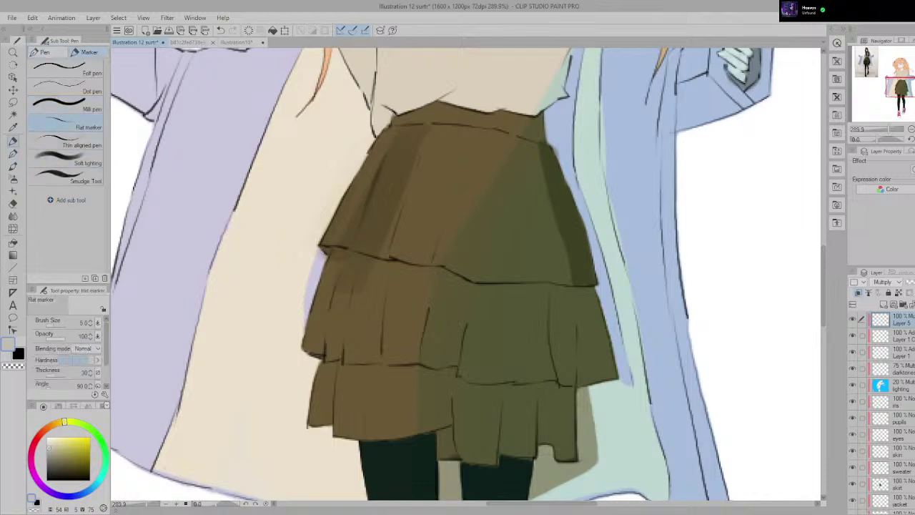
click(65, 175)
drag(526, 236, 451, 225)
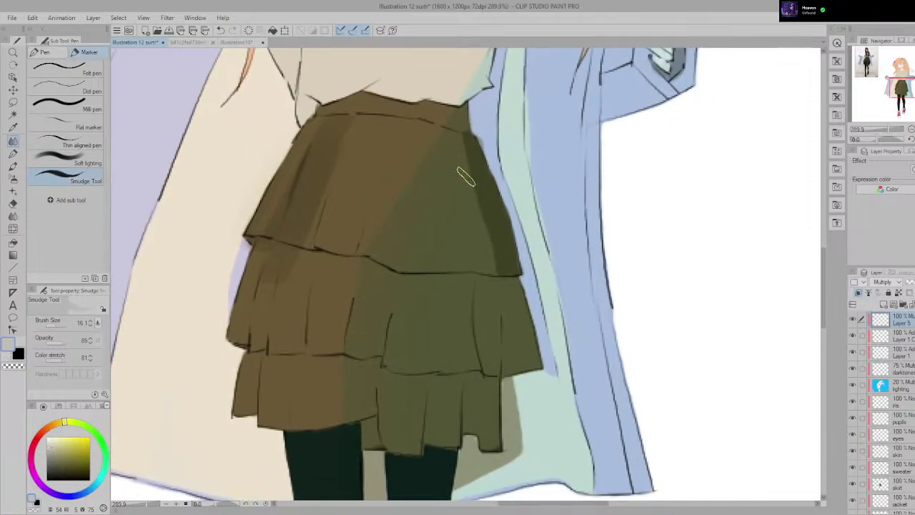
drag(456, 125, 496, 290)
drag(473, 143, 496, 280)
drag(457, 108, 495, 213)
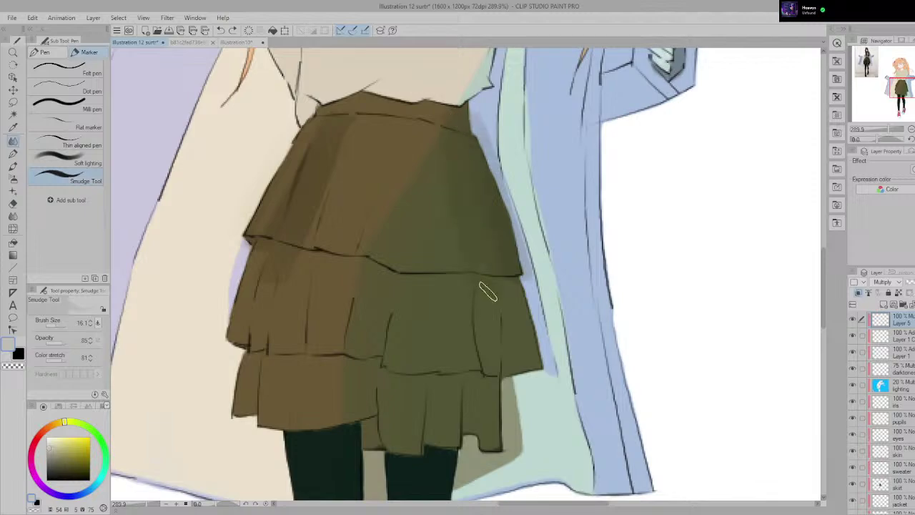
Step: Compare the skirt's shading with the skirt folds in the reference photo
scroll(496, 247, down, 1)
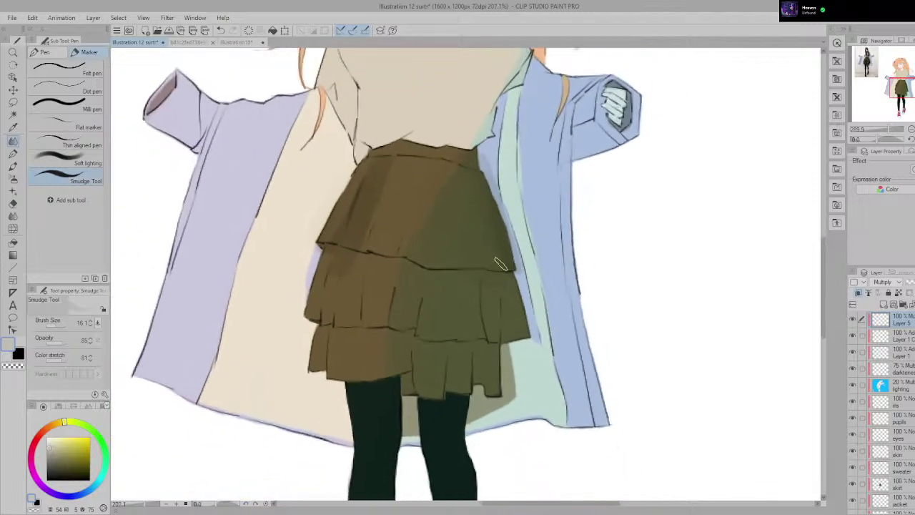
drag(500, 262, 588, 373)
scroll(534, 307, down, 2)
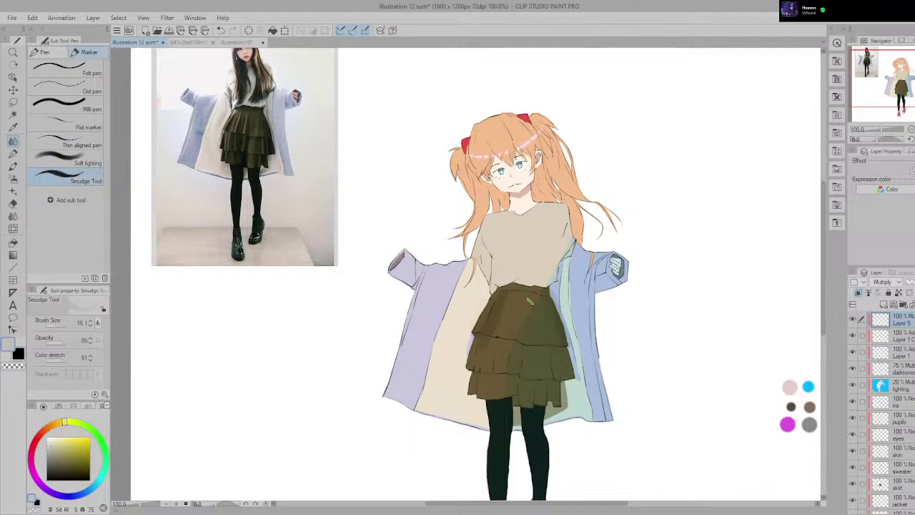
scroll(530, 302, up, 4)
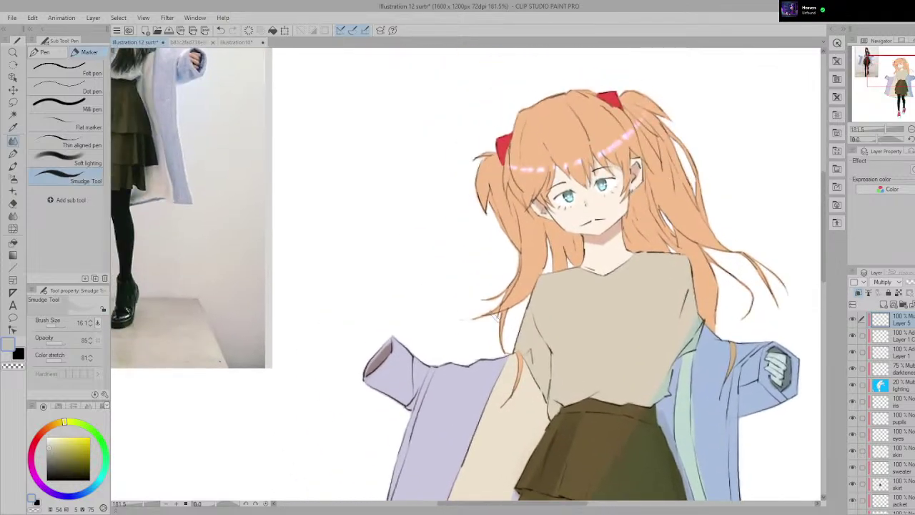
drag(498, 317, 577, 295)
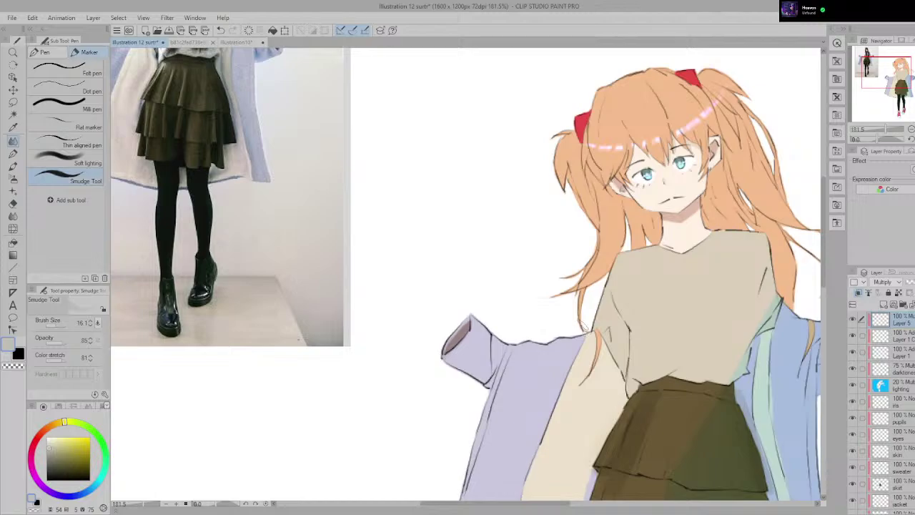
scroll(584, 327, down, 5)
drag(715, 450, 627, 370)
scroll(627, 370, up, 4)
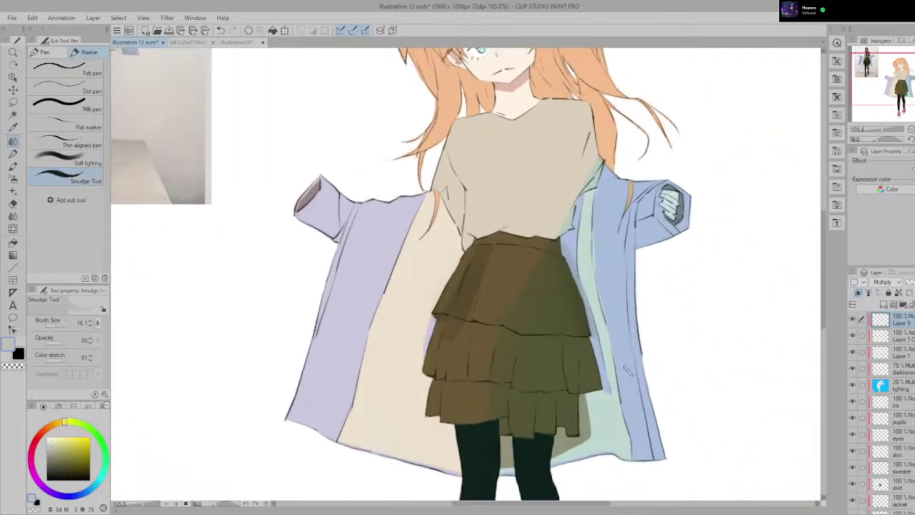
scroll(627, 369, up, 4)
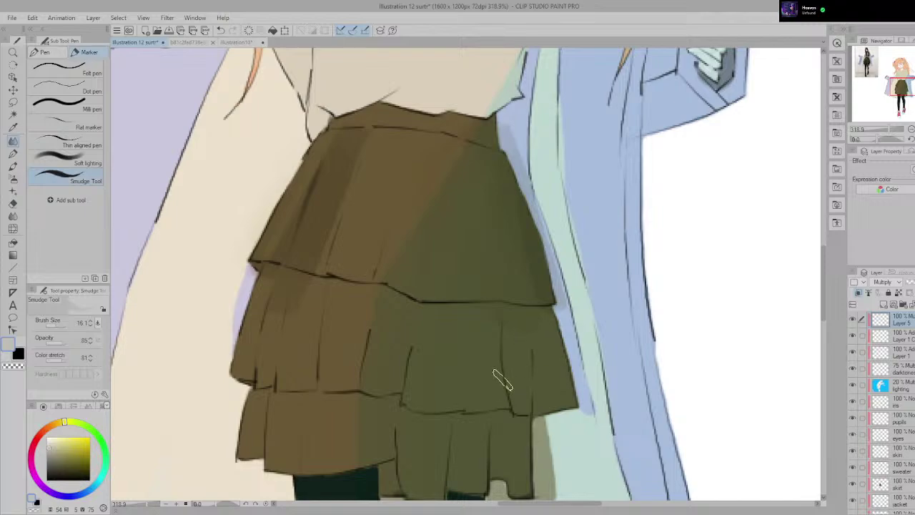
Step: Erase the smudged spill outside the upper tier's right edge with the Rough eraser at size 7.5 and opacity 100
key(e)
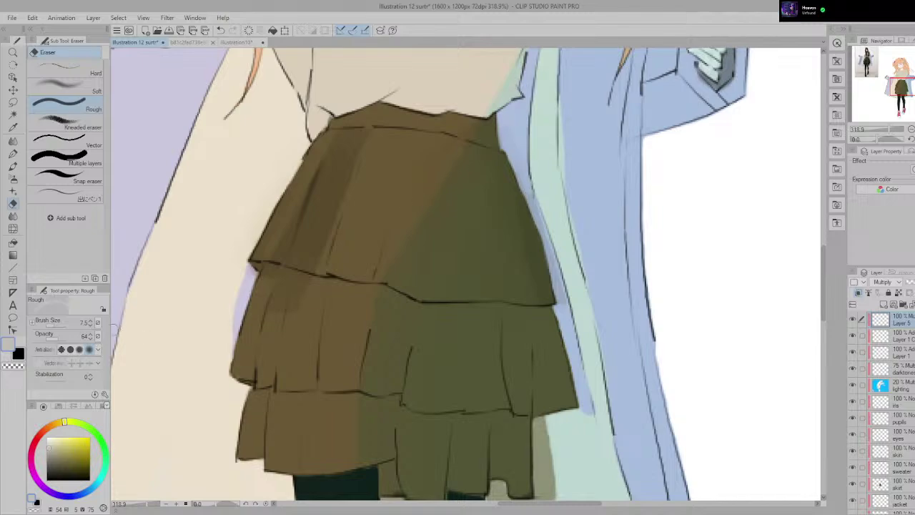
drag(59, 338, 70, 338)
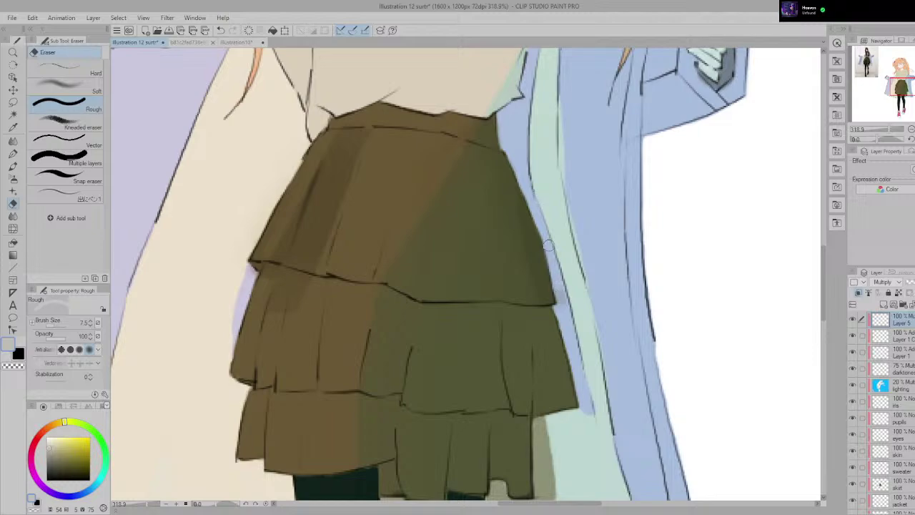
scroll(593, 397, down, 2)
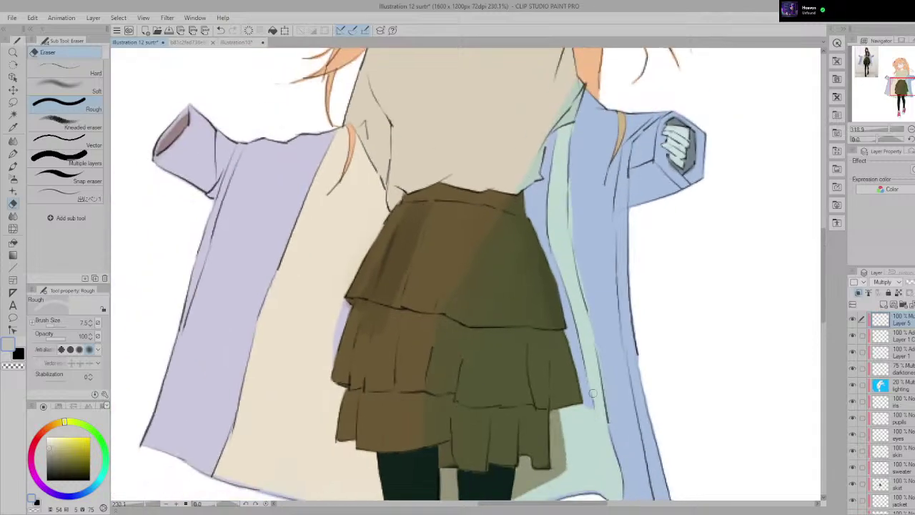
scroll(592, 393, down, 2)
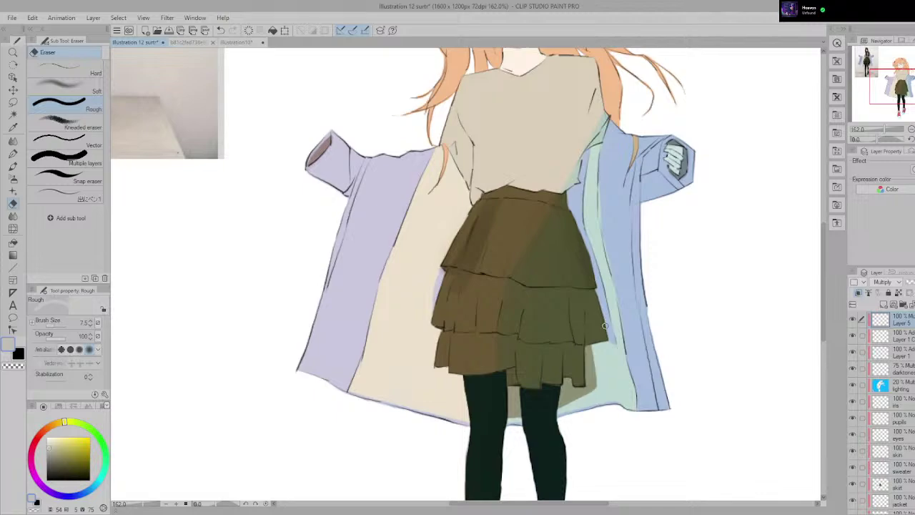
scroll(570, 337, down, 2)
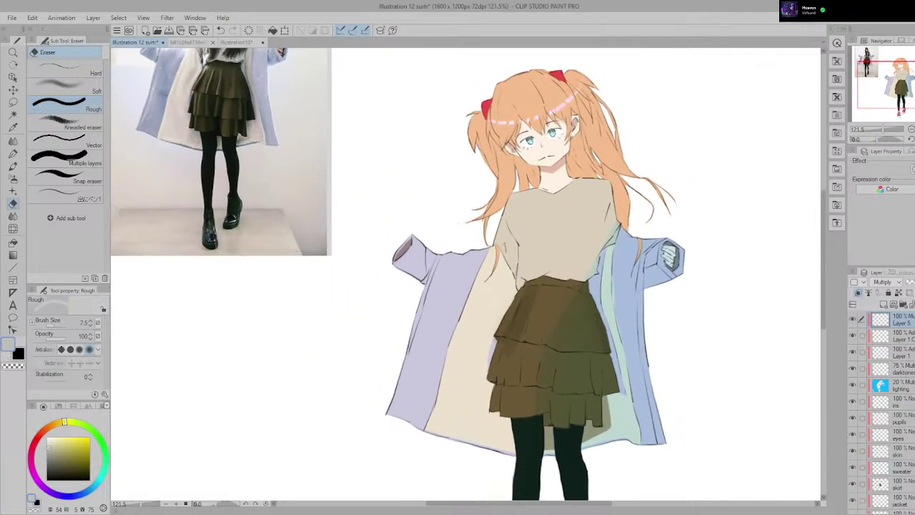
Step: Switch to the Milli pen with brush size 4 and check the reference photo's folds against the skirt
key(p)
click(61, 104)
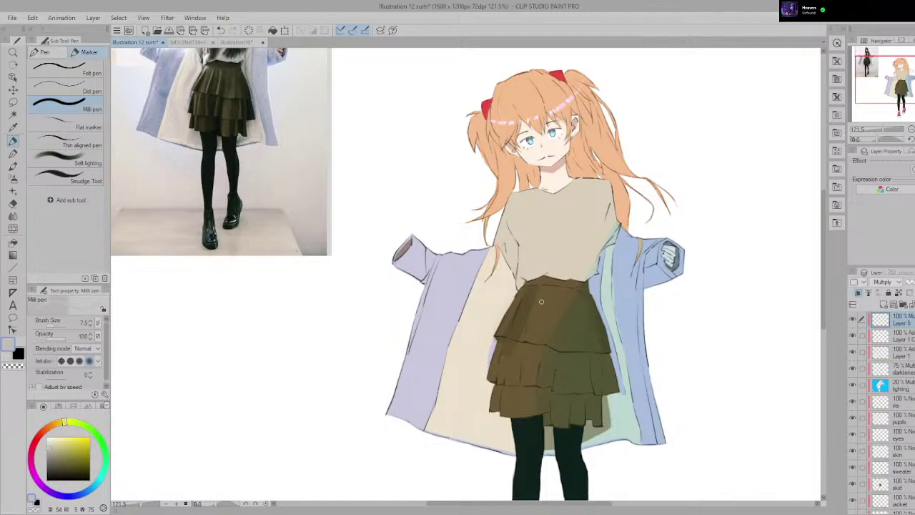
scroll(531, 315, up, 4)
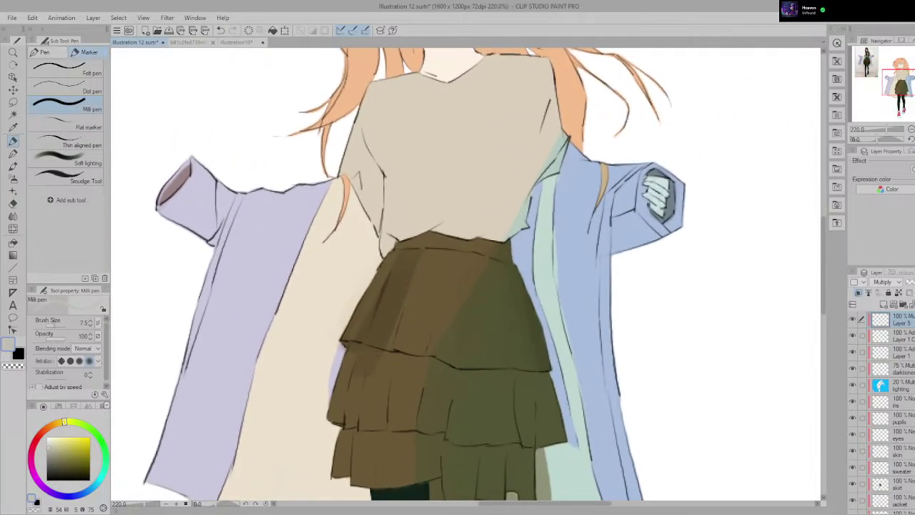
click(52, 325)
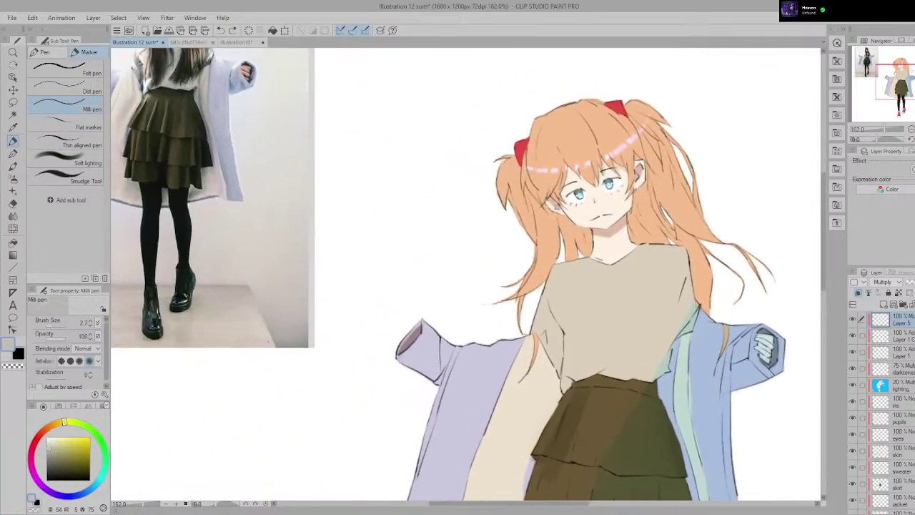
drag(544, 314, 530, 296)
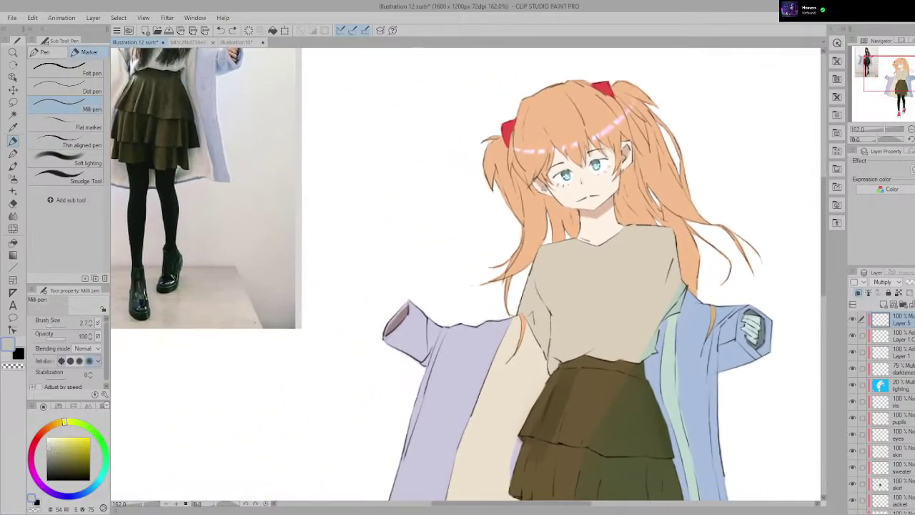
drag(697, 331, 557, 204)
scroll(556, 210, up, 2)
Step: Try thin fold strokes along the shadow's edge on the left half of the upper tier, undoing each attempt
drag(429, 250, 403, 337)
key(ctrl+z)
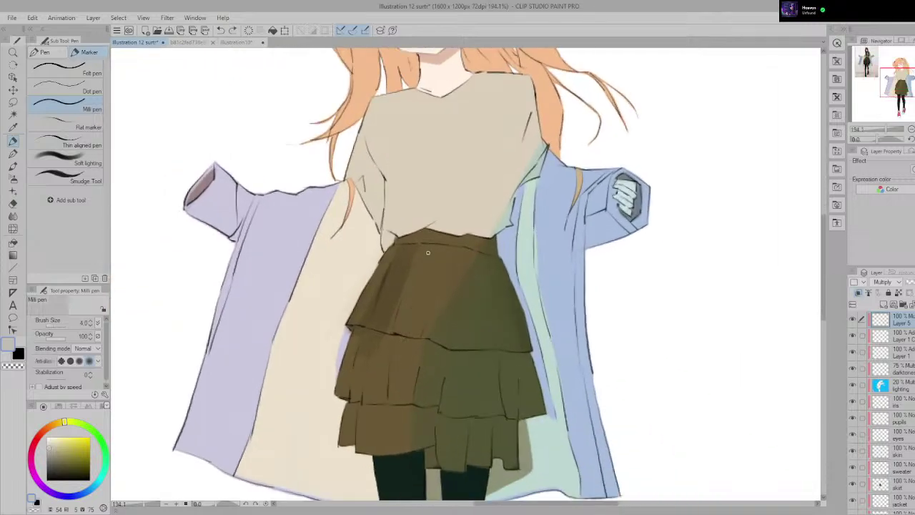
drag(428, 251, 381, 372)
key(ctrl+z)
mouse_move(413, 263)
mouse_down()
mouse_move(384, 359)
mouse_move(393, 326)
mouse_up()
key(ctrl+z)
key(ctrl+z)
drag(411, 275, 386, 333)
key(ctrl+z)
scroll(411, 296, up, 1)
scroll(409, 296, up, 3)
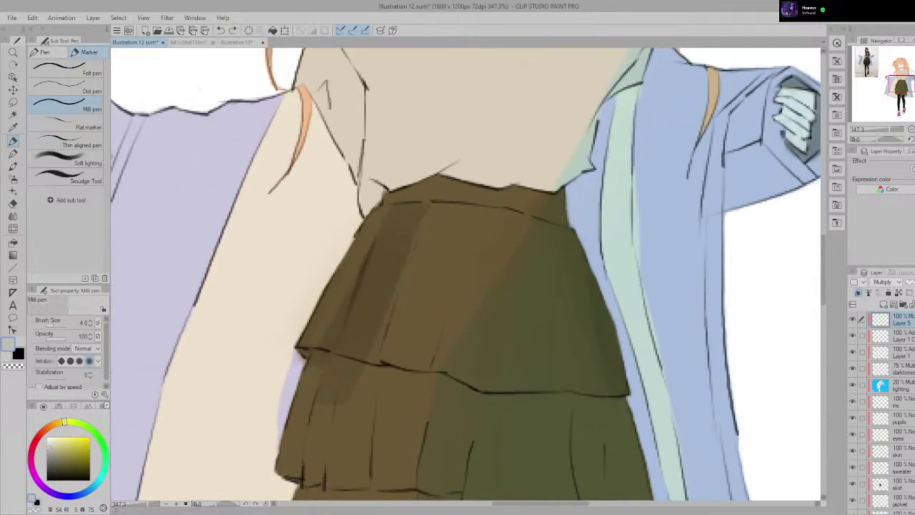
drag(379, 366, 413, 247)
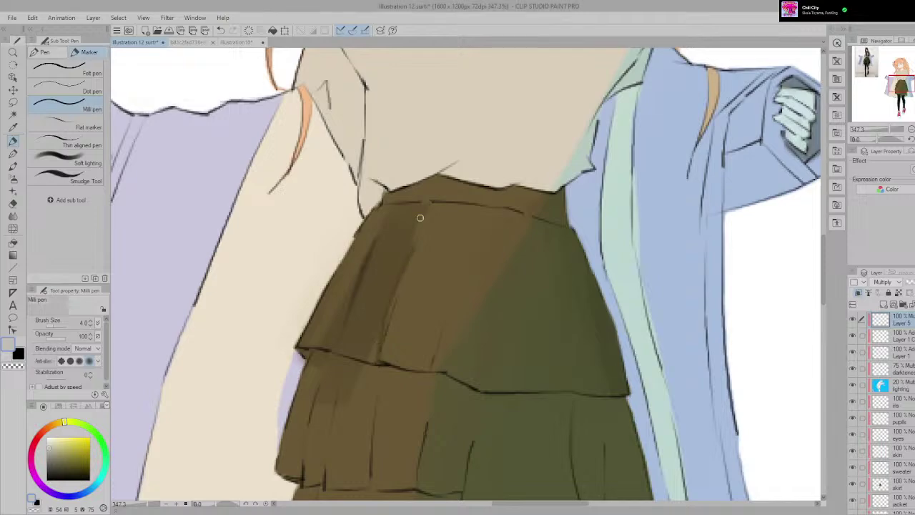
key(ctrl+z)
Step: Set the Milli pen to size 7 and paint a slanted fold stroke from the upper tier's hem towards the waistband
key(bracketright)
key(bracketright)
key(bracketright)
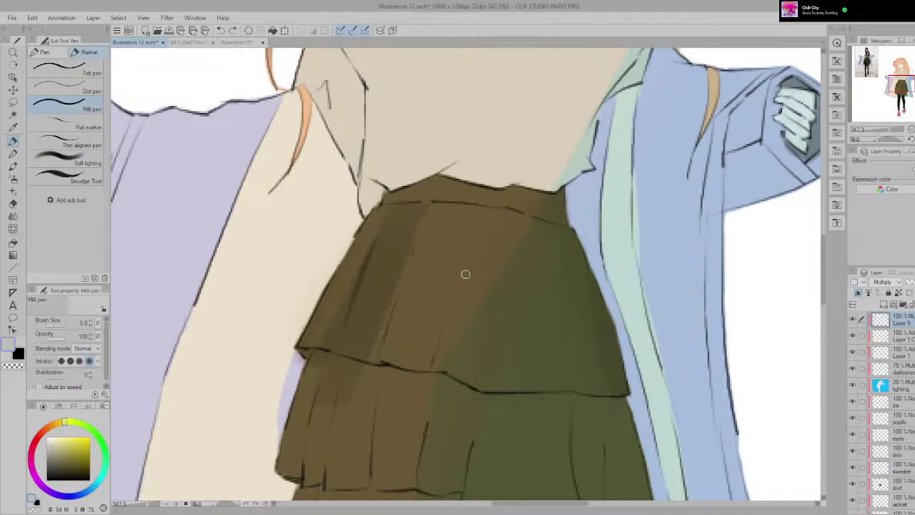
drag(377, 357, 415, 248)
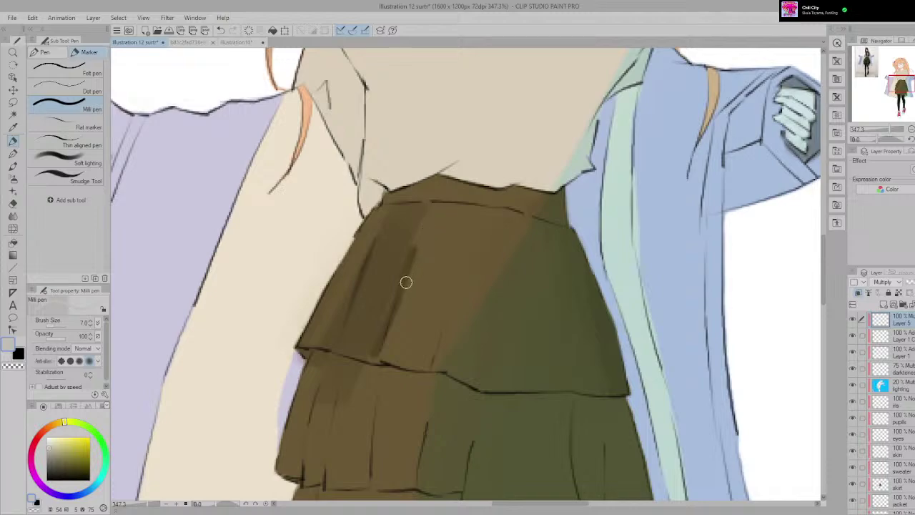
key(ctrl+z)
drag(374, 360, 441, 213)
key(ctrl+z)
drag(367, 366, 444, 209)
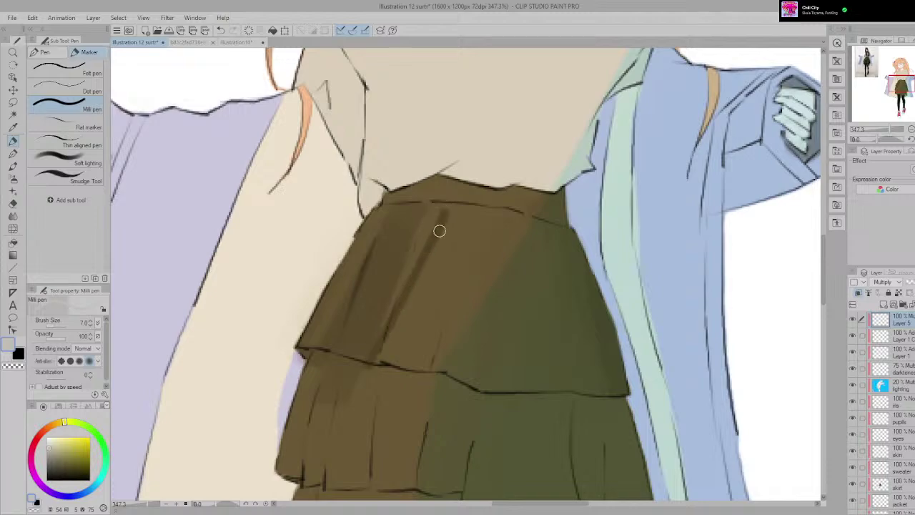
key(ctrl+z)
drag(374, 360, 442, 216)
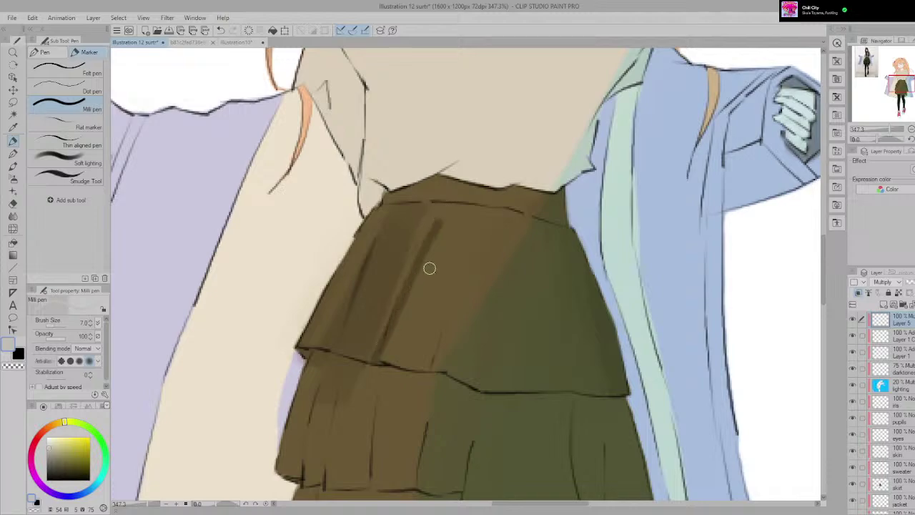
Step: Thin the new fold stroke by erasing along its right side with the Rough eraser at size 7.5
key(e)
drag(388, 357, 437, 233)
key(ctrl+z)
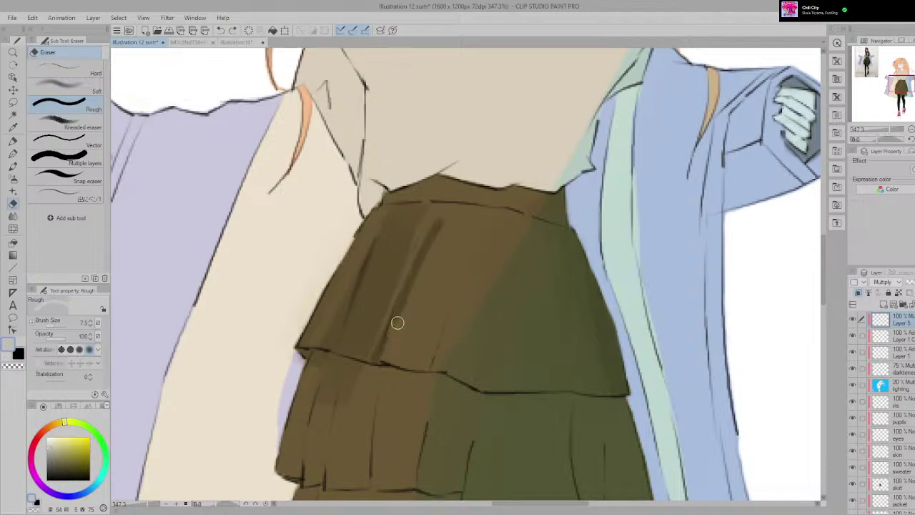
key(ctrl+y)
key(ctrl+z)
drag(395, 333, 453, 179)
scroll(419, 310, down, 2)
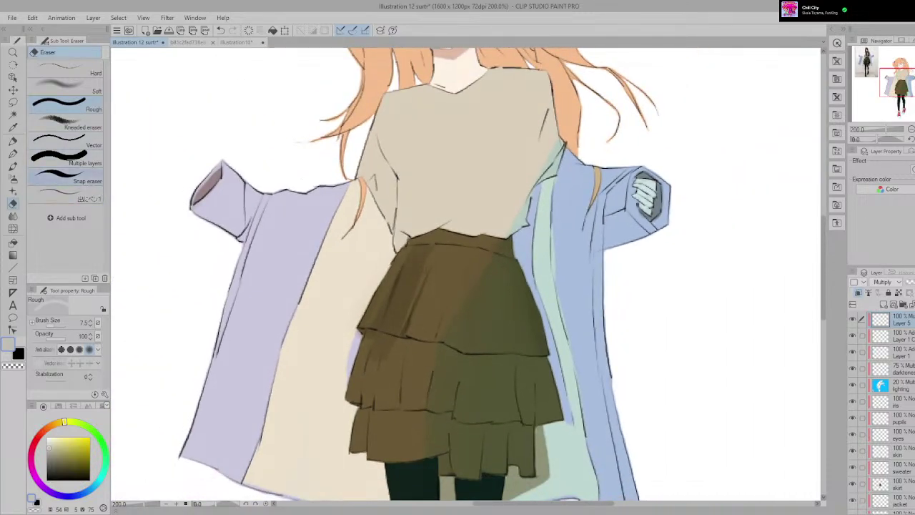
Step: Blend the thin fold stroke into the upper tier with the Smudge Tool reduced to size 3.5
key(p)
click(68, 176)
scroll(282, 284, up, 2)
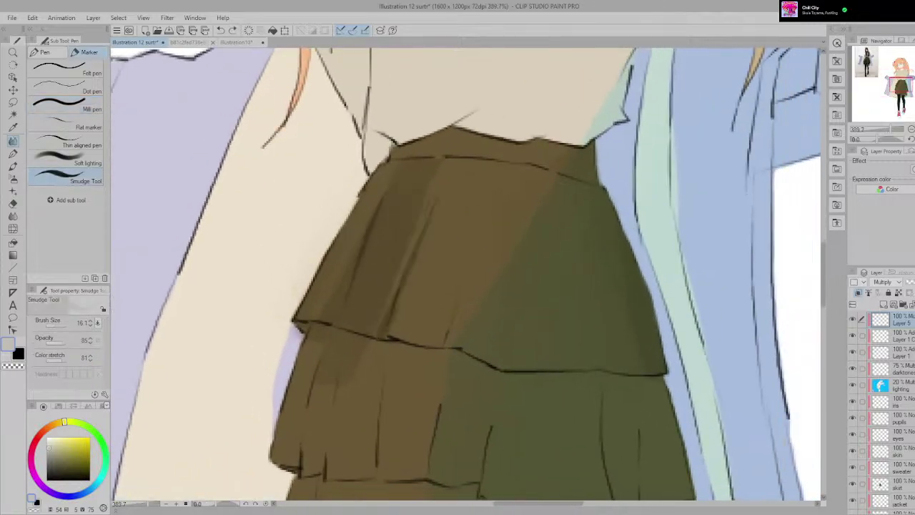
click(52, 326)
key(])
scroll(379, 329, down, 3)
scroll(414, 326, up, 3)
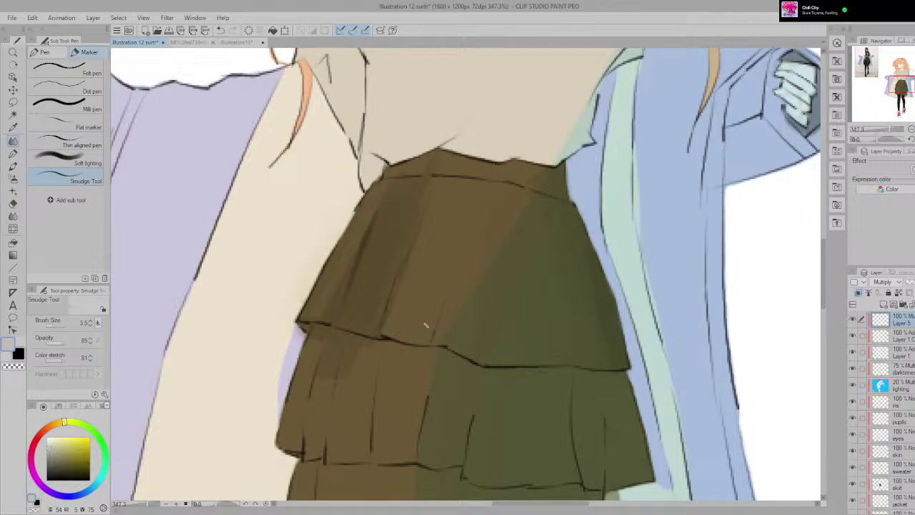
scroll(442, 311, down, 2)
Step: Switch to the Rough eraser and review the skirt's shading on the full figure
key(e)
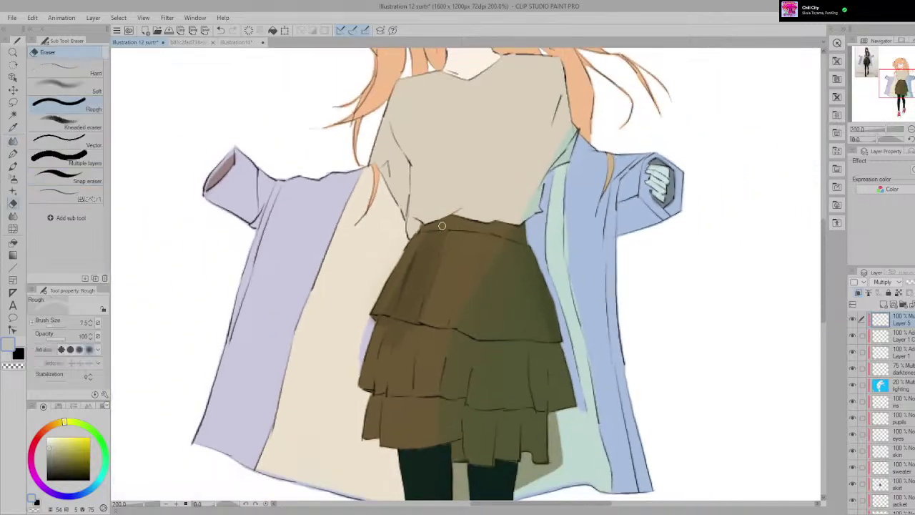
scroll(494, 252, down, 3)
drag(493, 253, 565, 201)
scroll(568, 205, down, 1)
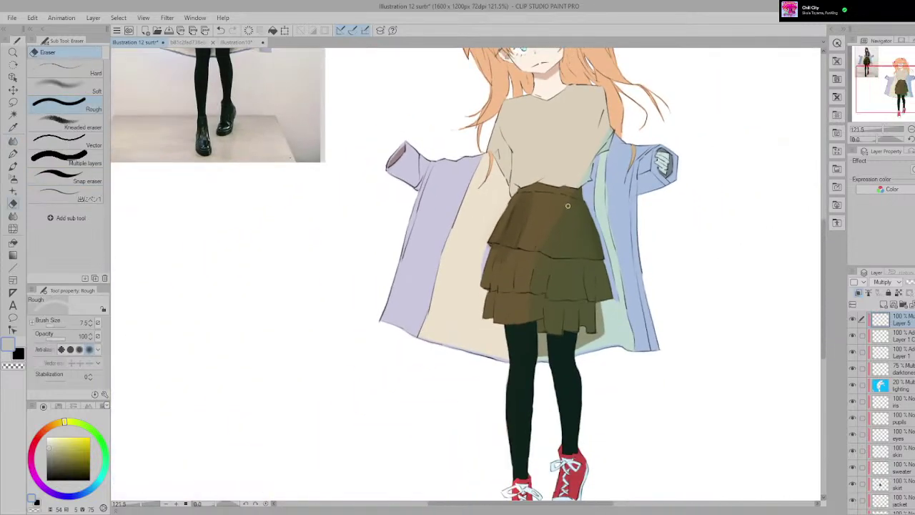
scroll(567, 206, down, 1)
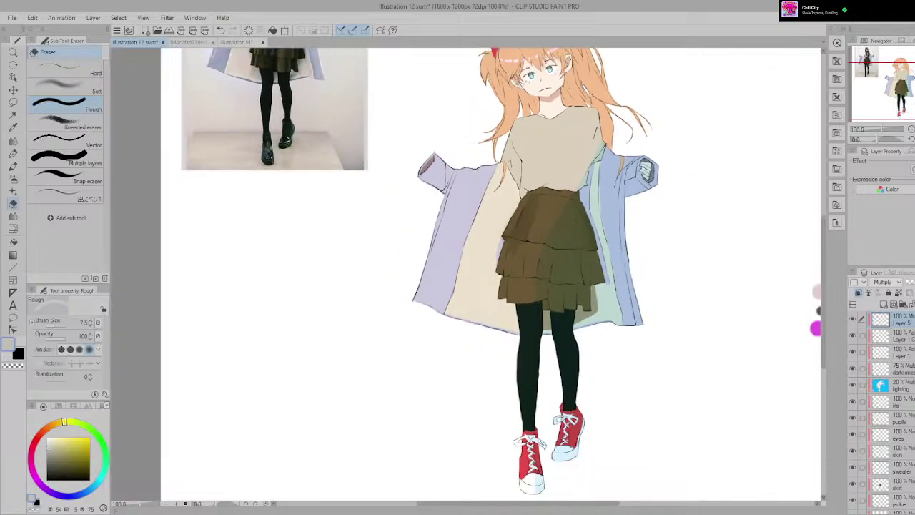
Step: Sample the grey swatch from the palette beside the figure as the drawing colour
drag(567, 206, 559, 275)
scroll(559, 275, up, 1)
key(p)
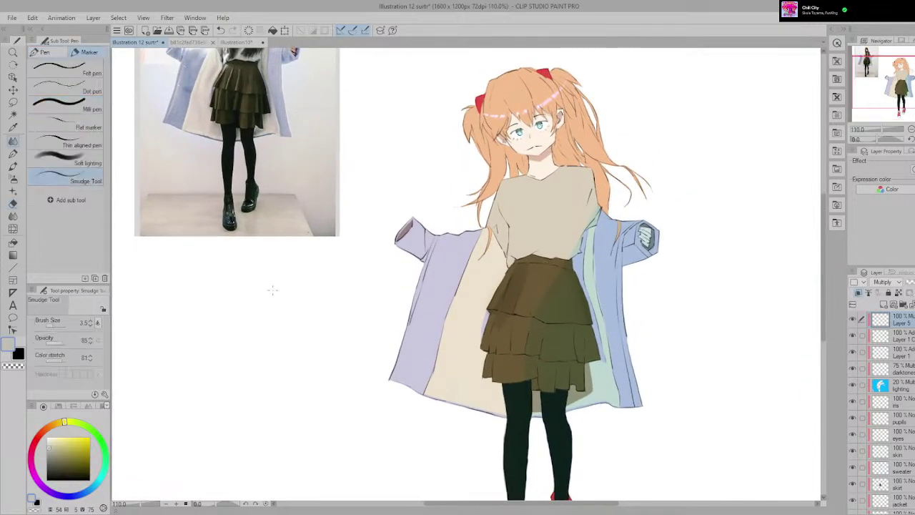
key(i)
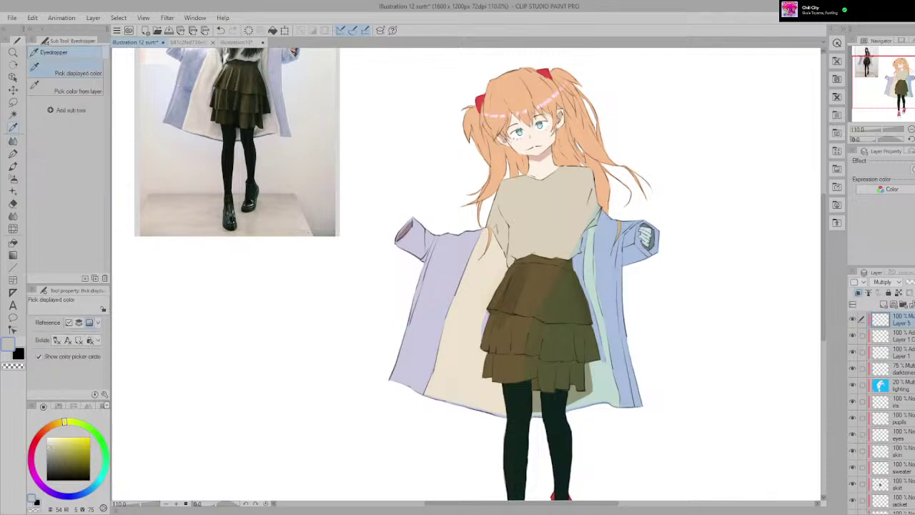
scroll(223, 258, down, 3)
click(561, 337)
scroll(353, 292, up, 4)
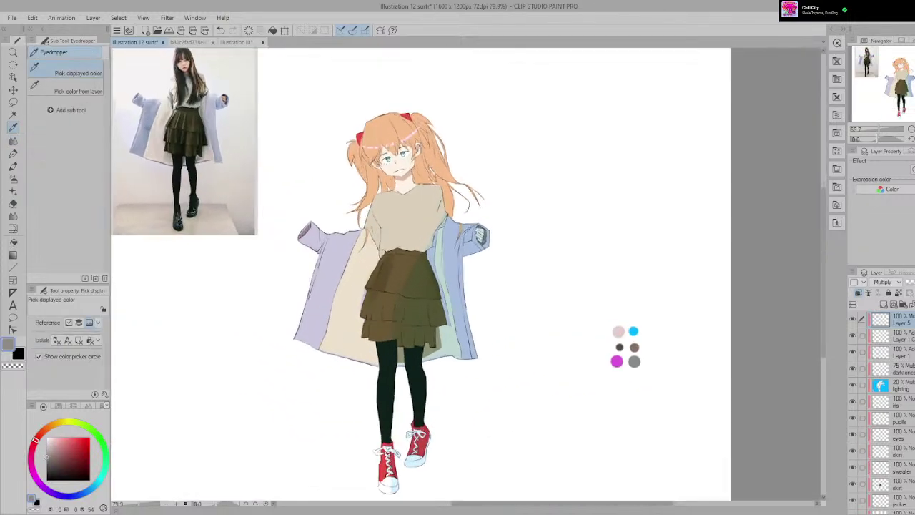
Step: Paint a slanted dark fold stroke down to the skirt's upper-tier hem with the Milli pen at size 7
key(p)
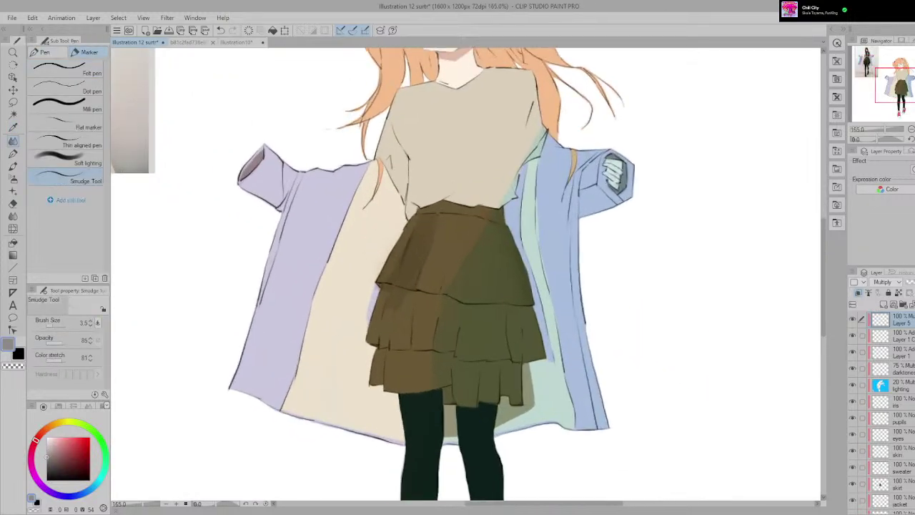
click(64, 106)
scroll(409, 319, up, 2)
scroll(409, 319, up, 1)
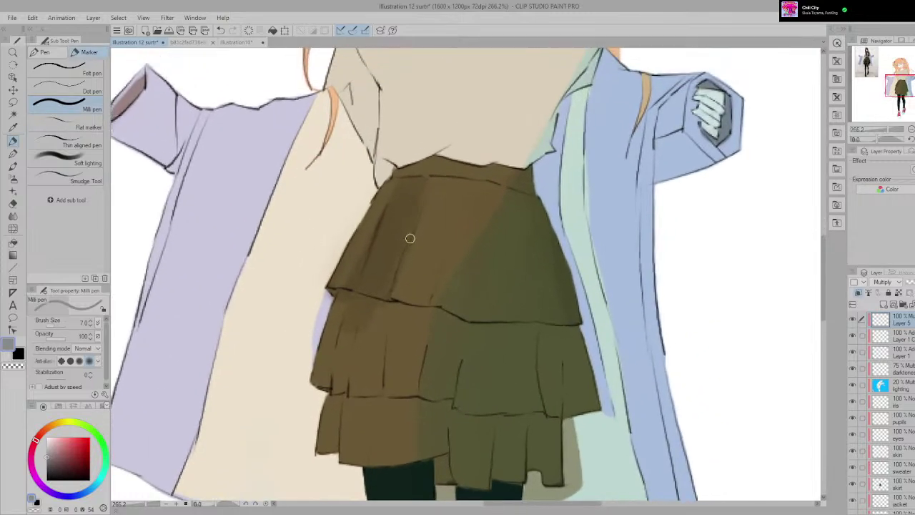
drag(415, 216, 384, 293)
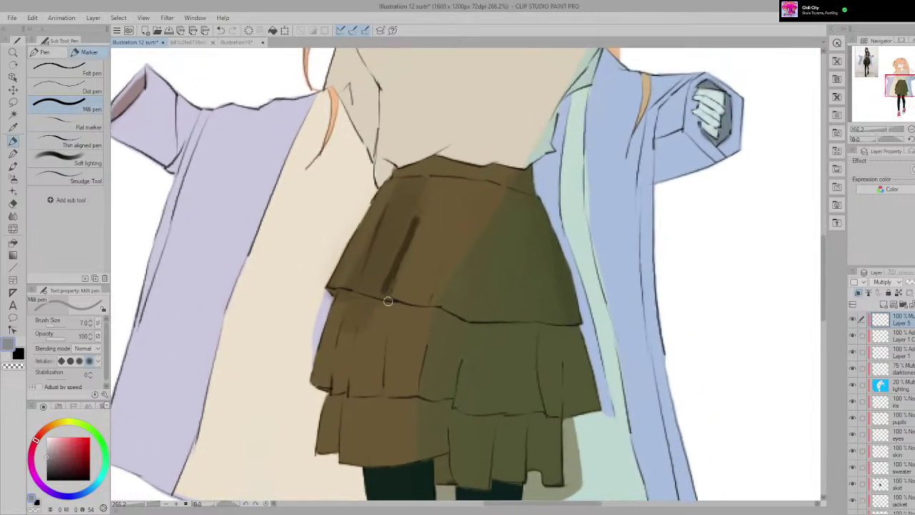
key(bracketleft)
Step: Blend the dark fold stroke up towards the waistband with the Smudge Tool at size 4
click(71, 178)
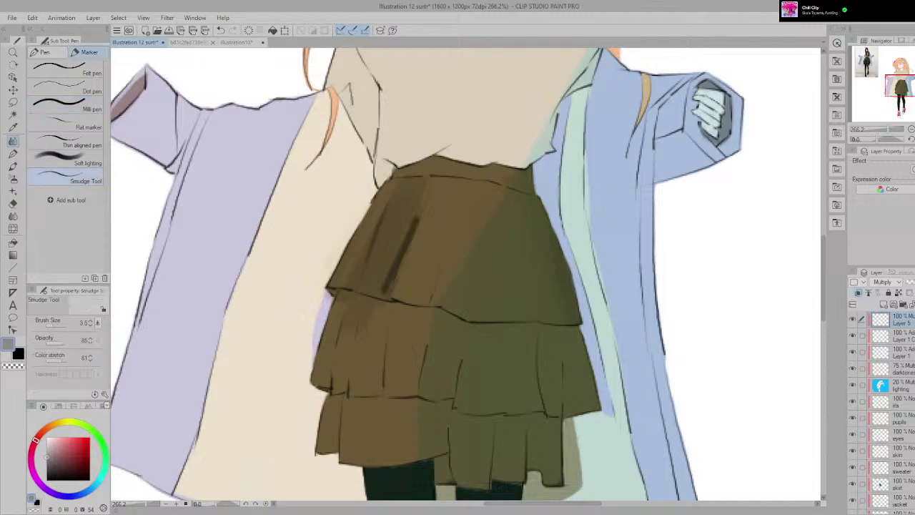
scroll(532, 205, up, 2)
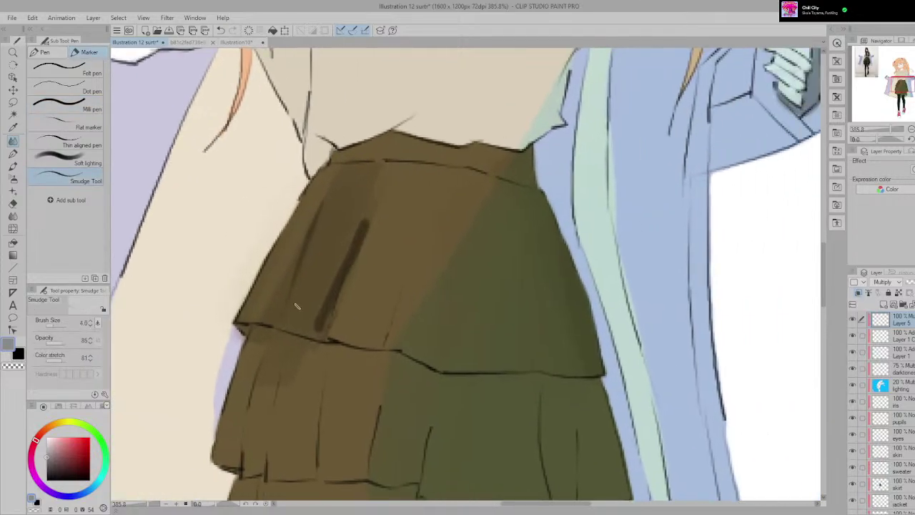
drag(311, 327, 330, 281)
key(ctrl+z)
drag(310, 341, 372, 192)
key(ctrl+z)
drag(312, 338, 402, 136)
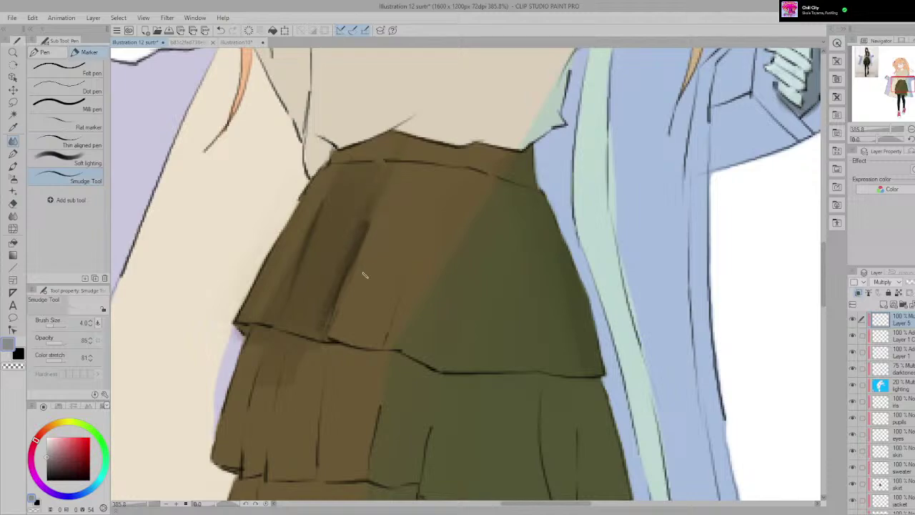
Step: Erase along the smudged fold between hem and waistband with the Rough eraser at size 7.5, redoing the stroke until the shadow is lightened
key(e)
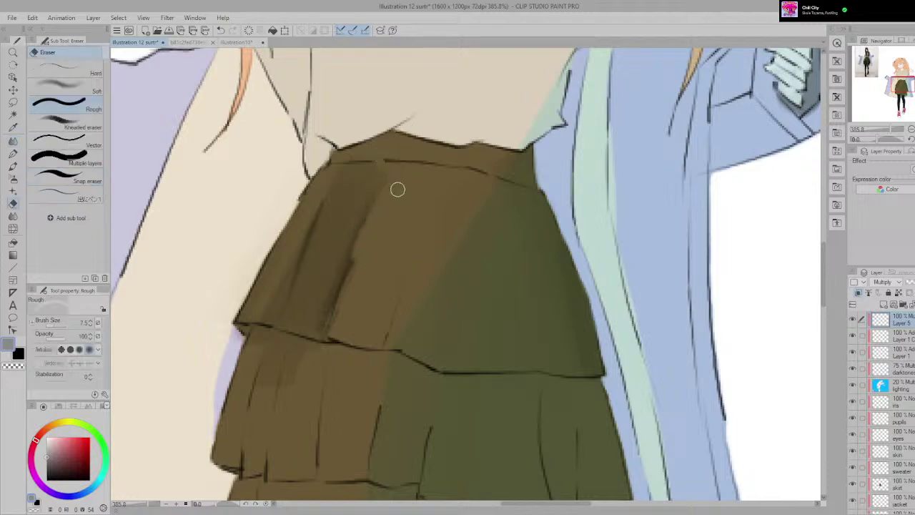
drag(312, 333, 382, 185)
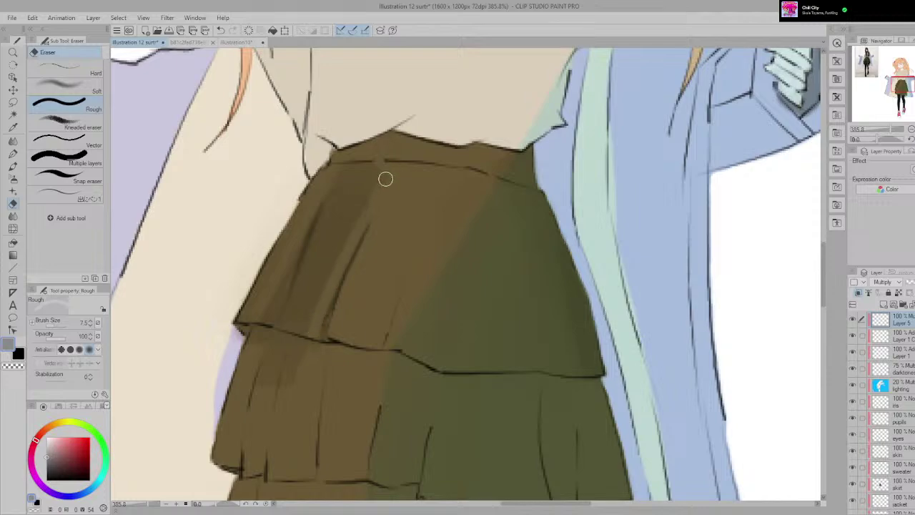
key(ctrl+z)
drag(314, 329, 350, 212)
key(ctrl+z)
drag(381, 177, 309, 306)
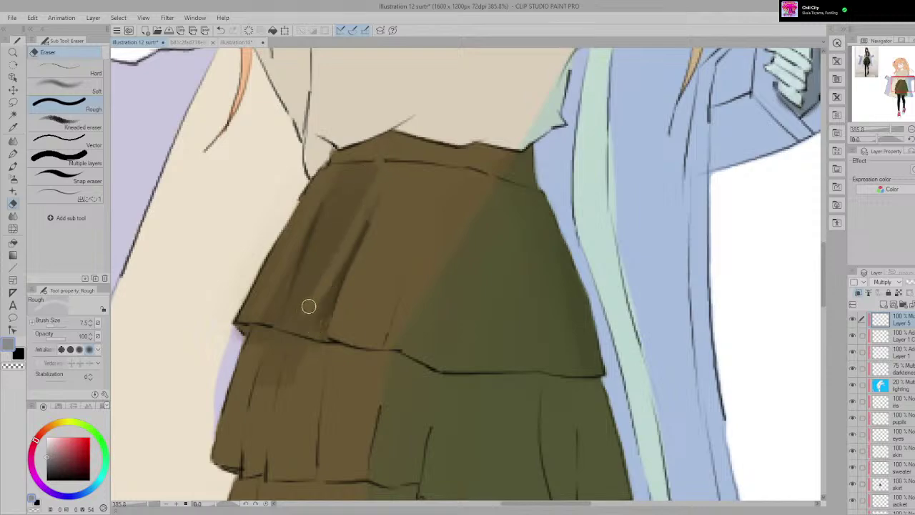
key(ctrl+z)
mouse_move(367, 196)
mouse_down()
mouse_move(288, 339)
mouse_move(365, 210)
mouse_up()
key(ctrl+z)
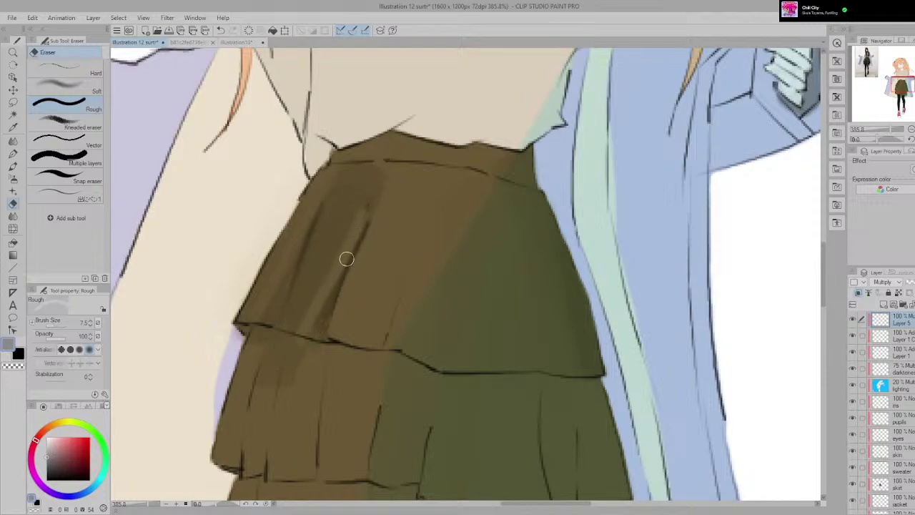
key(ctrl+z)
drag(317, 315, 385, 167)
key(ctrl+z)
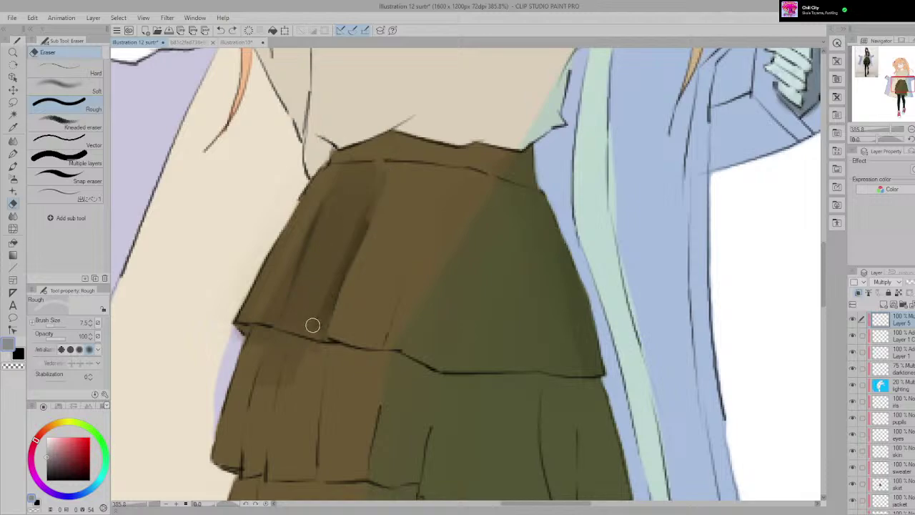
drag(313, 325, 394, 160)
key(ctrl+z)
drag(296, 329, 373, 161)
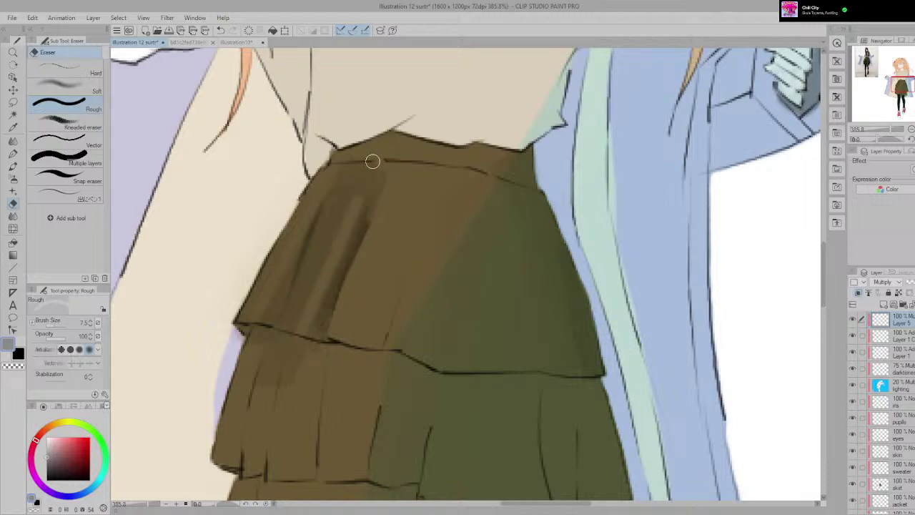
key(ctrl+z)
drag(296, 340, 386, 172)
Step: Compare the skirt's upper-tier folds with the reference photo, both on the full figure and up close
scroll(382, 245, down, 5)
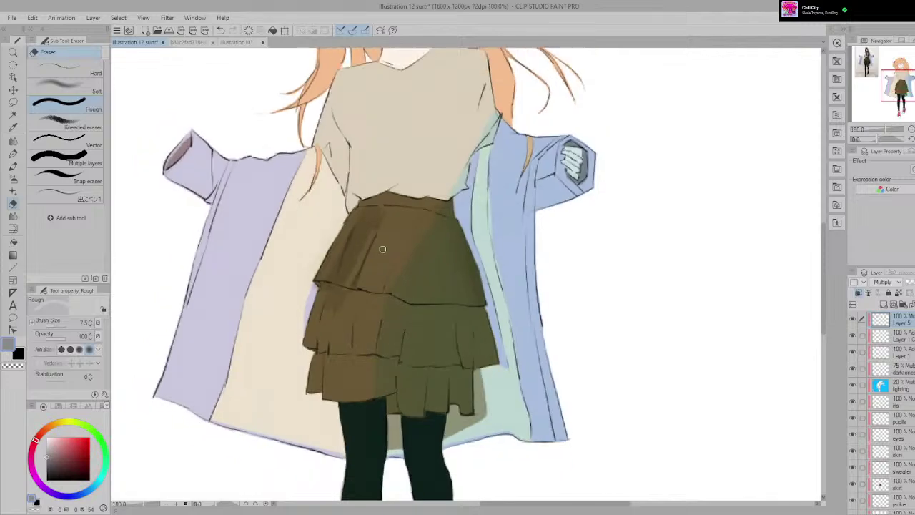
scroll(382, 249, up, 6)
key(p)
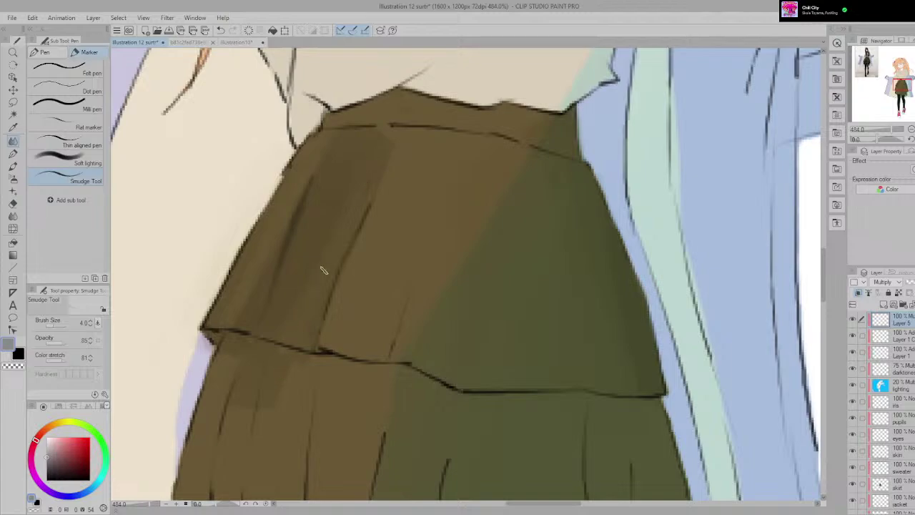
scroll(347, 276, down, 6)
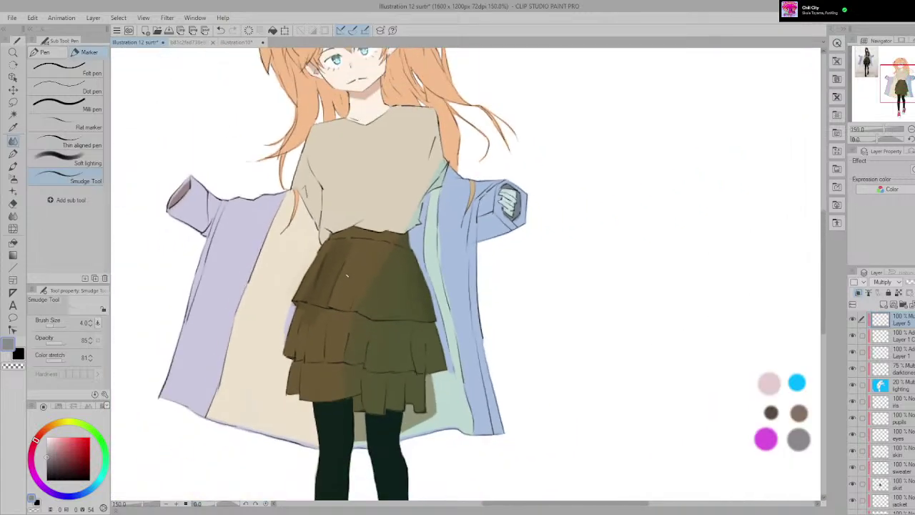
scroll(346, 275, up, 2)
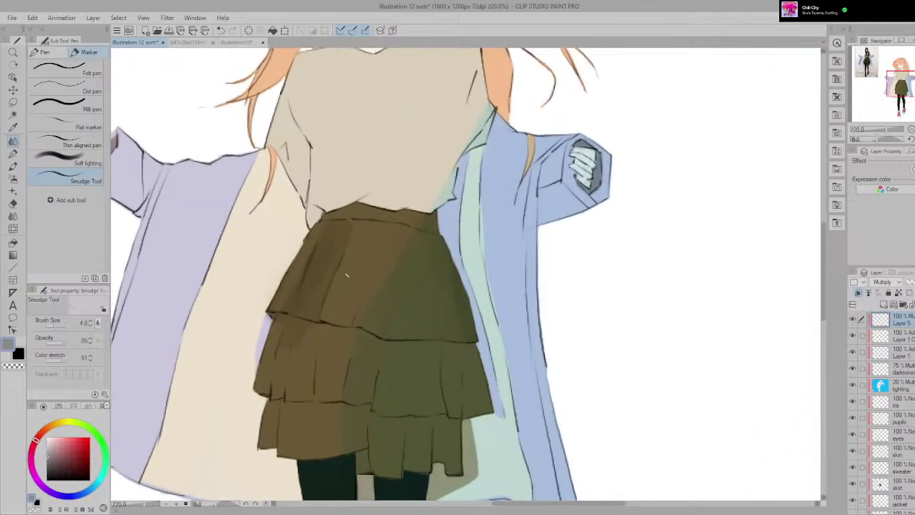
scroll(347, 275, down, 4)
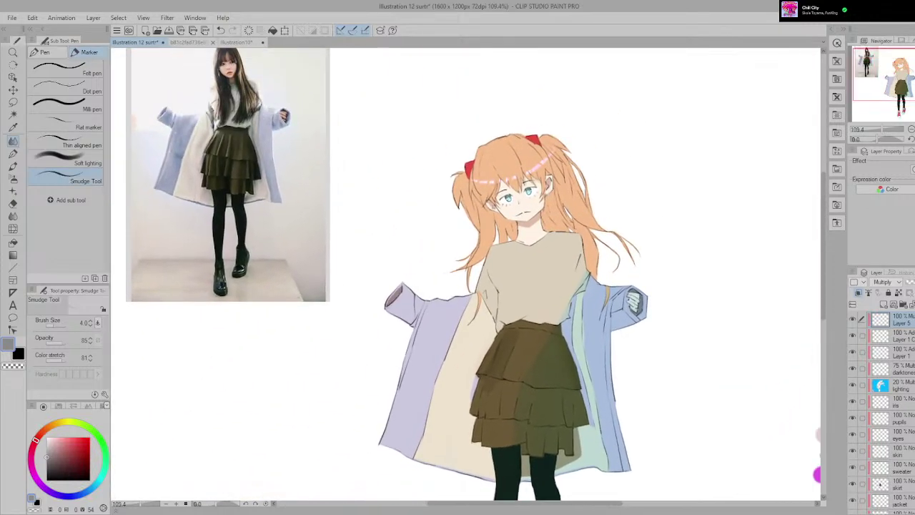
scroll(242, 164, up, 2)
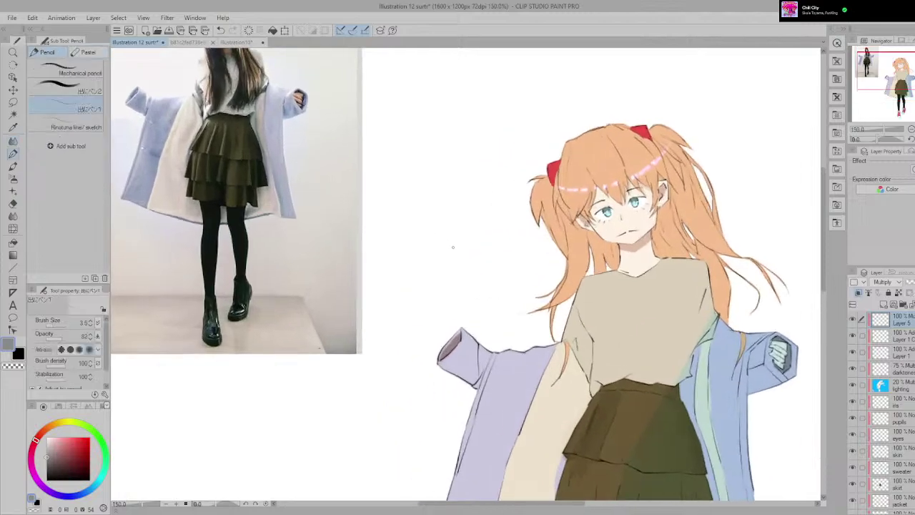
scroll(496, 278, up, 1)
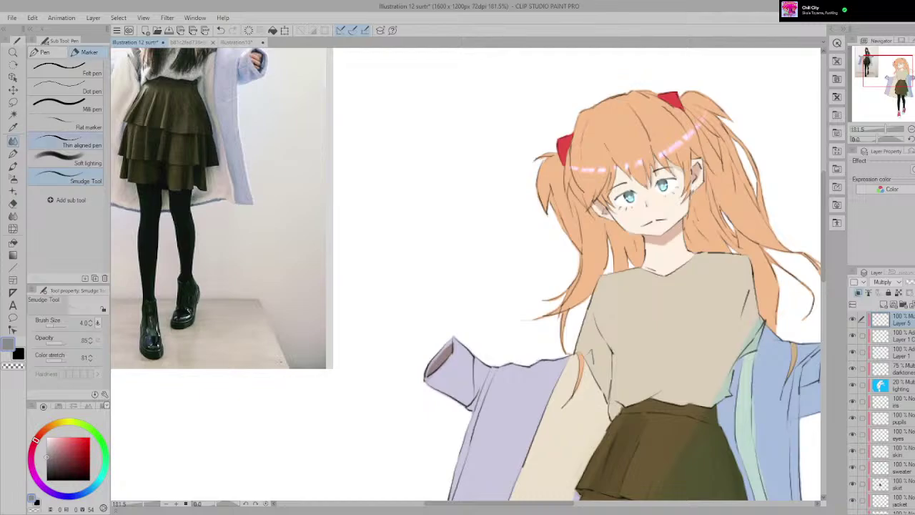
click(67, 106)
drag(449, 338, 439, 261)
drag(595, 401, 516, 337)
scroll(515, 337, up, 2)
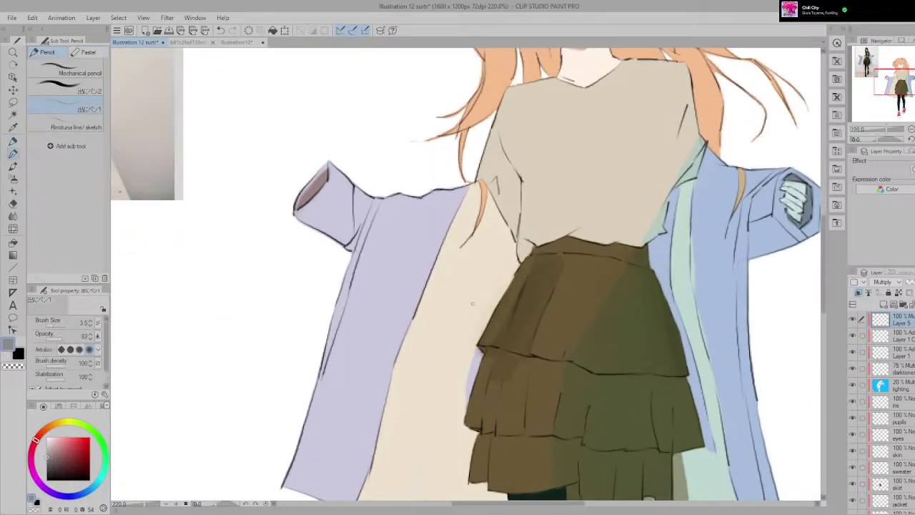
click(65, 175)
scroll(398, 238, up, 3)
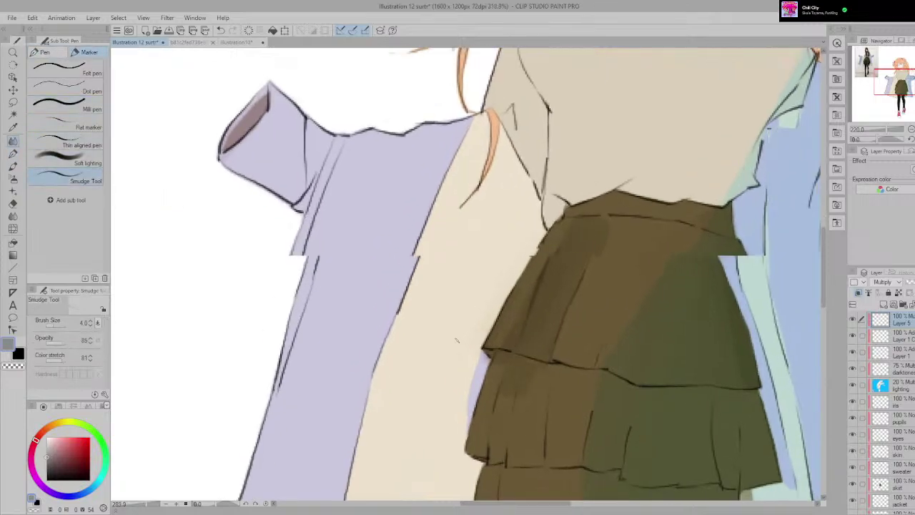
scroll(393, 279, up, 1)
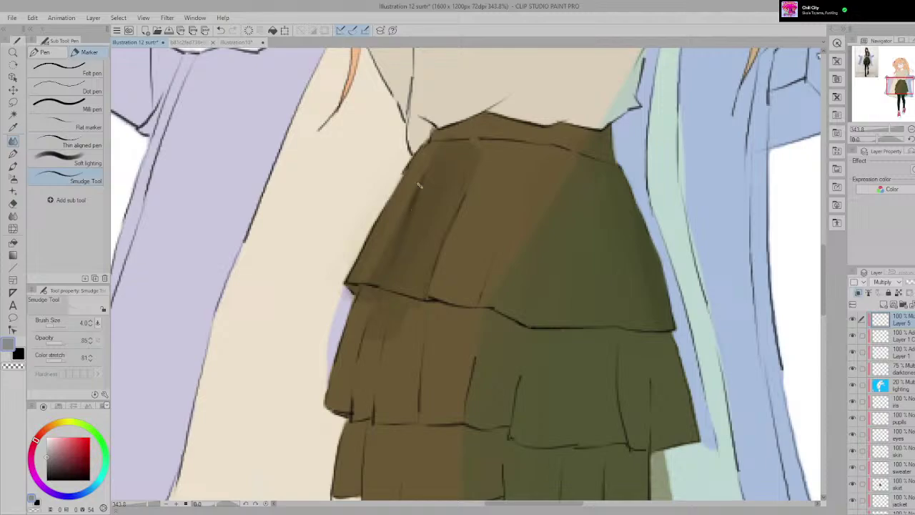
scroll(394, 263, down, 7)
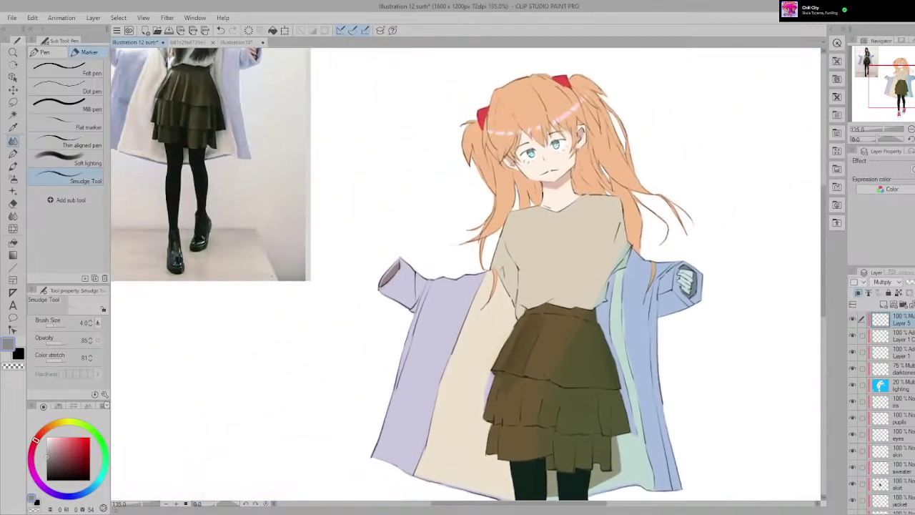
drag(491, 358, 464, 332)
scroll(507, 297, up, 2)
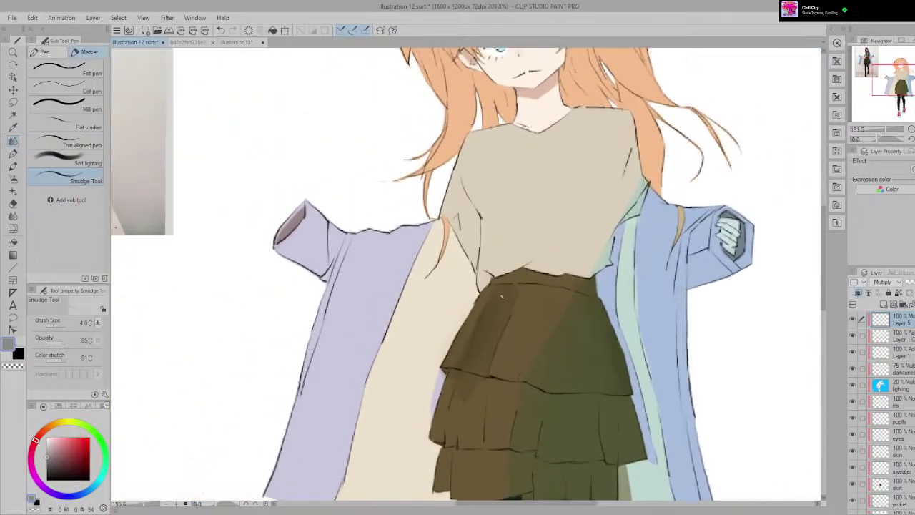
drag(506, 297, 502, 257)
scroll(436, 337, up, 4)
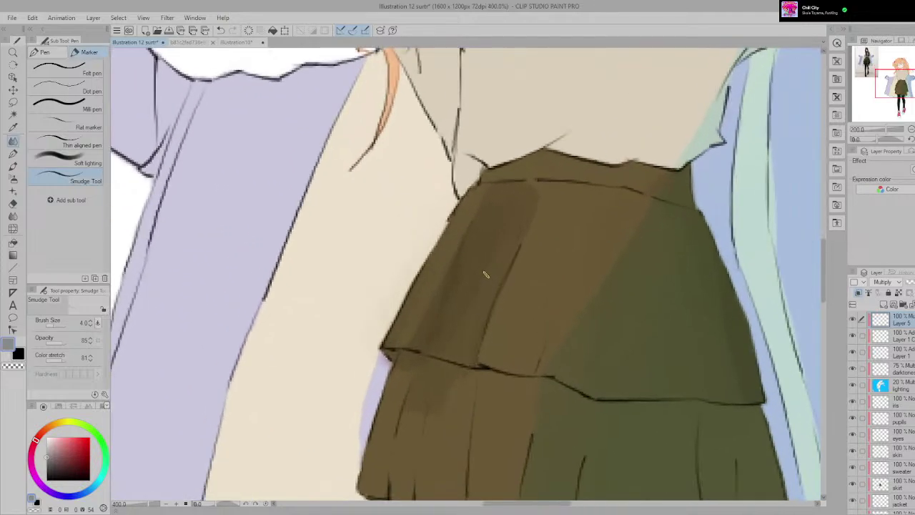
Step: Erase the shadow patch on the skirt's middle tier just below the upper tier's hem with the Rough eraser
key(e)
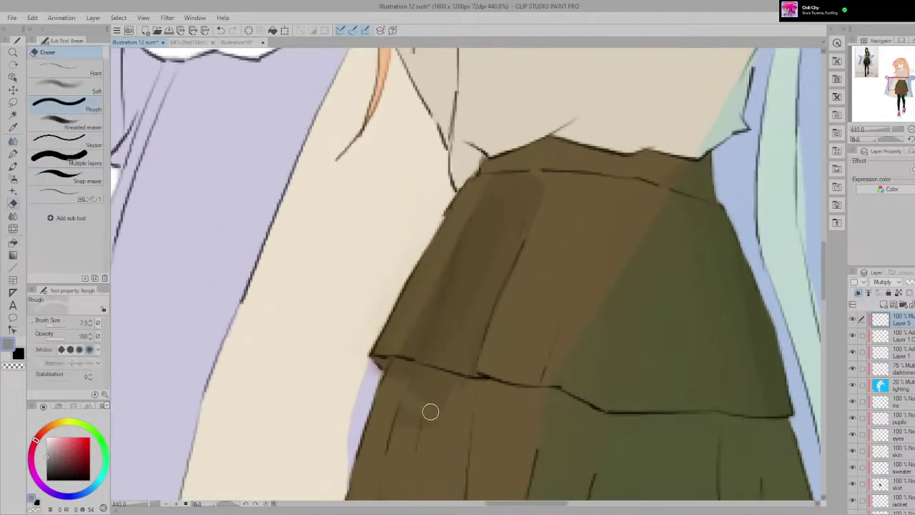
mouse_move(416, 377)
mouse_down()
mouse_move(441, 378)
mouse_move(438, 285)
mouse_move(499, 312)
mouse_up()
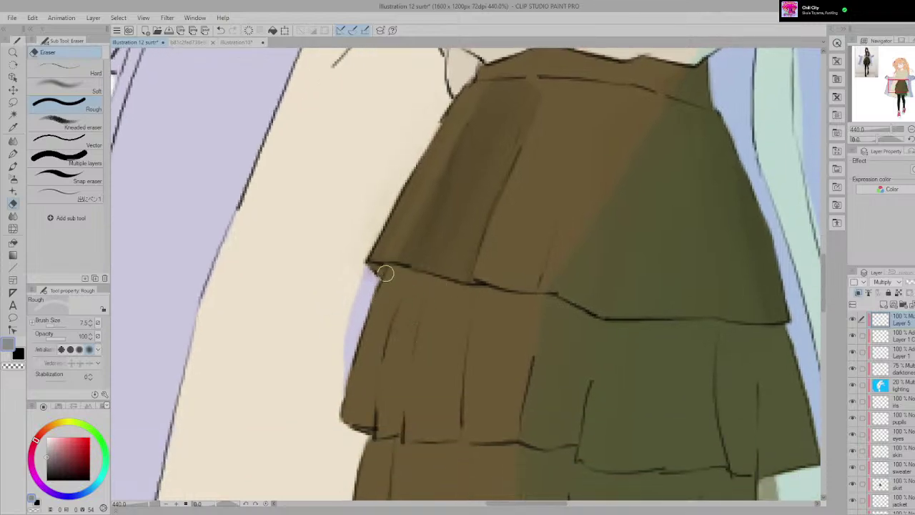
scroll(350, 275, down, 8)
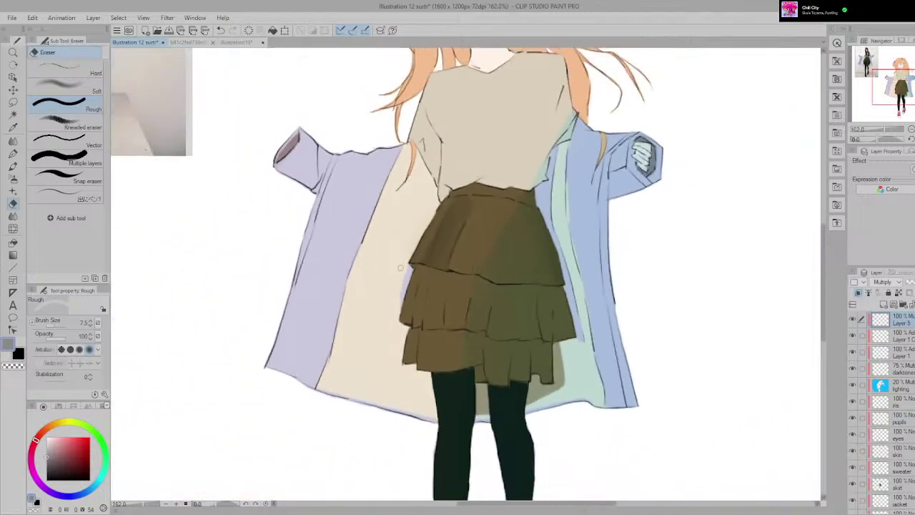
Step: Rename the Multiply shading layer as midtone and switch to the Smudge Tool at size 4
drag(400, 268, 392, 265)
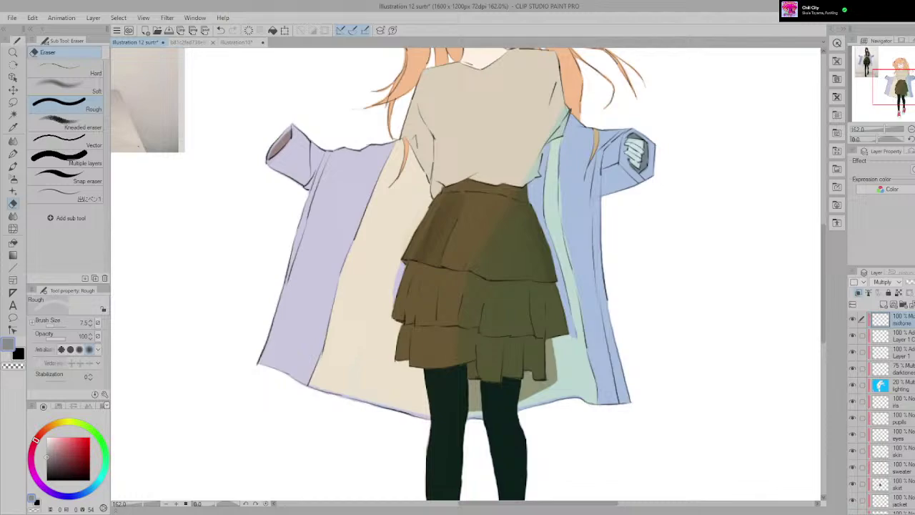
scroll(613, 253, down, 3)
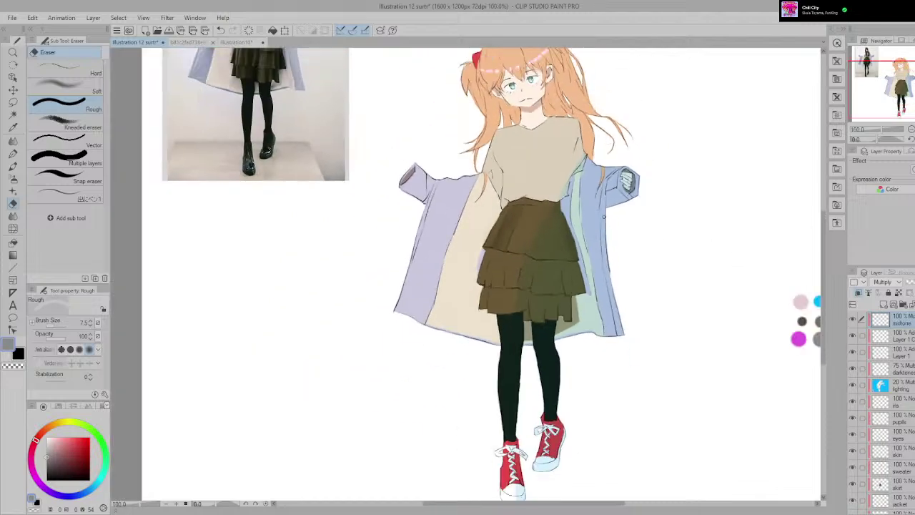
drag(543, 250, 544, 315)
scroll(431, 260, up, 5)
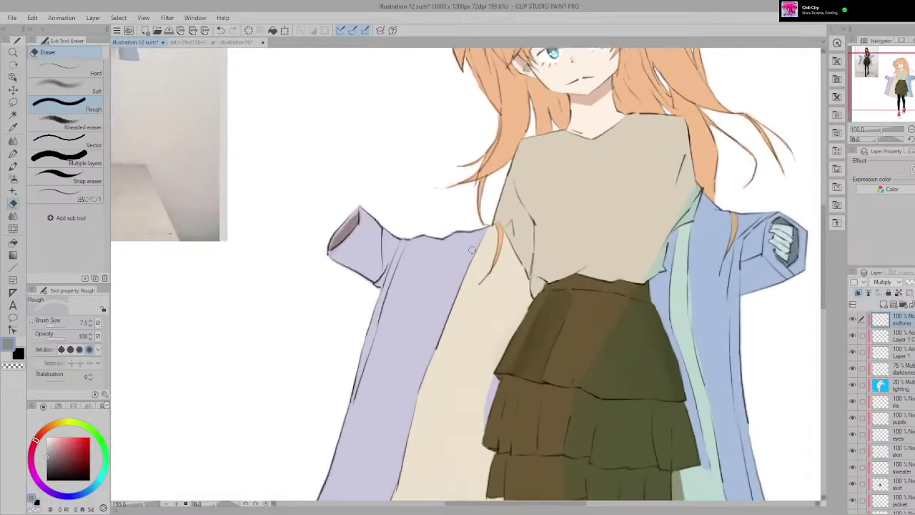
key(p)
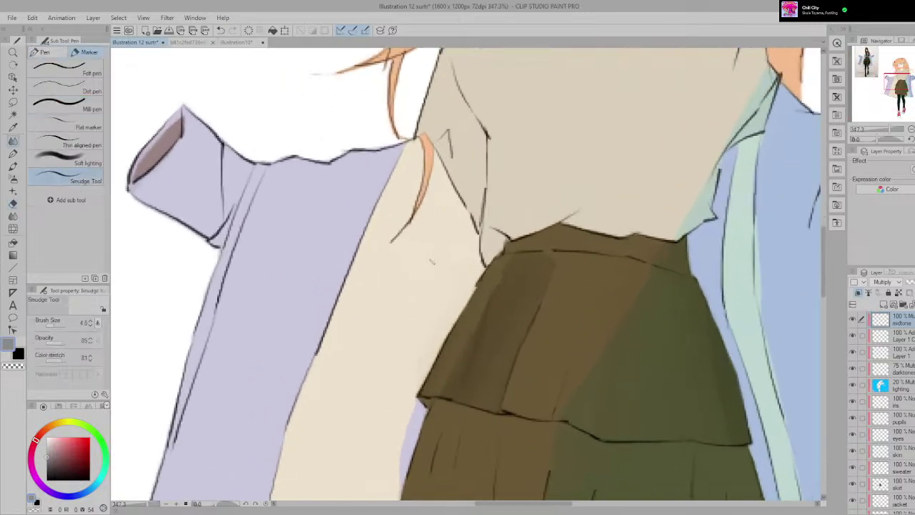
Step: Compare the skirt's shaded upper tier with the reference photo, on the full figure and up close
scroll(458, 342, up, 1)
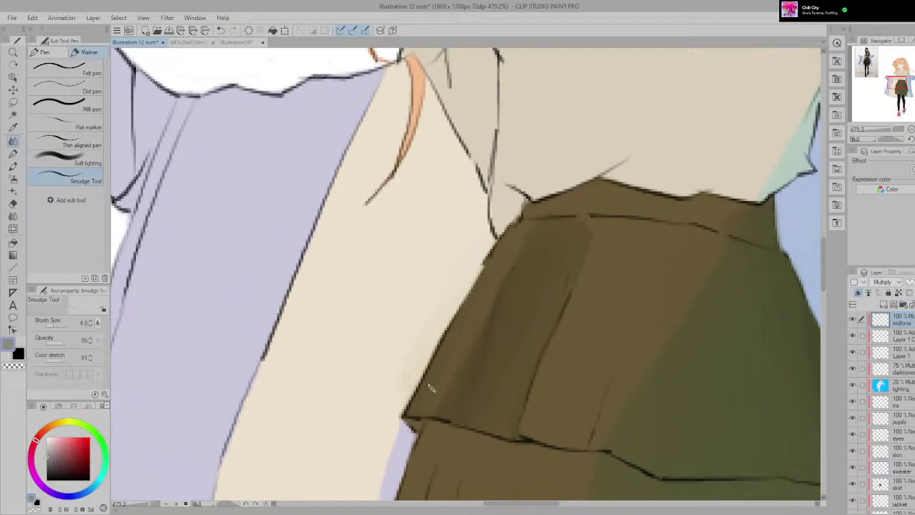
key(e)
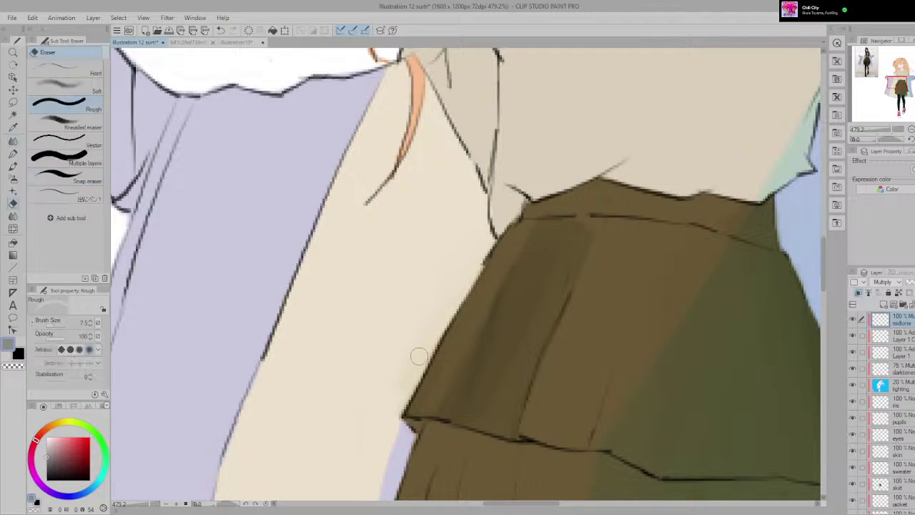
scroll(377, 431, down, 5)
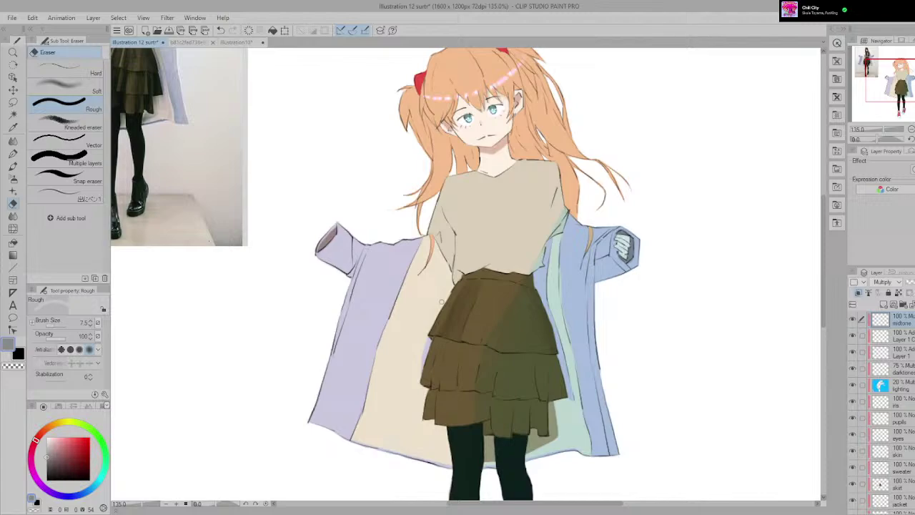
scroll(438, 300, down, 1)
drag(438, 300, 468, 308)
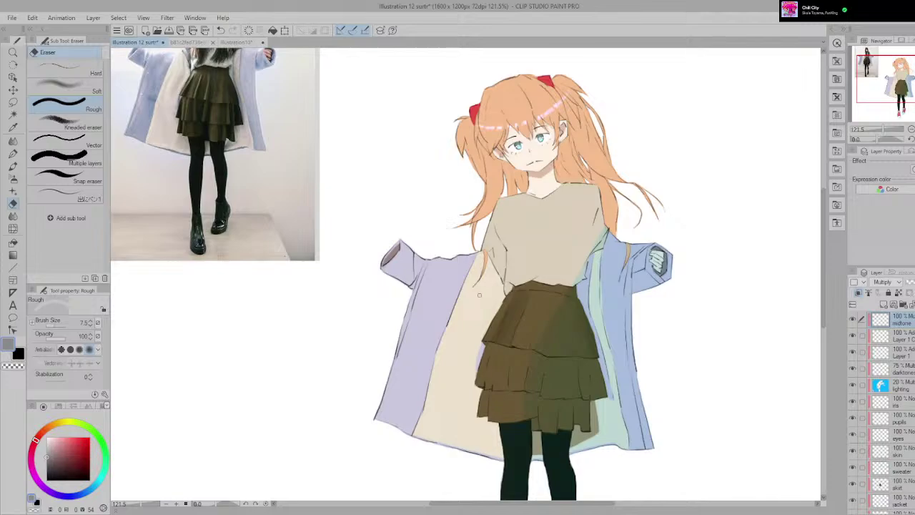
key(p)
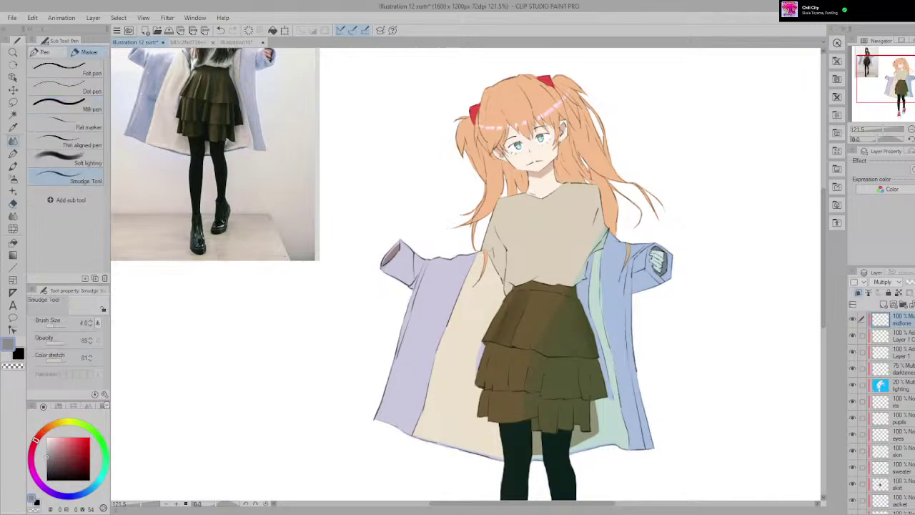
scroll(461, 334, up, 7)
drag(528, 349, 422, 322)
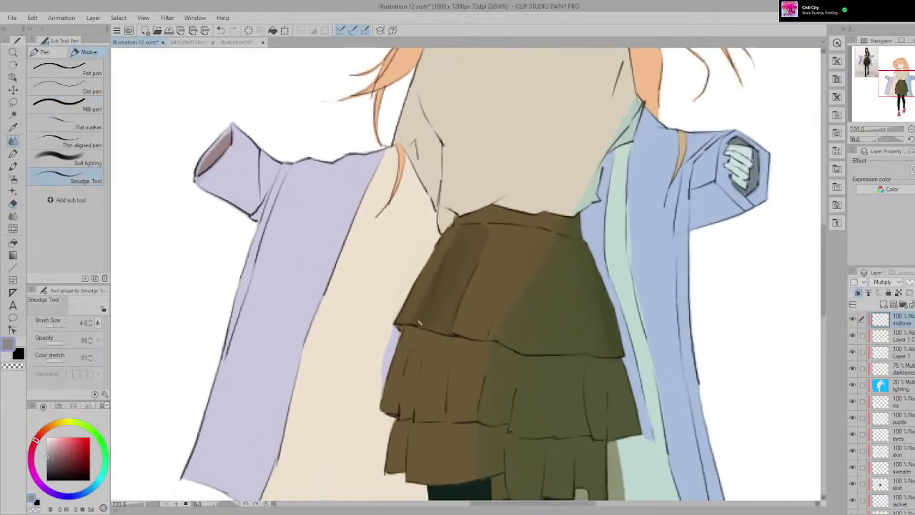
scroll(422, 322, up, 5)
scroll(416, 331, up, 3)
Step: Paint a dark shadow stroke along the lower half of the upper tier's fold line with the Milli pen at size 6, redoing the stroke
click(63, 104)
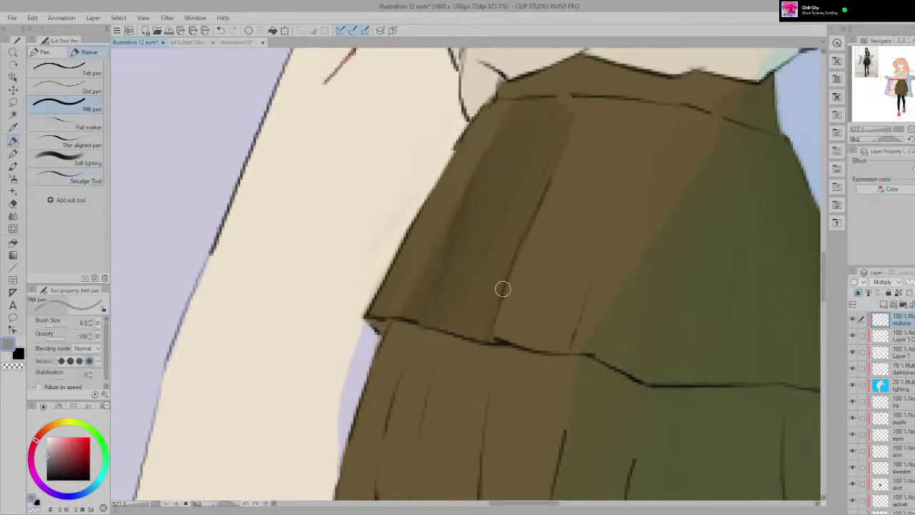
drag(502, 288, 452, 263)
drag(470, 198, 438, 289)
key(ctrl+z)
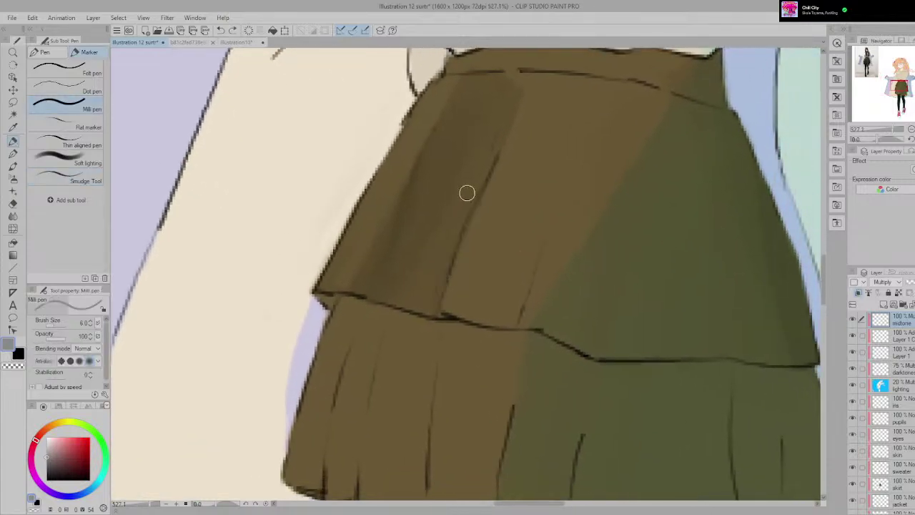
mouse_move(467, 193)
mouse_down()
mouse_move(425, 327)
mouse_move(439, 308)
mouse_move(438, 318)
mouse_move(417, 322)
mouse_move(434, 329)
mouse_move(408, 325)
mouse_up()
Step: Blend the dark stroke along the fold line into the surrounding shadow with the Smudge Tool at size 4, undoing and redoing strokes as needed
key(e)
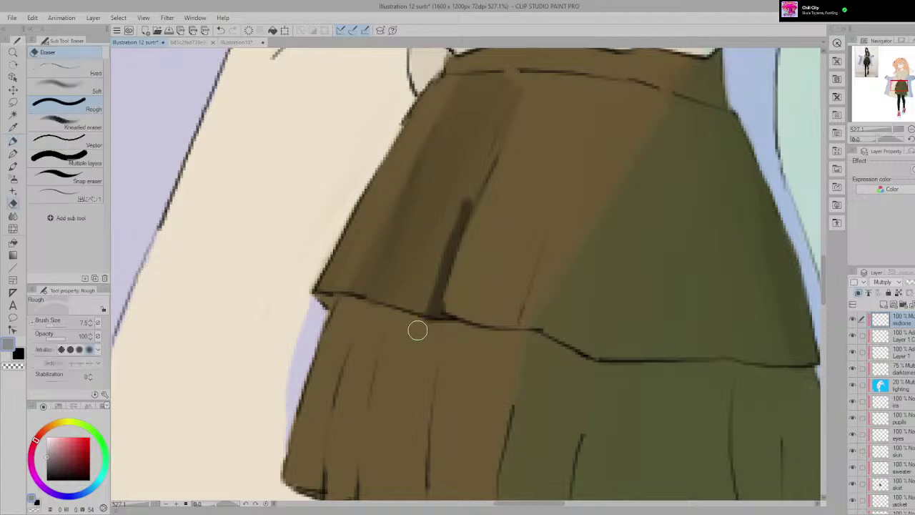
key(p)
click(72, 177)
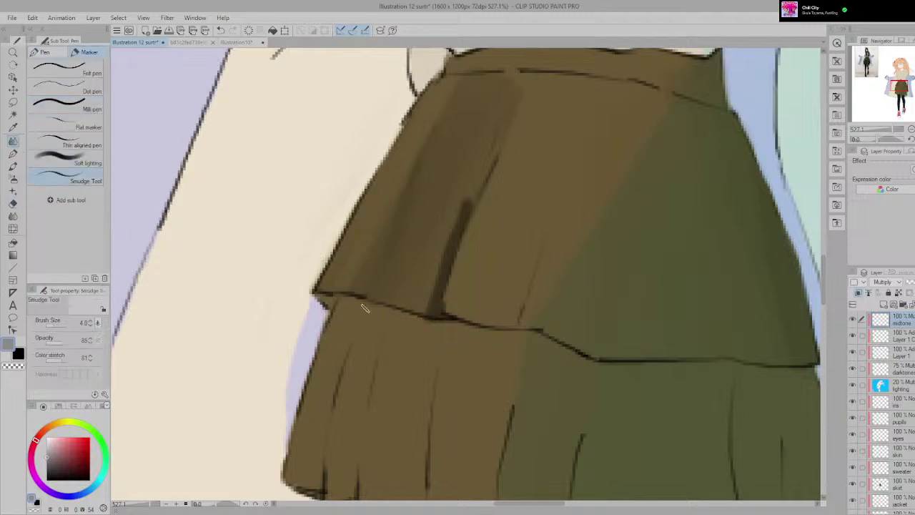
drag(425, 315, 475, 172)
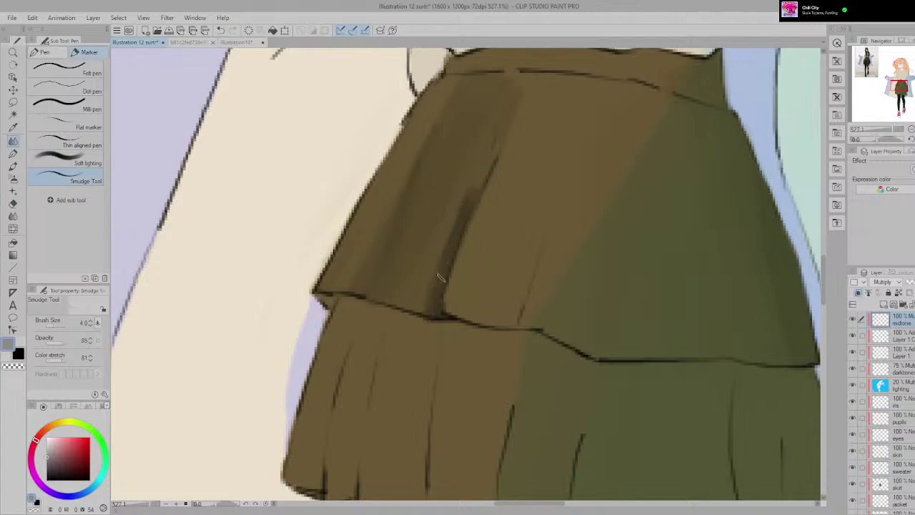
drag(441, 277, 486, 190)
key(ctrl+z)
mouse_move(427, 300)
mouse_down()
mouse_move(481, 179)
mouse_move(408, 353)
mouse_up()
key(ctrl+z)
drag(466, 195, 423, 329)
drag(461, 192, 417, 341)
key(ctrl+z)
drag(465, 185, 415, 349)
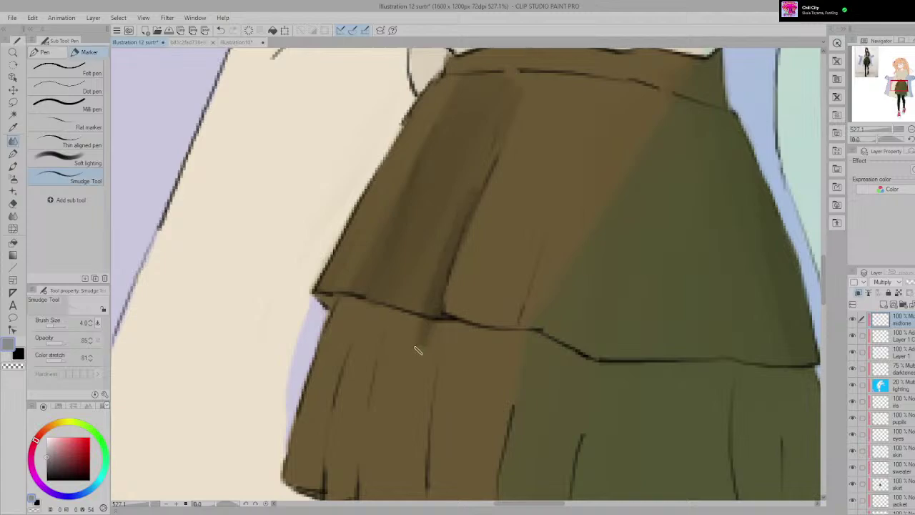
Step: Erase the smudged spill below the upper tier's hem and clean the shadow's edge along the fold line with the Rough eraser at size 7.5
key(e)
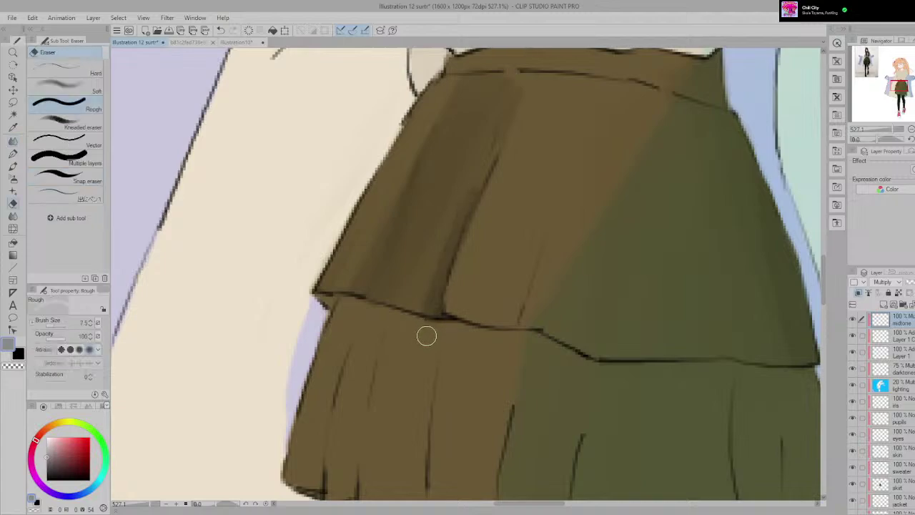
key(p)
drag(460, 289, 417, 321)
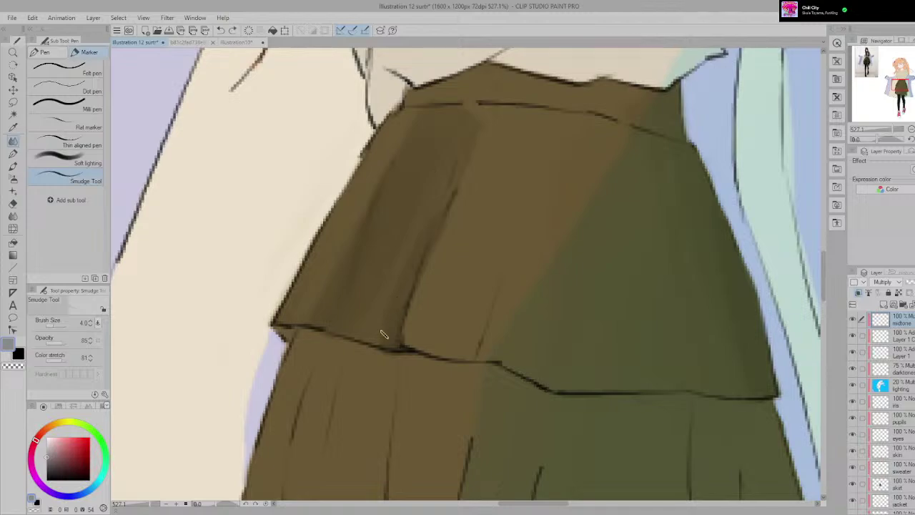
key(e)
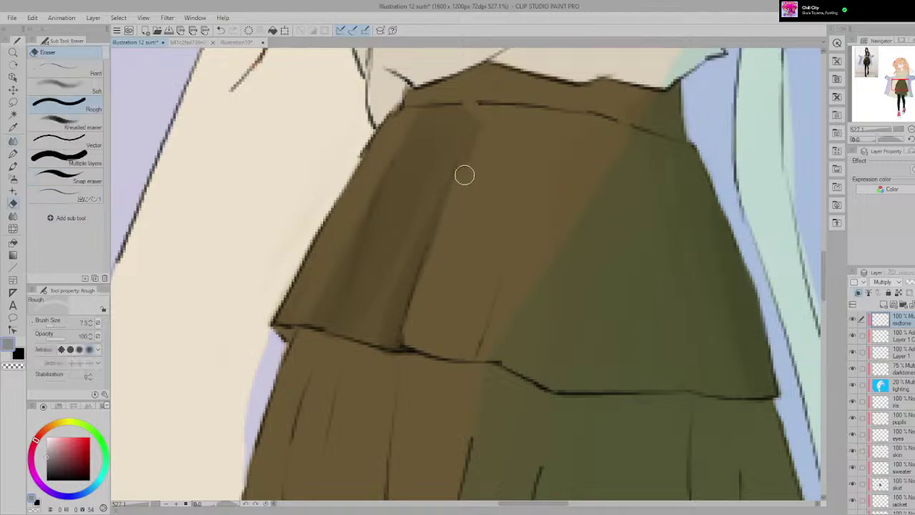
drag(436, 266, 465, 180)
drag(427, 361, 378, 348)
Step: Paint a long dark fold stroke from just below the waistband to the upper tier's hem with the Milli pen at size 6, undoing unwanted attempts
scroll(431, 371, down, 5)
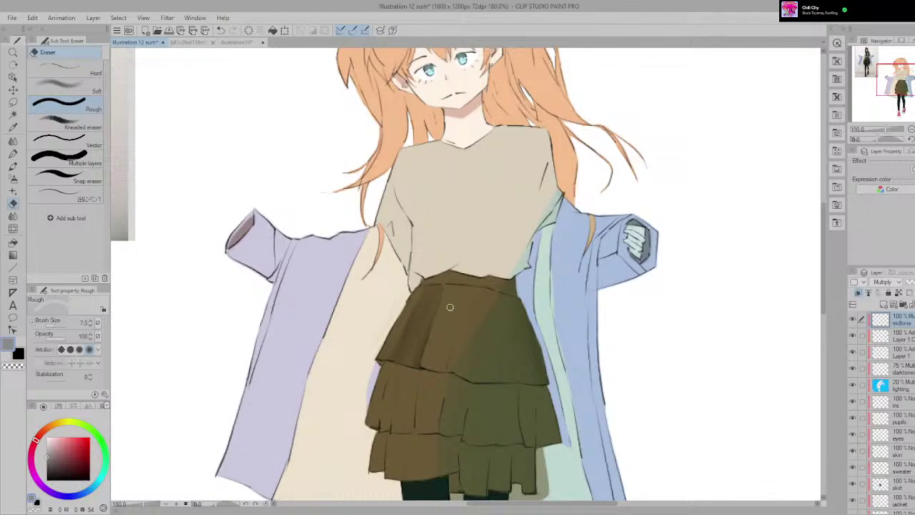
scroll(450, 316, down, 3)
drag(461, 315, 478, 300)
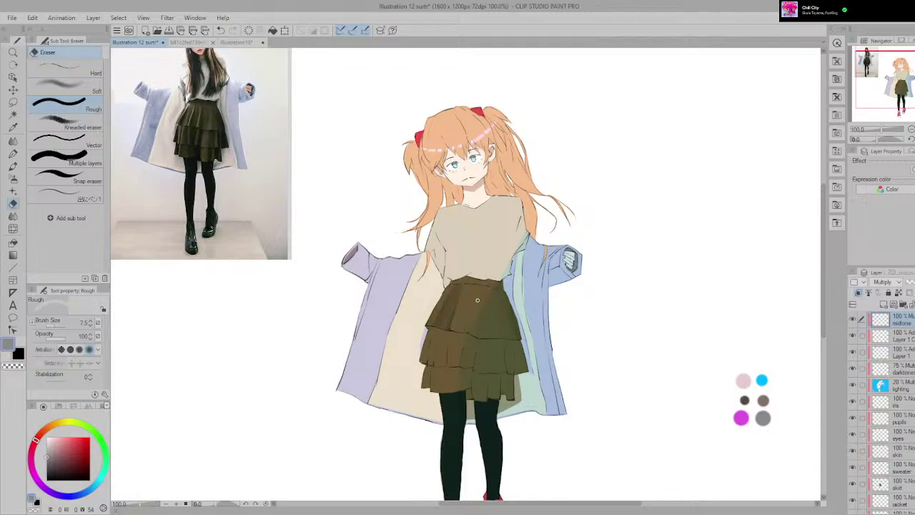
scroll(477, 300, up, 3)
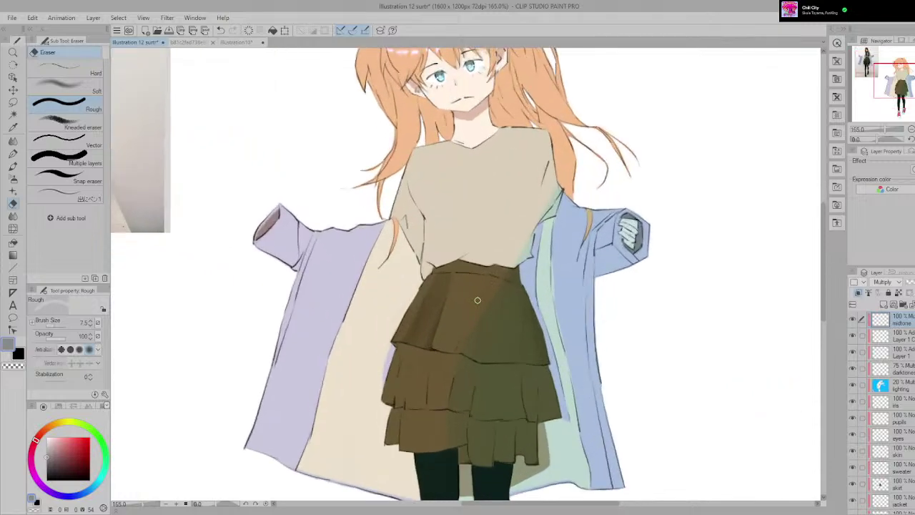
drag(439, 270, 628, 356)
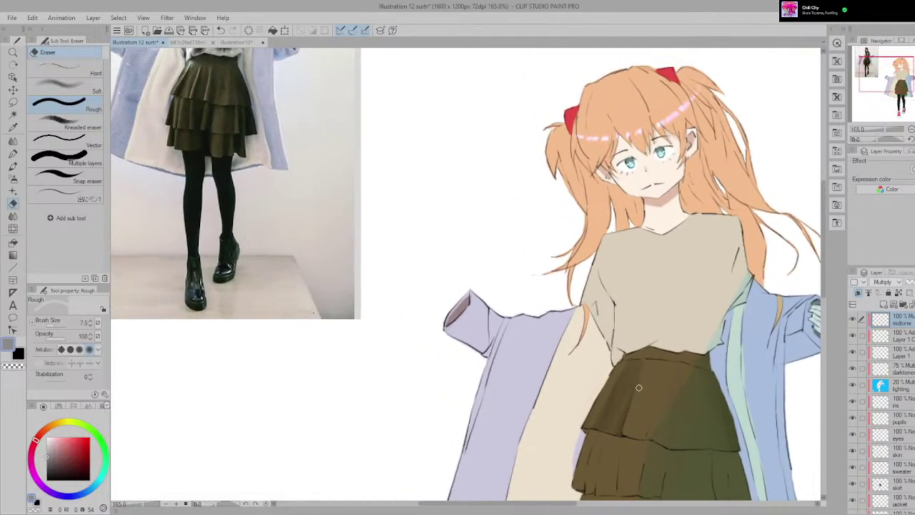
key(p)
click(68, 105)
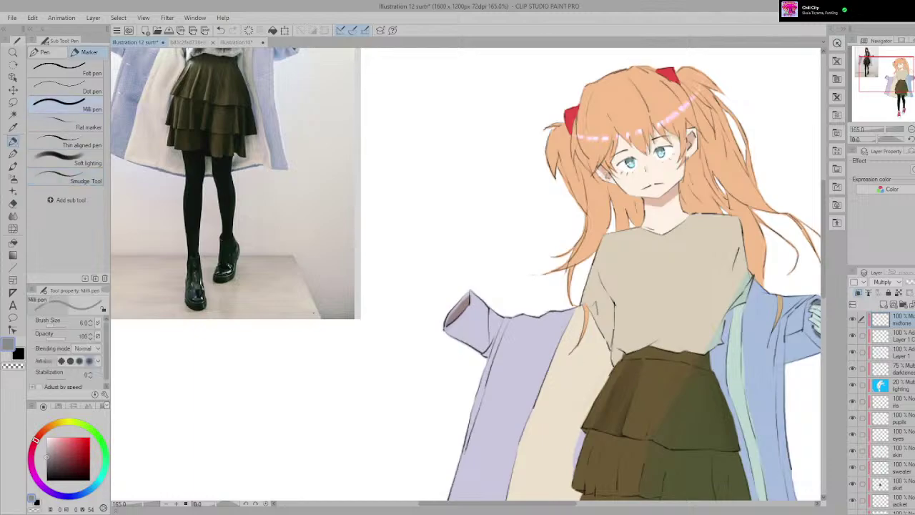
drag(619, 381, 667, 395)
drag(664, 397, 573, 264)
mouse_move(549, 340)
mouse_down()
mouse_move(554, 241)
mouse_move(568, 233)
mouse_move(561, 283)
mouse_move(580, 201)
mouse_move(561, 232)
mouse_up()
key(ctrl+z)
key(ctrl+z)
key(ctrl+z)
key(ctrl+z)
scroll(562, 263, down, 4)
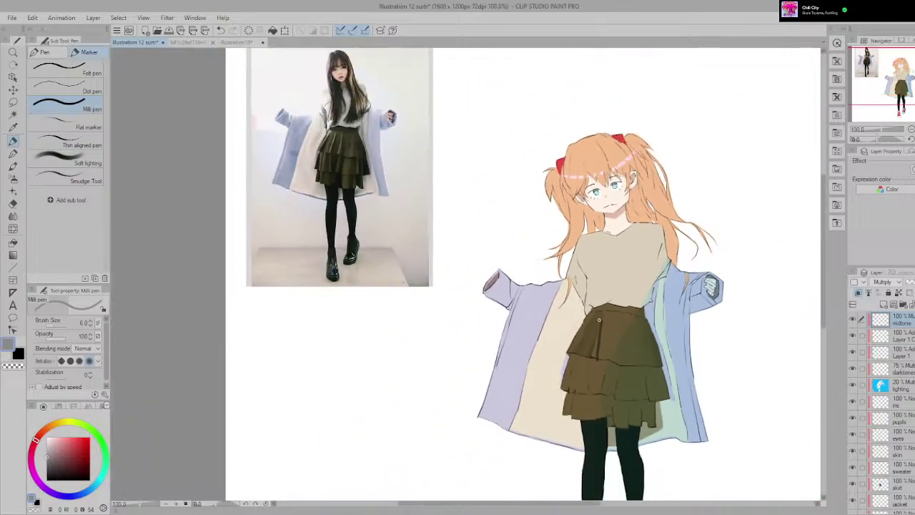
Step: Smudge the upper end of the skirt's side shadow just below the waistband with the Smudge Tool at size 4
scroll(598, 320, up, 5)
key(p)
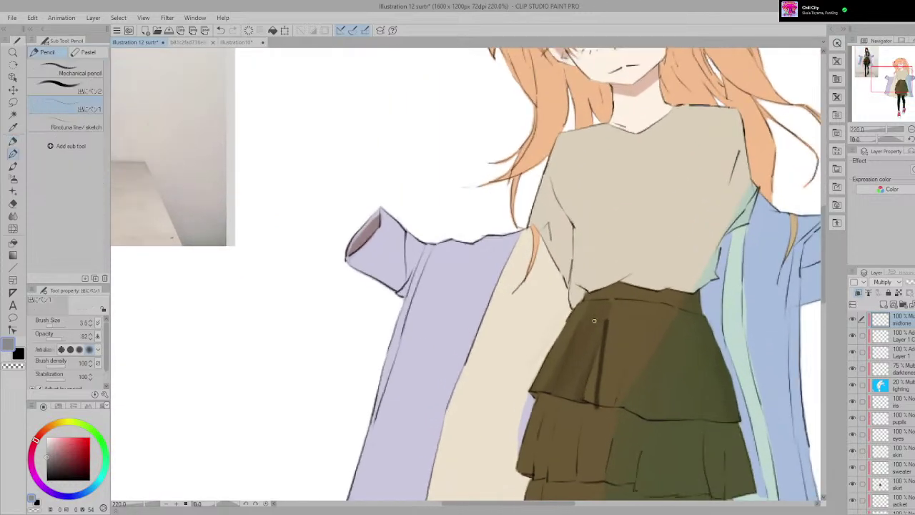
drag(599, 319, 513, 276)
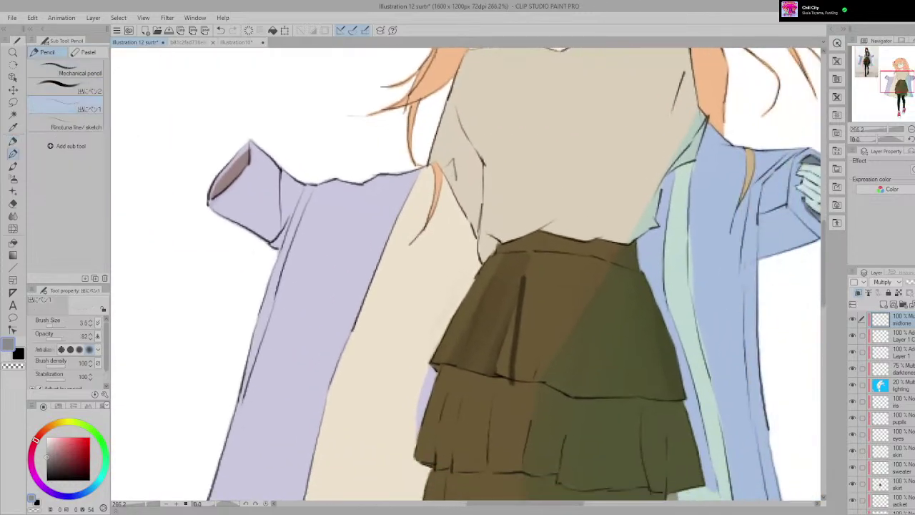
click(13, 141)
click(72, 181)
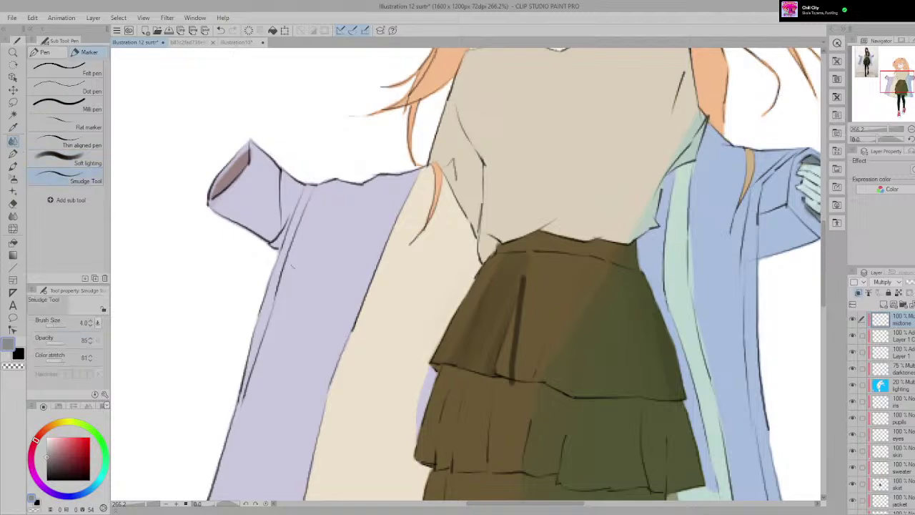
scroll(478, 254, up, 2)
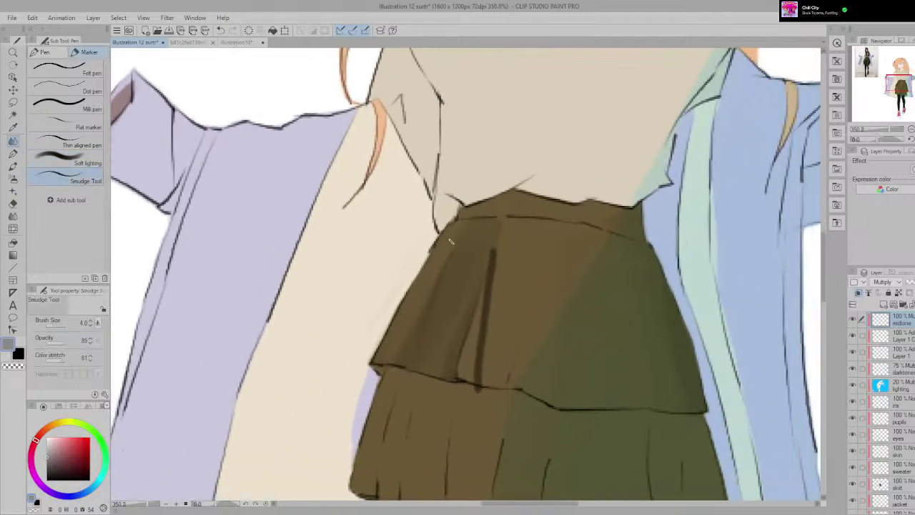
drag(463, 219, 461, 227)
scroll(434, 252, up, 2)
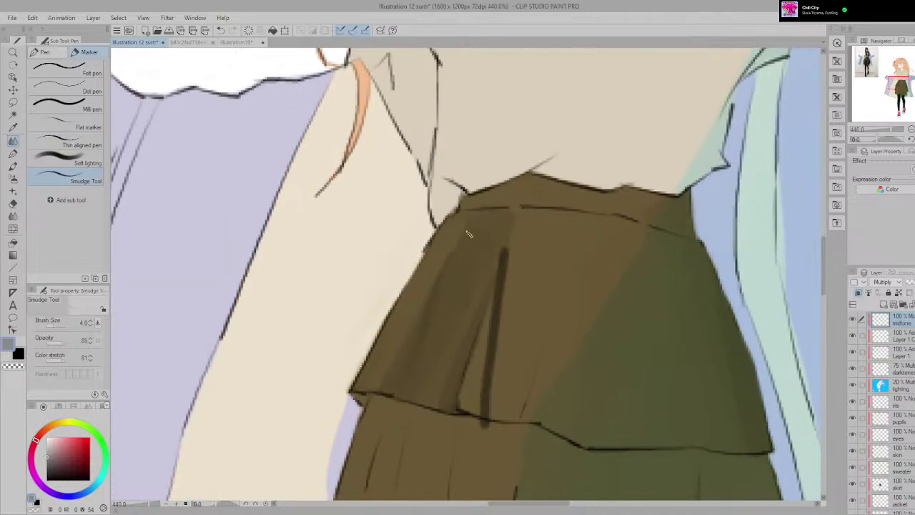
mouse_move(441, 227)
mouse_down()
mouse_move(471, 217)
mouse_move(418, 256)
mouse_up()
Step: Check the upper tier's long fold stroke and side shadow against the skirt folds in the reference photo
key(e)
scroll(402, 331, down, 3)
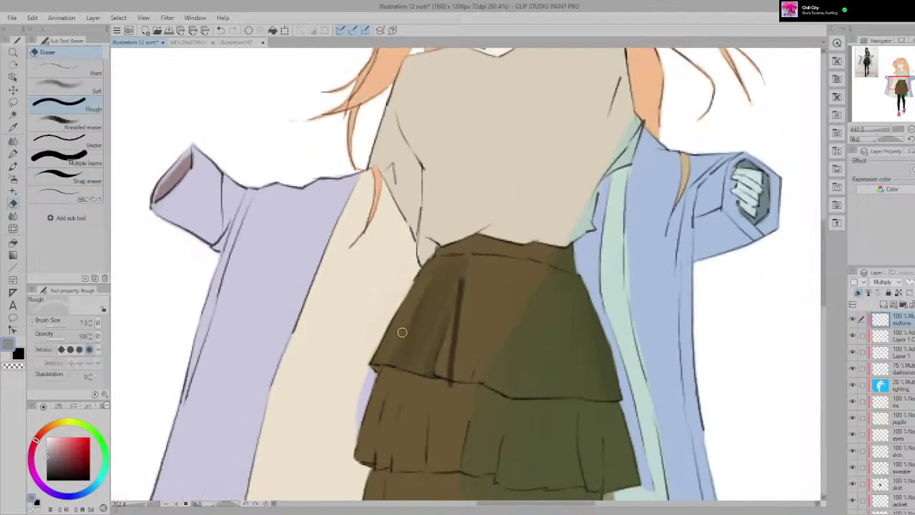
scroll(401, 332, down, 1)
scroll(462, 307, up, 3)
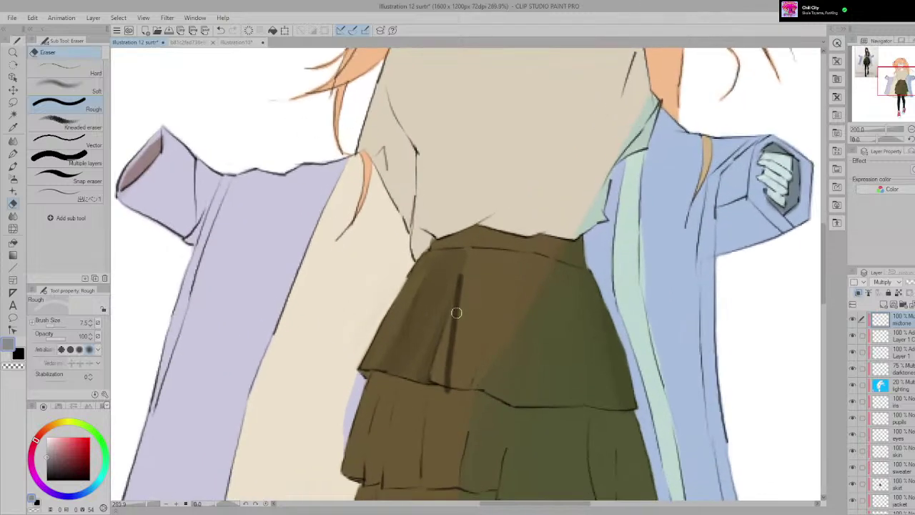
key(j)
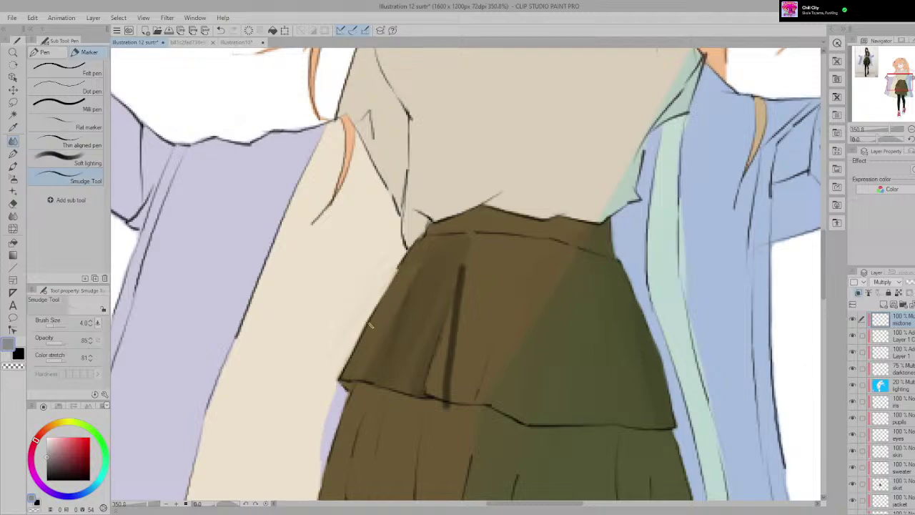
key(e)
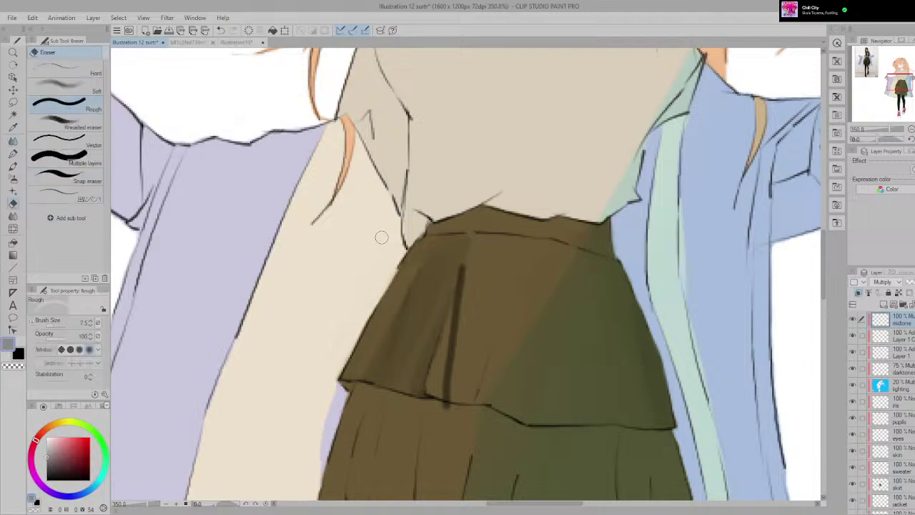
scroll(377, 240, down, 3)
scroll(386, 288, down, 3)
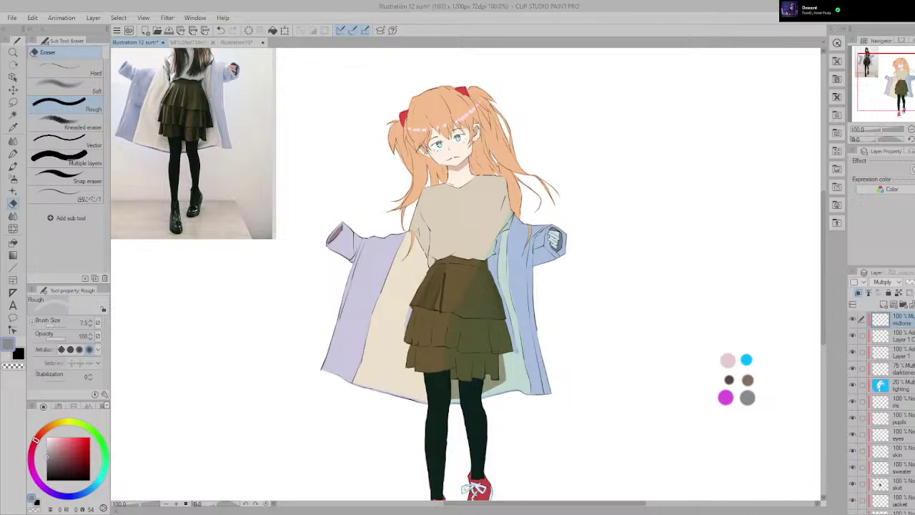
mouse_move(507, 305)
mouse_down()
mouse_move(565, 305)
mouse_move(529, 312)
mouse_move(574, 332)
mouse_up()
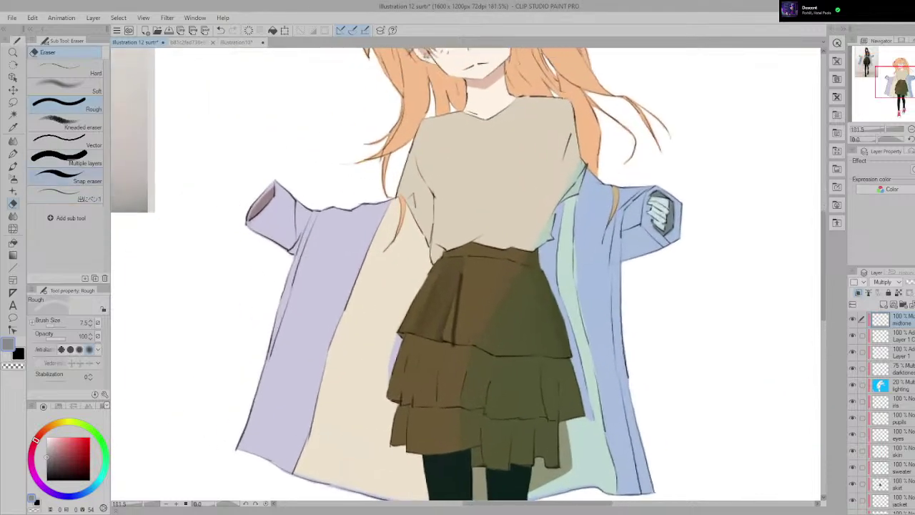
key(p)
click(75, 177)
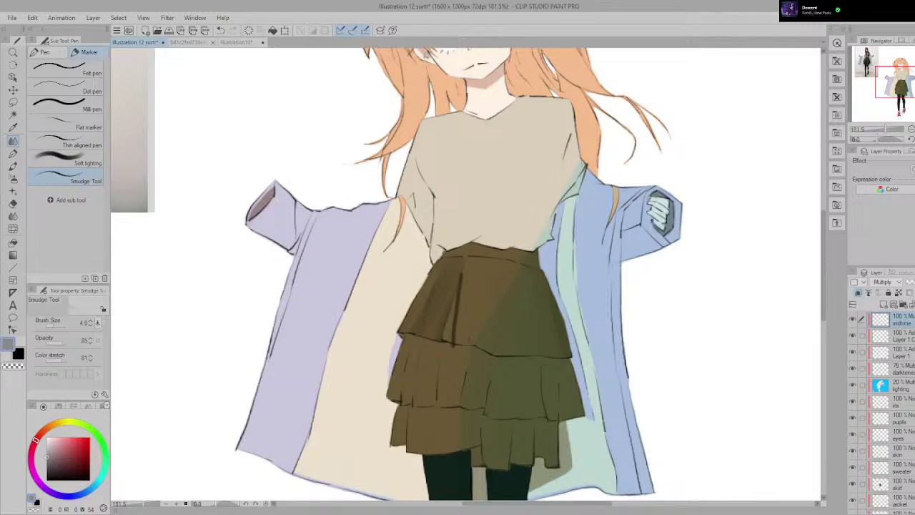
drag(372, 215, 592, 354)
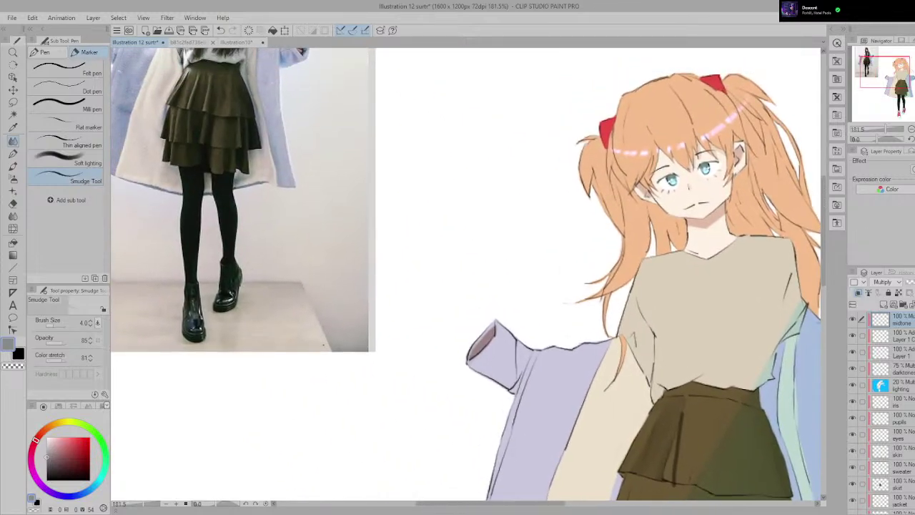
drag(784, 404, 714, 318)
scroll(714, 318, up, 6)
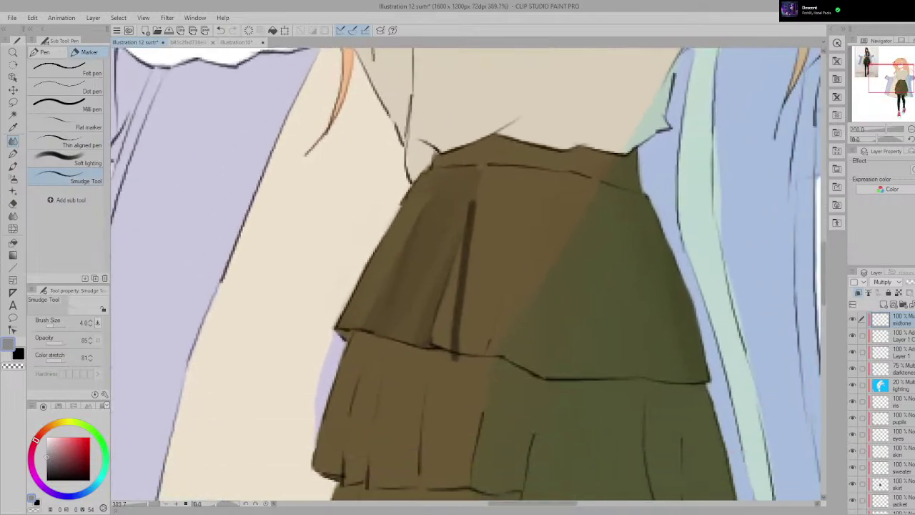
Step: Smudge the upper tier's long fold stroke upward toward the waistband with the Smudge Tool at size 4, undoing unwanted strokes
drag(427, 384, 469, 205)
key(ctrl+z)
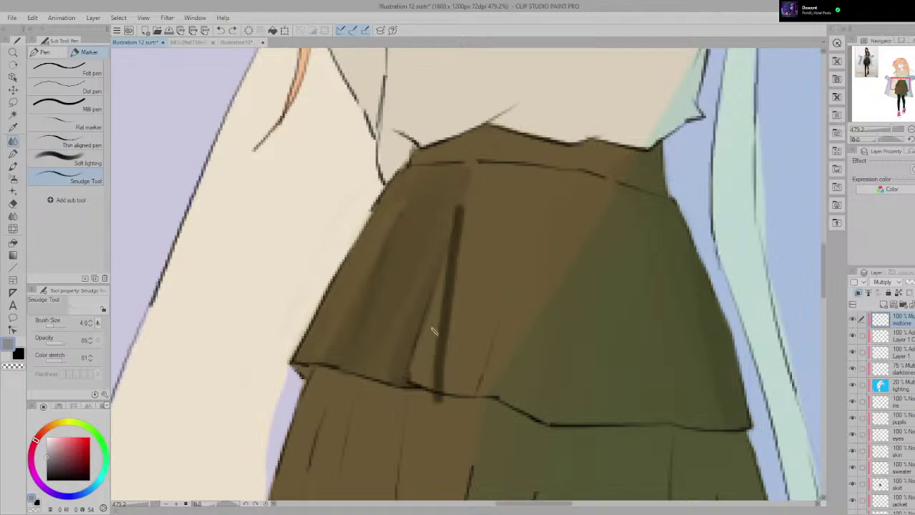
mouse_move(431, 382)
mouse_down()
mouse_move(438, 316)
mouse_move(465, 241)
mouse_up()
mouse_move(445, 288)
mouse_down()
mouse_move(466, 218)
mouse_move(462, 240)
mouse_move(457, 247)
mouse_move(466, 180)
mouse_move(462, 217)
mouse_up()
mouse_move(472, 161)
mouse_down()
mouse_move(460, 255)
mouse_move(475, 150)
mouse_up()
key(ctrl+z)
Step: Blend the fold stroke from its upper end down to the hem, erasing excess near its top and the spill below the hem
key(e)
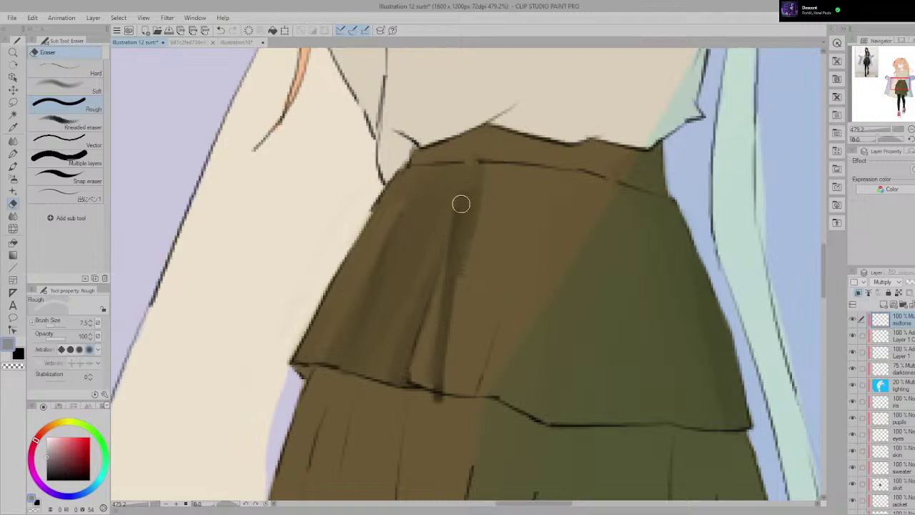
key(p)
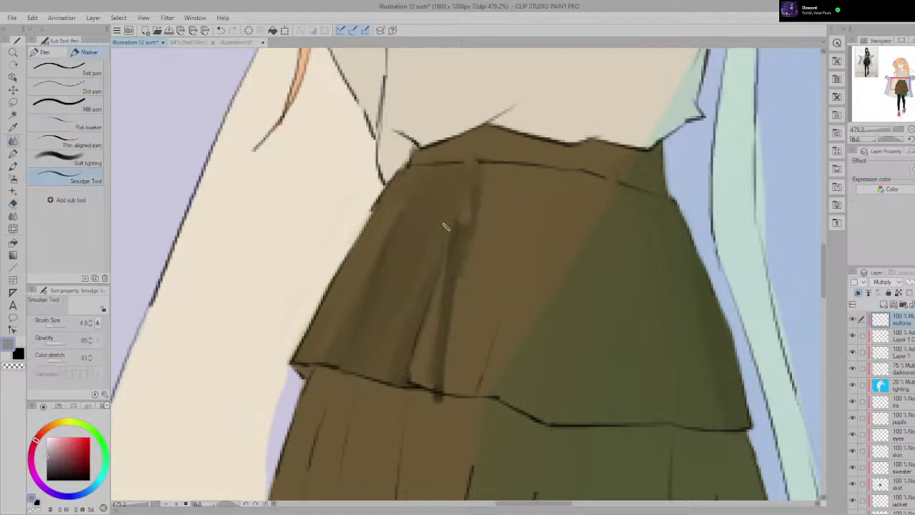
drag(452, 246, 460, 192)
drag(452, 250, 466, 200)
drag(457, 240, 441, 395)
key(ctrl+z)
mouse_move(461, 236)
mouse_down()
mouse_move(438, 395)
mouse_move(419, 400)
mouse_up()
key(e)
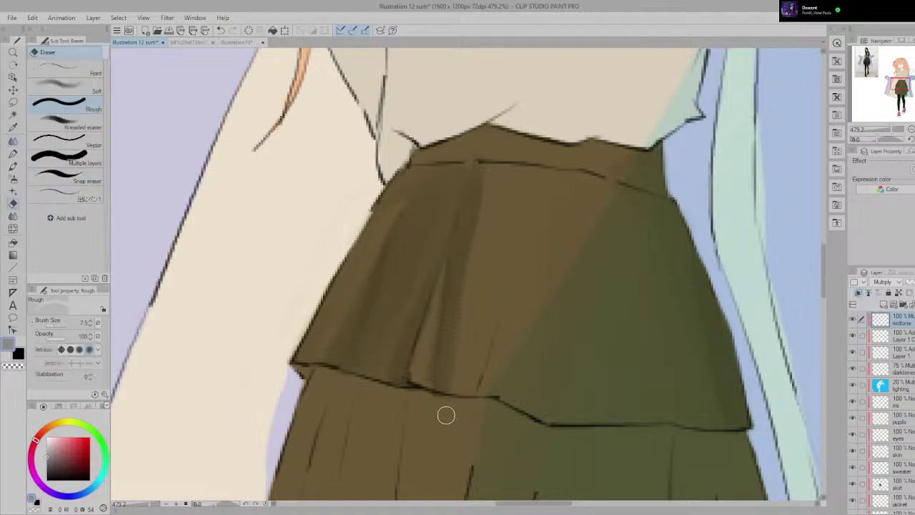
Step: Erase a thin light streak between the upper tier's two fold shadows with the Rough eraser at size 4.5
scroll(446, 411, down, 5)
drag(464, 339, 536, 329)
scroll(530, 266, down, 3)
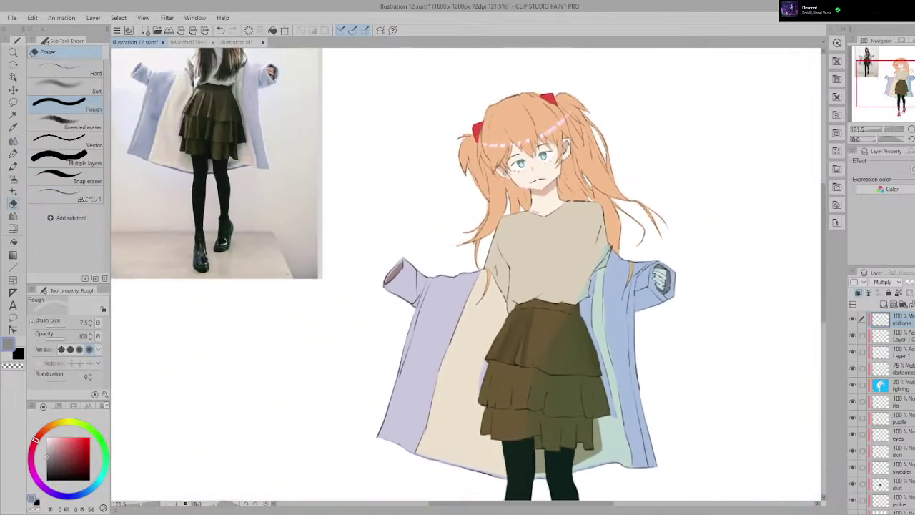
scroll(500, 322, up, 4)
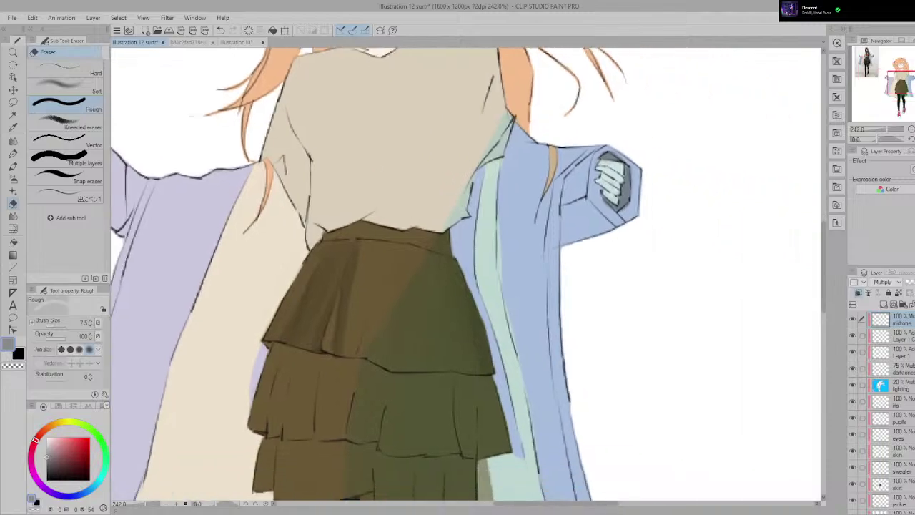
scroll(310, 309, up, 3)
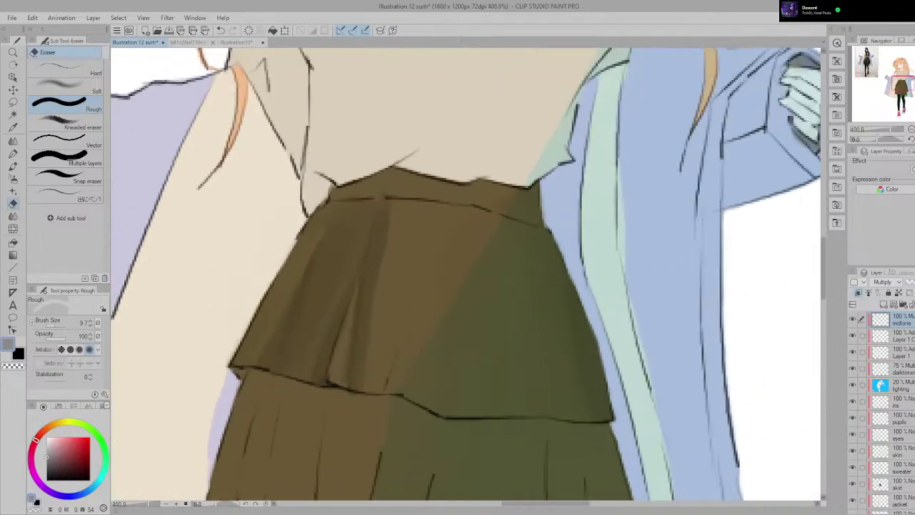
key([)
drag(376, 231, 356, 300)
drag(370, 255, 348, 345)
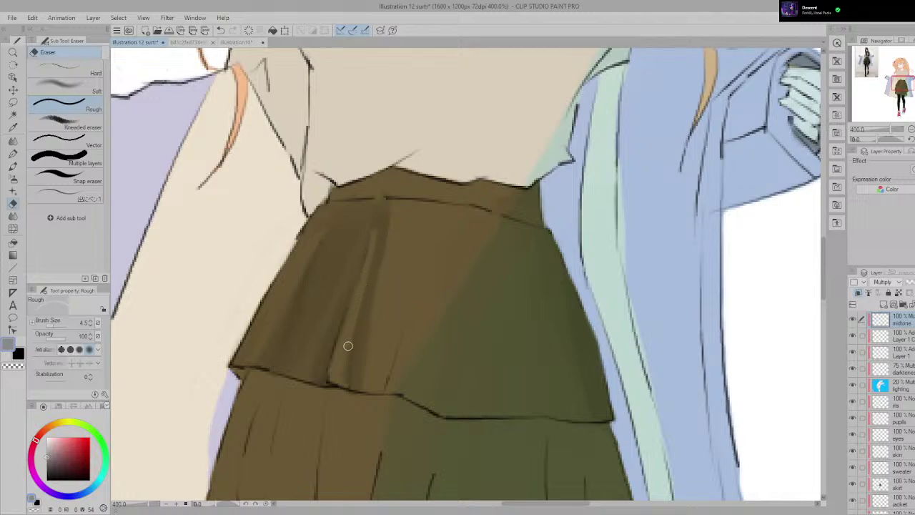
Step: Refine the light streak between the fold shadows with the Rough eraser and soften its upper end with the Smudge Tool
key(p)
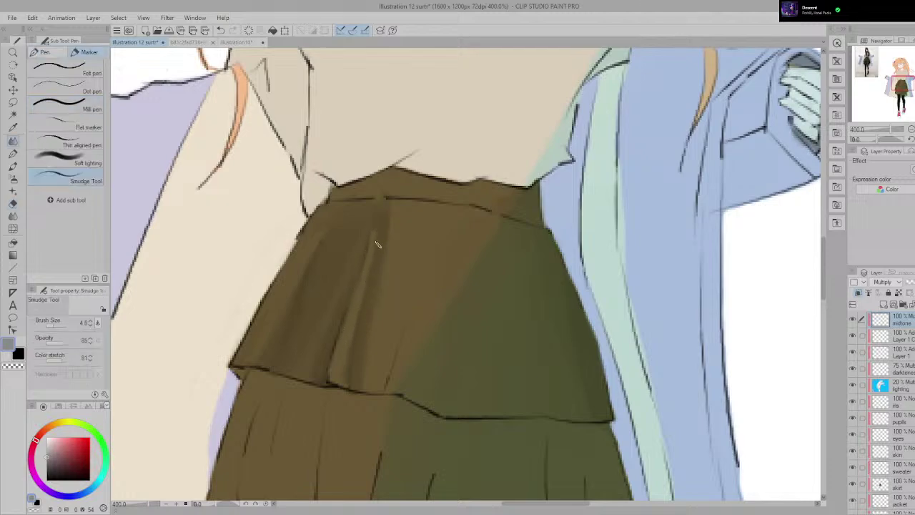
scroll(368, 295, down, 9)
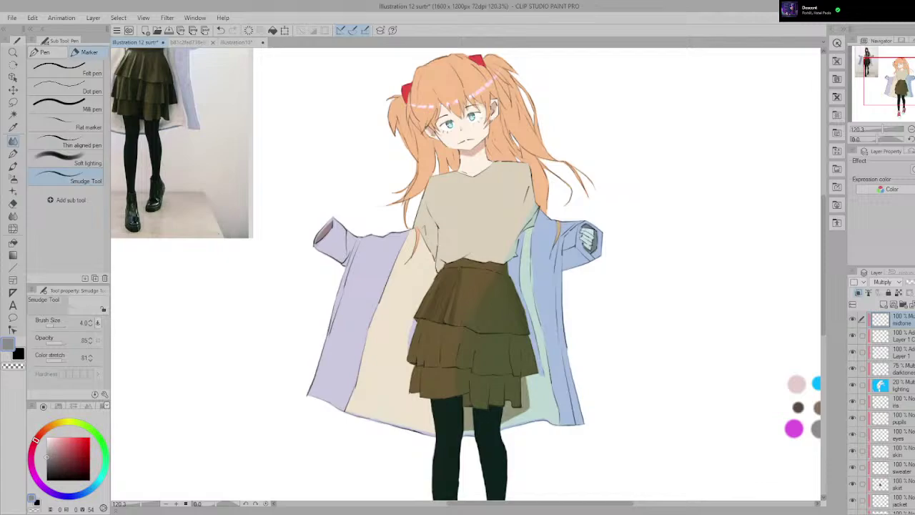
scroll(480, 292, up, 6)
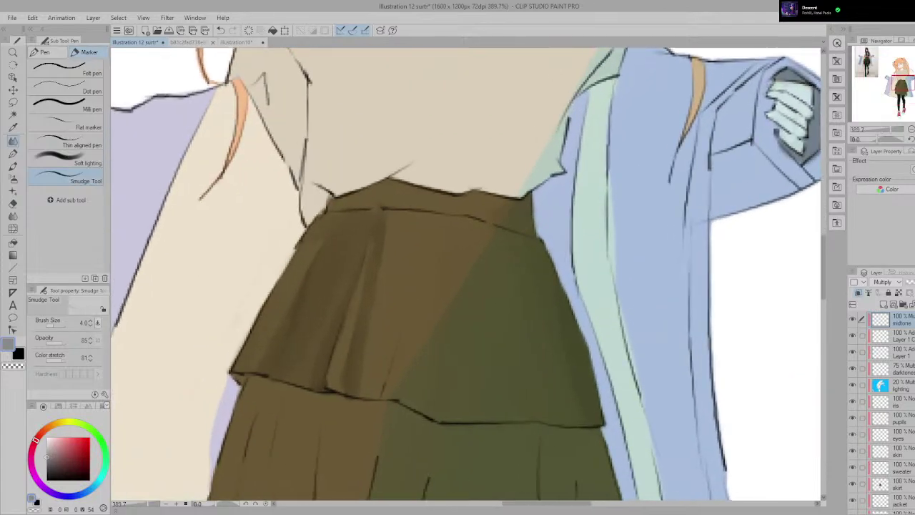
key(e)
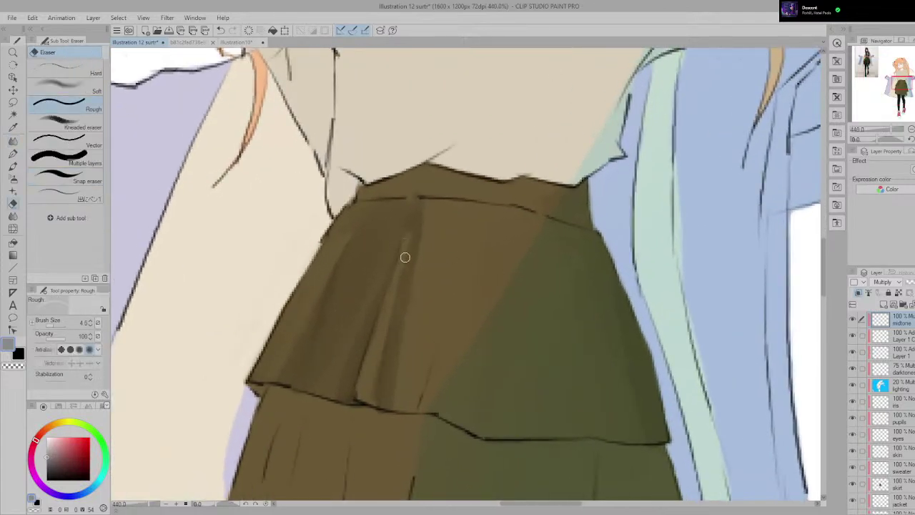
drag(411, 235, 399, 289)
key(p)
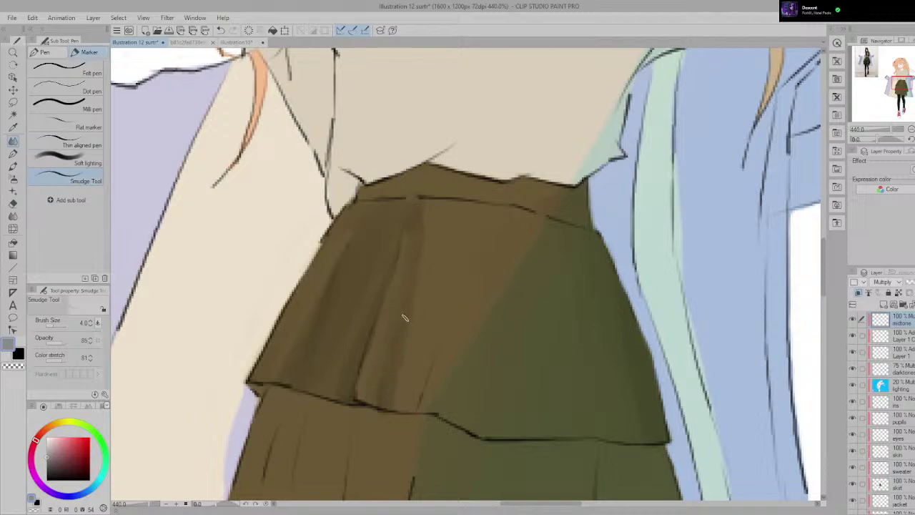
Step: Examine the blended folds of the upper skirt tier up close and against the whole figure
scroll(384, 411, down, 5)
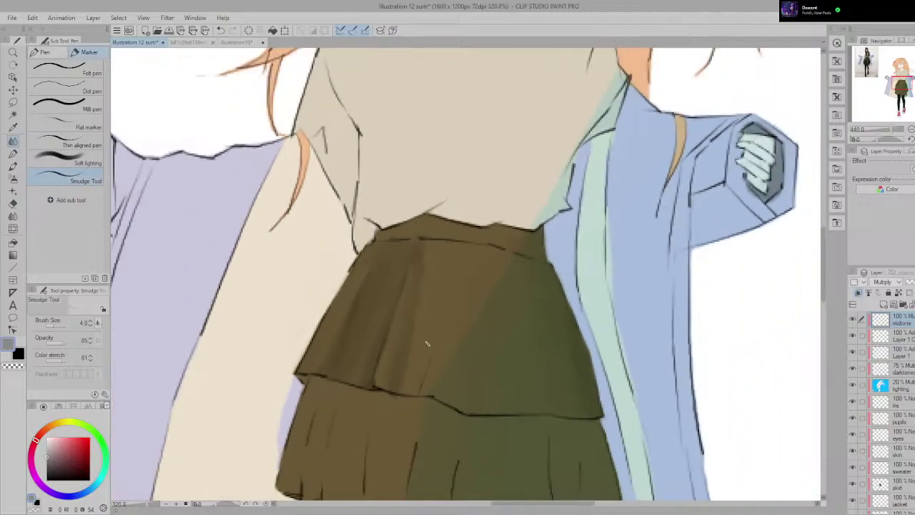
scroll(441, 343, up, 4)
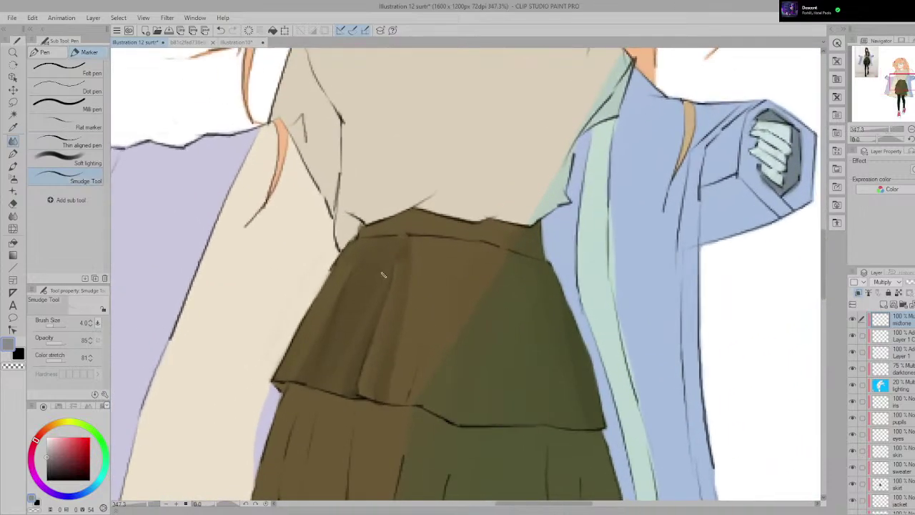
scroll(389, 279, down, 3)
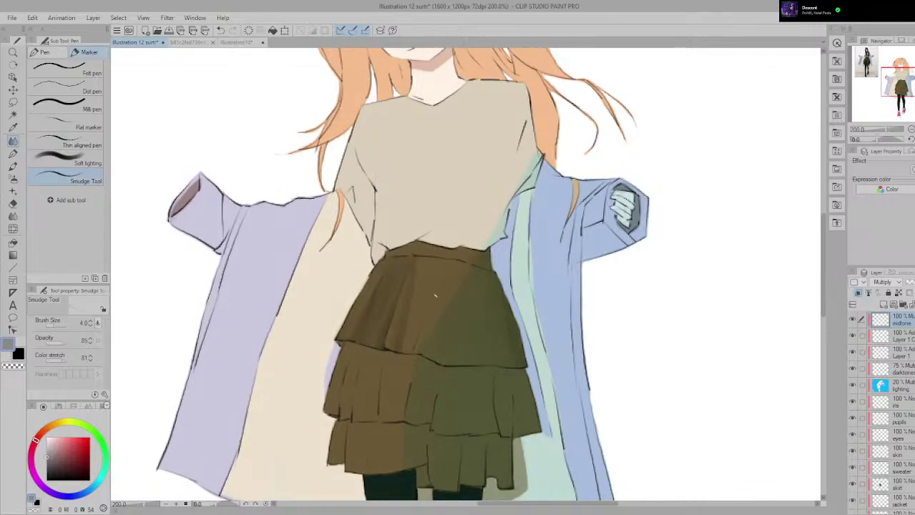
scroll(411, 350, up, 2)
key(e)
scroll(388, 395, down, 5)
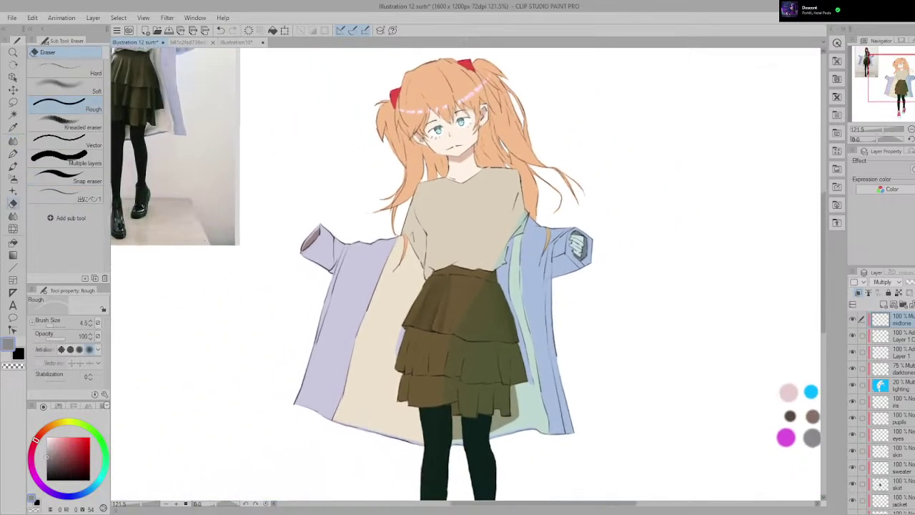
scroll(468, 319, up, 2)
scroll(468, 320, up, 1)
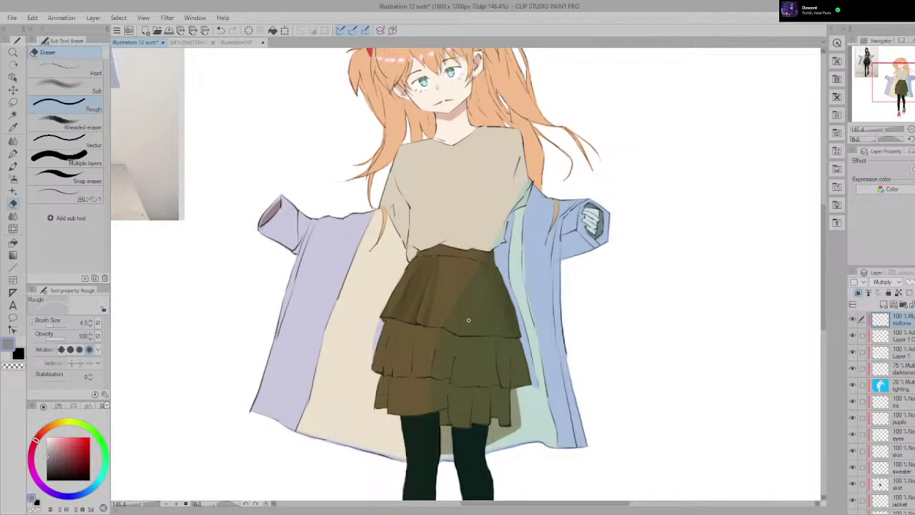
Step: Lower the opacity of the Multiply lighting layer to 13%
click(901, 385)
drag(914, 281, 909, 281)
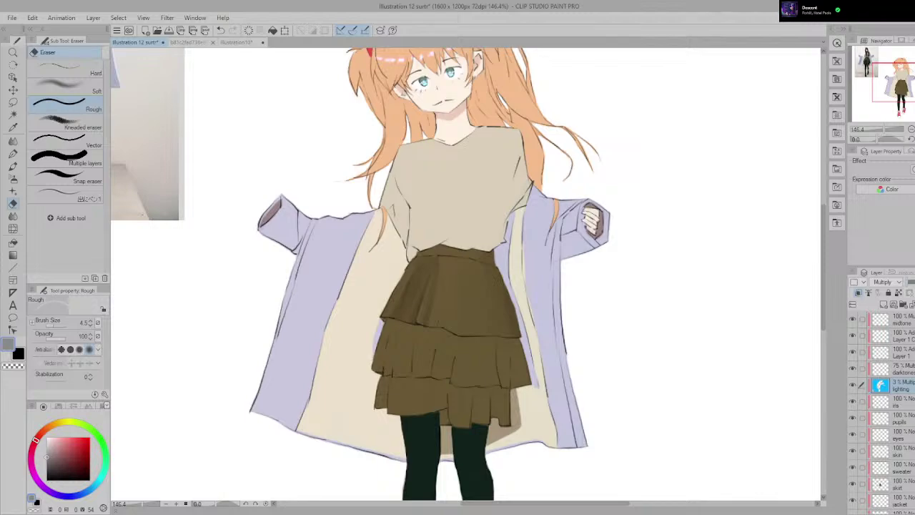
drag(909, 281, 911, 281)
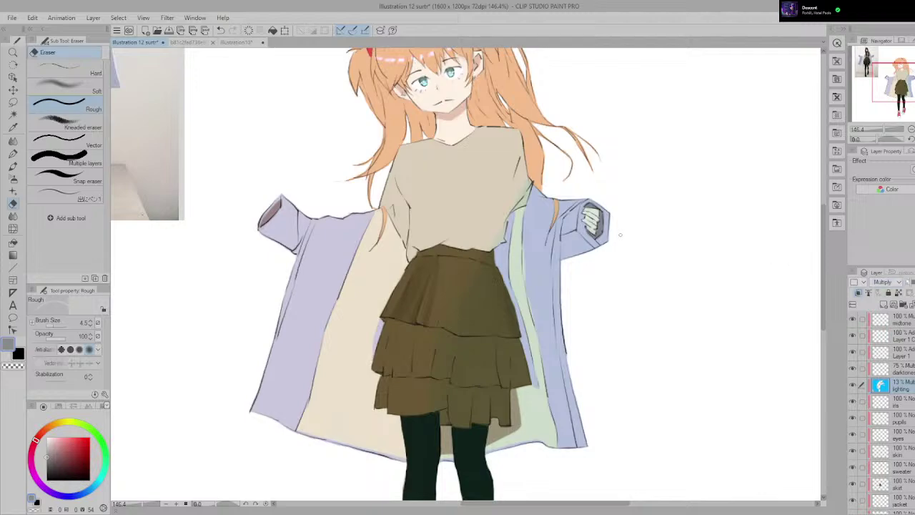
scroll(620, 234, down, 2)
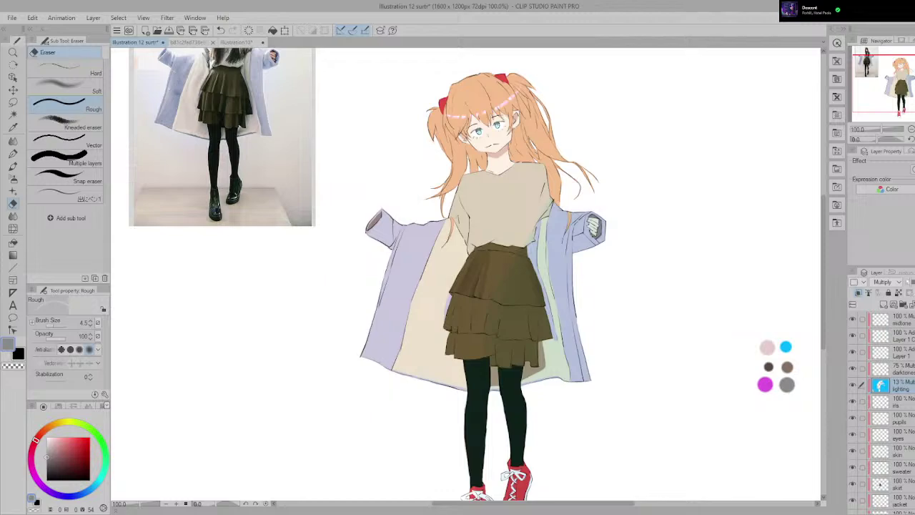
Step: Soften the lighting layer's shadow edge across the waistband and upper skirt tier with the Smudge Tool at size 20.7
scroll(507, 257, up, 3)
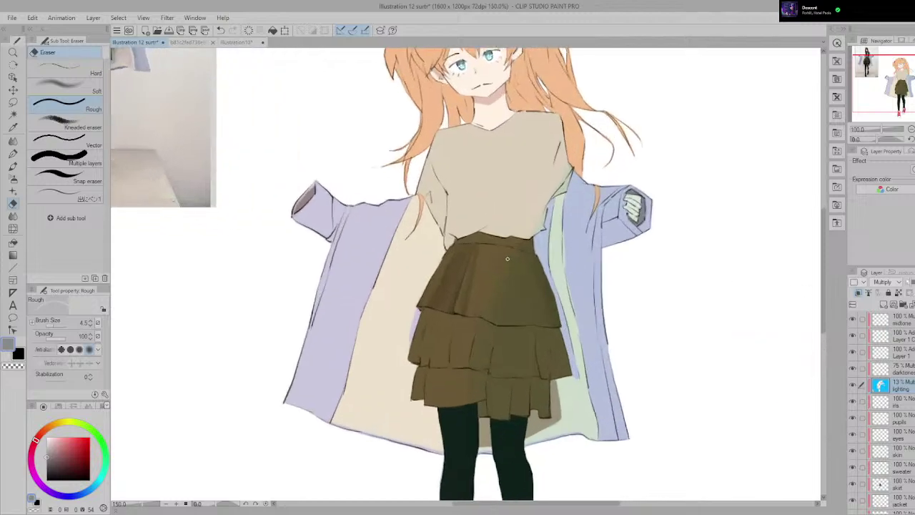
drag(500, 258, 707, 330)
scroll(541, 256, down, 1)
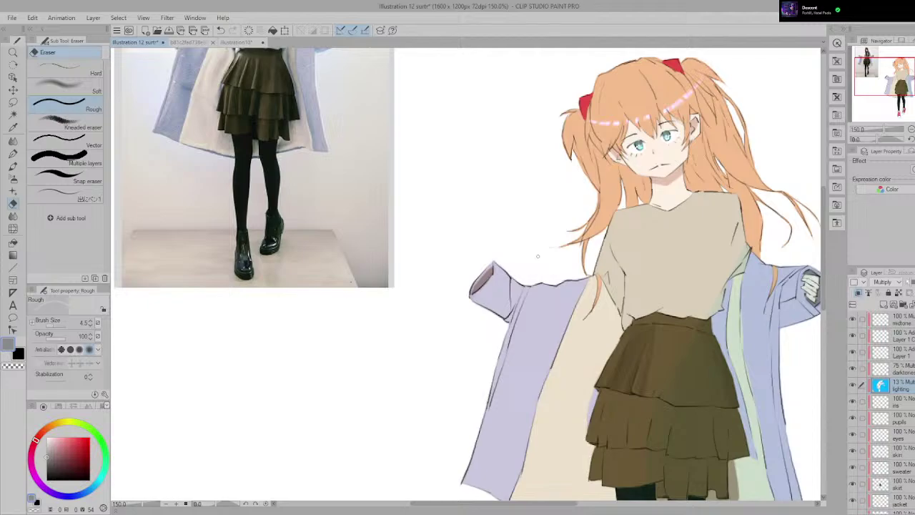
key(p)
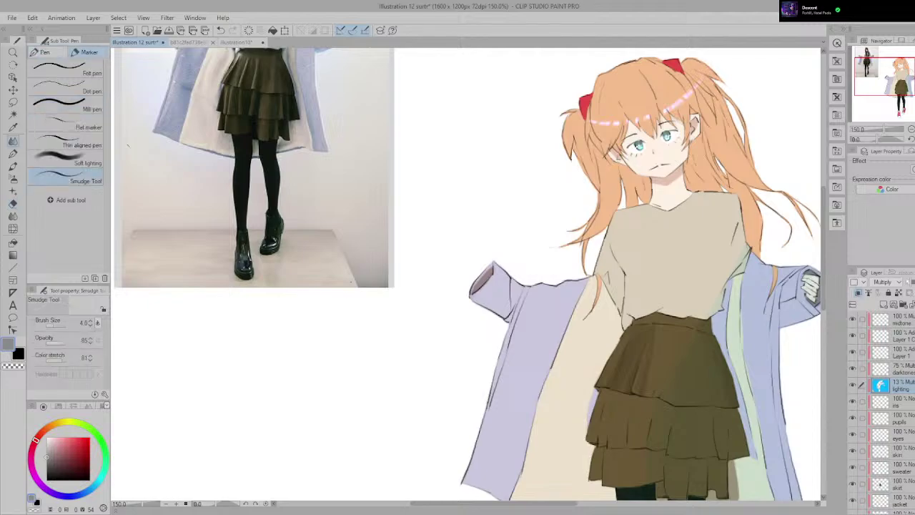
scroll(721, 353, up, 5)
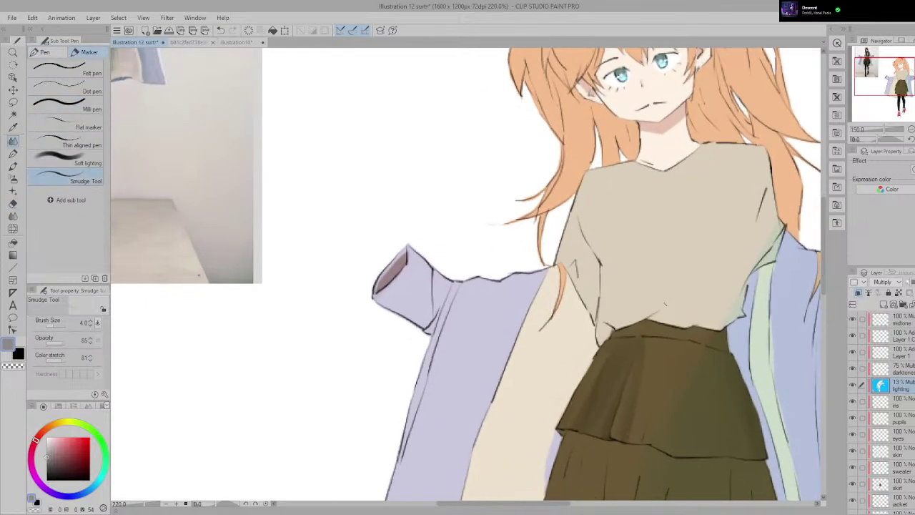
scroll(549, 247, up, 2)
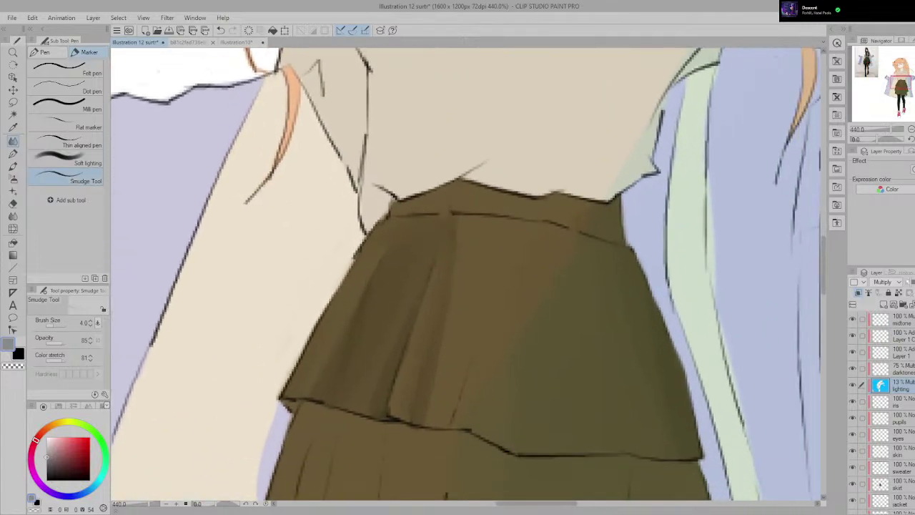
drag(50, 326, 56, 326)
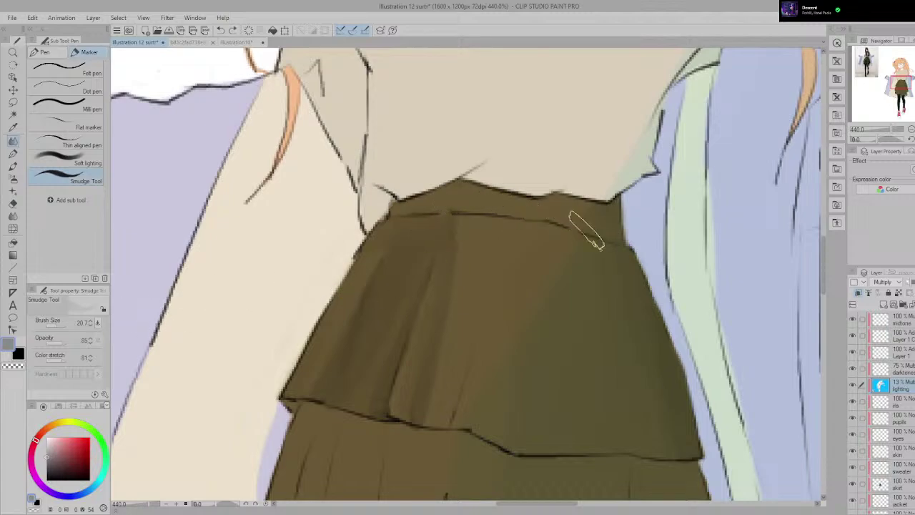
scroll(584, 228, down, 3)
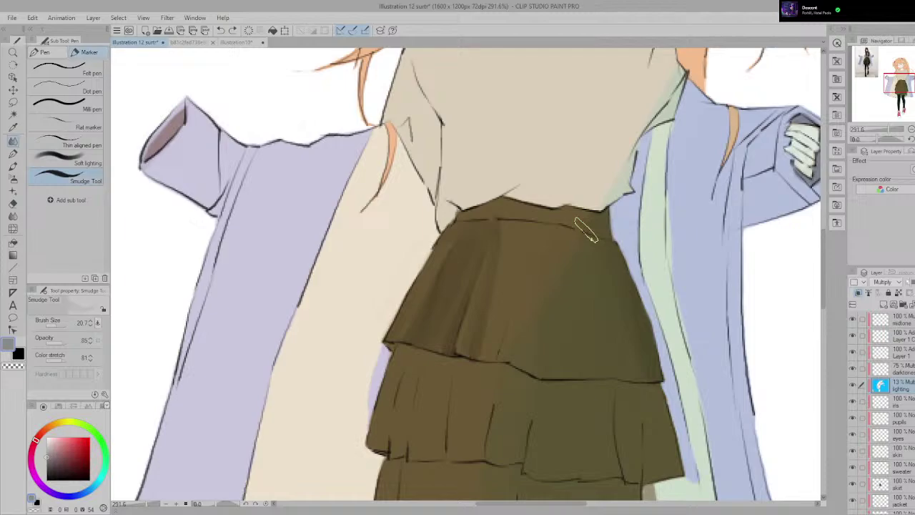
scroll(584, 229, down, 4)
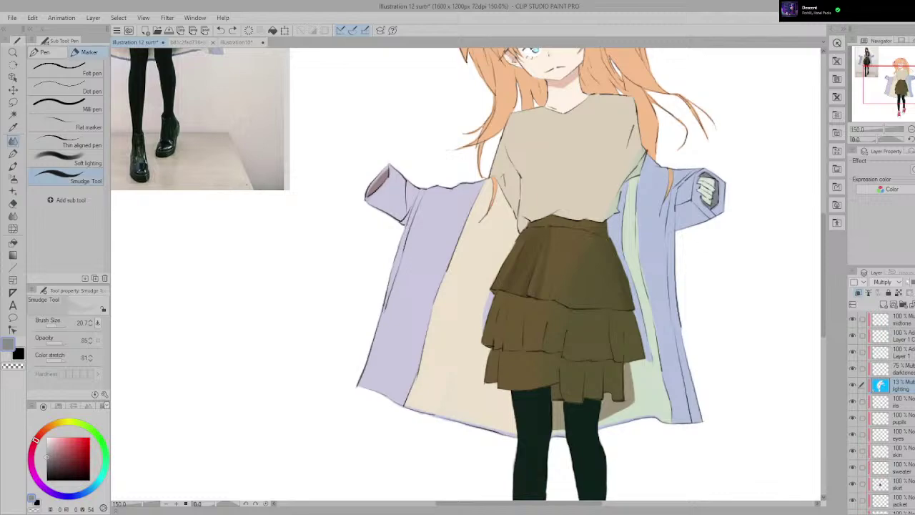
Step: Look through the layer stack and make the midtone Multiply layer the active one
scroll(882, 400, up, 3)
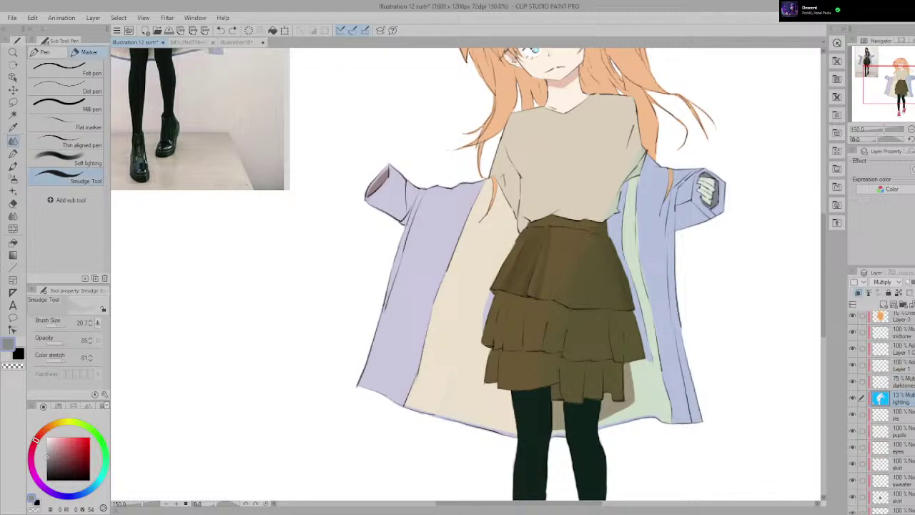
scroll(882, 400, down, 1)
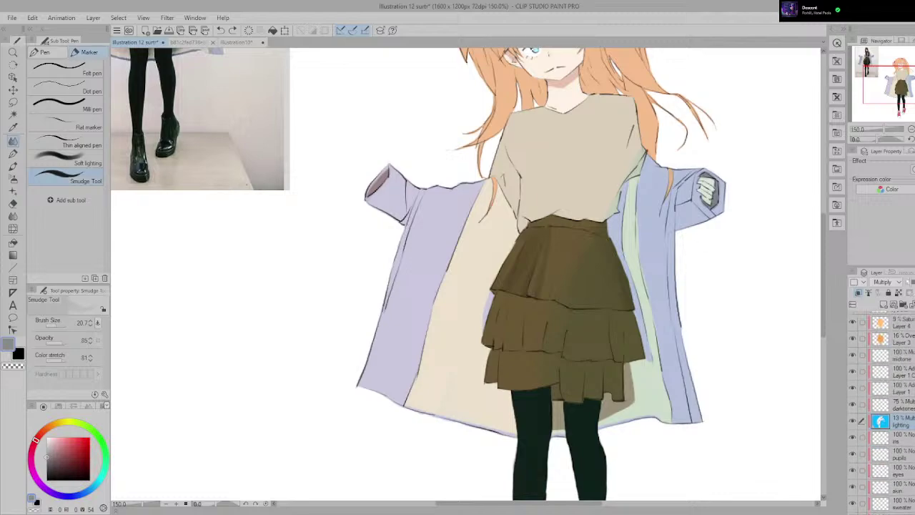
scroll(883, 400, up, 1)
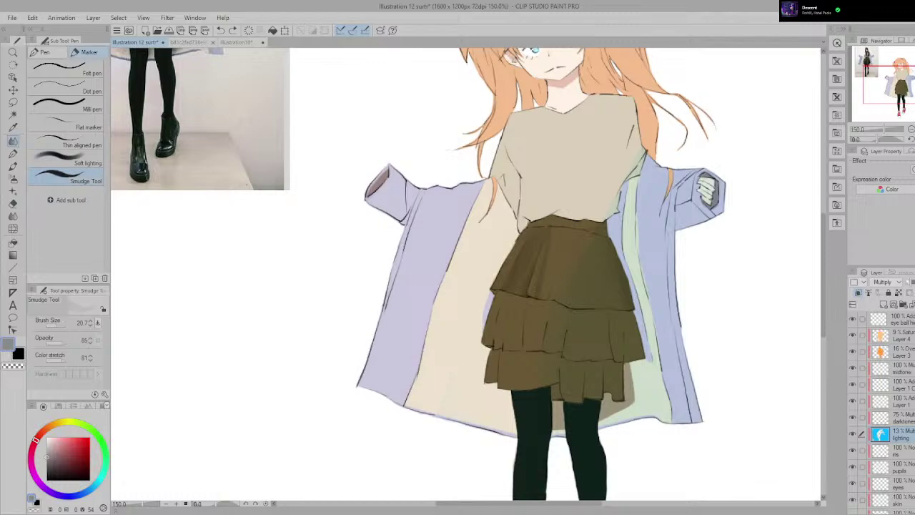
click(883, 319)
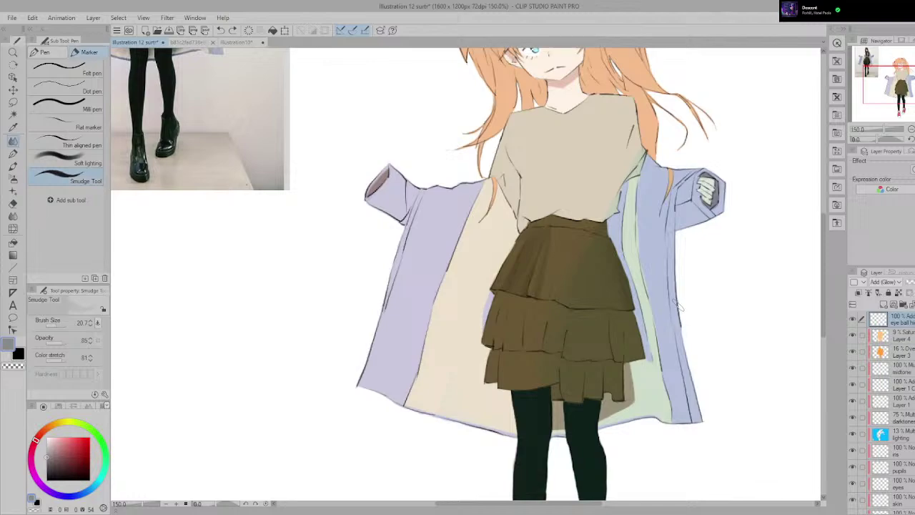
scroll(655, 264, up, 2)
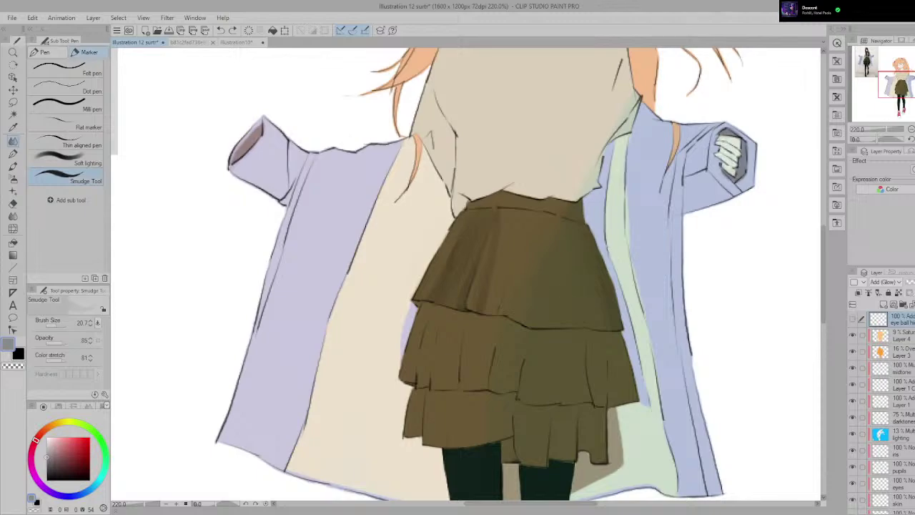
click(900, 385)
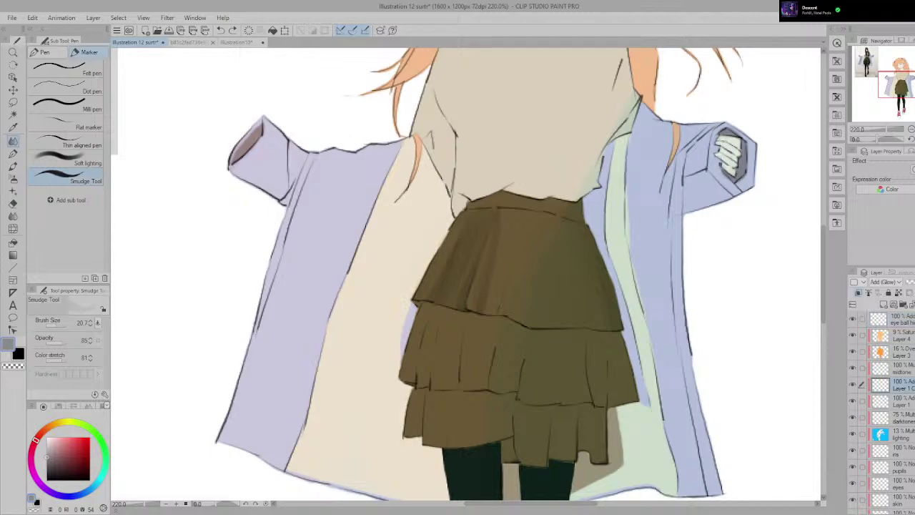
click(900, 418)
click(900, 319)
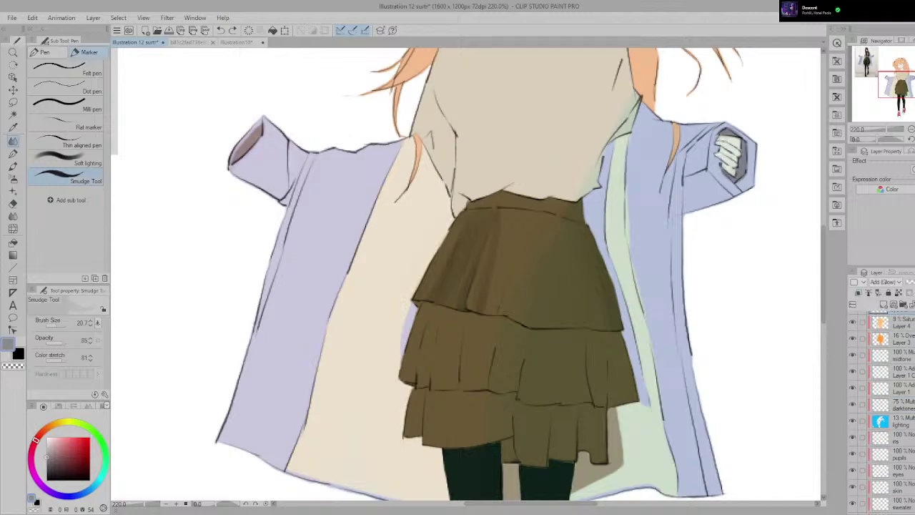
click(895, 367)
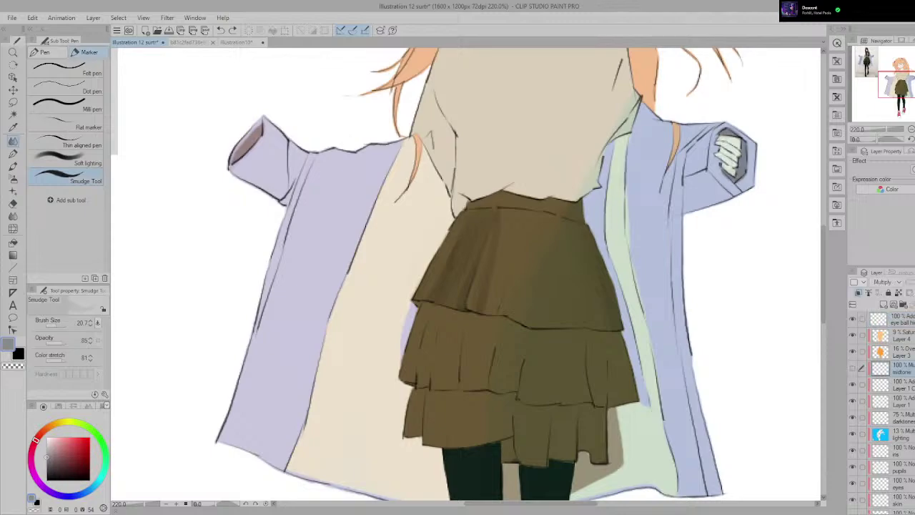
Step: Paint a dark shadow patch on the middle of the upper skirt tier with the Milli pen at size 9.7
scroll(623, 358, down, 1)
key(p)
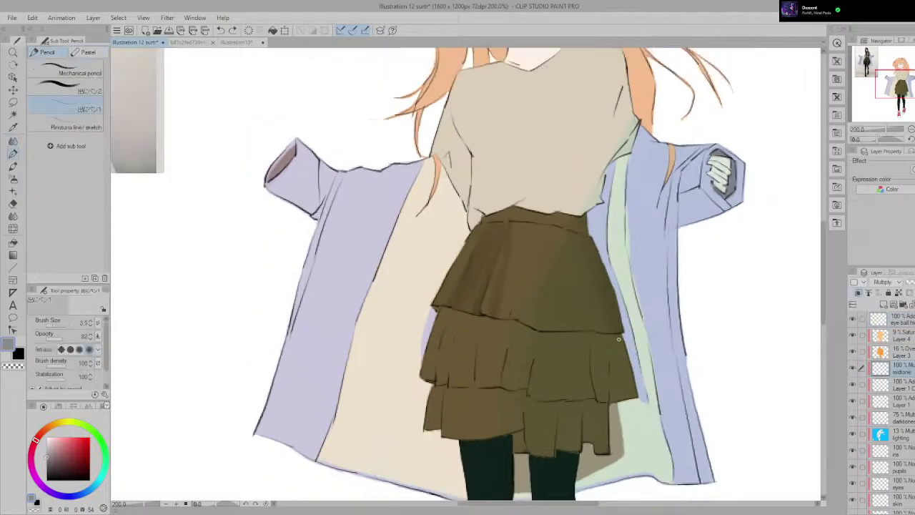
scroll(619, 336, down, 3)
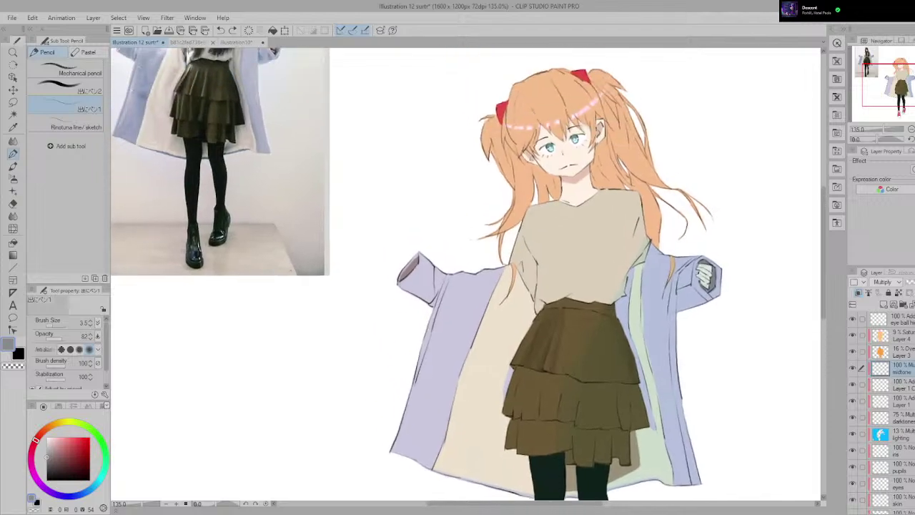
key(p)
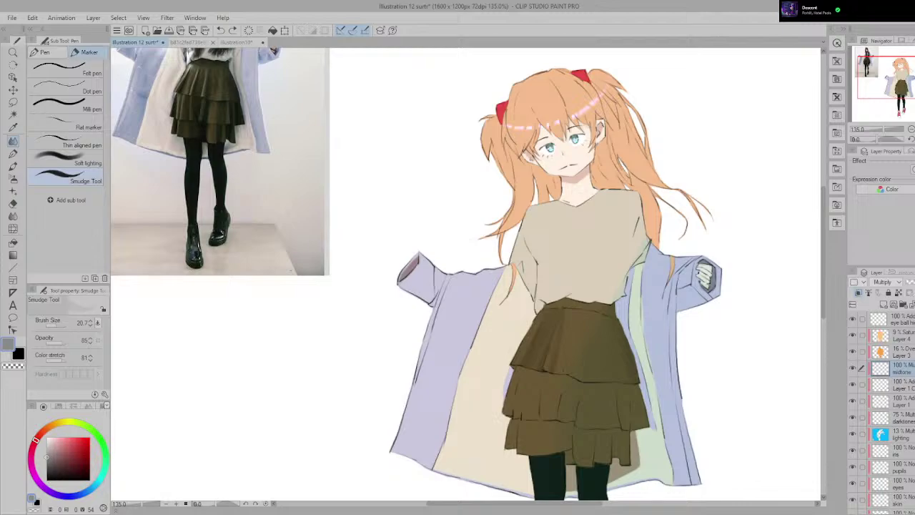
scroll(618, 368, up, 4)
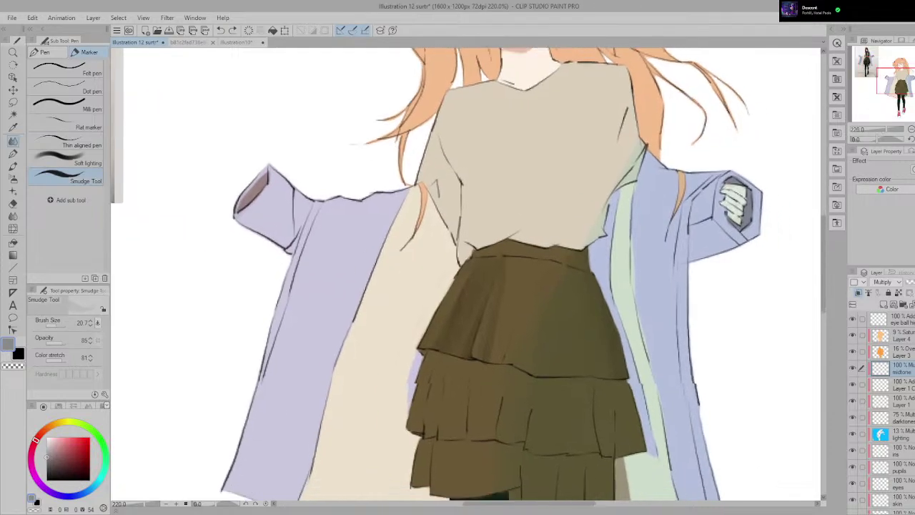
scroll(496, 286, up, 5)
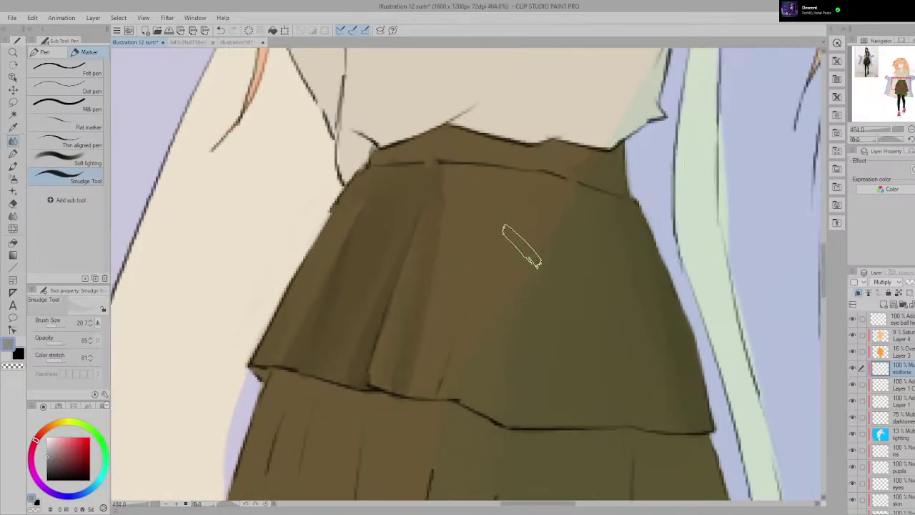
click(65, 106)
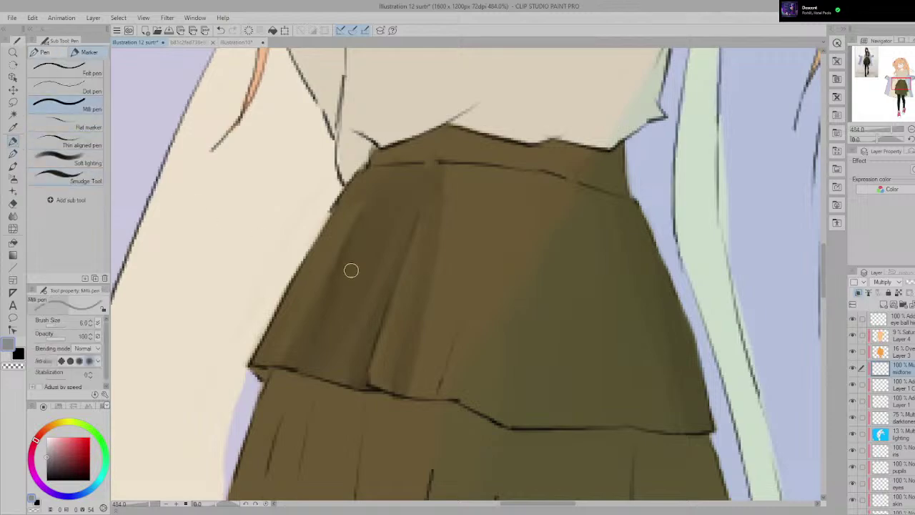
key(bracketright)
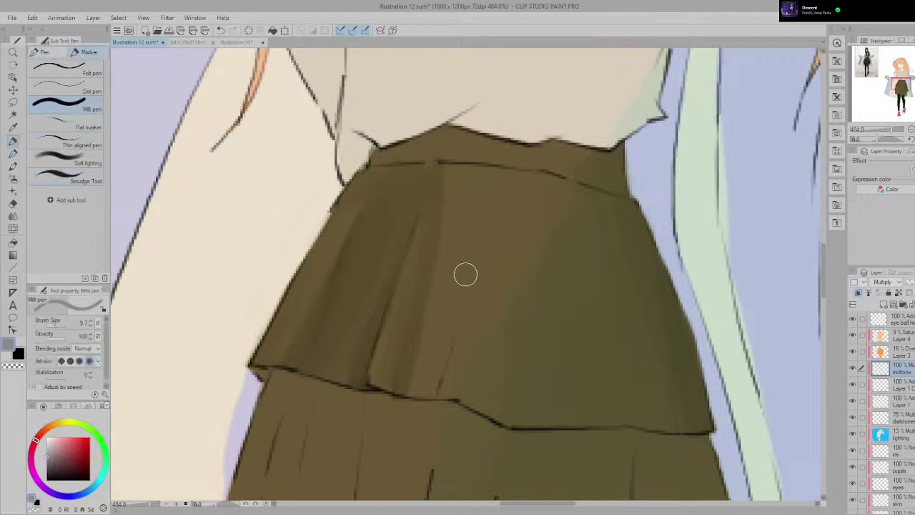
mouse_move(469, 243)
mouse_down()
mouse_move(498, 292)
mouse_move(516, 253)
mouse_move(468, 304)
mouse_move(440, 314)
mouse_up()
Step: Blend the dark patch's left part down to the tier's hem and up to the waistband with the Smudge Tool at size 12.5
click(66, 175)
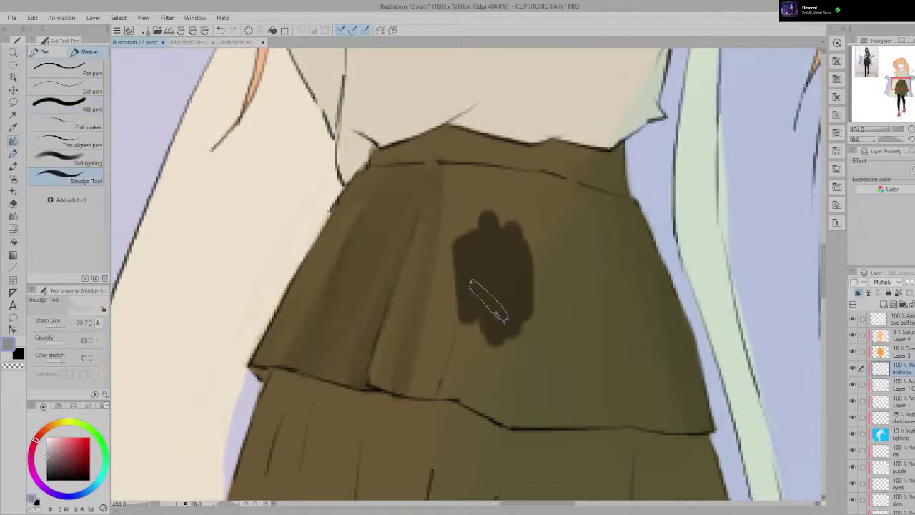
mouse_move(478, 278)
mouse_down()
mouse_move(472, 316)
mouse_move(496, 331)
mouse_up()
key(ctrl+z)
key(bracketleft)
key(bracketleft)
key(bracketleft)
mouse_move(479, 235)
mouse_down()
mouse_move(461, 321)
mouse_move(478, 229)
mouse_move(468, 371)
mouse_up()
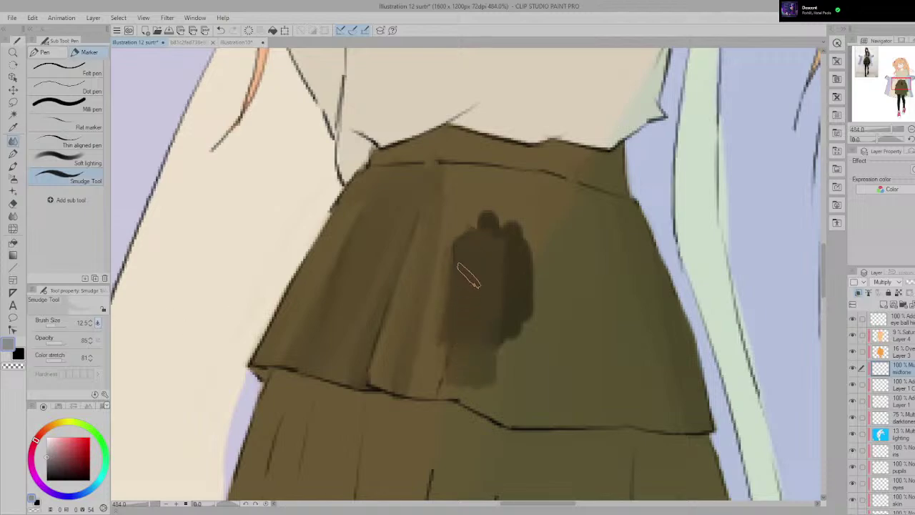
drag(469, 278, 455, 387)
drag(462, 313, 437, 402)
drag(466, 248, 435, 384)
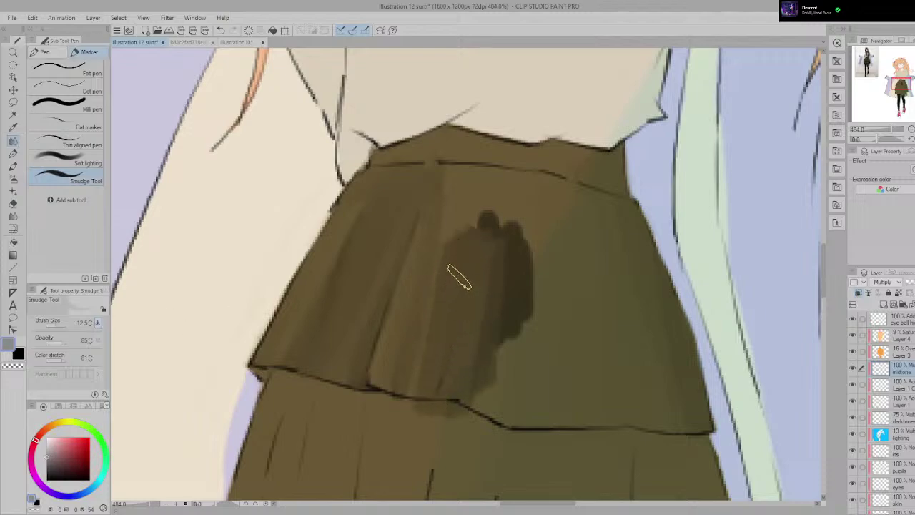
drag(459, 277, 462, 184)
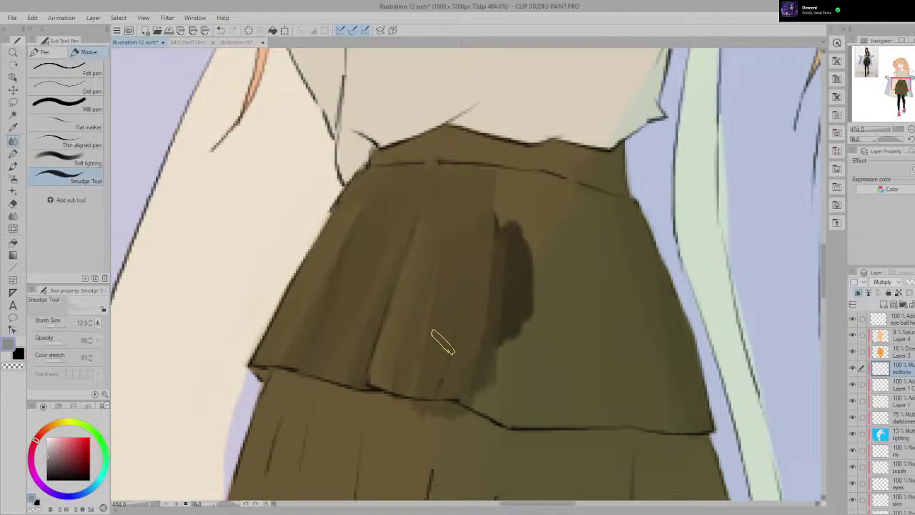
Step: Try a thin, near-vertical fold line running down the upper skirt tier past its hem with the Milli pen at size 3.0
scroll(512, 293, down, 3)
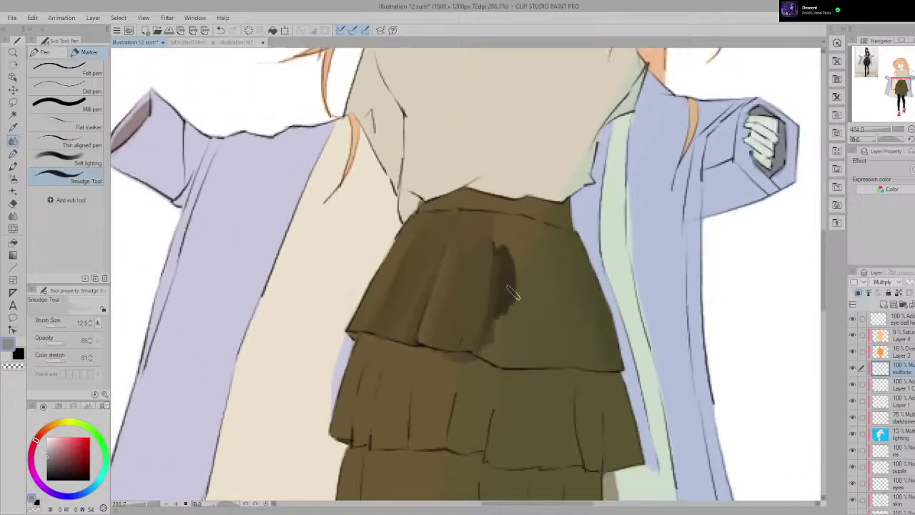
scroll(513, 293, down, 4)
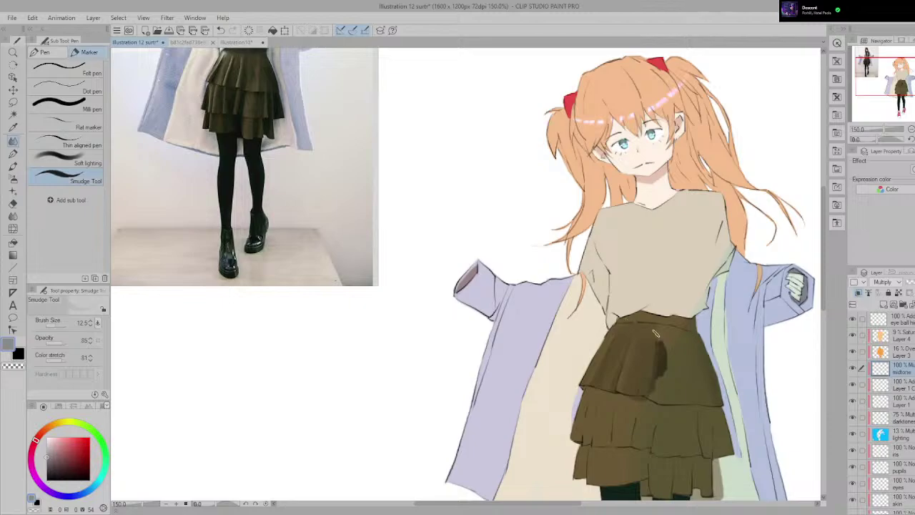
scroll(656, 333, up, 2)
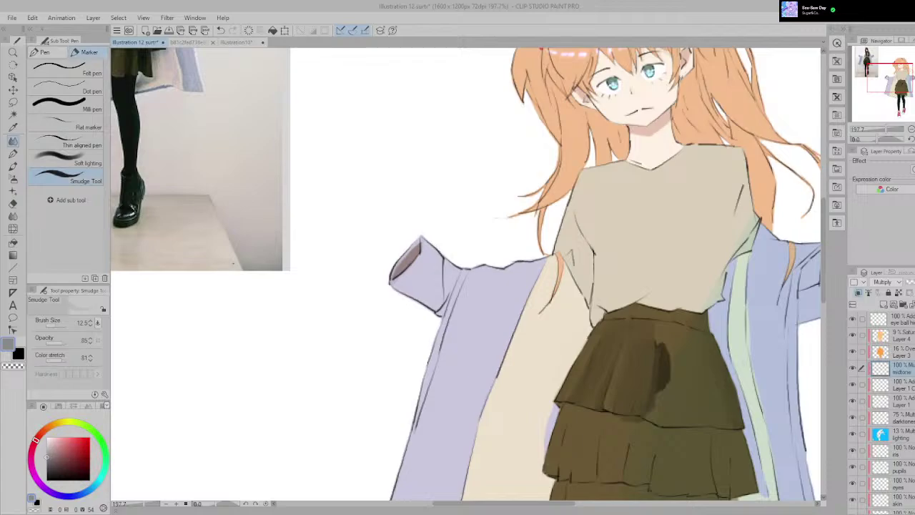
scroll(657, 394, up, 5)
key(p)
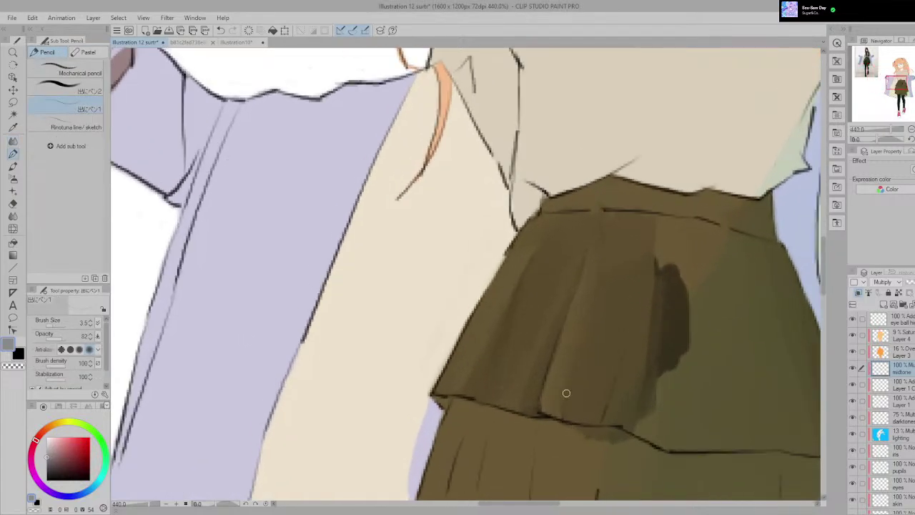
key(p)
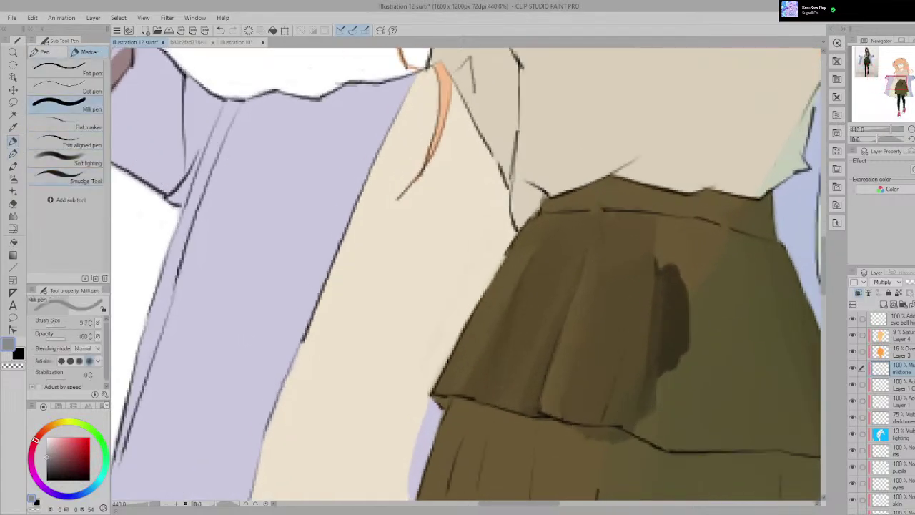
key([)
key([)
key([)
key([)
key([)
key([)
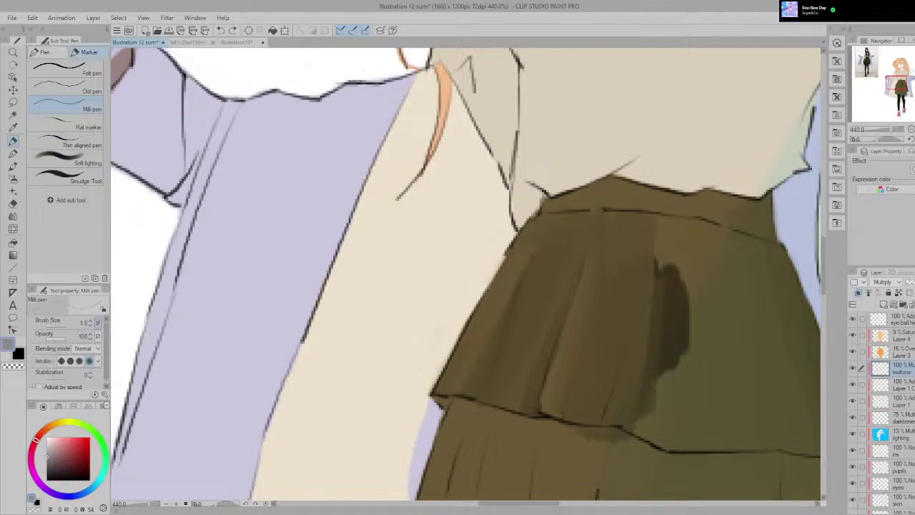
click(91, 323)
mouse_move(606, 254)
mouse_down()
mouse_move(572, 438)
mouse_move(597, 369)
mouse_move(572, 466)
mouse_up()
key(ctrl+z)
key(ctrl+z)
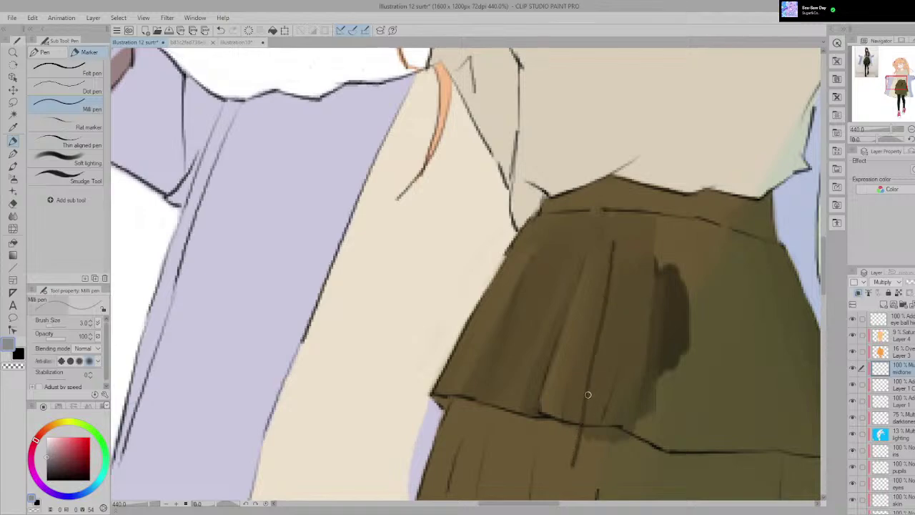
key(ctrl+z)
drag(603, 249, 580, 440)
key(ctrl+z)
drag(609, 252, 580, 461)
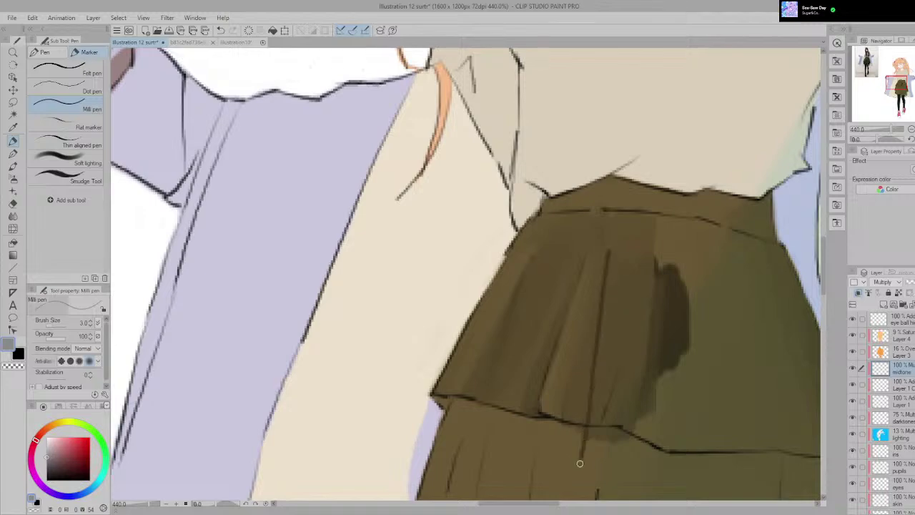
Step: Try to blend the thin fold line into the upper skirt tier with the Smudge Tool at size 12.5
key(p)
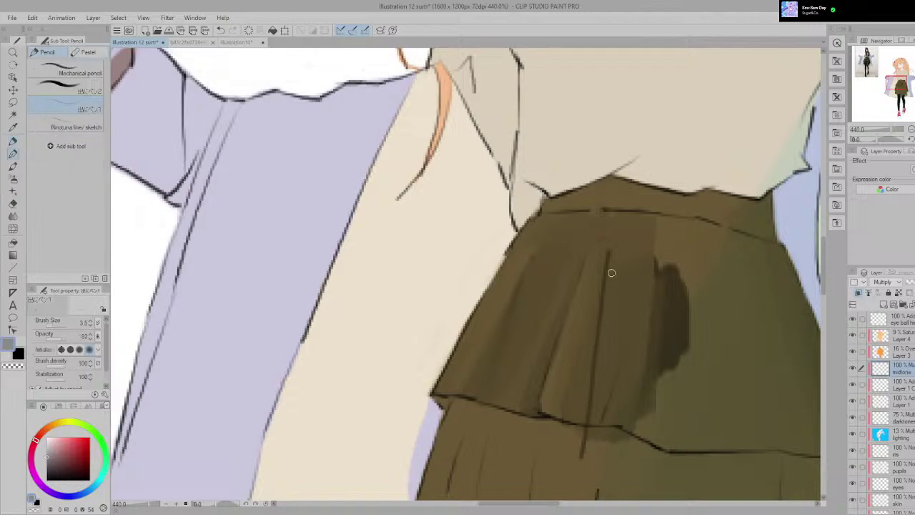
key(p)
click(70, 178)
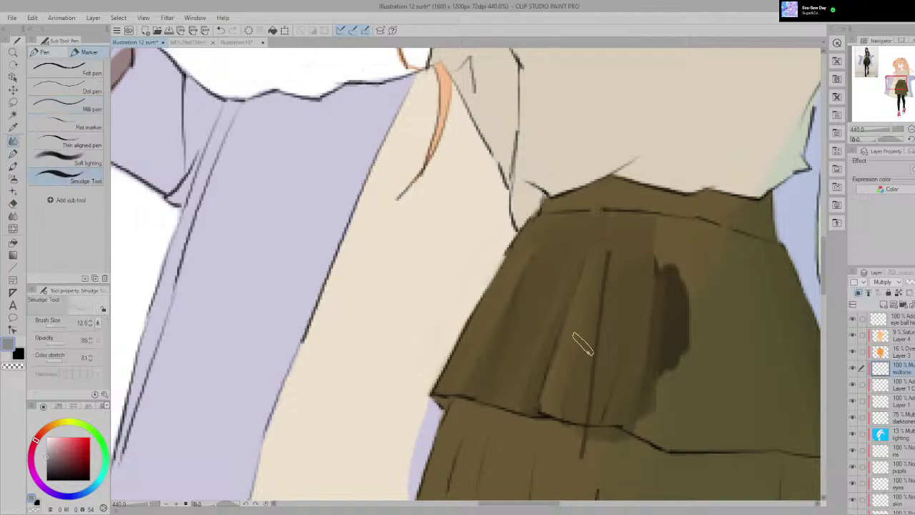
drag(591, 343, 495, 306)
drag(512, 214, 494, 366)
key(ctrl+z)
drag(527, 230, 500, 381)
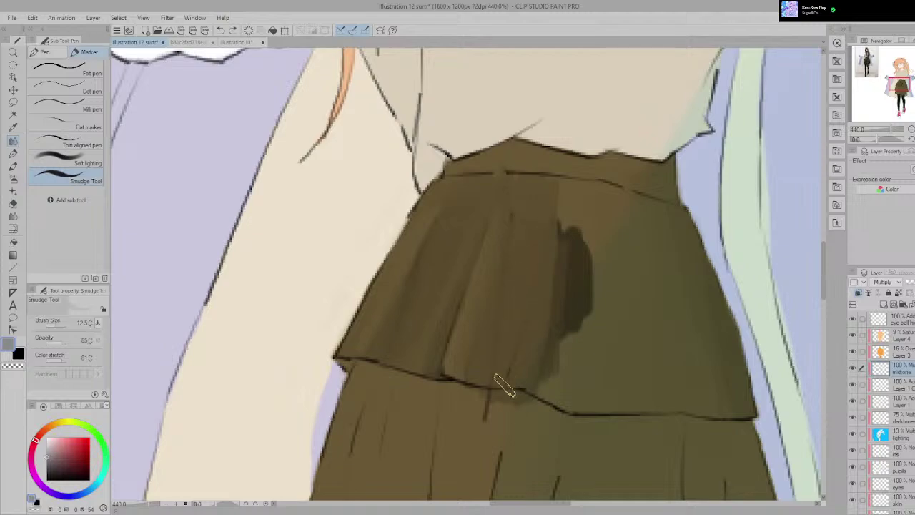
scroll(541, 347, down, 3)
scroll(558, 365, down, 2)
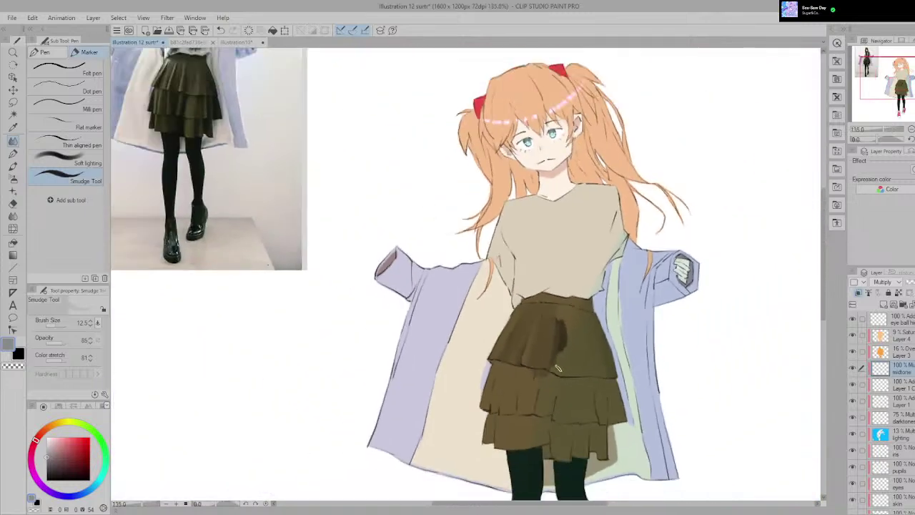
scroll(557, 368, up, 4)
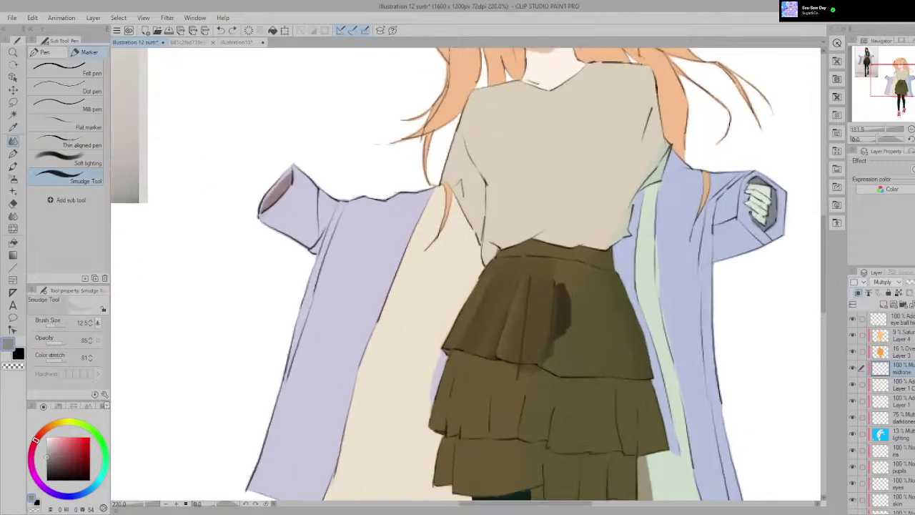
scroll(514, 343, up, 3)
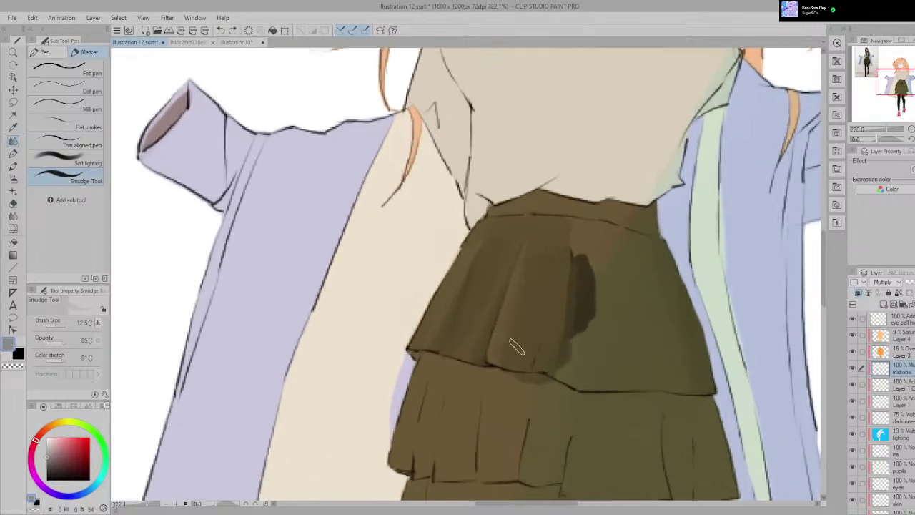
key(p)
key(])
key(])
key(])
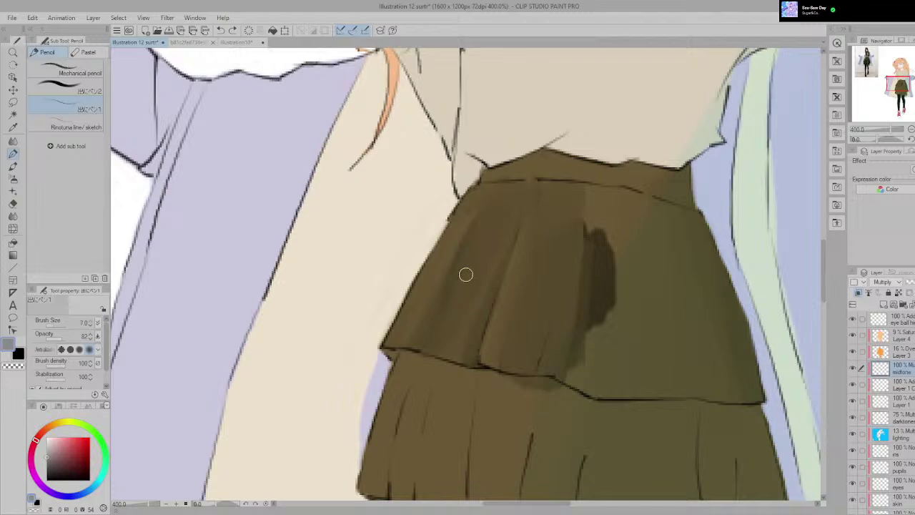
drag(543, 220, 521, 362)
Step: Paint a near-vertical fold line down the middle of the upper skirt tier past its hem with the Milli pen at size 5.8
key(j)
click(68, 105)
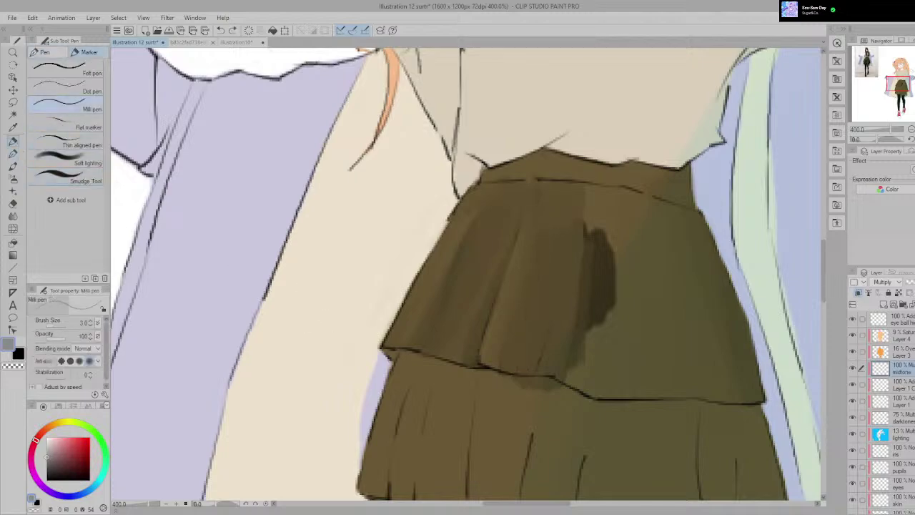
drag(545, 215, 527, 369)
key(ctrl+z)
mouse_move(465, 274)
mouse_down()
mouse_move(498, 273)
mouse_move(468, 275)
mouse_up()
drag(542, 222, 508, 431)
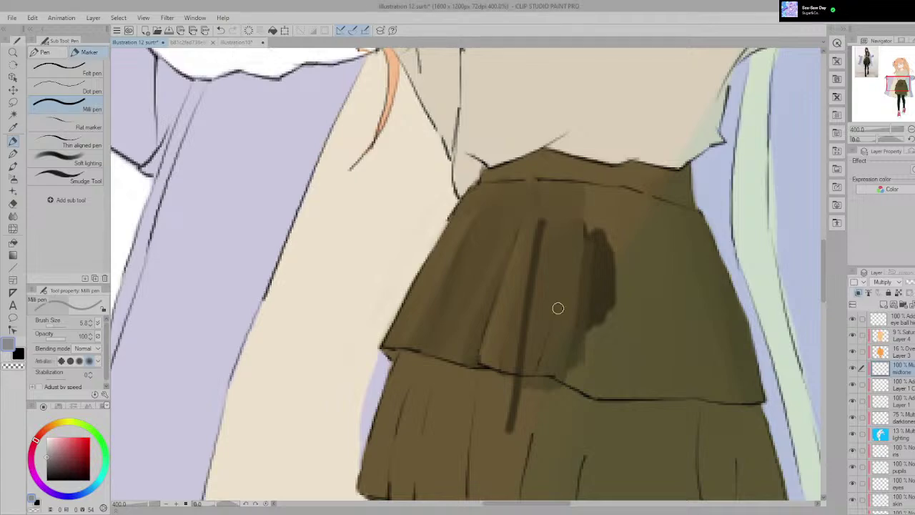
Step: Blend the fold line into the upper skirt tier up toward the waistband with the Smudge Tool at size 12.5
click(82, 176)
drag(554, 234, 548, 421)
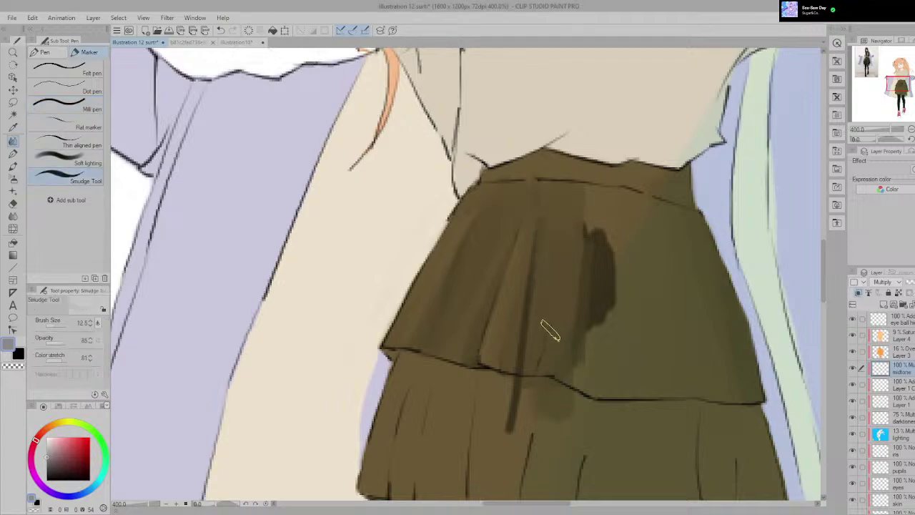
mouse_move(543, 322)
mouse_down()
mouse_move(545, 249)
mouse_move(547, 370)
mouse_move(541, 235)
mouse_move(508, 427)
mouse_up()
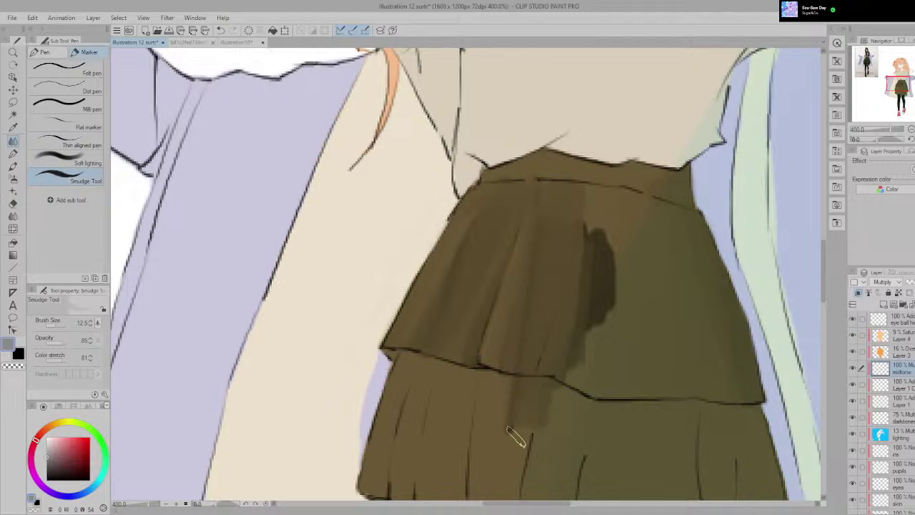
key(ctrl+z)
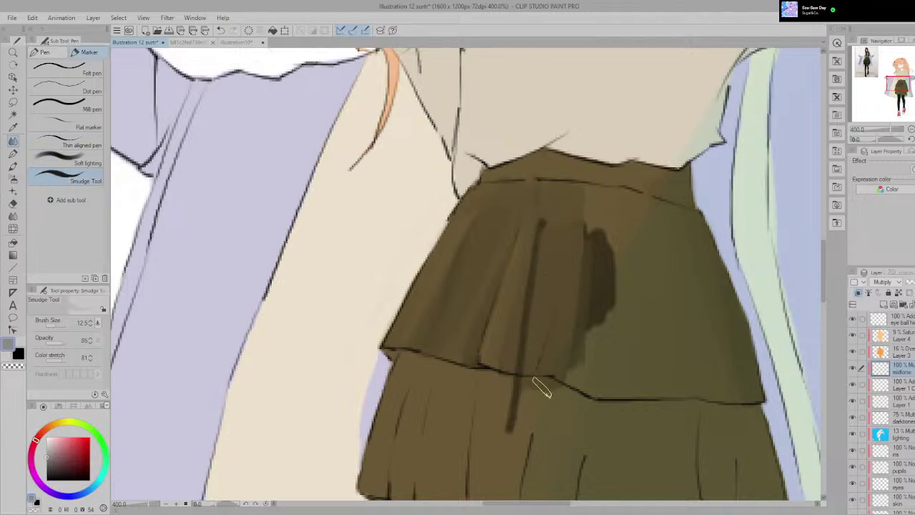
mouse_move(536, 400)
mouse_down()
mouse_move(547, 255)
mouse_move(559, 266)
mouse_up()
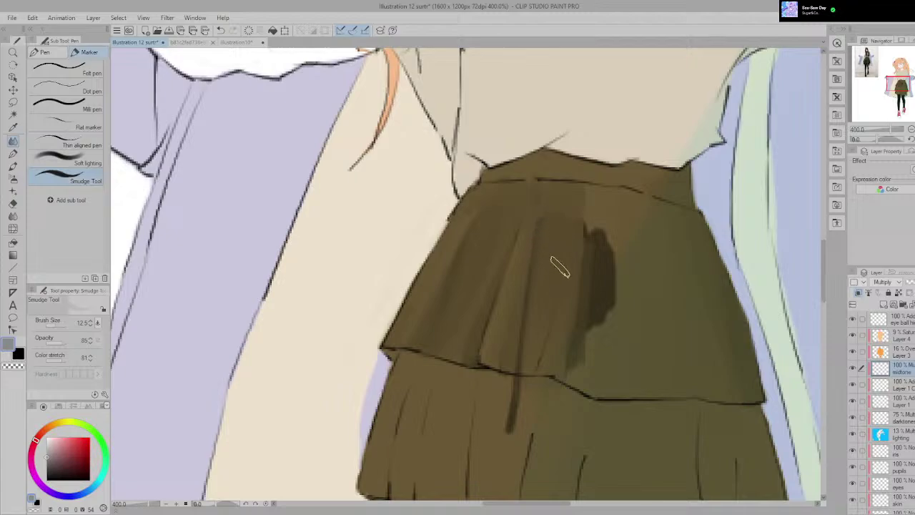
Step: Erase the fold line and shading that spill below the upper tier's hem with the Rough eraser at size 4.5
scroll(608, 262, down, 4)
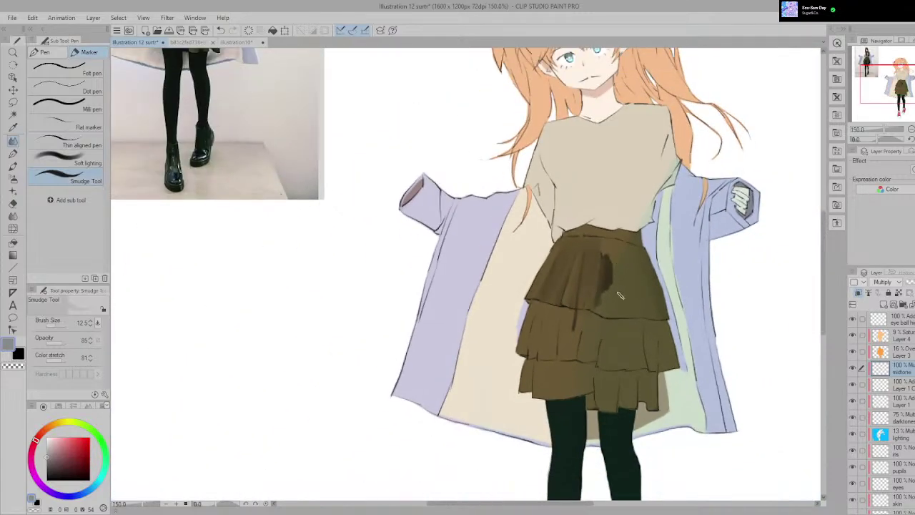
scroll(619, 296, down, 2)
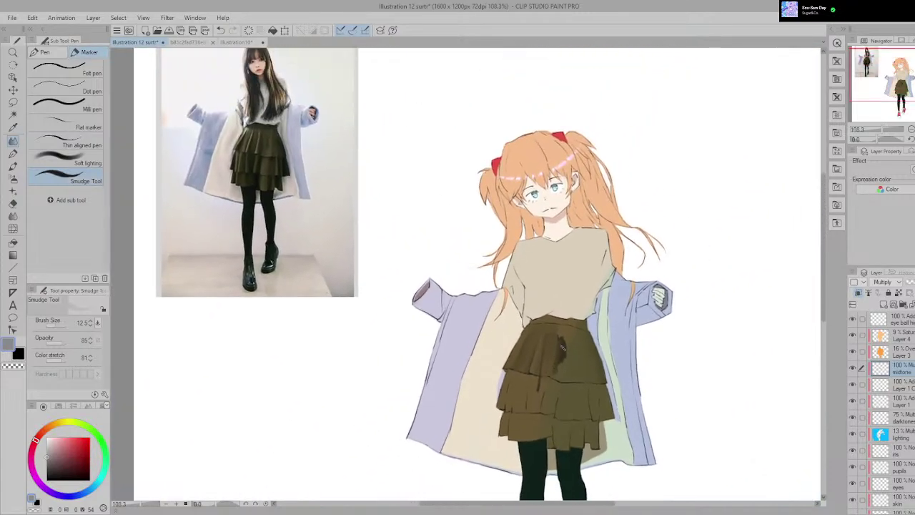
scroll(562, 348, up, 6)
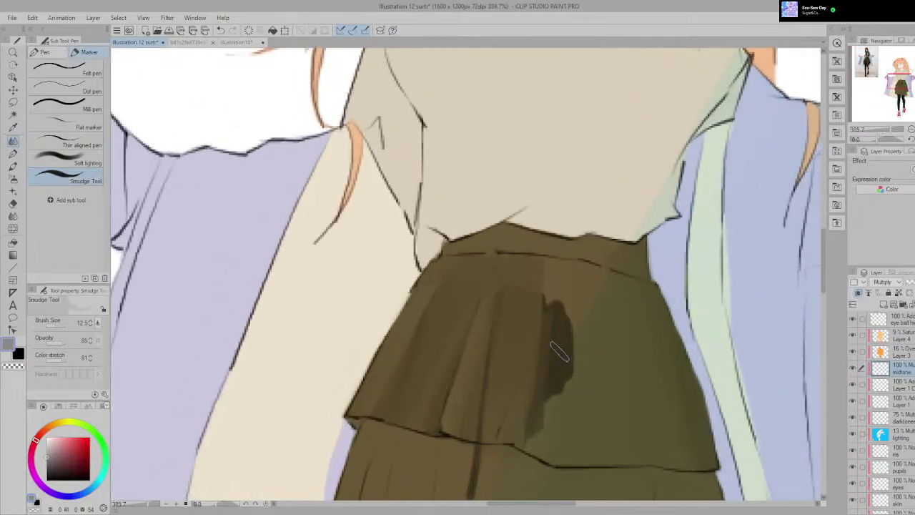
key(e)
drag(548, 408, 572, 336)
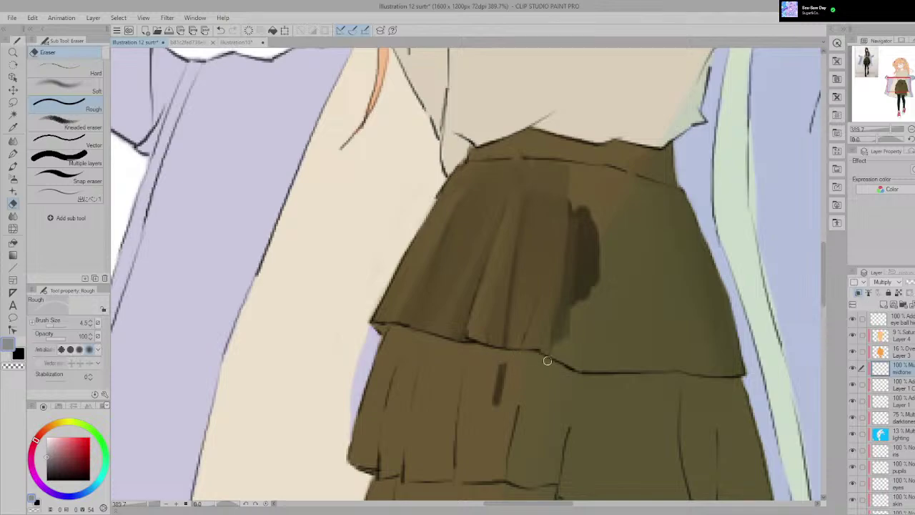
mouse_move(500, 368)
mouse_down()
mouse_move(490, 401)
mouse_move(509, 367)
mouse_move(494, 389)
mouse_up()
Step: Set the Smudge Tool to size 3.5 and smooth the fold line's lower end at the upper tier's hem
scroll(524, 358, down, 5)
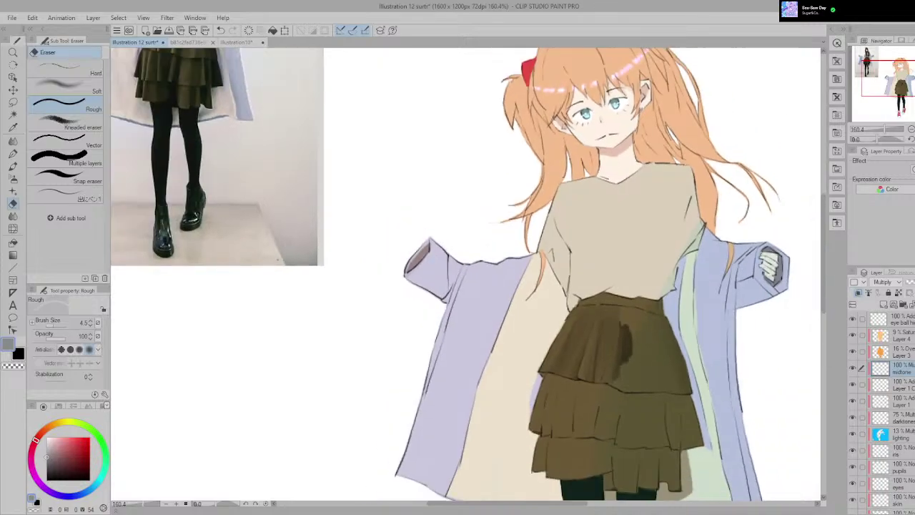
drag(116, 49, 190, 110)
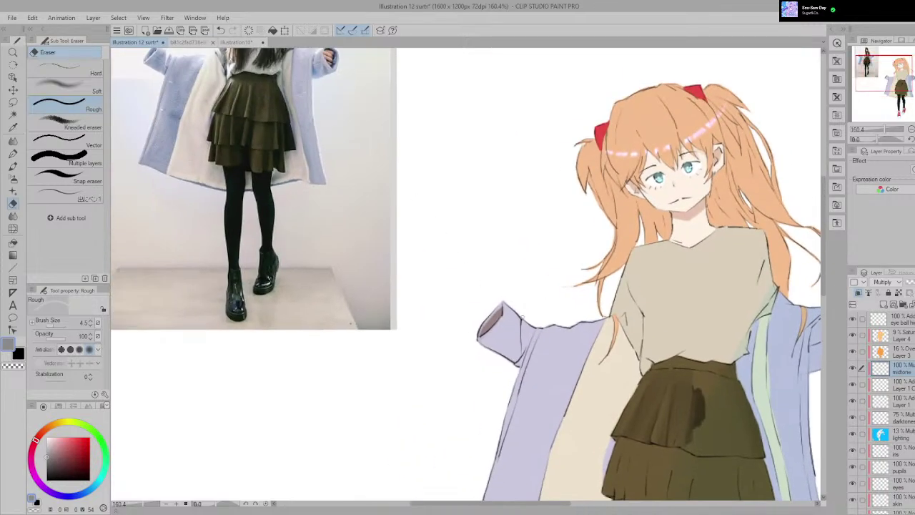
scroll(602, 375, up, 3)
key(p)
scroll(702, 398, up, 1)
drag(780, 450, 461, 236)
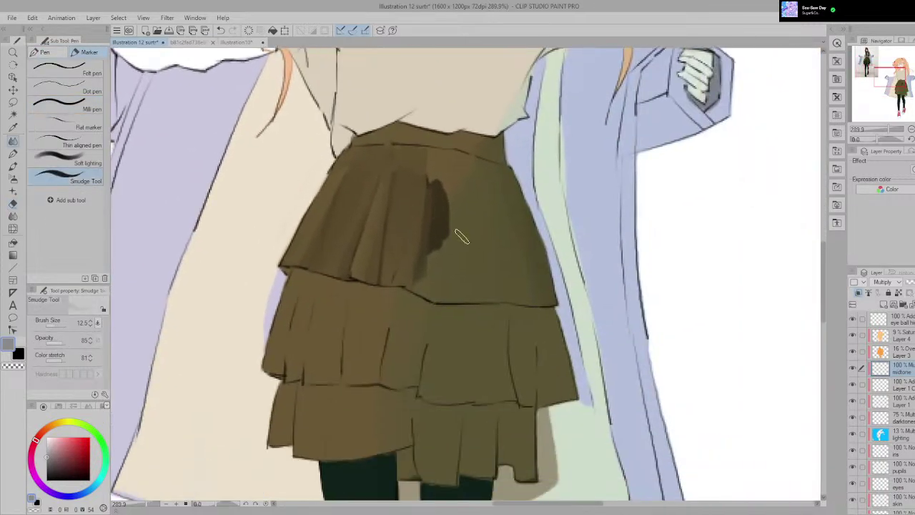
scroll(461, 237, up, 4)
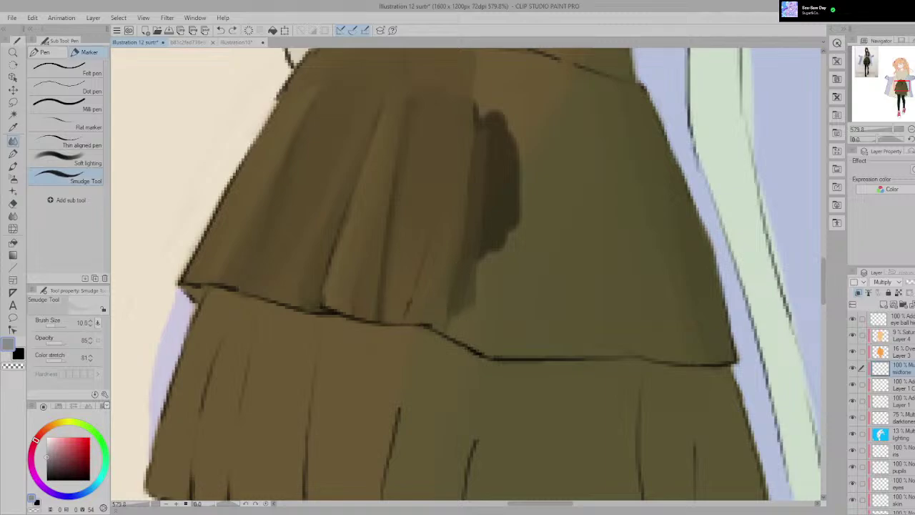
scroll(415, 347, down, 2)
scroll(400, 339, up, 2)
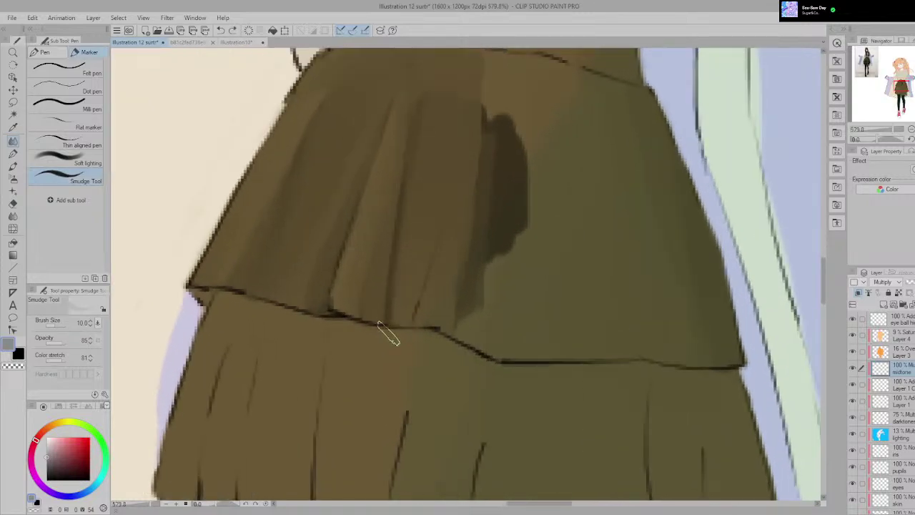
click(52, 325)
key(bracketright)
key(bracketright)
key(bracketright)
key(bracketleft)
drag(391, 311, 401, 318)
Step: Erase a lighter diagonal fold strip along the dark patch's left side on the upper tier with the Rough eraser at size 4.5
scroll(422, 279, down, 5)
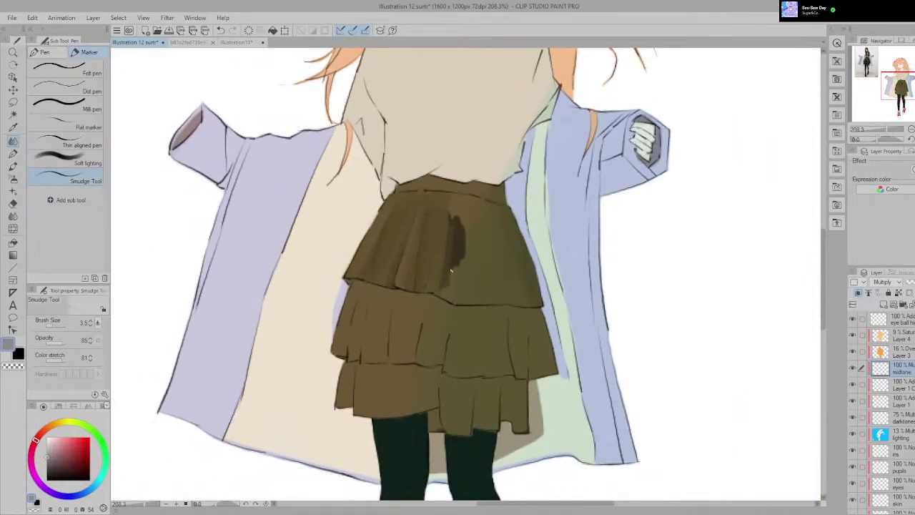
key(e)
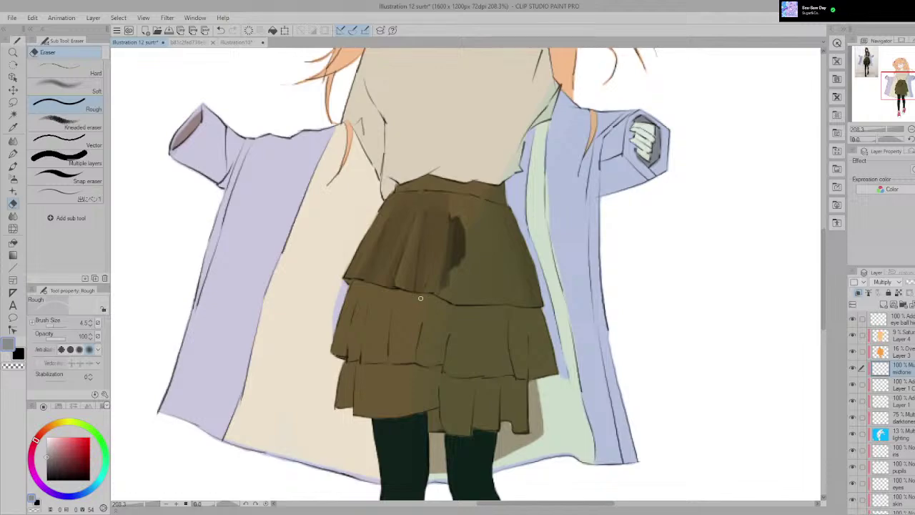
scroll(427, 295, down, 4)
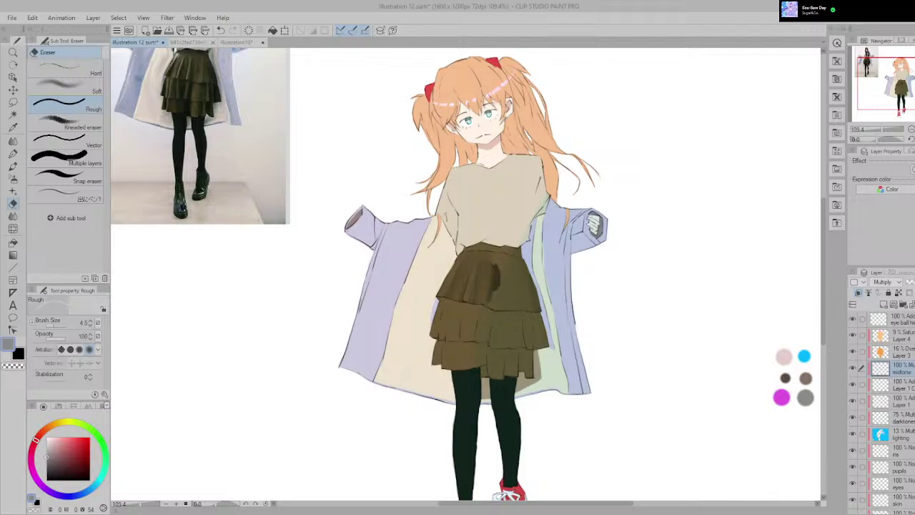
key(p)
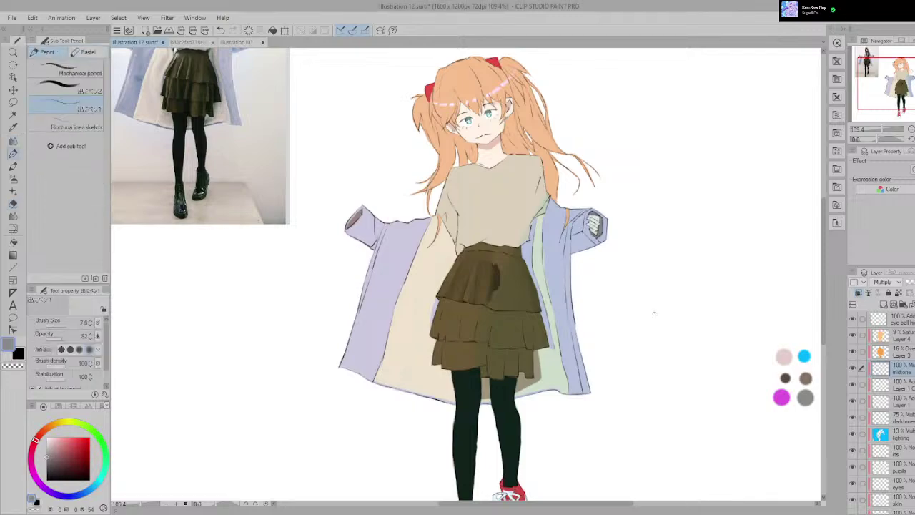
key(p)
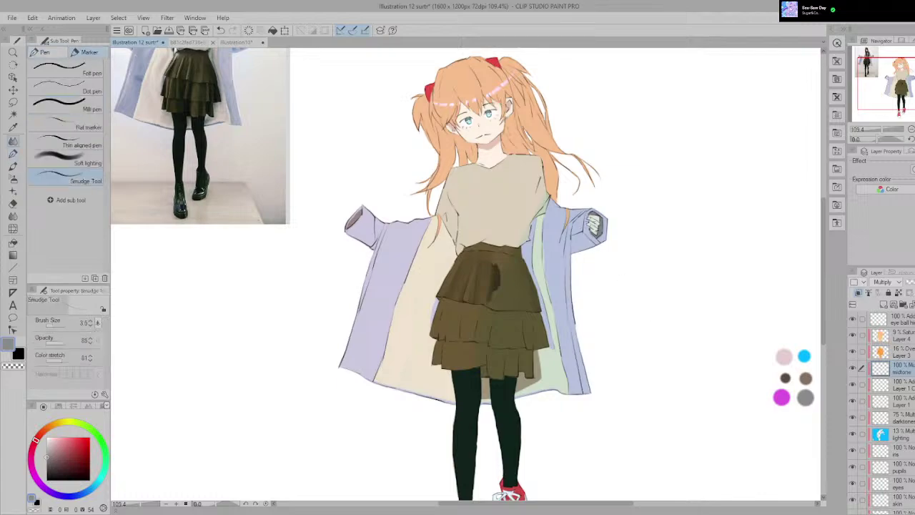
drag(469, 248, 481, 263)
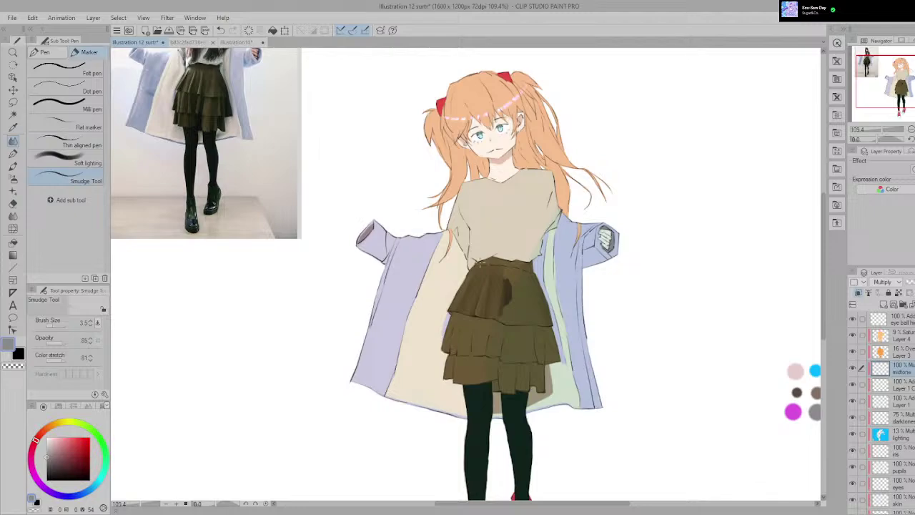
scroll(480, 264, up, 5)
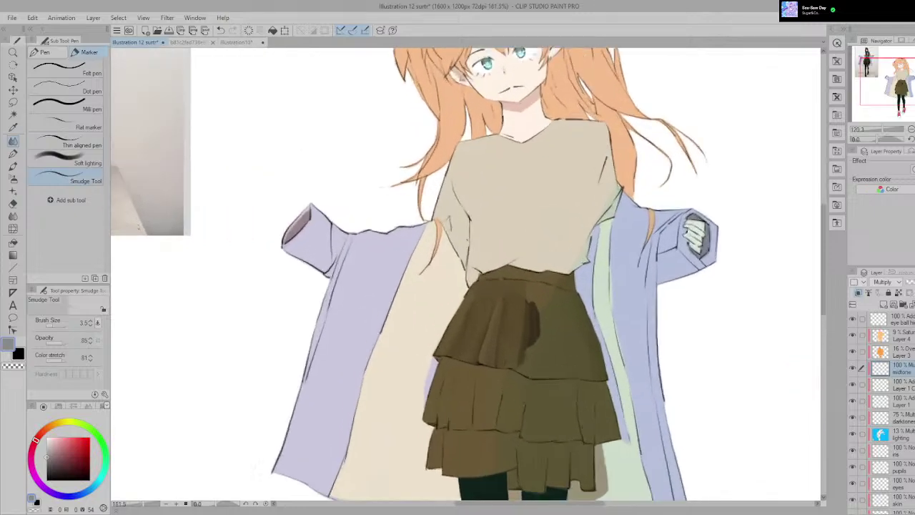
key(e)
scroll(526, 355, up, 2)
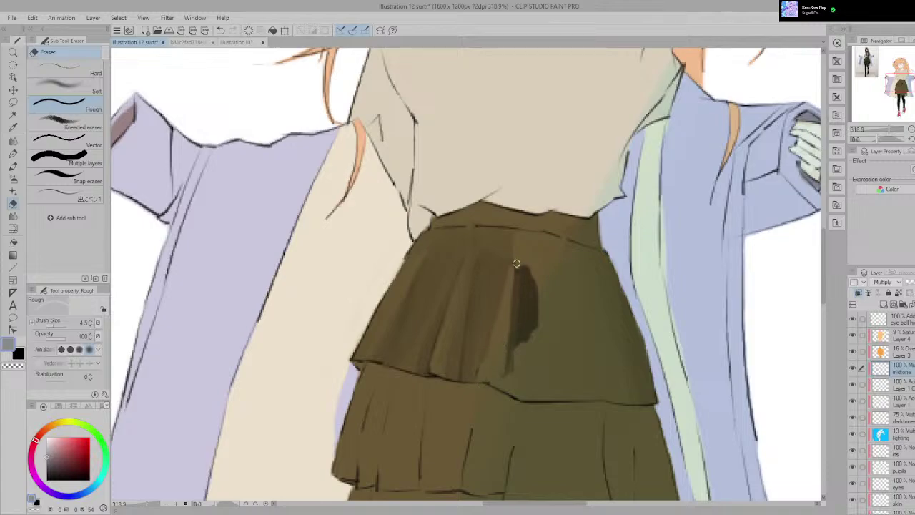
drag(516, 263, 510, 306)
Step: Blend the dark patch's lower left edge down to the upper tier's hem with the Smudge Tool at size 3.5
scroll(526, 288, down, 5)
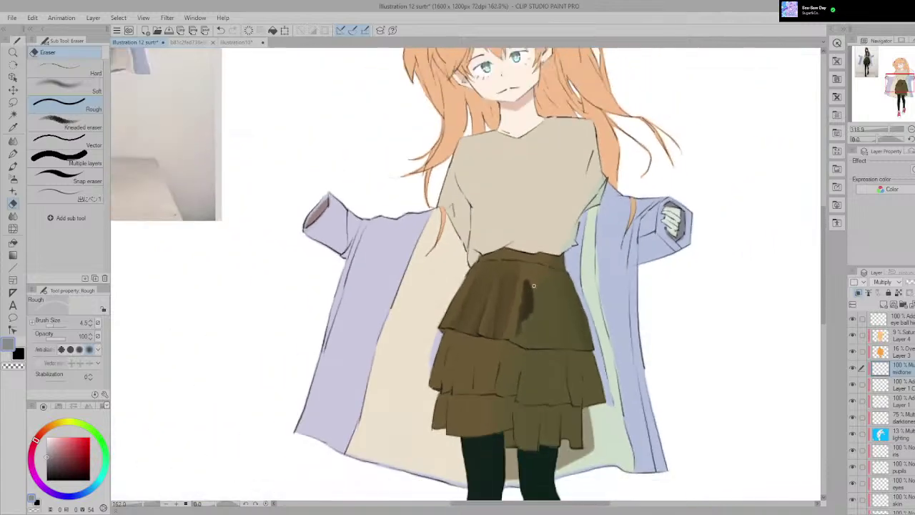
drag(511, 231, 590, 339)
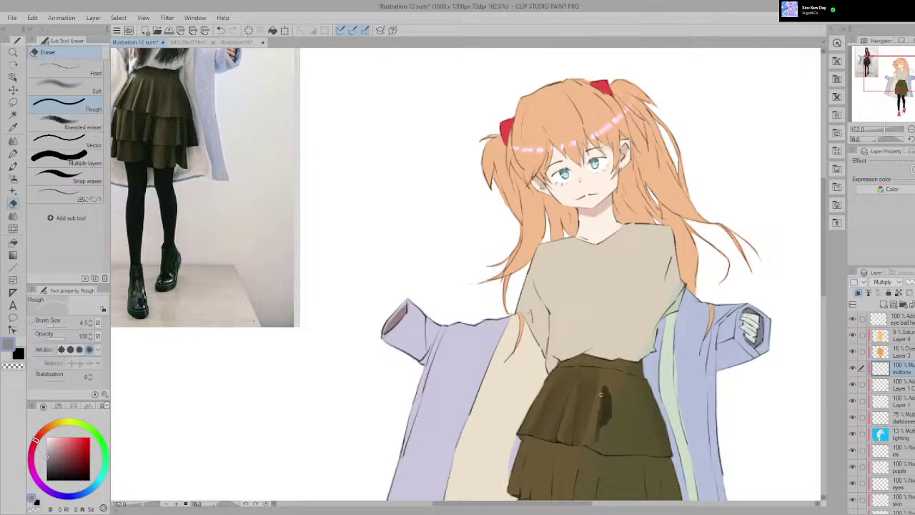
mouse_move(589, 339)
mouse_down()
mouse_move(568, 294)
mouse_move(609, 353)
mouse_move(567, 281)
mouse_up()
scroll(606, 377, up, 9)
scroll(586, 404, down, 1)
key(p)
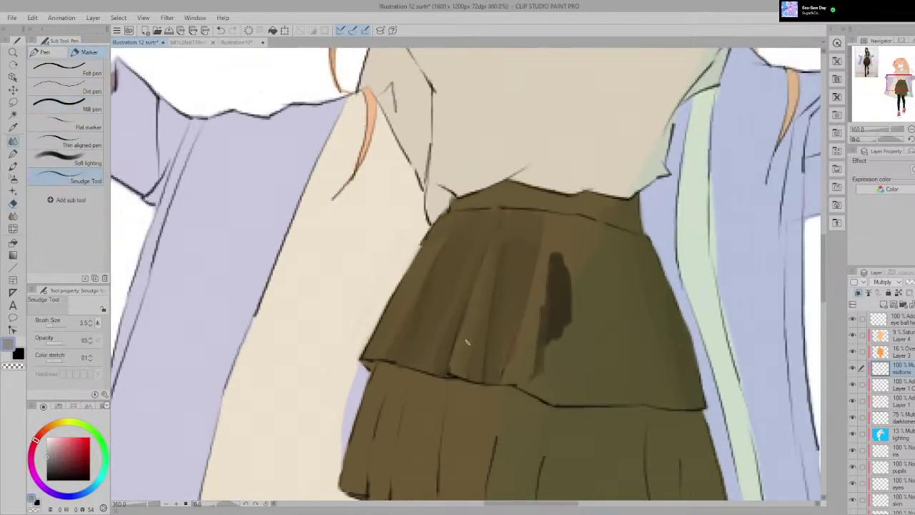
drag(514, 330, 459, 289)
drag(486, 259, 477, 319)
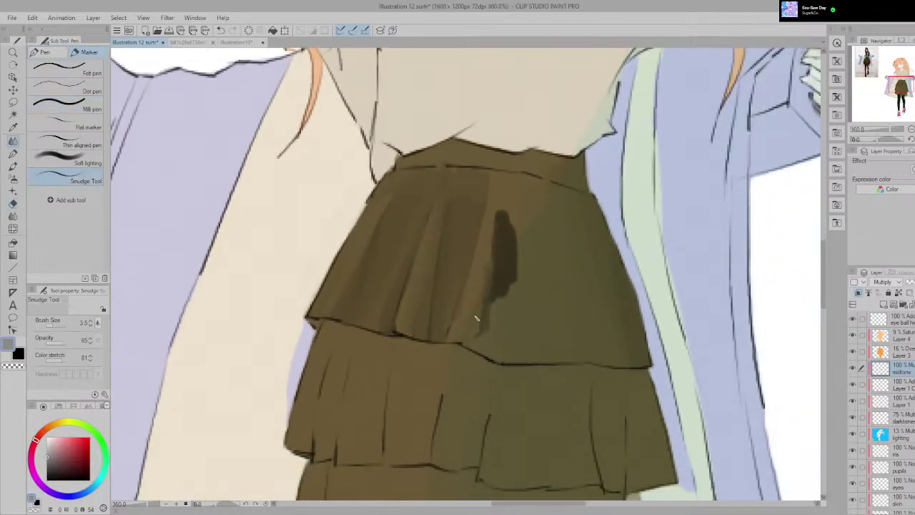
key(ctrl+z)
scroll(479, 323, up, 3)
scroll(477, 323, up, 1)
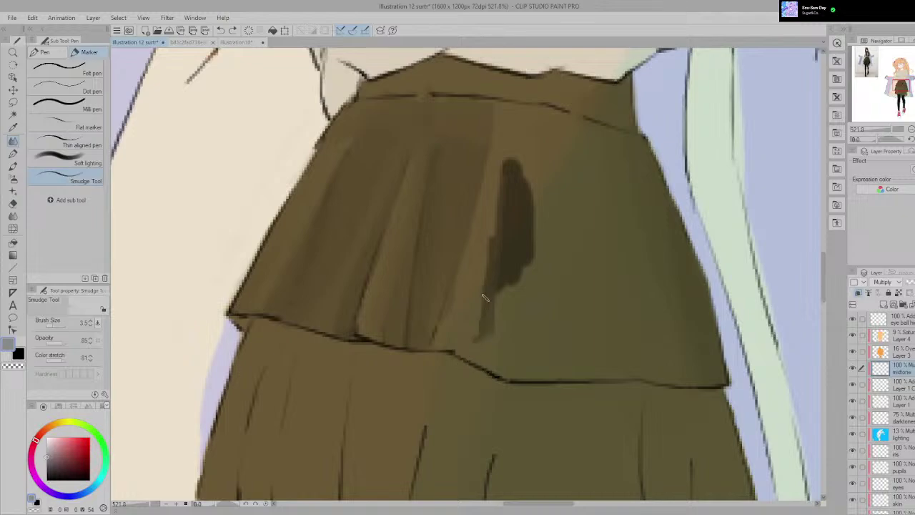
drag(493, 259, 463, 348)
drag(497, 227, 455, 357)
Step: Smooth the dark patch's left edge on the upper tier and stretch its top toward the waistband with the Smudge Tool at size 3.5
mouse_move(499, 184)
mouse_down()
mouse_move(483, 284)
mouse_move(505, 154)
mouse_up()
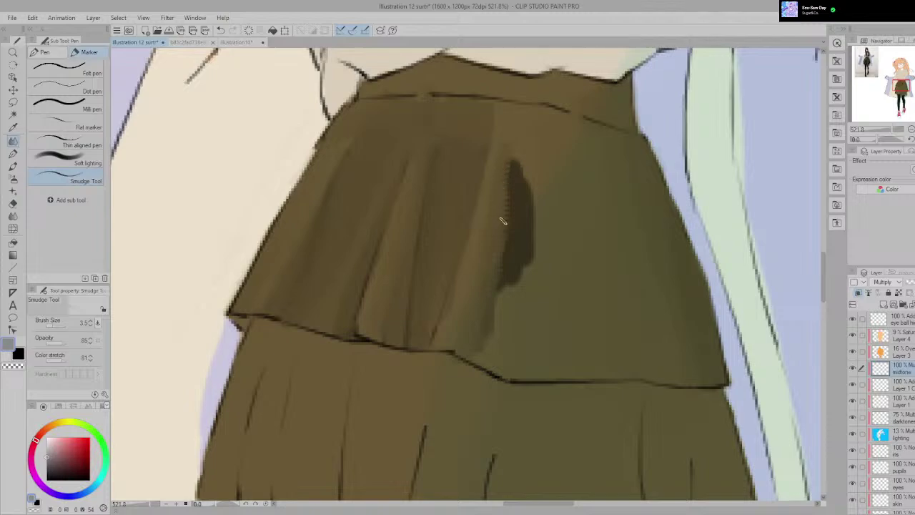
mouse_move(503, 221)
mouse_down()
mouse_move(489, 198)
mouse_move(501, 215)
mouse_move(495, 286)
mouse_up()
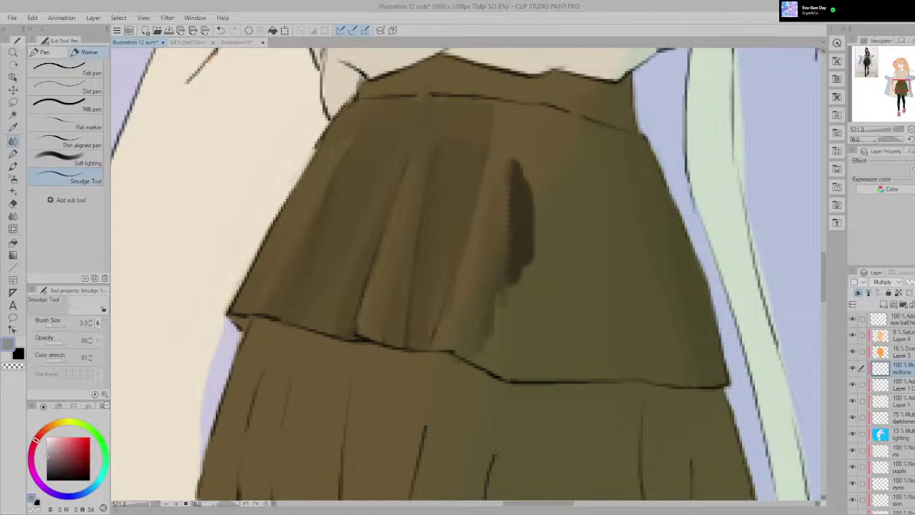
drag(507, 203, 484, 306)
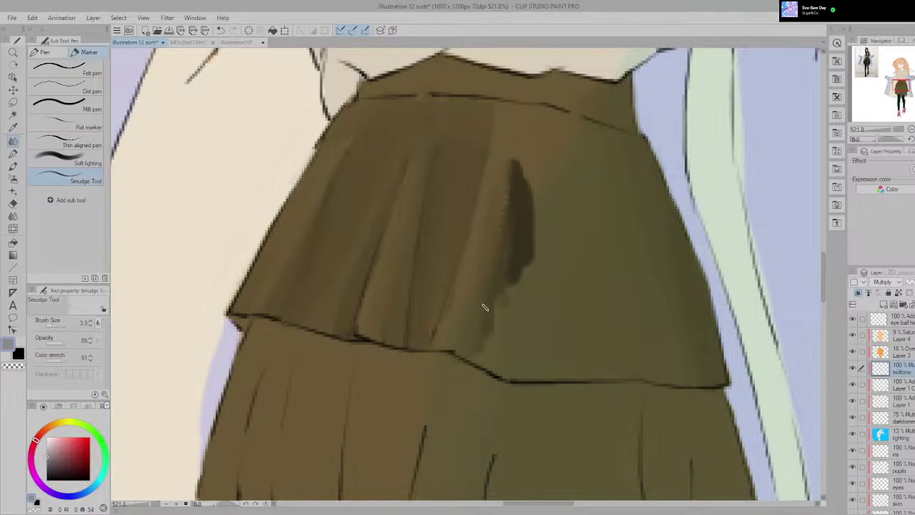
key(ctrl+z)
key(ctrl+z)
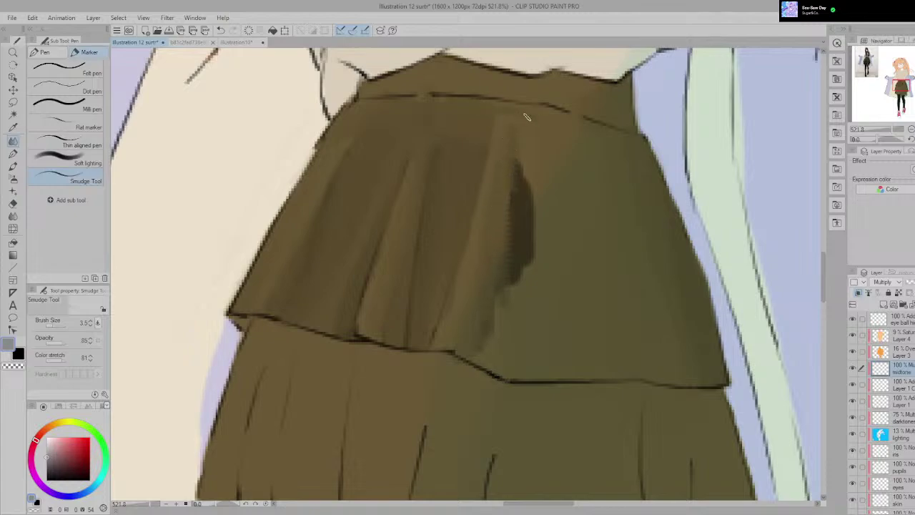
Step: Compare the upper tier's fold shading with the skirt in the reference photo at full-figure and close-up views
scroll(547, 133, down, 8)
drag(551, 135, 613, 235)
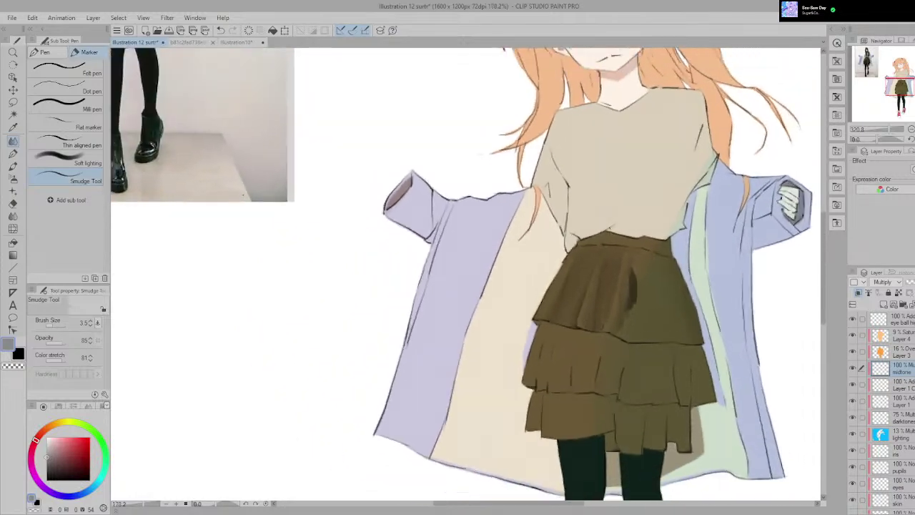
scroll(613, 235, down, 2)
scroll(543, 275, down, 2)
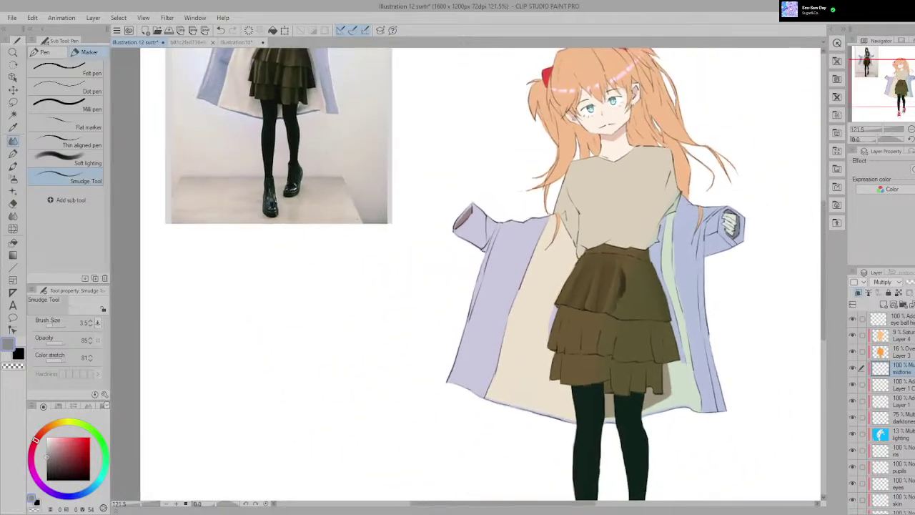
scroll(422, 326, up, 3)
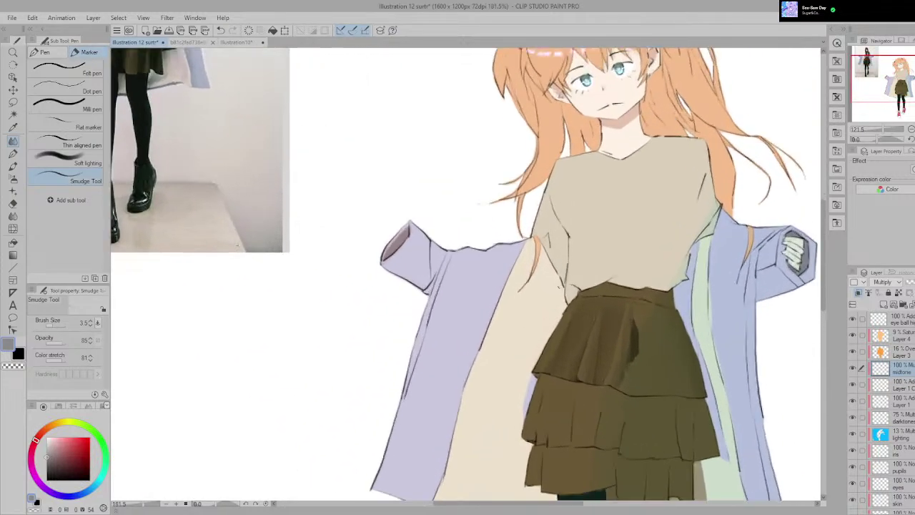
scroll(422, 326, up, 4)
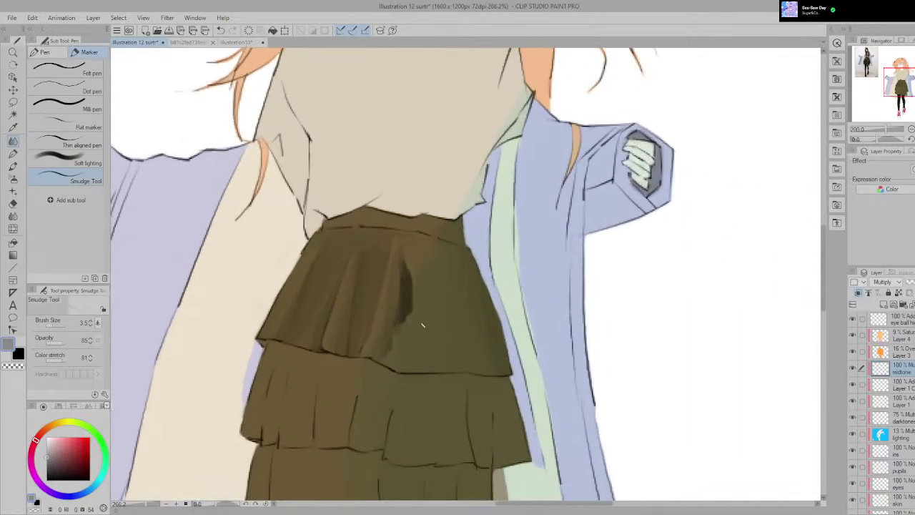
scroll(378, 246, up, 2)
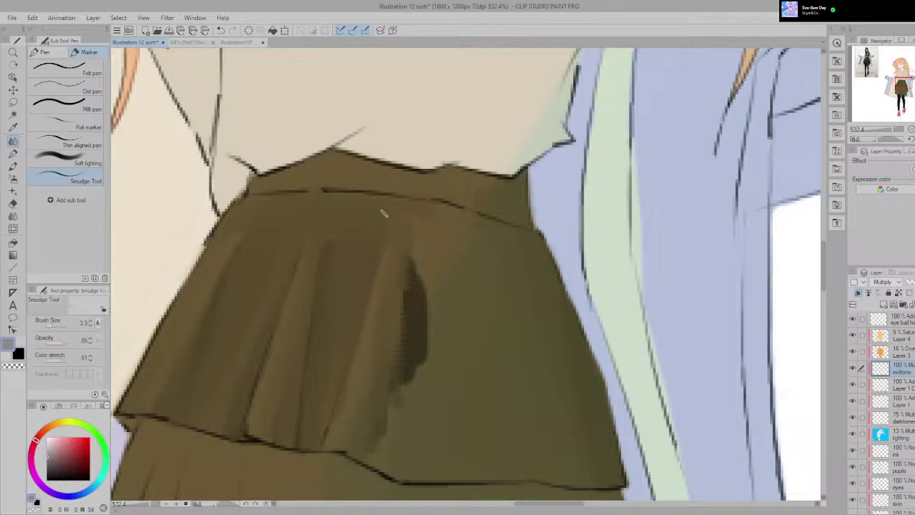
scroll(379, 271, down, 5)
drag(379, 271, 518, 296)
scroll(484, 285, down, 4)
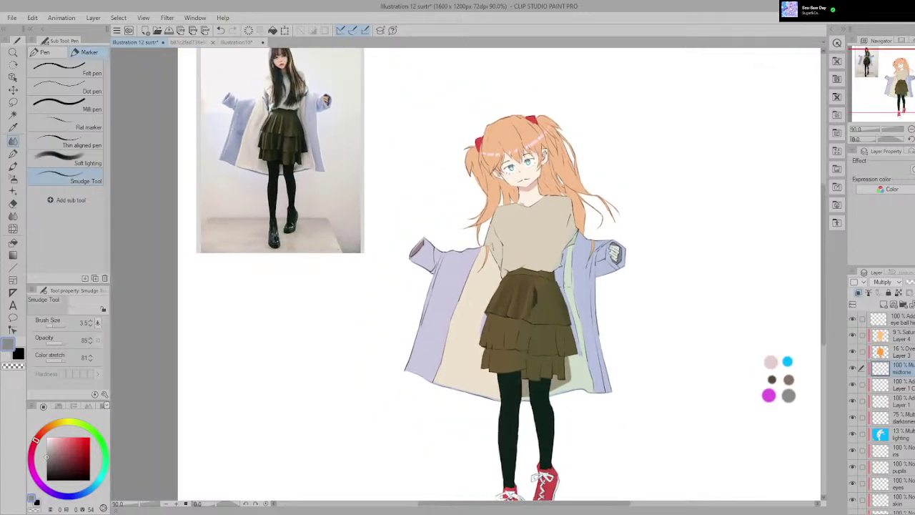
scroll(518, 296, up, 1)
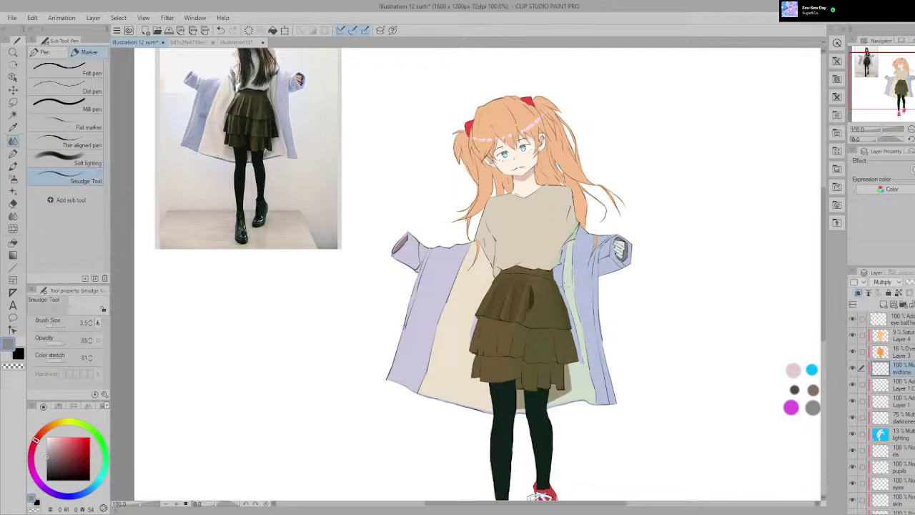
scroll(357, 142, up, 3)
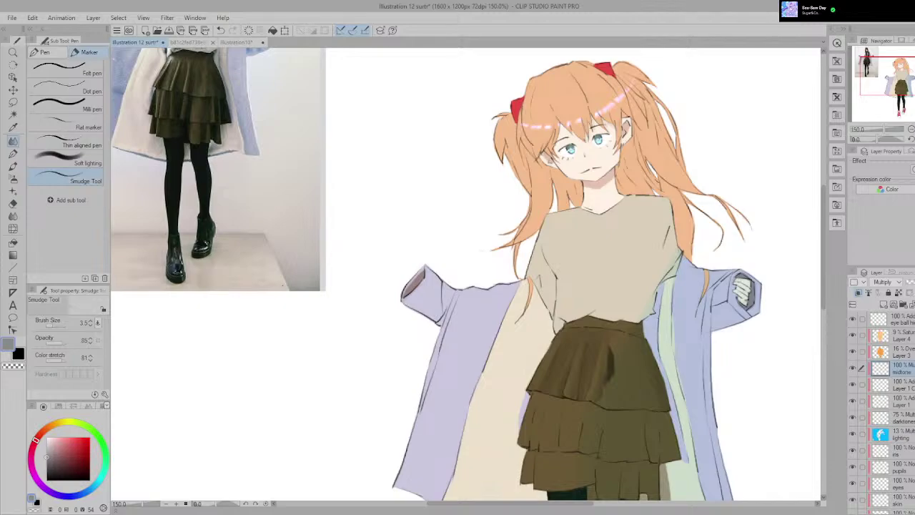
scroll(579, 279, up, 5)
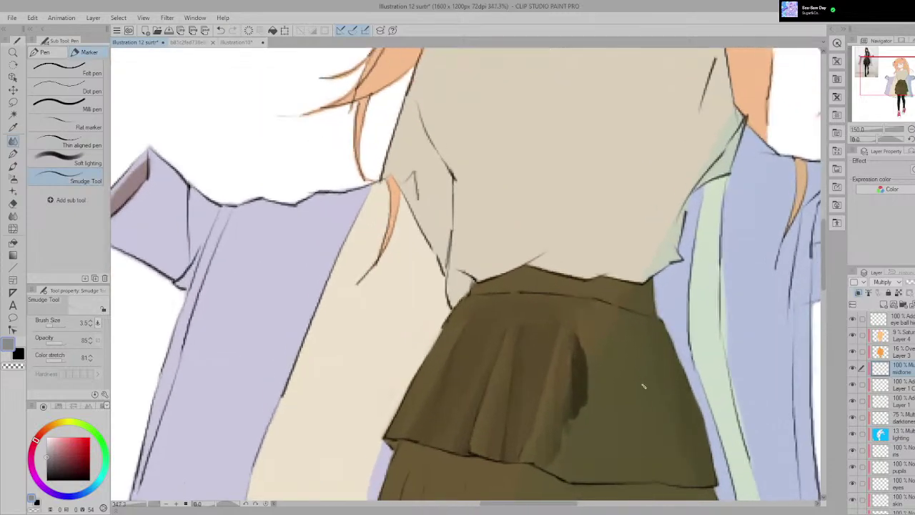
Step: Narrow the dark patch on the upper tier with the Rough eraser at size 4.5 and blend its edges with the Smudge Tool
key(e)
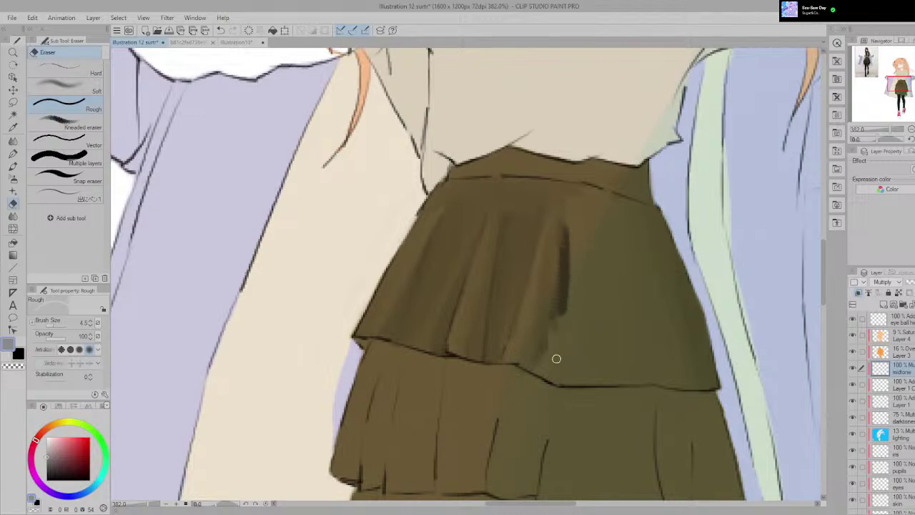
key(p)
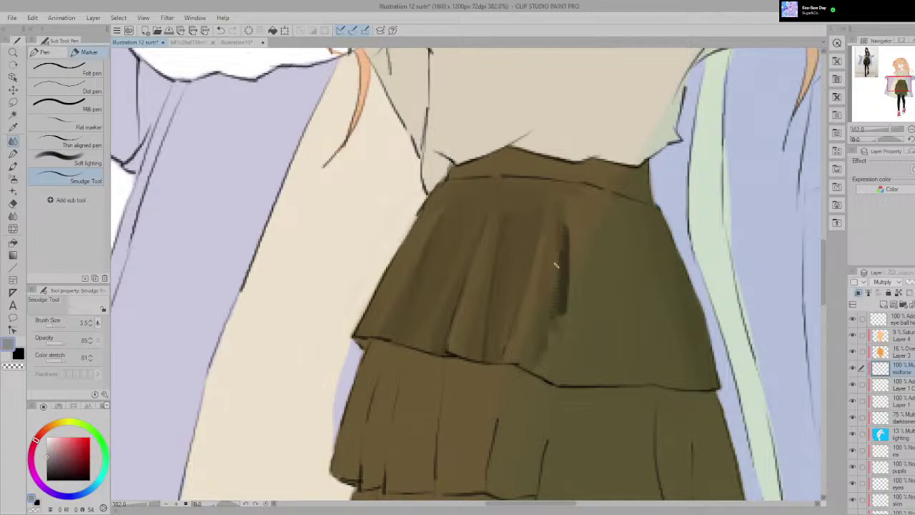
drag(564, 227, 558, 333)
mouse_move(569, 228)
mouse_down()
mouse_move(552, 360)
mouse_move(569, 283)
mouse_up()
Step: Erase the rest of the dark patch down to a thin fold shadow and smudge the shading across the fold's upper end
key(e)
drag(567, 223, 557, 344)
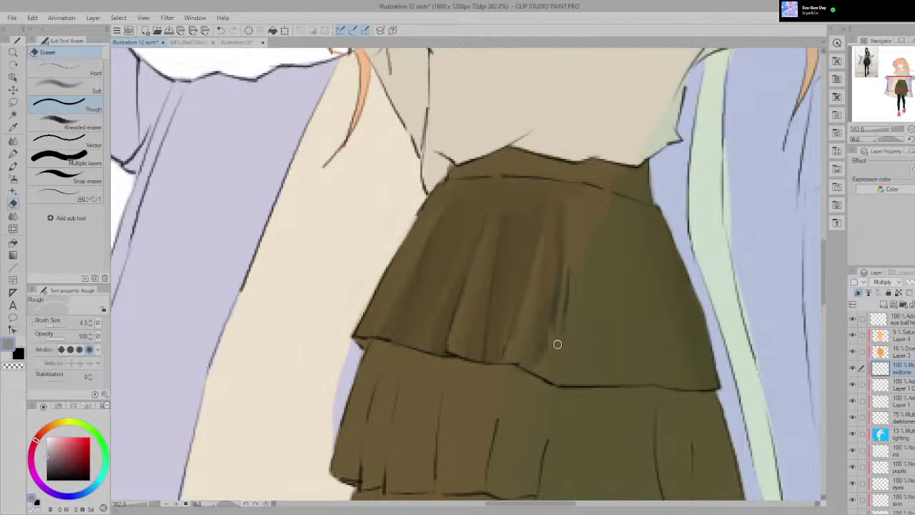
drag(566, 249, 564, 341)
scroll(574, 265, up, 3)
key(p)
drag(573, 207, 547, 208)
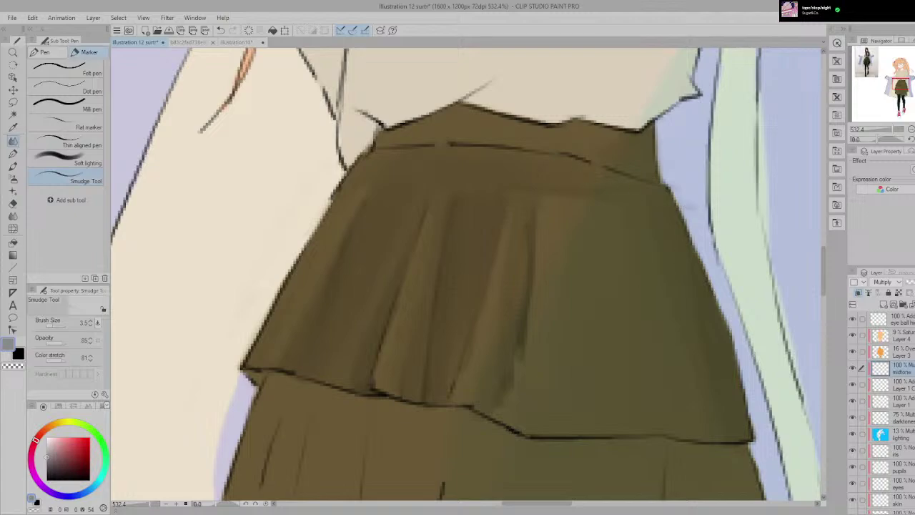
Step: Check the thinned fold shadow on the upper tier against the reference photo's skirt folds
scroll(586, 280, down, 5)
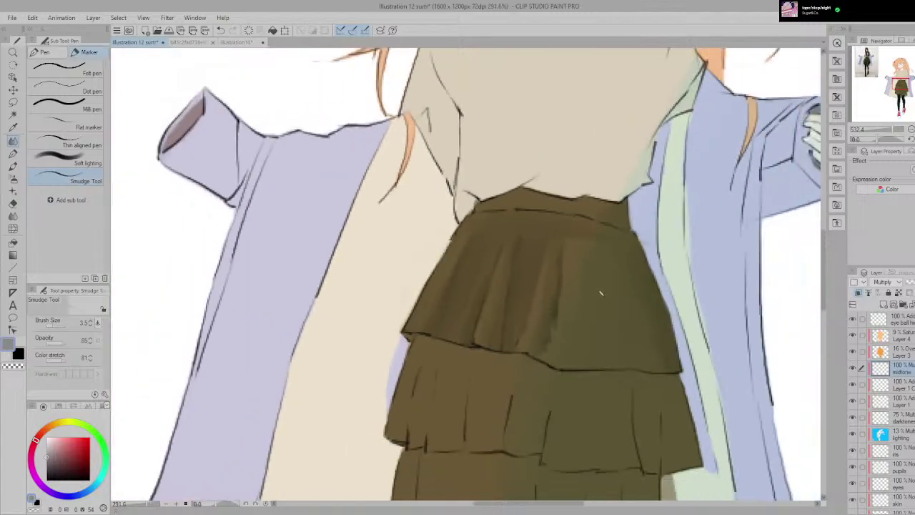
drag(271, 211, 364, 308)
scroll(377, 275, down, 1)
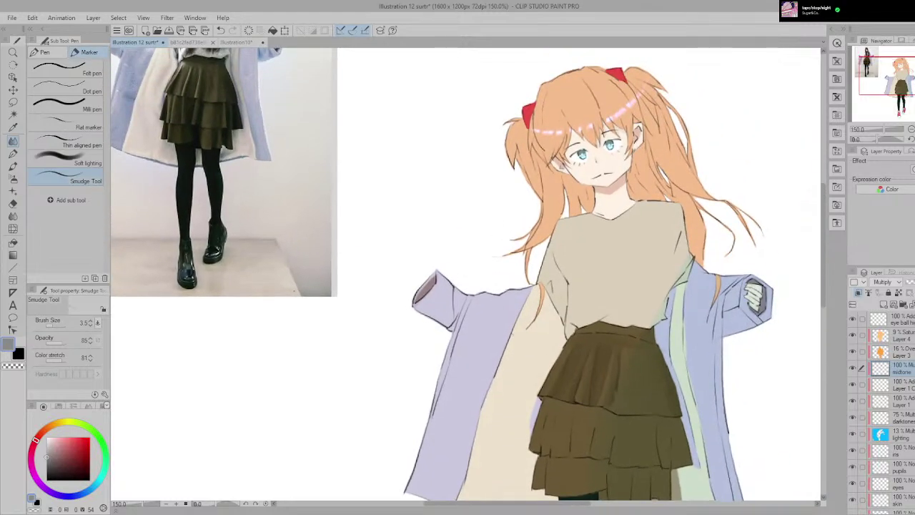
scroll(606, 335, up, 6)
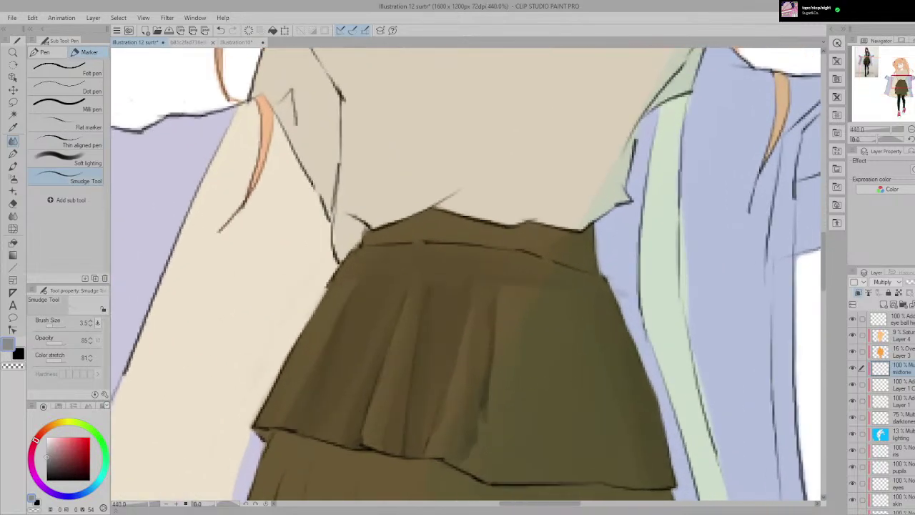
scroll(522, 280, up, 1)
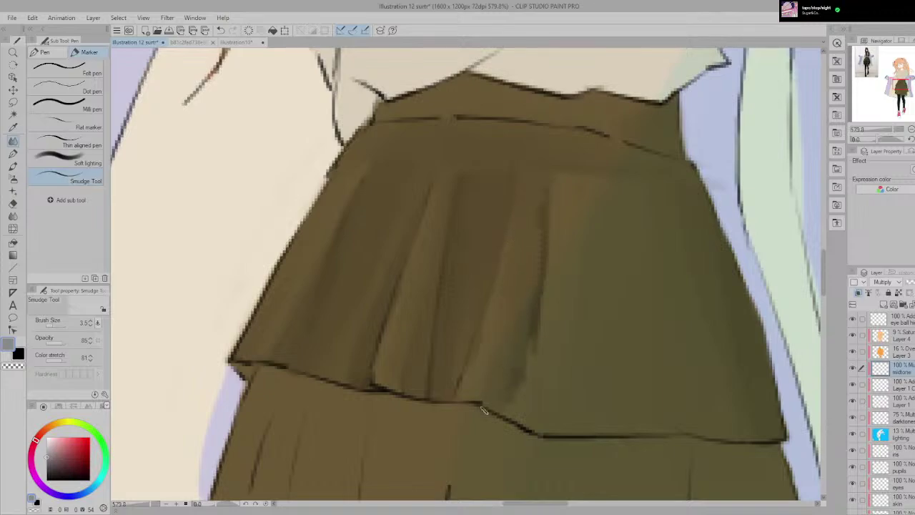
scroll(533, 357, down, 8)
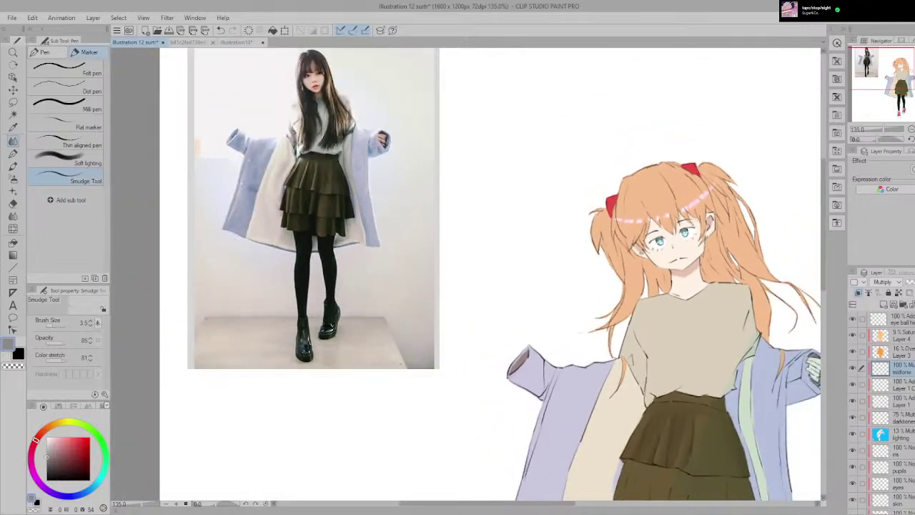
scroll(465, 275, up, 7)
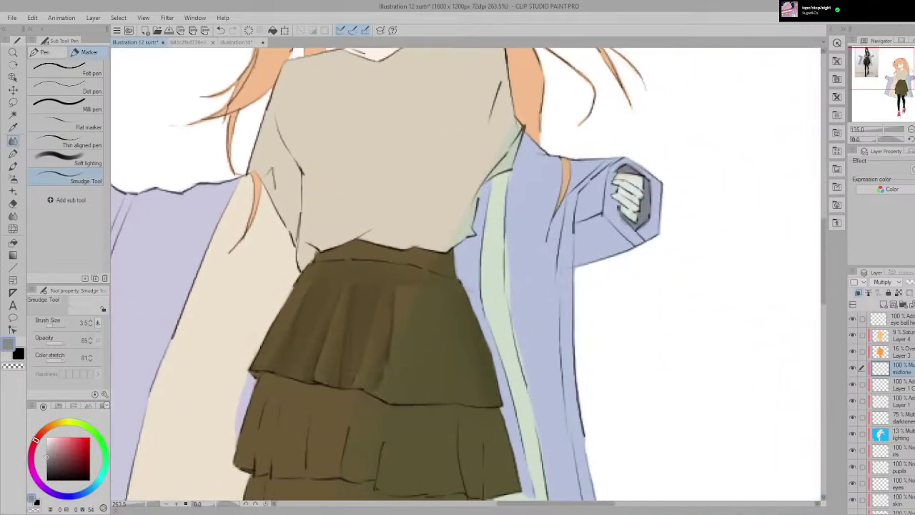
scroll(368, 276, up, 6)
Step: Try a fold line rising from the upper tier's hem beside the thin fold shadow with the Milli pen at size 5.8
key(p)
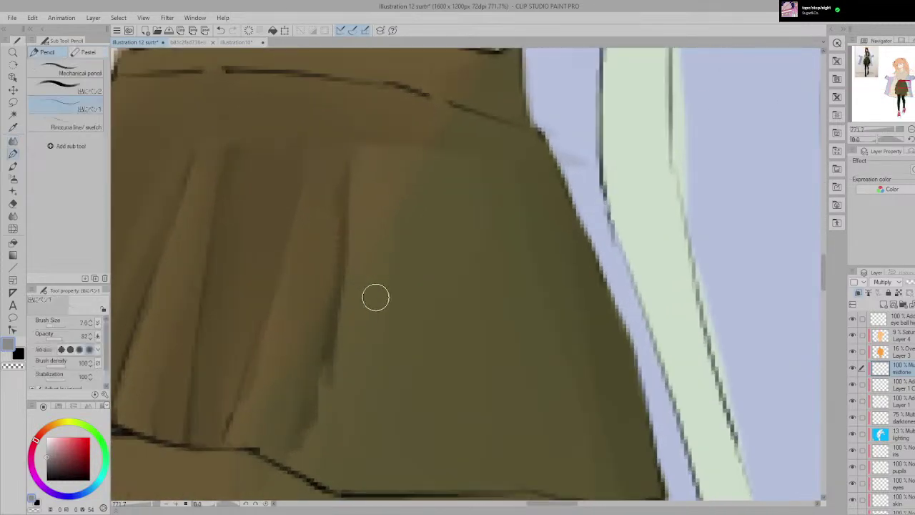
scroll(299, 406, down, 2)
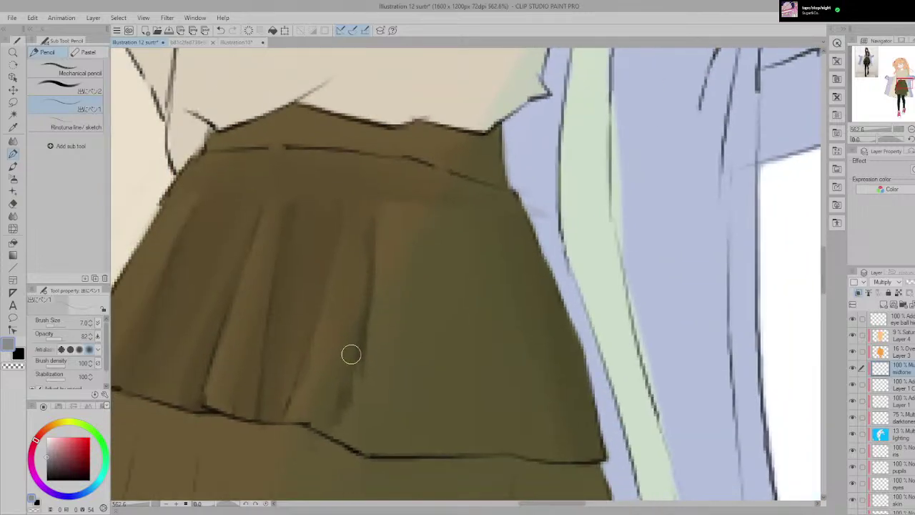
click(13, 166)
click(13, 142)
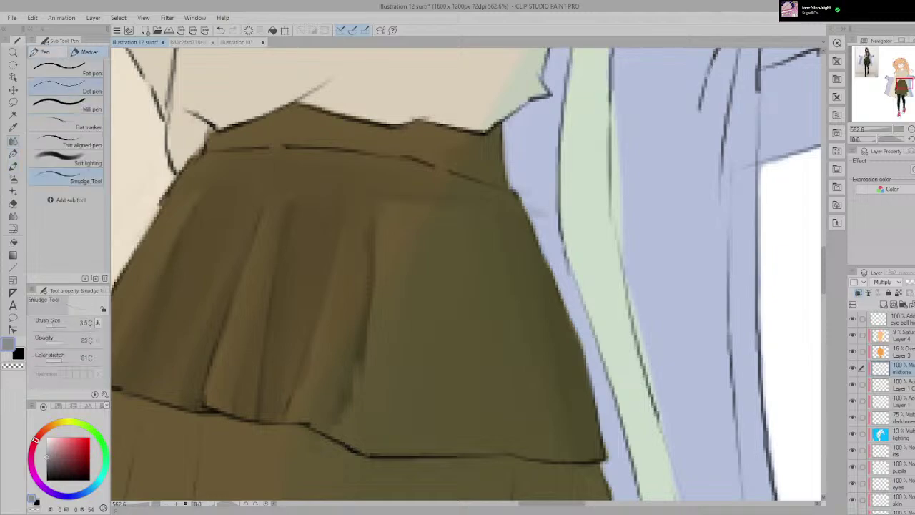
click(66, 105)
drag(355, 446, 355, 347)
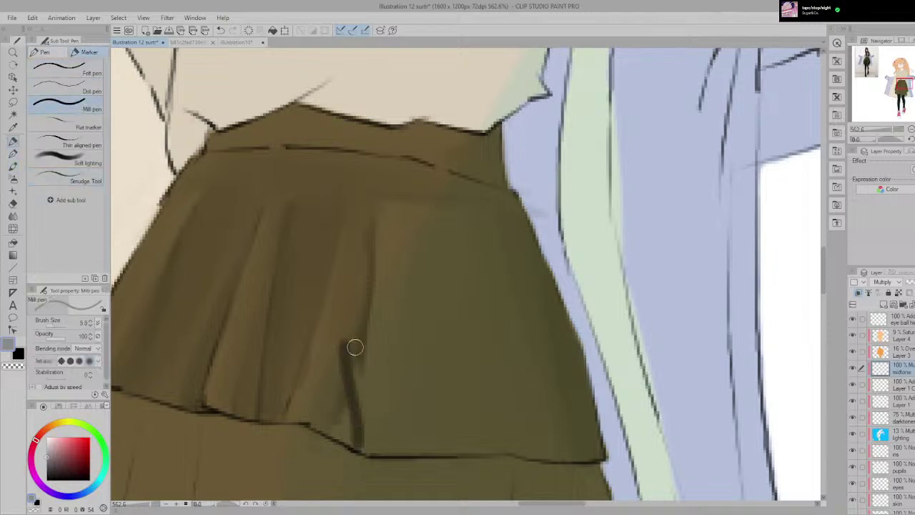
key(ctrl+z)
key(ctrl+z)
mouse_move(347, 455)
mouse_down()
mouse_move(347, 298)
mouse_move(360, 281)
mouse_up()
key(ctrl+z)
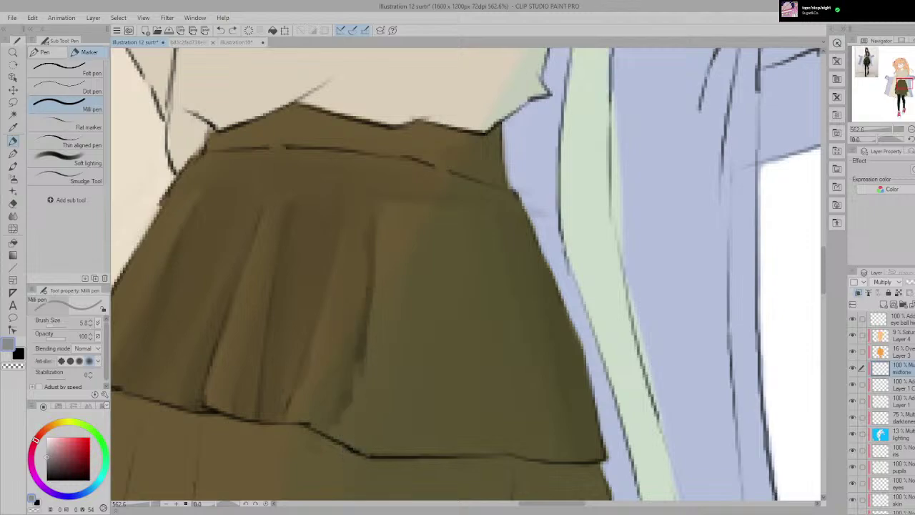
Step: Try a long vertical fold line from below the waistband to the upper tier's hem with the Milli pen at size 5.8
mouse_move(362, 215)
mouse_down()
mouse_move(365, 450)
mouse_move(374, 467)
mouse_up()
key(ctrl+z)
key(ctrl+z)
drag(366, 207, 376, 464)
scroll(414, 445, down, 2)
scroll(414, 445, down, 4)
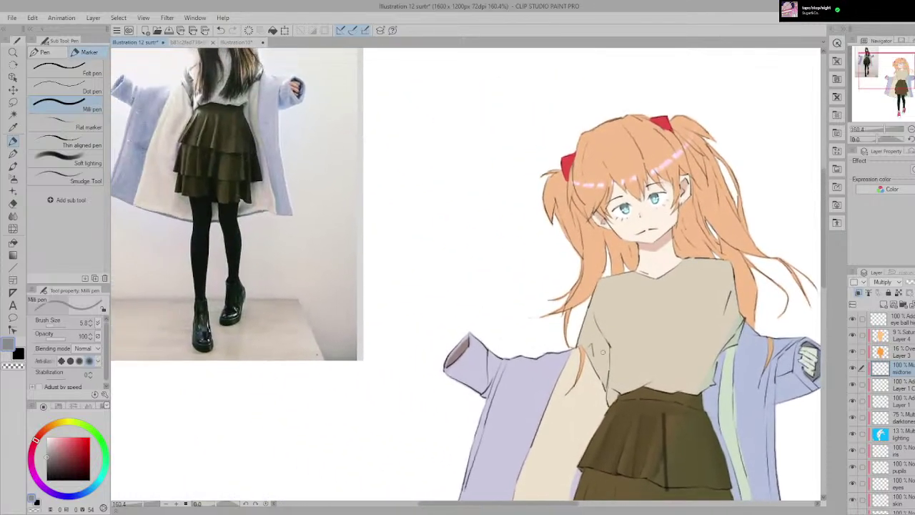
scroll(565, 343, up, 4)
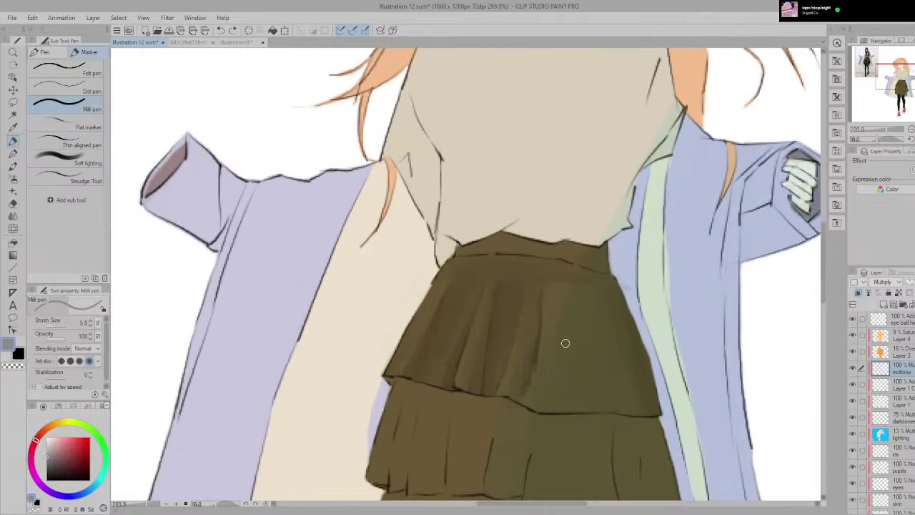
Step: Draw a short fold line from the corner of the upper tier's hem up to the thin fold shadow with the Milli pen at size 5.8
scroll(564, 343, up, 3)
drag(512, 438, 520, 351)
scroll(531, 411, down, 1)
scroll(531, 410, up, 1)
Step: Soften the short fold line above the upper tier's hem with the Smudge Tool at size 3.5
key(e)
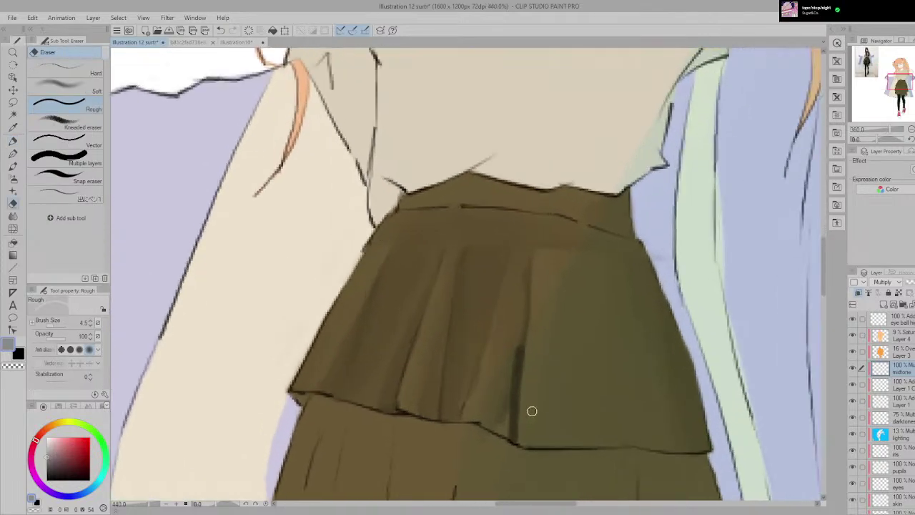
key(p)
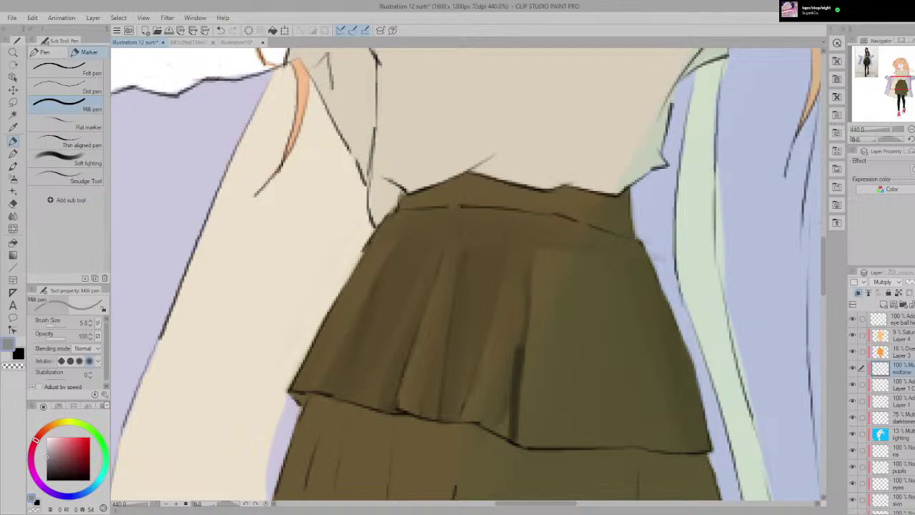
click(74, 178)
mouse_move(514, 381)
mouse_down()
mouse_move(514, 347)
mouse_move(507, 414)
mouse_up()
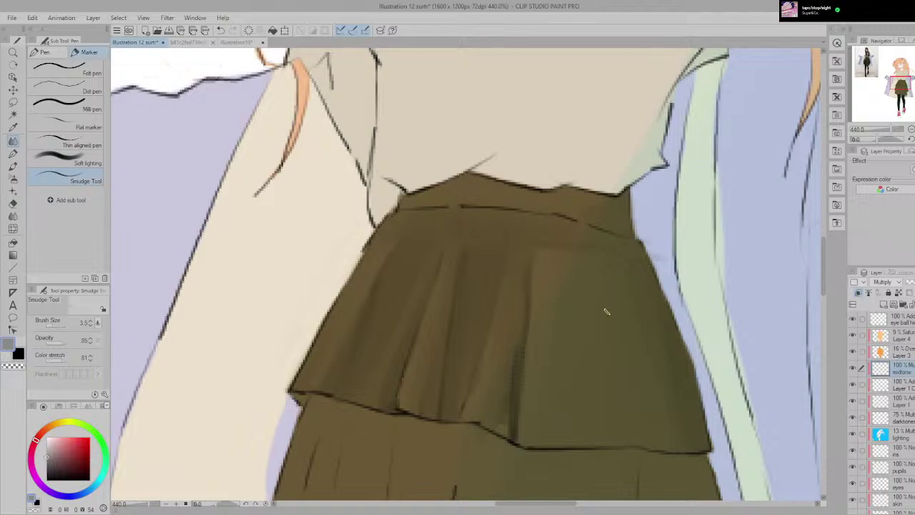
scroll(606, 311, down, 8)
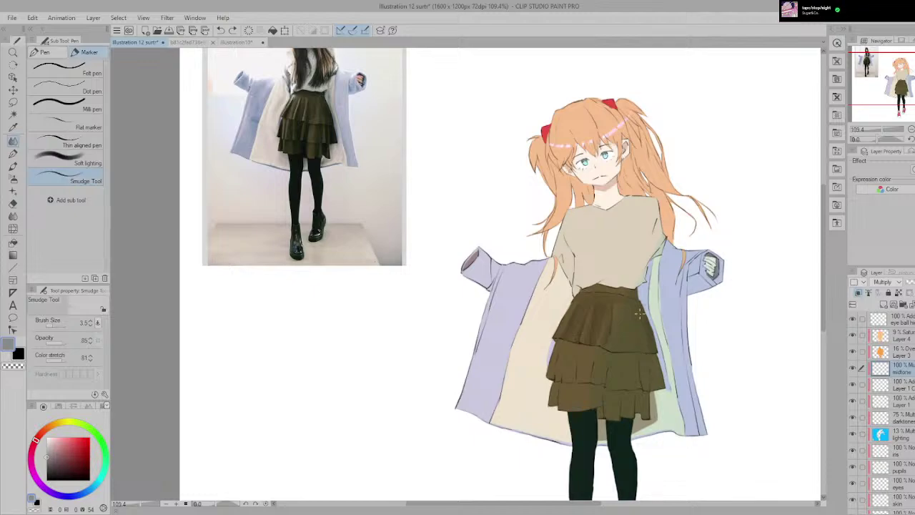
scroll(638, 312, up, 3)
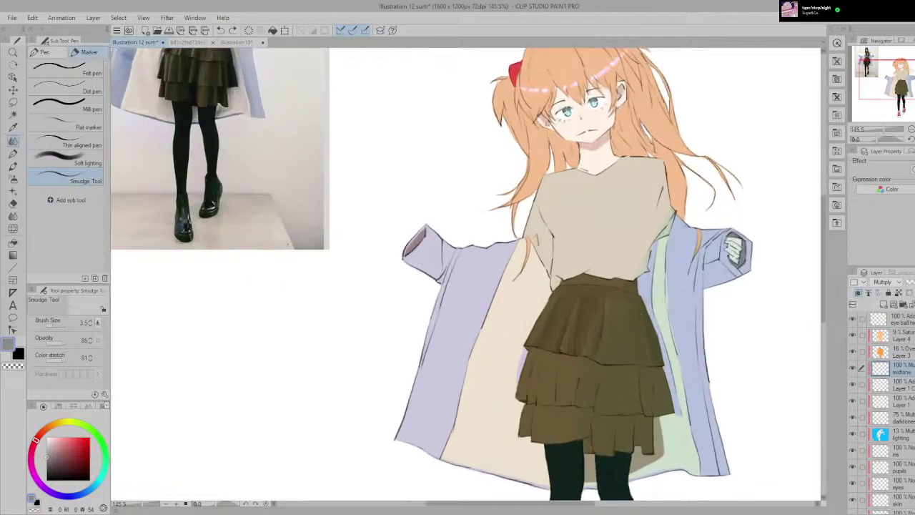
Step: Soften the middle fold of the skirt's upper tier with the Smudge Tool at size 3.5 and compare the figure with the reference photo
drag(600, 338, 598, 362)
drag(640, 313, 628, 363)
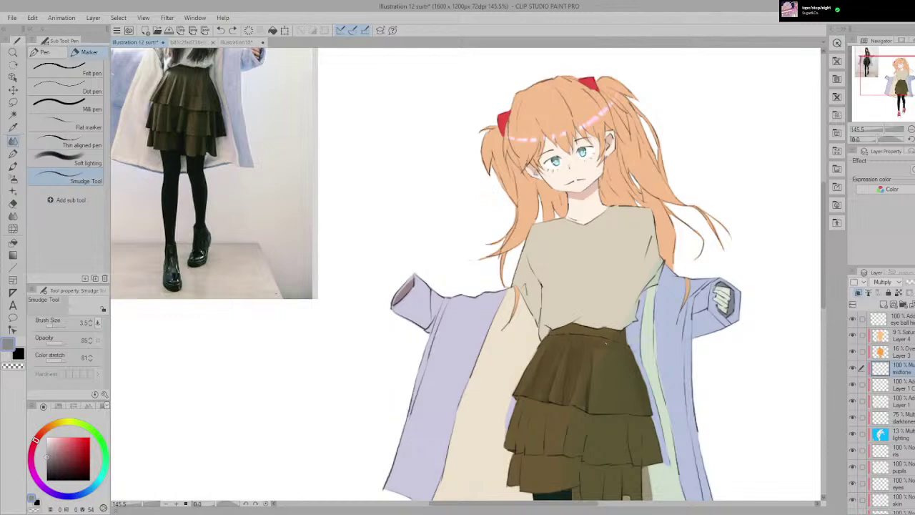
drag(500, 286, 557, 328)
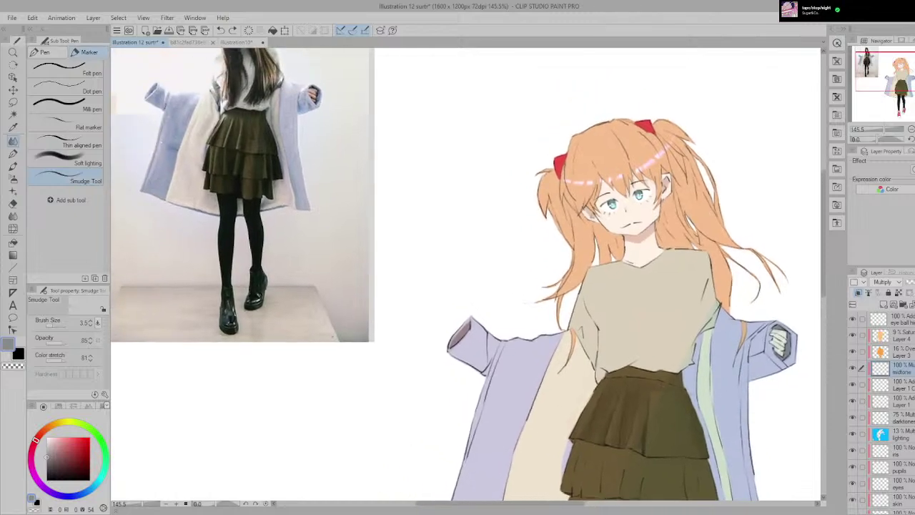
scroll(361, 149, down, 3)
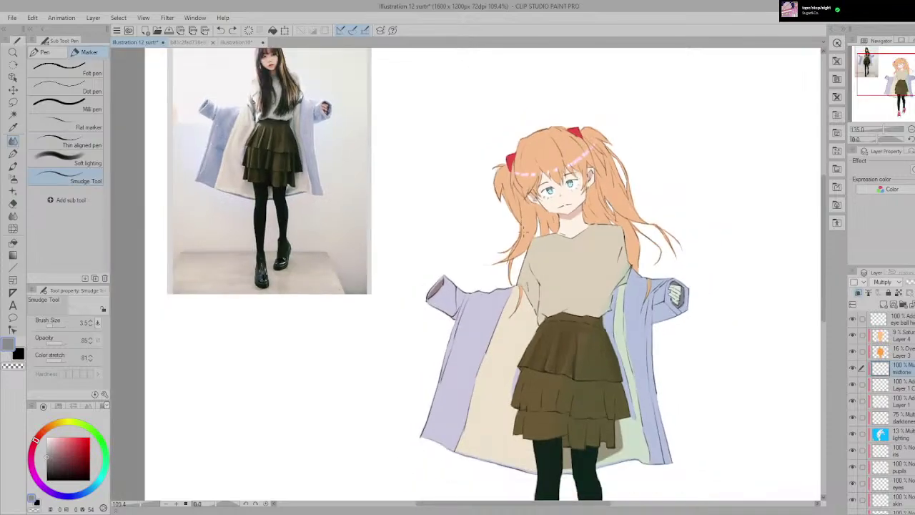
drag(414, 182, 439, 242)
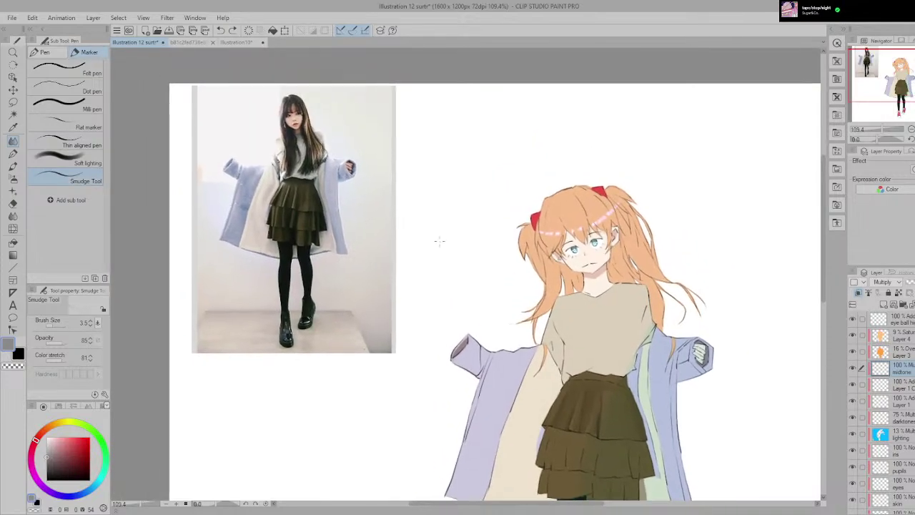
scroll(439, 241, up, 3)
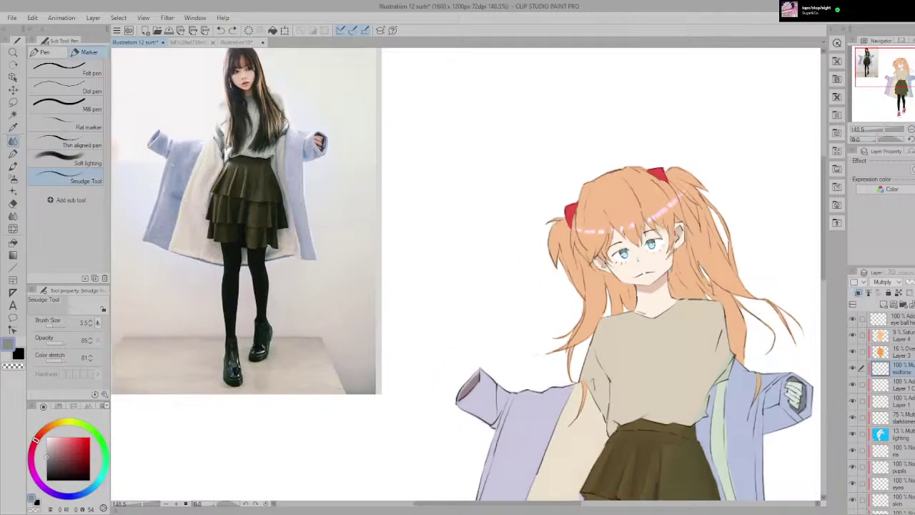
scroll(415, 261, down, 4)
drag(416, 261, 446, 266)
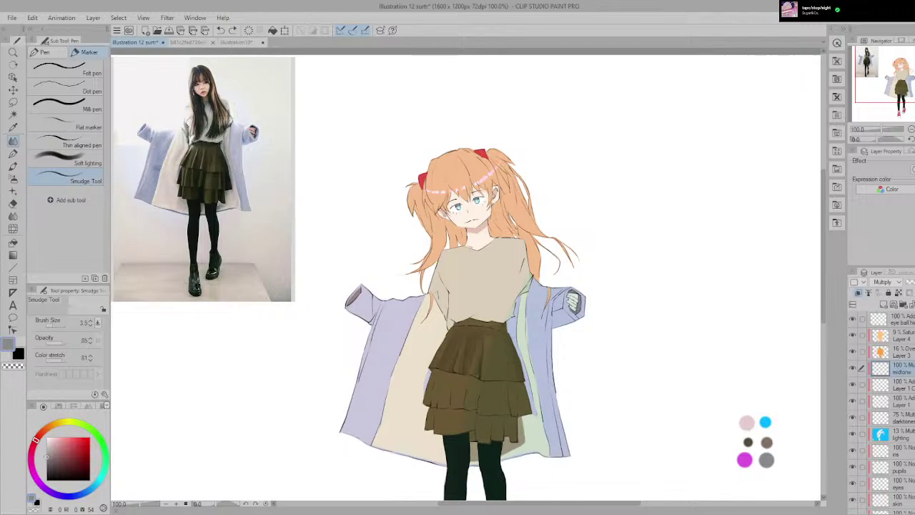
Step: Toggle the lighting layer's visibility to compare the colors with and without it, and leave the layer hidden
click(852, 434)
click(852, 434)
click(852, 434)
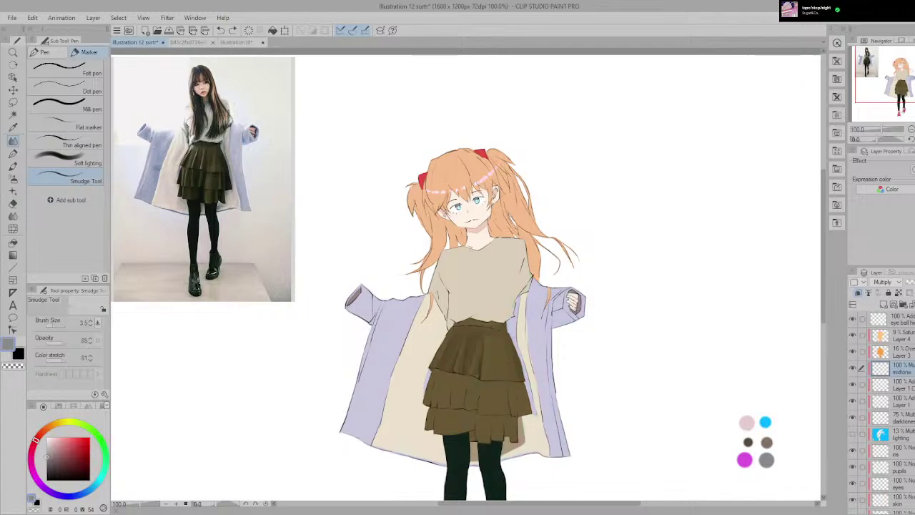
click(852, 434)
click(852, 434)
scroll(608, 274, down, 1)
scroll(608, 273, up, 2)
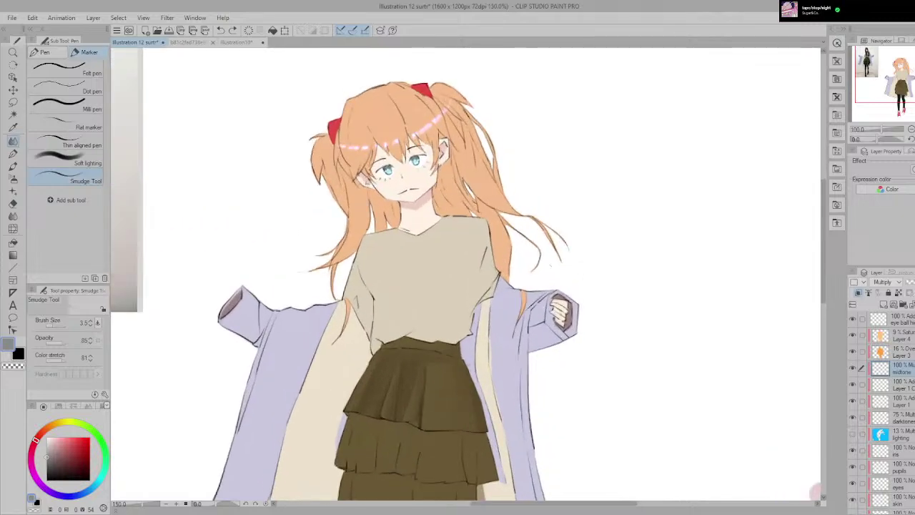
Step: Examine the folds and shading of the skirt in the reference photo against the drawn skirt
drag(608, 274, 785, 365)
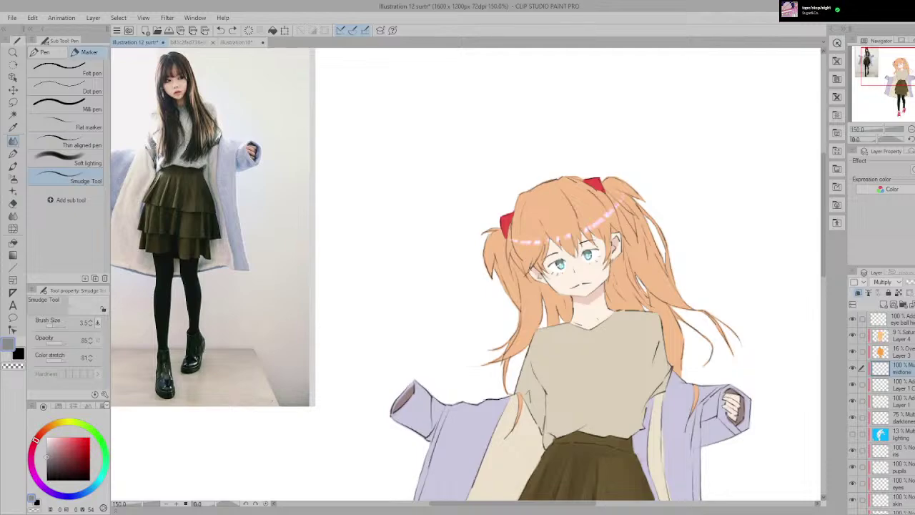
scroll(515, 275, down, 1)
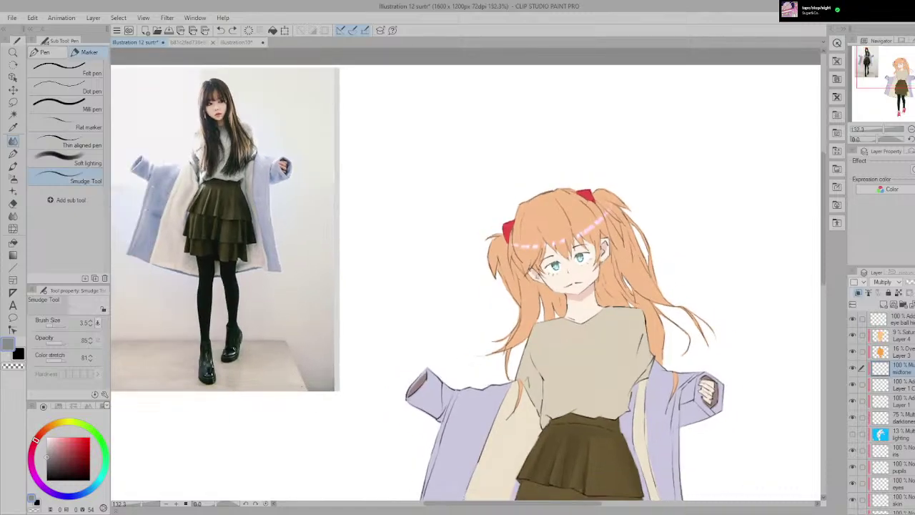
scroll(513, 273, up, 2)
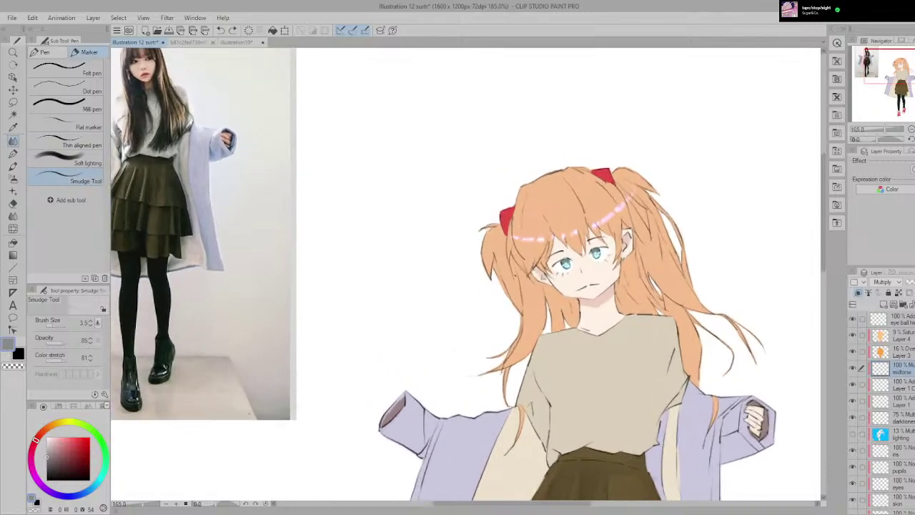
scroll(449, 211, up, 4)
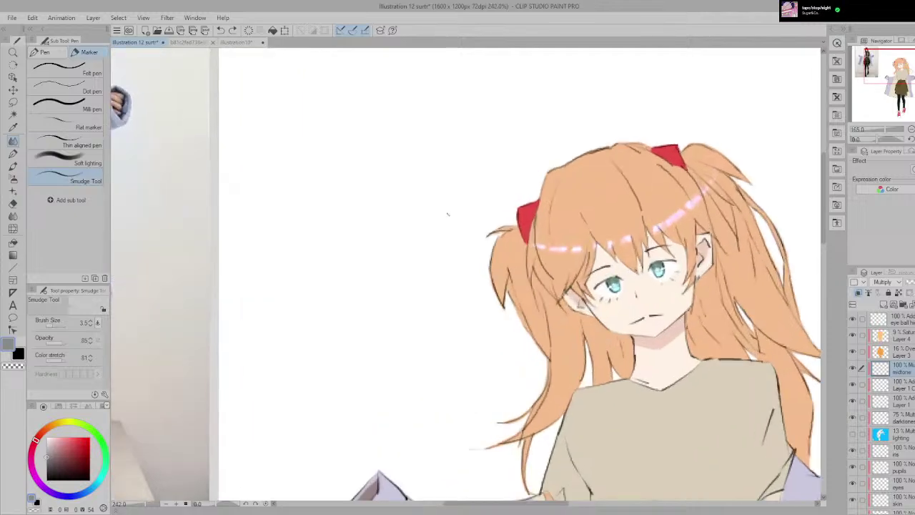
drag(297, 144, 376, 195)
scroll(533, 253, down, 4)
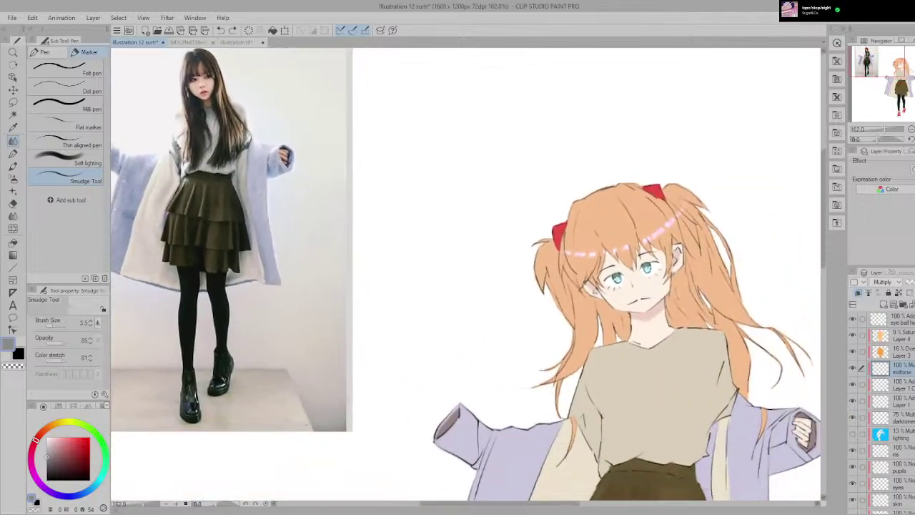
drag(476, 253, 373, 78)
scroll(386, 205, down, 2)
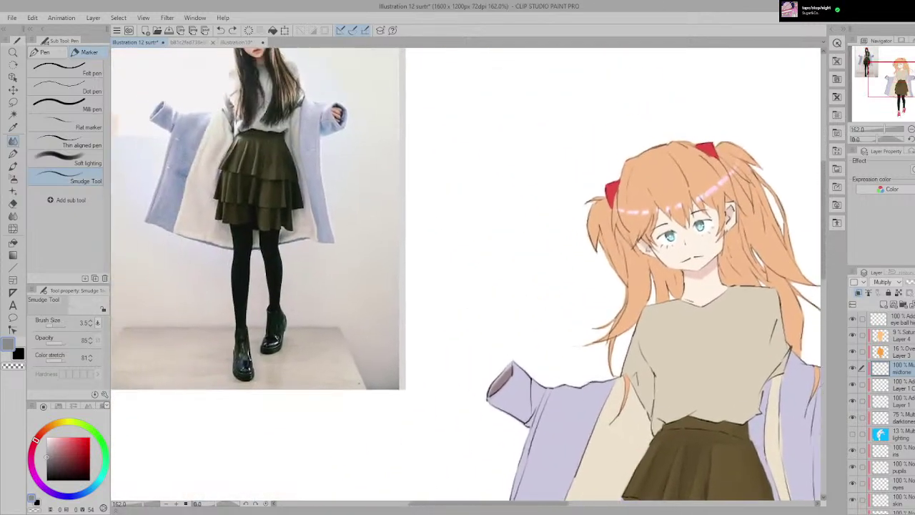
scroll(520, 298, up, 2)
drag(463, 248, 487, 315)
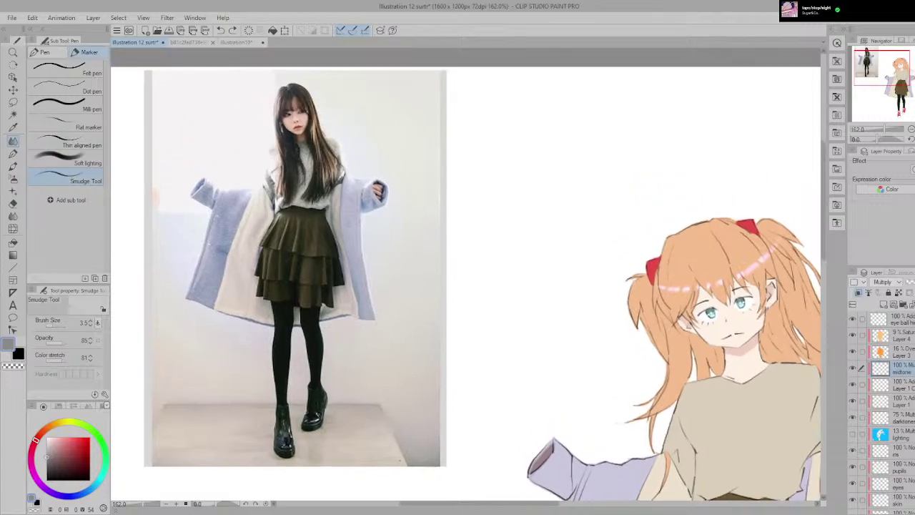
scroll(407, 257, up, 1)
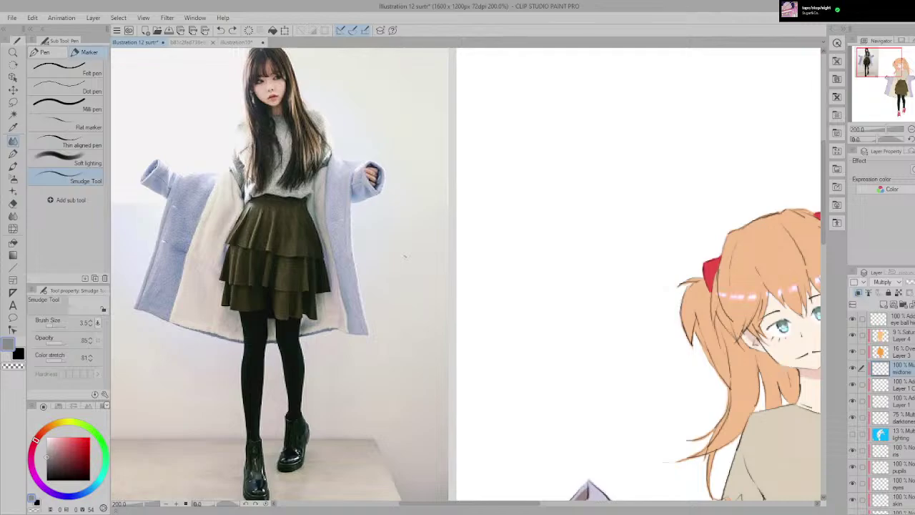
scroll(405, 256, down, 3)
scroll(360, 206, up, 2)
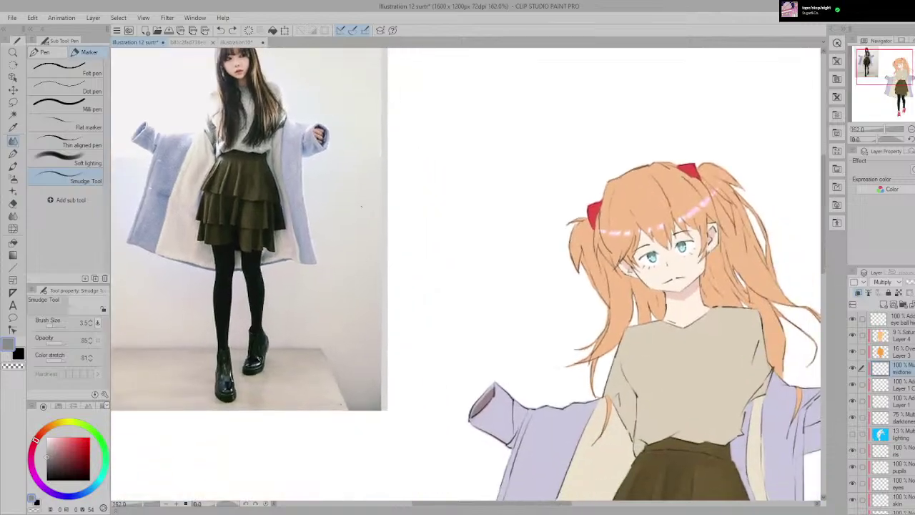
scroll(361, 206, up, 2)
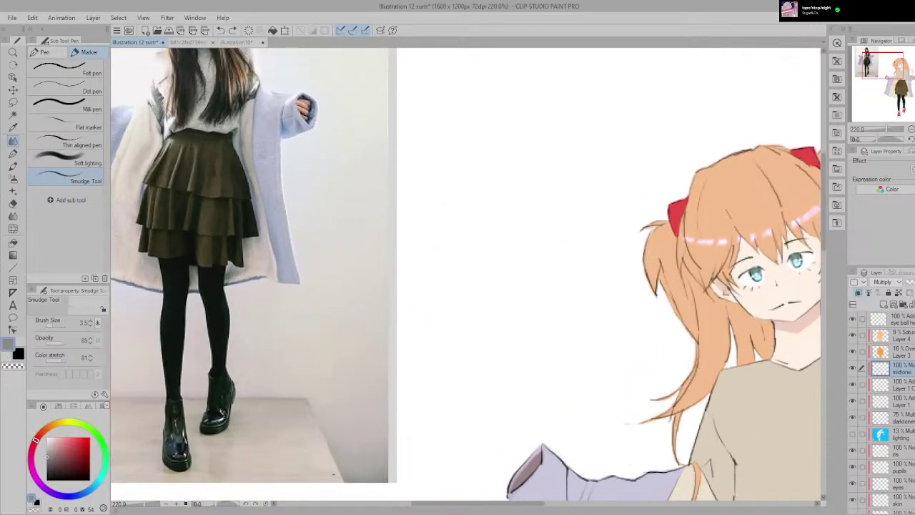
drag(394, 206, 482, 292)
scroll(481, 291, down, 3)
drag(548, 273, 404, 184)
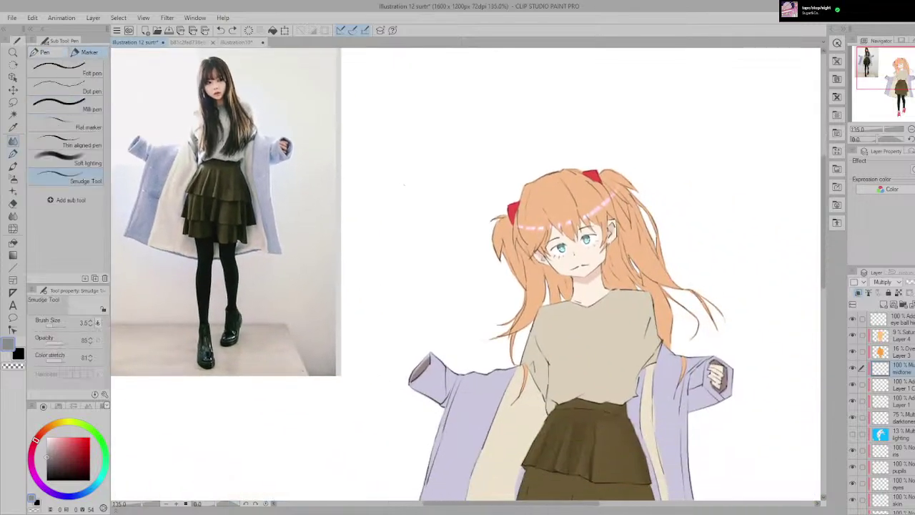
scroll(394, 243, up, 3)
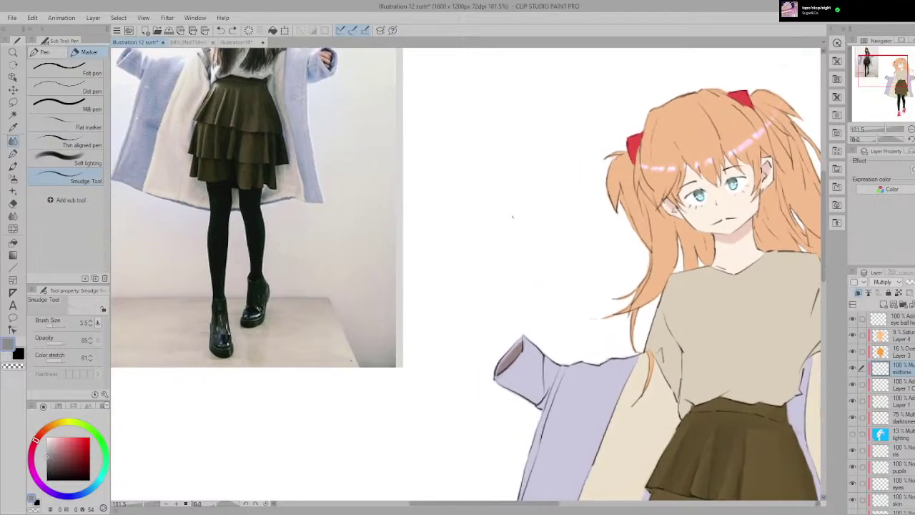
Step: Blend the long fold shadow in the middle of the upper tier, from its hem toward the waistband, with the Smudge Tool at size 3.5
drag(684, 354, 421, 164)
scroll(421, 165, up, 3)
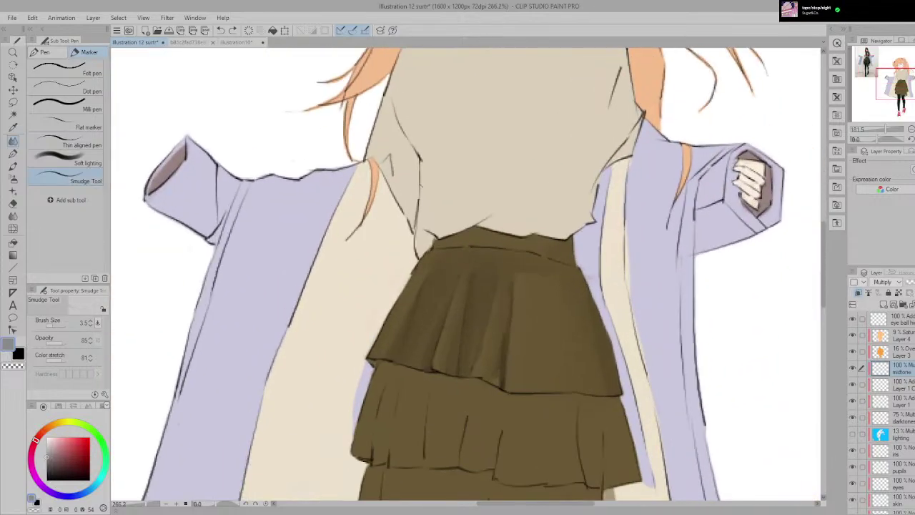
scroll(422, 164, down, 2)
drag(527, 303, 404, 248)
scroll(404, 248, up, 2)
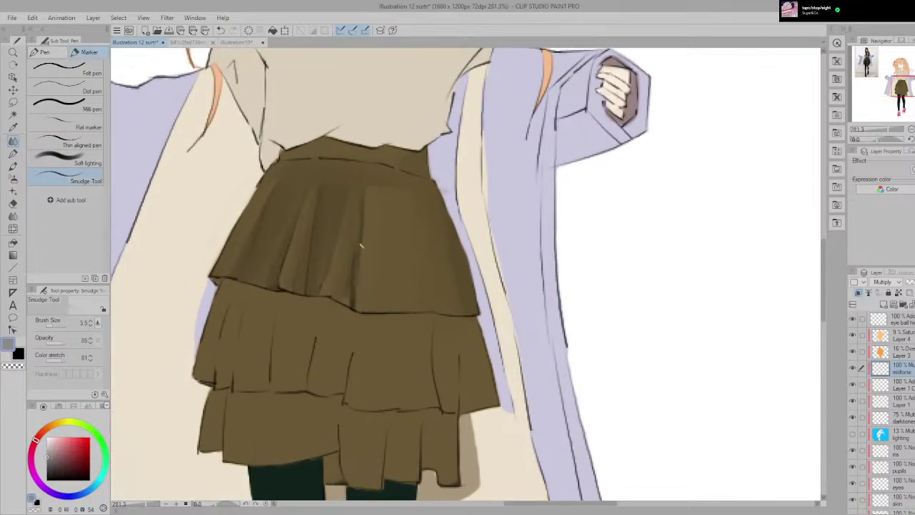
scroll(355, 294, up, 1)
drag(352, 316, 357, 198)
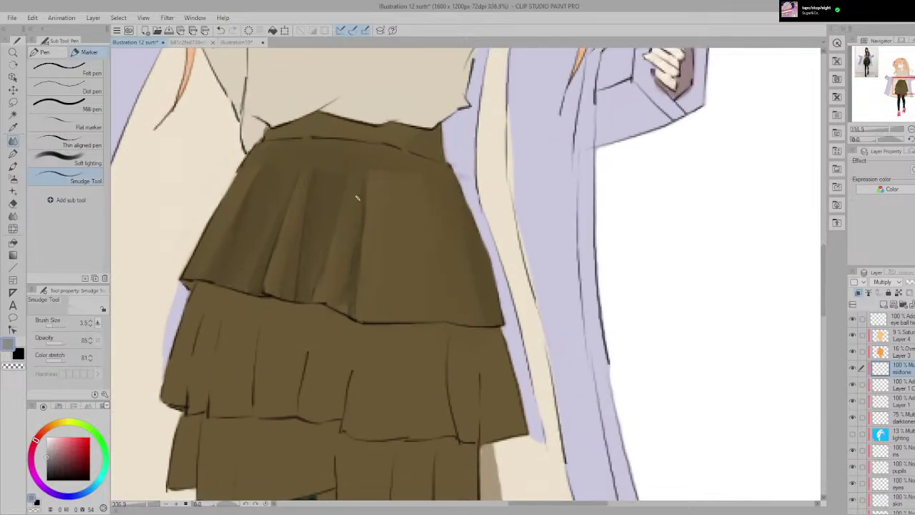
key(ctrl+z)
drag(358, 323, 367, 196)
key(ctrl+z)
drag(355, 314, 369, 204)
drag(351, 313, 367, 167)
drag(352, 280, 352, 296)
Step: Switch to the Rough eraser at size 4.5 for the midtone shading around the upper tier's middle fold
key(e)
scroll(341, 331, up, 5)
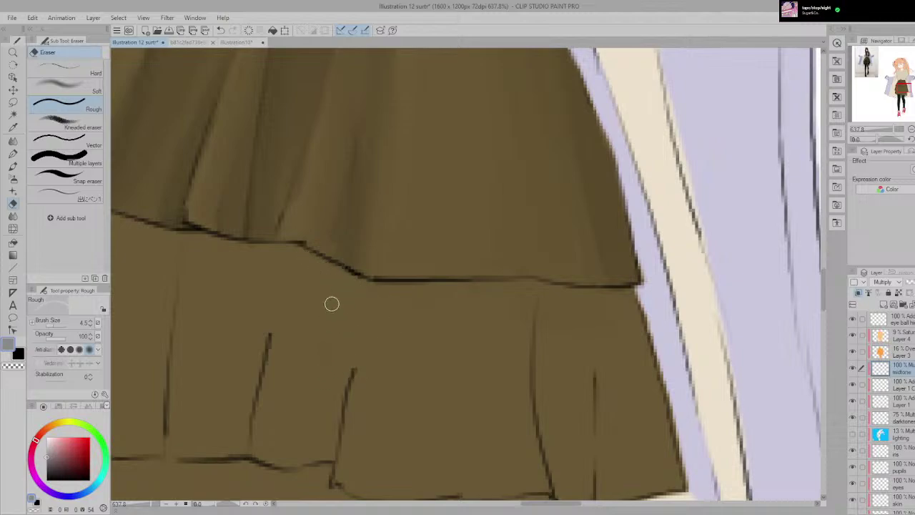
scroll(279, 367, down, 3)
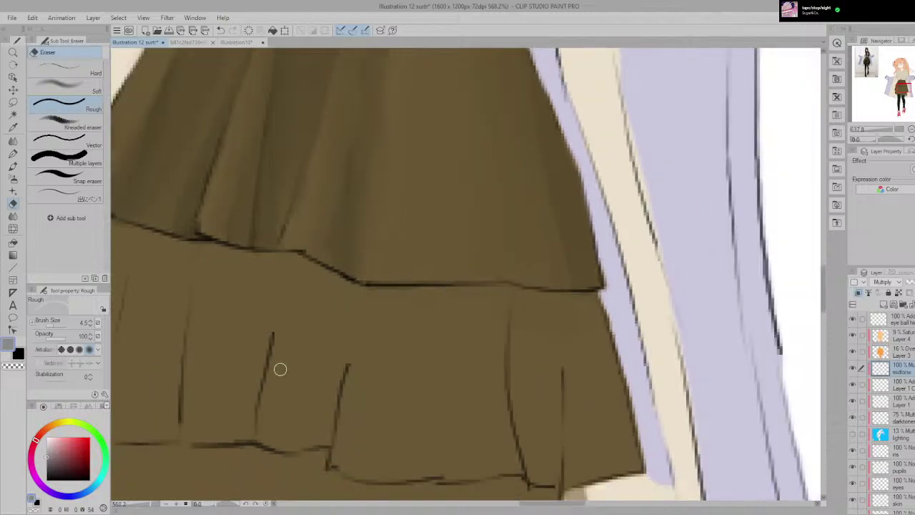
scroll(300, 366, down, 2)
scroll(324, 288, up, 3)
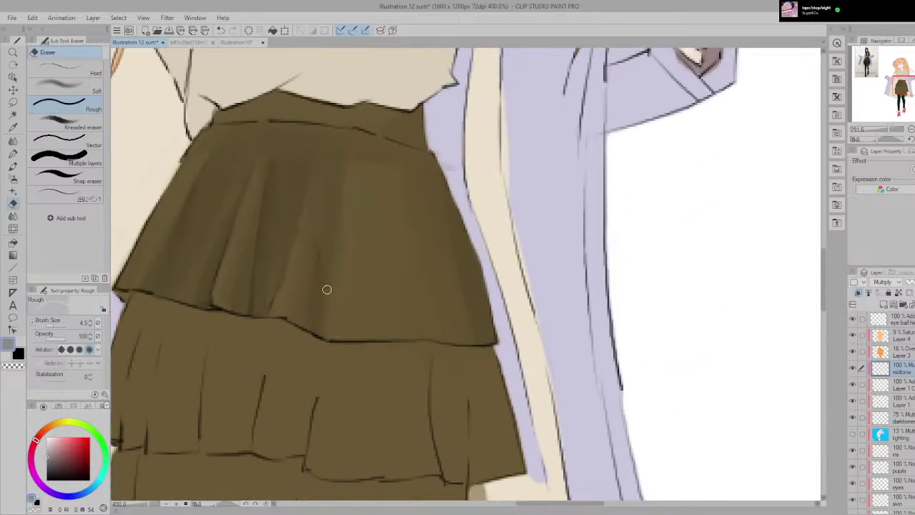
Step: Blend the fold shading in the lower middle of the skirt's top tier with the Smudge Tool
key(p)
drag(327, 292, 329, 321)
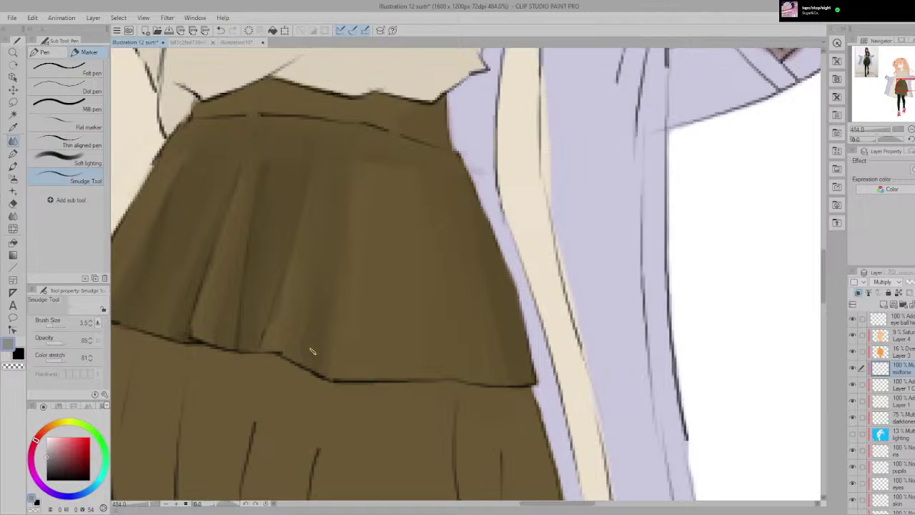
scroll(310, 350, down, 2)
drag(325, 347, 376, 319)
scroll(382, 292, up, 2)
Step: Examine the skirt shading against the whole figure and the photo reference
scroll(381, 292, down, 4)
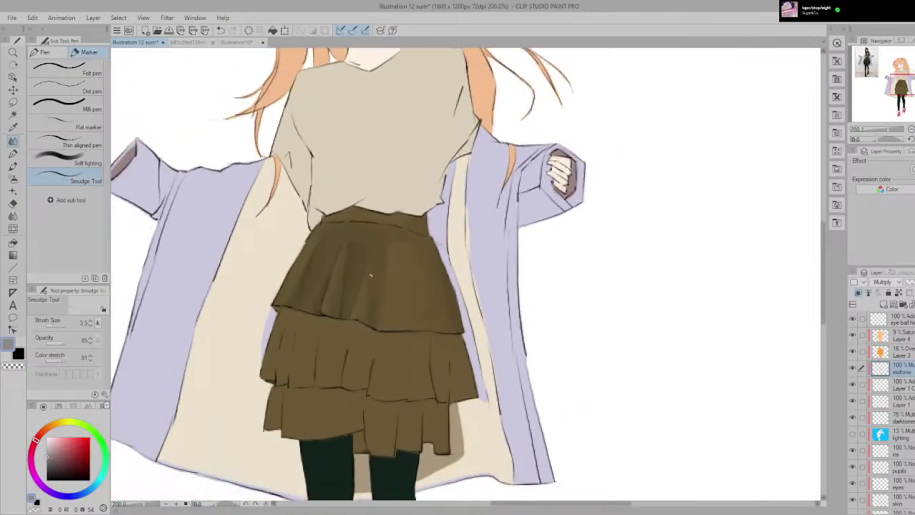
drag(369, 273, 541, 388)
scroll(541, 388, down, 2)
scroll(478, 316, down, 2)
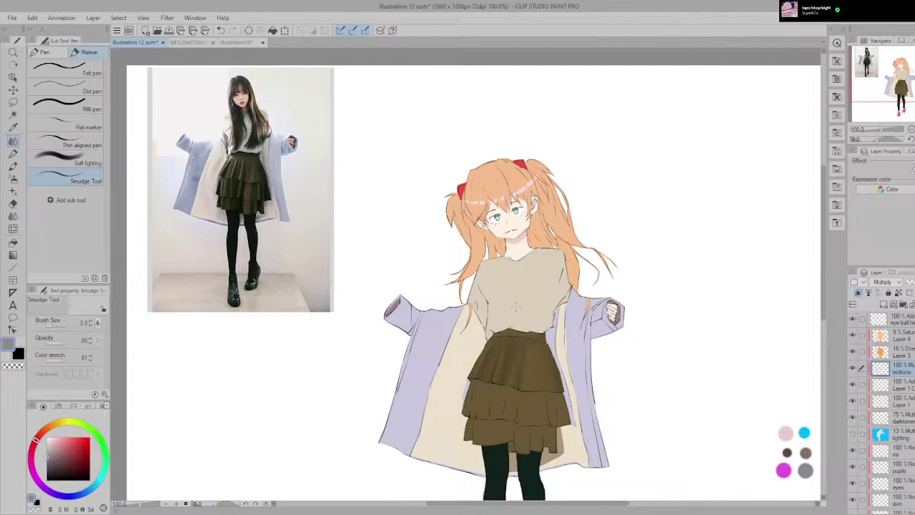
scroll(519, 308, up, 2)
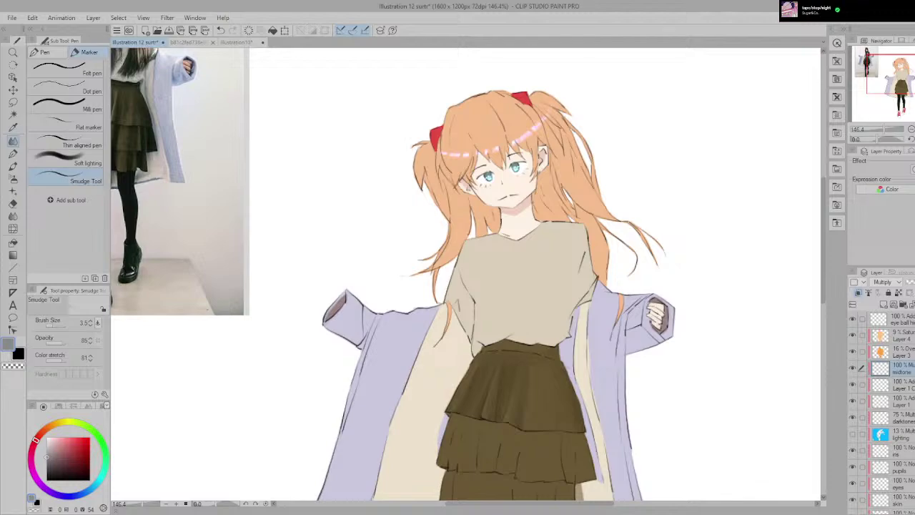
scroll(496, 298, down, 2)
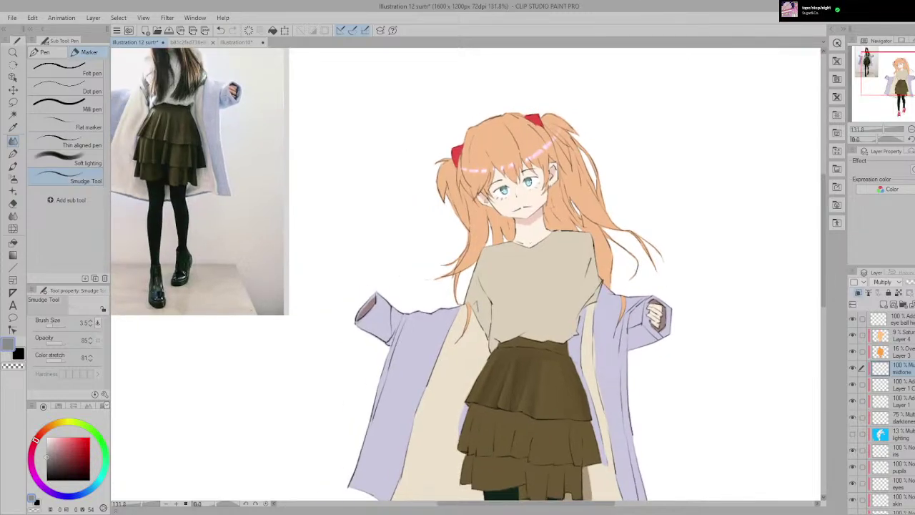
scroll(546, 243, up, 3)
drag(546, 243, 640, 151)
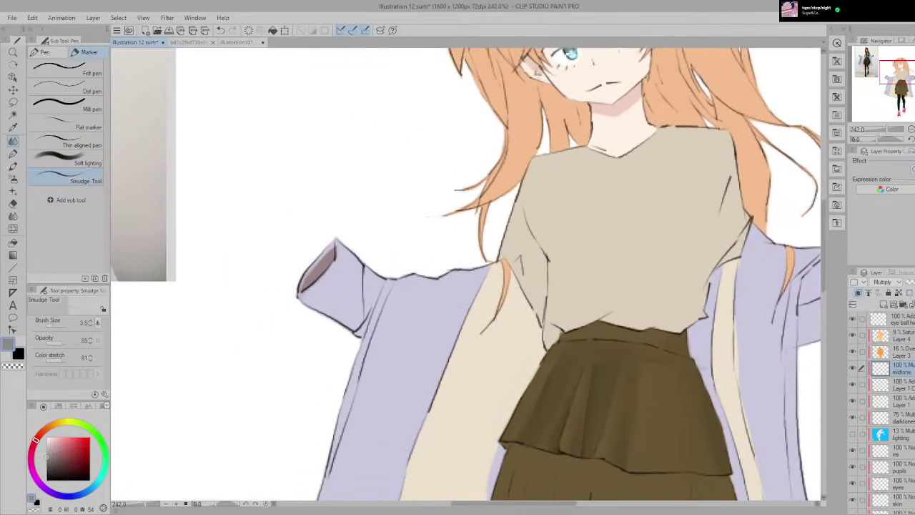
scroll(582, 205, down, 3)
drag(498, 212, 453, 239)
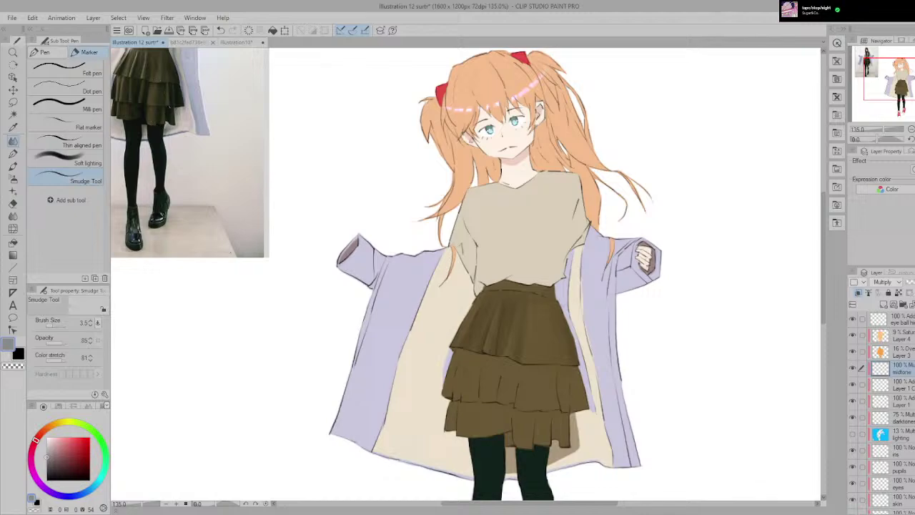
Step: Paint a dark shadow stroke down the right-hand fold of the skirt's top tier with the Milli pen at size 9.7
key(p)
key(p)
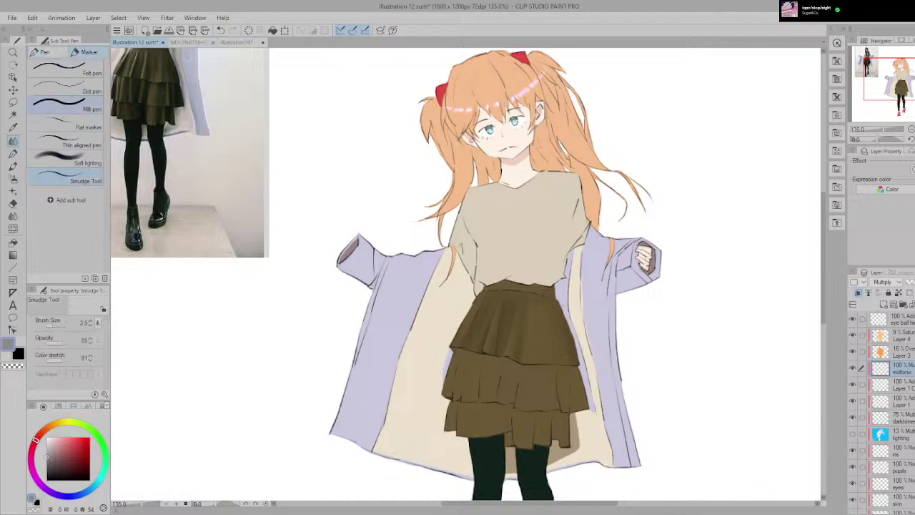
click(66, 106)
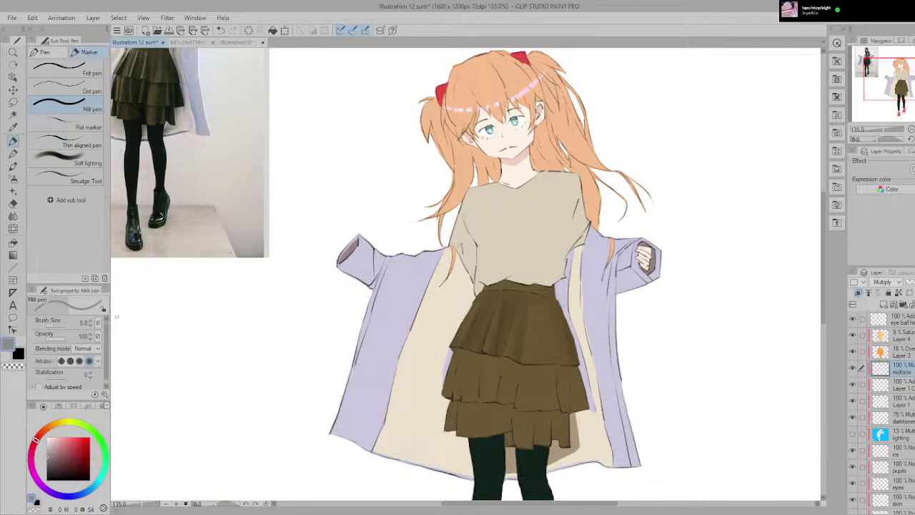
click(55, 326)
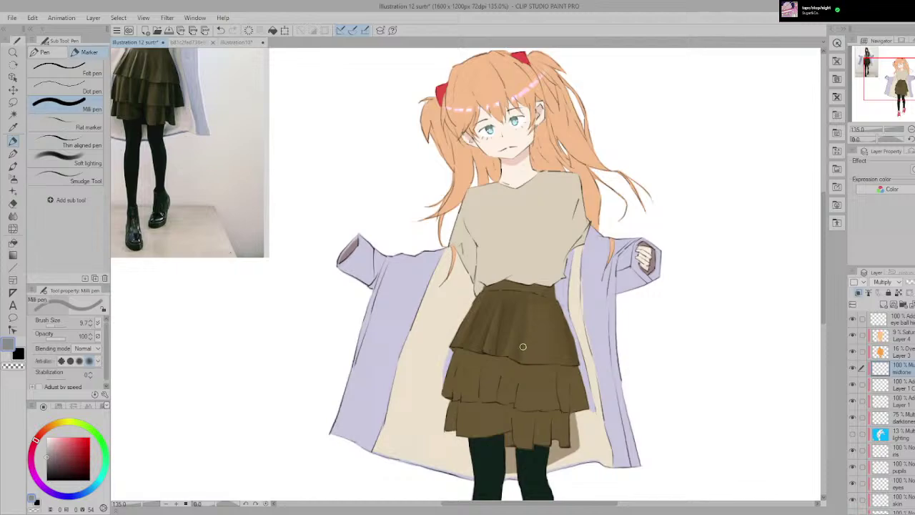
mouse_move(527, 310)
mouse_down()
mouse_move(526, 363)
mouse_move(532, 332)
mouse_move(533, 353)
mouse_up()
key(ctrl+z)
Step: Switch from the Milli pen to the Smudge Tool for blending the new shadow stroke
key(p)
click(12, 141)
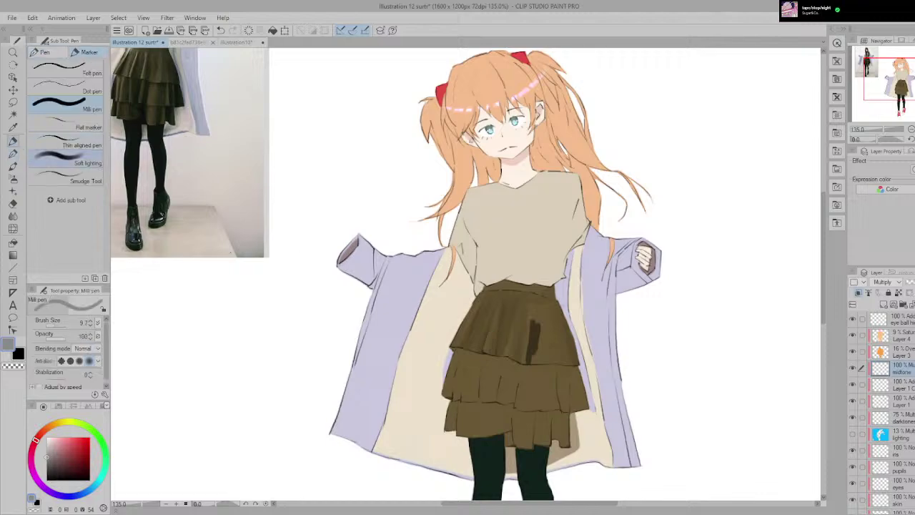
click(65, 160)
click(65, 176)
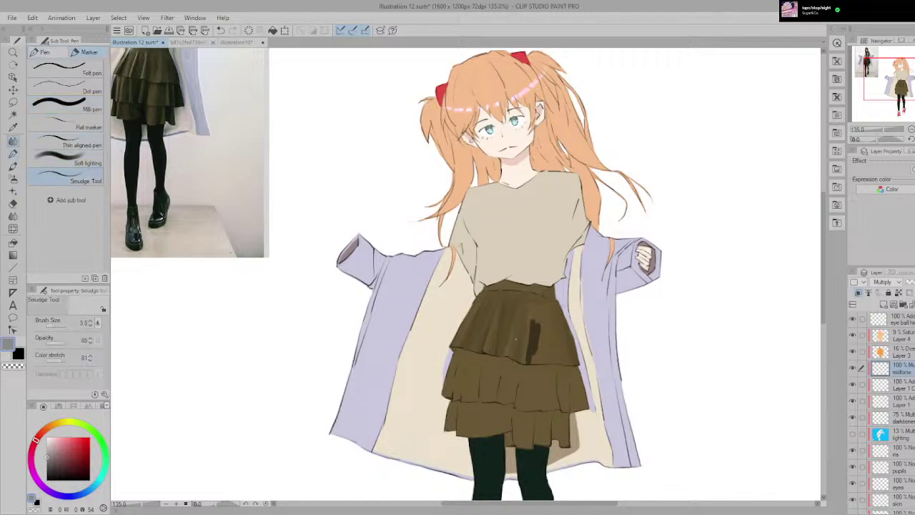
Step: Try to smudge the dark stroke on the skirt's top tier, and undo the smudging
scroll(501, 336, up, 5)
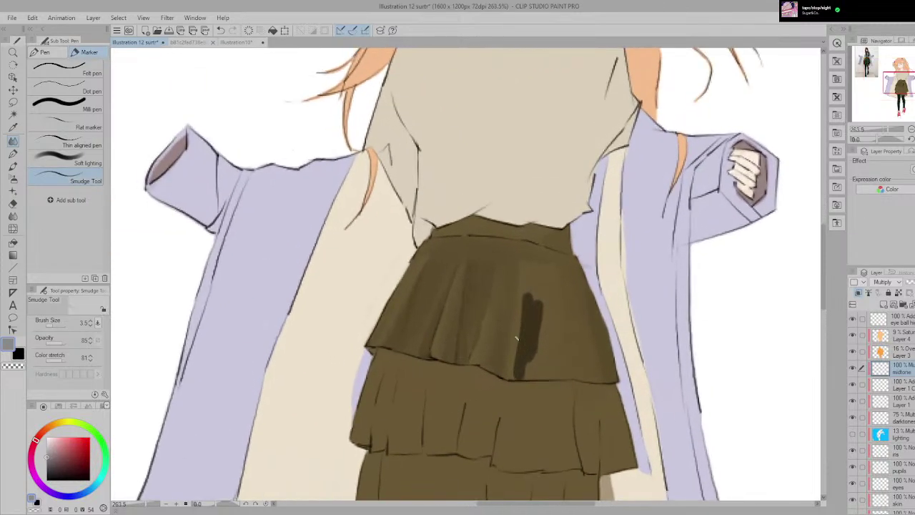
mouse_move(522, 296)
mouse_down()
mouse_move(507, 376)
mouse_move(521, 298)
mouse_move(518, 370)
mouse_move(524, 303)
mouse_move(528, 377)
mouse_up()
drag(539, 316, 532, 351)
scroll(504, 371, down, 6)
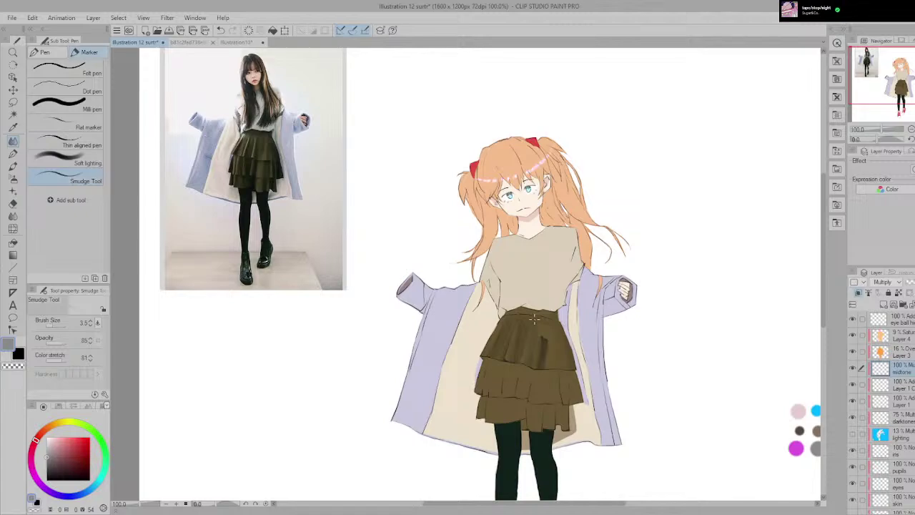
key(ctrl+z)
key(ctrl+y)
Step: Smudge the left edge and upper end of the dark stroke toward the waistband and the top tier's hem
scroll(533, 319, up, 8)
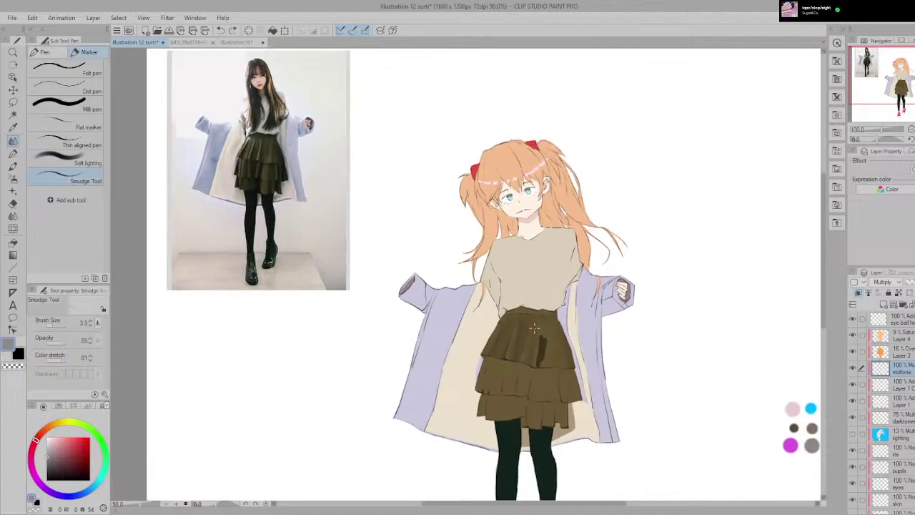
scroll(547, 390, up, 3)
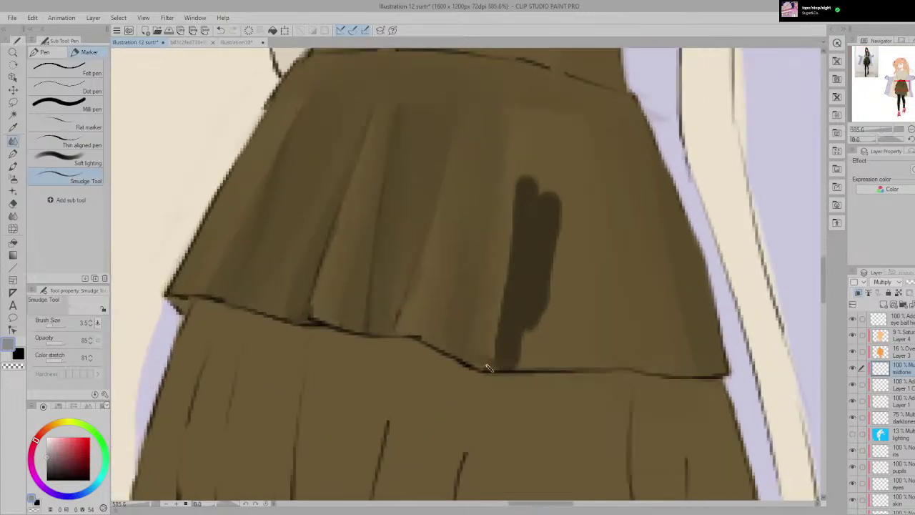
drag(504, 267, 492, 369)
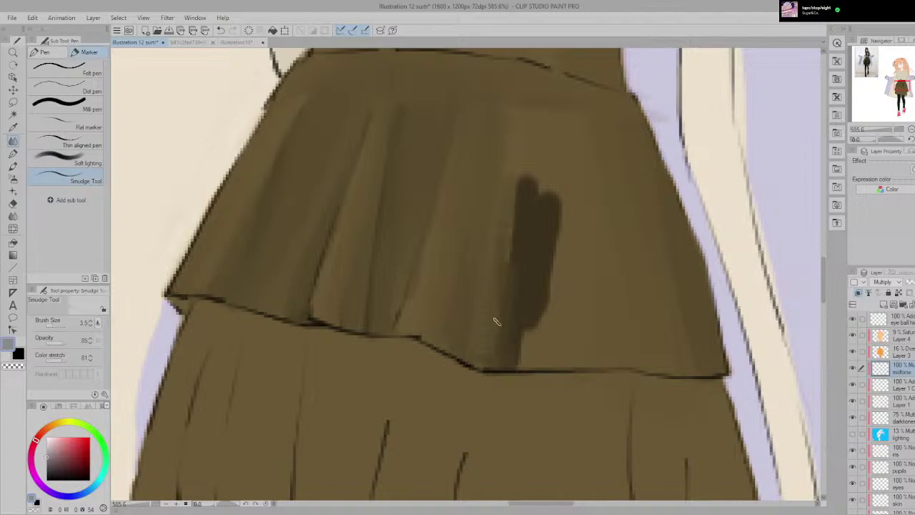
drag(520, 245, 503, 88)
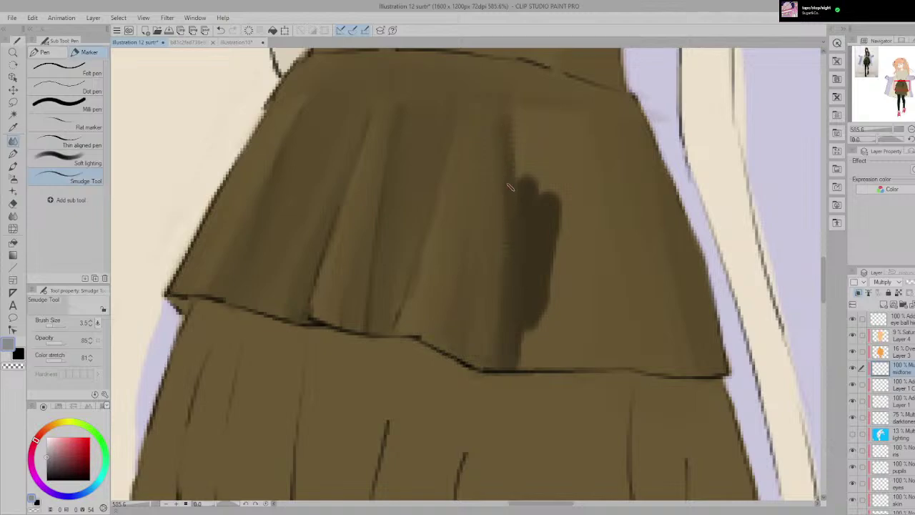
drag(530, 180, 528, 148)
drag(513, 235, 524, 127)
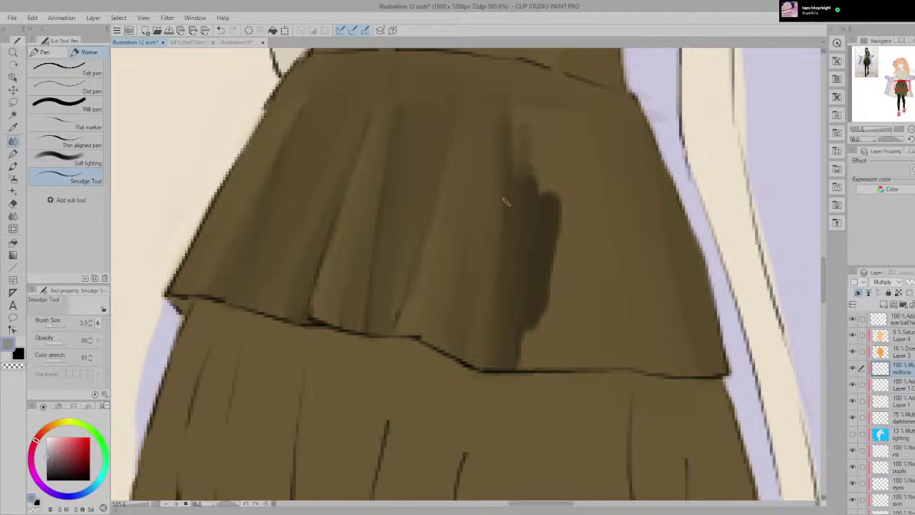
drag(507, 200, 512, 91)
drag(493, 357, 490, 396)
Step: Examine the blended skirt shadow up close and compare the skirt with the photo reference
scroll(489, 362, down, 5)
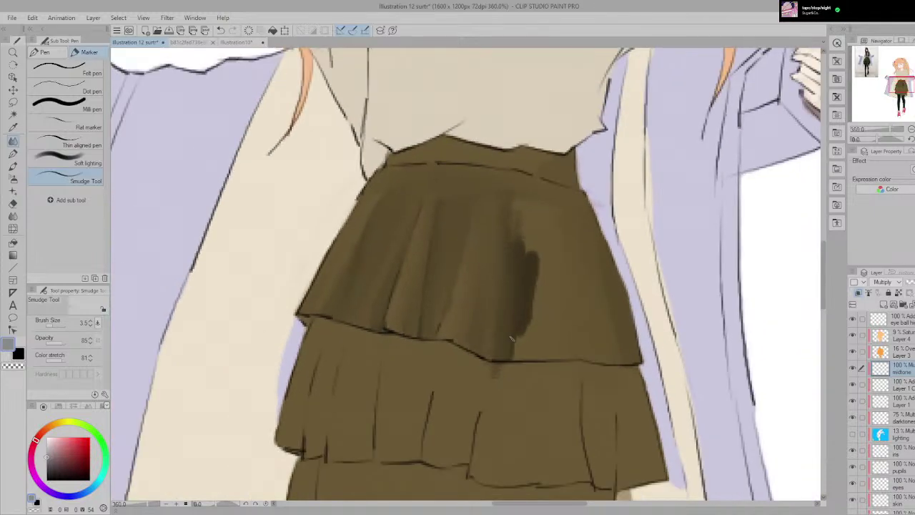
scroll(486, 364, up, 4)
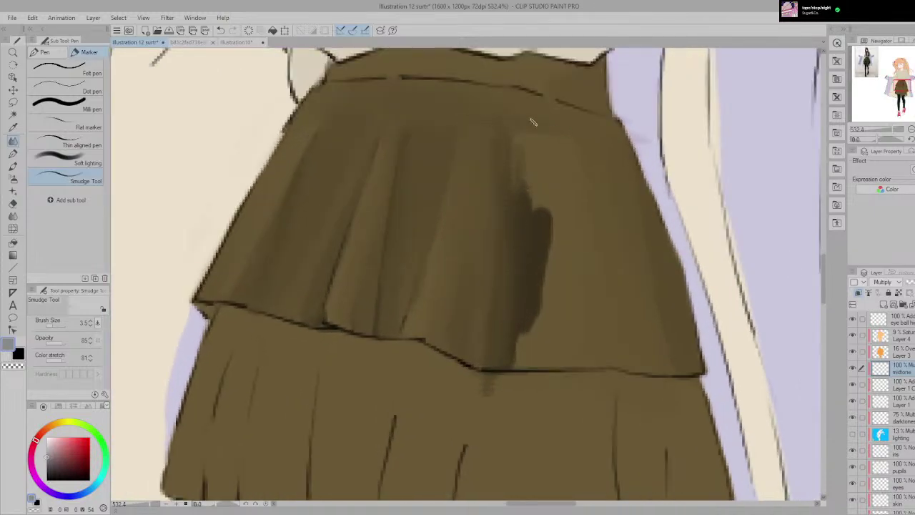
scroll(475, 97, up, 1)
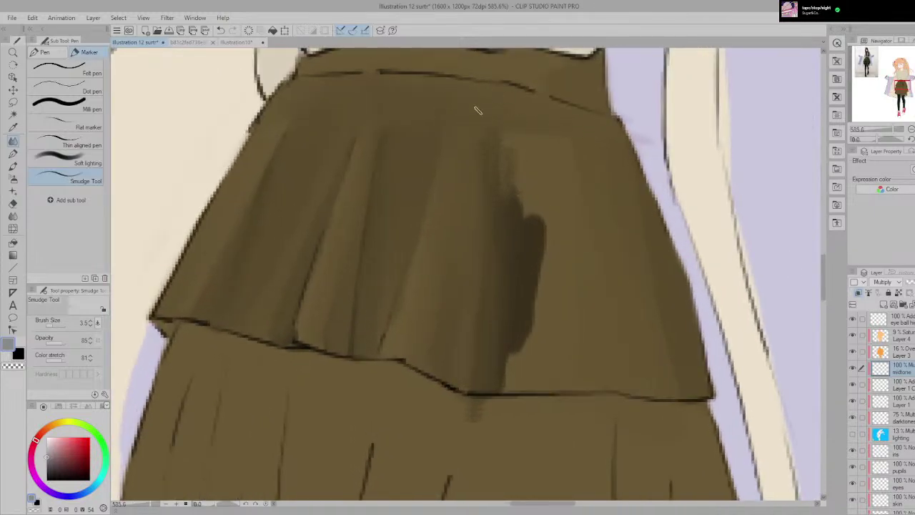
scroll(500, 114, down, 6)
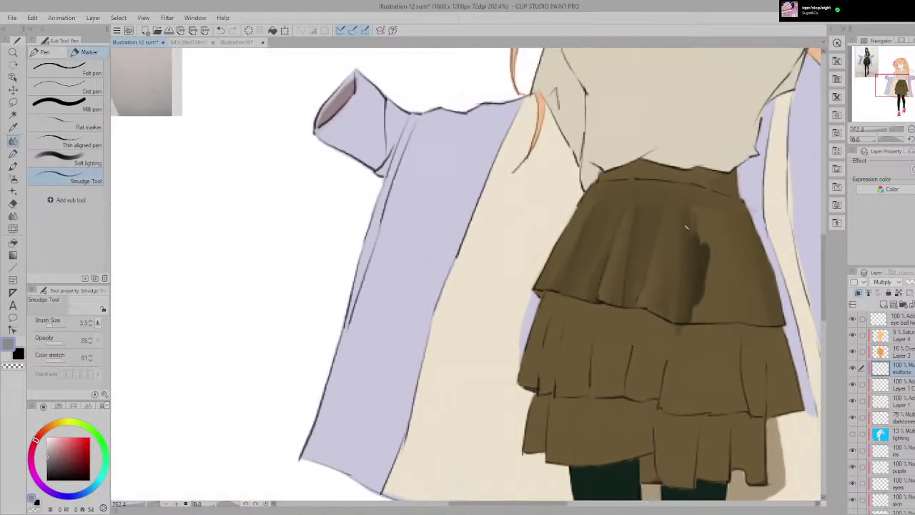
scroll(685, 227, down, 4)
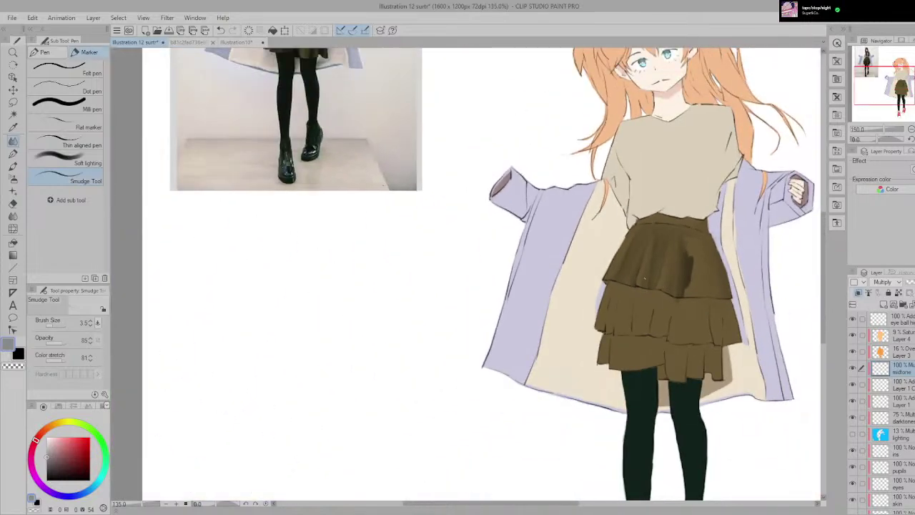
drag(645, 278, 628, 384)
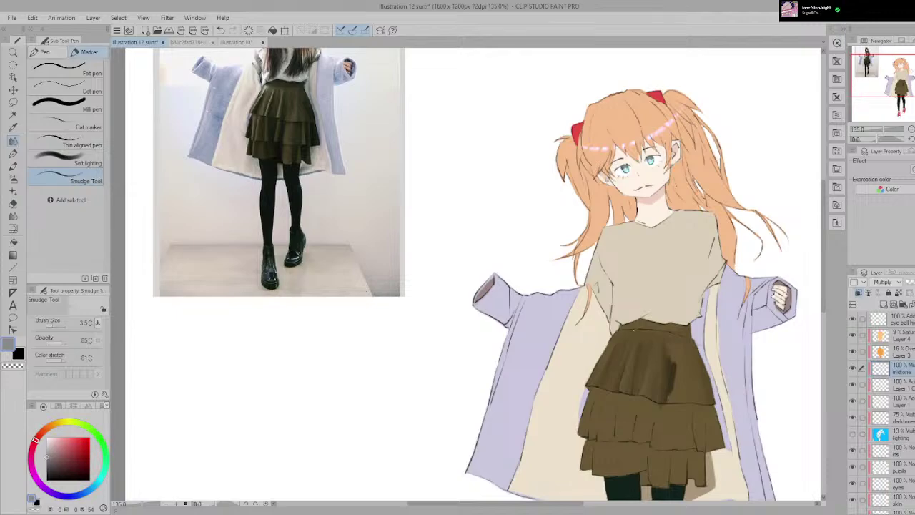
scroll(533, 216, up, 1)
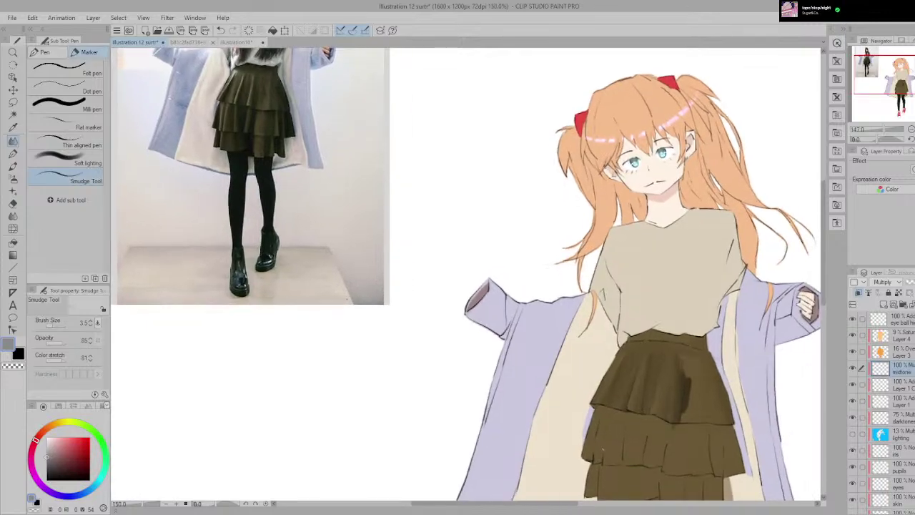
drag(561, 272, 570, 315)
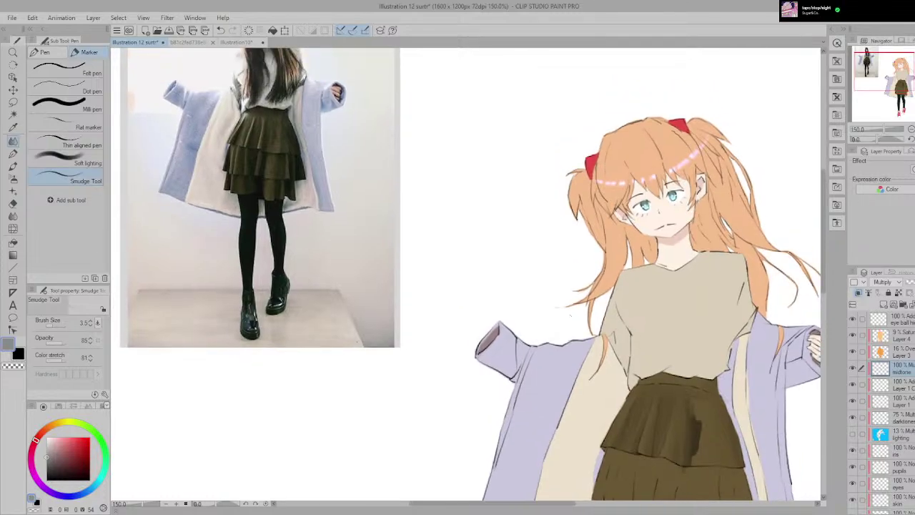
drag(672, 433, 586, 386)
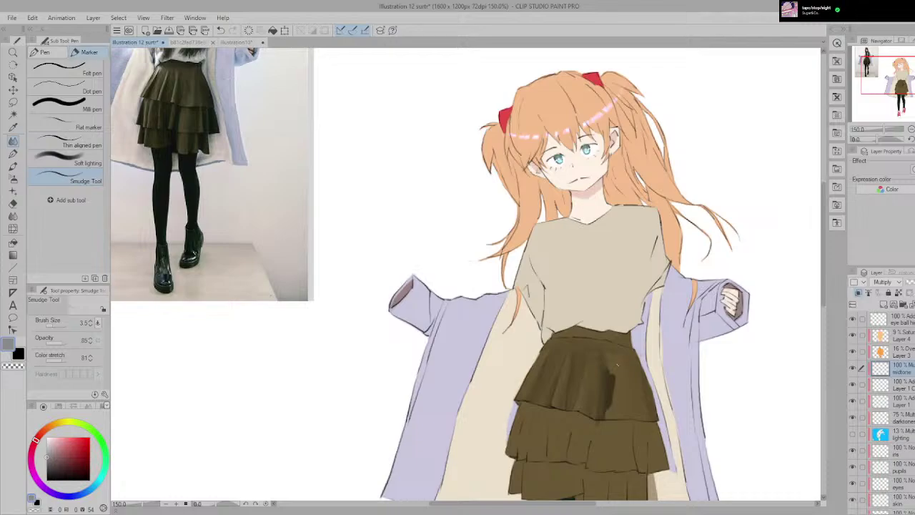
Step: Erase the right side of the dark shadow with the Rough eraser to give the fold a crisp edge
scroll(617, 365, up, 5)
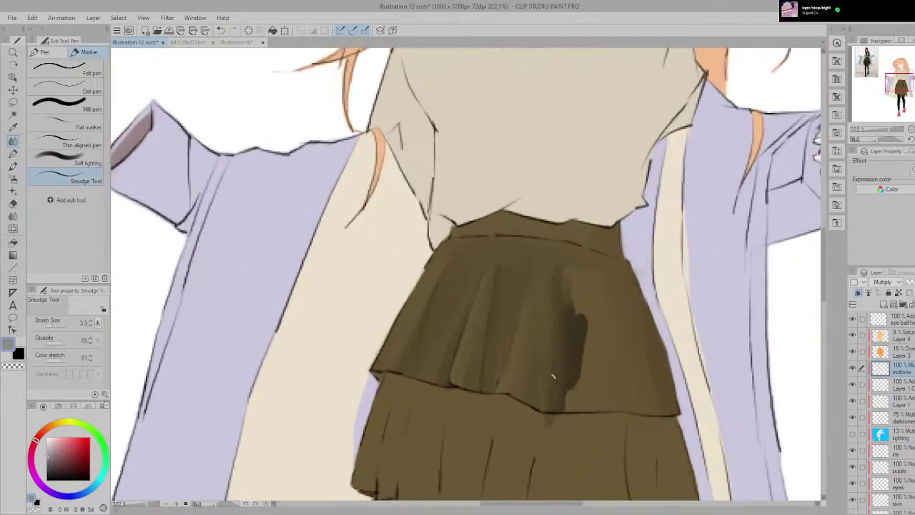
key(e)
scroll(616, 392, up, 1)
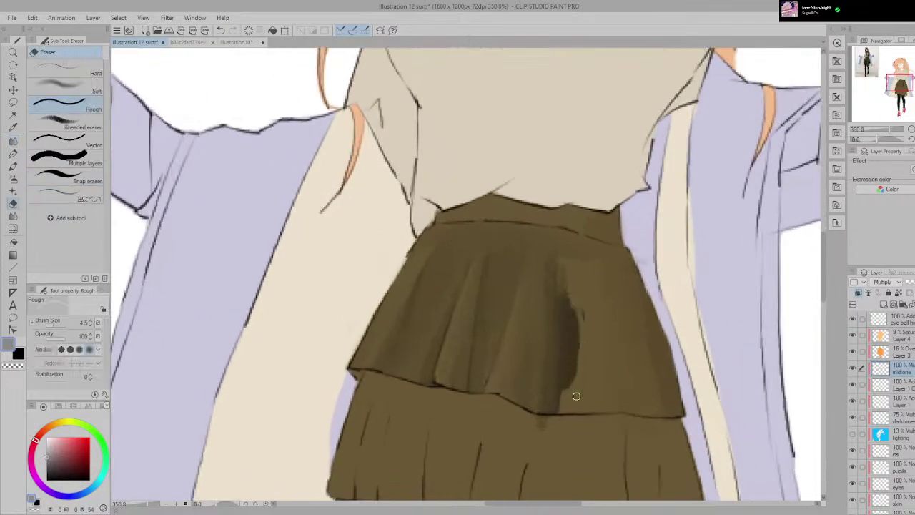
mouse_move(576, 395)
mouse_down()
mouse_move(568, 299)
mouse_move(572, 370)
mouse_move(578, 291)
mouse_move(565, 344)
mouse_move(574, 361)
mouse_move(564, 267)
mouse_move(557, 403)
mouse_move(562, 366)
mouse_up()
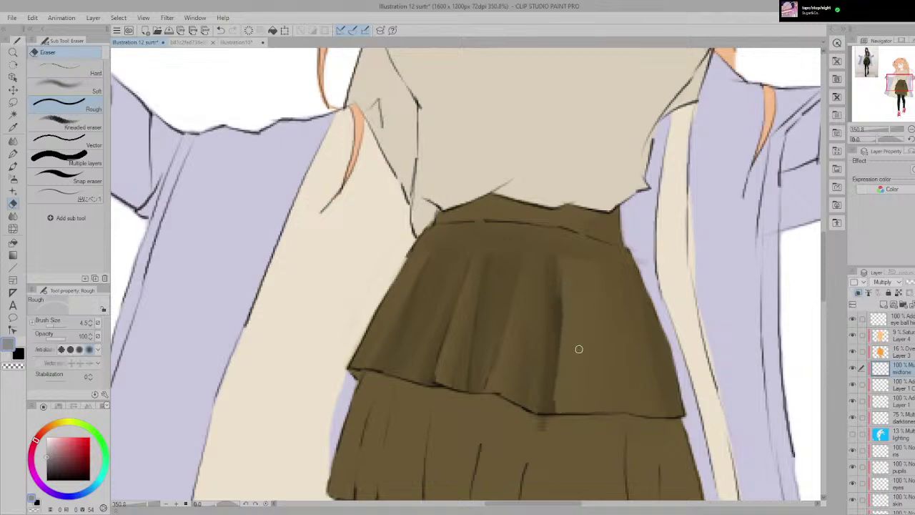
Step: Smudge the trimmed fold shadow upward into the waistband area of the skirt's top tier
key(j)
drag(545, 306, 508, 286)
scroll(509, 286, up, 3)
drag(521, 253, 471, 208)
mouse_move(480, 172)
mouse_down()
mouse_move(472, 248)
mouse_move(475, 146)
mouse_move(471, 227)
mouse_move(502, 122)
mouse_up()
key(ctrl+z)
drag(488, 207, 493, 112)
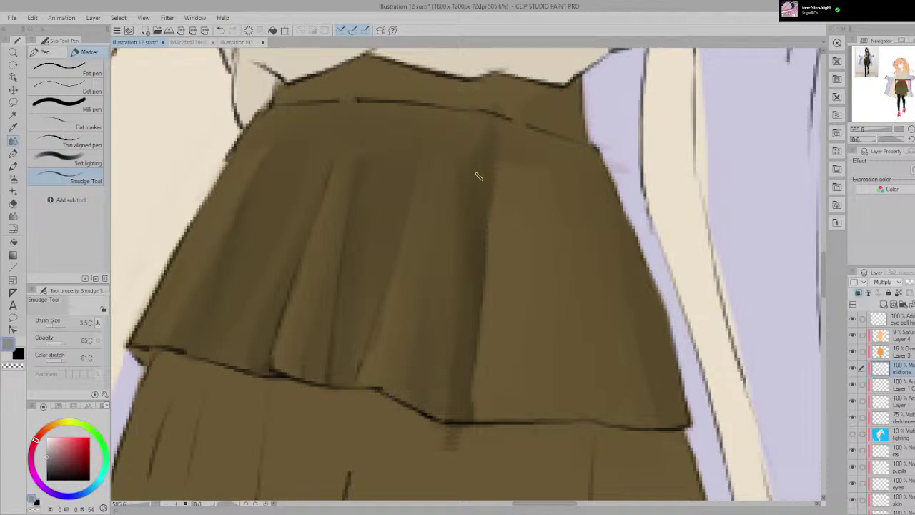
drag(483, 180, 481, 140)
Step: Clean up the stray smudged shading on the coat beside the skirt's right edge with the Rough eraser
scroll(515, 163, up, 2)
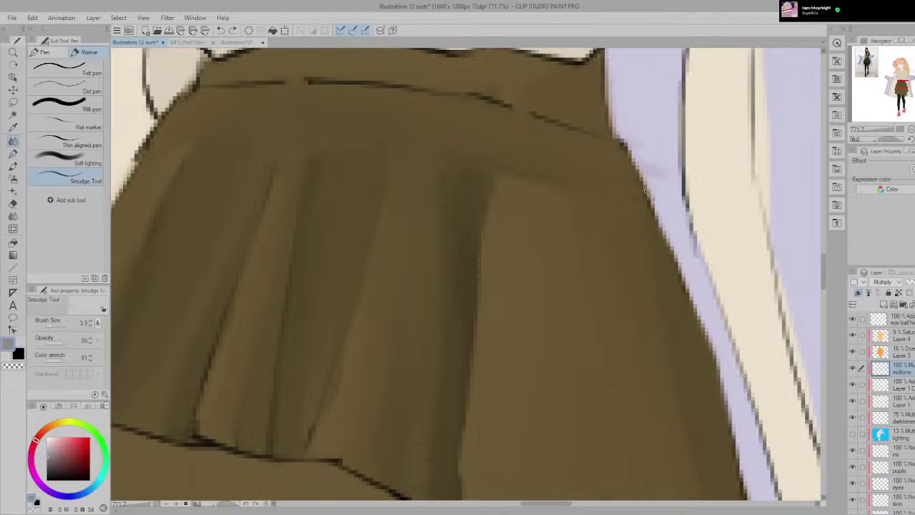
key(e)
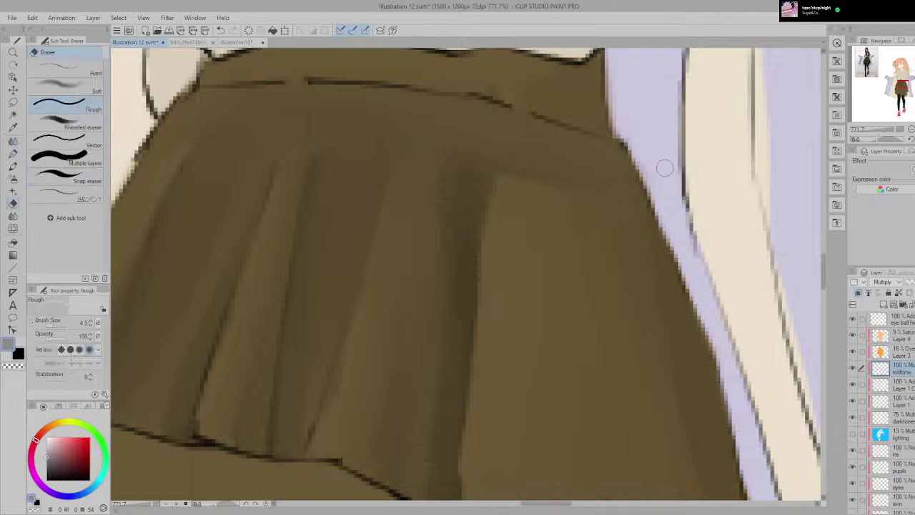
scroll(664, 171, down, 3)
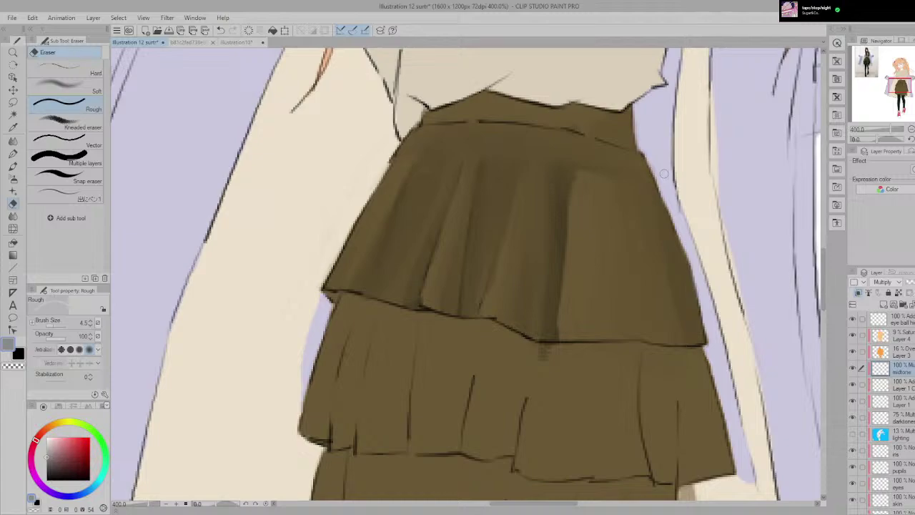
Step: Compare the shading of the skirt's top tier with the skirt folds in the photo reference
key(j)
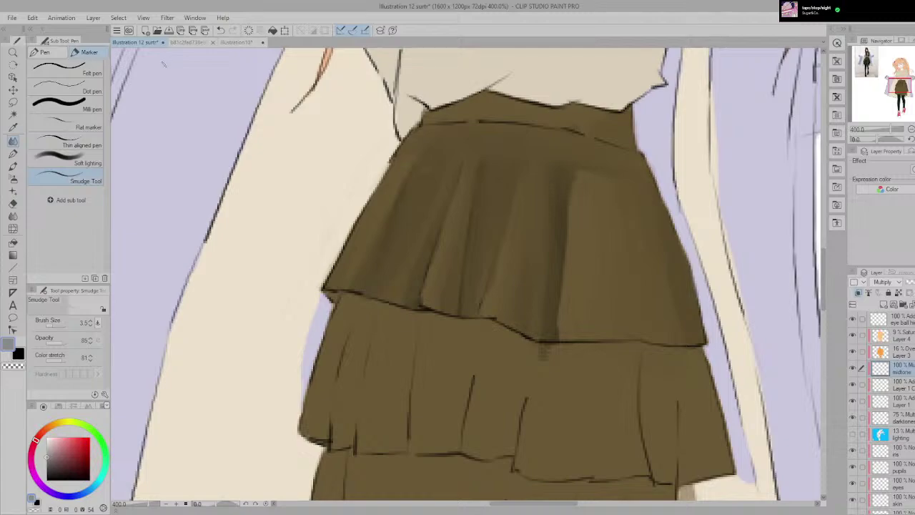
scroll(499, 185, down, 1)
scroll(486, 172, down, 1)
drag(480, 167, 644, 328)
scroll(678, 301, down, 1)
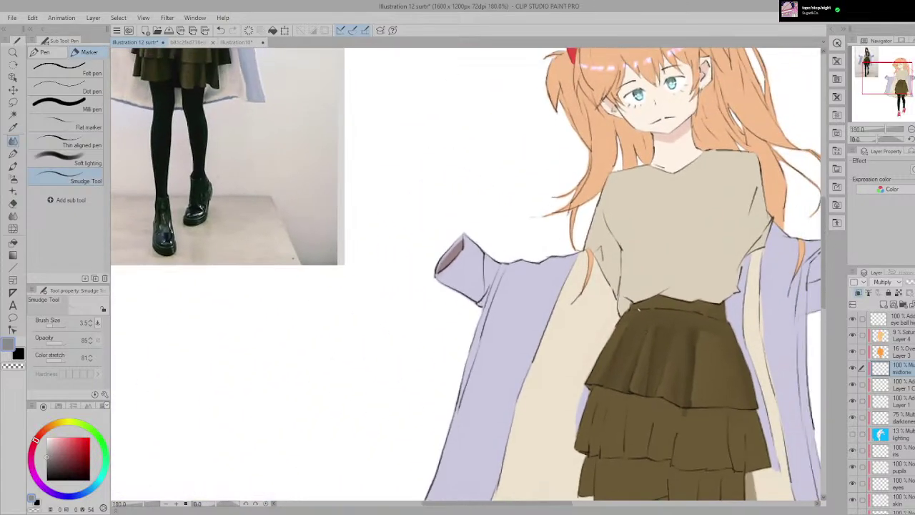
scroll(468, 274, down, 1)
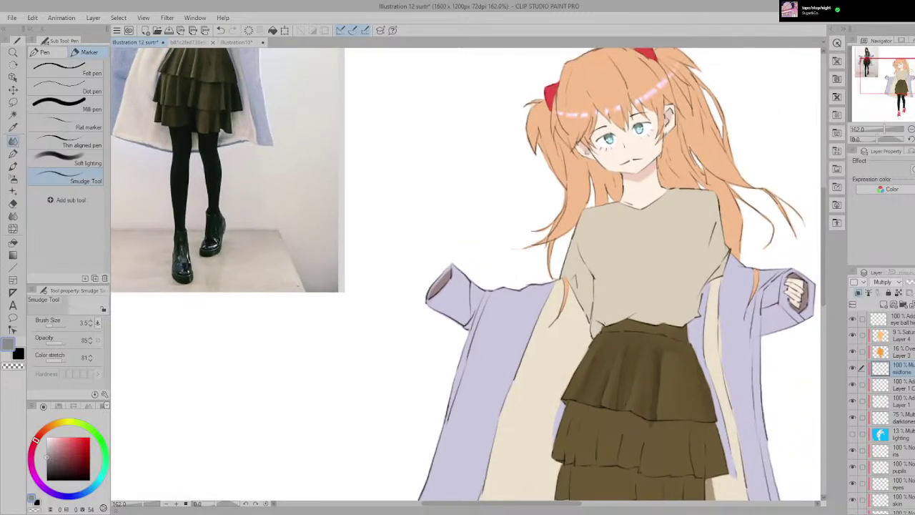
drag(657, 325, 622, 358)
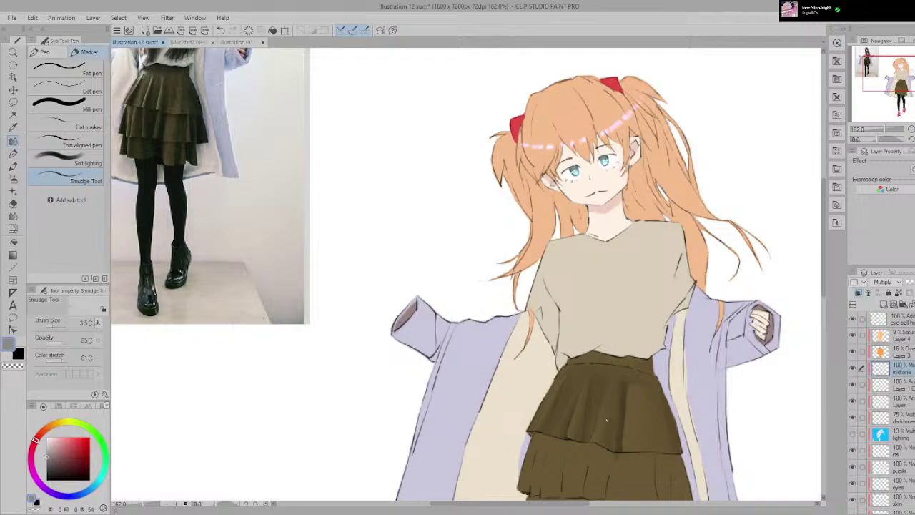
Step: Paint a dark shadow stroke down the main fold of the skirt's top tier with the Milli pen, redoing it until it runs nearly straight
scroll(606, 419, up, 3)
key(p)
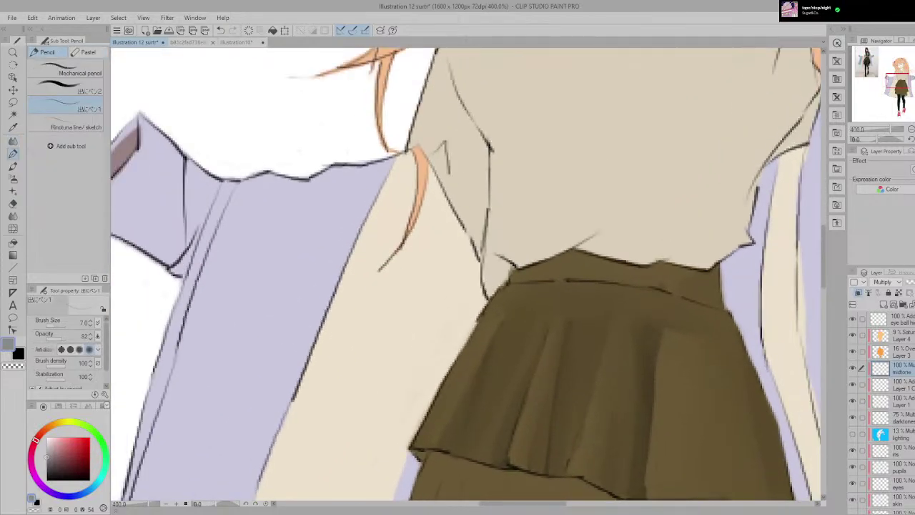
drag(376, 356, 278, 220)
key(p)
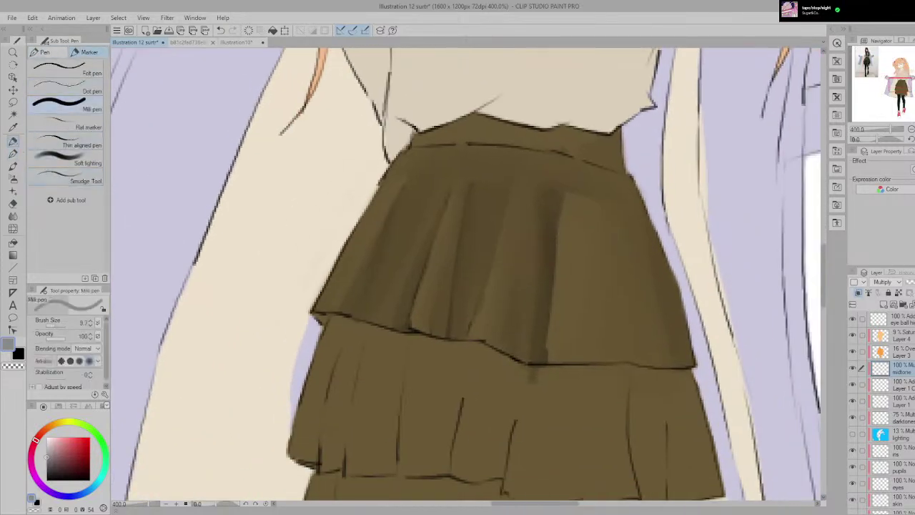
drag(537, 187, 511, 333)
key(ctrl+z)
drag(533, 192, 496, 374)
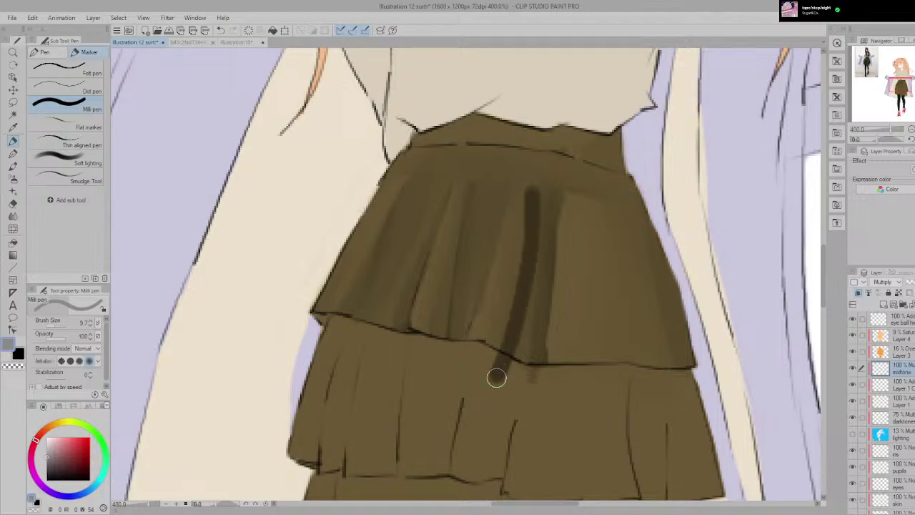
key(ctrl+z)
drag(532, 189, 526, 394)
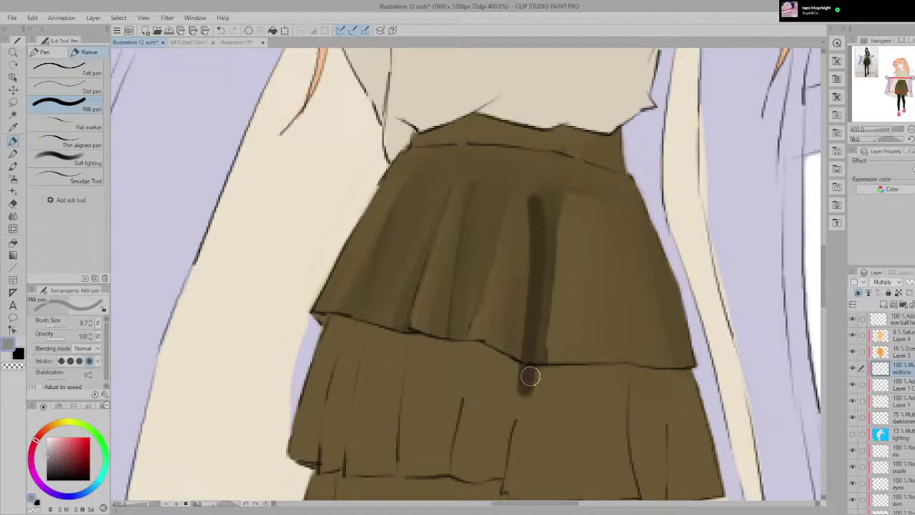
Step: Smudge the upper end of the new dark fold stroke upward toward the waistband
key(p)
key(p)
click(78, 180)
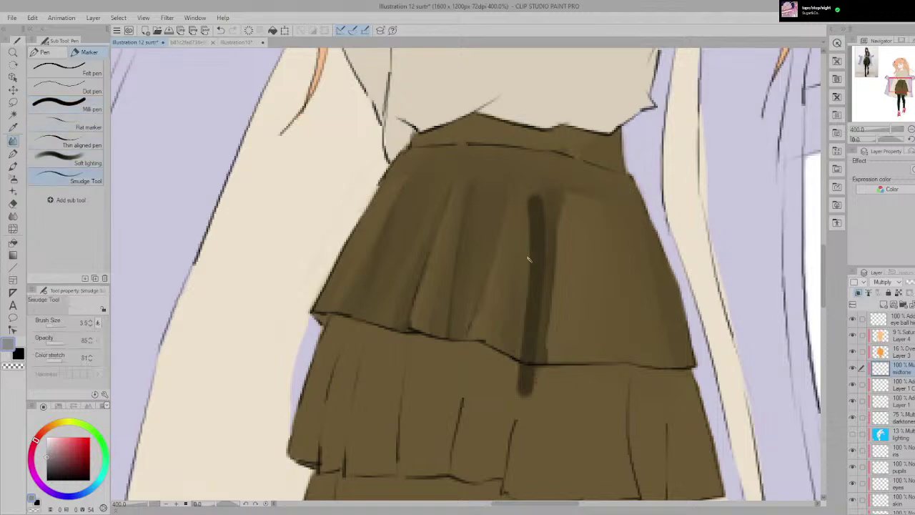
drag(540, 225, 546, 182)
Step: Blend the left edge of the dark fold stroke down to the tier's hem with the Smudge Tool, undoing unwanted strokes
scroll(526, 212, up, 3)
mouse_move(535, 243)
mouse_down()
mouse_move(542, 160)
mouse_move(493, 432)
mouse_up()
key(ctrl+z)
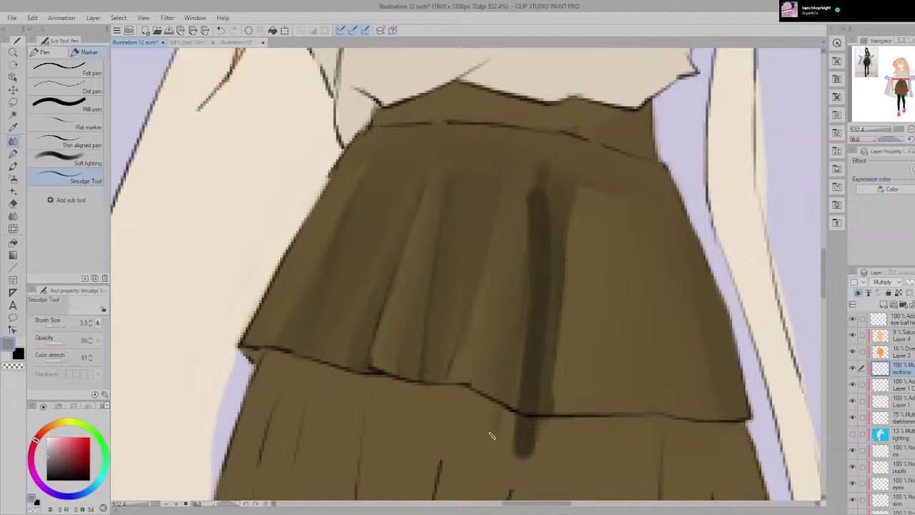
key(ctrl+z)
drag(533, 158, 499, 429)
key(ctrl+z)
drag(531, 201, 505, 431)
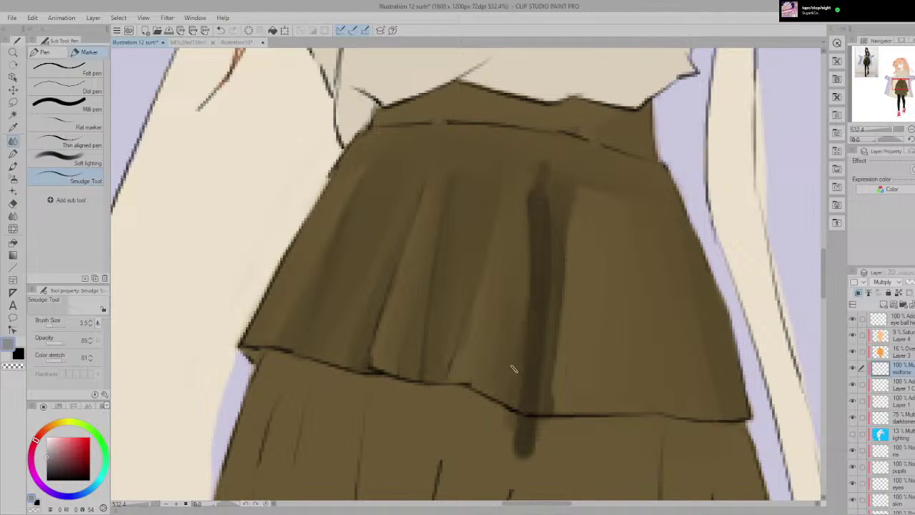
drag(535, 179, 536, 382)
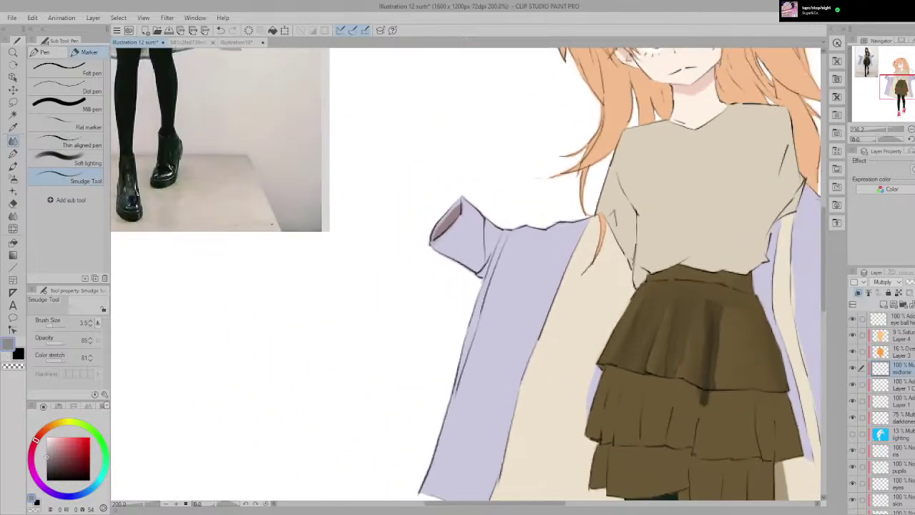
Step: Check the fold against the photo reference and soften the upper left part of its dark shadow with the Smudge Tool
scroll(644, 268, down, 4)
scroll(659, 301, up, 2)
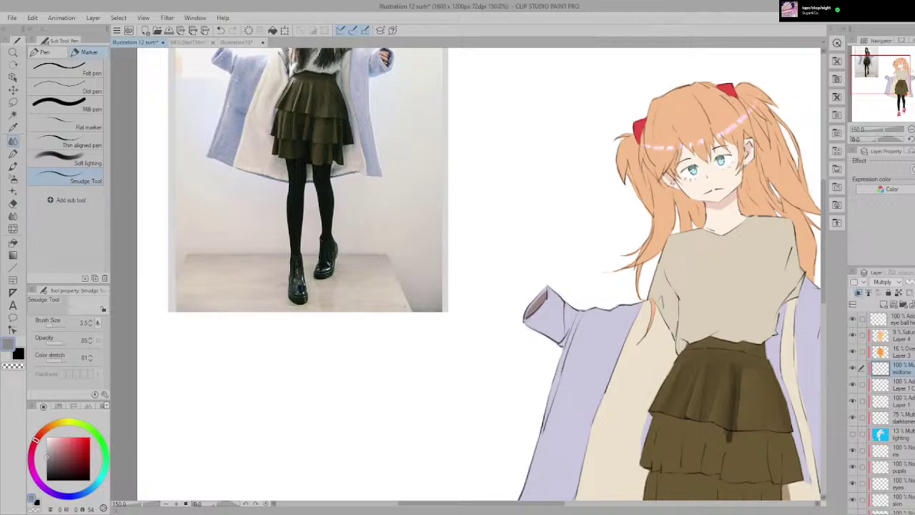
drag(659, 301, 516, 293)
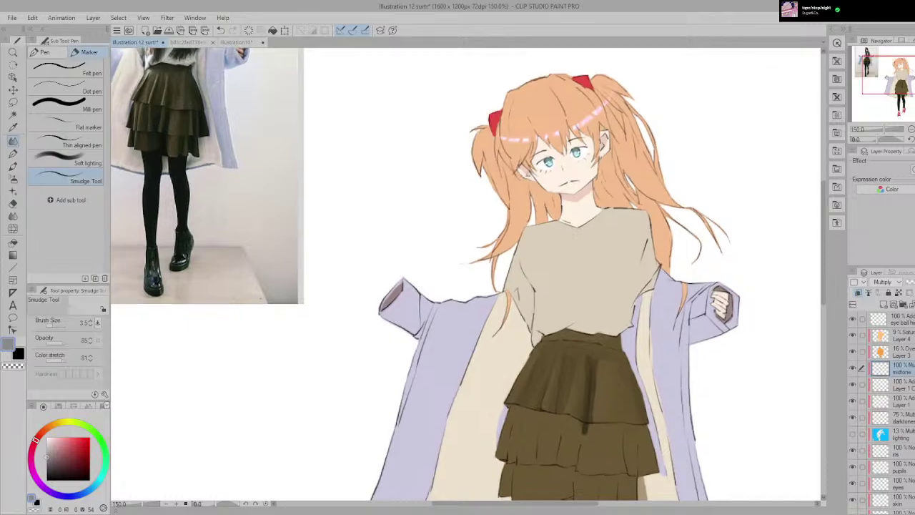
scroll(531, 284, up, 5)
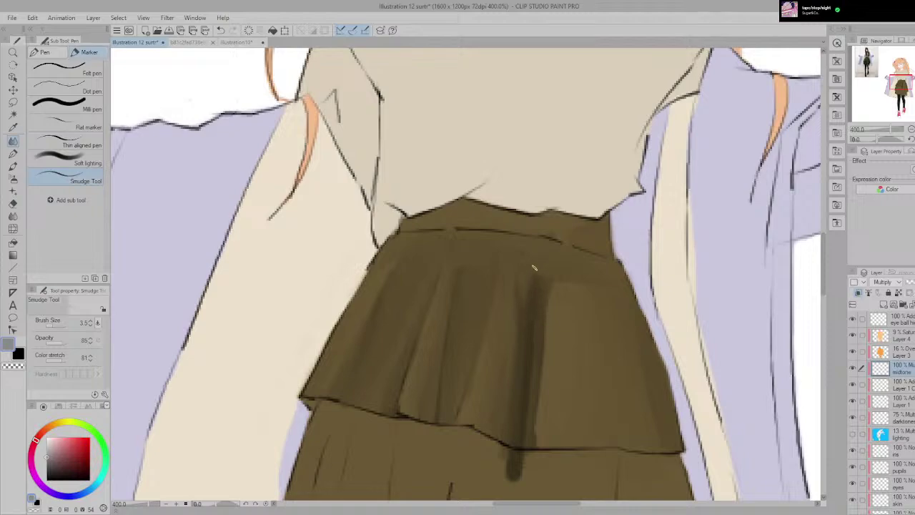
scroll(523, 307, up, 2)
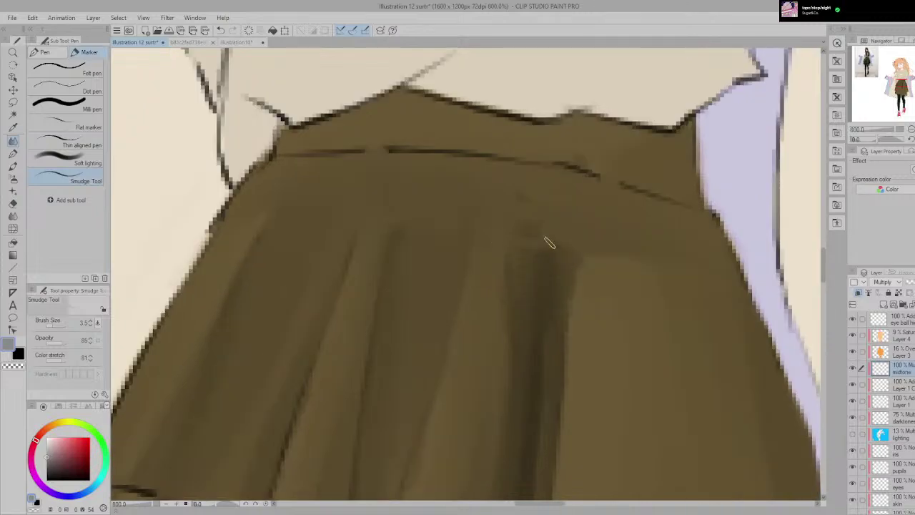
scroll(546, 236, down, 2)
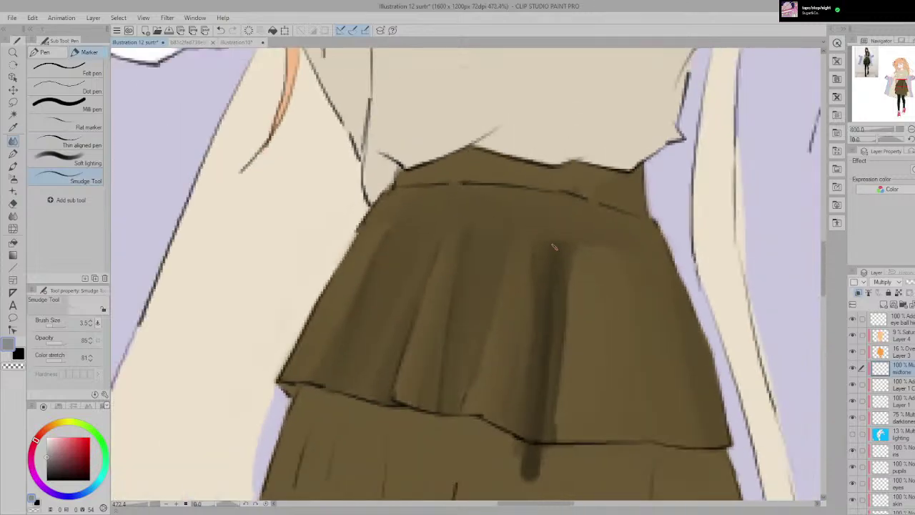
drag(554, 215, 549, 266)
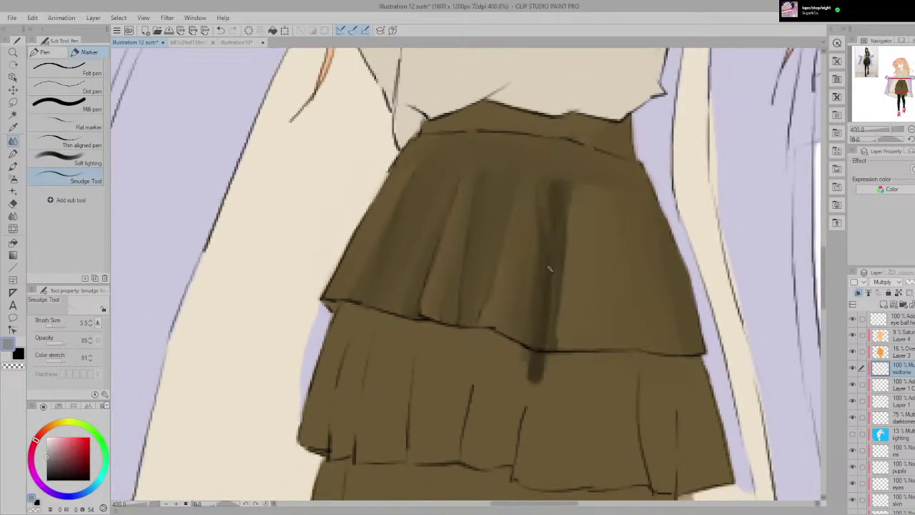
key(ctrl+z)
drag(539, 180, 529, 306)
scroll(523, 272, up, 1)
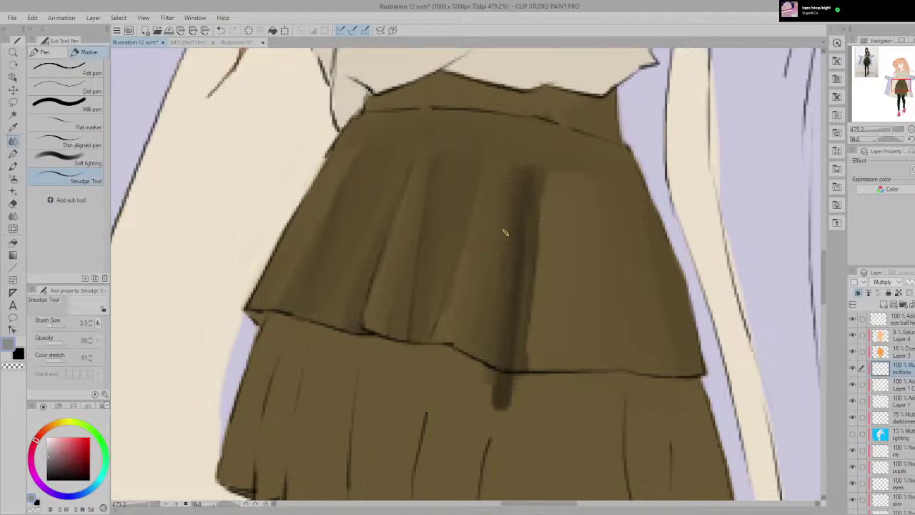
Step: Review the whole figure and smudge the left side of the fold shadow upward to even out its transition
scroll(500, 254, down, 3)
scroll(504, 250, up, 2)
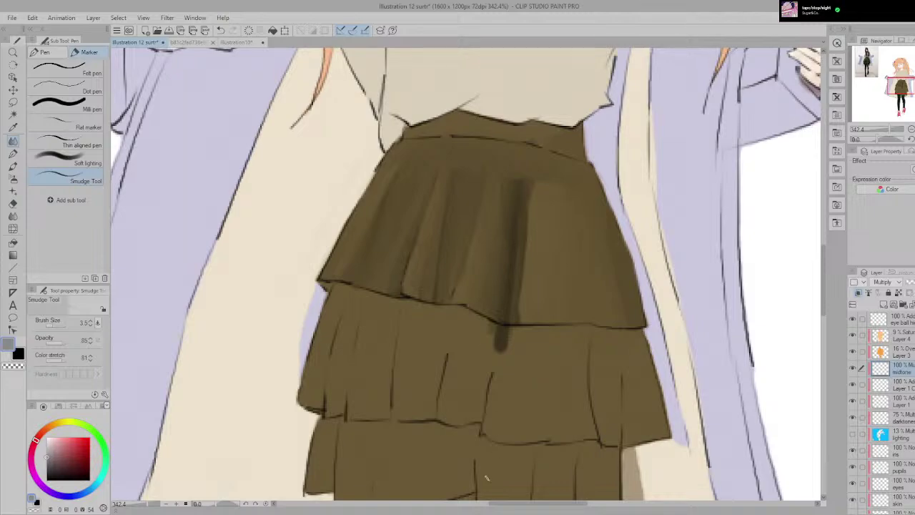
scroll(486, 429, down, 2)
scroll(565, 349, down, 3)
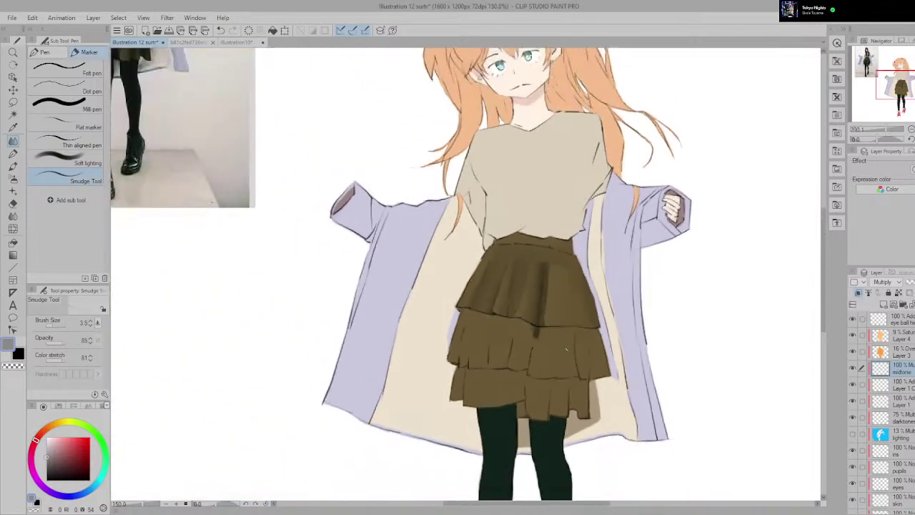
scroll(576, 280, down, 2)
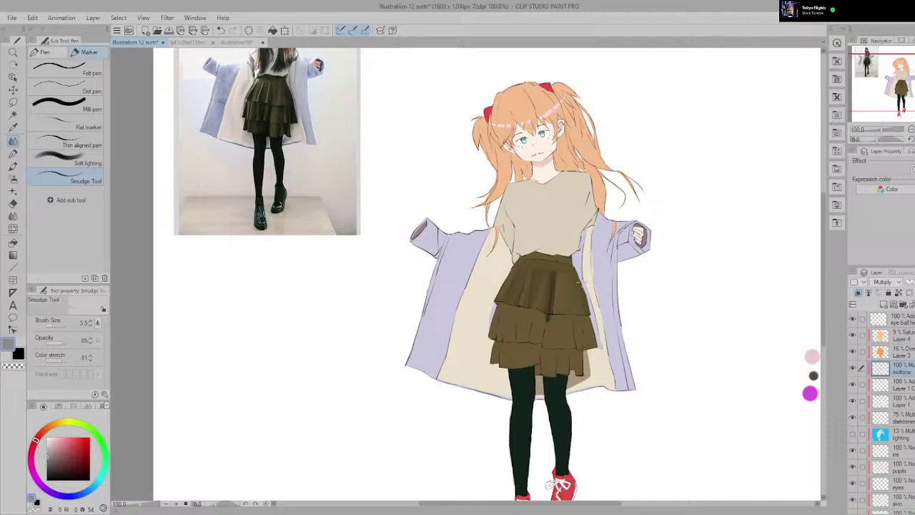
scroll(579, 283, up, 5)
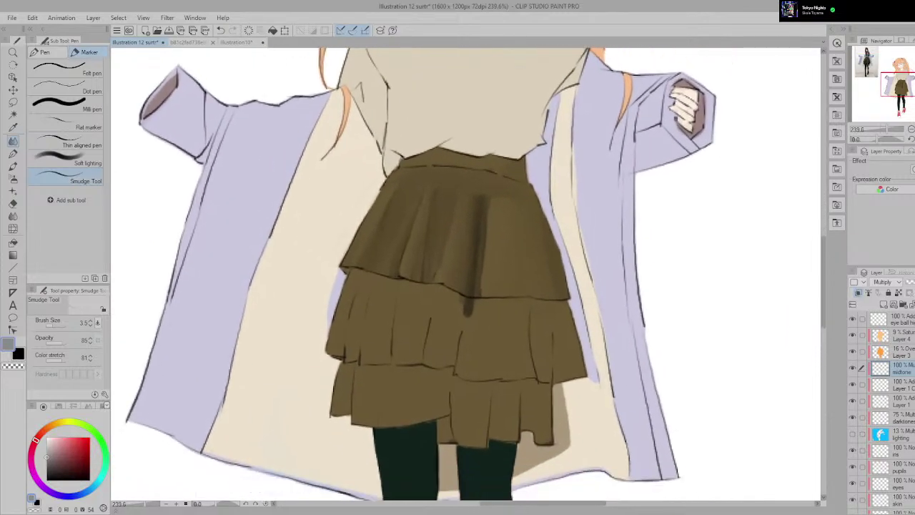
scroll(471, 236, up, 2)
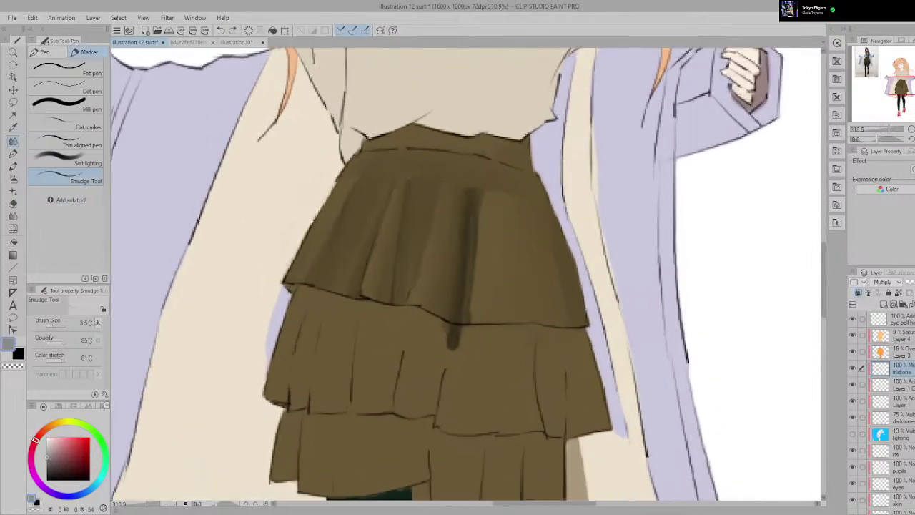
drag(441, 243, 451, 191)
scroll(441, 290, down, 4)
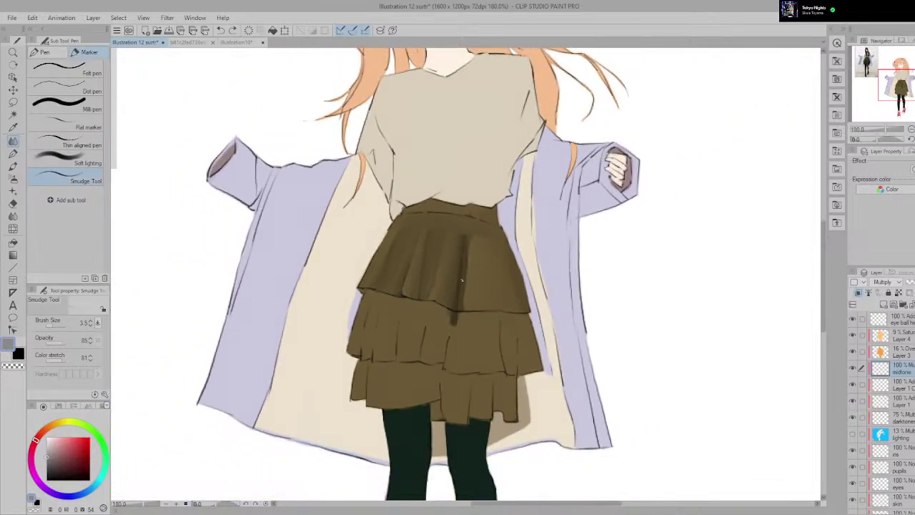
scroll(460, 281, down, 4)
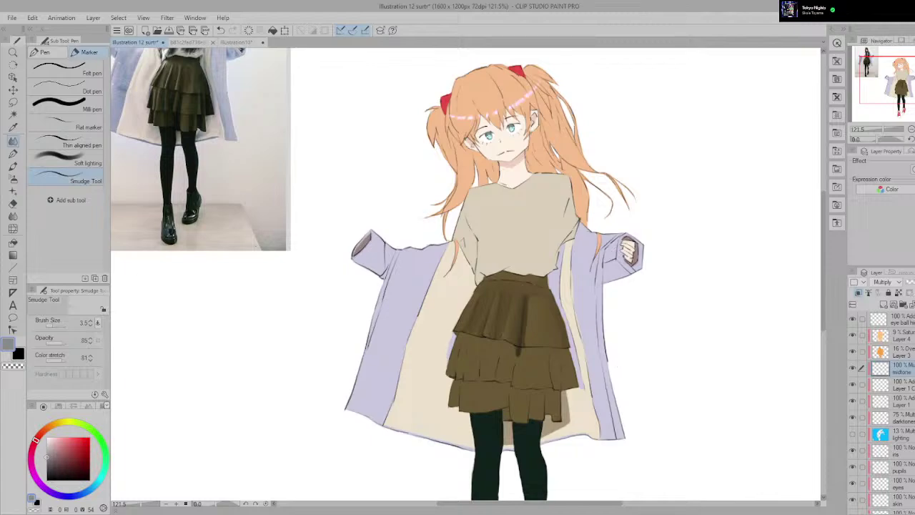
Step: Set the Smudge Tool's brush size to 12.5 and spread the fold shadow across the right side of the top tier
click(55, 323)
scroll(527, 350, up, 4)
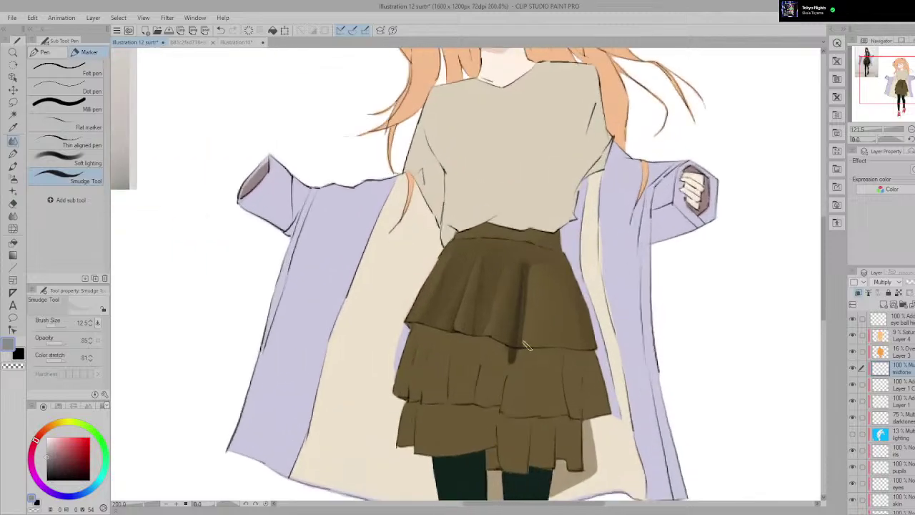
scroll(538, 348, up, 2)
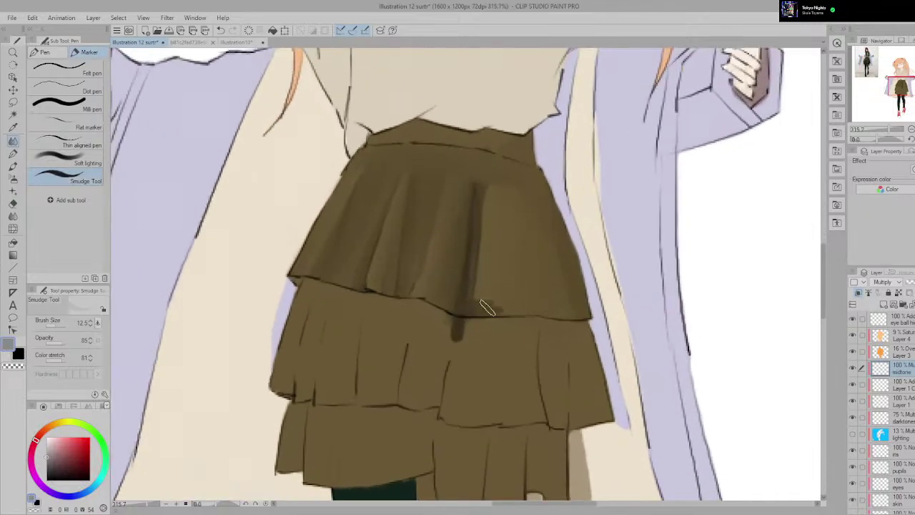
mouse_move(469, 302)
mouse_down()
mouse_move(486, 285)
mouse_move(465, 276)
mouse_move(487, 266)
mouse_move(468, 273)
mouse_move(483, 267)
mouse_move(460, 314)
mouse_move(479, 254)
mouse_move(472, 323)
mouse_move(480, 251)
mouse_move(482, 288)
mouse_move(488, 246)
mouse_move(474, 321)
mouse_move(491, 250)
mouse_move(511, 233)
mouse_move(505, 291)
mouse_move(503, 204)
mouse_move(488, 258)
mouse_move(493, 191)
mouse_move(507, 193)
mouse_move(510, 293)
mouse_move(511, 248)
mouse_up()
Step: Recheck the photo reference and smudge the dark core of the fold downward into a soft, broad shadow
scroll(516, 309, down, 6)
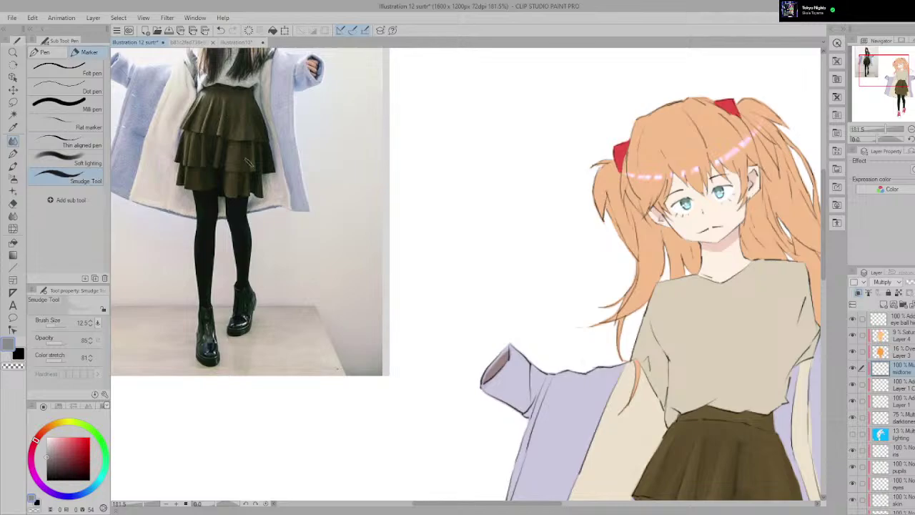
scroll(401, 233, down, 2)
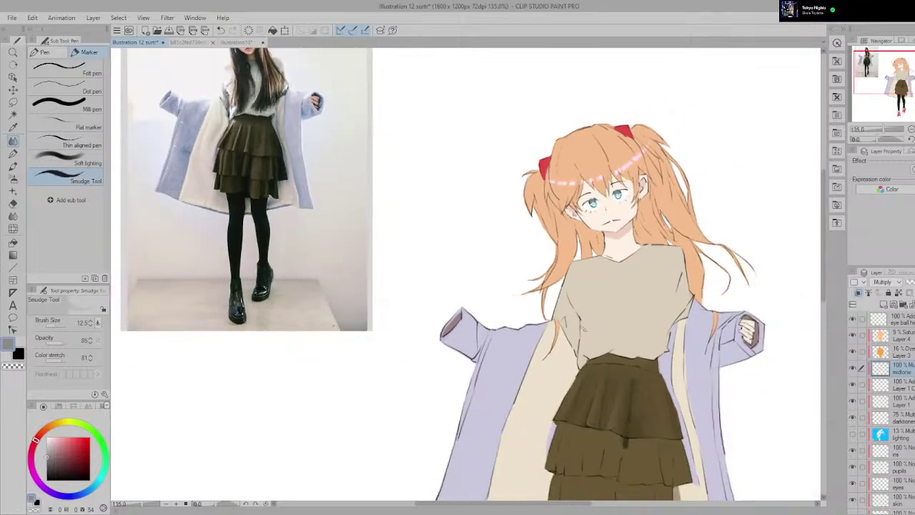
scroll(715, 450, up, 6)
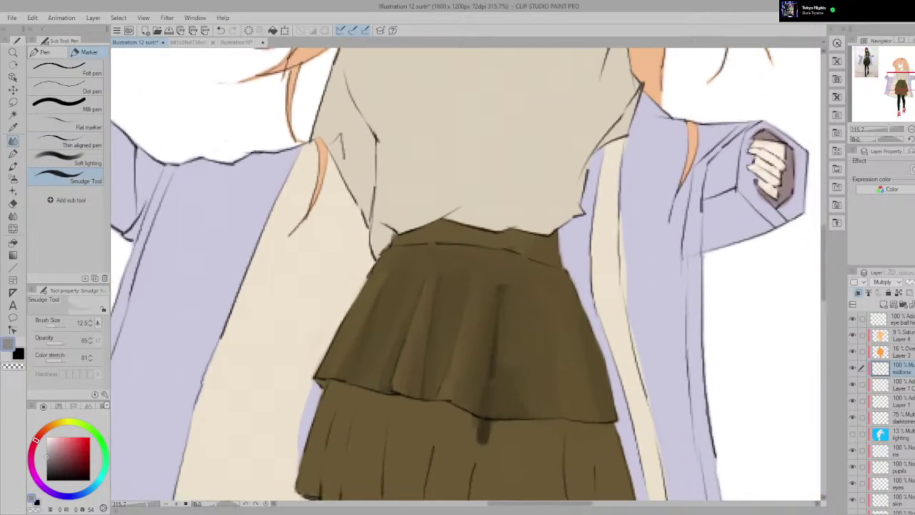
drag(517, 342, 481, 273)
mouse_move(474, 216)
mouse_down()
mouse_move(464, 316)
mouse_move(468, 237)
mouse_move(461, 310)
mouse_up()
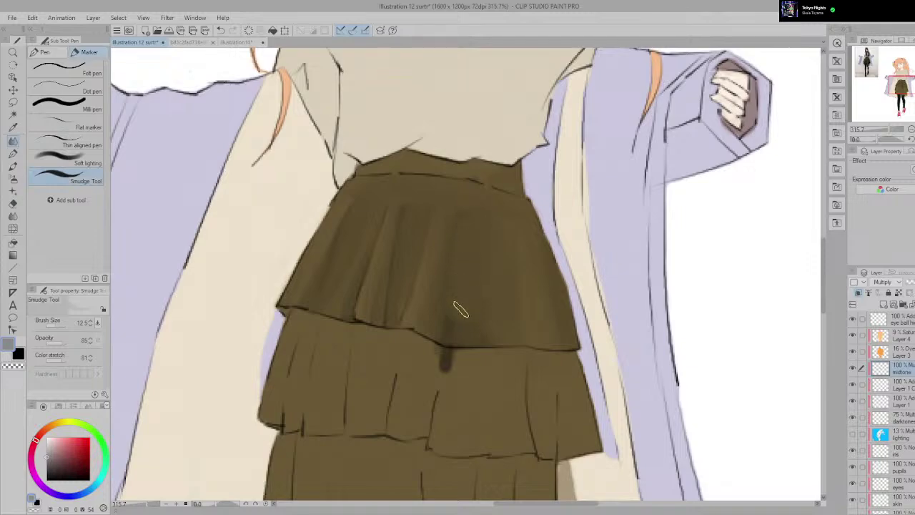
Step: Undo the last smudge and spread the leftover shadow just below the top tier's hem sideways onto the second tier
key(ctrl+z)
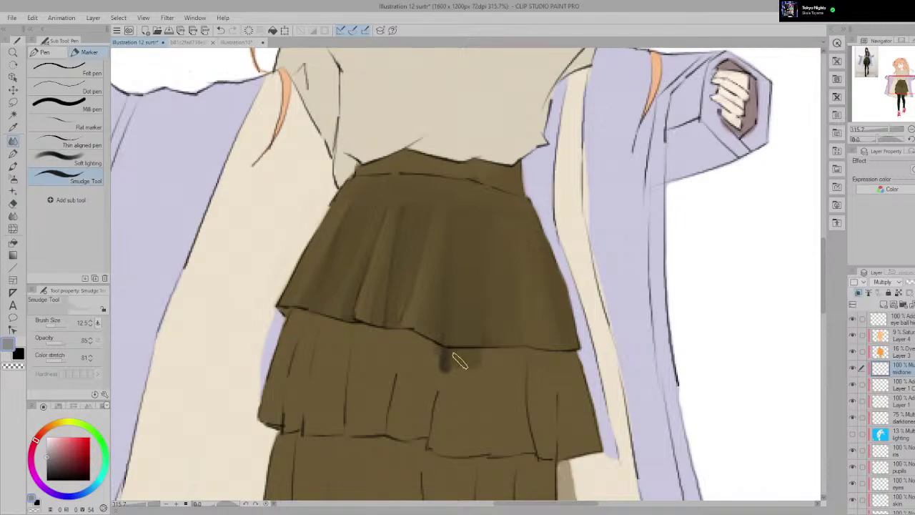
scroll(463, 354, down, 2)
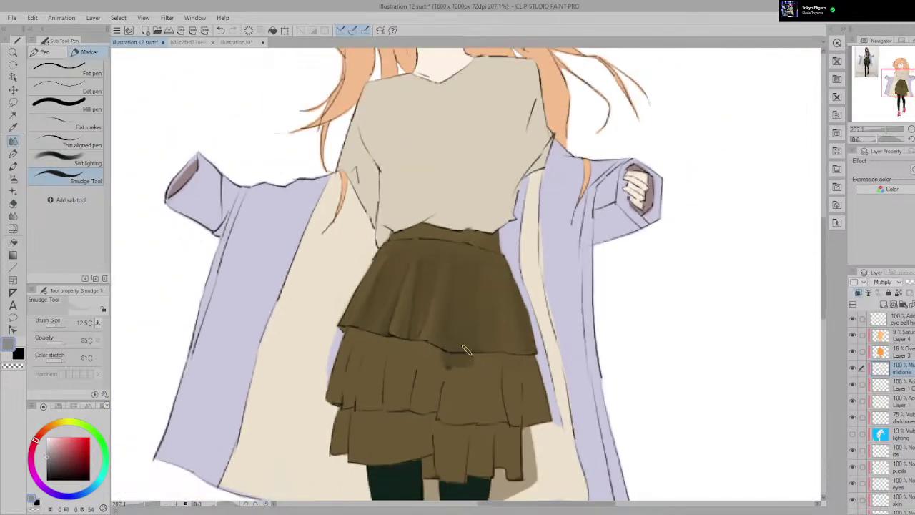
scroll(463, 351, down, 3)
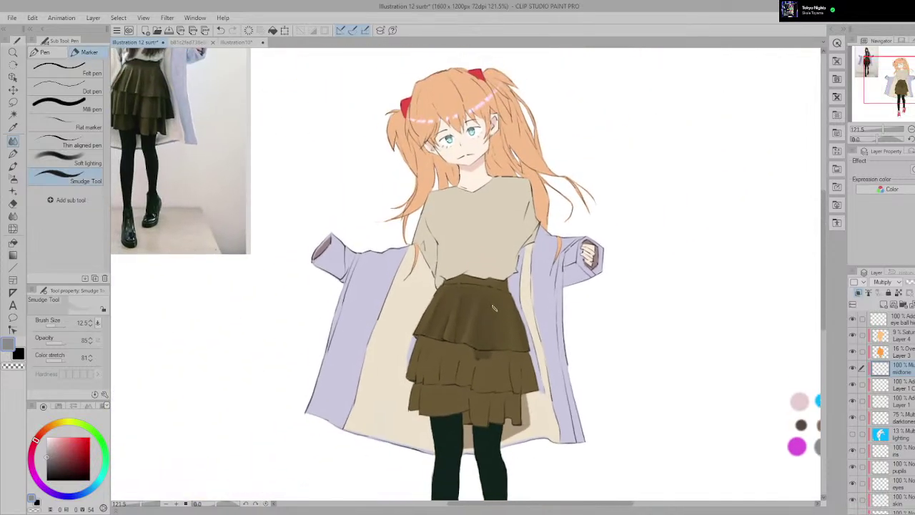
Step: Erase the leftover shadow just below the top tier's hem on the second tier, using the Rough eraser at brush size 12.5
scroll(493, 307, up, 3)
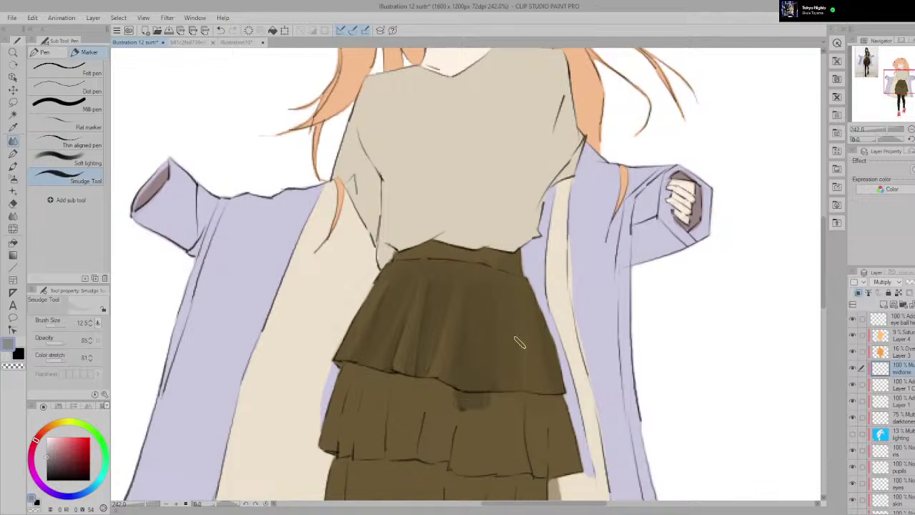
key(e)
drag(515, 404, 500, 281)
scroll(471, 306, up, 2)
mouse_move(409, 293)
mouse_down()
mouse_move(467, 310)
mouse_move(432, 307)
mouse_move(443, 320)
mouse_move(465, 317)
mouse_up()
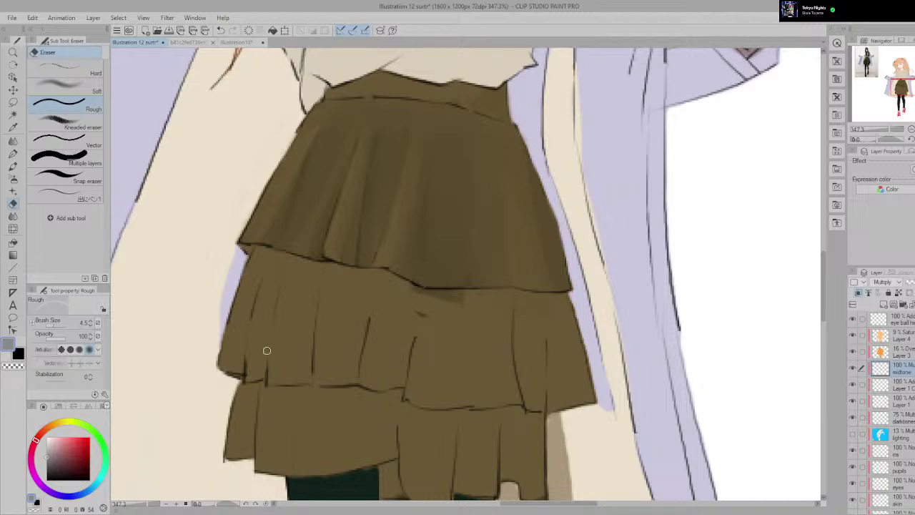
click(56, 325)
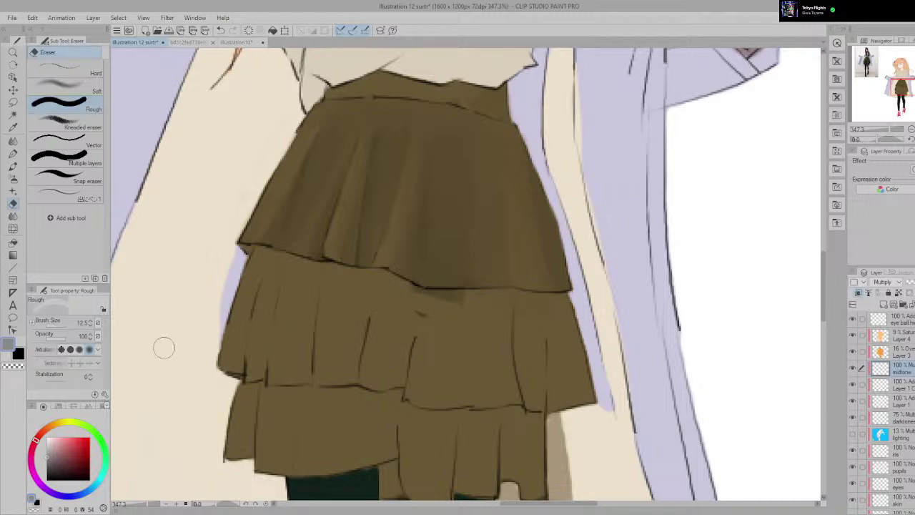
mouse_move(413, 315)
mouse_down()
mouse_move(398, 293)
mouse_move(465, 310)
mouse_up()
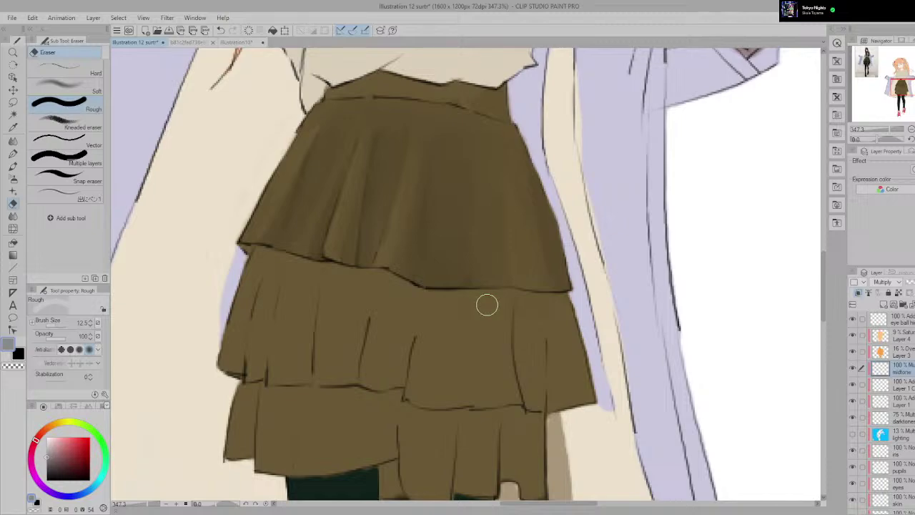
Step: Set the Smudge Tool's brush size to 5.8 and check the top tier's fold shading up close and against the whole figure
key(p)
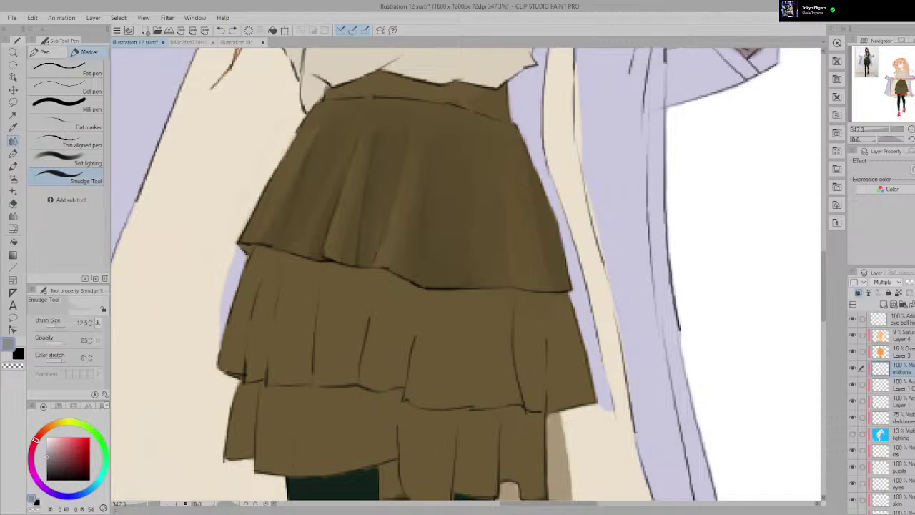
click(50, 325)
scroll(379, 158, down, 5)
scroll(388, 147, up, 6)
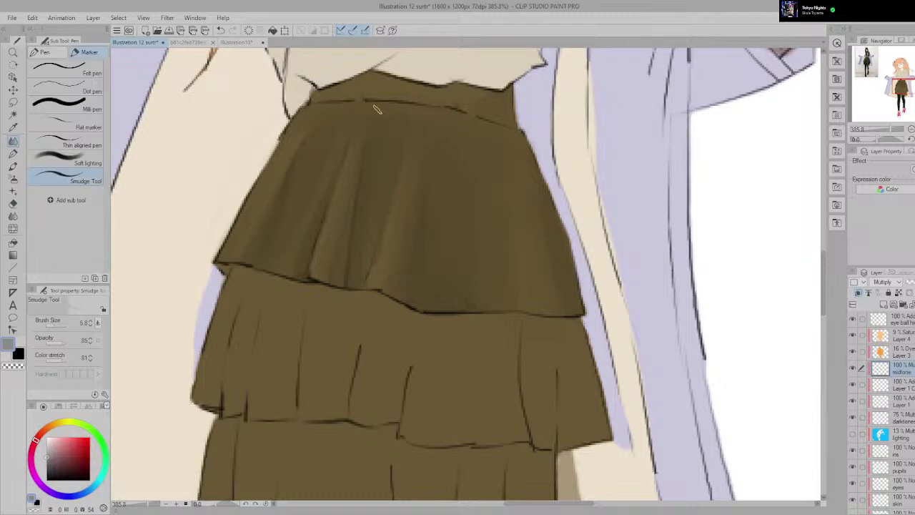
scroll(438, 121, down, 3)
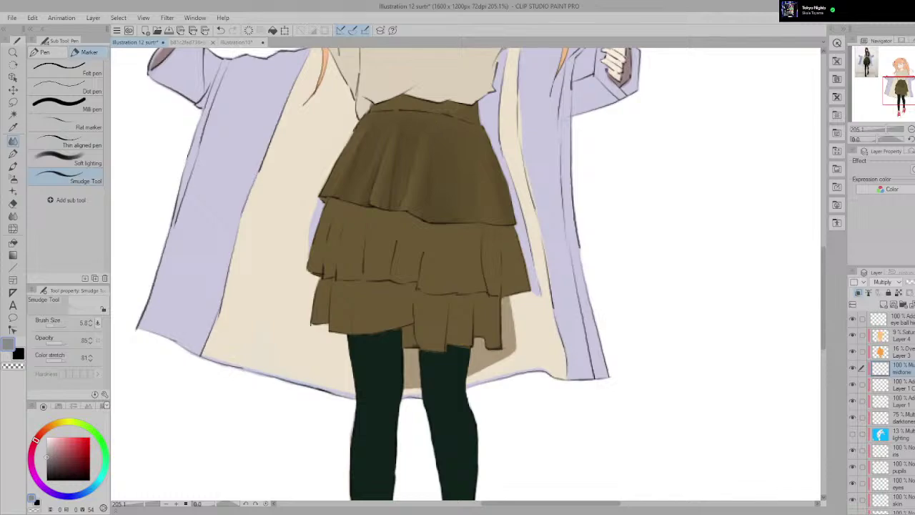
scroll(358, 114, up, 3)
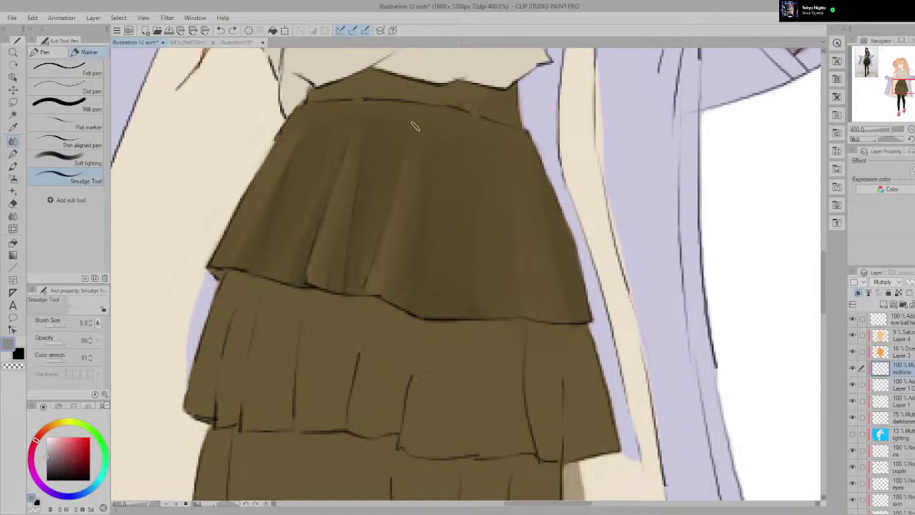
scroll(407, 133, up, 3)
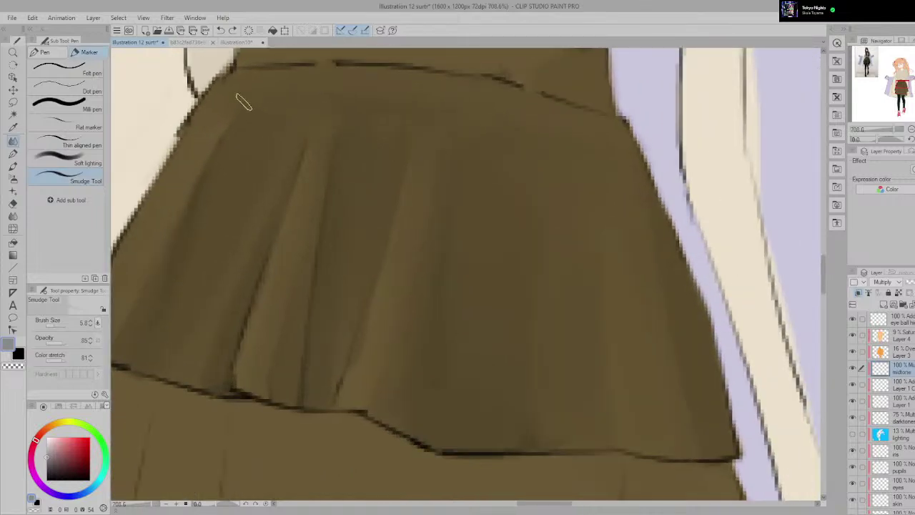
scroll(259, 88, down, 2)
scroll(271, 113, down, 3)
scroll(288, 130, up, 1)
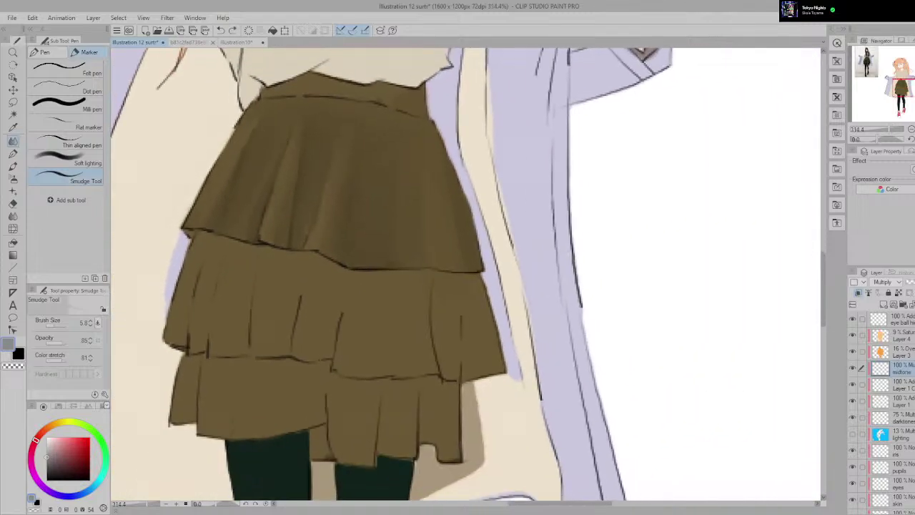
scroll(286, 138, down, 3)
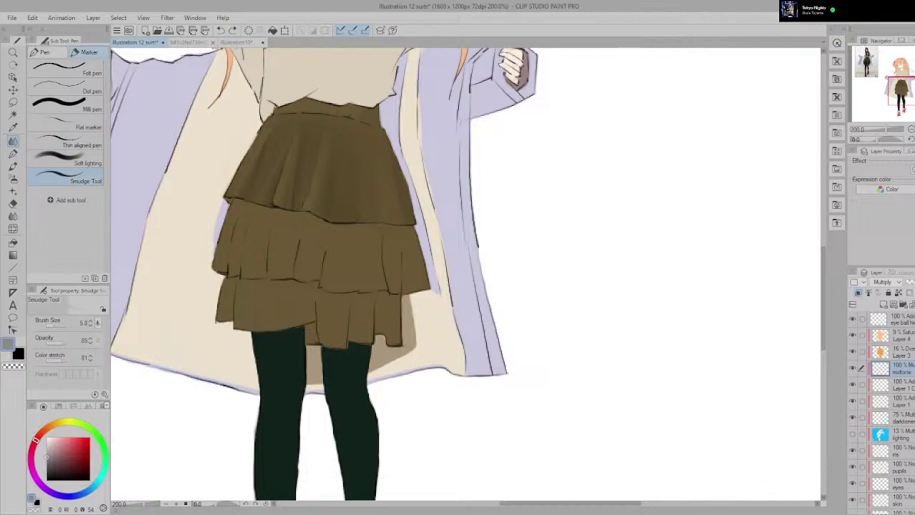
scroll(297, 141, up, 2)
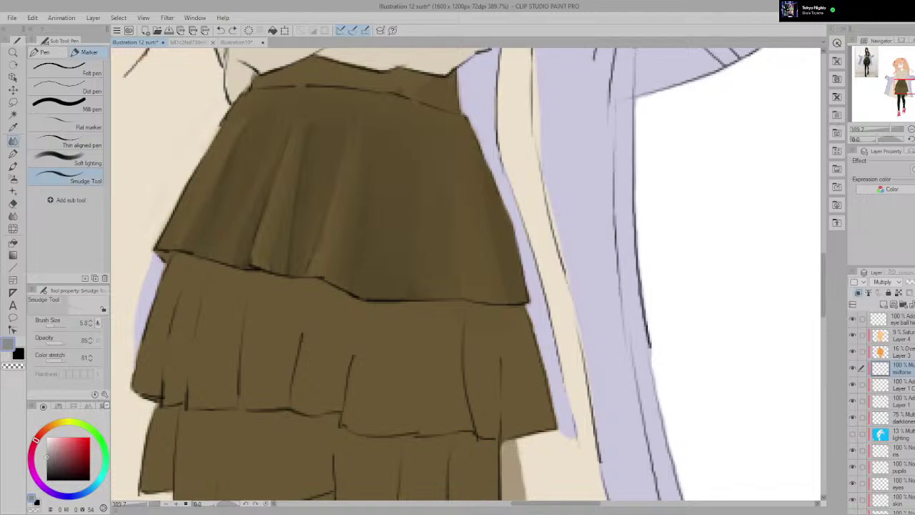
scroll(312, 143, down, 6)
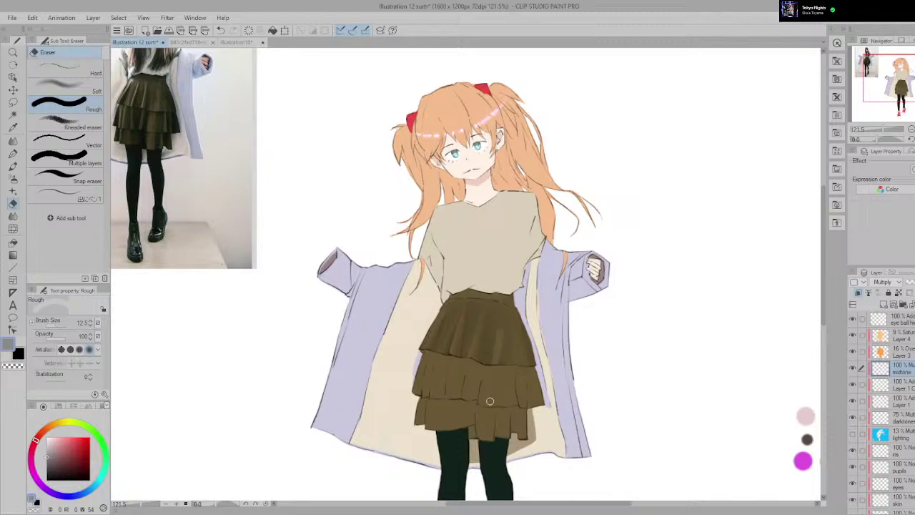
scroll(490, 382, up, 5)
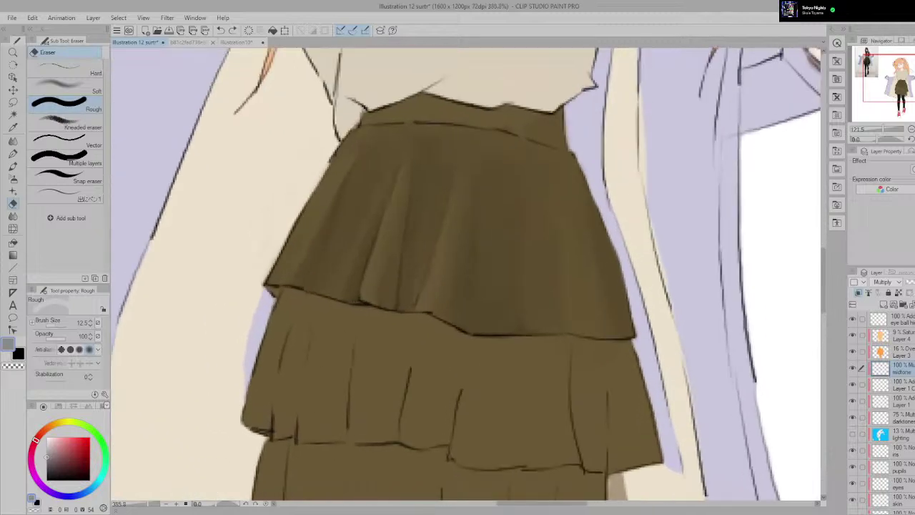
drag(457, 234, 434, 326)
key(ctrl+z)
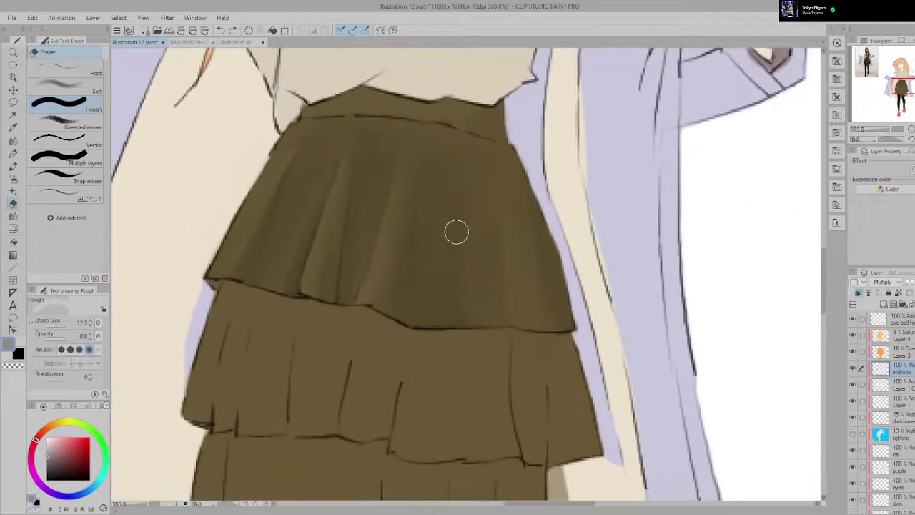
drag(458, 233, 447, 320)
key(ctrl+z)
Step: Erase a lighter streak down the broad fold shadow on the top tier and blend its edges with the Smudge Tool
drag(462, 234, 437, 323)
scroll(441, 347, down, 5)
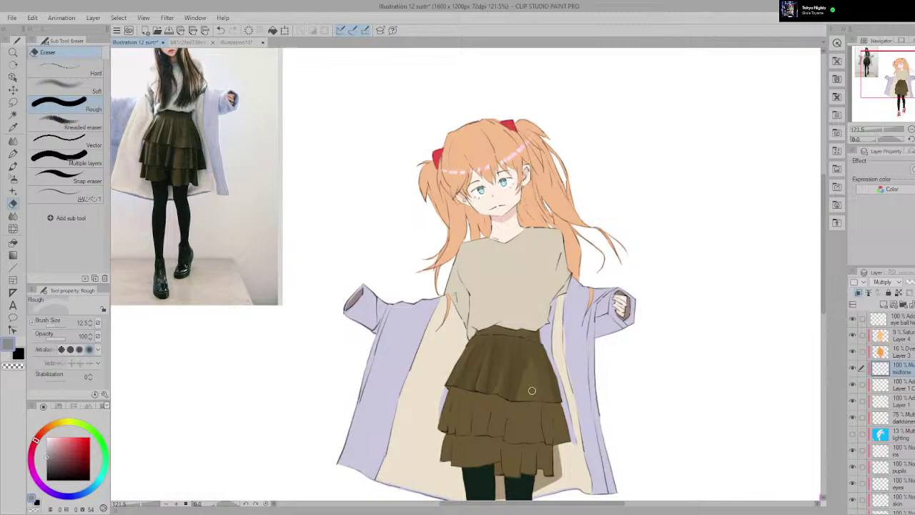
key(p)
scroll(532, 390, up, 7)
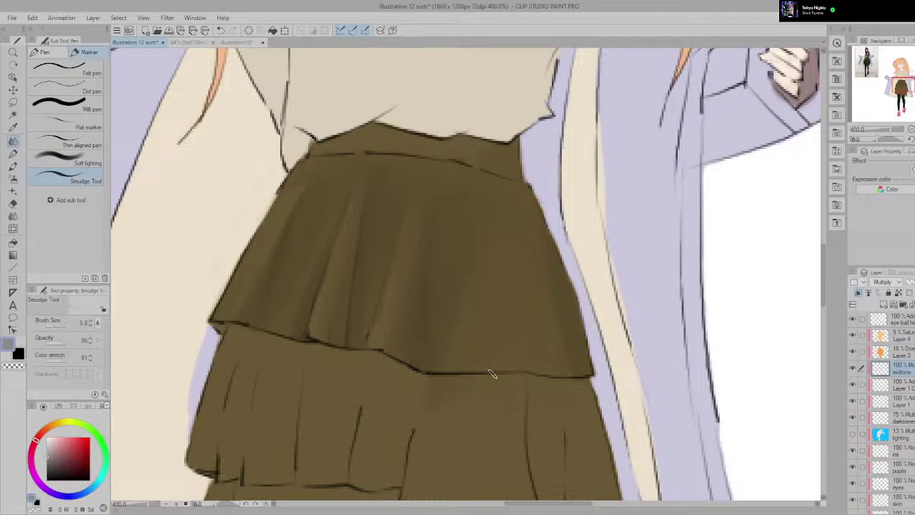
Step: Erase the smudged shadow that spills below the top tier's hem onto the second tier
key(e)
scroll(472, 386, down, 4)
scroll(486, 379, up, 6)
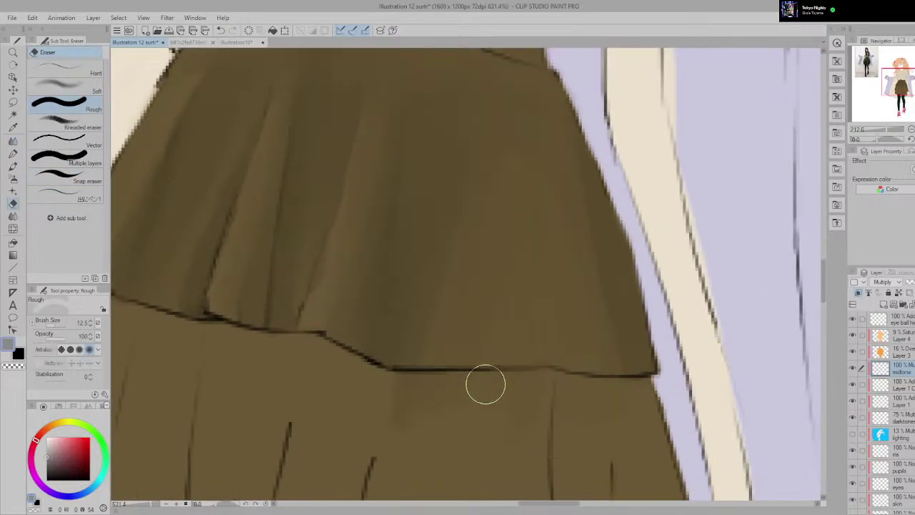
mouse_move(394, 281)
mouse_down()
mouse_move(581, 271)
mouse_move(384, 308)
mouse_move(514, 312)
mouse_move(481, 289)
mouse_move(553, 291)
mouse_up()
scroll(671, 286, down, 5)
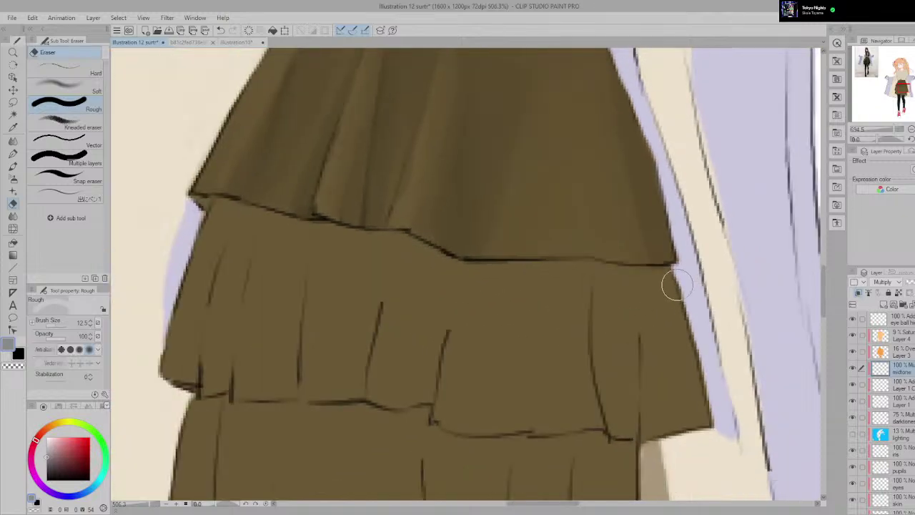
scroll(683, 281, down, 4)
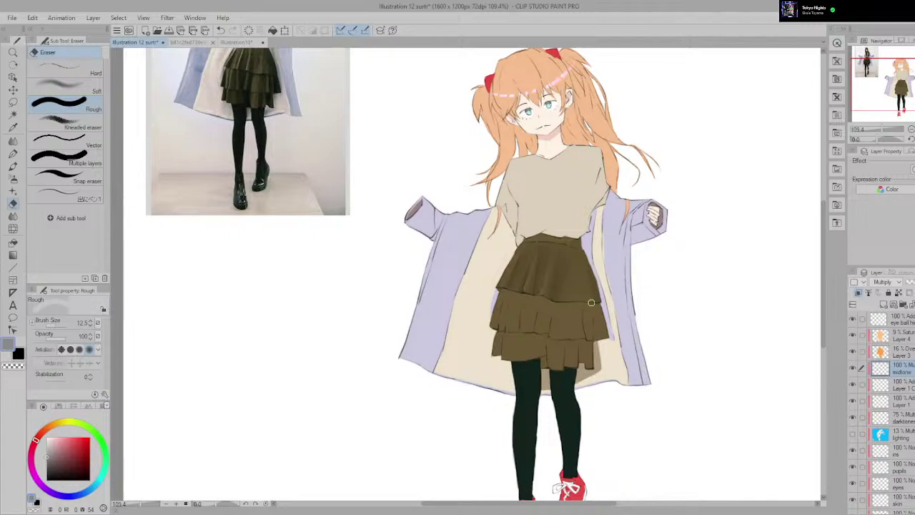
Step: Examine the top tier's blended folds up close and compare them with the skirt in the photo reference
scroll(591, 303, up, 4)
key(p)
scroll(572, 300, up, 2)
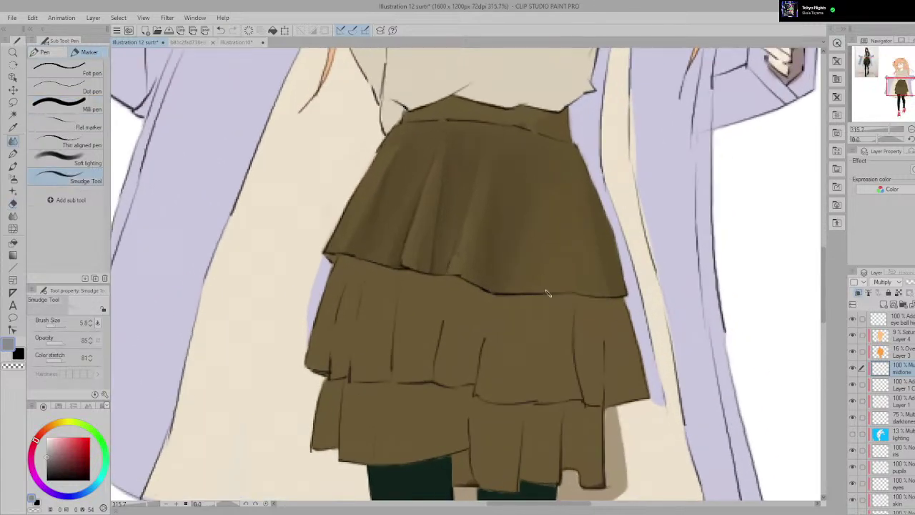
drag(547, 293, 538, 293)
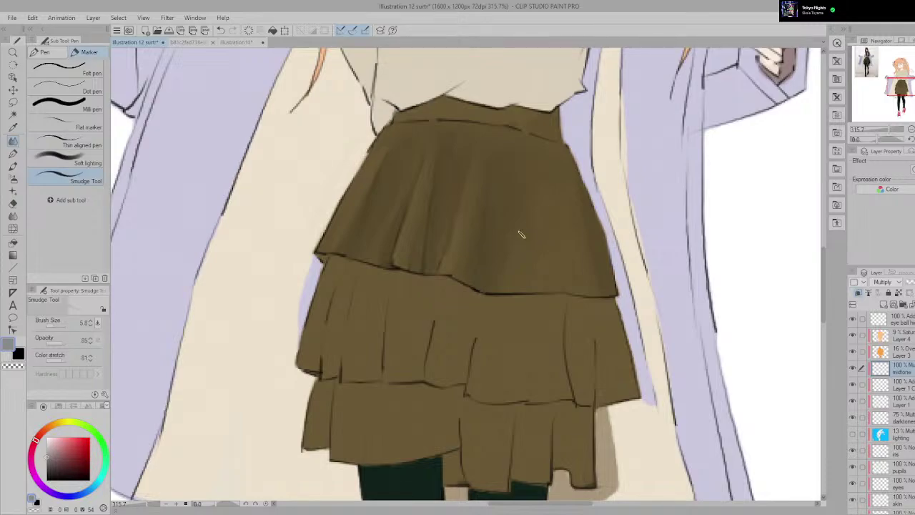
scroll(521, 236, up, 2)
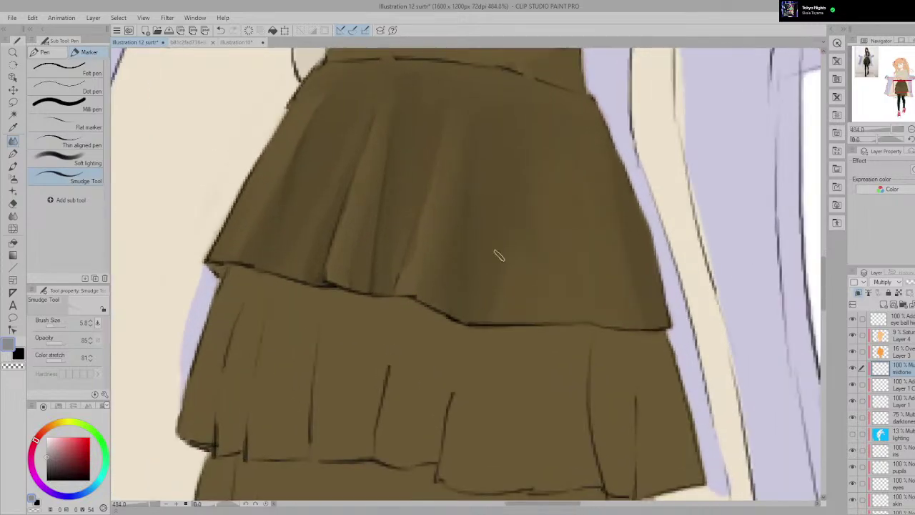
scroll(498, 253, down, 2)
scroll(493, 286, down, 1)
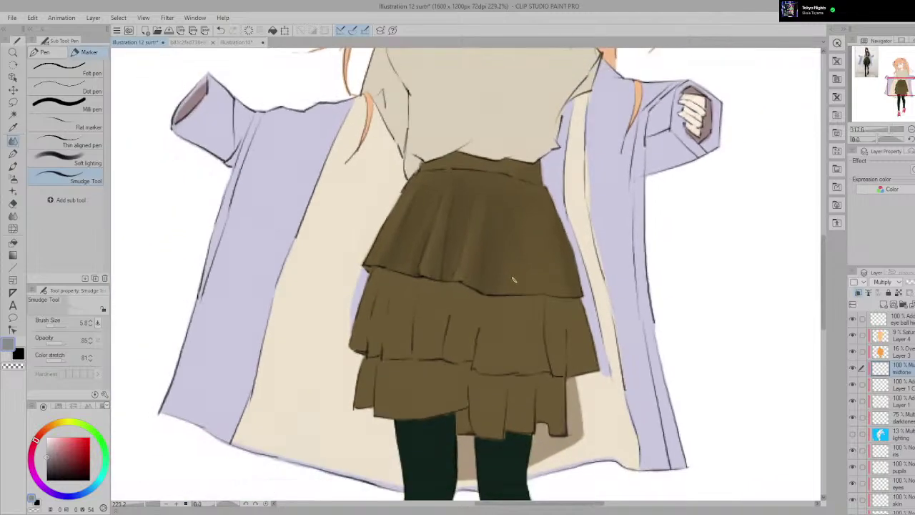
scroll(522, 249, down, 2)
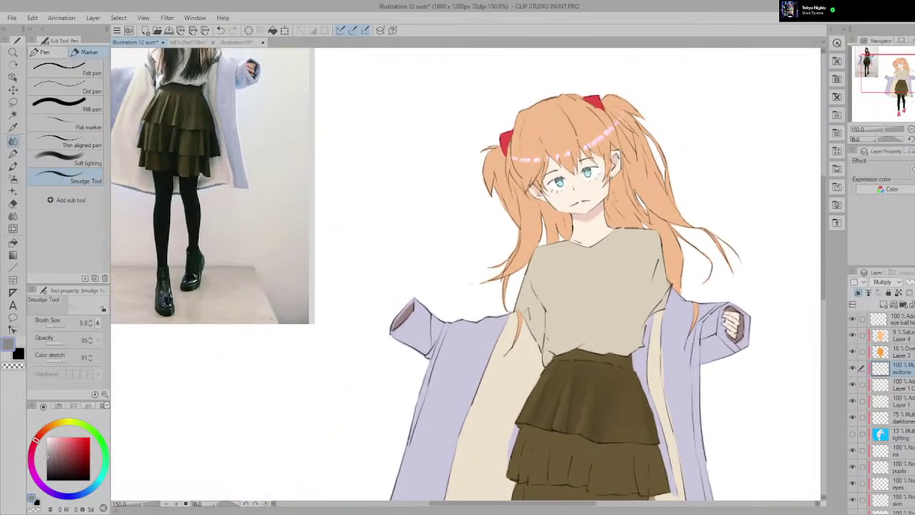
drag(528, 314, 499, 280)
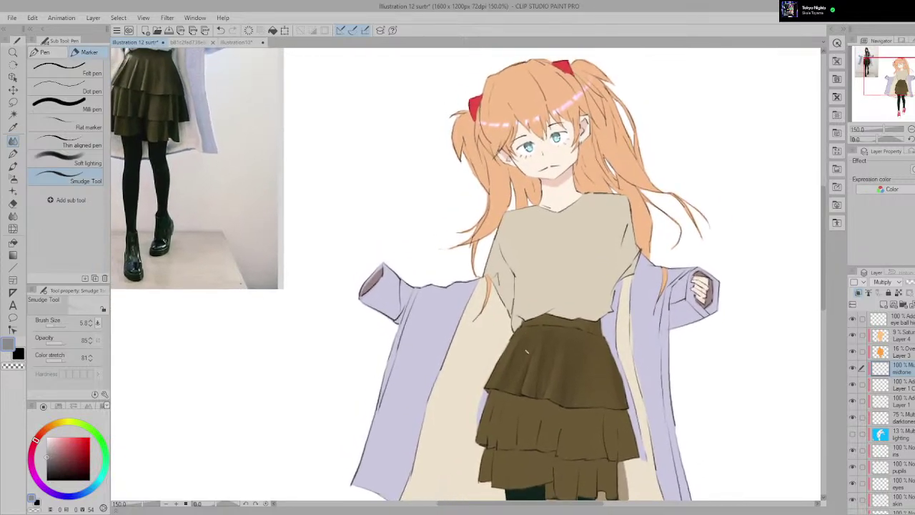
drag(504, 358, 540, 405)
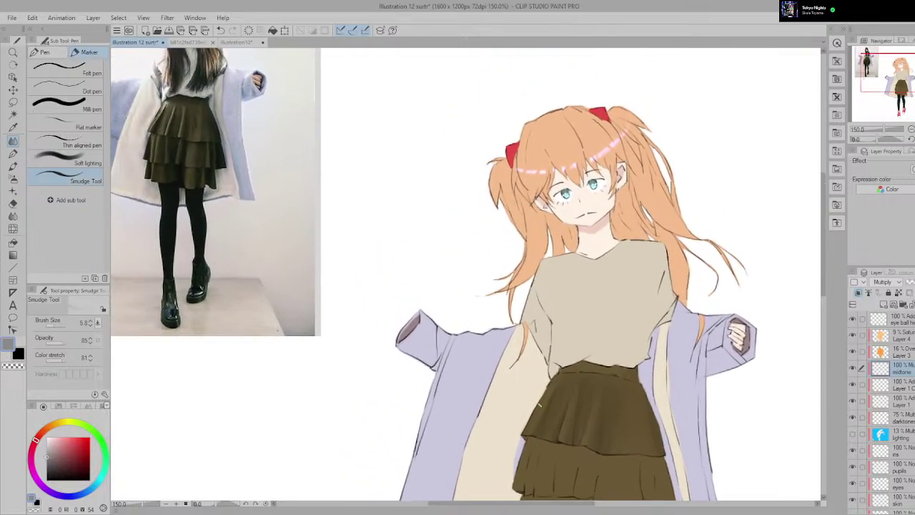
Step: Draw a short vertical shadow stroke with the Milli pen, rising from the hem near the right edge of the top tier
key(p)
scroll(646, 445, up, 2)
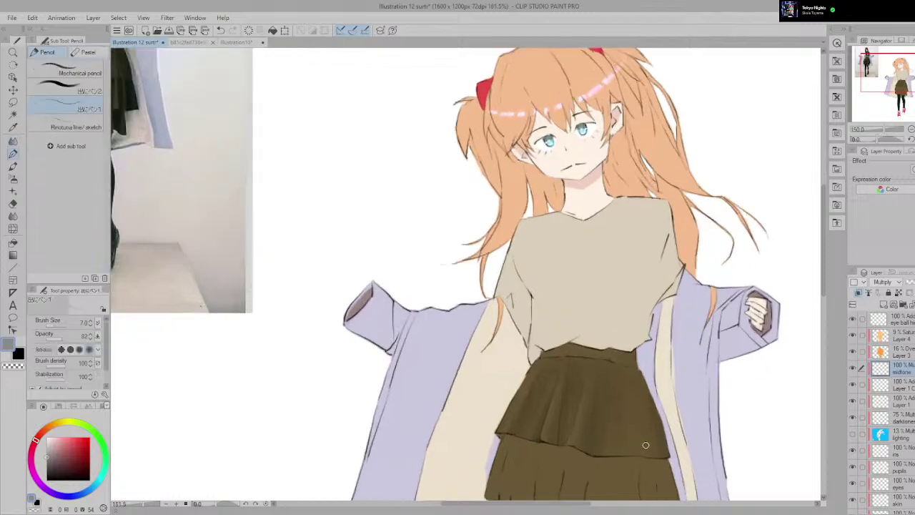
key(p)
click(68, 105)
scroll(296, 205, down, 2)
drag(296, 205, 352, 231)
drag(208, 129, 217, 177)
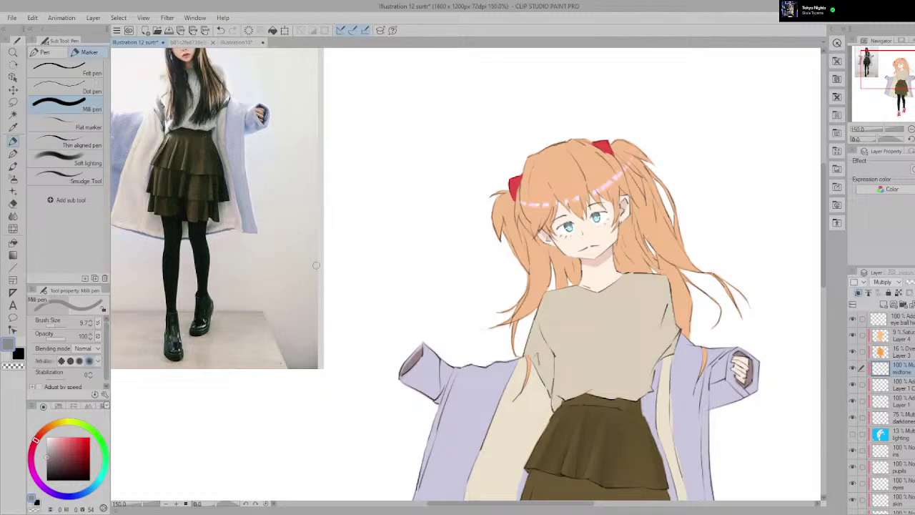
scroll(636, 393, up, 3)
drag(707, 493, 496, 268)
drag(411, 316, 387, 194)
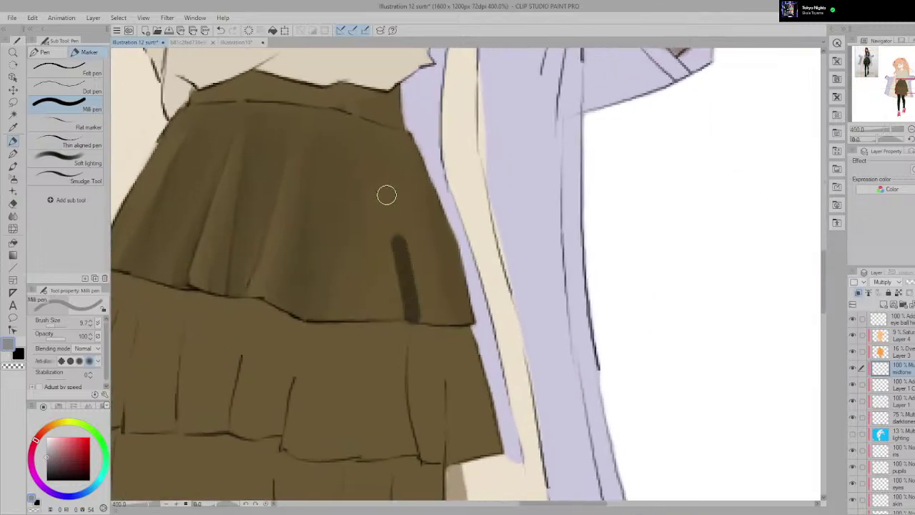
key(ctrl+z)
drag(412, 316, 408, 228)
Step: Smudge the new shadow stroke upward toward the waistband and out to the skirt's right edge to form a soft fold
key(p)
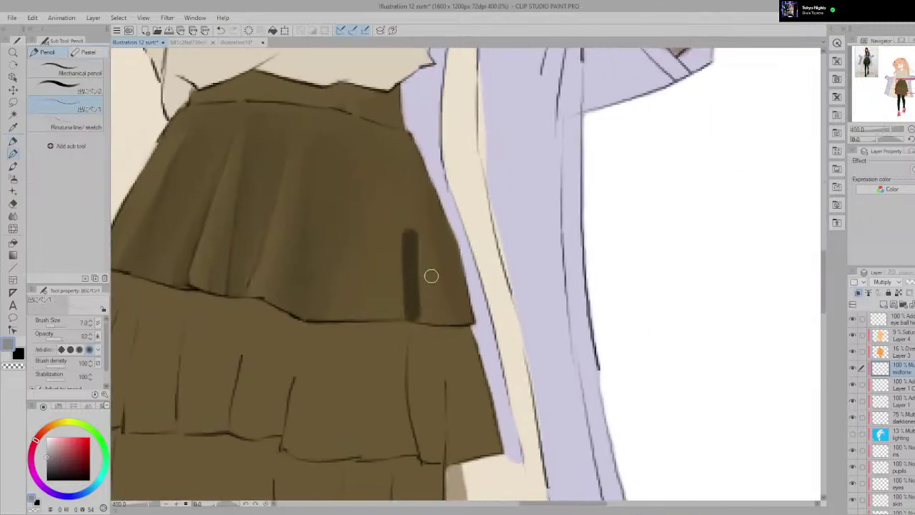
key(p)
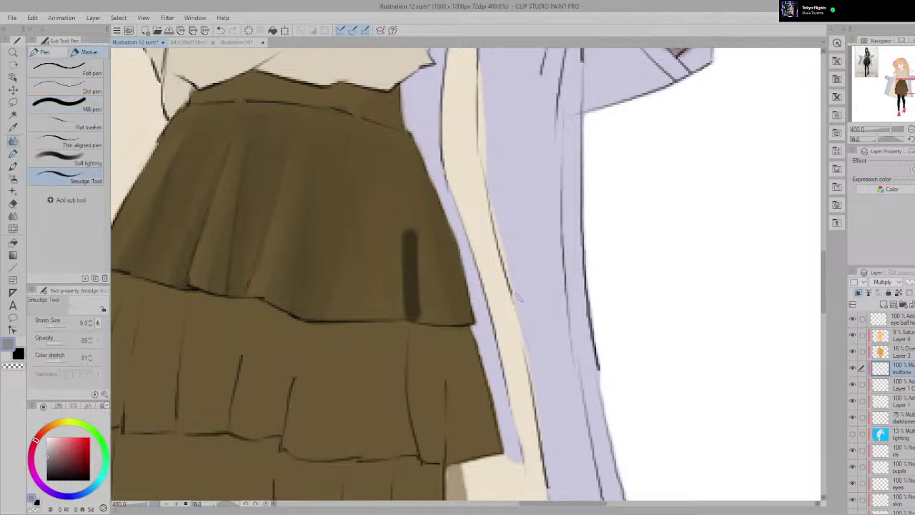
scroll(516, 295, up, 2)
mouse_move(389, 319)
mouse_down()
mouse_move(385, 233)
mouse_move(396, 314)
mouse_move(393, 323)
mouse_move(387, 170)
mouse_up()
key(ctrl+z)
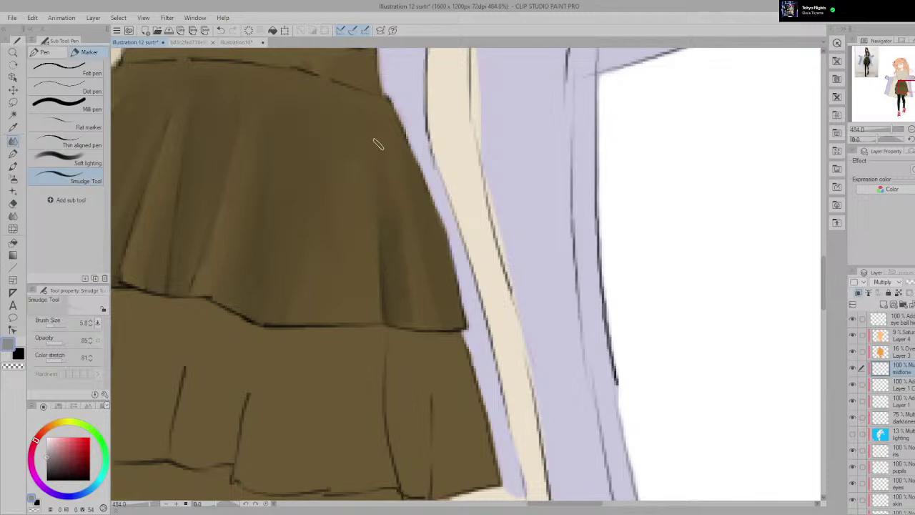
drag(386, 208, 423, 308)
drag(401, 243, 412, 324)
drag(402, 212, 422, 294)
mouse_move(394, 180)
mouse_down()
mouse_move(419, 333)
mouse_move(408, 306)
mouse_up()
drag(367, 114, 376, 136)
scroll(380, 140, down, 8)
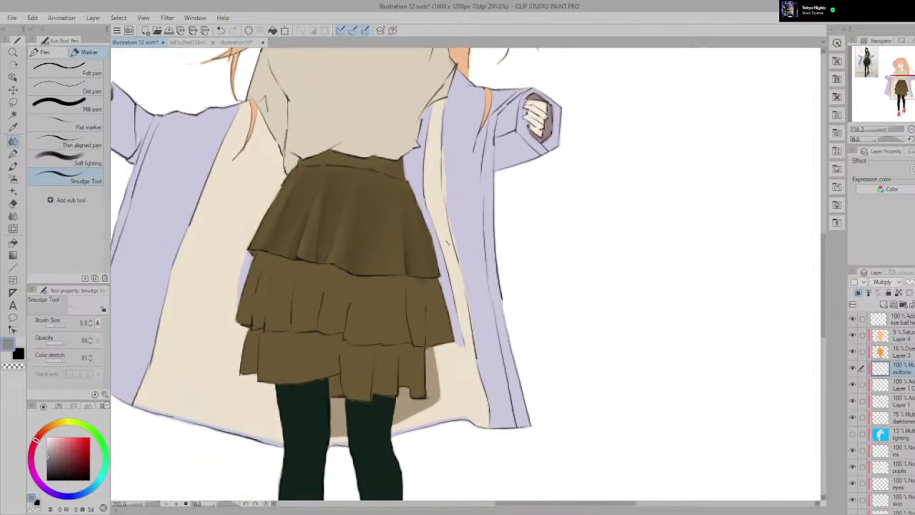
scroll(570, 271, down, 2)
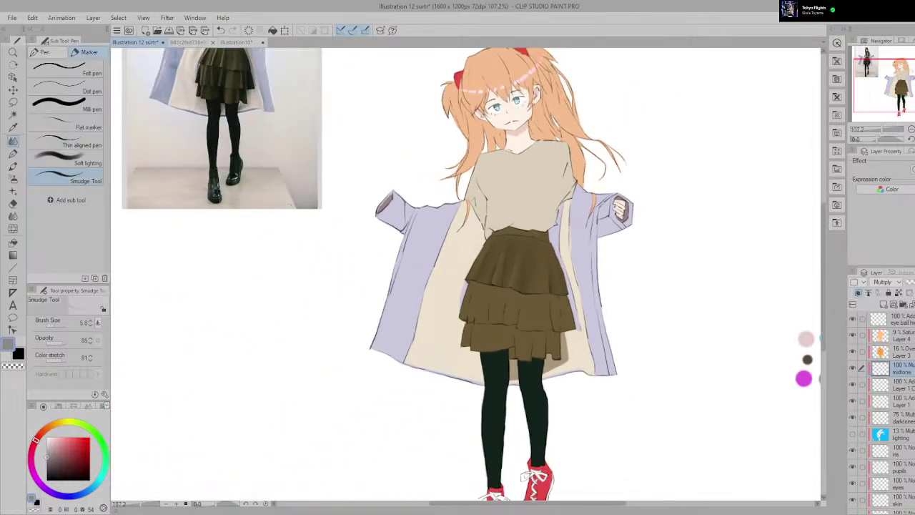
Step: Smudge the shading across the upper edge of the skirt's top tier, just below the waistband
drag(470, 256, 513, 324)
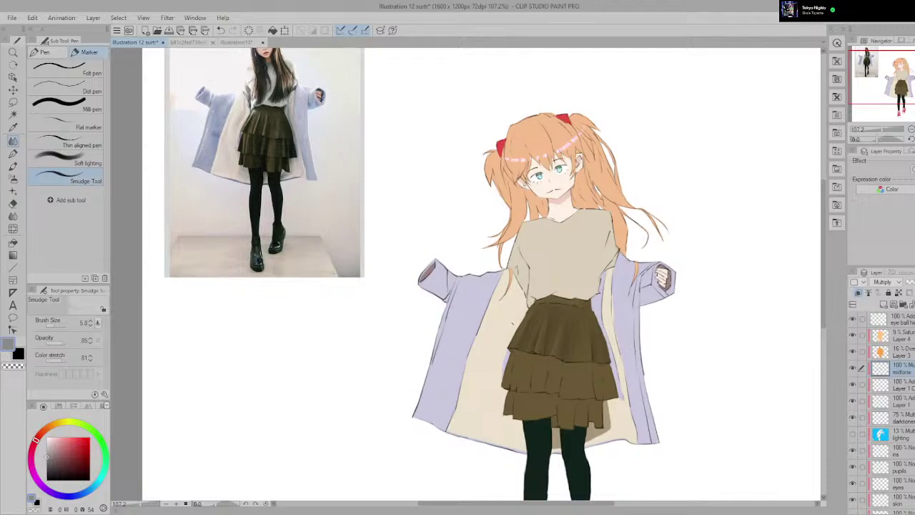
scroll(397, 264, up, 5)
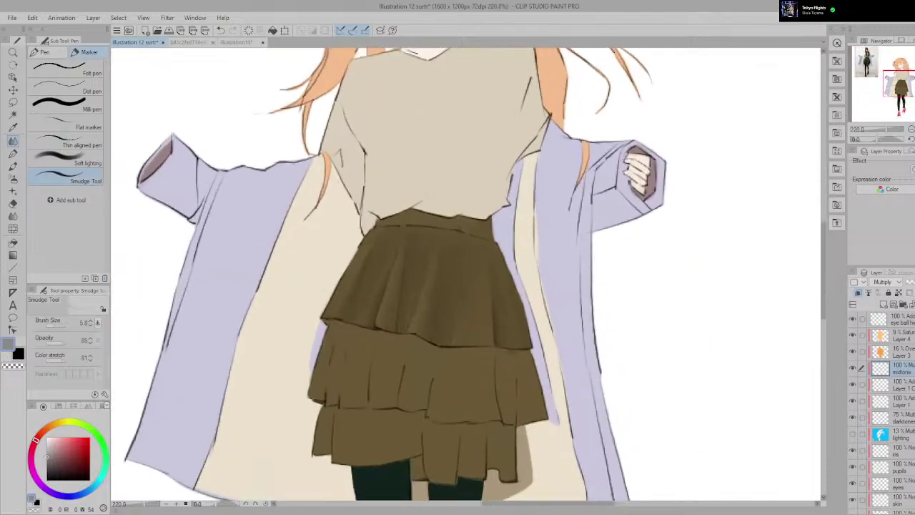
scroll(408, 265, up, 1)
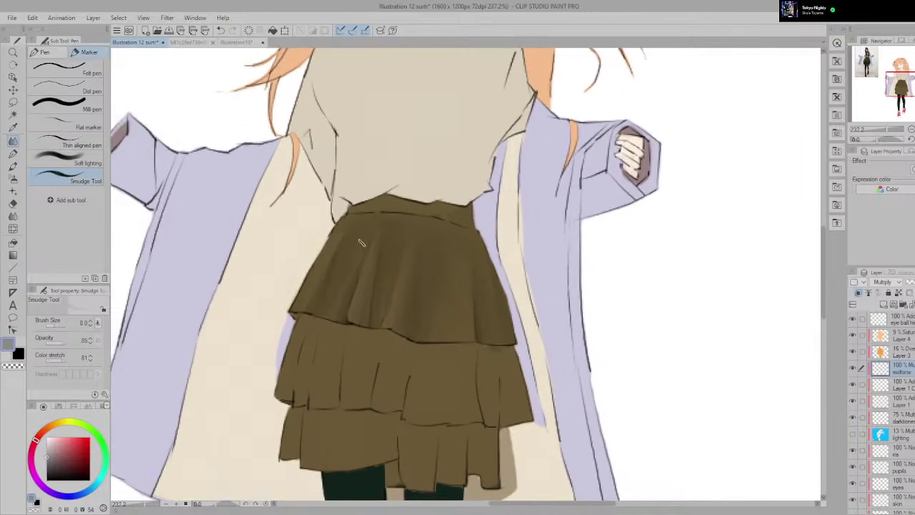
scroll(407, 229, up, 3)
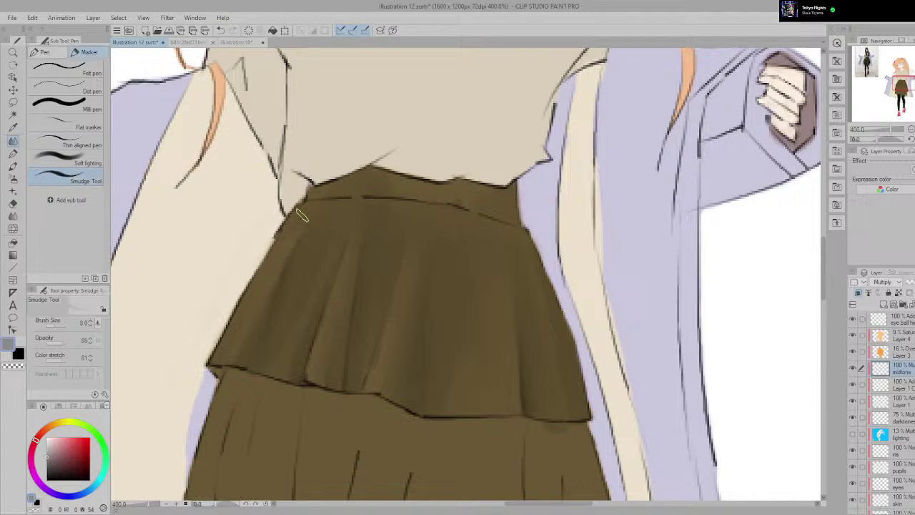
mouse_move(388, 217)
mouse_down()
mouse_move(404, 174)
mouse_move(401, 228)
mouse_move(436, 186)
mouse_move(427, 219)
mouse_move(460, 191)
mouse_move(488, 186)
mouse_move(465, 219)
mouse_move(486, 224)
mouse_move(504, 203)
mouse_move(503, 185)
mouse_move(444, 202)
mouse_move(501, 200)
mouse_up()
Step: Erase the smudged shadow that spills above the waistband onto the sweater's hem
key(e)
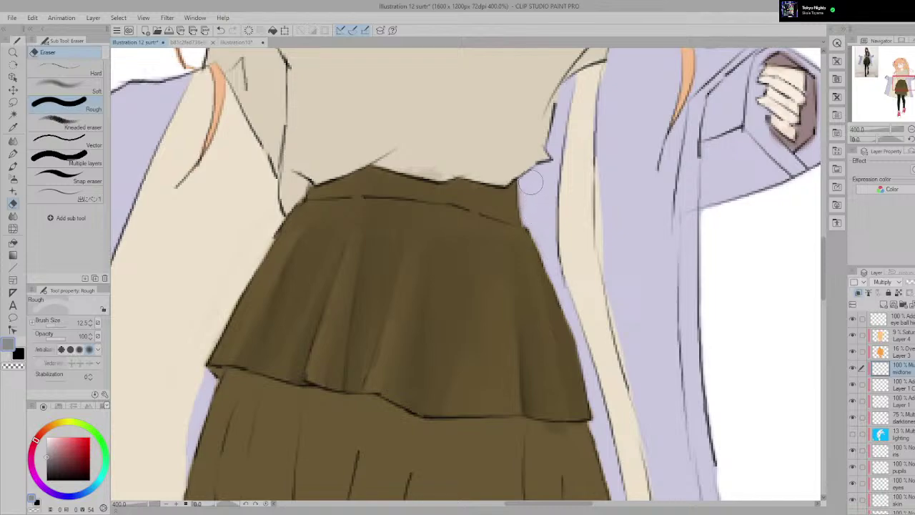
drag(449, 167, 410, 161)
scroll(343, 341, down, 3)
scroll(568, 356, down, 2)
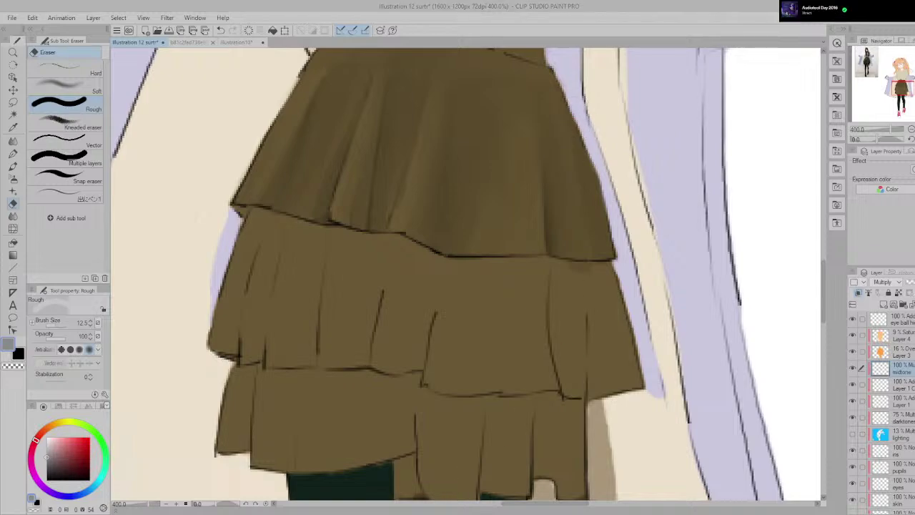
Step: Smudge the fold shading in the right half of the top tier down toward its hem
scroll(669, 234, down, 5)
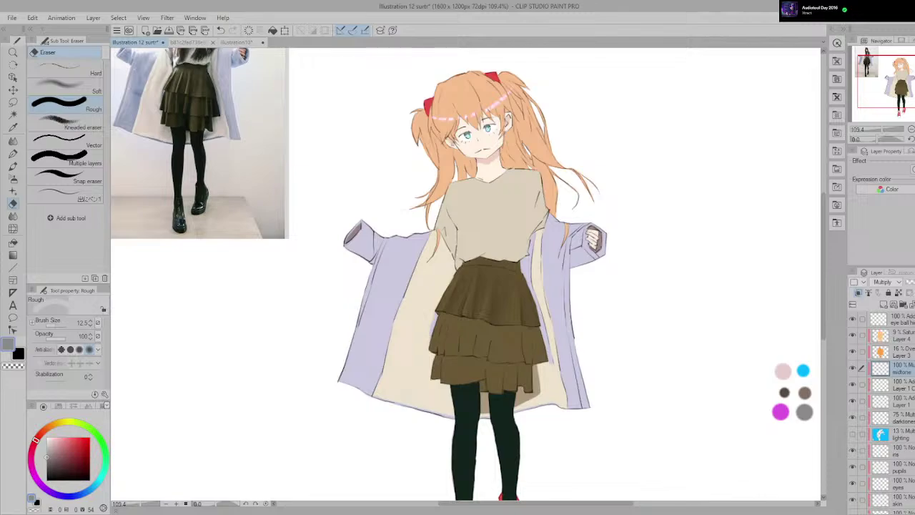
key(p)
scroll(562, 230, up, 2)
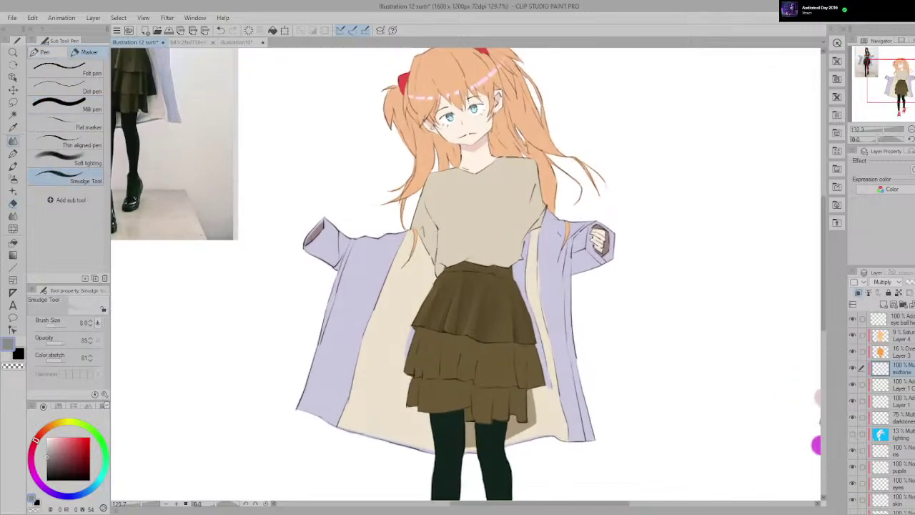
scroll(491, 306, up, 3)
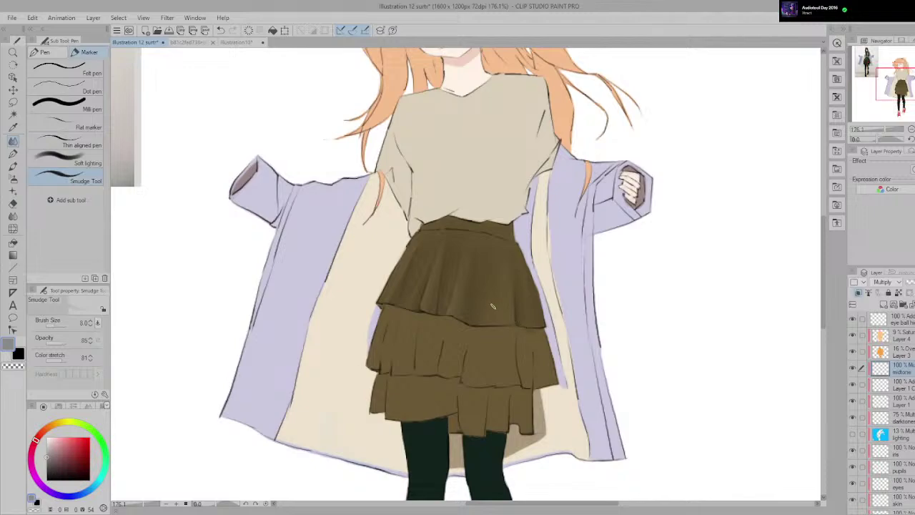
scroll(480, 340, up, 4)
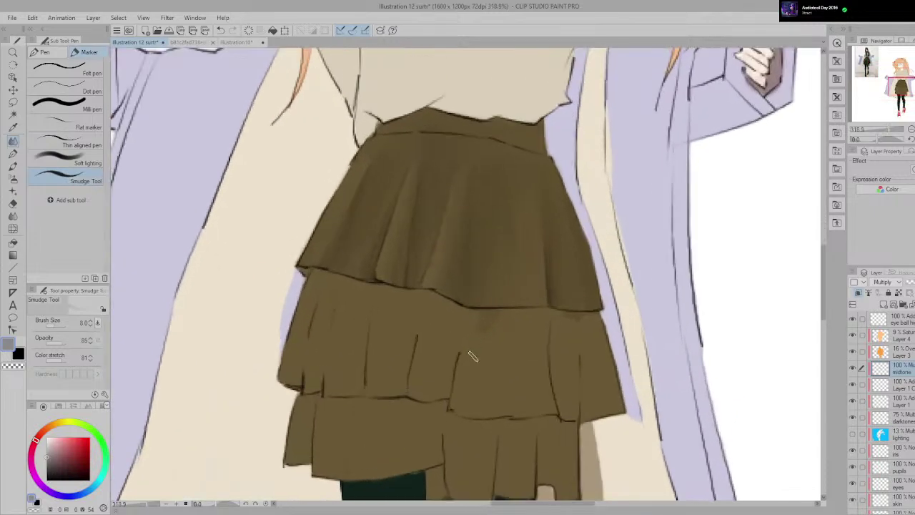
Step: Erase the smudge below the right half of the top tier's hem and undo the extra eraser stroke inside the tier
key(e)
mouse_move(483, 325)
mouse_down()
mouse_move(511, 326)
mouse_move(481, 319)
mouse_move(528, 342)
mouse_up()
drag(515, 307, 526, 253)
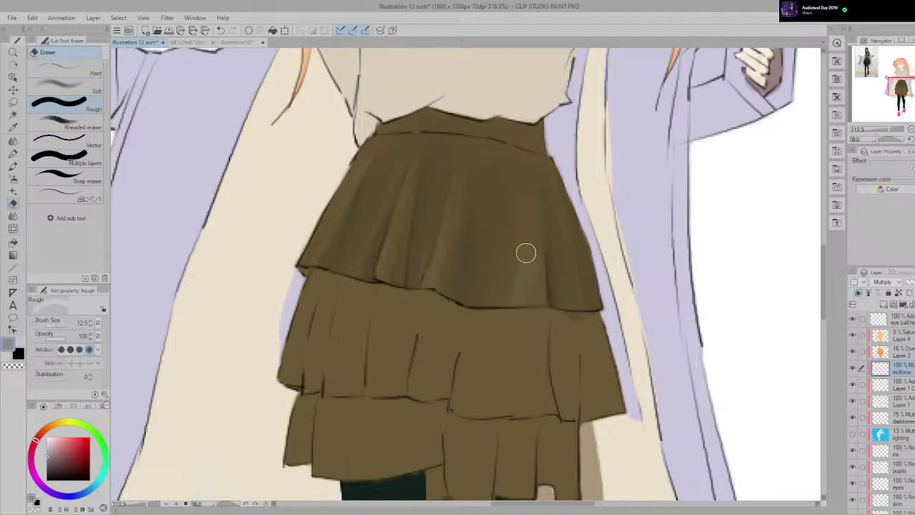
key(ctrl+z)
scroll(495, 343, down, 5)
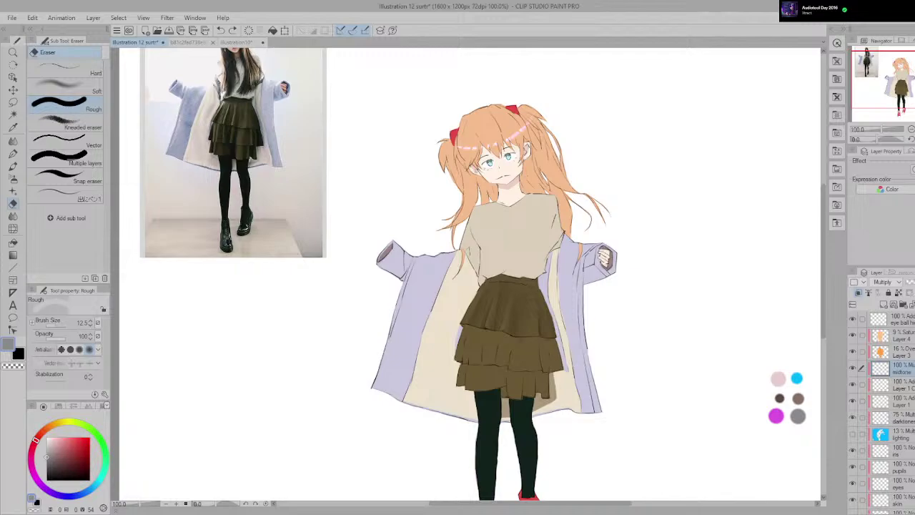
Step: Soften the right-hand fold of the top tier with the Smudge Tool and clean the spill under its hem with the Rough eraser
scroll(560, 359, up, 3)
key(p)
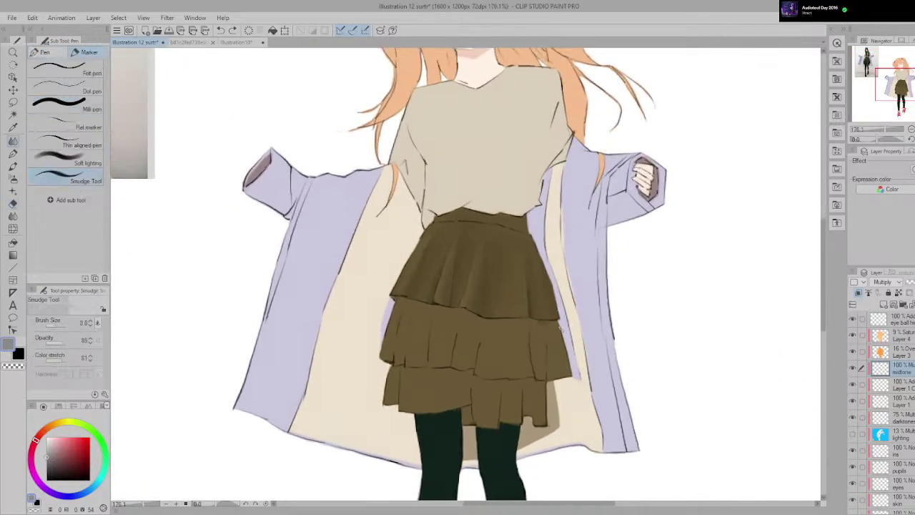
scroll(543, 308, up, 3)
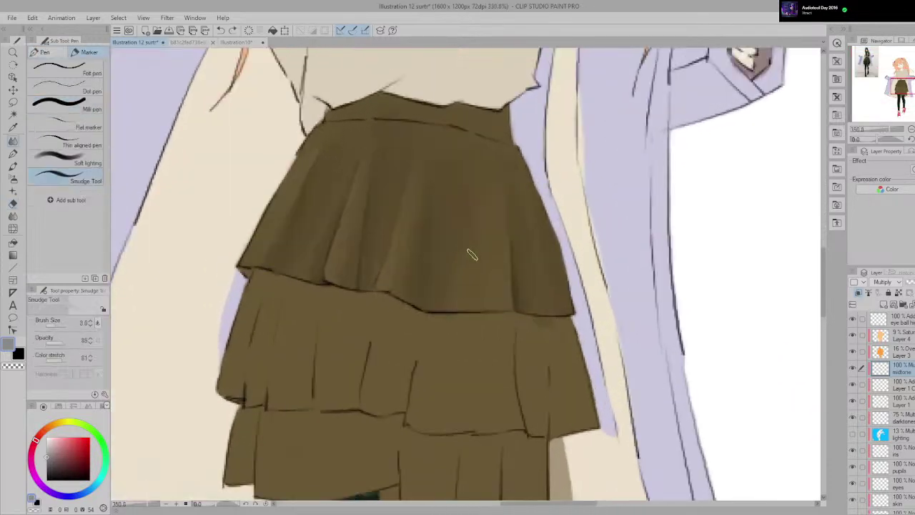
key(e)
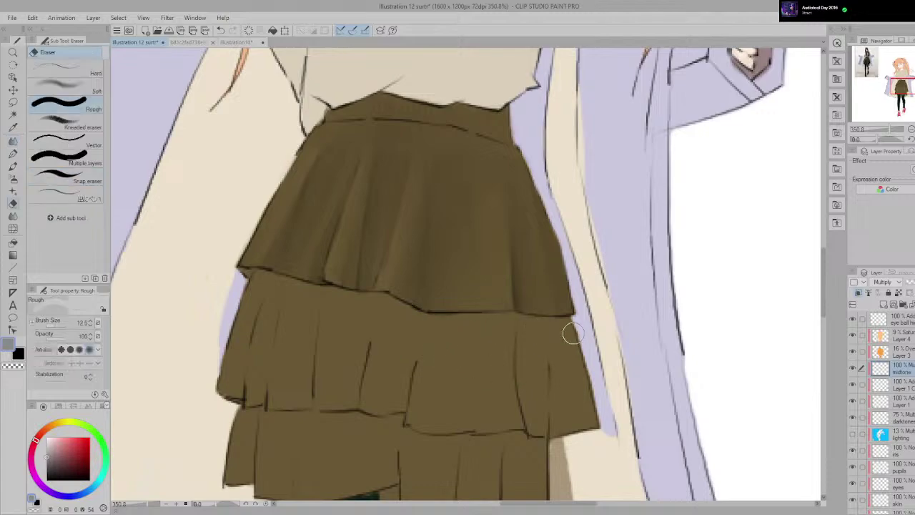
scroll(529, 342, down, 6)
drag(491, 348, 501, 356)
Step: Examine the top tier's blended folds at several zoom levels and compare them with the skirt in the photo reference
scroll(493, 340, up, 5)
key(j)
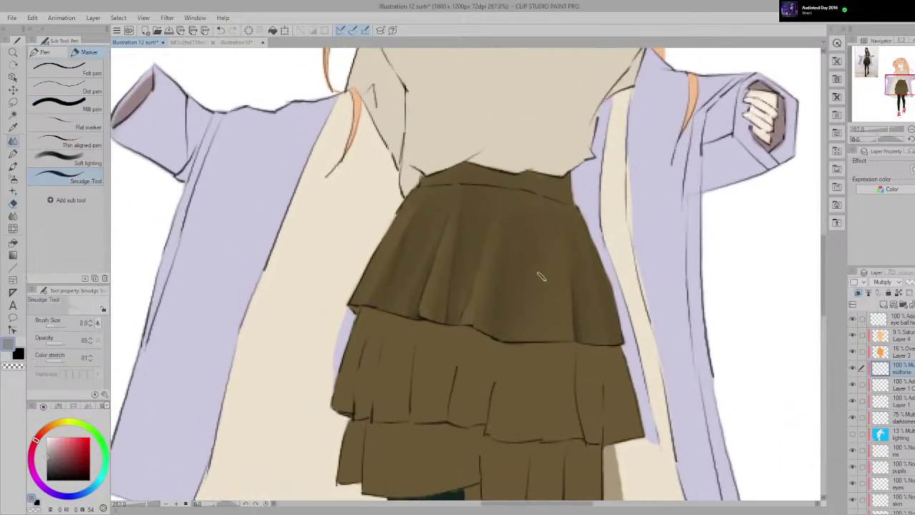
scroll(567, 247, up, 2)
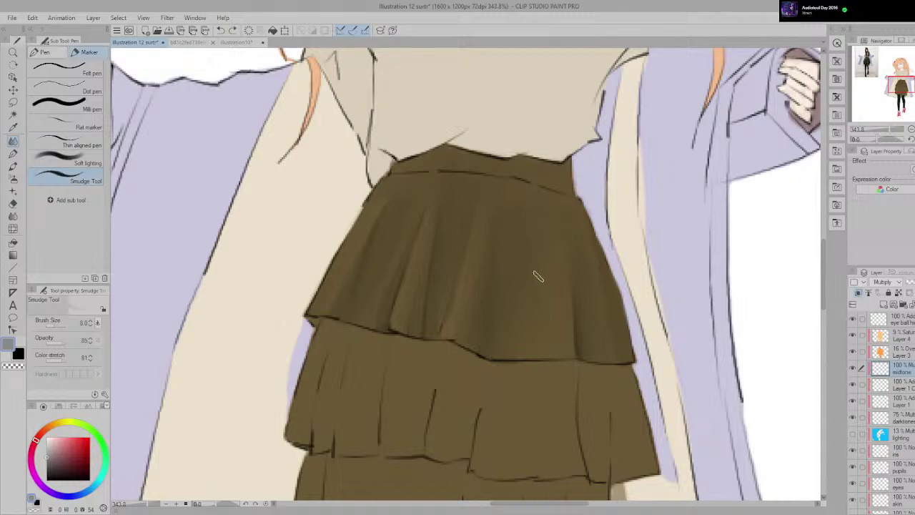
scroll(572, 268, down, 3)
scroll(591, 276, down, 3)
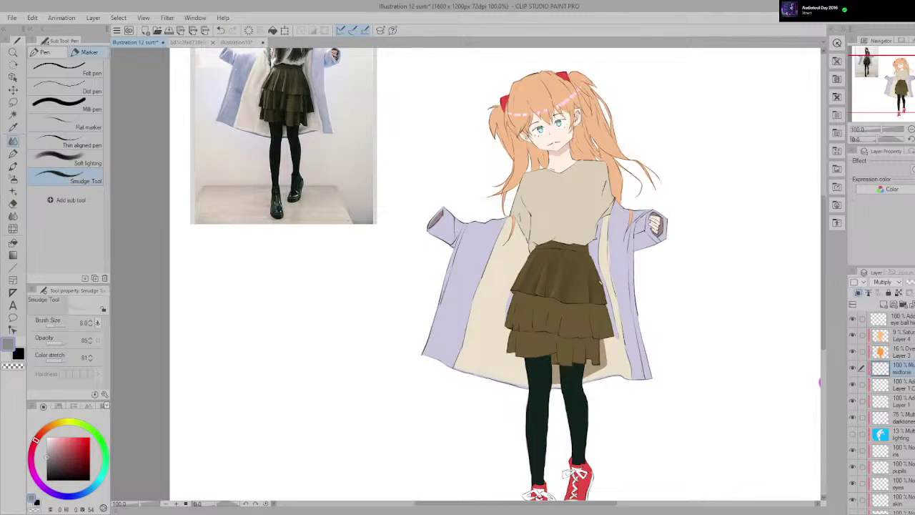
scroll(600, 282, up, 4)
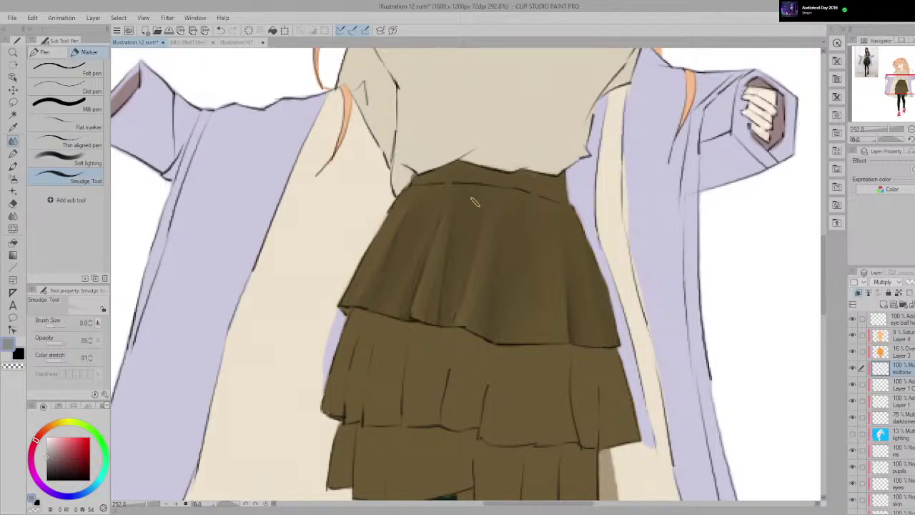
scroll(530, 246, down, 3)
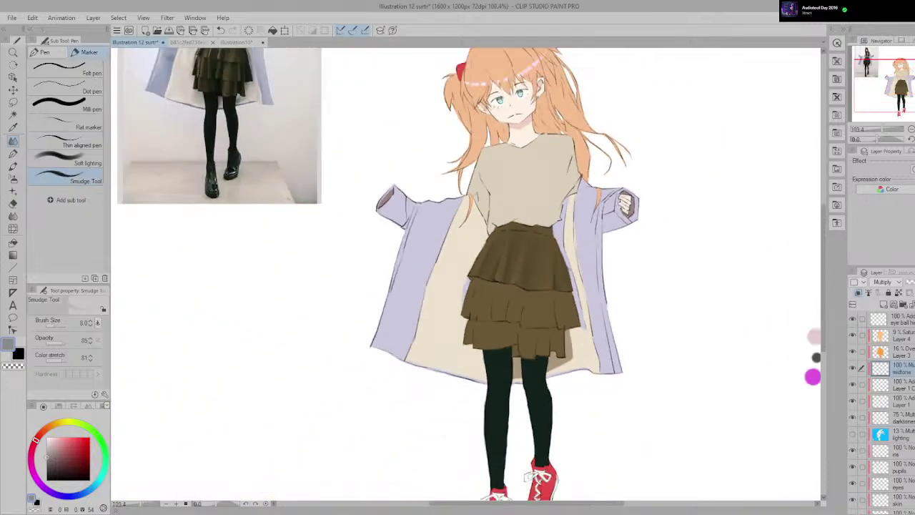
scroll(483, 275, up, 3)
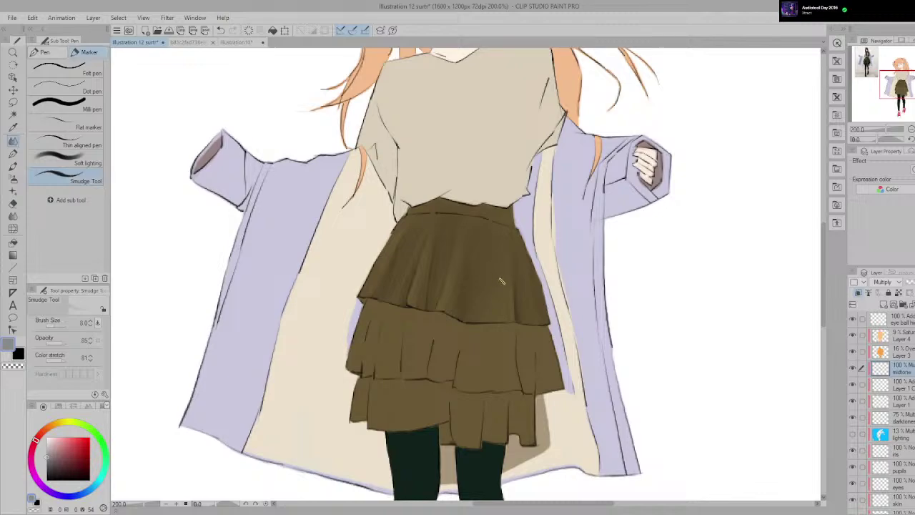
scroll(501, 281, down, 3)
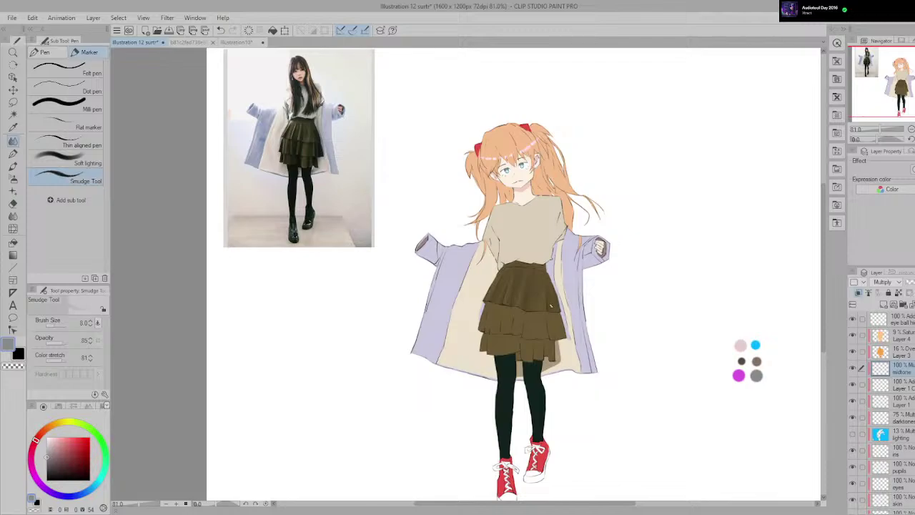
scroll(310, 126, up, 4)
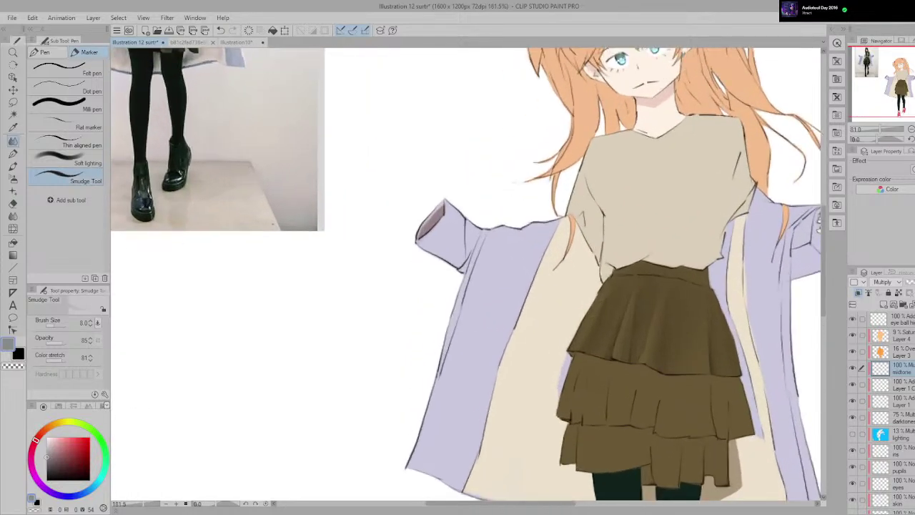
scroll(310, 171, down, 3)
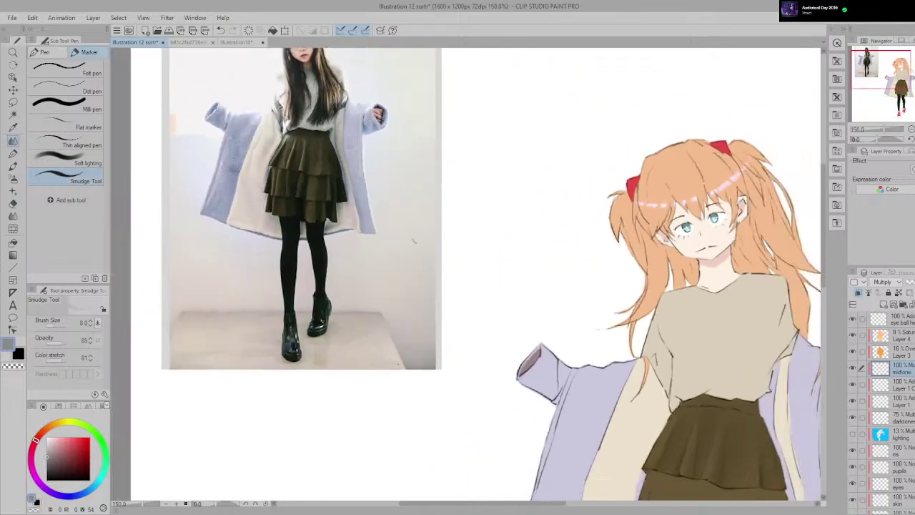
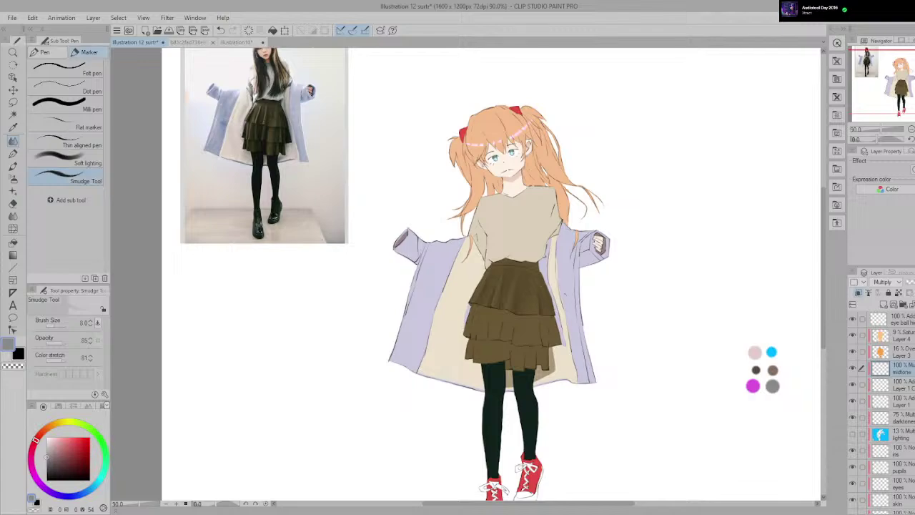
scroll(566, 265, up, 5)
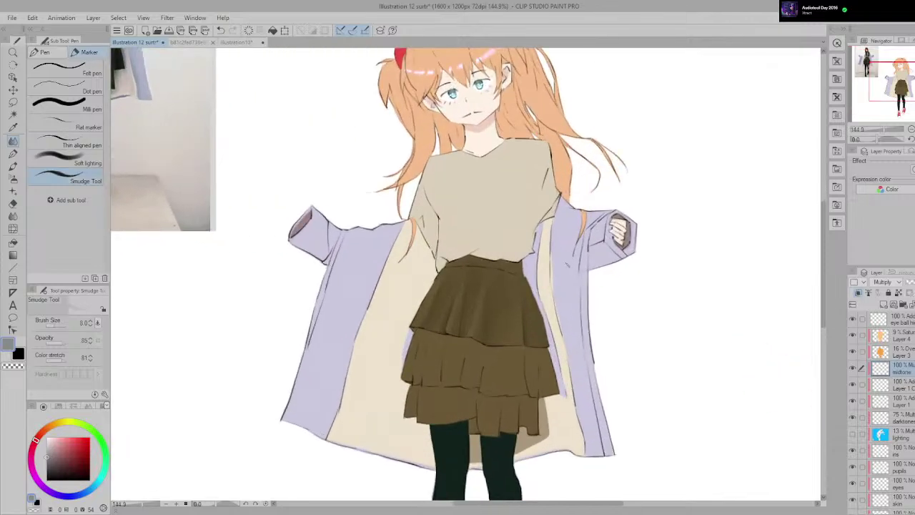
scroll(566, 264, down, 1)
scroll(566, 265, up, 1)
drag(566, 264, 774, 390)
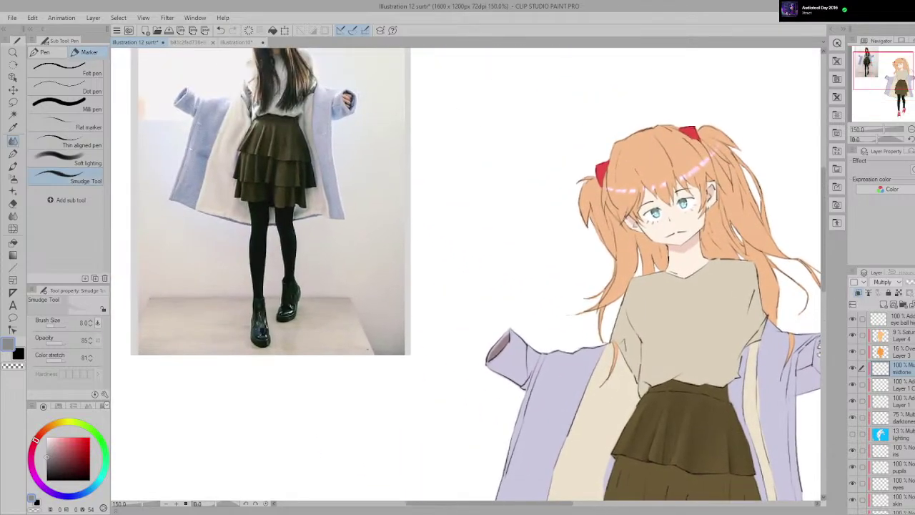
mouse_move(498, 289)
mouse_down()
mouse_move(440, 239)
mouse_move(471, 314)
mouse_up()
scroll(571, 318, down, 1)
drag(694, 434, 386, 213)
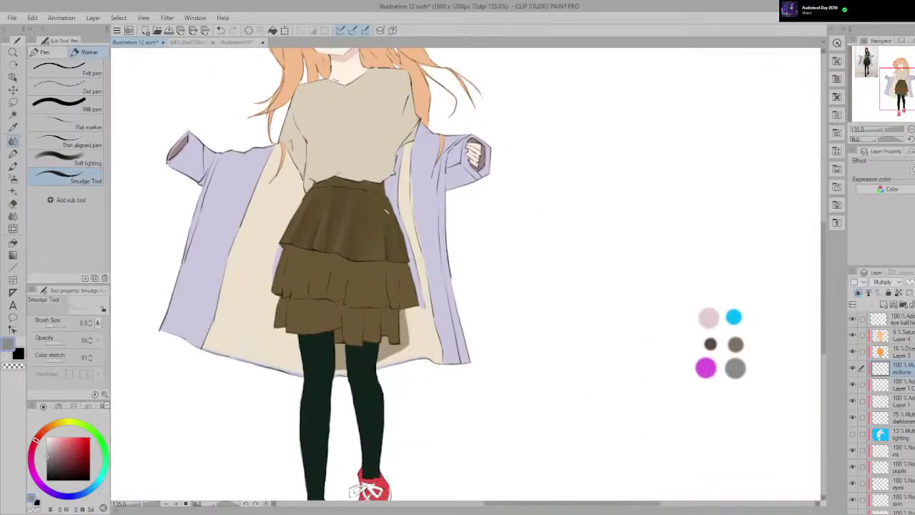
Step: Smudge the shadow near the middle of the top tier's hem and erase what spills onto the second tier
scroll(386, 211, up, 4)
scroll(325, 191, up, 2)
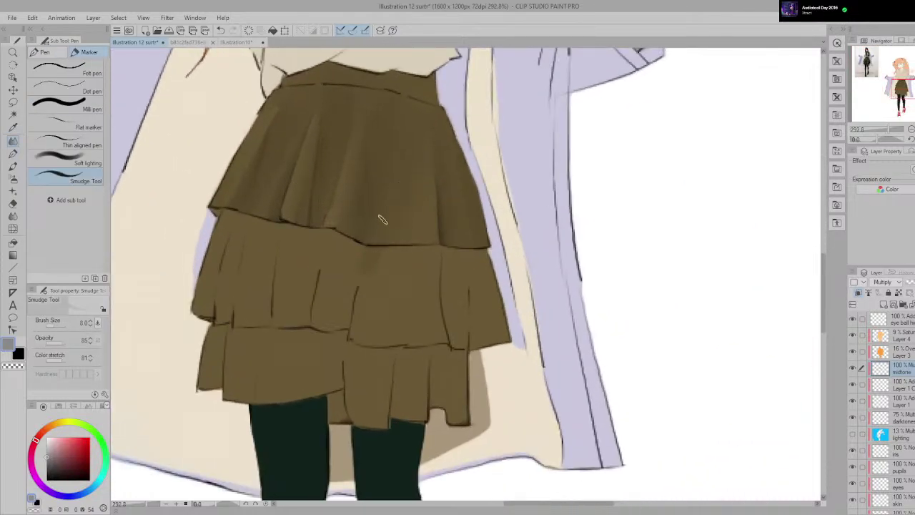
key(e)
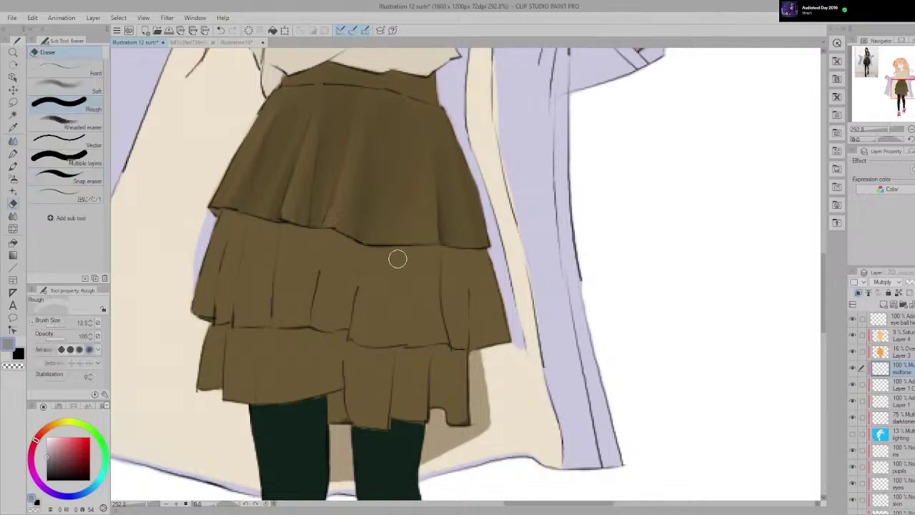
scroll(337, 266, down, 5)
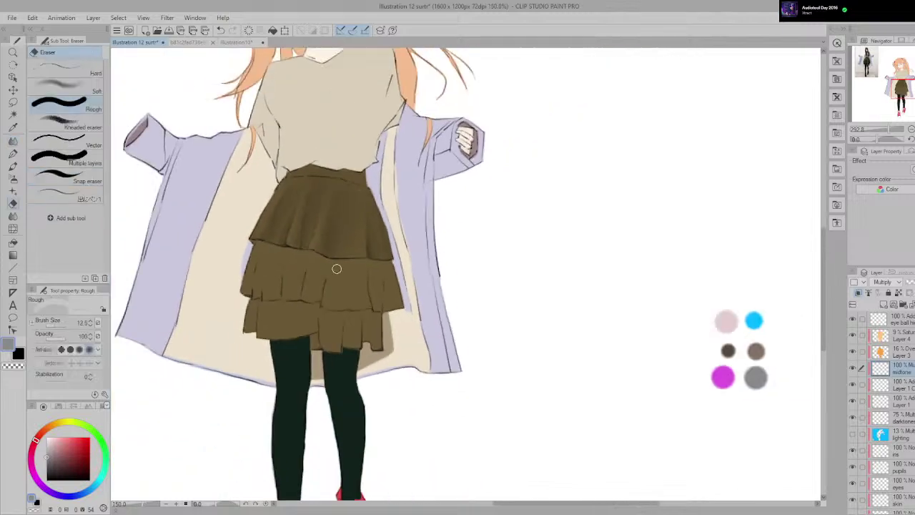
Step: Erase a small light patch in the right half of the top tier and blend it with the Smudge Tool
scroll(306, 218, up, 3)
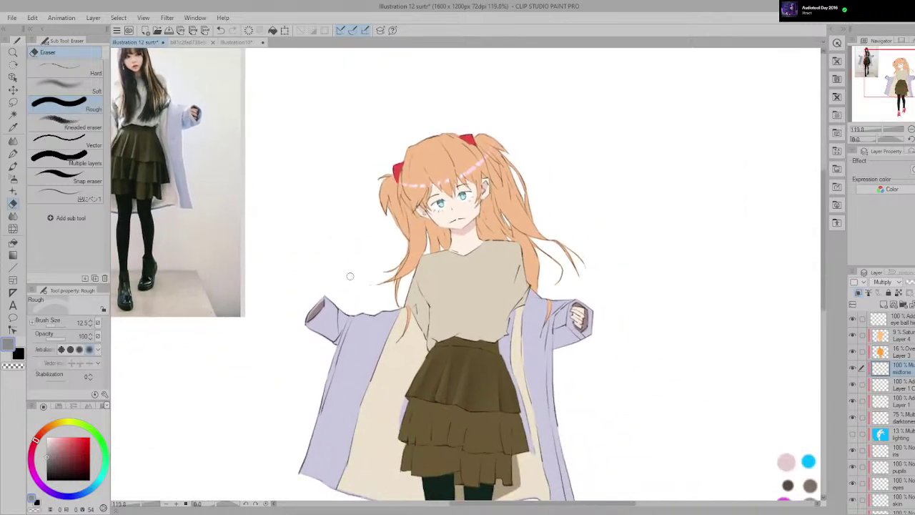
key(p)
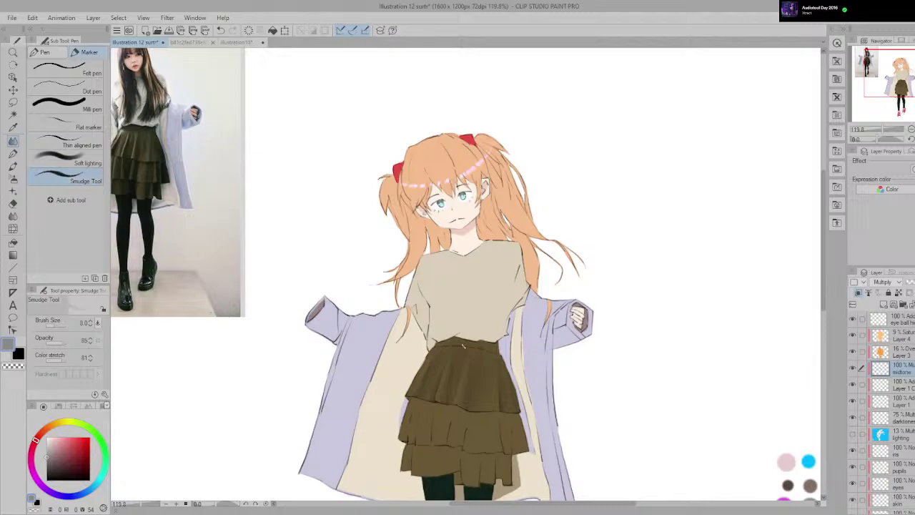
scroll(462, 345, up, 6)
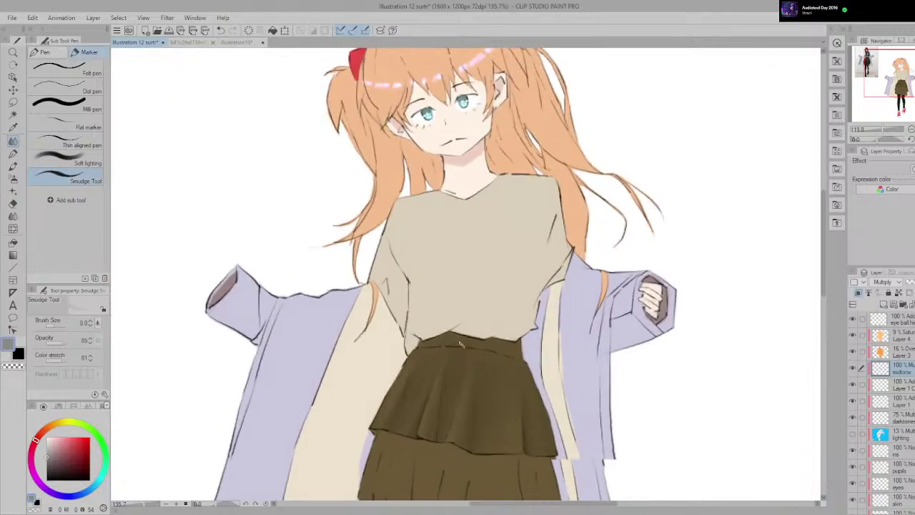
key(e)
scroll(459, 271, up, 2)
mouse_move(429, 292)
mouse_down()
mouse_move(425, 272)
mouse_move(424, 328)
mouse_move(431, 316)
mouse_up()
key(p)
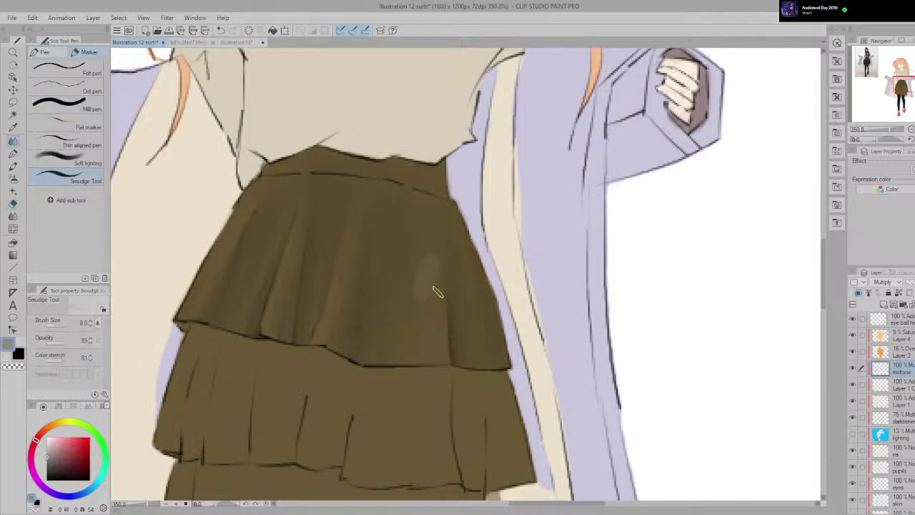
scroll(431, 286, up, 1)
scroll(434, 290, up, 1)
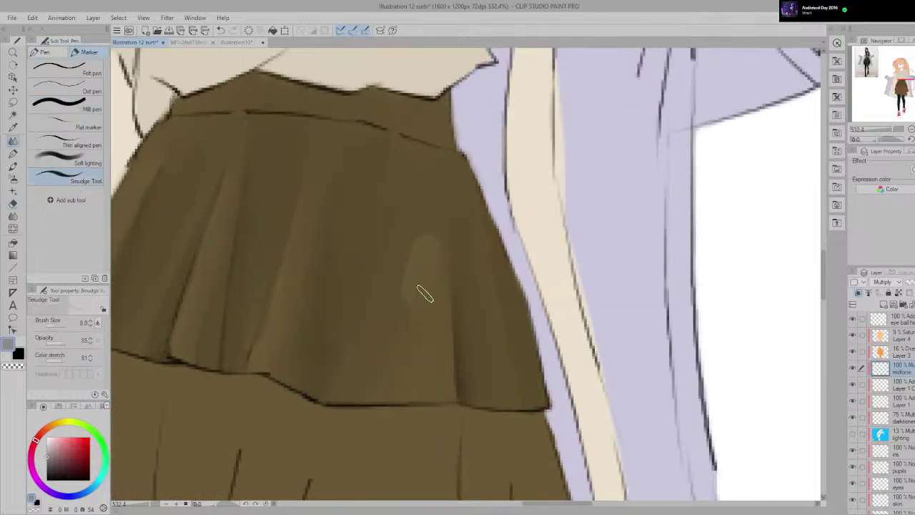
mouse_move(425, 205)
mouse_down()
mouse_move(431, 318)
mouse_move(414, 204)
mouse_move(419, 272)
mouse_move(409, 271)
mouse_move(410, 246)
mouse_move(420, 298)
mouse_move(400, 296)
mouse_move(405, 220)
mouse_move(407, 267)
mouse_move(398, 287)
mouse_move(419, 225)
mouse_move(382, 319)
mouse_move(404, 227)
mouse_move(379, 318)
mouse_move(411, 200)
mouse_move(392, 298)
mouse_move(420, 229)
mouse_move(403, 299)
mouse_move(393, 265)
mouse_up()
scroll(400, 254, down, 4)
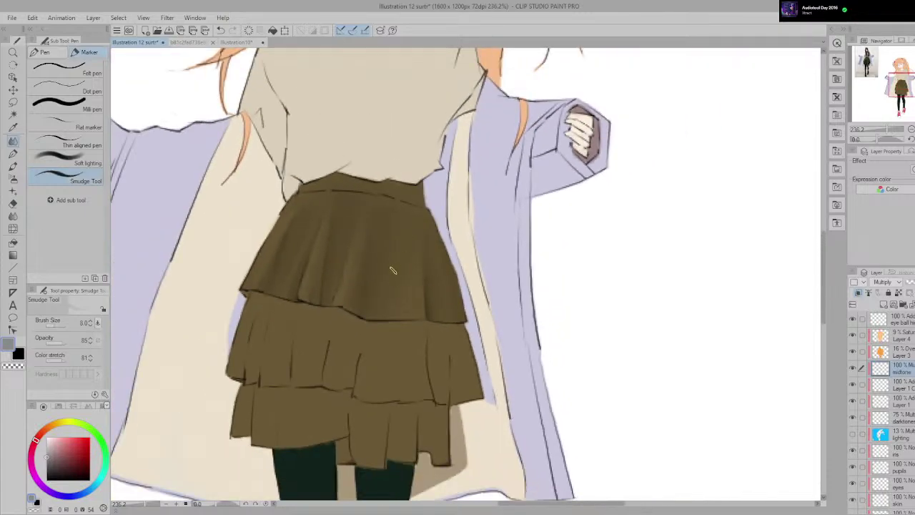
Step: Smudge the shading above the right half of the top tier's hem and erase the spill onto the second tier
scroll(387, 304, down, 6)
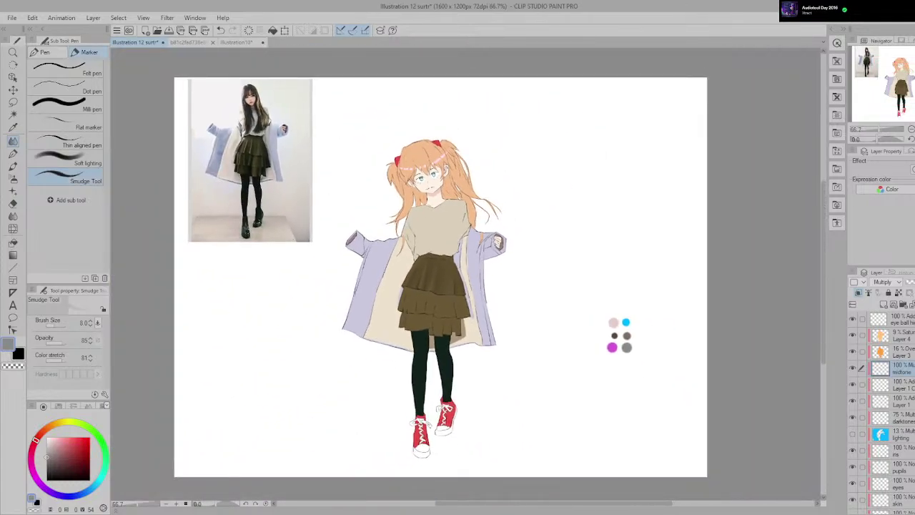
scroll(428, 293, up, 7)
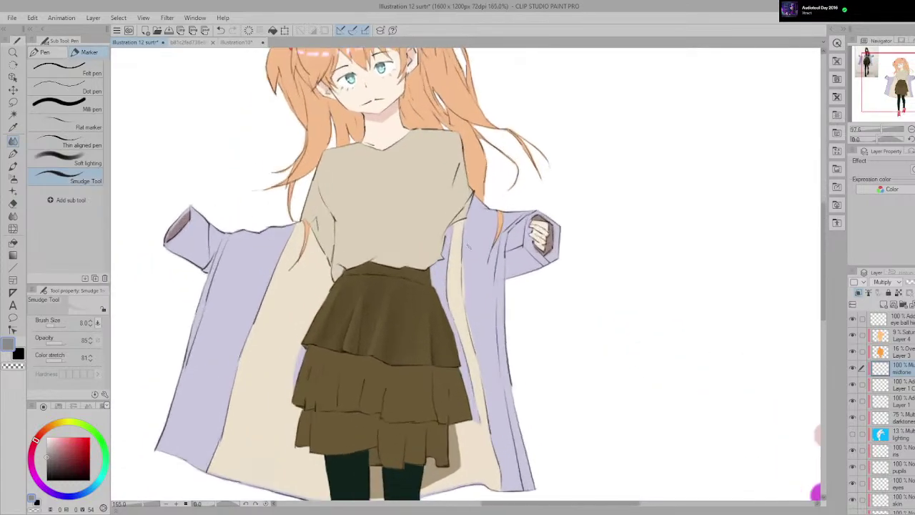
scroll(400, 328, down, 4)
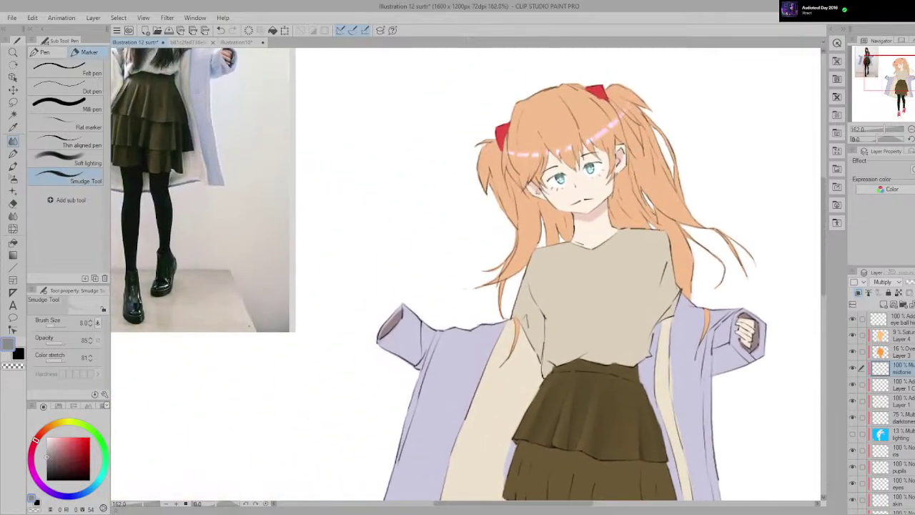
drag(607, 383, 548, 289)
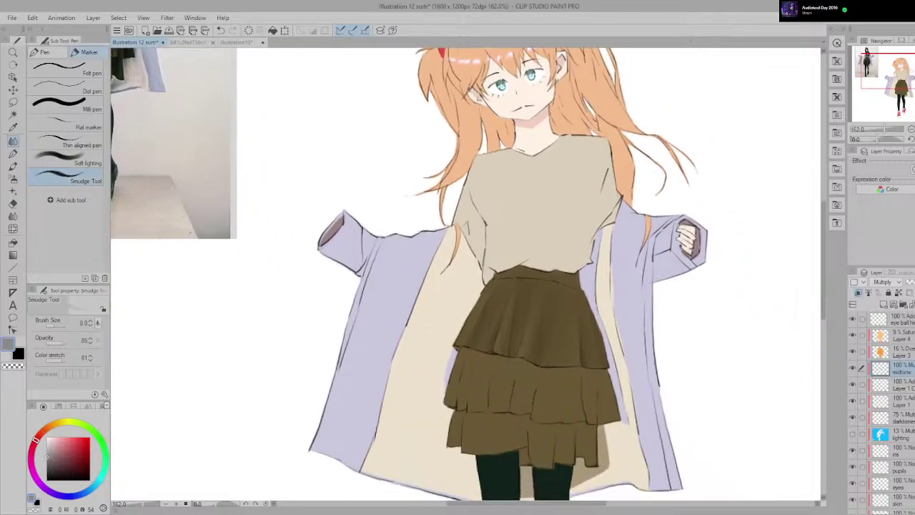
scroll(545, 333, up, 4)
scroll(512, 257, up, 1)
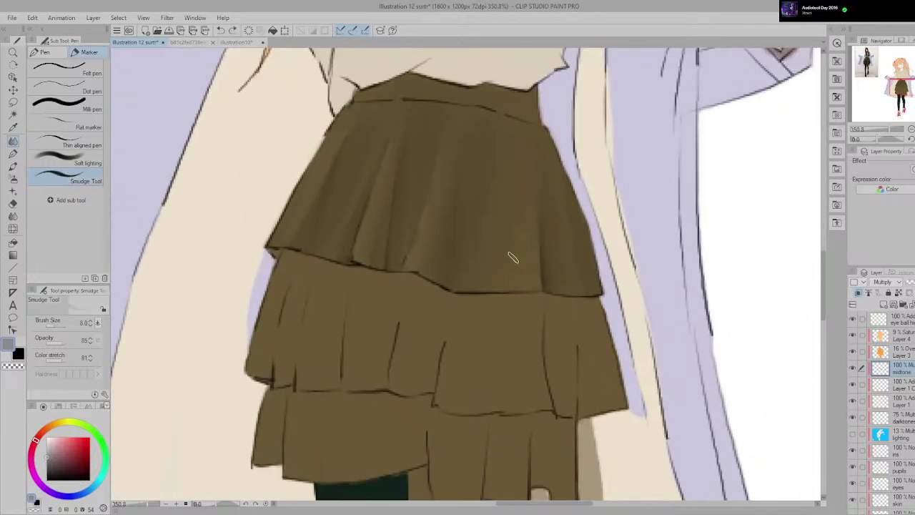
scroll(491, 279, down, 2)
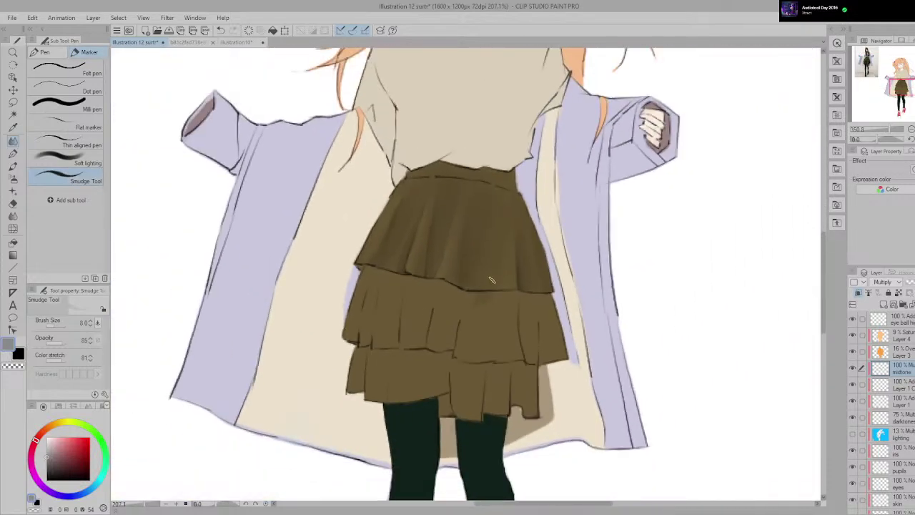
scroll(497, 275, up, 3)
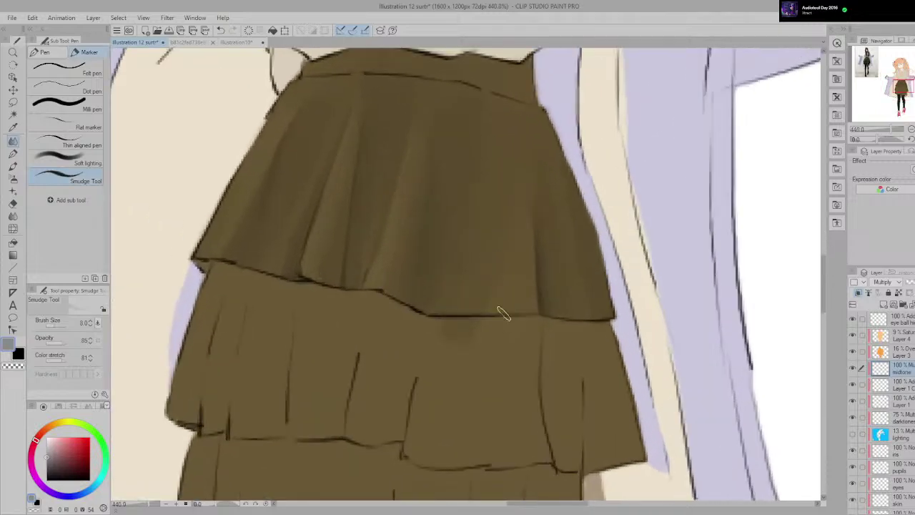
key(e)
scroll(494, 320, down, 1)
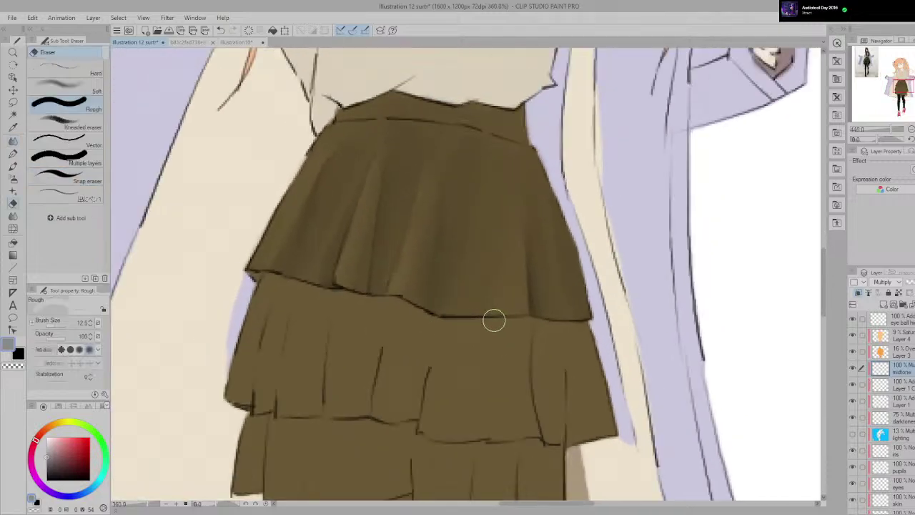
scroll(494, 320, down, 2)
scroll(504, 310, up, 2)
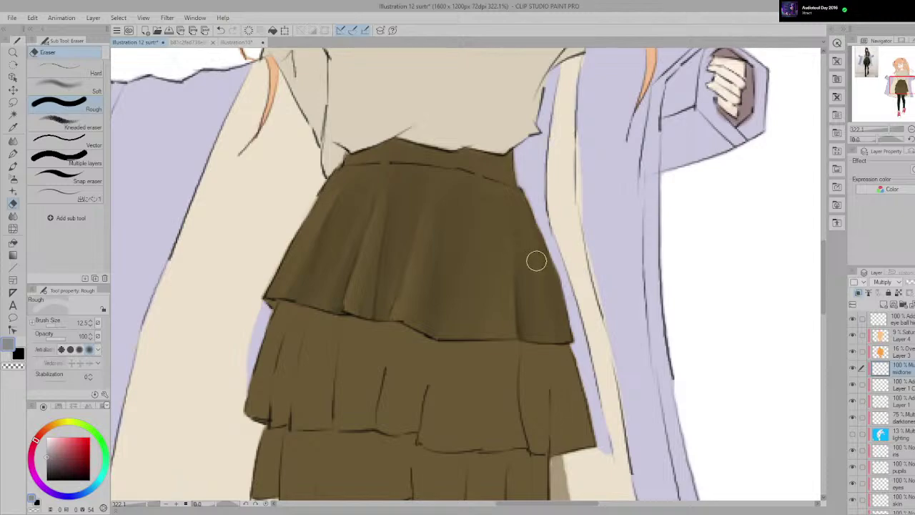
Step: Smudge the shadow along the top tier's right edge and erase the spill over the coat with the Rough eraser
key(p)
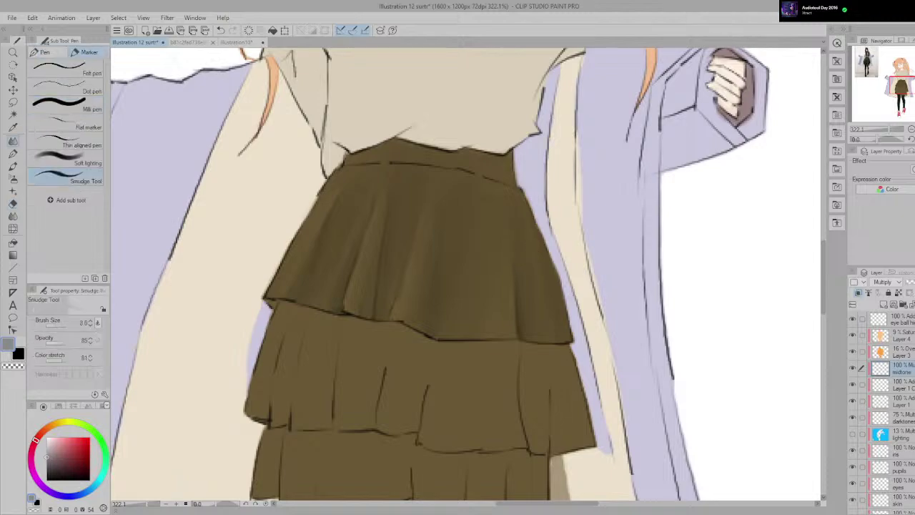
scroll(535, 289, down, 3)
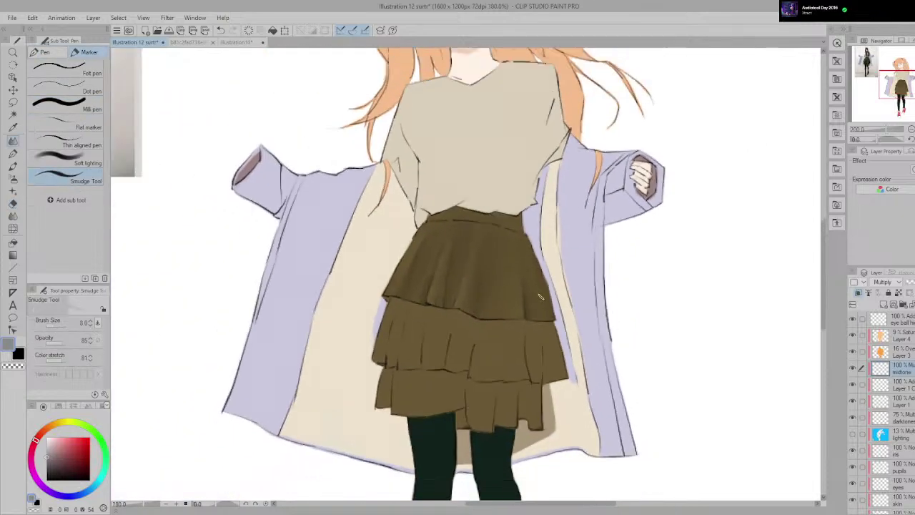
scroll(540, 295, down, 3)
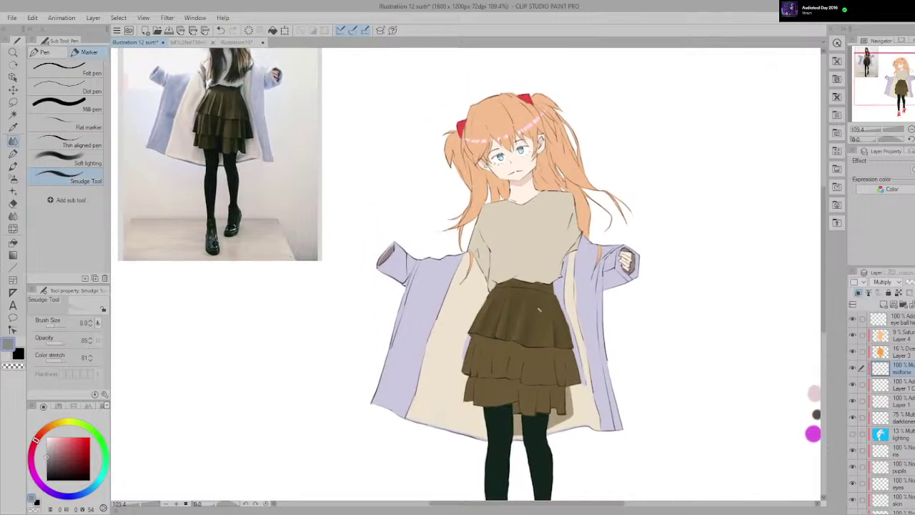
scroll(469, 276, up, 3)
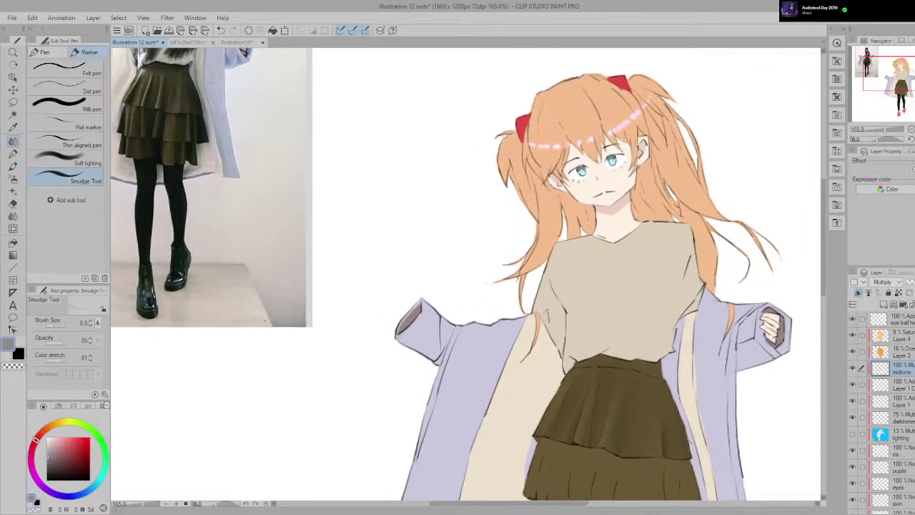
scroll(688, 441, up, 4)
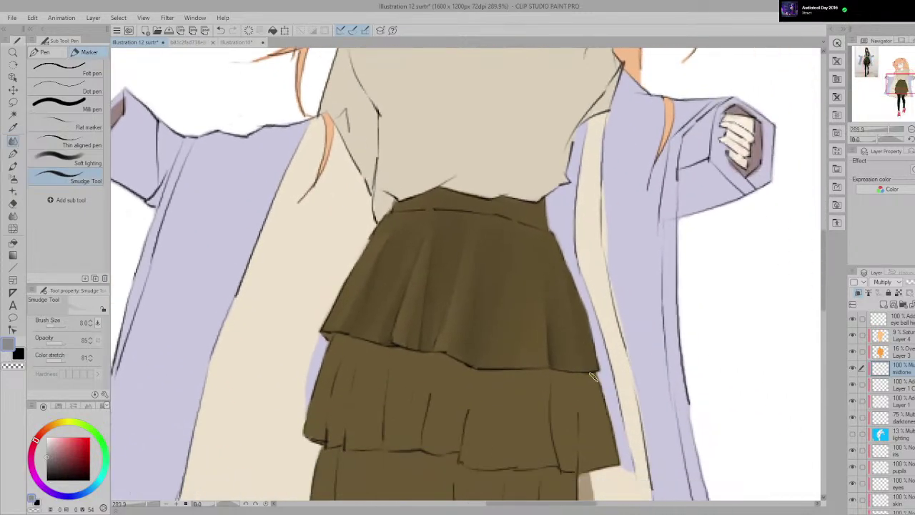
scroll(578, 316, up, 1)
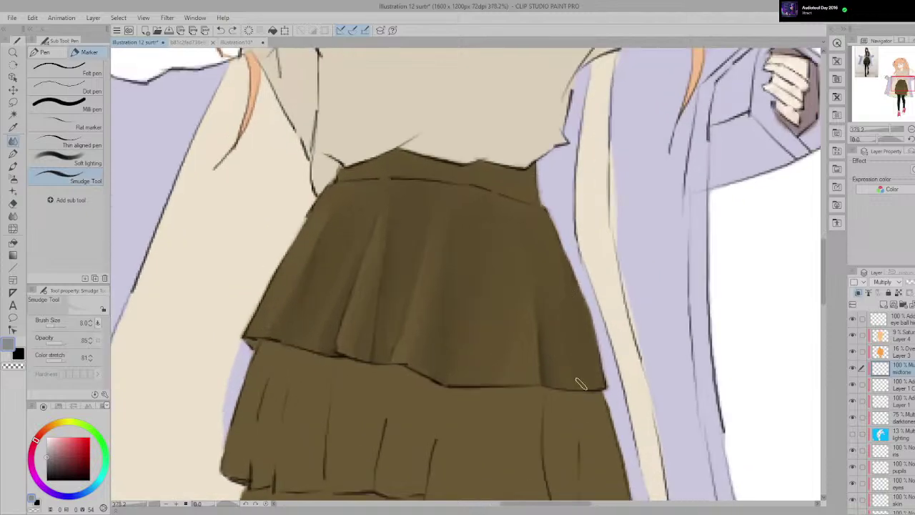
mouse_move(586, 379)
mouse_down()
mouse_move(576, 302)
mouse_move(547, 218)
mouse_up()
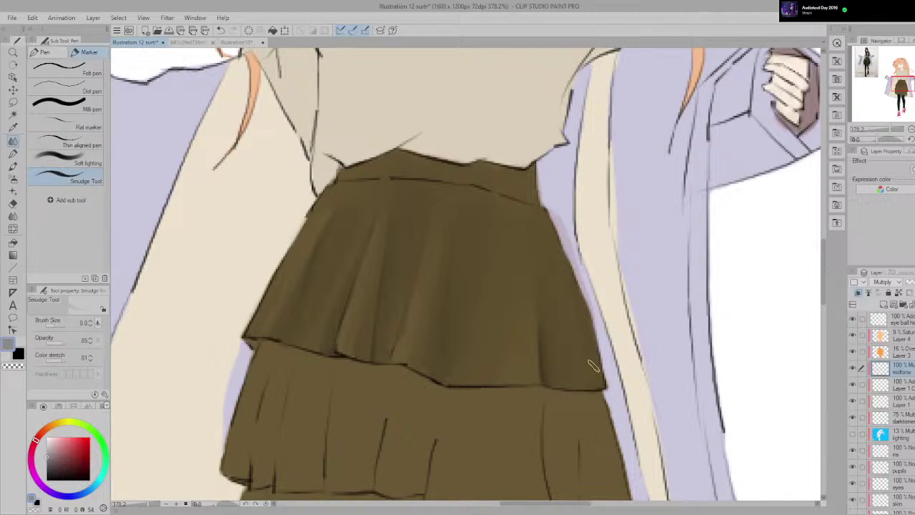
key(e)
drag(556, 206, 593, 271)
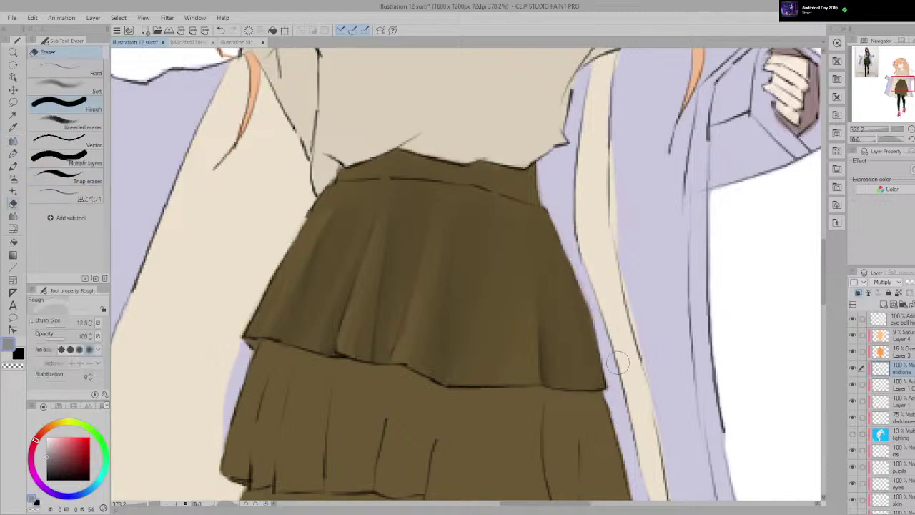
scroll(555, 408, down, 3)
drag(561, 388, 577, 368)
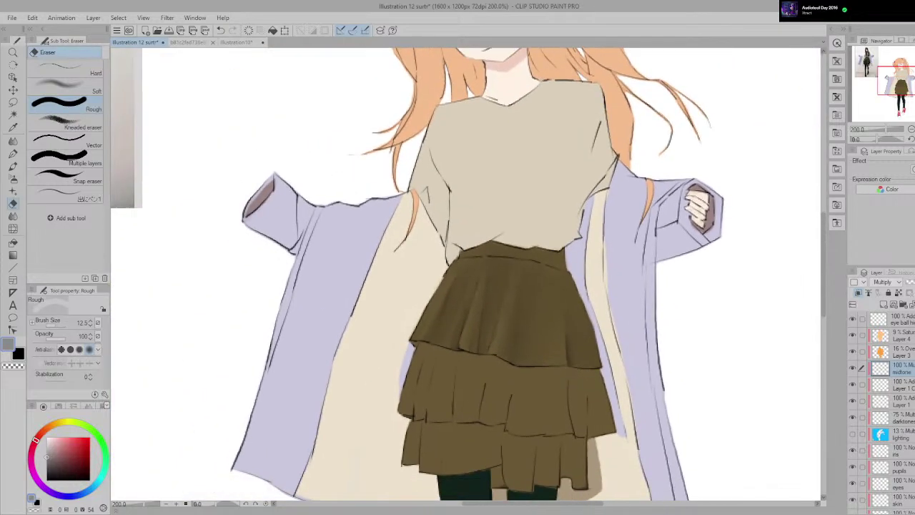
Step: Reduce the Rough eraser to size 4.5 and erase a thin diagonal highlight beside the top tier's right-hand fold
scroll(565, 318, down, 2)
drag(555, 312, 607, 314)
drag(559, 262, 591, 305)
scroll(672, 379, up, 1)
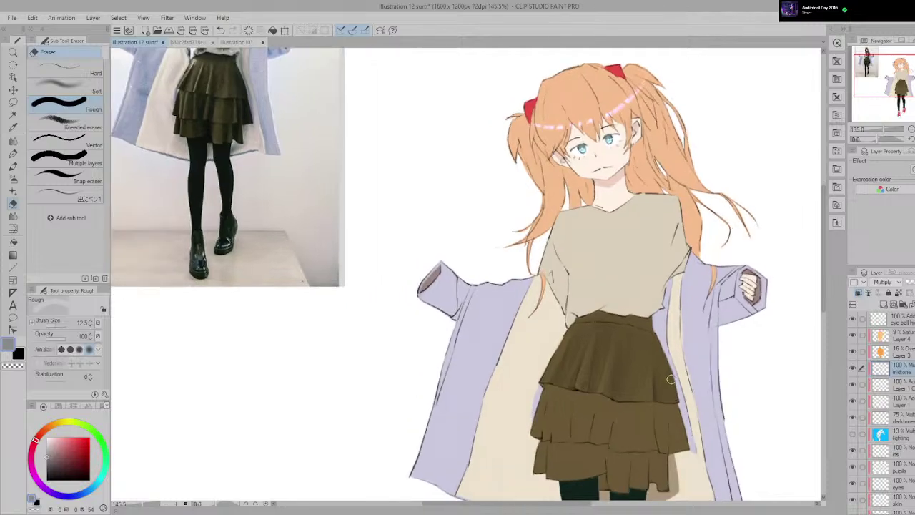
key(bracketleft)
key(bracketleft)
key(bracketleft)
key(bracketleft)
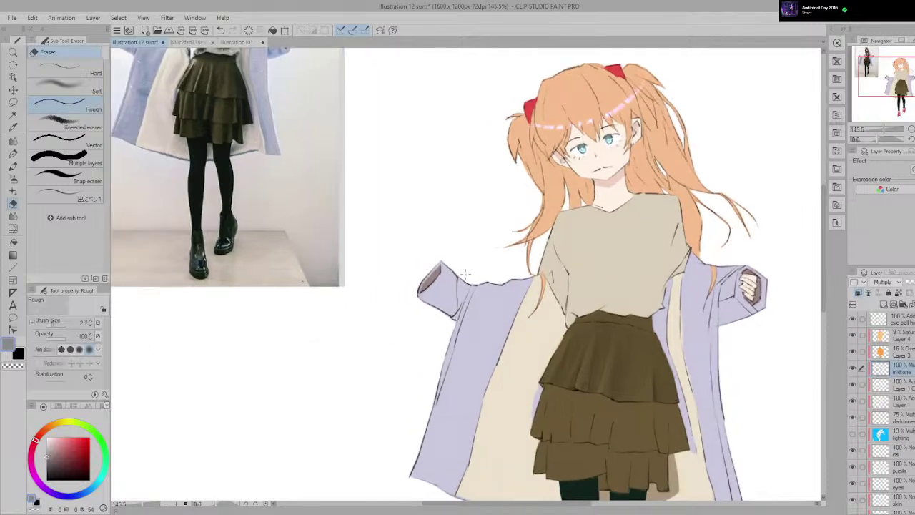
scroll(679, 358, down, 1)
scroll(679, 357, up, 4)
scroll(561, 330, up, 3)
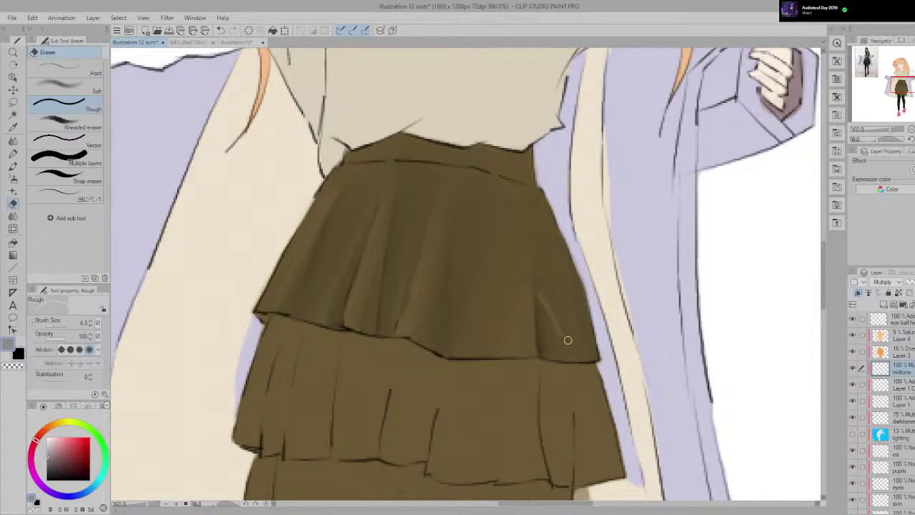
scroll(543, 293, down, 4)
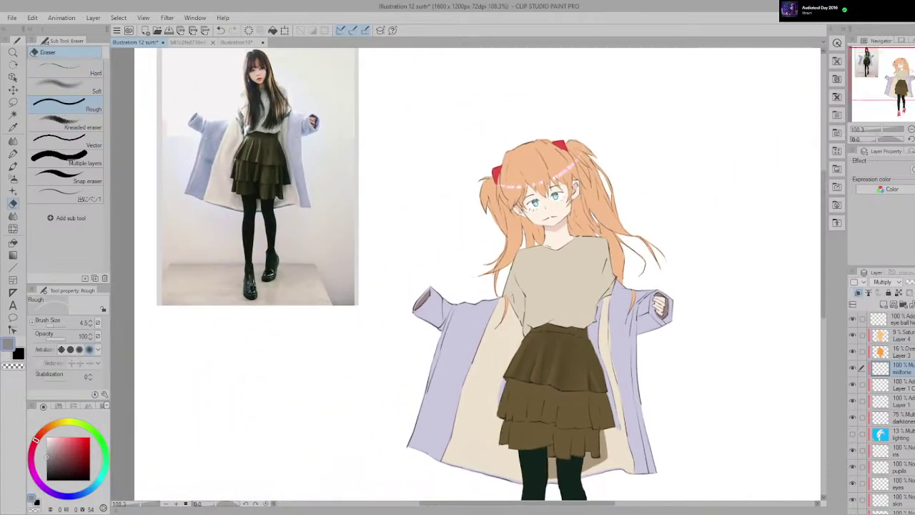
Step: Reduce the Smudge Tool to size 5.0, blend the thin highlight beside the top tier's right-hand fold, and undo the extra stroke
scroll(568, 340, up, 6)
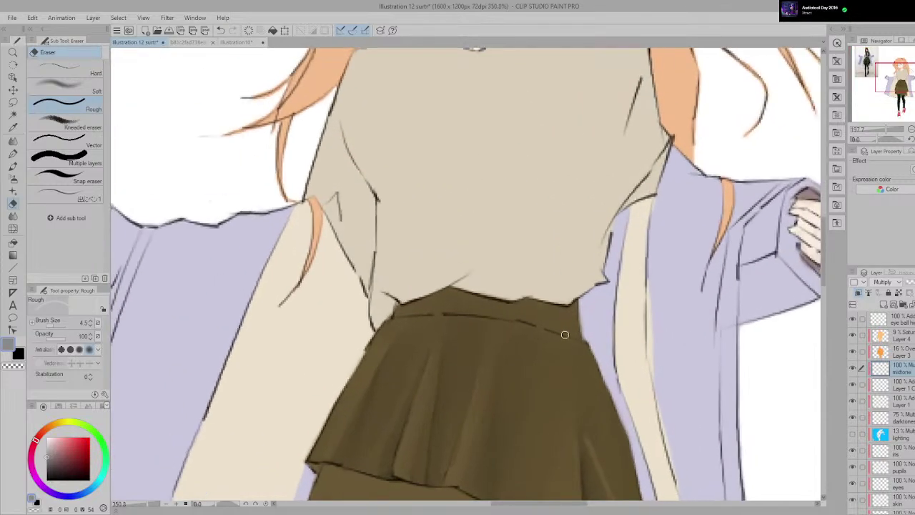
key(p)
mouse_move(604, 493)
mouse_down()
mouse_move(475, 212)
mouse_move(487, 269)
mouse_up()
key(ctrl+z)
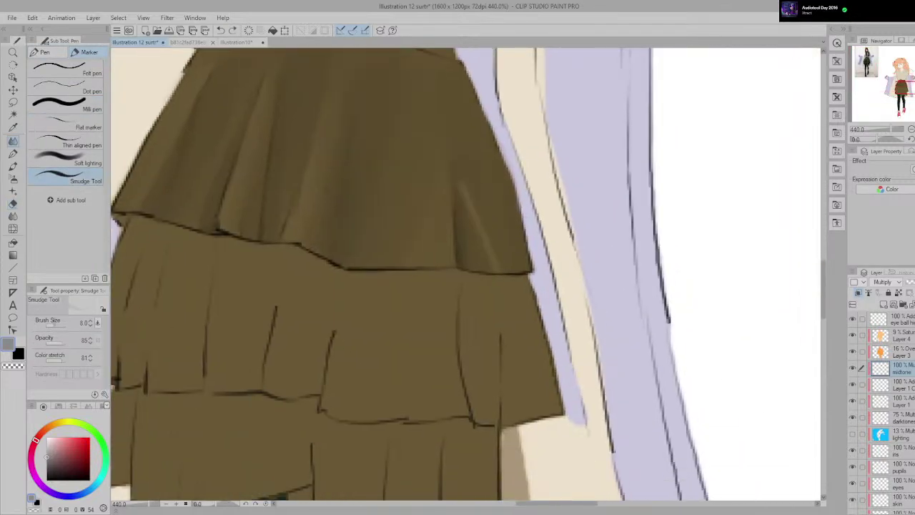
key(bracketleft)
key(bracketleft)
key(bracketleft)
key(bracketleft)
key(bracketleft)
key(bracketleft)
key(bracketleft)
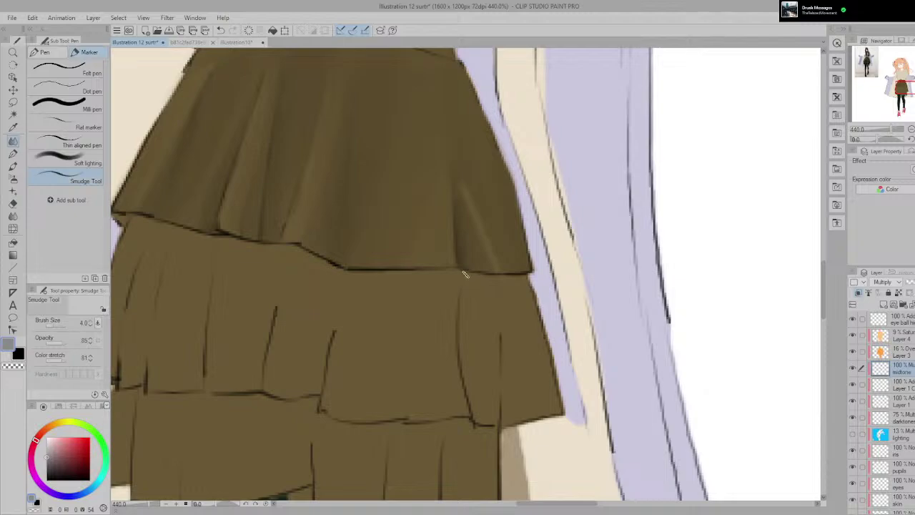
key(bracketright)
key(ctrl+z)
Step: Compare the top tier's fold shading with the photo reference at full-figure view, checking the drawing mirrored as well
key(e)
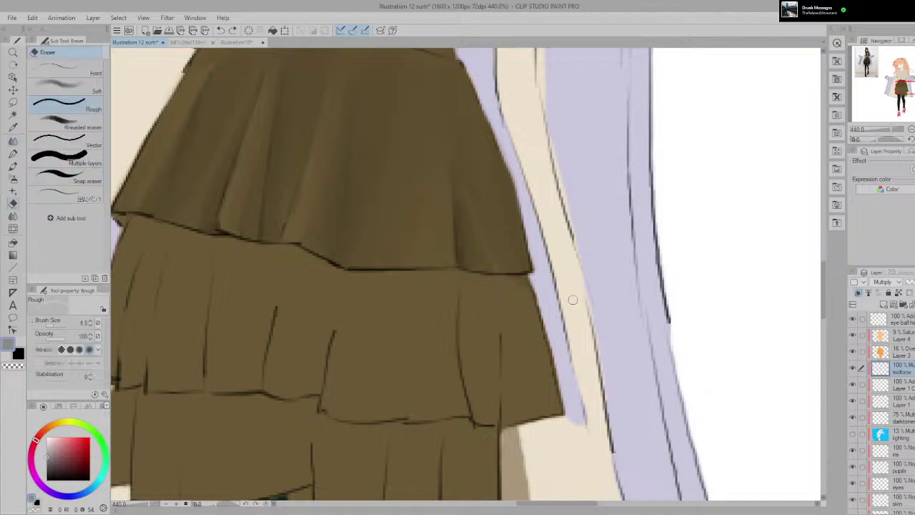
scroll(516, 285, down, 14)
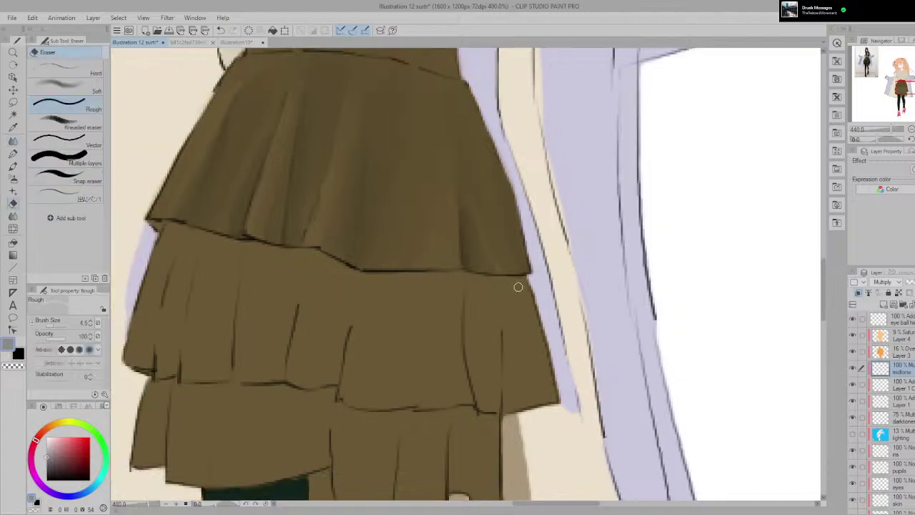
drag(516, 285, 552, 320)
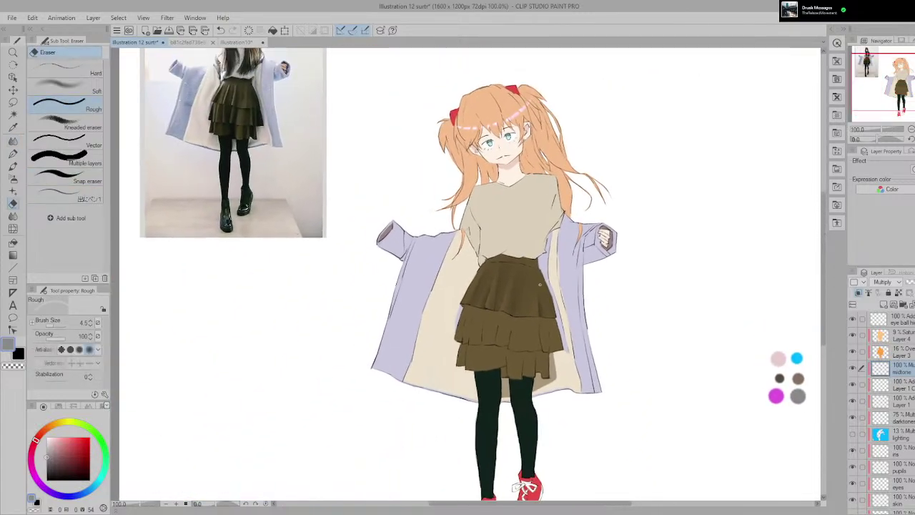
scroll(539, 284, up, 6)
key(p)
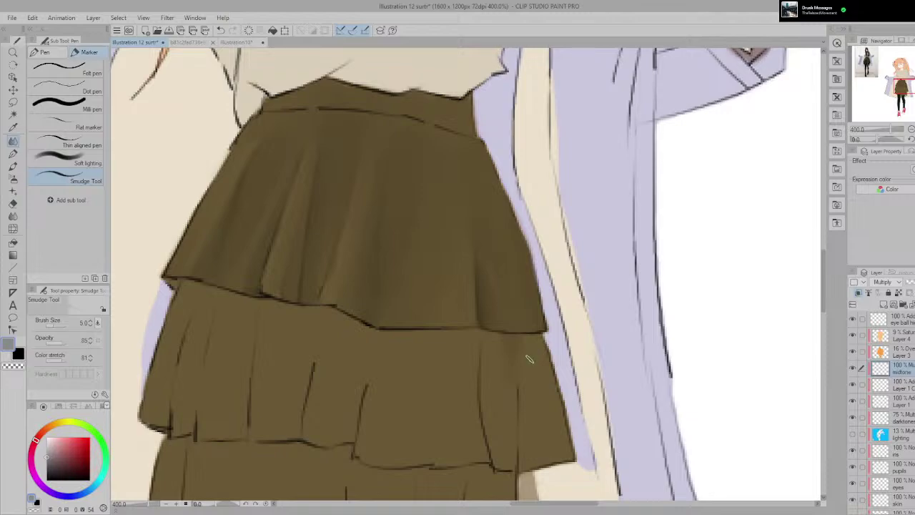
key(e)
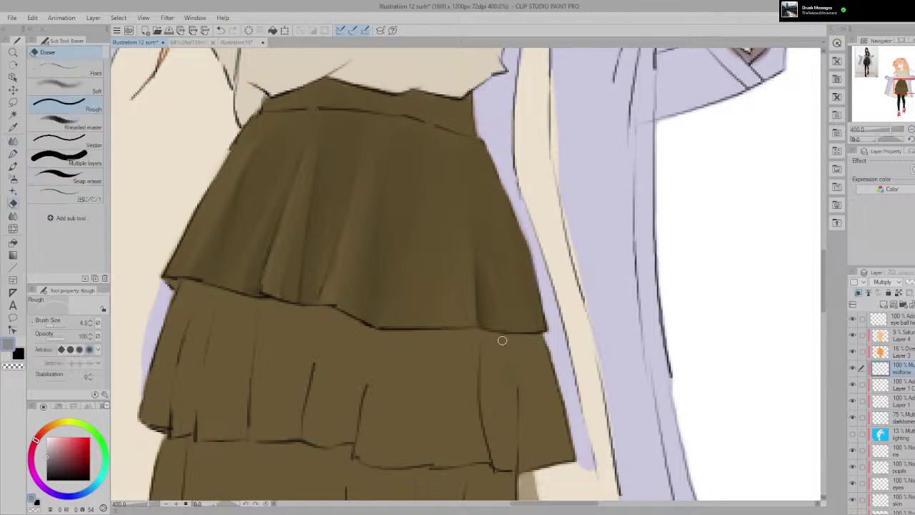
scroll(502, 340, down, 5)
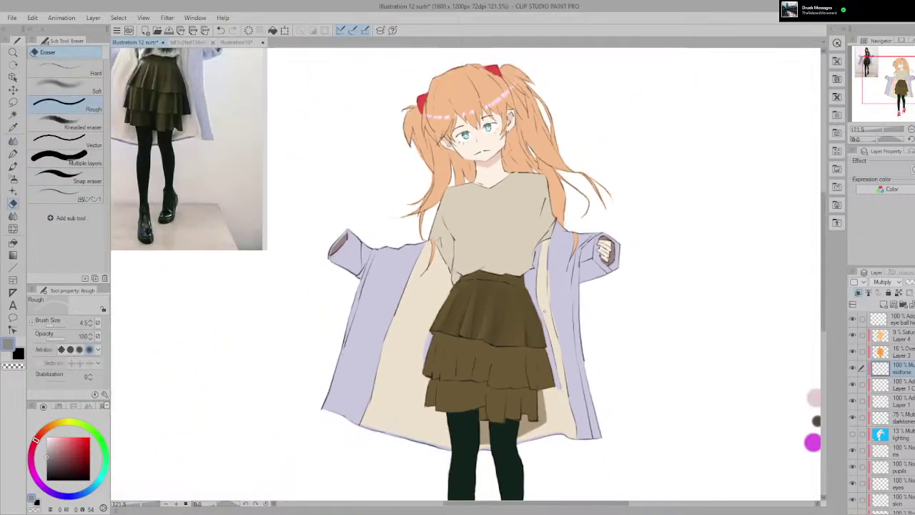
drag(545, 311, 586, 348)
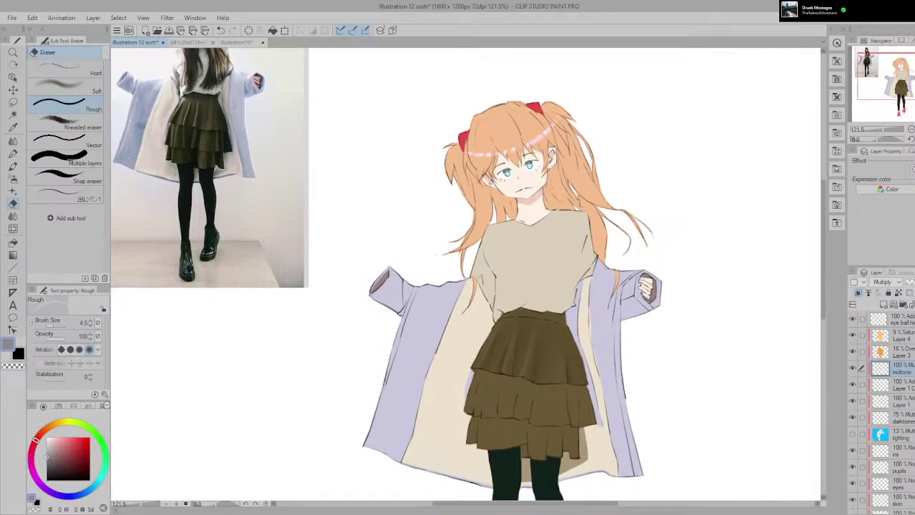
key(h)
key(h)
key(h)
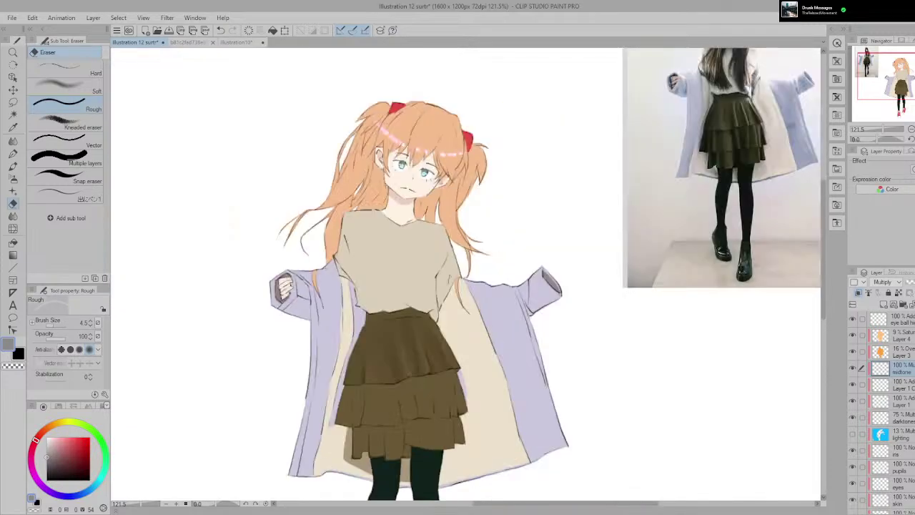
key(h)
drag(550, 219, 564, 240)
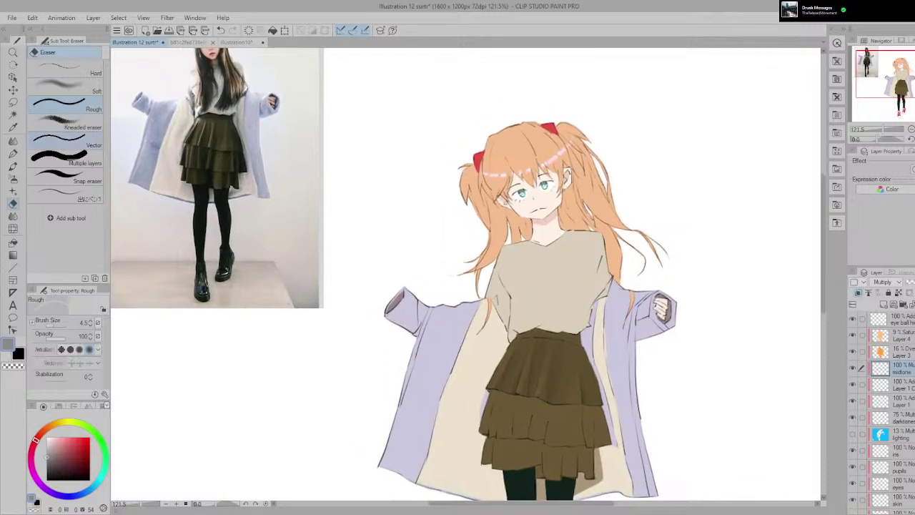
Step: Paint a dark shadow stroke down the upper part of the top tier's right edge
key(p)
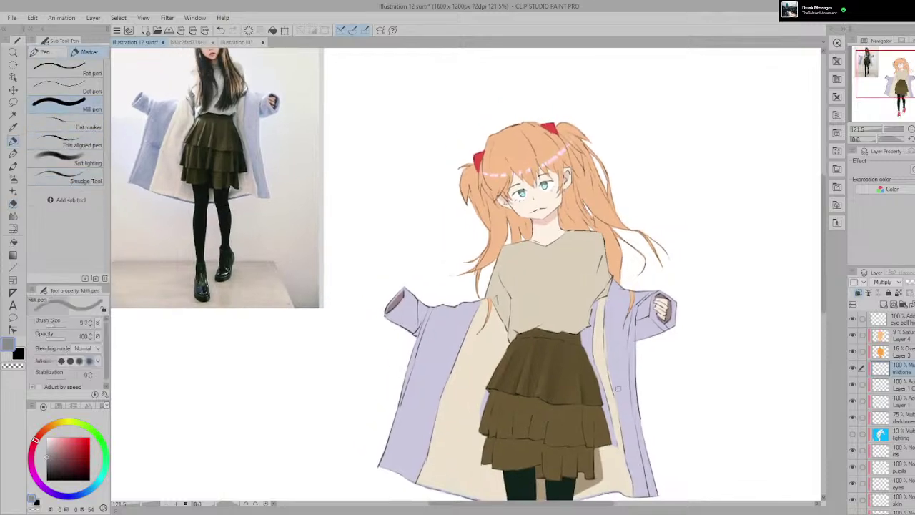
mouse_move(595, 397)
mouse_down()
mouse_move(589, 370)
mouse_move(601, 396)
mouse_up()
key(p)
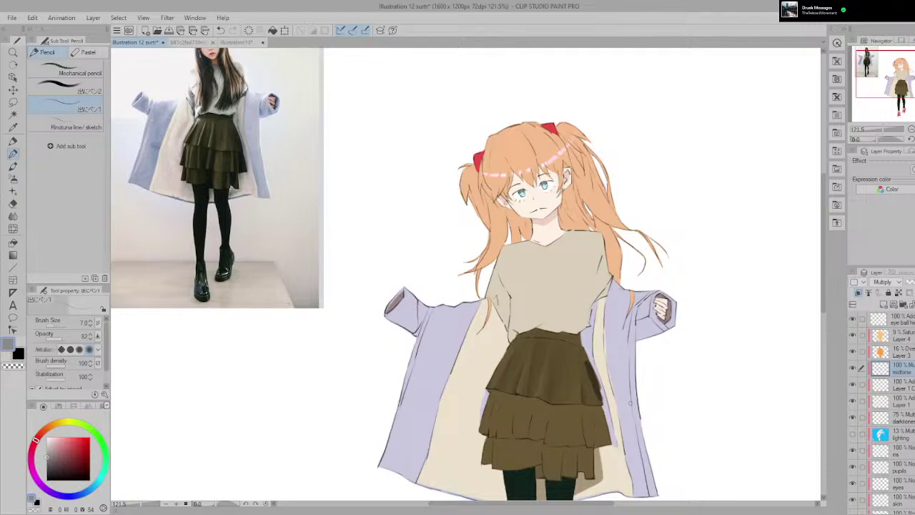
scroll(630, 402, up, 4)
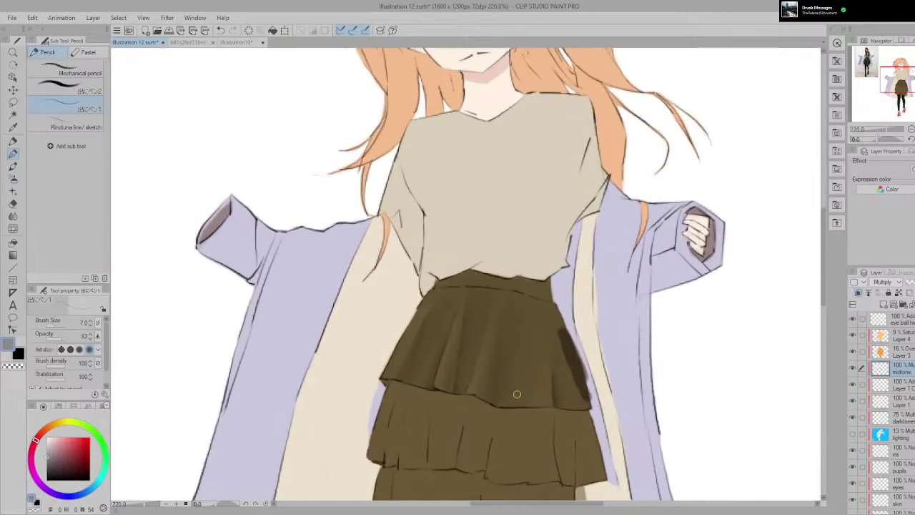
Step: Blend the dark shadow along the top tier's right edge into the fabric with the Smudge Tool at size 5.0
key(p)
click(79, 178)
scroll(429, 364, up, 2)
drag(462, 339, 366, 290)
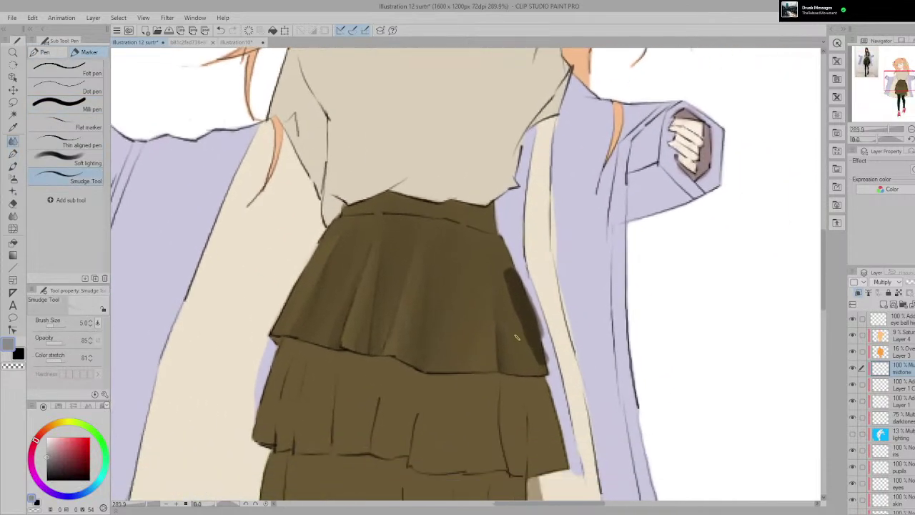
mouse_move(517, 337)
mouse_down()
mouse_move(496, 253)
mouse_move(515, 304)
mouse_move(503, 241)
mouse_up()
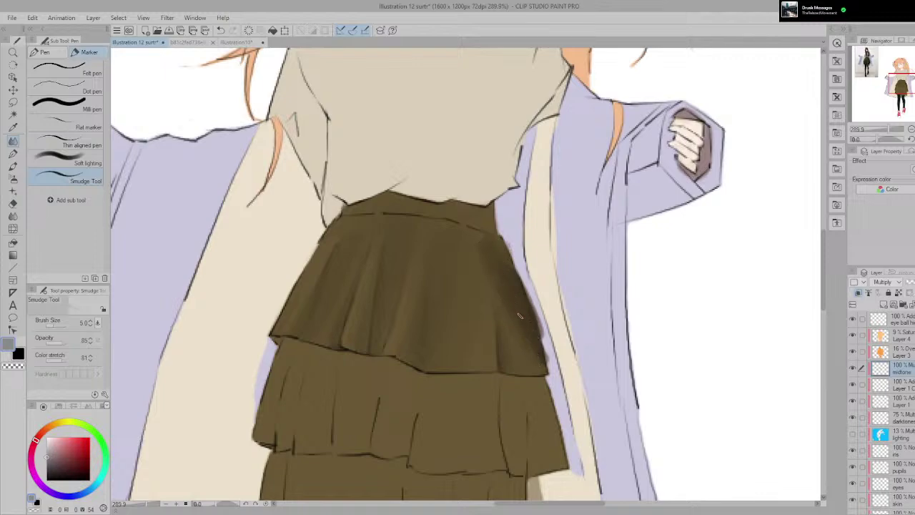
key(ctrl+0)
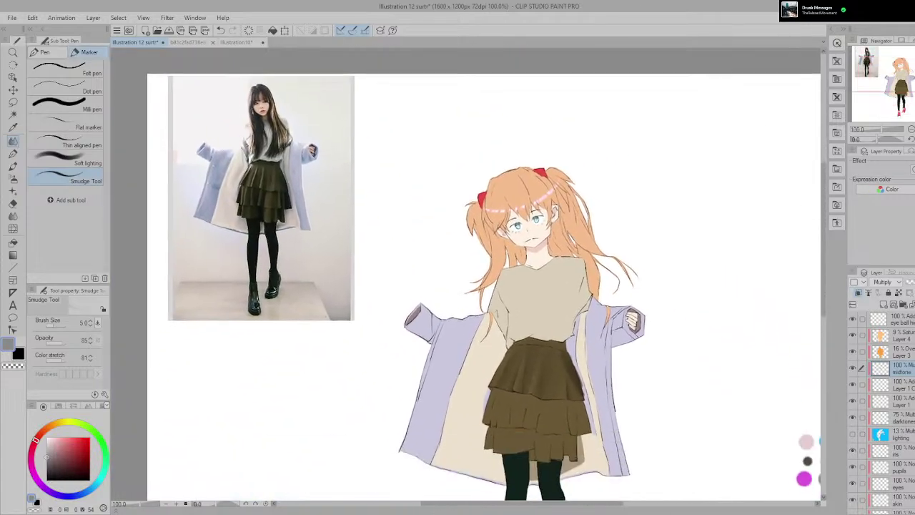
scroll(558, 326, up, 6)
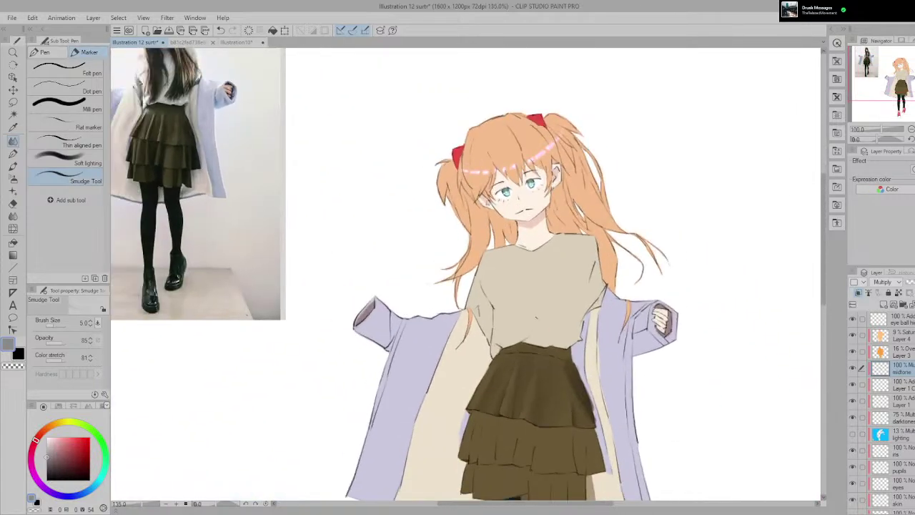
scroll(461, 263, up, 3)
scroll(456, 266, up, 2)
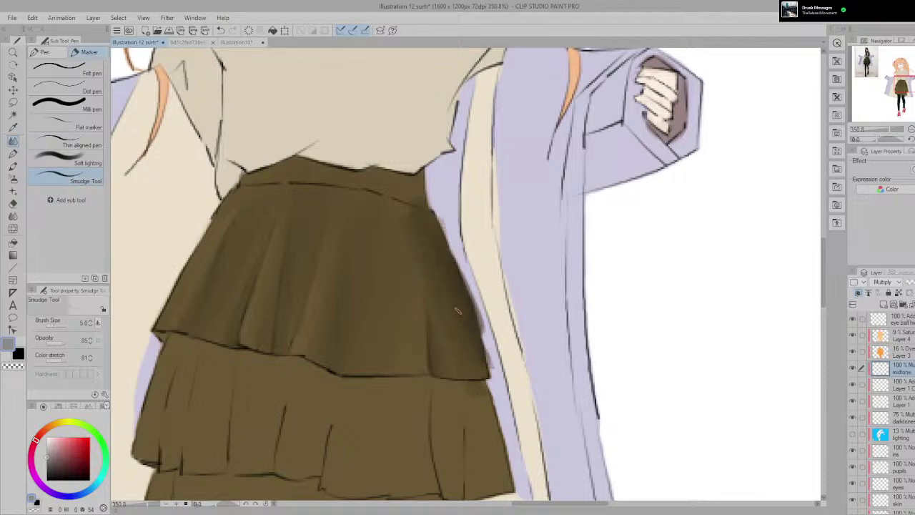
Step: Erase the shadow's spill beyond the top tier's right edge with the Rough eraser and enlarge the eraser to size 20.7
key(e)
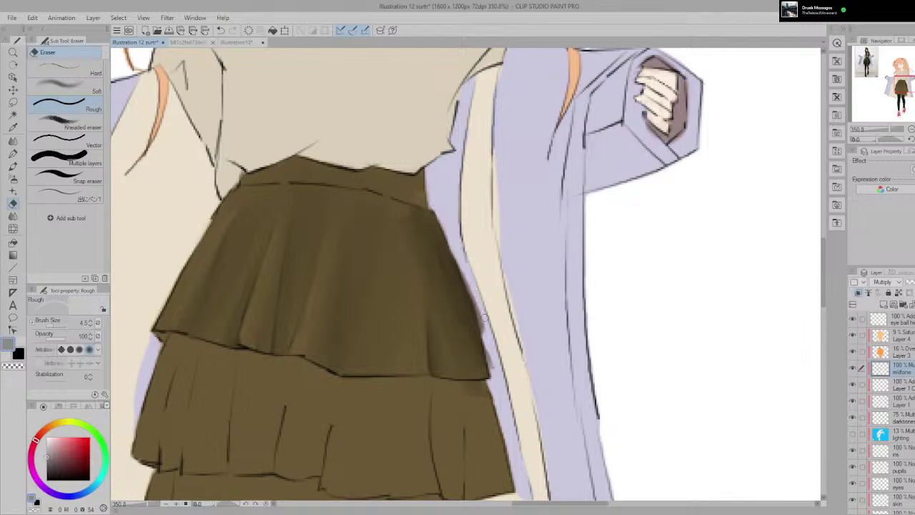
drag(488, 349, 490, 366)
key(bracketright)
key(bracketright)
key(bracketright)
key(bracketright)
key(bracketright)
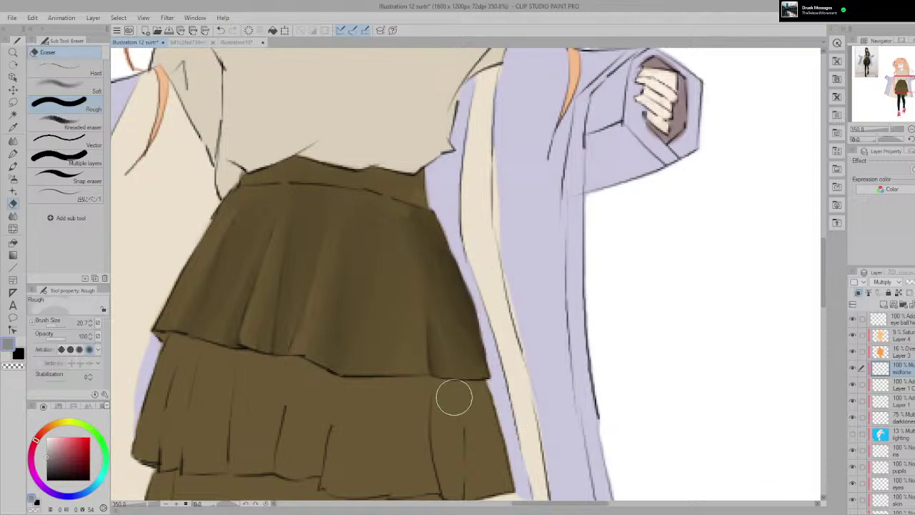
Step: Smudge the shading on the top tier's right side softer, up to the seam below the waistband
scroll(474, 402, down, 5)
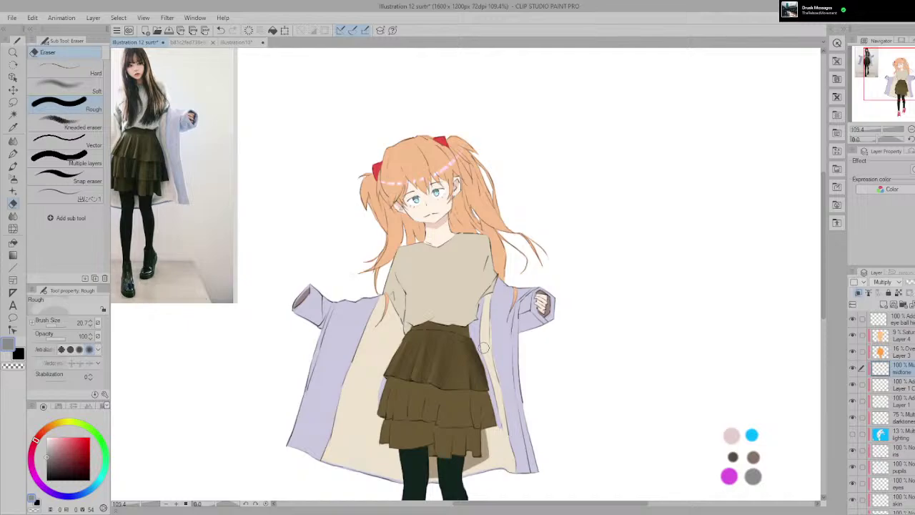
key(p)
scroll(483, 348, up, 4)
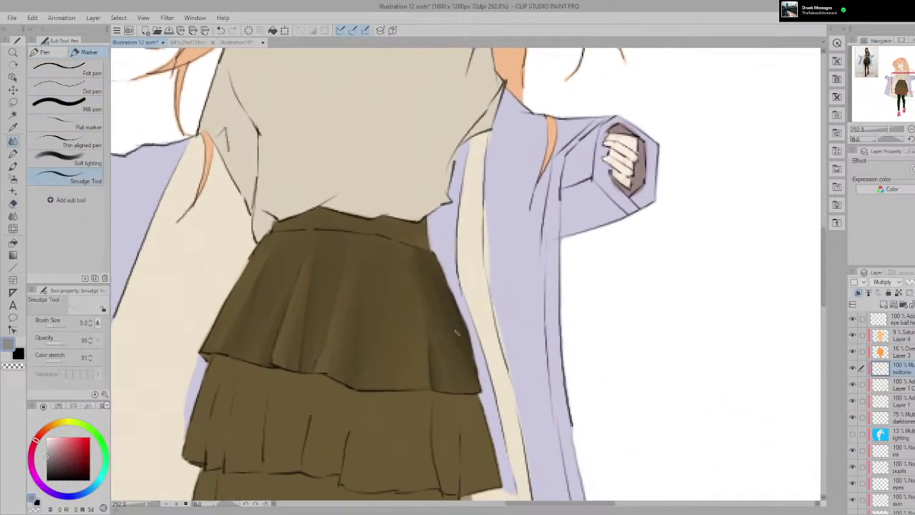
scroll(451, 366, up, 2)
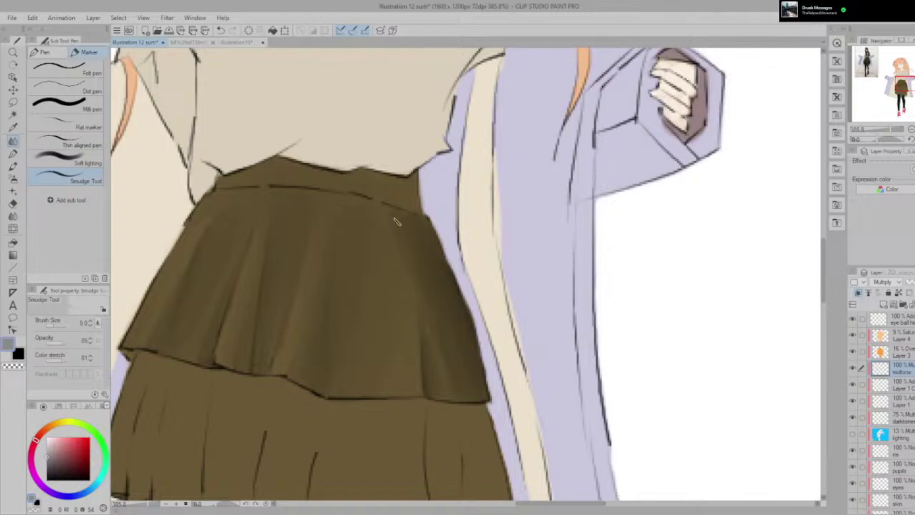
scroll(401, 220, down, 8)
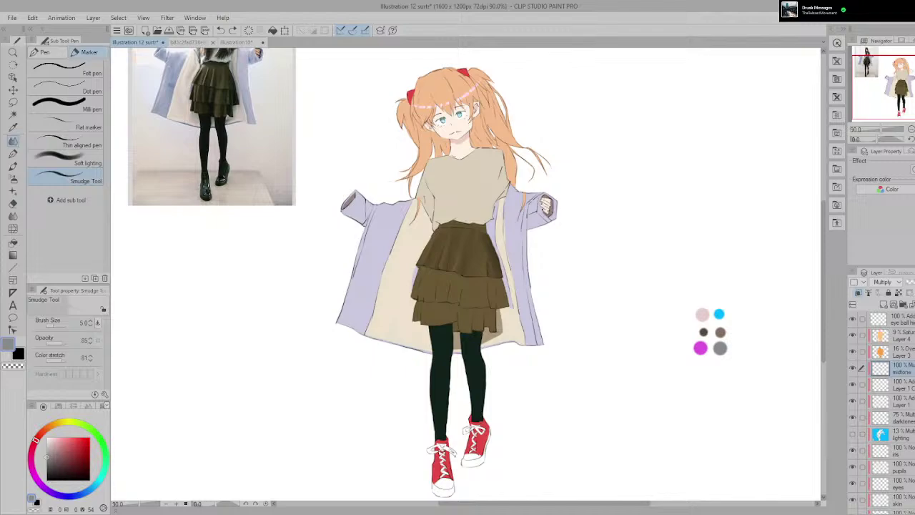
scroll(466, 260, up, 6)
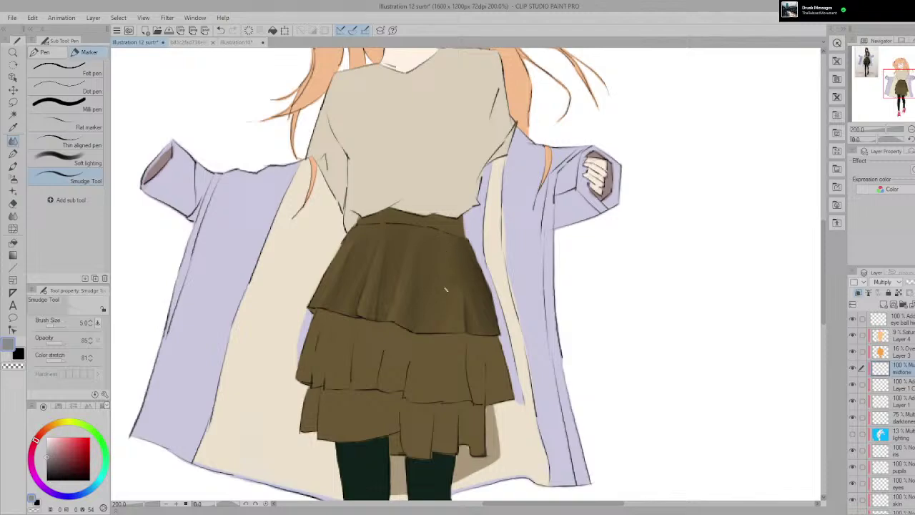
scroll(456, 247, down, 4)
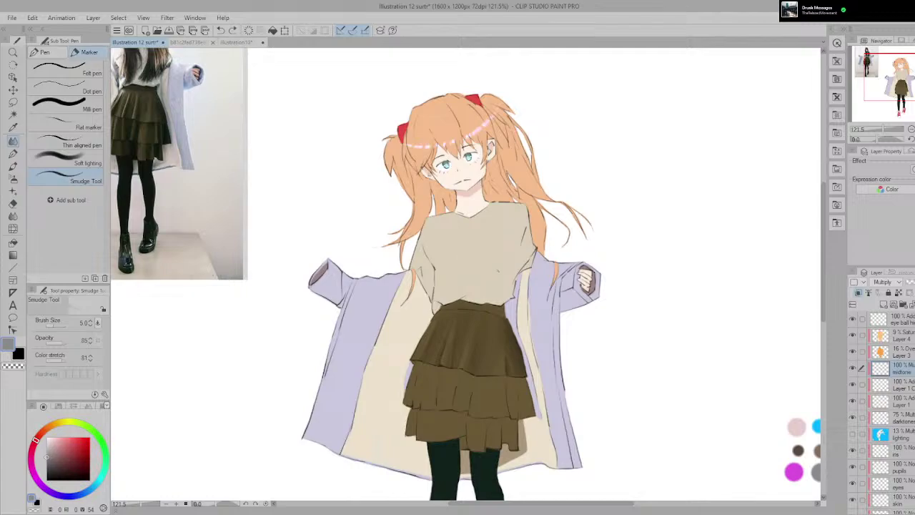
scroll(420, 282, up, 5)
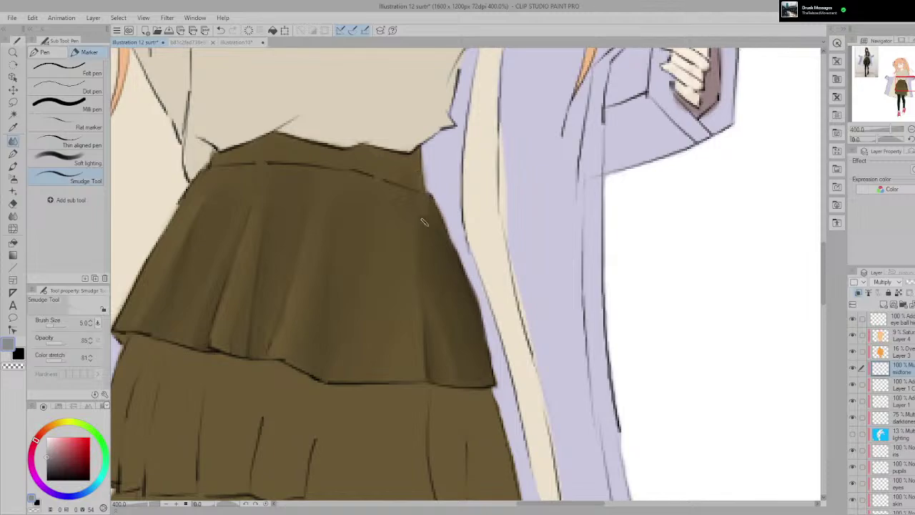
Step: Examine the blended top tier against the skirt in the photo reference, both close up and at full-figure view
key(e)
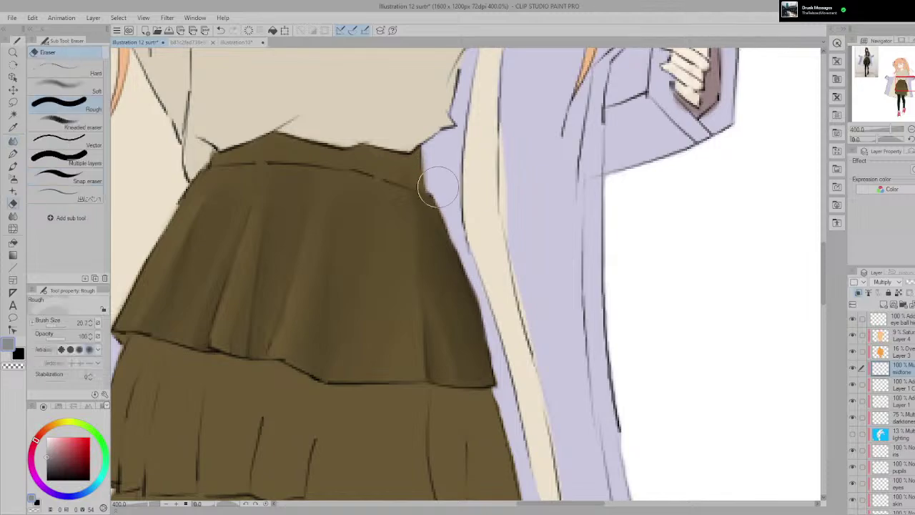
scroll(422, 182, down, 5)
scroll(486, 265, down, 3)
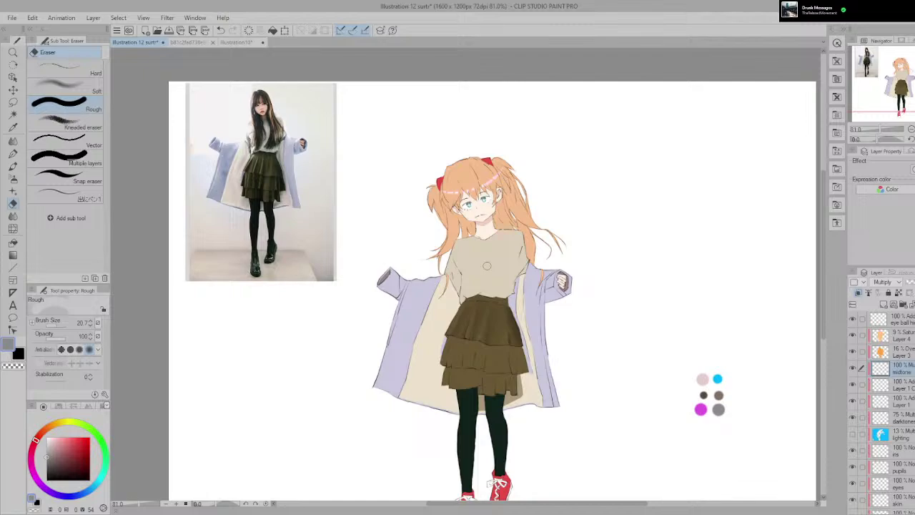
scroll(487, 265, up, 5)
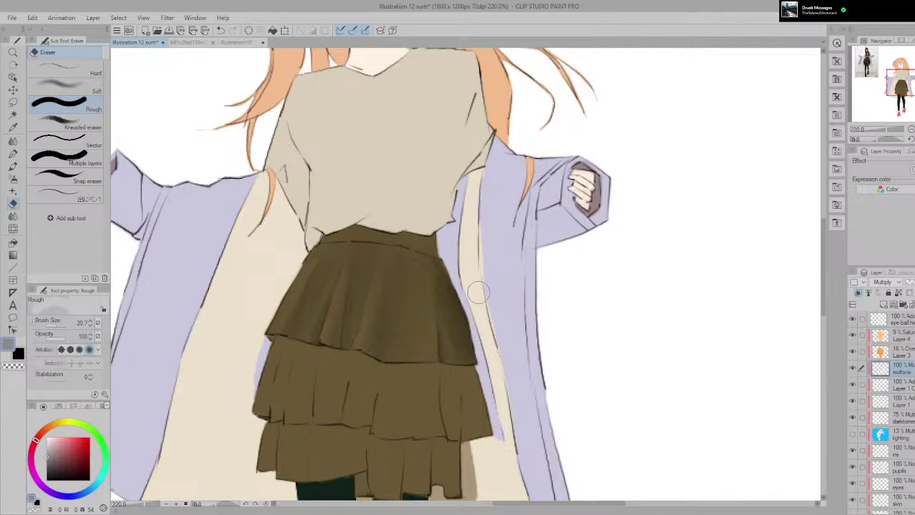
scroll(475, 277, down, 2)
drag(443, 258, 601, 379)
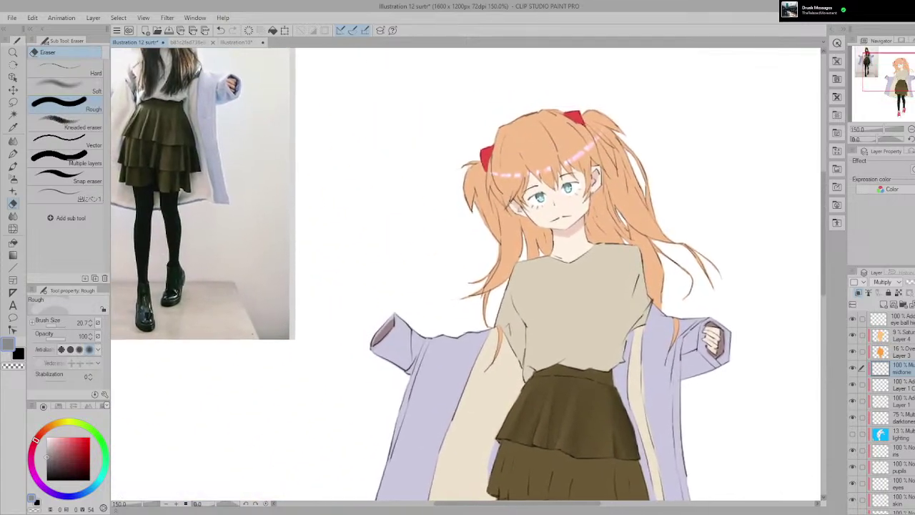
scroll(556, 286, up, 3)
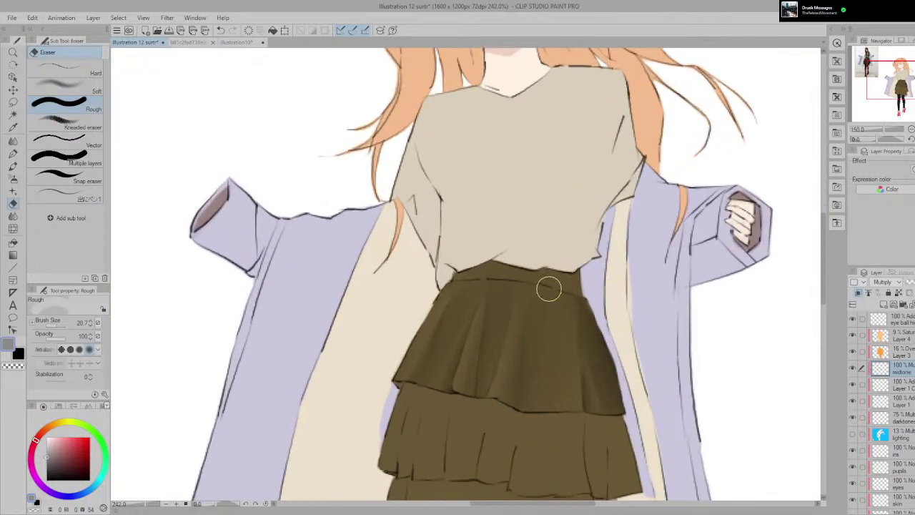
scroll(556, 285, down, 3)
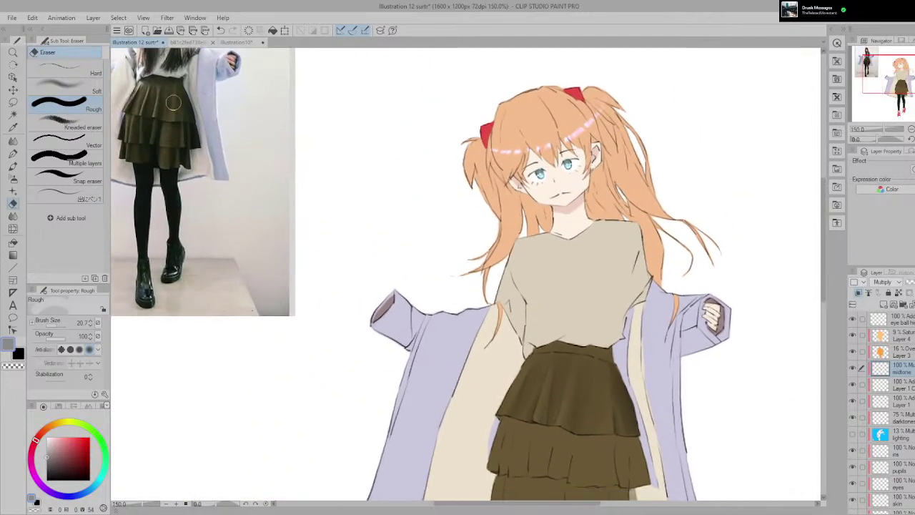
drag(556, 400, 440, 303)
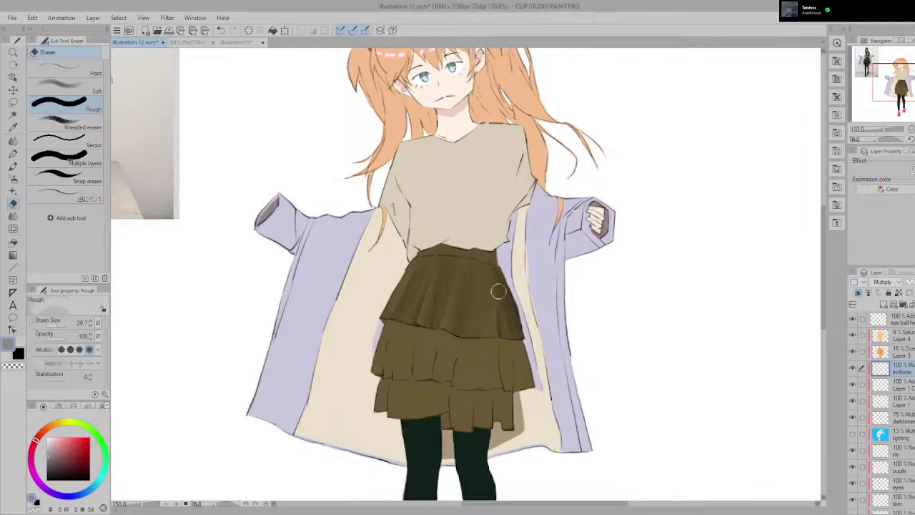
Step: Try erasing along the top tier's right edge with the Rough eraser at opacity 57 and size 44.3, and undo both strokes
scroll(499, 292, down, 2)
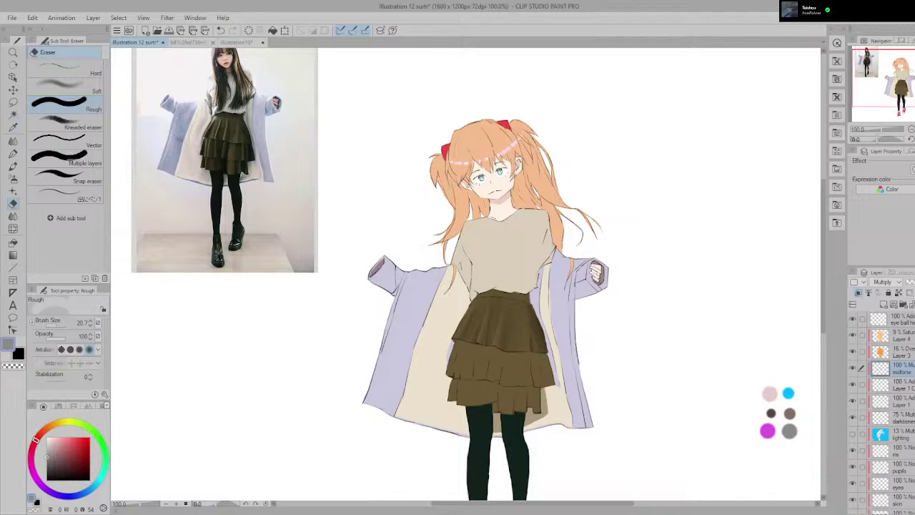
click(60, 336)
scroll(636, 349, up, 3)
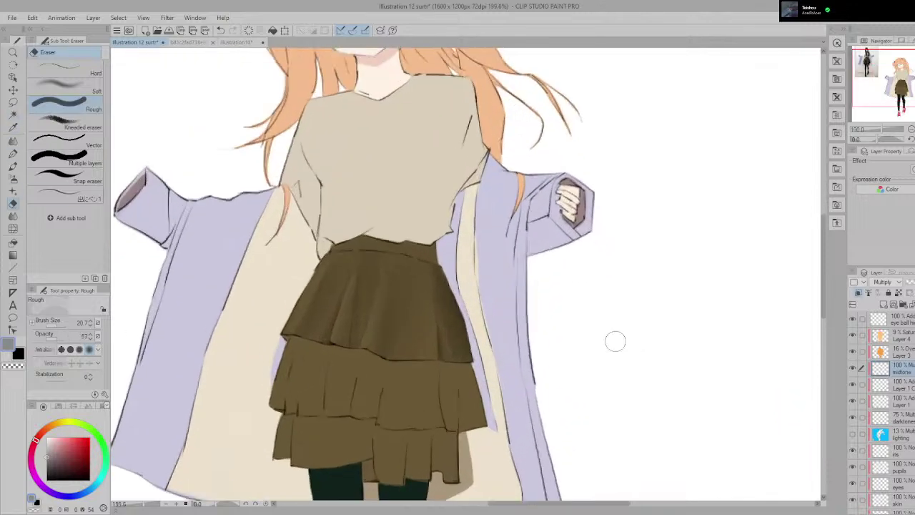
click(58, 323)
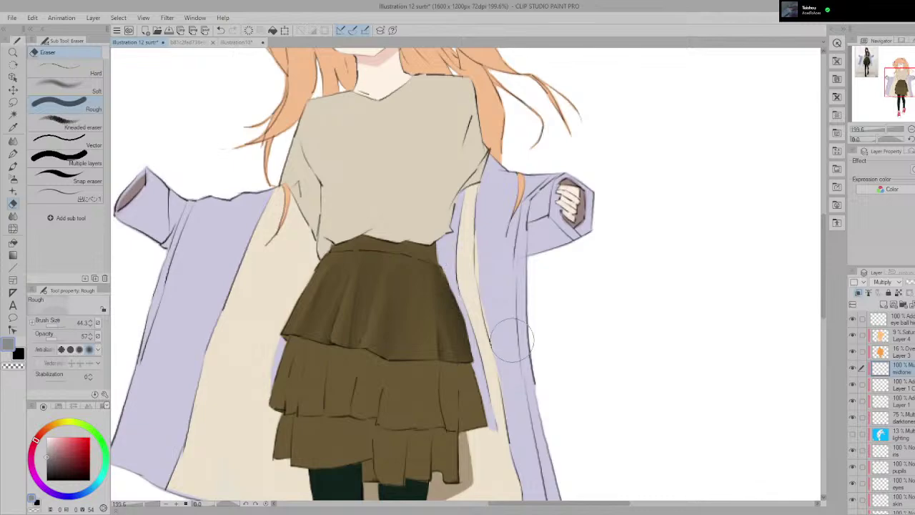
drag(450, 289, 475, 410)
key(ctrl+z)
drag(473, 358, 442, 276)
key(ctrl+z)
Step: Lightly erase the shading at the top tier's right side with the Rough eraser at opacity 29 and size 262.3
scroll(490, 331, down, 2)
drag(56, 337, 51, 336)
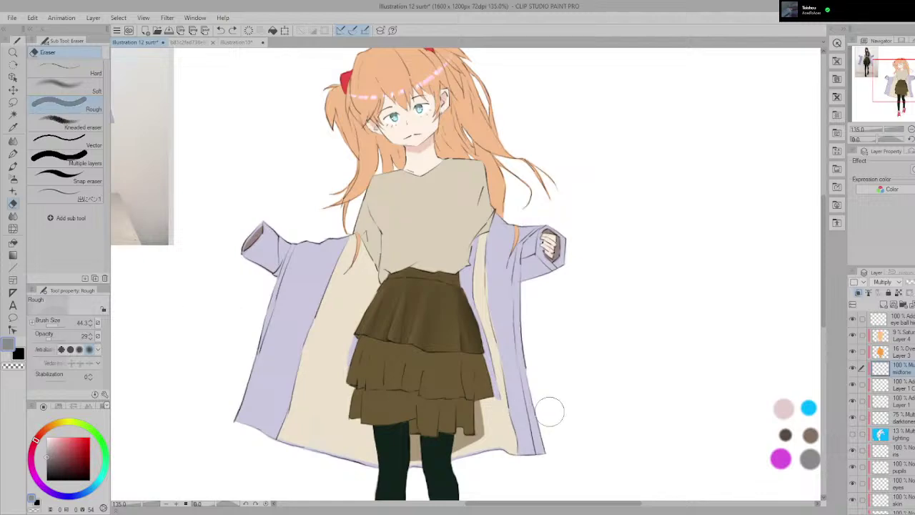
click(65, 325)
mouse_move(526, 337)
mouse_down()
mouse_move(515, 305)
mouse_move(523, 312)
mouse_up()
scroll(612, 397, down, 2)
scroll(615, 384, up, 3)
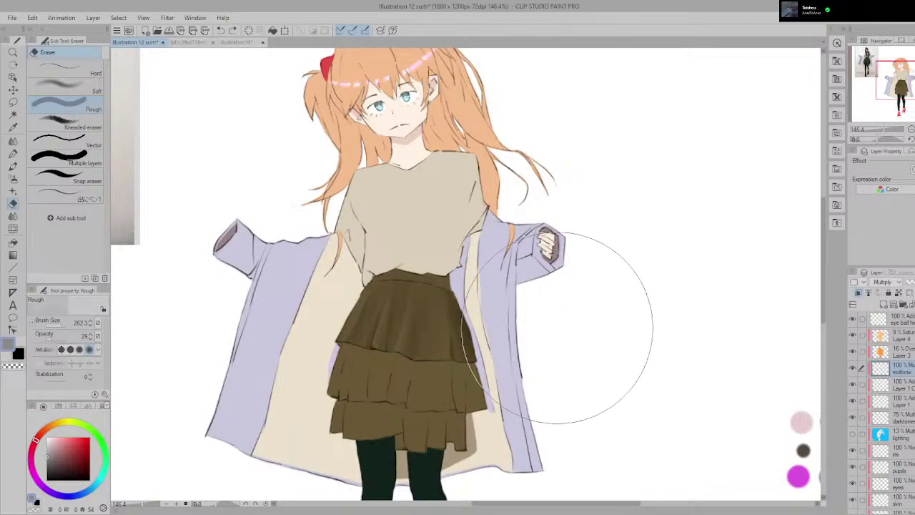
scroll(613, 357, down, 3)
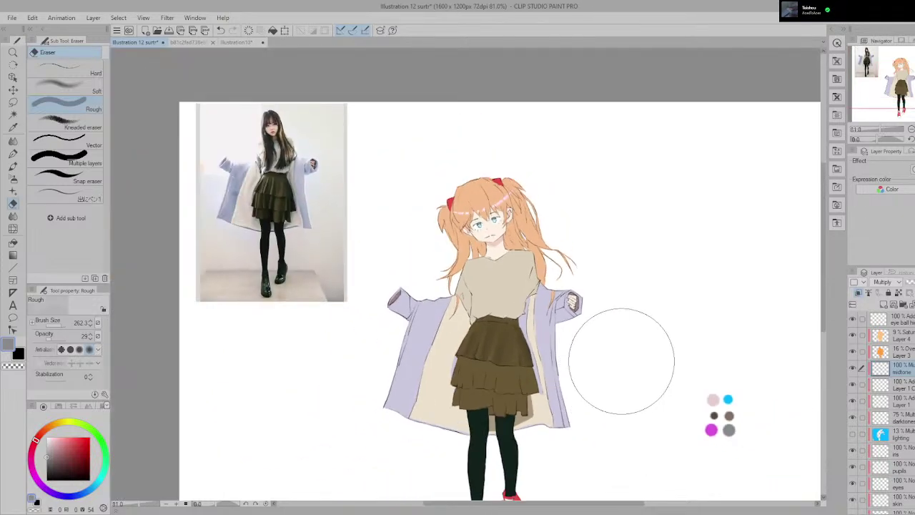
scroll(608, 361, up, 4)
drag(608, 361, 720, 346)
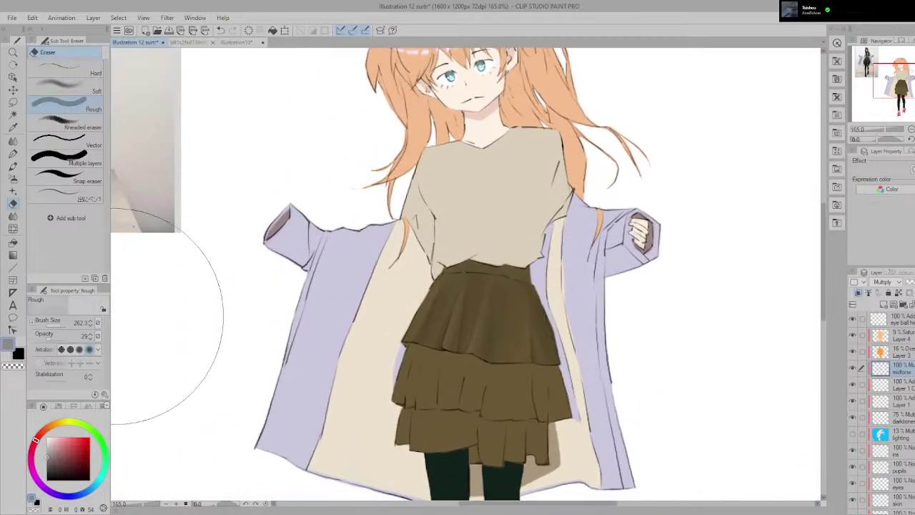
Step: Set the Rough eraser to opacity 100 and size 2.7, and switch to the Smudge Tool
click(90, 336)
drag(466, 274, 239, 325)
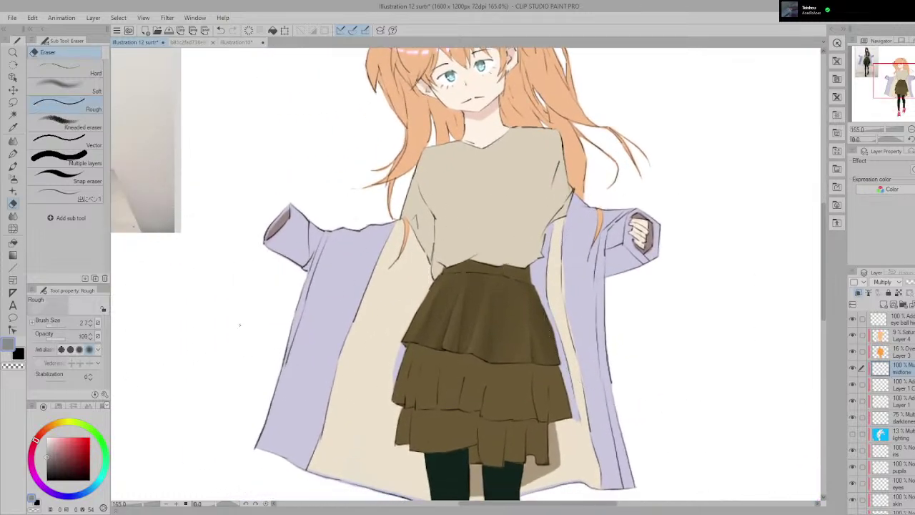
key(p)
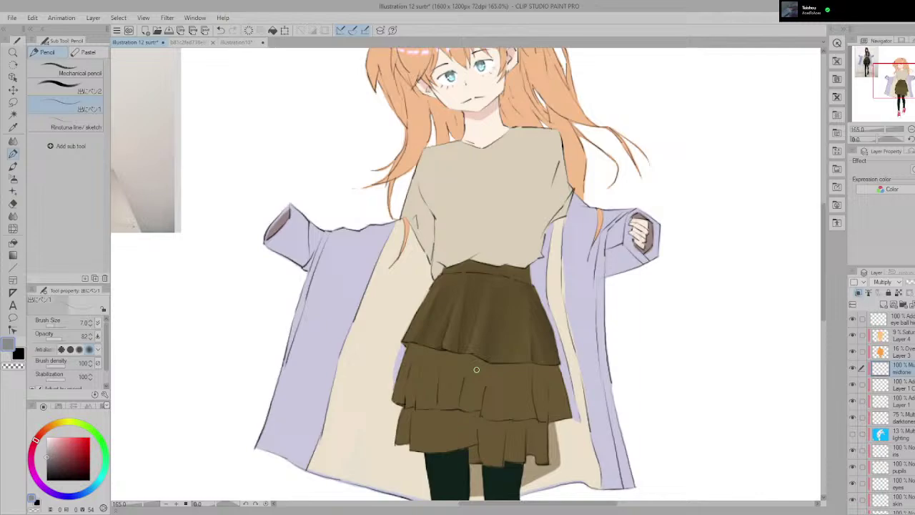
key(p)
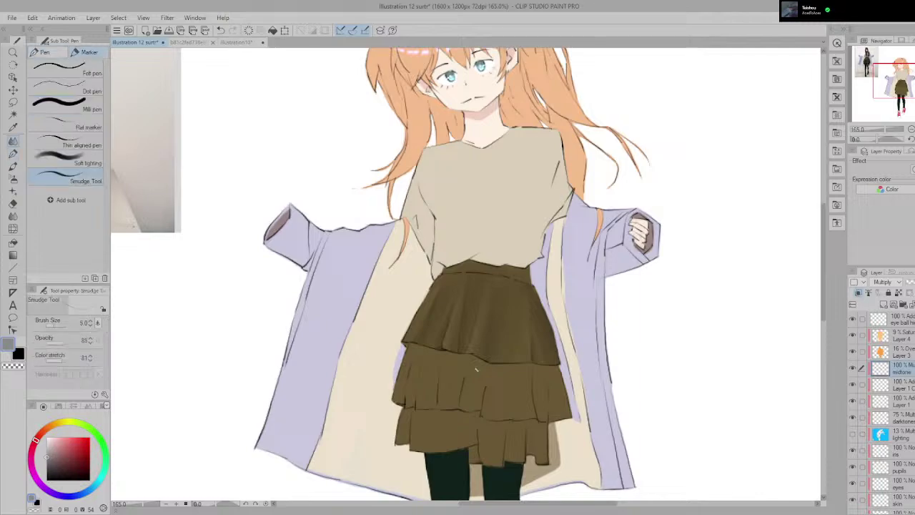
Step: Examine the top tier's blended folds against the skirt in the photo reference, close up and at full-figure view
drag(566, 309, 716, 408)
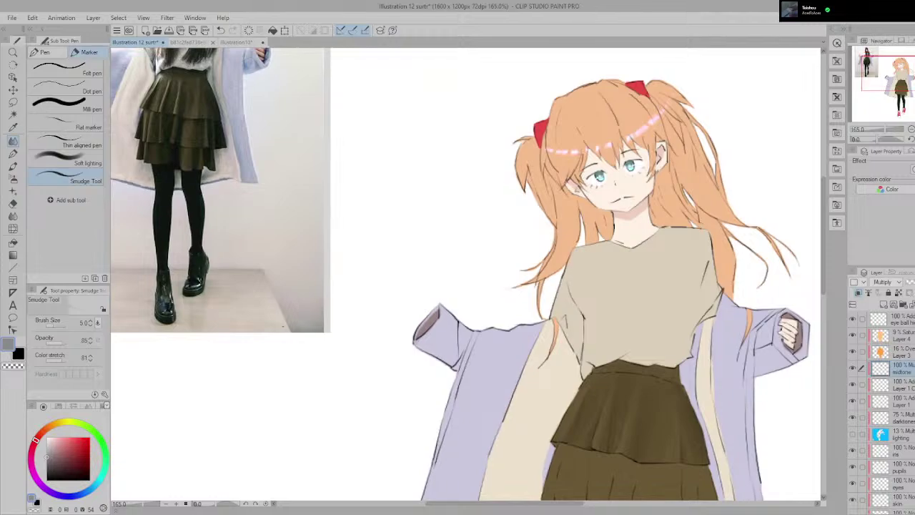
drag(629, 407, 573, 246)
scroll(610, 186, down, 2)
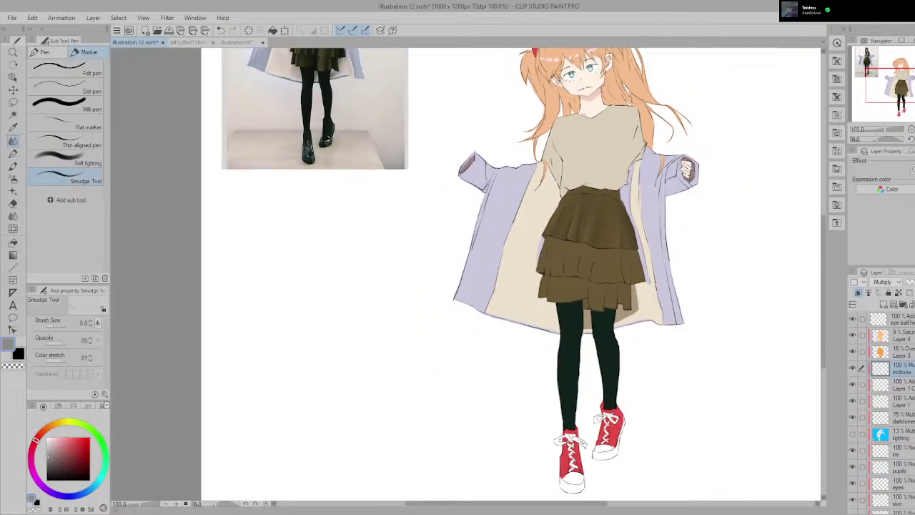
scroll(636, 186, up, 2)
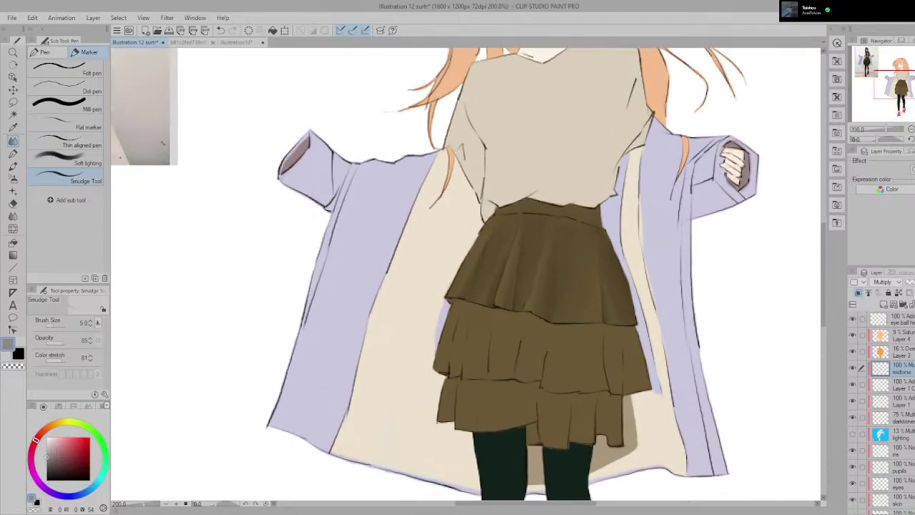
scroll(514, 285, up, 4)
drag(652, 247, 560, 211)
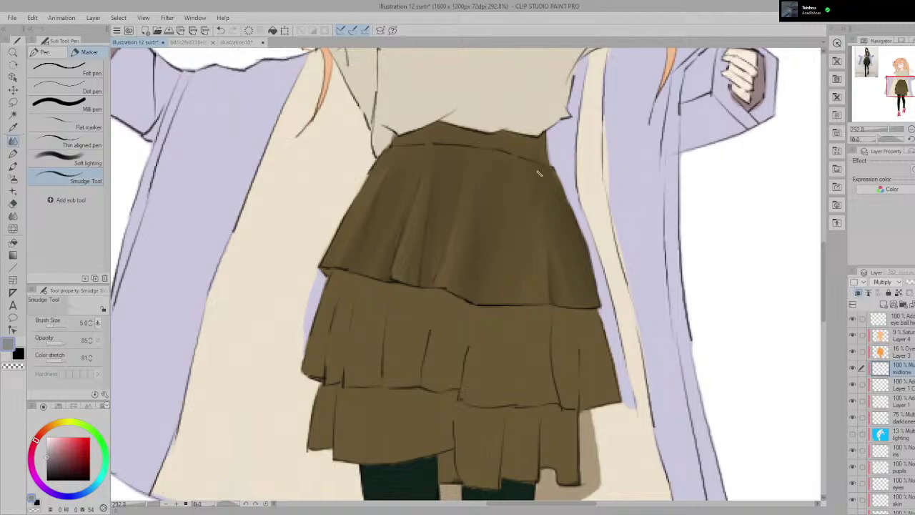
scroll(579, 222, down, 2)
drag(580, 222, 769, 478)
scroll(536, 213, up, 3)
drag(718, 444, 484, 170)
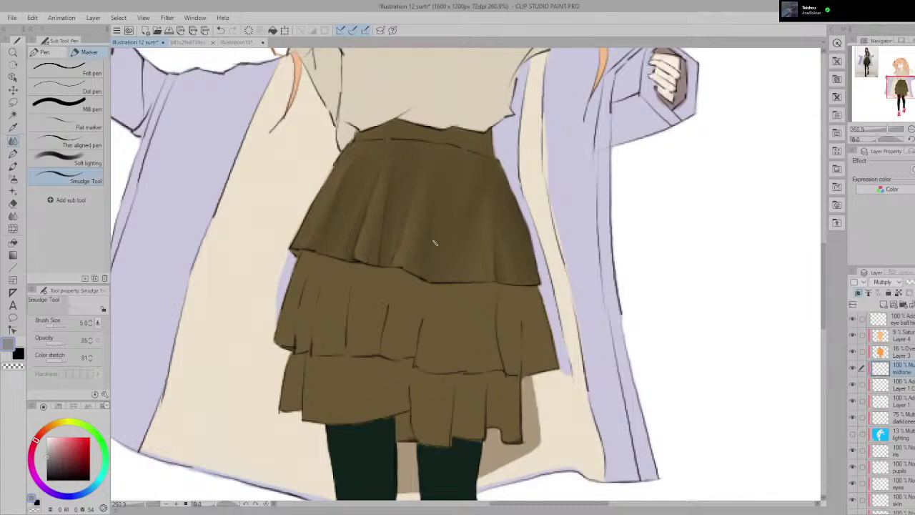
scroll(443, 242, down, 3)
scroll(466, 249, down, 3)
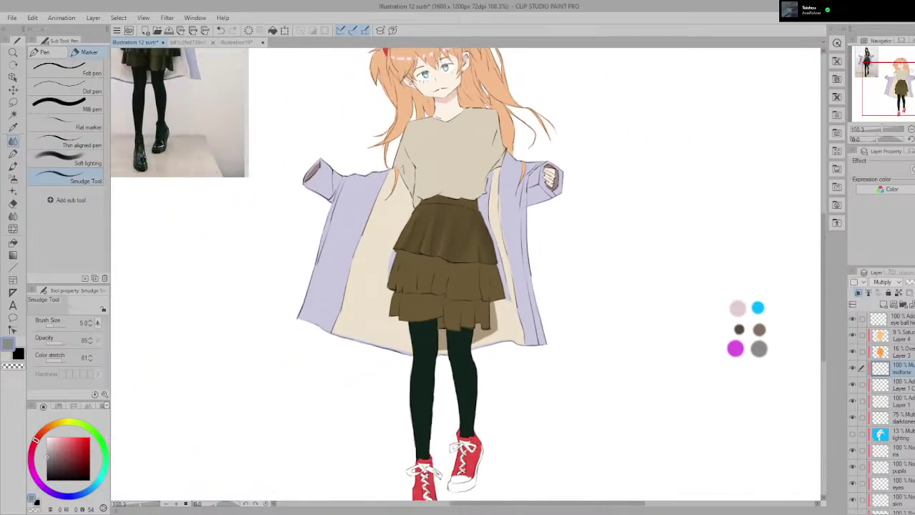
drag(466, 248, 509, 310)
scroll(513, 271, up, 3)
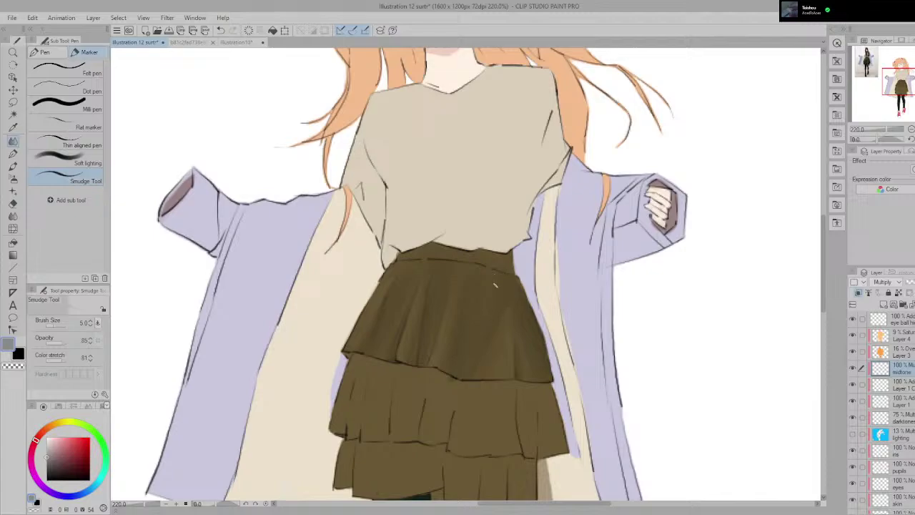
scroll(496, 287, down, 5)
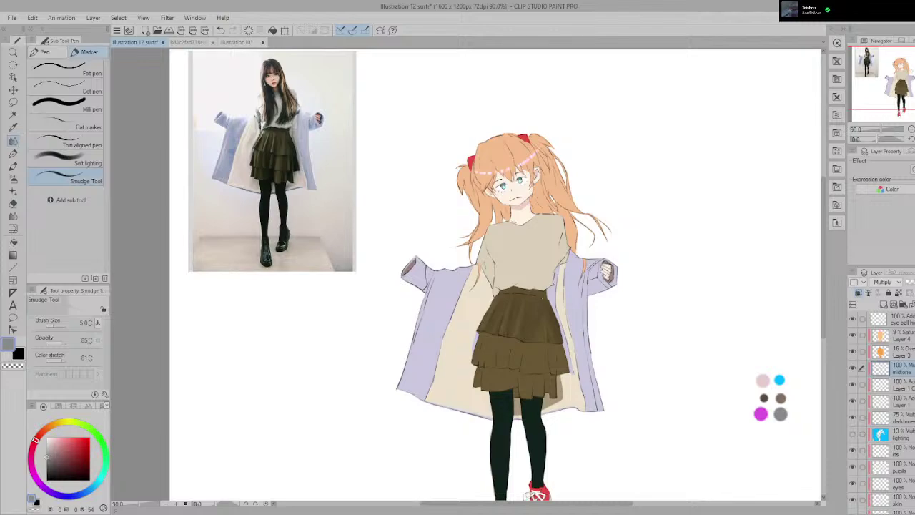
scroll(536, 296, up, 2)
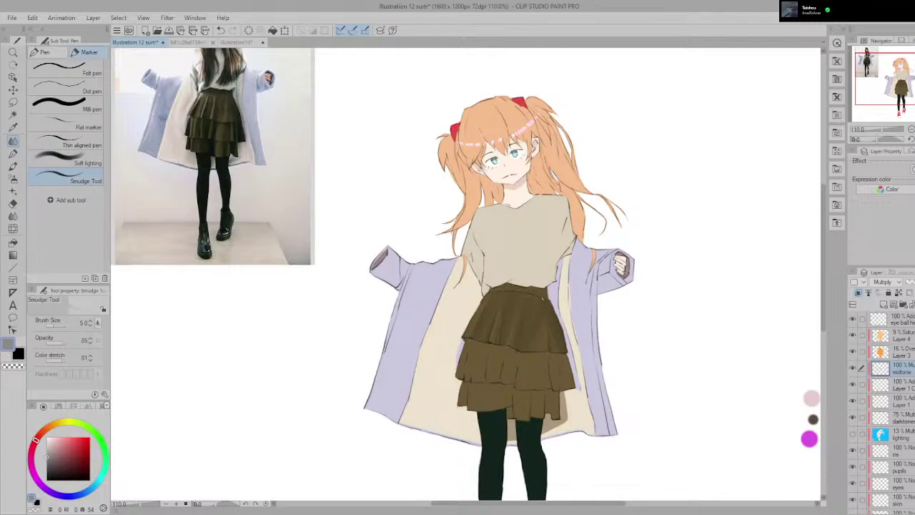
scroll(542, 298, up, 3)
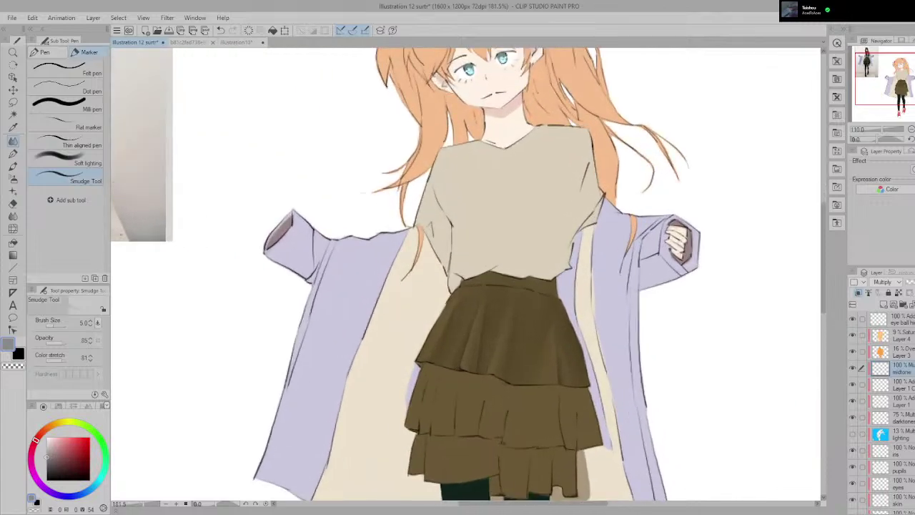
Step: Inspect the hem between the top and second tiers close up with the Rough eraser ready, and check it at full-figure view
key(e)
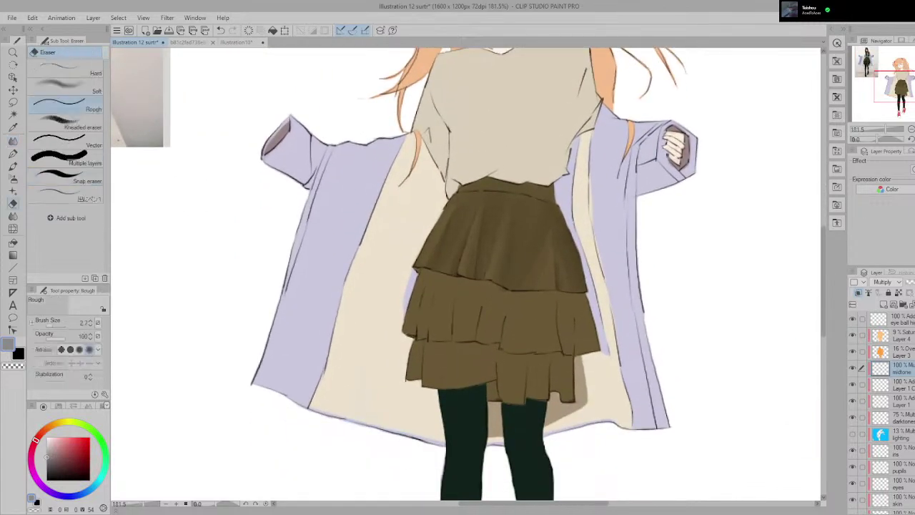
scroll(531, 339, up, 4)
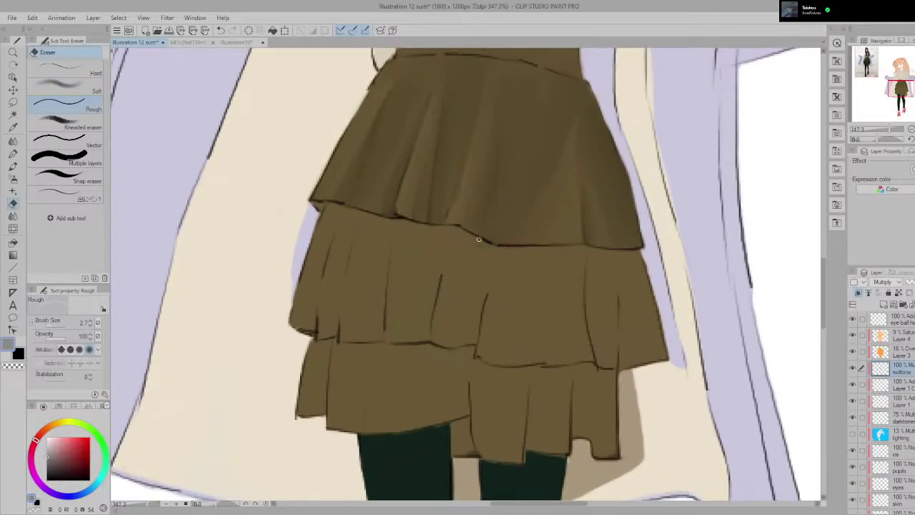
scroll(473, 243, down, 4)
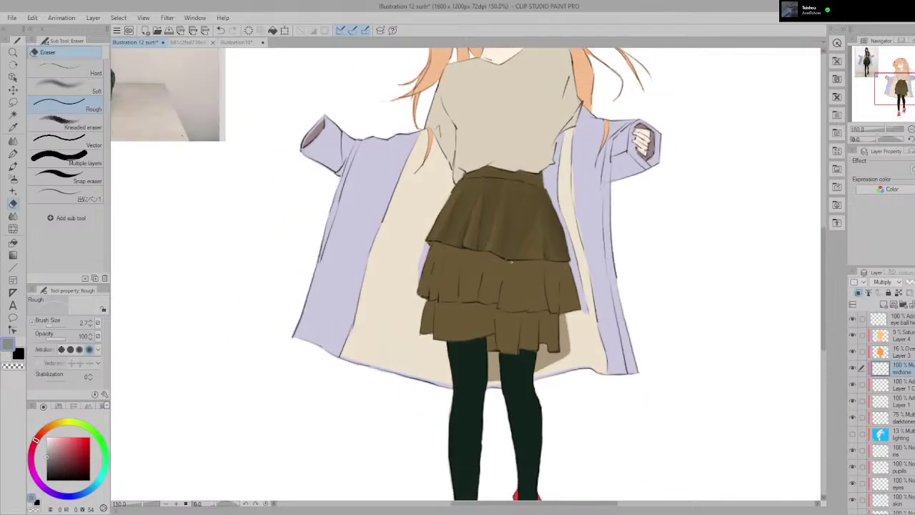
scroll(511, 262, down, 2)
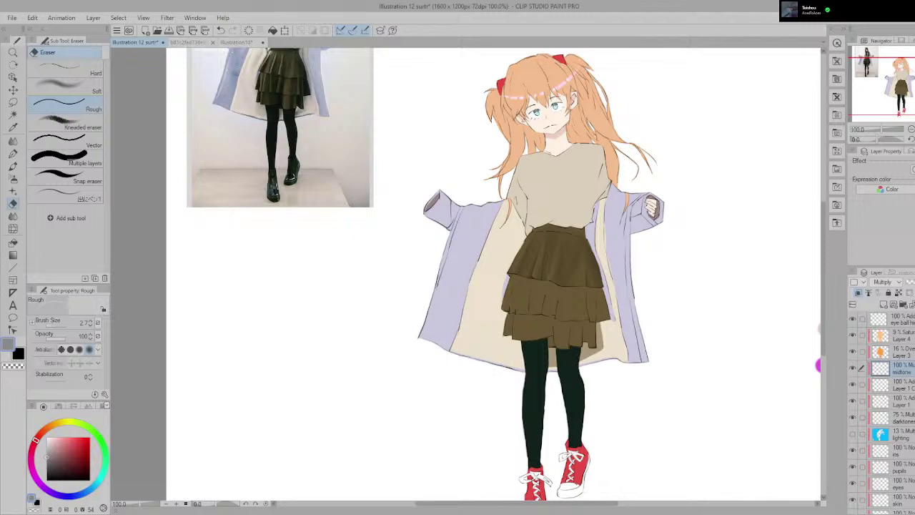
scroll(543, 274, up, 4)
drag(536, 273, 579, 276)
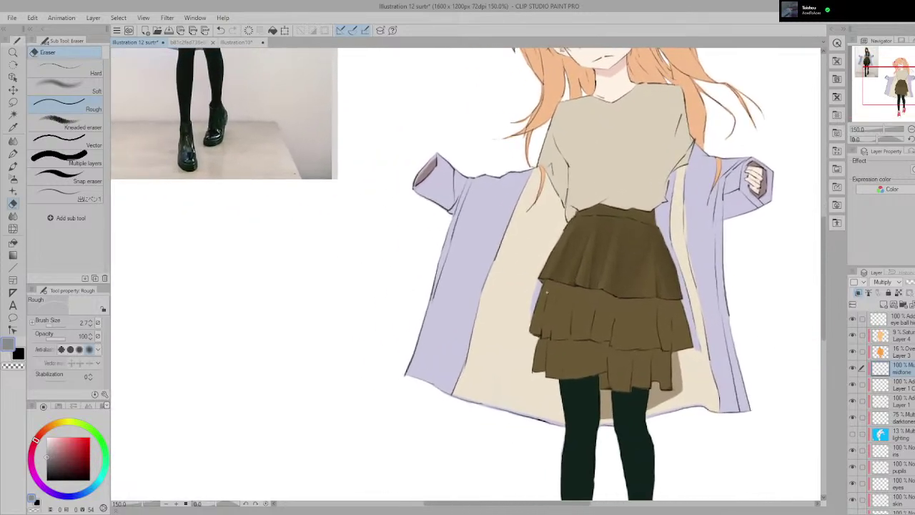
scroll(572, 292, up, 2)
Step: Switch to the Milli pen at size 9.7 and bring the skirt and the photo reference into view together
key(j)
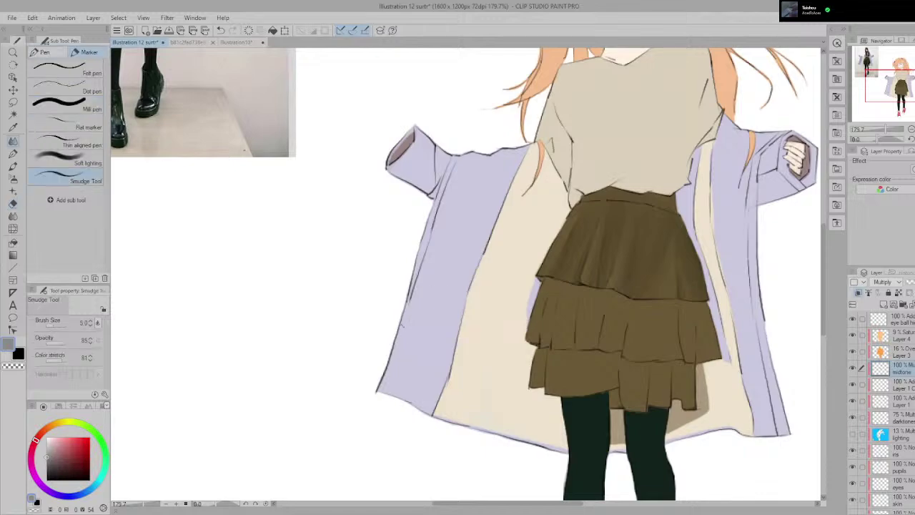
click(58, 102)
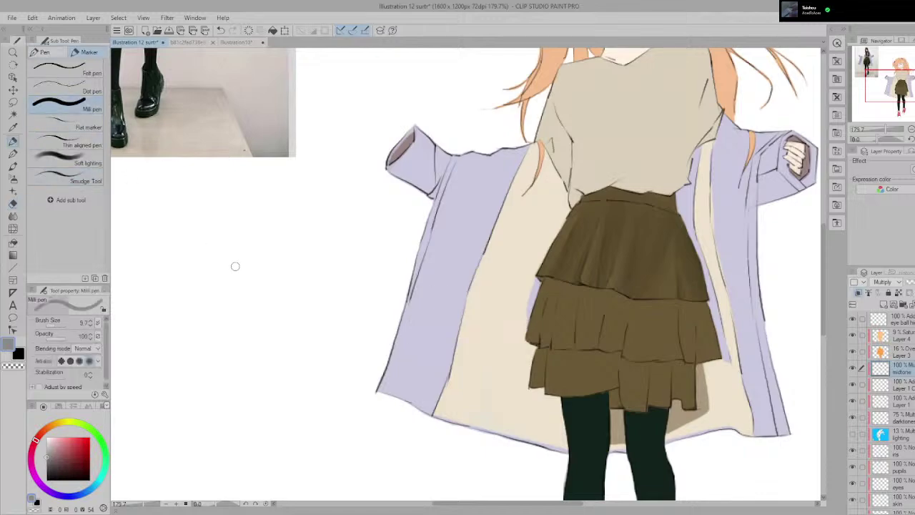
scroll(294, 285, down, 3)
scroll(492, 322, up, 2)
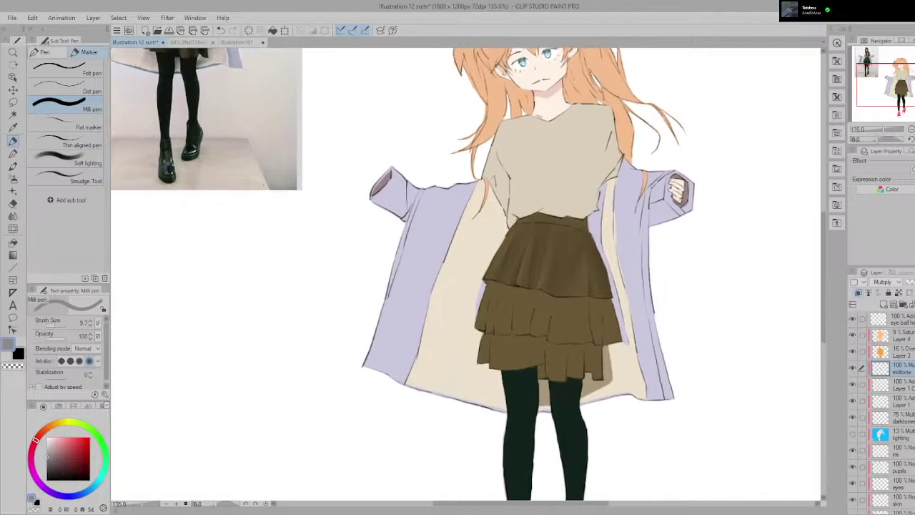
scroll(496, 330, down, 3)
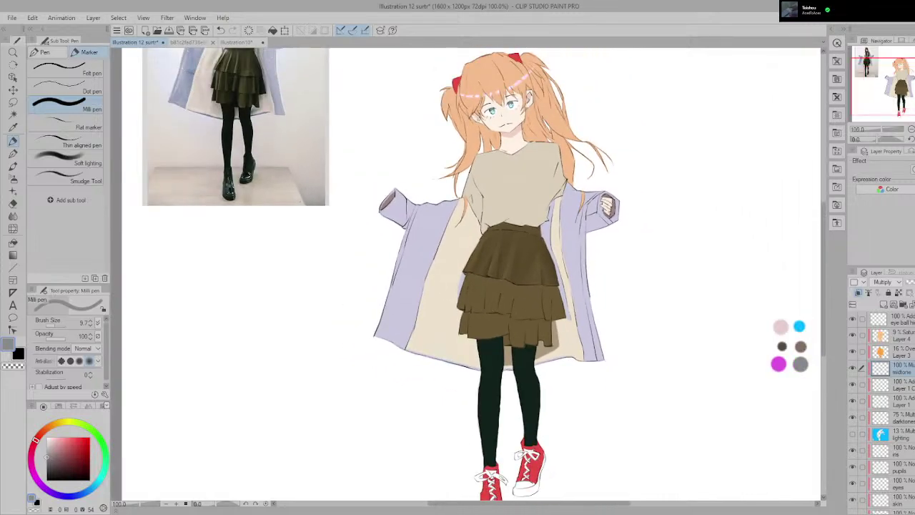
scroll(496, 330, up, 1)
drag(489, 384, 469, 333)
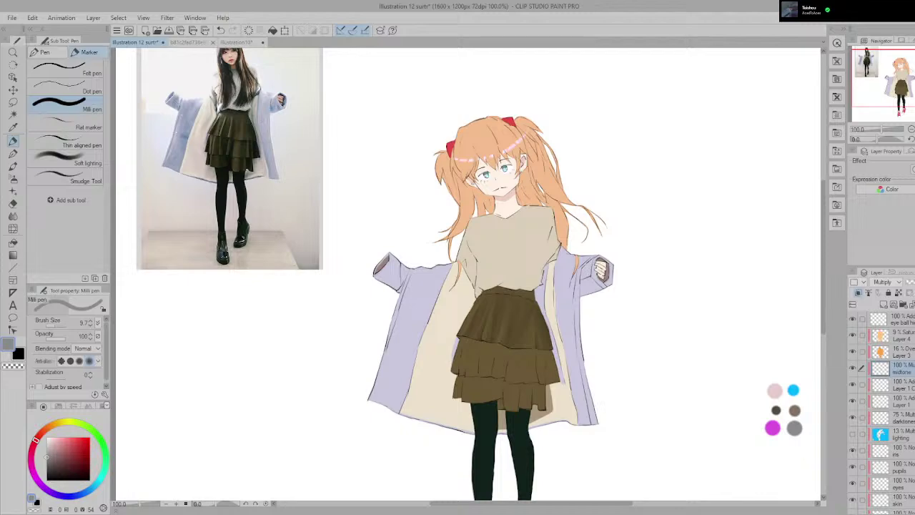
Step: Compare the drawing with and without the lighting Multiply layer by toggling its visibility, and leave the layer hidden
click(852, 434)
click(852, 433)
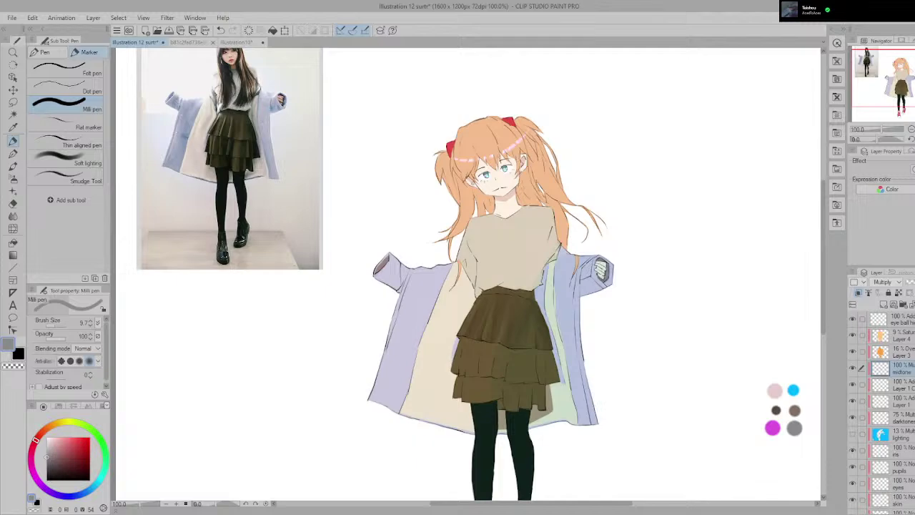
click(852, 434)
click(852, 434)
click(852, 434)
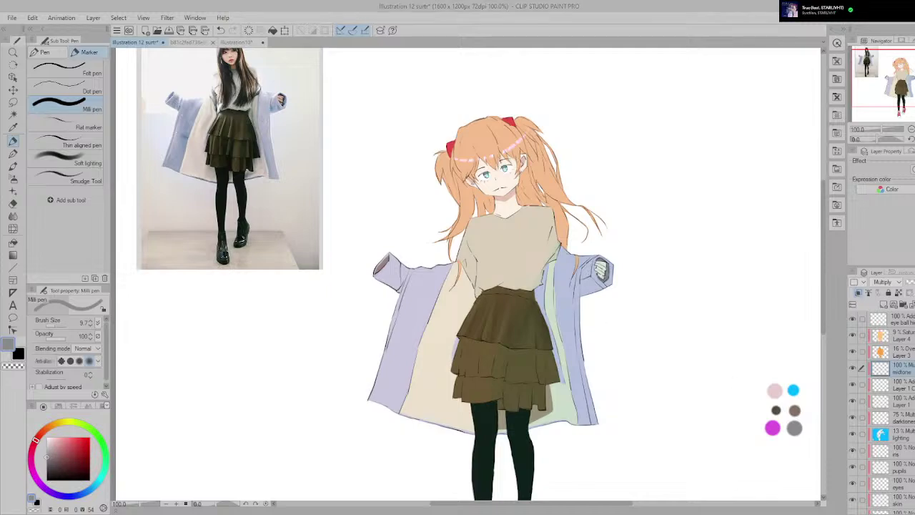
click(852, 433)
click(852, 434)
click(852, 434)
click(852, 434)
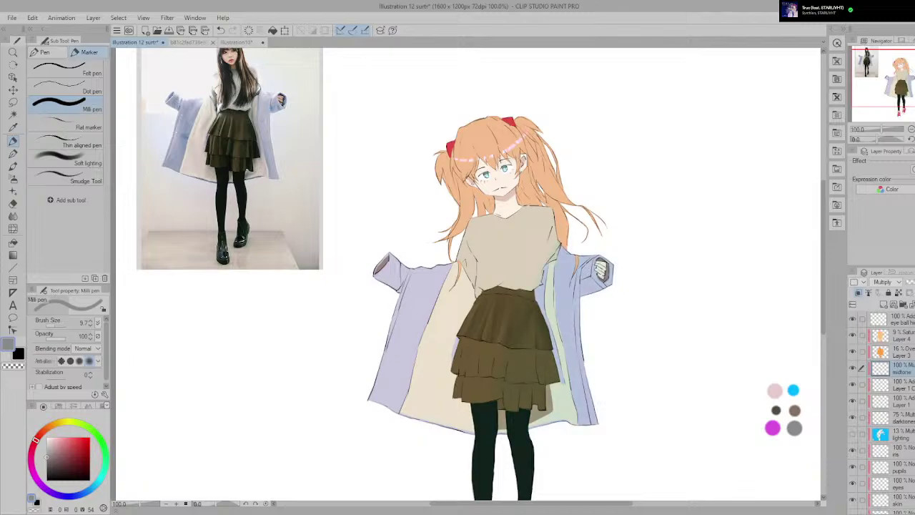
key(ctrl+z)
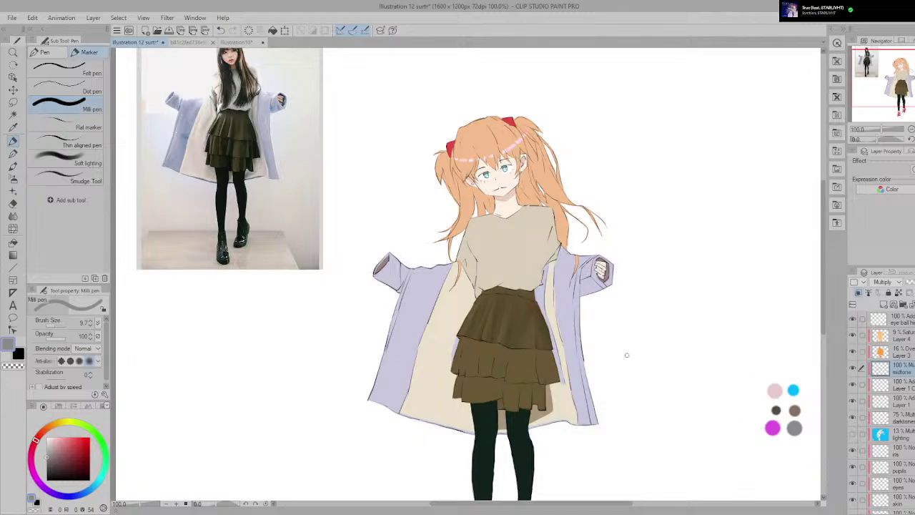
scroll(509, 327, up, 3)
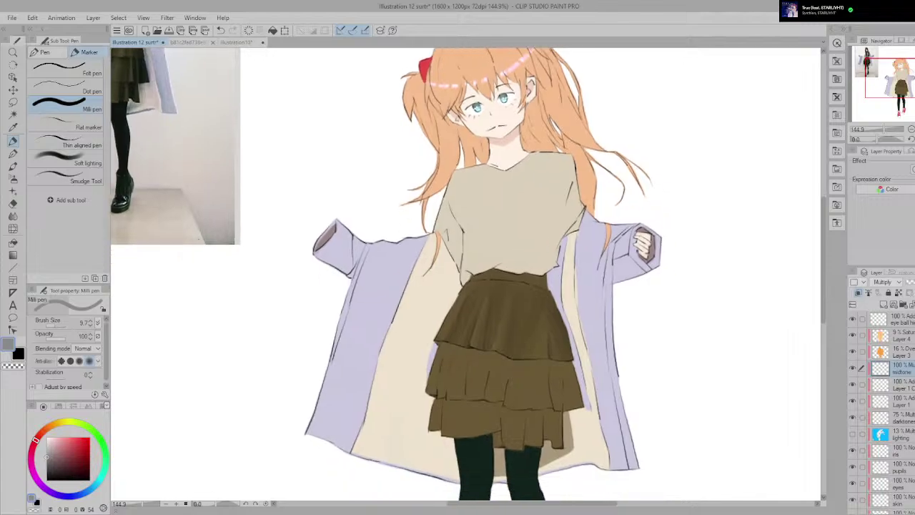
Step: Show the lighting Multiply layer again and compare the drawn skirt with the photo reference
click(852, 434)
drag(543, 286, 595, 241)
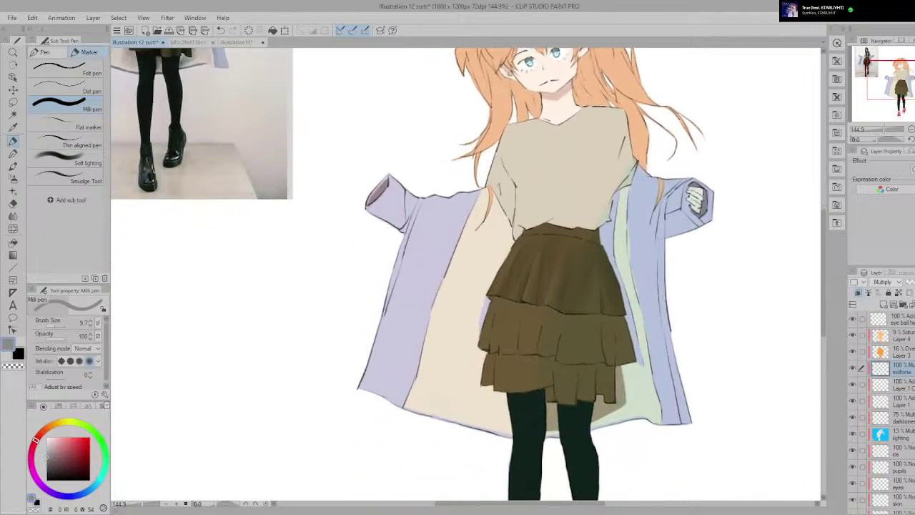
scroll(499, 313, up, 2)
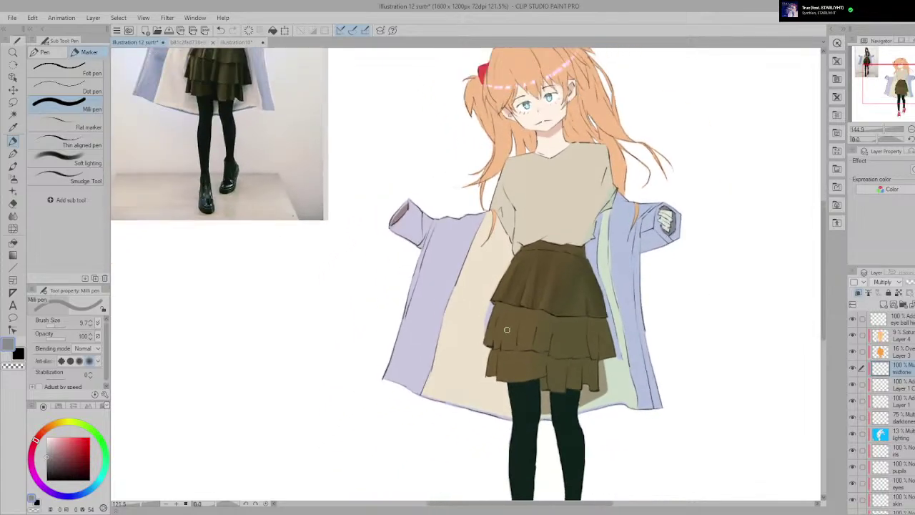
scroll(499, 313, up, 2)
drag(459, 250, 656, 447)
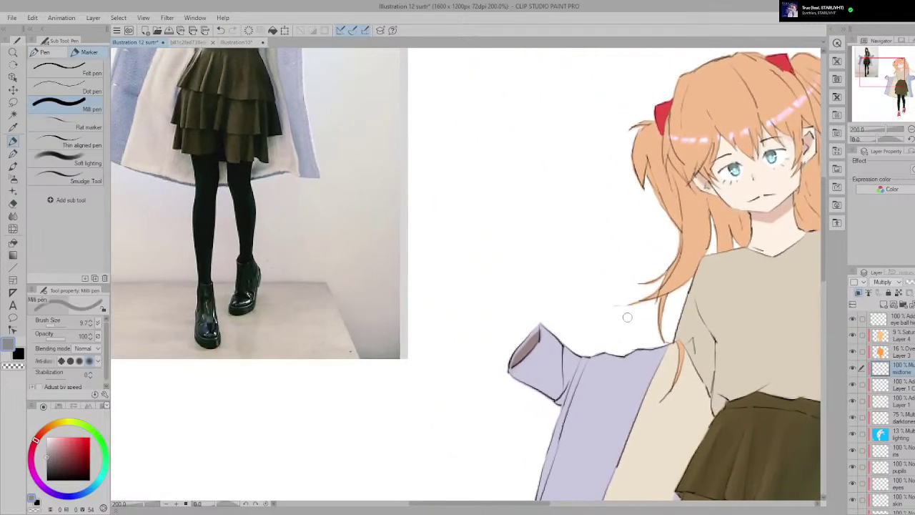
mouse_move(665, 448)
mouse_down()
mouse_move(631, 408)
mouse_move(606, 312)
mouse_move(541, 214)
mouse_move(514, 232)
mouse_move(494, 290)
mouse_move(504, 228)
mouse_move(501, 293)
mouse_move(513, 292)
mouse_up()
Step: Shade the leftmost fold of the second skirt tier with the Milli pen and trim its outer edge with the Rough eraser at size 9.7
scroll(575, 254, up, 2)
scroll(509, 199, up, 1)
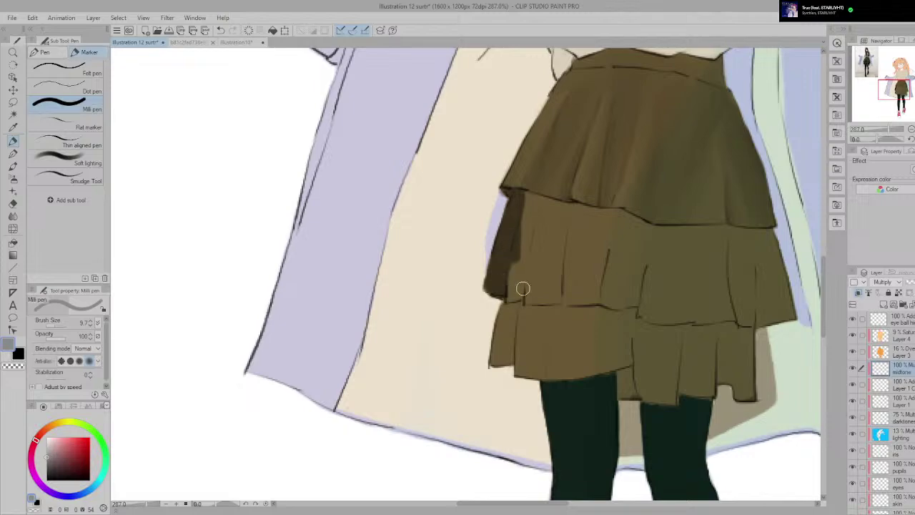
scroll(549, 297, up, 1)
key(e)
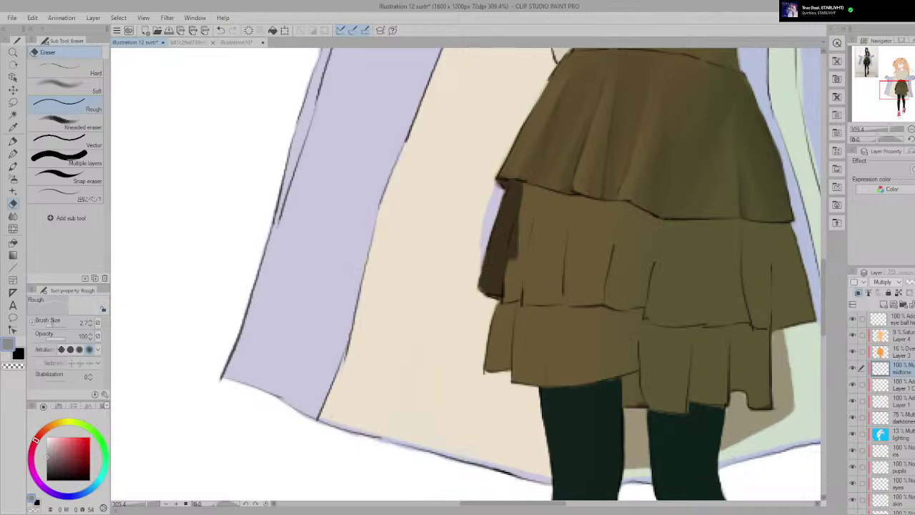
key(bracketright)
key(bracketright)
key(bracketright)
key(bracketright)
key(bracketright)
key(bracketright)
key(bracketright)
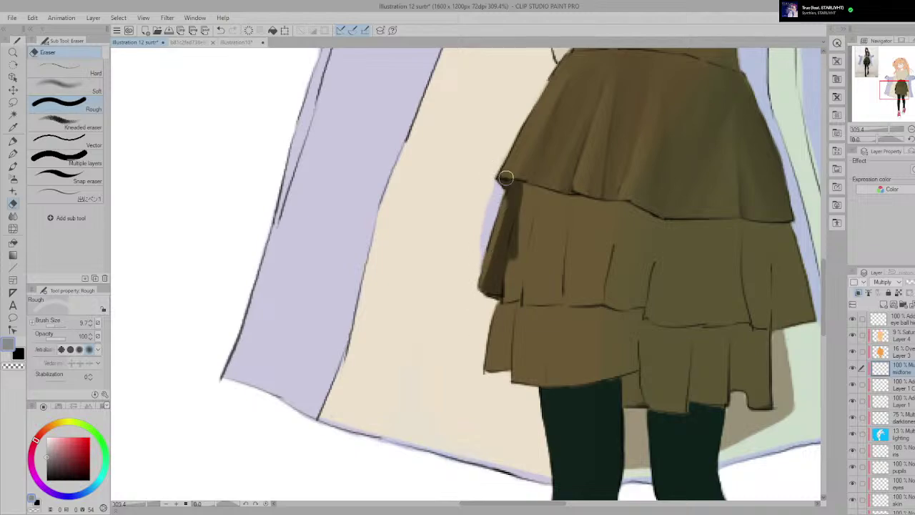
Step: Smudge the fold shadow into the corner beneath the top tier's hem with the Smudge Tool at size 5.0, and get the Rough eraser ready again
scroll(476, 198, up, 4)
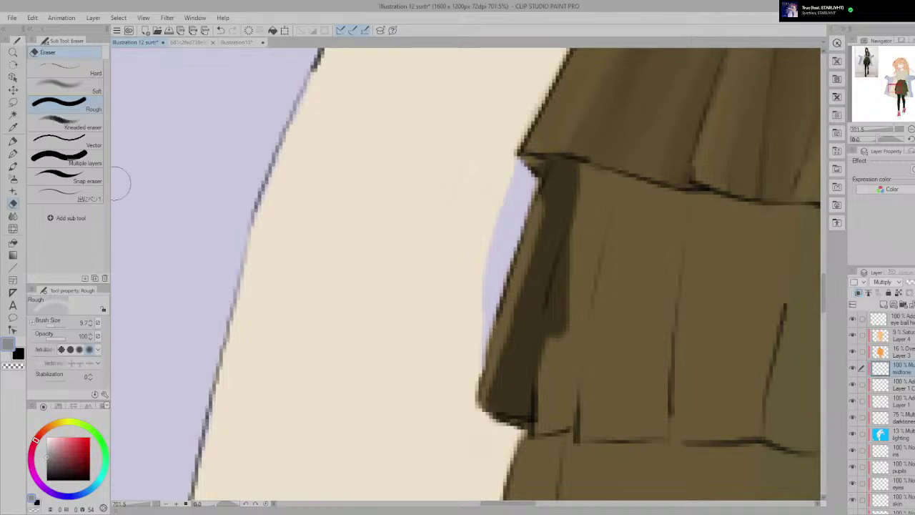
click(13, 141)
click(51, 177)
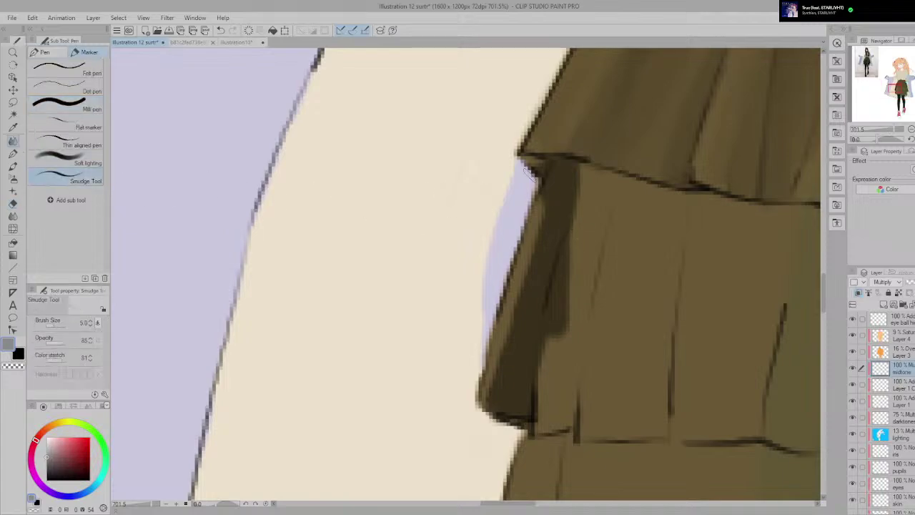
drag(541, 167, 525, 162)
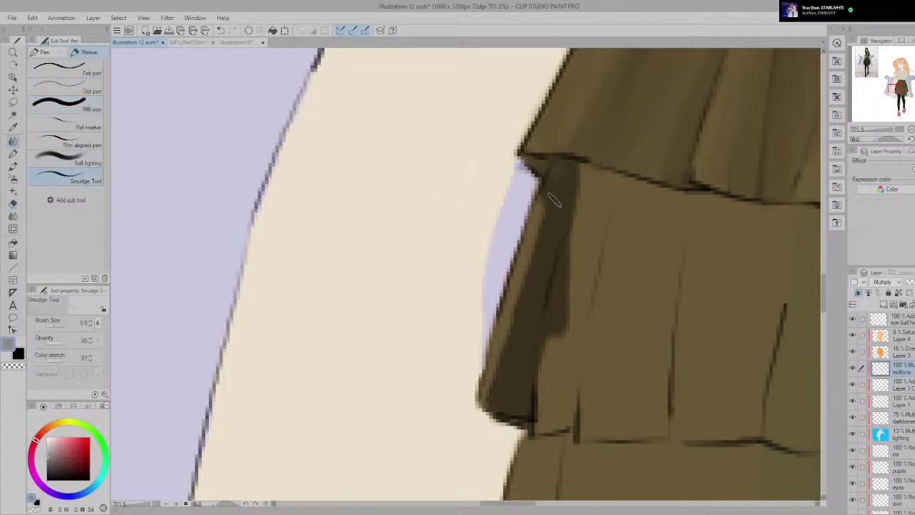
click(13, 114)
key(e)
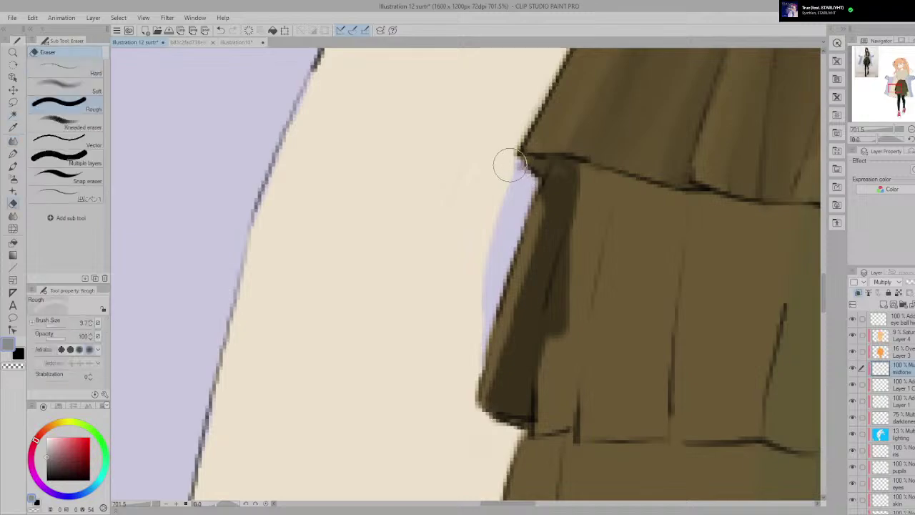
scroll(572, 197, down, 1)
scroll(572, 197, down, 1)
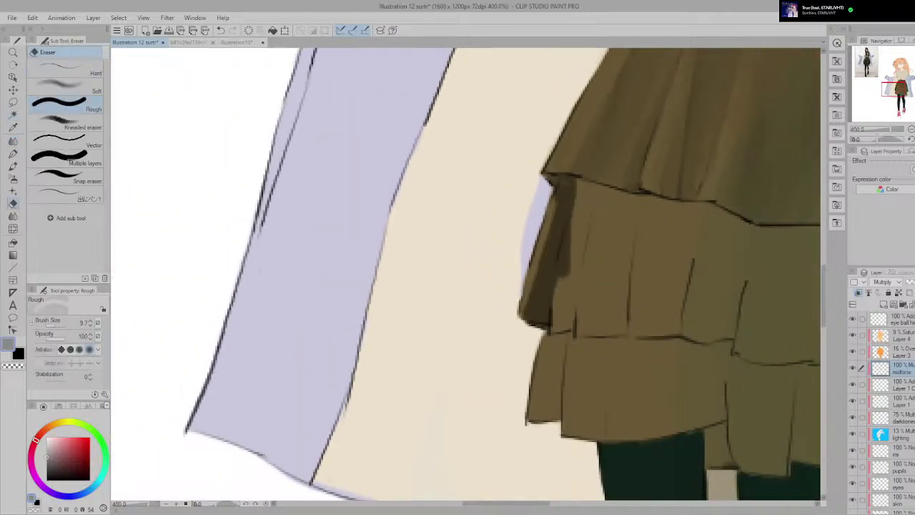
Step: Smudge the second tier's leftmost fold shadow across to the skirt's outer edge and down to the tier's hem
key(p)
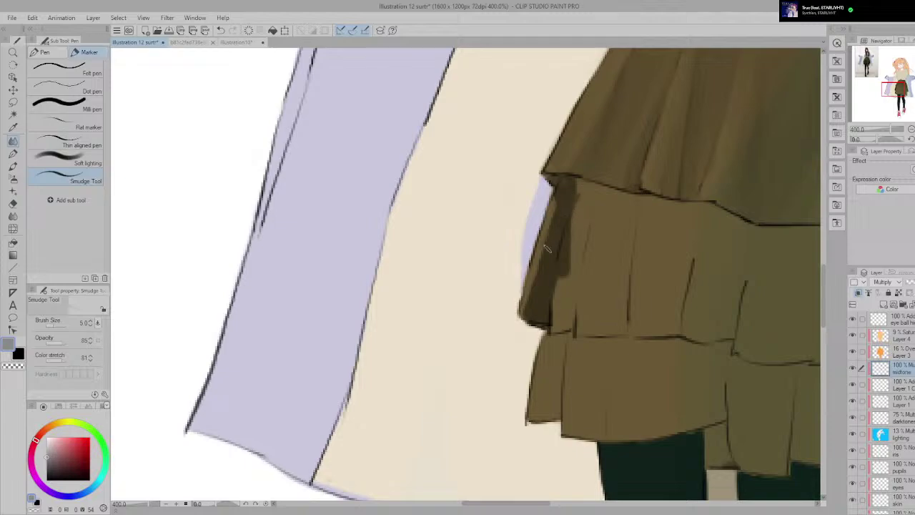
drag(553, 194, 527, 298)
drag(567, 184, 530, 284)
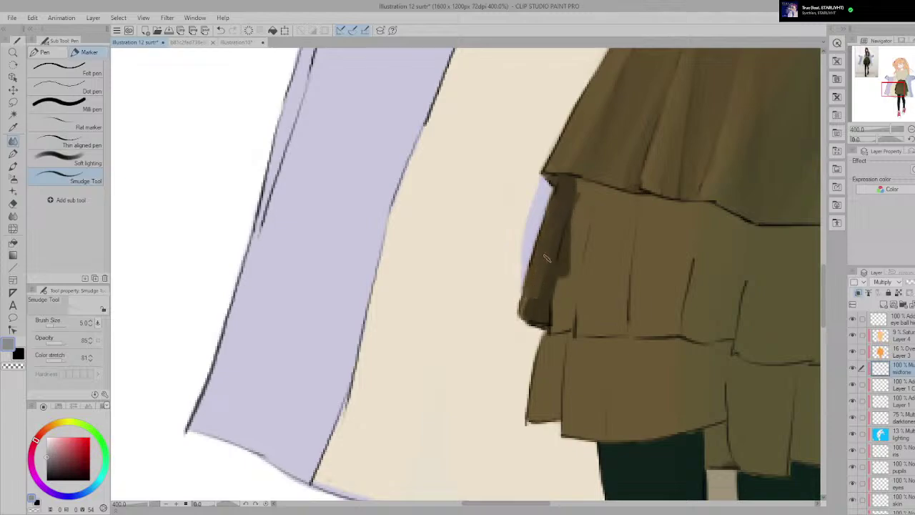
drag(548, 239, 522, 313)
drag(561, 206, 529, 331)
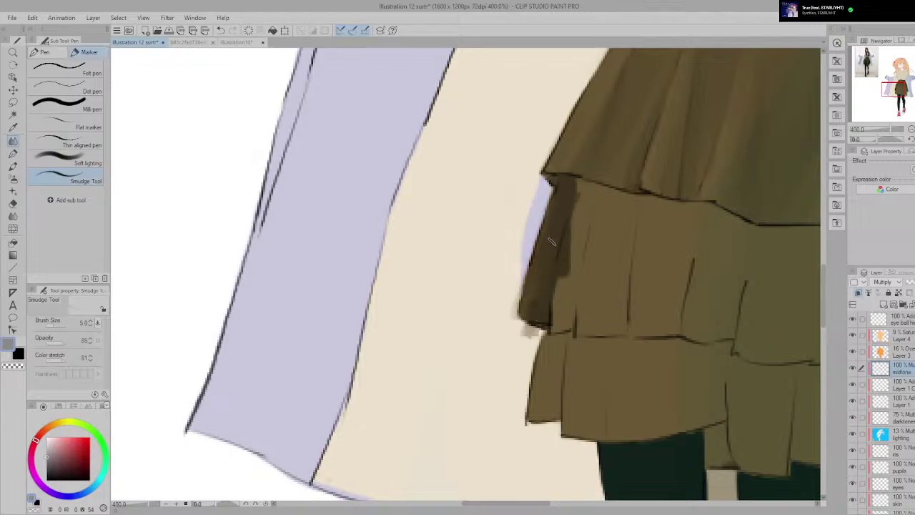
drag(552, 241, 527, 321)
Step: Erase the smudged shading that spills past the second tier's outline onto the coat lining with the Rough eraser
scroll(568, 282, down, 4)
scroll(566, 296, up, 7)
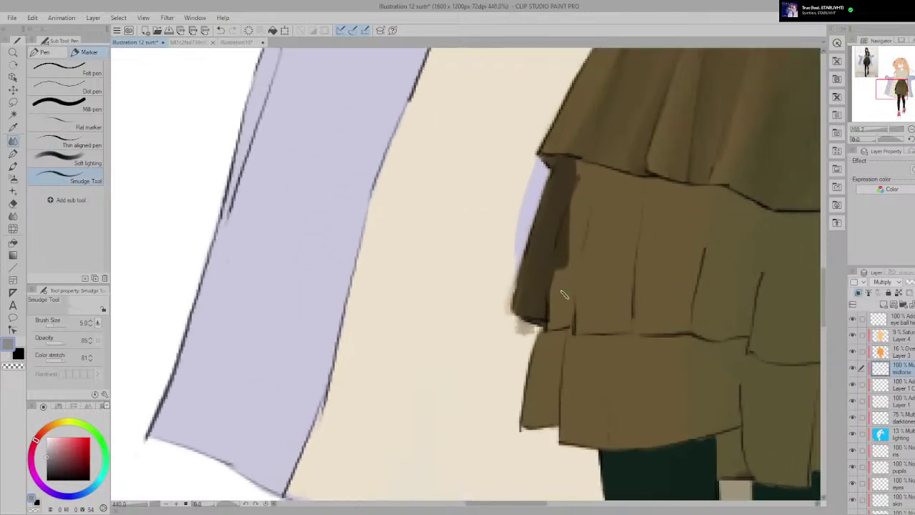
key(e)
drag(533, 342, 506, 331)
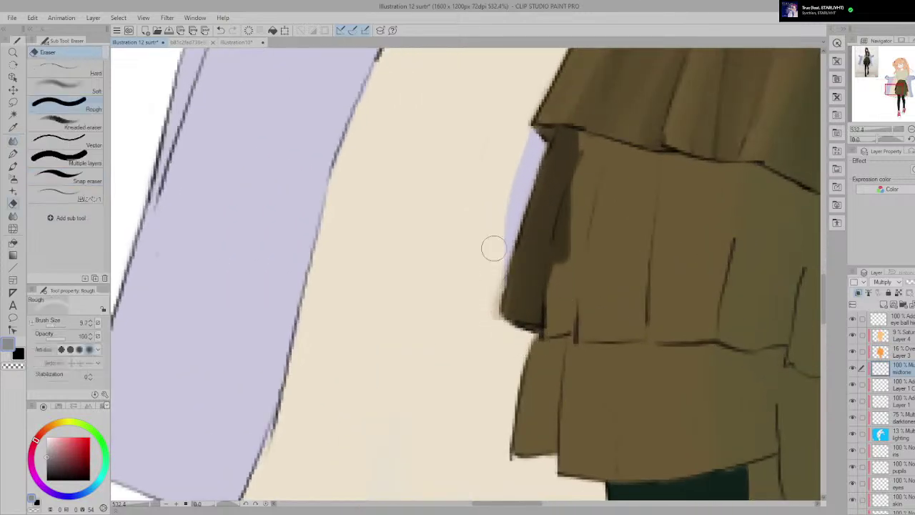
drag(498, 255, 489, 312)
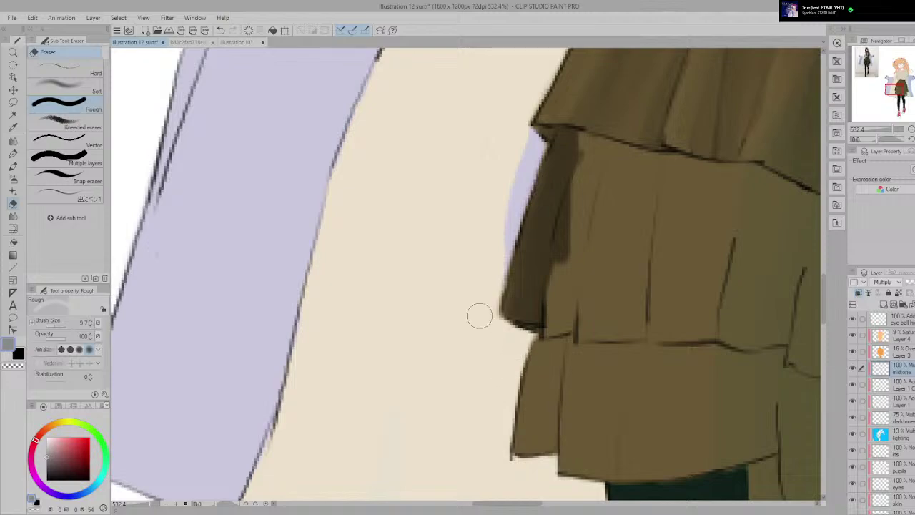
drag(497, 268, 487, 307)
scroll(482, 351, down, 5)
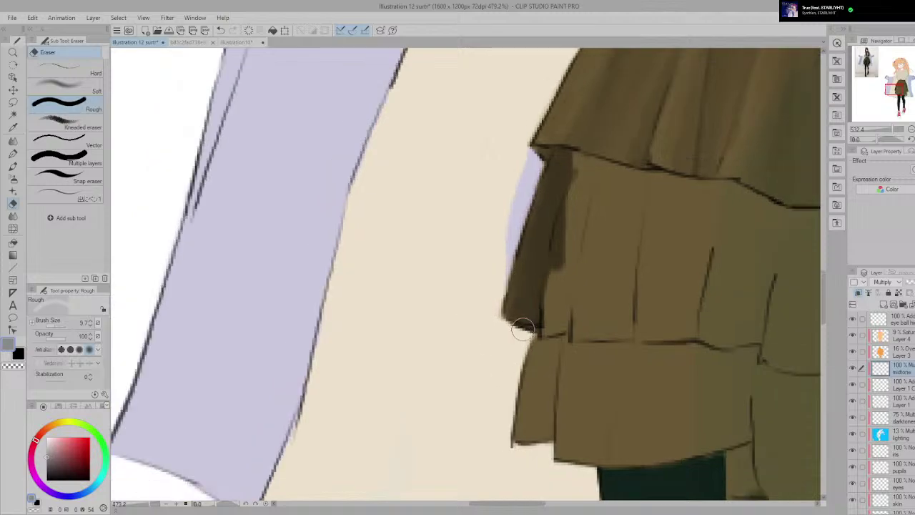
scroll(540, 284, down, 3)
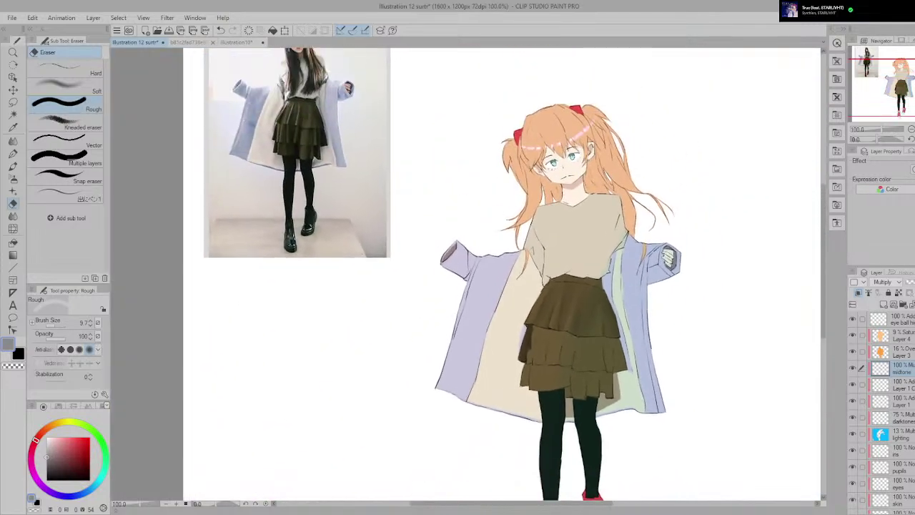
Step: Check the skirt against the photo reference and trim the inner edge of the second tier's fold shadow with the Rough eraser
scroll(518, 306, up, 4)
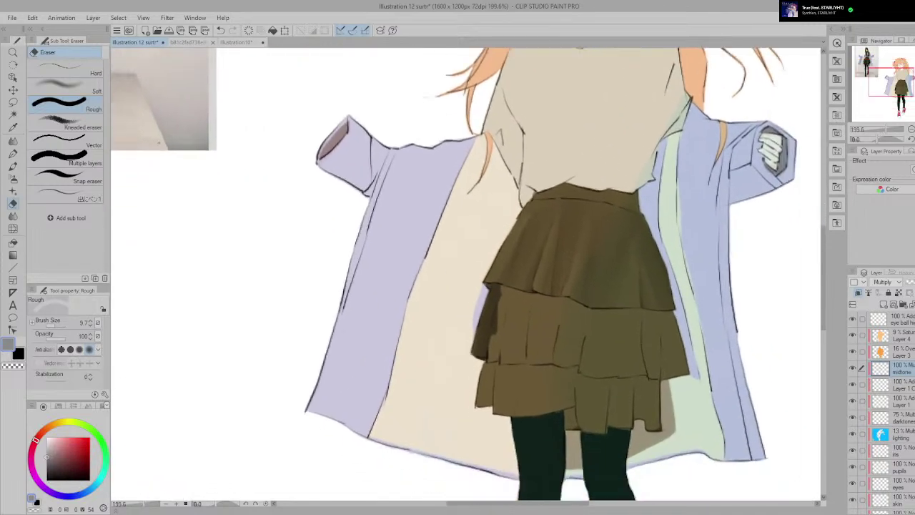
scroll(450, 329, down, 4)
drag(479, 379, 494, 402)
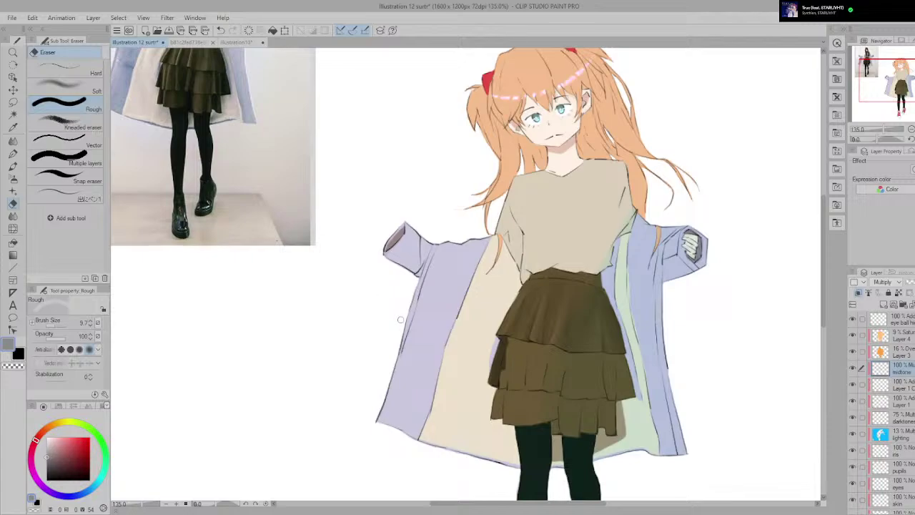
scroll(576, 335, up, 5)
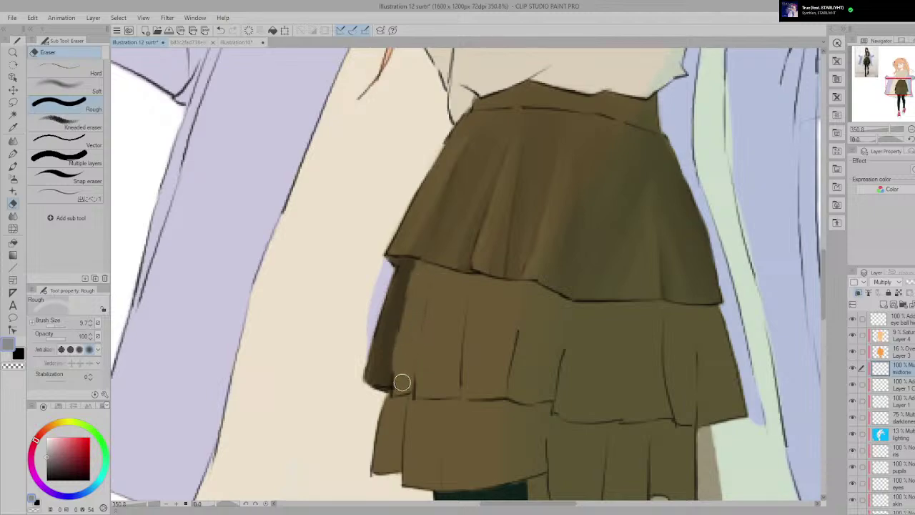
drag(416, 288, 405, 352)
scroll(412, 367, down, 3)
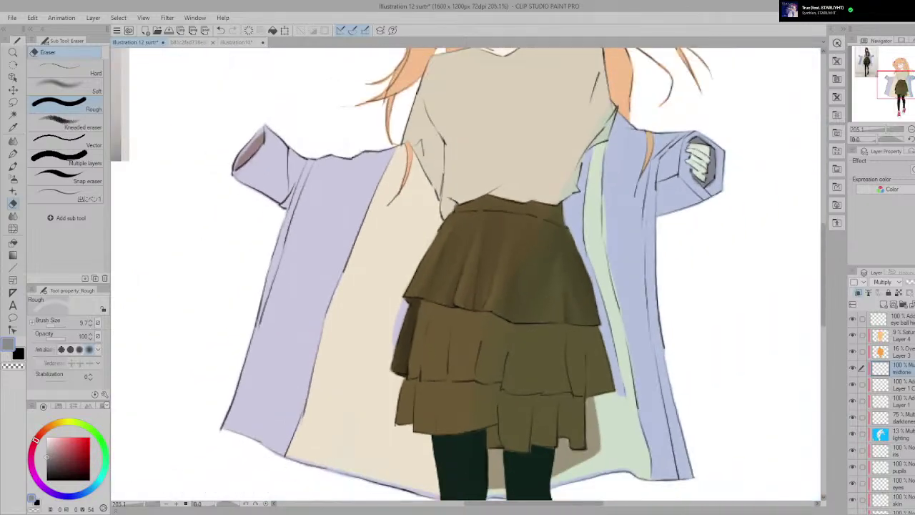
Step: Undo the last stroke and soften the inner edge of the second tier's leftmost fold shadow with the Smudge Tool from hem to hem
drag(412, 286, 629, 466)
scroll(555, 349, up, 1)
scroll(555, 350, up, 3)
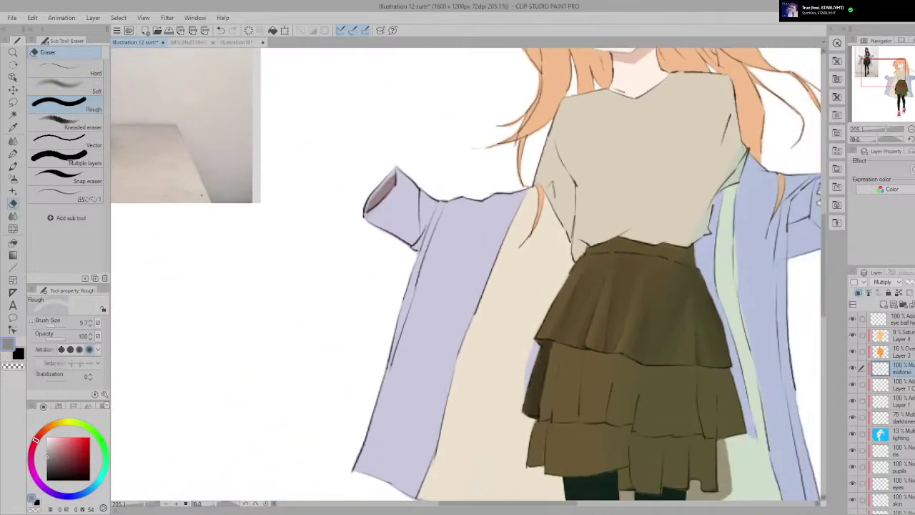
scroll(555, 349, up, 1)
key(p)
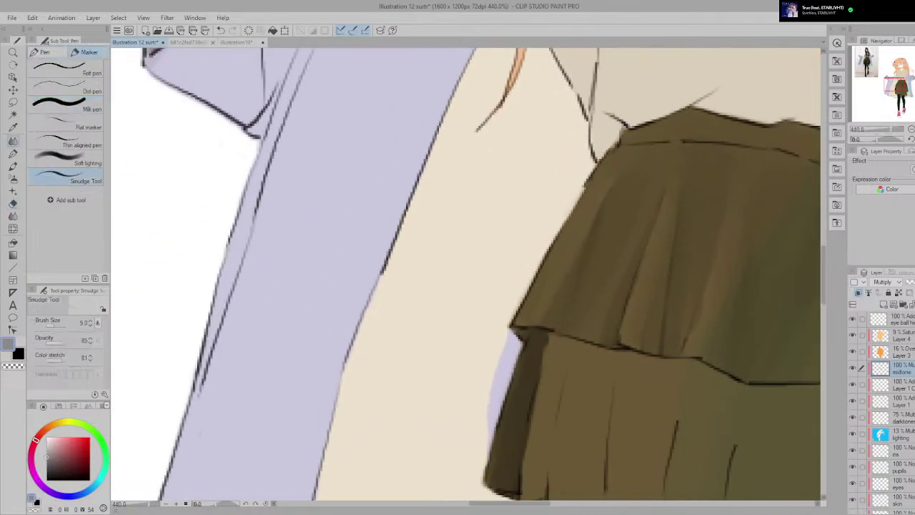
mouse_move(550, 350)
mouse_down()
mouse_move(462, 231)
mouse_move(441, 267)
mouse_up()
key(ctrl+z)
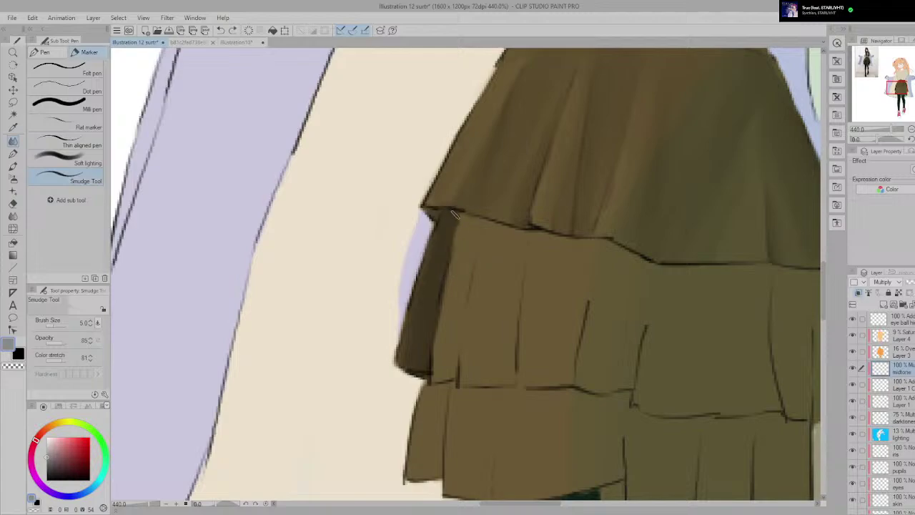
mouse_move(427, 327)
mouse_down()
mouse_move(450, 207)
mouse_move(410, 330)
mouse_move(443, 272)
mouse_move(444, 226)
mouse_up()
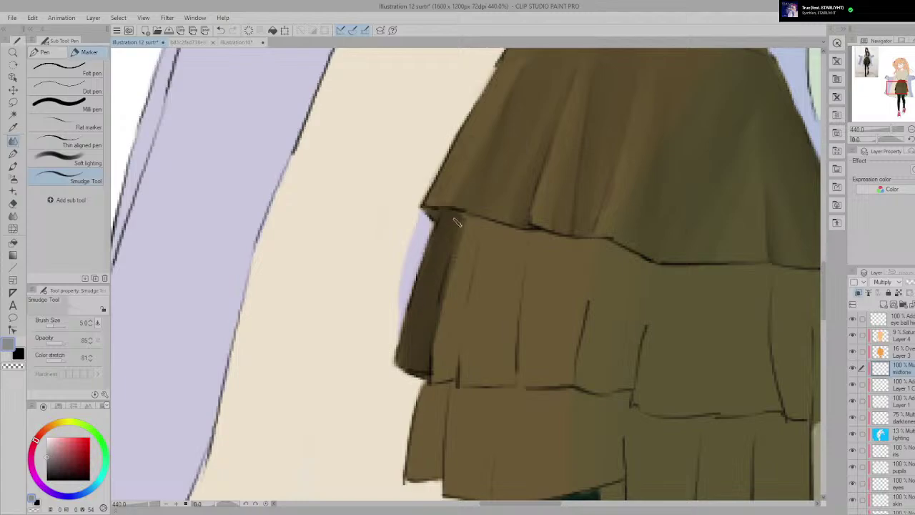
drag(456, 221, 426, 384)
Step: Compare the second tier's blended fold with the skirt in the photo reference, at full-figure view and close up
scroll(487, 357, down, 6)
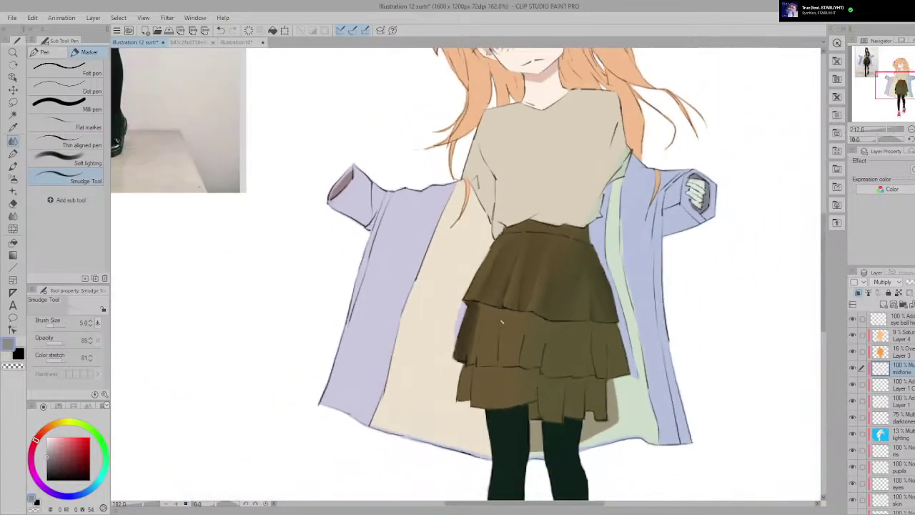
scroll(501, 322, down, 4)
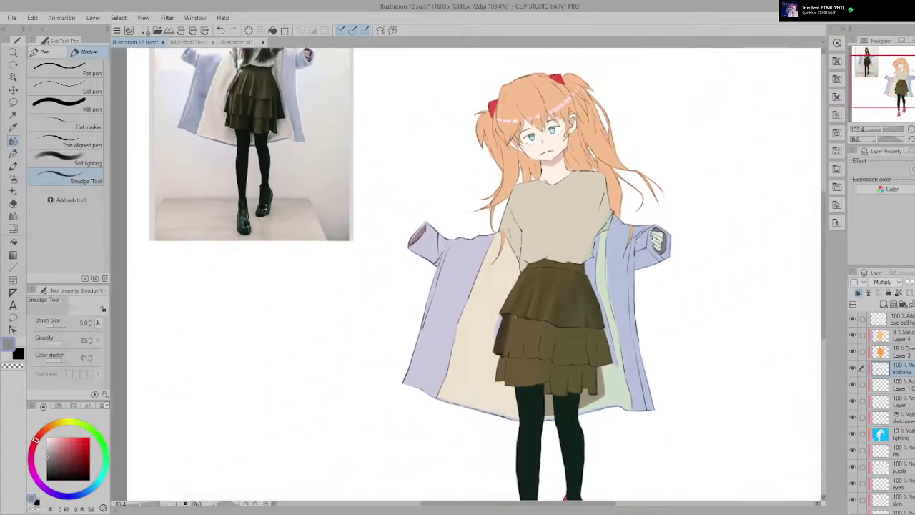
scroll(444, 312, up, 6)
drag(228, 129, 457, 388)
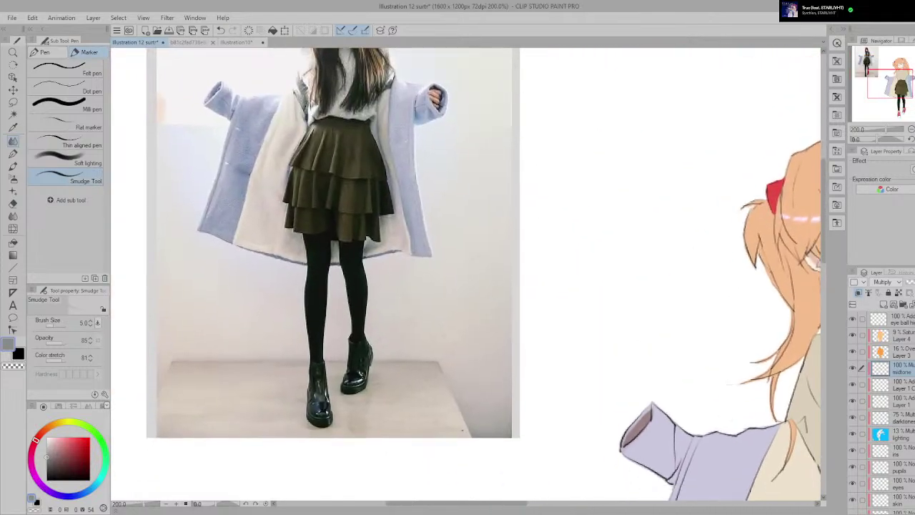
scroll(359, 227, up, 4)
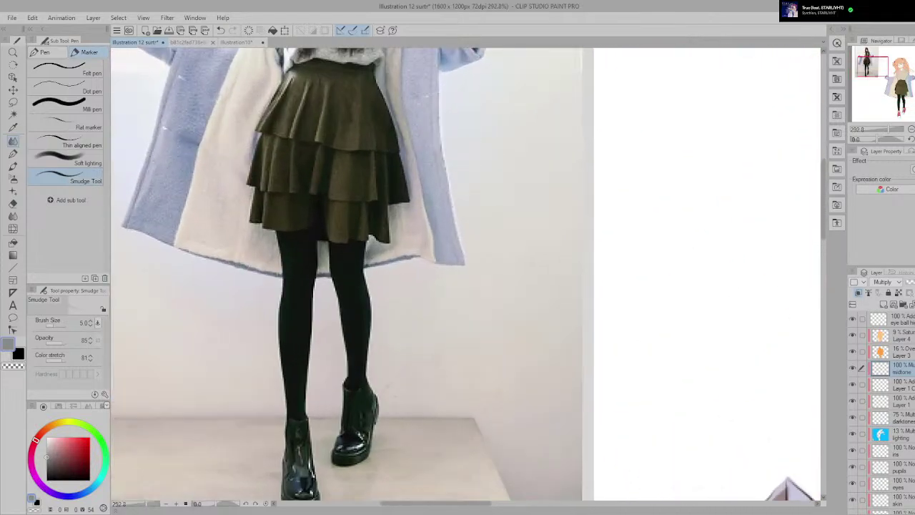
mouse_move(679, 465)
mouse_down()
mouse_move(541, 327)
mouse_move(192, 62)
mouse_up()
drag(557, 445, 326, 236)
scroll(326, 237, up, 2)
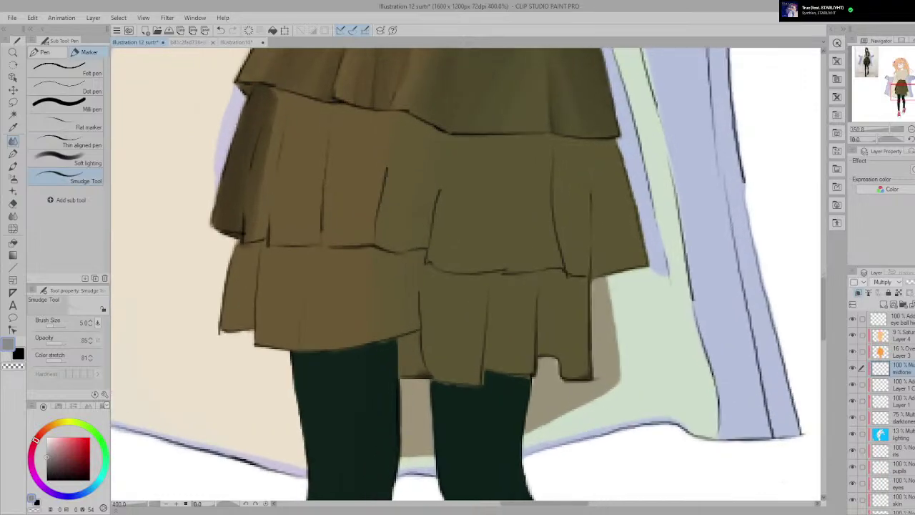
Step: Spread the inner edge of the second tier's leftmost fold shadow inward with the Smudge Tool, from the top seam down to the hem
scroll(327, 250, up, 3)
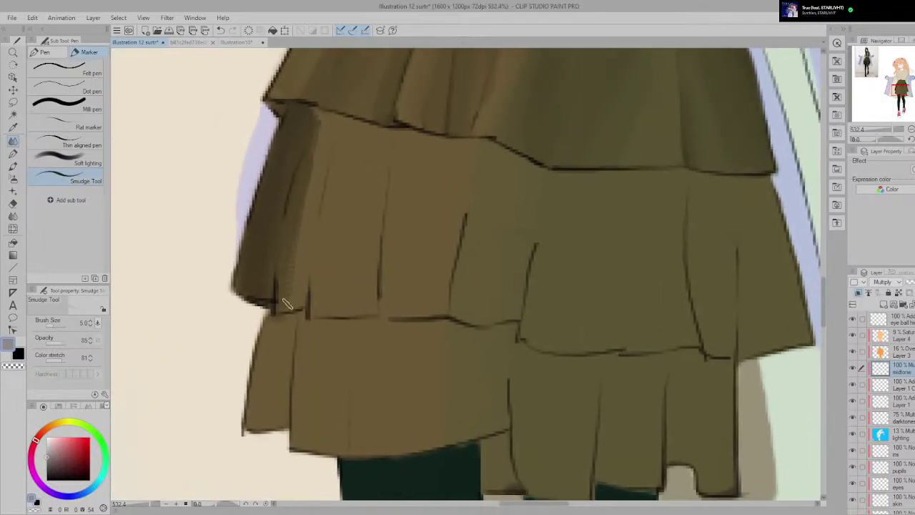
drag(296, 170, 298, 227)
drag(310, 126, 297, 294)
drag(312, 144, 303, 289)
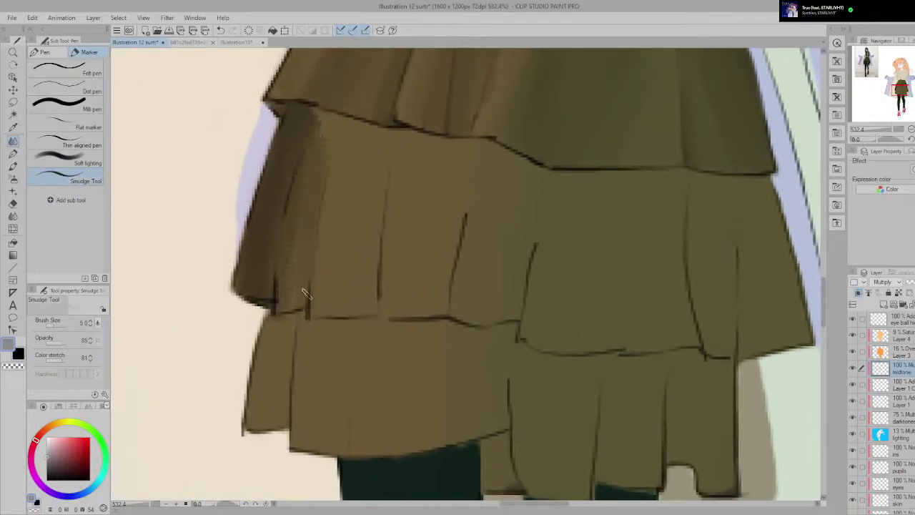
mouse_move(306, 109)
mouse_down()
mouse_move(337, 123)
mouse_move(326, 121)
mouse_move(331, 113)
mouse_move(319, 153)
mouse_move(328, 162)
mouse_move(330, 117)
mouse_move(303, 289)
mouse_up()
mouse_move(318, 165)
mouse_down()
mouse_move(306, 349)
mouse_move(324, 223)
mouse_move(309, 336)
mouse_up()
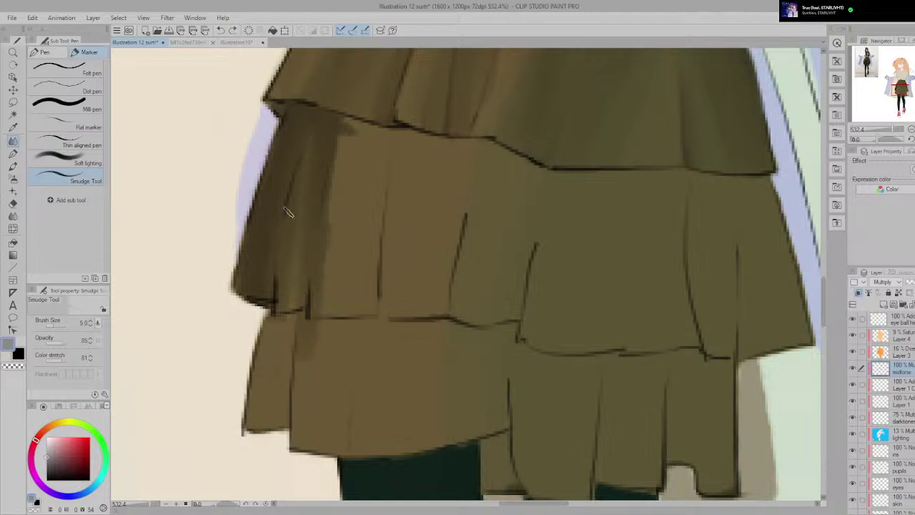
Step: Smudge the fold shading down across the second tier's hem, redoing the stroke, and erase the spill on the third tier with the Rough eraser
scroll(273, 364, down, 1)
scroll(274, 364, down, 1)
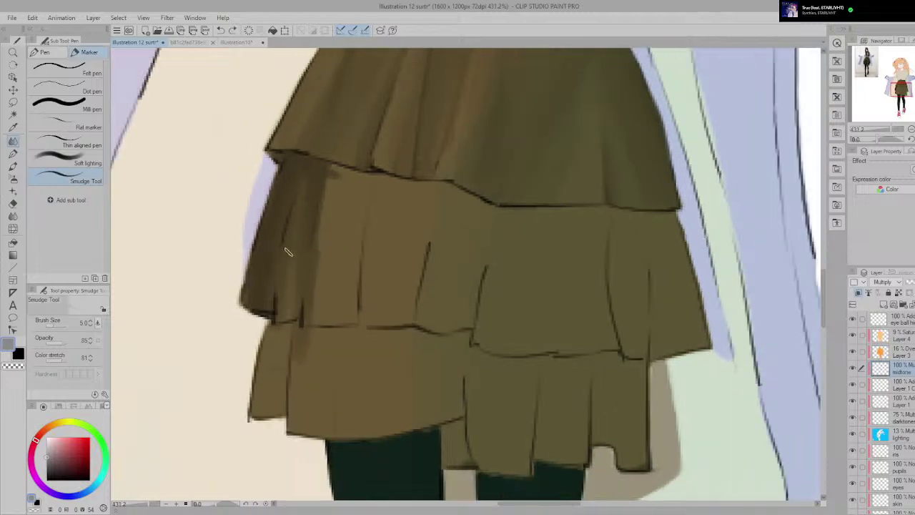
drag(285, 322, 273, 368)
key(ctrl+z)
drag(281, 316, 274, 361)
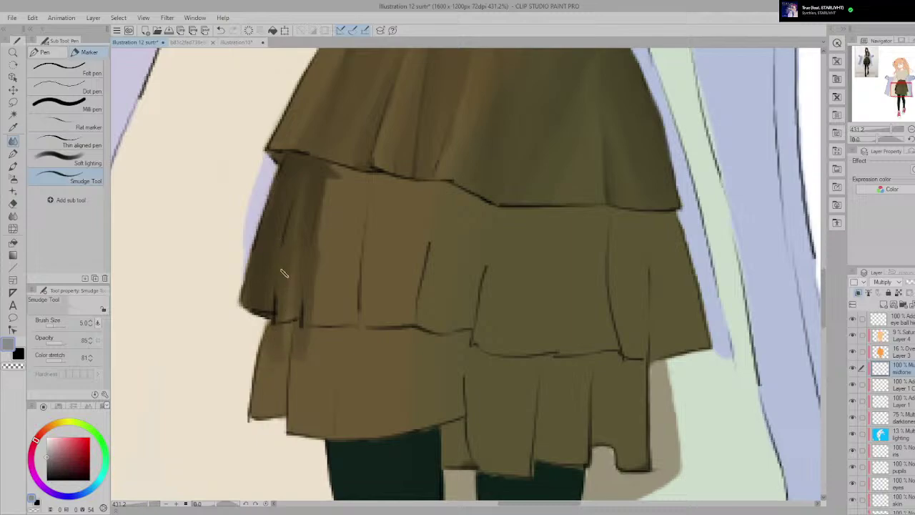
key(e)
scroll(357, 325, down, 8)
scroll(357, 351, up, 7)
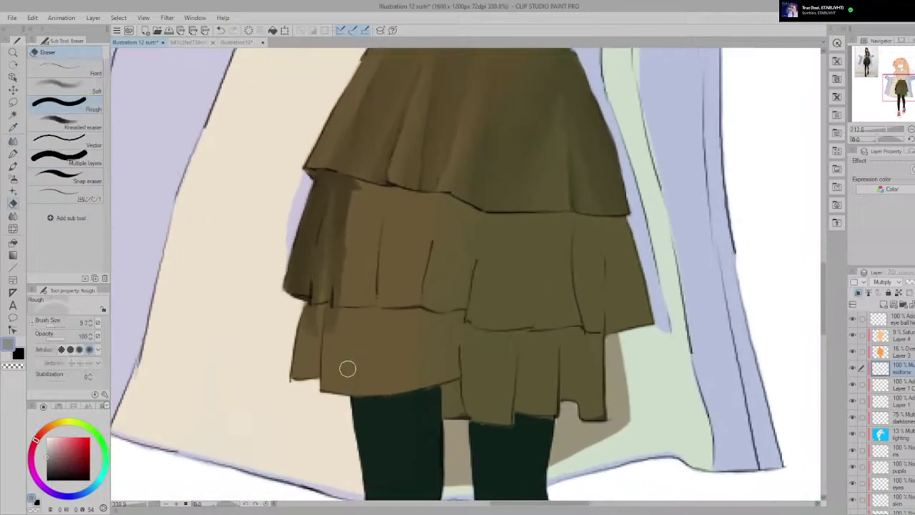
mouse_move(336, 318)
mouse_down()
mouse_move(291, 305)
mouse_move(349, 313)
mouse_move(315, 331)
mouse_up()
Step: Compare the skirt with the photo reference and erase a thin light streak down the leftmost fold shadow with the Rough eraser at size 3.5
scroll(359, 247, down, 6)
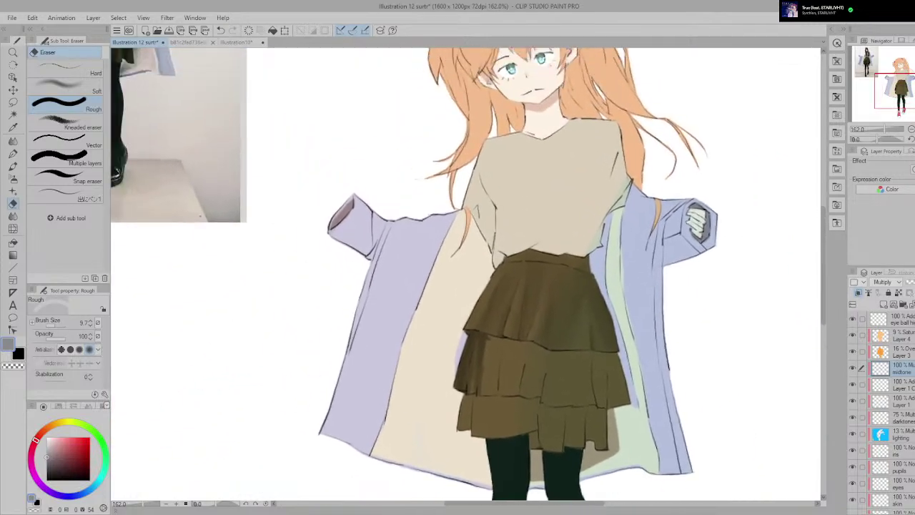
drag(438, 306, 533, 397)
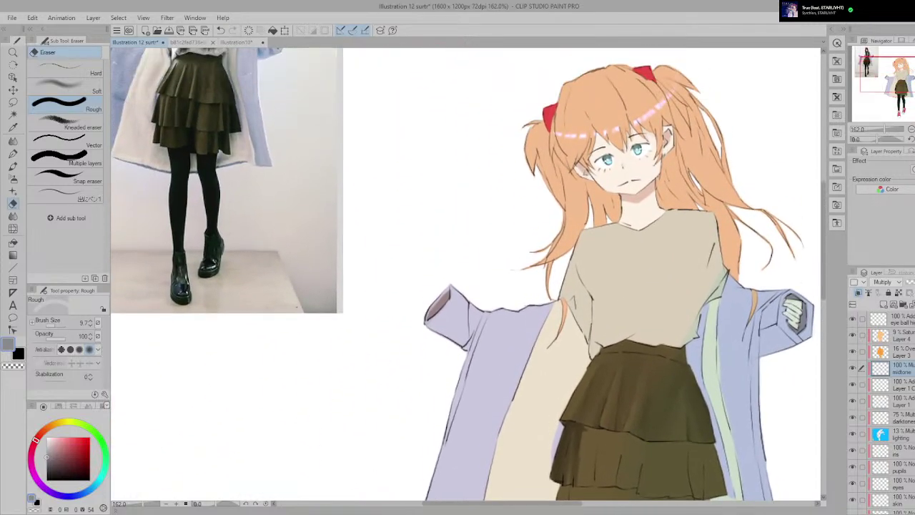
drag(620, 487, 503, 291)
scroll(503, 291, up, 1)
scroll(503, 291, up, 6)
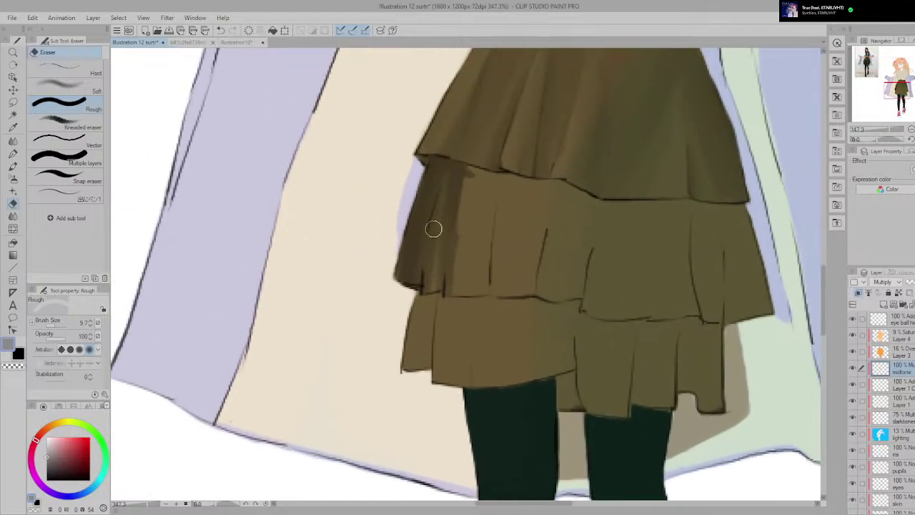
key([)
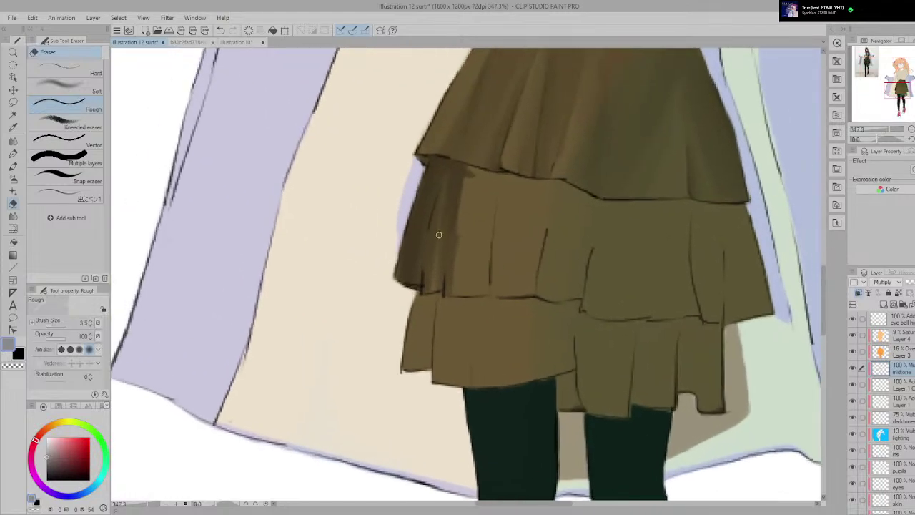
drag(442, 193, 427, 291)
key(ctrl+z)
drag(445, 192, 431, 286)
Step: Blend the erased light streak into the leftmost fold shadow with the Smudge Tool, undoing the size 5.0 stroke and reducing the brush to 1.6
key(p)
scroll(466, 250, up, 2)
drag(468, 249, 459, 272)
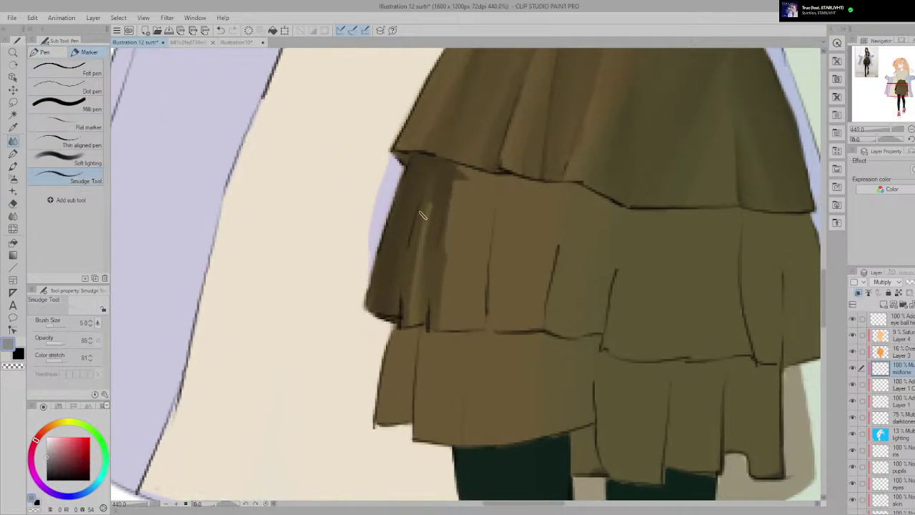
drag(423, 204, 402, 319)
key(ctrl+z)
key([)
scroll(412, 283, up, 1)
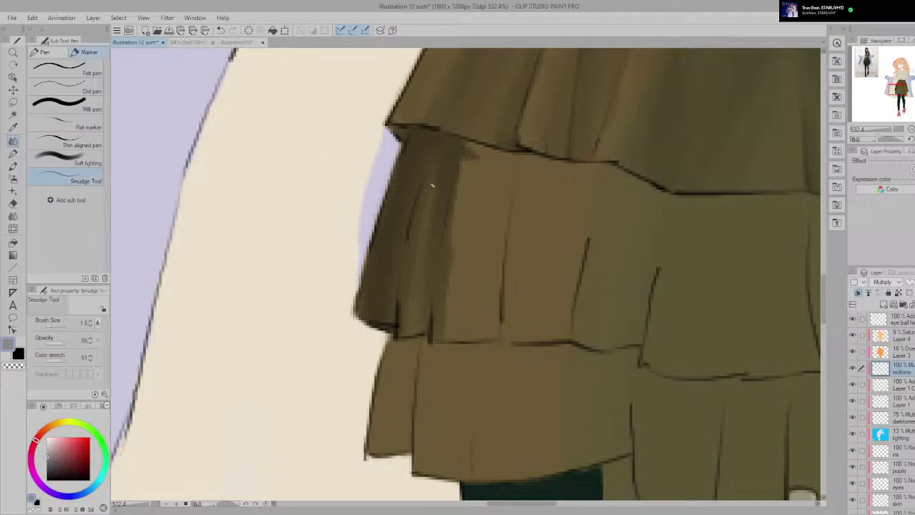
Step: Check the photo reference and paint a dark shadow band beside the leftmost fold, from seam to hem, with the Milli pen at size 9.7
scroll(403, 295, down, 2)
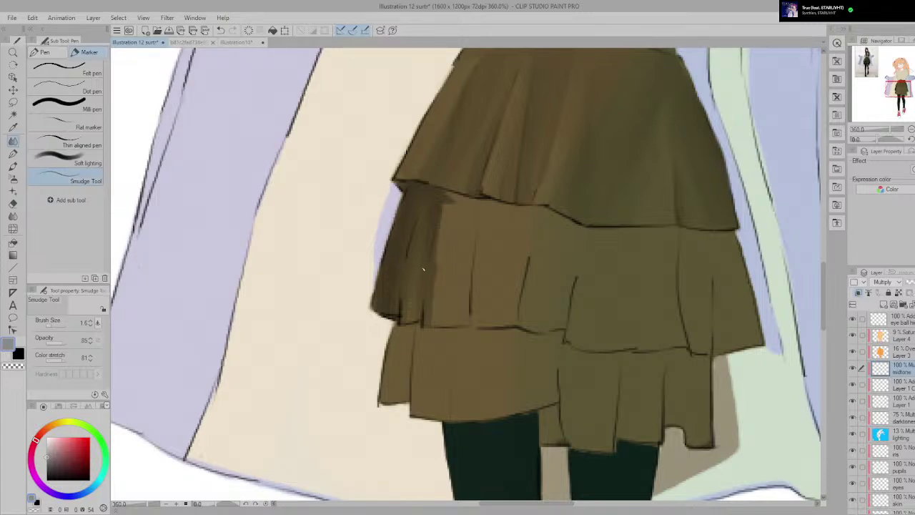
scroll(423, 270, down, 3)
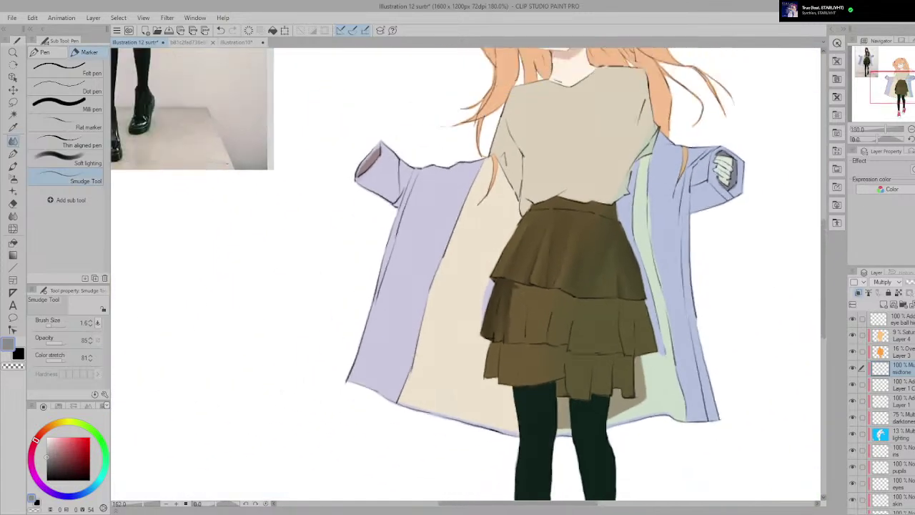
scroll(518, 393, down, 2)
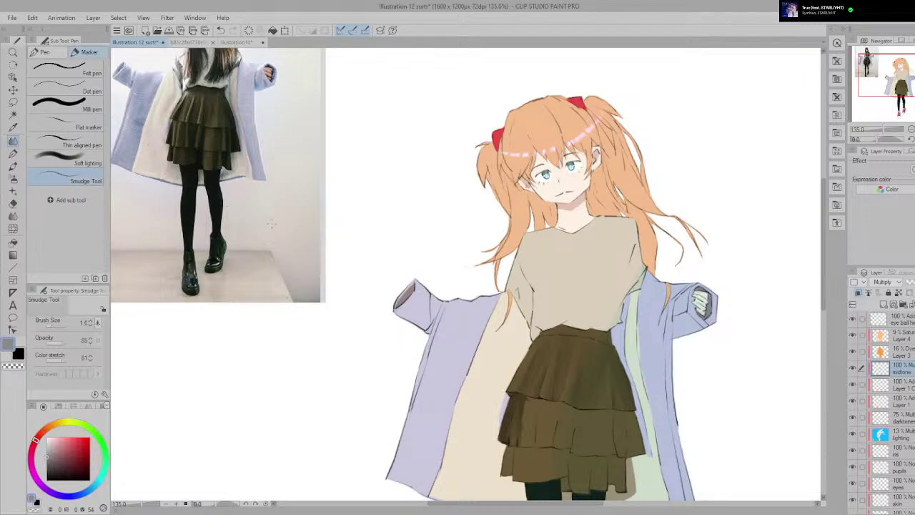
scroll(459, 363, up, 3)
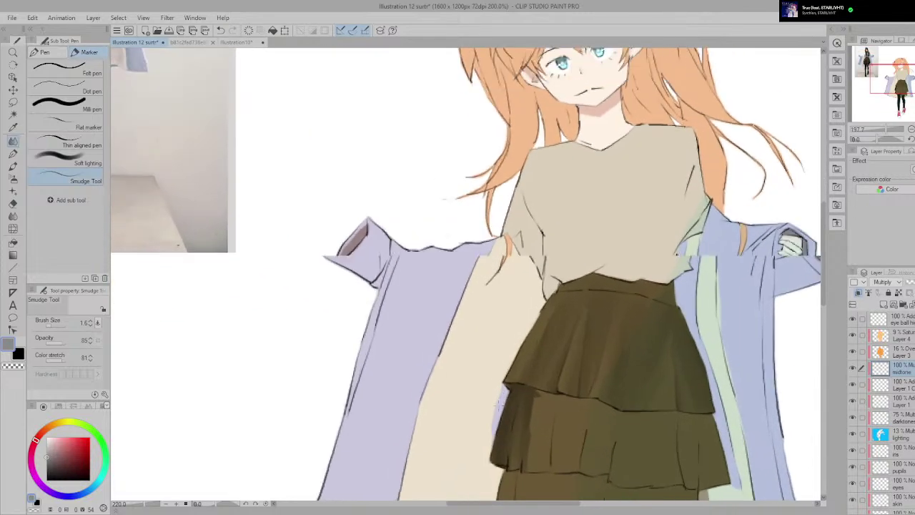
scroll(458, 363, up, 4)
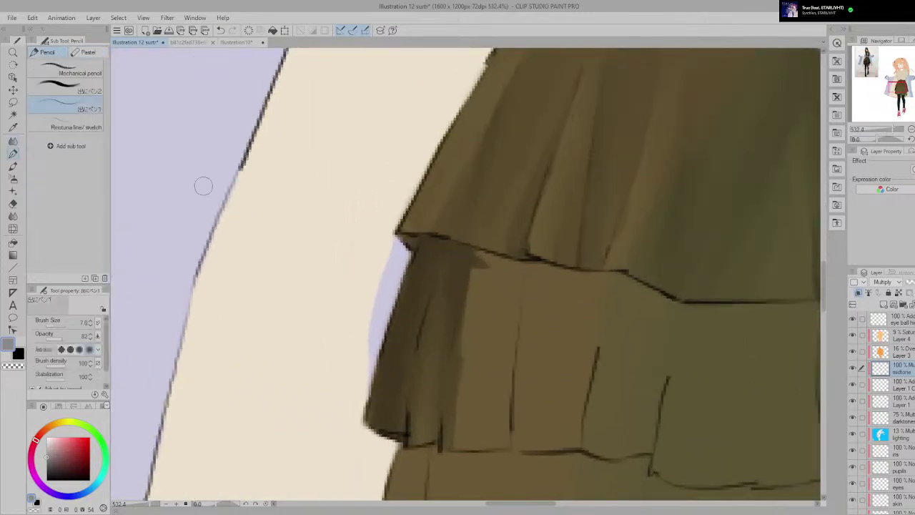
click(68, 105)
scroll(466, 274, up, 2)
scroll(465, 273, down, 2)
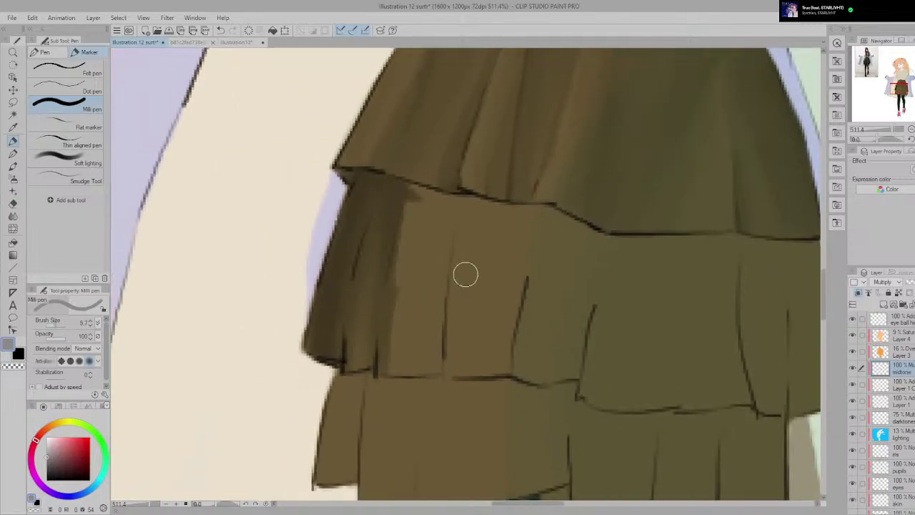
mouse_move(384, 362)
mouse_down()
mouse_move(413, 191)
mouse_move(382, 342)
mouse_up()
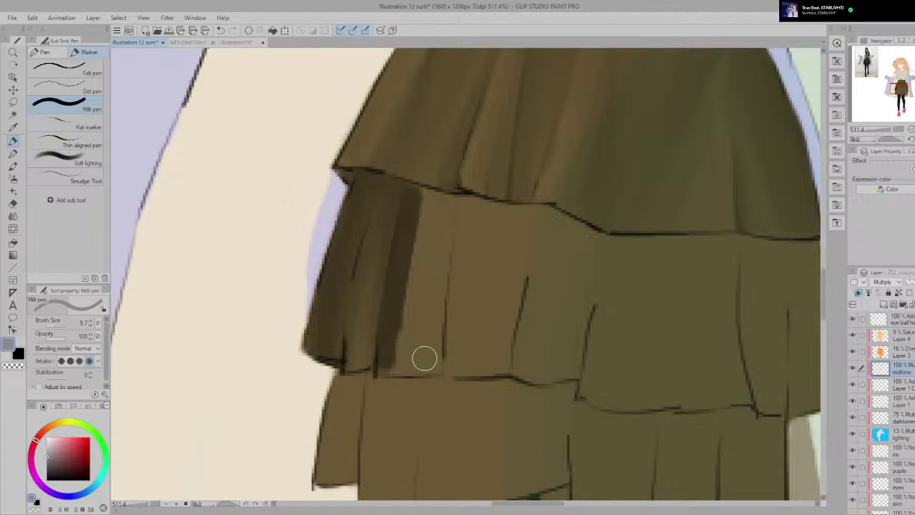
Step: Blend the new shadow band's inner edge toward the middle of the second tier with the Smudge Tool at size 7.5
key(e)
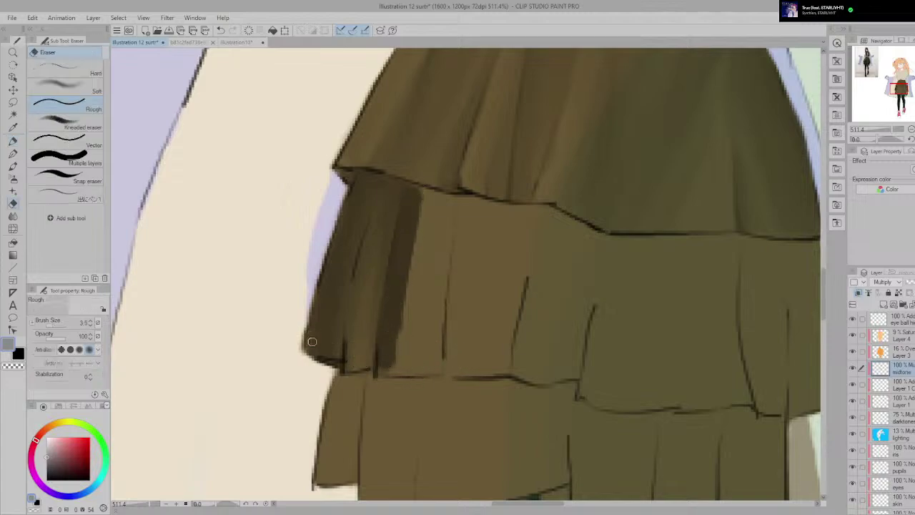
key(p)
click(80, 161)
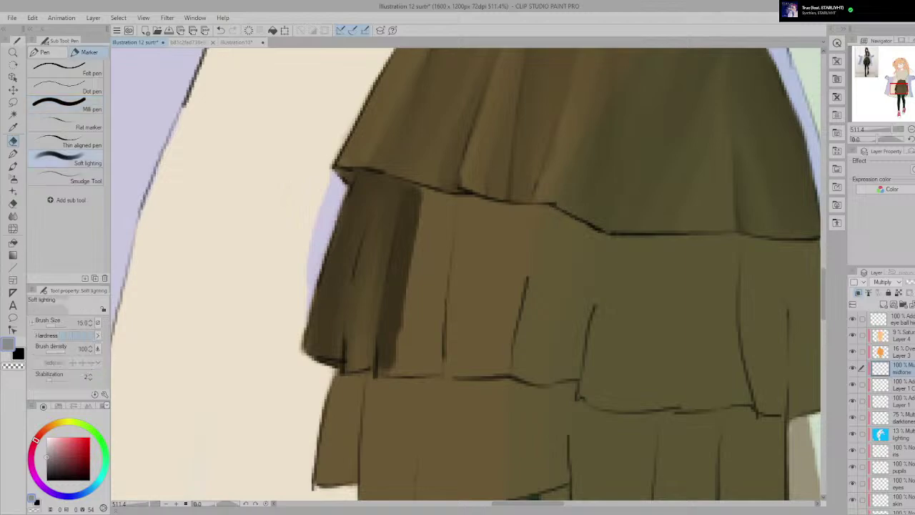
click(80, 178)
click(57, 326)
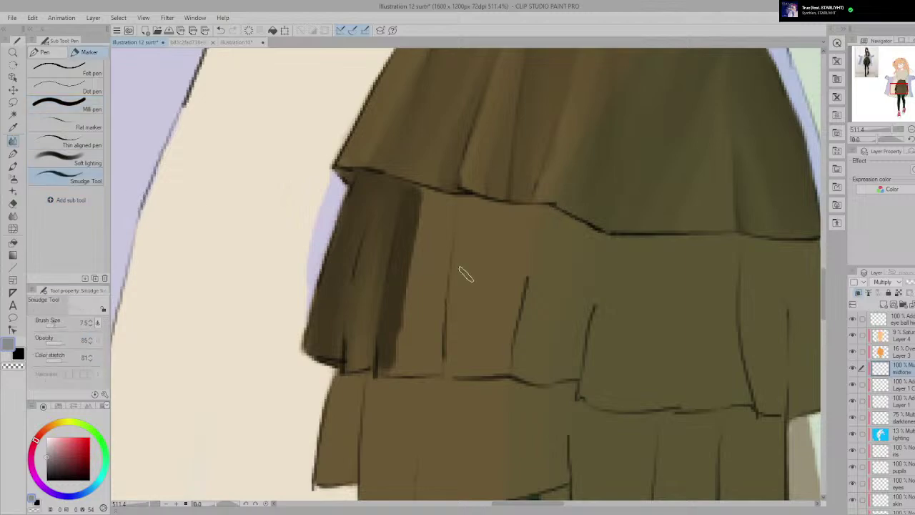
drag(417, 195, 388, 384)
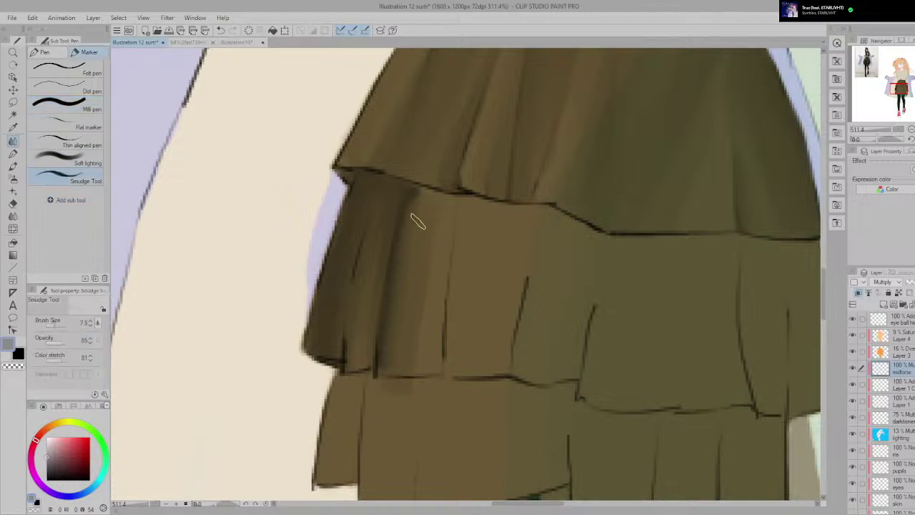
drag(415, 215, 404, 401)
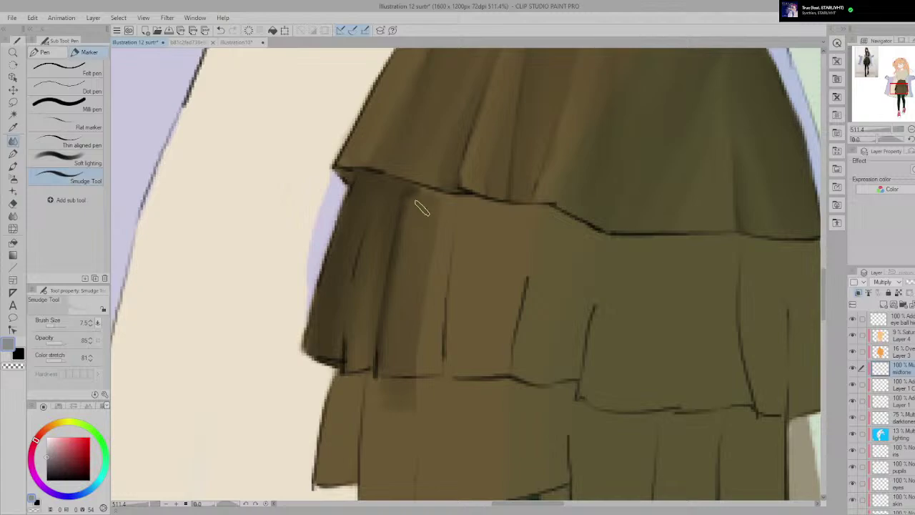
drag(419, 201, 388, 420)
Step: Compare the blended fold with the photo reference and erase a thin light streak down its upper half with the Rough eraser at size 3.5
scroll(415, 247, down, 6)
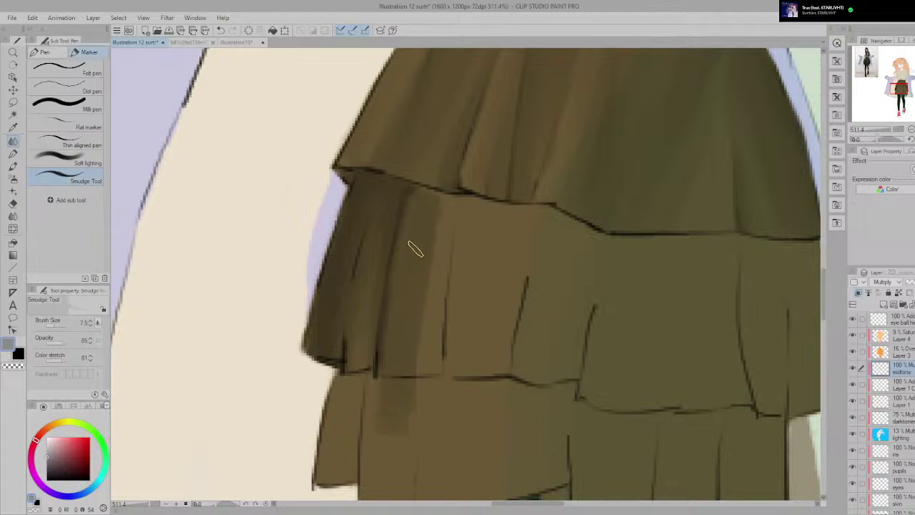
scroll(499, 272, down, 2)
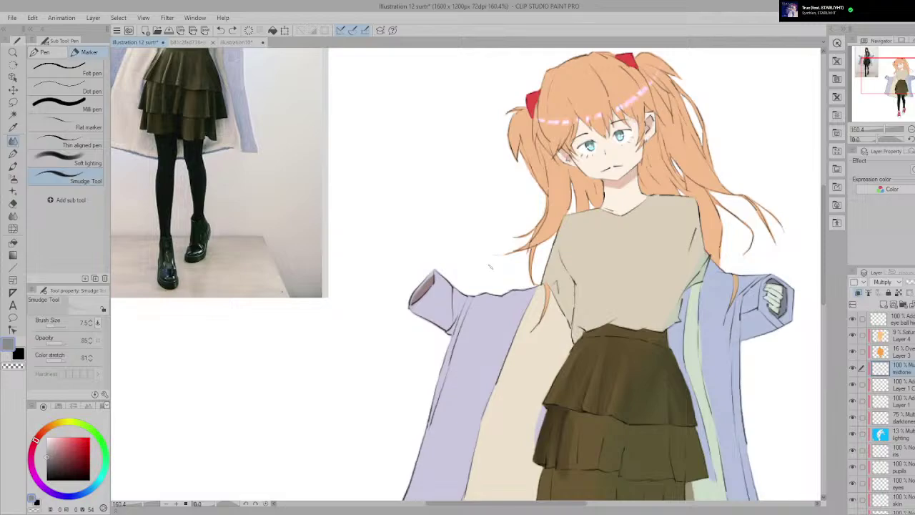
scroll(613, 305, up, 4)
key(e)
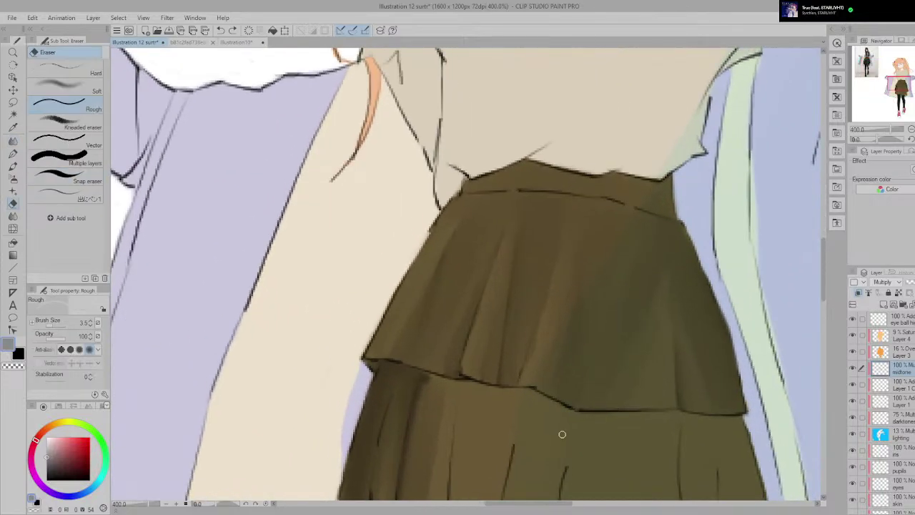
scroll(561, 433, up, 2)
mouse_move(428, 158)
mouse_down()
mouse_move(443, 105)
mouse_move(436, 168)
mouse_up()
mouse_move(450, 97)
mouse_down()
mouse_move(452, 93)
mouse_move(436, 206)
mouse_up()
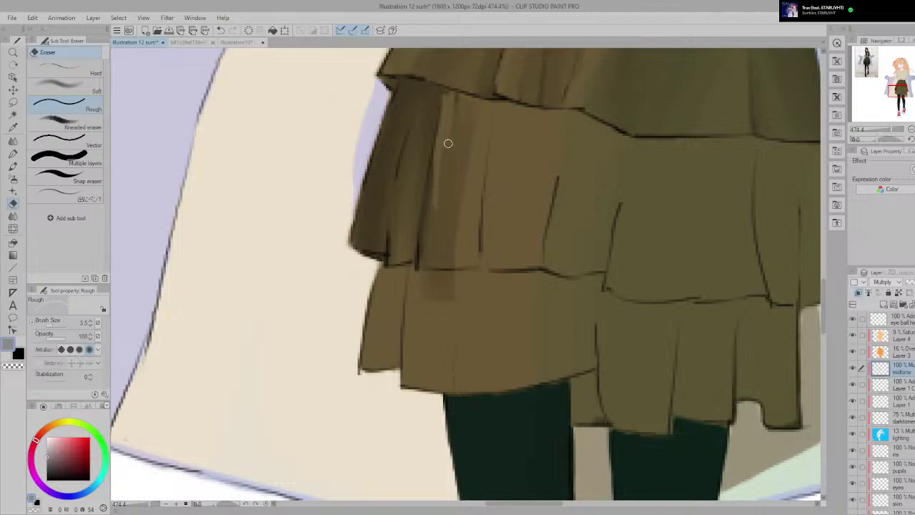
Step: Blend the lower end of the new light streak down toward the second tier's hem with the Smudge Tool, redoing the first stroke
key(p)
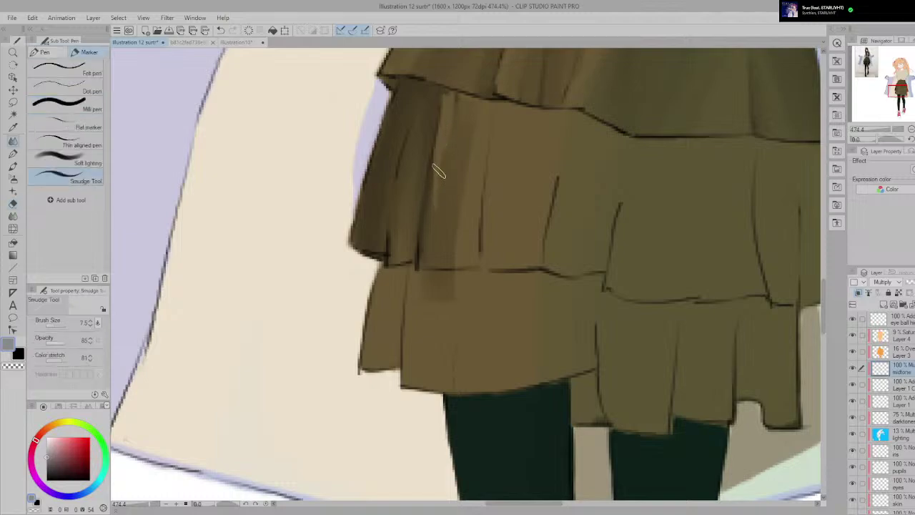
drag(439, 171, 431, 251)
key(ctrl+z)
mouse_move(435, 200)
mouse_down()
mouse_move(425, 265)
mouse_move(439, 171)
mouse_move(435, 270)
mouse_move(442, 161)
mouse_move(433, 288)
mouse_move(442, 175)
mouse_move(435, 271)
mouse_up()
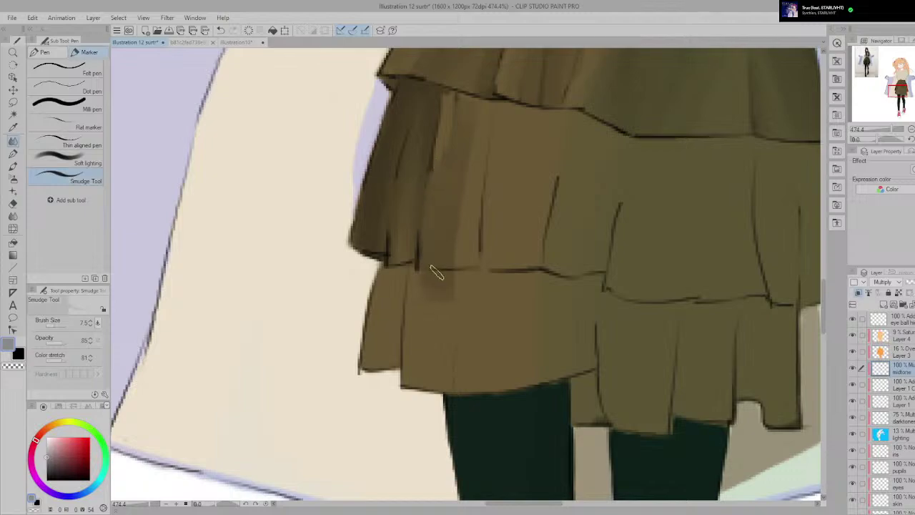
scroll(436, 270, down, 2)
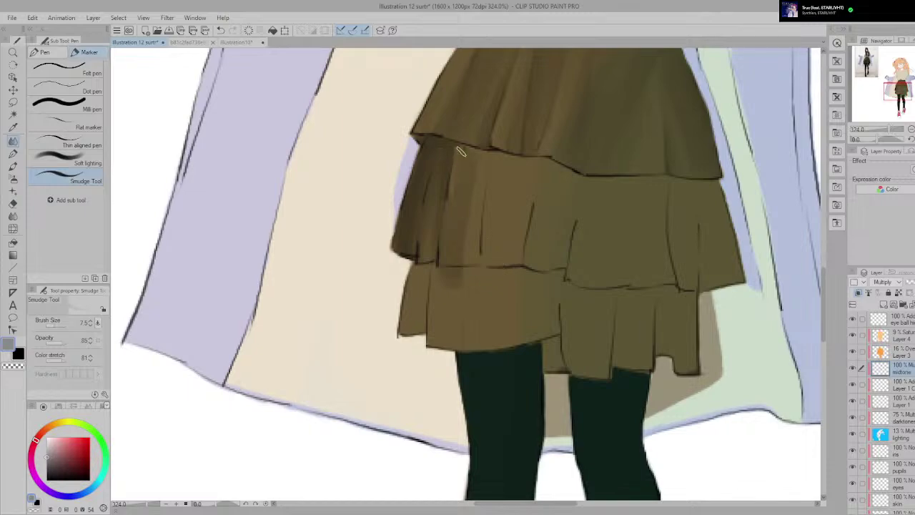
Step: Soften the streak and surrounding shadow just below the second tier's top seam with short Smudge Tool strokes at size 3.5
scroll(457, 221, up, 3)
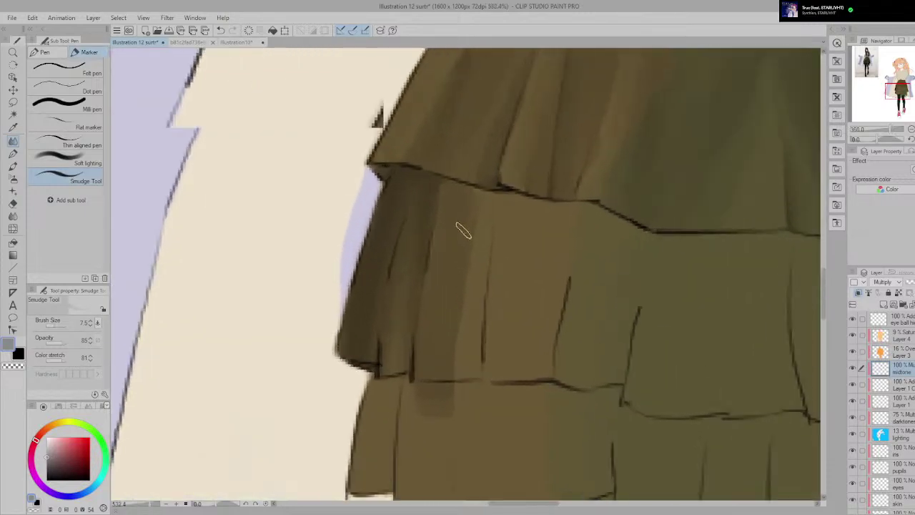
scroll(463, 230, up, 4)
key(bracketleft)
key(bracketleft)
key(bracketleft)
key(bracketleft)
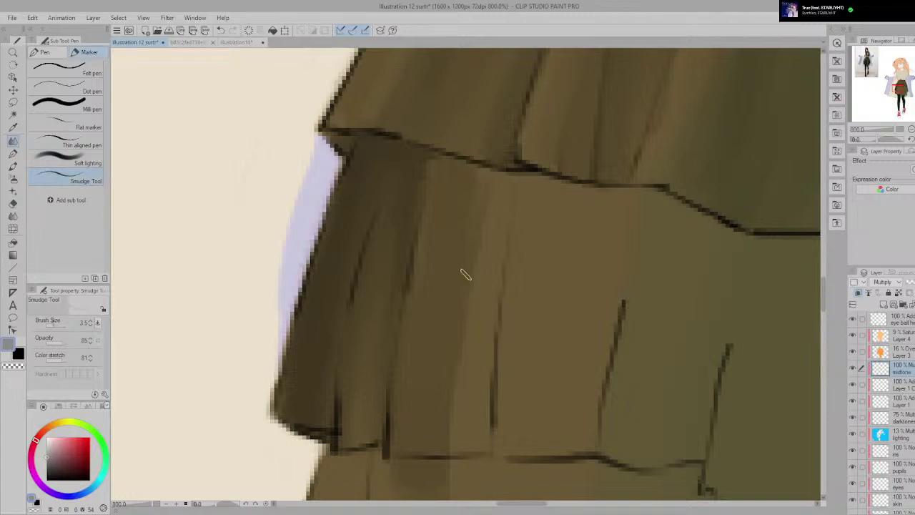
mouse_move(428, 163)
mouse_down()
mouse_move(409, 227)
mouse_move(425, 166)
mouse_move(420, 201)
mouse_up()
drag(432, 153, 412, 223)
drag(445, 183, 424, 278)
drag(441, 186, 418, 336)
scroll(421, 347, down, 5)
scroll(421, 347, down, 6)
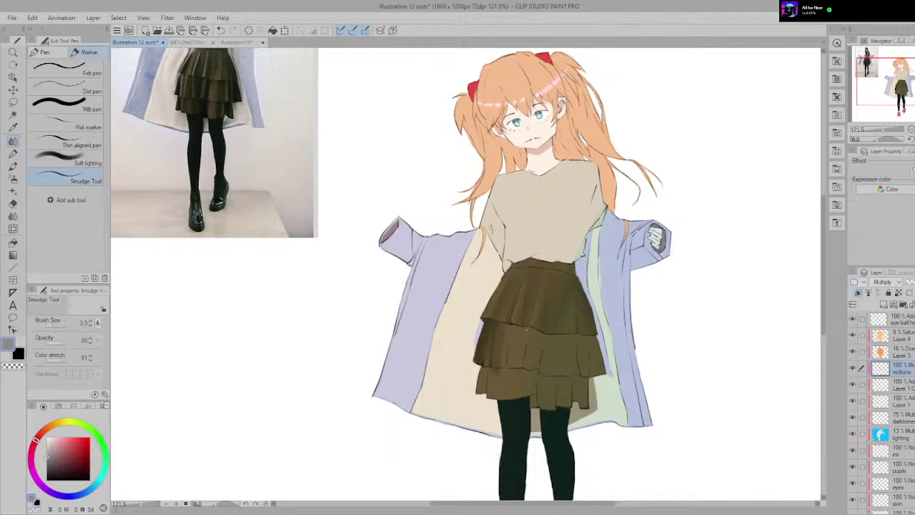
scroll(528, 330, up, 3)
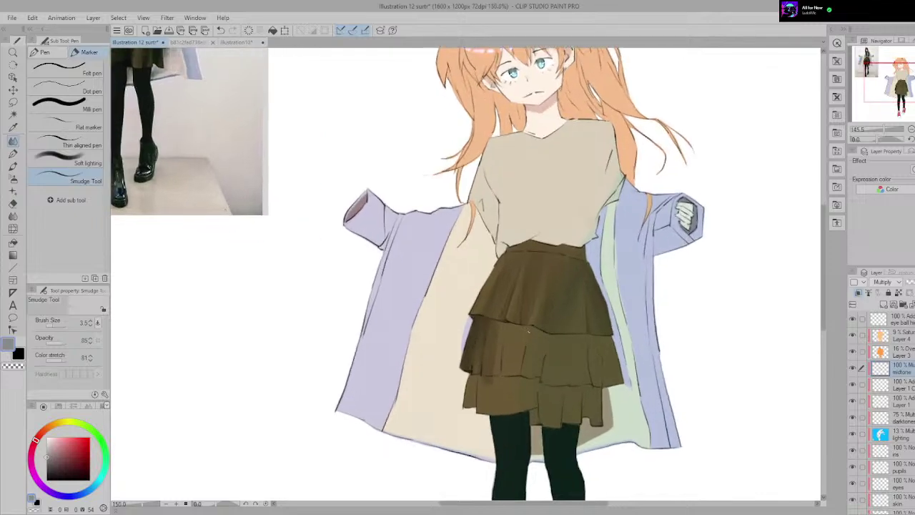
Step: Erase a thin light streak along the outer left edge of the skirt's second tier with the Rough eraser at size 3.5
drag(528, 329, 696, 456)
drag(363, 325, 320, 207)
scroll(627, 431, up, 4)
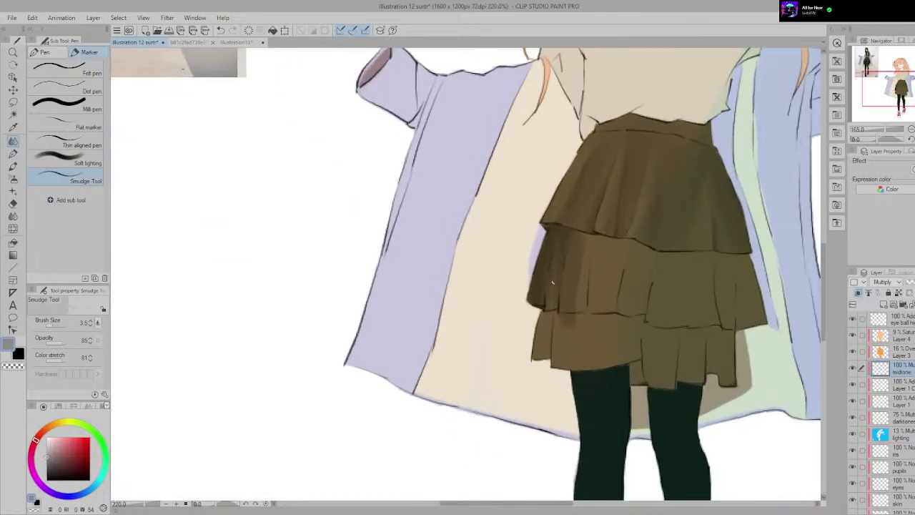
key(e)
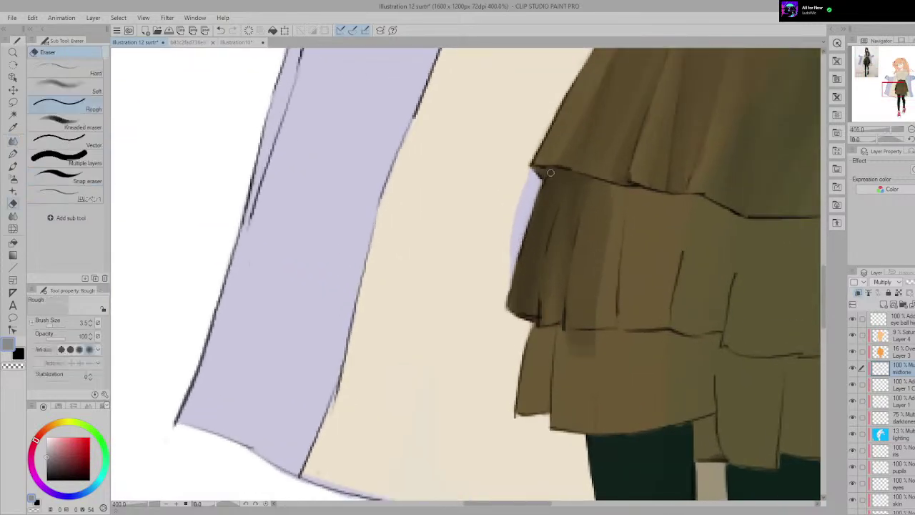
mouse_move(550, 177)
mouse_down()
mouse_move(521, 241)
mouse_move(510, 308)
mouse_up()
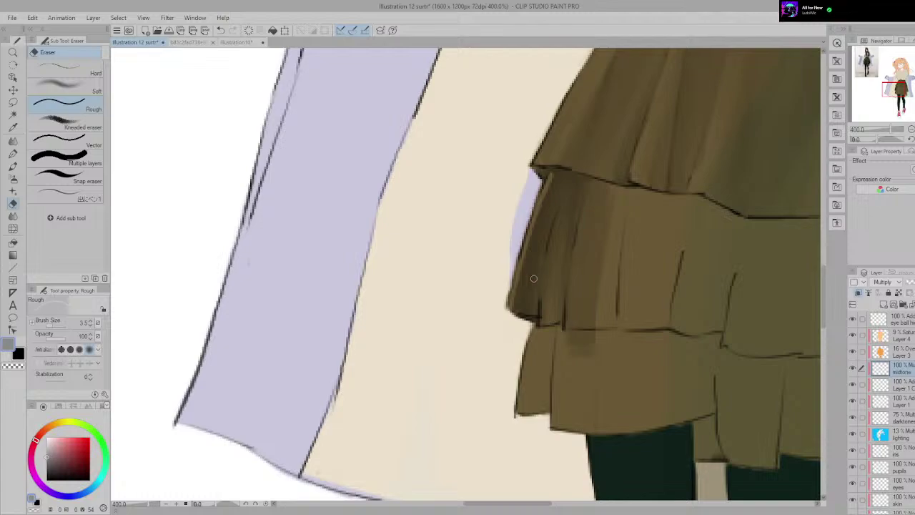
Step: Blend the outer-edge streak down toward the second tier's left hem corner with the Smudge Tool at size 3.5
key(p)
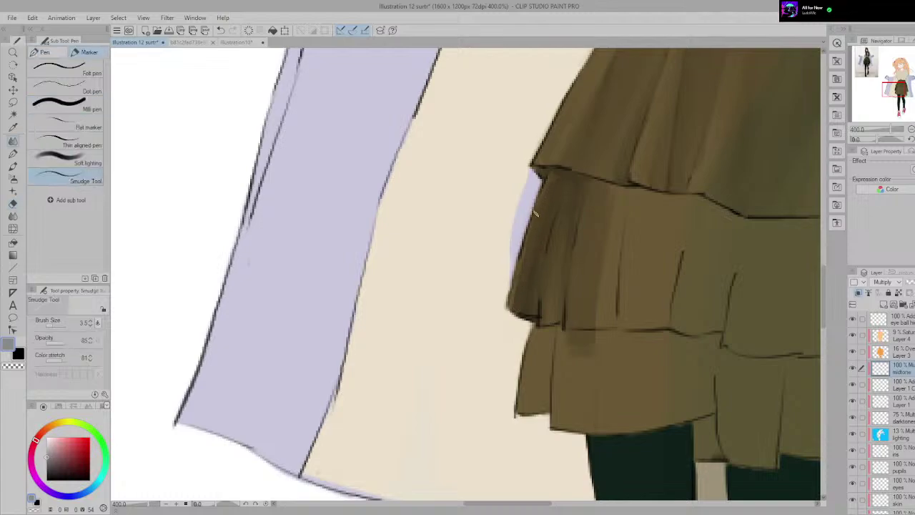
drag(534, 213, 508, 314)
scroll(540, 272, down, 3)
scroll(545, 296, up, 3)
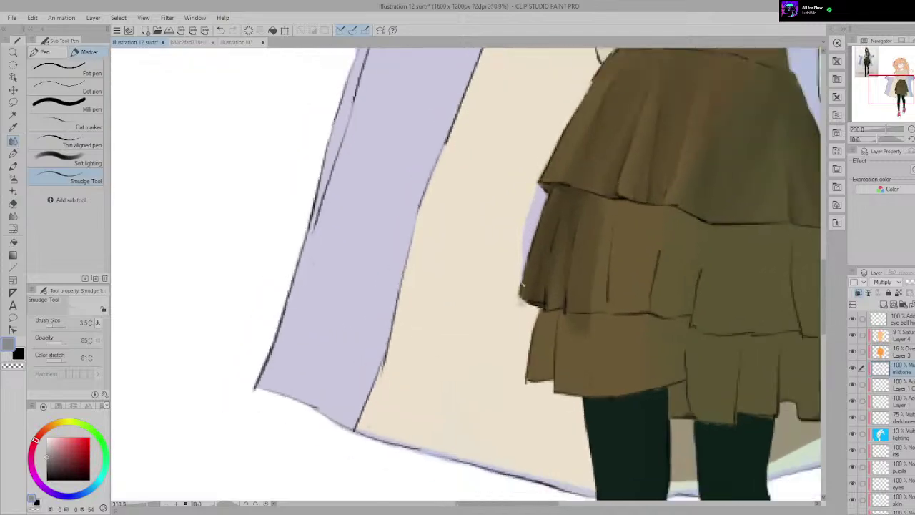
drag(505, 266, 498, 259)
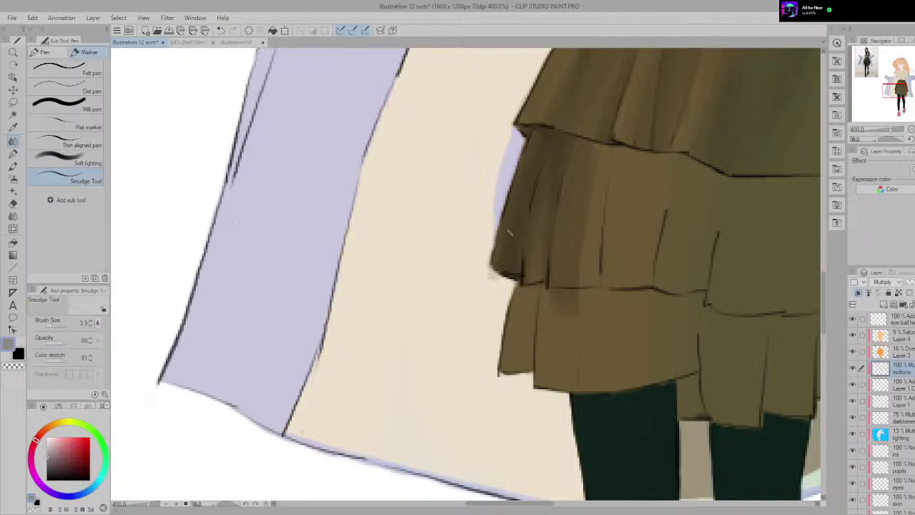
Step: Clean up the smudged spill outside the second tier's left hem corner with the Rough eraser, checking the folds against the photo reference
scroll(541, 230, down, 4)
scroll(522, 232, up, 2)
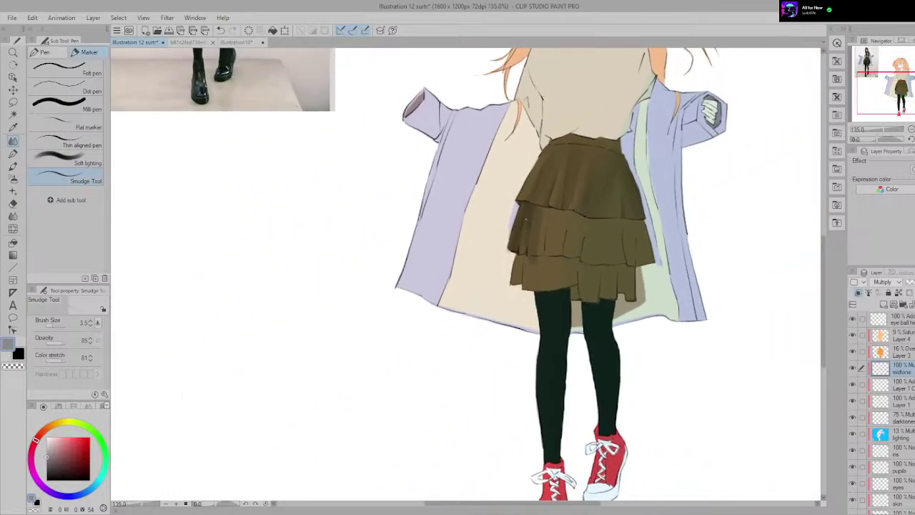
scroll(522, 232, up, 1)
key(e)
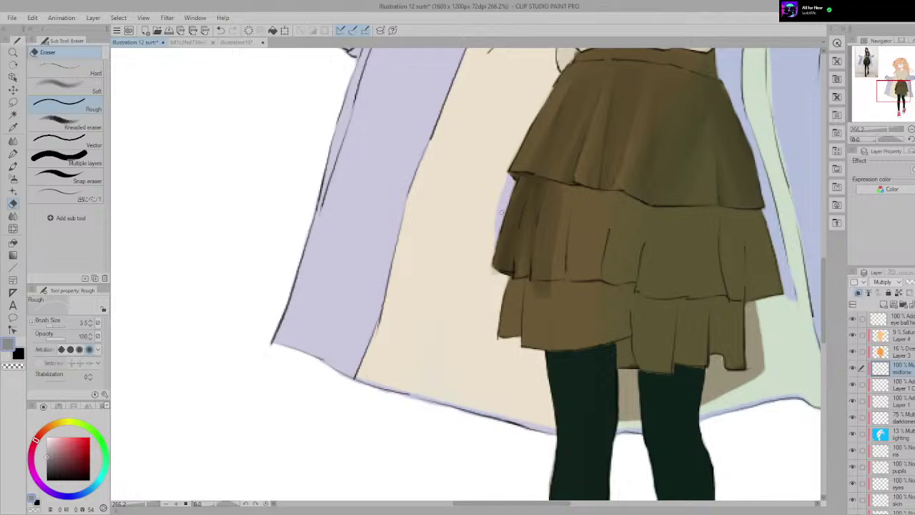
scroll(502, 212, up, 2)
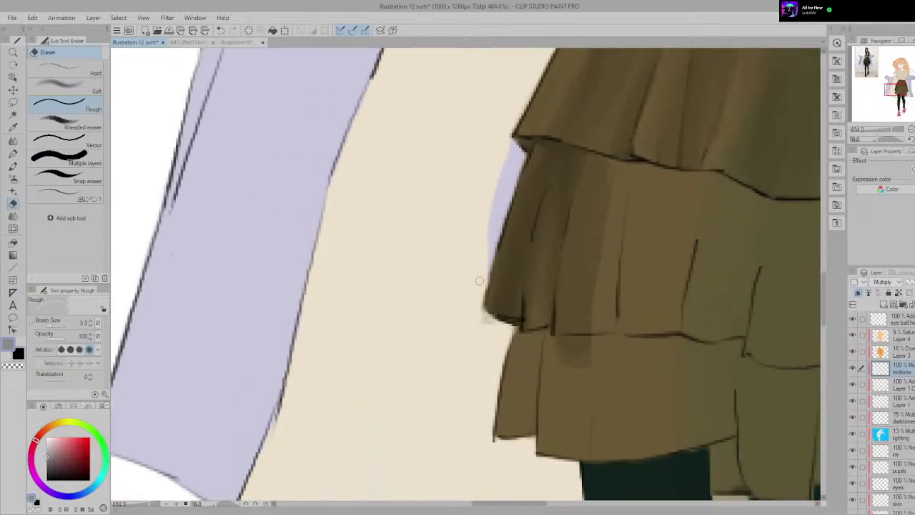
scroll(475, 318, down, 4)
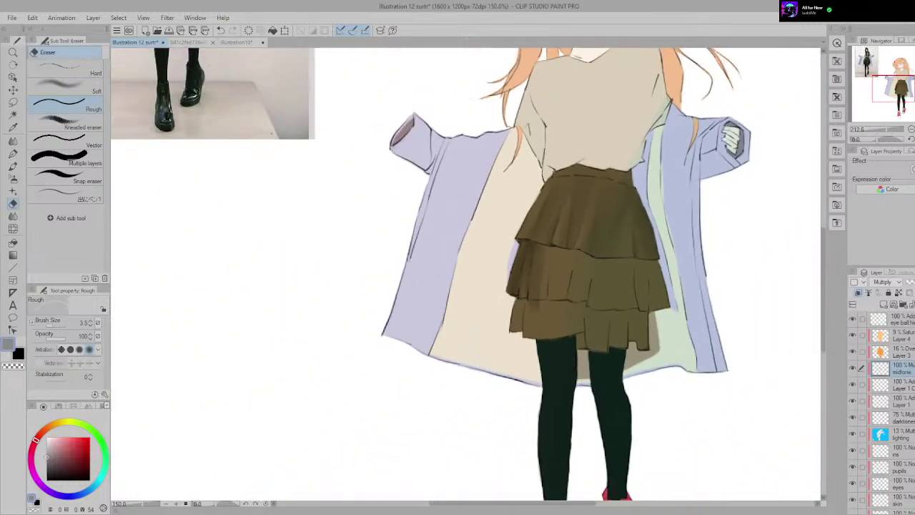
drag(471, 253, 477, 332)
scroll(464, 296, down, 1)
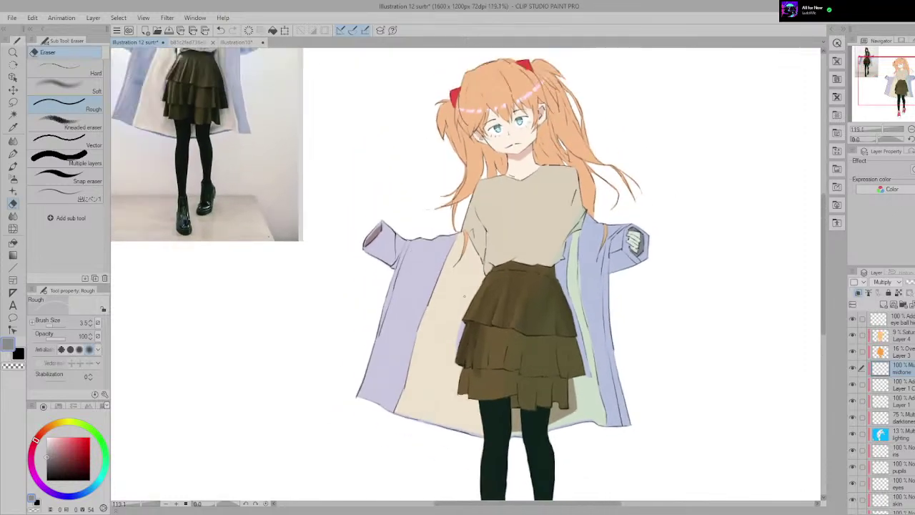
Step: Erase the shadow overspill below the second tier's hem on the third tier with the Rough eraser at size 3.5
scroll(464, 295, up, 5)
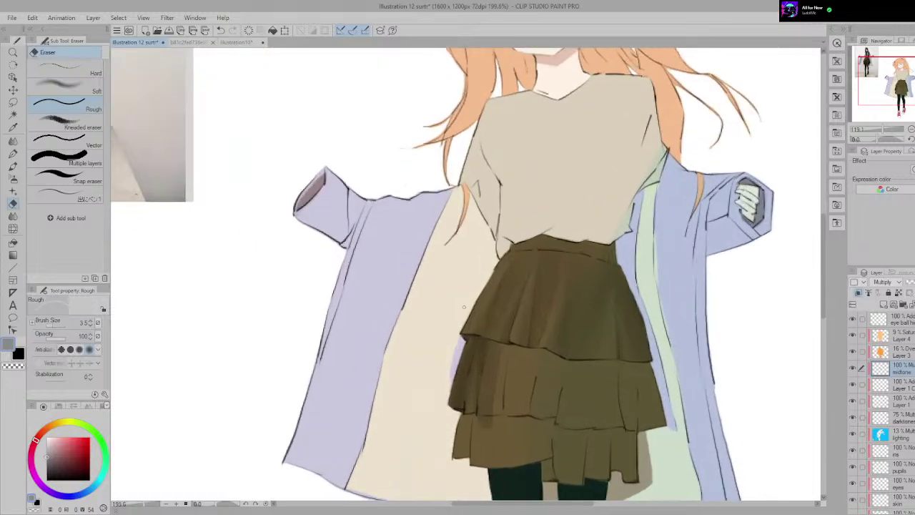
key(p)
scroll(454, 345, up, 5)
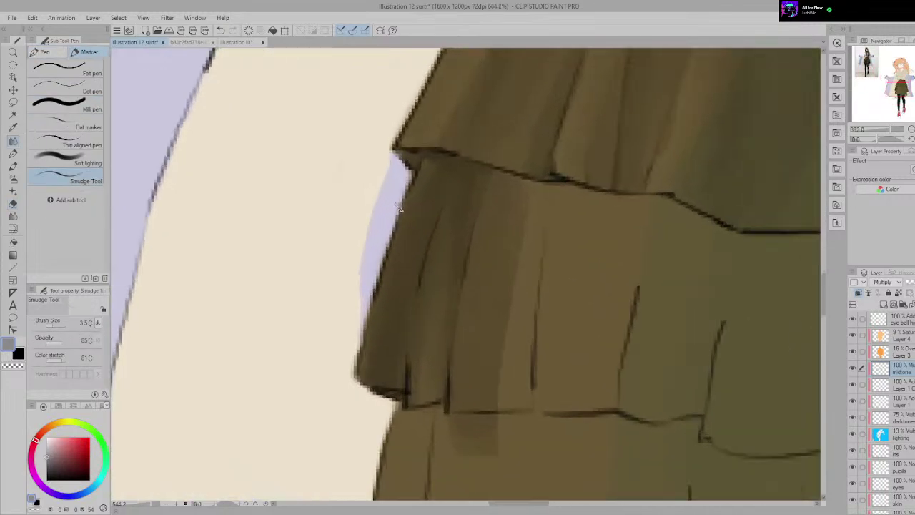
key(p)
drag(470, 359, 435, 250)
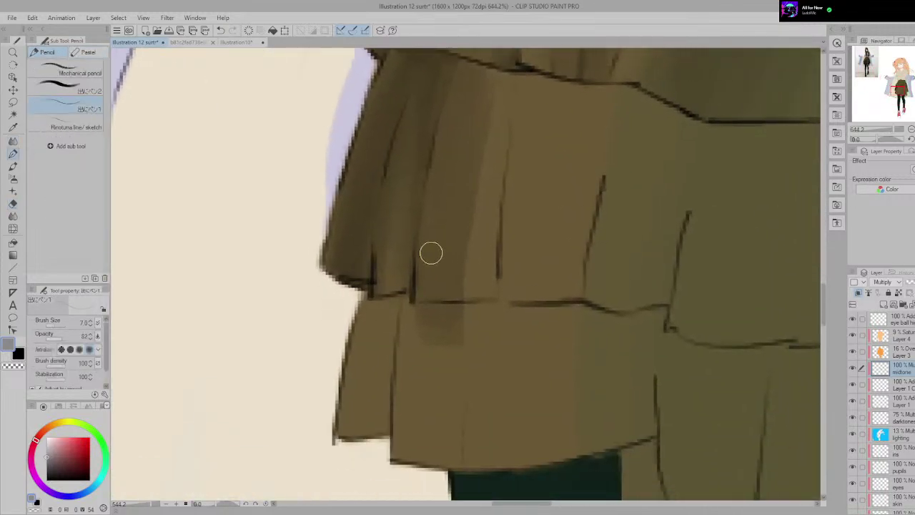
key(p)
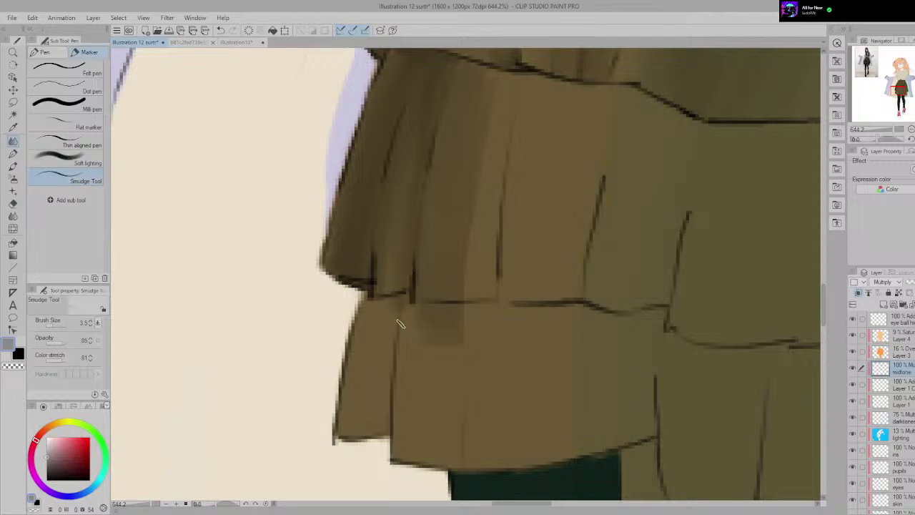
key(e)
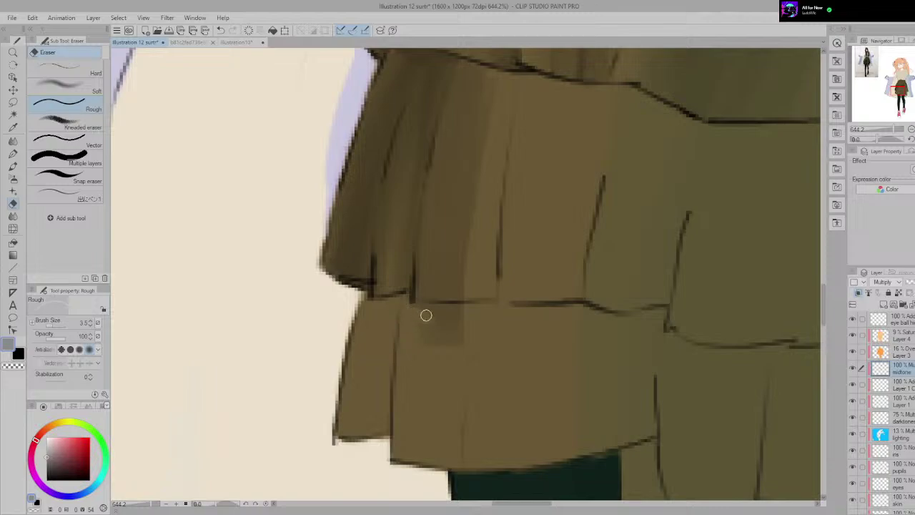
mouse_move(425, 315)
mouse_down()
mouse_move(479, 312)
mouse_move(438, 308)
mouse_move(422, 342)
mouse_move(408, 316)
mouse_up()
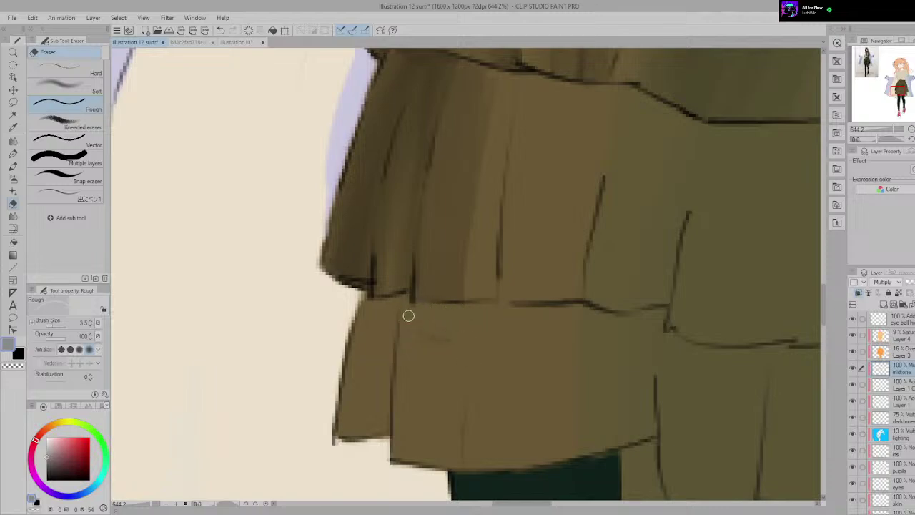
Step: Compare the second tier's left folds with the skirt in the photo reference
scroll(398, 325, down, 3)
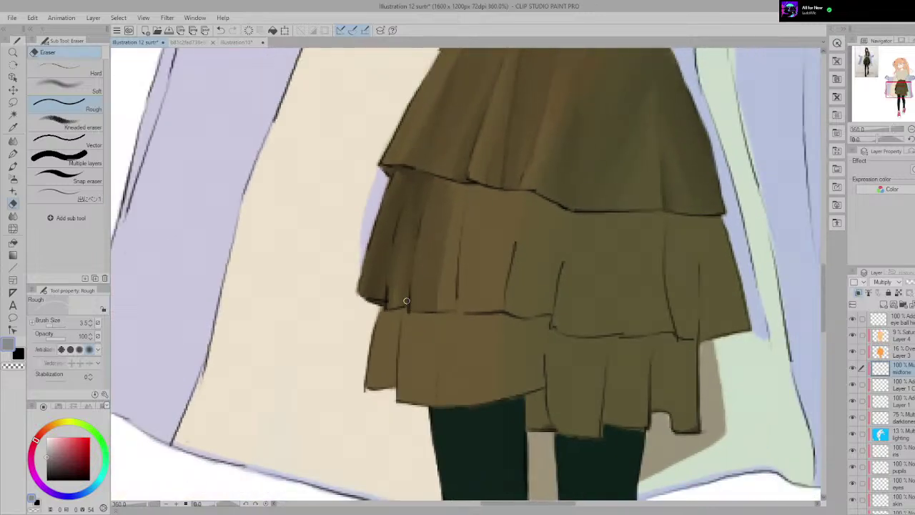
scroll(405, 301, down, 6)
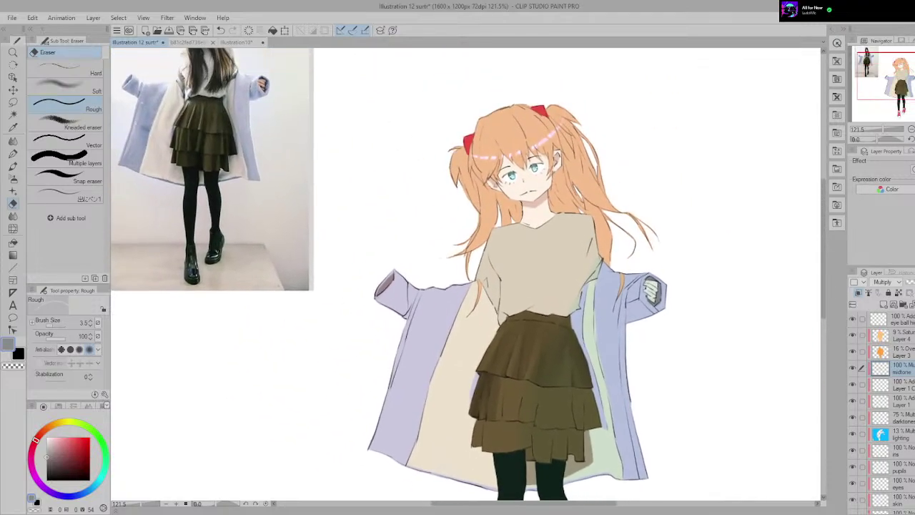
scroll(514, 336, up, 2)
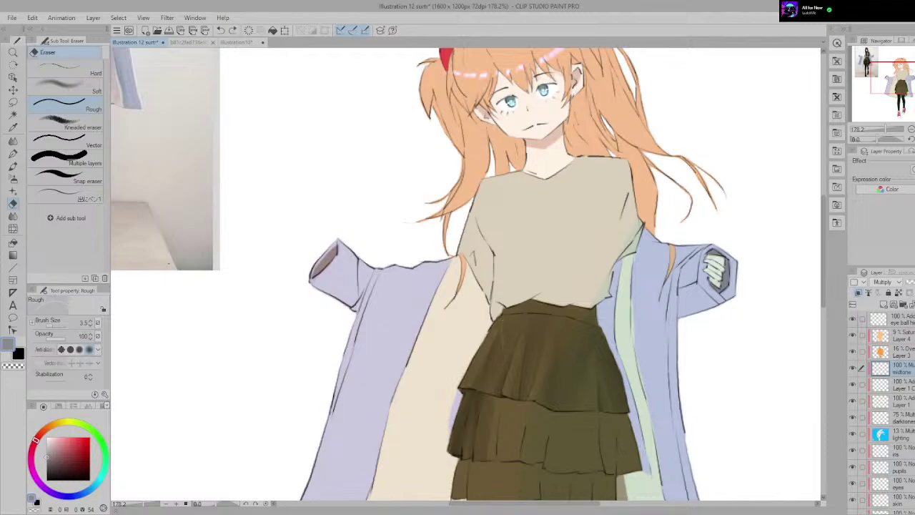
scroll(515, 343, up, 2)
drag(554, 426, 549, 250)
scroll(505, 284, up, 8)
drag(457, 353, 461, 316)
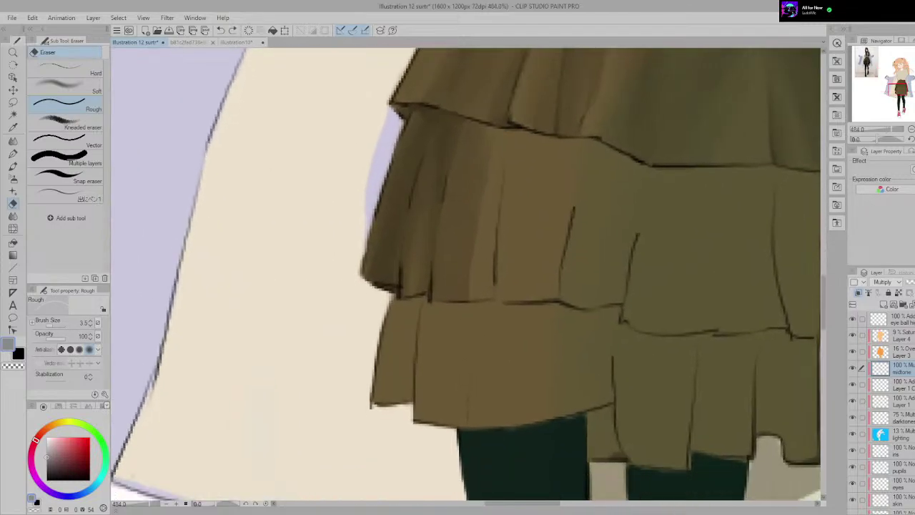
Step: Erase a thin light streak down the wide shadow band in the second tier's left part and soften it with the Smudge Tool
key(p)
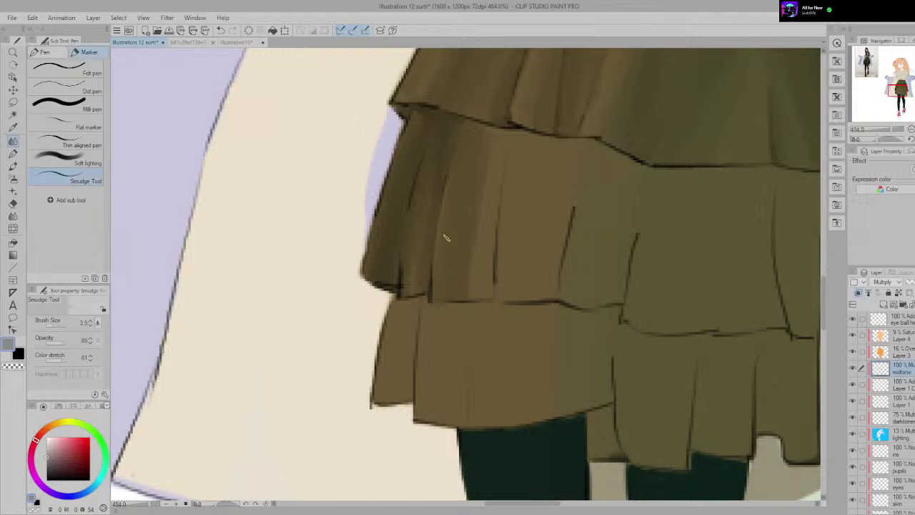
scroll(446, 237, down, 10)
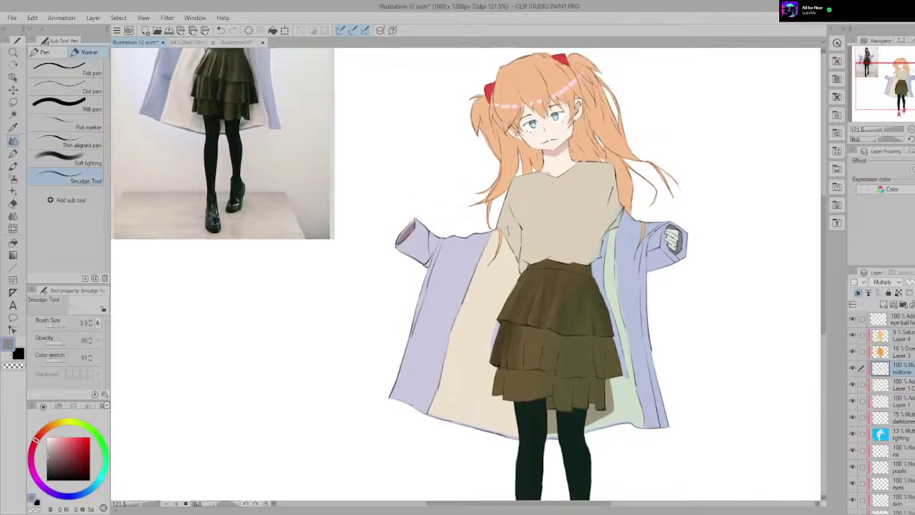
scroll(442, 352, up, 8)
key(e)
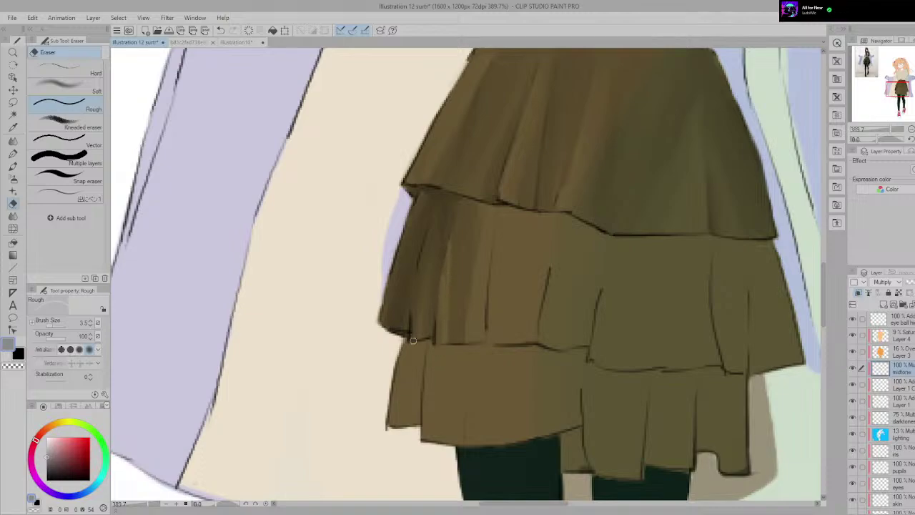
key(j)
scroll(435, 326, down, 1)
scroll(444, 278, up, 2)
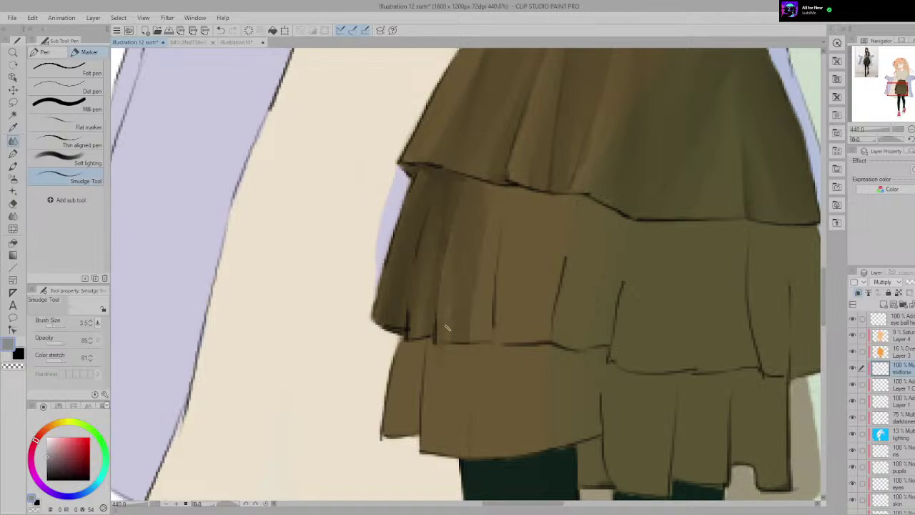
Step: Check the photo reference, then lighten the shadow band just below the second tier's top seam with the Rough eraser and smudge it smooth
scroll(477, 373, down, 9)
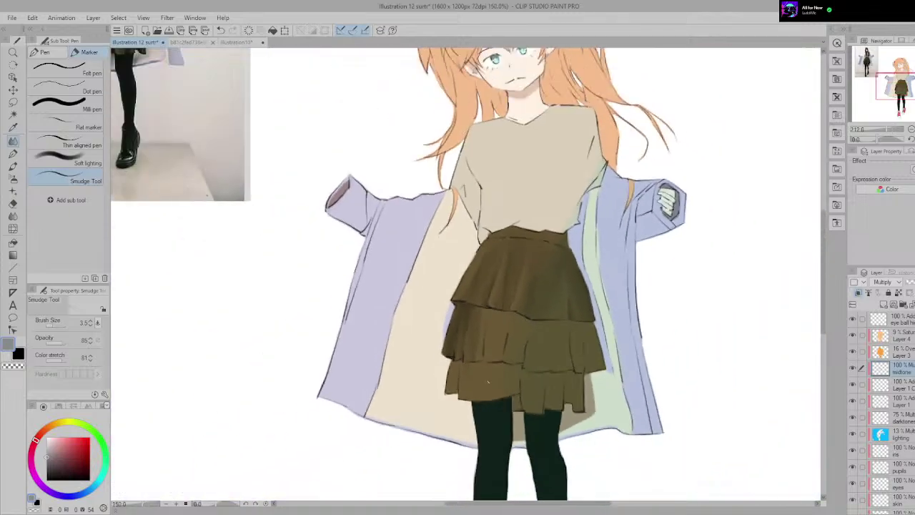
drag(479, 374, 568, 463)
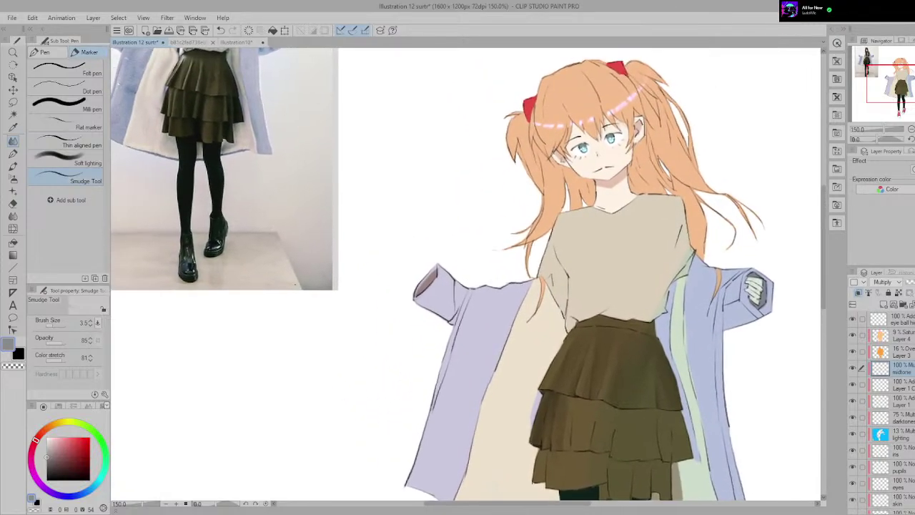
scroll(580, 407, up, 6)
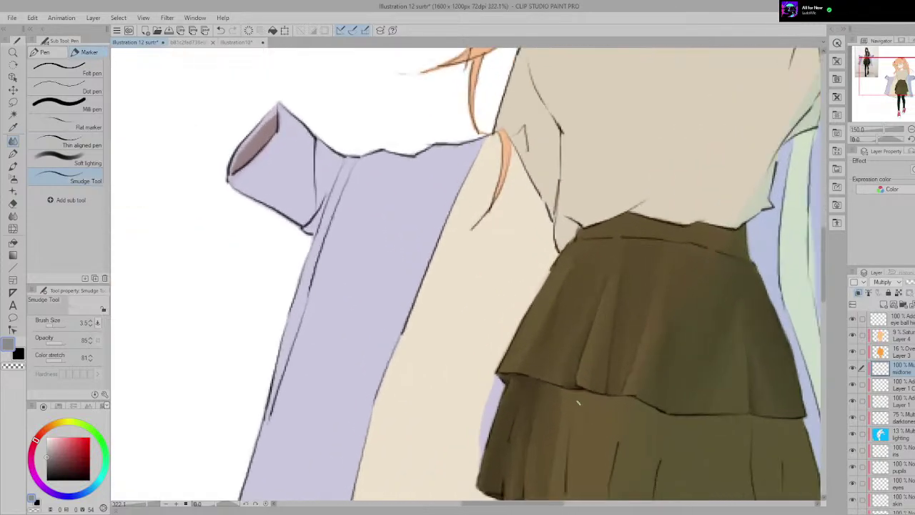
key(e)
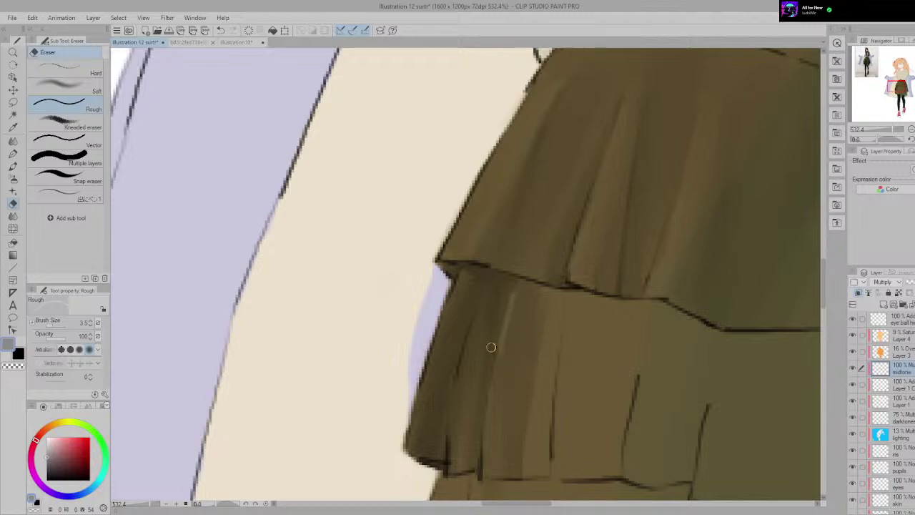
key(p)
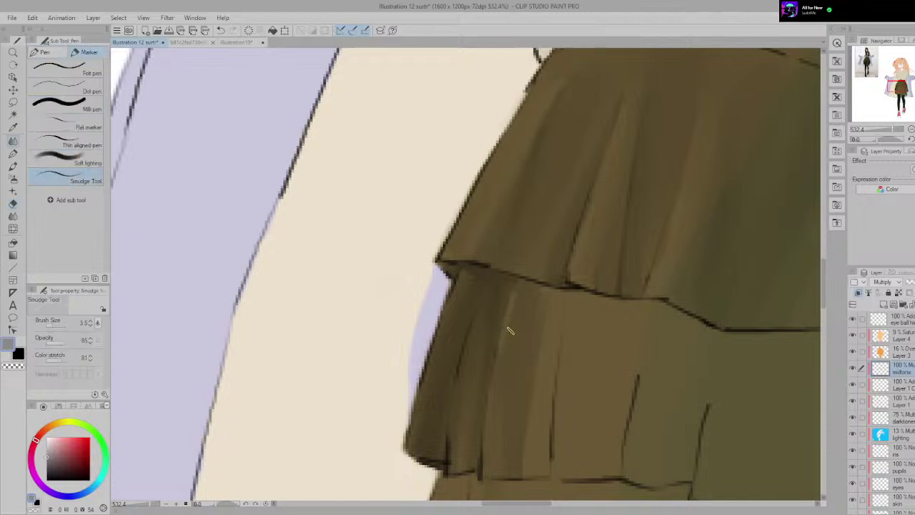
scroll(503, 353, down, 6)
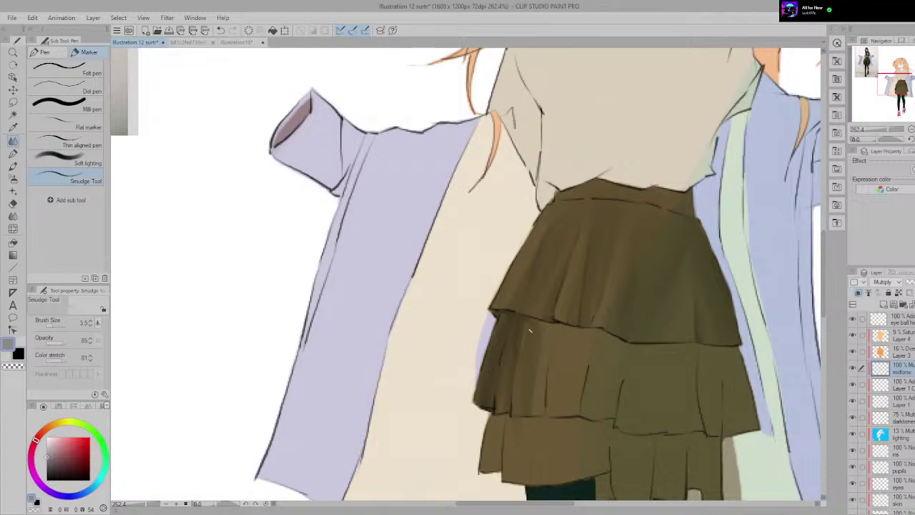
scroll(520, 267, up, 5)
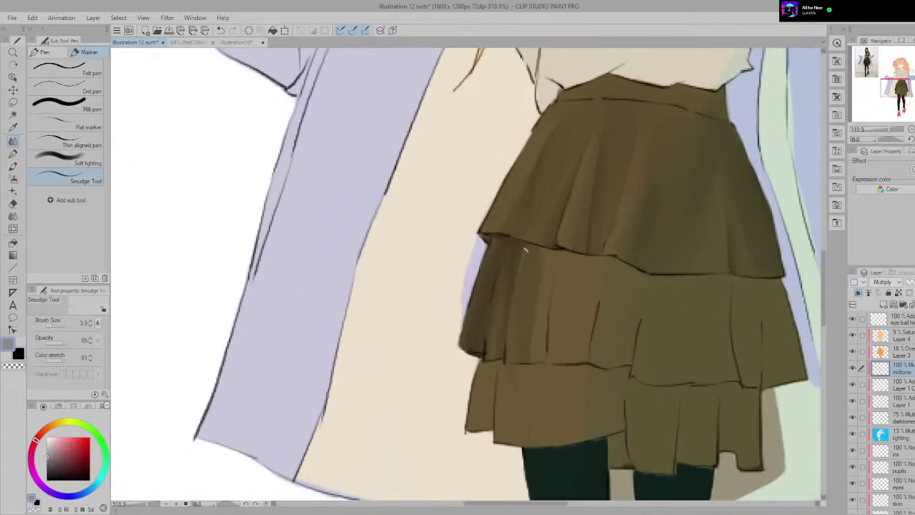
Step: Review the blended second-tier folds on the whole figure against the photo reference
scroll(528, 269, down, 4)
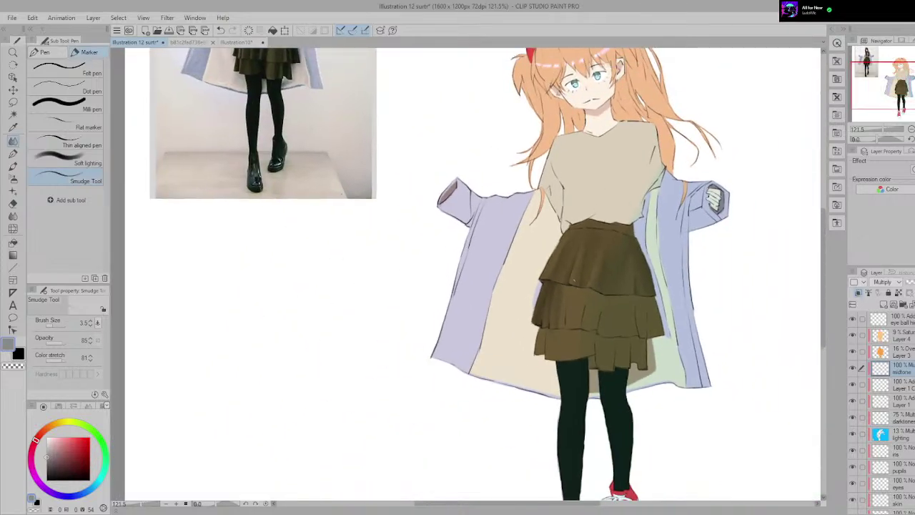
scroll(574, 281, down, 1)
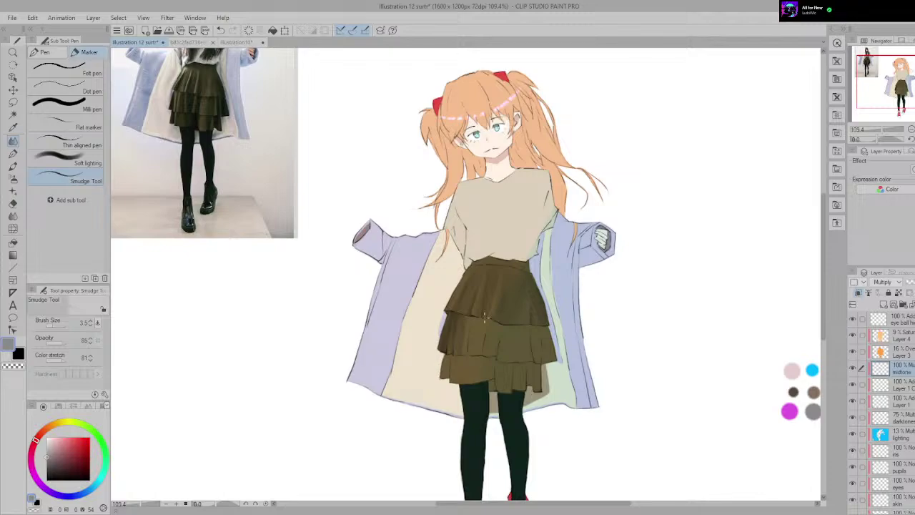
scroll(210, 149, up, 6)
drag(210, 150, 220, 183)
drag(661, 437, 555, 269)
scroll(559, 273, up, 1)
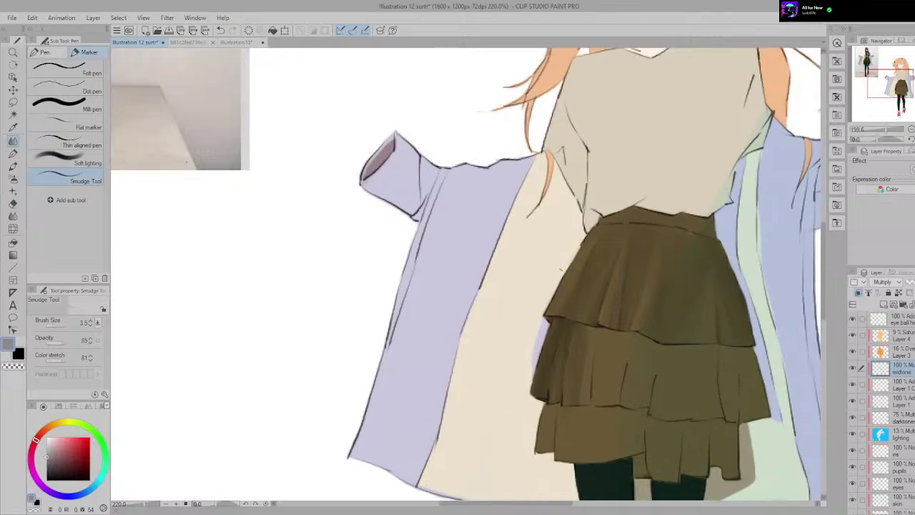
Step: Paint a wide dark shadow band with the Milli pen along the fold line left of the second tier's centre, from near the seam to the hem
drag(590, 321, 436, 223)
scroll(437, 223, up, 1)
key(p)
key(p)
click(66, 104)
scroll(513, 314, up, 1)
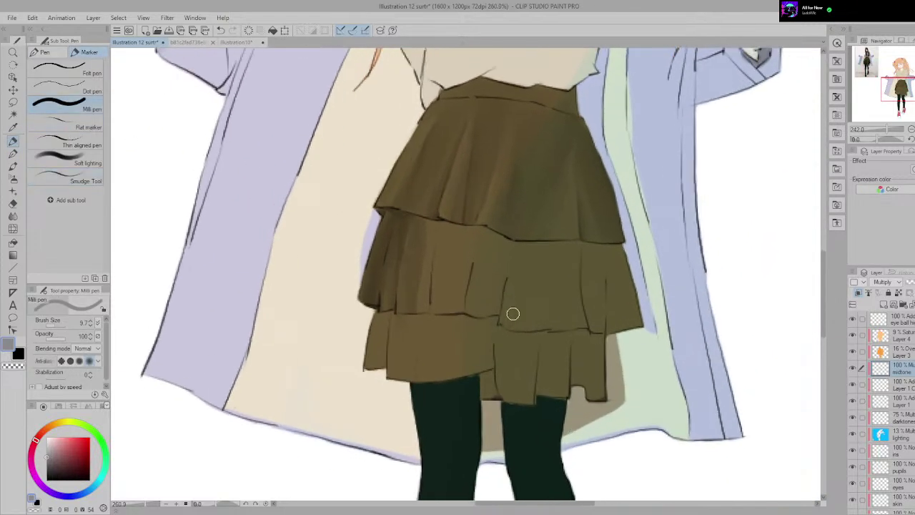
drag(513, 315, 412, 287)
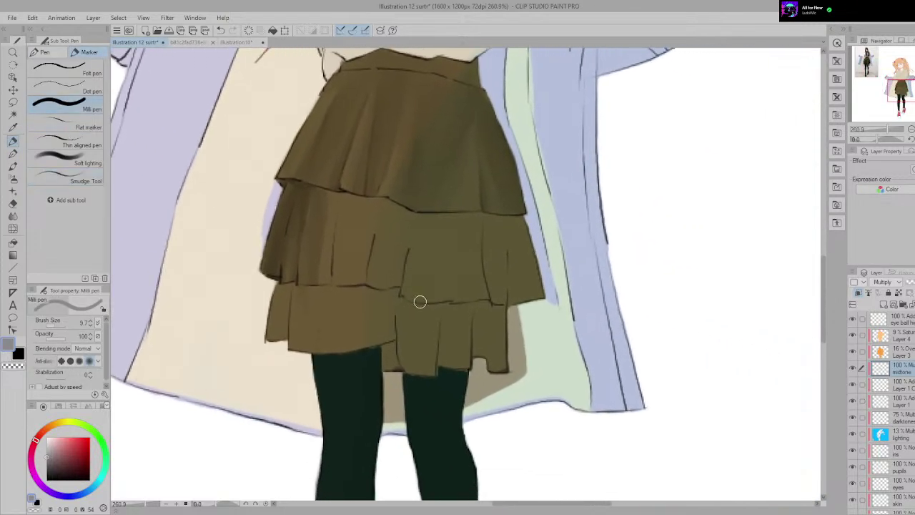
scroll(318, 268, up, 3)
scroll(318, 275, up, 1)
mouse_move(322, 279)
mouse_down()
mouse_move(336, 262)
mouse_move(336, 206)
mouse_move(341, 278)
mouse_move(341, 221)
mouse_up()
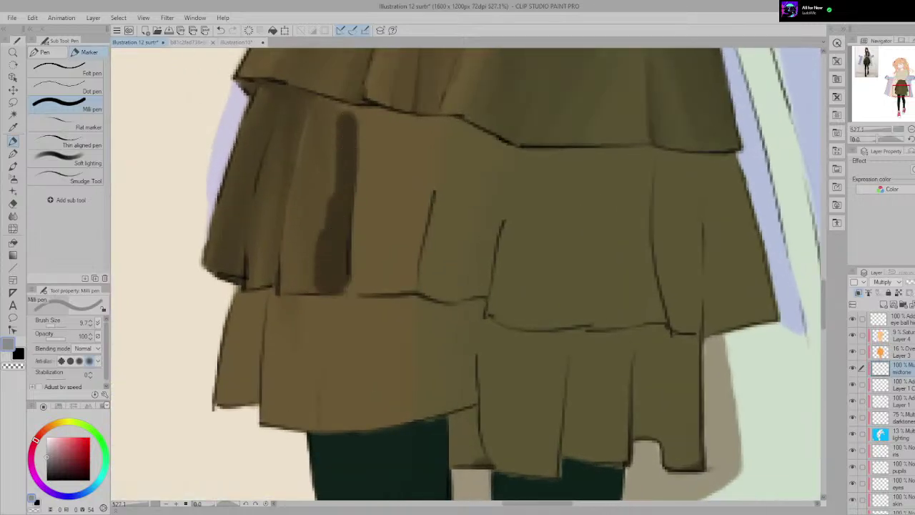
Step: Blend the left edge of the new shadow band into the lighter fold beside it with the Smudge Tool
key(p)
key(p)
click(71, 177)
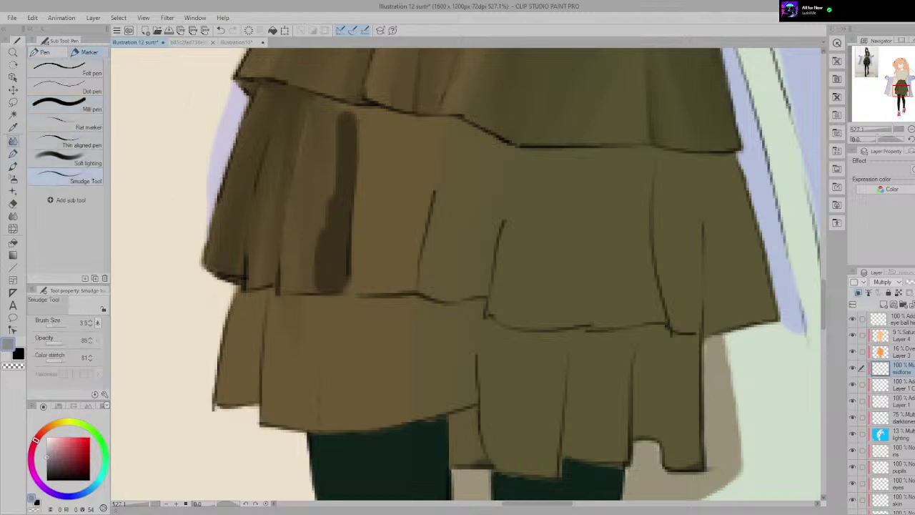
scroll(375, 289, down, 5)
scroll(371, 289, up, 6)
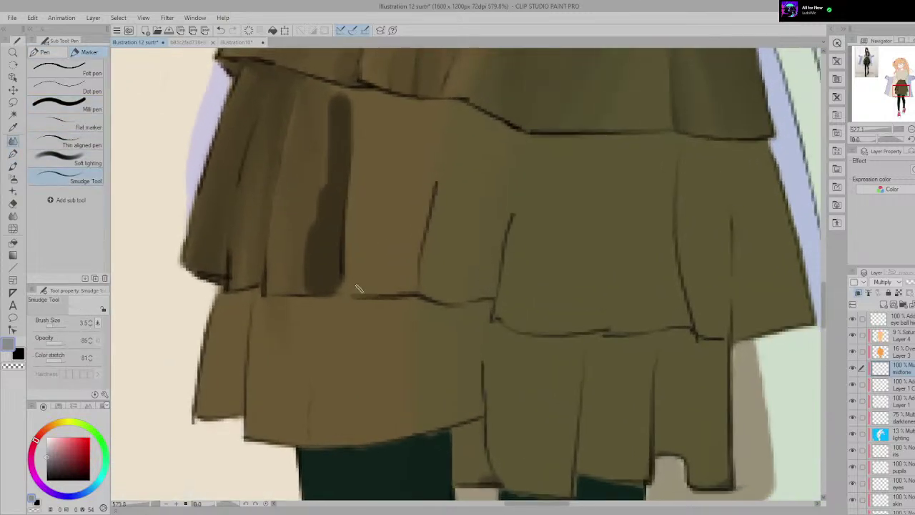
drag(314, 281, 313, 165)
mouse_move(322, 256)
mouse_down()
mouse_move(323, 113)
mouse_move(306, 222)
mouse_up()
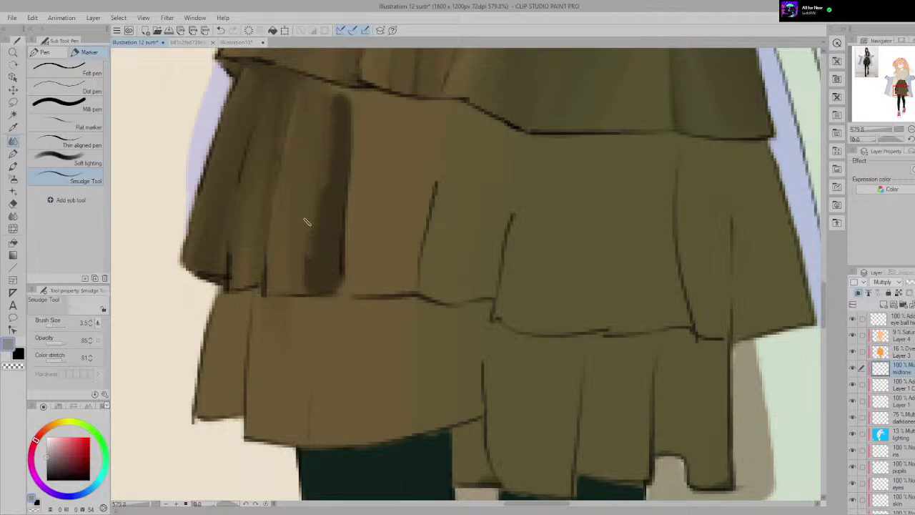
drag(313, 257, 321, 118)
Step: Smudge the upper part of the wide shadow band up to the second tier's top seam
scroll(347, 189, down, 5)
scroll(357, 199, down, 2)
drag(357, 199, 506, 307)
scroll(507, 350, up, 7)
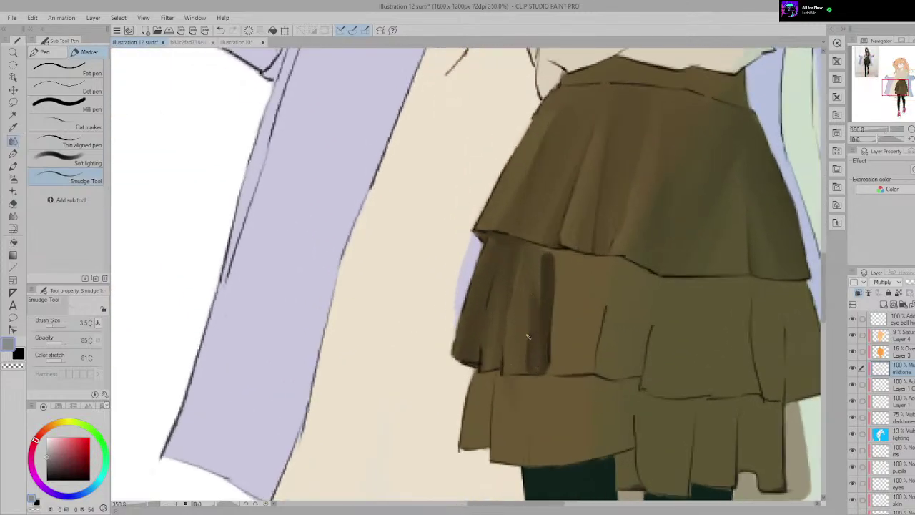
scroll(527, 336, up, 1)
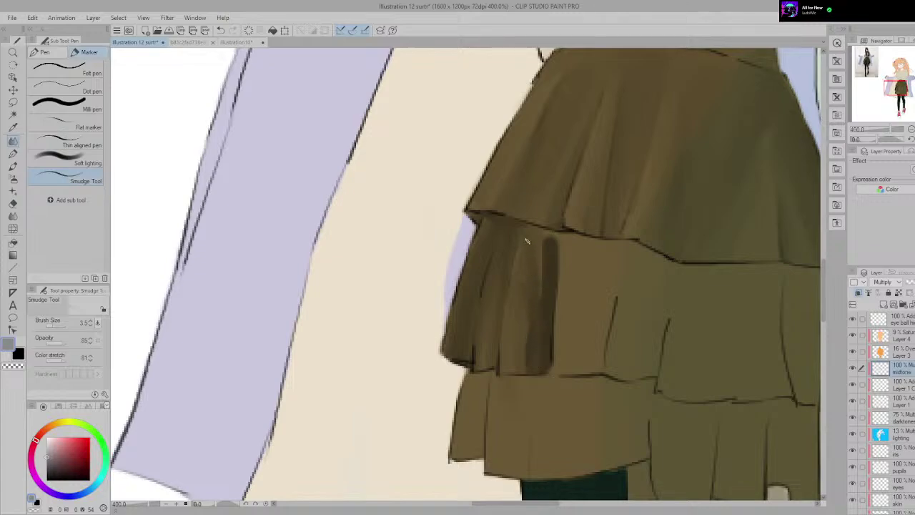
mouse_move(528, 230)
mouse_down()
mouse_move(539, 299)
mouse_move(533, 244)
mouse_move(536, 270)
mouse_up()
drag(543, 249, 545, 225)
scroll(514, 277, down, 5)
drag(515, 278, 396, 155)
scroll(515, 315, up, 4)
scroll(401, 175, up, 1)
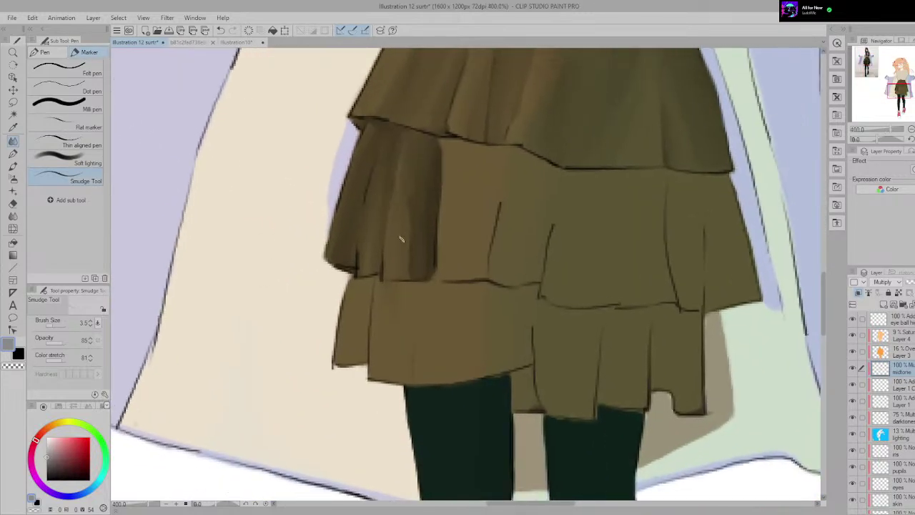
Step: Smudge the shadow band's lower end at the hem and erase the spill on the third tier with the Rough eraser
scroll(401, 239, up, 1)
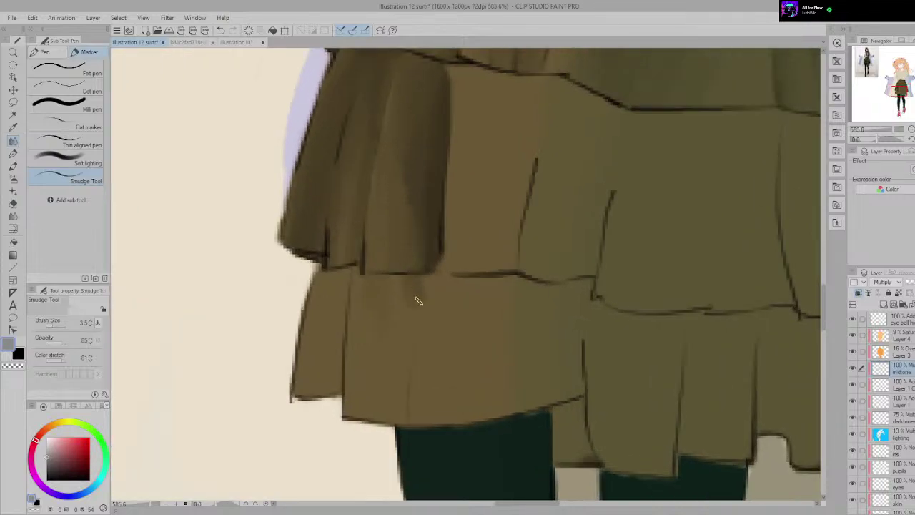
drag(427, 277, 421, 316)
key(e)
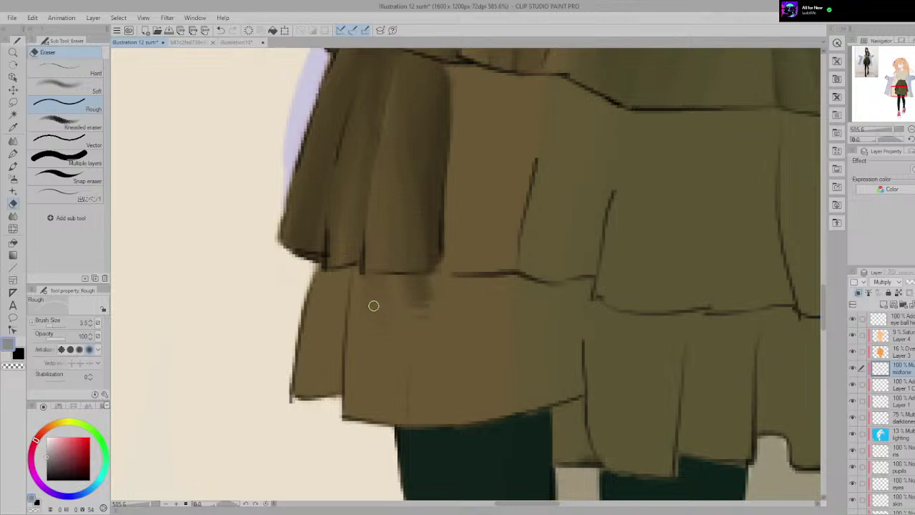
scroll(467, 317, down, 2)
scroll(433, 284, down, 1)
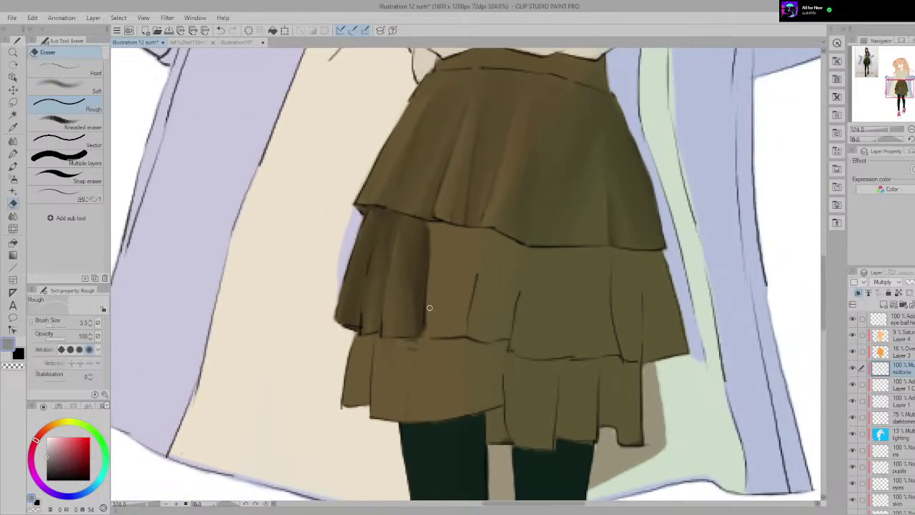
Step: Smudge the top of the shadow band slightly to the right beneath the second tier's top seam
key(p)
scroll(422, 278, down, 2)
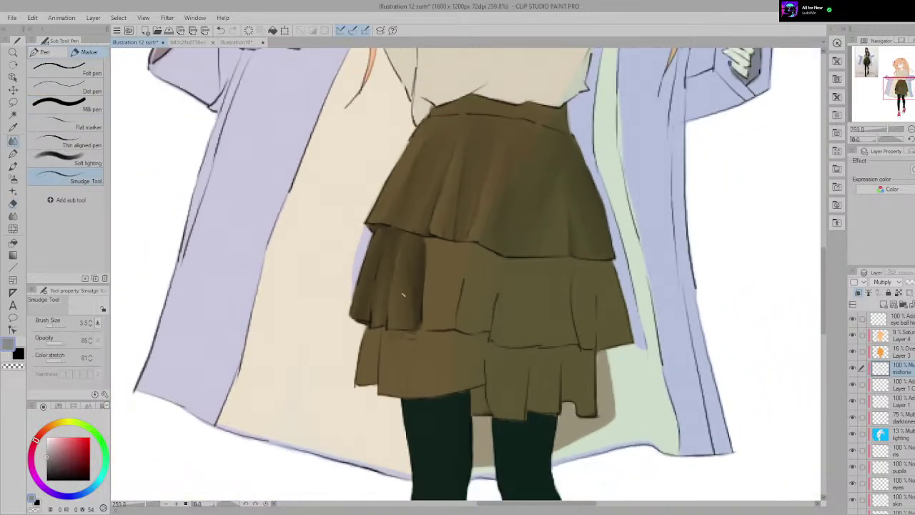
scroll(403, 344, down, 2)
drag(403, 344, 476, 317)
scroll(516, 433, up, 7)
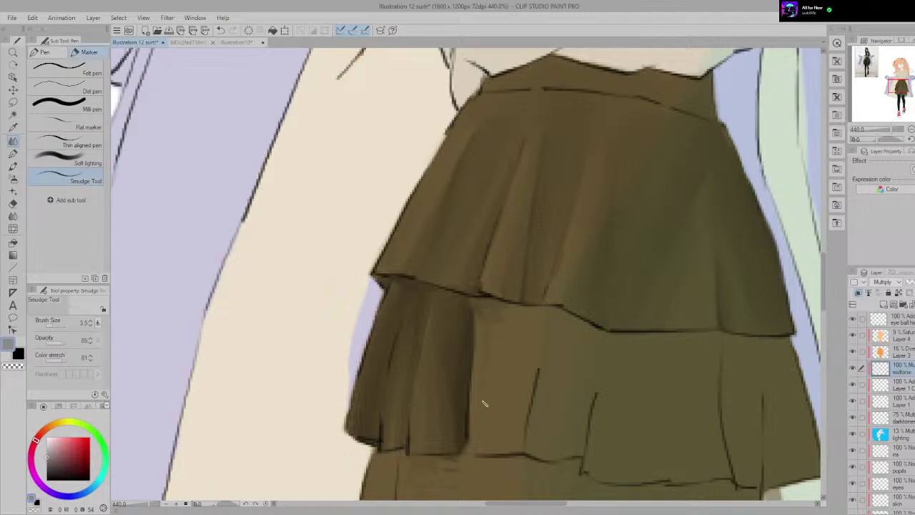
Step: Check the second tier's folds on the whole figure against the photo reference and undo the last smudge stroke
scroll(484, 402, down, 3)
scroll(517, 315, down, 3)
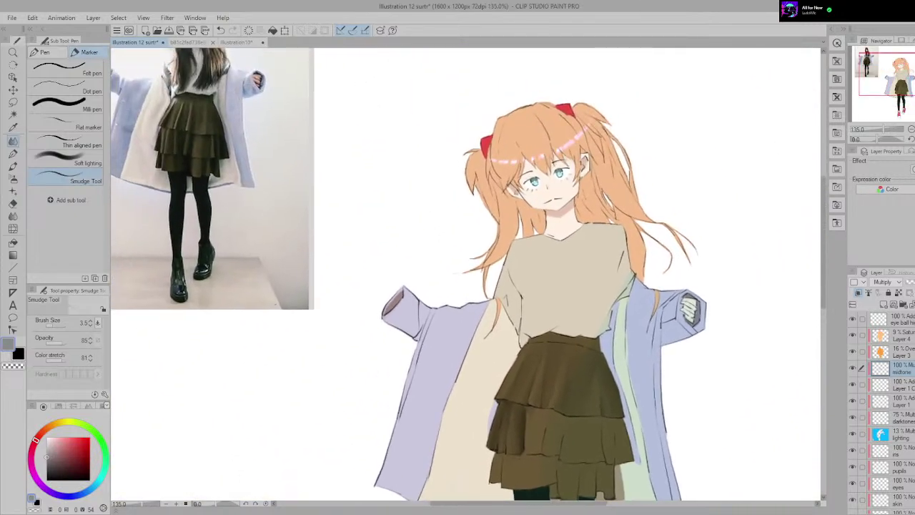
drag(546, 376, 543, 372)
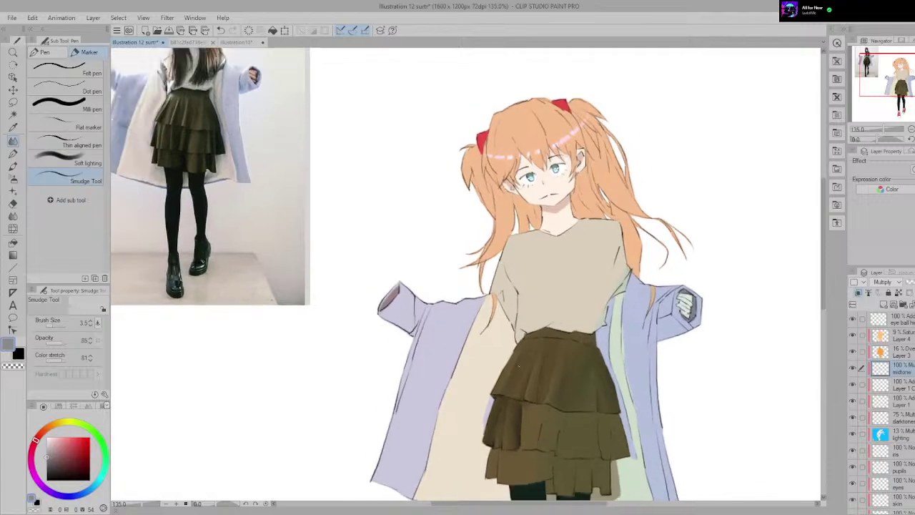
scroll(572, 493, up, 5)
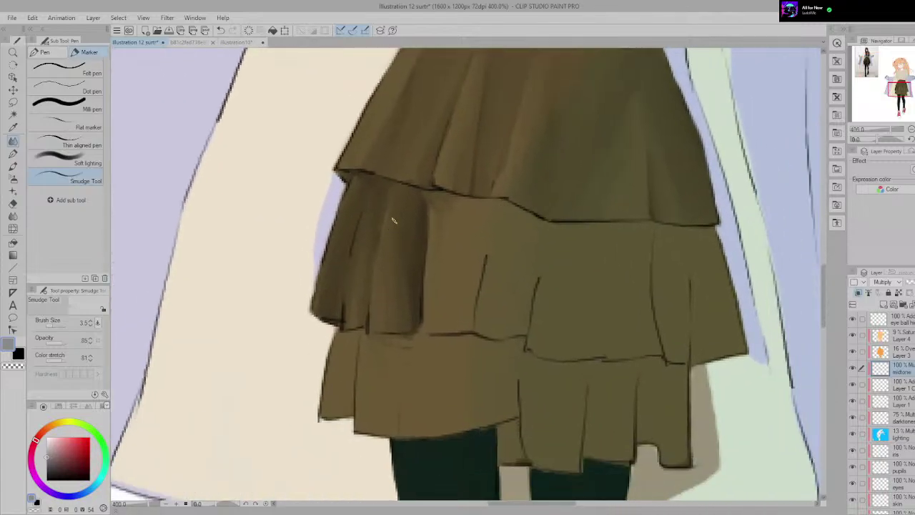
key(ctrl+z)
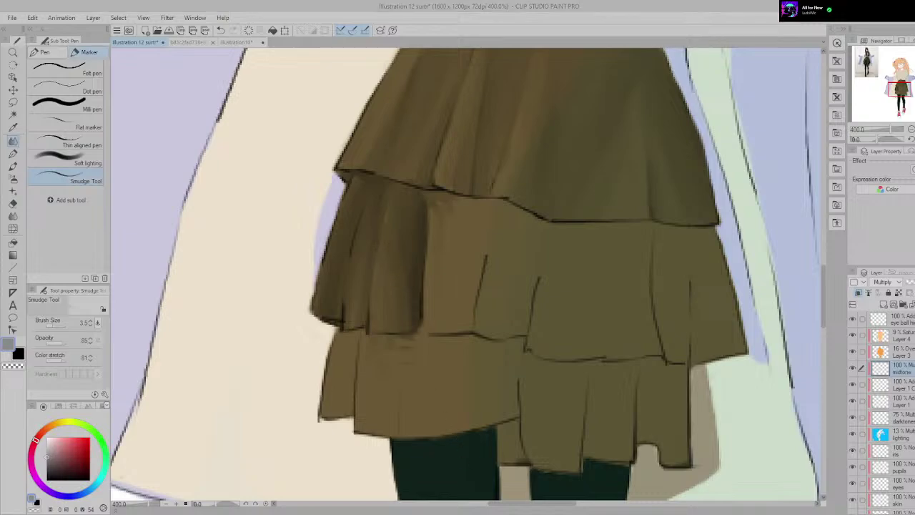
Step: Examine the second tier's folds in the photo reference up close and compare them with the drawn skirt
scroll(547, 331, down, 5)
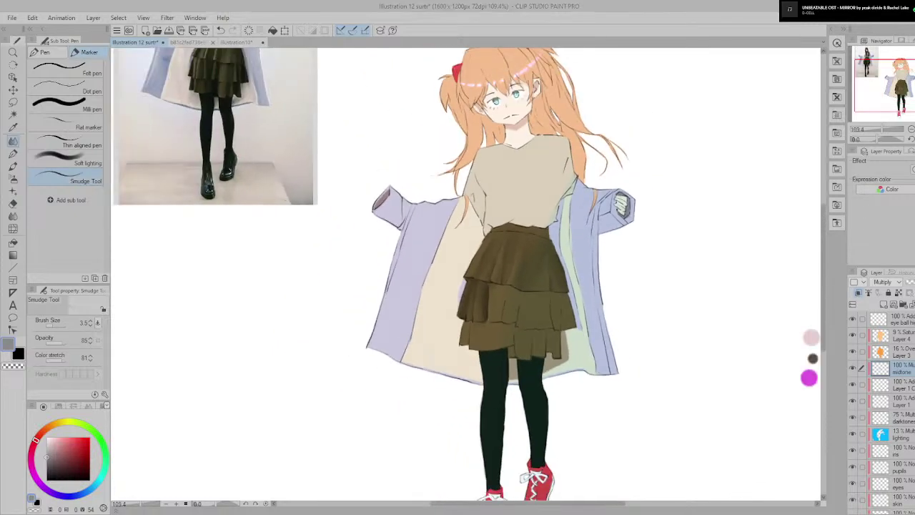
scroll(645, 276, down, 1)
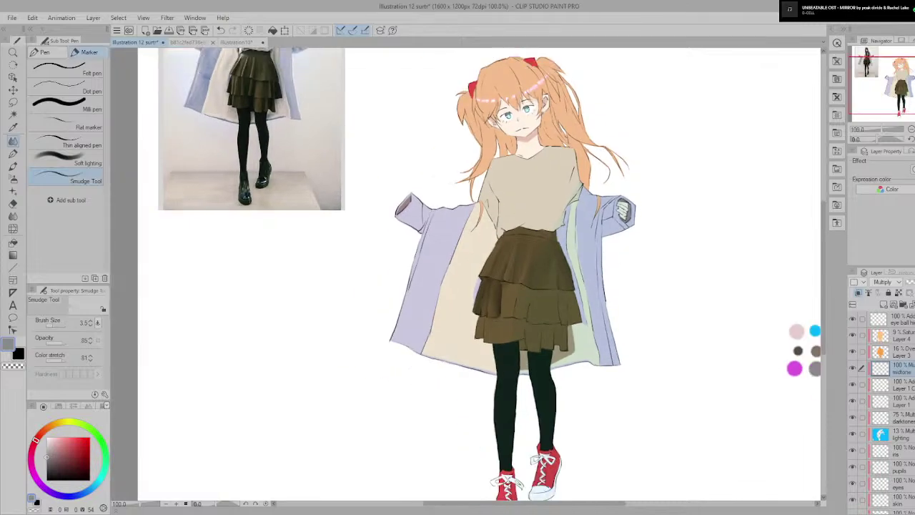
drag(392, 176, 443, 276)
scroll(438, 281, up, 1)
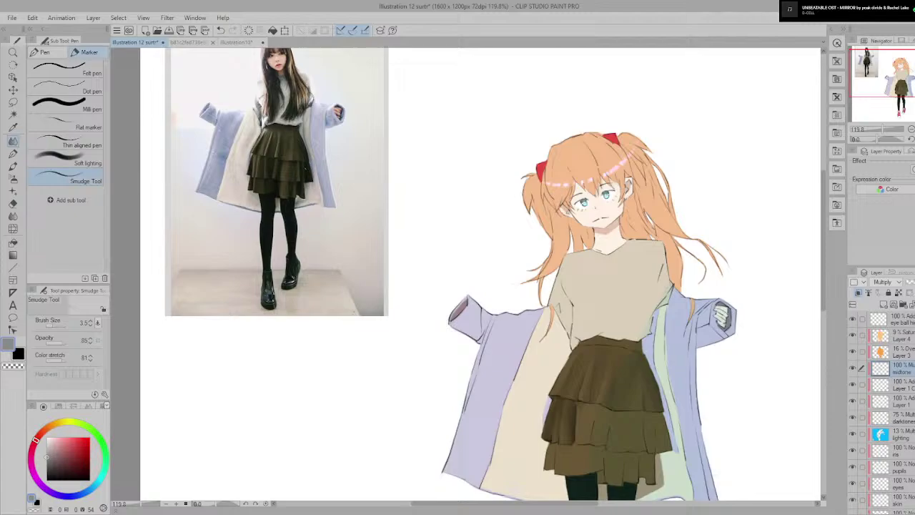
scroll(232, 145, up, 4)
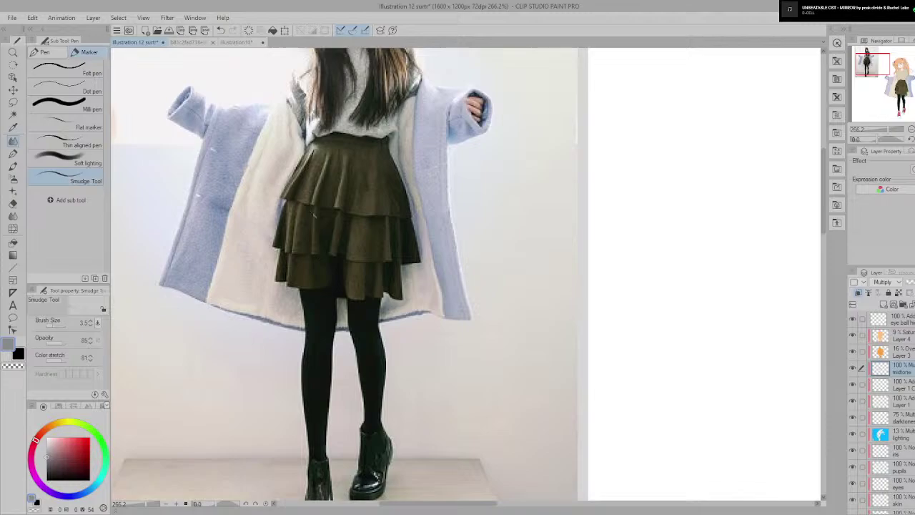
drag(529, 319, 390, 239)
scroll(286, 161, down, 5)
drag(704, 493, 408, 273)
Step: Paint a short narrow vertical shadow stroke with the Milli pen on the second tier, just right of the blended wide band
scroll(407, 272, up, 6)
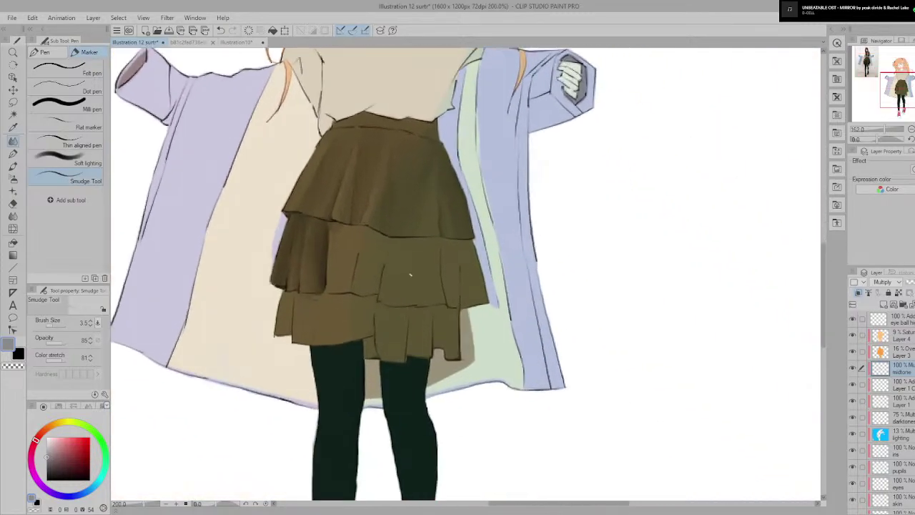
key(p)
key(p)
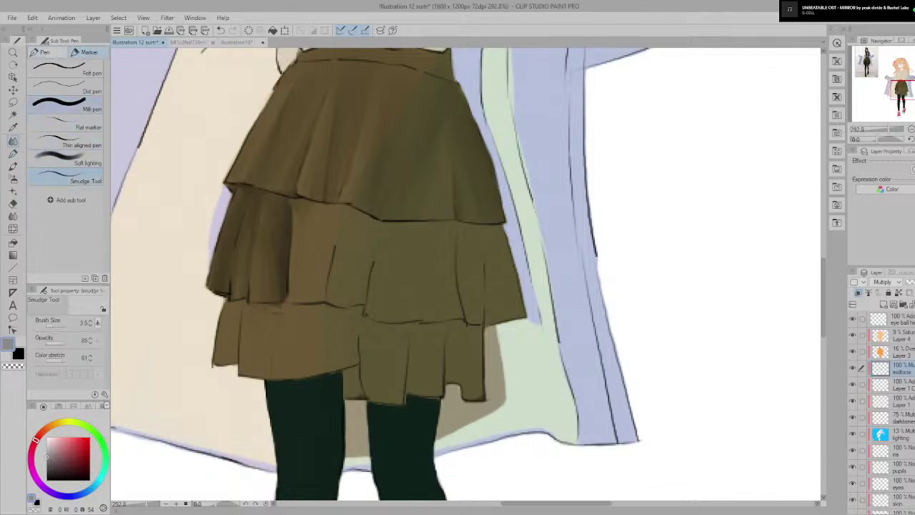
click(65, 105)
drag(307, 218, 309, 286)
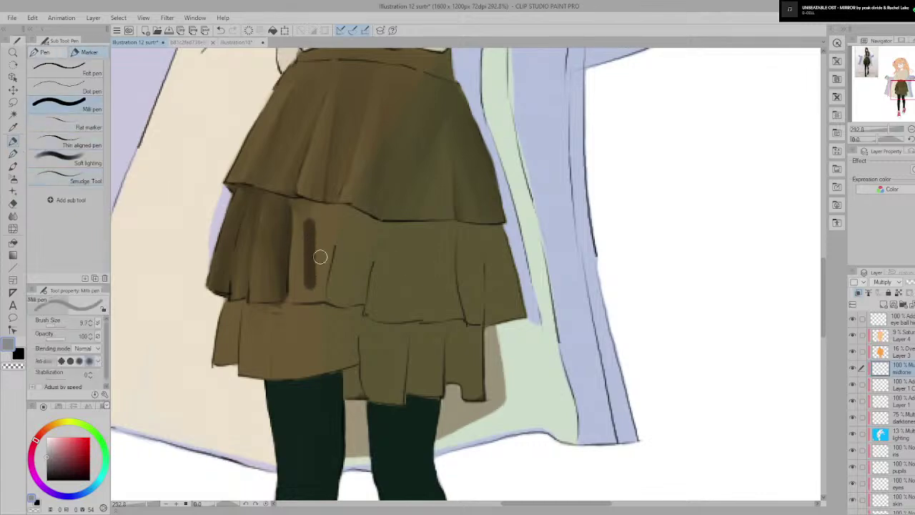
Step: Smudge the left side of the narrow shadow stroke towards the neighbouring wide band, from the seam down to the hem
key(p)
key(p)
click(66, 177)
drag(303, 246, 299, 289)
drag(305, 230, 302, 276)
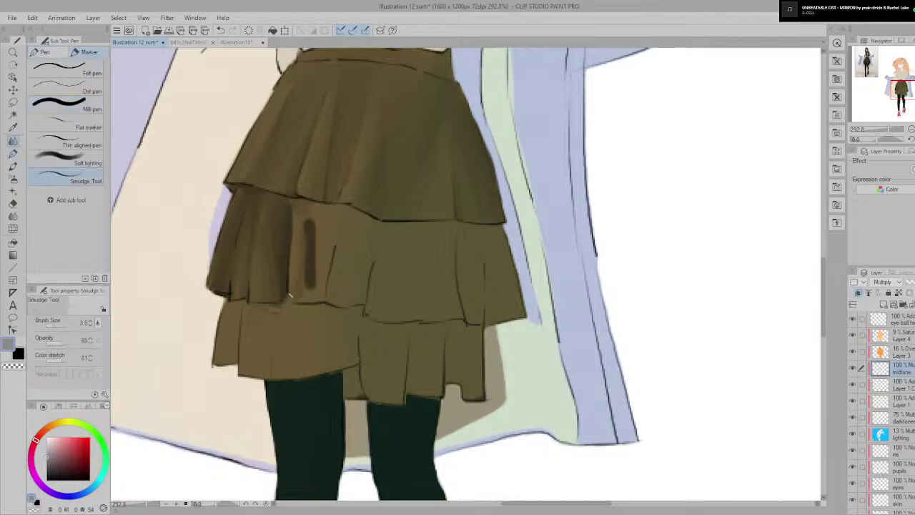
scroll(311, 304, up, 2)
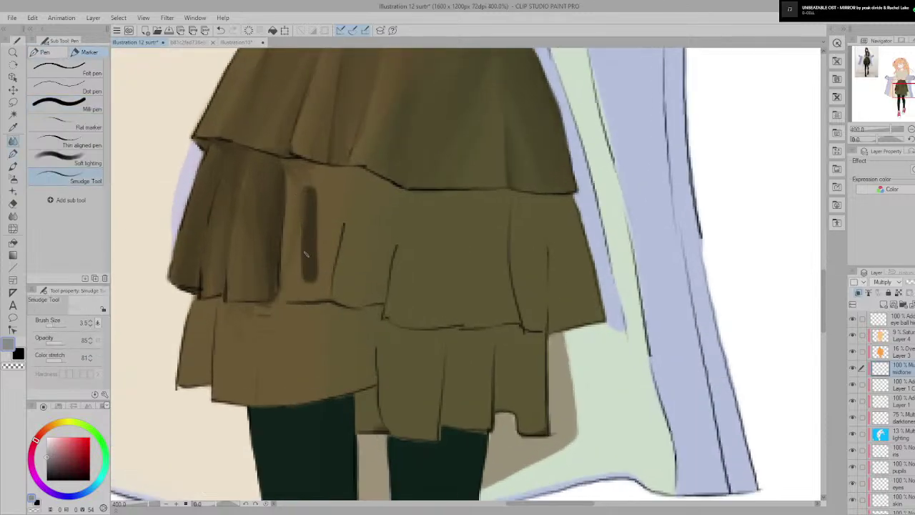
scroll(305, 253, up, 1)
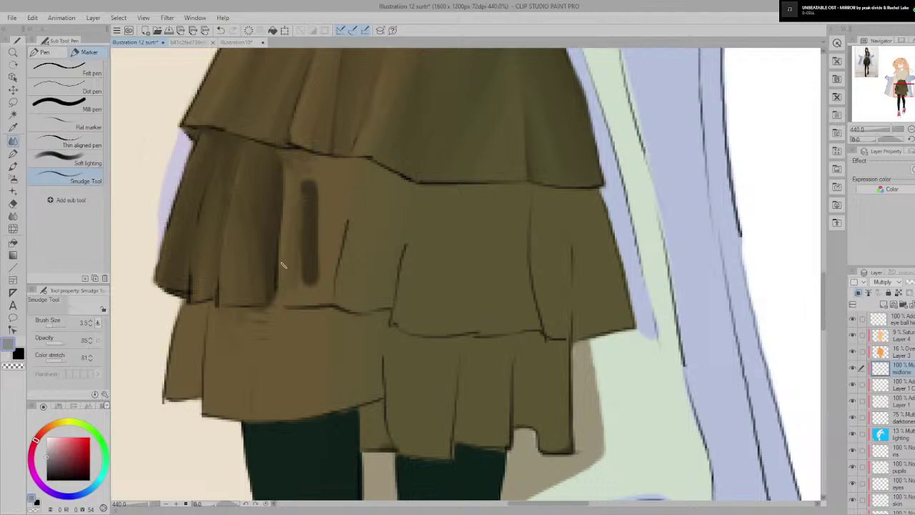
scroll(294, 251, up, 1)
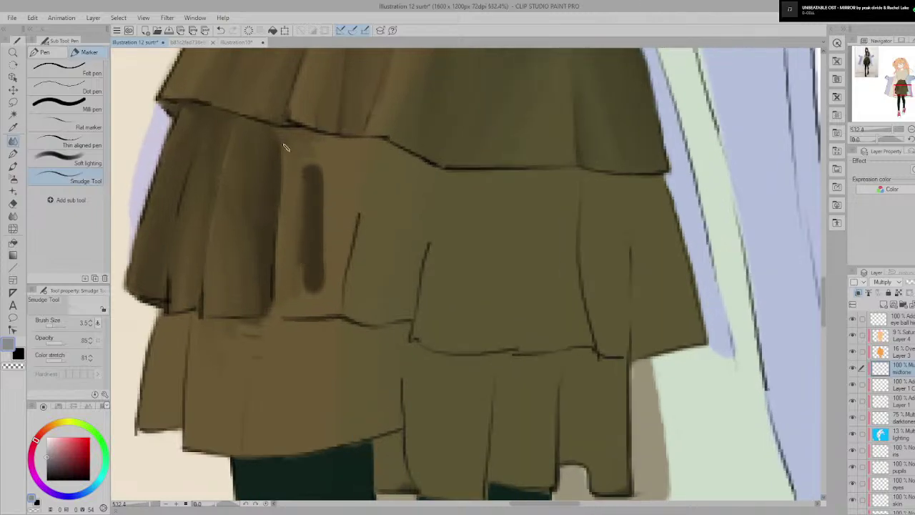
drag(302, 161, 290, 270)
drag(304, 228, 289, 307)
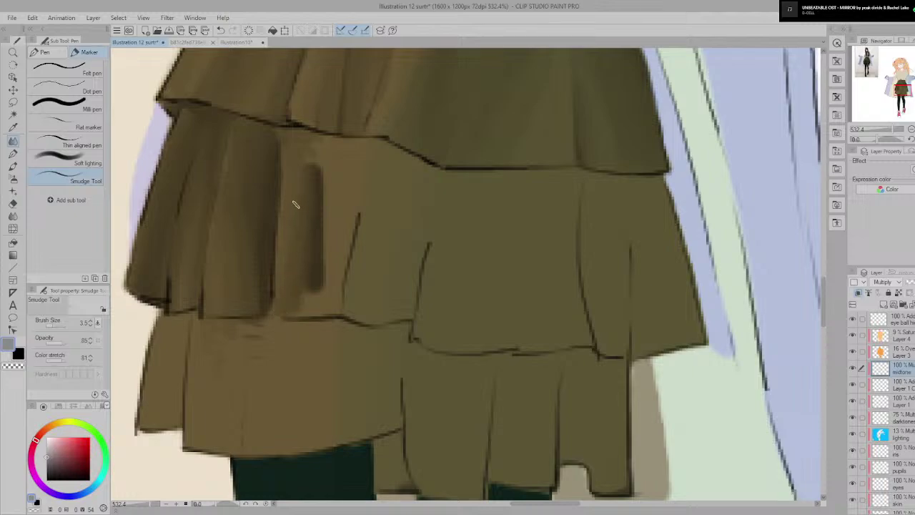
Step: Compare the second tier's newly blended folds on the whole figure with the skirt in the photo reference
scroll(303, 200, down, 7)
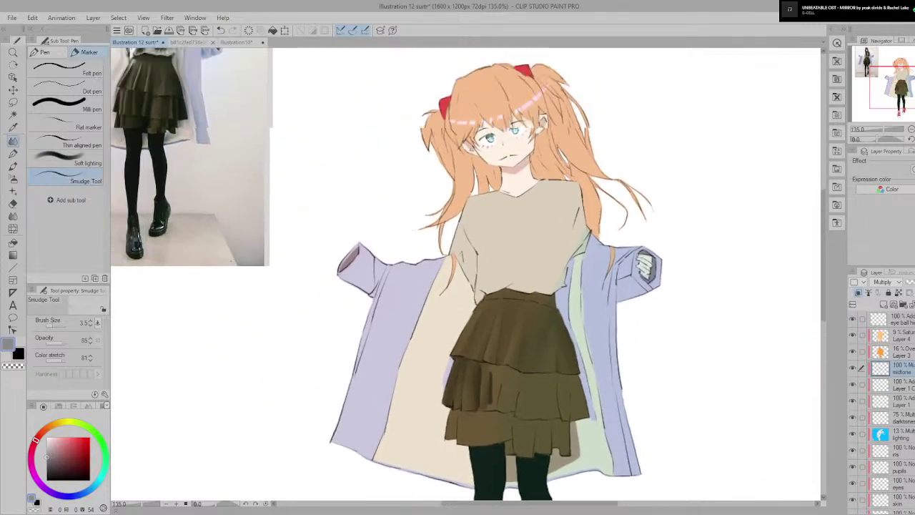
drag(464, 286, 500, 304)
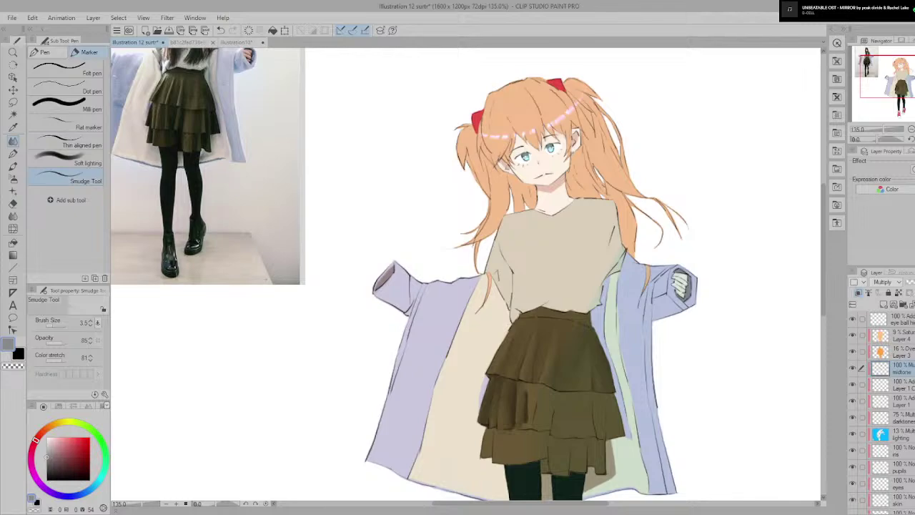
scroll(250, 224, up, 4)
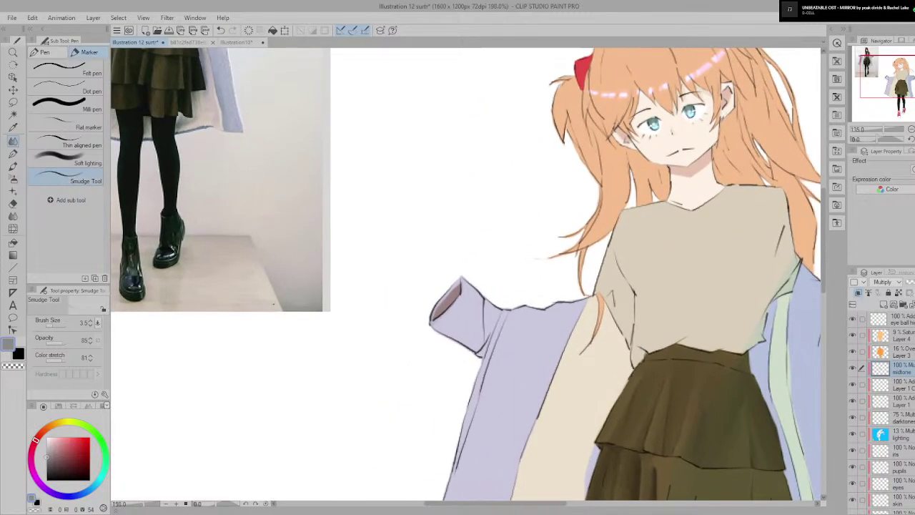
drag(121, 78, 208, 173)
scroll(436, 314, down, 5)
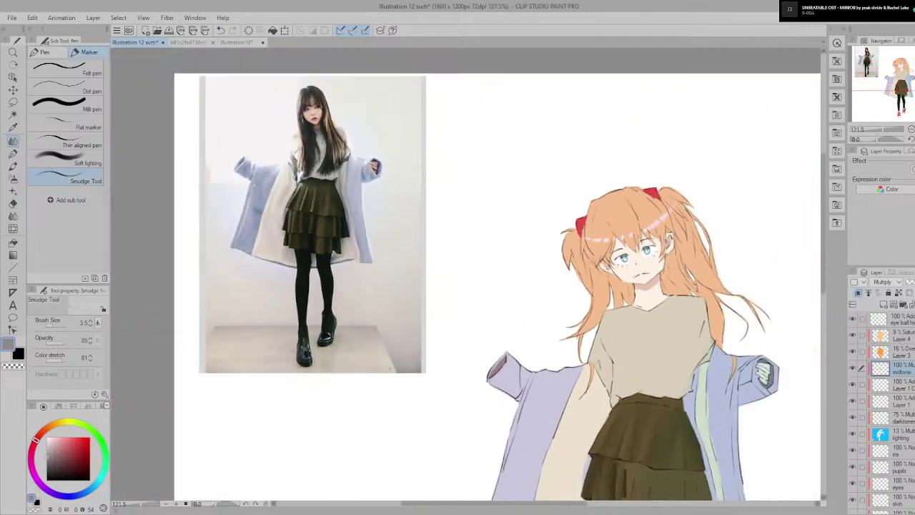
drag(436, 313, 375, 210)
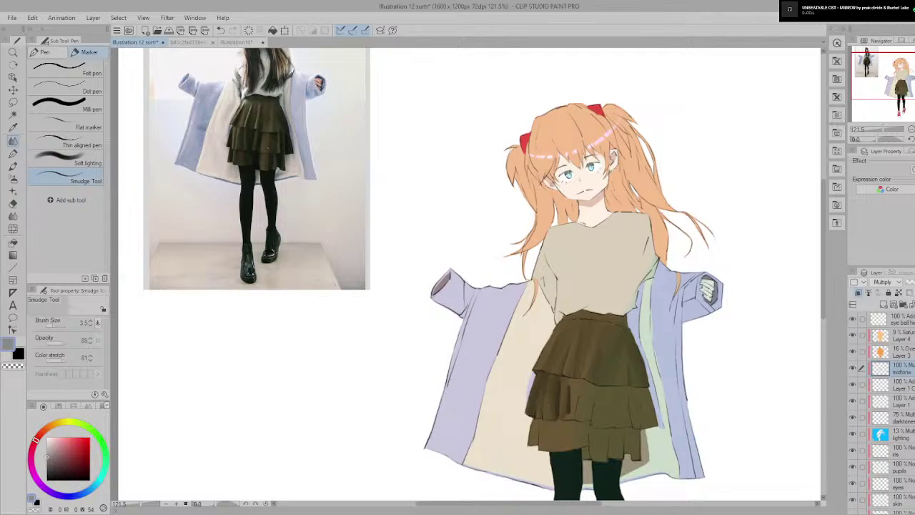
Step: Smudge the narrow shadow stroke on the second tier towards the neighbouring fold line, widening it beneath the seam into a tapering shadow
scroll(236, 158, up, 3)
scroll(401, 236, down, 1)
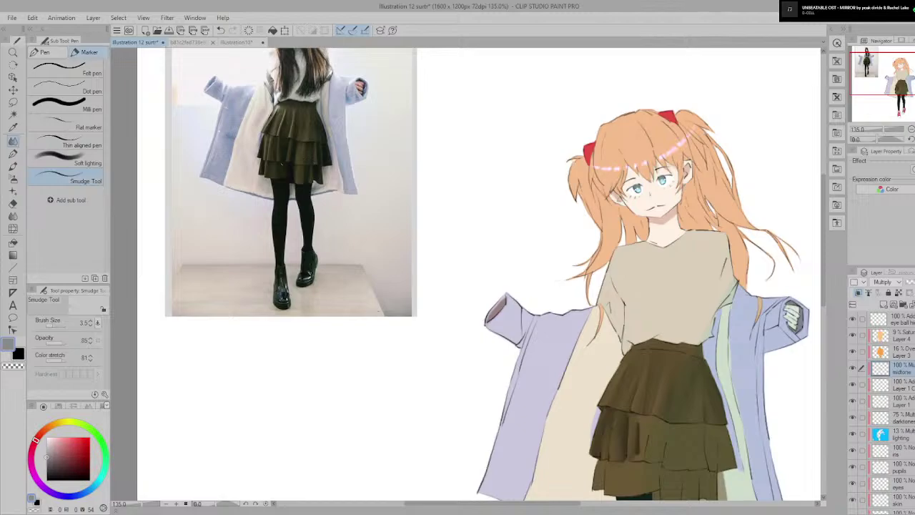
scroll(506, 266, up, 6)
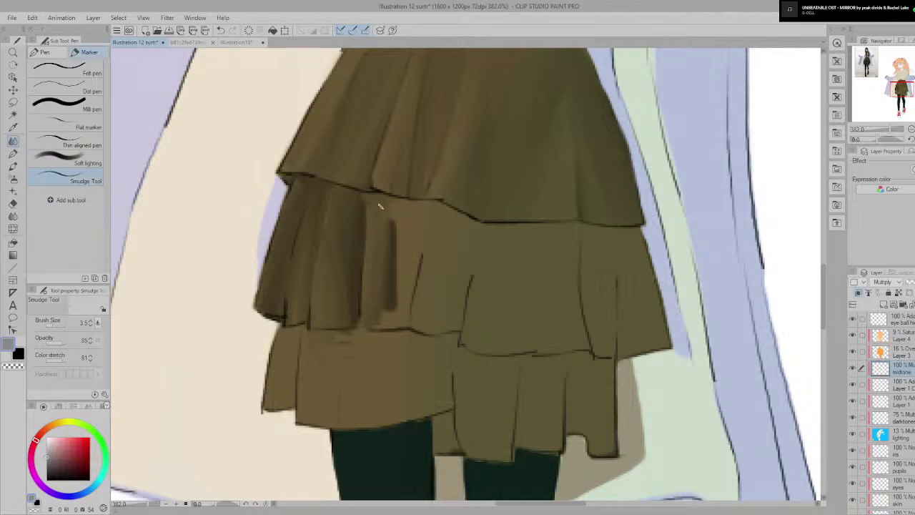
mouse_move(382, 213)
mouse_down()
mouse_move(396, 294)
mouse_move(384, 216)
mouse_move(391, 266)
mouse_move(381, 229)
mouse_move(393, 272)
mouse_move(395, 198)
mouse_move(396, 267)
mouse_move(410, 209)
mouse_move(394, 298)
mouse_move(420, 212)
mouse_up()
key(ctrl+z)
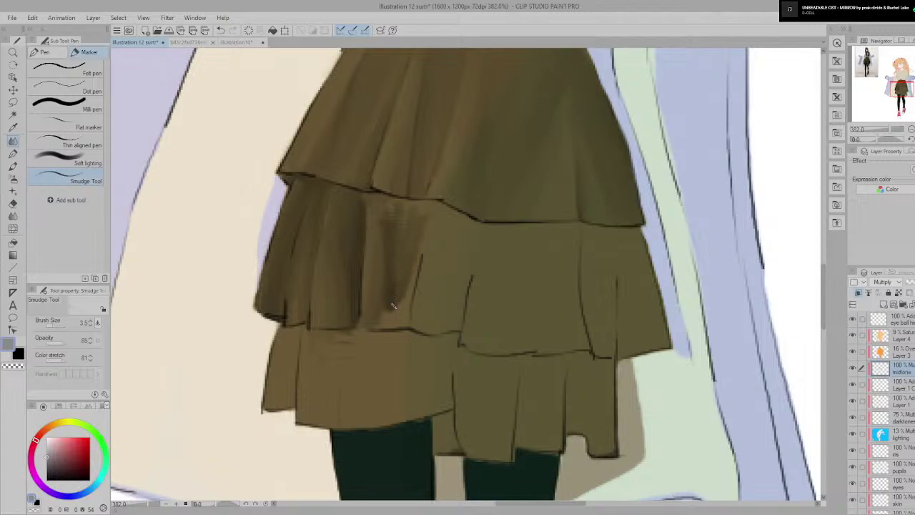
mouse_move(392, 305)
mouse_down()
mouse_move(421, 211)
mouse_move(391, 298)
mouse_move(408, 238)
mouse_move(404, 232)
mouse_move(394, 267)
mouse_move(404, 208)
mouse_move(399, 251)
mouse_move(389, 201)
mouse_up()
mouse_move(390, 233)
mouse_down()
mouse_move(406, 195)
mouse_move(401, 217)
mouse_move(402, 204)
mouse_move(424, 207)
mouse_move(411, 215)
mouse_move(420, 221)
mouse_move(424, 207)
mouse_move(396, 296)
mouse_move(429, 226)
mouse_up()
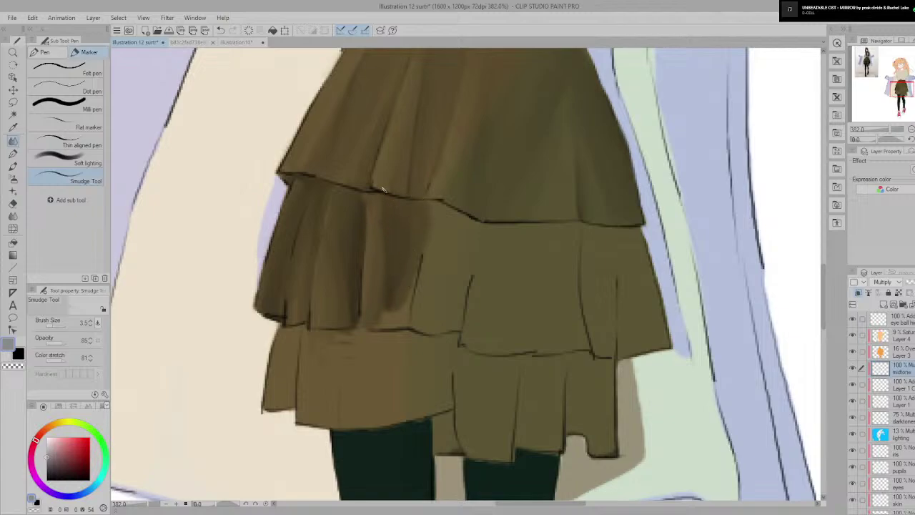
Step: Smudge the lower end of the second tier's tapering shadow down to and slightly past the hem, filling the fold
scroll(418, 226, down, 6)
drag(391, 167, 531, 336)
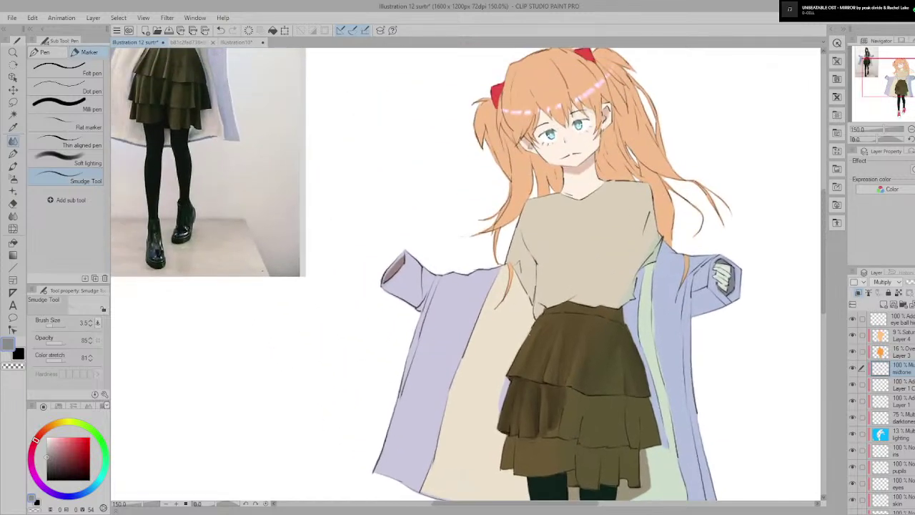
scroll(615, 429, up, 7)
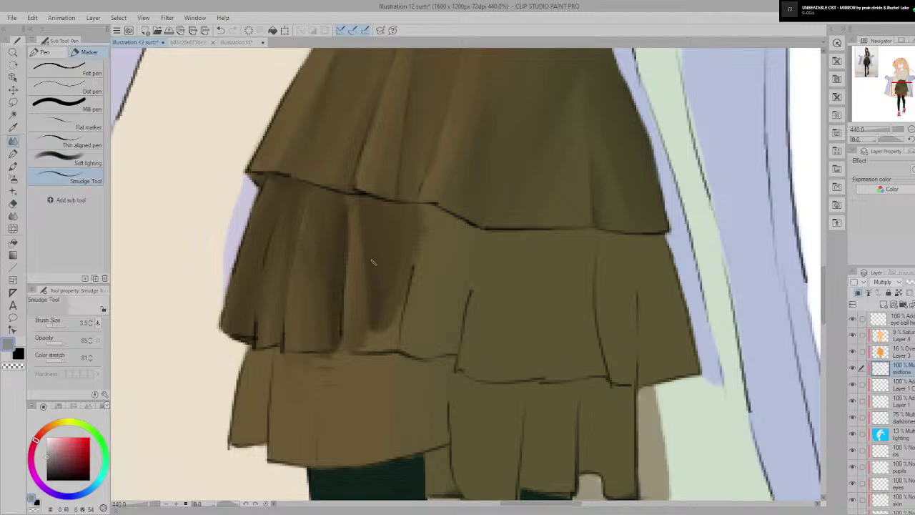
scroll(357, 215, down, 1)
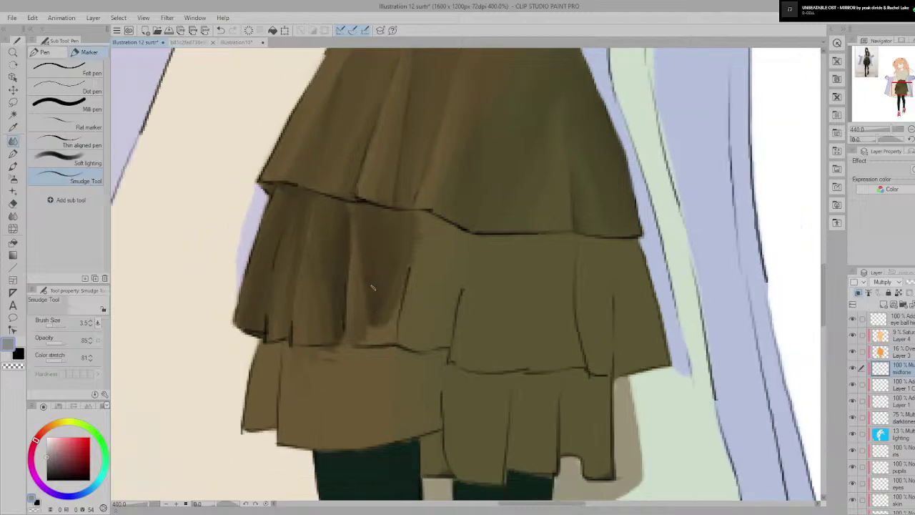
scroll(371, 288, down, 8)
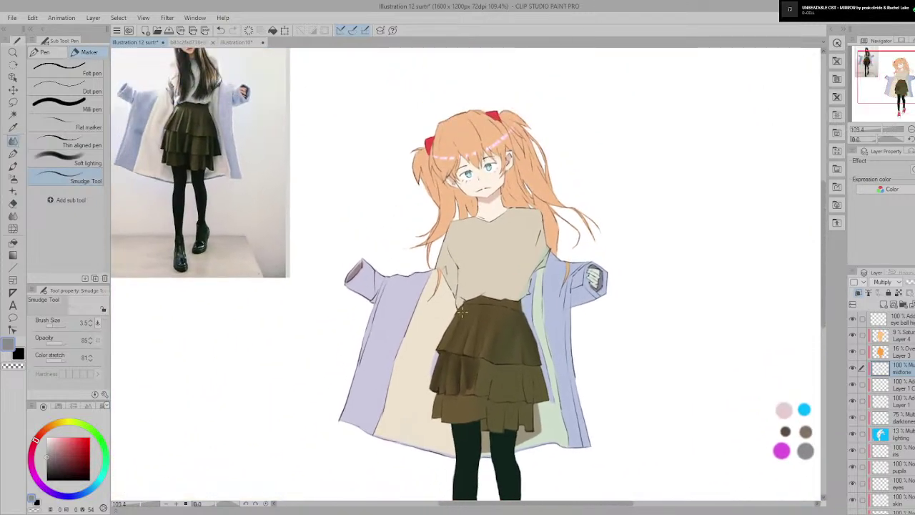
scroll(463, 313, up, 8)
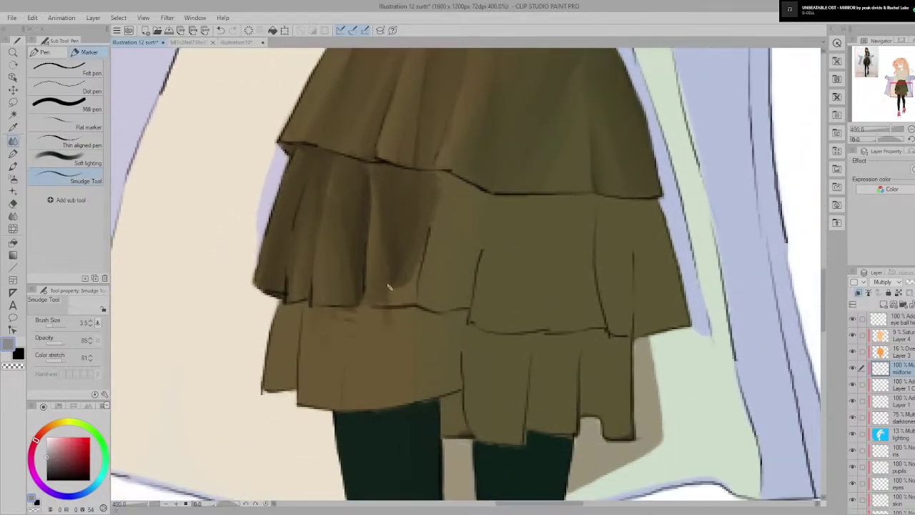
mouse_move(402, 283)
mouse_down()
mouse_move(413, 238)
mouse_move(393, 310)
mouse_up()
drag(401, 263, 385, 317)
drag(420, 237, 393, 317)
drag(384, 259, 381, 329)
key(ctrl+z)
mouse_move(382, 270)
mouse_down()
mouse_move(388, 317)
mouse_move(384, 264)
mouse_move(378, 291)
mouse_up()
Step: Examine the second tier's extended fold shadow up close and on the whole figure against the skirt in the photo reference
scroll(386, 330, down, 2)
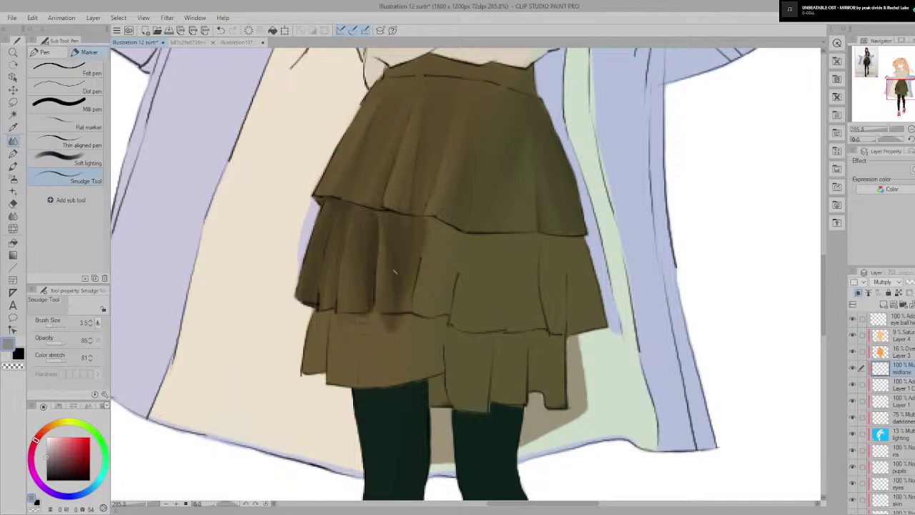
scroll(398, 281, down, 7)
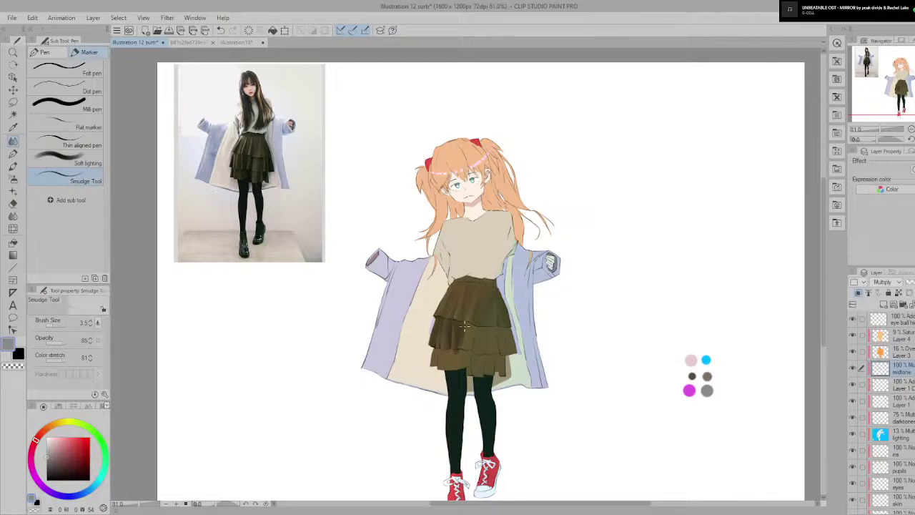
scroll(465, 325, up, 10)
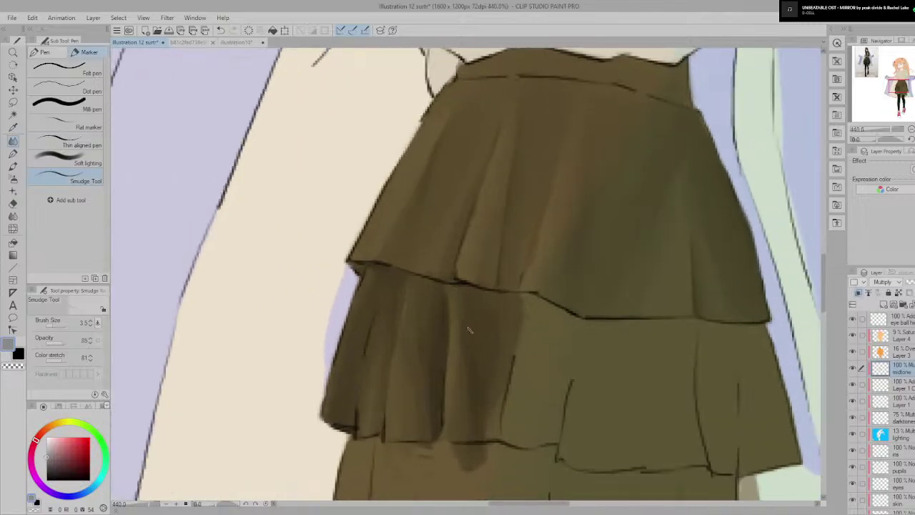
scroll(468, 329, down, 10)
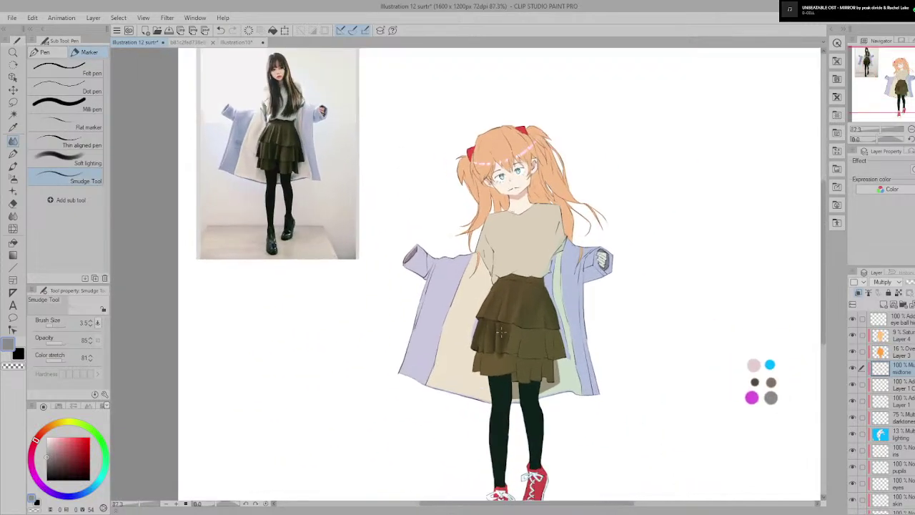
scroll(500, 332, up, 9)
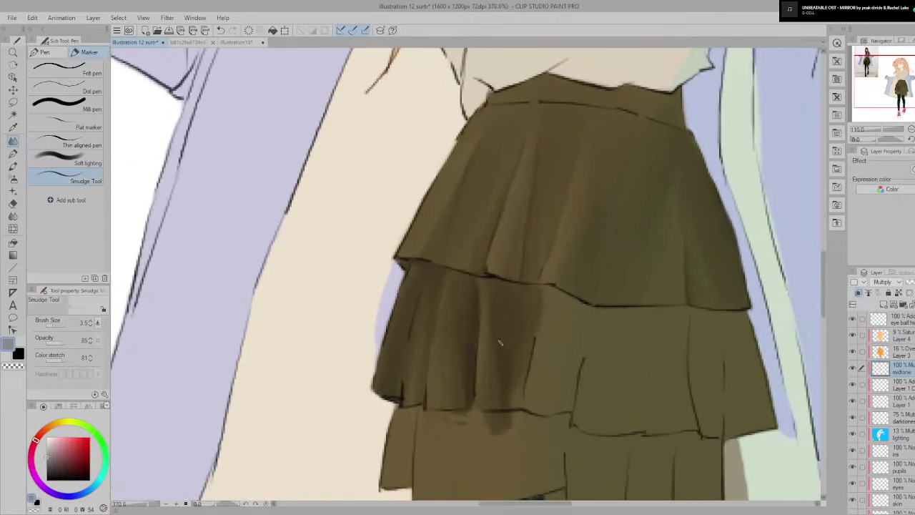
scroll(486, 332, up, 3)
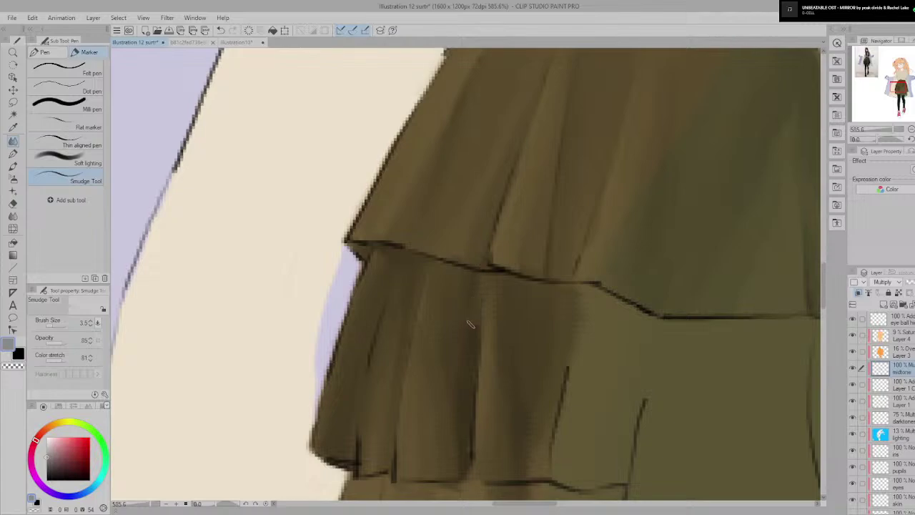
scroll(493, 314, down, 8)
scroll(494, 320, up, 2)
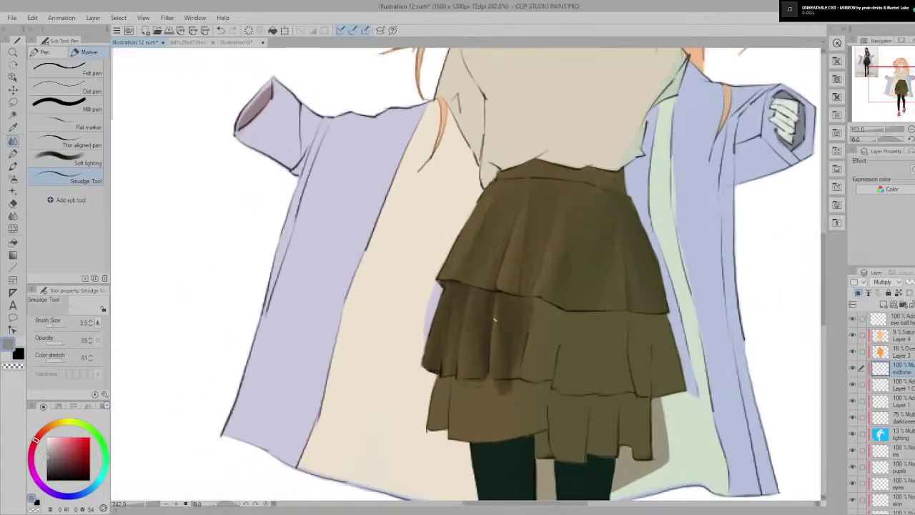
scroll(494, 320, up, 1)
scroll(503, 349, up, 4)
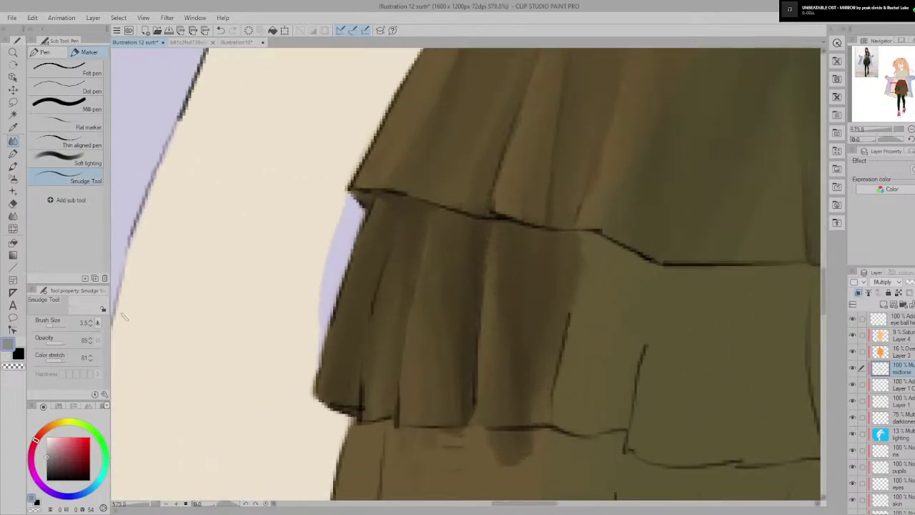
Step: Set the Smudge Tool's brush size to 2.0 for finer blending of the second tier's folds
click(51, 326)
key([)
key(])
key(])
scroll(489, 241, down, 5)
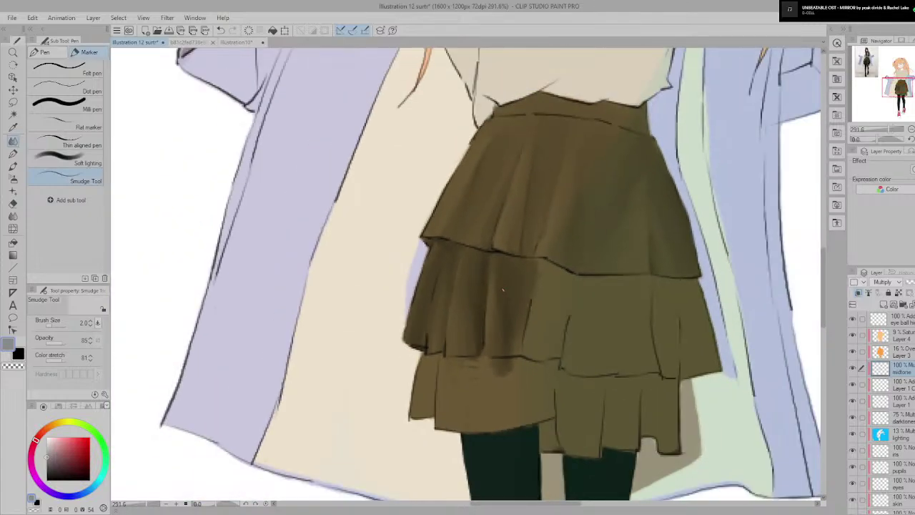
Step: Set the Smudge Tool's brush size to 5.8 and blend the dark fold shading on the skirt's middle tier
key(bracketleft)
scroll(483, 274, up, 5)
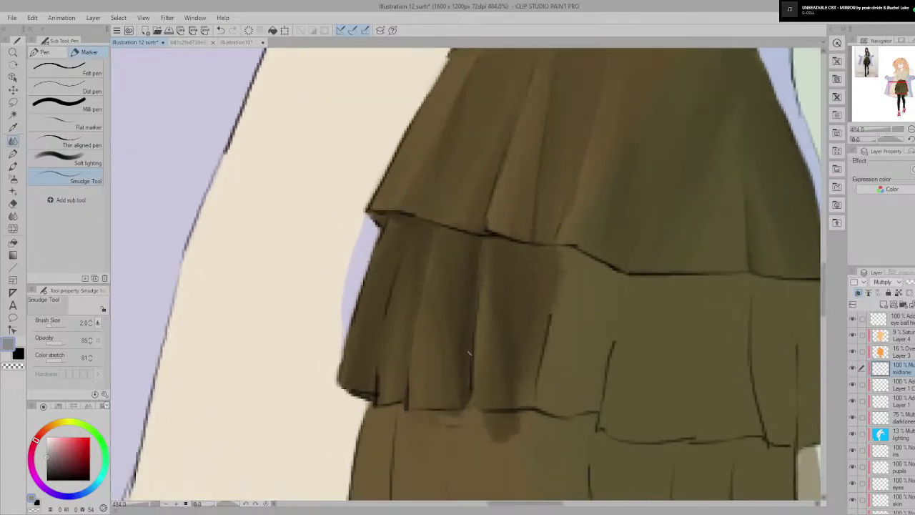
scroll(468, 353, down, 3)
scroll(474, 325, down, 5)
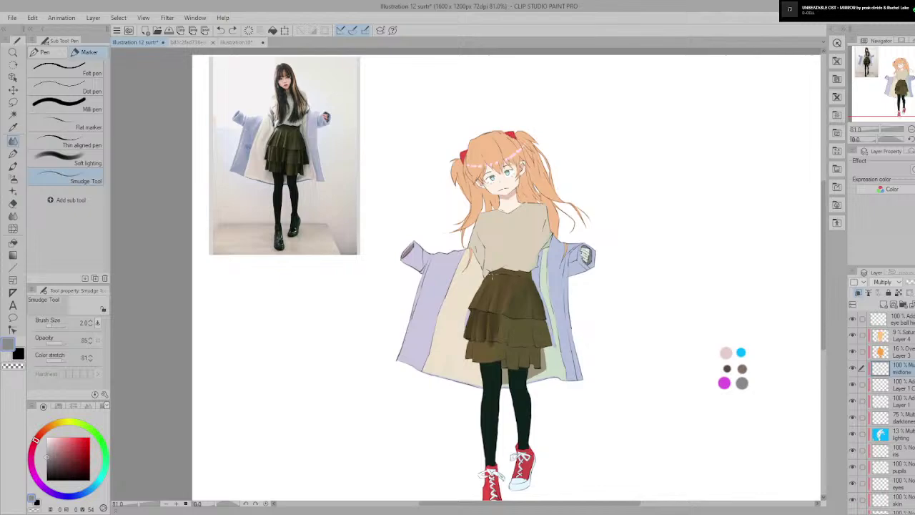
scroll(490, 275, up, 5)
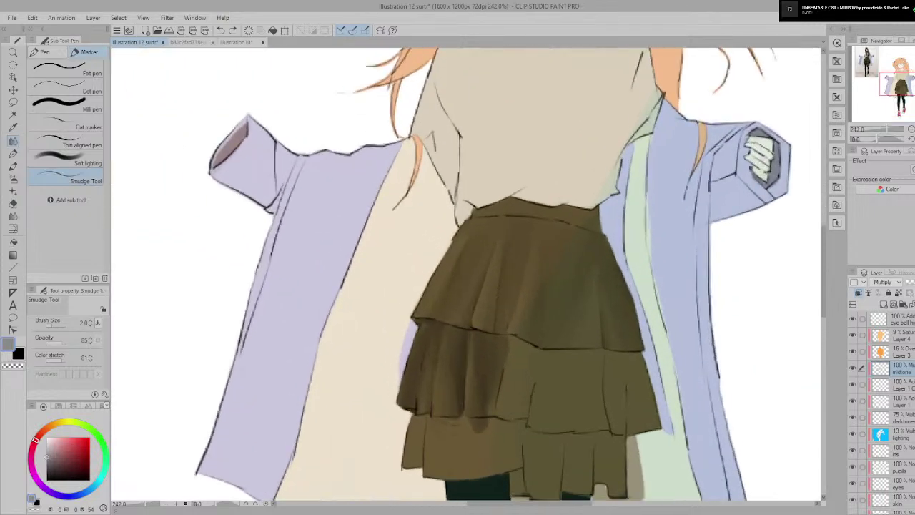
scroll(594, 369, down, 3)
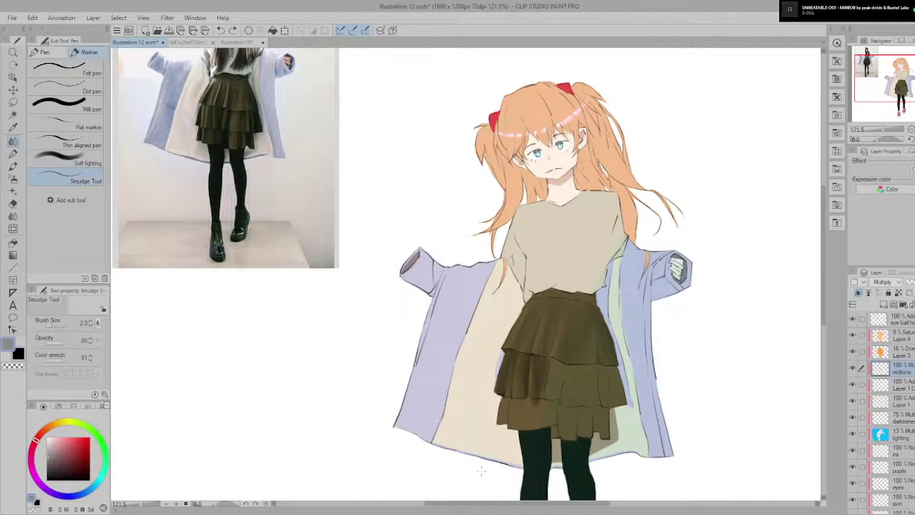
scroll(603, 400, up, 8)
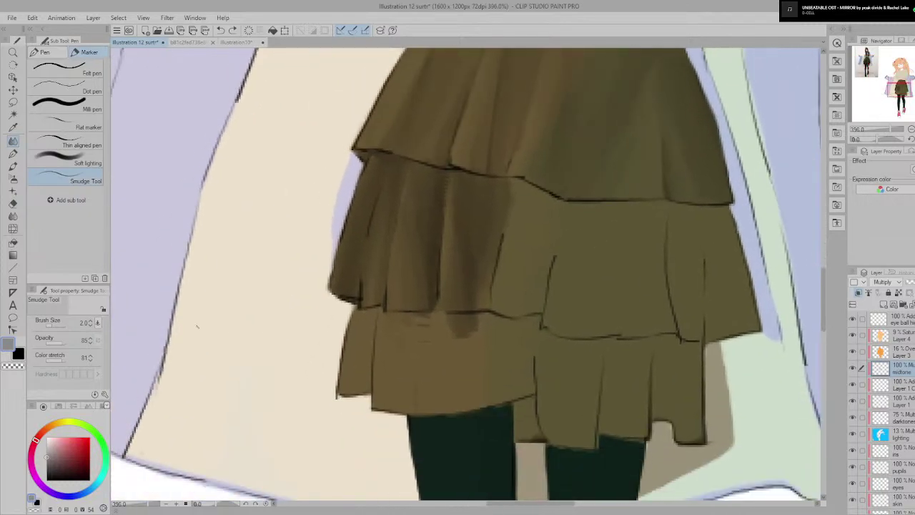
key(bracketright)
scroll(476, 299, down, 1)
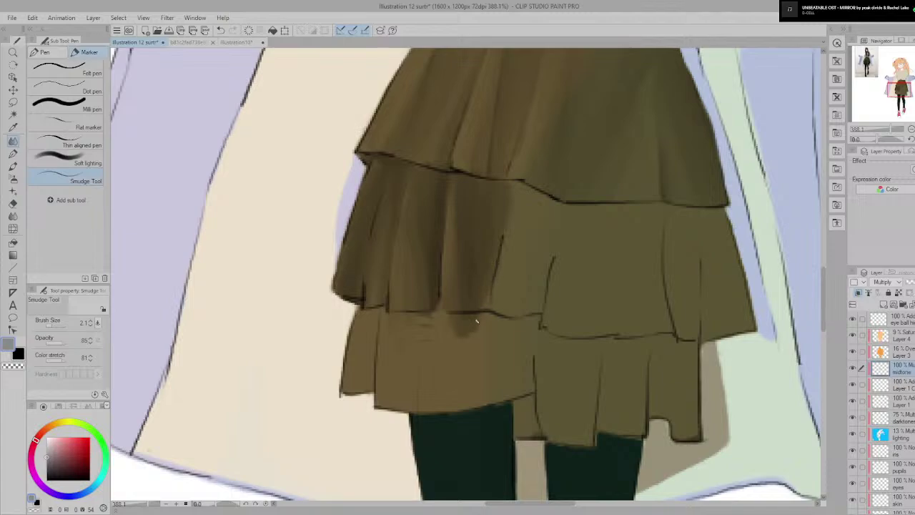
click(51, 325)
click(50, 326)
mouse_move(498, 203)
mouse_down()
mouse_move(471, 270)
mouse_move(475, 287)
mouse_up()
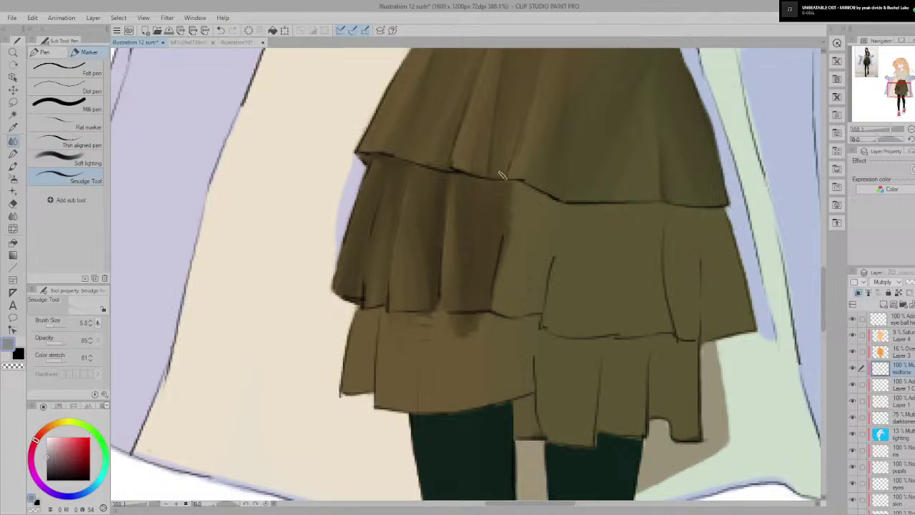
Step: Erase the shading that spills below the middle tier's hem onto the bottom tier, using the Rough eraser enlarged to 5.8
scroll(476, 258, down, 3)
scroll(476, 257, down, 4)
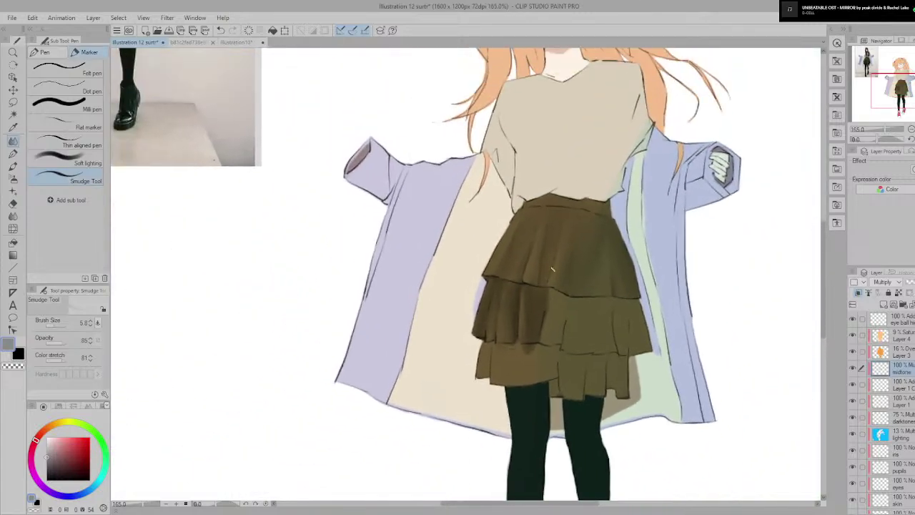
scroll(476, 257, up, 1)
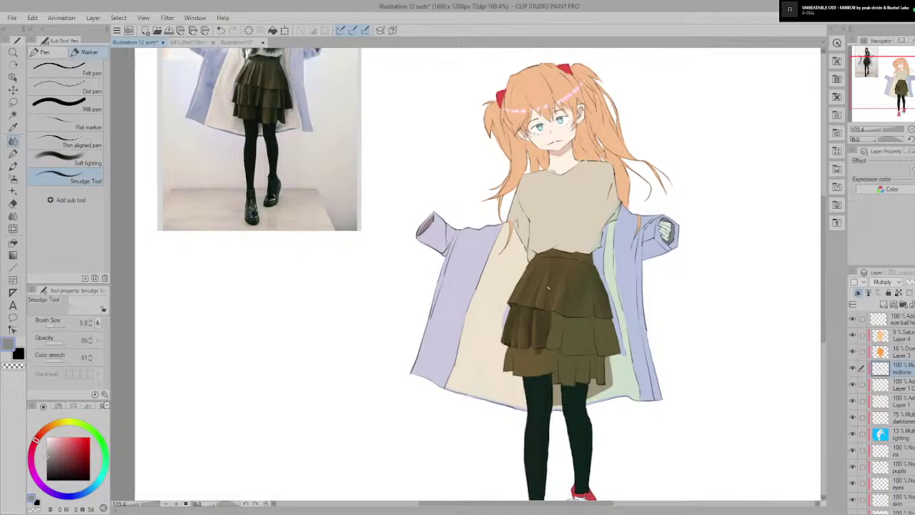
scroll(548, 288, up, 7)
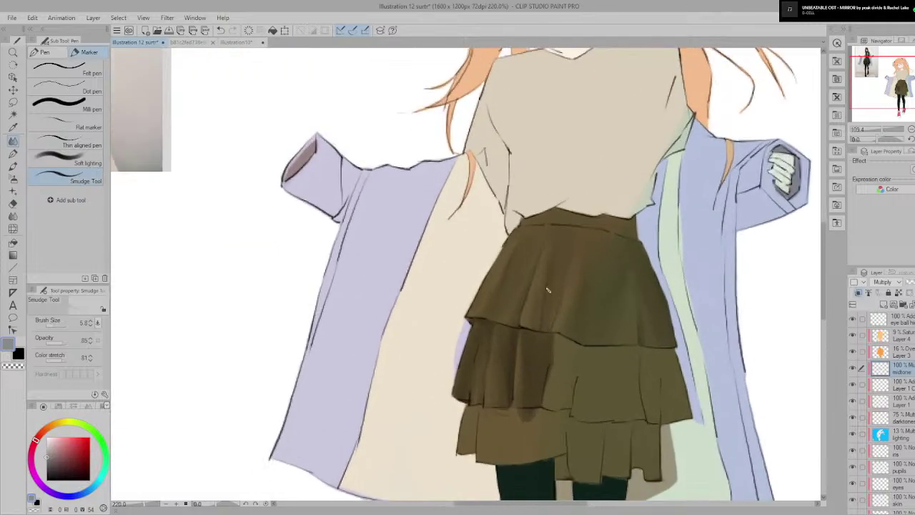
key(e)
scroll(556, 296, up, 2)
scroll(556, 296, down, 3)
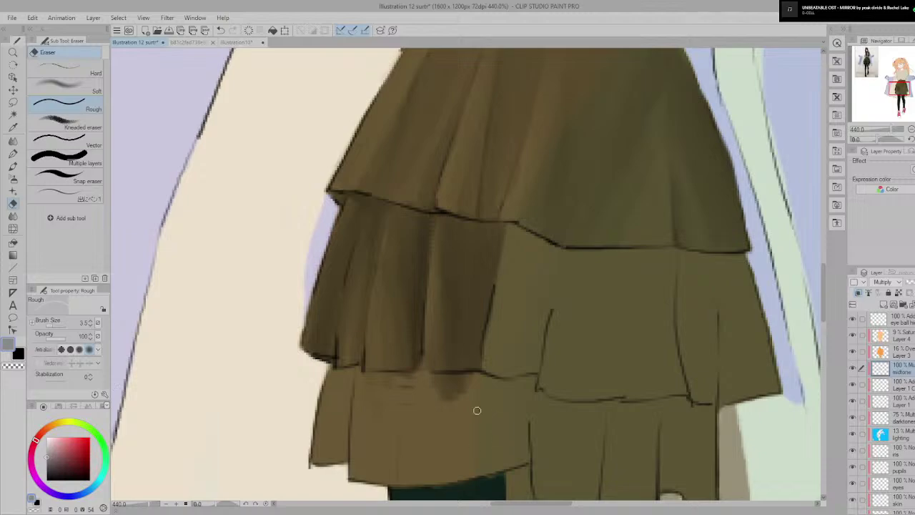
drag(447, 391, 461, 386)
key(bracketright)
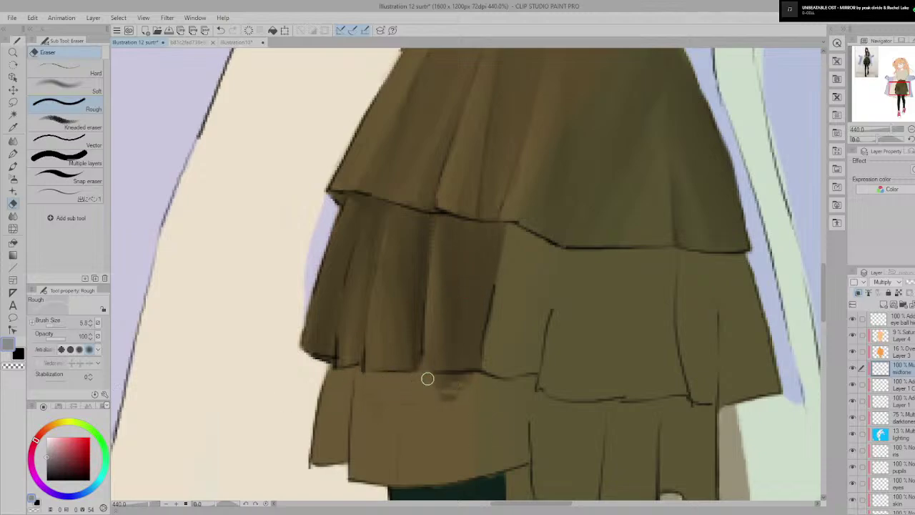
mouse_move(437, 394)
mouse_down()
mouse_move(471, 381)
mouse_move(402, 386)
mouse_up()
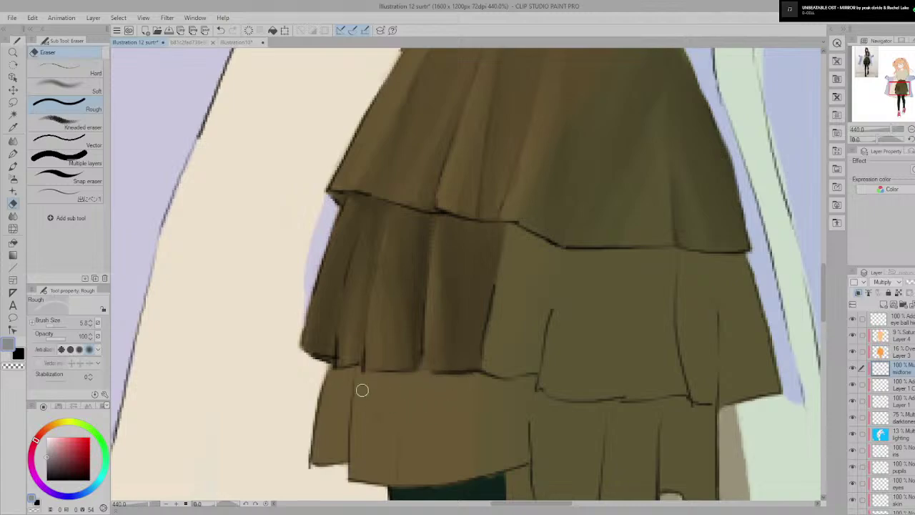
scroll(439, 404, down, 1)
scroll(443, 413, down, 3)
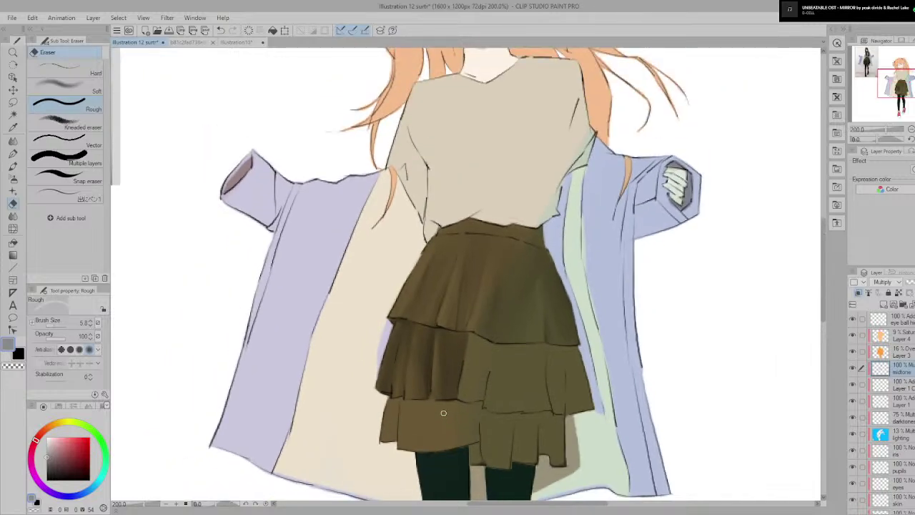
Step: Paint a short dark fold shadow with the Milli pen along the central crease line of the skirt's middle tier
scroll(447, 399, up, 3)
key(p)
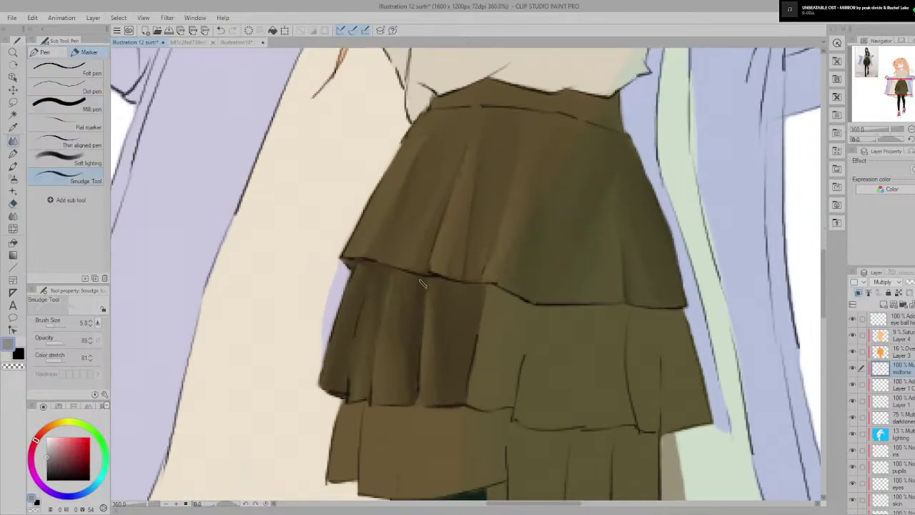
scroll(408, 367, down, 3)
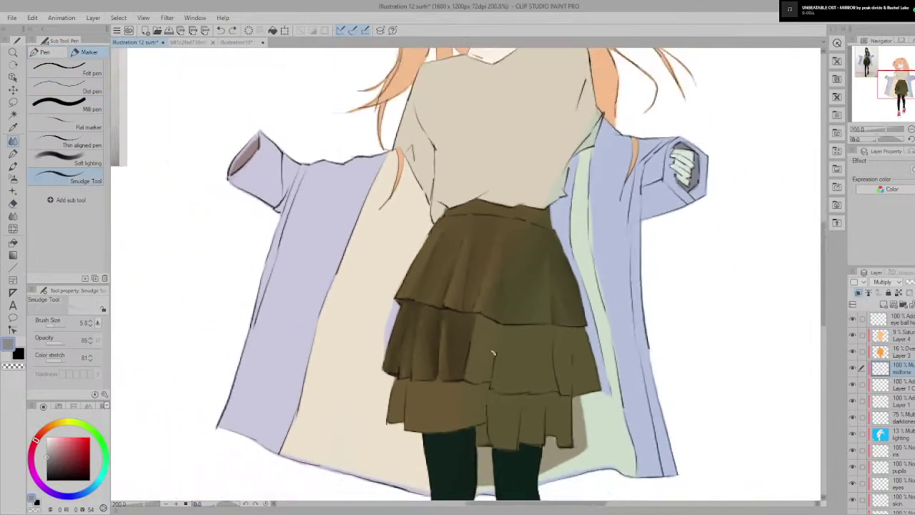
scroll(492, 353, up, 5)
scroll(344, 349, down, 8)
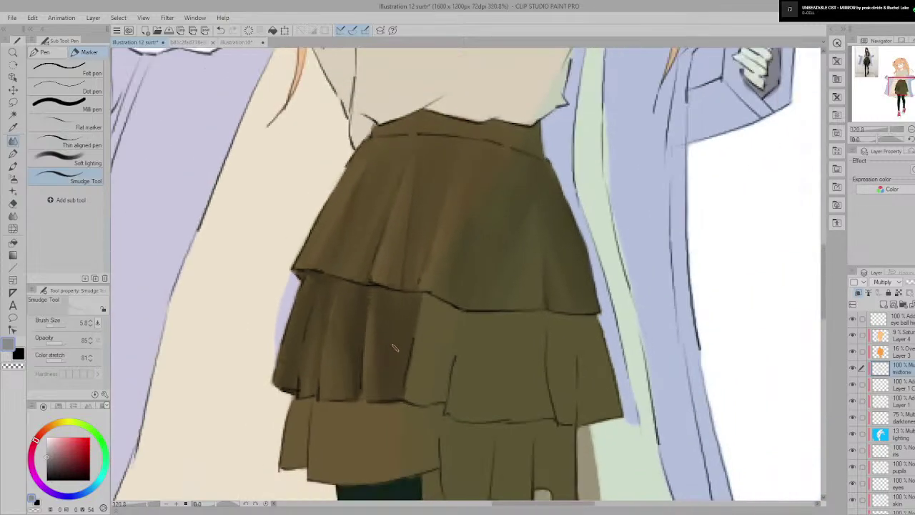
drag(434, 364, 532, 321)
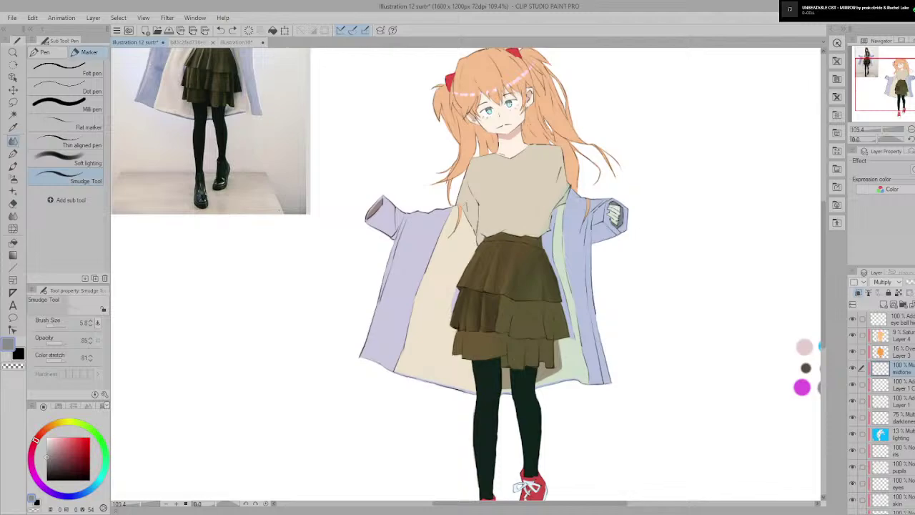
click(72, 105)
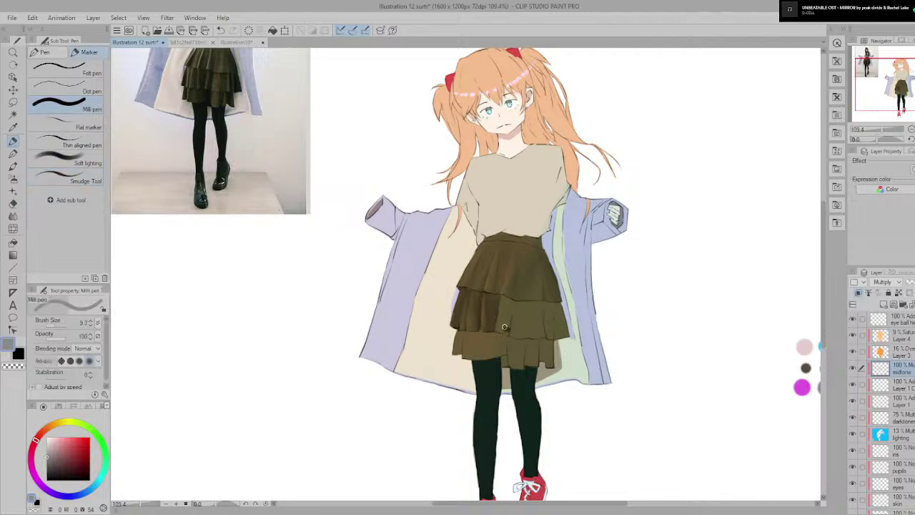
drag(506, 329, 512, 312)
scroll(513, 325, up, 5)
Step: Smudge the new fold shadow upward toward the top tier's hem
key(p)
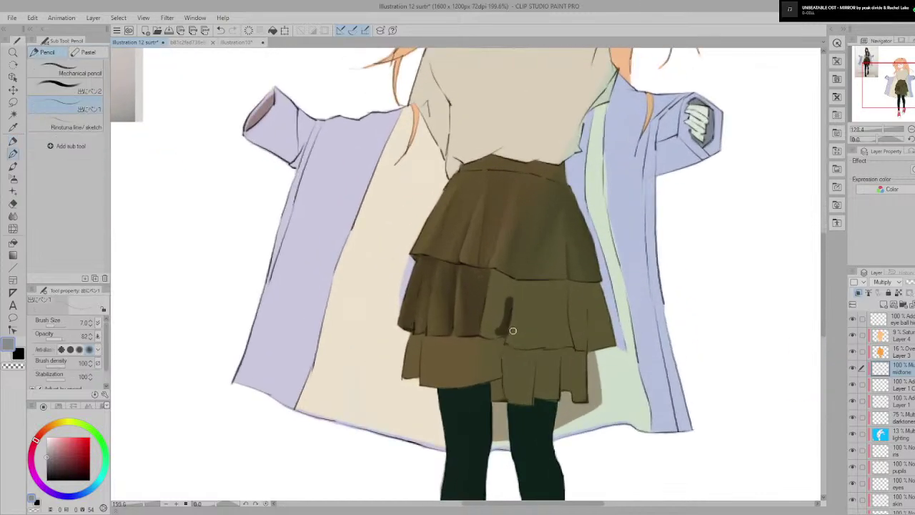
key(p)
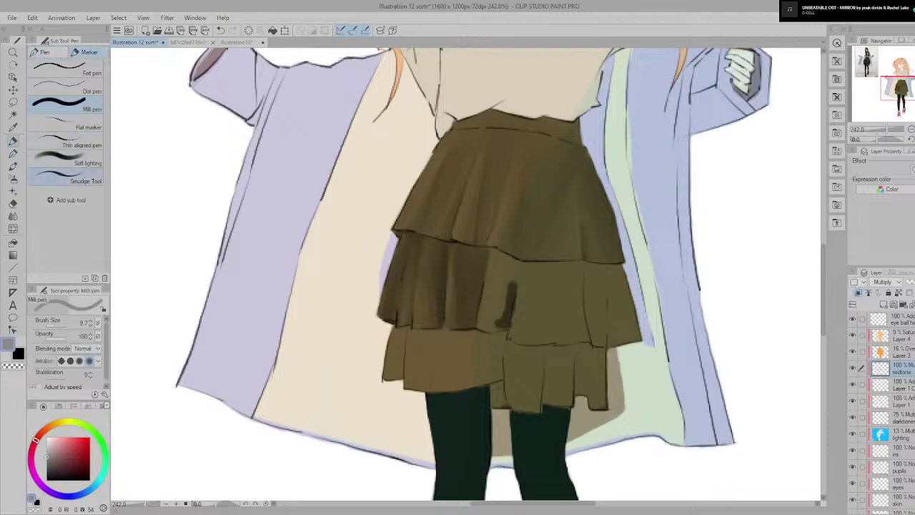
scroll(287, 211, up, 4)
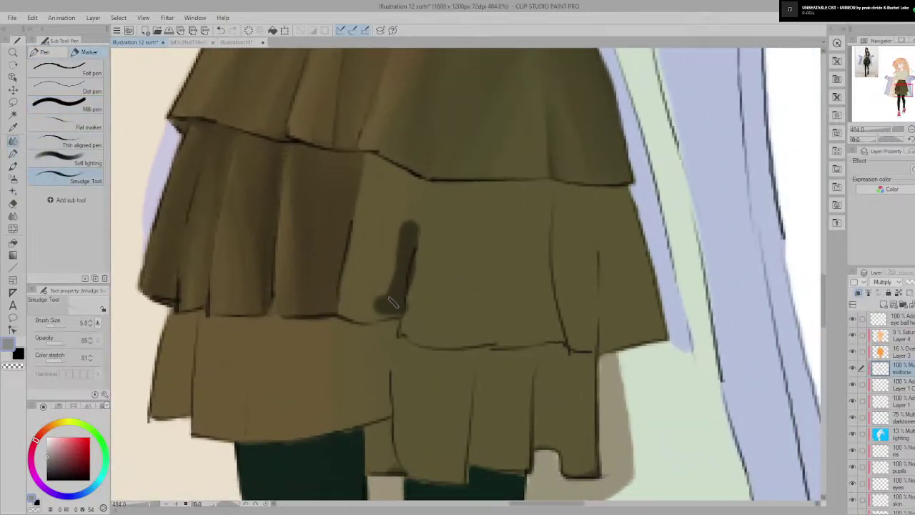
drag(391, 293, 418, 204)
drag(406, 255, 412, 187)
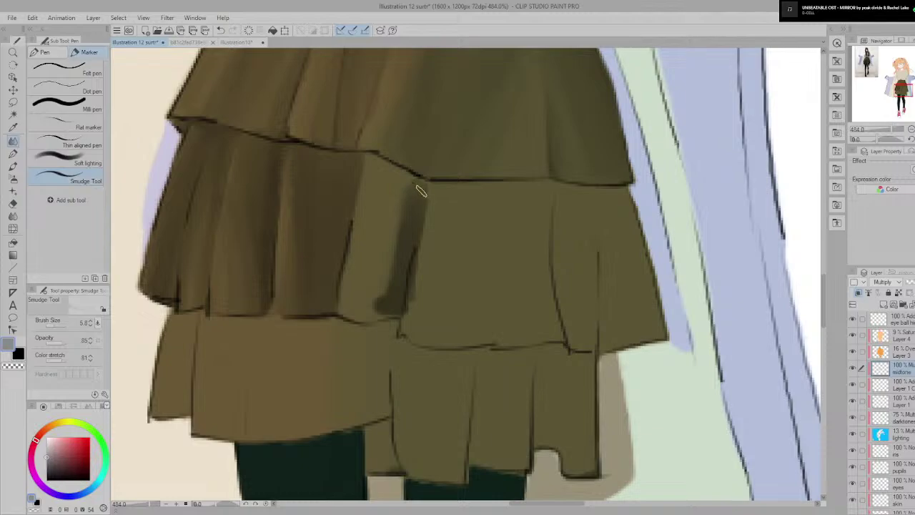
scroll(427, 183, down, 8)
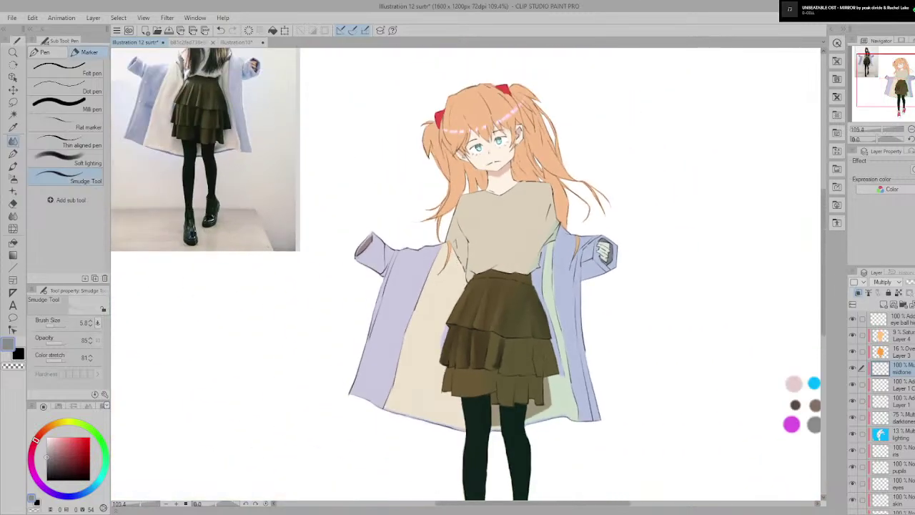
Step: Soften the central fold shadow into the middle tier with the Smudge Tool and pull shading down onto the bottom tier
scroll(455, 268, up, 7)
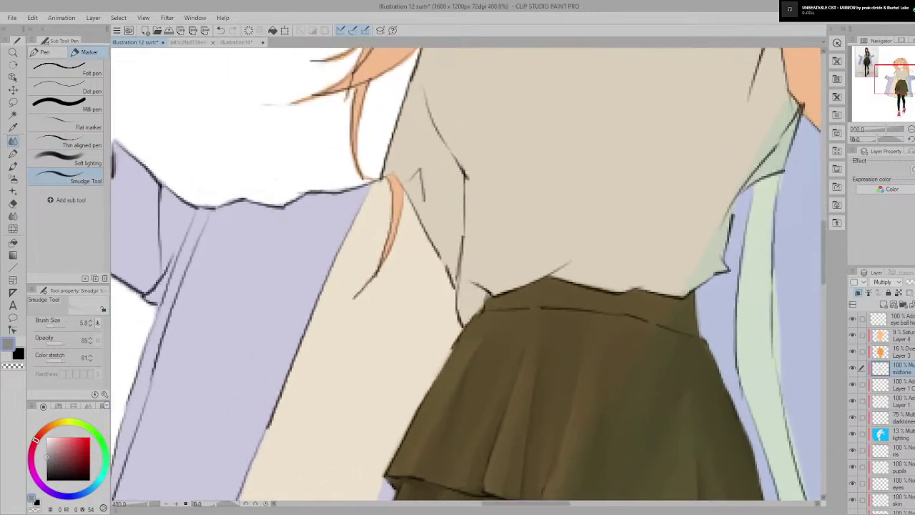
mouse_move(565, 436)
mouse_down()
mouse_move(353, 179)
mouse_move(353, 120)
mouse_up()
drag(346, 320, 360, 277)
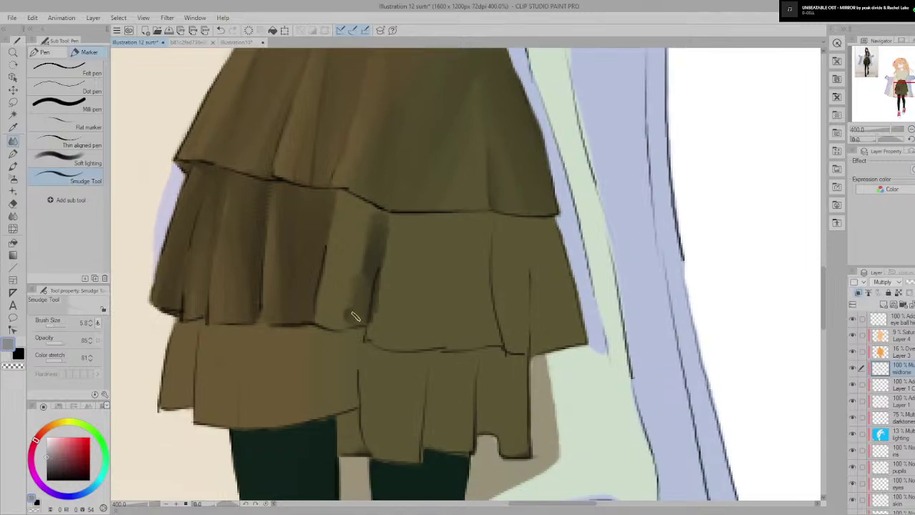
drag(360, 312, 367, 206)
drag(360, 252, 369, 211)
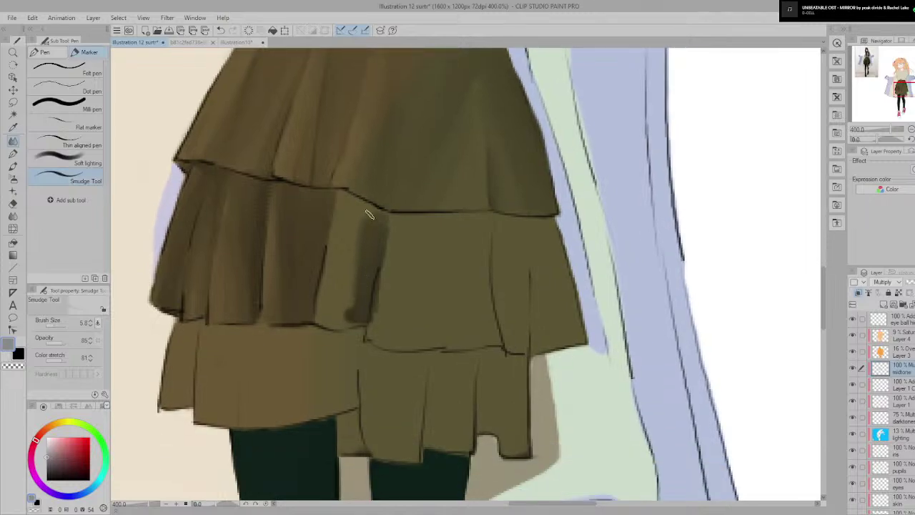
drag(356, 294, 372, 228)
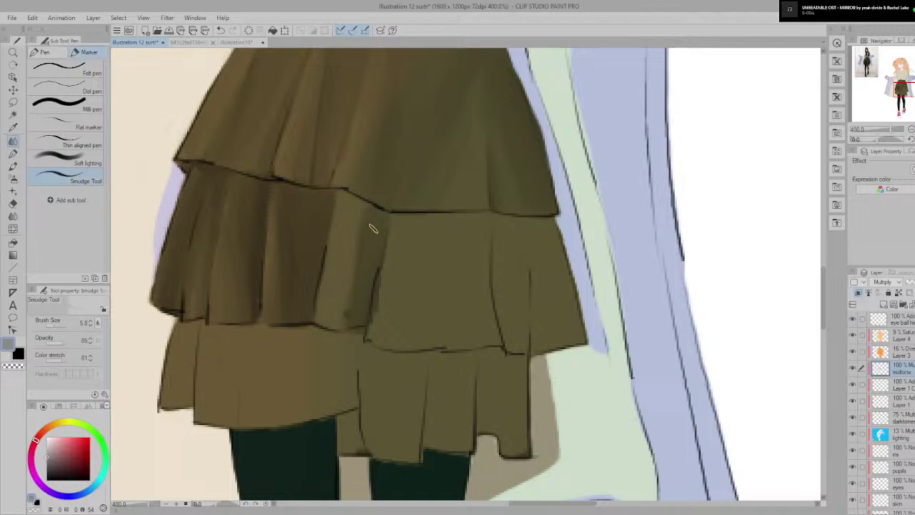
drag(345, 337, 344, 375)
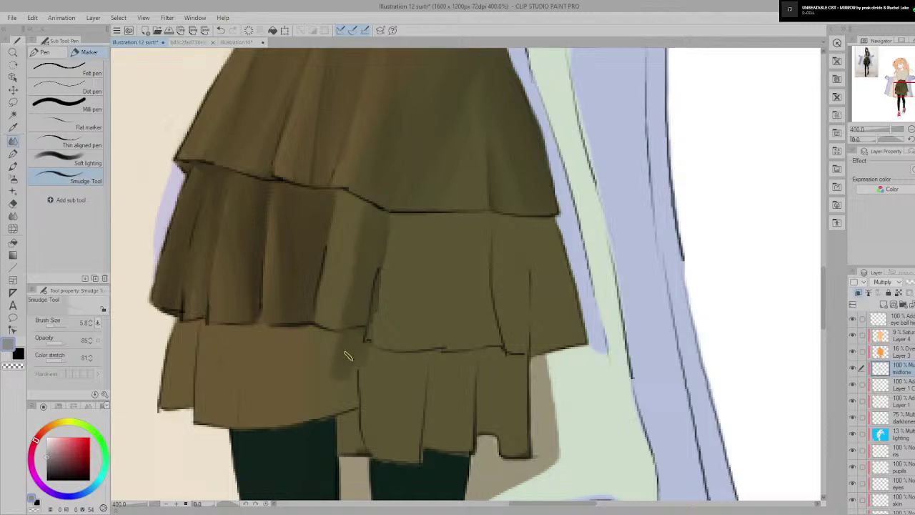
Step: Examine the folds and shadows of the tiered skirt in the reference photo
scroll(411, 316, down, 3)
drag(159, 82, 364, 219)
scroll(364, 218, up, 1)
scroll(363, 218, up, 1)
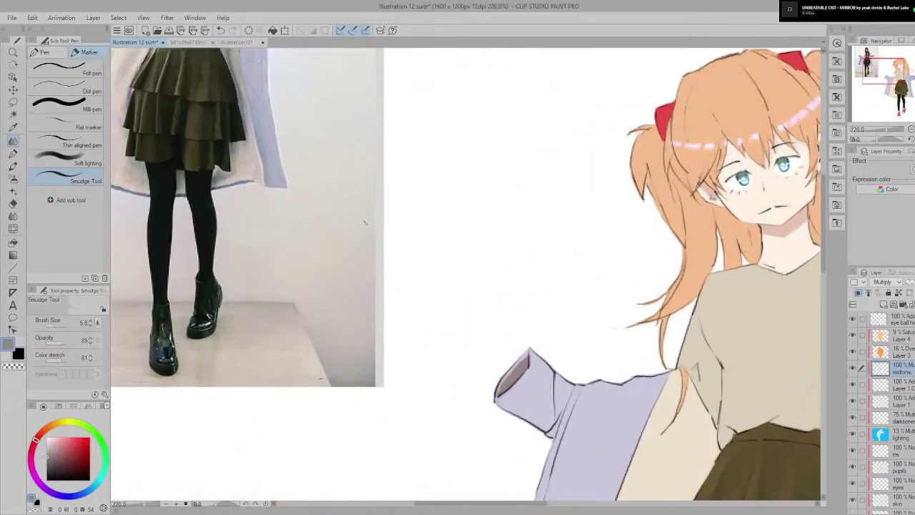
drag(320, 377, 169, 240)
drag(669, 450, 496, 276)
Step: Smudge shadow along the underside of the top tier's hem over the lighter central fold, undoing the last two strokes
scroll(493, 276, up, 3)
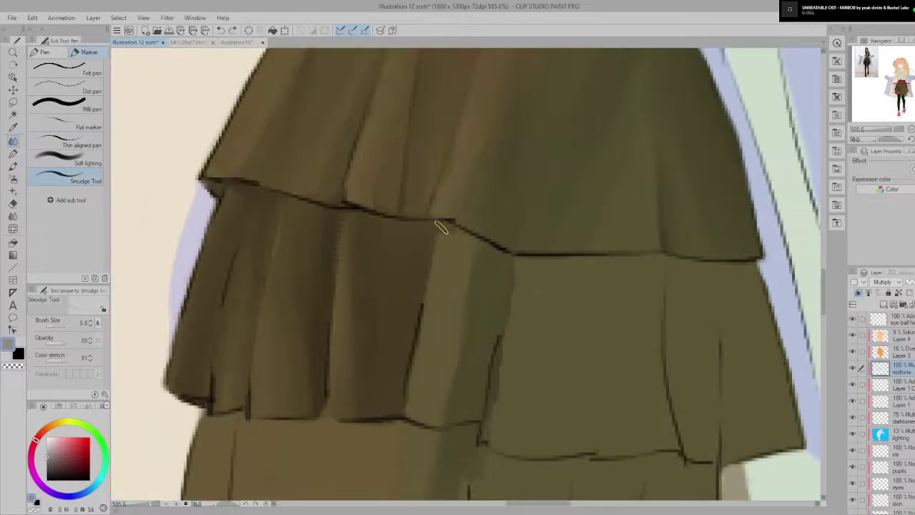
mouse_move(443, 226)
mouse_down()
mouse_move(473, 244)
mouse_move(430, 229)
mouse_move(451, 228)
mouse_move(489, 269)
mouse_move(454, 244)
mouse_move(474, 253)
mouse_move(461, 234)
mouse_move(506, 264)
mouse_up()
key(ctrl+z)
key(ctrl+z)
scroll(493, 258, down, 3)
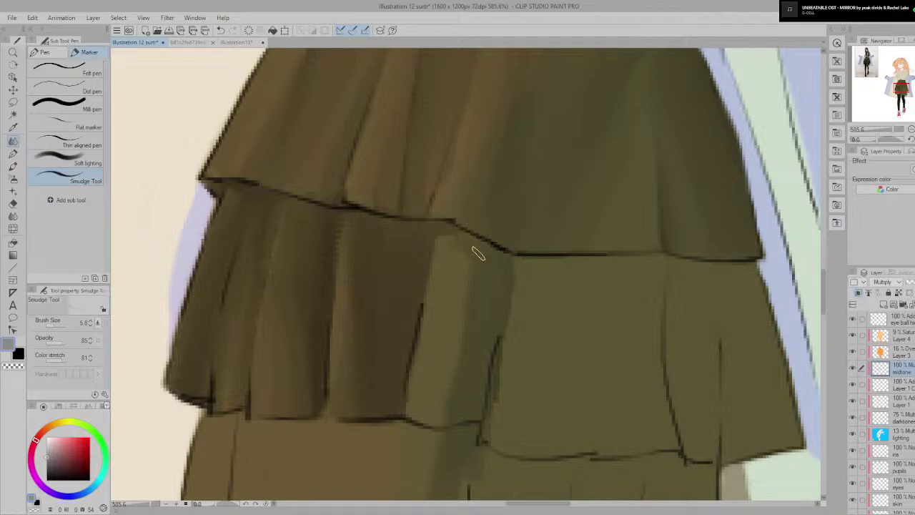
scroll(464, 257, down, 1)
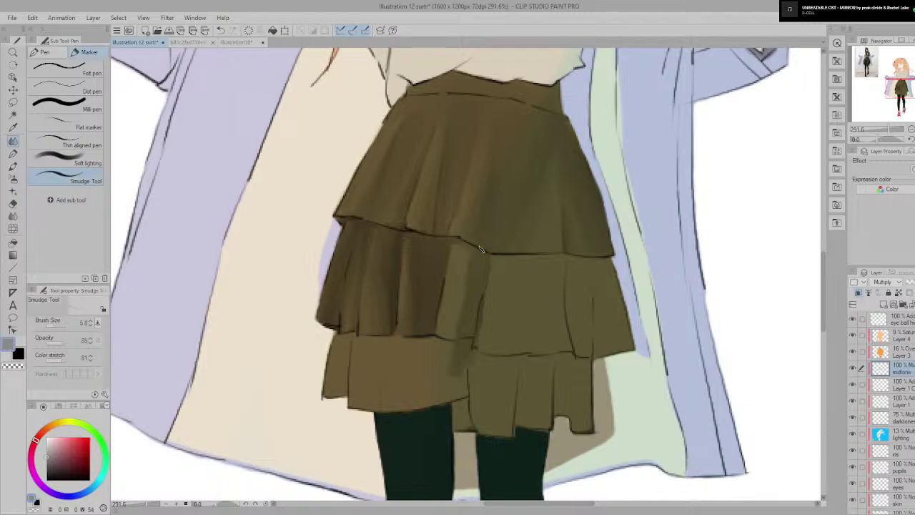
scroll(468, 246, down, 5)
drag(461, 243, 509, 285)
scroll(509, 284, up, 3)
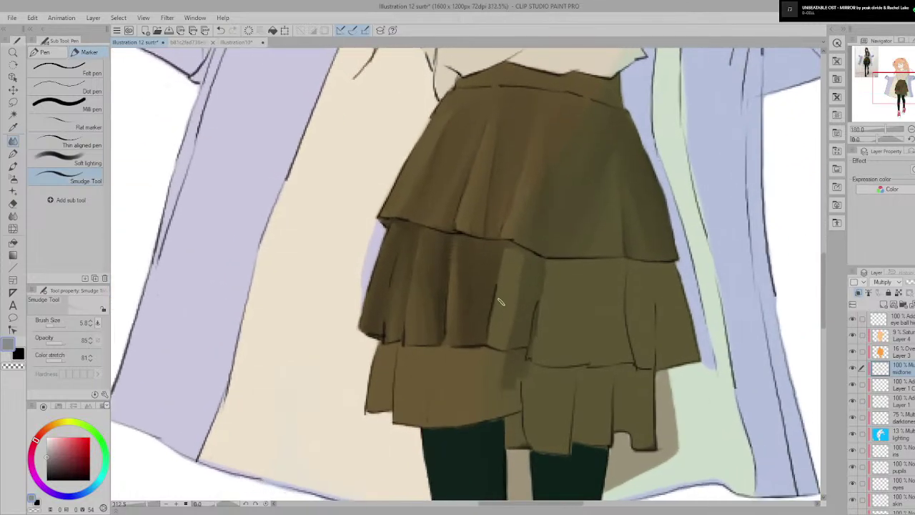
scroll(500, 343, down, 1)
scroll(506, 306, up, 3)
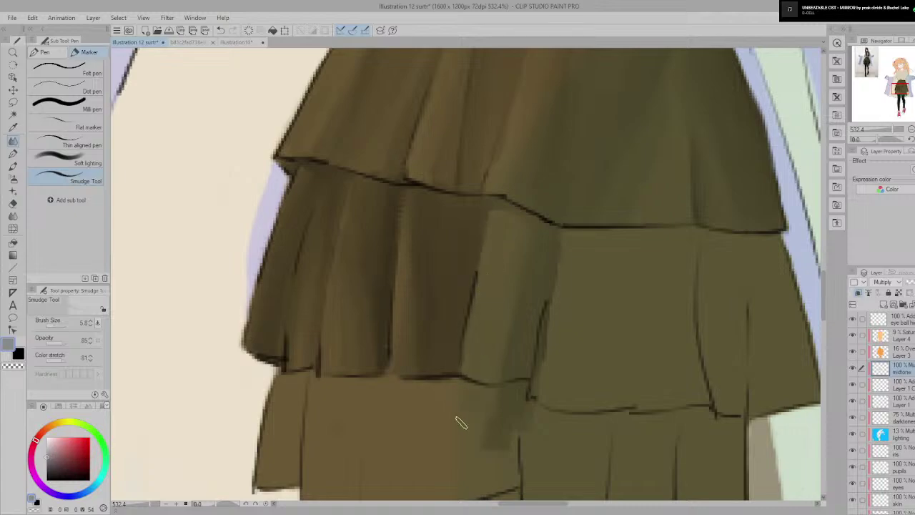
Step: Compare the shaded folds of the drawn skirt with the skirt in the reference photo, both up close and from afar
scroll(480, 346, down, 6)
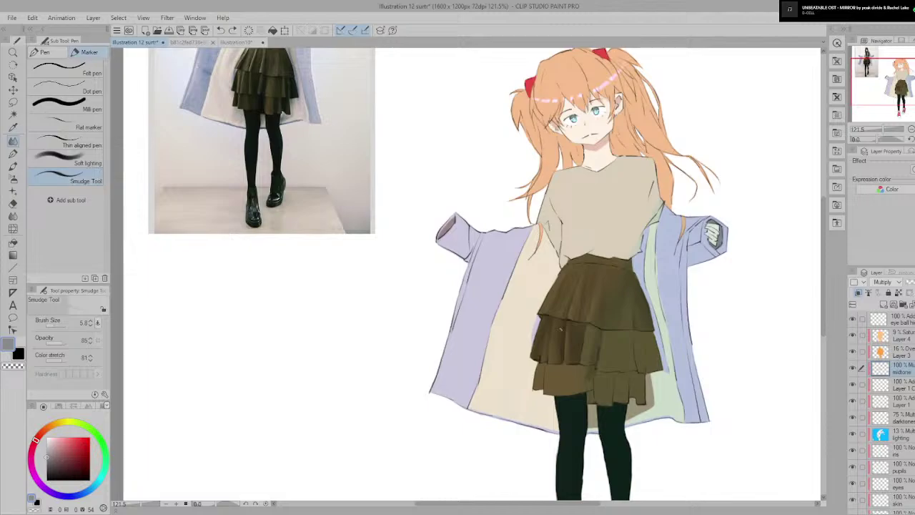
scroll(560, 329, up, 6)
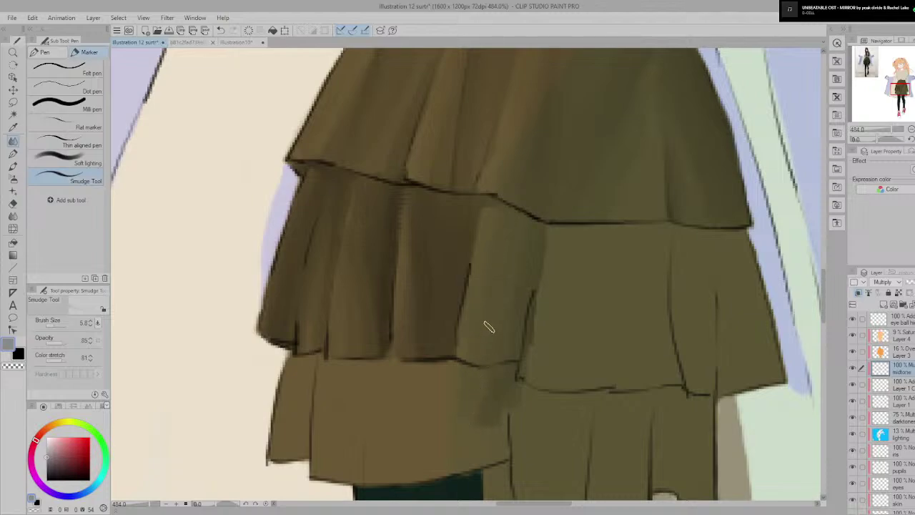
scroll(465, 386, down, 3)
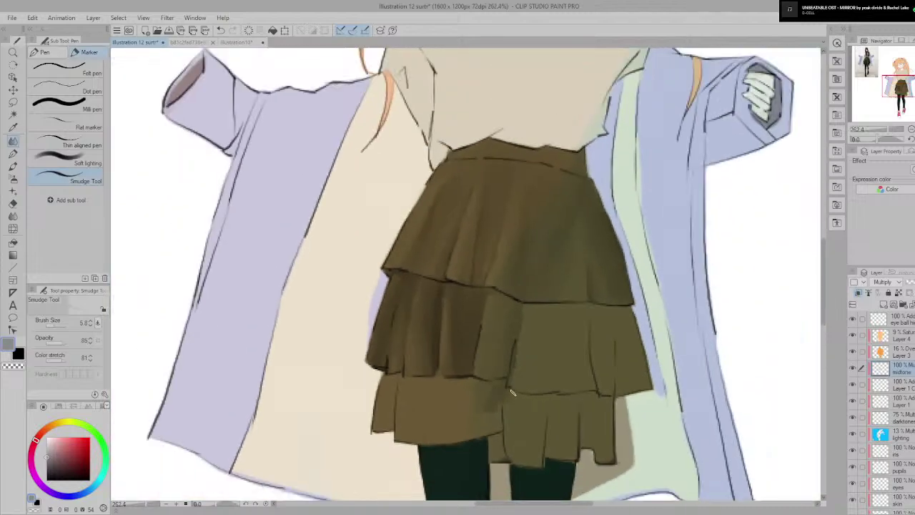
scroll(479, 400, down, 1)
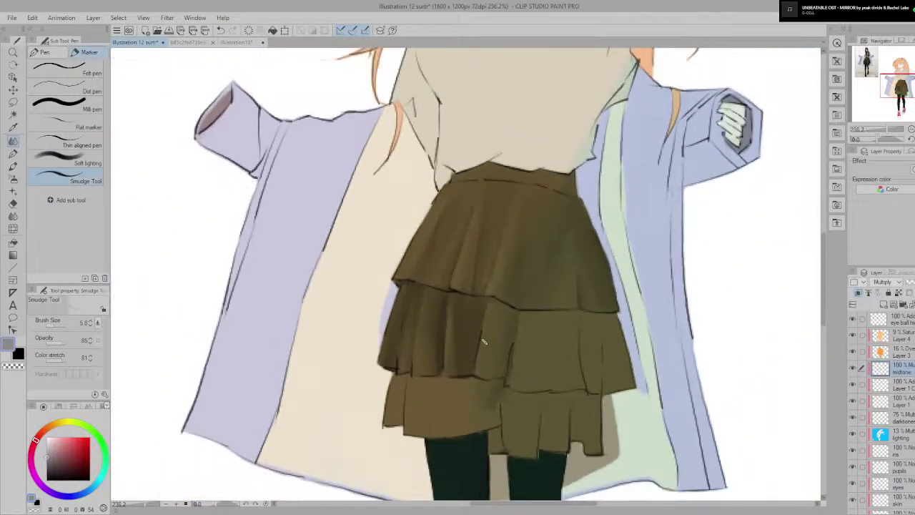
scroll(483, 343, down, 3)
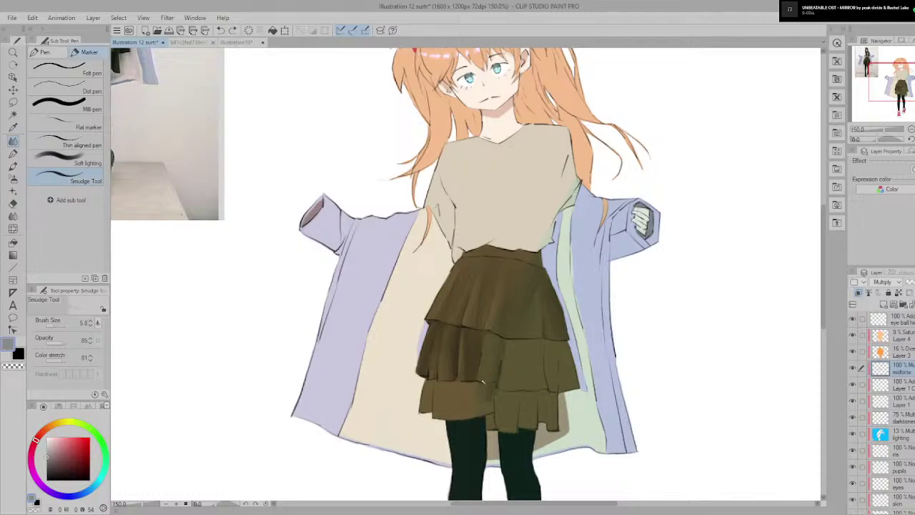
scroll(486, 395, down, 1)
drag(493, 393, 516, 416)
scroll(519, 378, up, 1)
drag(522, 375, 561, 339)
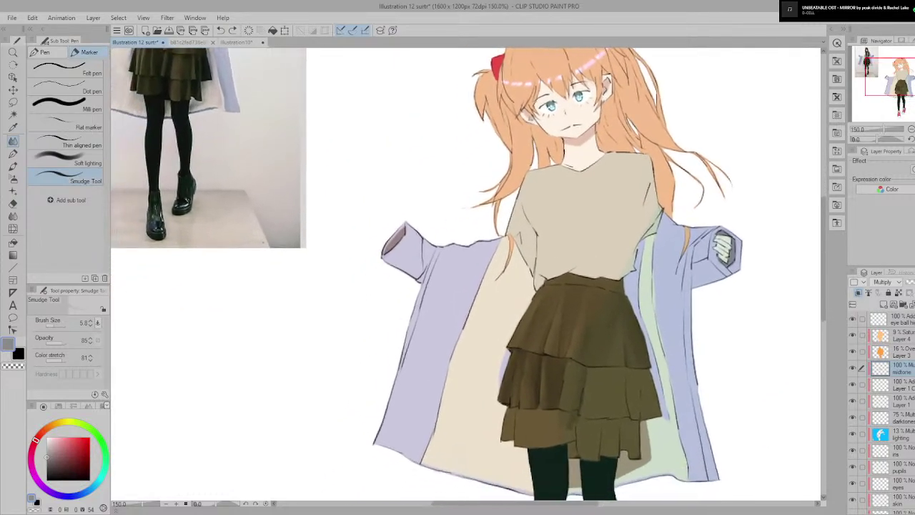
drag(503, 327, 507, 377)
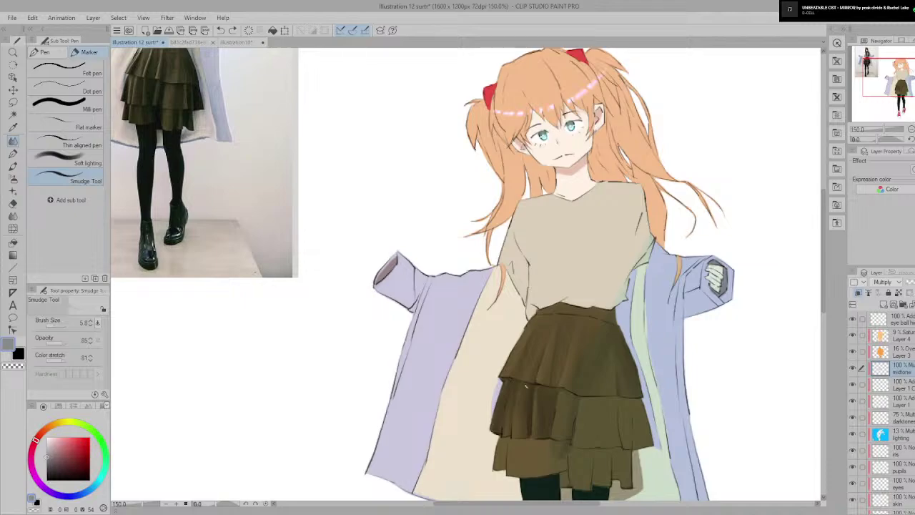
scroll(573, 420, up, 6)
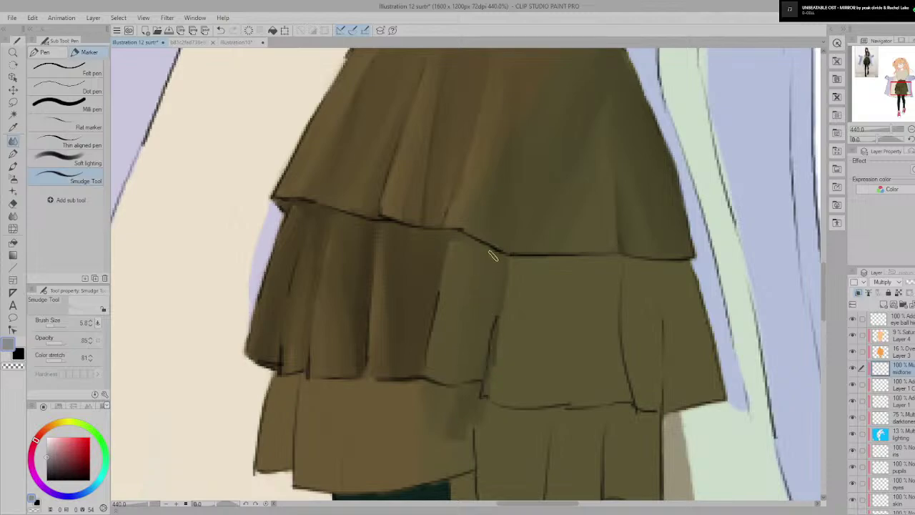
Step: Hide the 13% multiply lighting layer so the skirt's shading shows without it
key(e)
scroll(492, 368, down, 3)
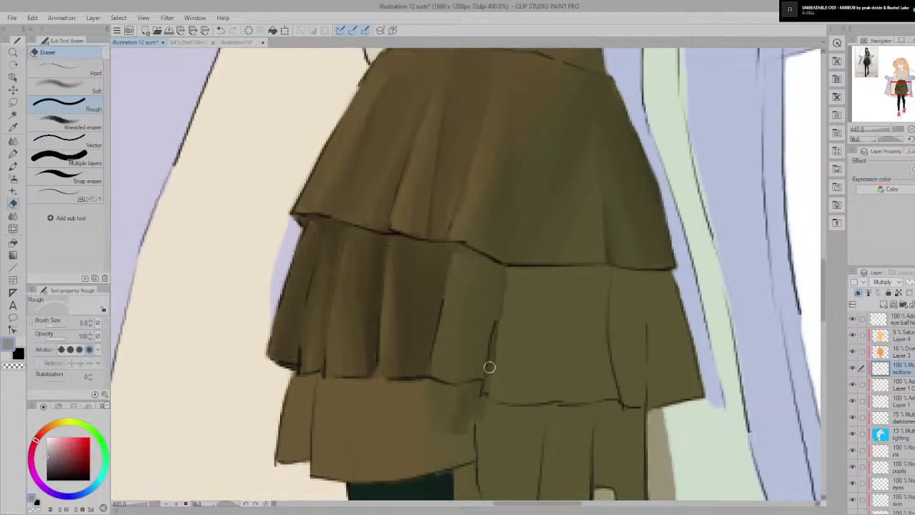
scroll(504, 357, down, 4)
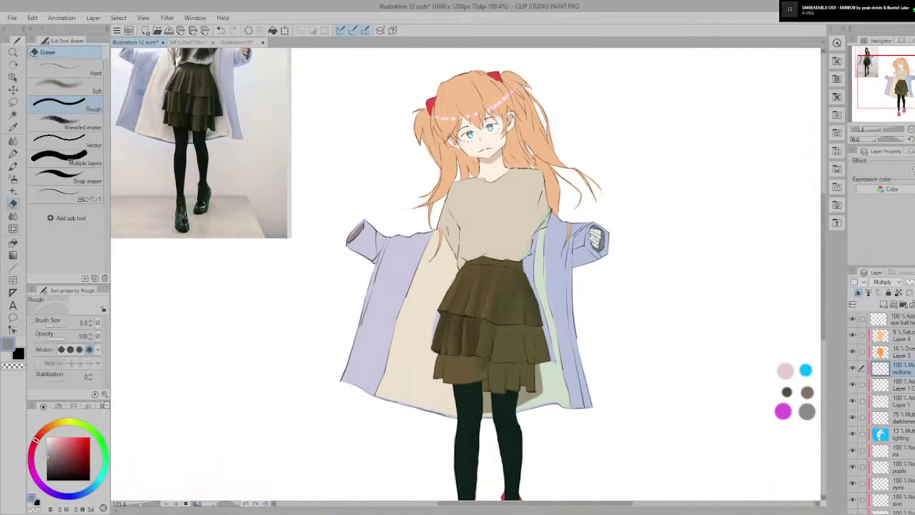
click(851, 434)
scroll(590, 349, up, 3)
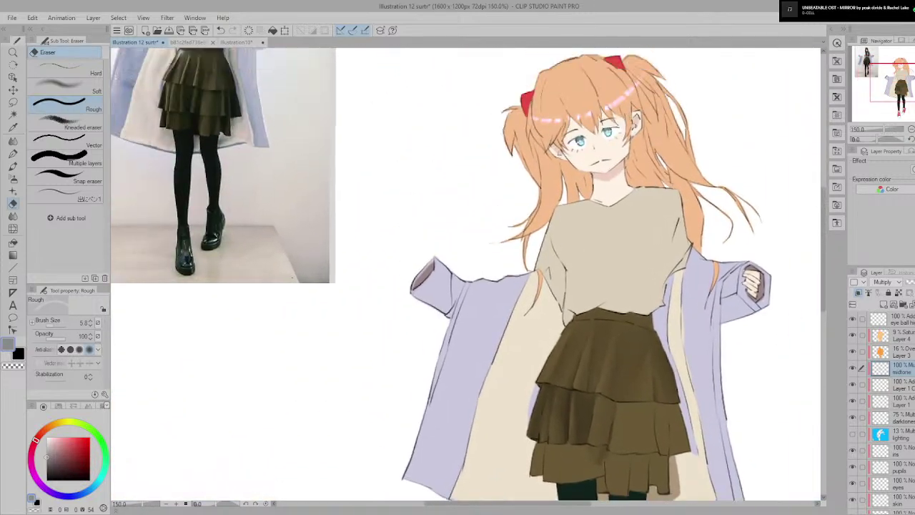
key(p)
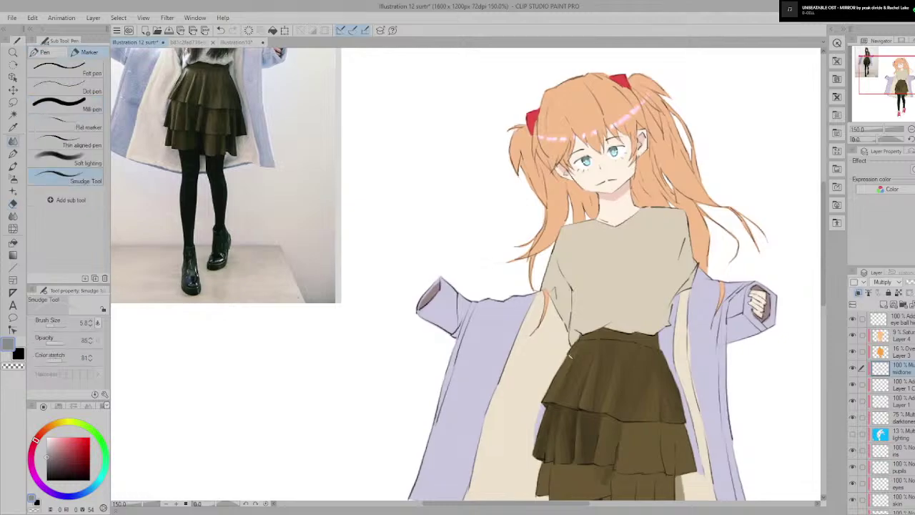
scroll(642, 455, up, 1)
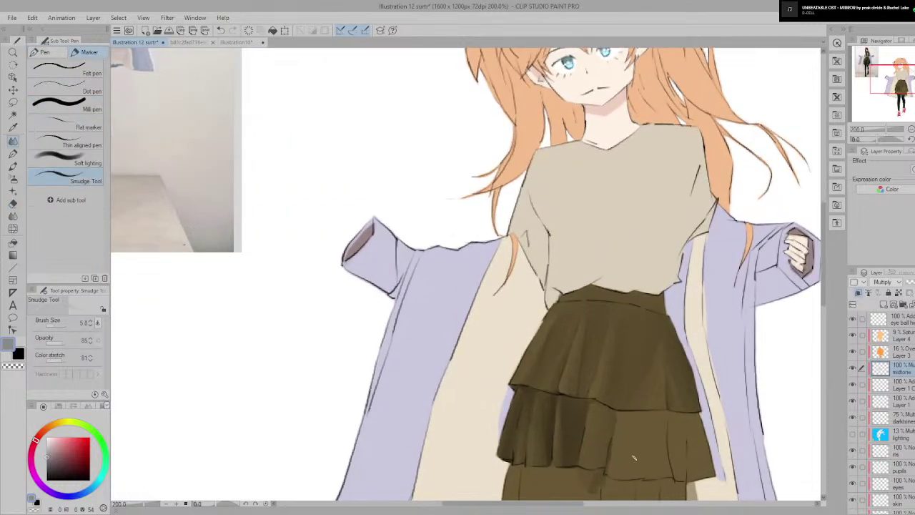
Step: Paint a vertical shadow stroke with the Milli pen on the middle tier's light central fold, replacing the first attempt
click(66, 108)
scroll(328, 265, down, 1)
drag(673, 253, 703, 286)
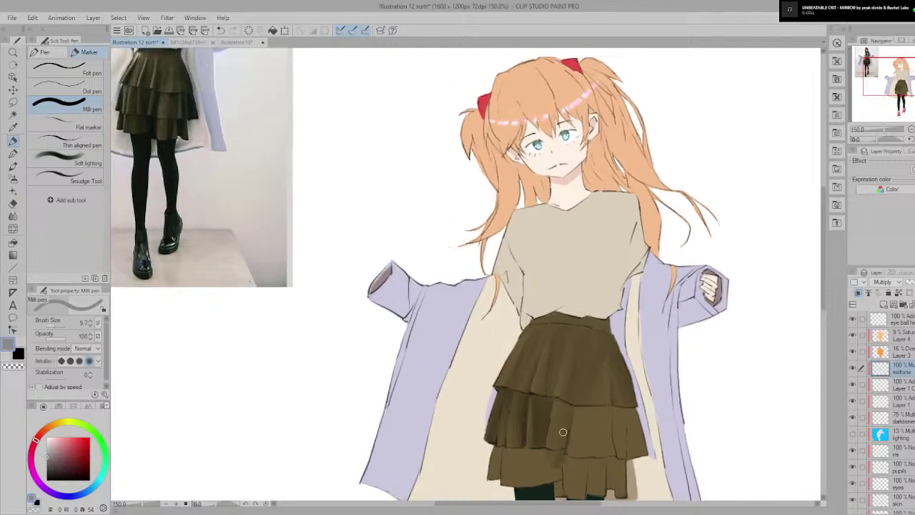
drag(558, 451, 572, 406)
key(ctrl+z)
drag(563, 448, 565, 423)
scroll(579, 448, up, 5)
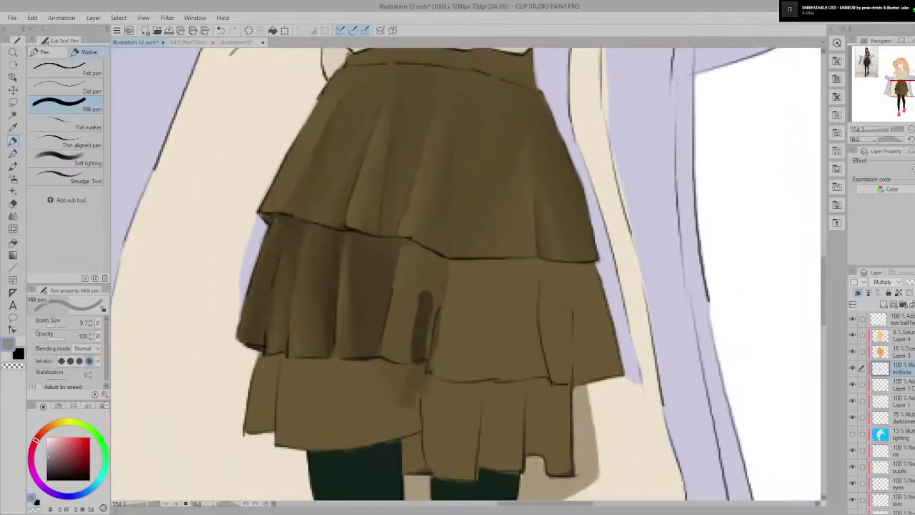
Step: Blend the new shadow stroke along the central fold of the middle tier with the Smudge Tool
click(71, 180)
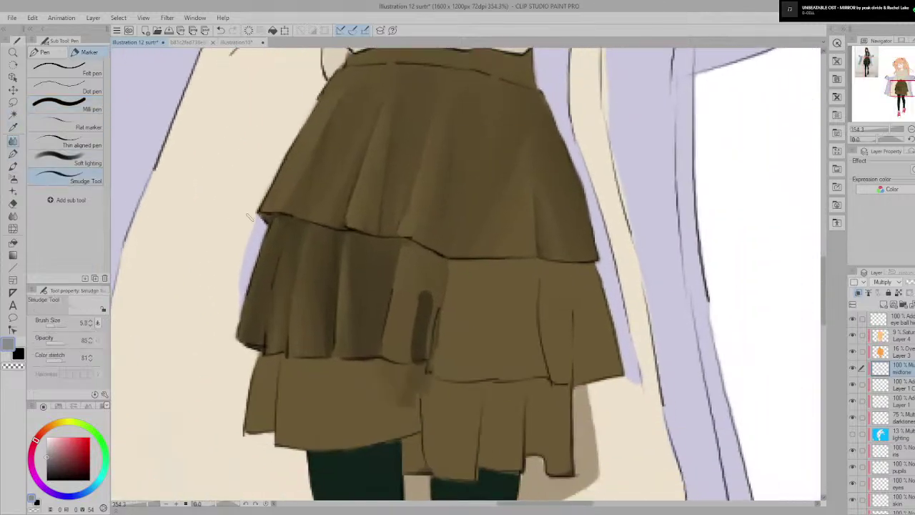
scroll(445, 295, up, 1)
mouse_move(425, 318)
mouse_down()
mouse_move(413, 293)
mouse_move(404, 365)
mouse_move(425, 232)
mouse_move(409, 341)
mouse_move(422, 234)
mouse_move(419, 245)
mouse_move(408, 228)
mouse_move(441, 261)
mouse_move(434, 254)
mouse_move(412, 334)
mouse_move(428, 251)
mouse_move(399, 409)
mouse_move(423, 246)
mouse_move(415, 238)
mouse_move(373, 406)
mouse_up()
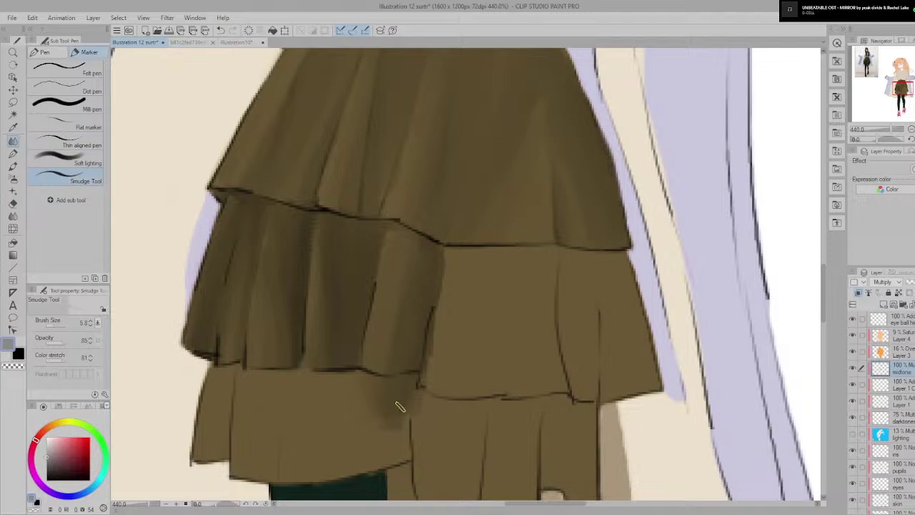
Step: Check the blended central fold of the middle tier against the whole figure and the reference photo
scroll(405, 365, down, 6)
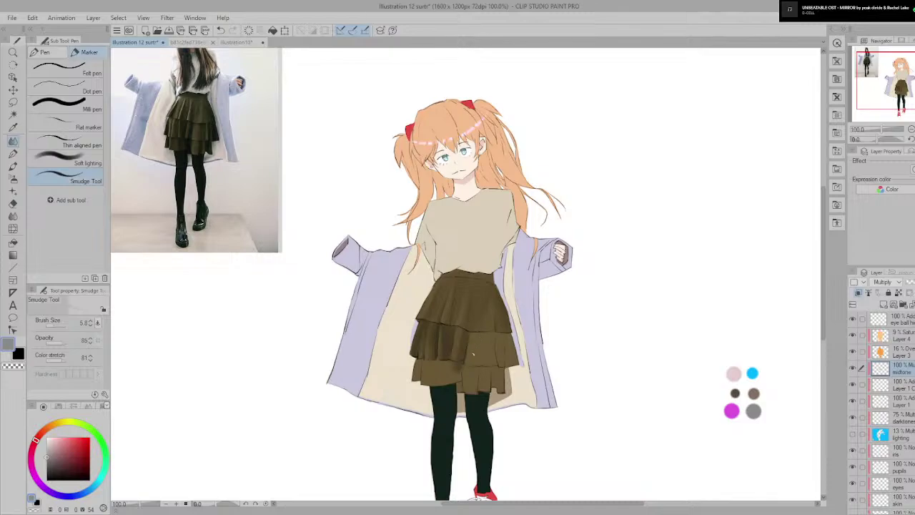
scroll(471, 353, up, 6)
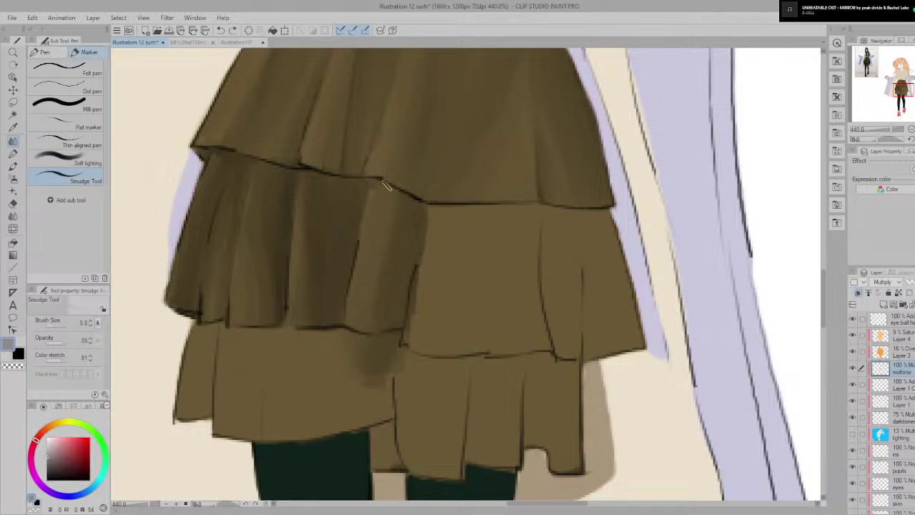
key(e)
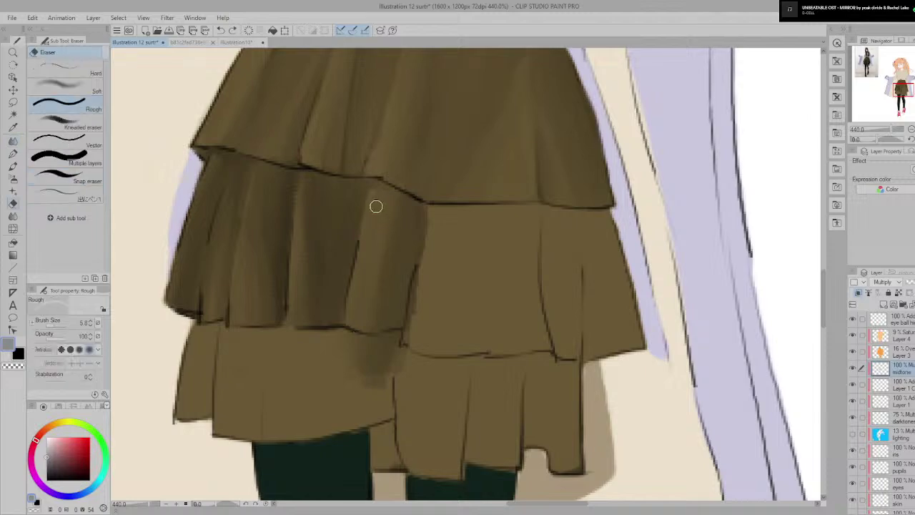
scroll(339, 374, down, 4)
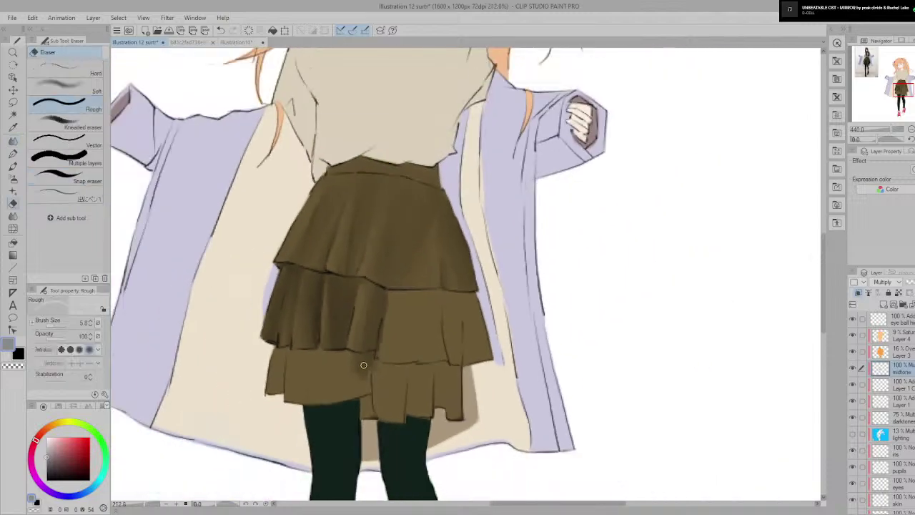
scroll(351, 375, down, 4)
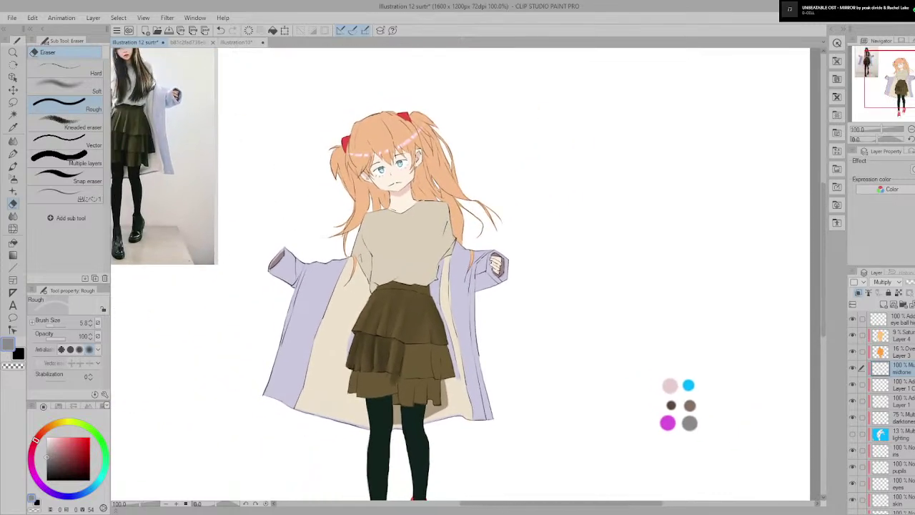
drag(411, 375, 441, 379)
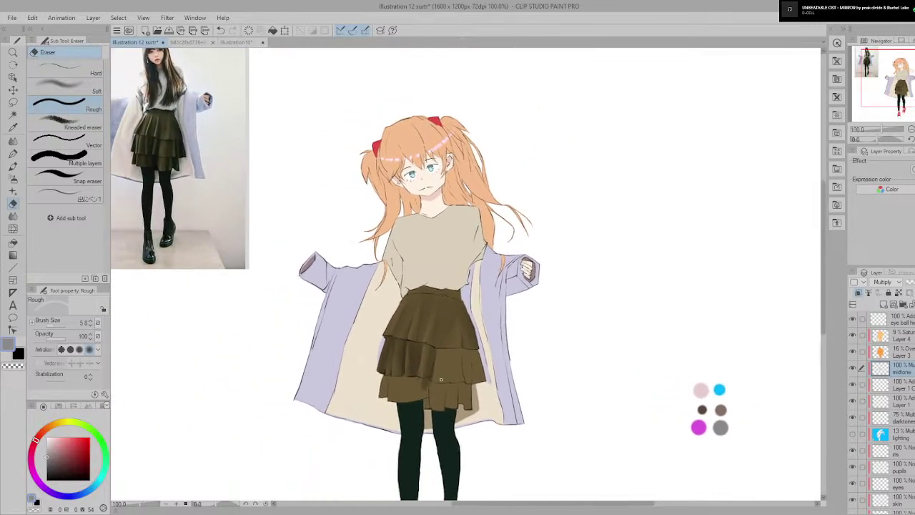
scroll(440, 379, up, 5)
scroll(424, 347, down, 4)
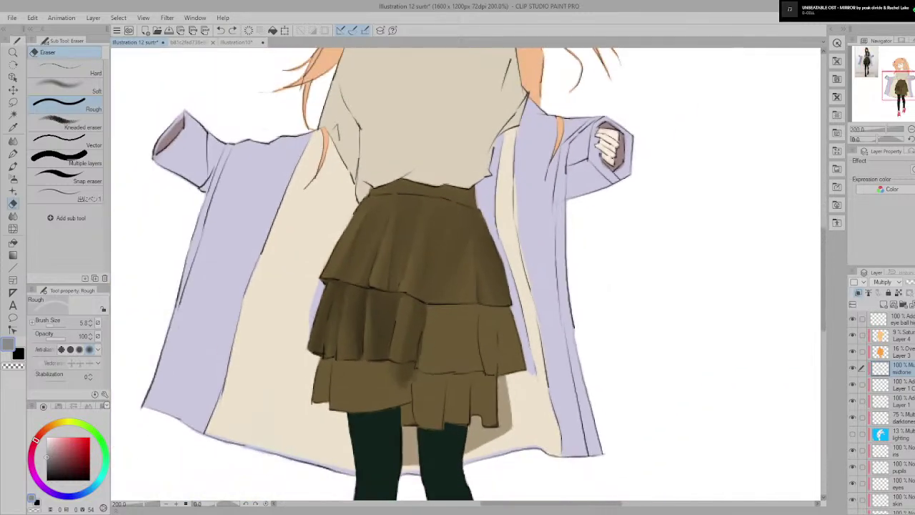
drag(403, 354, 479, 403)
scroll(468, 369, up, 5)
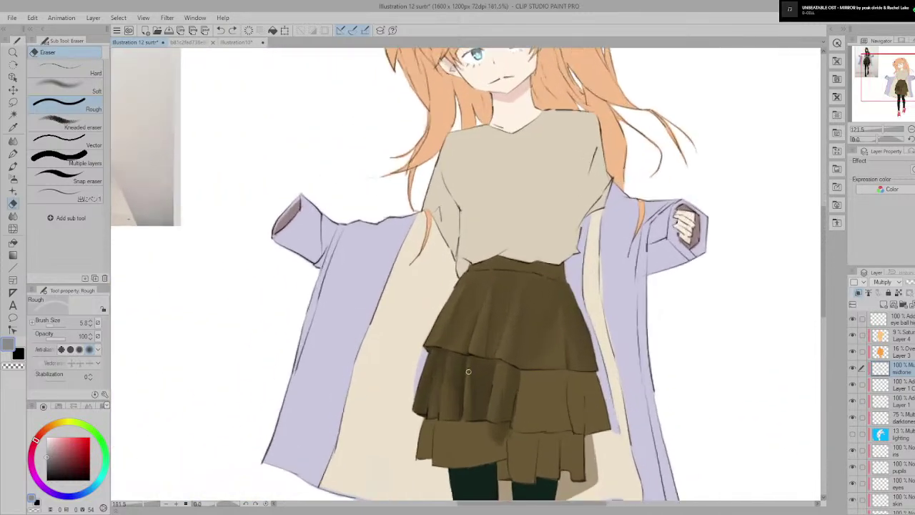
Step: Examine the shadow beneath the top tier's hem and the unshaded sections of the middle and bottom tiers
key(p)
scroll(489, 367, up, 3)
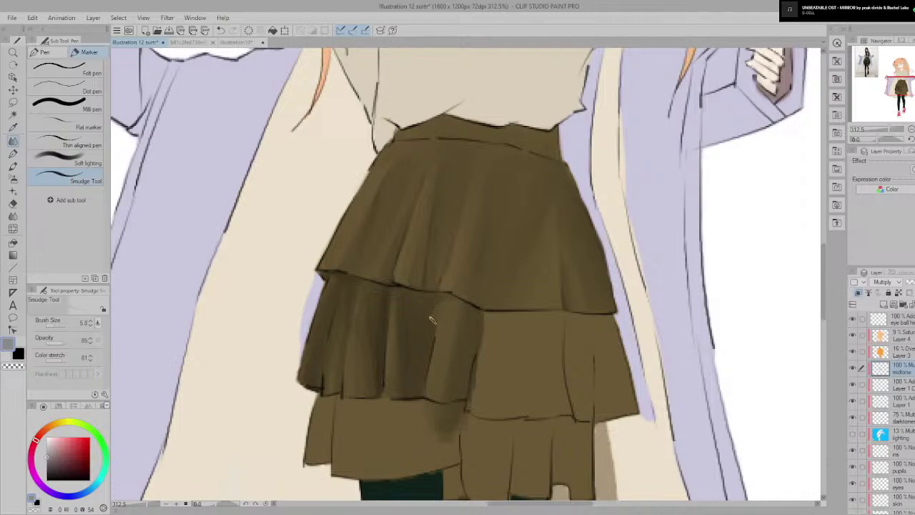
scroll(450, 313, up, 2)
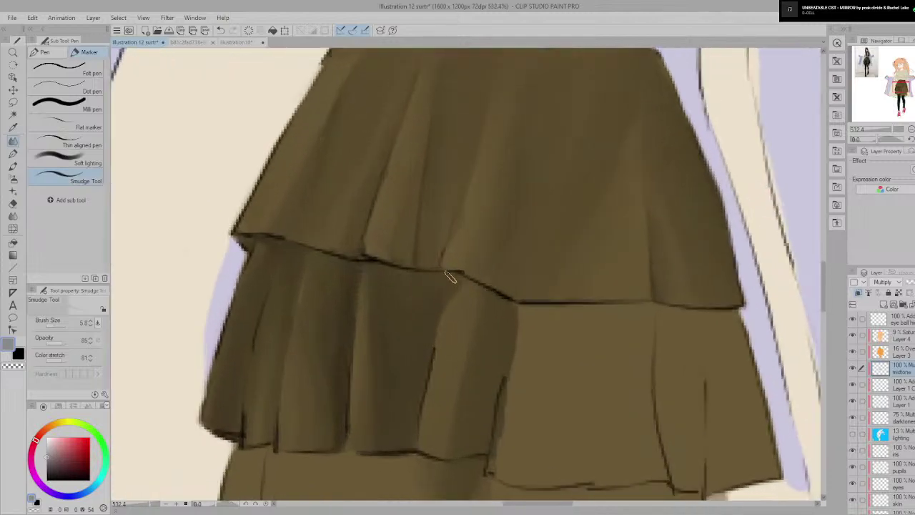
scroll(451, 277, down, 10)
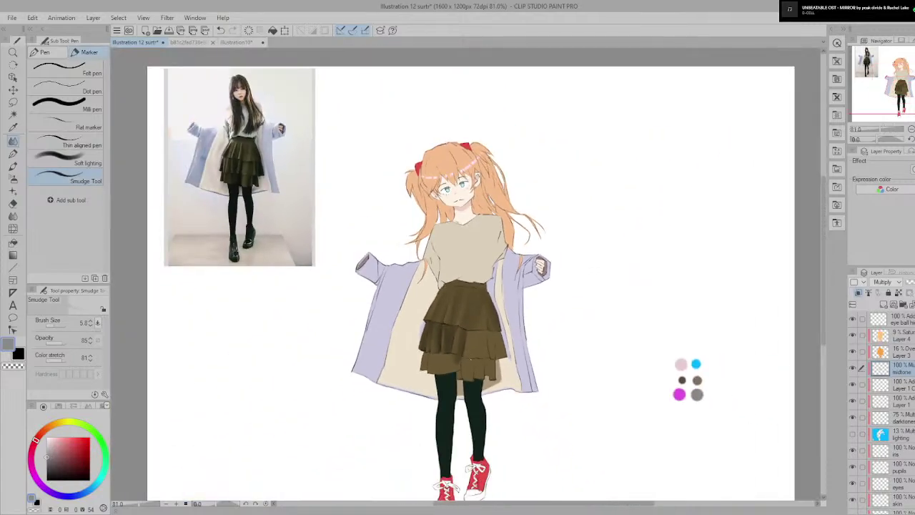
scroll(471, 357, up, 5)
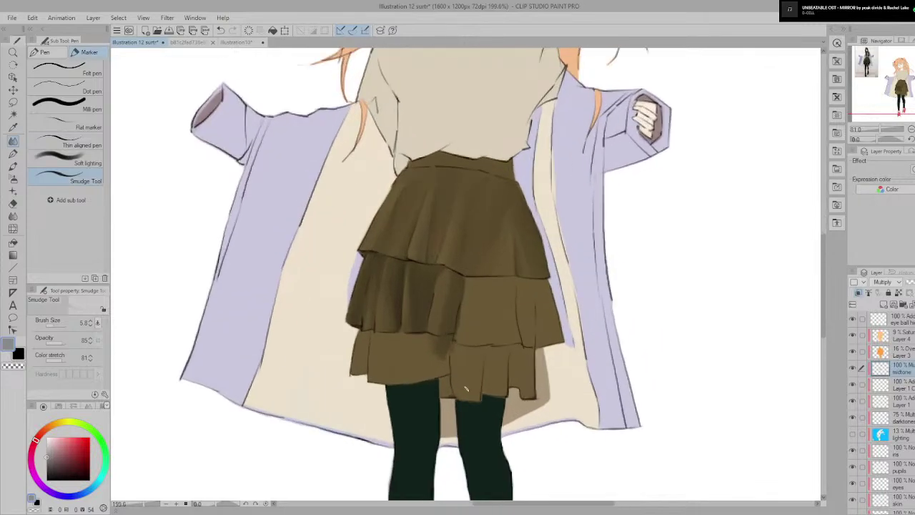
scroll(465, 388, up, 1)
scroll(426, 304, up, 2)
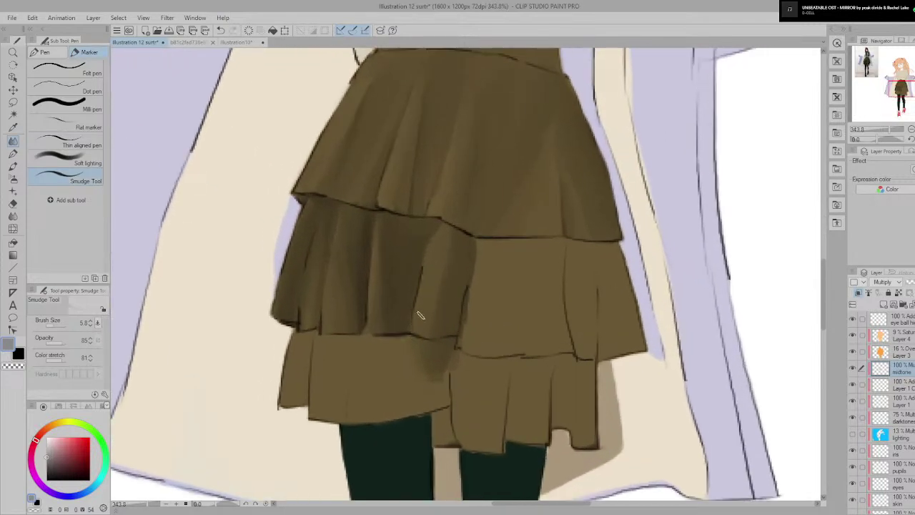
scroll(419, 334, up, 4)
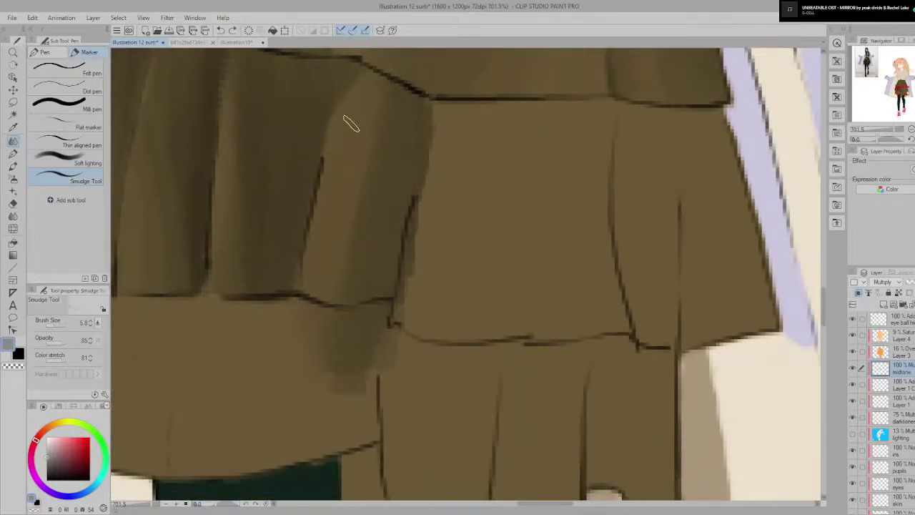
scroll(322, 210, down, 6)
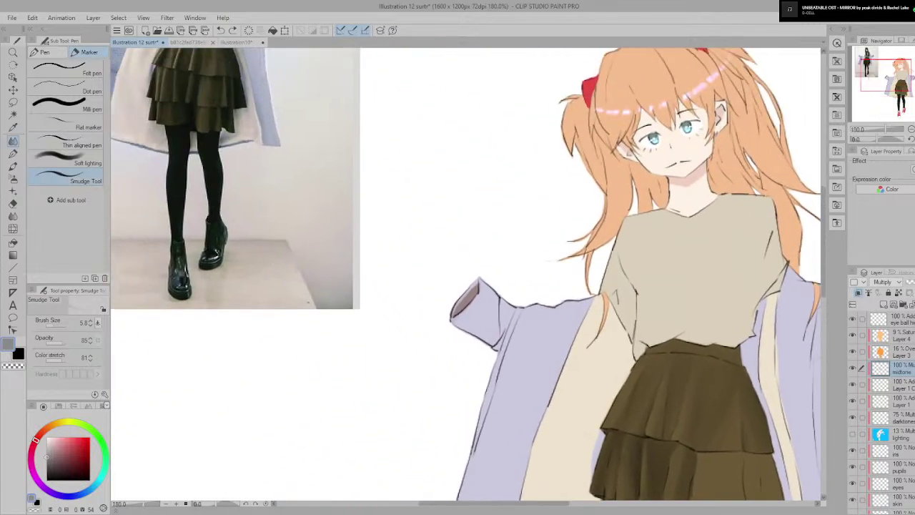
drag(517, 400, 434, 340)
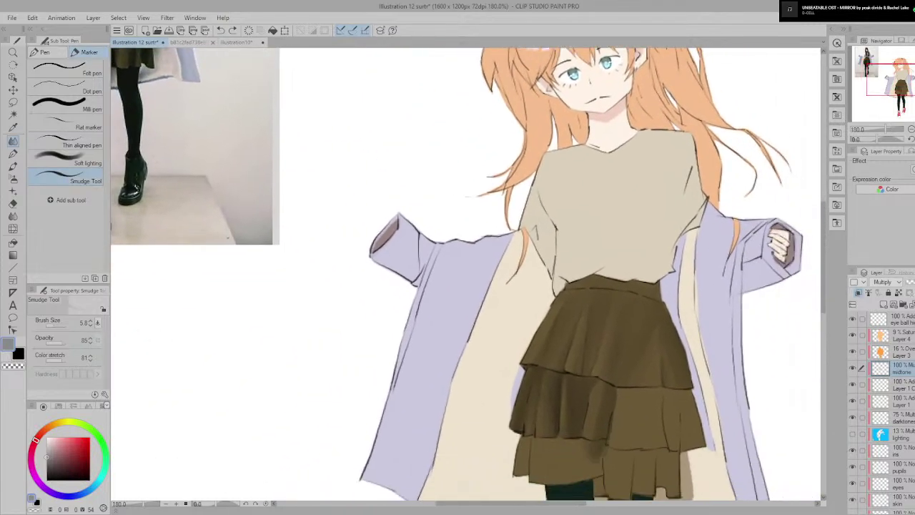
scroll(433, 340, down, 2)
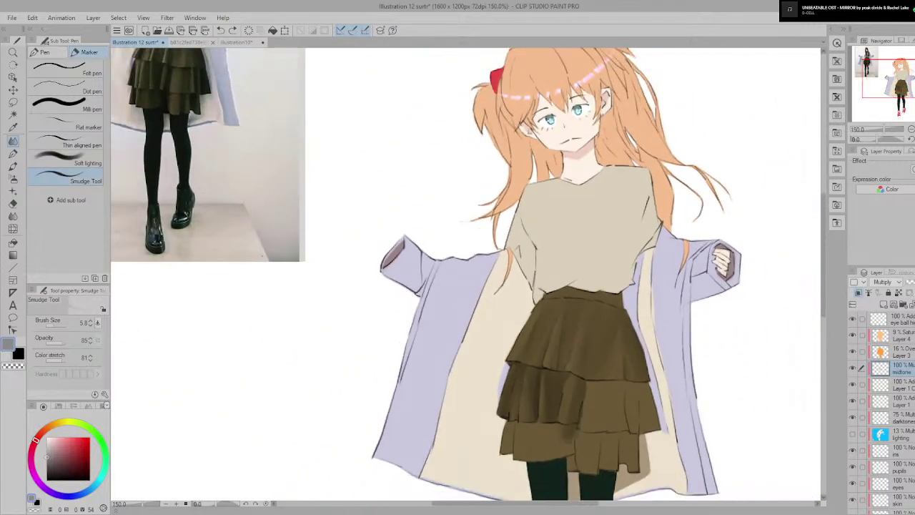
scroll(580, 391, up, 5)
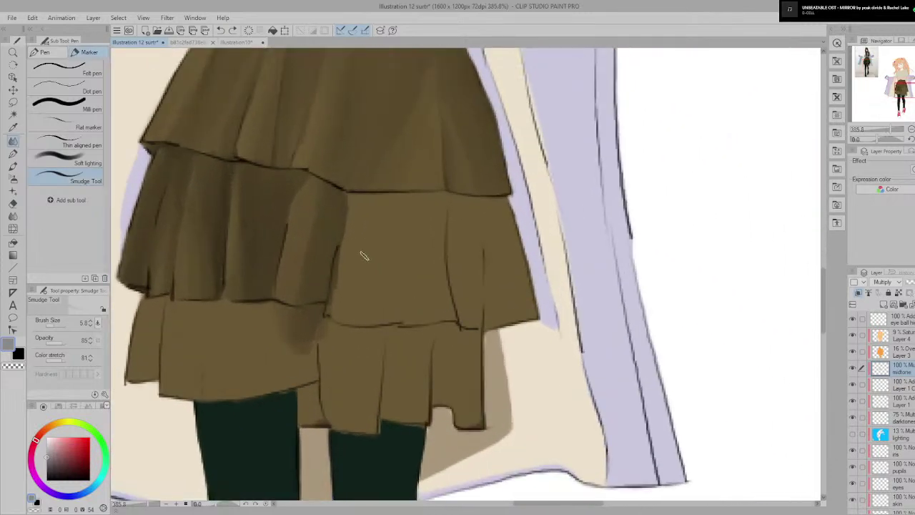
Step: Smudge the shadow edge beside the middle tier's central fold and check the skirt against the whole figure and reference photo
drag(348, 193, 329, 219)
key(e)
scroll(357, 230, down, 3)
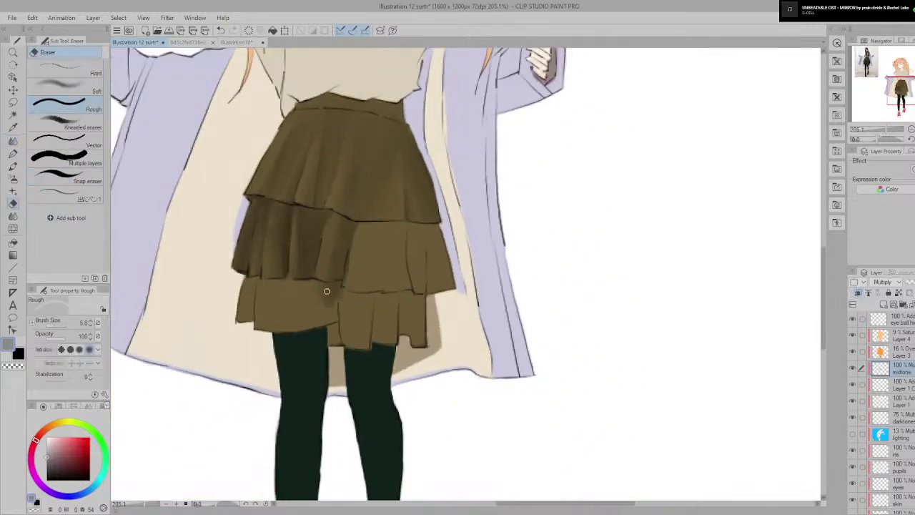
scroll(350, 291, up, 2)
scroll(386, 292, down, 4)
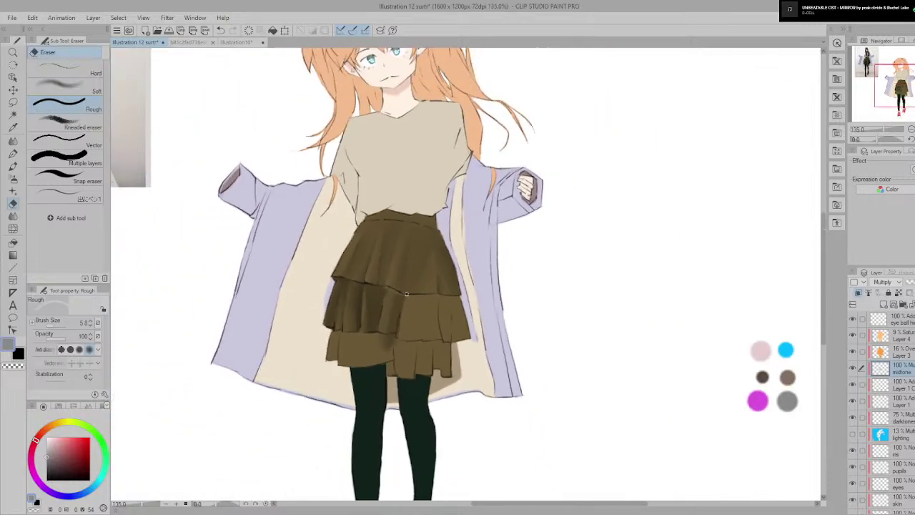
drag(424, 301, 551, 390)
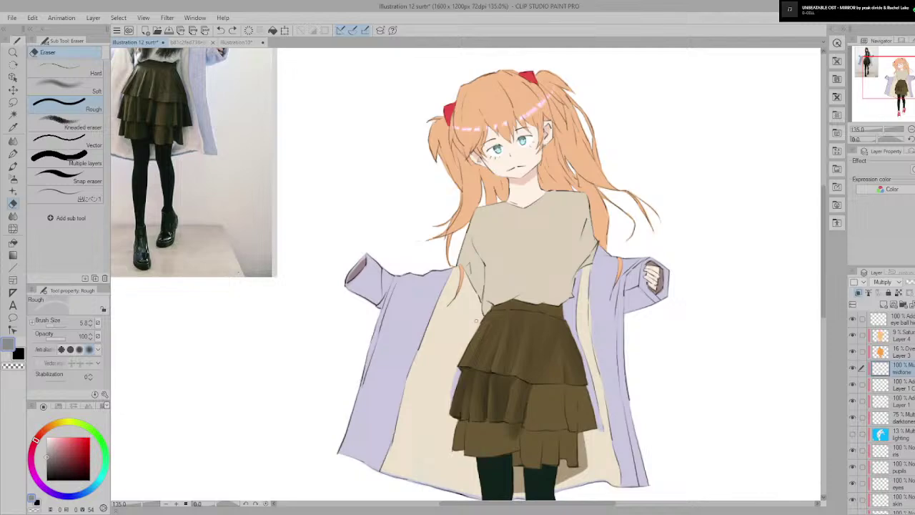
Step: Paint vertical shadow strokes with the Milli pen on the outer side fold of the middle tier, beside the coat lining
click(13, 141)
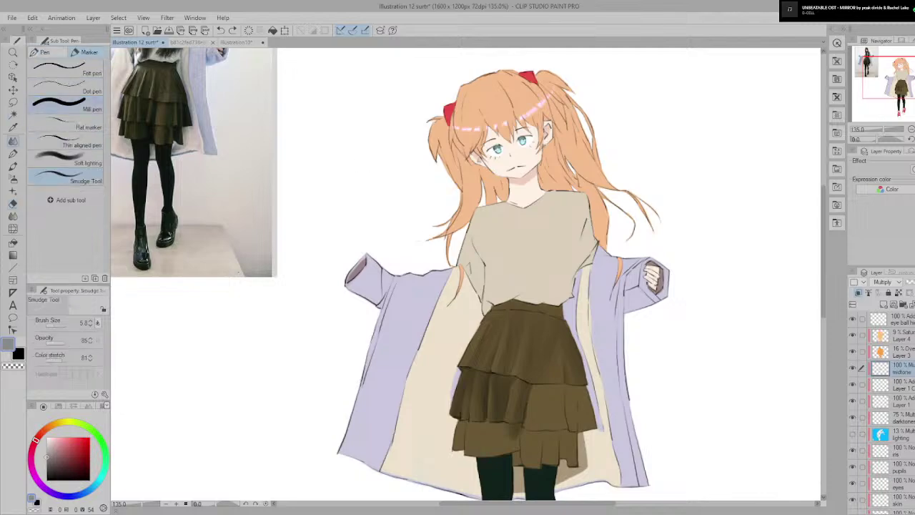
click(66, 105)
scroll(627, 265, up, 4)
scroll(627, 266, down, 1)
drag(626, 332, 509, 140)
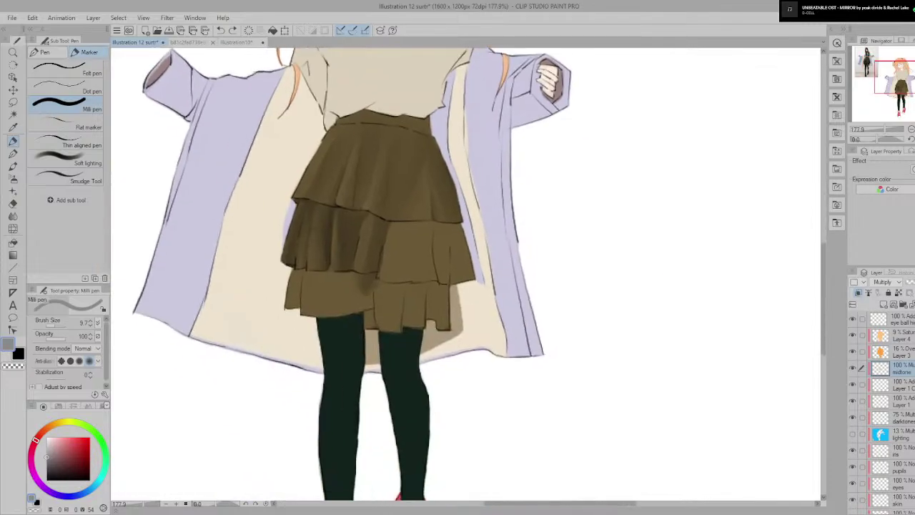
scroll(509, 140, up, 4)
drag(468, 275, 473, 168)
scroll(473, 168, up, 4)
drag(402, 152, 413, 296)
drag(416, 198, 414, 278)
drag(418, 178, 427, 271)
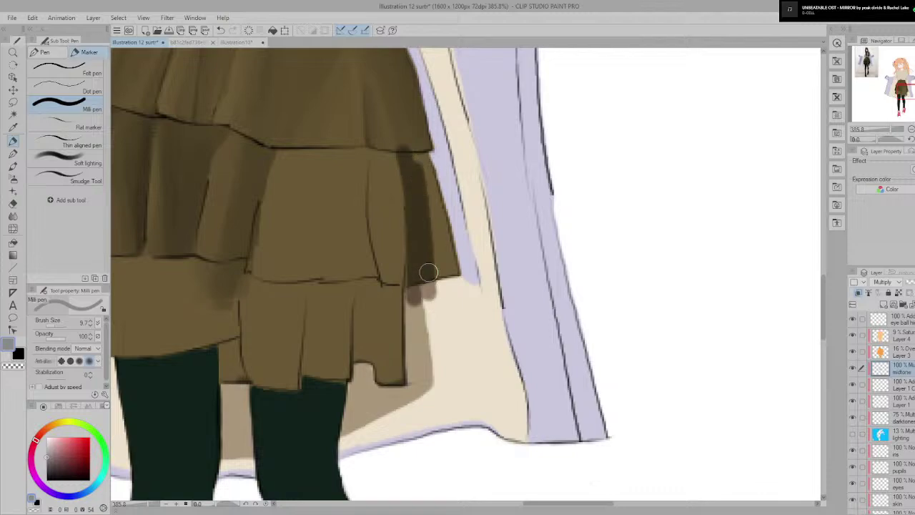
Step: Blend the new shadow strokes on the middle tier's outer side fold with the Smudge Tool
key(p)
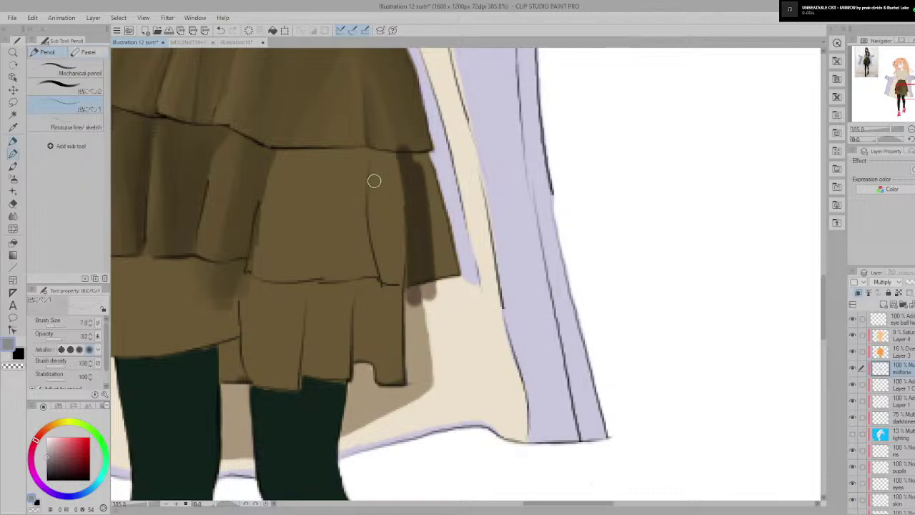
key(p)
click(79, 175)
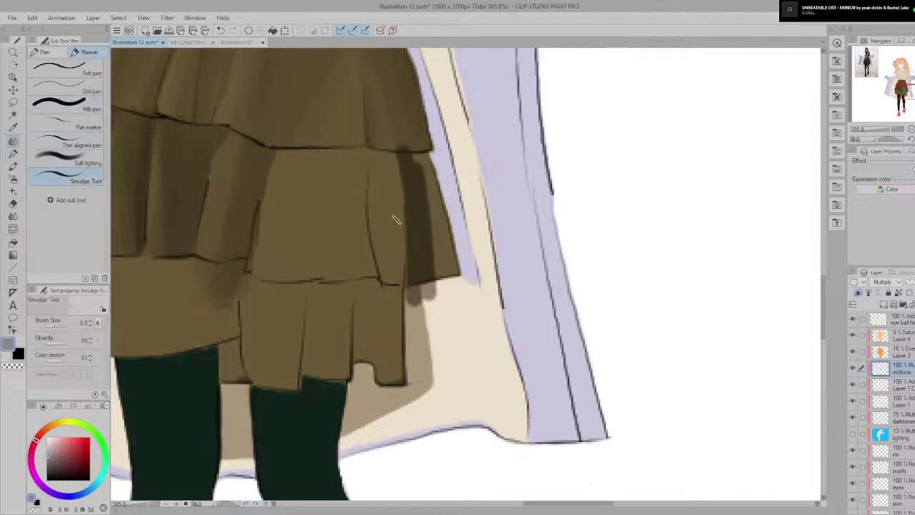
drag(414, 156, 435, 268)
mouse_move(416, 156)
mouse_down()
mouse_move(440, 283)
mouse_move(416, 152)
mouse_move(441, 274)
mouse_move(405, 157)
mouse_move(409, 282)
mouse_move(421, 195)
mouse_up()
drag(430, 275, 421, 158)
drag(428, 253, 410, 147)
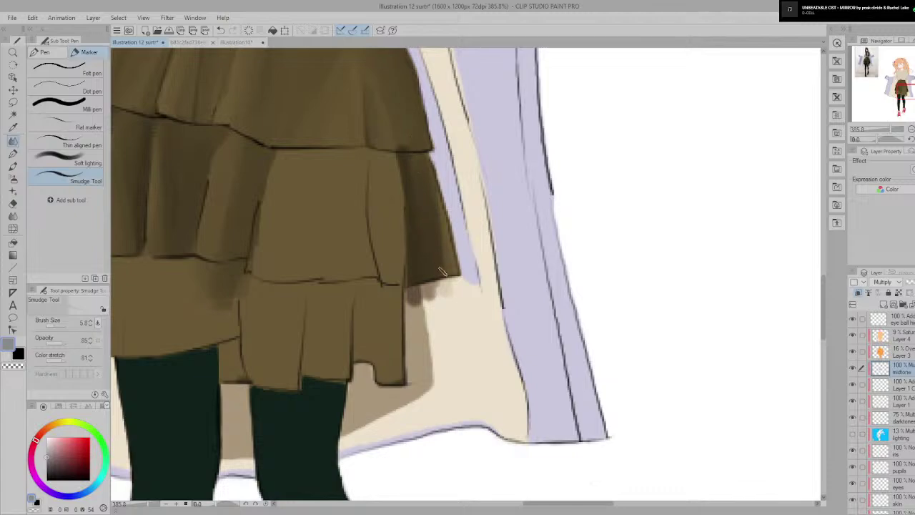
Step: Undo the last smudges on the outer side fold and re-blend its shadow down toward the middle tier's hem
mouse_move(441, 272)
mouse_down()
mouse_move(443, 184)
mouse_move(437, 210)
mouse_move(448, 236)
mouse_move(447, 280)
mouse_up()
key(ctrl+z)
key(ctrl+z)
drag(444, 218, 457, 290)
mouse_move(425, 171)
mouse_down()
mouse_move(443, 257)
mouse_move(564, 363)
mouse_move(521, 315)
mouse_up()
scroll(433, 234, down, 5)
scroll(521, 315, up, 5)
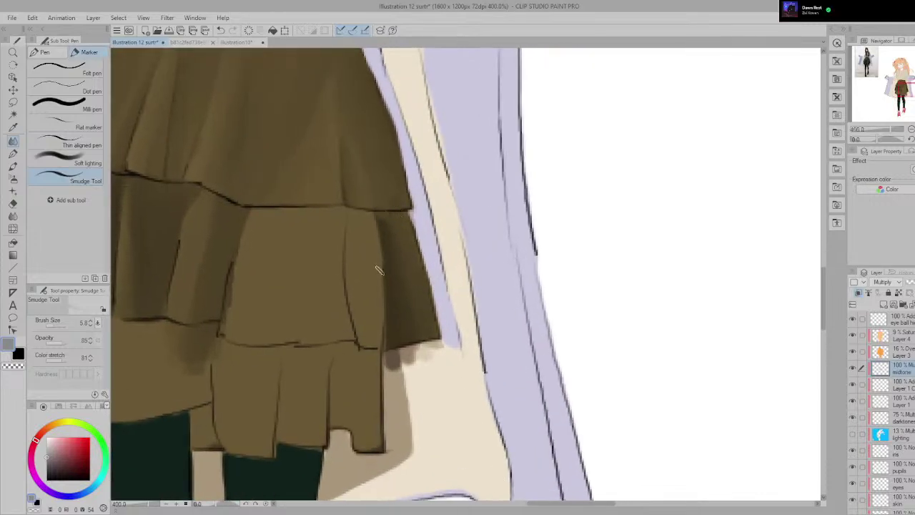
scroll(379, 264, up, 1)
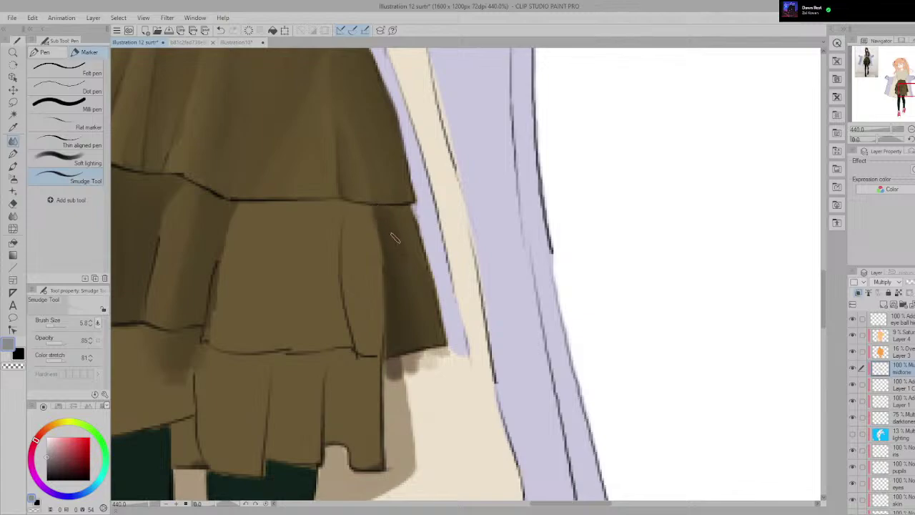
scroll(391, 235, up, 1)
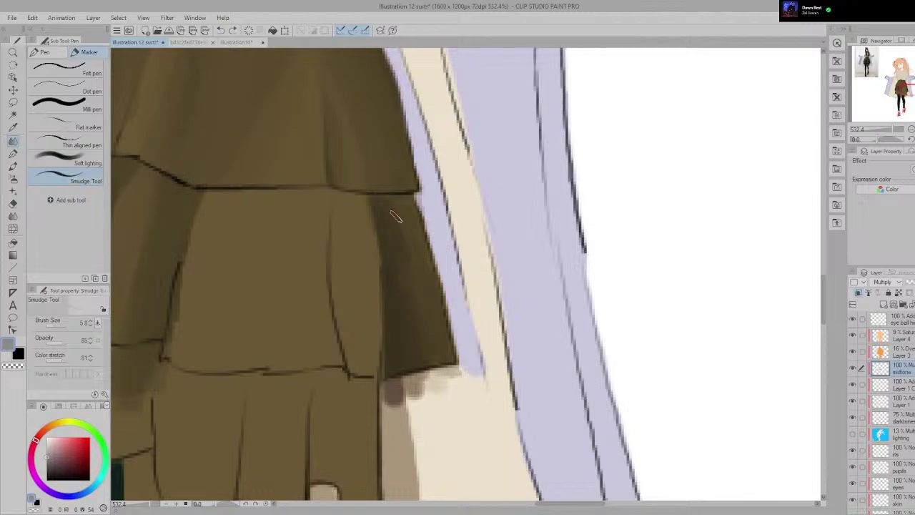
Step: Erase the shadow paint spilling below the side fold's hem onto the coat lining with the Rough eraser
key(e)
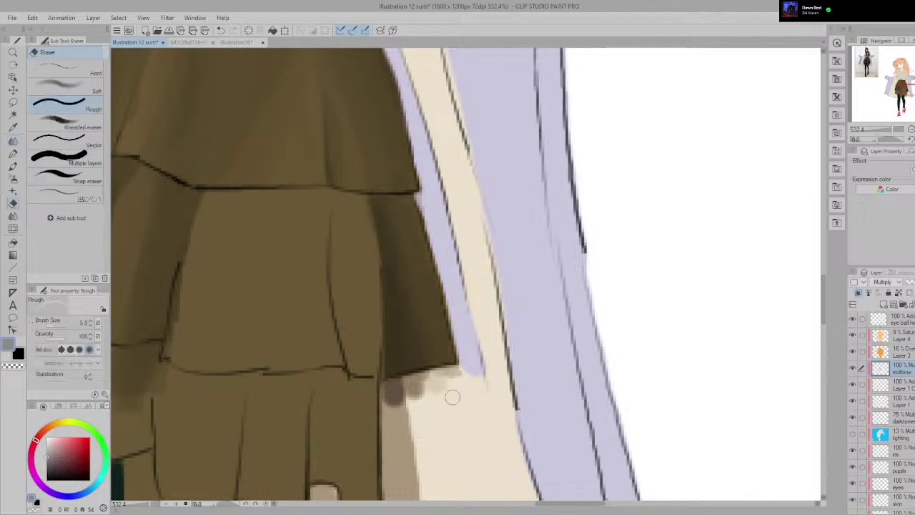
drag(460, 436, 468, 320)
mouse_move(407, 286)
mouse_down()
mouse_move(429, 270)
mouse_move(412, 285)
mouse_move(471, 262)
mouse_move(413, 273)
mouse_move(480, 248)
mouse_move(378, 284)
mouse_move(471, 253)
mouse_up()
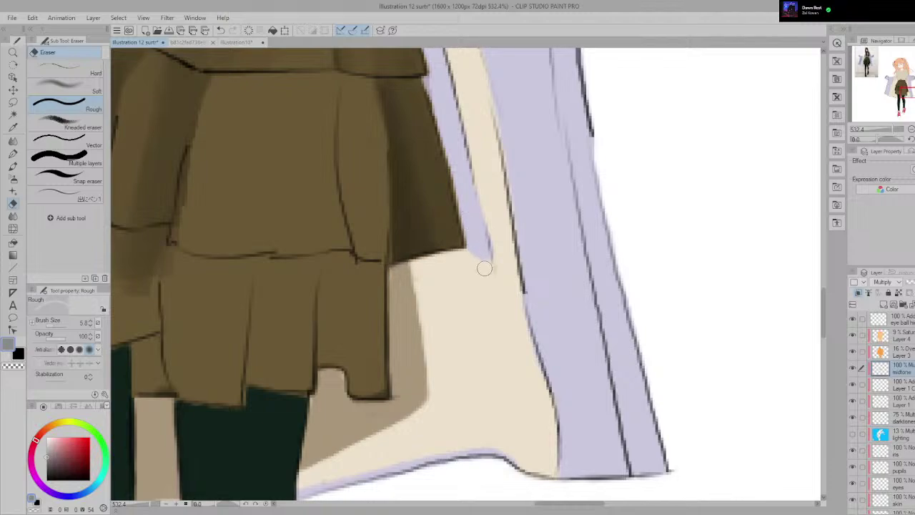
scroll(479, 259, down, 5)
scroll(513, 311, down, 2)
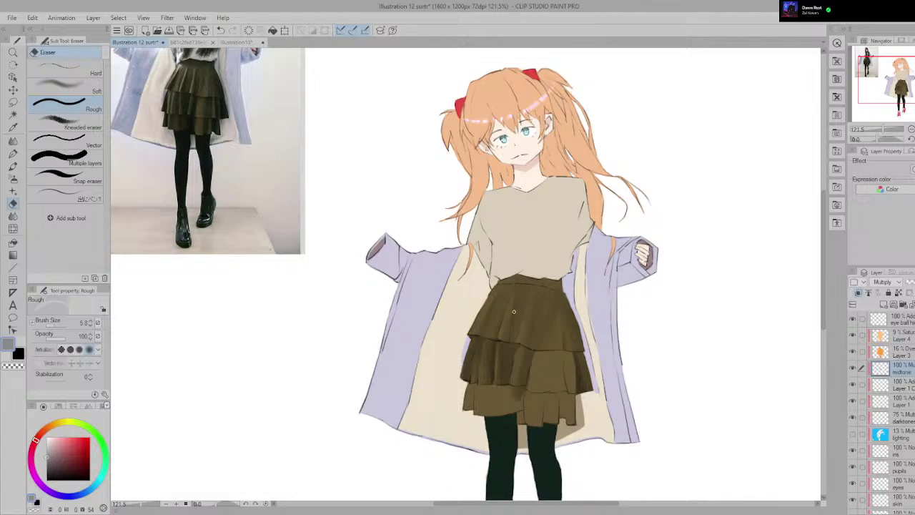
scroll(531, 331, up, 5)
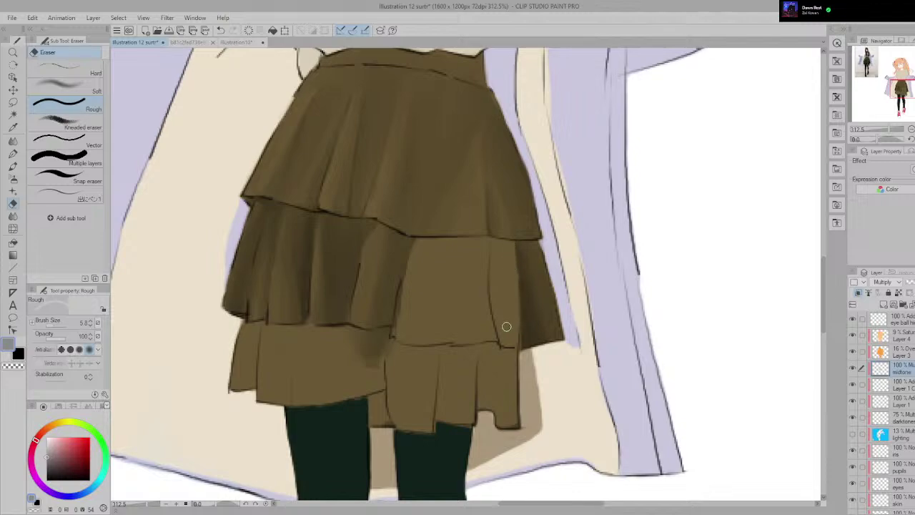
key(ctrl+z)
Step: Toggle the 13% Multiply lighting layer on and off to preview how the light falls across the skirt
click(853, 434)
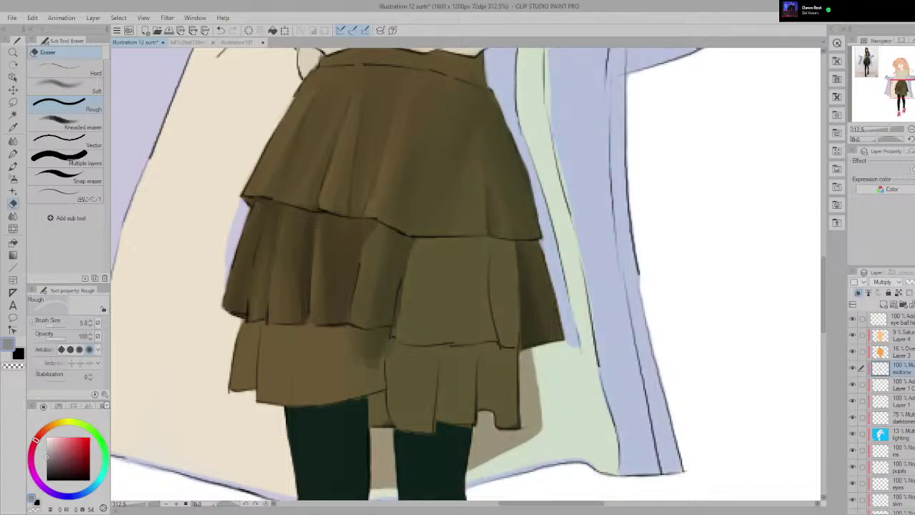
click(853, 434)
click(852, 434)
click(852, 434)
scroll(477, 222, down, 2)
scroll(484, 217, down, 3)
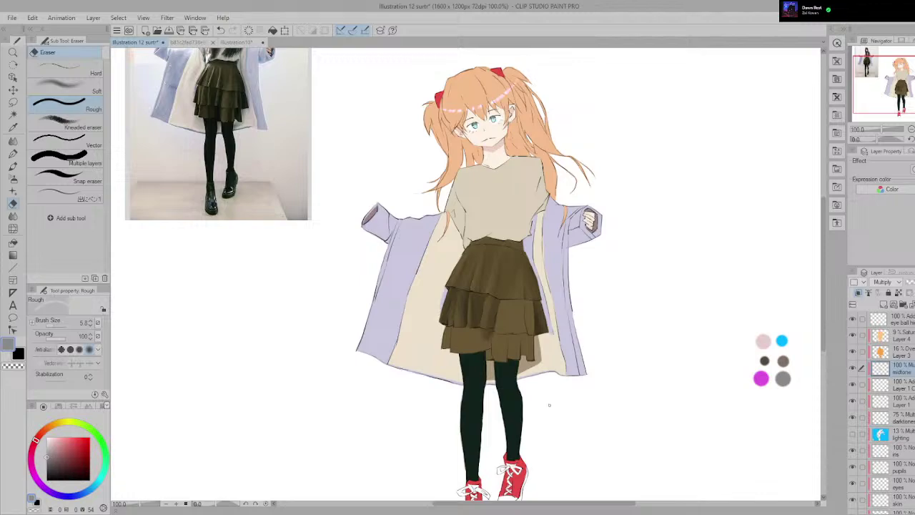
Step: Dab a shadow spot with the Milli pen on the middle tier's wide front panel and switch to the Smudge Tool
scroll(531, 395, up, 10)
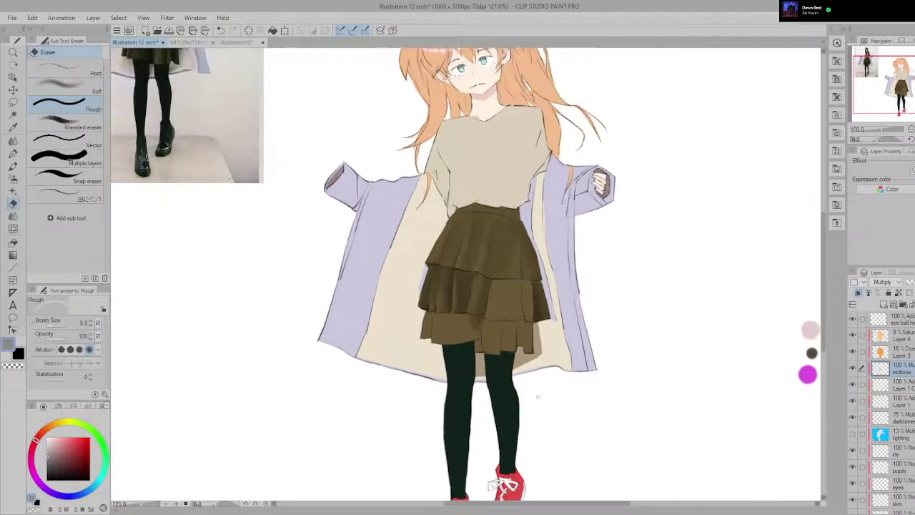
drag(518, 244, 504, 267)
key(p)
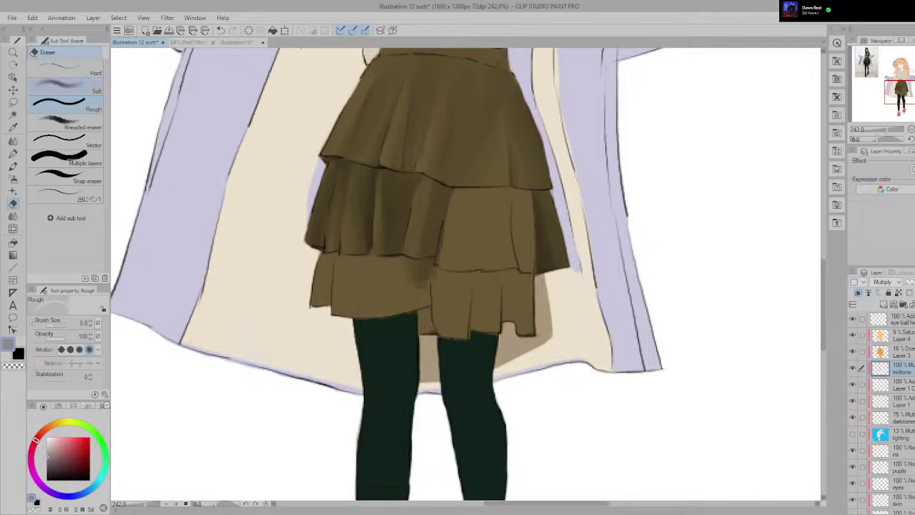
click(466, 235)
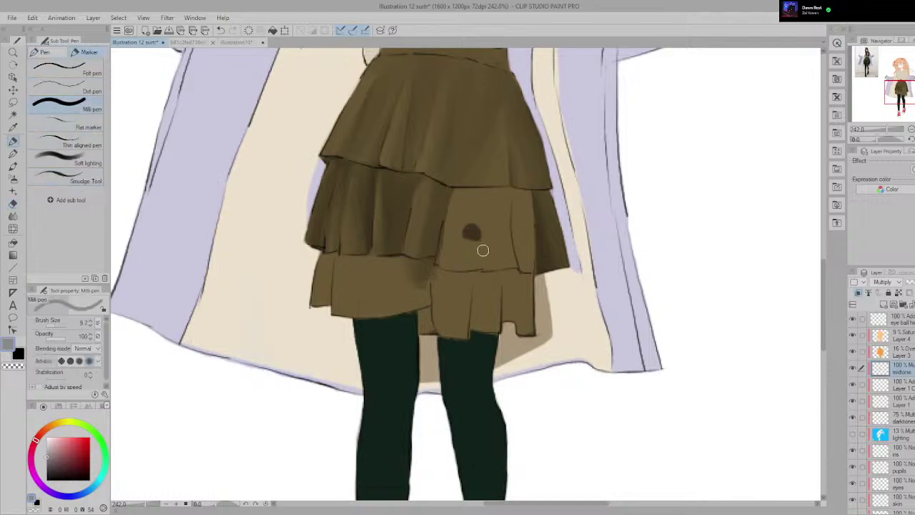
key(p)
key(p)
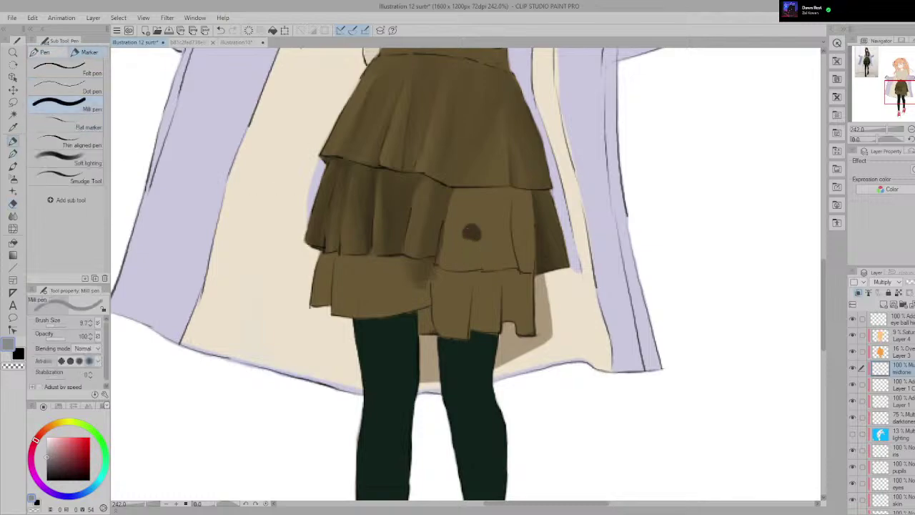
click(66, 125)
click(65, 178)
scroll(416, 311, up, 3)
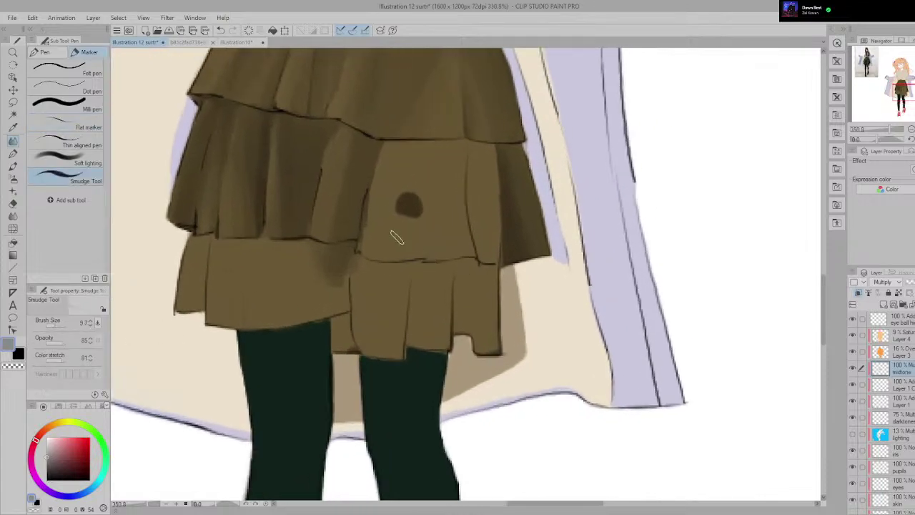
mouse_move(409, 185)
mouse_down()
mouse_move(394, 254)
mouse_move(412, 195)
mouse_move(407, 179)
mouse_move(389, 249)
mouse_move(414, 226)
mouse_move(405, 135)
mouse_up()
scroll(415, 220, up, 3)
key(ctrl+z)
drag(403, 241, 429, 151)
key(ctrl+z)
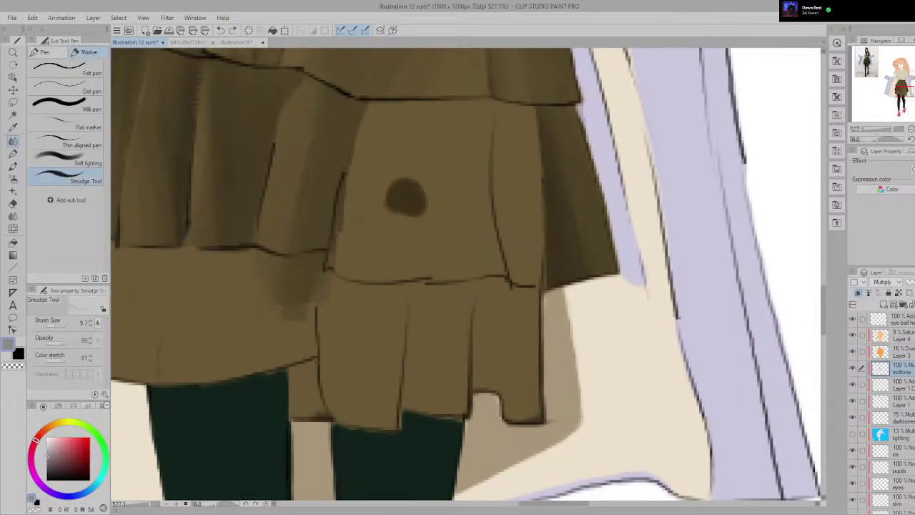
click(57, 325)
drag(433, 237, 450, 190)
key(ctrl+z)
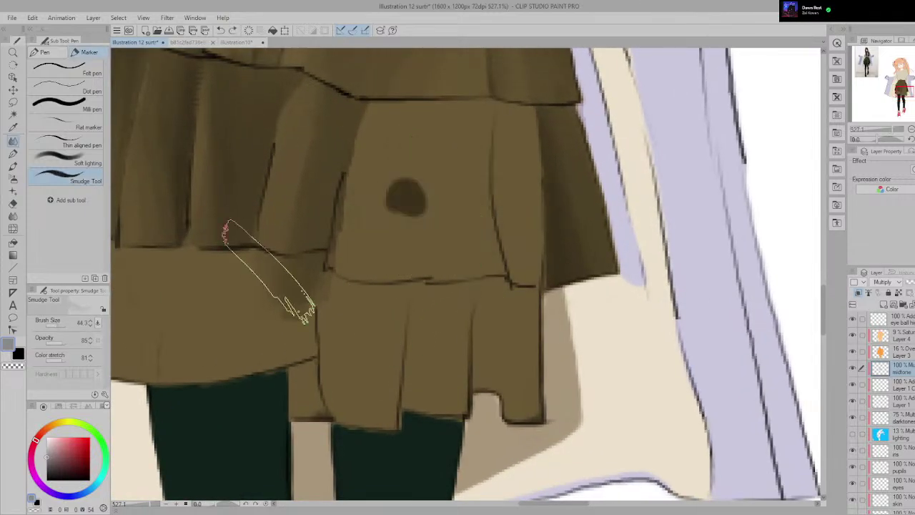
Step: Spread the dab across the front panel with the Smudge Tool at brush size 20.7, and blend its side edge at 4.0
click(56, 325)
drag(375, 247, 419, 174)
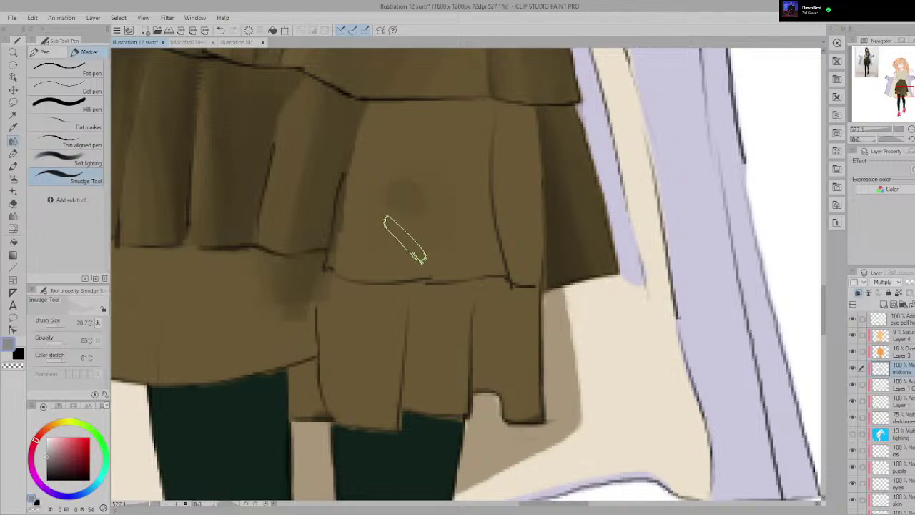
drag(393, 269, 407, 164)
key(ctrl+z)
mouse_move(409, 196)
mouse_down()
mouse_move(411, 135)
mouse_move(415, 159)
mouse_move(453, 138)
mouse_move(451, 184)
mouse_move(479, 191)
mouse_move(405, 226)
mouse_move(402, 252)
mouse_move(435, 246)
mouse_move(416, 193)
mouse_move(399, 215)
mouse_move(414, 265)
mouse_up()
click(52, 326)
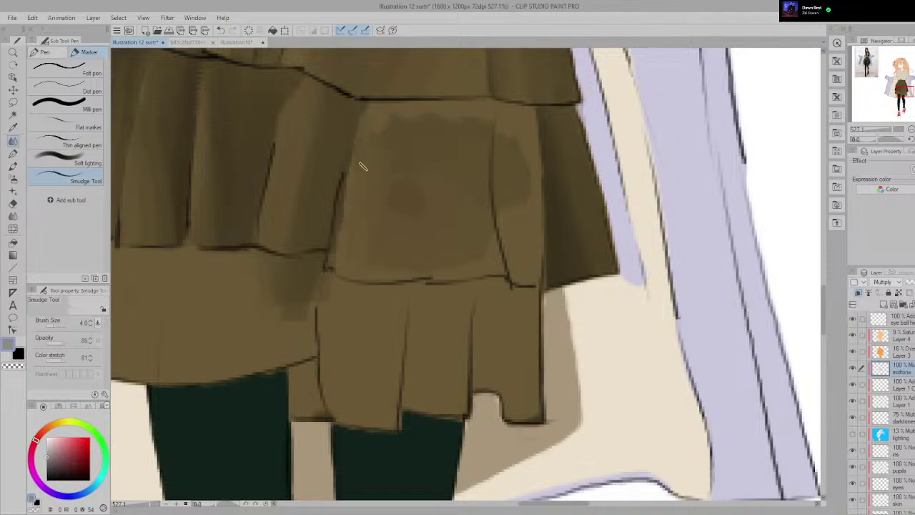
drag(343, 186, 338, 226)
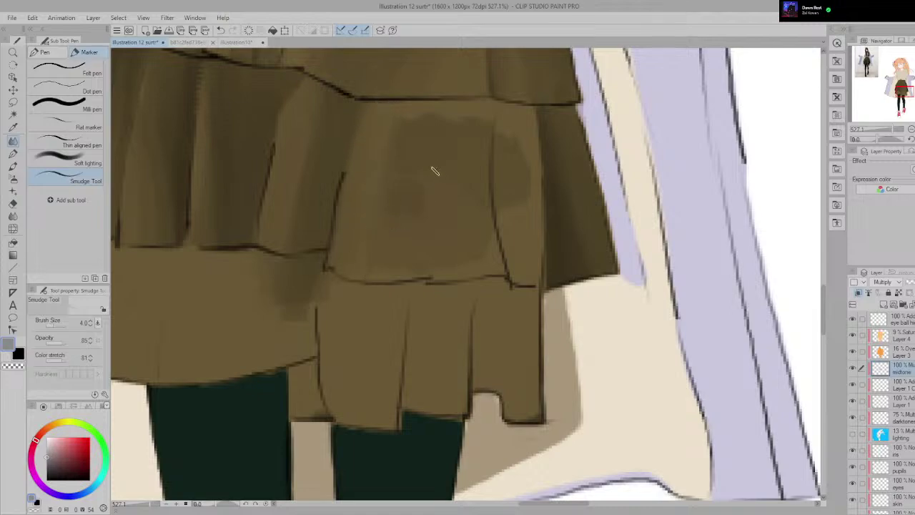
Step: Blend the shadow's inner edge down the middle tier's wide front panel with the Smudge Tool
scroll(434, 170, down, 9)
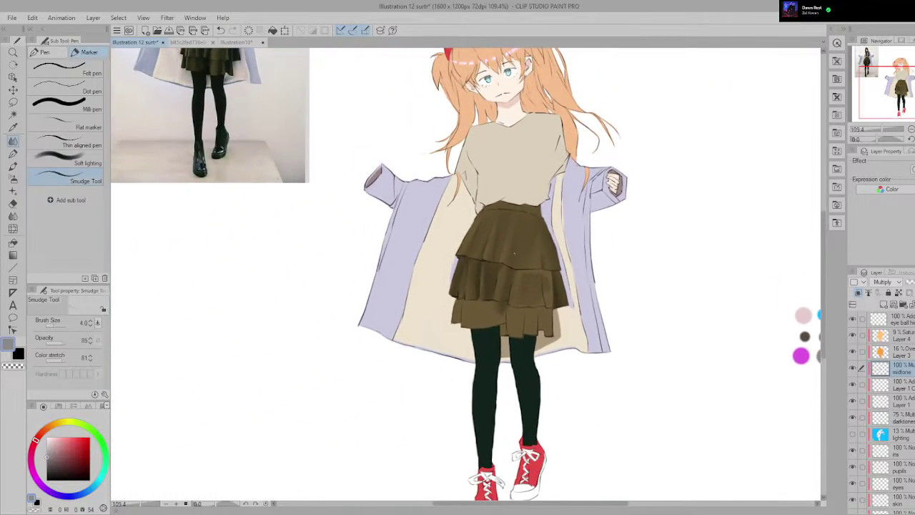
drag(540, 249, 521, 286)
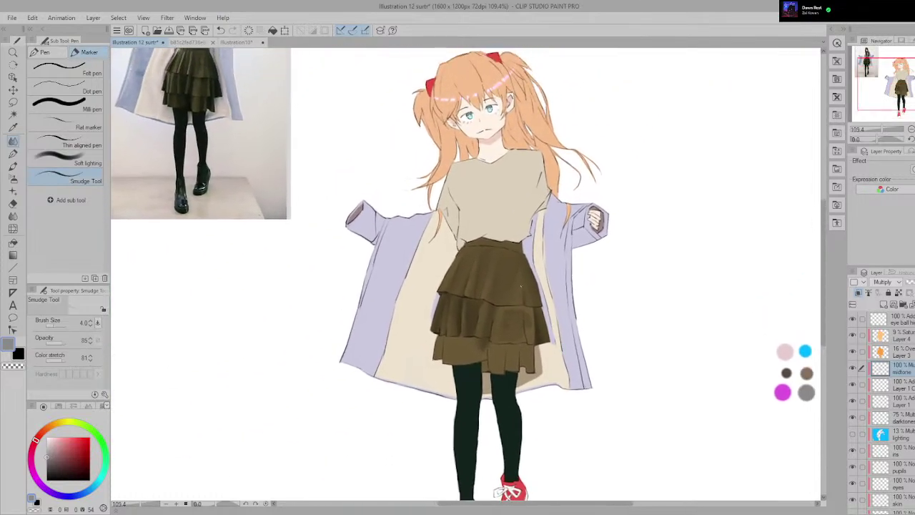
scroll(511, 336, up, 5)
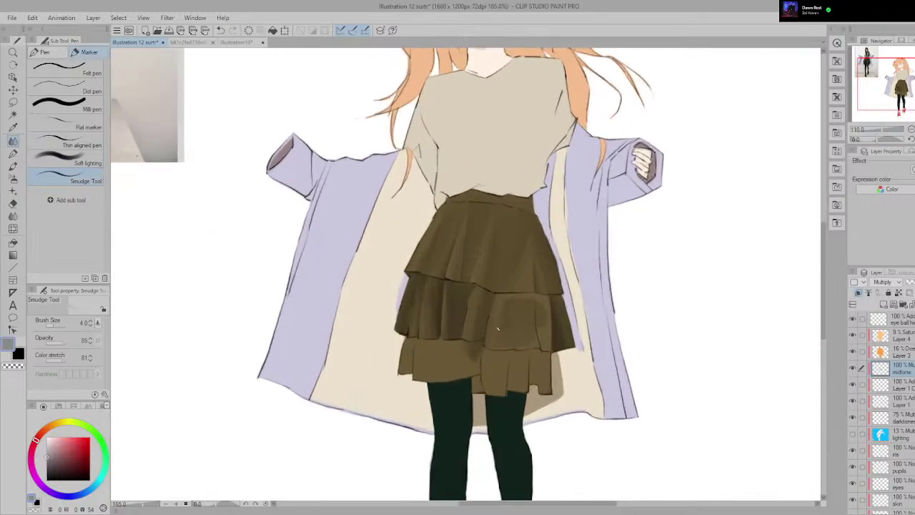
scroll(511, 336, down, 5)
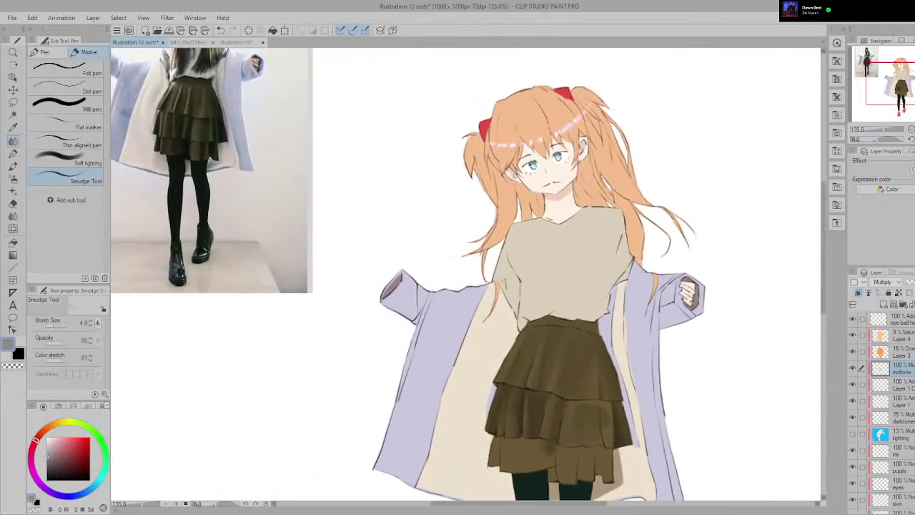
scroll(534, 326, up, 5)
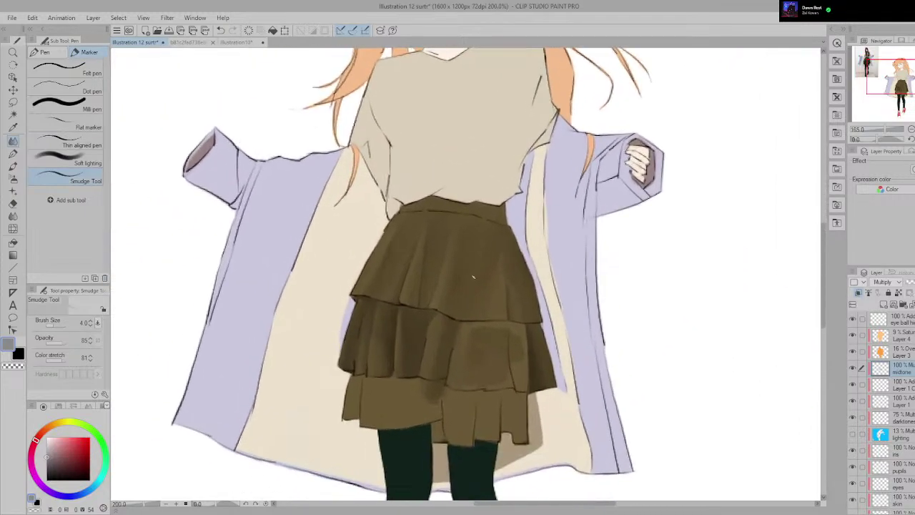
scroll(434, 257, up, 5)
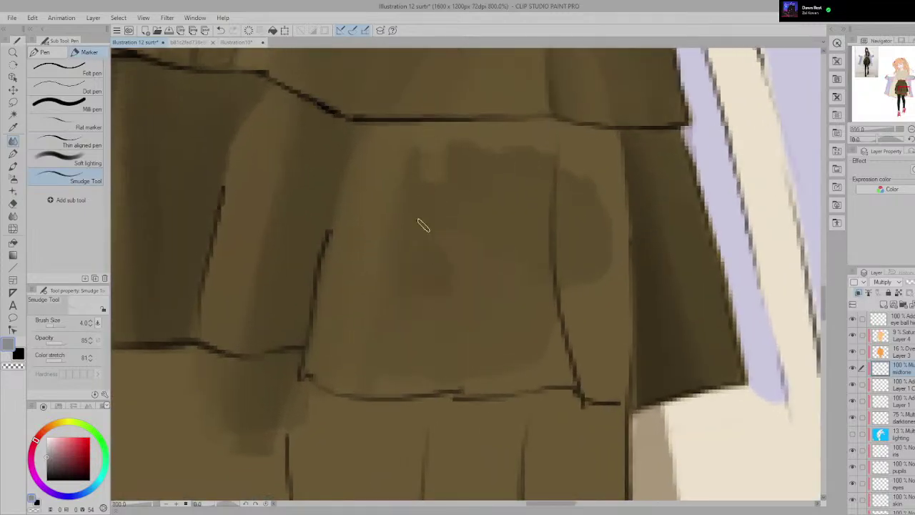
mouse_move(423, 118)
mouse_down()
mouse_move(427, 196)
mouse_move(426, 132)
mouse_move(445, 261)
mouse_move(444, 349)
mouse_move(433, 168)
mouse_move(440, 358)
mouse_move(446, 269)
mouse_move(439, 395)
mouse_move(428, 262)
mouse_up()
mouse_move(405, 161)
mouse_down()
mouse_move(377, 355)
mouse_move(392, 188)
mouse_move(362, 356)
mouse_move(377, 227)
mouse_move(338, 271)
mouse_move(364, 278)
mouse_move(338, 263)
mouse_move(363, 189)
mouse_move(360, 297)
mouse_move(371, 194)
mouse_move(354, 140)
mouse_move(343, 247)
mouse_move(363, 155)
mouse_up()
key(ctrl+z)
drag(313, 293, 330, 248)
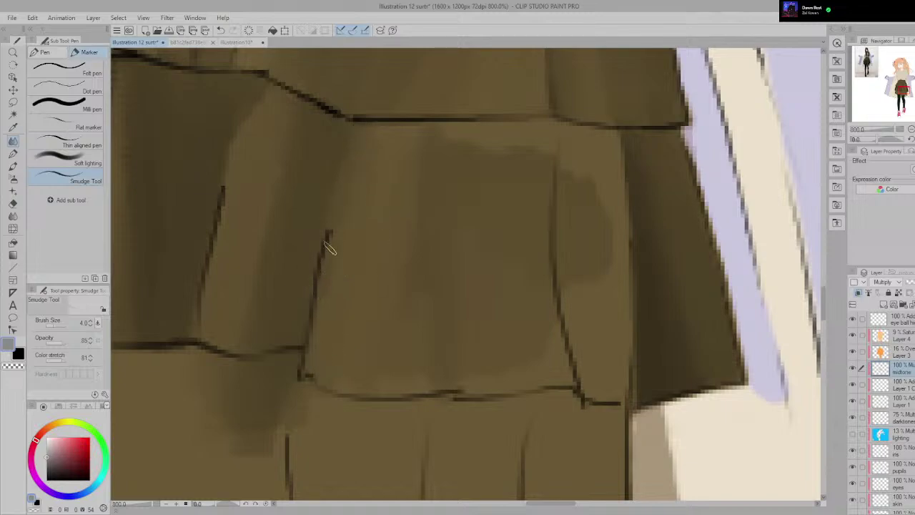
key(ctrl+z)
key(ctrl+z)
mouse_move(354, 138)
mouse_down()
mouse_move(353, 234)
mouse_move(363, 138)
mouse_move(351, 153)
mouse_up()
Step: Examine the middle tier's front panel shading at different zoom levels and compare it with the reference photo
scroll(351, 231, down, 4)
scroll(366, 217, down, 6)
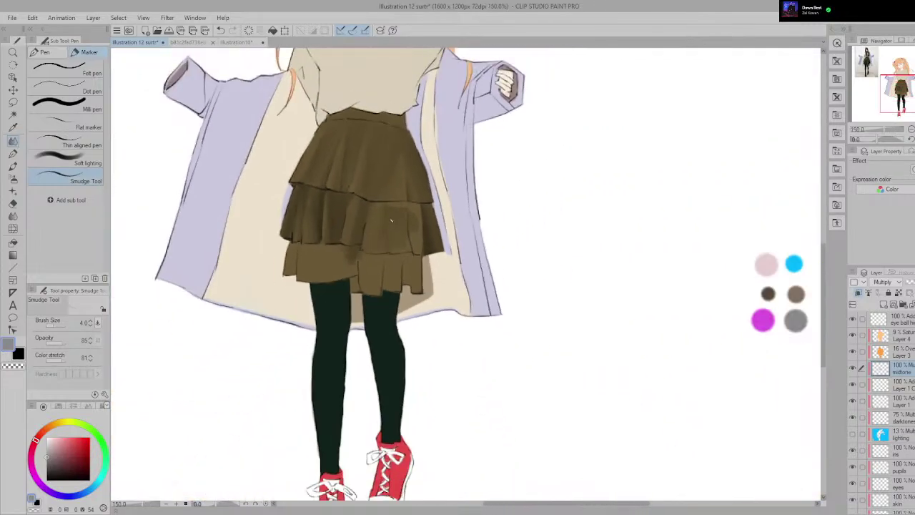
scroll(433, 235, up, 5)
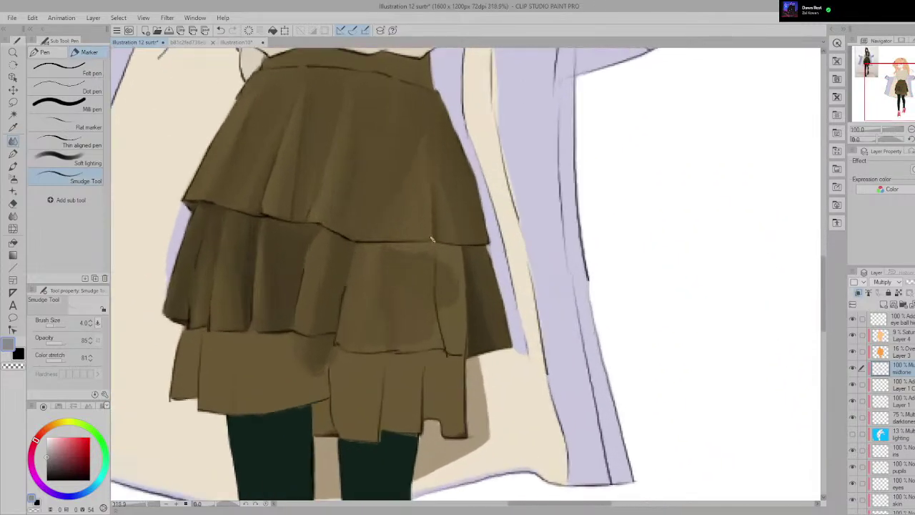
scroll(508, 235, down, 2)
scroll(509, 286, up, 2)
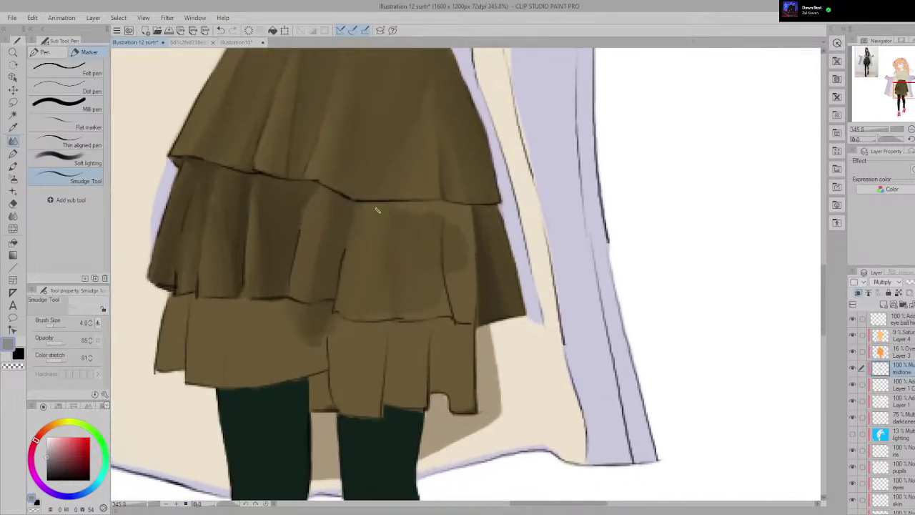
scroll(397, 330, up, 1)
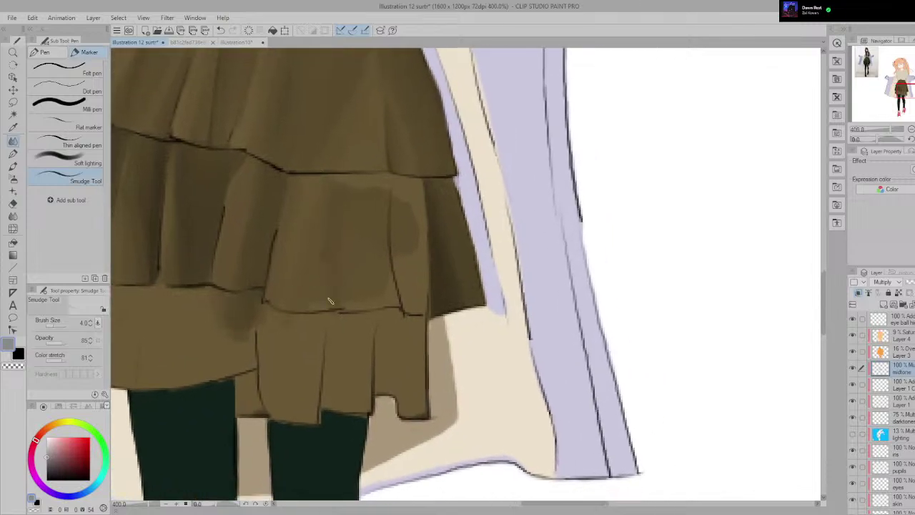
scroll(326, 286, down, 5)
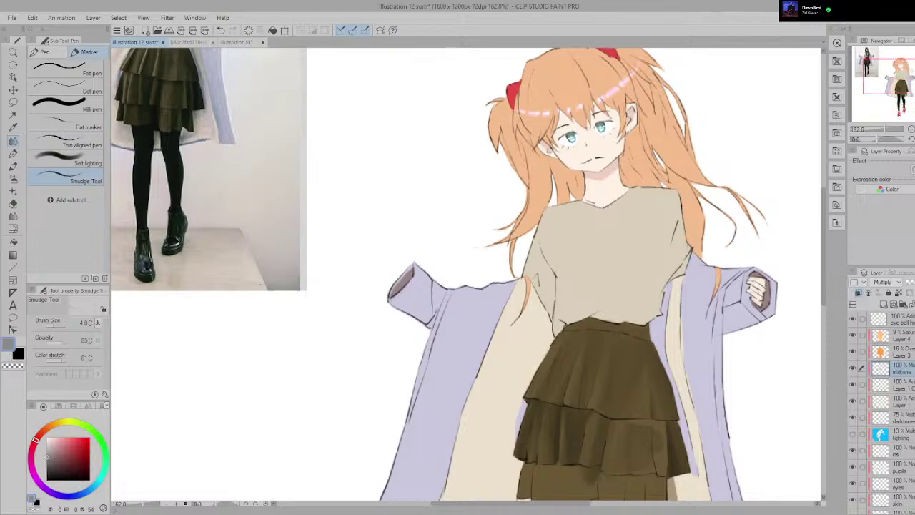
drag(593, 400, 464, 261)
scroll(493, 357, up, 4)
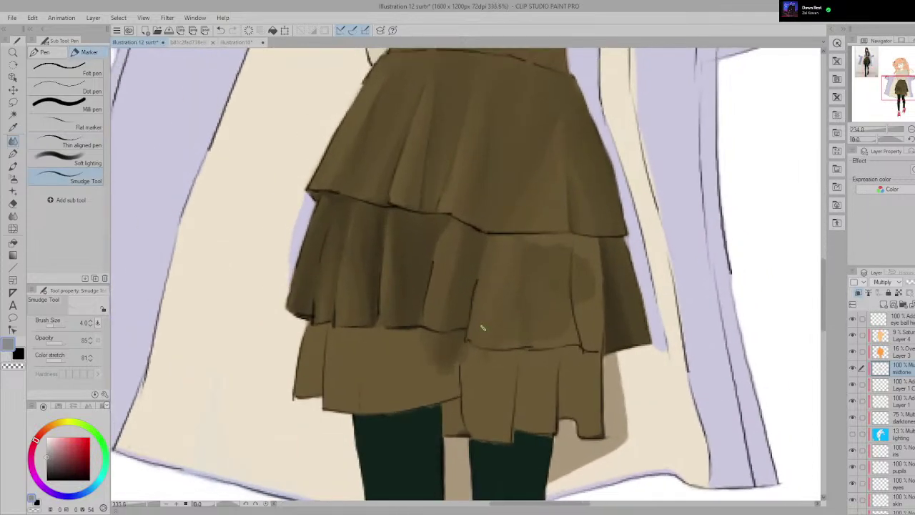
drag(484, 327, 383, 298)
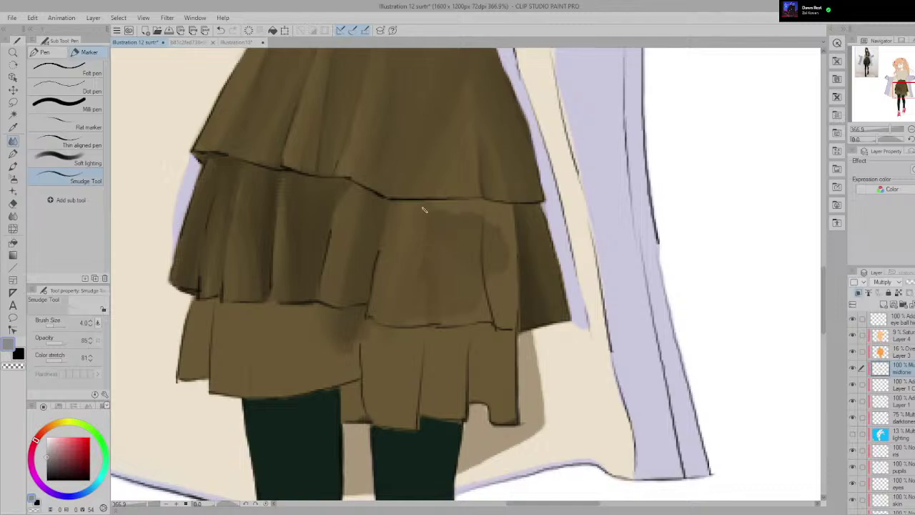
scroll(426, 305, up, 1)
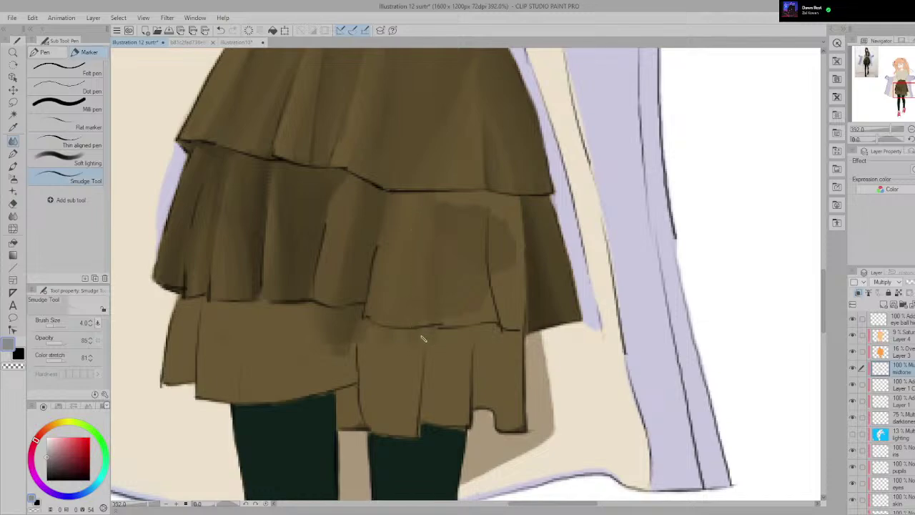
Step: Smudge the front panel's shading up to the tier seam above and soften its lower edge near the hem
scroll(423, 338, up, 4)
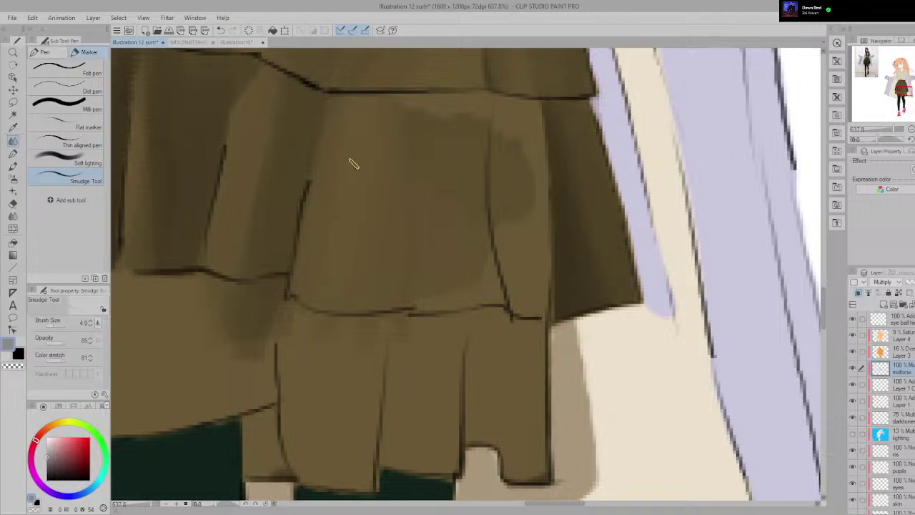
scroll(321, 291, down, 10)
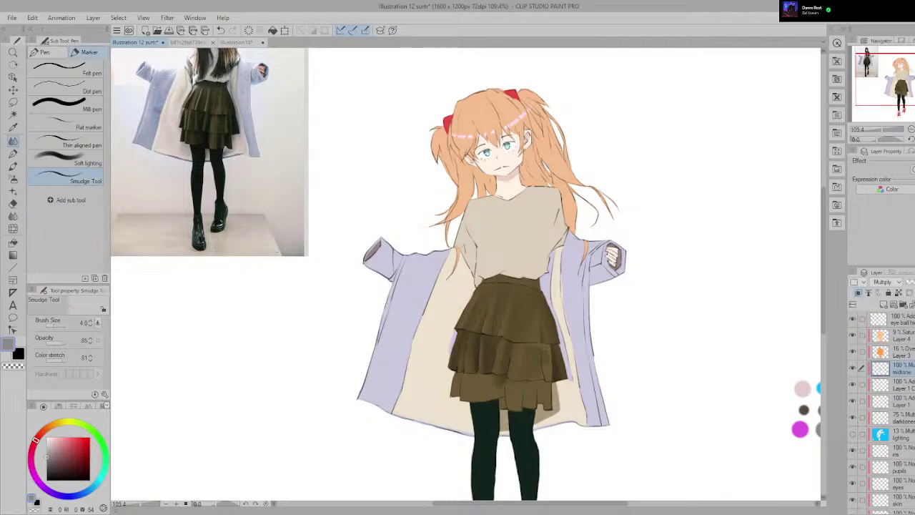
scroll(452, 293, up, 5)
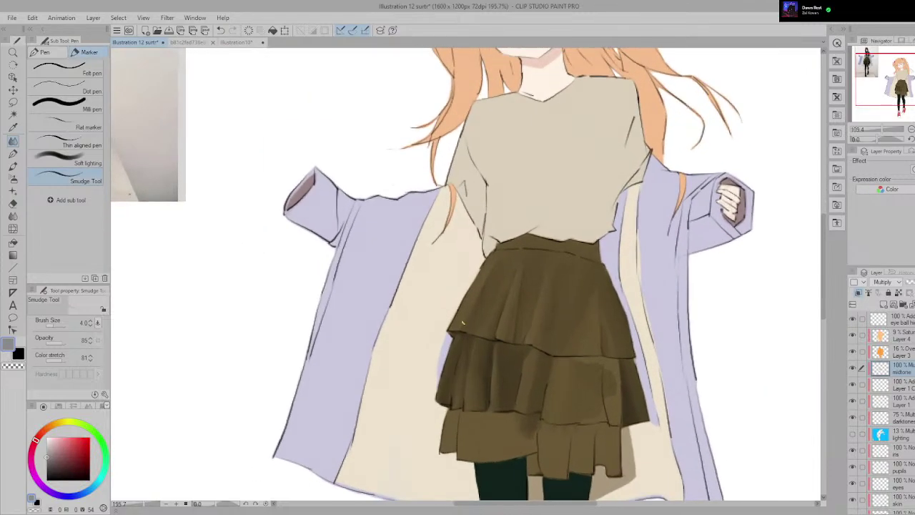
scroll(452, 293, up, 5)
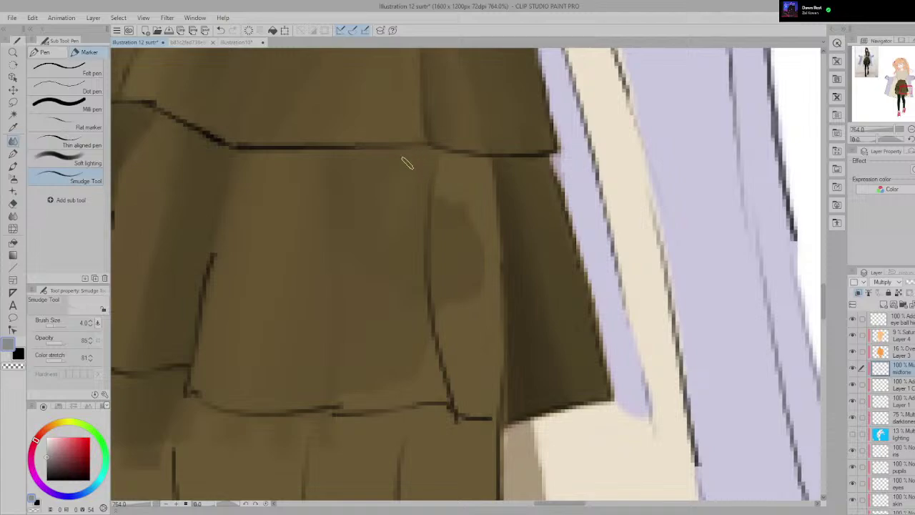
scroll(382, 240, down, 4)
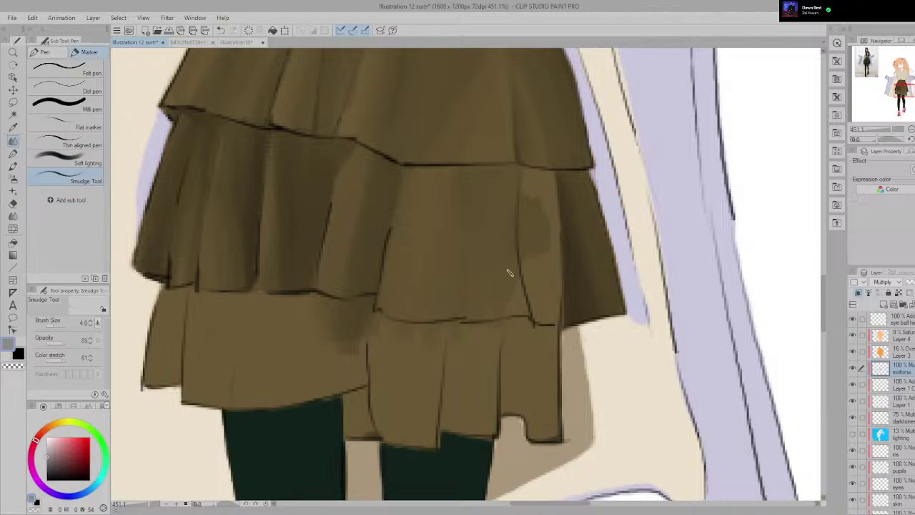
scroll(473, 188, down, 8)
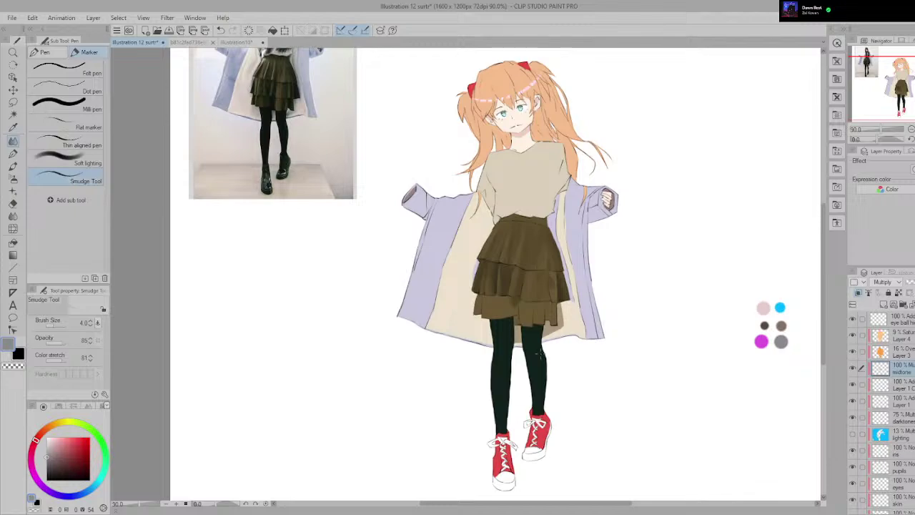
Step: Blend the front panel's upper inner corner into the neighbouring dark fold with the Smudge Tool
scroll(479, 254, up, 10)
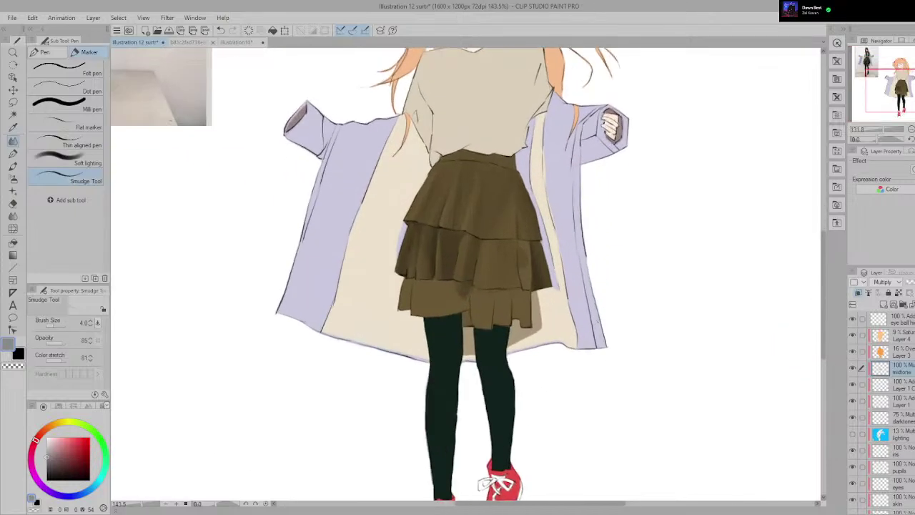
scroll(479, 254, up, 2)
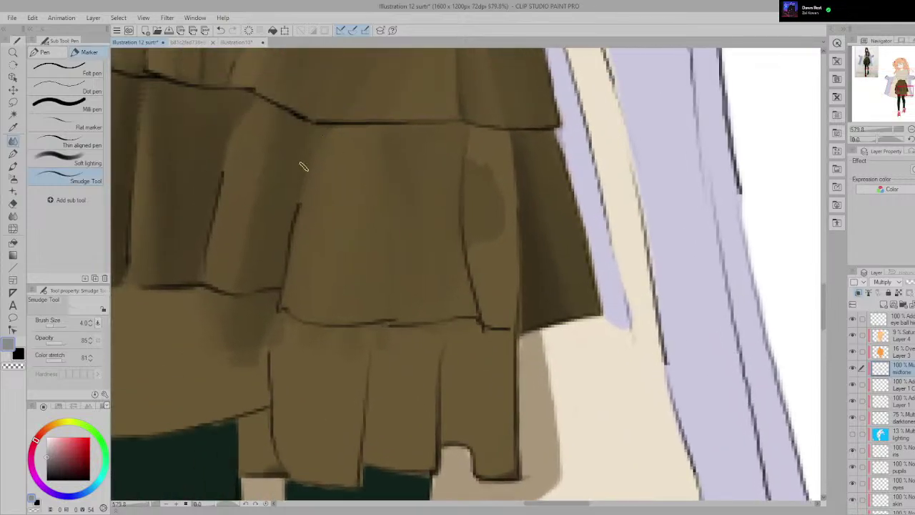
scroll(286, 204, down, 3)
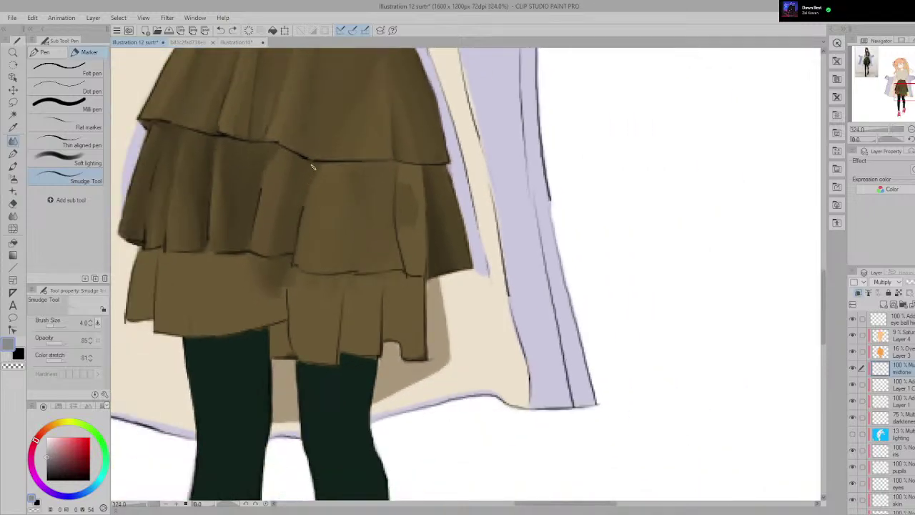
scroll(310, 195, up, 3)
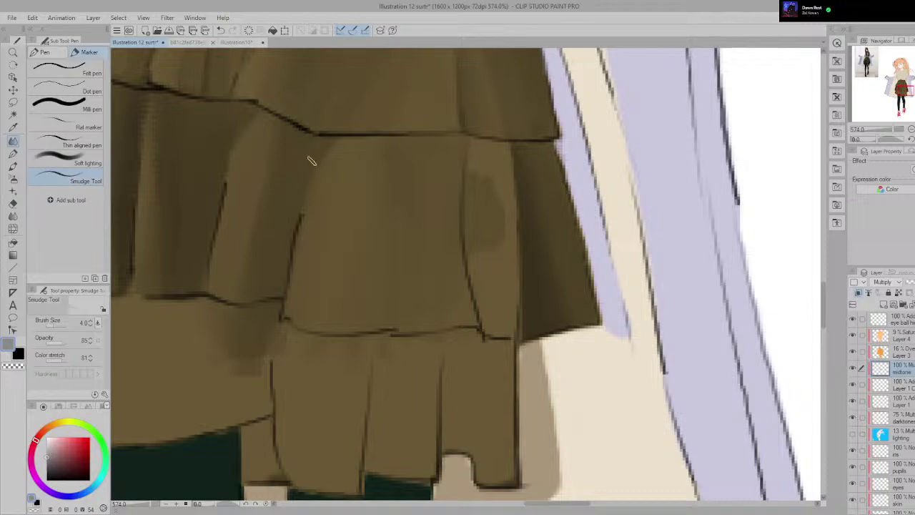
scroll(298, 198, down, 2)
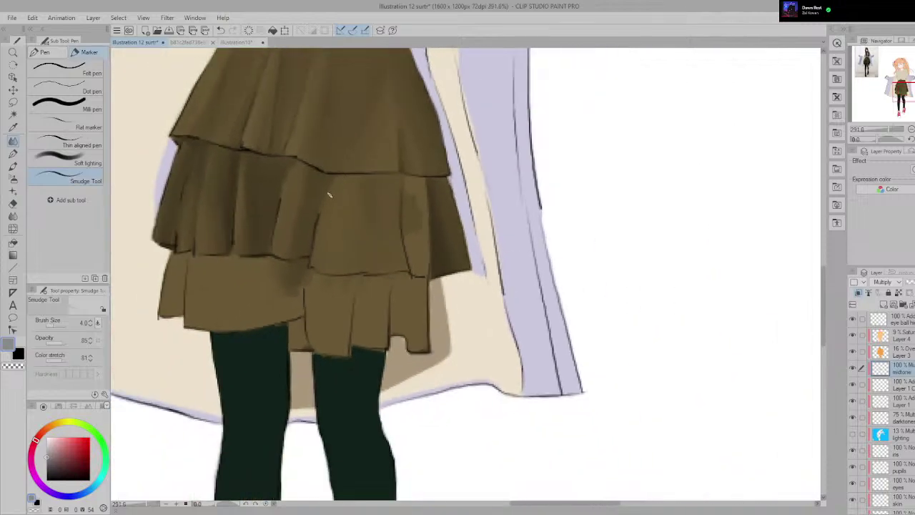
Step: Dab a shadow spot with the 9.7 Milli pen just above the front panel's hem, near the narrow side fold
scroll(329, 195, down, 5)
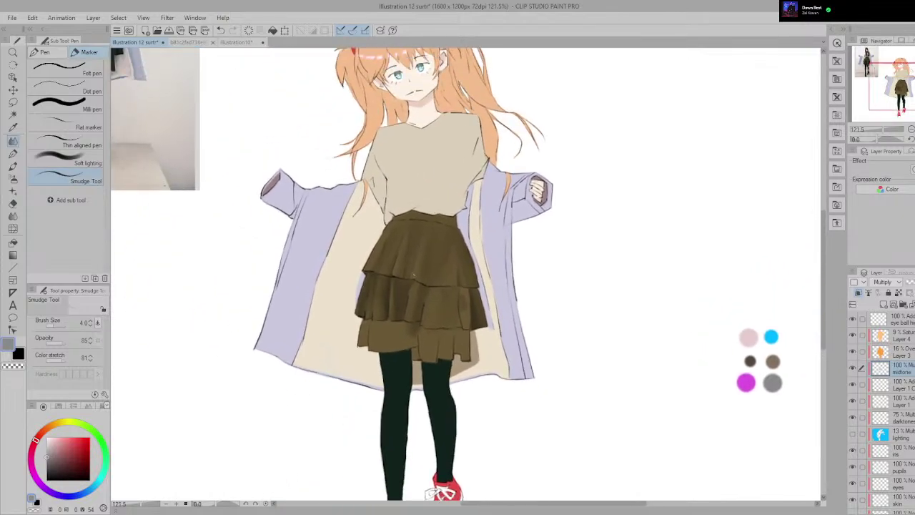
scroll(413, 275, down, 1)
scroll(443, 309, up, 2)
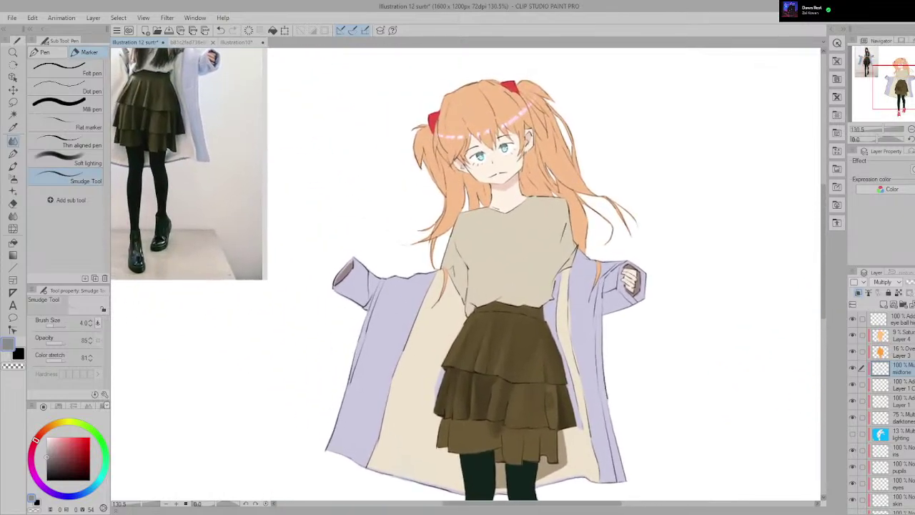
drag(520, 387, 511, 383)
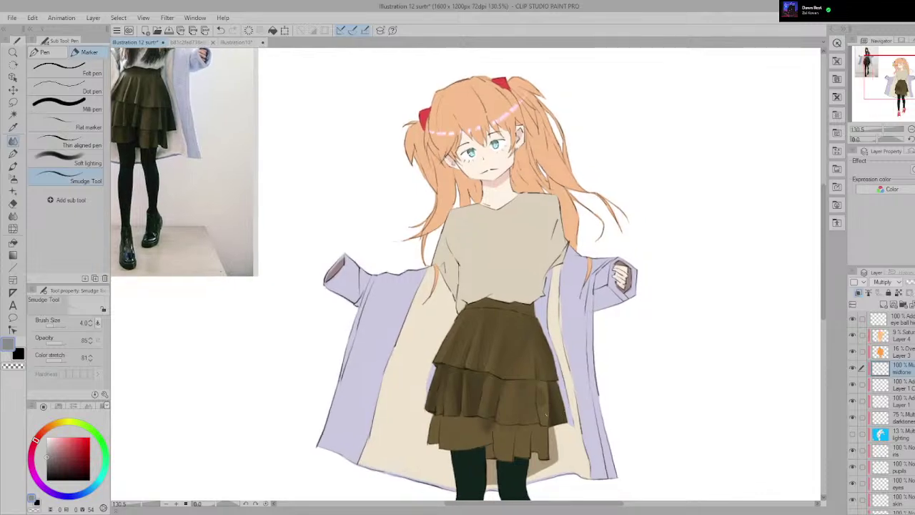
key(p)
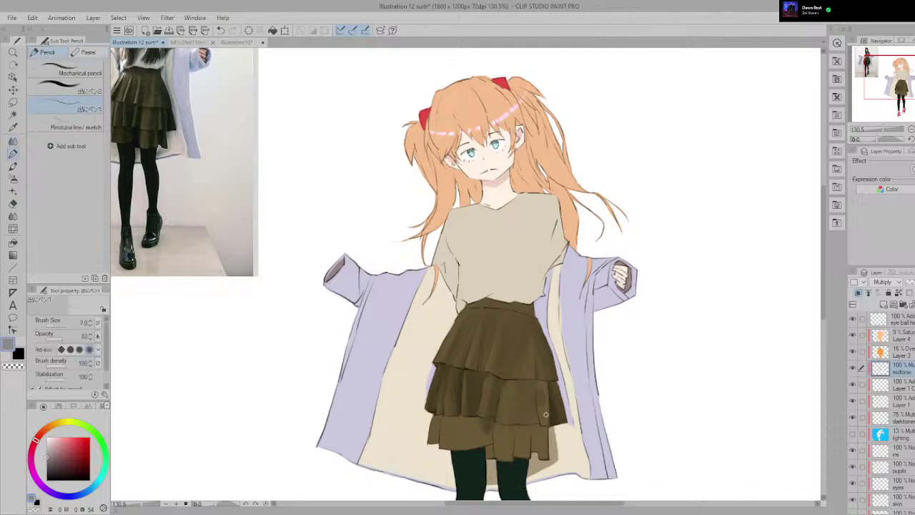
key(p)
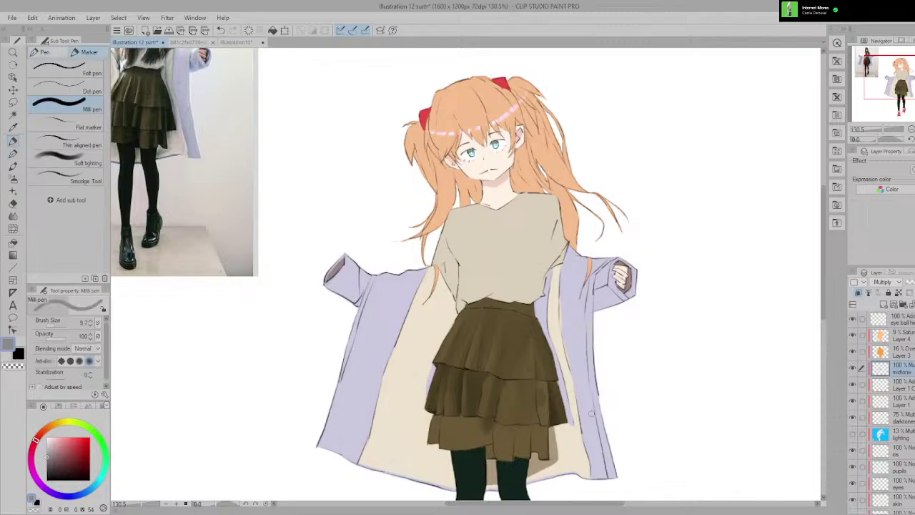
scroll(556, 415, up, 3)
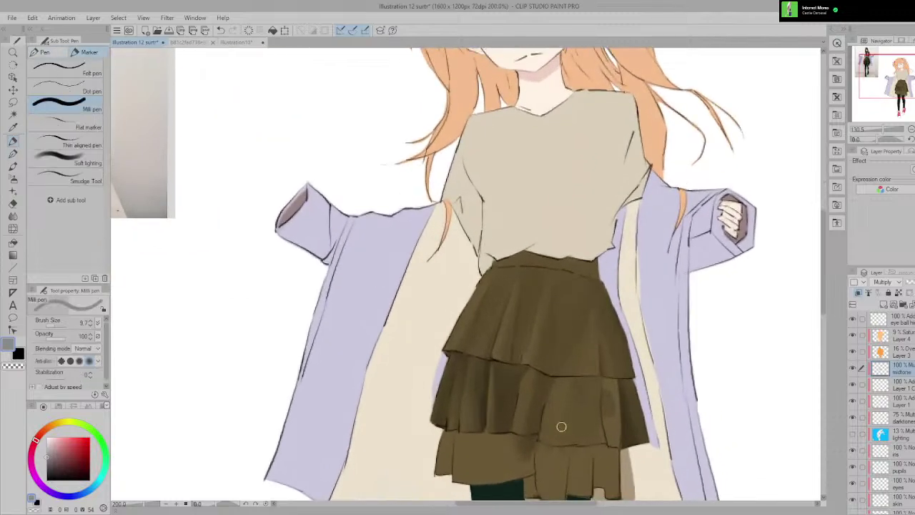
scroll(560, 426, up, 3)
drag(539, 404, 557, 392)
Step: Smudge the hem dab upward along the side fold line with the Smudge Tool, undoing and redoing the first stroke
key(p)
key(p)
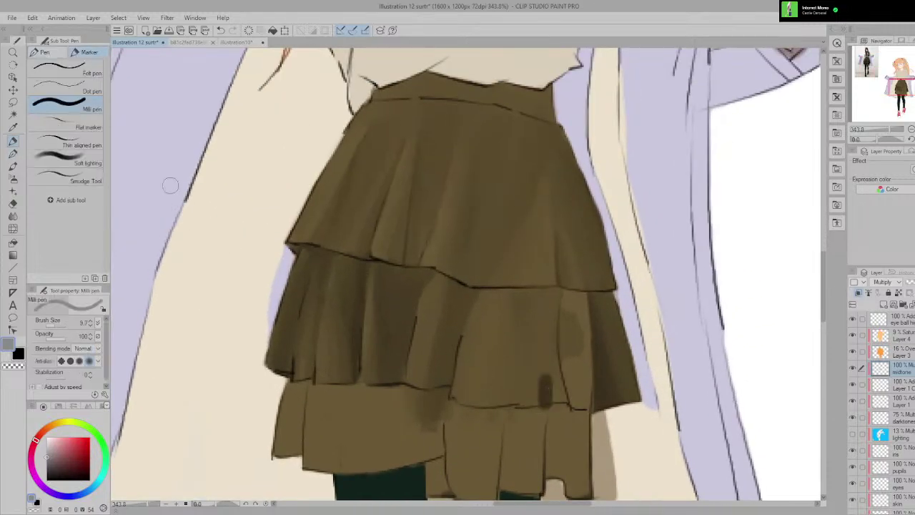
click(72, 177)
scroll(566, 368, up, 3)
drag(543, 429, 526, 252)
key(ctrl+z)
mouse_move(499, 347)
mouse_down()
mouse_move(517, 263)
mouse_move(528, 307)
mouse_up()
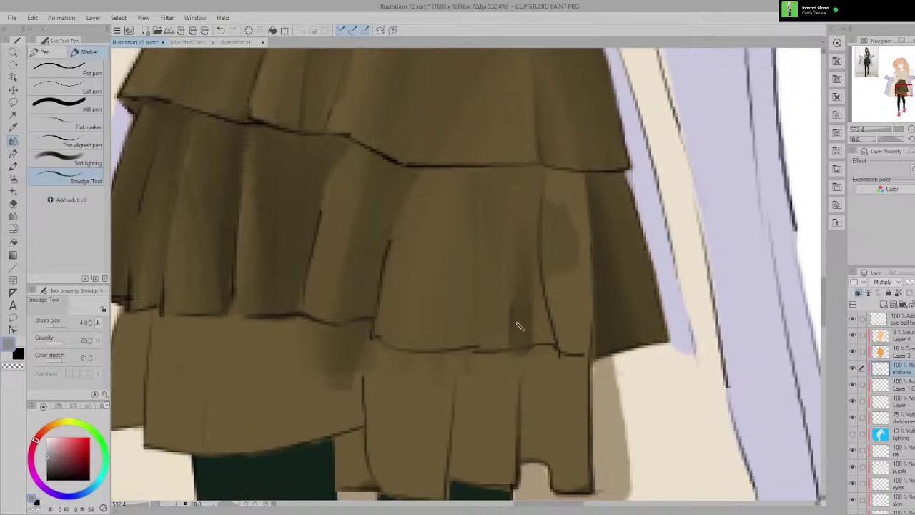
scroll(519, 289, down, 11)
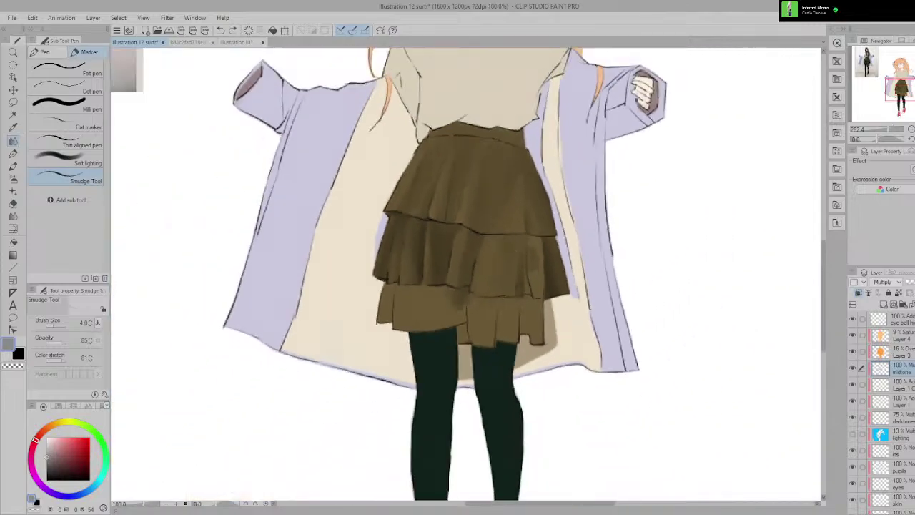
Step: Blend the remaining shadow dab above the front panel's hem into the panel with the Smudge Tool
drag(486, 222, 523, 326)
scroll(521, 324, up, 8)
drag(620, 416, 553, 251)
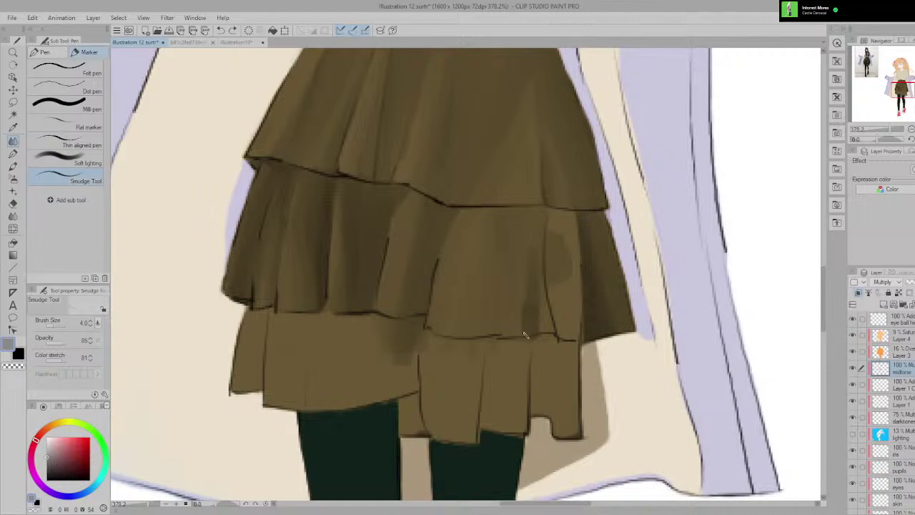
mouse_move(523, 333)
mouse_down()
mouse_move(521, 299)
mouse_move(523, 333)
mouse_up()
scroll(522, 298, up, 1)
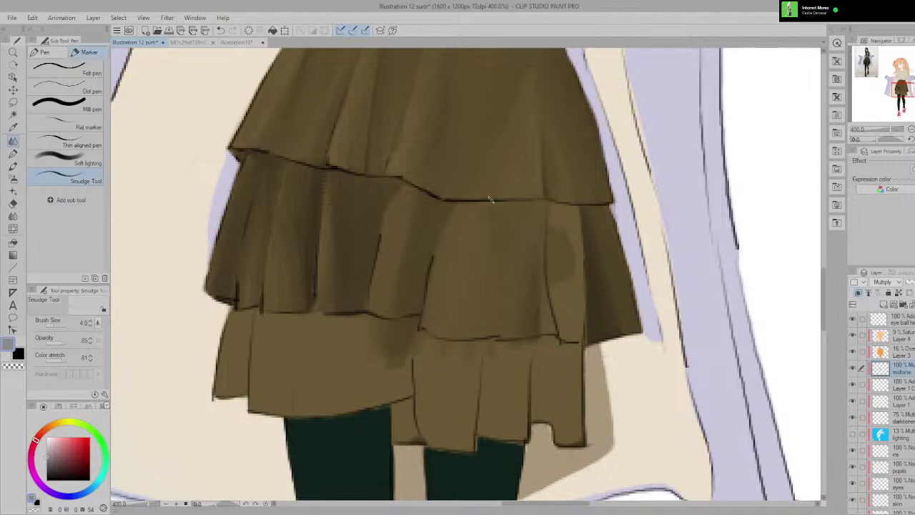
scroll(498, 222, down, 4)
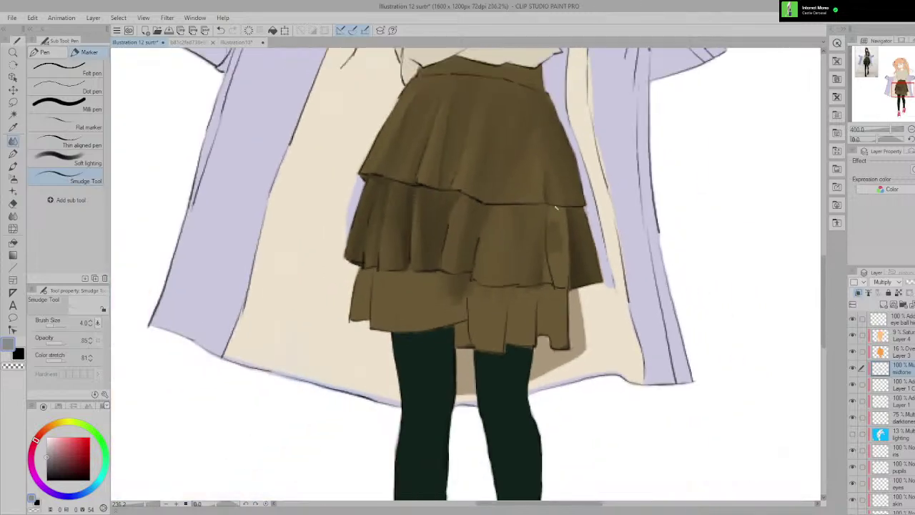
scroll(498, 247, up, 6)
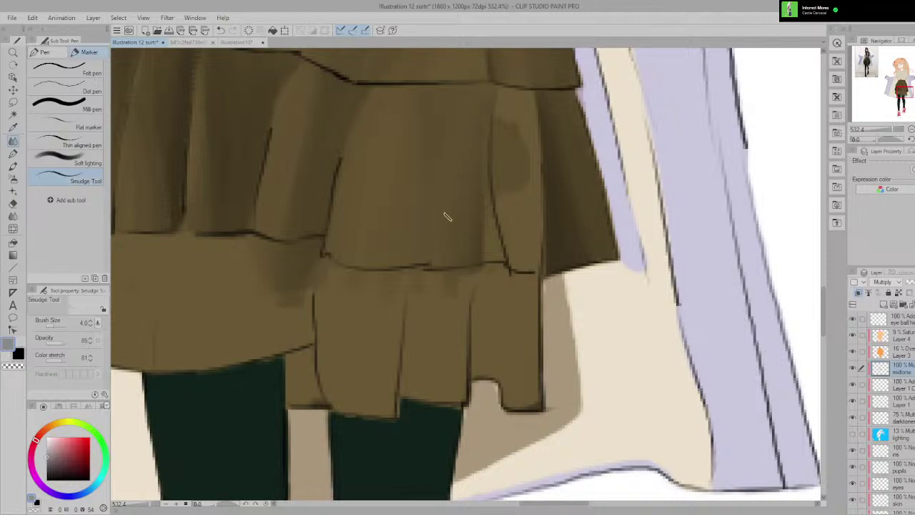
scroll(436, 286, down, 4)
scroll(464, 285, down, 2)
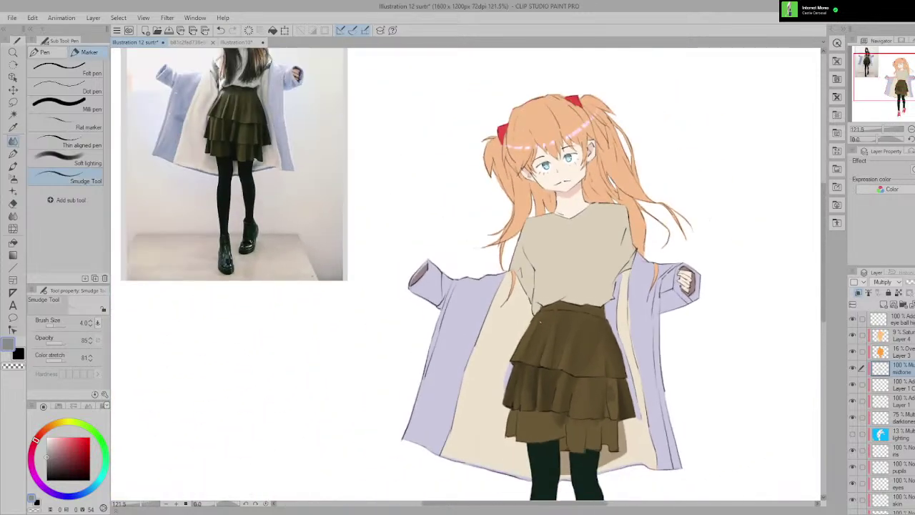
Step: Erase a thin light line on the front panel along the narrow side fold with the Rough eraser at size 1.6
key(e)
scroll(503, 266, up, 5)
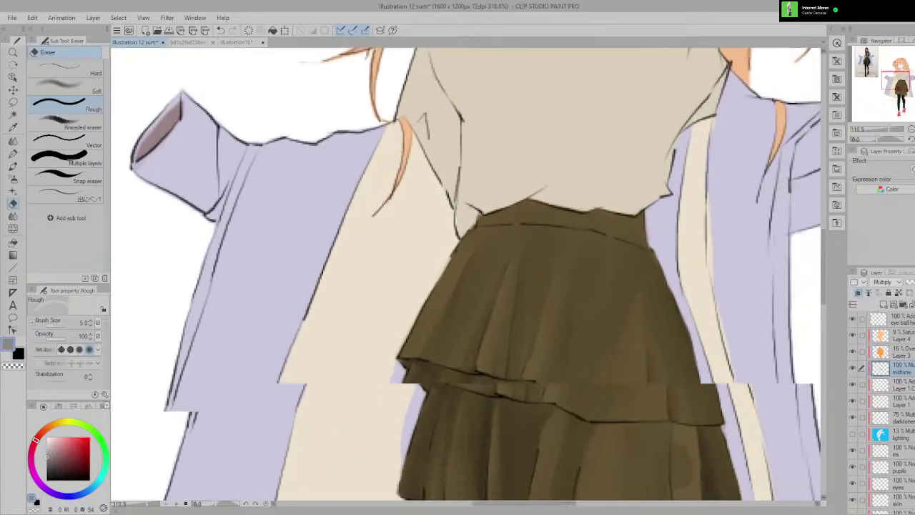
scroll(503, 266, up, 4)
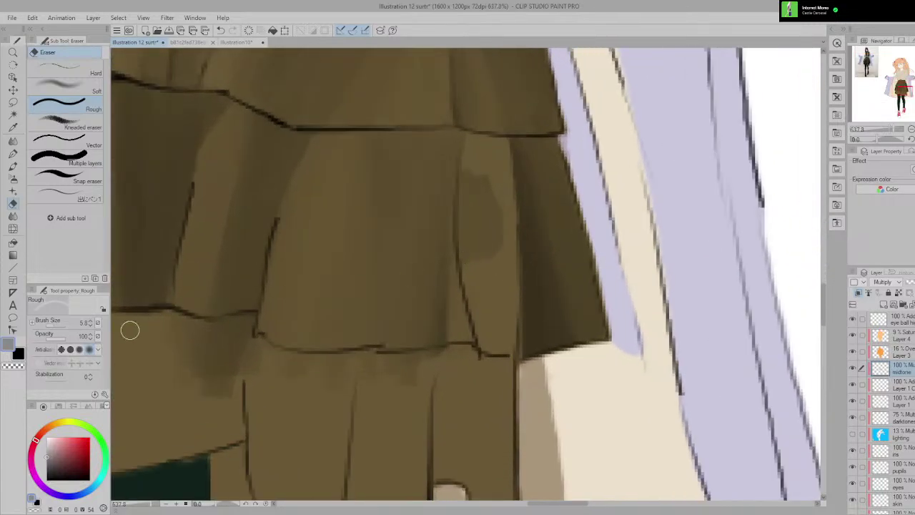
drag(466, 273, 454, 274)
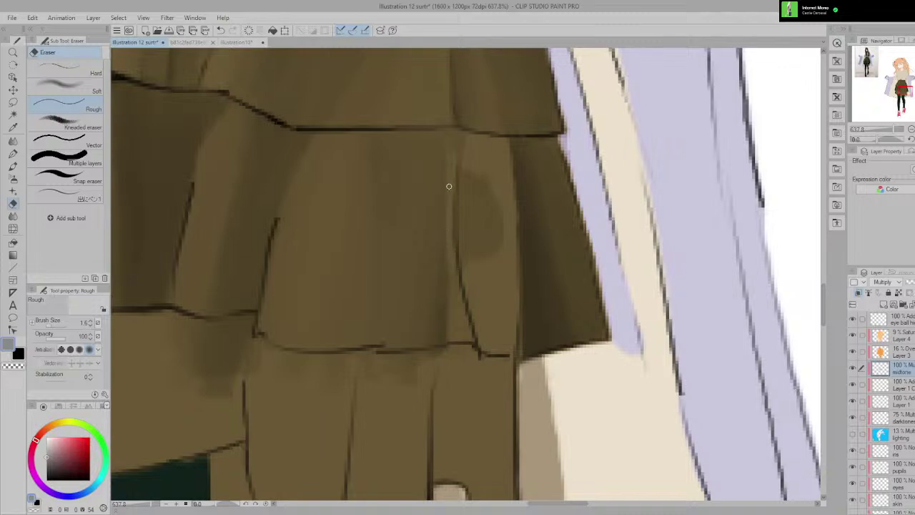
scroll(453, 211, down, 8)
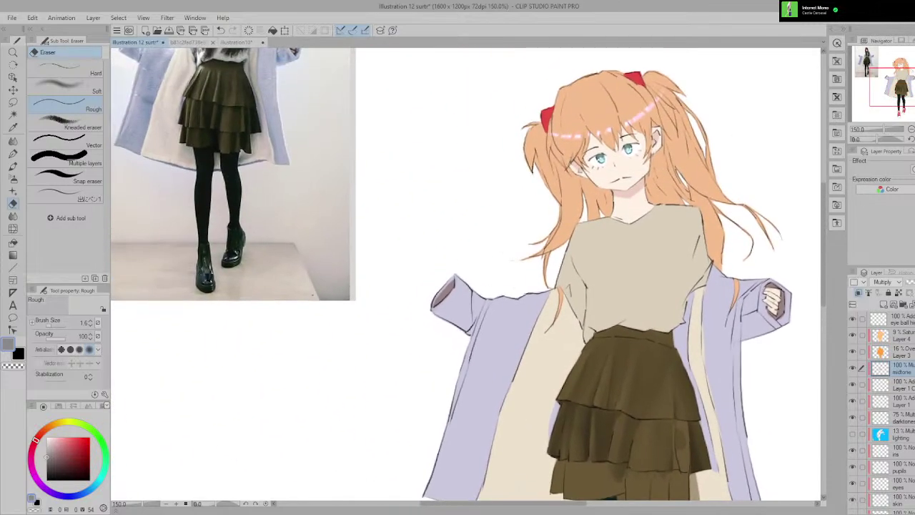
drag(452, 212, 428, 200)
scroll(576, 333, up, 6)
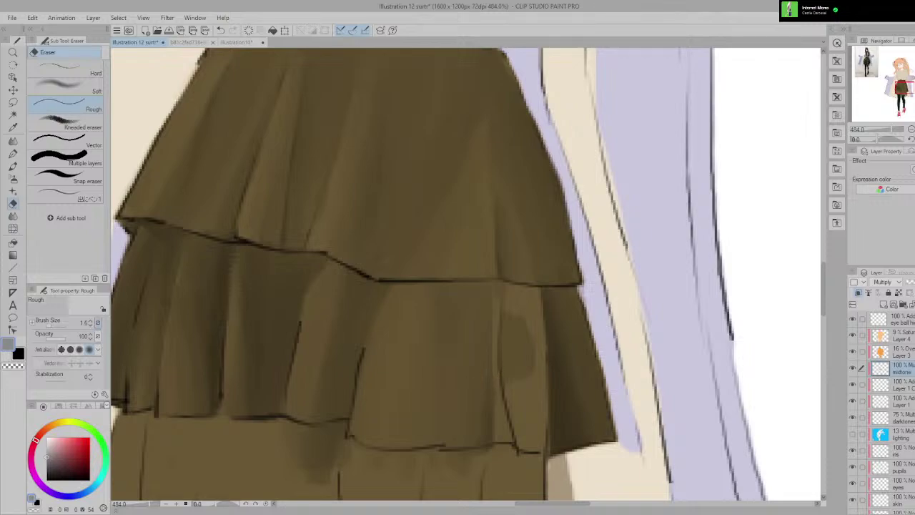
Step: Widen the light strip beside the narrow side fold with the Rough eraser at size 3.0, undoing the last stroke
key(])
drag(490, 311, 488, 379)
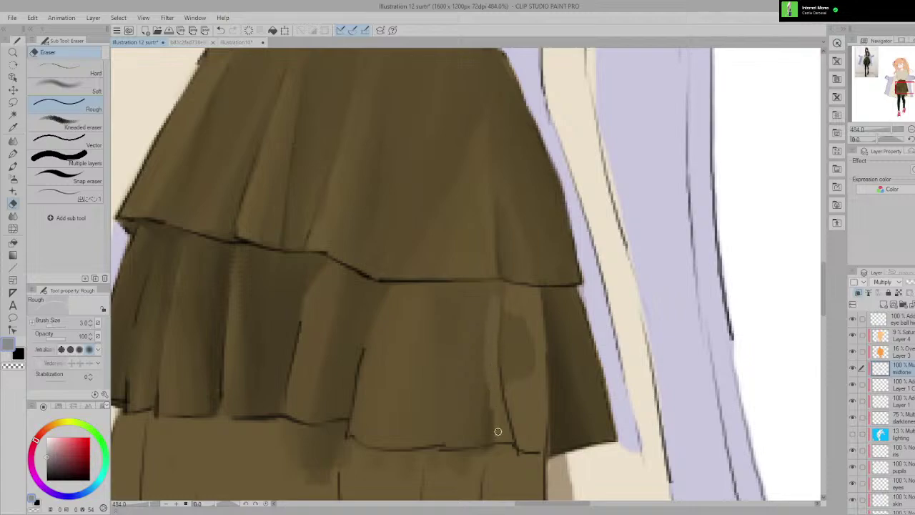
key(ctrl+z)
scroll(504, 376, down, 3)
scroll(505, 376, up, 3)
Step: Soften the erased light strip beside the narrow side fold with the Smudge Tool
key(j)
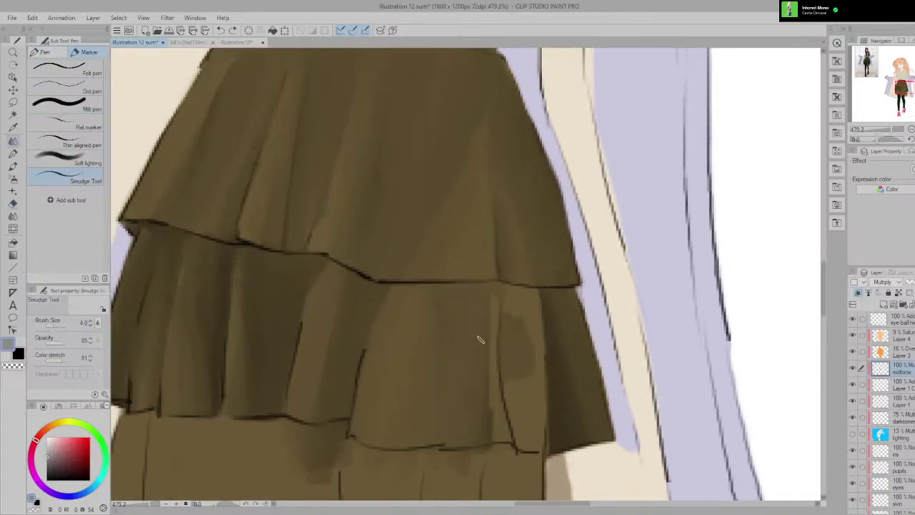
drag(486, 292, 487, 363)
scroll(474, 441, down, 4)
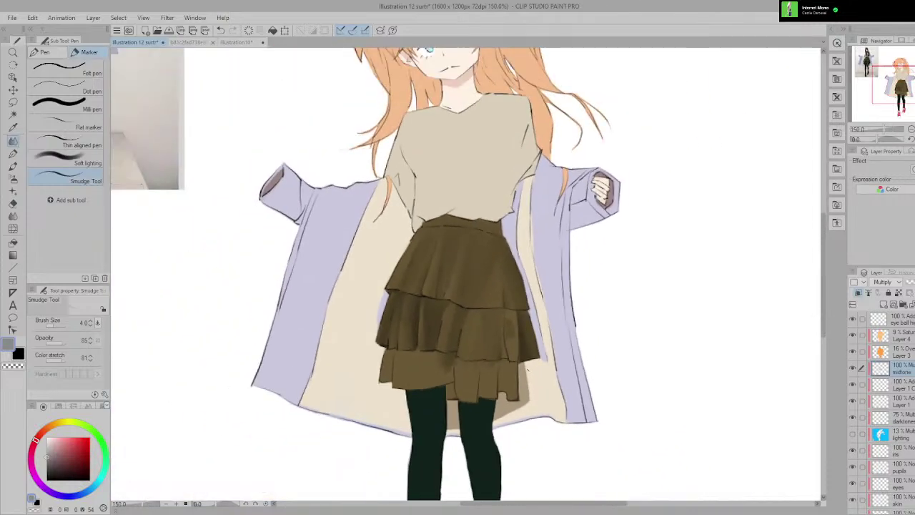
Step: Compare the shaded folds of the character's skirt with the reference photo, at full-figure and close-up scale
scroll(679, 254, down, 2)
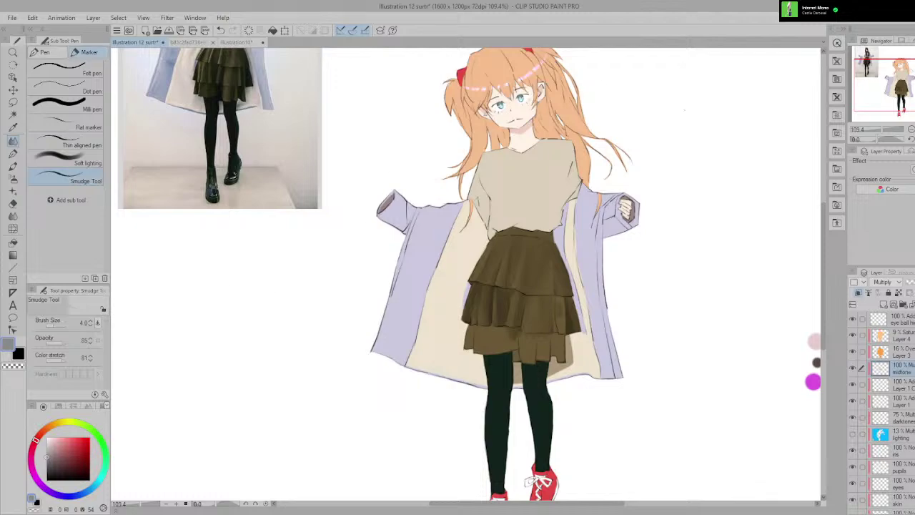
drag(366, 179, 322, 189)
scroll(321, 189, up, 3)
mouse_move(214, 112)
mouse_down()
mouse_move(493, 294)
mouse_move(294, 160)
mouse_up()
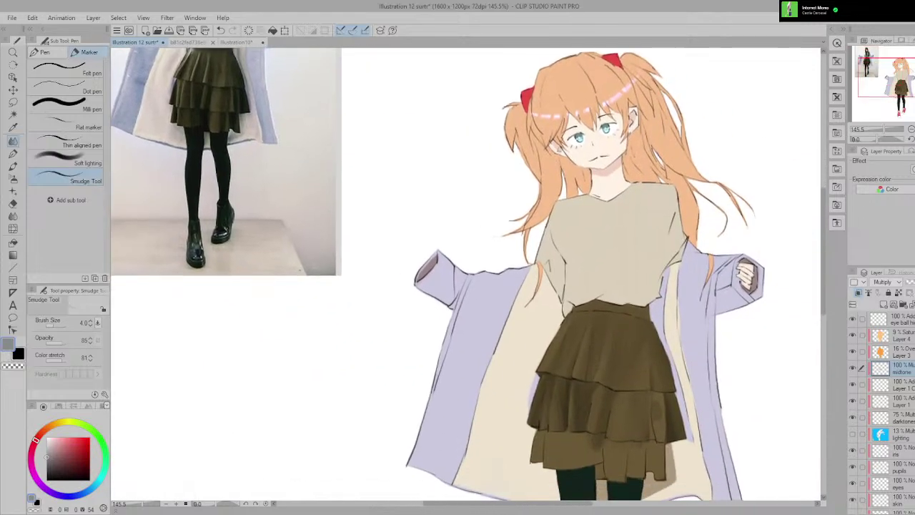
drag(400, 272, 461, 280)
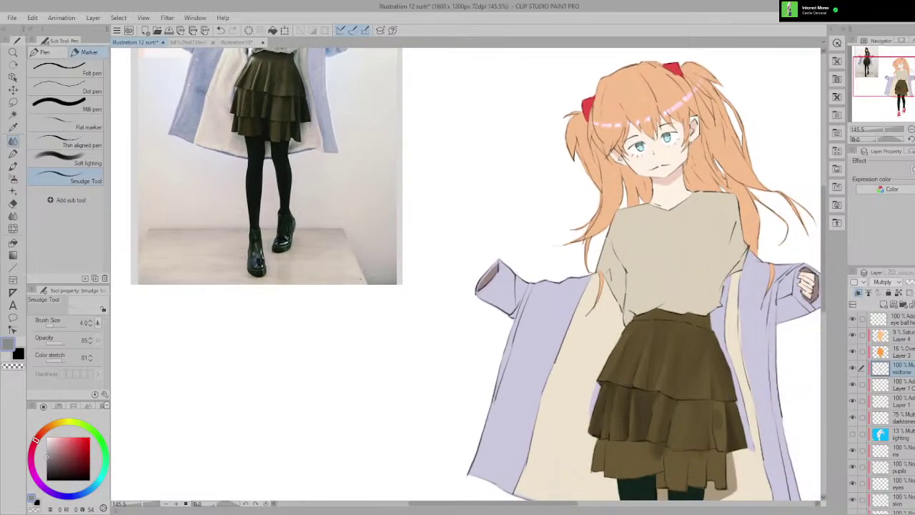
drag(706, 342, 619, 253)
scroll(619, 254, up, 5)
drag(606, 317, 524, 233)
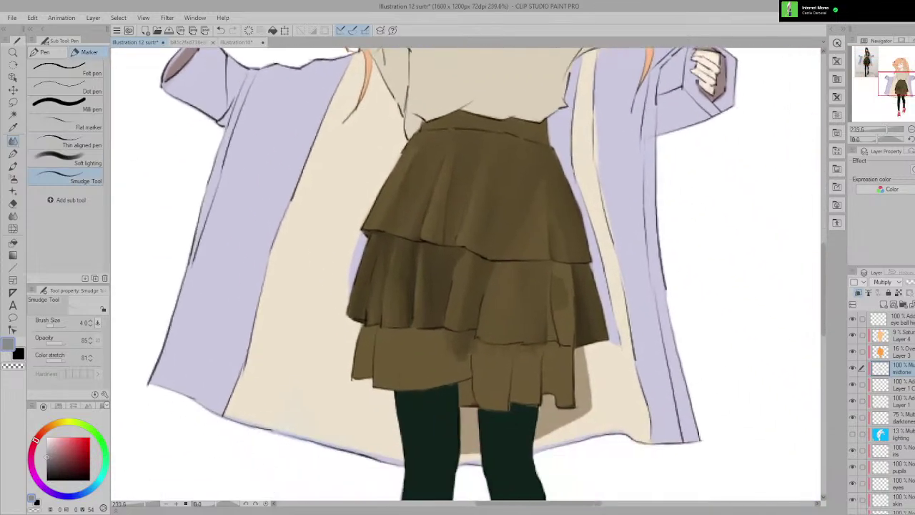
scroll(524, 232, up, 4)
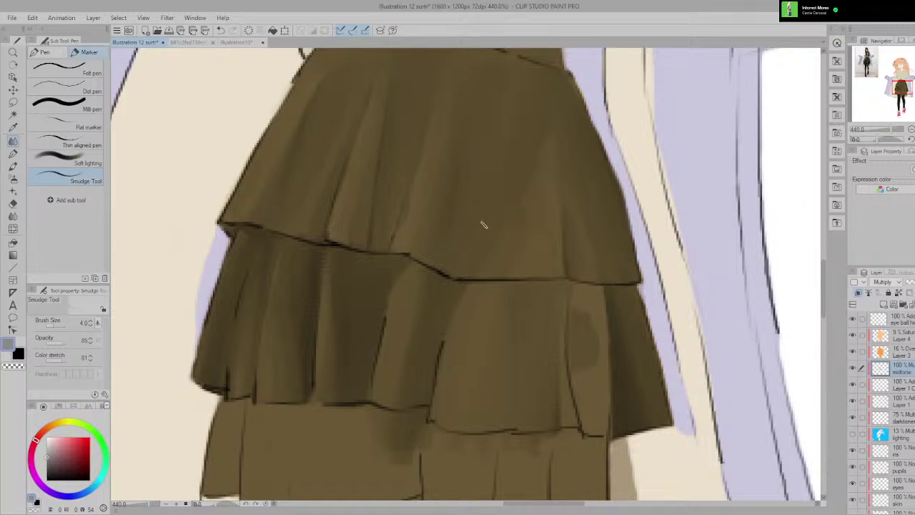
scroll(486, 226, down, 4)
scroll(550, 218, up, 3)
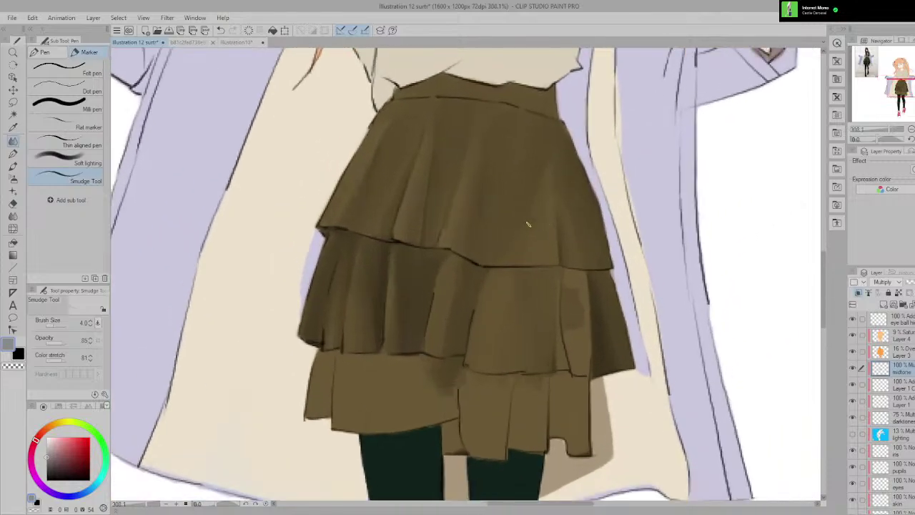
scroll(531, 227, down, 3)
scroll(527, 221, up, 3)
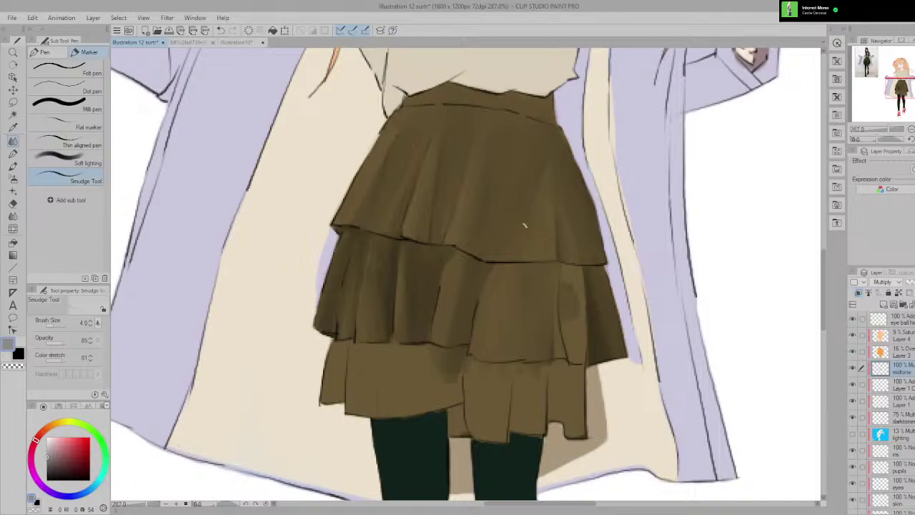
scroll(526, 227, down, 5)
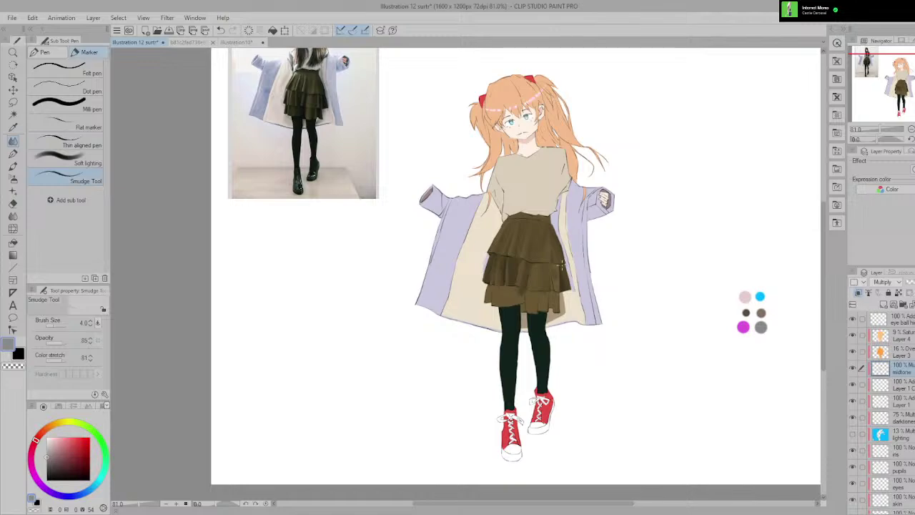
scroll(562, 266, up, 3)
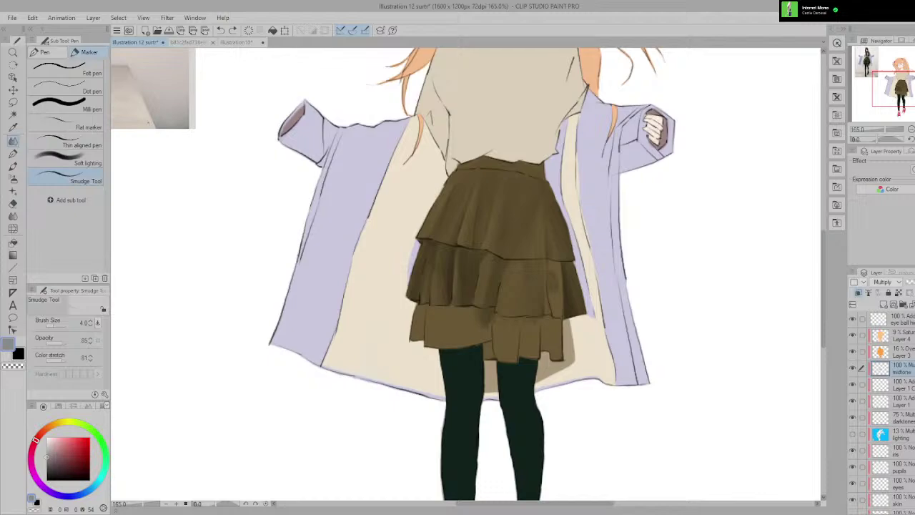
scroll(541, 259, down, 2)
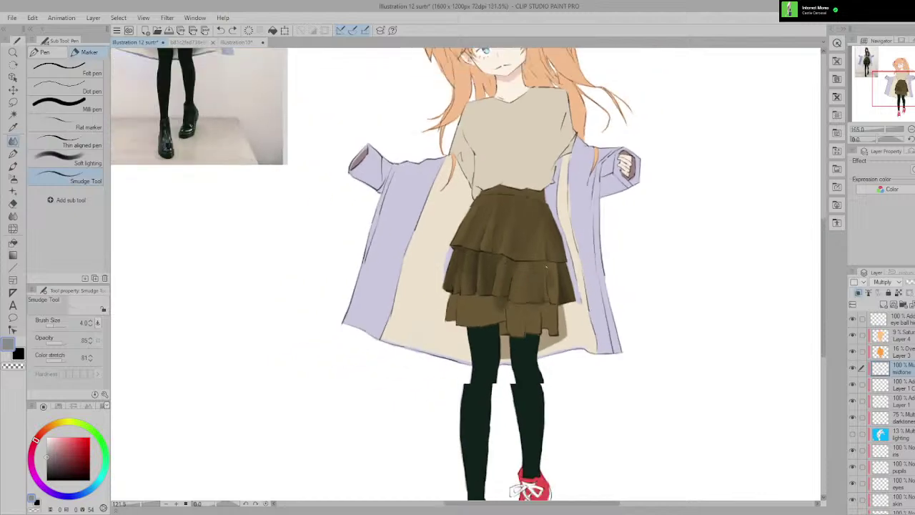
drag(542, 245, 540, 300)
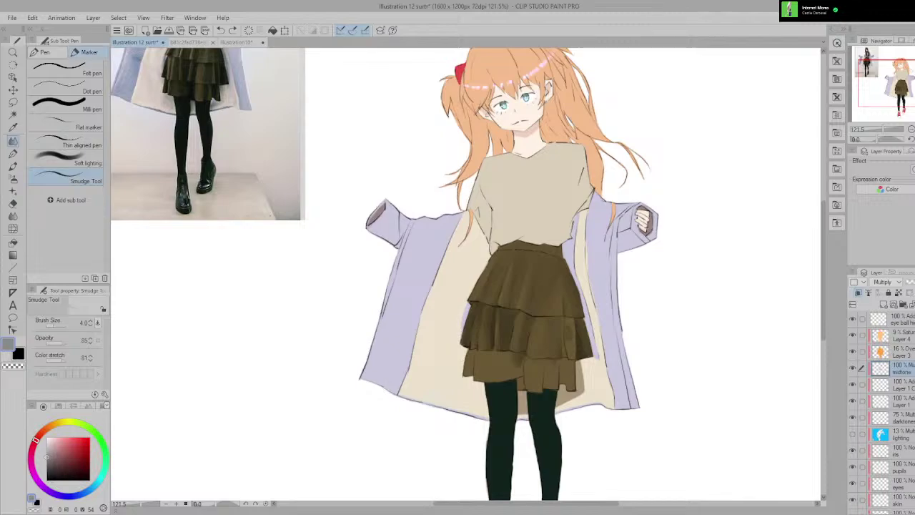
Step: Examine the fold shadows on the reference photo's tiered skirt close up and compare them with the drawing
scroll(620, 182, up, 4)
drag(286, 171, 682, 329)
scroll(434, 210, up, 1)
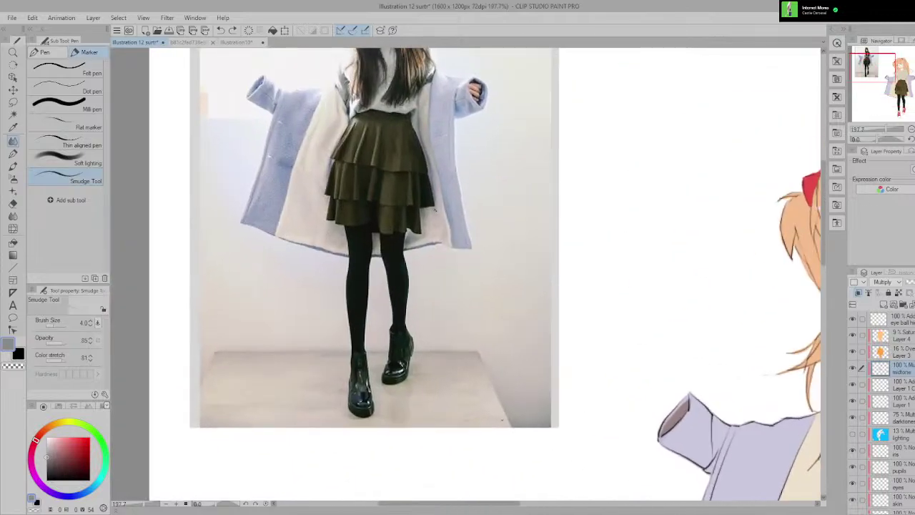
scroll(436, 209, up, 2)
scroll(571, 275, down, 2)
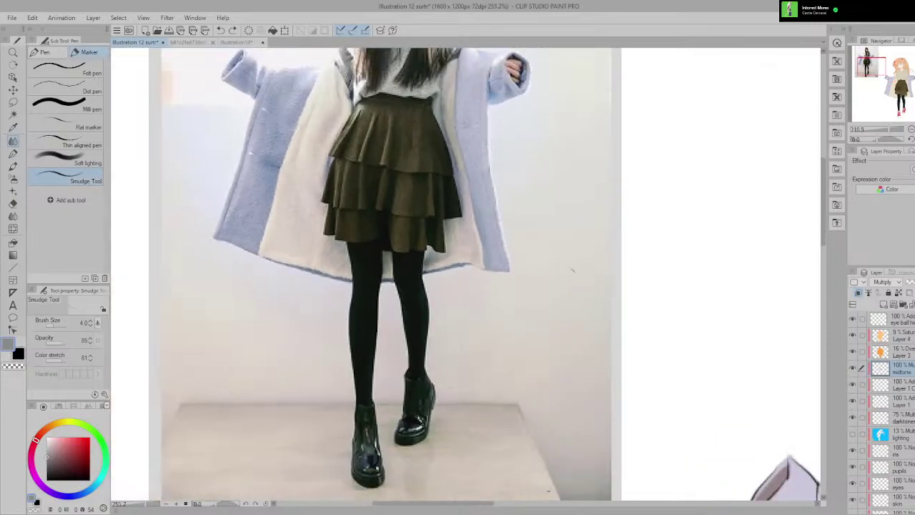
drag(579, 283, 340, 137)
scroll(430, 208, down, 4)
drag(430, 207, 323, 140)
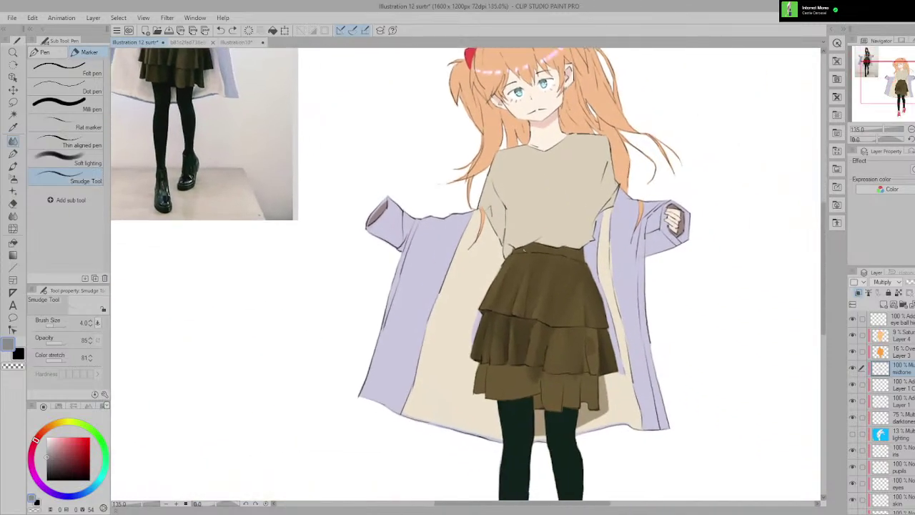
drag(464, 265, 461, 314)
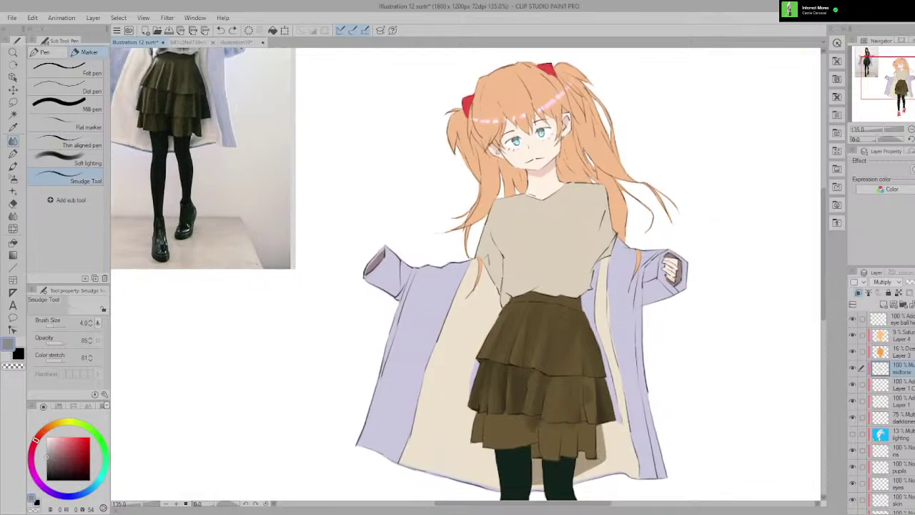
Step: Smudge the dark patch inside the middle tier's narrow side fold downward until it blends into the panel
scroll(479, 287, up, 5)
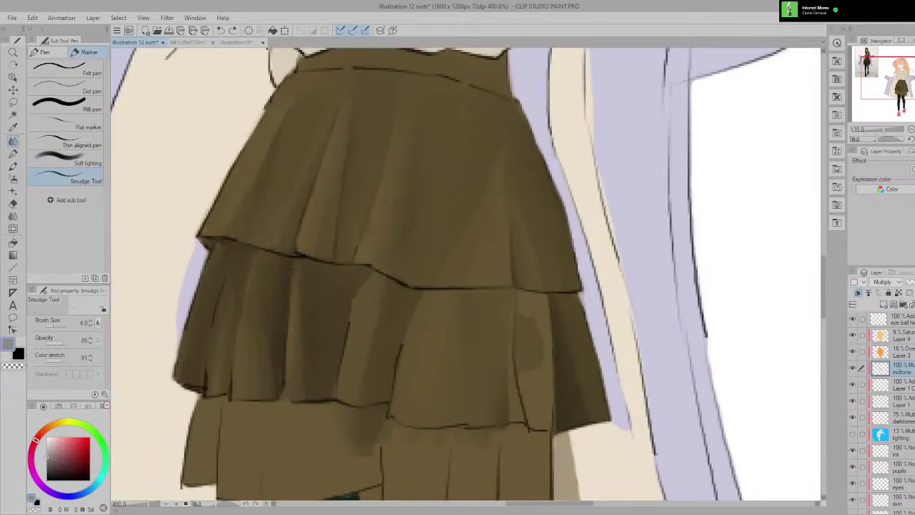
scroll(475, 288, up, 1)
drag(544, 256, 527, 313)
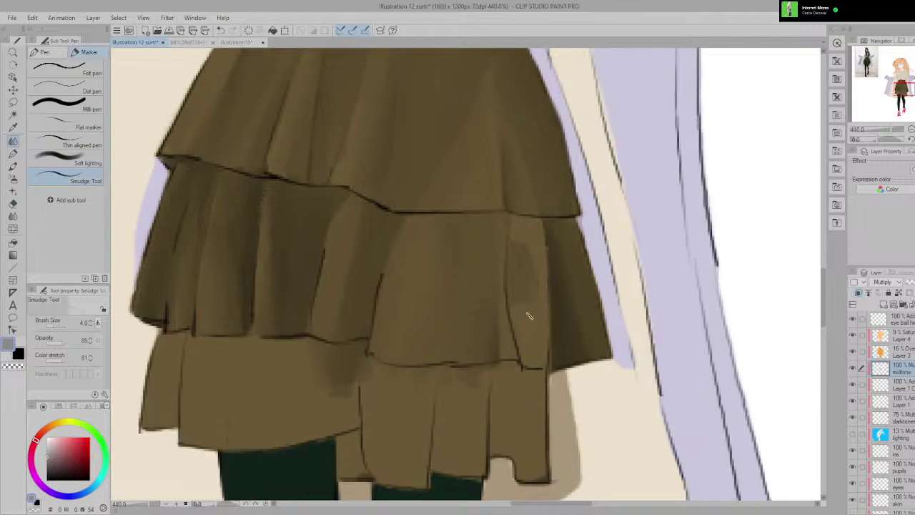
drag(521, 277, 525, 350)
scroll(532, 356, down, 8)
drag(533, 355, 712, 469)
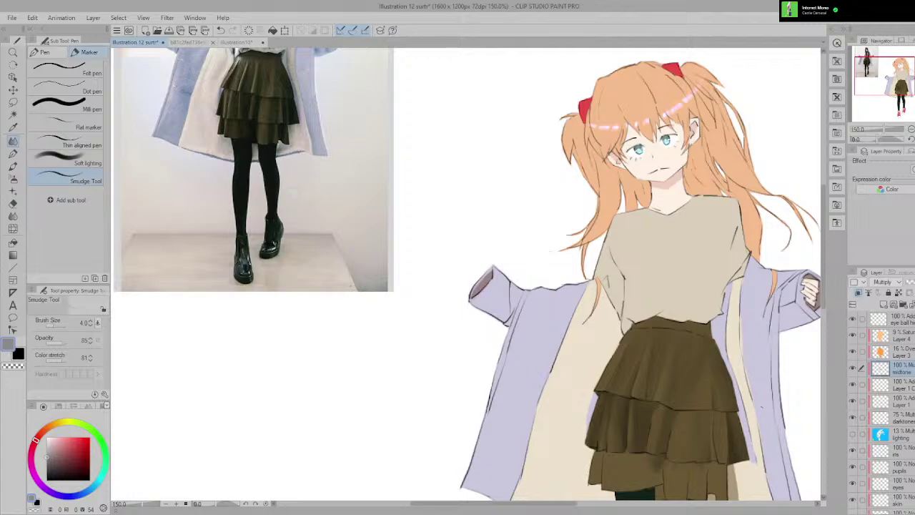
Step: Examine the narrow side fold and the hem of the skirt's middle tier close up
scroll(707, 378, up, 6)
key(e)
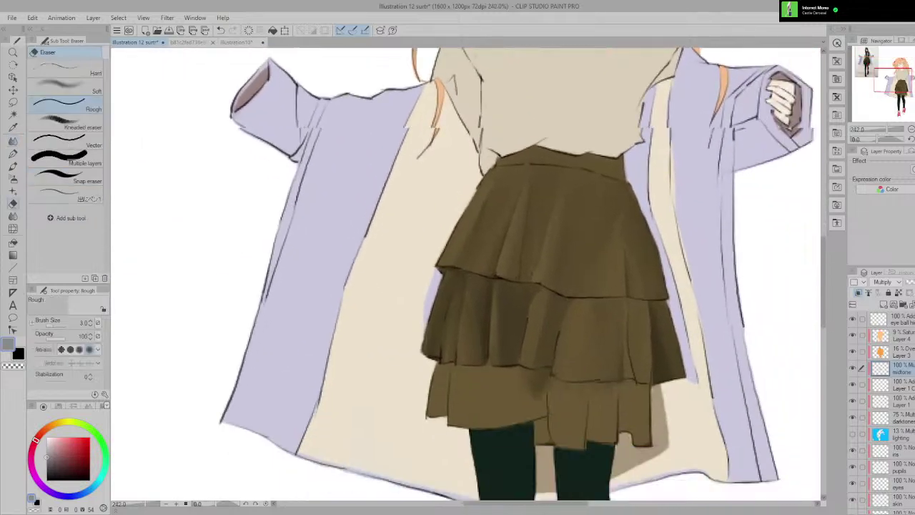
scroll(641, 252, up, 3)
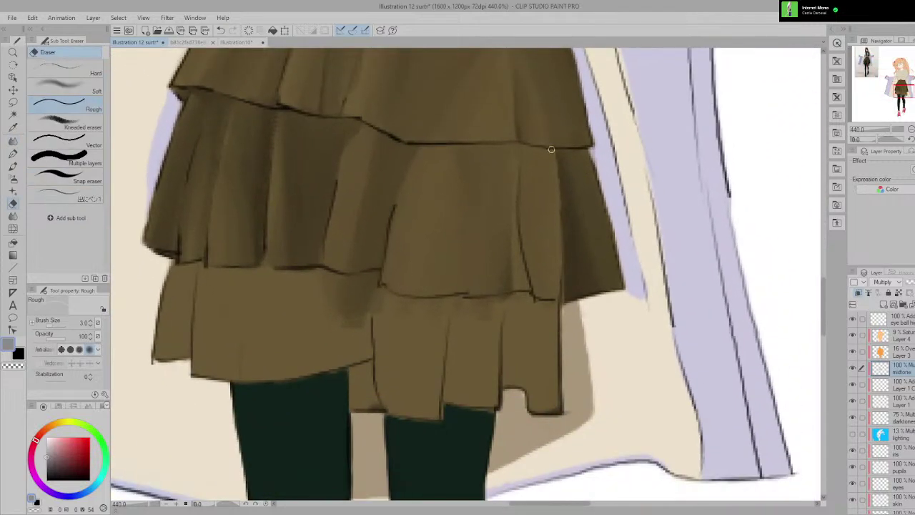
scroll(557, 281, up, 1)
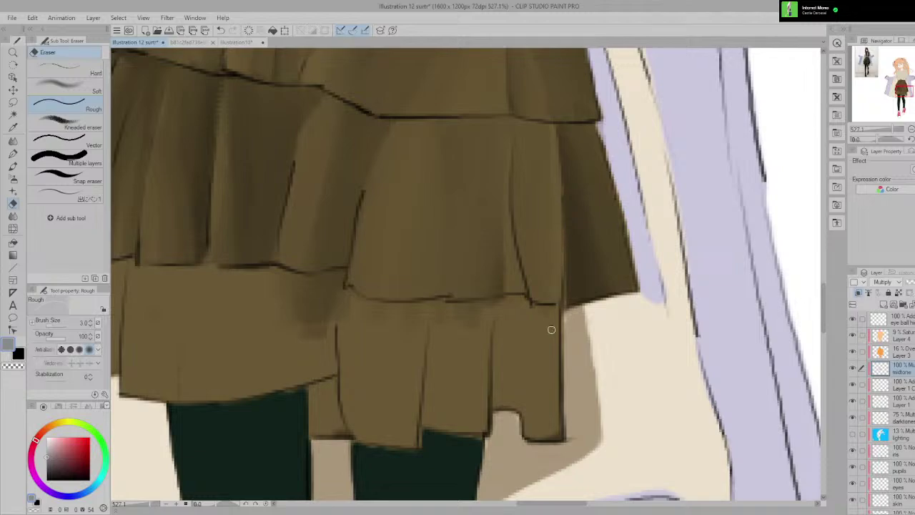
scroll(571, 318, down, 6)
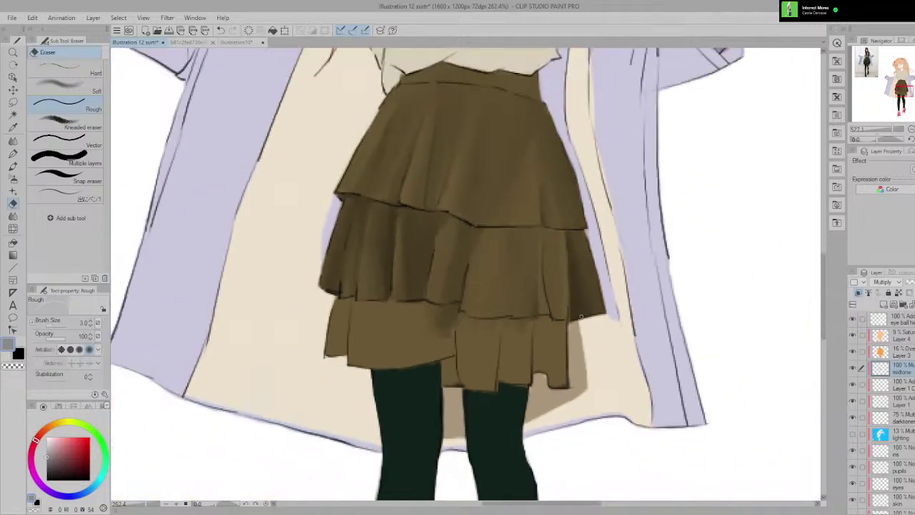
drag(571, 318, 667, 454)
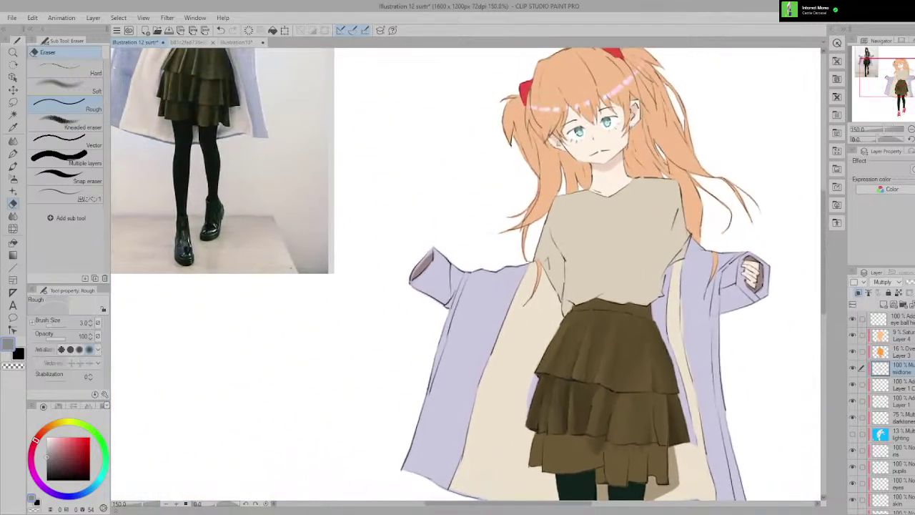
scroll(613, 274, up, 4)
key(p)
scroll(613, 274, up, 1)
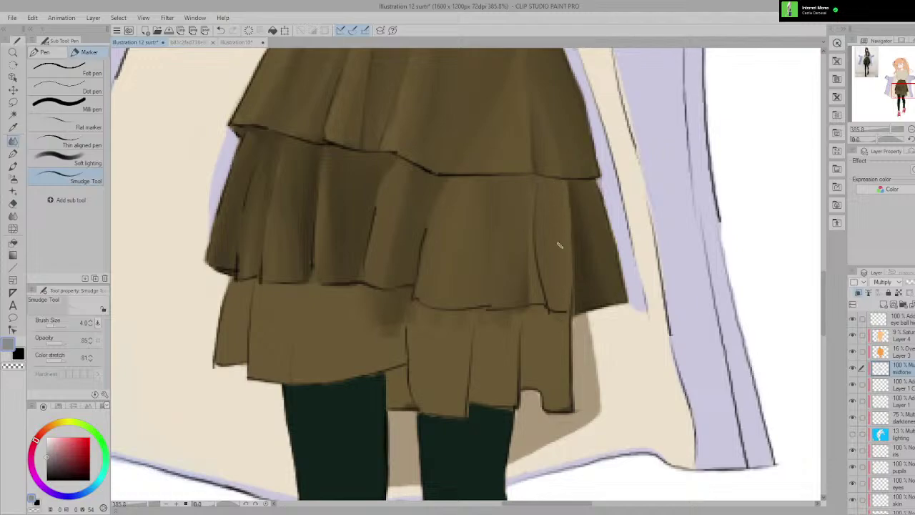
Step: Compare the skirt's shaded tiers with the reference photo at full-figure scale
scroll(560, 336, down, 6)
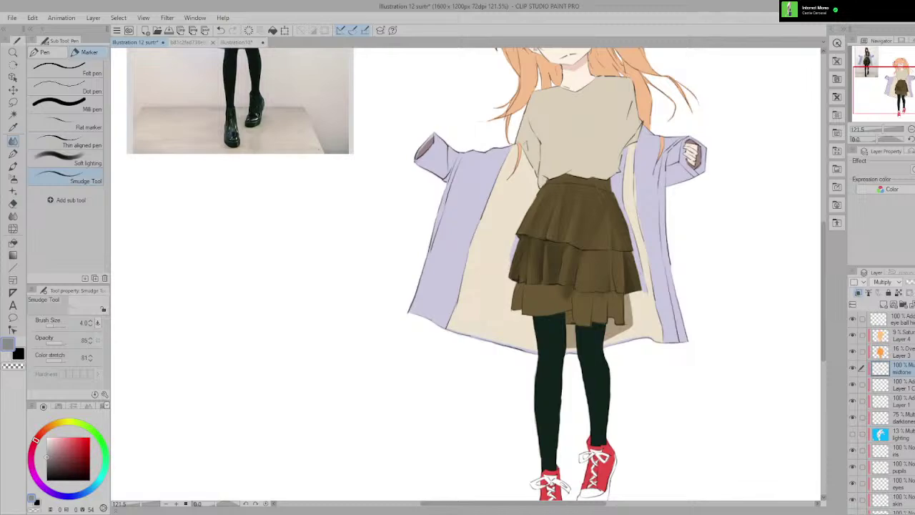
scroll(520, 214, up, 1)
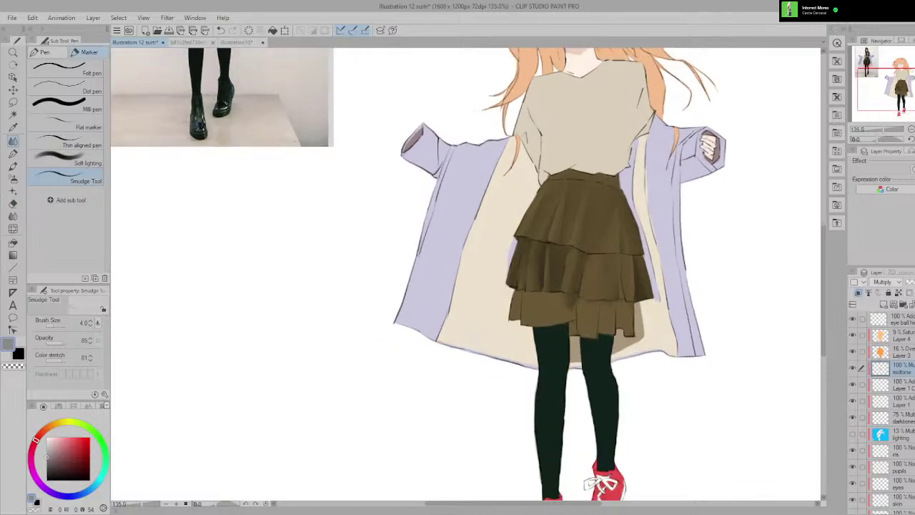
drag(520, 214, 537, 306)
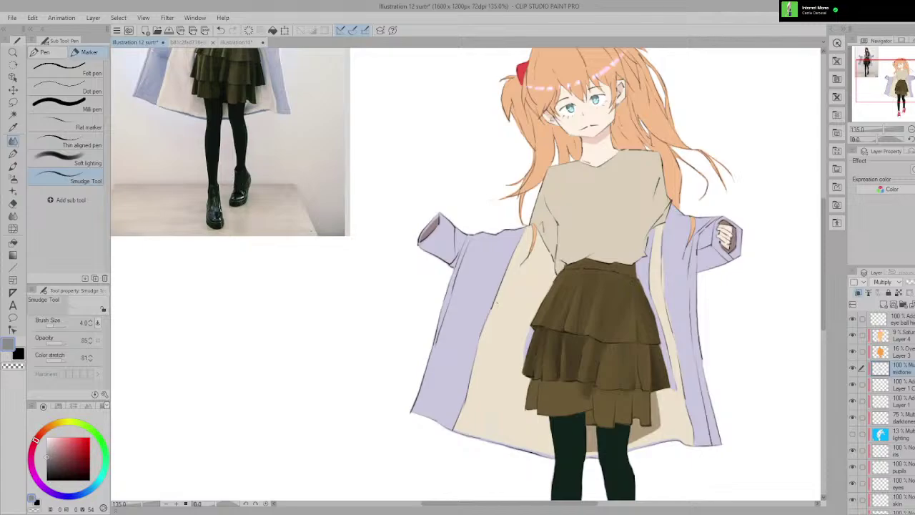
scroll(496, 304, up, 1)
drag(629, 397, 517, 279)
scroll(517, 276, up, 2)
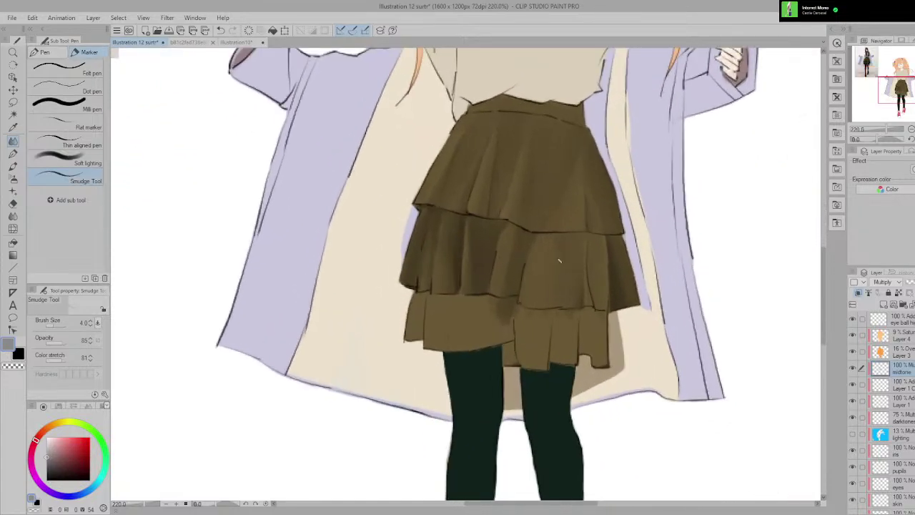
scroll(569, 263, down, 2)
drag(574, 277, 631, 304)
scroll(630, 319, down, 2)
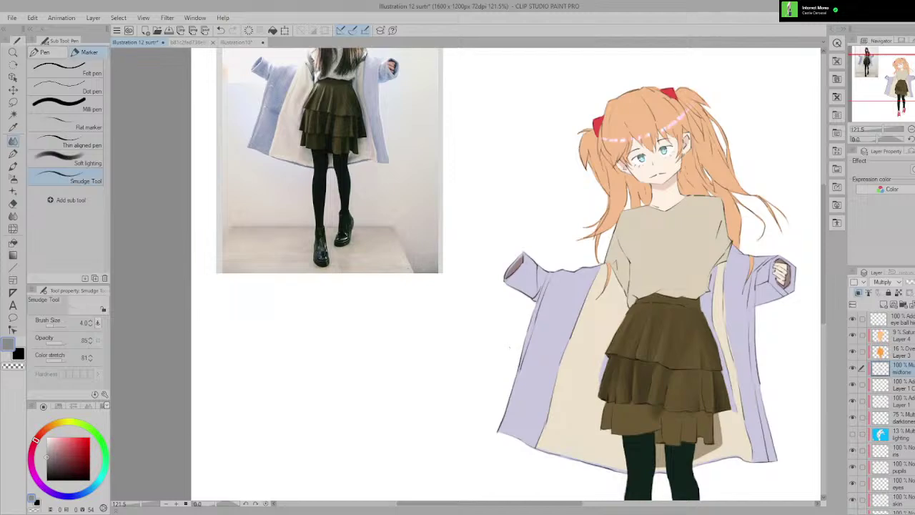
Step: Paint a dark vertical shadow strip on the bottom tier's narrow outer panel with the Milli pen
key(p)
key(p)
click(68, 105)
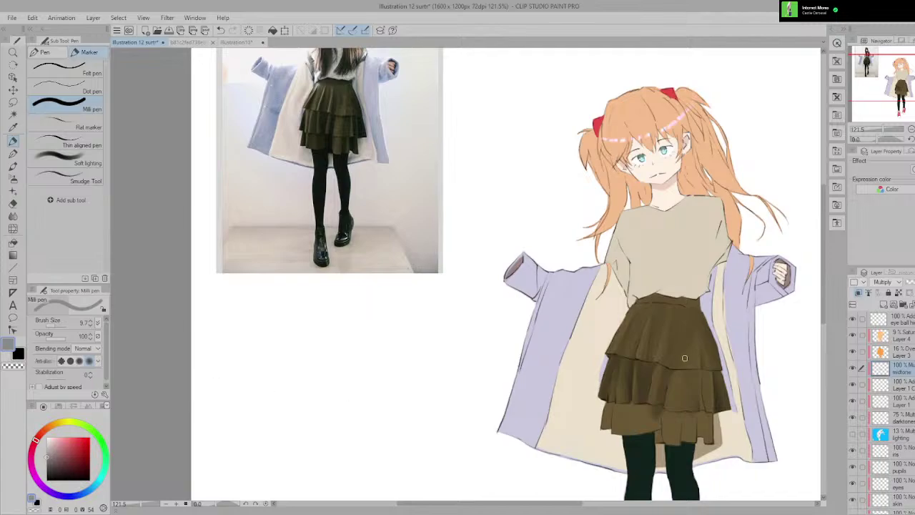
scroll(660, 351, up, 5)
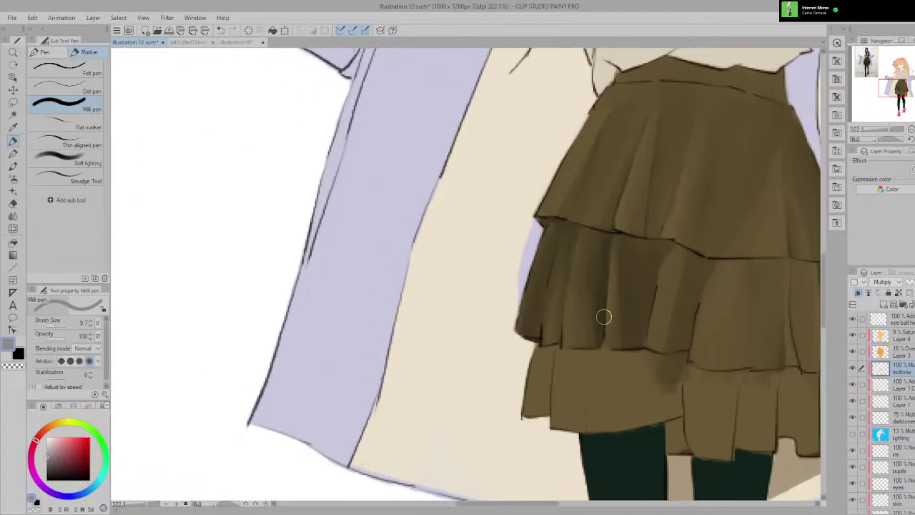
drag(543, 342, 534, 418)
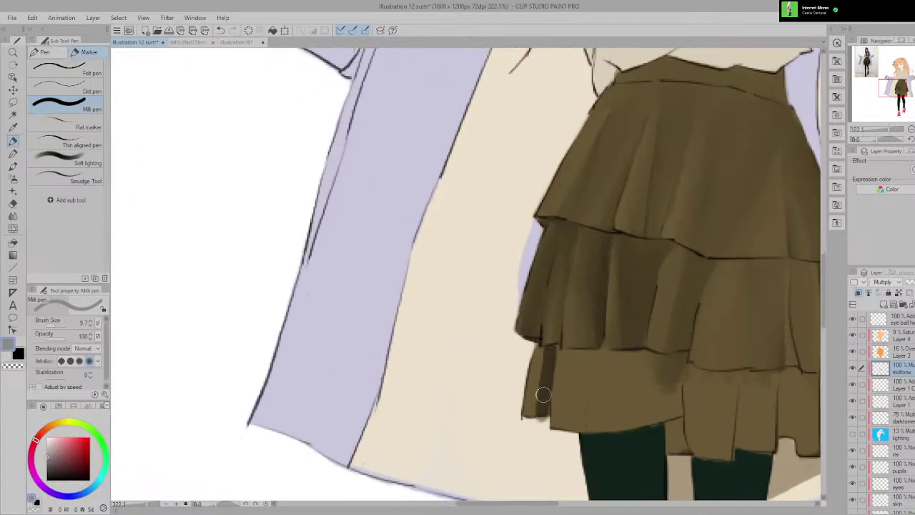
Step: Blend the dark strip across the bottom tier's narrow outer panel with the Smudge Tool, from the upper seam to the hem
key(p)
scroll(564, 369, up, 1)
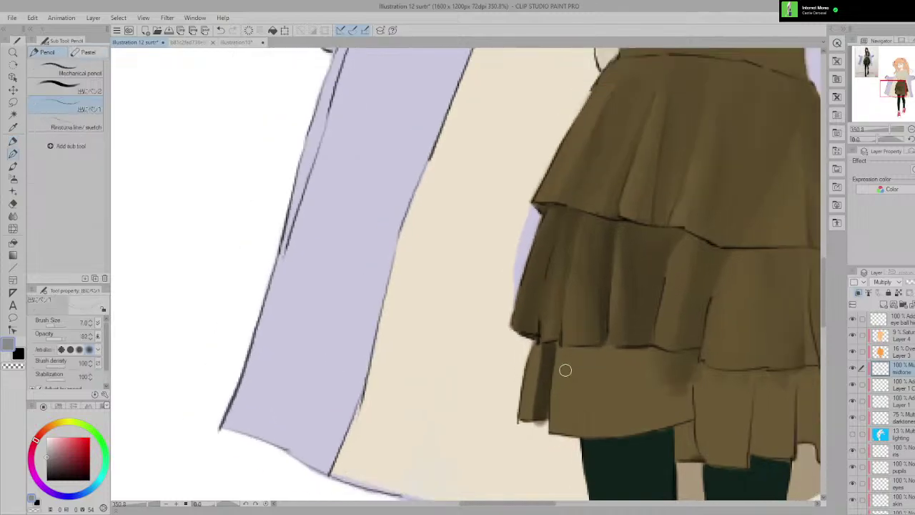
key(p)
scroll(526, 334, down, 6)
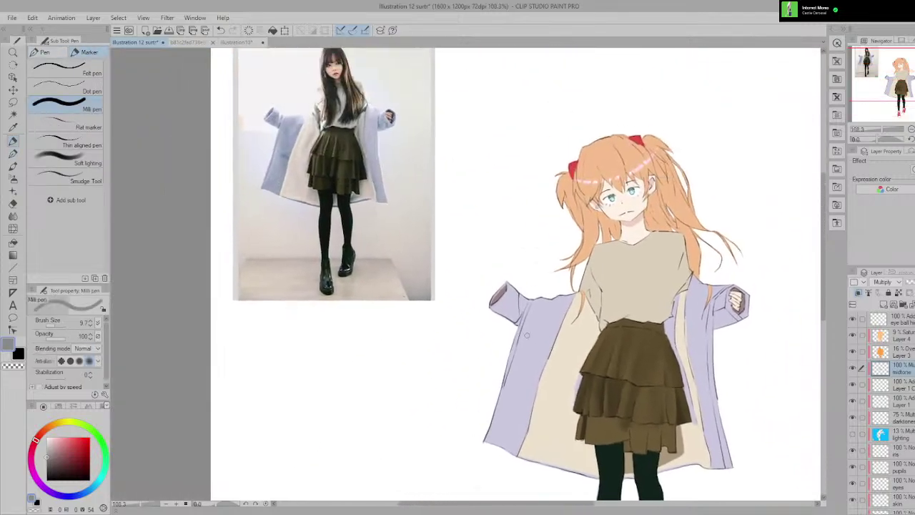
scroll(526, 335, up, 4)
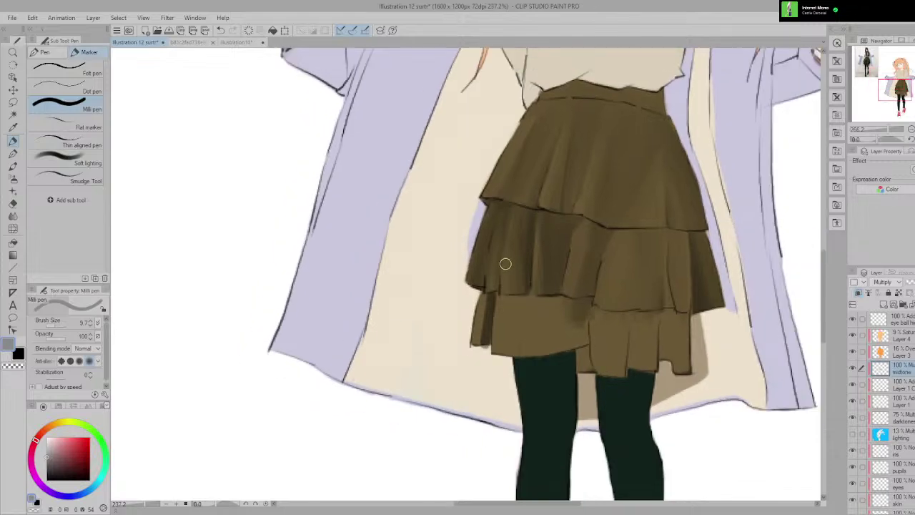
scroll(440, 301, up, 1)
click(70, 177)
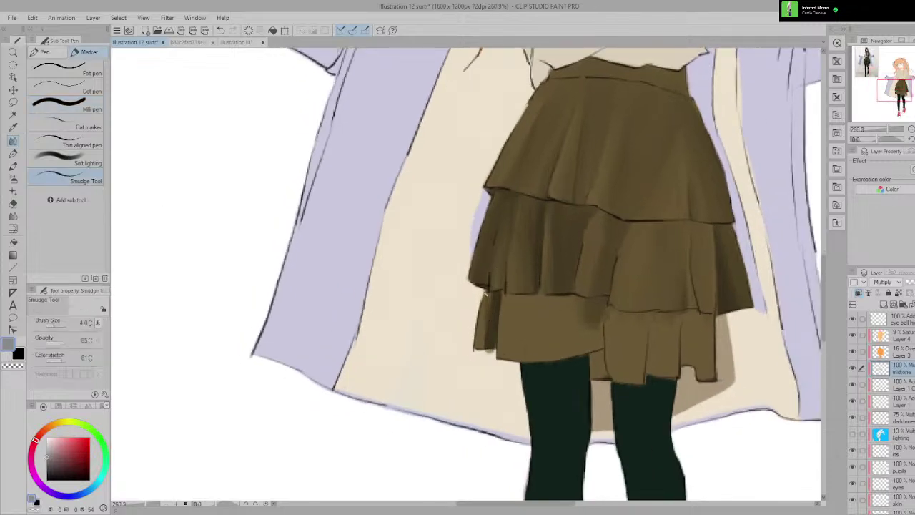
scroll(483, 294, up, 3)
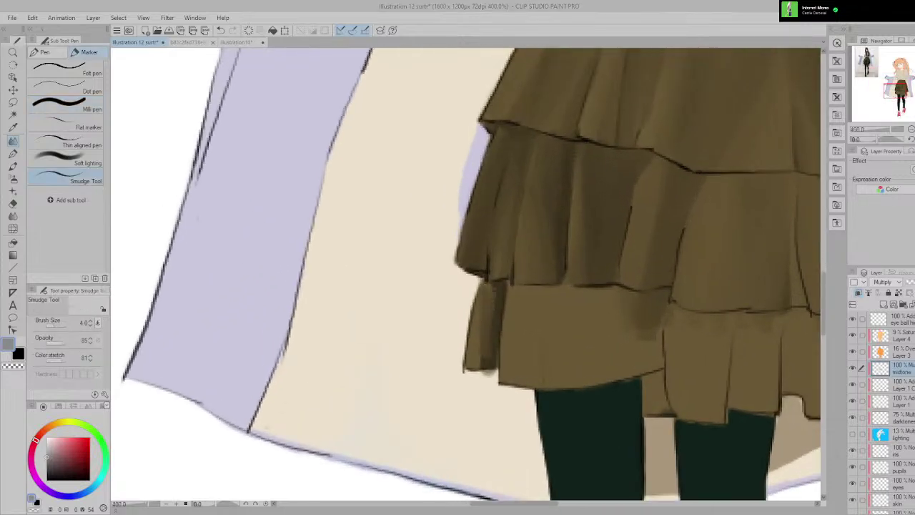
mouse_move(490, 282)
mouse_down()
mouse_move(467, 356)
mouse_move(485, 289)
mouse_move(470, 346)
mouse_move(484, 297)
mouse_move(481, 339)
mouse_move(487, 279)
mouse_move(491, 311)
mouse_move(486, 287)
mouse_up()
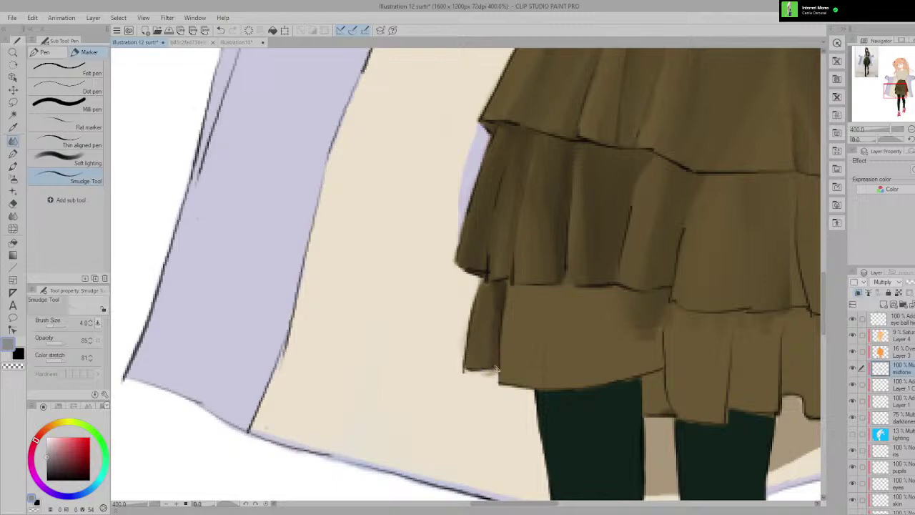
mouse_move(497, 369)
mouse_down()
mouse_move(484, 283)
mouse_move(488, 327)
mouse_up()
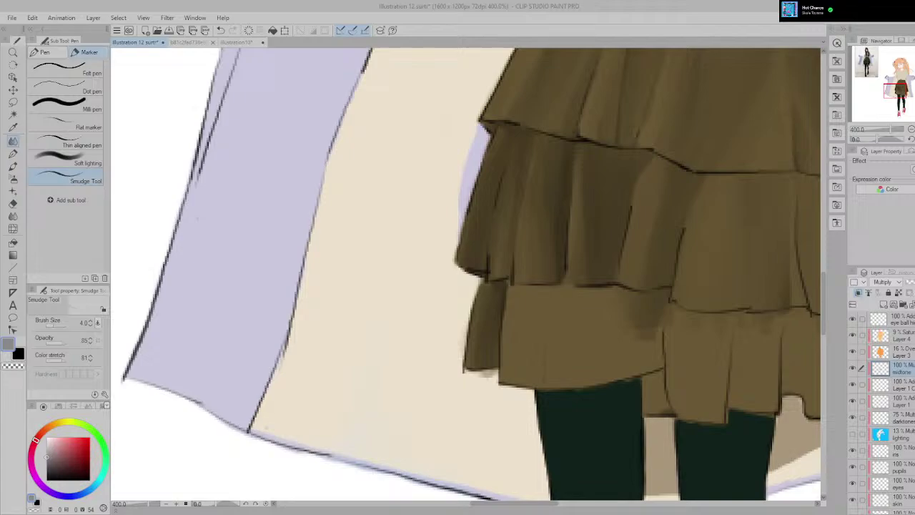
Step: Erase the shadow spilling below the narrow outer panel's hem with the Rough eraser
scroll(396, 324, down, 5)
drag(395, 300, 351, 313)
scroll(350, 315, up, 5)
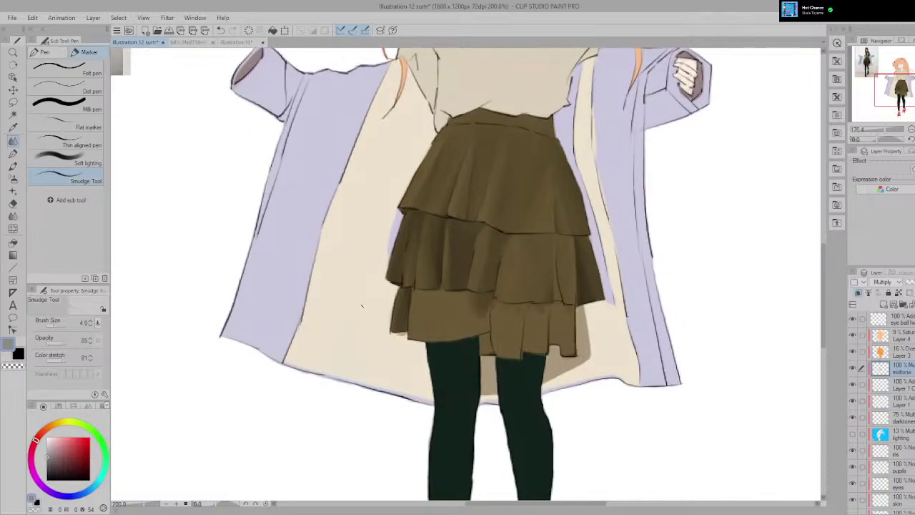
scroll(349, 315, up, 2)
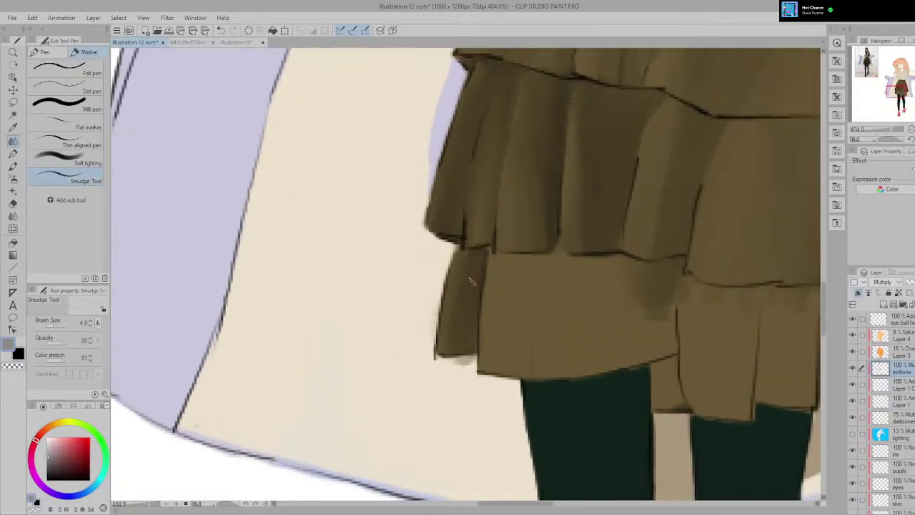
key(e)
scroll(521, 352, down, 3)
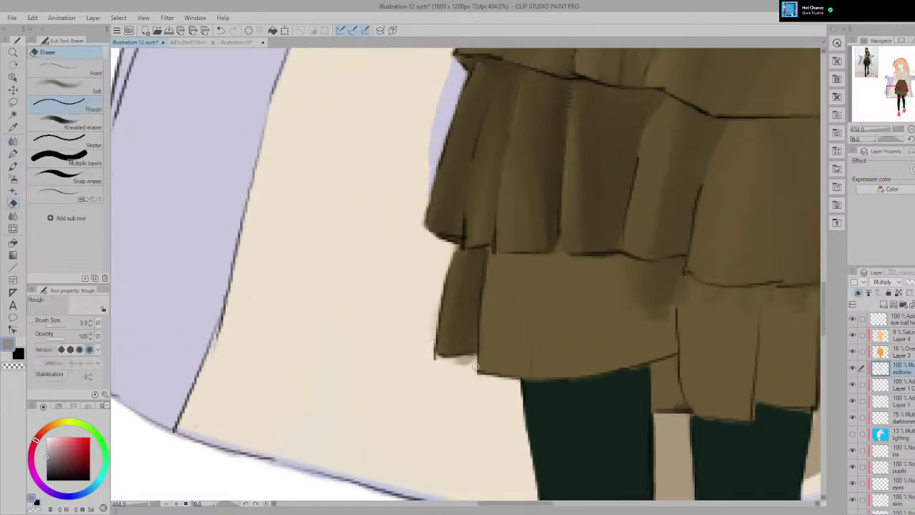
scroll(504, 362, down, 3)
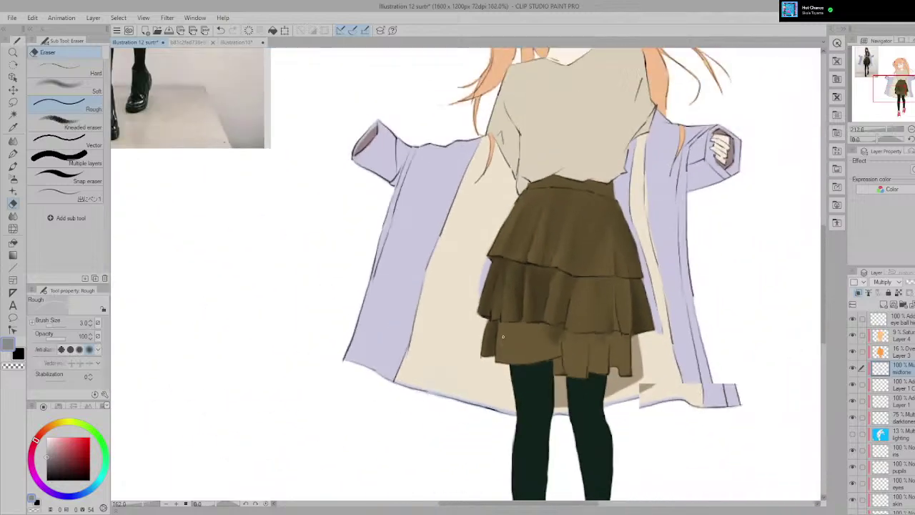
Step: Examine the bottom tier of the skirt in the reference photo close up and compare it with the drawing
scroll(496, 301, down, 2)
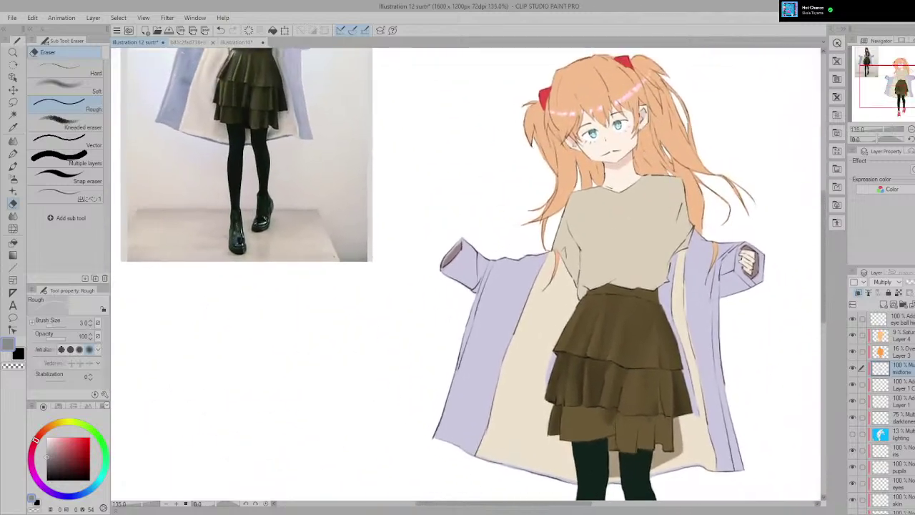
scroll(496, 301, up, 3)
scroll(224, 151, up, 4)
drag(223, 151, 229, 259)
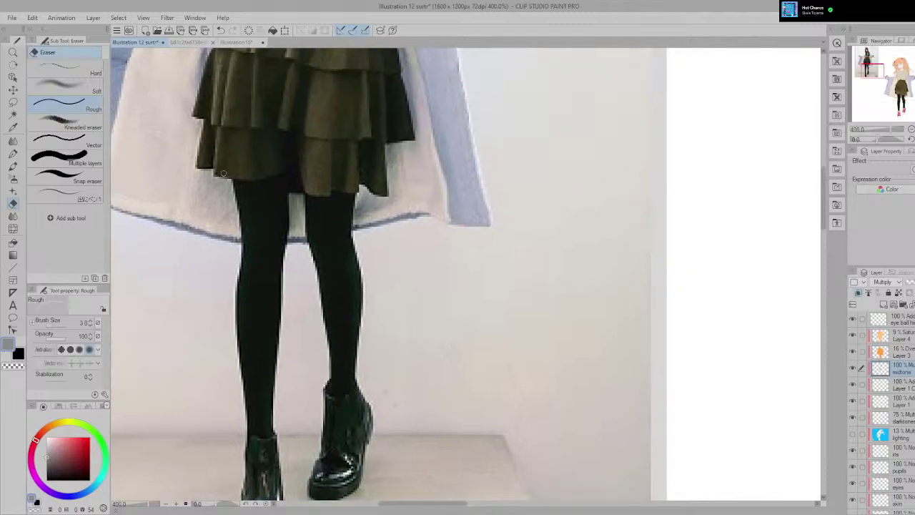
scroll(261, 200, down, 5)
scroll(364, 343, up, 3)
drag(608, 484, 500, 389)
scroll(479, 270, up, 2)
scroll(468, 283, down, 4)
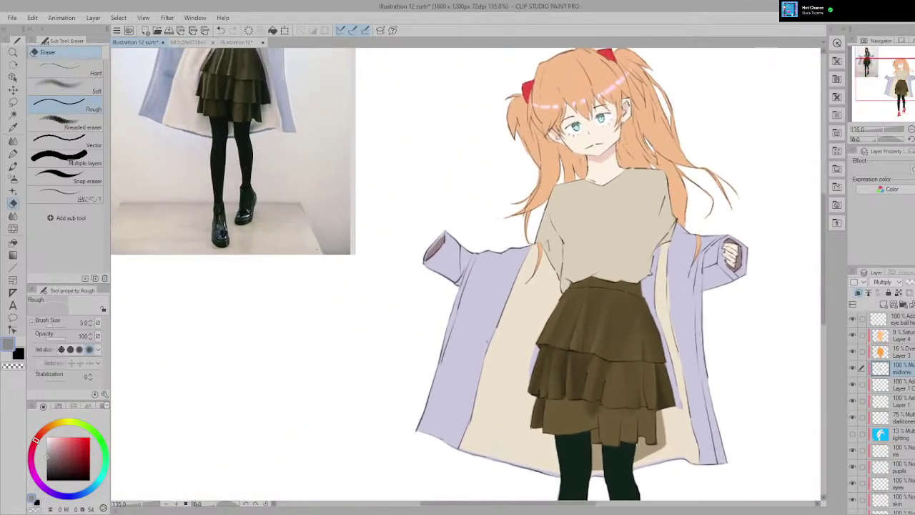
Step: Paint a short dark vertical stroke near the outer edge of the bottom tier's wide panel with the Milli pen
key(p)
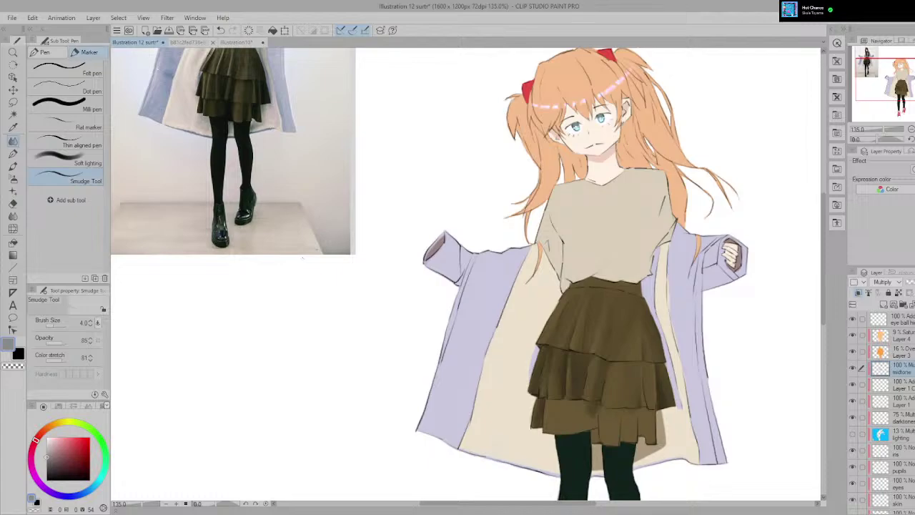
click(66, 107)
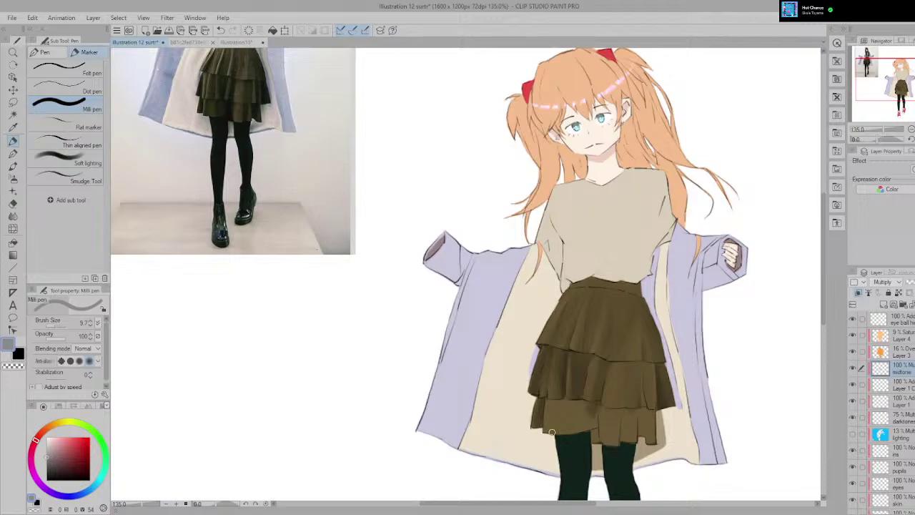
drag(552, 432, 551, 417)
scroll(565, 423, up, 5)
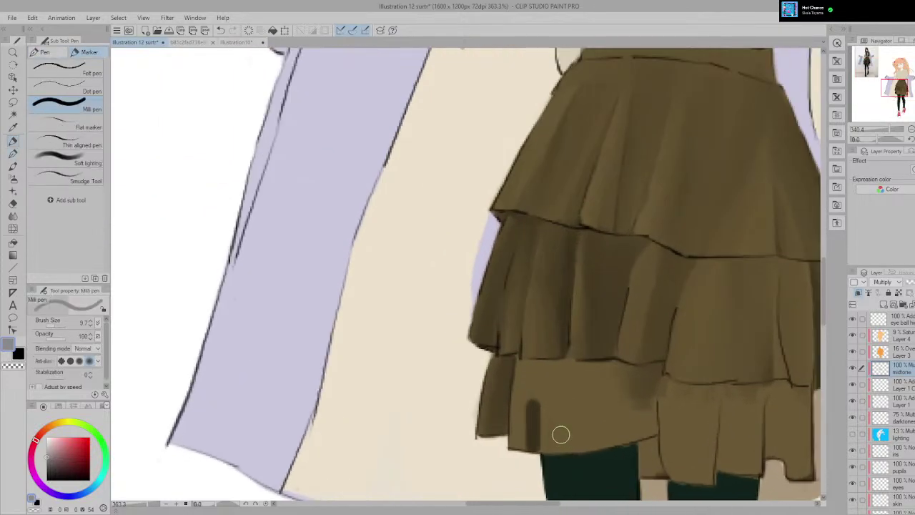
Step: Smudge the dark stroke on the bottom tier's wide panel upward and toward its outer edge into a soft fold shadow
drag(561, 434, 420, 295)
click(82, 176)
scroll(500, 305, up, 3)
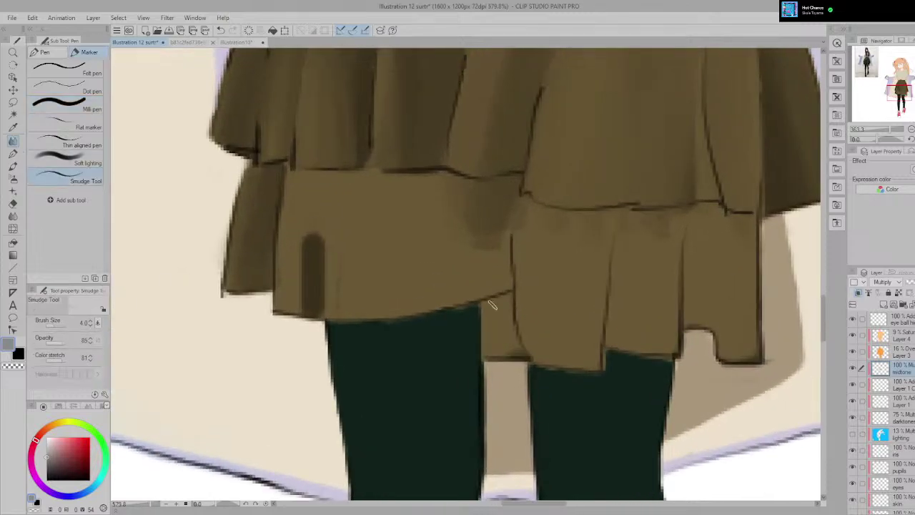
drag(491, 304, 604, 293)
mouse_move(420, 297)
mouse_down()
mouse_move(397, 301)
mouse_move(414, 244)
mouse_up()
mouse_move(407, 280)
mouse_down()
mouse_move(421, 215)
mouse_move(408, 259)
mouse_move(412, 159)
mouse_move(425, 182)
mouse_move(398, 218)
mouse_move(395, 190)
mouse_move(403, 271)
mouse_move(400, 175)
mouse_up()
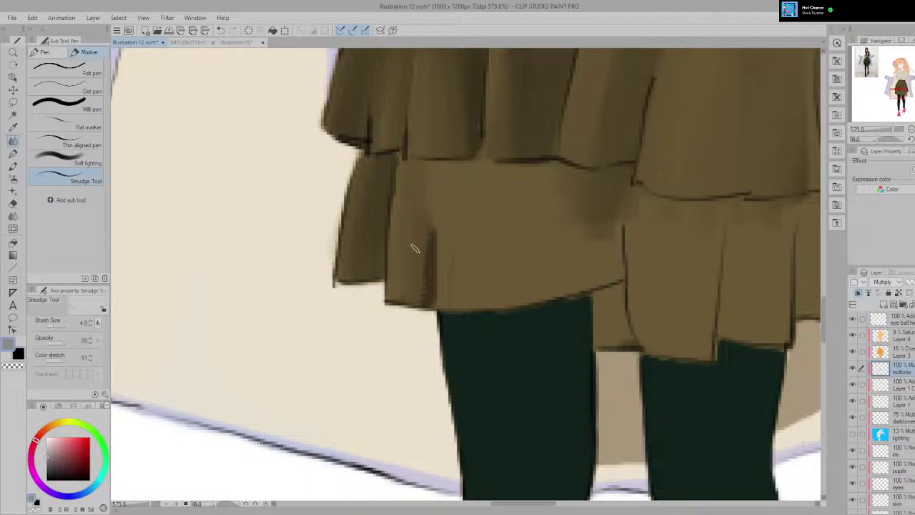
mouse_move(420, 289)
mouse_down()
mouse_move(425, 237)
mouse_move(418, 304)
mouse_move(413, 231)
mouse_move(418, 278)
mouse_move(420, 223)
mouse_move(412, 287)
mouse_move(423, 173)
mouse_move(415, 261)
mouse_move(414, 150)
mouse_move(402, 293)
mouse_move(404, 192)
mouse_move(403, 294)
mouse_move(413, 189)
mouse_move(435, 280)
mouse_move(429, 293)
mouse_move(408, 289)
mouse_move(418, 302)
mouse_move(417, 240)
mouse_move(402, 300)
mouse_move(416, 223)
mouse_up()
scroll(407, 203, down, 5)
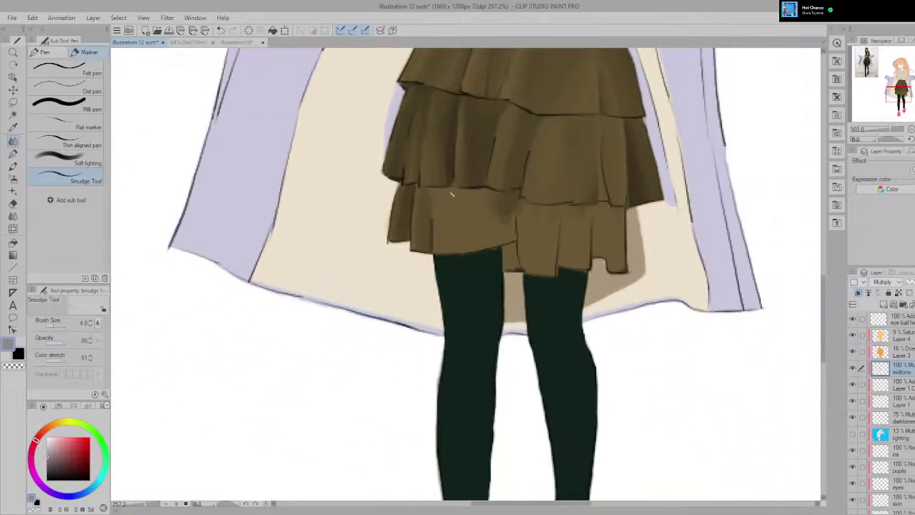
scroll(465, 275, down, 4)
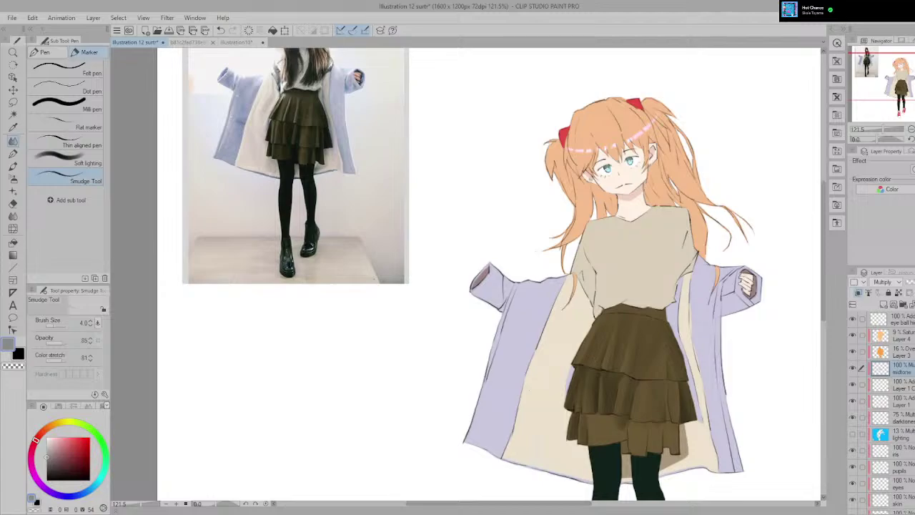
Step: Check the reference photo's skirt and smudge the fold shadow on the bottom tier's wide panel upward and inward into a softer gradient
scroll(534, 399, up, 4)
drag(300, 186, 606, 395)
scroll(375, 215, up, 3)
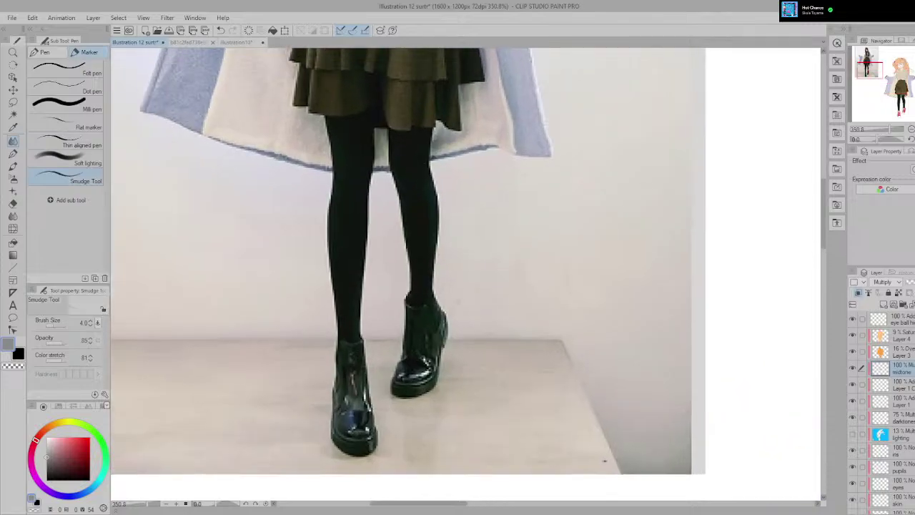
scroll(604, 461, down, 4)
scroll(595, 367, up, 2)
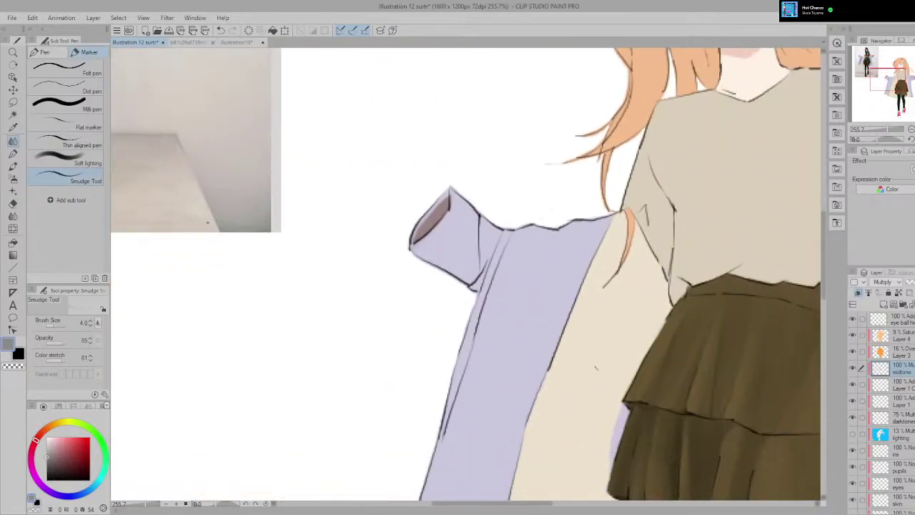
drag(595, 367, 313, 102)
scroll(500, 297, up, 3)
drag(415, 253, 511, 265)
scroll(485, 331, up, 5)
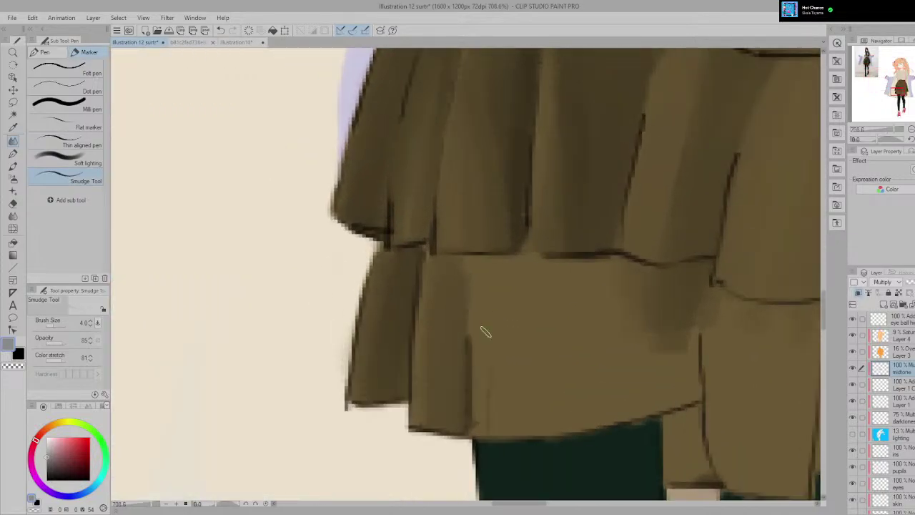
mouse_move(459, 405)
mouse_down()
mouse_move(468, 287)
mouse_move(480, 361)
mouse_move(468, 275)
mouse_up()
mouse_move(464, 310)
mouse_down()
mouse_move(465, 269)
mouse_move(463, 282)
mouse_move(524, 268)
mouse_move(469, 268)
mouse_move(510, 282)
mouse_move(488, 259)
mouse_up()
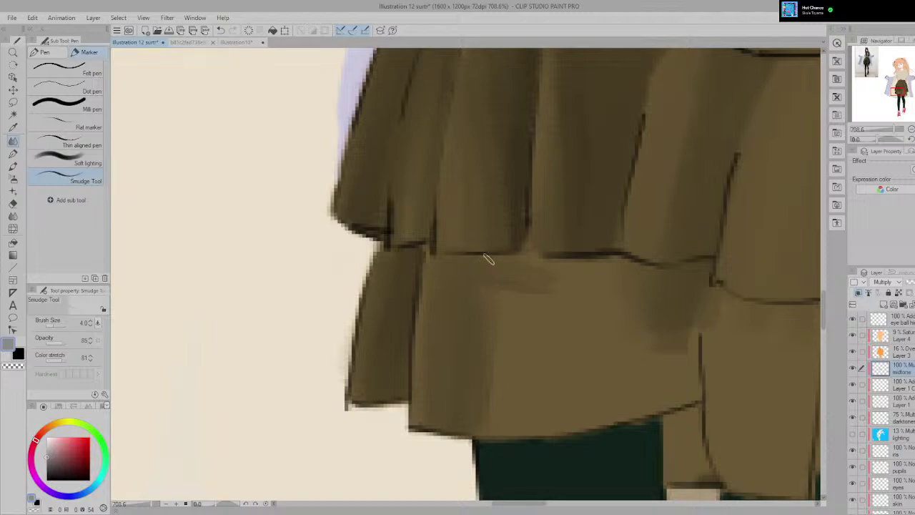
Step: Smudge the shadow sideways along the top of the bottom tier's wide panel, just beneath the middle tier's hem
scroll(465, 278, down, 10)
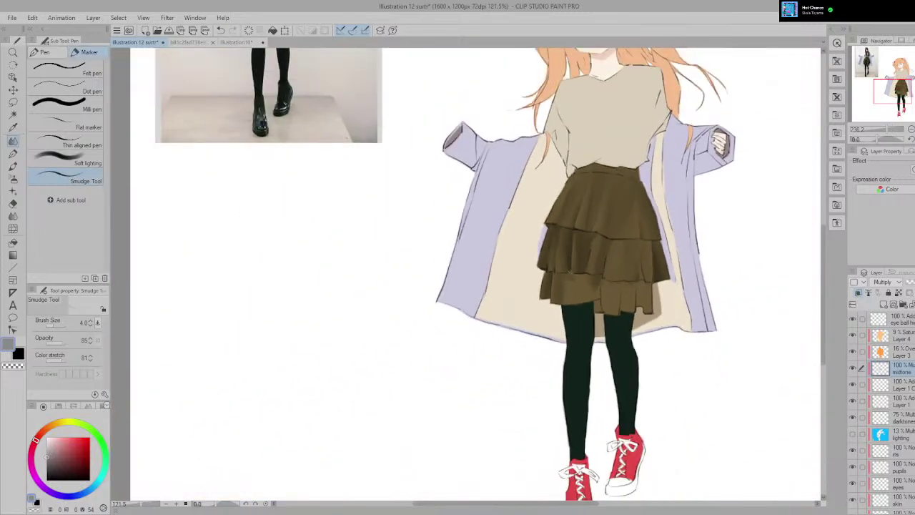
scroll(596, 285, up, 6)
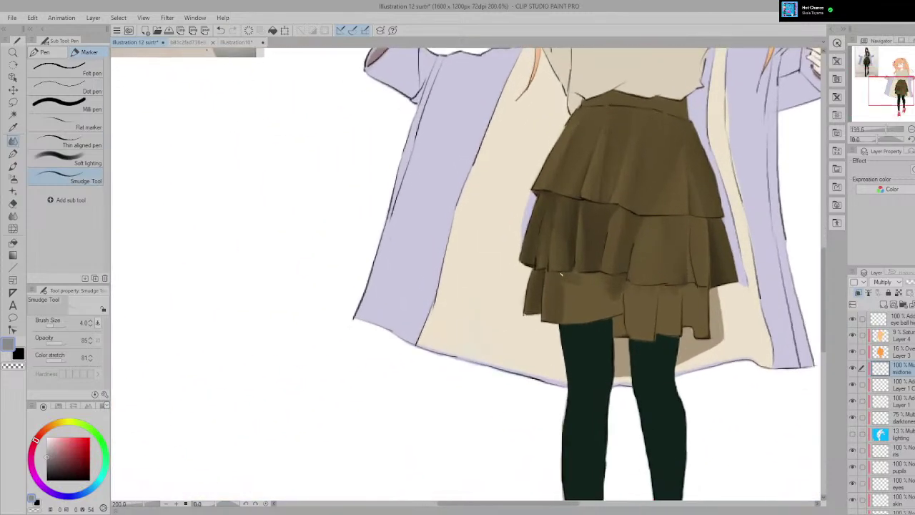
scroll(525, 271, up, 3)
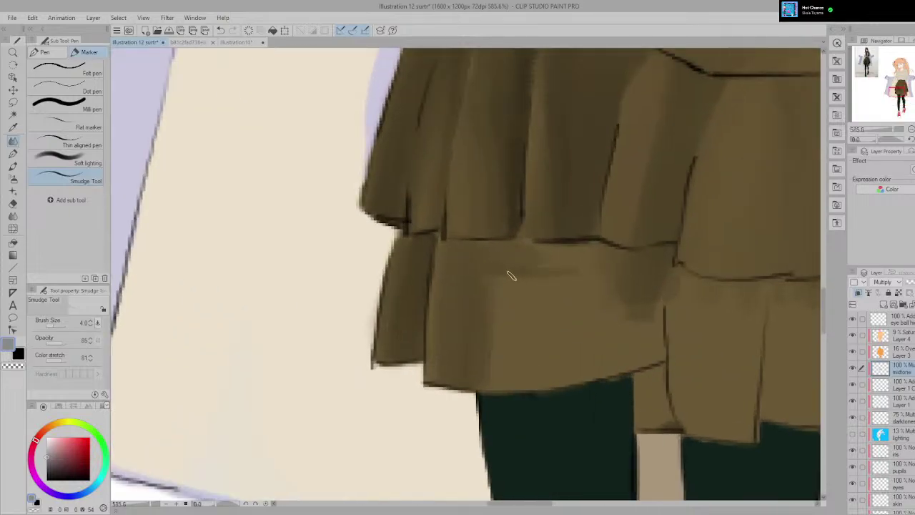
drag(477, 241, 590, 257)
drag(517, 249, 587, 258)
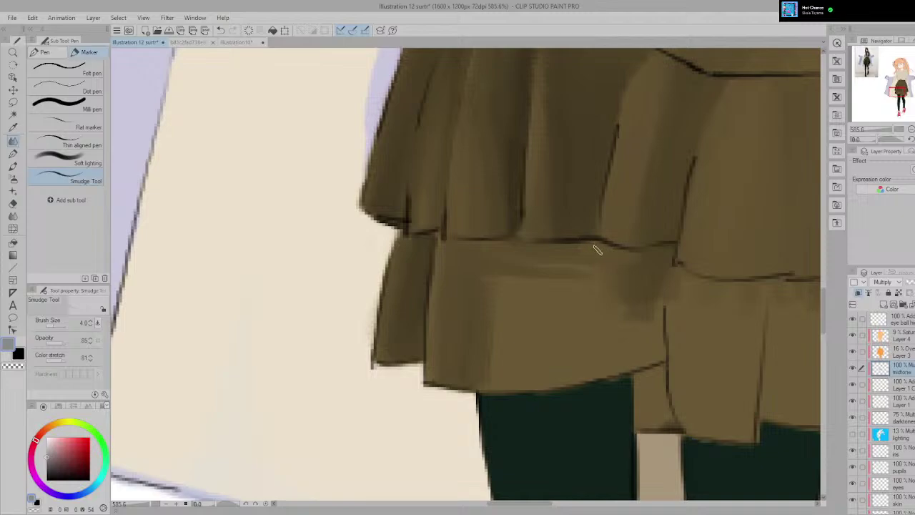
Step: Examine the shading of the skirt's three tiers close up and at full-figure view, comparing it with the reference photo
scroll(639, 259, down, 3)
scroll(559, 191, down, 4)
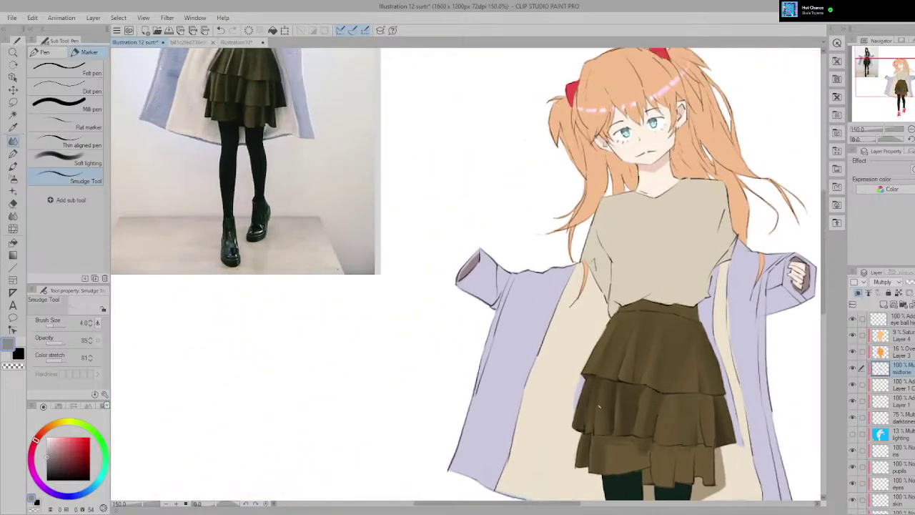
scroll(599, 408, up, 5)
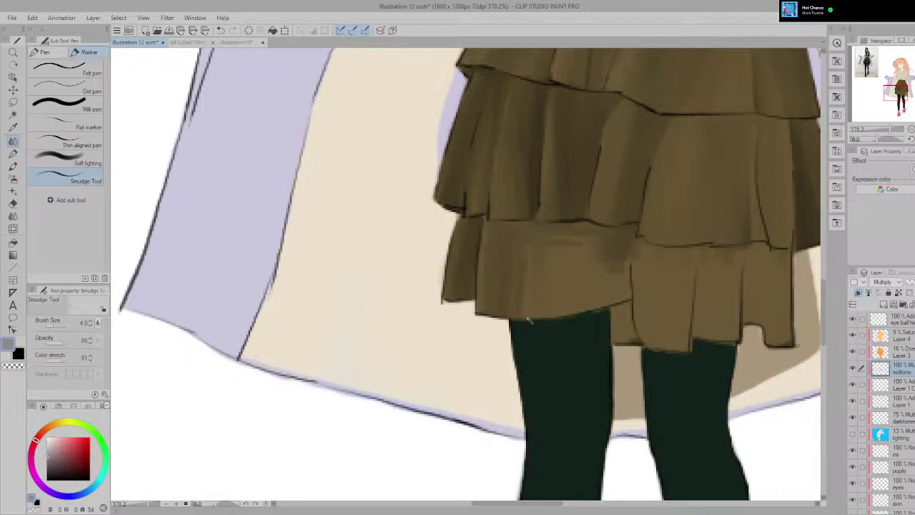
scroll(527, 330, up, 2)
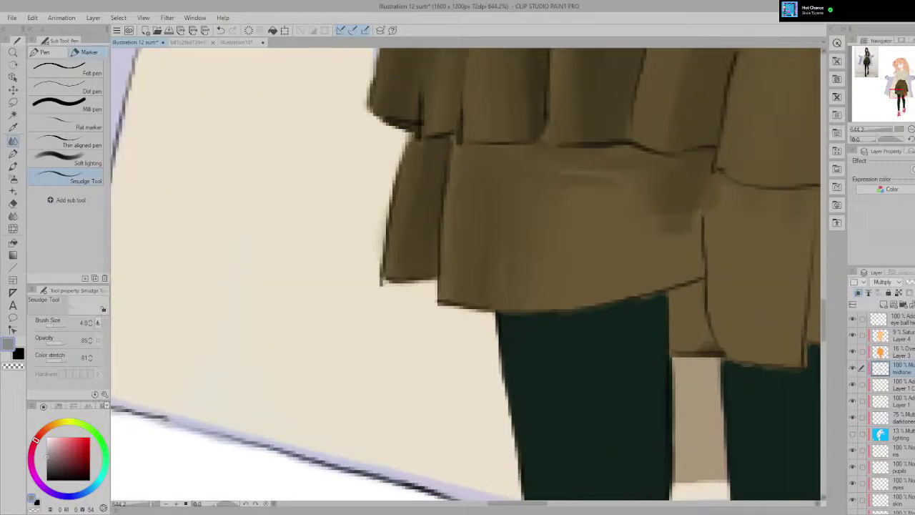
scroll(470, 163, down, 4)
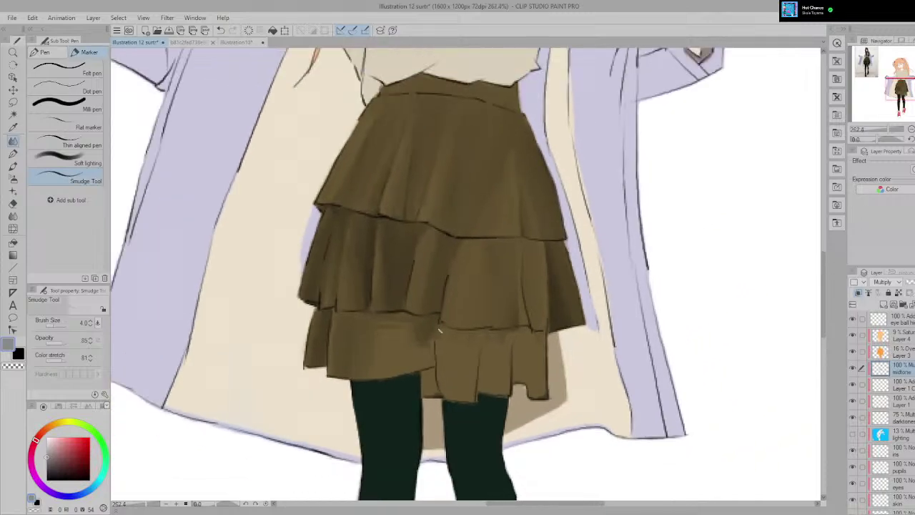
scroll(440, 330, down, 4)
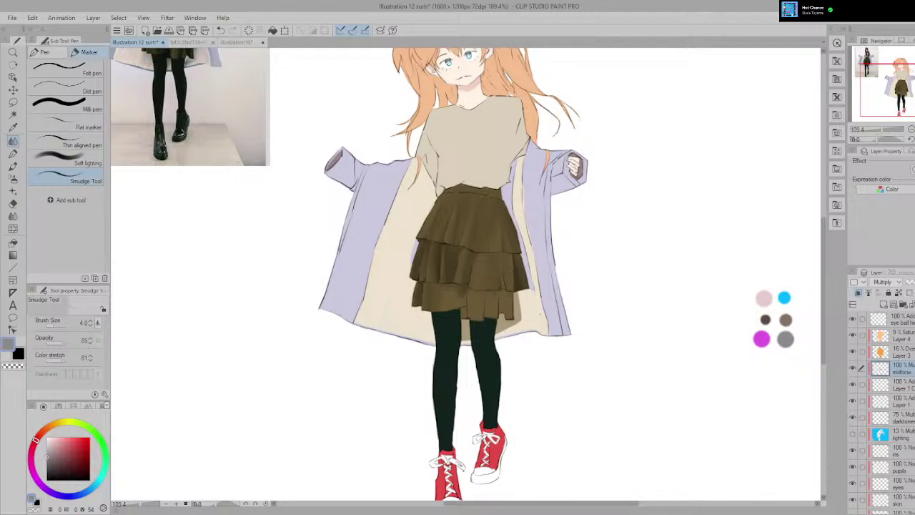
drag(461, 253, 515, 316)
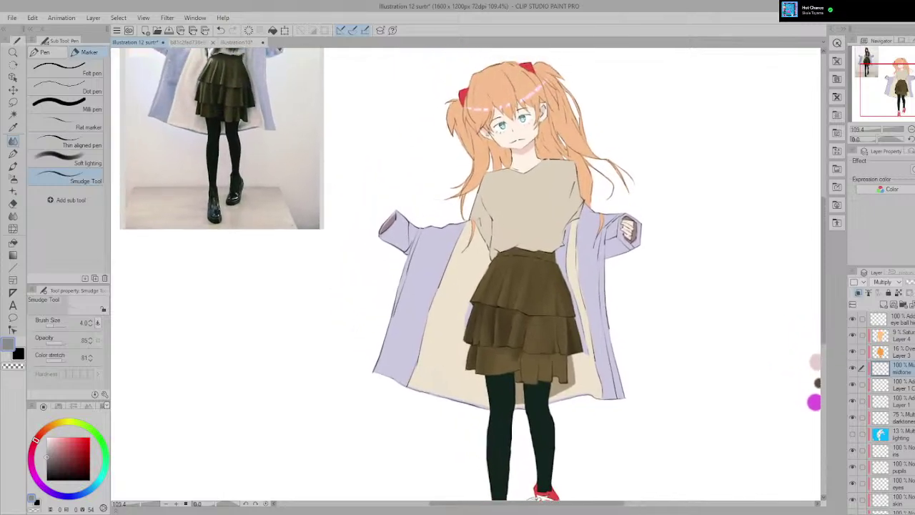
scroll(529, 322, up, 5)
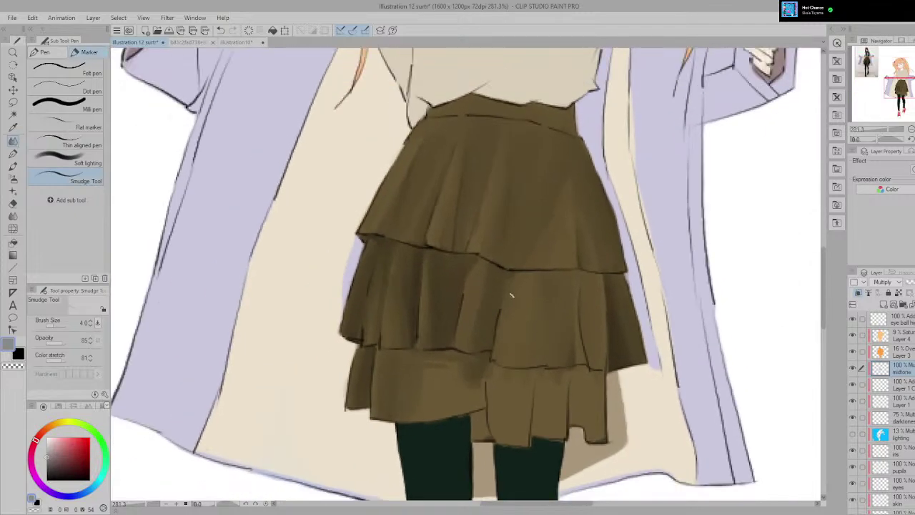
scroll(511, 295, up, 2)
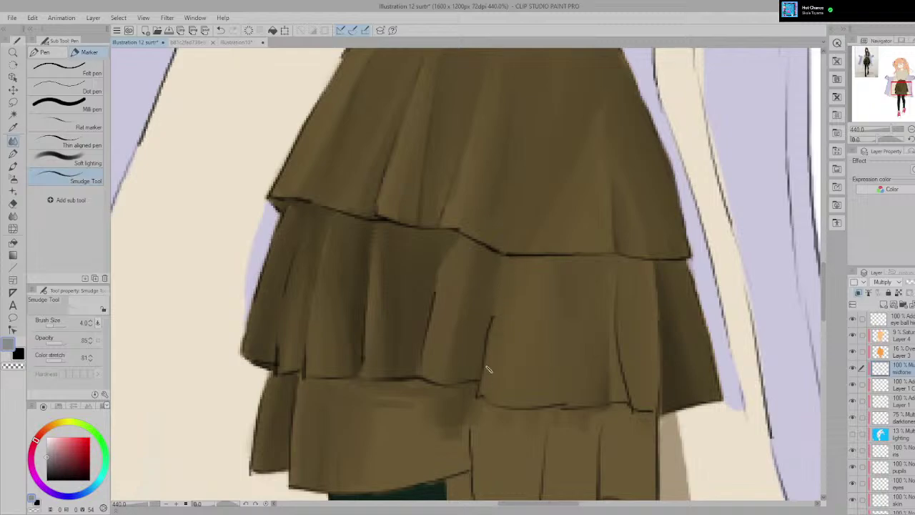
scroll(480, 396, down, 5)
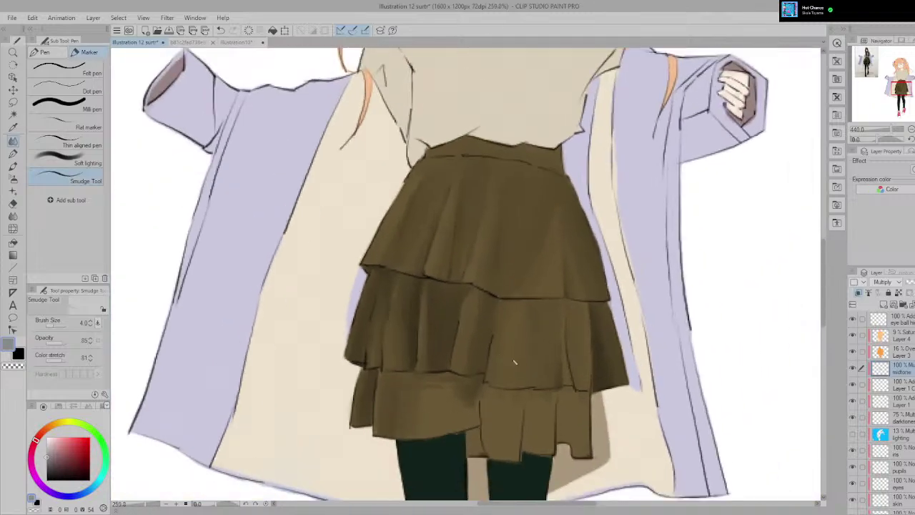
drag(480, 396, 539, 456)
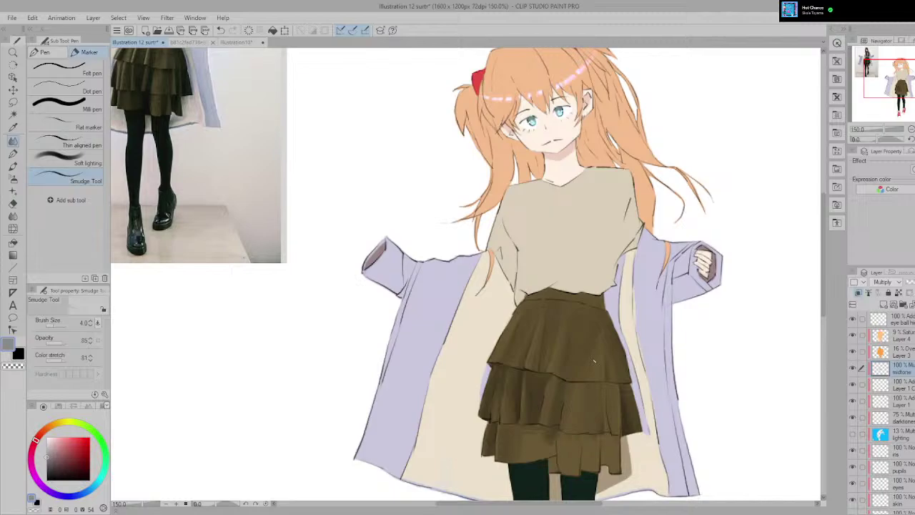
scroll(593, 361, up, 6)
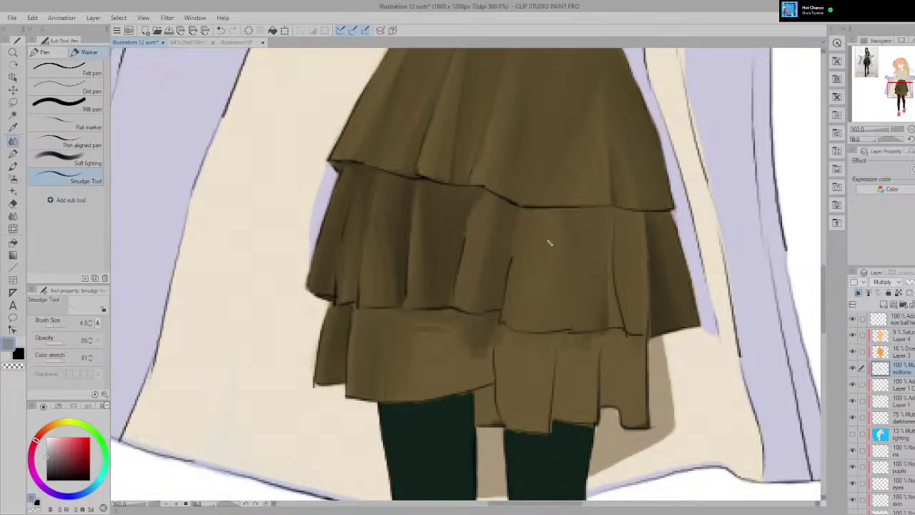
scroll(528, 319, down, 9)
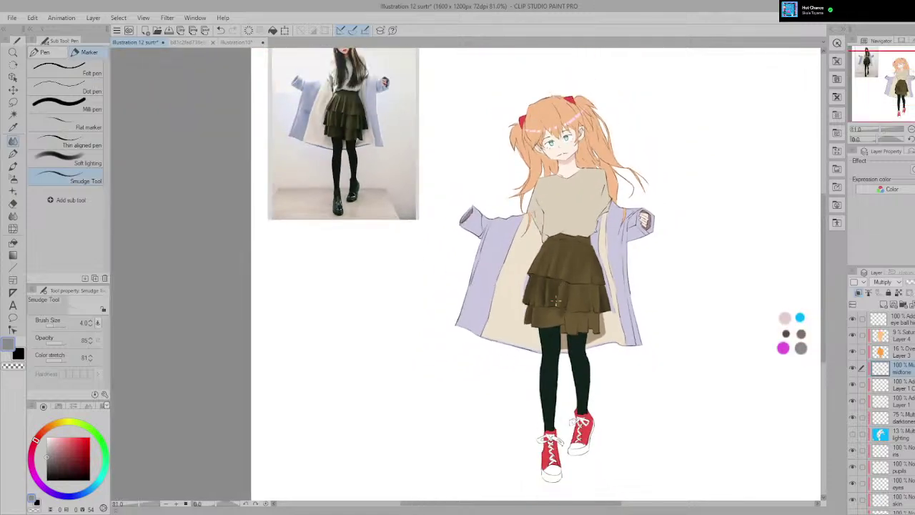
scroll(543, 294, up, 2)
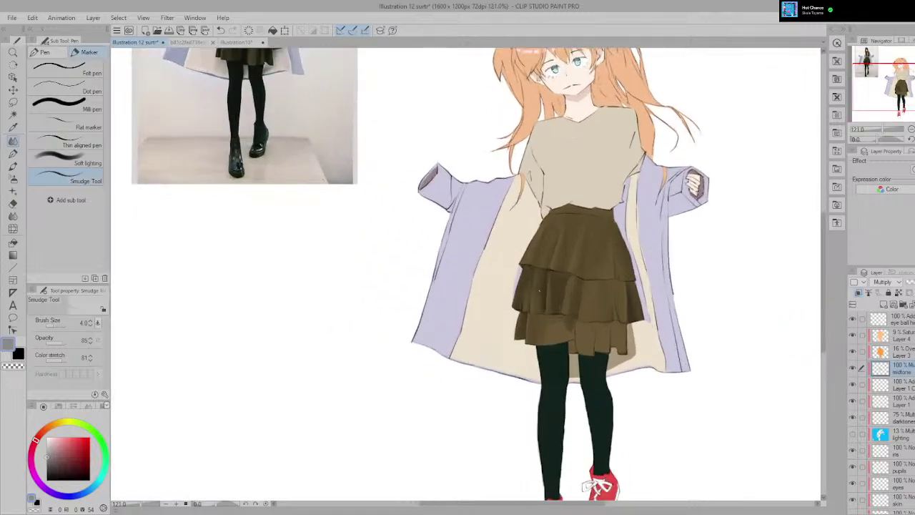
drag(543, 294, 562, 358)
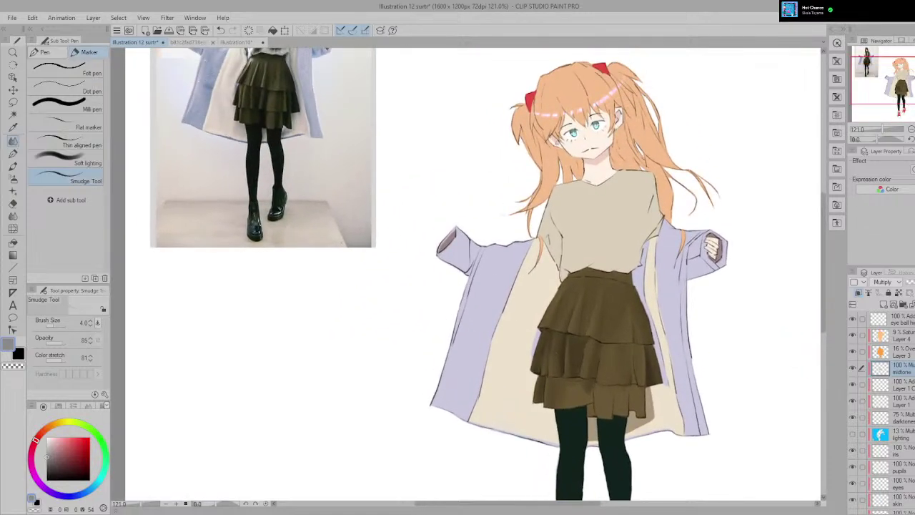
Step: Show the blue multiply lighting layer and lower its opacity to 9%, checking the effect on the whole figure
click(852, 434)
click(900, 434)
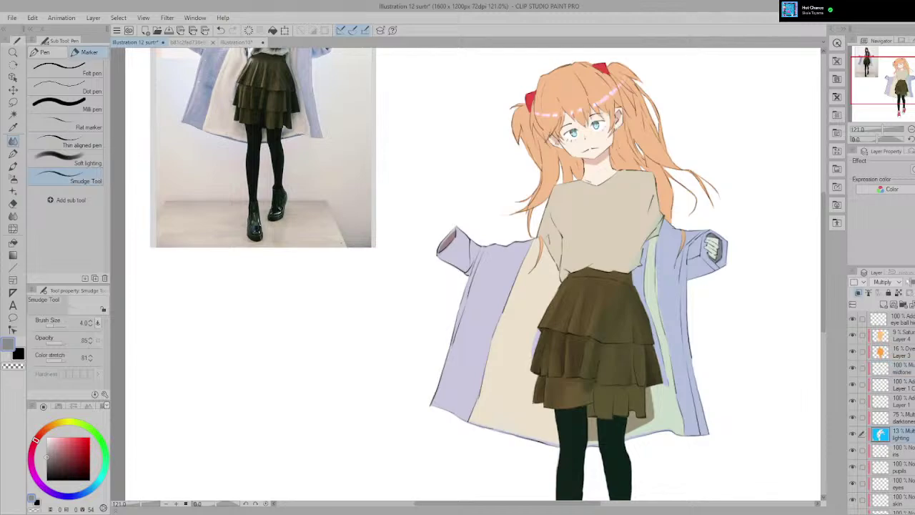
drag(911, 282, 908, 282)
drag(543, 336, 462, 245)
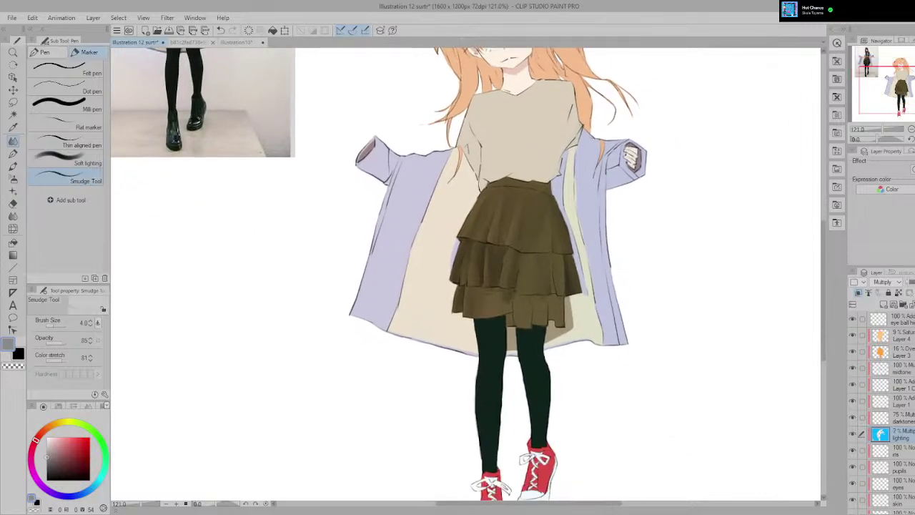
scroll(557, 295, down, 3)
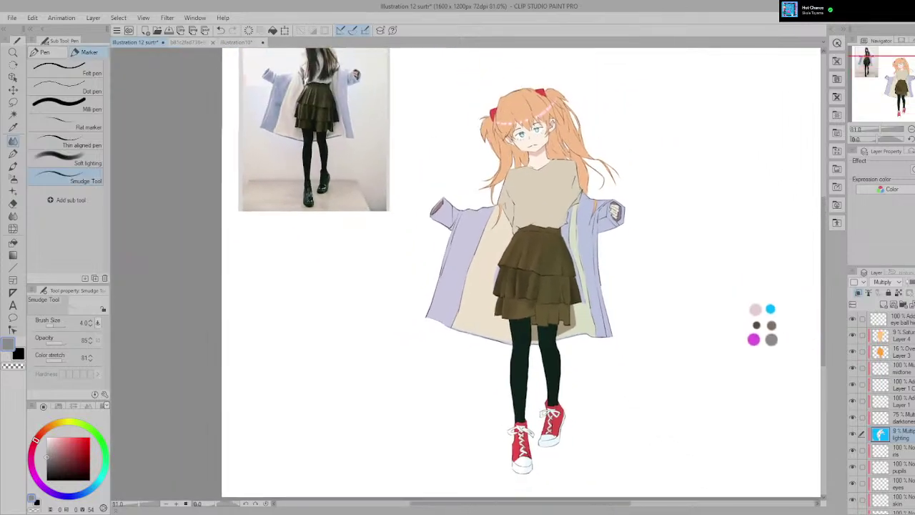
scroll(561, 283, up, 4)
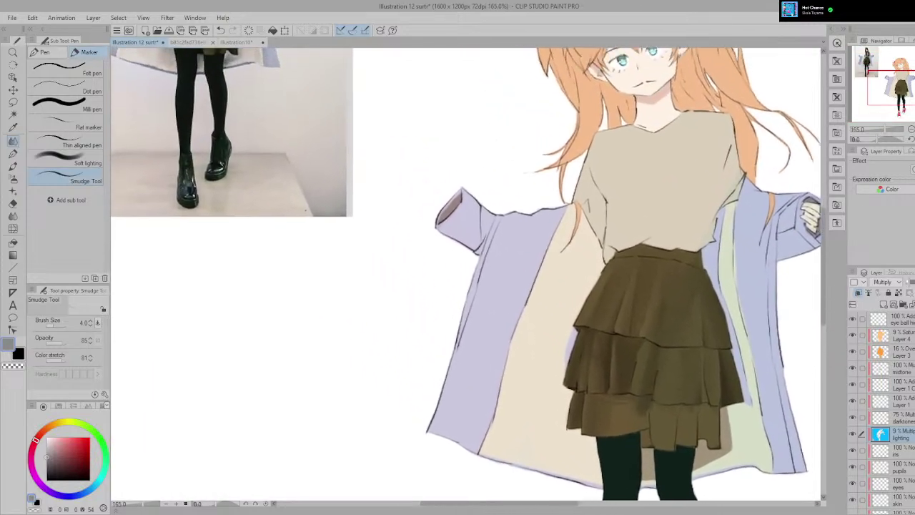
drag(565, 381, 592, 444)
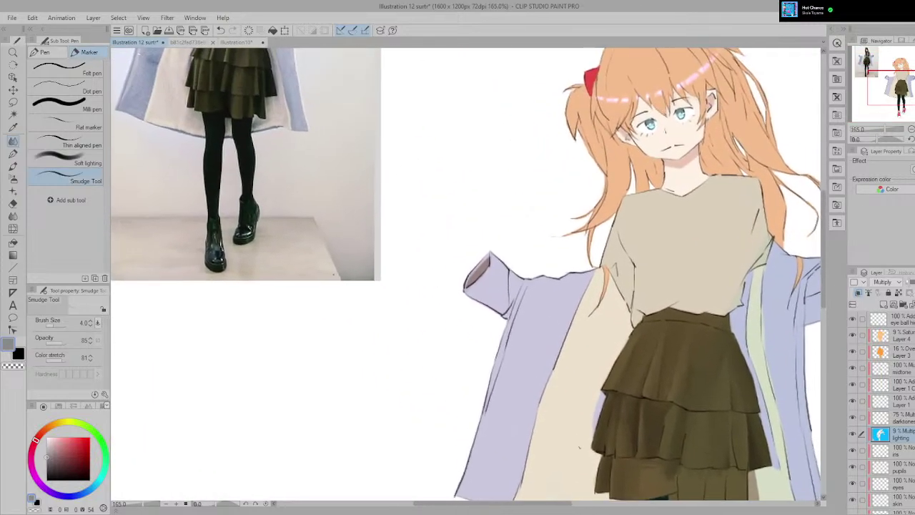
Step: Paint a short dark vertical stroke at the hem of the bottom tier's wide panel on the midtone layer with the Milli pen
key(p)
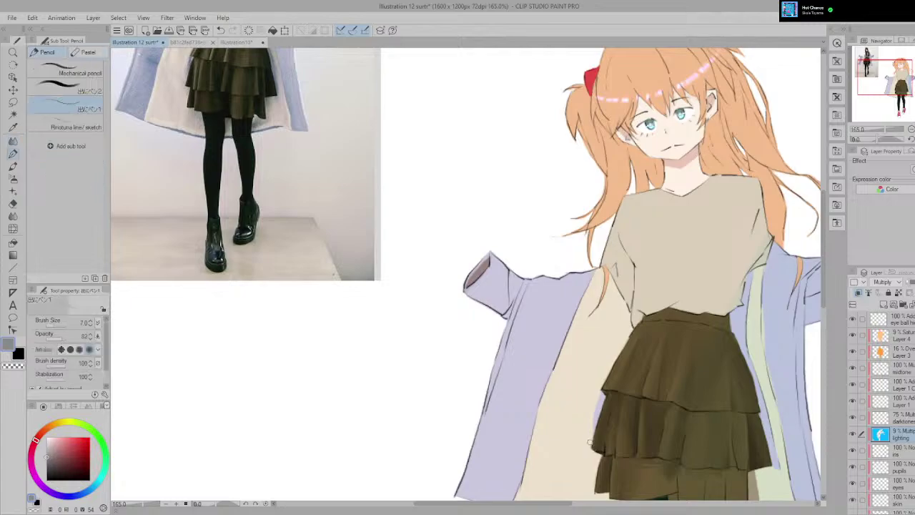
key(p)
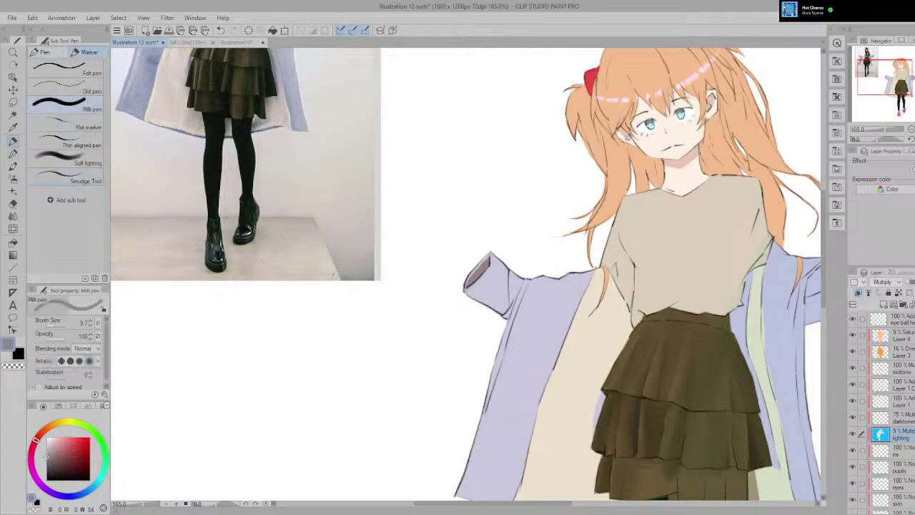
drag(626, 460, 537, 379)
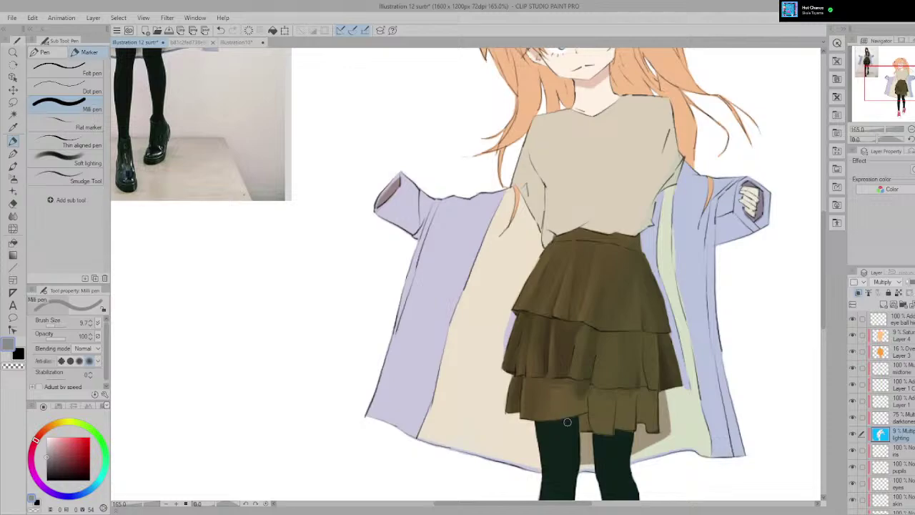
scroll(567, 421, down, 2)
scroll(665, 434, up, 3)
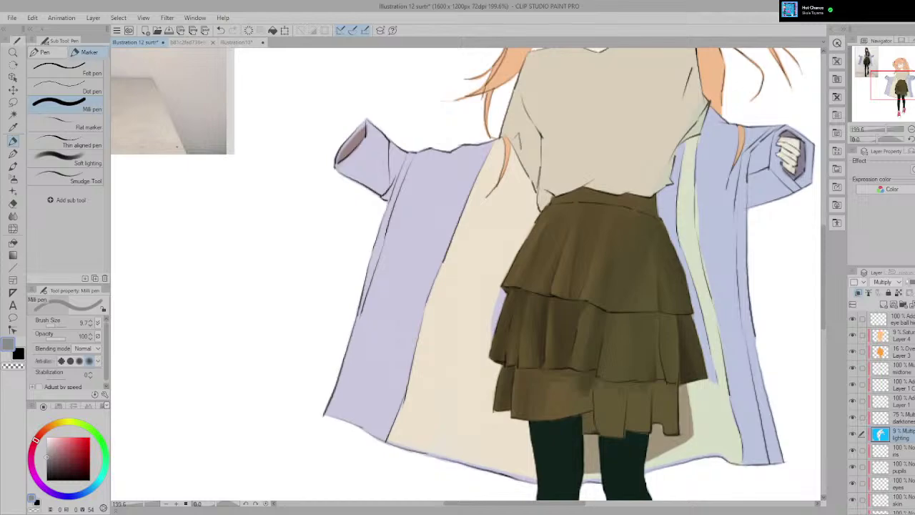
click(900, 368)
mouse_move(555, 417)
mouse_down()
mouse_move(559, 404)
mouse_move(538, 394)
mouse_up()
scroll(559, 404, up, 3)
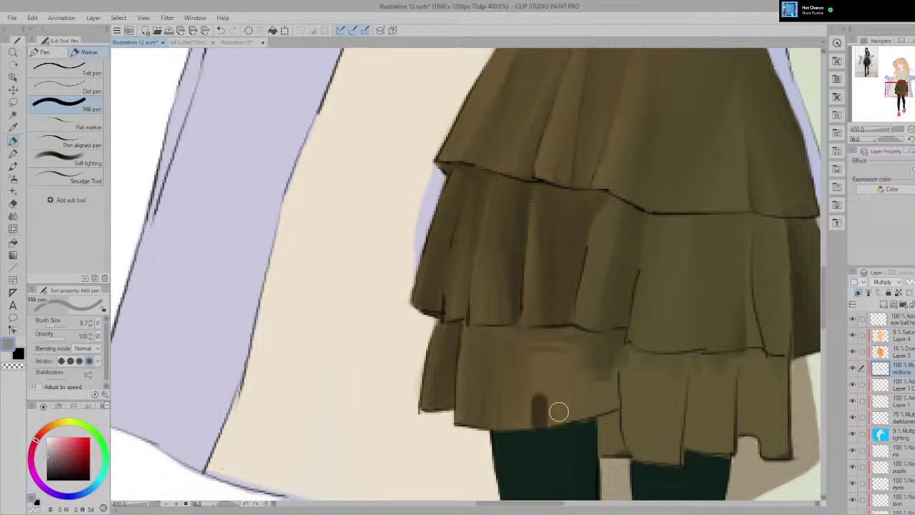
Step: Choose the Smudge Tool and compare the bottom tier of the drawn skirt with the skirt in the reference photo
click(68, 158)
click(68, 177)
scroll(409, 289, down, 3)
drag(413, 254, 601, 444)
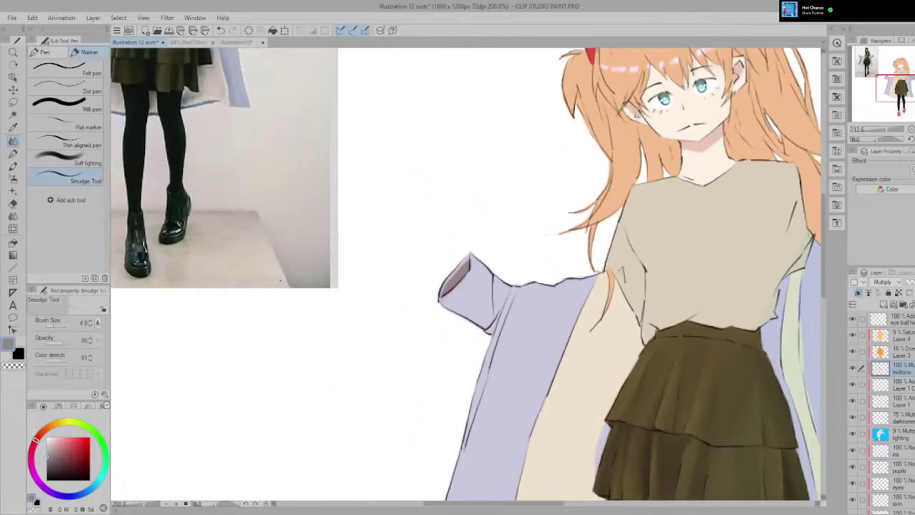
scroll(601, 441, down, 1)
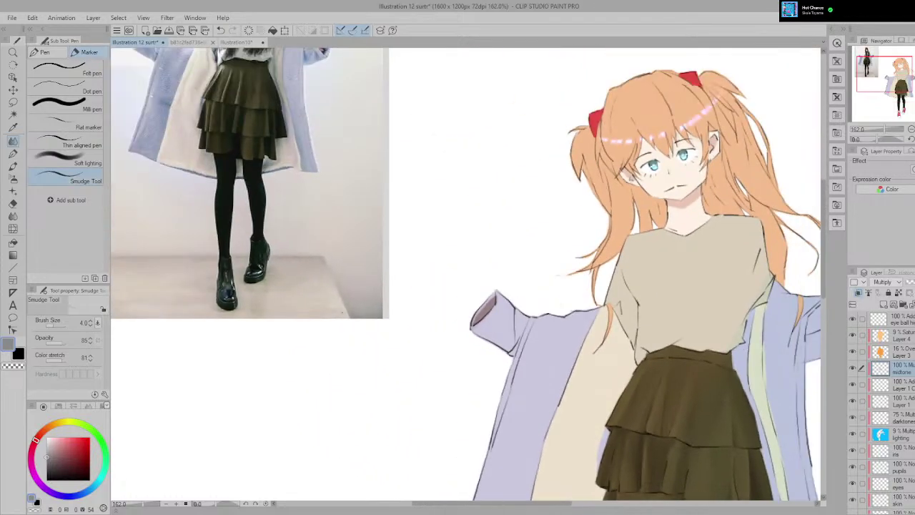
drag(633, 487, 500, 320)
scroll(499, 320, up, 3)
scroll(497, 320, down, 2)
scroll(497, 320, up, 2)
scroll(547, 366, up, 1)
drag(547, 366, 453, 263)
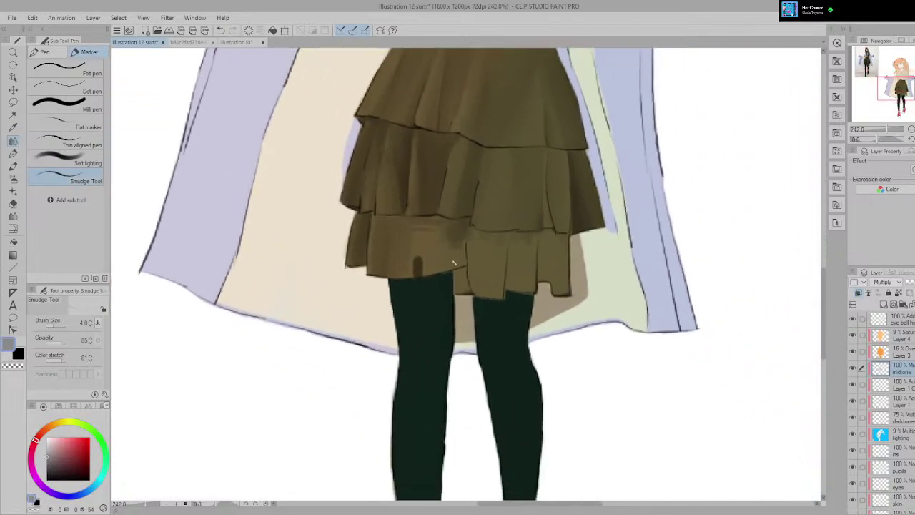
scroll(429, 263, up, 1)
scroll(408, 264, up, 1)
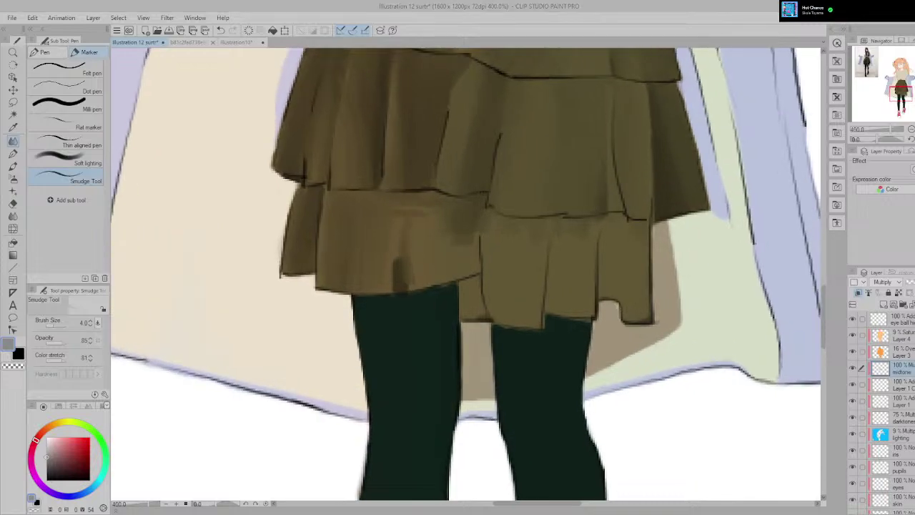
Step: Smudge the dark hem stroke on the bottom tier's wide panel upward into a vertical fold shadow reaching the middle tier's hem
key(ctrl+z)
mouse_move(407, 285)
mouse_down()
mouse_move(398, 215)
mouse_move(397, 225)
mouse_up()
key(ctrl+z)
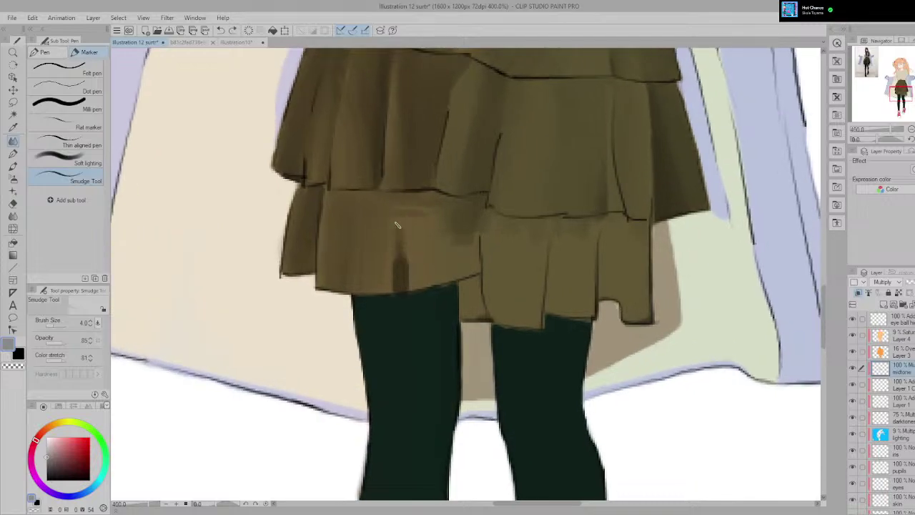
scroll(398, 225, up, 1)
drag(397, 286, 390, 186)
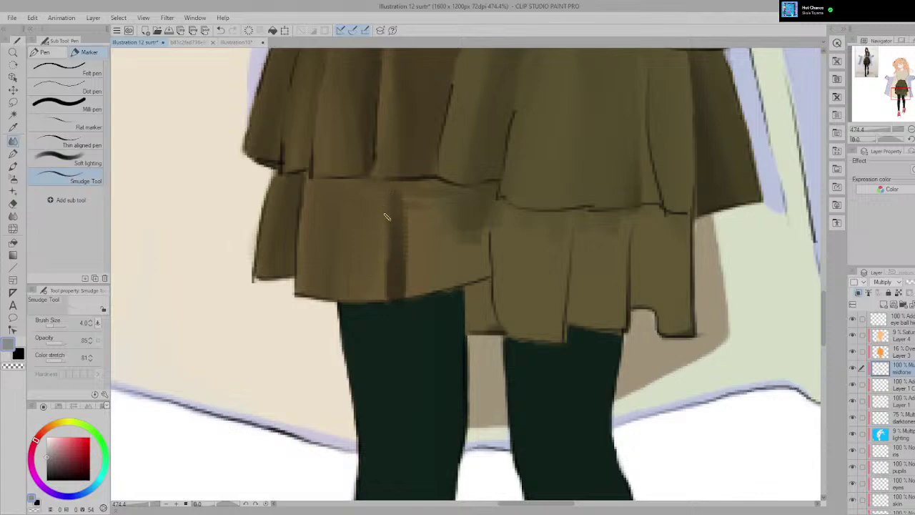
drag(381, 280, 377, 195)
drag(386, 250, 387, 290)
drag(386, 249, 391, 297)
drag(384, 229, 392, 295)
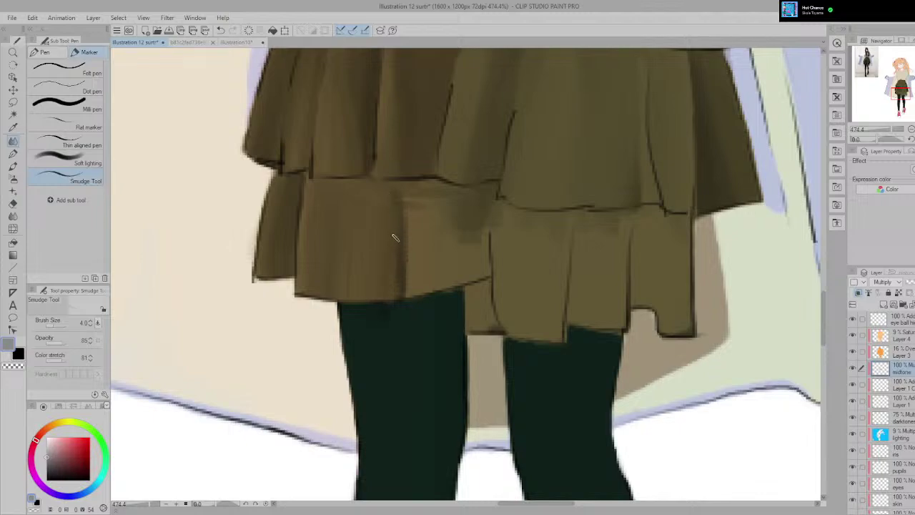
Step: Smudge the top of the wide panel's fold shadow sideways into the shading beneath the middle tier
drag(396, 213, 420, 208)
drag(390, 195, 415, 200)
scroll(416, 290, down, 5)
scroll(447, 264, up, 3)
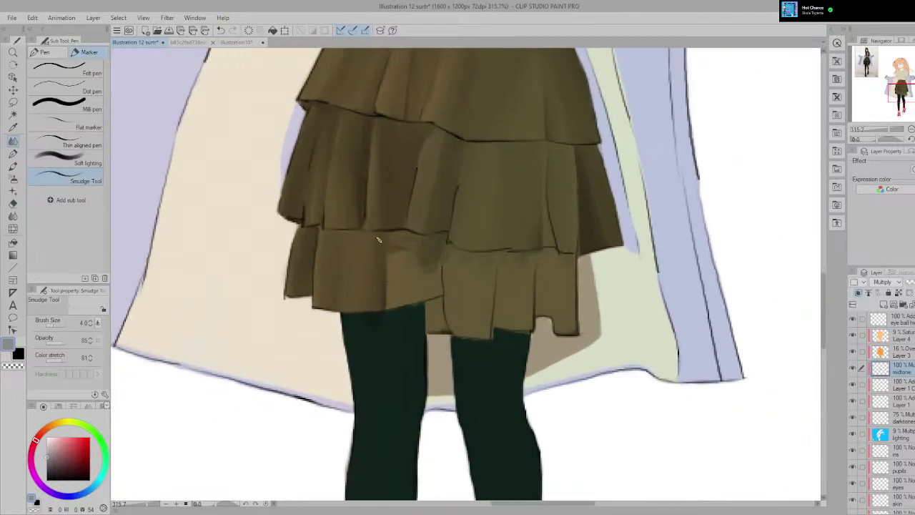
Step: Clean up the shadow spilling below the wide panel's hem onto the tights with the Rough eraser at size 3.5
scroll(376, 262, down, 3)
scroll(414, 344, up, 4)
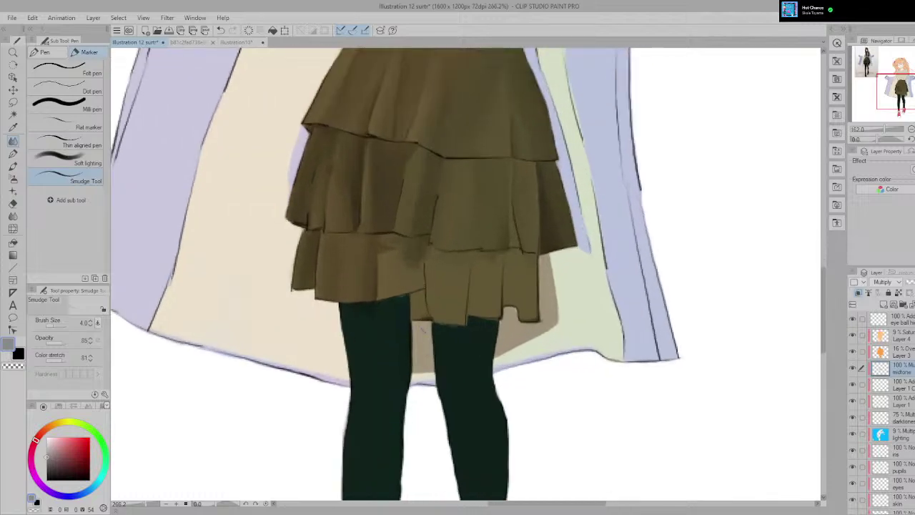
key(e)
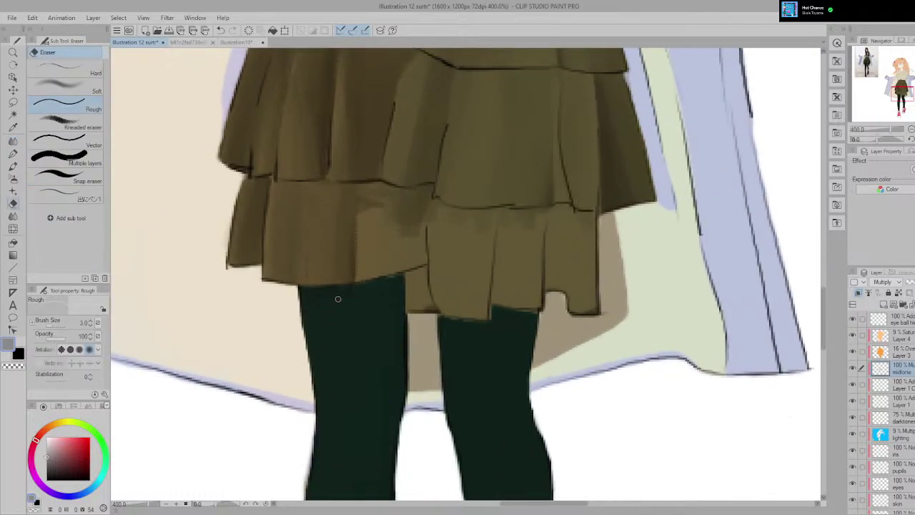
key(bracketright)
scroll(357, 344, down, 5)
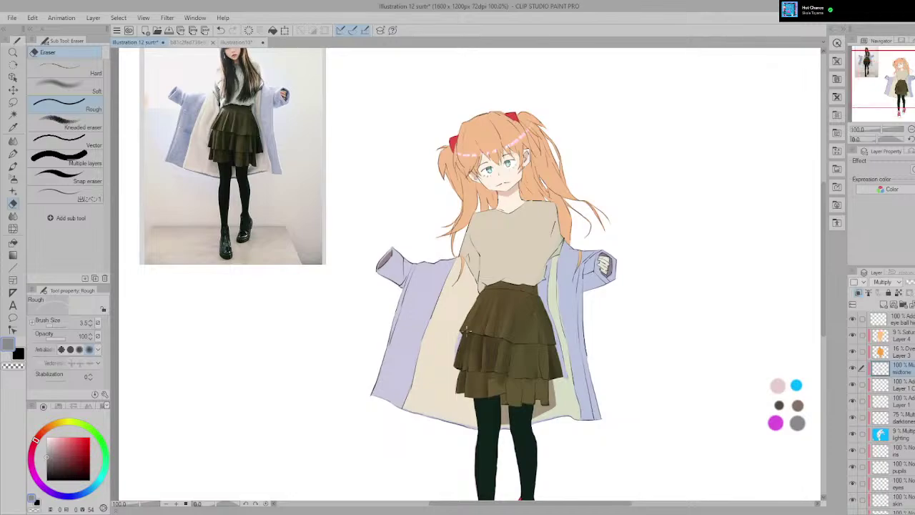
Step: Check the reference photo's skirt, then smudge the hard right edge of the wide panel's fold shadow down toward the hem
scroll(464, 330, up, 6)
key(j)
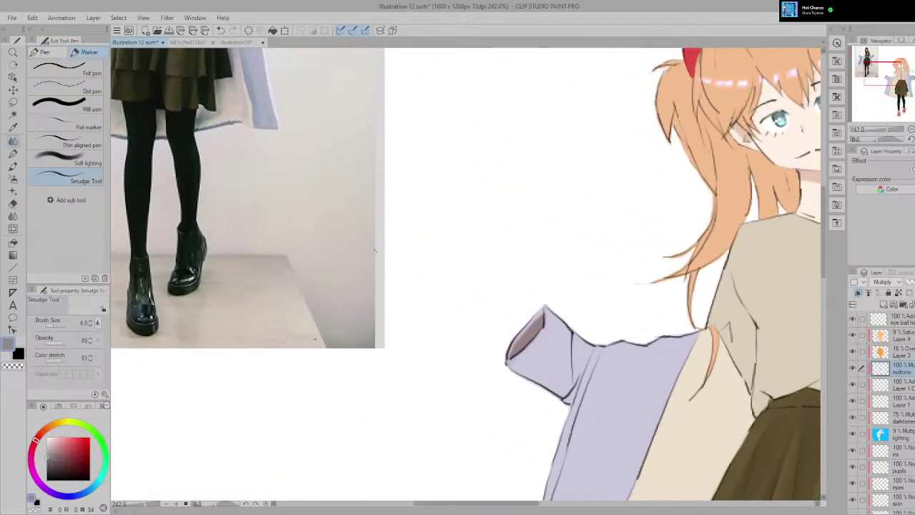
drag(376, 251, 507, 343)
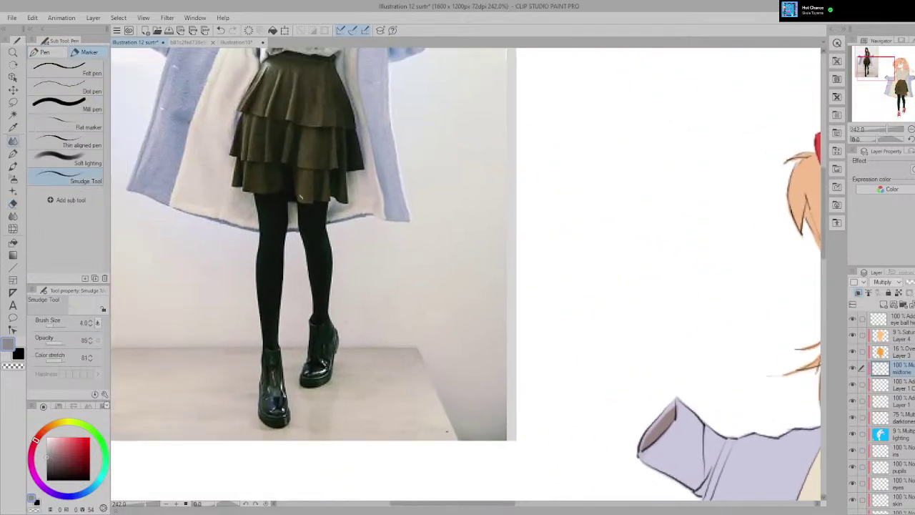
drag(643, 400, 319, 162)
scroll(462, 250, up, 2)
mouse_move(716, 389)
mouse_down()
mouse_move(461, 249)
mouse_move(514, 205)
mouse_up()
scroll(395, 240, up, 2)
scroll(393, 240, up, 1)
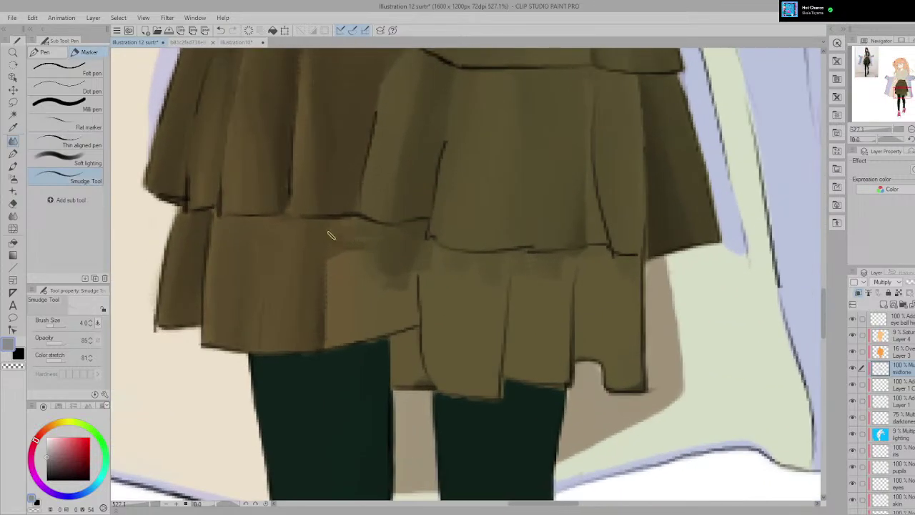
mouse_move(331, 235)
mouse_down()
mouse_move(343, 305)
mouse_move(331, 239)
mouse_move(341, 325)
mouse_move(334, 247)
mouse_move(342, 351)
mouse_move(341, 279)
mouse_move(327, 313)
mouse_move(331, 366)
mouse_up()
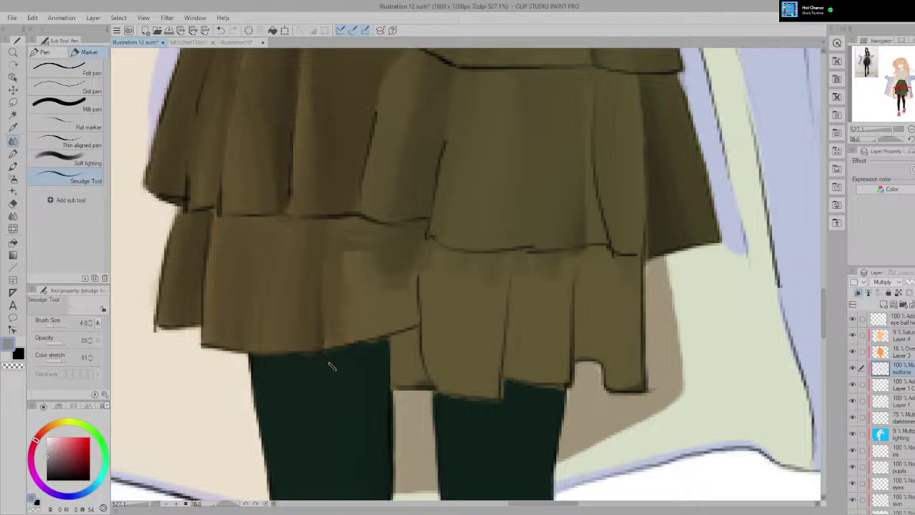
drag(333, 292, 326, 343)
mouse_move(330, 273)
mouse_down()
mouse_move(329, 353)
mouse_move(338, 277)
mouse_move(342, 337)
mouse_move(343, 258)
mouse_move(351, 345)
mouse_move(350, 268)
mouse_move(338, 346)
mouse_move(348, 290)
mouse_move(358, 350)
mouse_move(358, 326)
mouse_up()
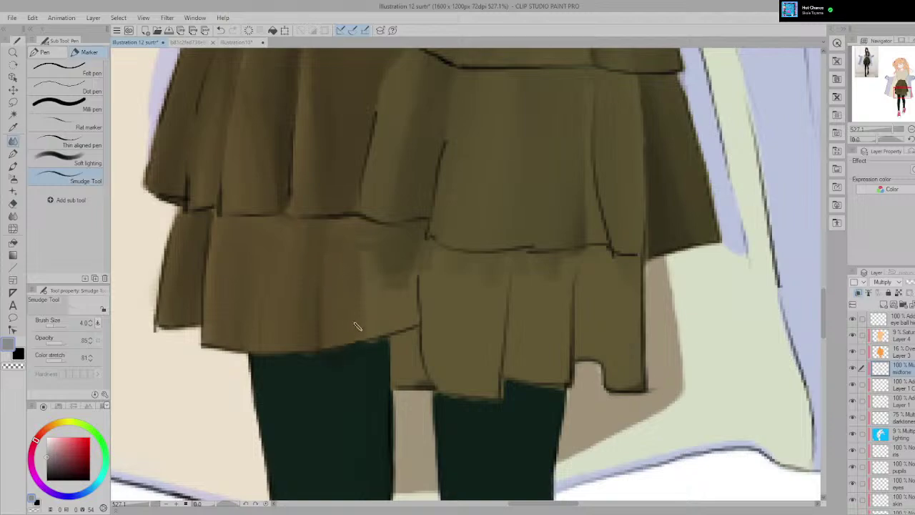
Step: Blend the dark patch at the wide panel's upper right into the surrounding fabric with downward smudges
drag(366, 276, 344, 347)
mouse_move(383, 268)
mouse_down()
mouse_move(370, 322)
mouse_move(387, 219)
mouse_move(371, 325)
mouse_move(374, 225)
mouse_move(350, 314)
mouse_up()
drag(358, 219, 337, 311)
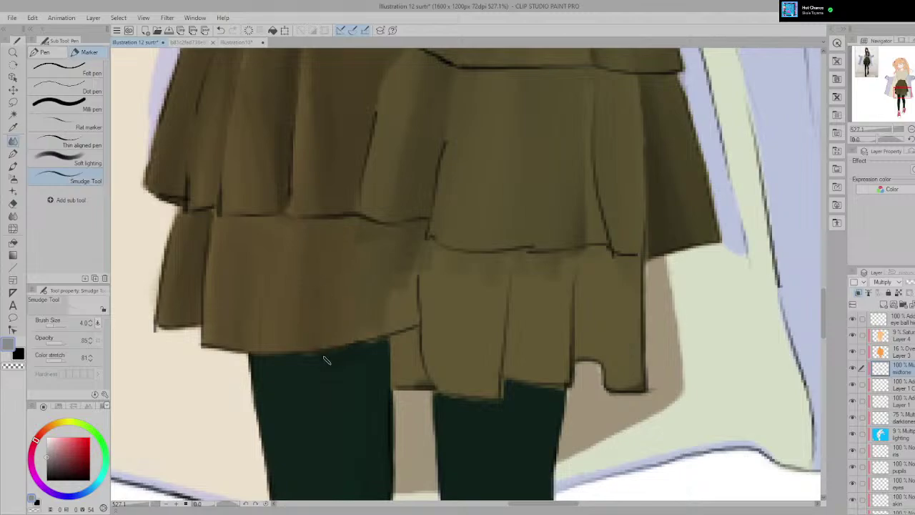
scroll(356, 340, down, 5)
scroll(348, 348, up, 4)
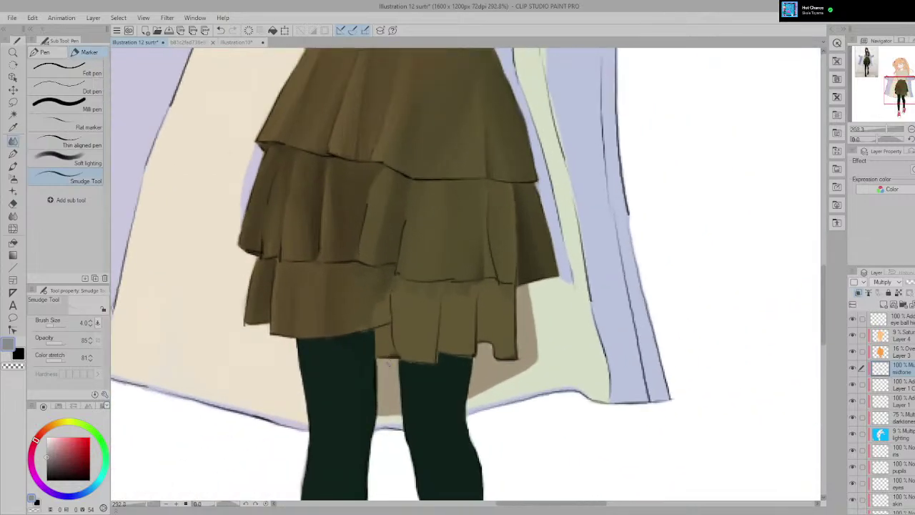
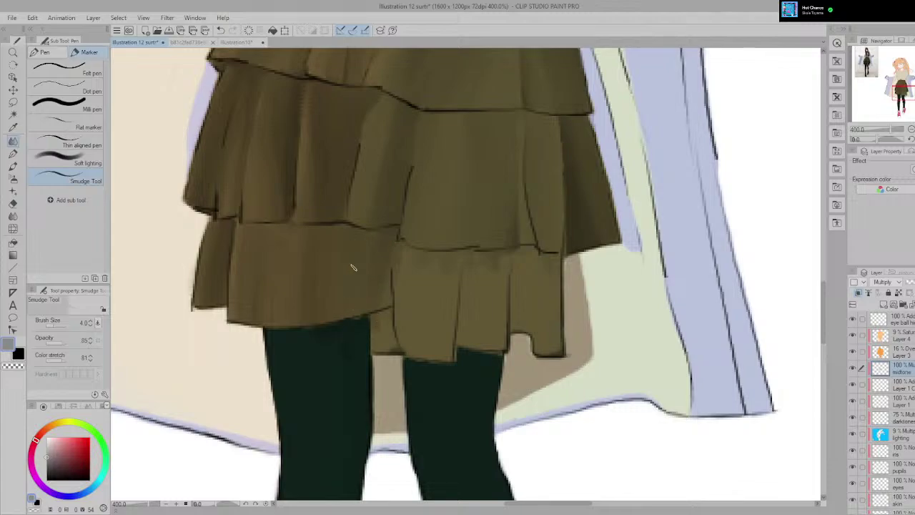
scroll(352, 267, down, 5)
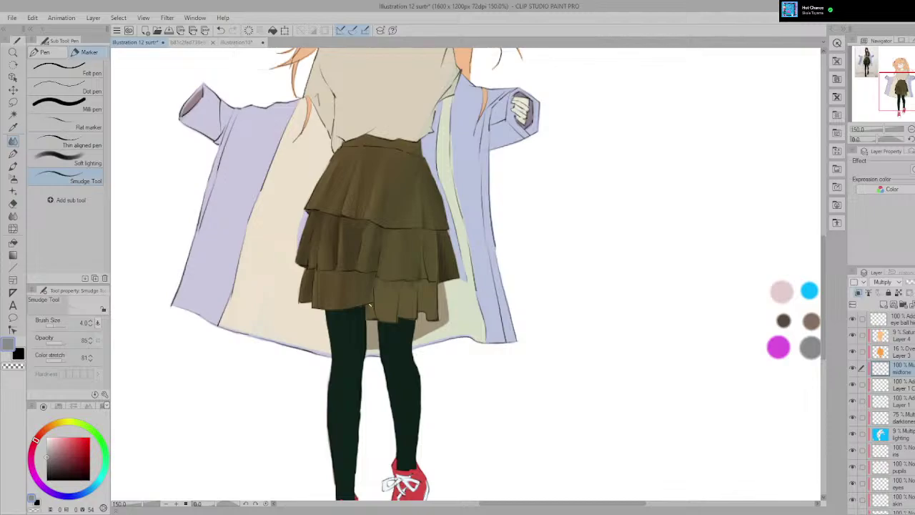
Step: Examine the blended bottom tier close up and at full-figure view, comparing its folds with the reference photo
scroll(370, 306, up, 4)
key(e)
scroll(358, 388, down, 1)
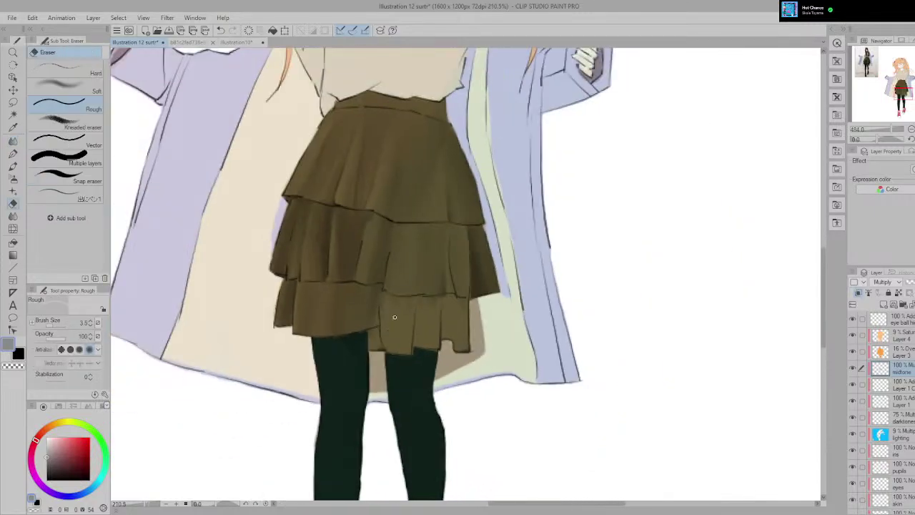
scroll(395, 317, down, 5)
mouse_move(394, 316)
mouse_down()
mouse_move(543, 419)
mouse_move(635, 466)
mouse_up()
scroll(608, 364, up, 4)
key(p)
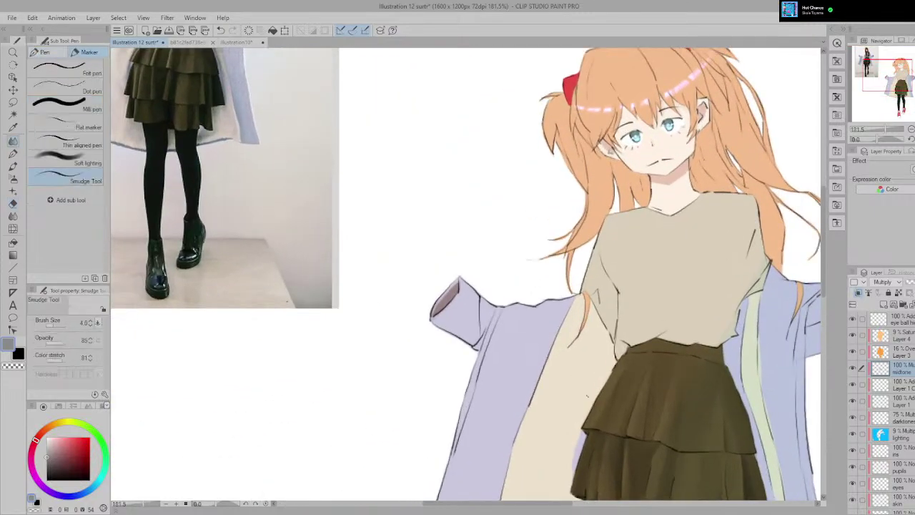
scroll(587, 395, down, 2)
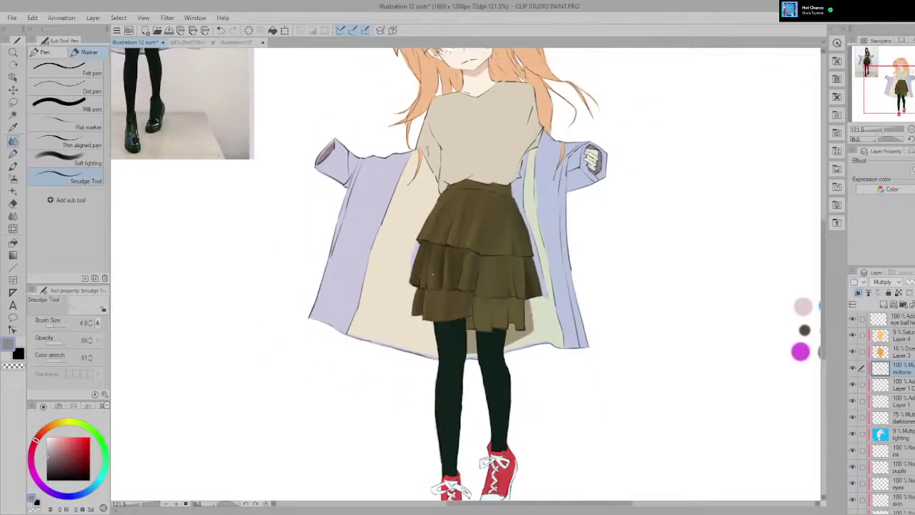
scroll(432, 274, up, 4)
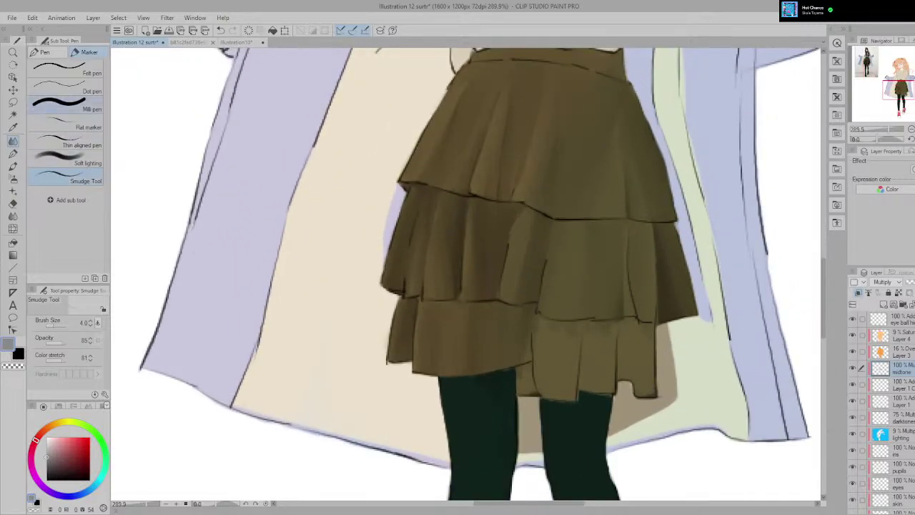
Step: Paint dark shadow with the Milli pen on the wide panel's right edge and the inner skirt piece between the legs
click(68, 106)
scroll(444, 280, up, 2)
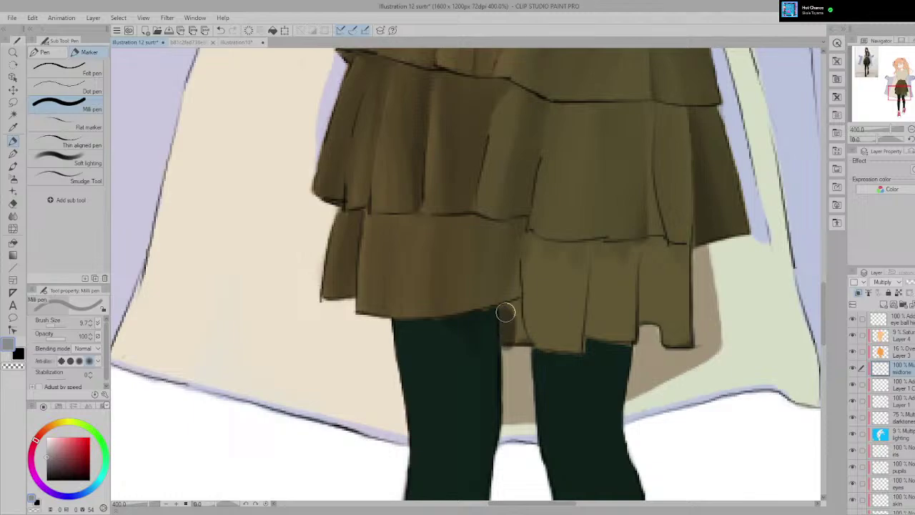
scroll(510, 265, down, 3)
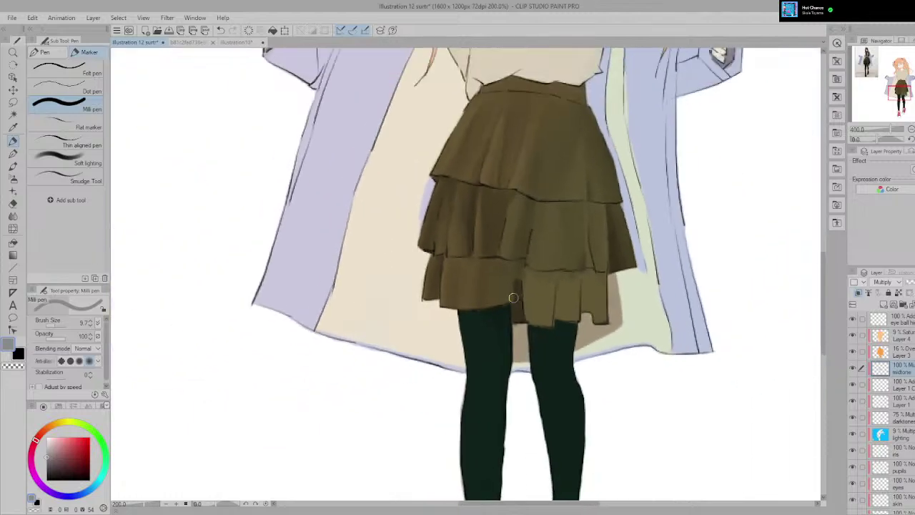
scroll(544, 365, down, 2)
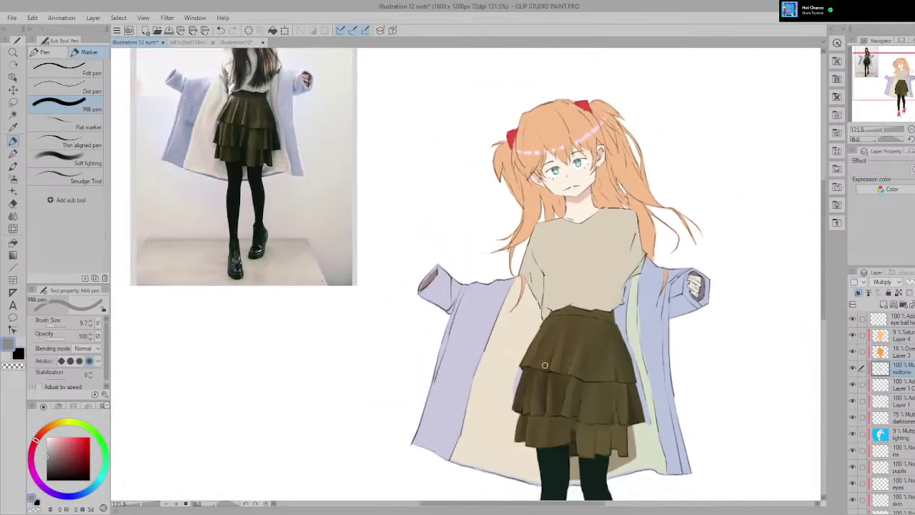
Step: Smudge the dark shadow at the wide panel's right edge upward to the middle tier's hem with the Smudge Tool
scroll(544, 365, up, 3)
key(p)
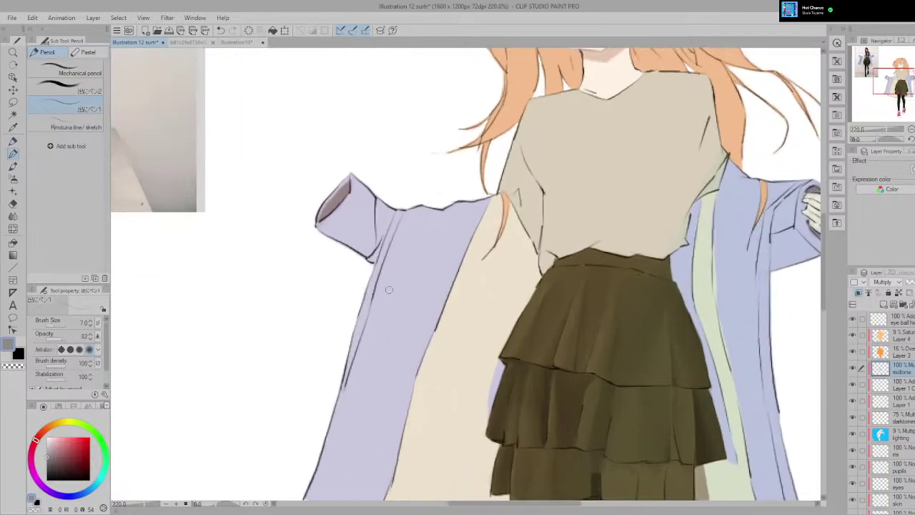
key(p)
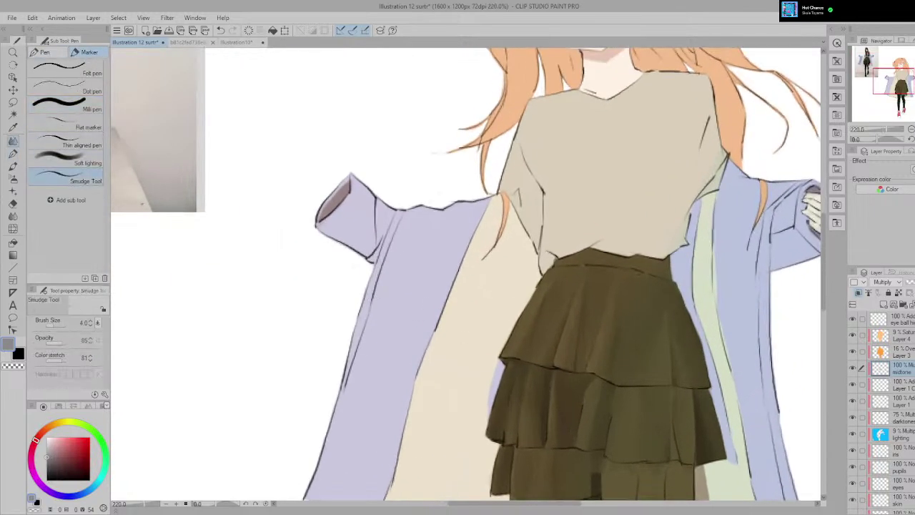
drag(630, 467, 541, 323)
scroll(541, 322, up, 3)
scroll(491, 358, up, 2)
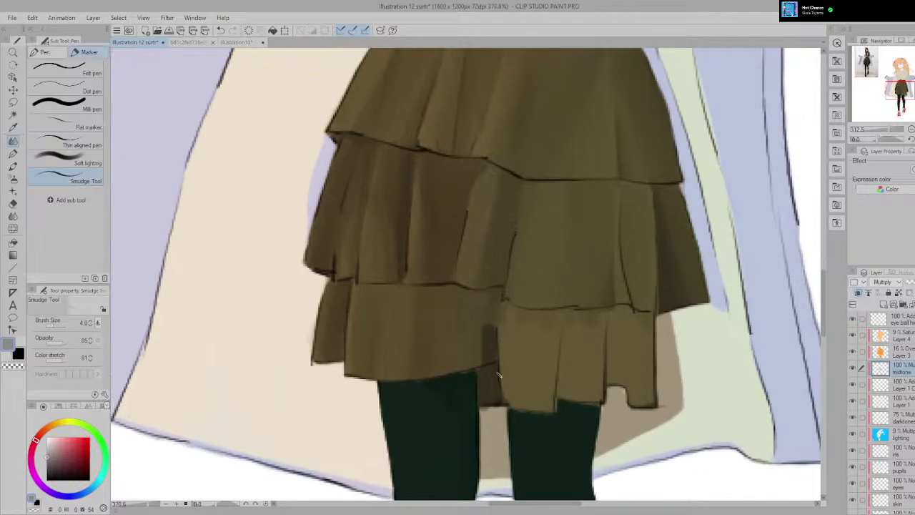
drag(490, 357, 490, 300)
drag(487, 343, 495, 232)
drag(482, 322, 483, 254)
drag(487, 301, 487, 246)
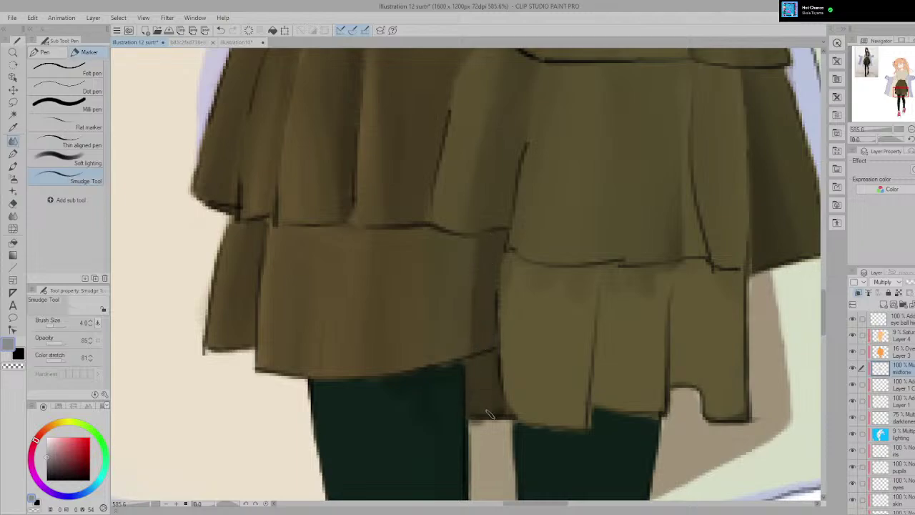
scroll(491, 408, down, 6)
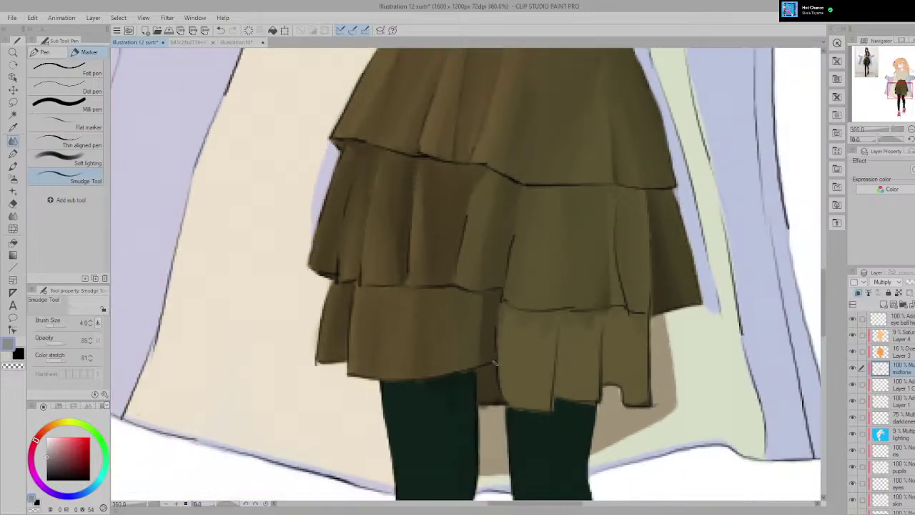
scroll(496, 348, down, 2)
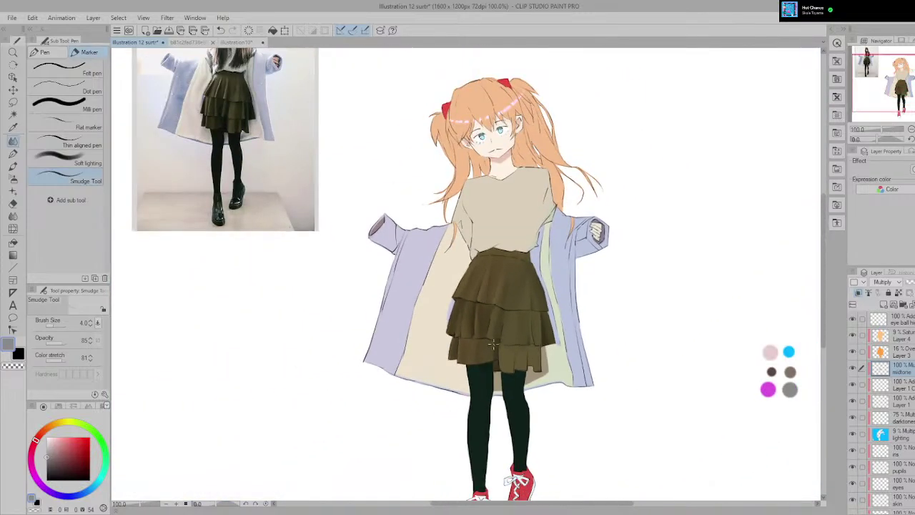
scroll(492, 343, up, 8)
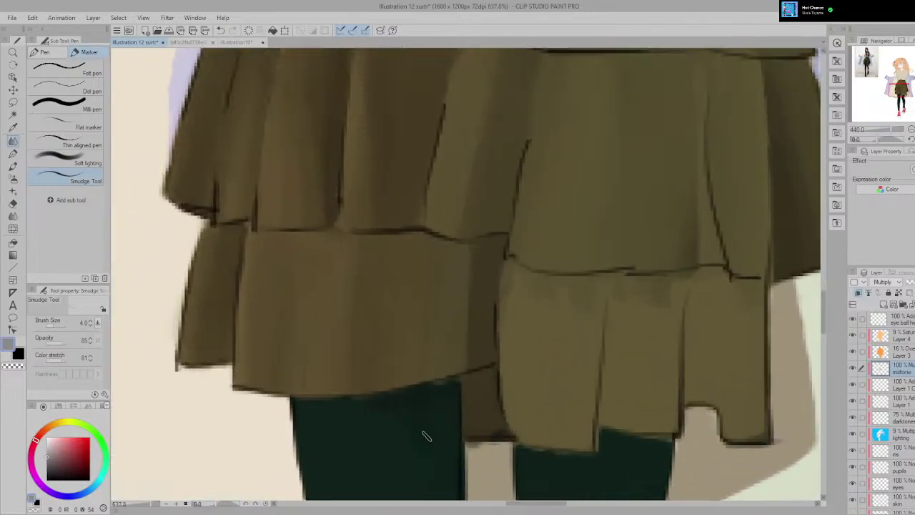
scroll(427, 436, up, 1)
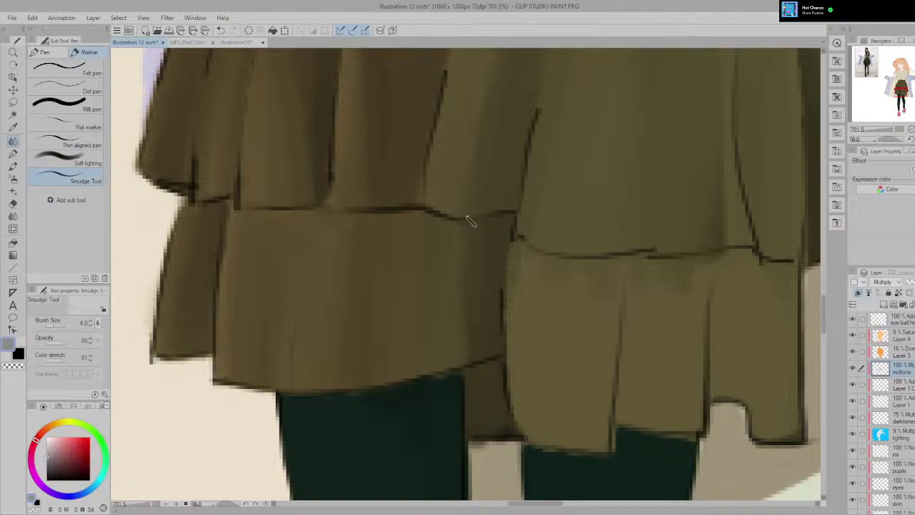
Step: Erase the stray shadow spilling below the hem of the inner skirt piece between the legs with the Rough eraser
scroll(471, 222, down, 1)
scroll(485, 386, down, 2)
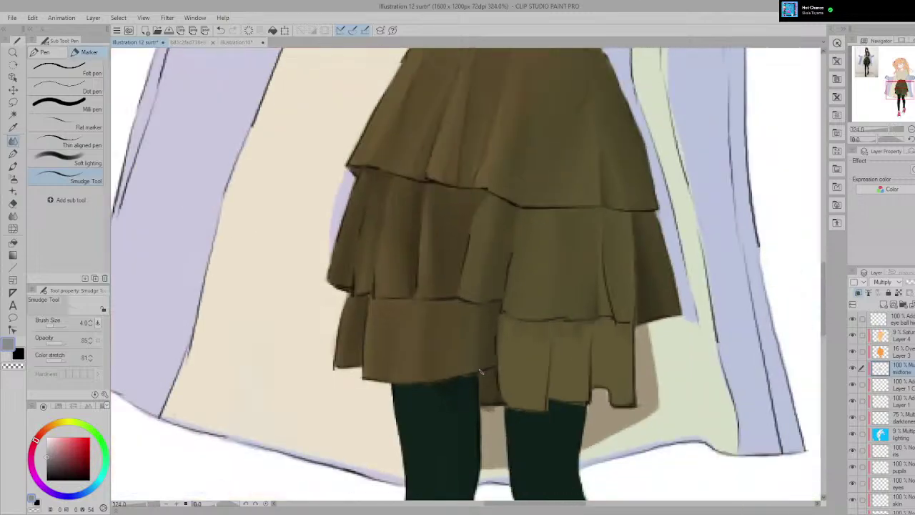
scroll(480, 371, up, 1)
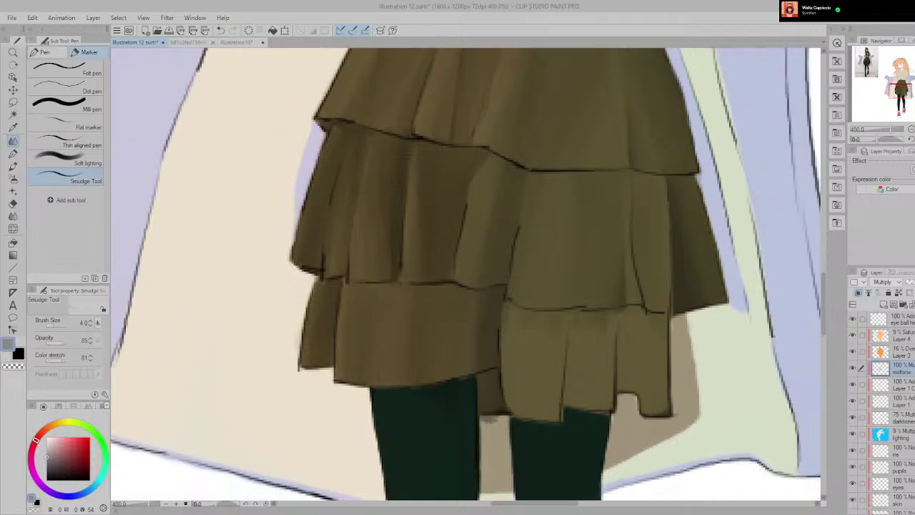
key(e)
mouse_move(466, 273)
mouse_down()
mouse_move(493, 274)
mouse_move(472, 273)
mouse_up()
scroll(379, 416, up, 2)
drag(380, 417, 348, 314)
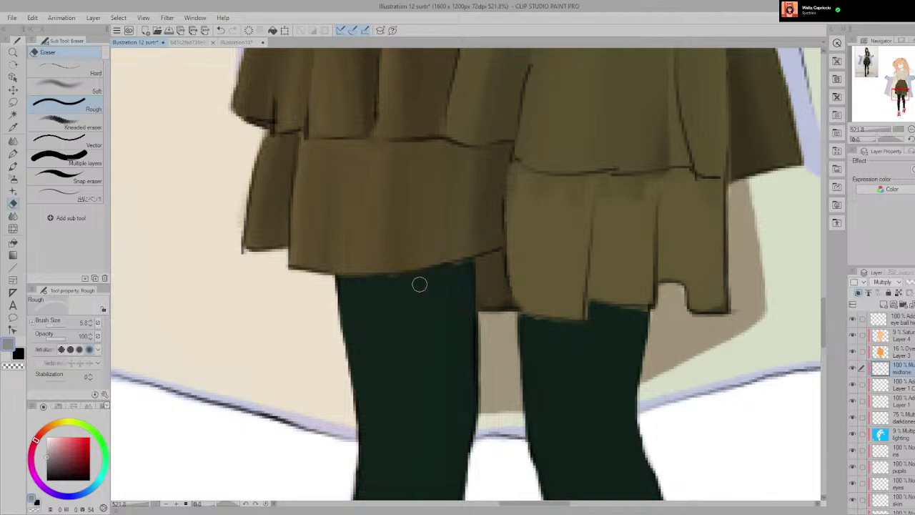
scroll(433, 282, down, 6)
drag(459, 283, 541, 377)
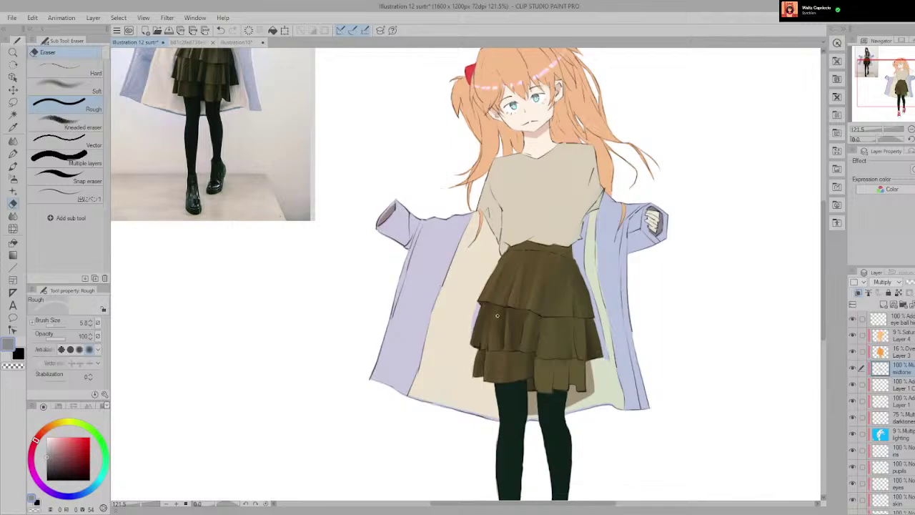
Step: Examine the bottom tier's shading close up and at full-figure view, comparing the skirt folds with the reference photo
scroll(497, 315, up, 4)
key(p)
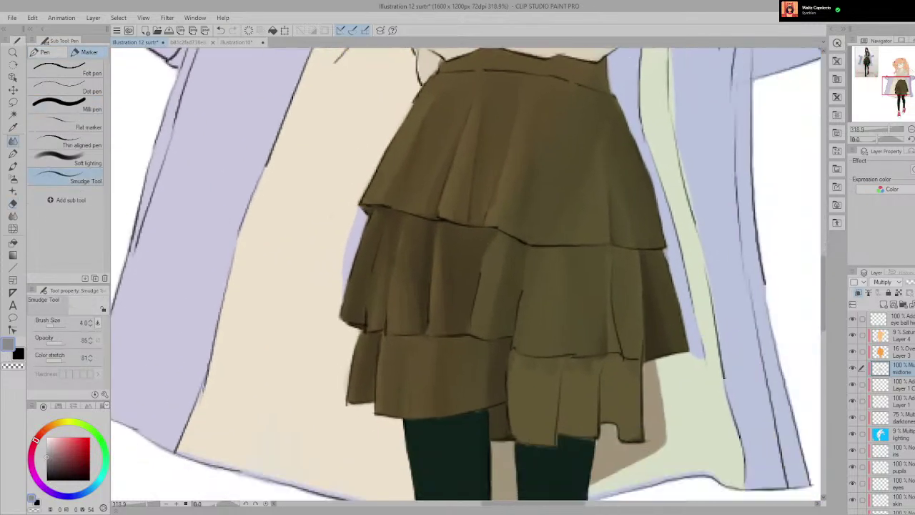
scroll(440, 324, up, 1)
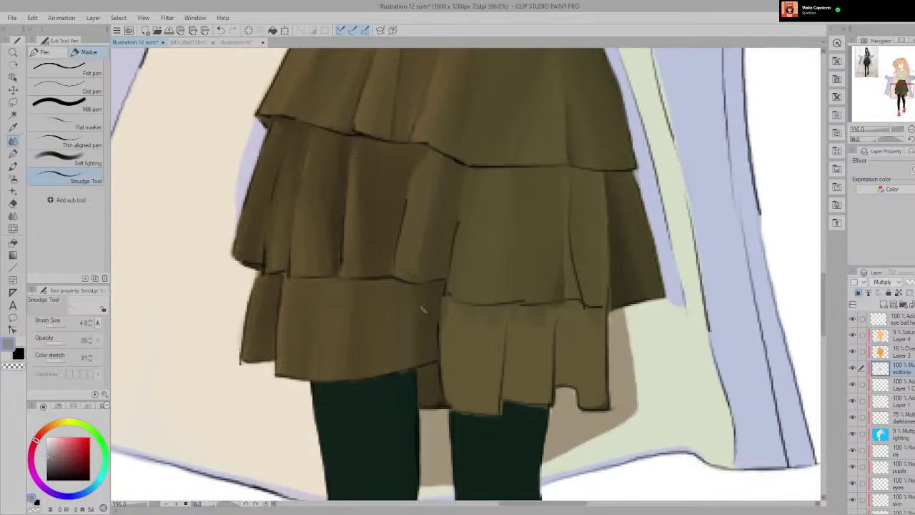
scroll(415, 311, up, 2)
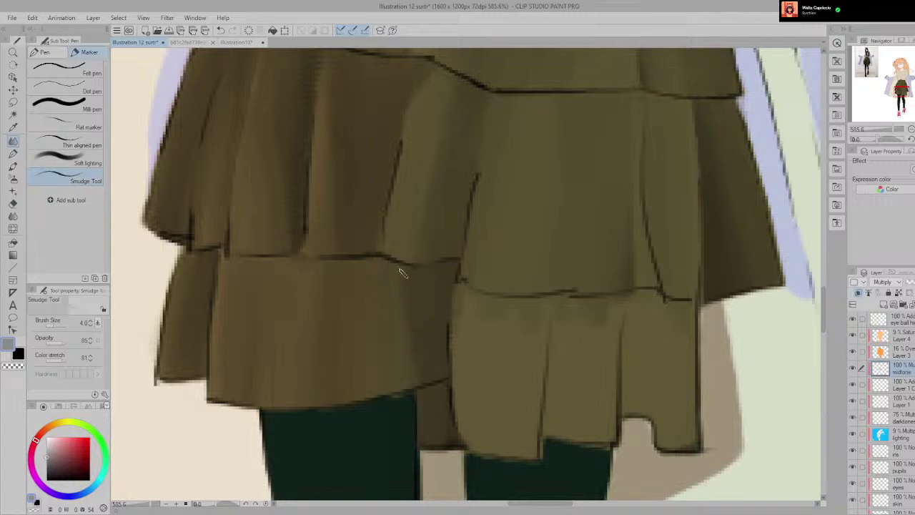
scroll(407, 293, down, 5)
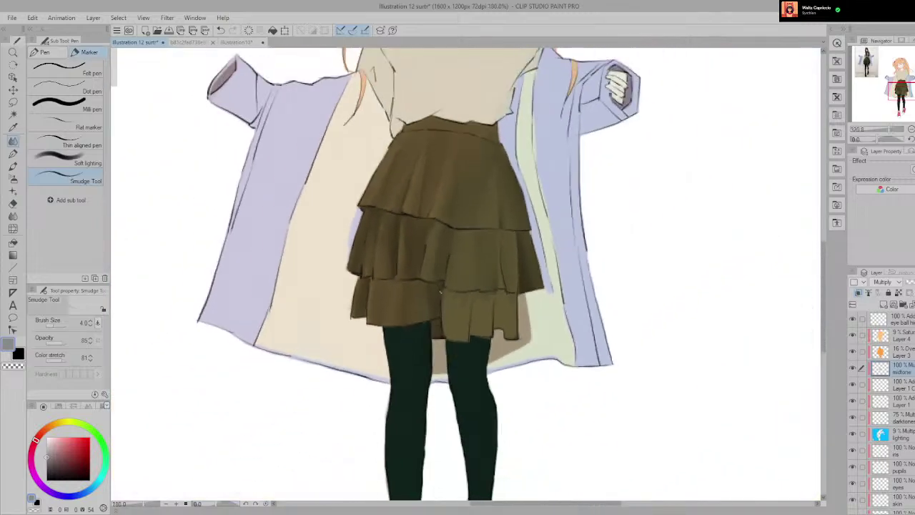
drag(440, 265, 459, 300)
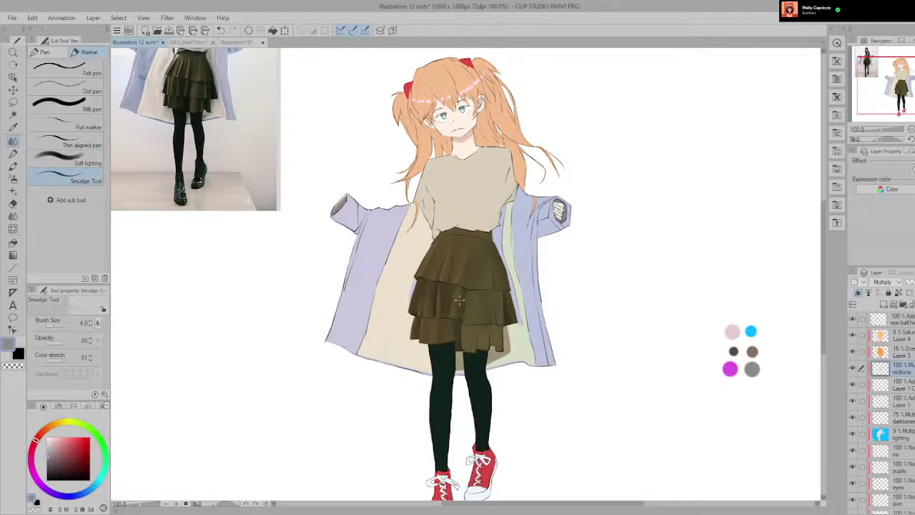
drag(458, 294, 489, 349)
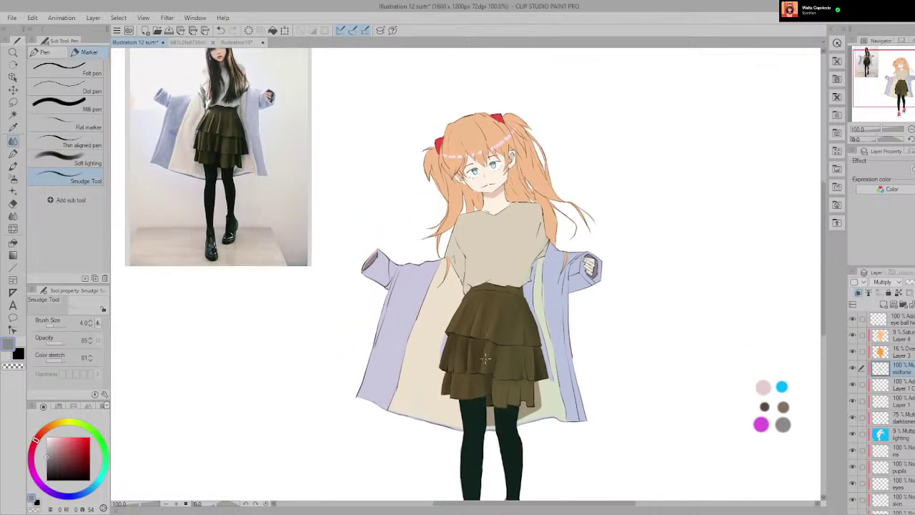
drag(478, 369, 468, 334)
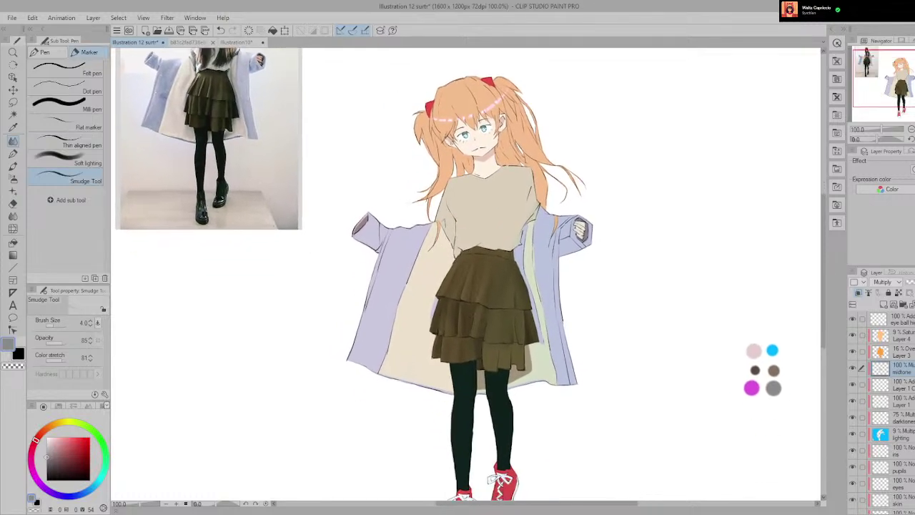
scroll(488, 335, up, 8)
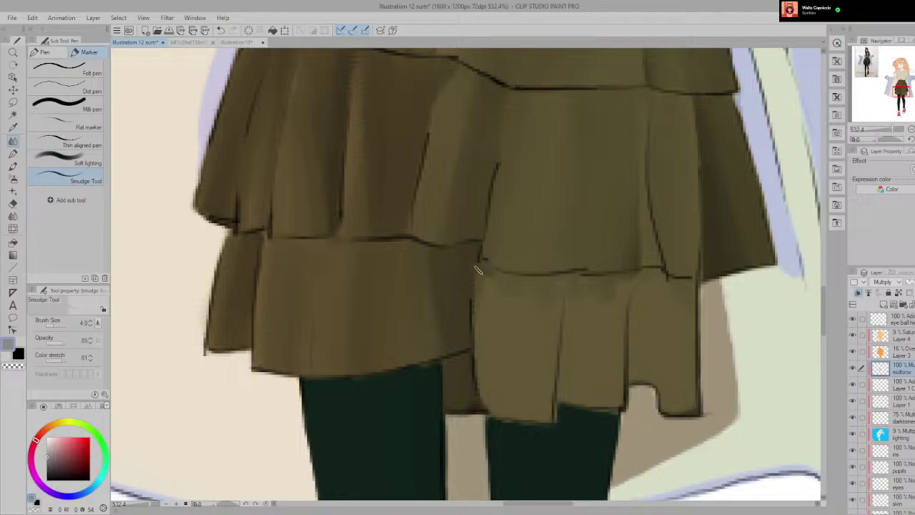
Step: Smudge the shading downward on the front panel of the bottom tier, from the middle tier's hem, with the Smudge Tool
drag(486, 278, 483, 339)
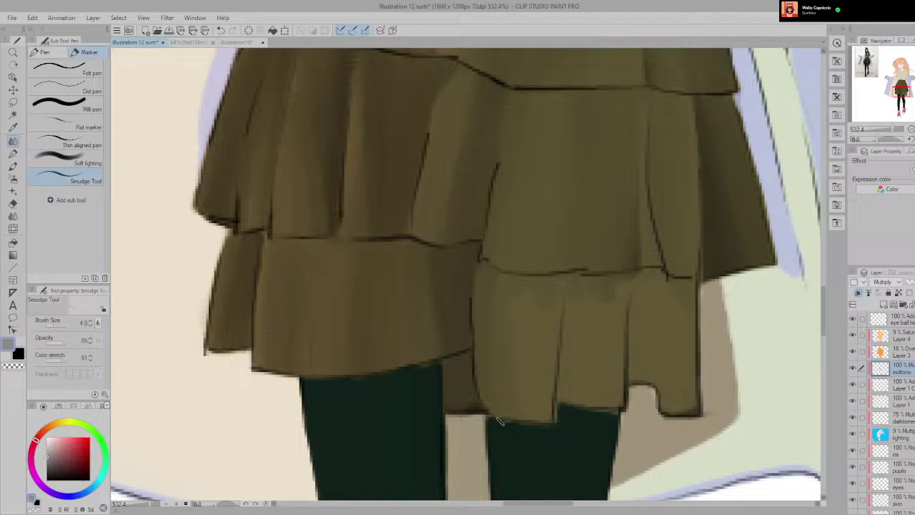
scroll(520, 420, down, 8)
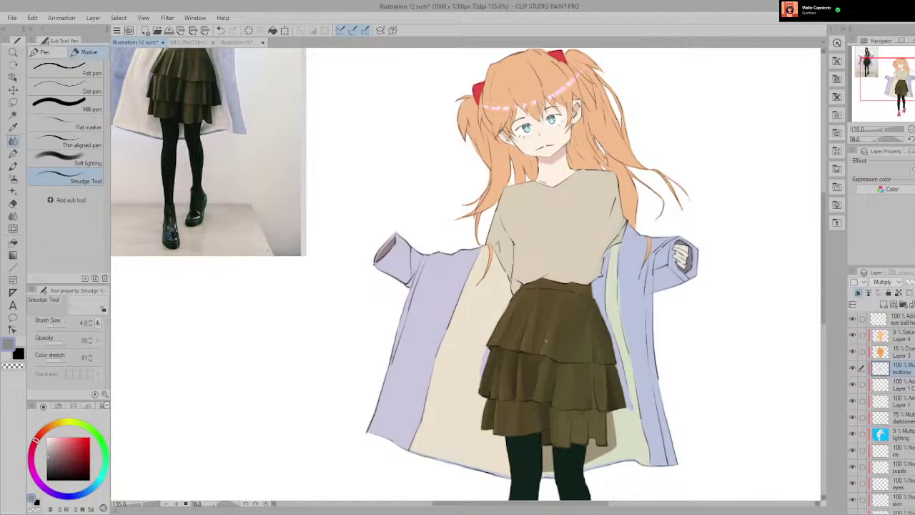
scroll(544, 341, up, 6)
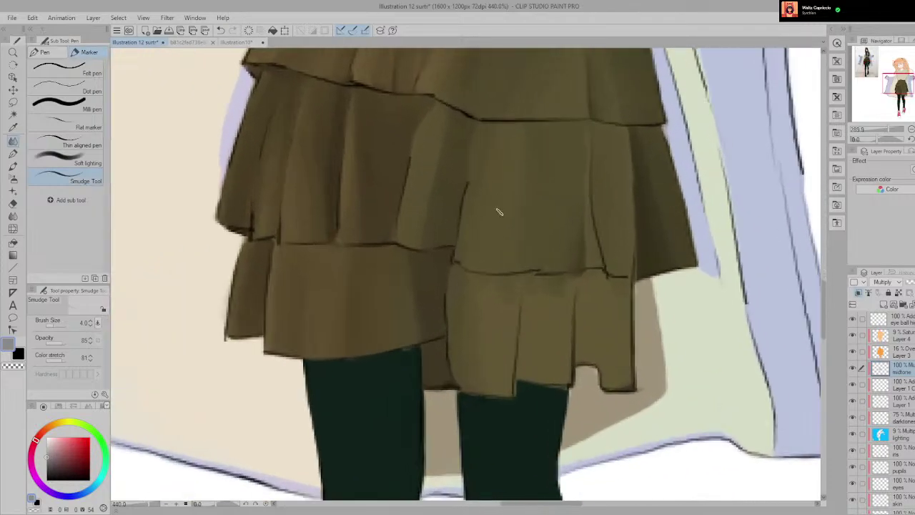
scroll(501, 223, up, 1)
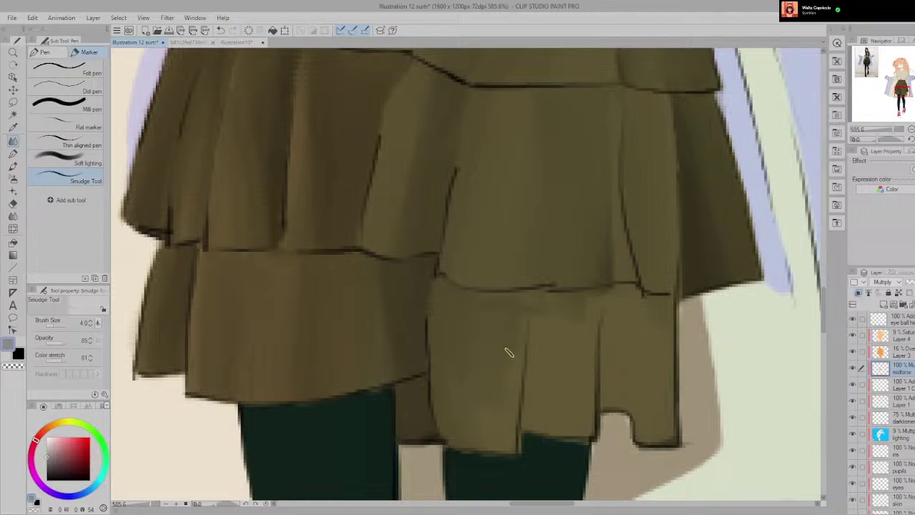
scroll(504, 402, up, 2)
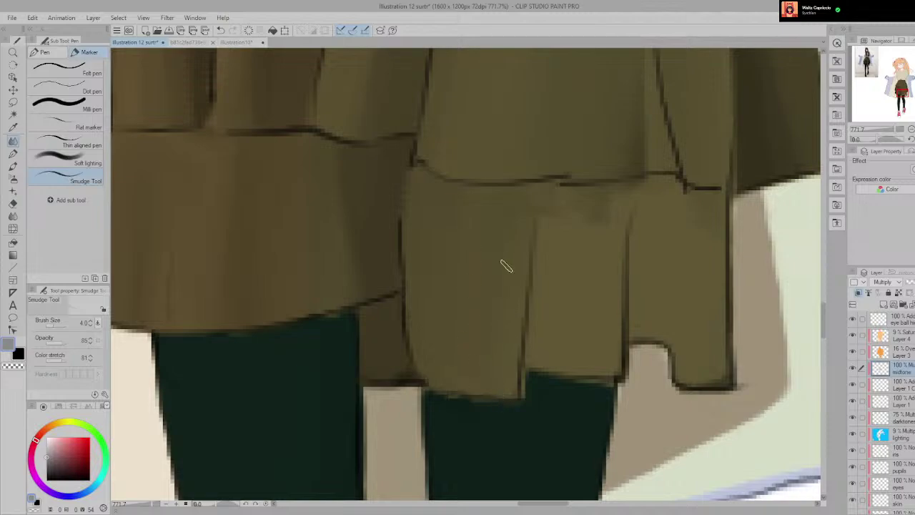
scroll(499, 275, down, 4)
scroll(493, 252, up, 3)
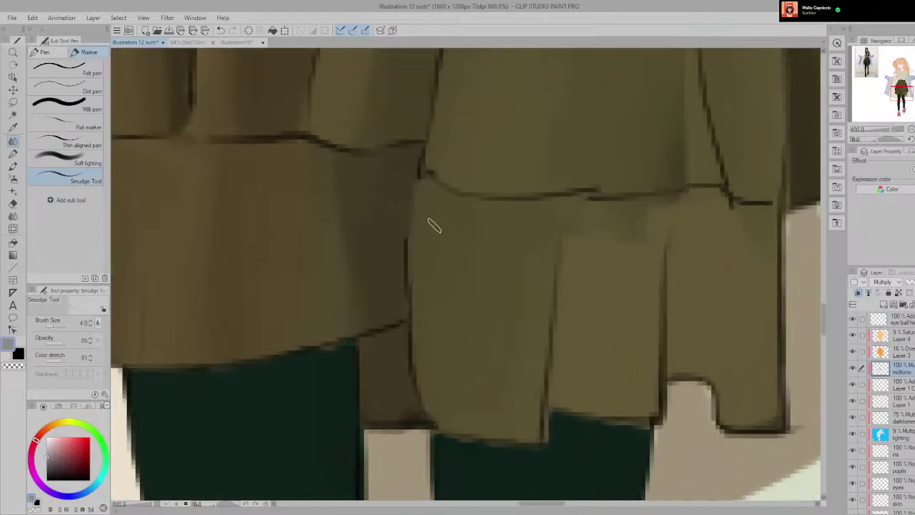
scroll(394, 235, down, 3)
scroll(430, 231, down, 8)
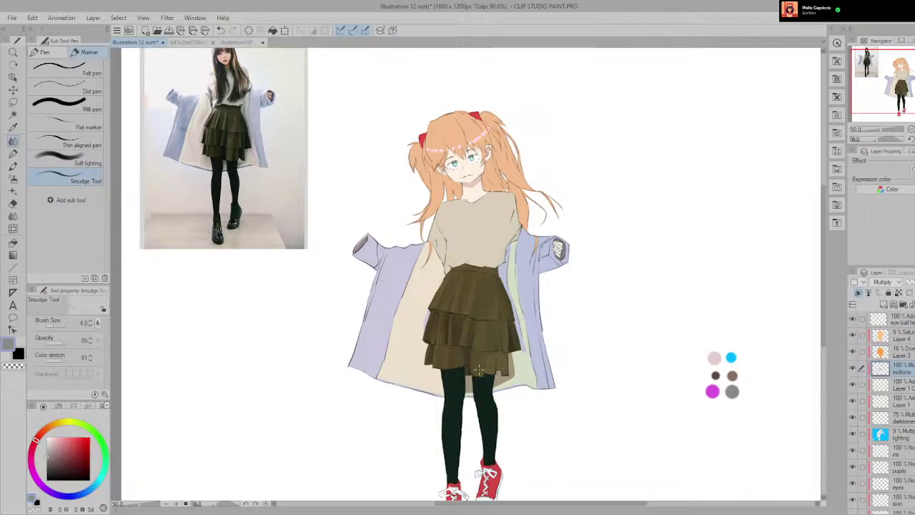
scroll(478, 369, up, 5)
key(p)
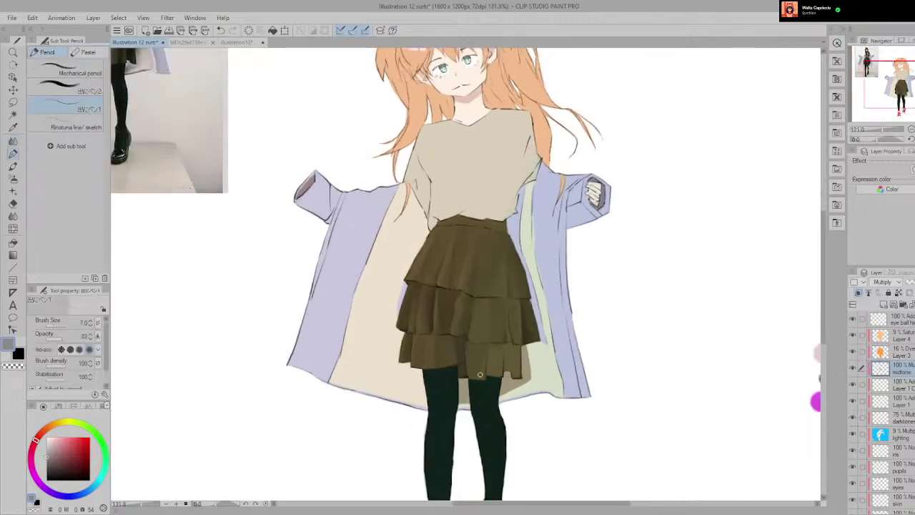
scroll(478, 379, up, 5)
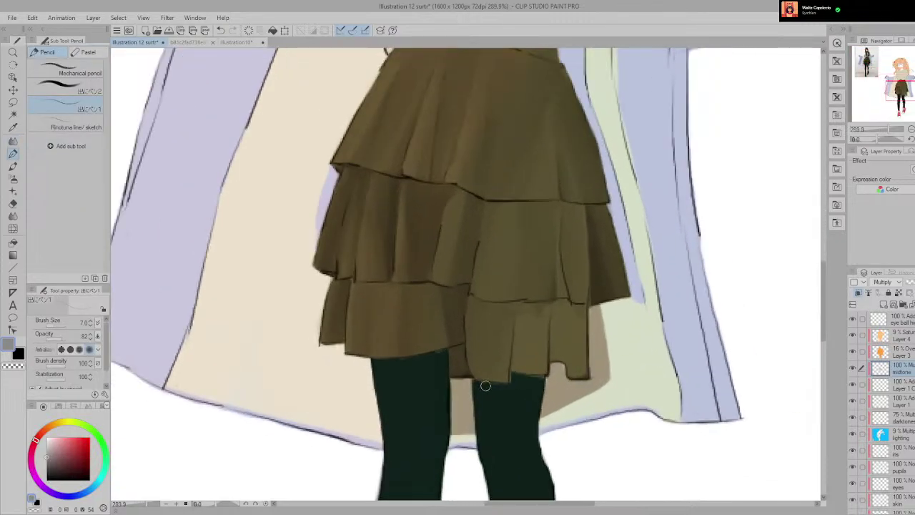
key(e)
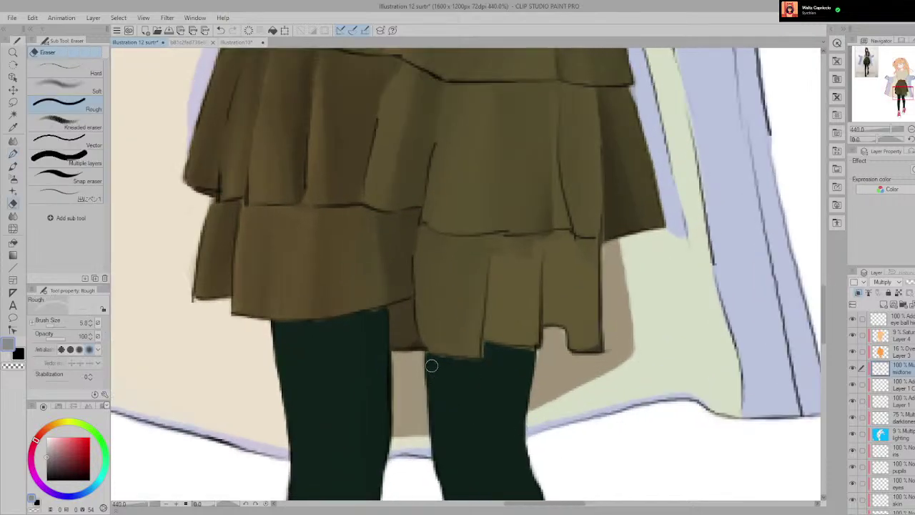
key(p)
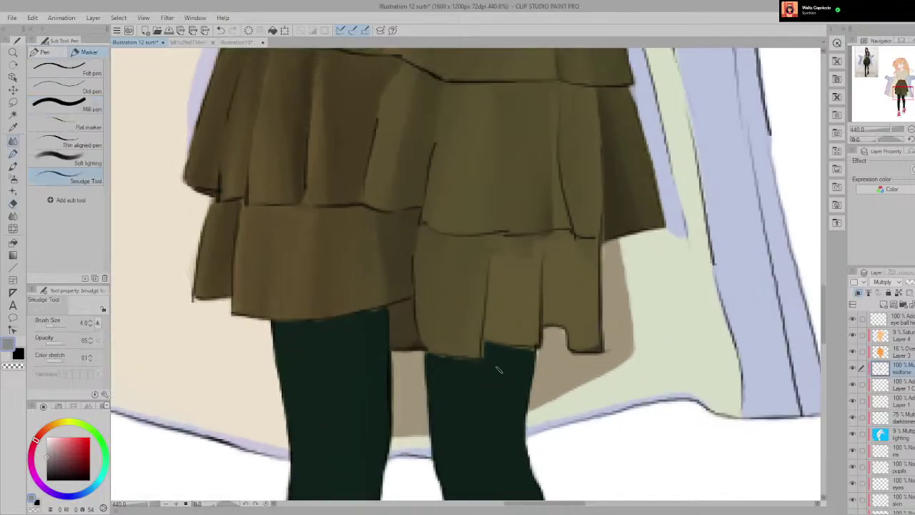
scroll(498, 369, down, 2)
key(p)
key(p)
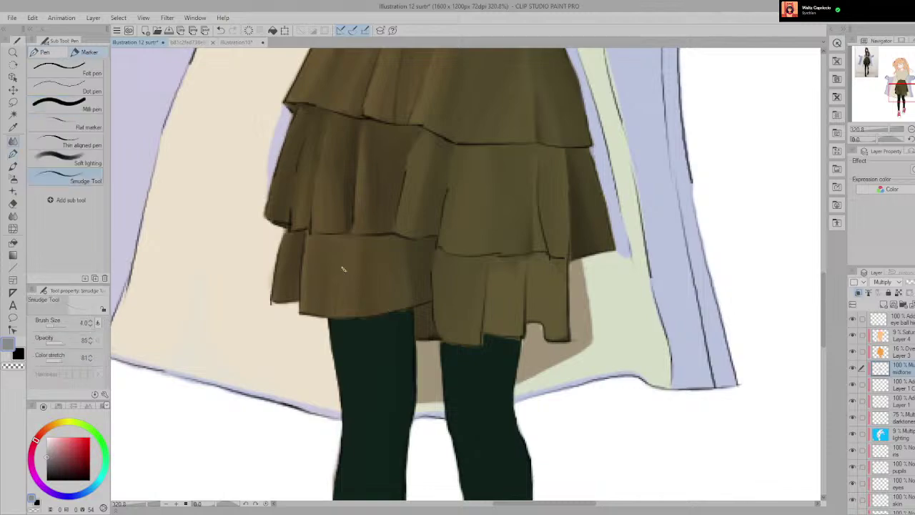
Step: Paint a dark vertical fold with the Milli pen beside the front panel's fold line, spanning the bottom tier from top to hem
click(66, 106)
scroll(396, 220, down, 2)
drag(343, 146, 515, 333)
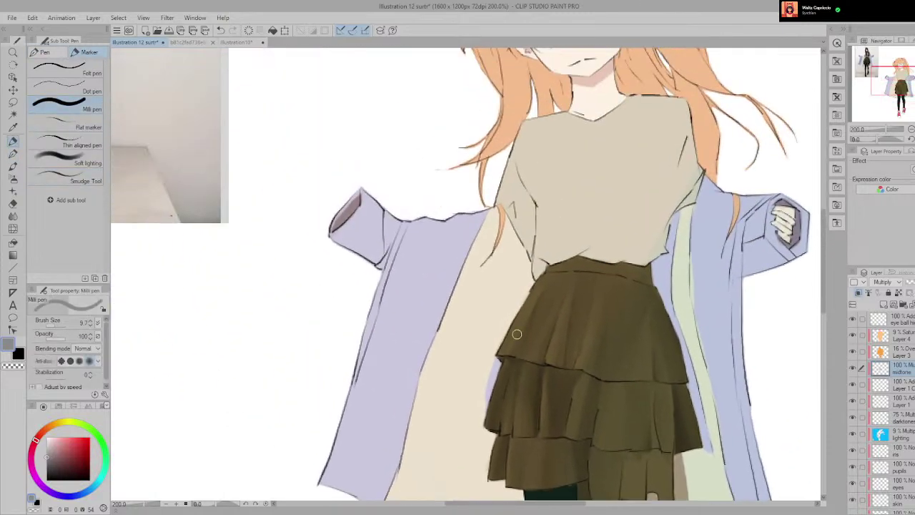
scroll(514, 335, down, 1)
drag(477, 259, 516, 307)
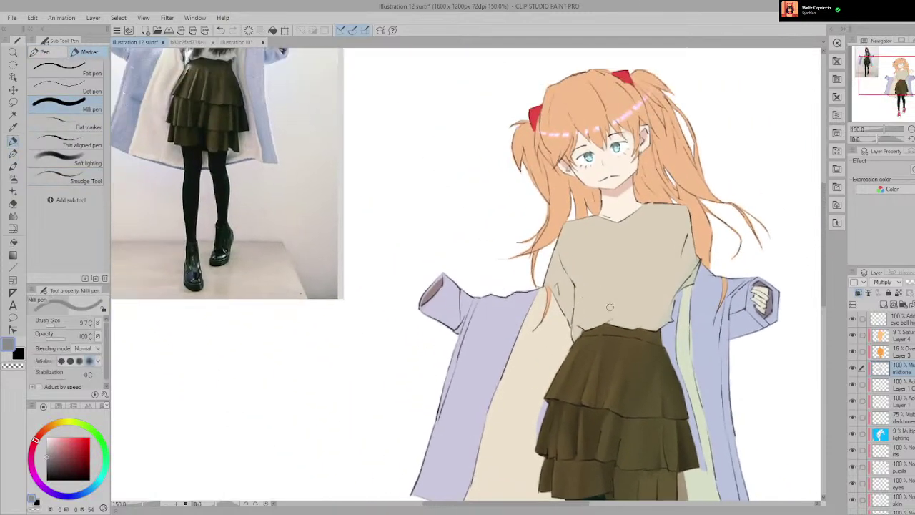
scroll(557, 229, up, 6)
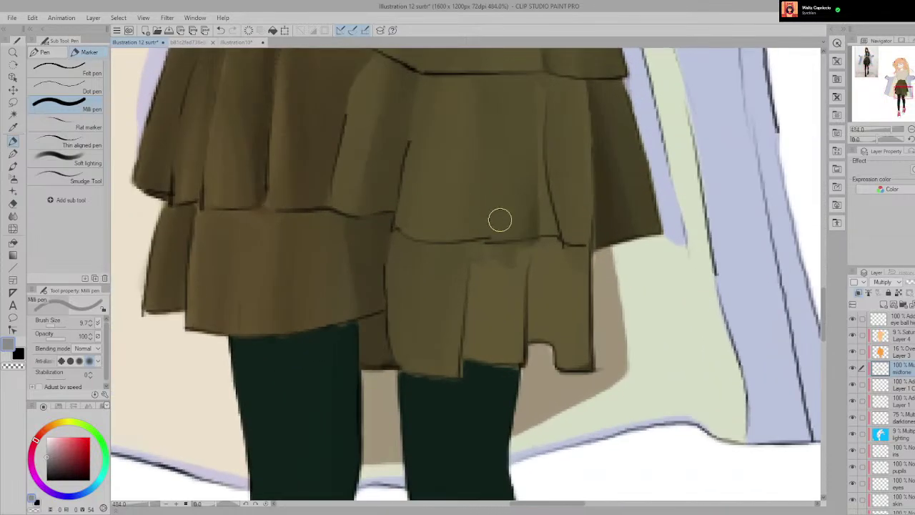
drag(471, 361, 486, 239)
scroll(485, 306, down, 6)
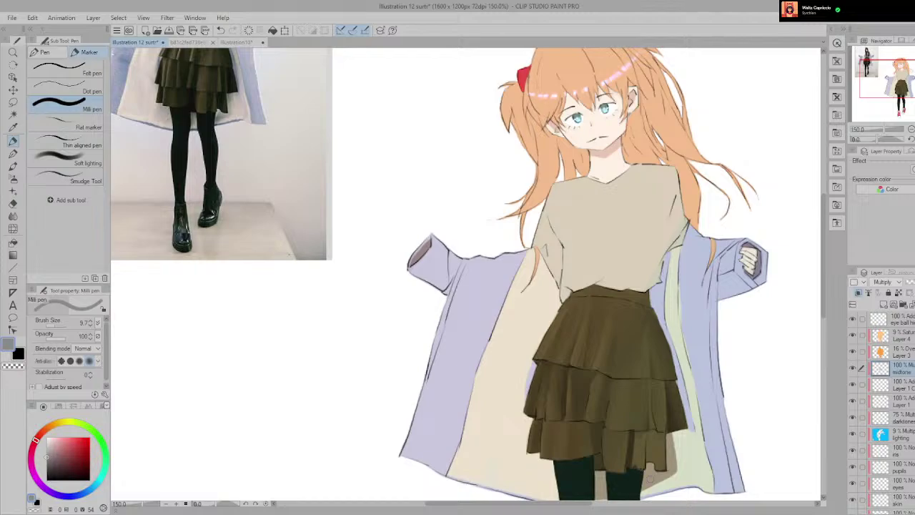
Step: Soften the right edge of the dark vertical fold on the bottom tier with downward strokes of the Smudge Tool
scroll(613, 447, up, 8)
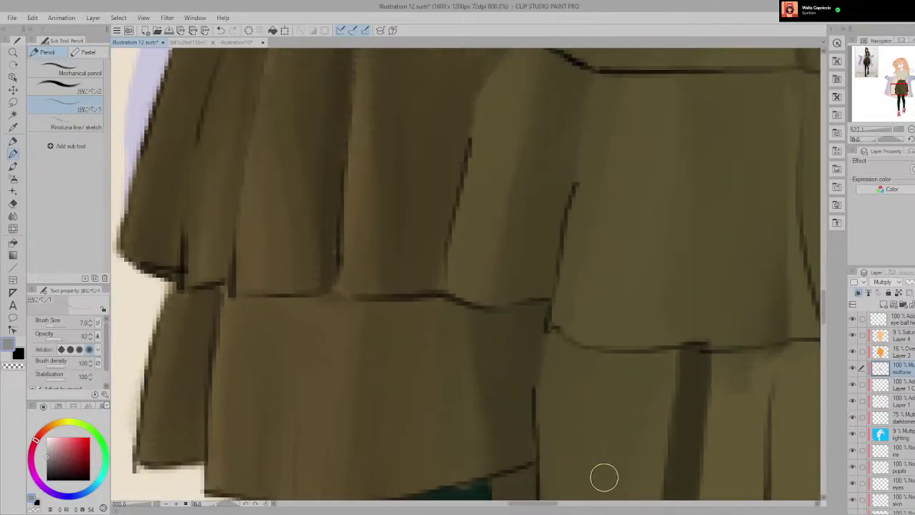
click(72, 181)
scroll(457, 272, down, 5)
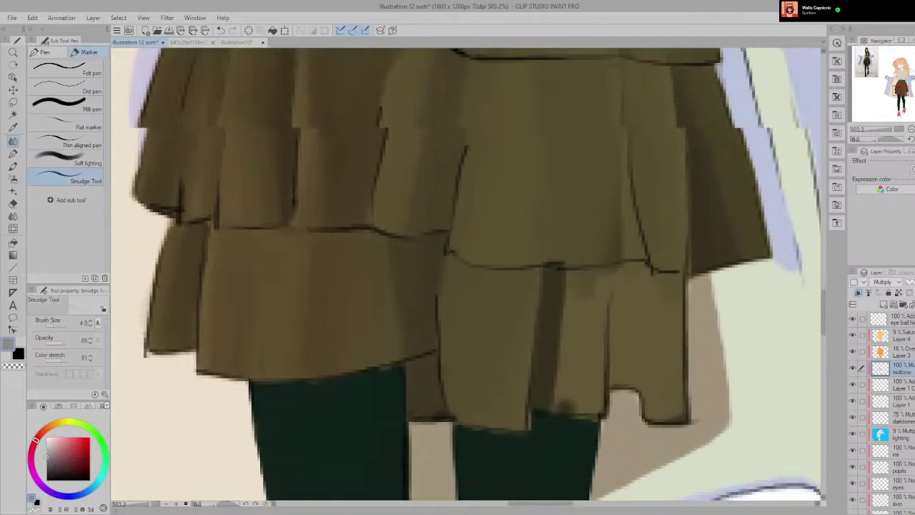
scroll(441, 238, up, 5)
scroll(442, 238, up, 1)
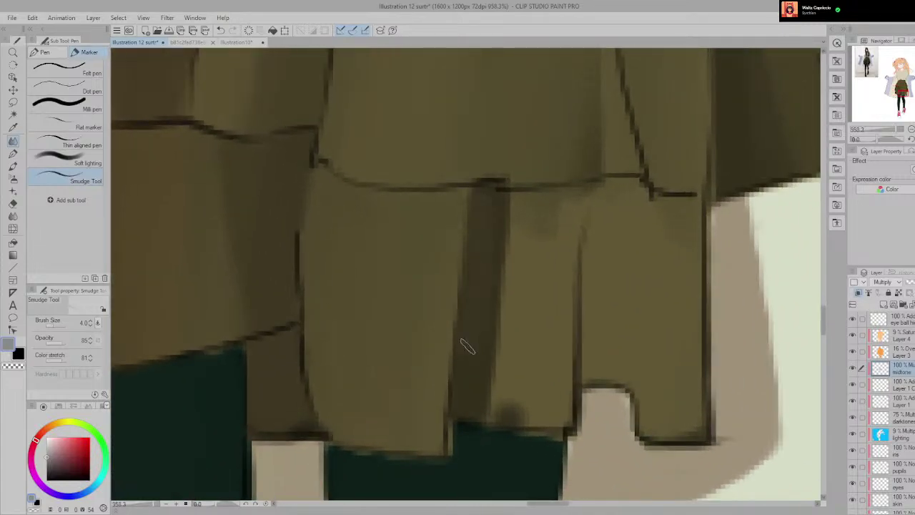
drag(495, 246, 489, 403)
drag(496, 199, 489, 394)
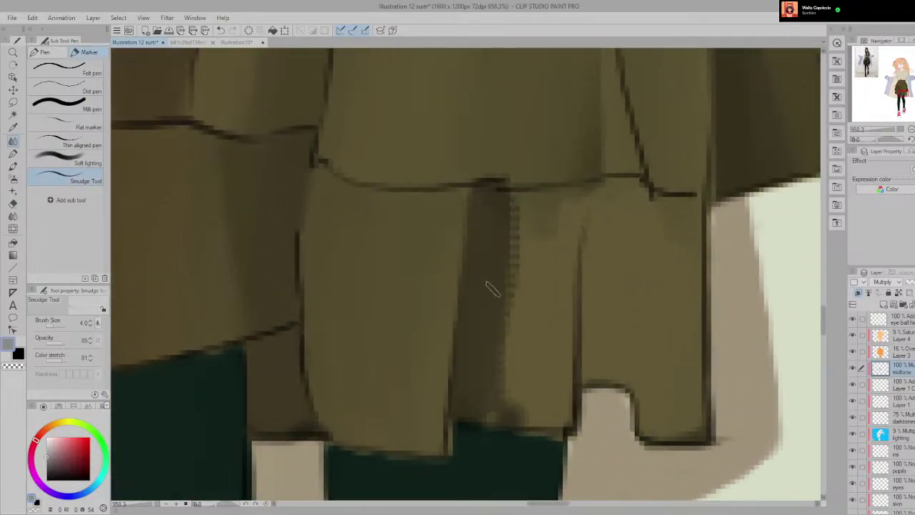
drag(493, 290, 488, 433)
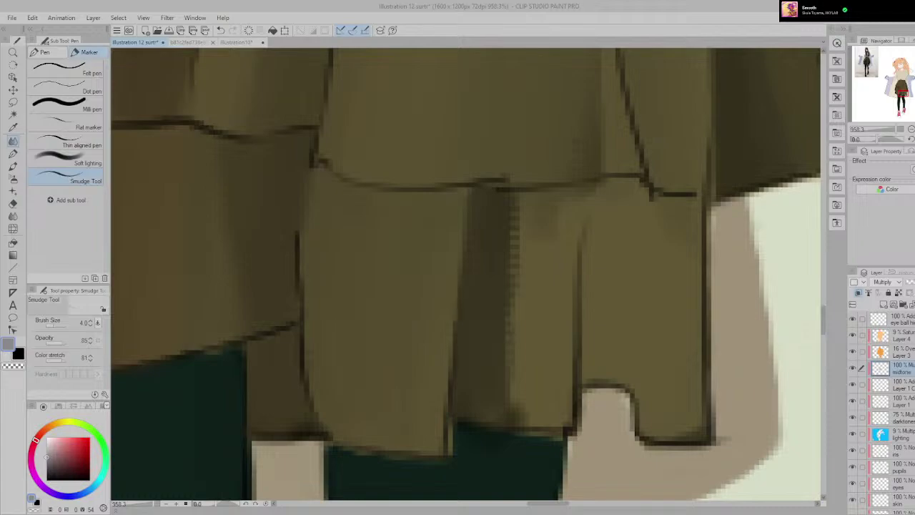
scroll(551, 318, down, 8)
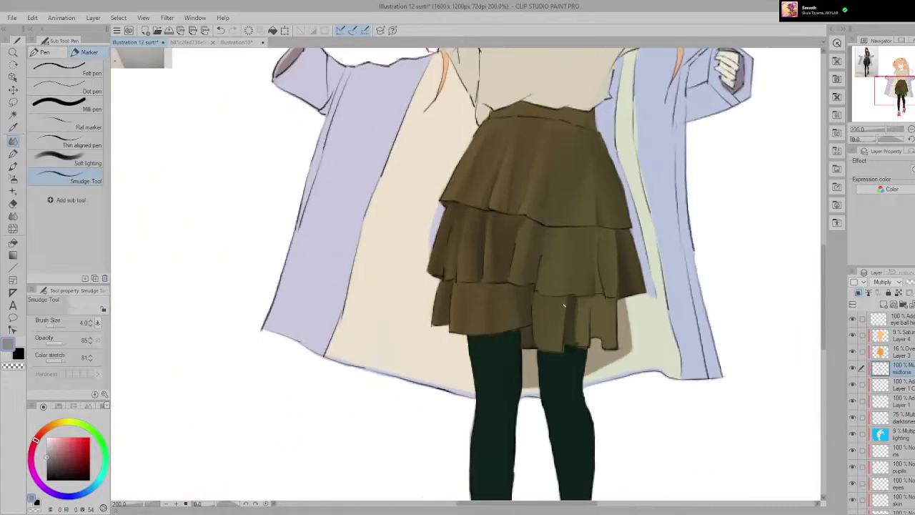
scroll(563, 305, down, 3)
drag(481, 214, 477, 316)
scroll(478, 316, up, 2)
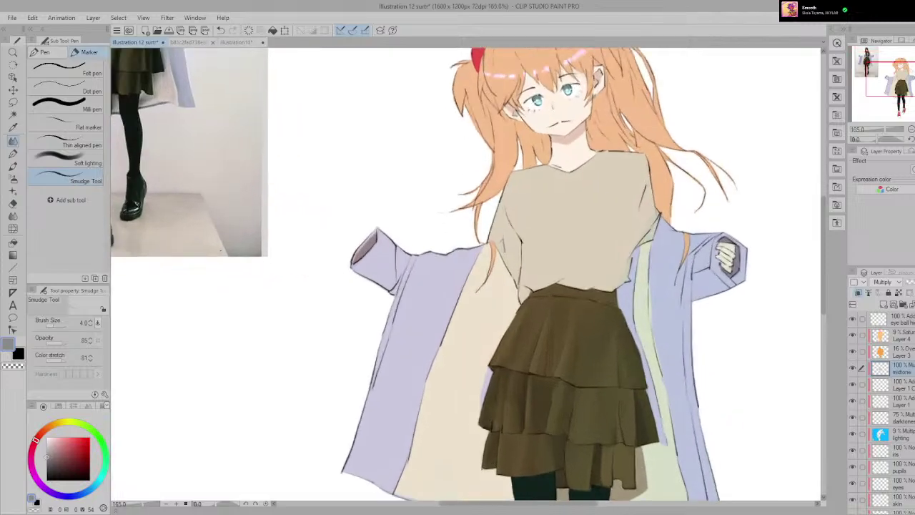
Step: Try a Smudge Tool stroke at the top of the bottom tier's front panel, beside the dark vertical fold, and undo it
drag(378, 198, 469, 296)
drag(594, 342, 367, 83)
scroll(426, 361, up, 7)
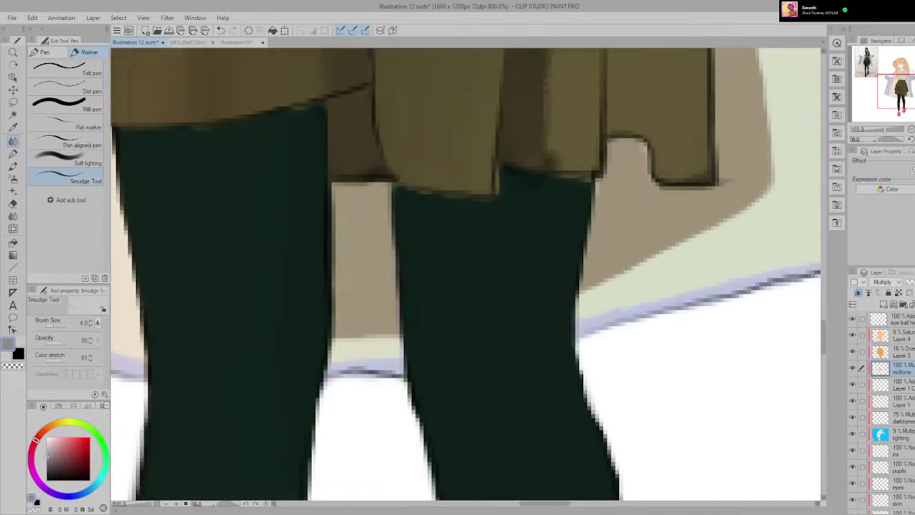
drag(503, 181, 441, 321)
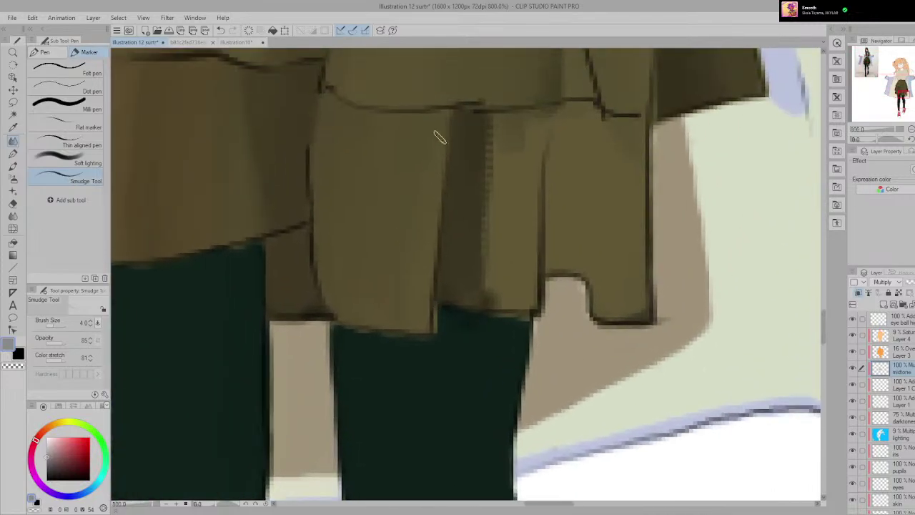
mouse_move(454, 120)
mouse_down()
mouse_move(413, 232)
mouse_move(453, 193)
mouse_move(453, 119)
mouse_up()
key(ctrl+z)
scroll(466, 146, down, 5)
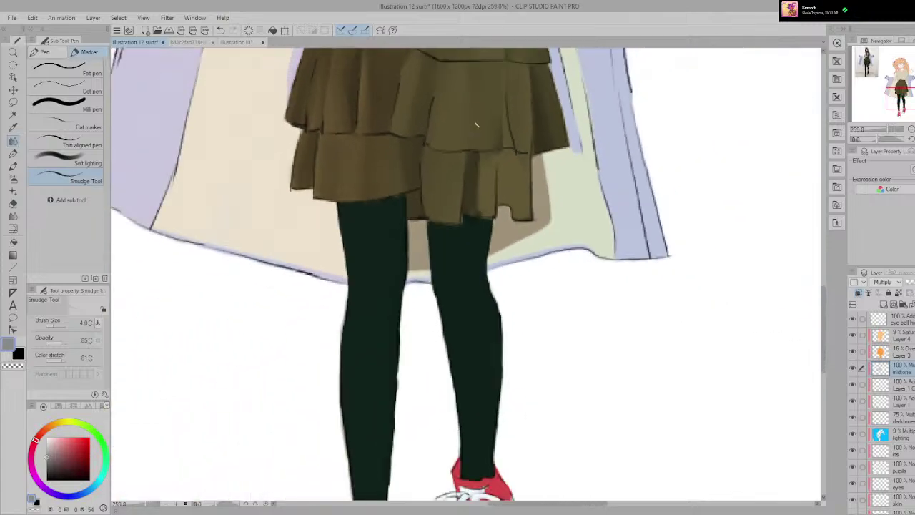
Step: Smudge the bottom tier's dark vertical fold downward past the hem, undoing the last two strokes
scroll(476, 157, up, 3)
drag(482, 164, 466, 233)
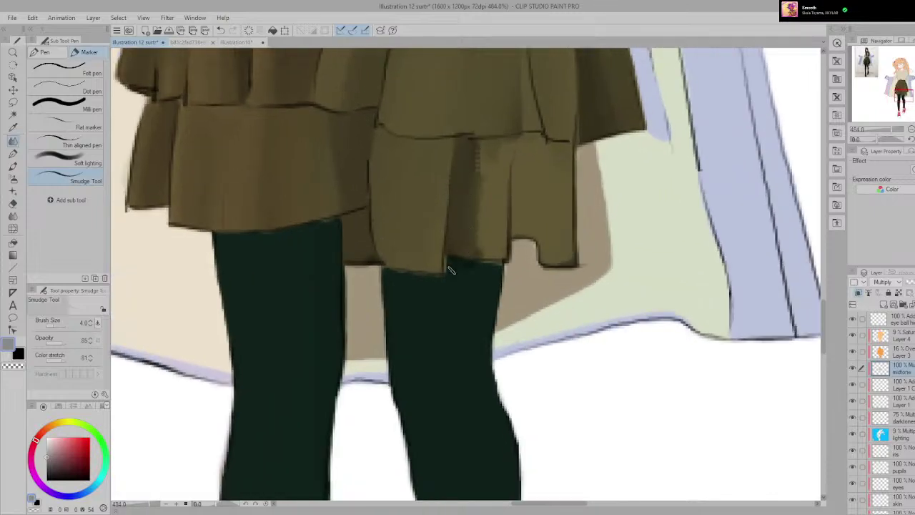
scroll(472, 174, down, 5)
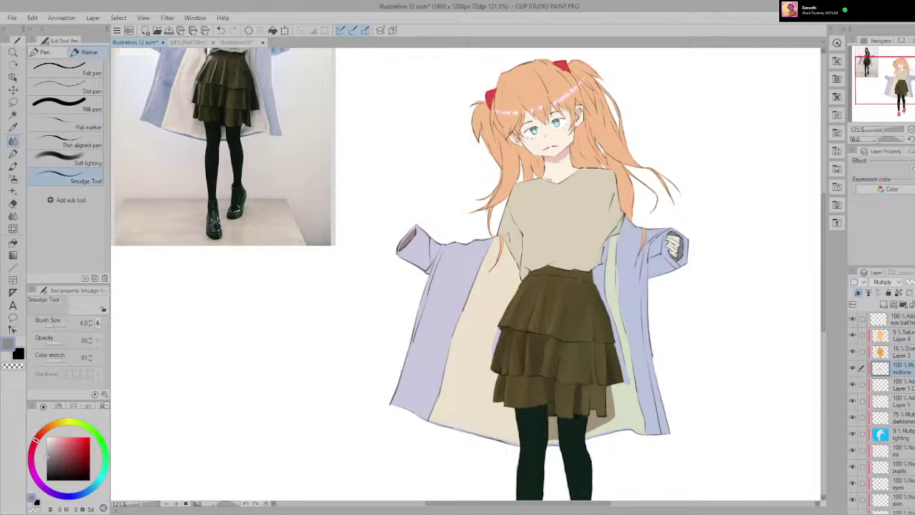
scroll(622, 464, up, 5)
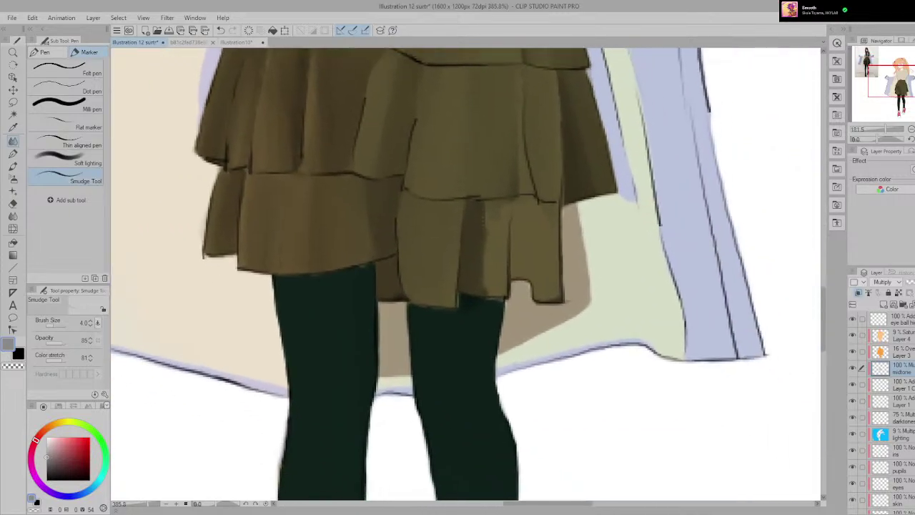
scroll(476, 228, up, 2)
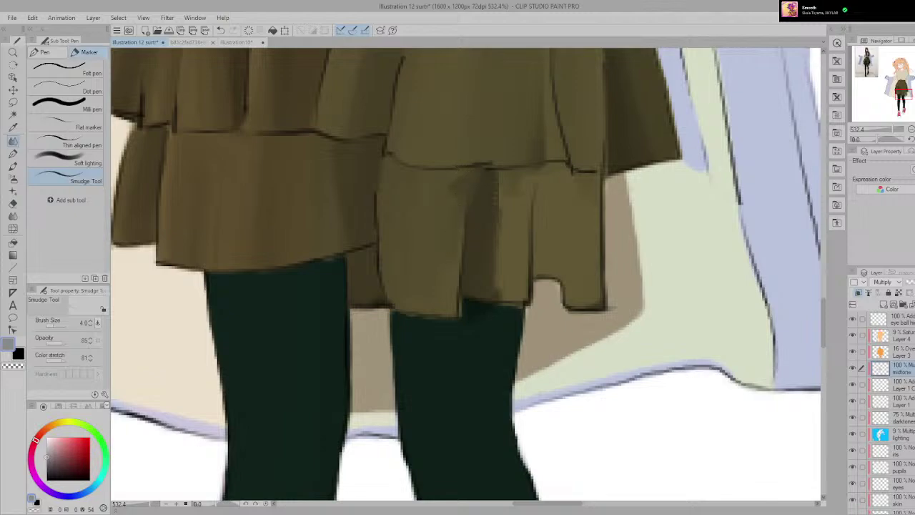
key(ctrl+z)
key(ctrl+z)
scroll(459, 335, up, 1)
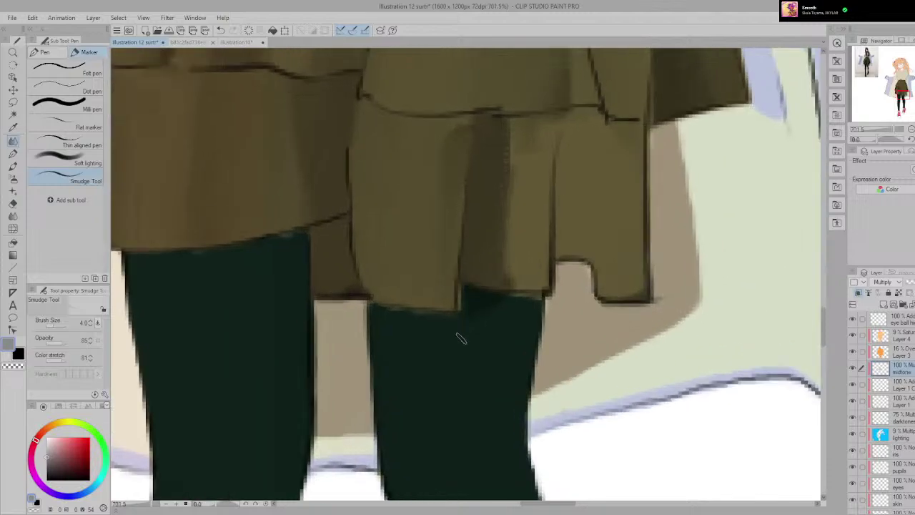
Step: Smooth the shading along the front panel's fold line beneath the middle tier's hem with the Smudge Tool, undoing one stray stroke
scroll(379, 166, down, 1)
drag(453, 120, 406, 170)
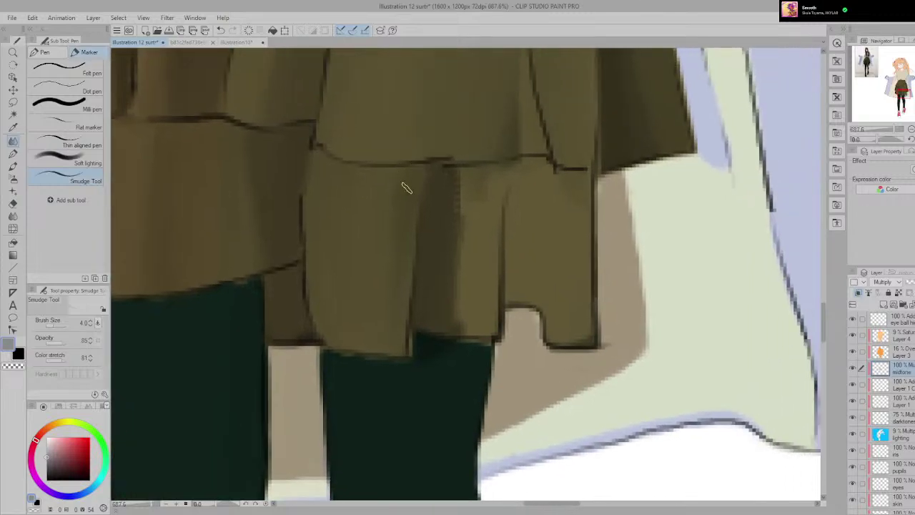
scroll(448, 182, up, 3)
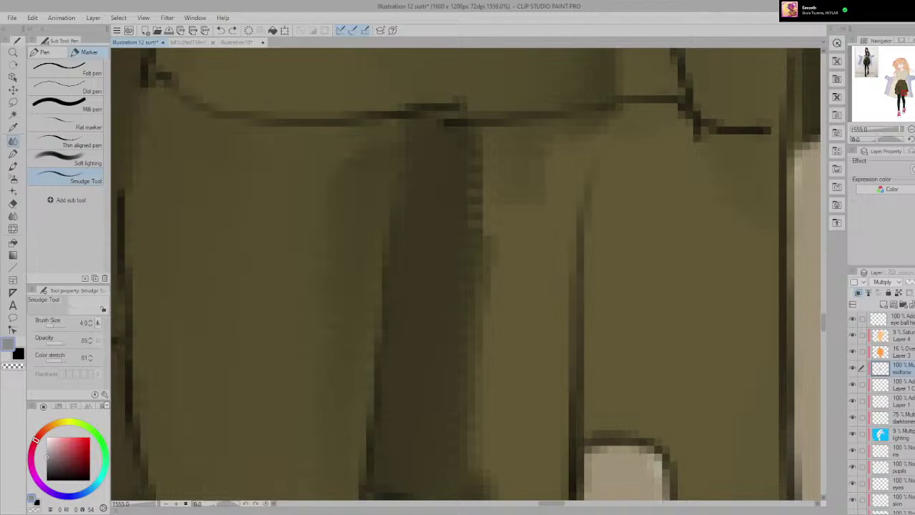
drag(366, 178, 370, 137)
key(ctrl+z)
scroll(414, 236, down, 2)
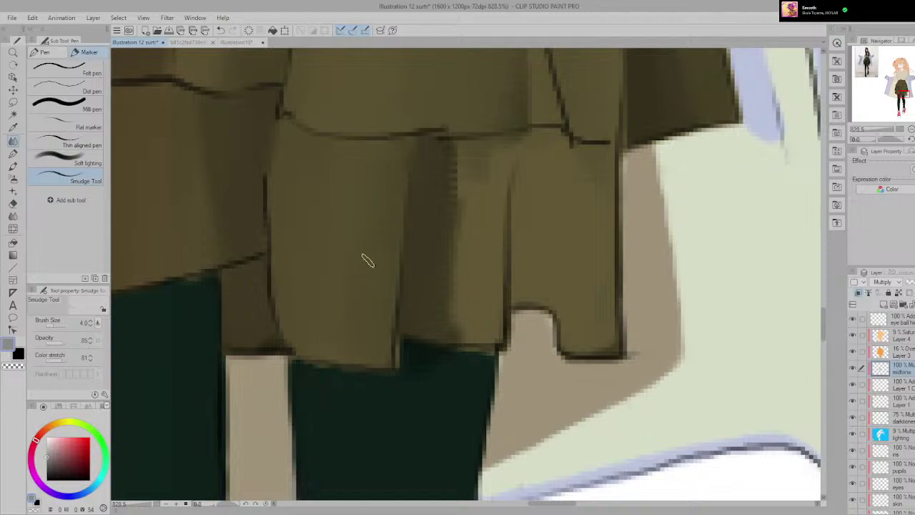
scroll(344, 326, down, 3)
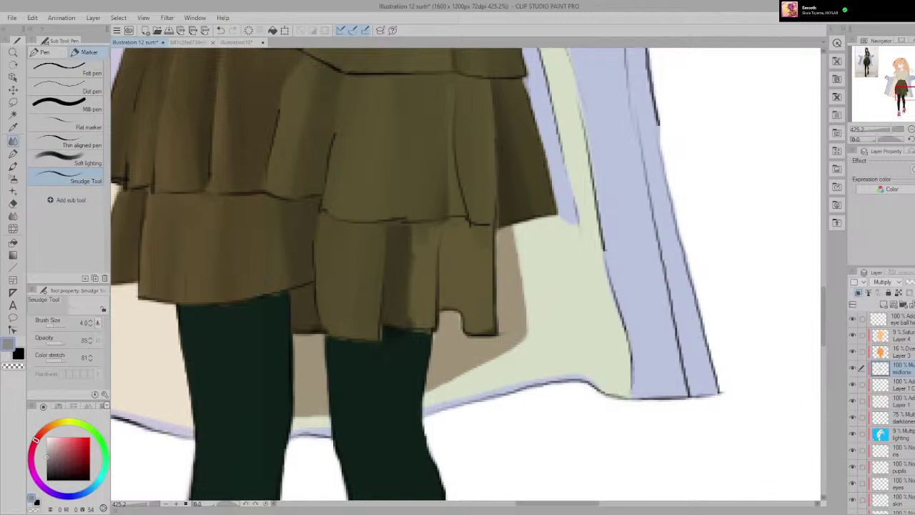
scroll(390, 227, up, 3)
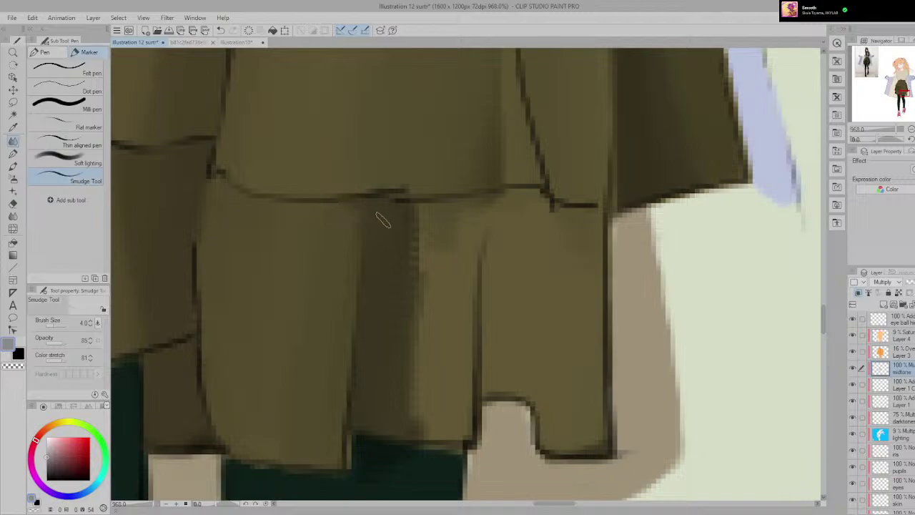
scroll(389, 227, down, 2)
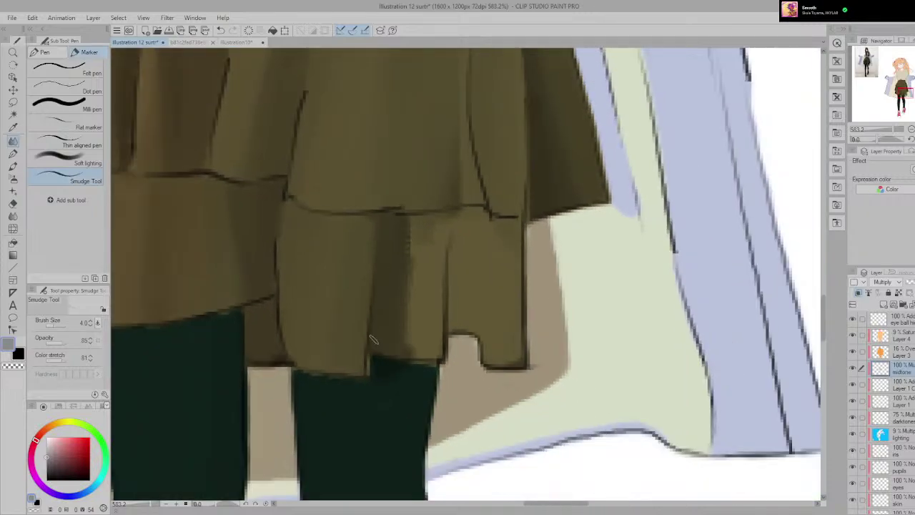
scroll(392, 405, up, 2)
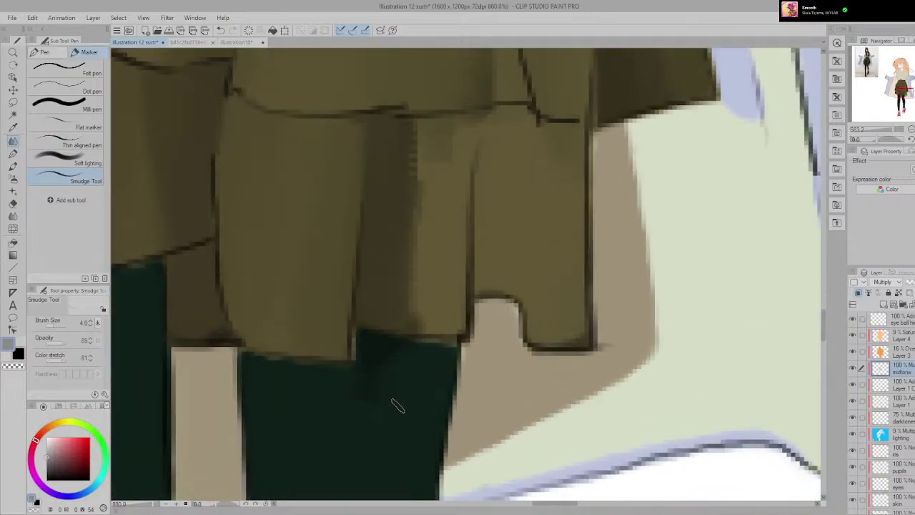
Step: Erase the shading smudged onto the black stocking under the fold line with the Rough eraser
key(e)
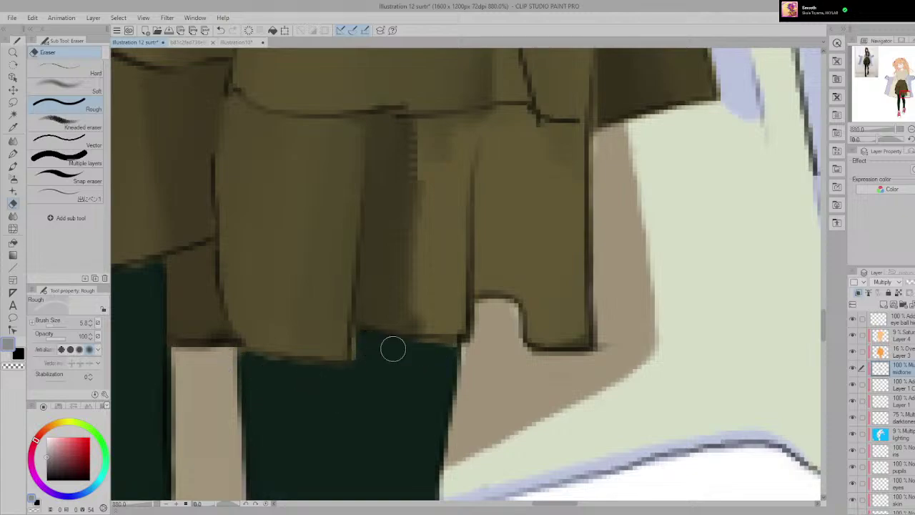
scroll(401, 338, down, 3)
scroll(474, 344, down, 8)
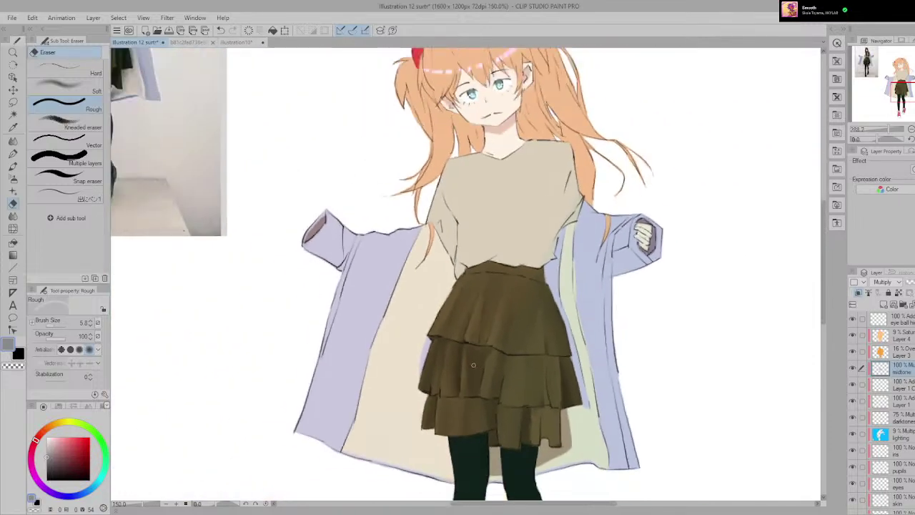
Step: Following the reference photo, smudge the dark fold's right edge along the bottom tier's height to blend it into the lighter strip
scroll(474, 344, up, 4)
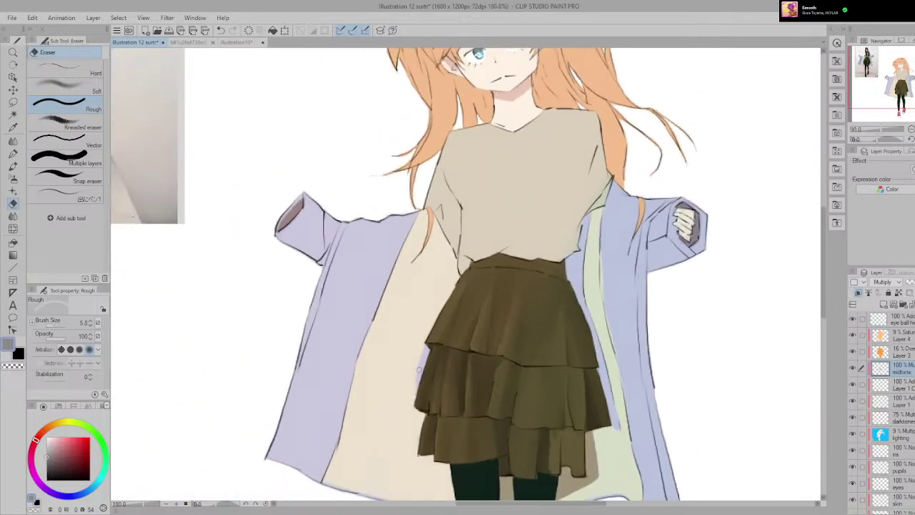
drag(122, 208, 443, 375)
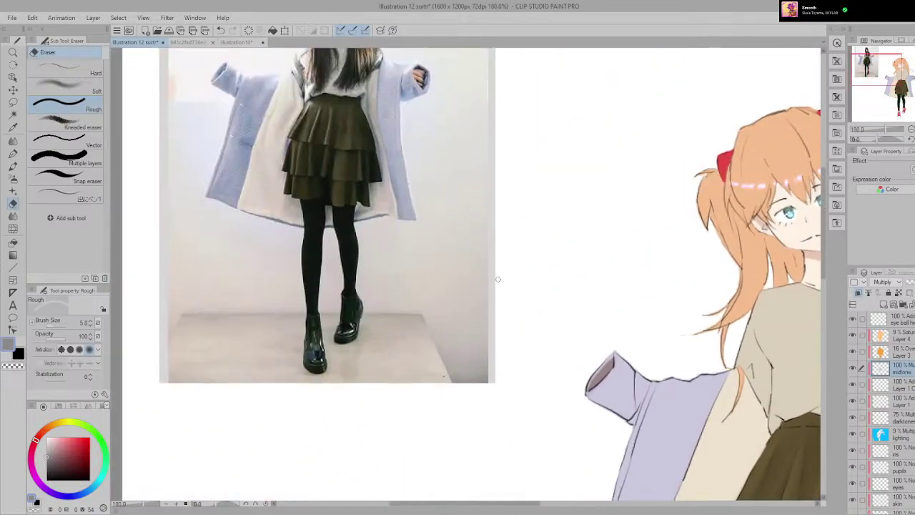
key(p)
drag(786, 418, 350, 225)
scroll(361, 233, up, 4)
drag(372, 366, 357, 201)
scroll(357, 202, up, 5)
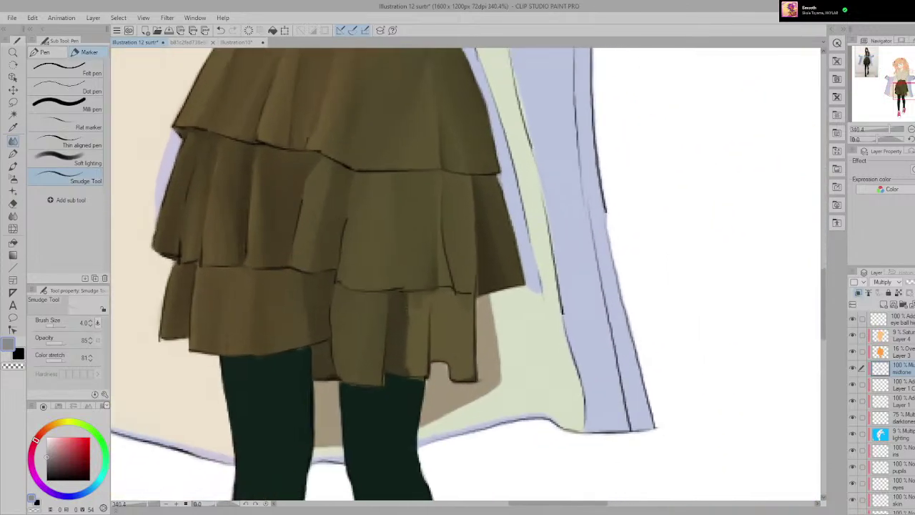
mouse_move(399, 238)
mouse_down()
mouse_move(373, 228)
mouse_move(402, 233)
mouse_move(381, 286)
mouse_move(373, 250)
mouse_up()
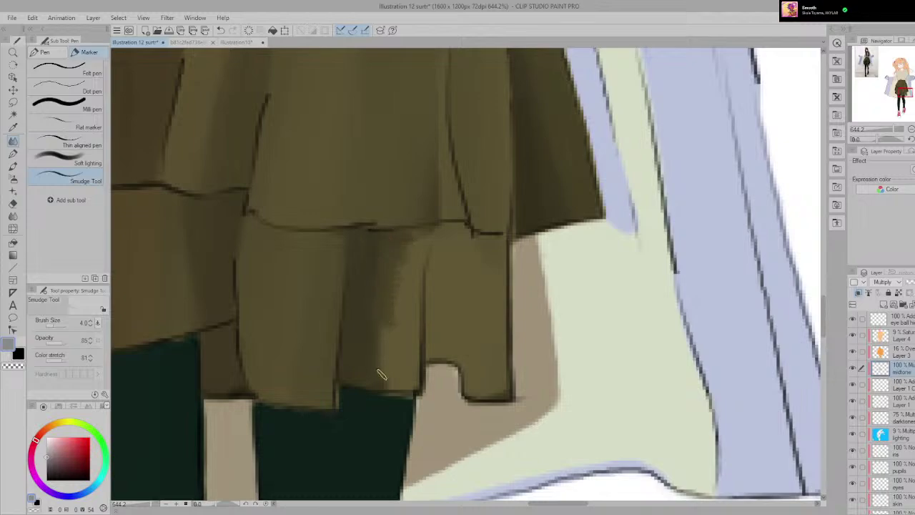
drag(381, 374, 386, 291)
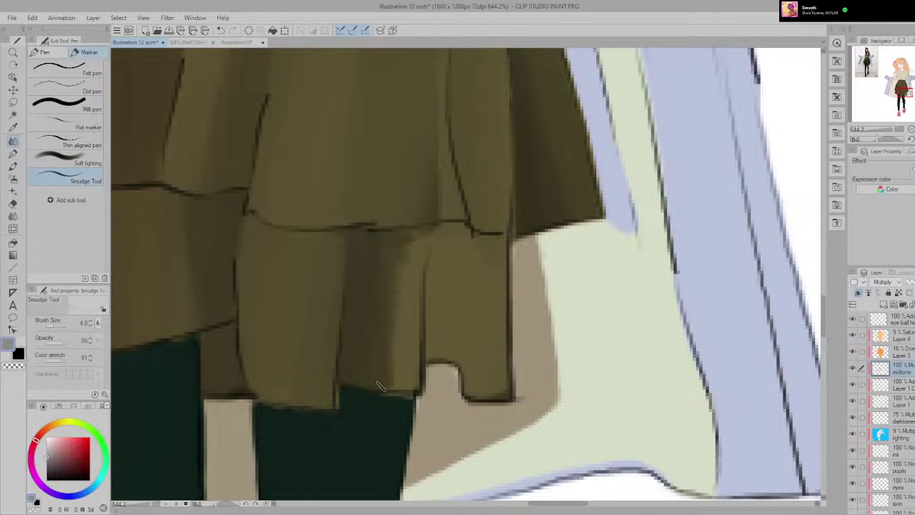
drag(398, 235, 384, 382)
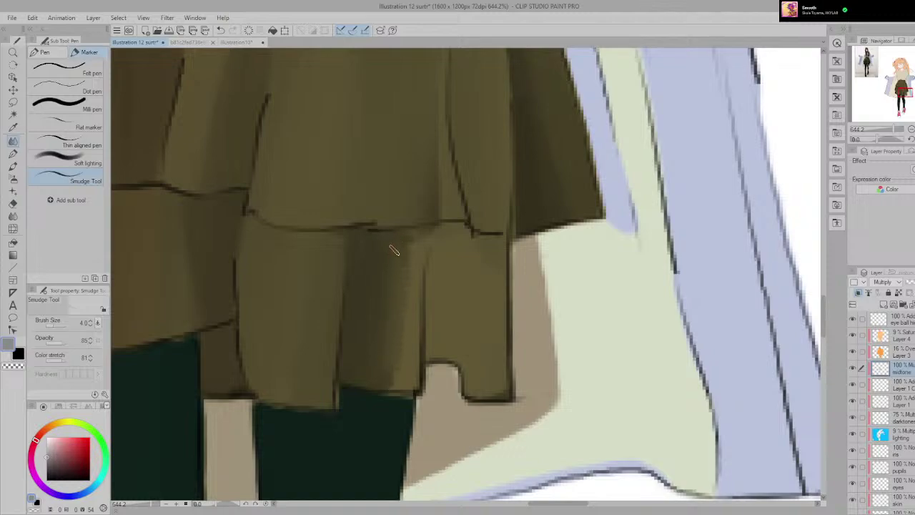
drag(400, 311, 394, 402)
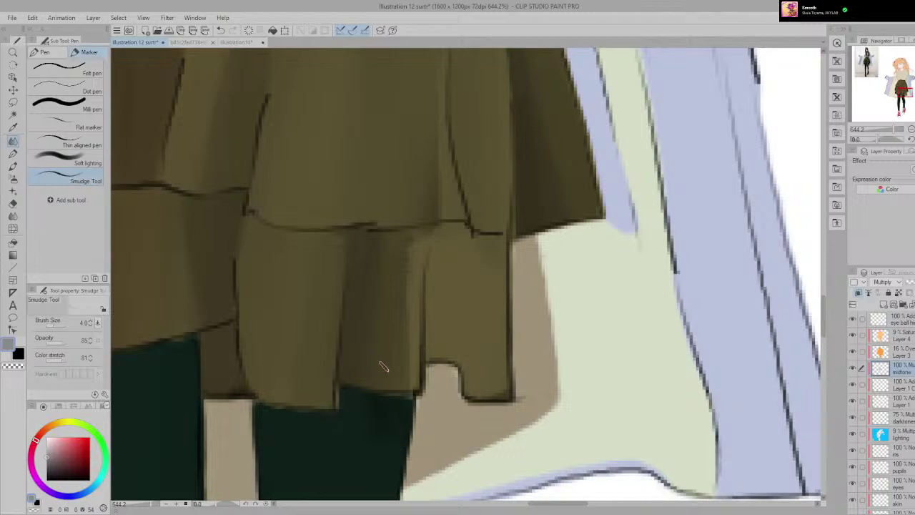
Step: Clean up the new shading spill on the stocking below the blended fold with the Rough eraser
scroll(383, 366, down, 10)
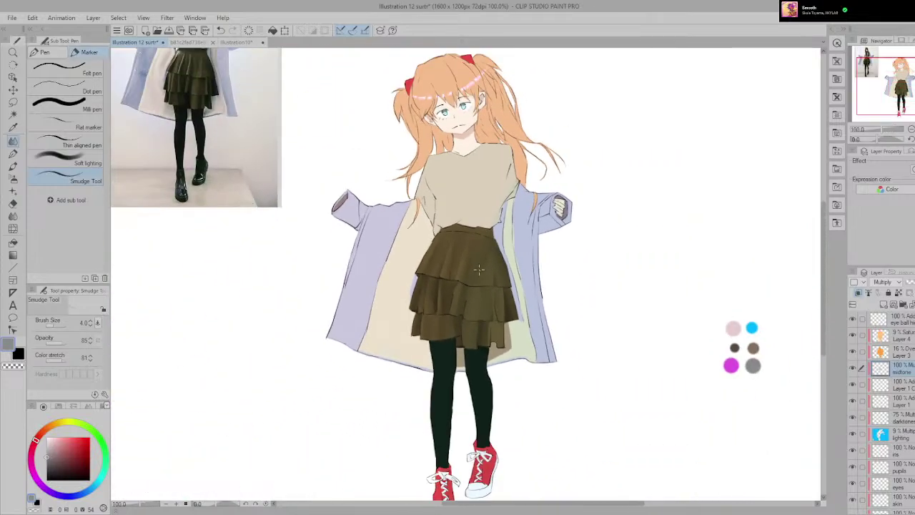
scroll(478, 270, up, 8)
key(e)
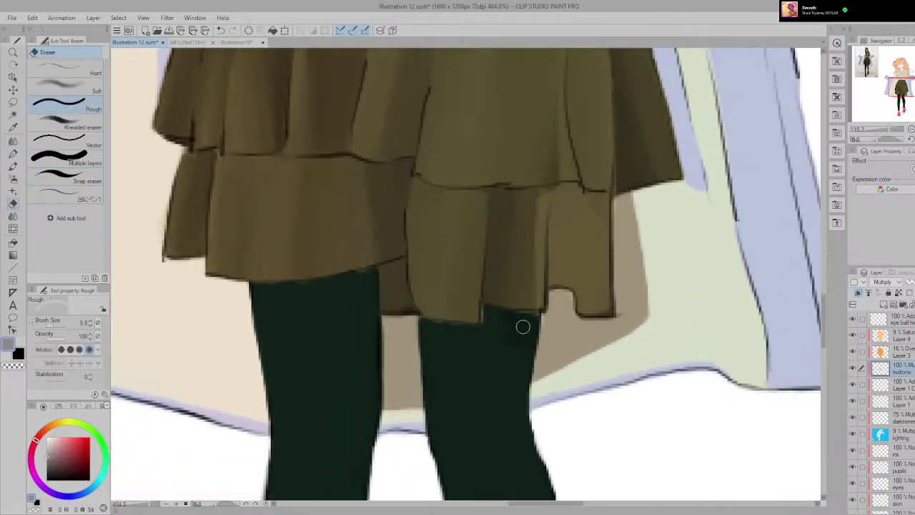
drag(539, 232, 514, 373)
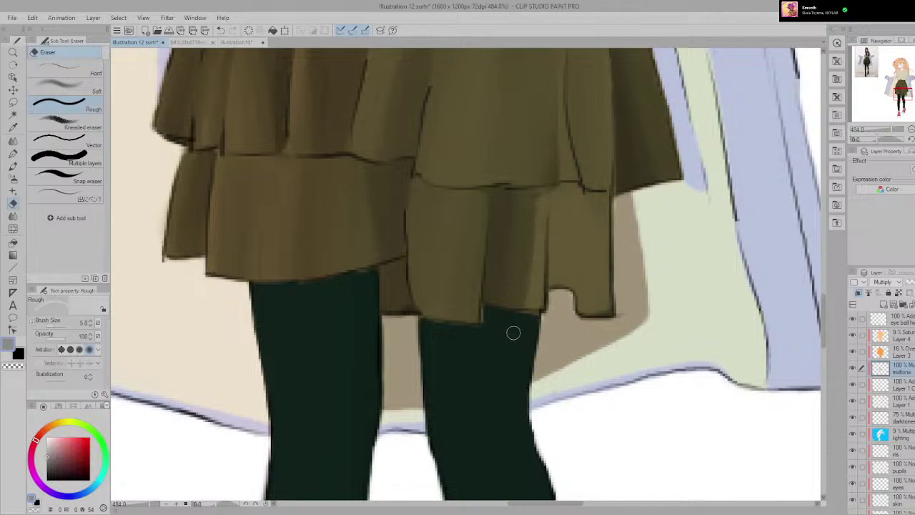
scroll(512, 330, down, 6)
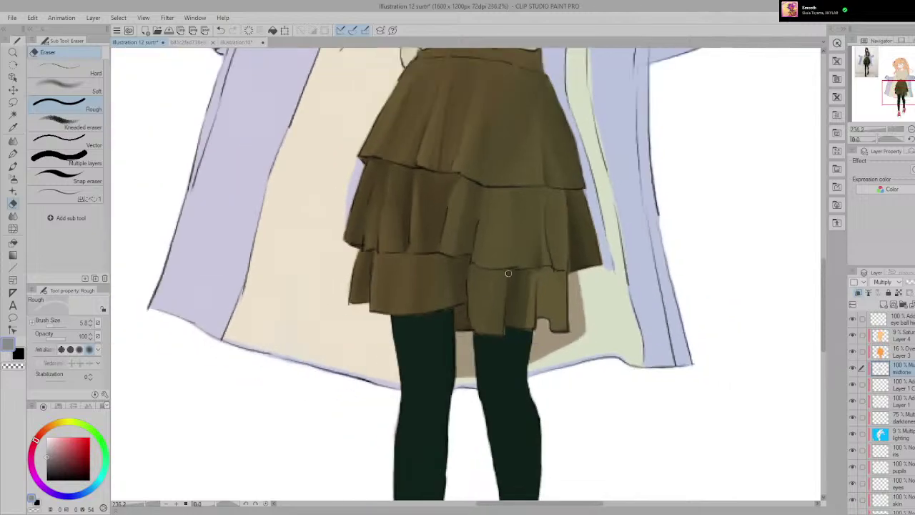
scroll(578, 329, down, 1)
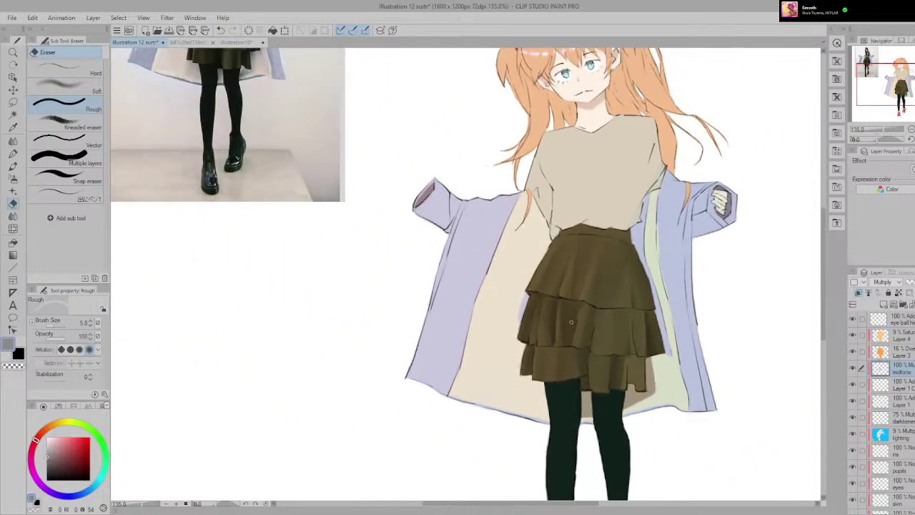
Step: Check the skirt folds against the reference photo and smudge the lighter strip between the dark fold and the next fold line
scroll(571, 322, up, 5)
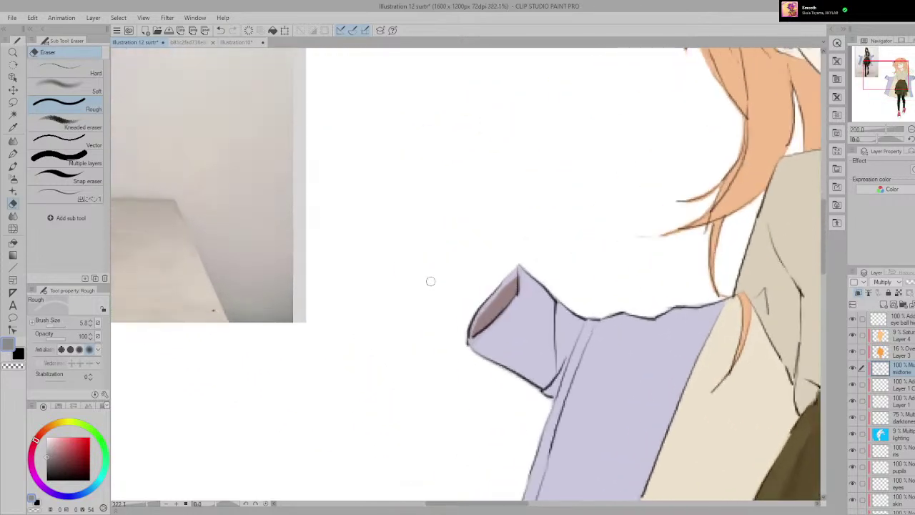
key(p)
mouse_move(493, 215)
mouse_down()
mouse_move(654, 455)
mouse_move(438, 232)
mouse_up()
drag(743, 457, 290, 168)
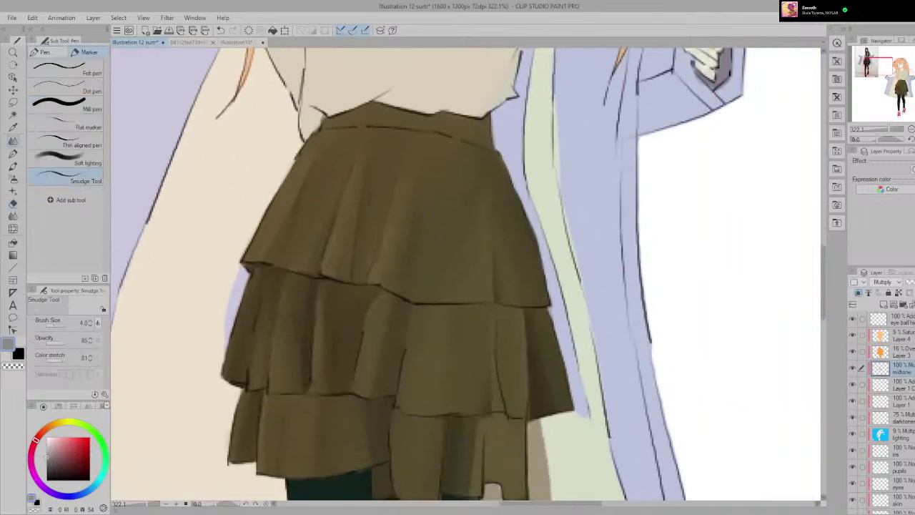
scroll(529, 383, up, 1)
drag(511, 434, 486, 267)
scroll(445, 286, up, 4)
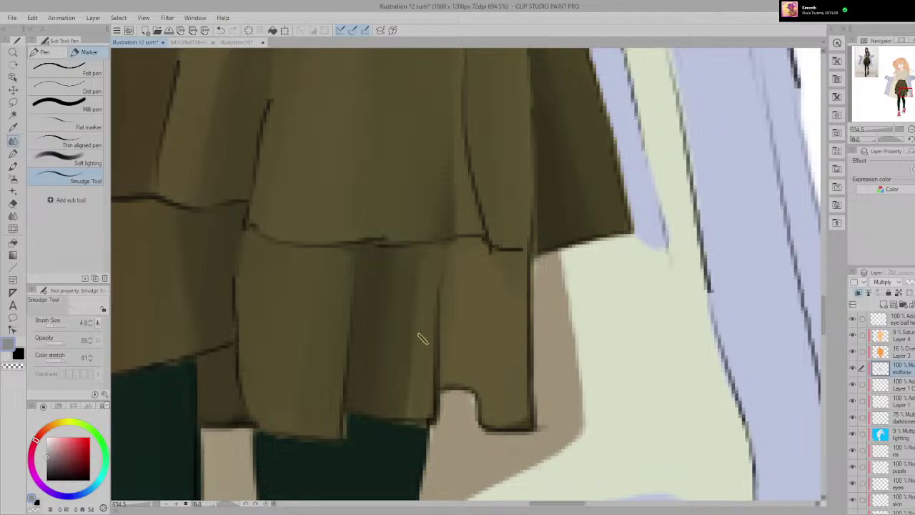
scroll(432, 390, down, 2)
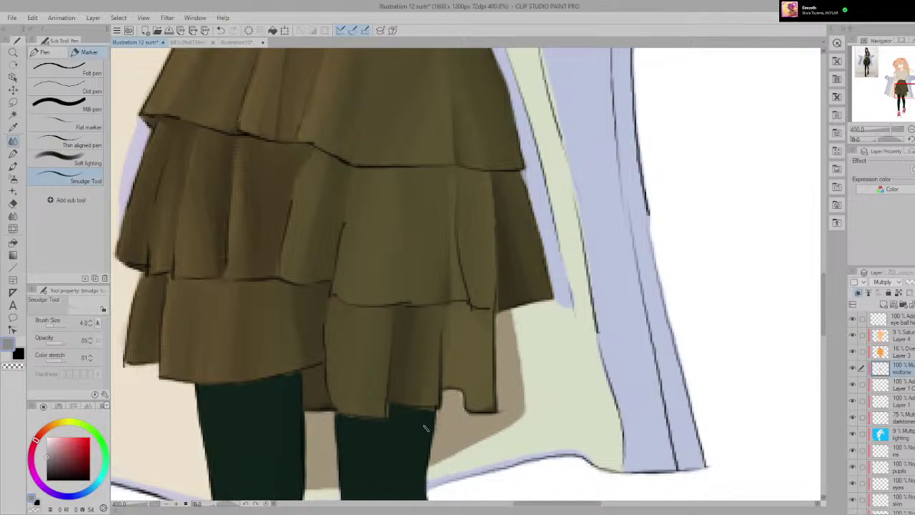
scroll(426, 428, down, 2)
scroll(448, 396, down, 1)
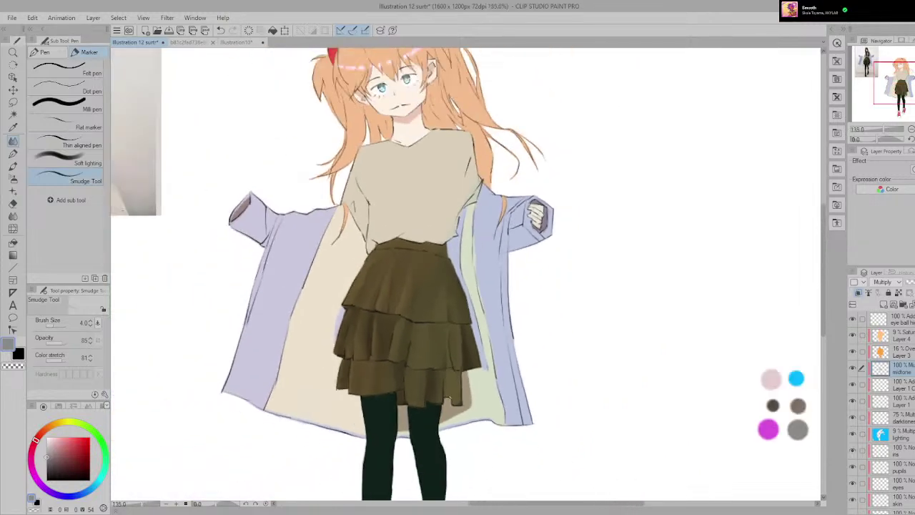
scroll(572, 378, up, 4)
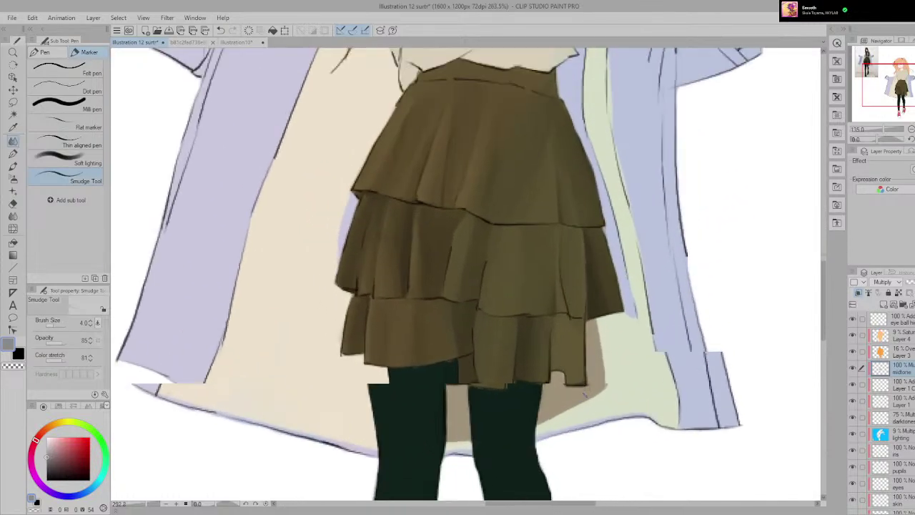
Step: Compare the folds of the skirt's bottom tier with the skirt in the reference photo
key(r)
drag(571, 379, 565, 386)
key(e)
scroll(526, 400, up, 1)
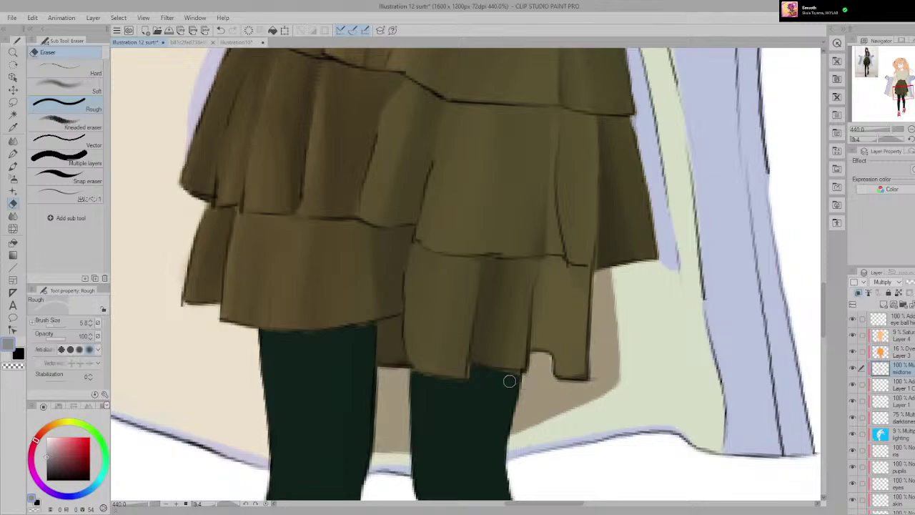
scroll(542, 305, down, 5)
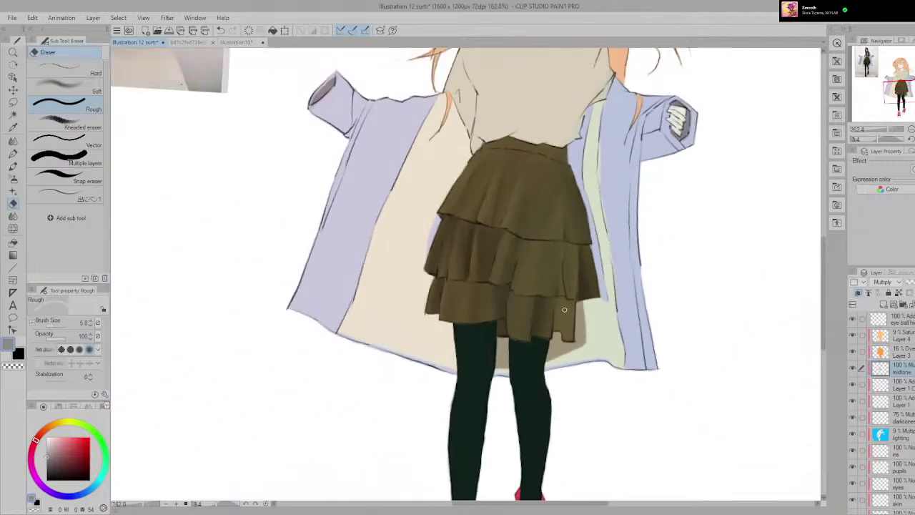
scroll(542, 305, down, 3)
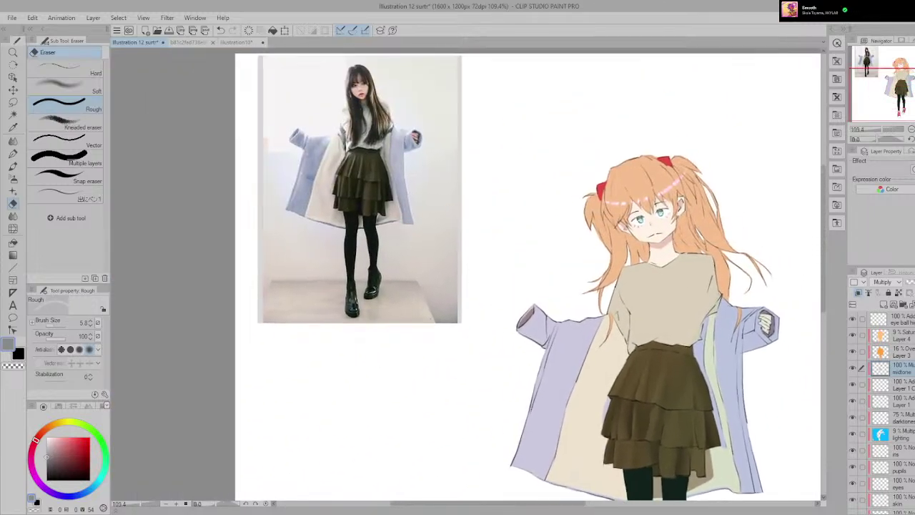
scroll(691, 332, up, 3)
click(13, 142)
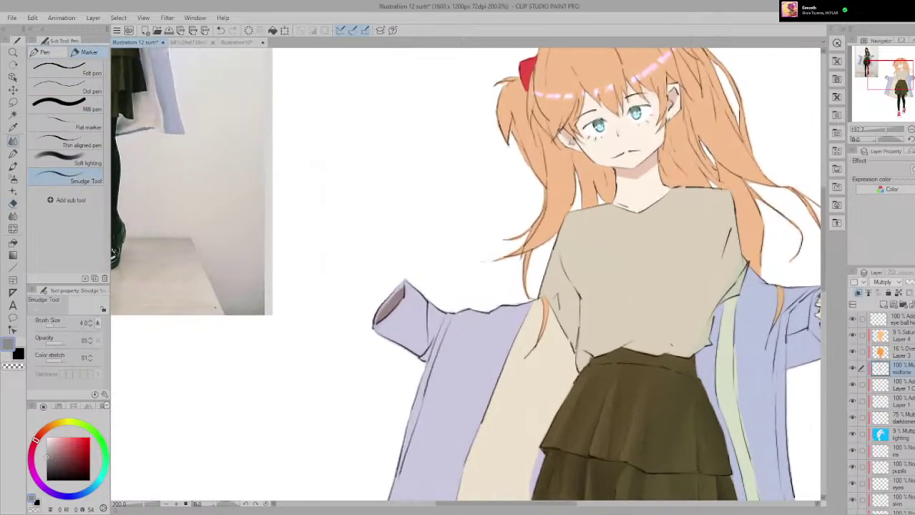
drag(620, 386, 735, 402)
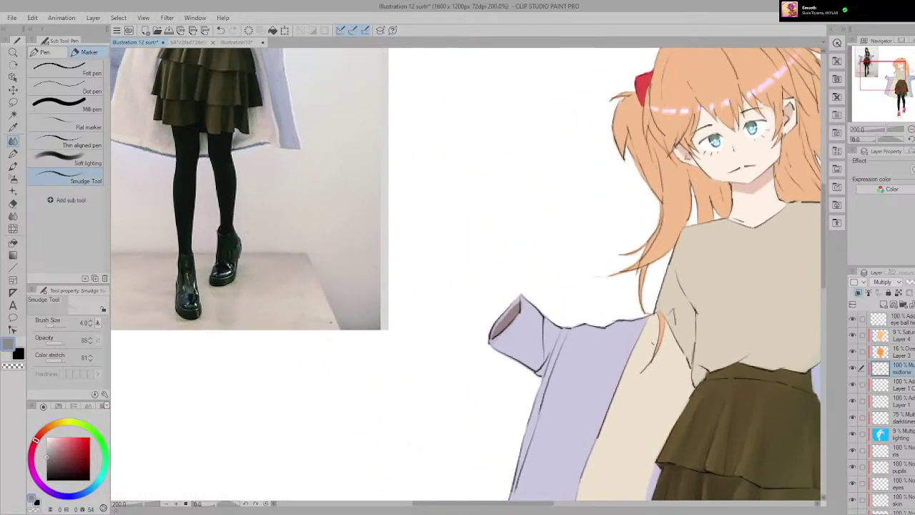
scroll(648, 344, down, 1)
drag(648, 343, 551, 278)
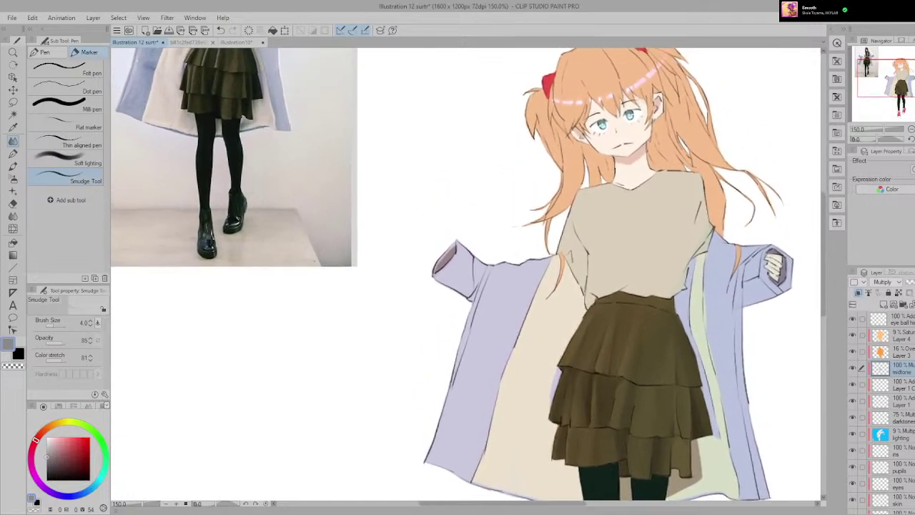
drag(550, 277, 551, 279)
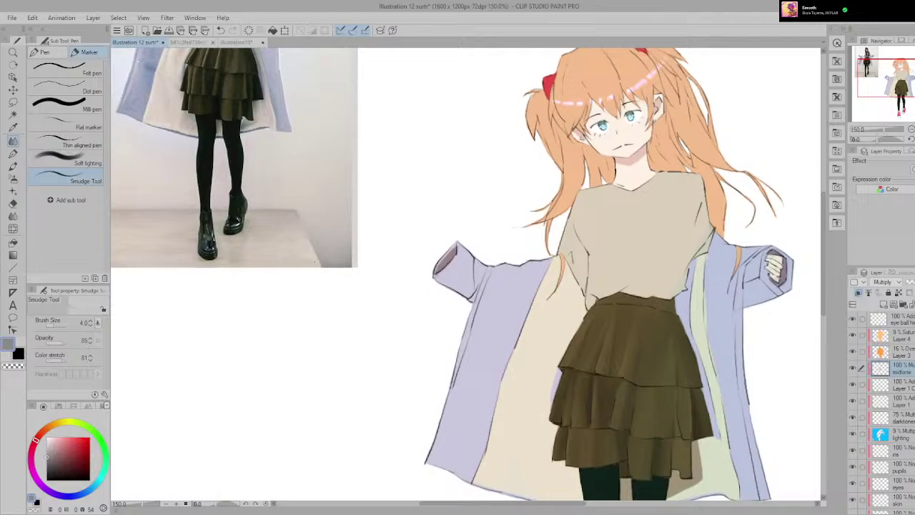
scroll(646, 378, up, 4)
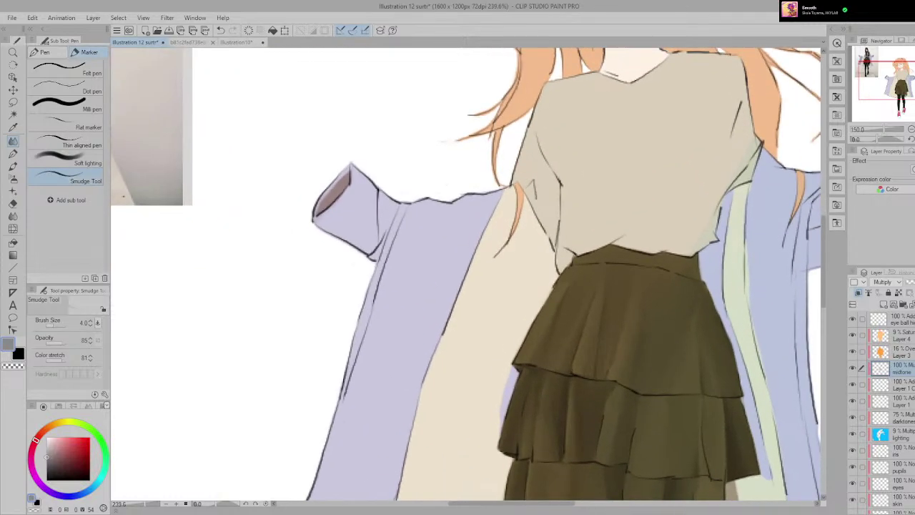
scroll(551, 279, down, 4)
drag(551, 279, 629, 429)
scroll(468, 273, up, 4)
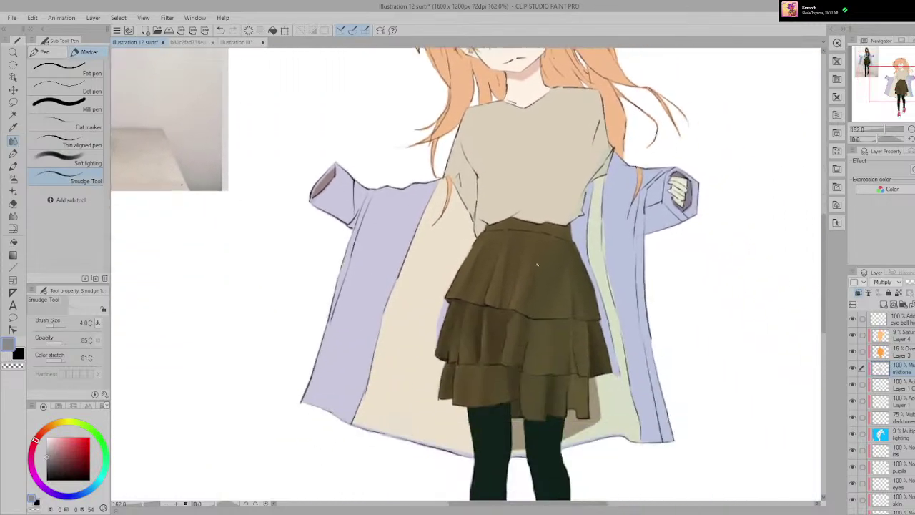
scroll(509, 210, up, 2)
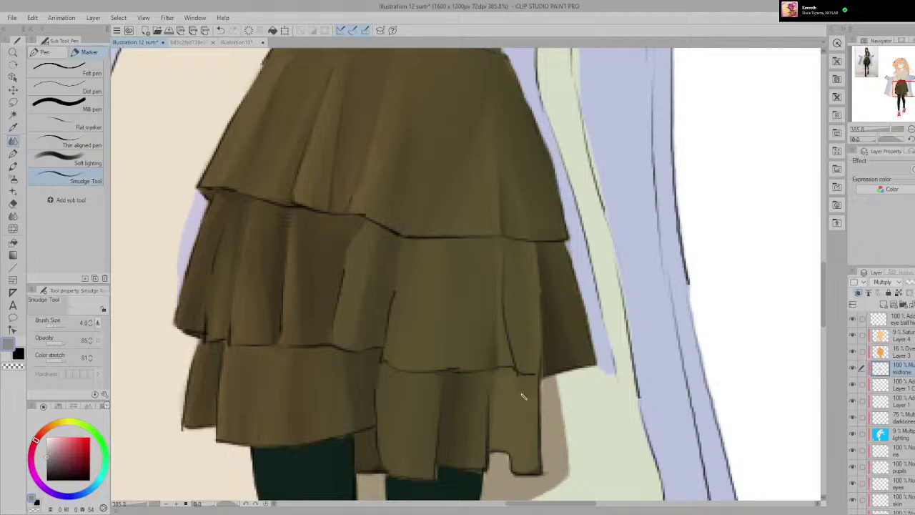
Step: Paint a dark fold shadow down the bottom tier's rightmost front strip, above the notched hem, with the Milli pen
drag(523, 395, 488, 285)
key(p)
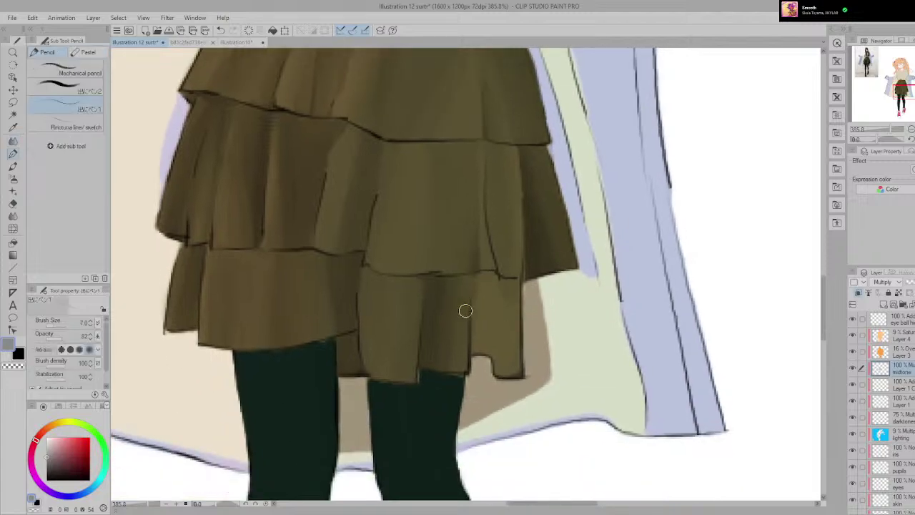
key(p)
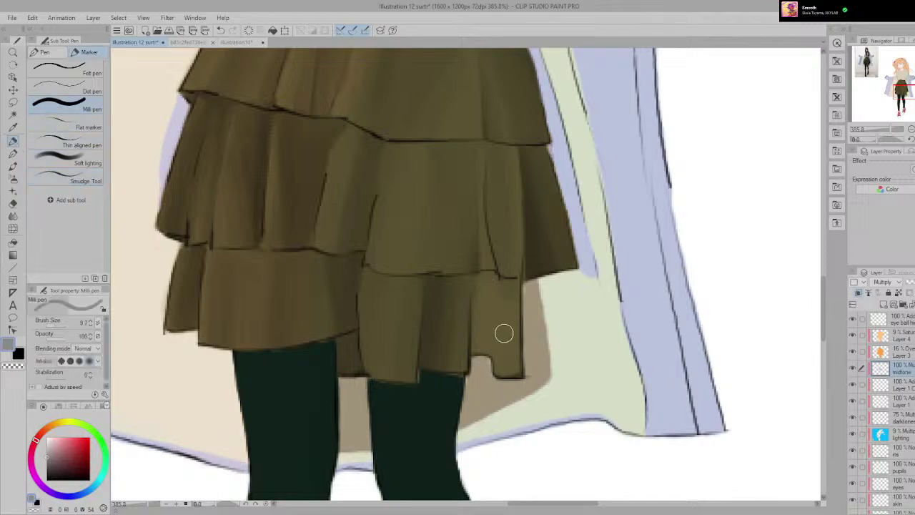
drag(482, 286, 489, 329)
key(p)
Step: Following the reference photo, blend the new shadow on the bottom tier's rightmost front strip with the Smudge tool
scroll(509, 325, down, 2)
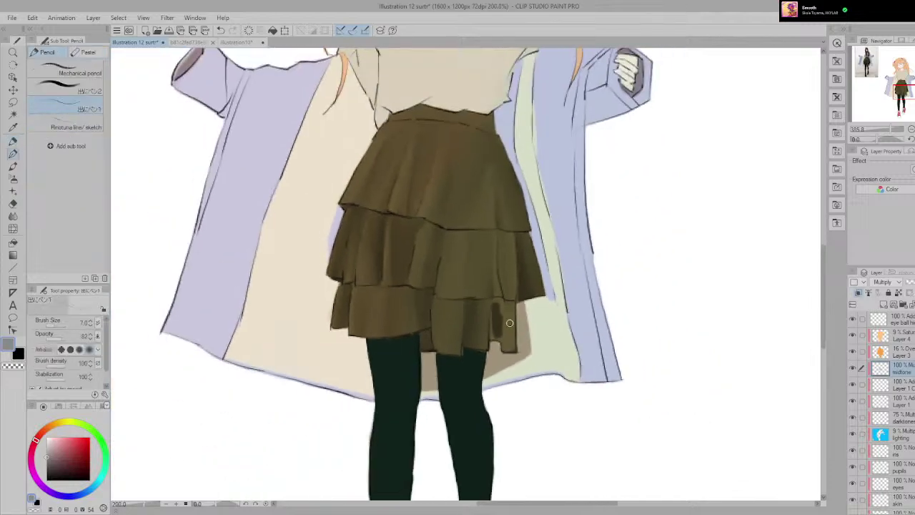
scroll(509, 323, down, 4)
scroll(586, 404, up, 4)
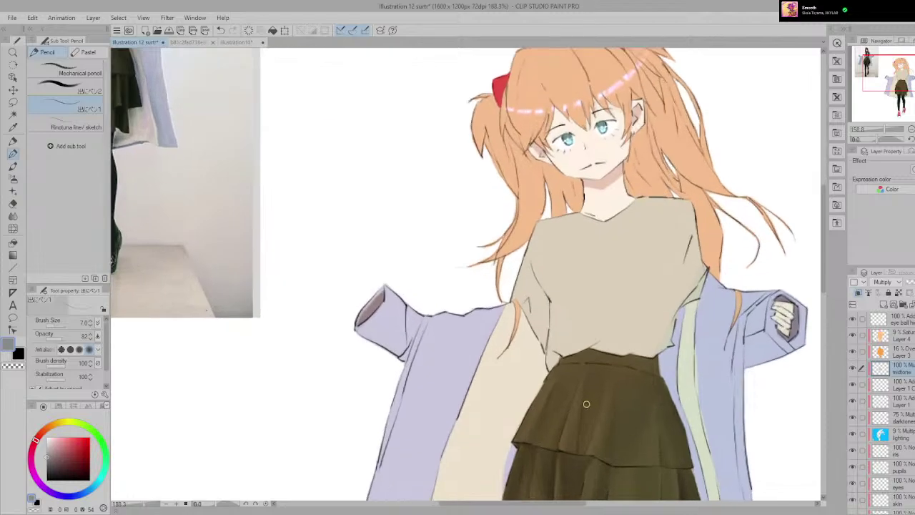
scroll(586, 403, up, 1)
key(p)
click(68, 177)
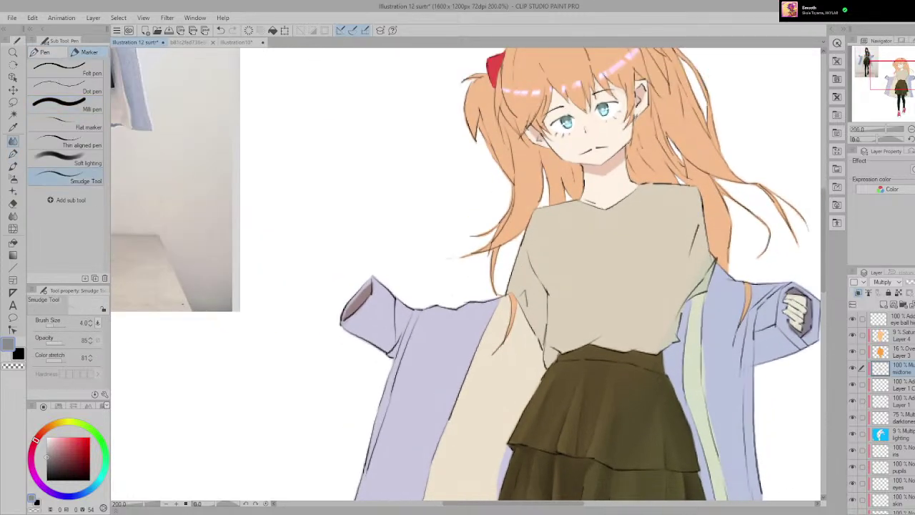
scroll(448, 438, up, 5)
scroll(447, 289, down, 1)
mouse_move(440, 250)
mouse_down()
mouse_move(450, 337)
mouse_move(443, 254)
mouse_up()
scroll(446, 335, up, 1)
mouse_move(440, 338)
mouse_down()
mouse_move(446, 233)
mouse_move(428, 322)
mouse_move(427, 245)
mouse_up()
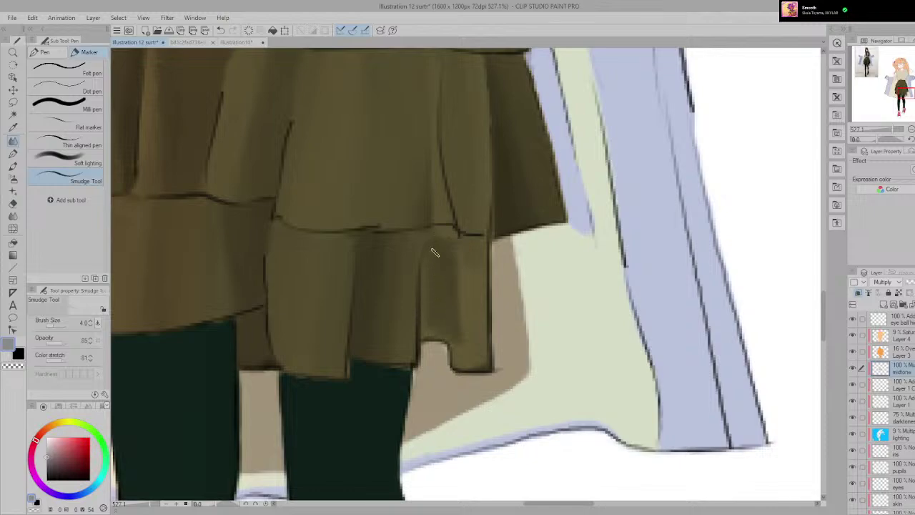
Step: Smudge the shadow's right edge along the strip's height down to the notch in the hem
scroll(431, 330, up, 2)
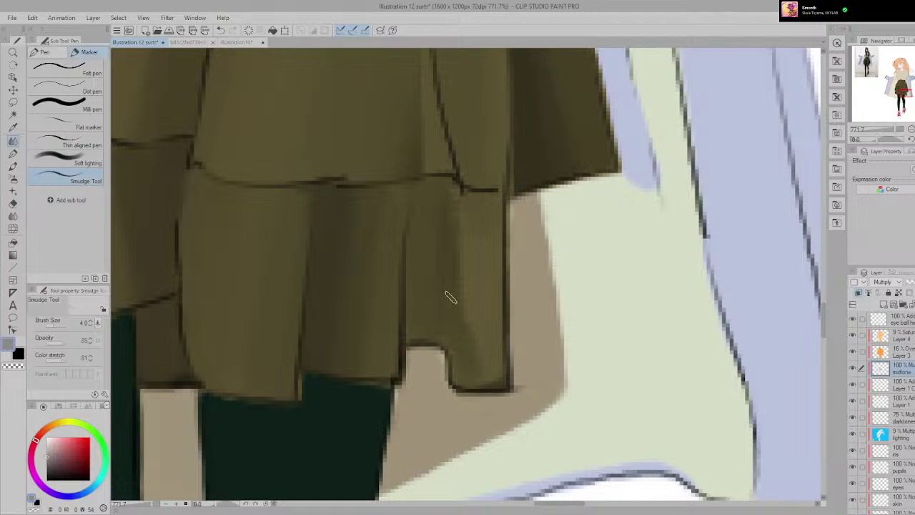
mouse_move(466, 319)
mouse_down()
mouse_move(459, 250)
mouse_move(465, 320)
mouse_up()
drag(455, 204, 454, 347)
Step: Check the strip against the reference photo and refine its shading around the notched hem with the Rough eraser and Smudge tool
scroll(461, 312, down, 10)
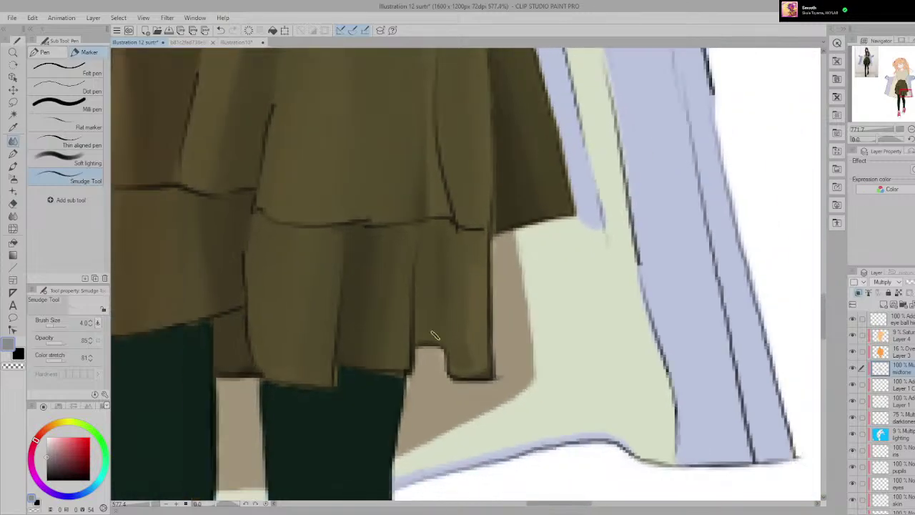
scroll(509, 301, down, 3)
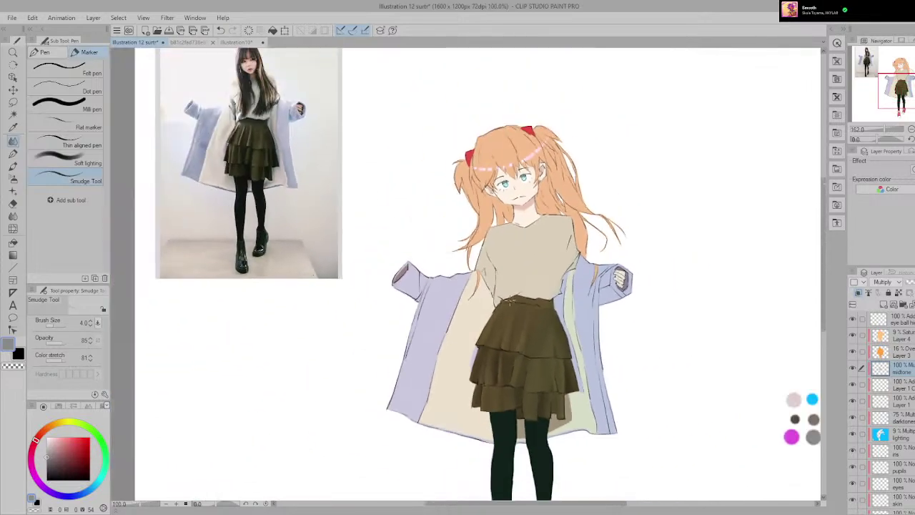
scroll(381, 261, up, 3)
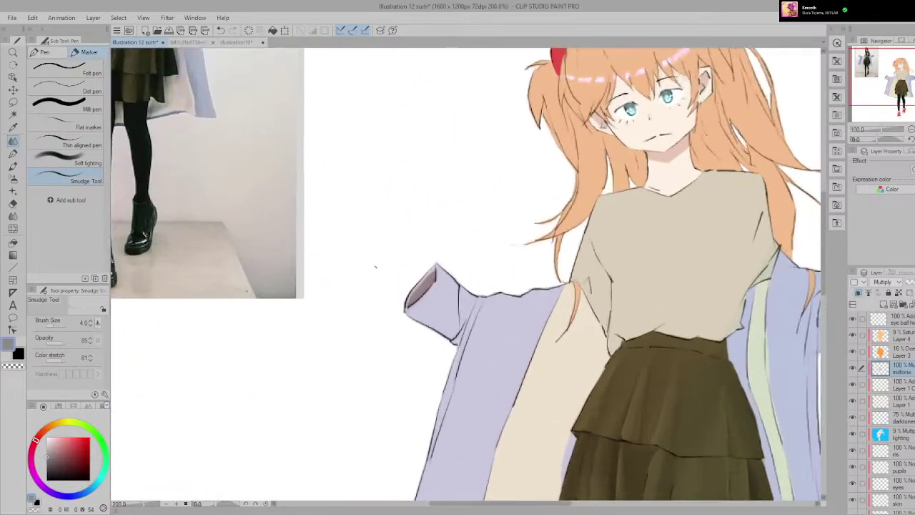
drag(251, 145, 437, 353)
scroll(461, 309, up, 5)
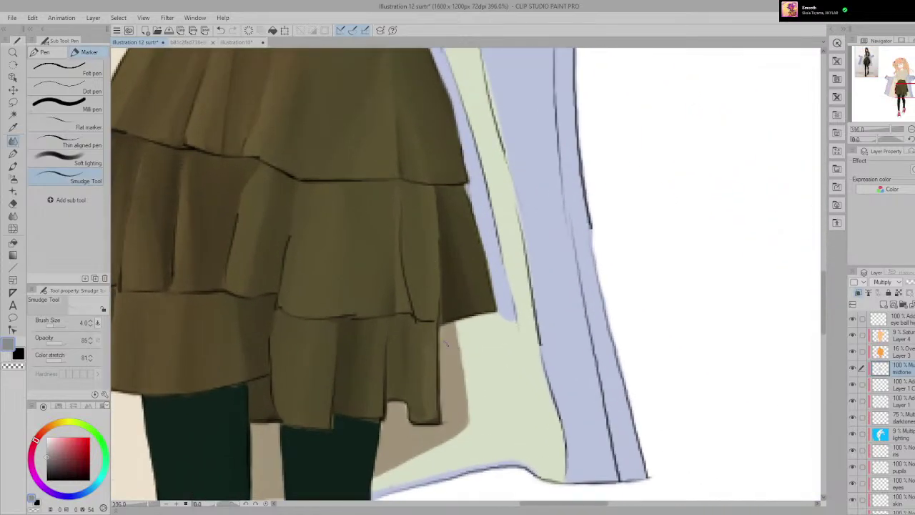
scroll(446, 343, down, 1)
key(e)
scroll(431, 433, up, 5)
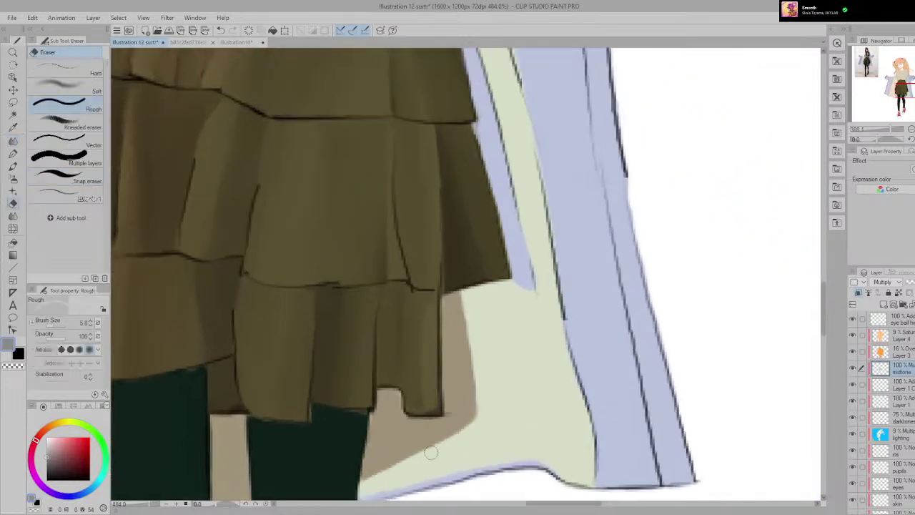
key(p)
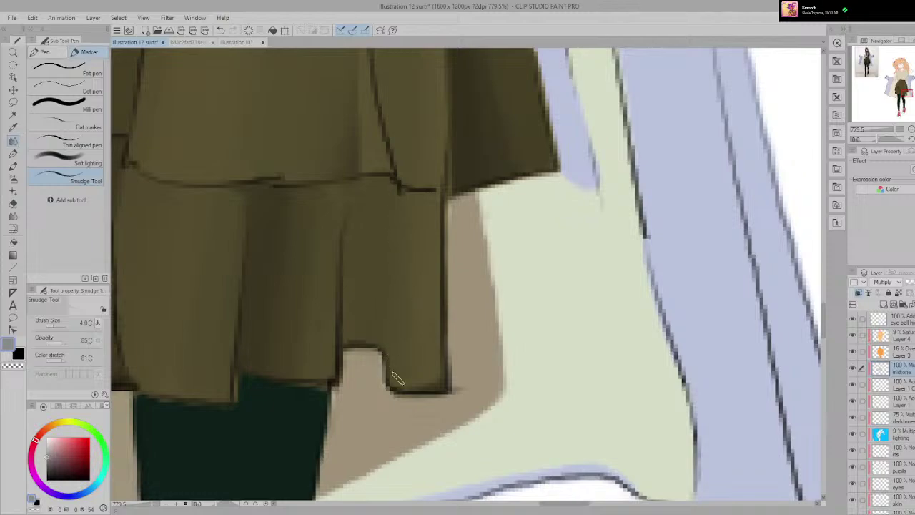
Step: Examine the shading of all three skirt tiers on the full figure alongside the reference photo
scroll(396, 378, down, 6)
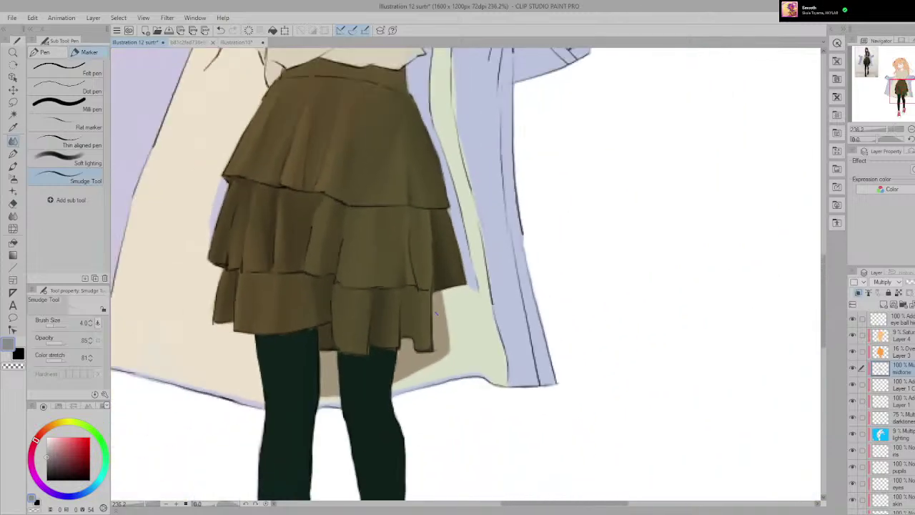
scroll(435, 313, down, 4)
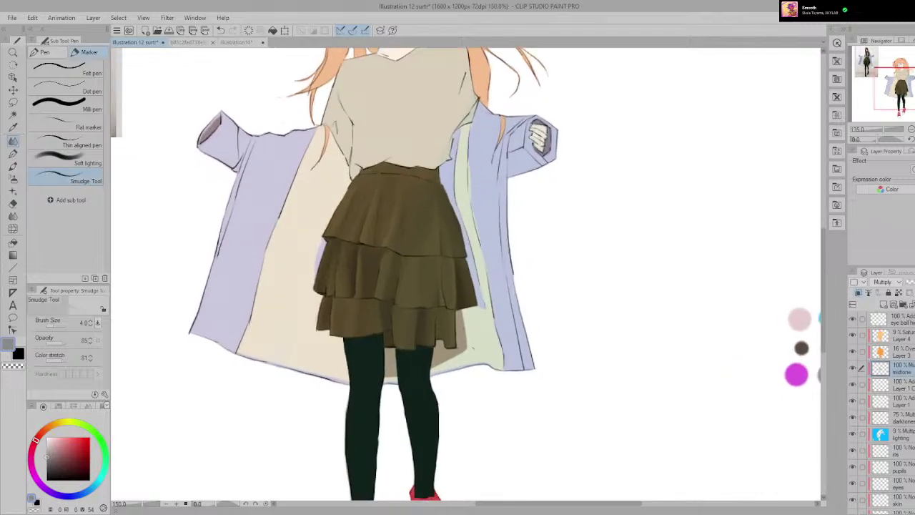
scroll(472, 355, up, 2)
scroll(477, 374, down, 5)
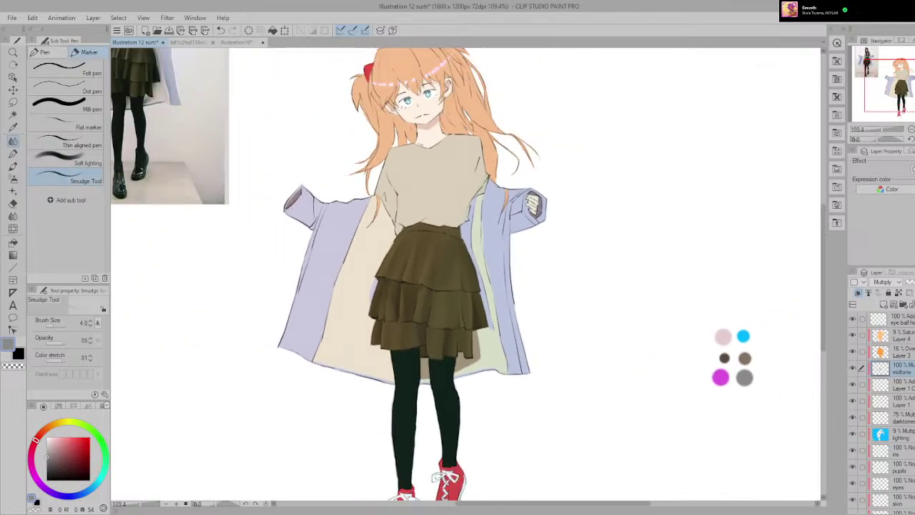
scroll(585, 289, down, 2)
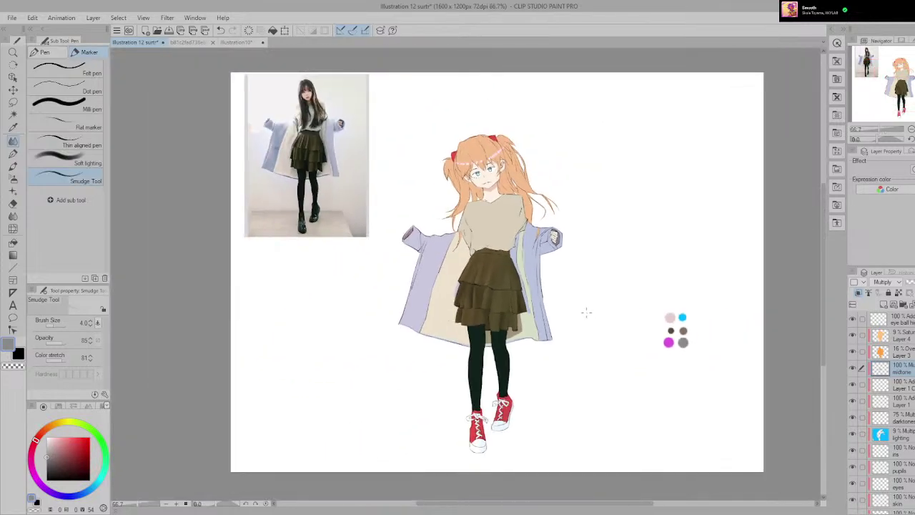
scroll(585, 312, up, 5)
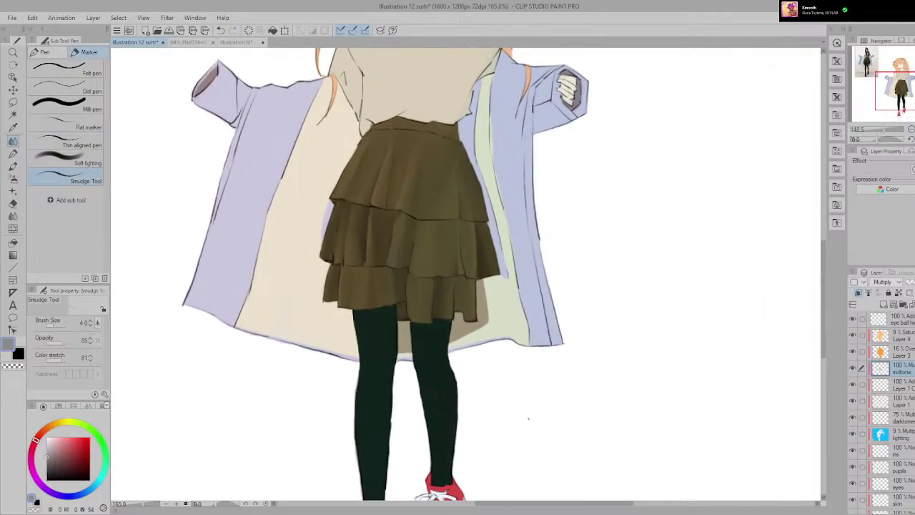
drag(347, 133, 543, 364)
scroll(621, 376, up, 4)
drag(620, 376, 550, 300)
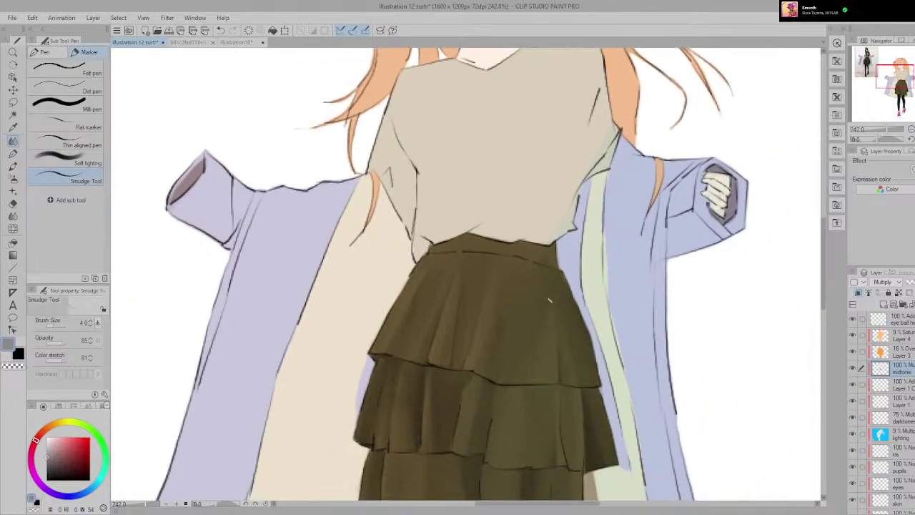
Step: Smudge the top tier's right-hand fold shading below the waistband, checking the skirt against the reference photo
scroll(550, 300, up, 2)
scroll(548, 303, up, 7)
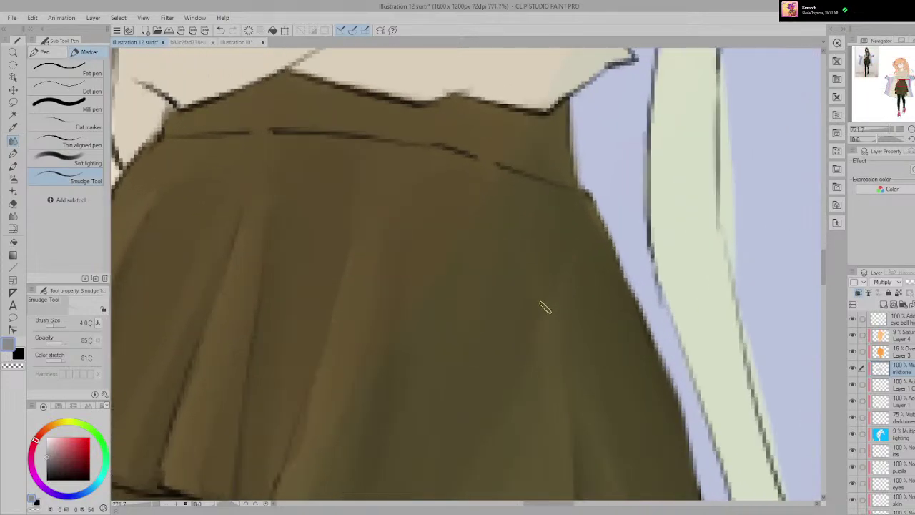
scroll(539, 291, down, 1)
scroll(565, 235, down, 1)
scroll(570, 259, down, 5)
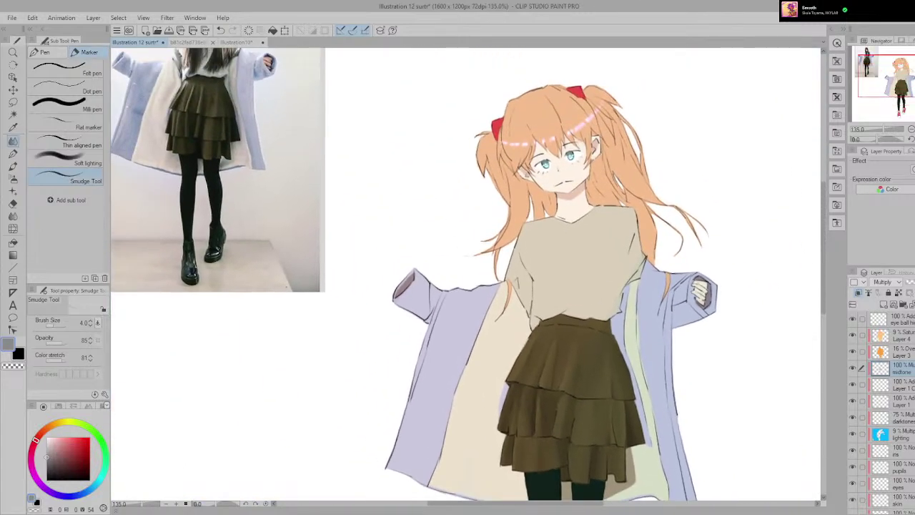
scroll(560, 309, up, 4)
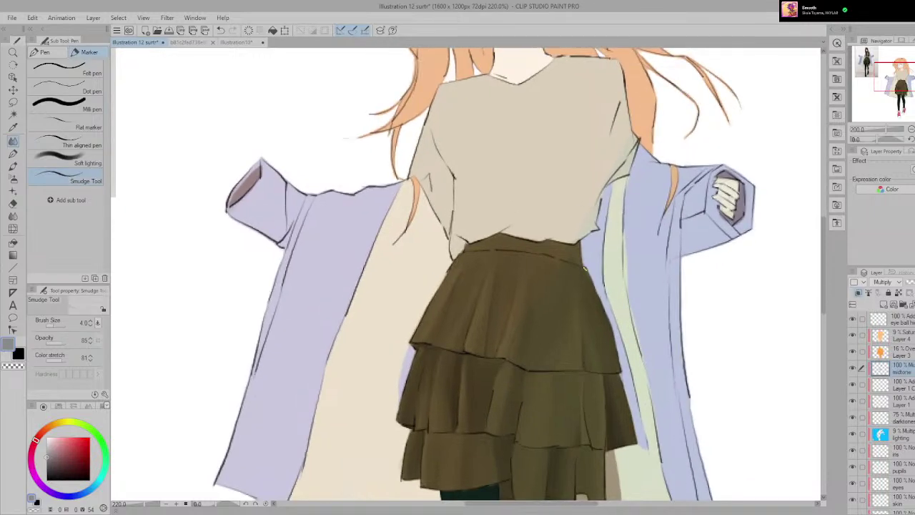
scroll(584, 269, up, 2)
scroll(569, 315, up, 2)
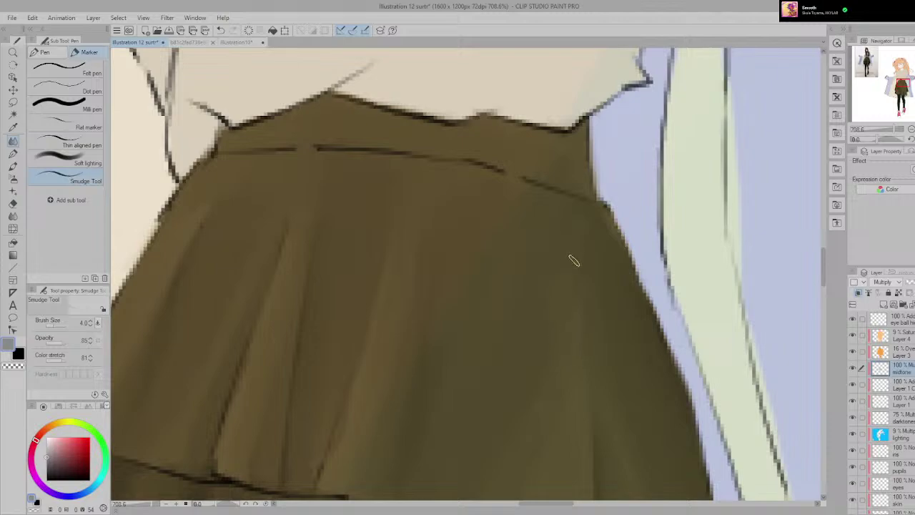
scroll(585, 227, down, 8)
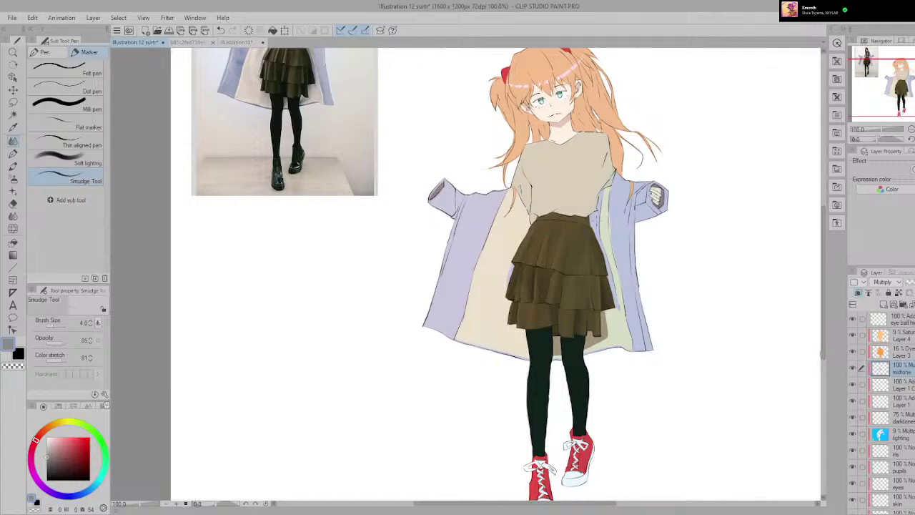
drag(595, 221, 590, 305)
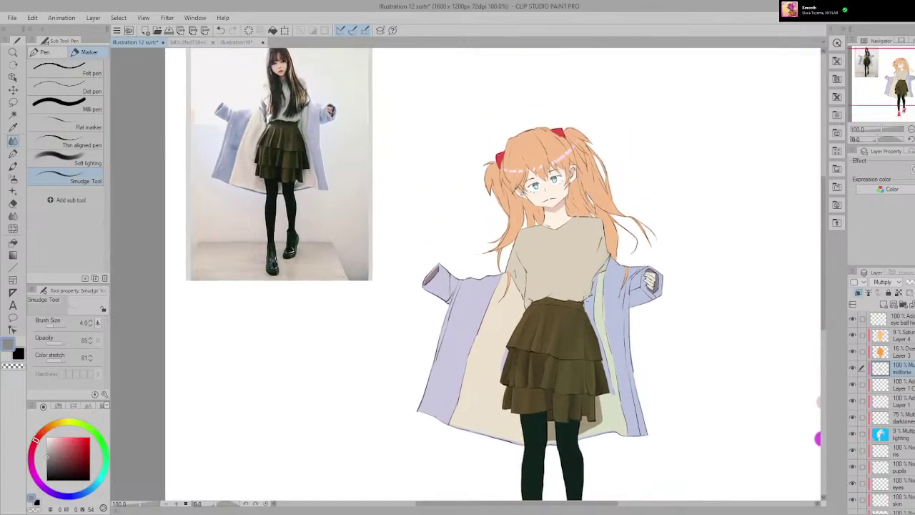
Step: Examine the bottom tier's notched hem and the cast shadow beside it, both close up and on the full figure
scroll(558, 283, up, 3)
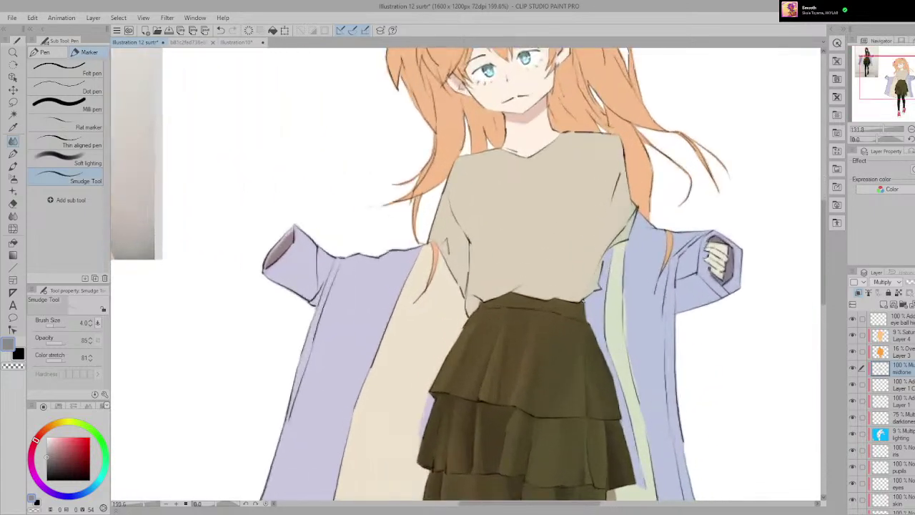
scroll(558, 284, down, 3)
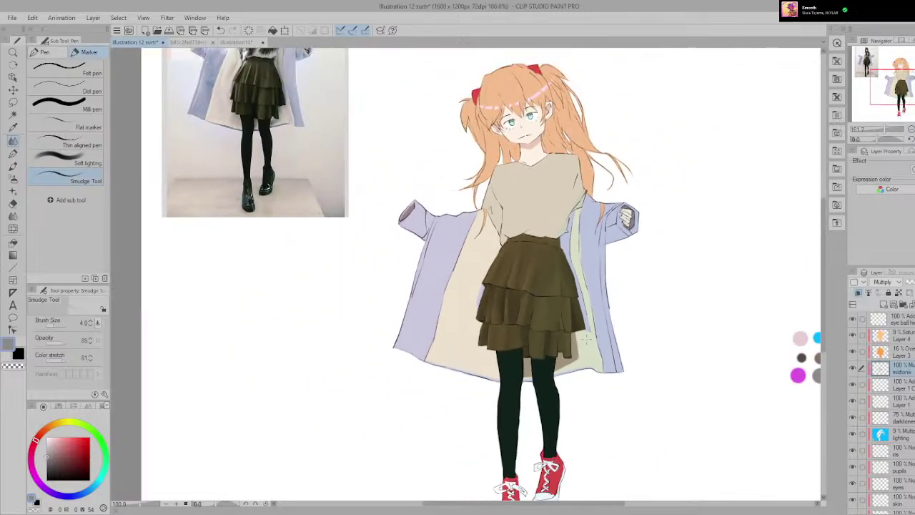
scroll(585, 336, up, 10)
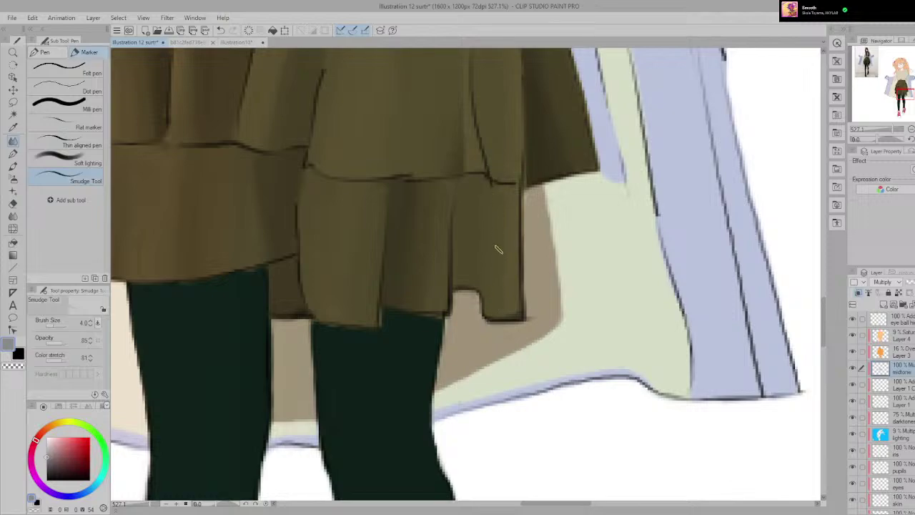
scroll(498, 272, down, 3)
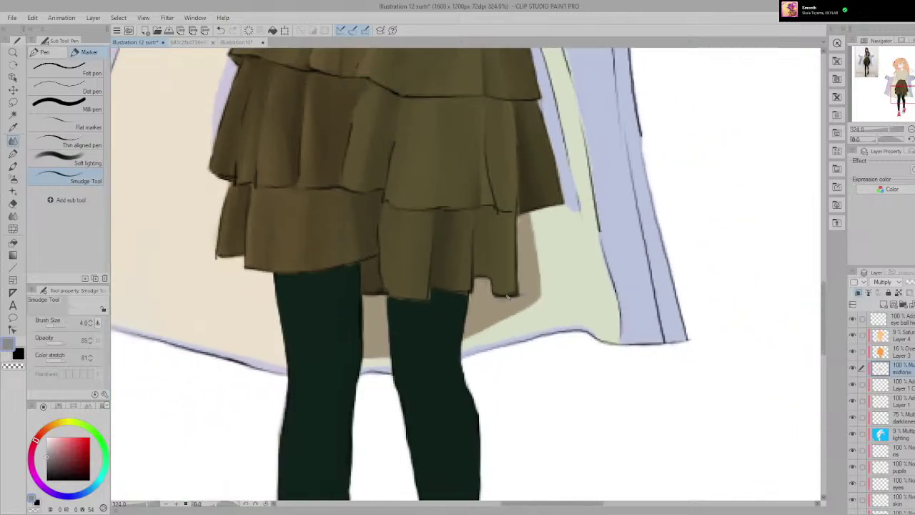
scroll(506, 298, up, 3)
key(e)
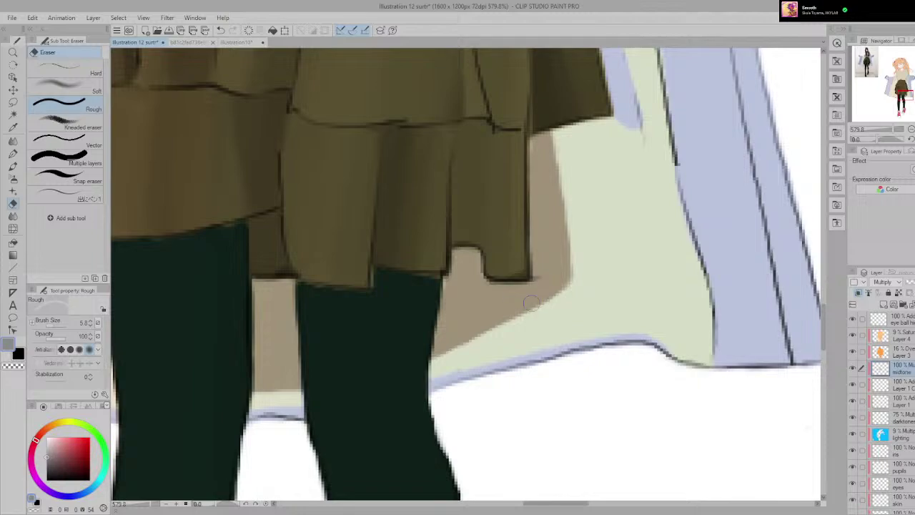
scroll(567, 340, down, 6)
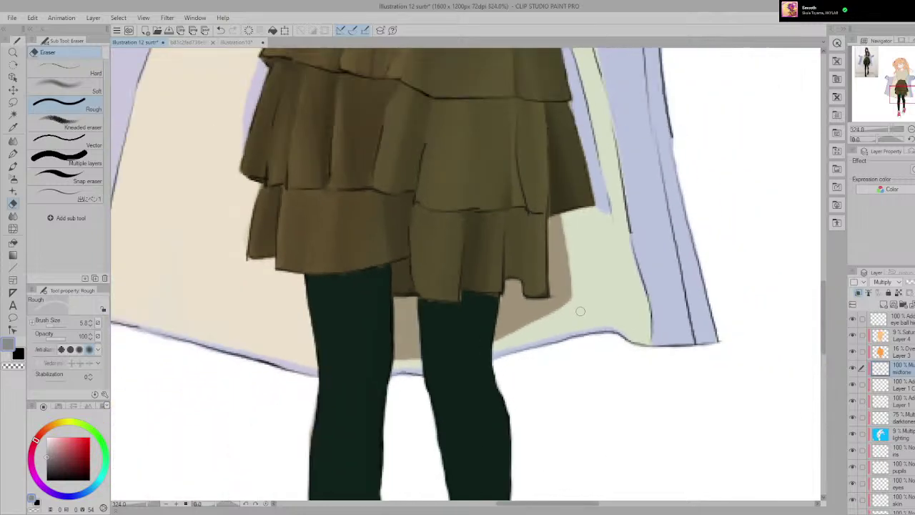
scroll(491, 345, down, 3)
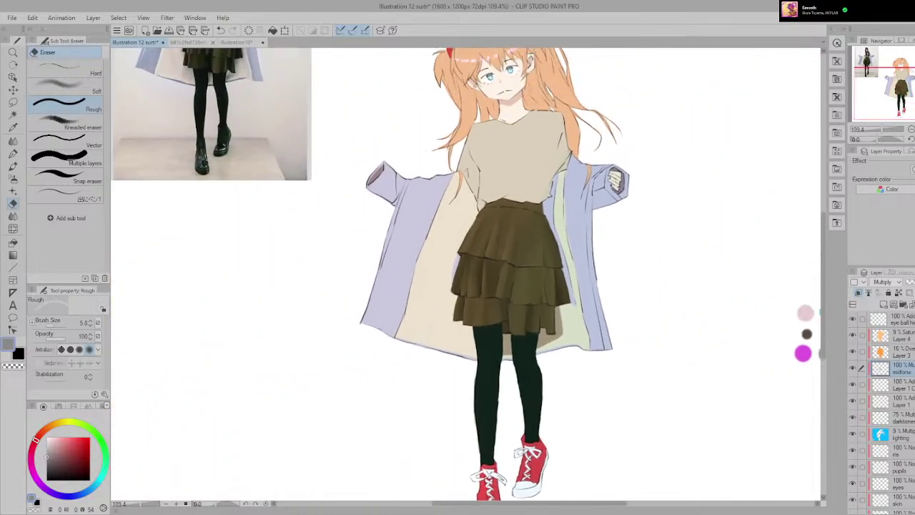
Step: Compare the fold shading of the drawn skirt's tiers with the skirt in the reference photo
drag(541, 322, 539, 375)
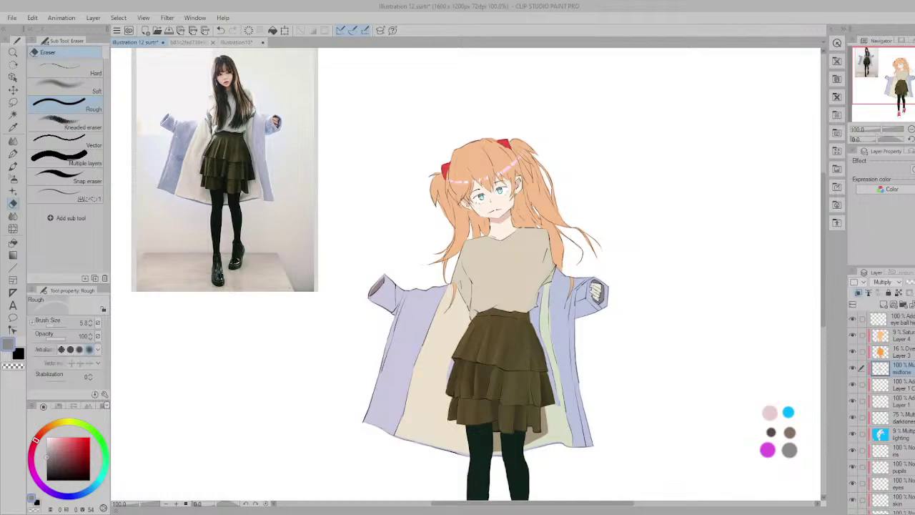
scroll(563, 211, up, 2)
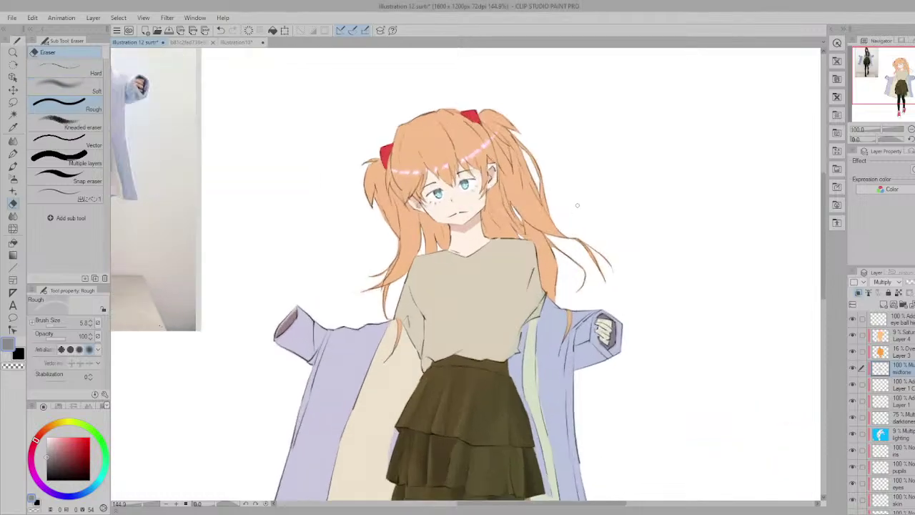
drag(563, 208, 881, 325)
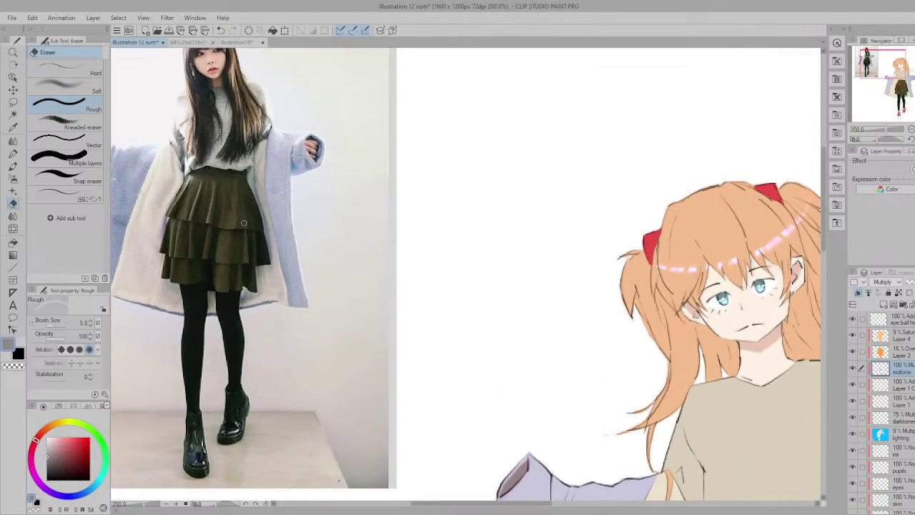
drag(607, 438, 257, 90)
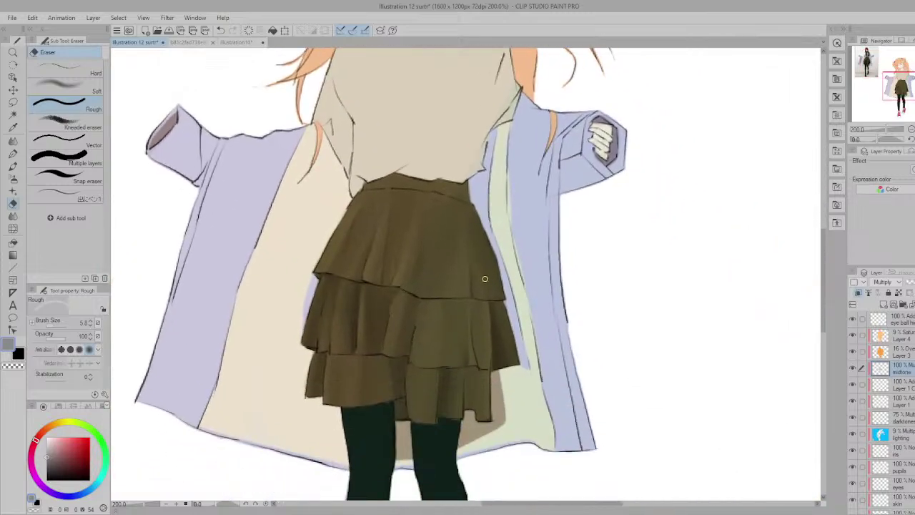
scroll(484, 278, down, 2)
mouse_move(484, 278)
mouse_down()
mouse_move(624, 387)
mouse_move(538, 309)
mouse_up()
scroll(548, 308, up, 2)
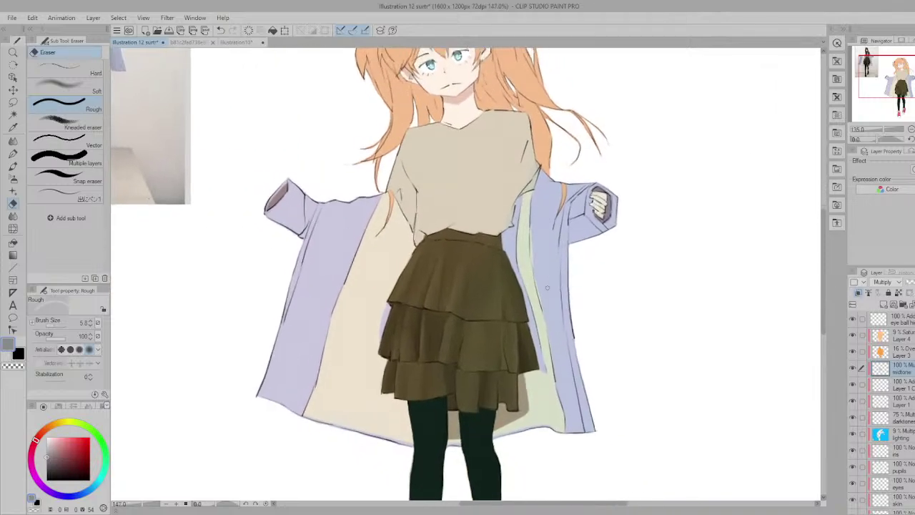
Step: Inspect the blending of the right-hand folds from the top tier's edge down to the notched hem
key(p)
scroll(457, 264, up, 6)
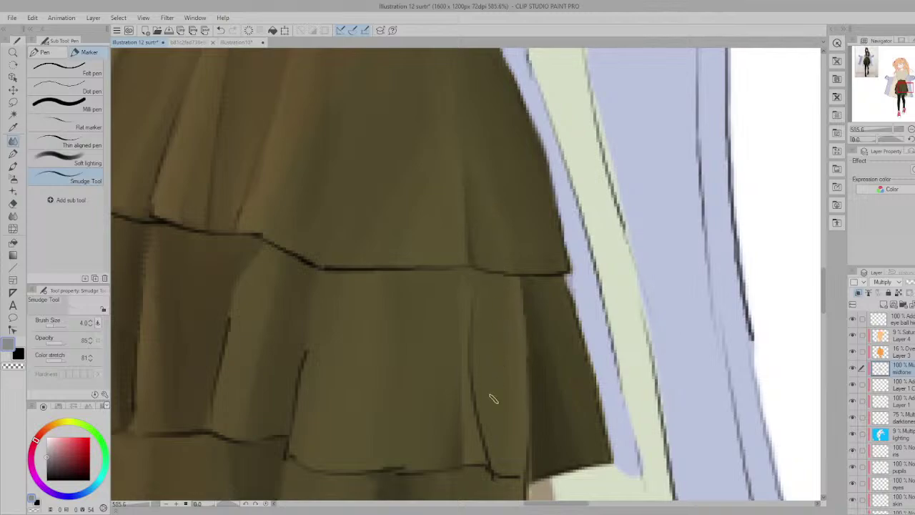
drag(507, 388, 499, 260)
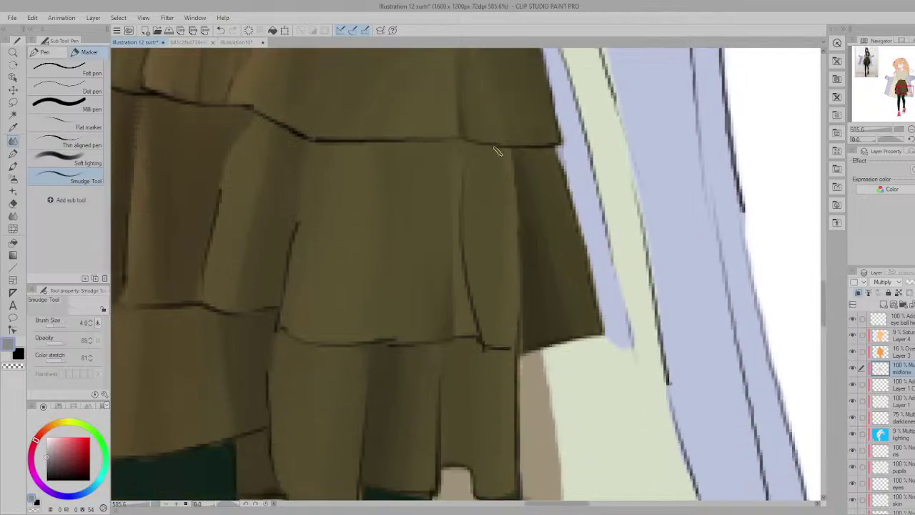
drag(486, 343, 470, 216)
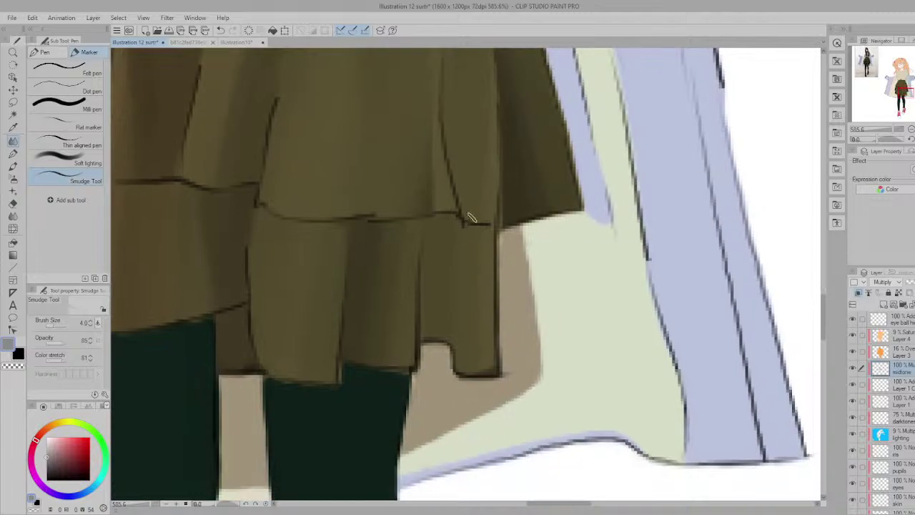
scroll(451, 335, down, 5)
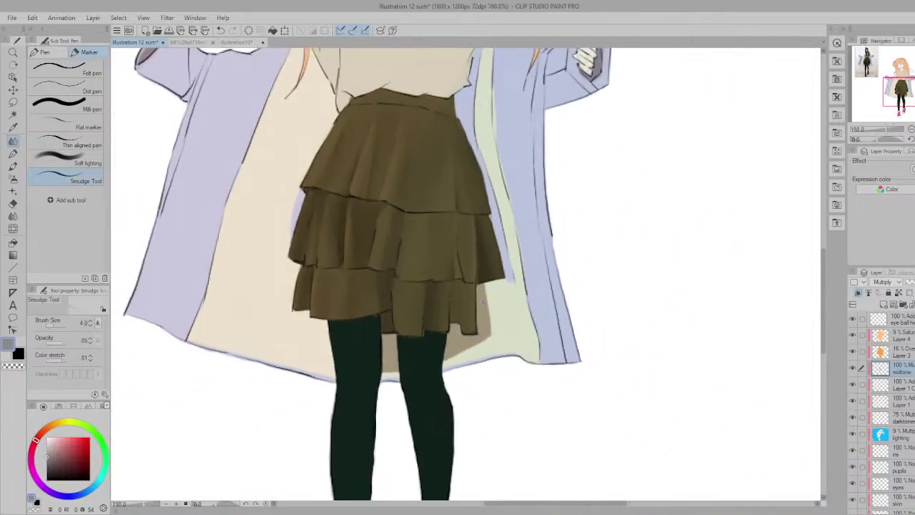
Step: Review the full figure beside the reference photo and hide the 9% multiply lighting layer
scroll(515, 334, down, 5)
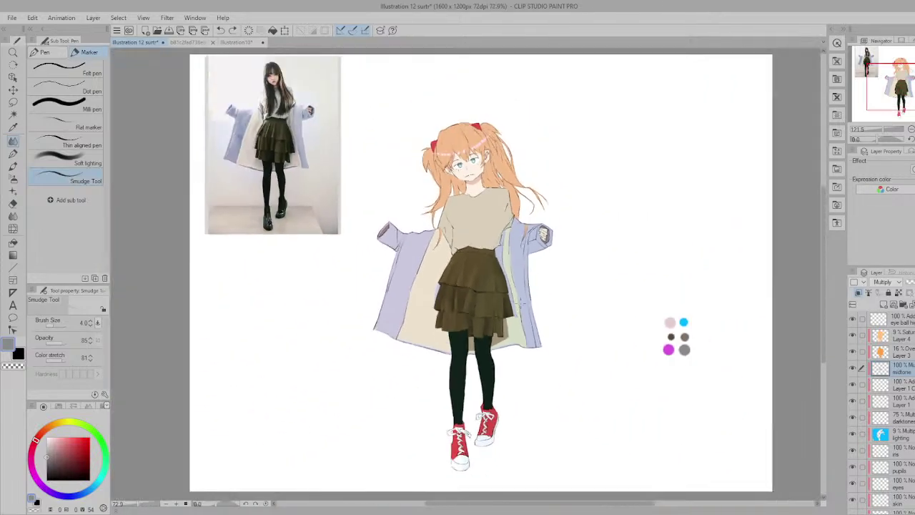
scroll(522, 303, up, 1)
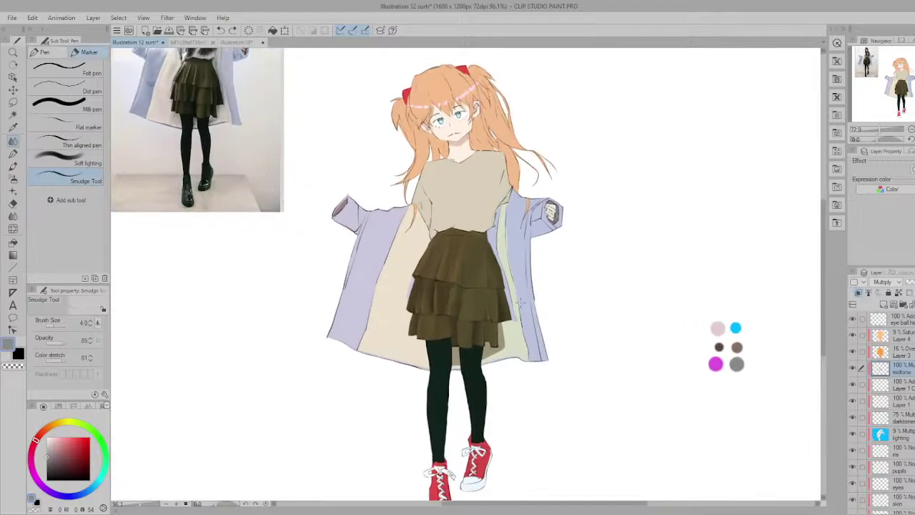
scroll(523, 304, down, 1)
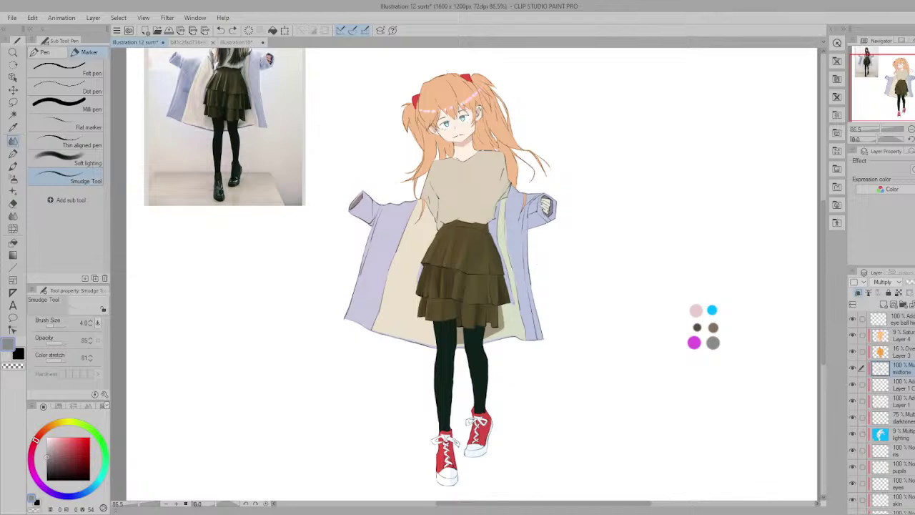
scroll(882, 407, down, 1)
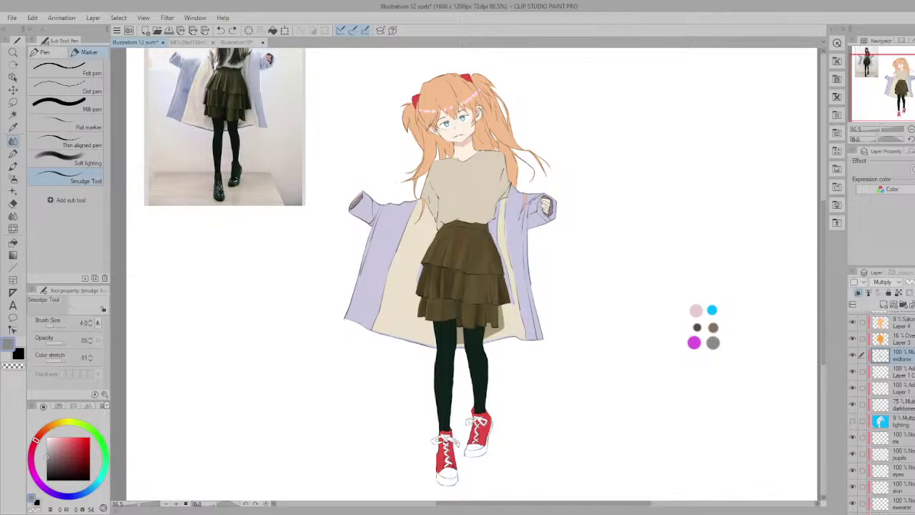